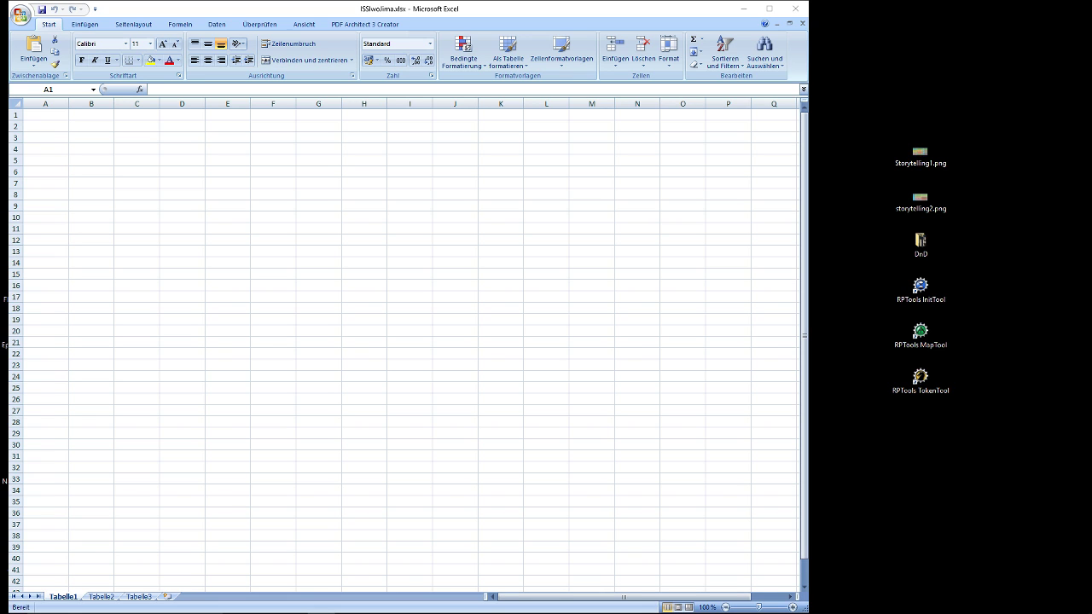
Place the SSV Iwo Jima wiki page beside the spreadsheet and resize both windows to fit side by side.
{"action": "left_click_drag", "start_coordinate": [1091, 162], "coordinate": [865, 33]}
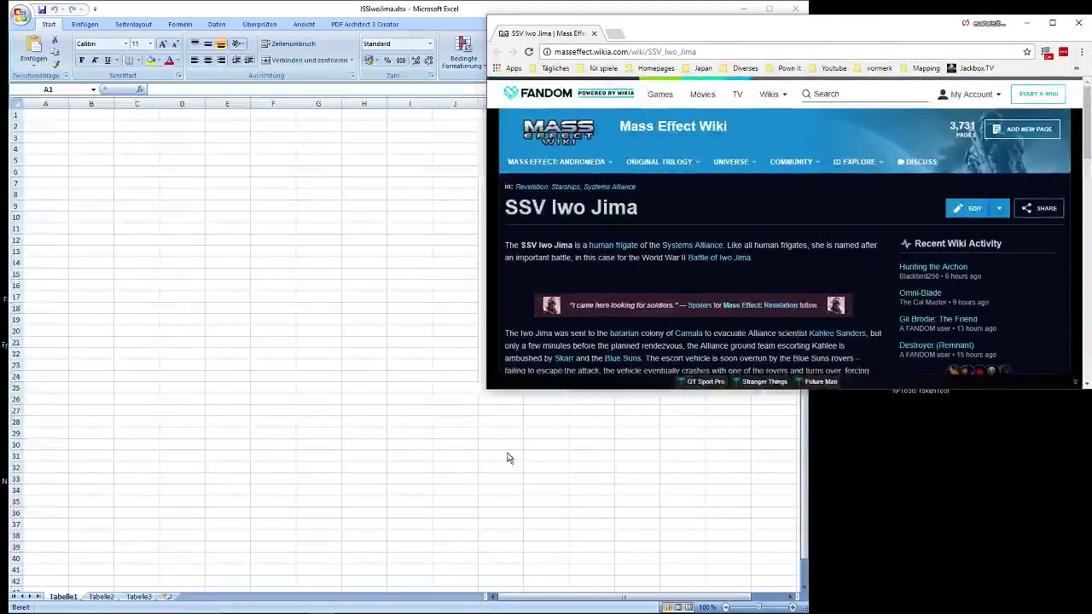
{"action": "left_click_drag", "start_coordinate": [487, 389], "coordinate": [598, 613]}
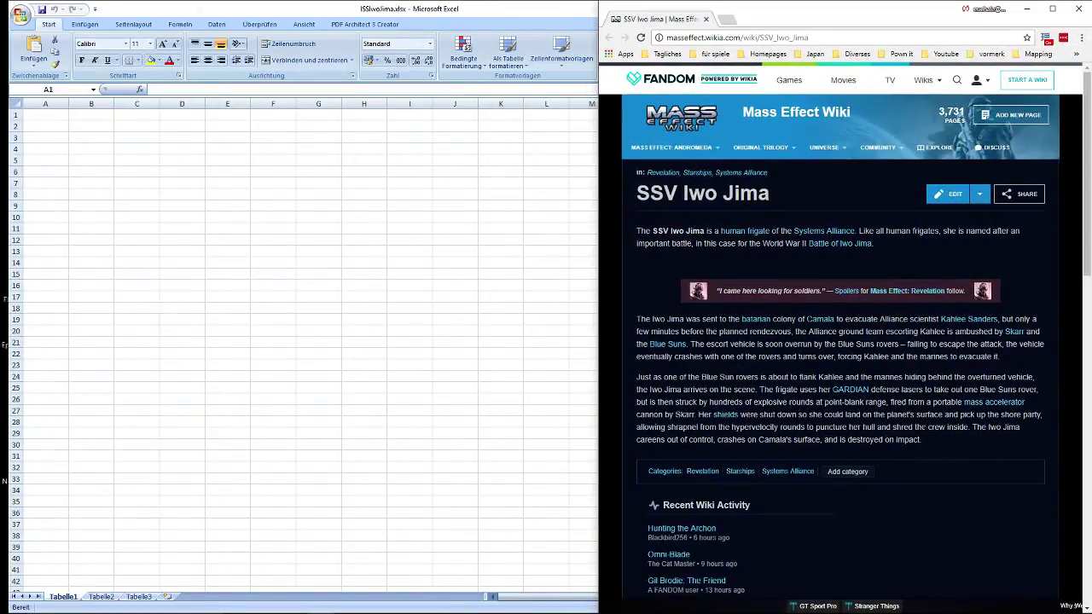
{"action": "left_click_drag", "start_coordinate": [779, 20], "coordinate": [786, 20]}
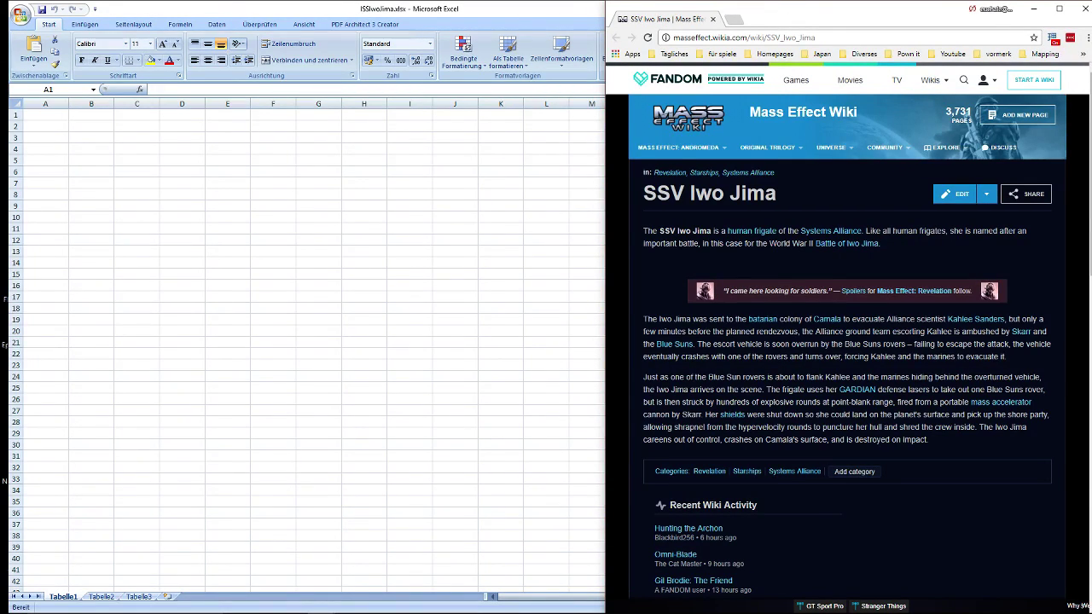
{"action": "left_click", "coordinate": [478, 9]}
{"action": "left_click_drag", "start_coordinate": [646, 225], "coordinate": [964, 257]}
{"action": "left_click", "coordinate": [963, 258]}
{"action": "left_click_drag", "start_coordinate": [951, 443], "coordinate": [657, 378]}
{"action": "left_click", "coordinate": [657, 378]}
{"action": "left_click", "coordinate": [300, 267]}
{"action": "left_click_drag", "start_coordinate": [809, 198], "coordinate": [611, 198]}
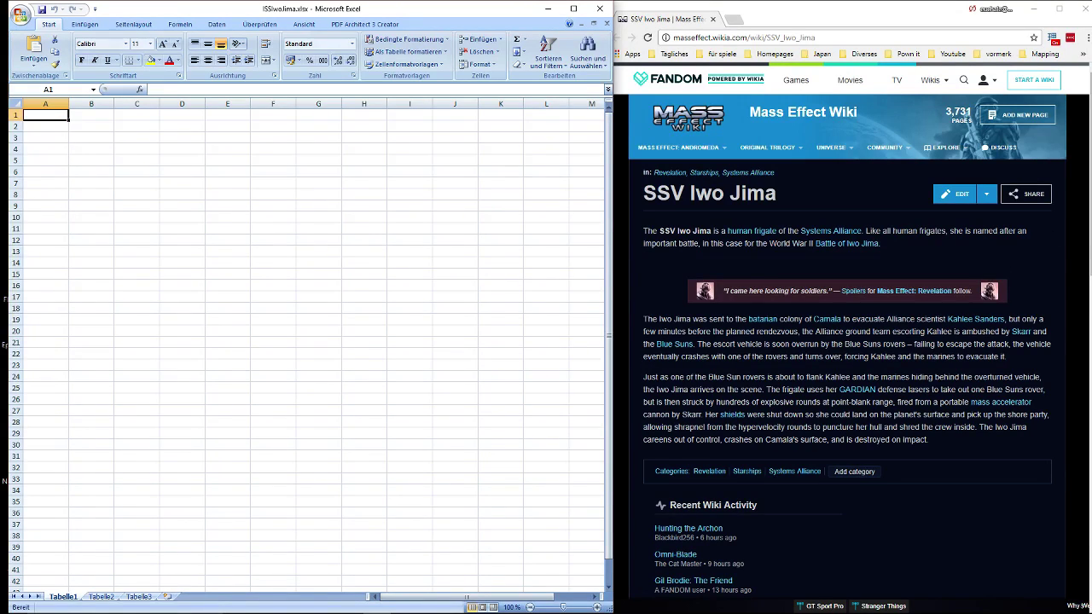
{"action": "left_click", "coordinate": [845, 264]}
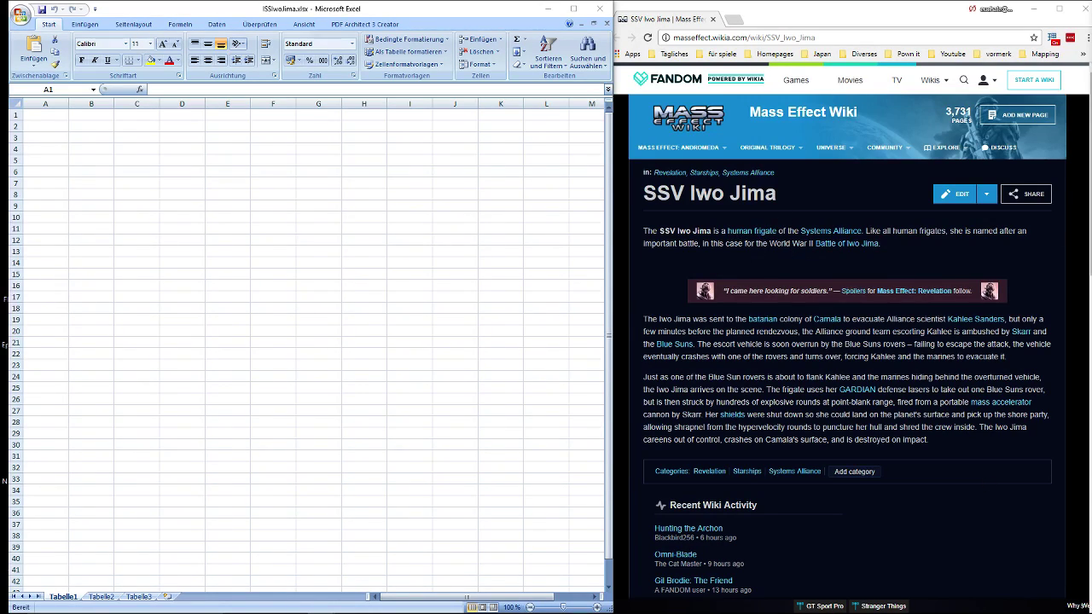
Open the SSV Normandy wiki page in a second browser tab and go to its Internal Layout section.
{"action": "left_click_drag", "start_coordinate": [950, 15], "coordinate": [772, 19]}
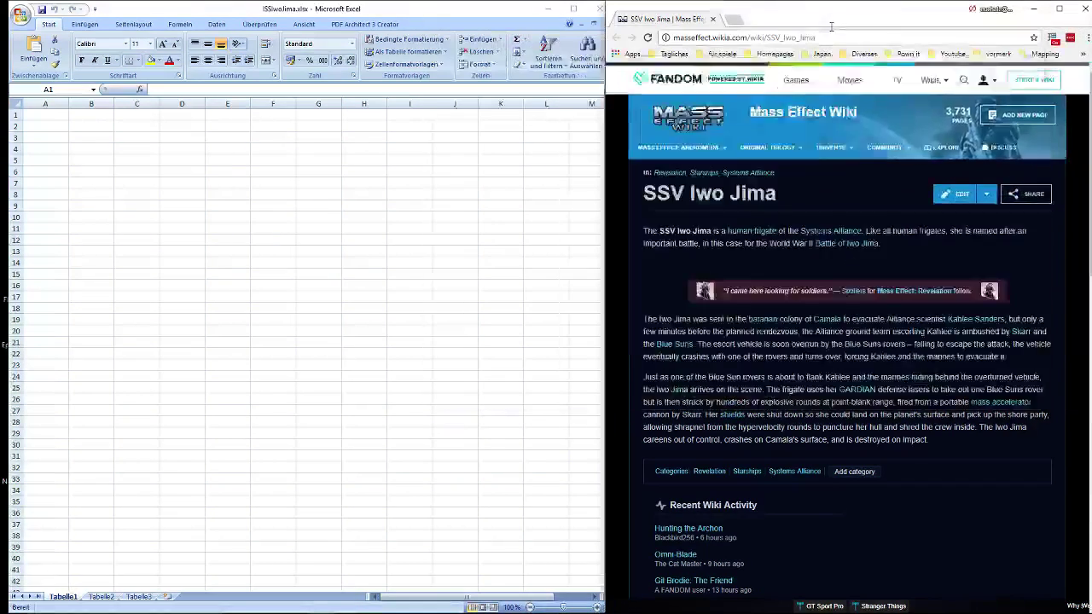
{"action": "mouse_move", "coordinate": [864, 267]}
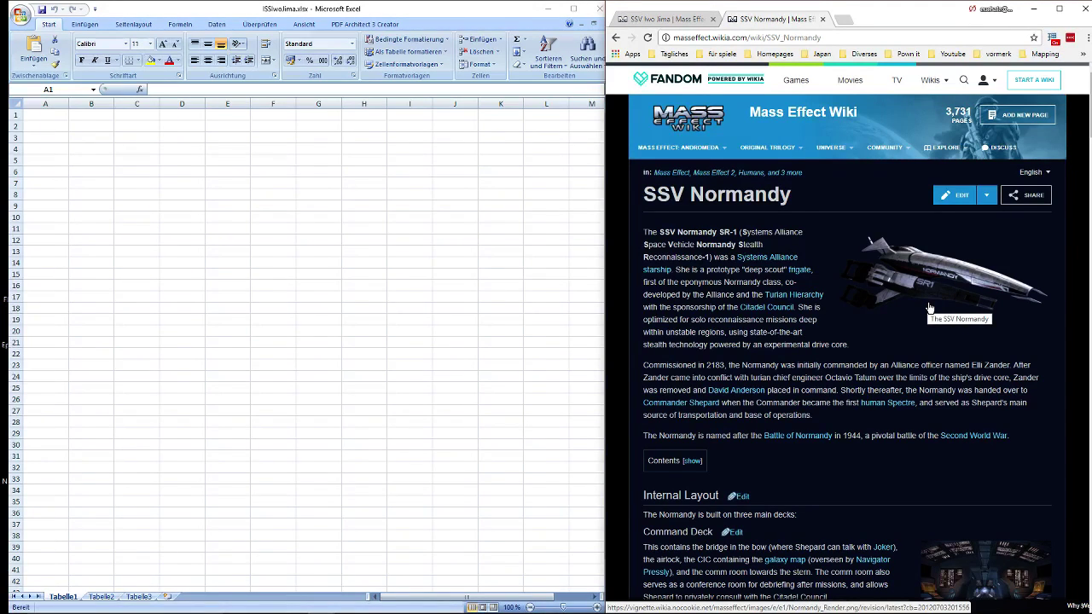
{"action": "scroll", "coordinate": [682, 266], "scroll_direction": "down", "scroll_amount": 1}
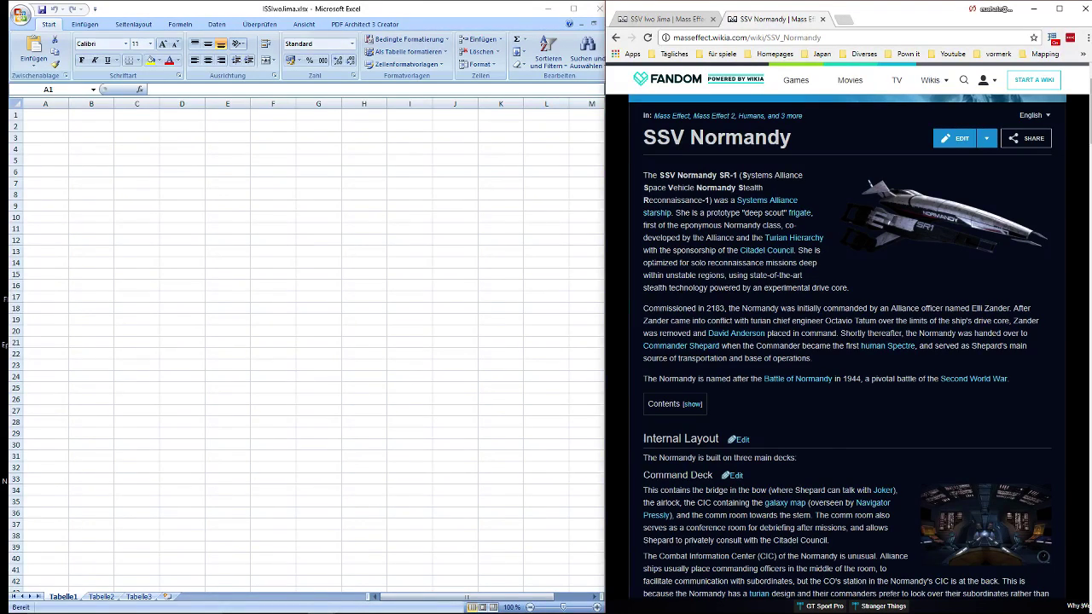
{"action": "left_click", "coordinate": [658, 19]}
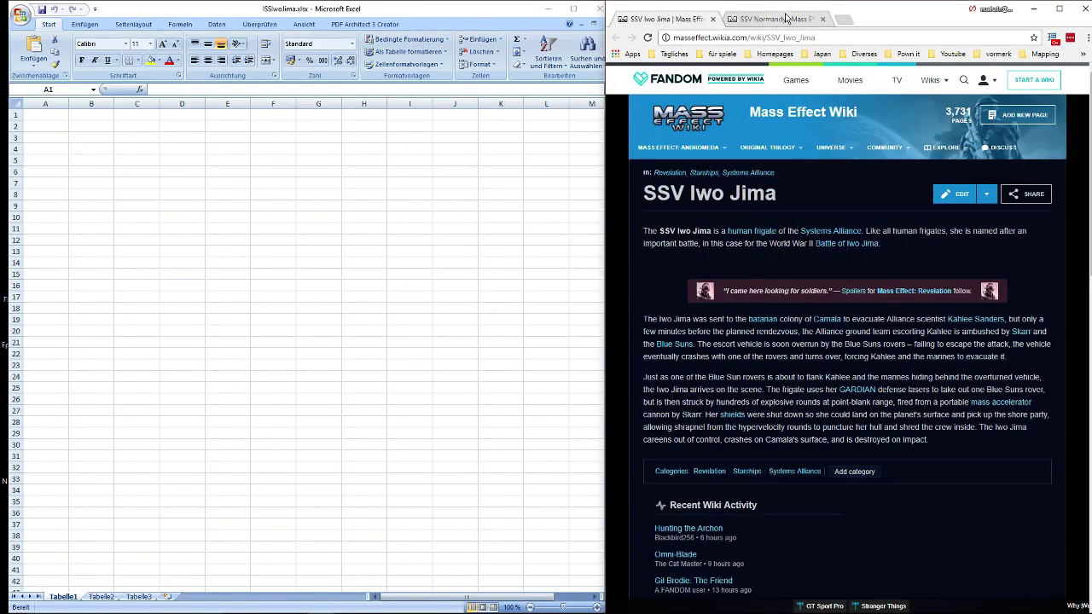
{"action": "left_click", "coordinate": [785, 19]}
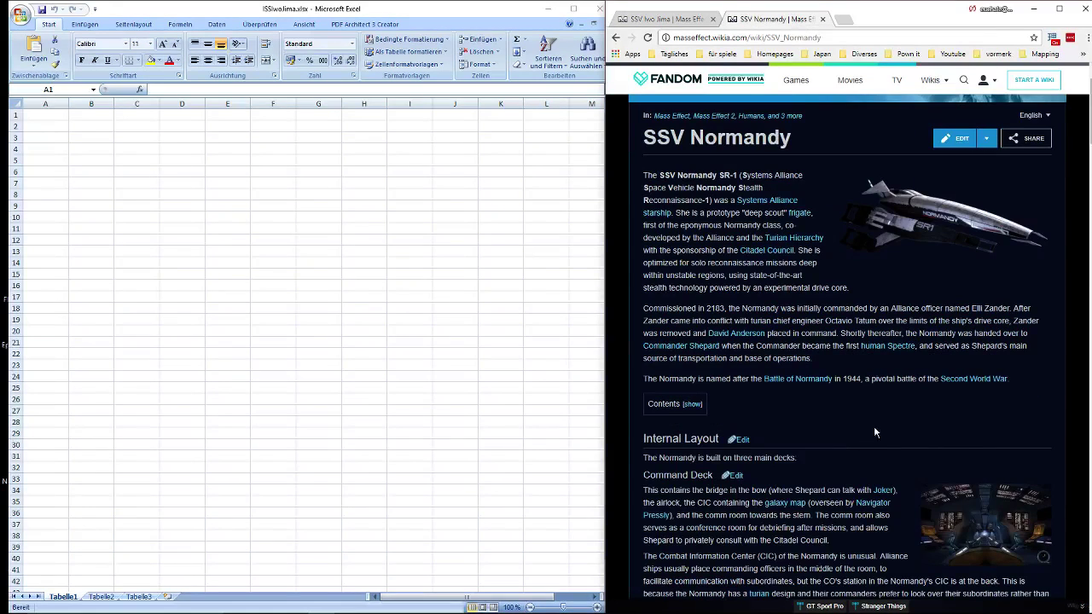
{"action": "scroll", "coordinate": [873, 433], "scroll_direction": "down", "scroll_amount": 3}
Enter the deck headings Command Deck in cell A1 and Quarters in cell A2 of the spreadsheet.
{"action": "left_click", "coordinate": [253, 256]}
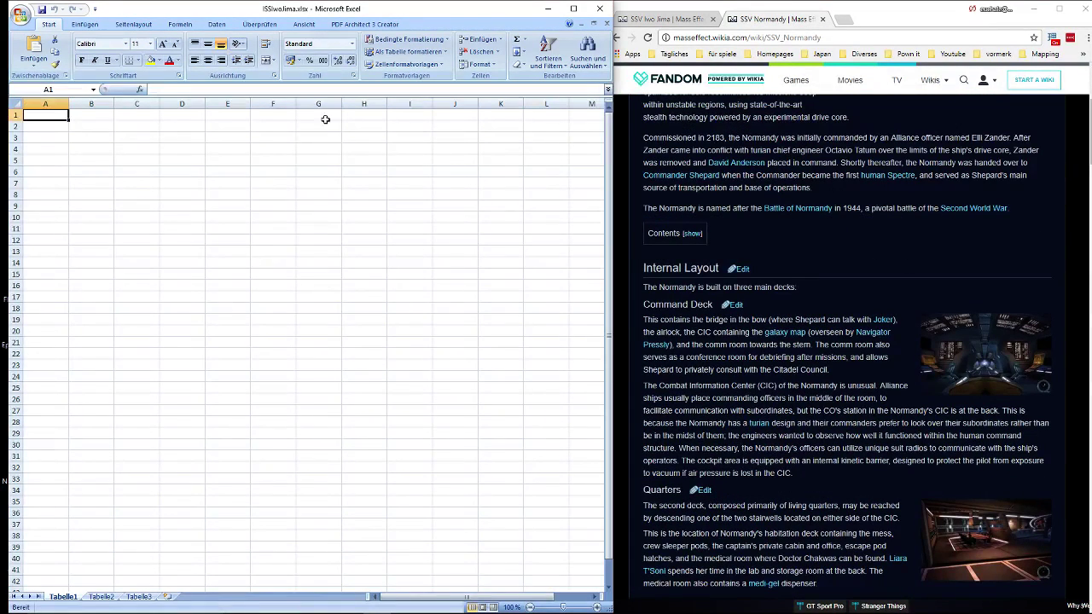
{"action": "type", "text": "C"}
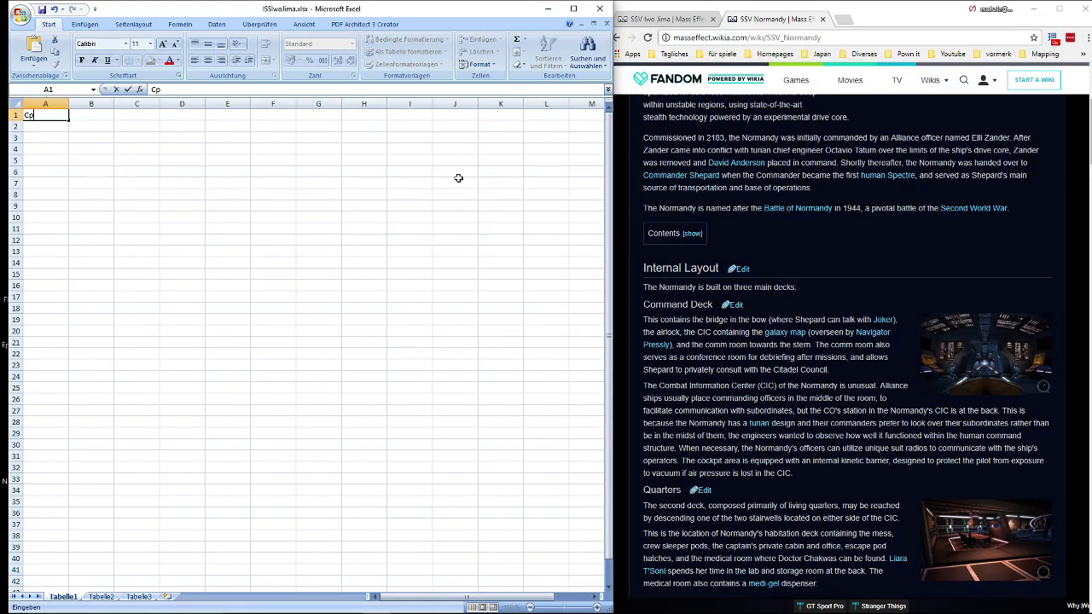
{"action": "type", "text": "ommand T"}
{"action": "key", "text": "BackSpace"}
{"action": "type", "text": "Deck"}
{"action": "key", "text": "Return"}
{"action": "type", "text": "Quarters"}
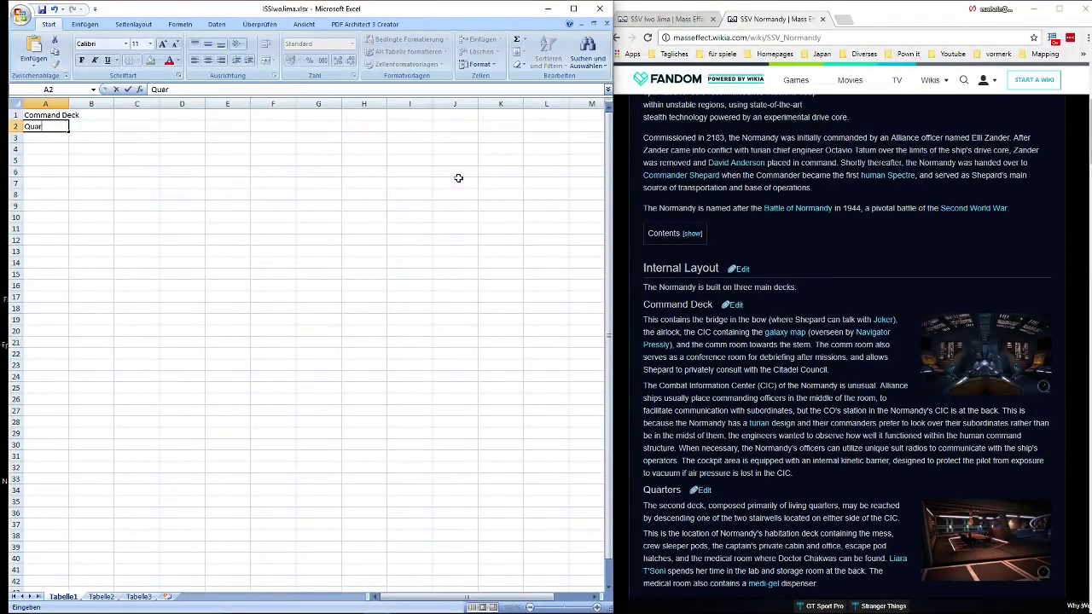
{"action": "key", "text": "Return"}
Review the Normandy's deck descriptions and move the Quarters heading from cell A2 down to A18.
{"action": "scroll", "coordinate": [847, 276], "scroll_direction": "down", "scroll_amount": 10}
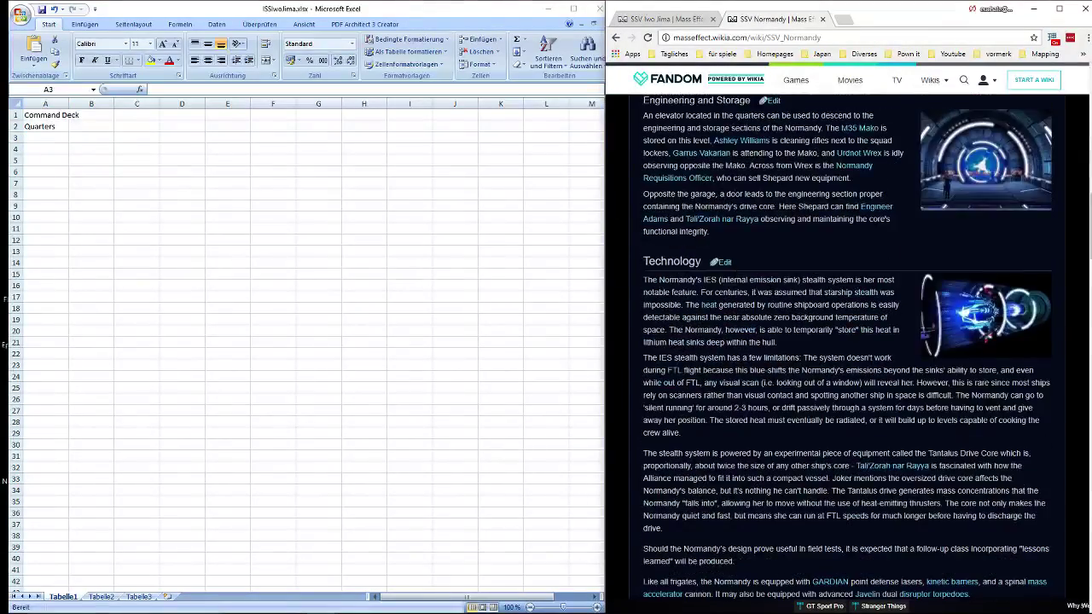
{"action": "scroll", "coordinate": [750, 256], "scroll_direction": "up", "scroll_amount": 5}
{"action": "scroll", "coordinate": [781, 158], "scroll_direction": "up", "scroll_amount": 1}
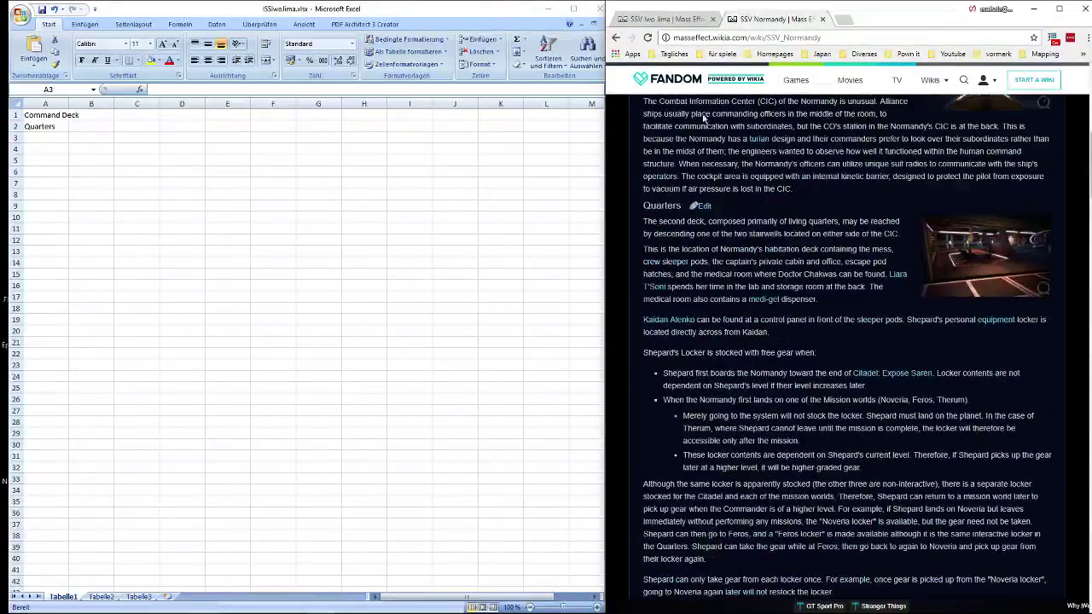
{"action": "scroll", "coordinate": [840, 315], "scroll_direction": "down", "scroll_amount": 5}
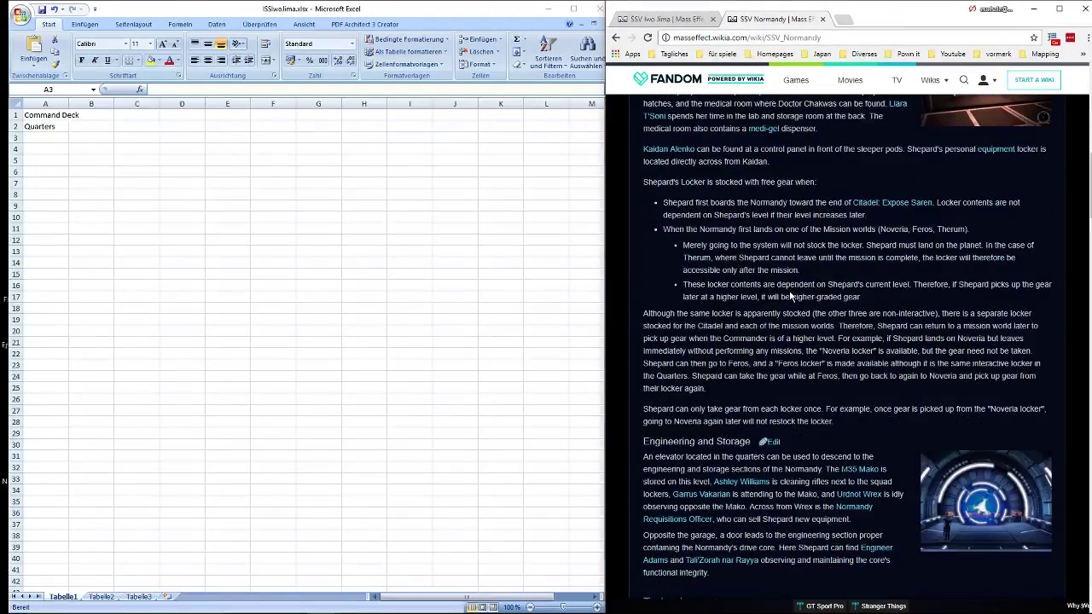
{"action": "scroll", "coordinate": [840, 315], "scroll_direction": "up", "scroll_amount": 10}
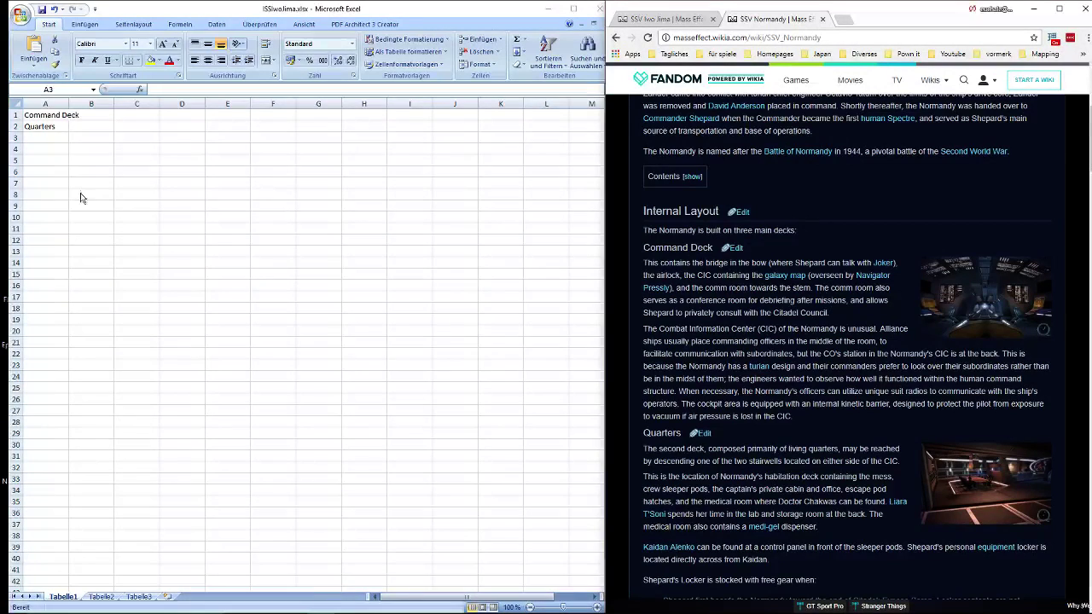
{"action": "left_click", "coordinate": [46, 136]}
{"action": "double_click", "coordinate": [49, 135]}
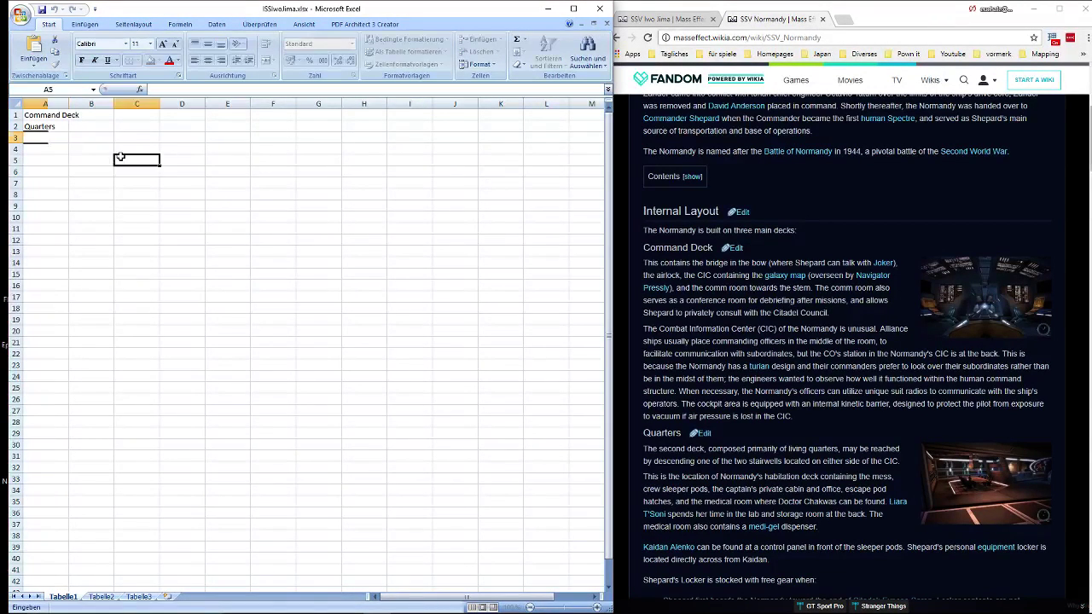
{"action": "left_click", "coordinate": [43, 127]}
{"action": "left_click_drag", "start_coordinate": [44, 132], "coordinate": [60, 309]}
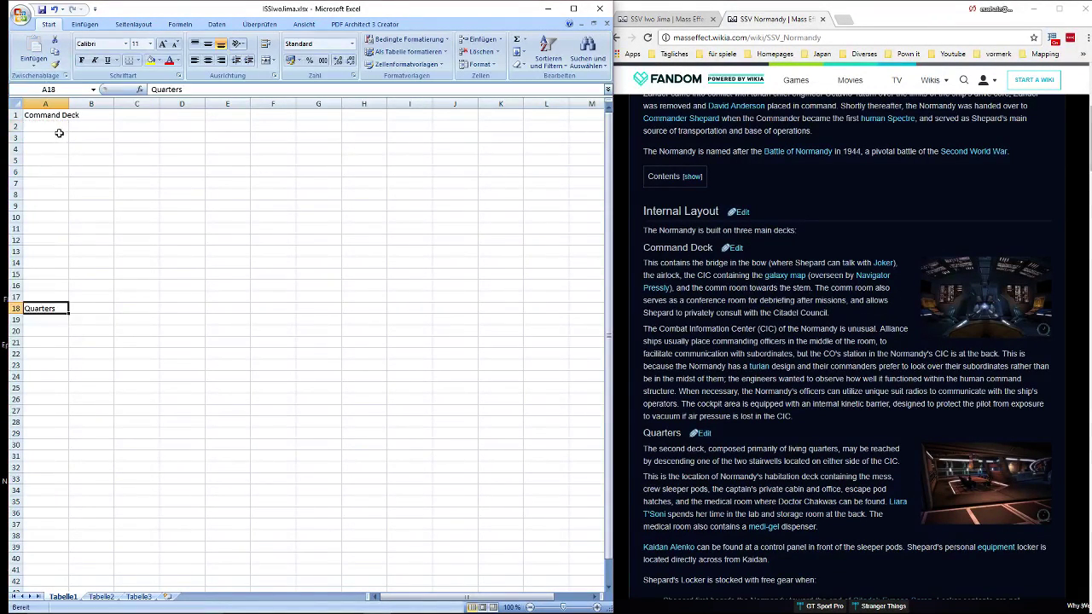
Enter Comm Systems in cell A2 under the Command Deck heading.
{"action": "left_click", "coordinate": [58, 128]}
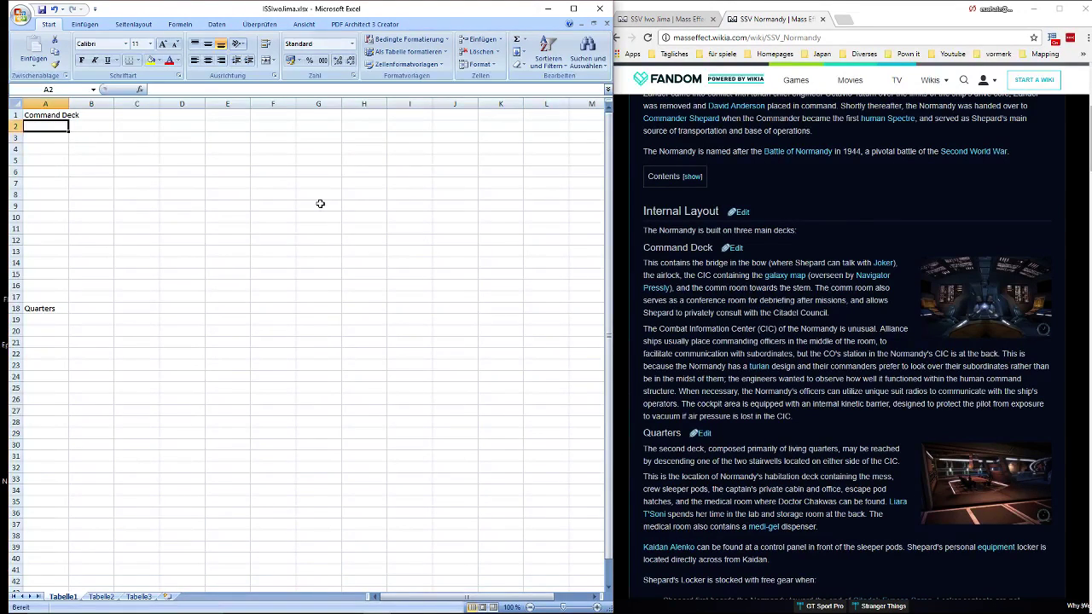
{"action": "type", "text": "Comm Syst"}
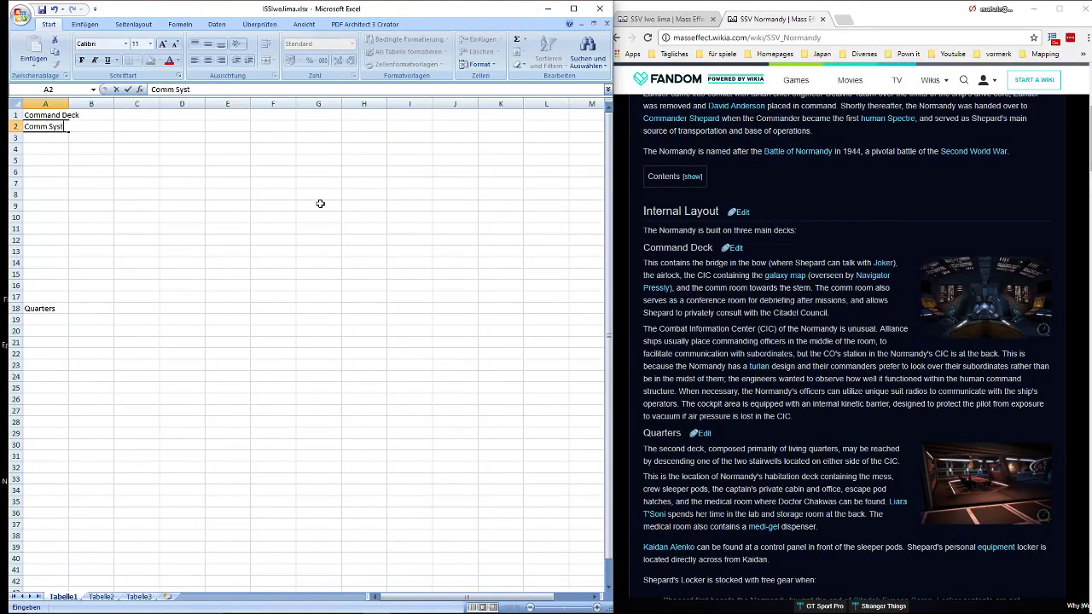
{"action": "type", "text": "ems"}
{"action": "key", "text": "Return"}
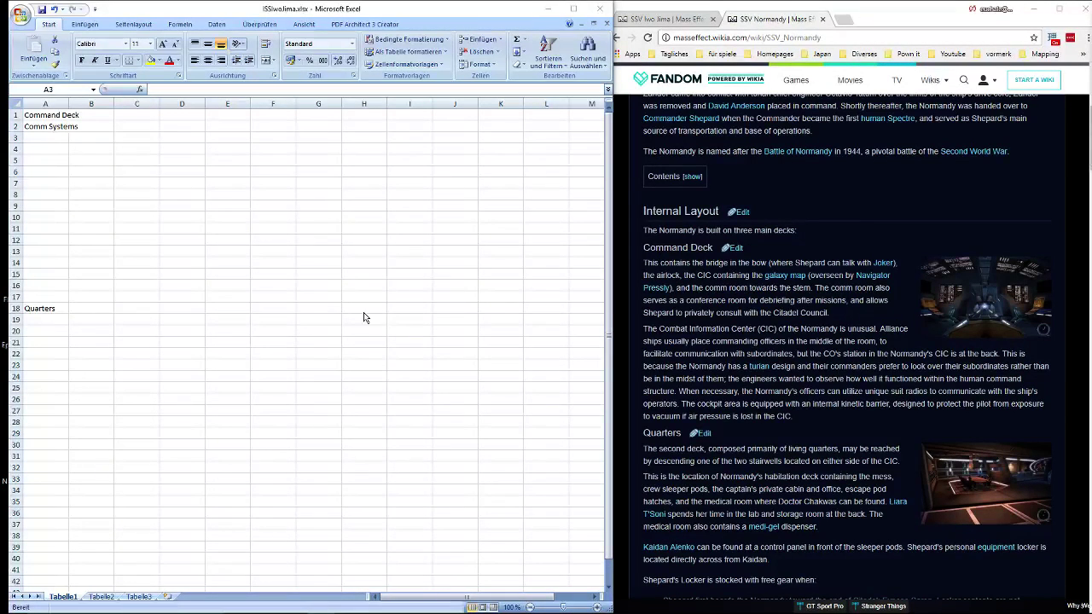
Read the wiki's Command Deck description and enter Escape Pods in cell A3.
{"action": "left_click", "coordinate": [791, 375]}
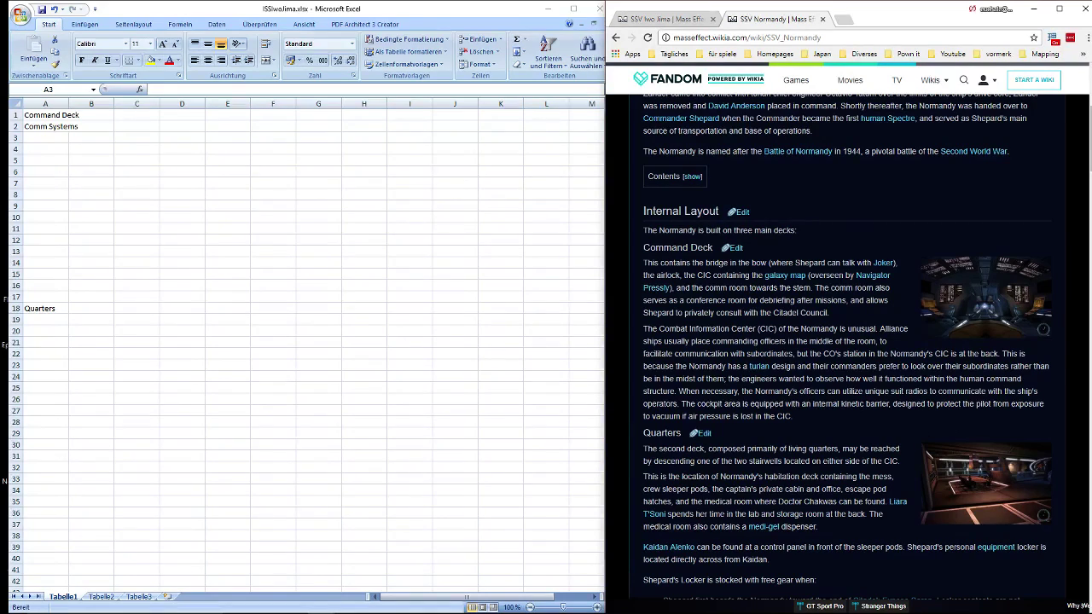
{"action": "left_click_drag", "start_coordinate": [680, 404], "coordinate": [884, 416]}
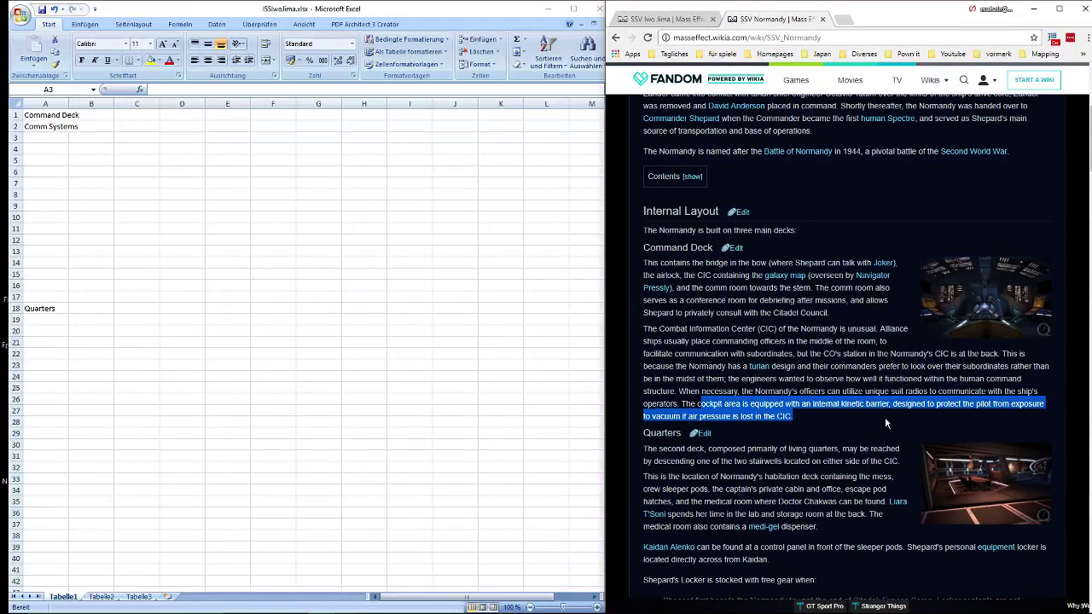
{"action": "left_click", "coordinate": [869, 413]}
{"action": "scroll", "coordinate": [869, 413], "scroll_direction": "down", "scroll_amount": 1}
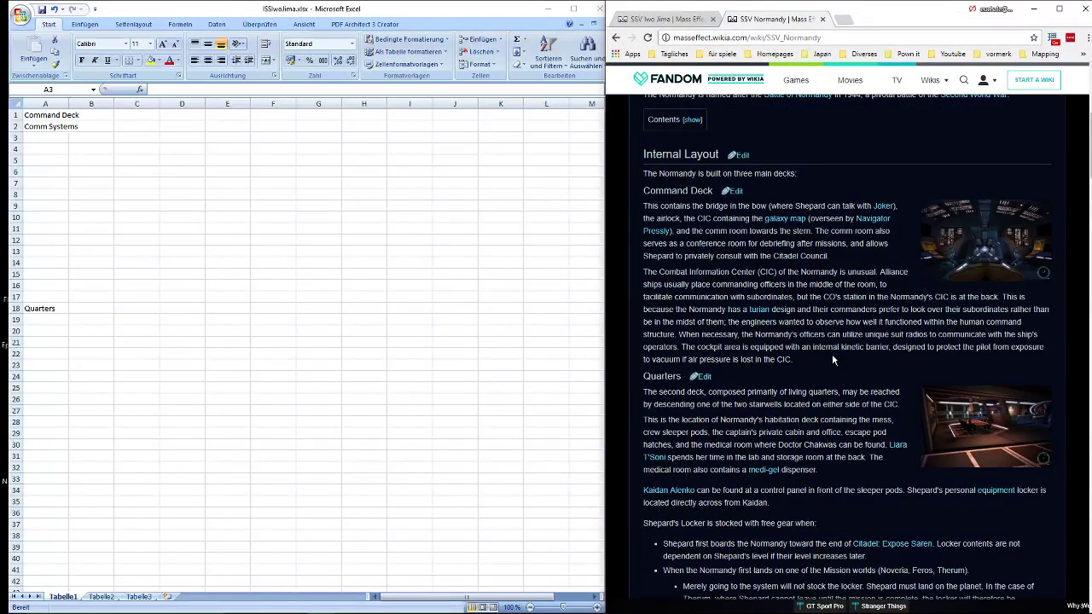
{"action": "left_click_drag", "start_coordinate": [795, 359], "coordinate": [678, 333]}
{"action": "left_click", "coordinate": [678, 333]}
{"action": "left_click", "coordinate": [58, 139]}
{"action": "type", "text": "Esc"}
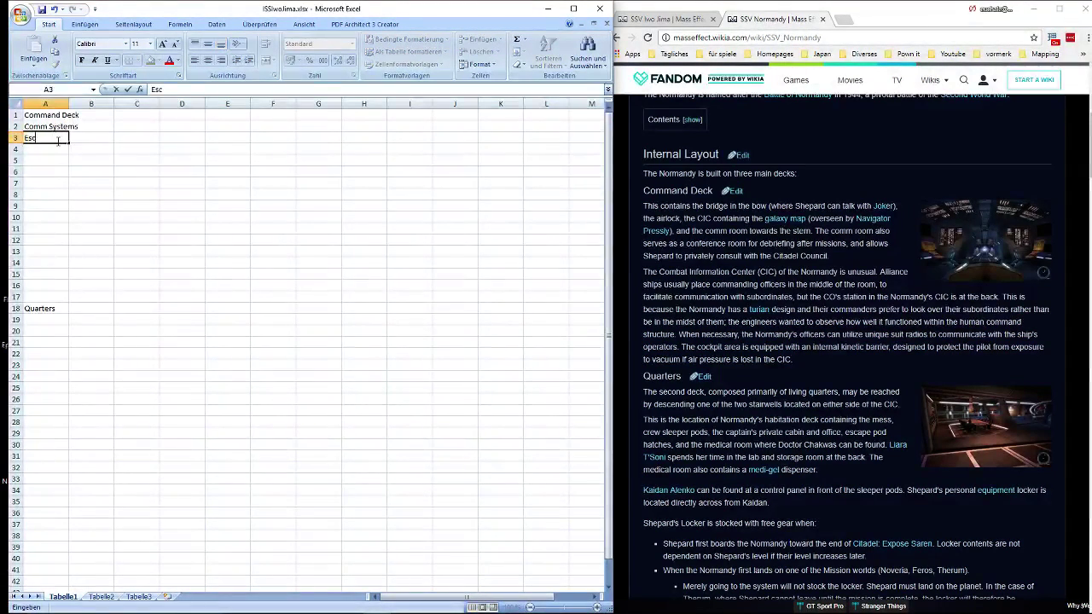
{"action": "type", "text": "ape Pods"}
{"action": "key", "text": "Return"}
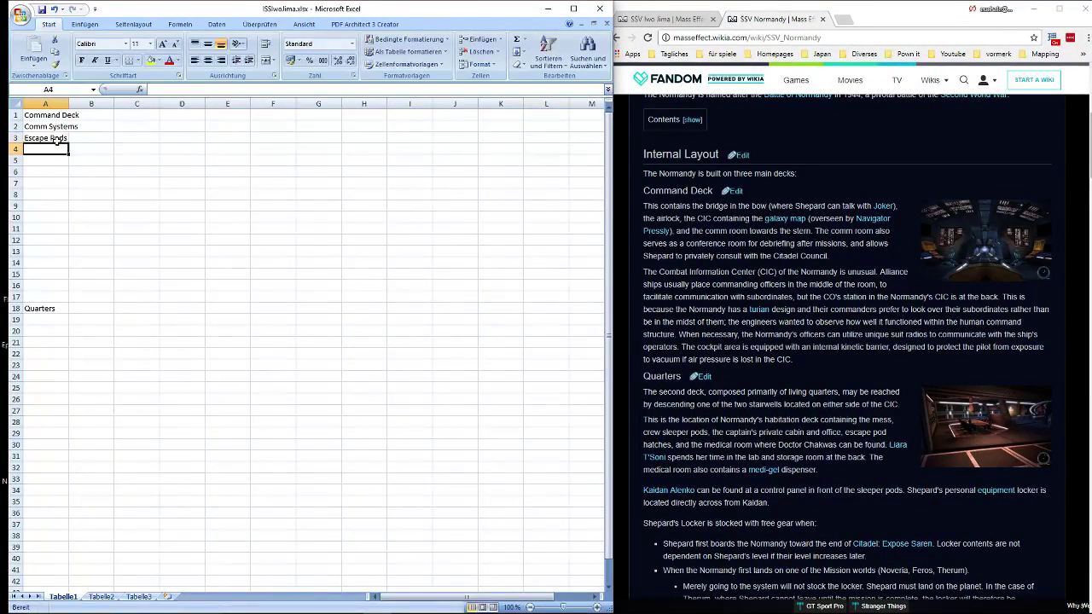
Move the Quarters heading from cell A18 up to A6.
{"action": "left_click", "coordinate": [34, 313]}
{"action": "key", "text": "ctrl+x"}
{"action": "left_click", "coordinate": [40, 171]}
{"action": "key", "text": "ctrl+v"}
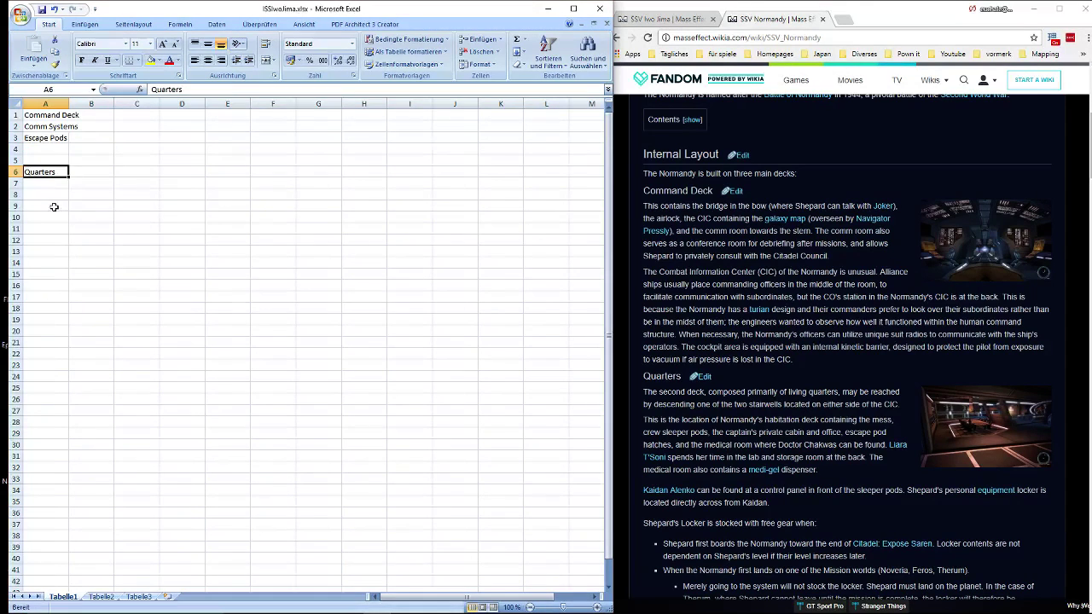
List Living Room in cell A7 and Kitchen in A8 under the Quarters heading.
{"action": "left_click", "coordinate": [47, 184]}
{"action": "type", "text": "Liv"}
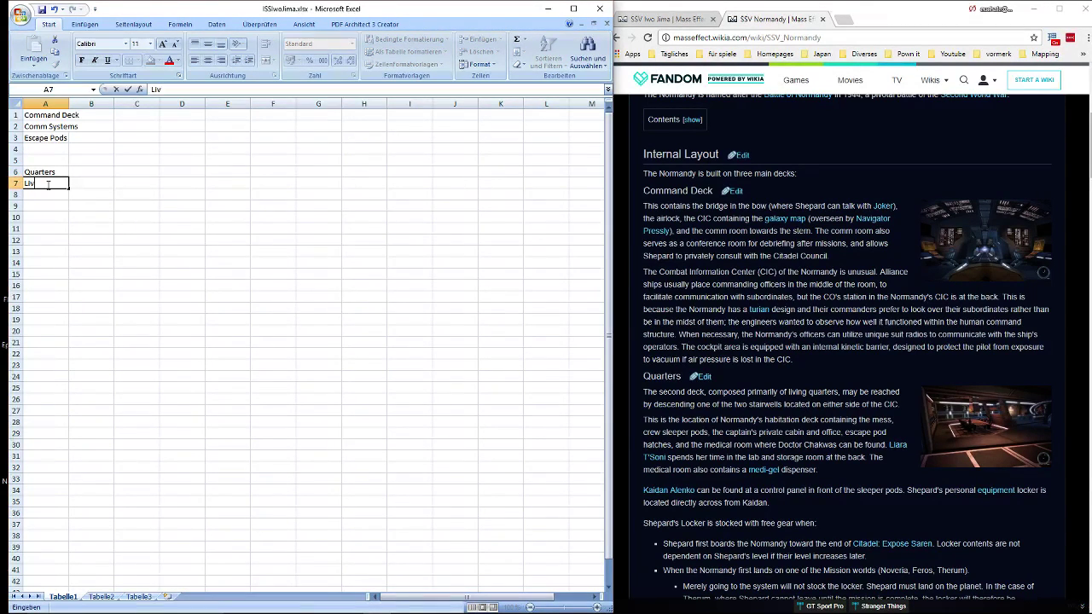
{"action": "type", "text": "ing Room"}
{"action": "key", "text": "Return"}
{"action": "type", "text": "Kitchen"}
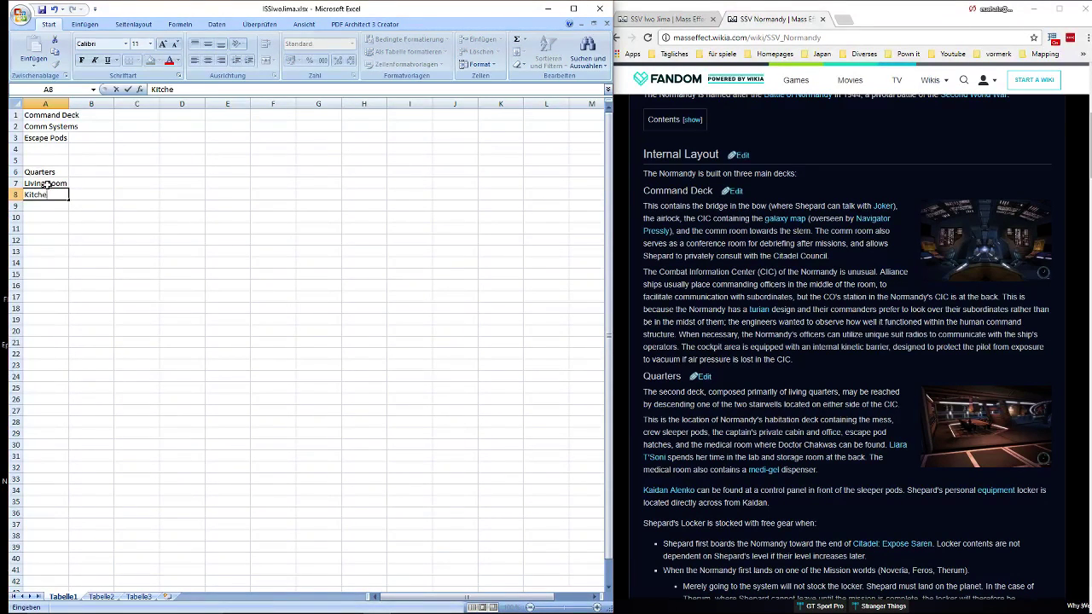
{"action": "key", "text": "Return"}
List Captain Cabin in cell A9, Medical Room in A10 and Lab and Storage Room in A11 under the Quarters heading.
{"action": "type", "text": "Captain"}
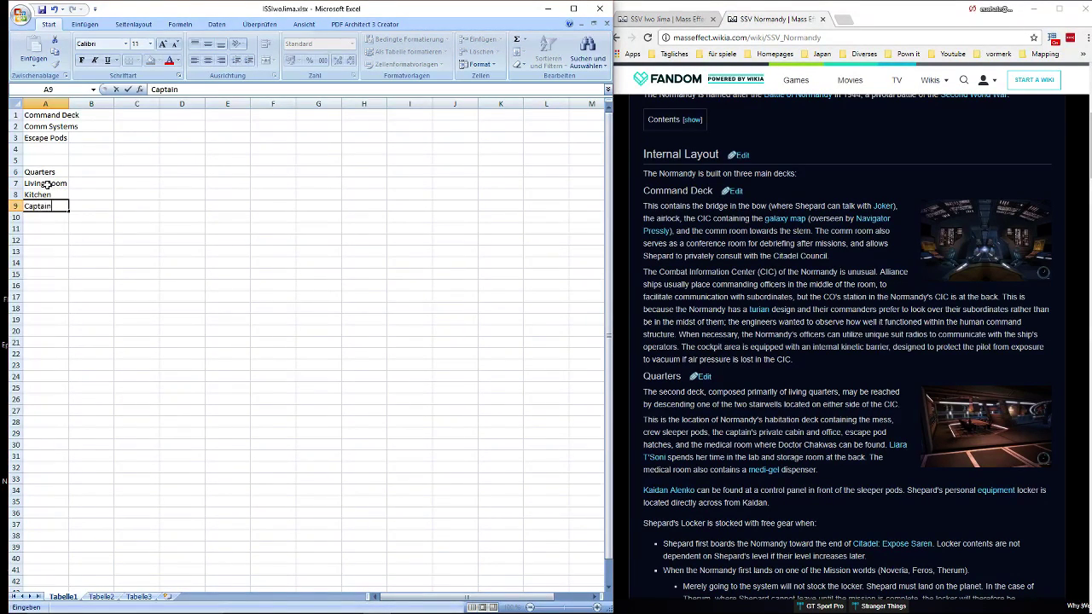
{"action": "type", "text": " Cabin"}
{"action": "key", "text": "Return"}
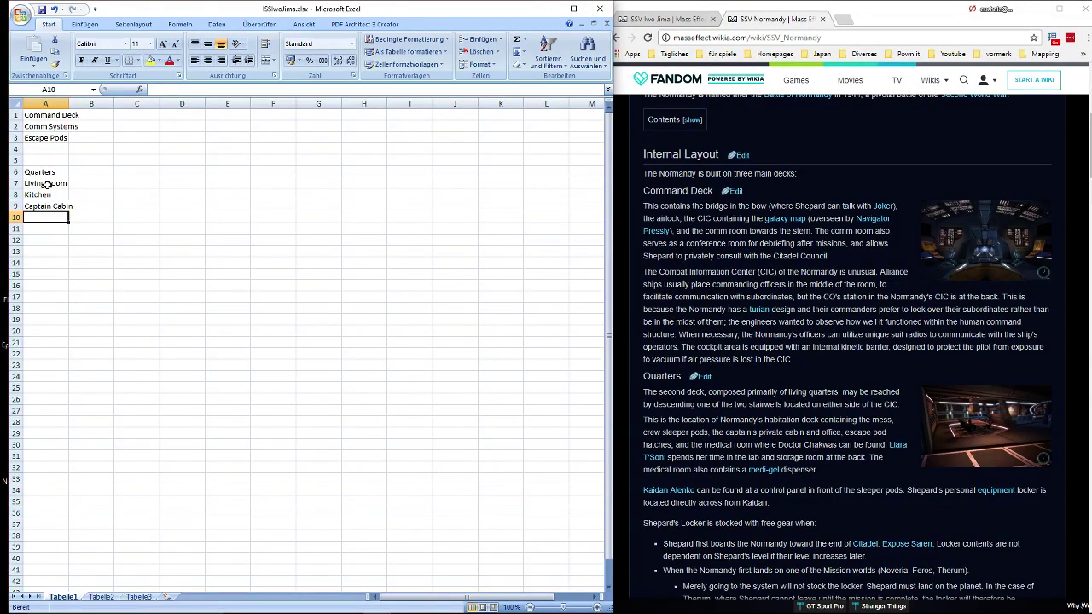
{"action": "type", "text": "Medical"}
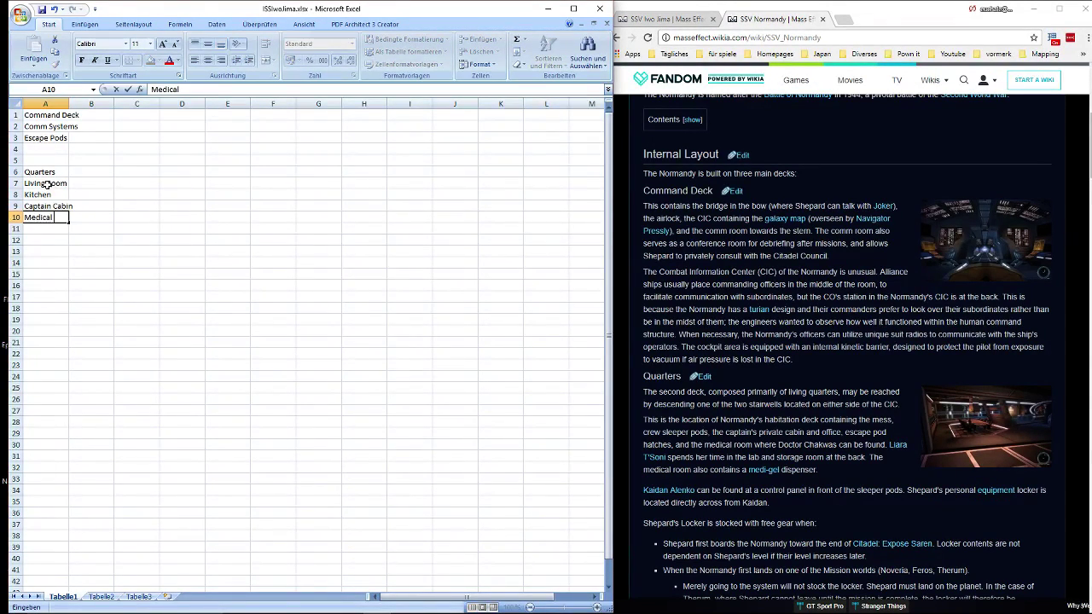
{"action": "type", "text": " Room"}
{"action": "key", "text": "Return"}
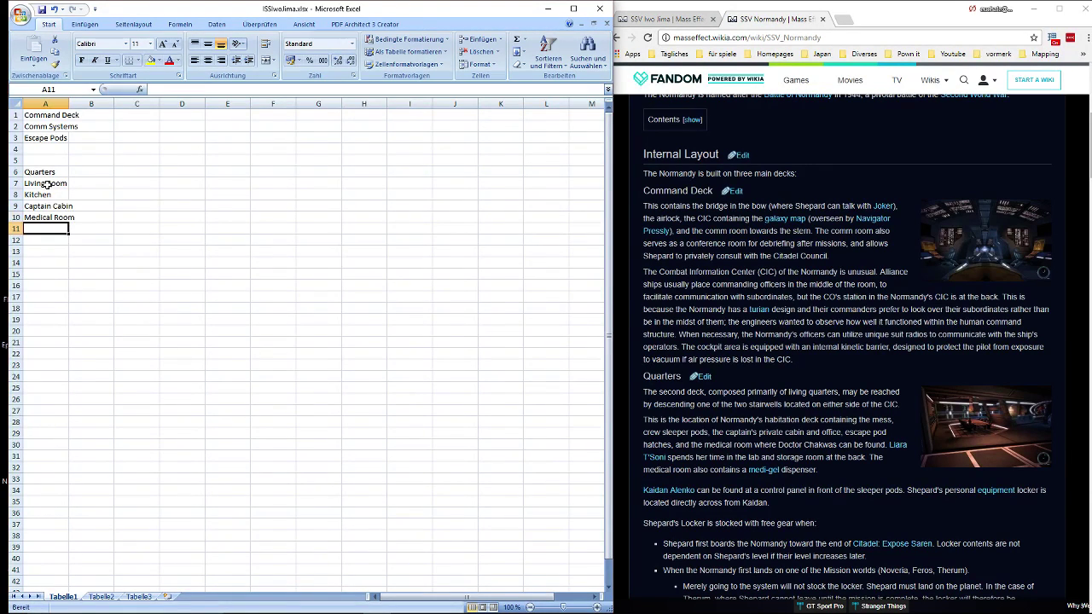
{"action": "type", "text": "Lab"}
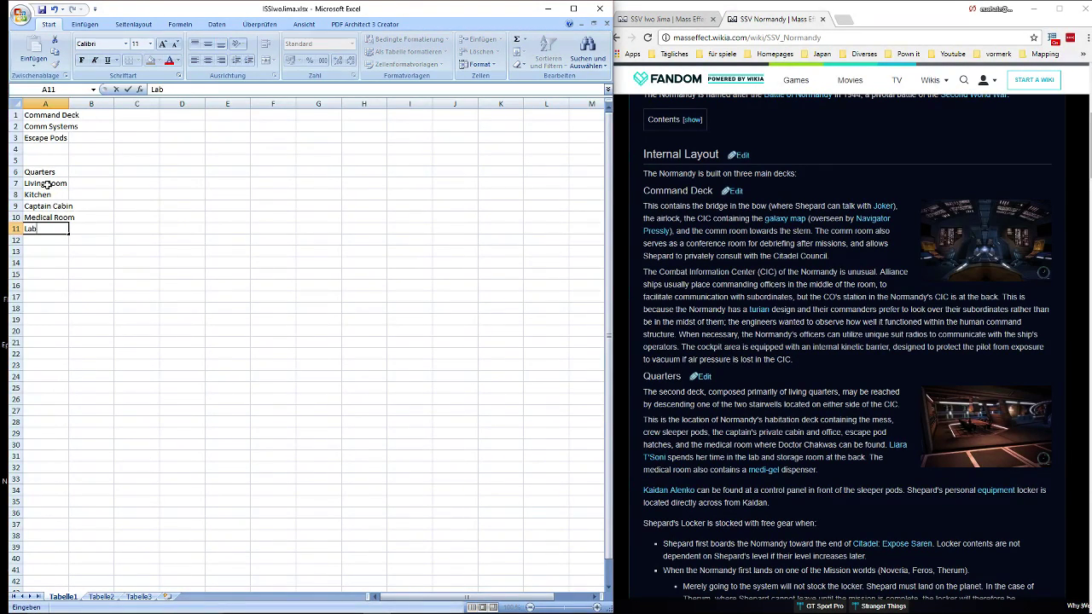
{"action": "type", "text": " and Storage Room"}
Enter Prison Room in cell C11 as a note beside Lab and Storage Room.
{"action": "key", "text": "Tab"}
{"action": "key", "text": "Tab"}
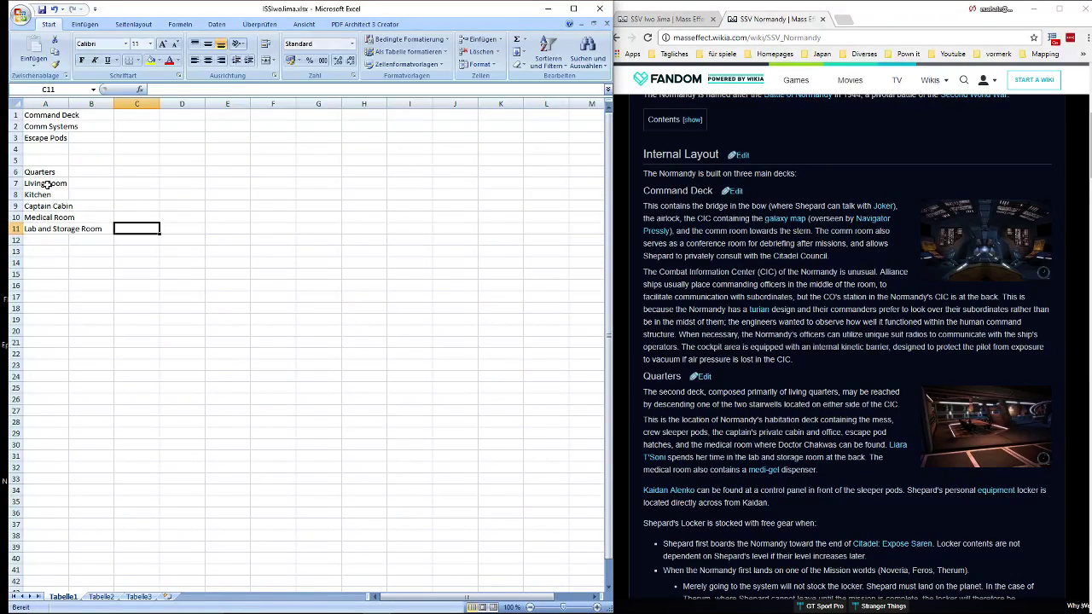
{"action": "type", "text": "Prion Per"}
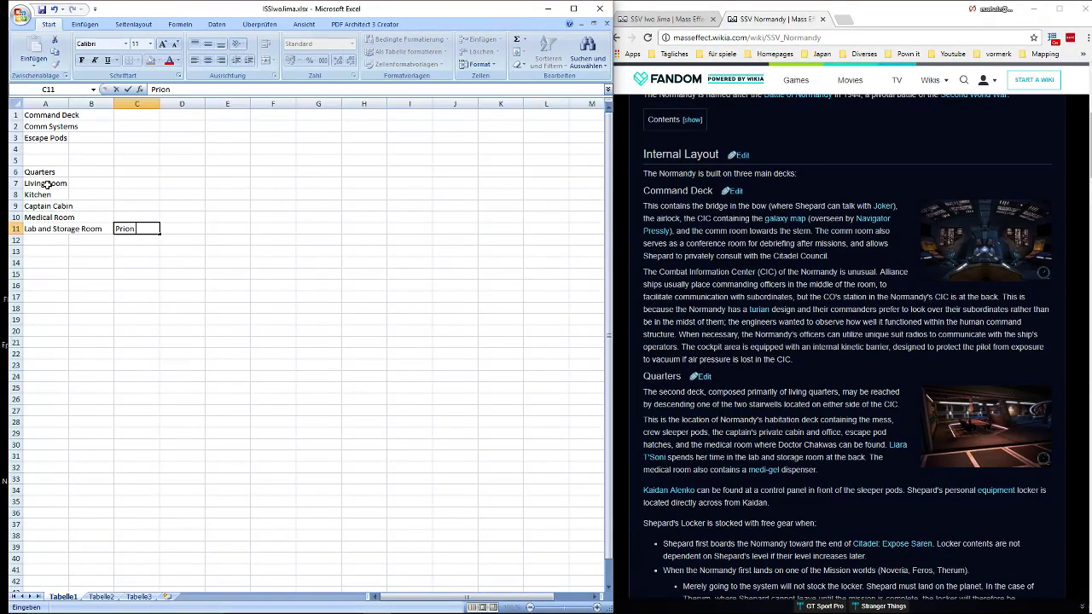
{"action": "key", "text": "BackSpace"}
{"action": "key", "text": "BackSpace"}
{"action": "key", "text": "BackSpace"}
{"action": "key", "text": "BackSpace"}
{"action": "key", "text": "BackSpace"}
{"action": "key", "text": "BackSpace"}
{"action": "type", "text": "son Room"}
{"action": "key", "text": "Return"}
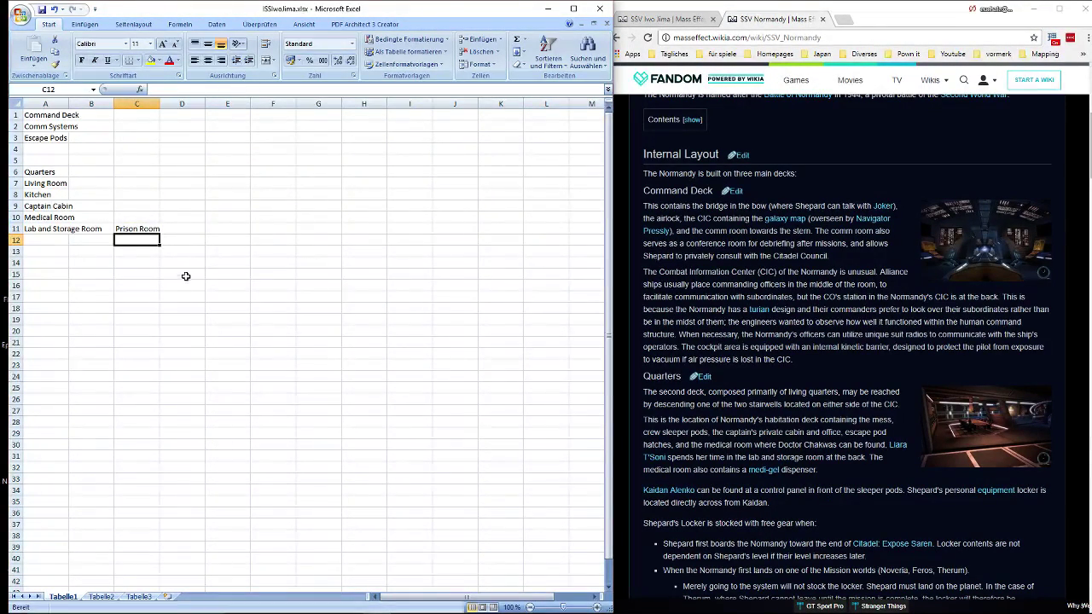
Read the wiki's Quarters description for details about the medical room.
{"action": "left_click", "coordinate": [717, 432]}
{"action": "scroll", "coordinate": [746, 379], "scroll_direction": "down", "scroll_amount": 2}
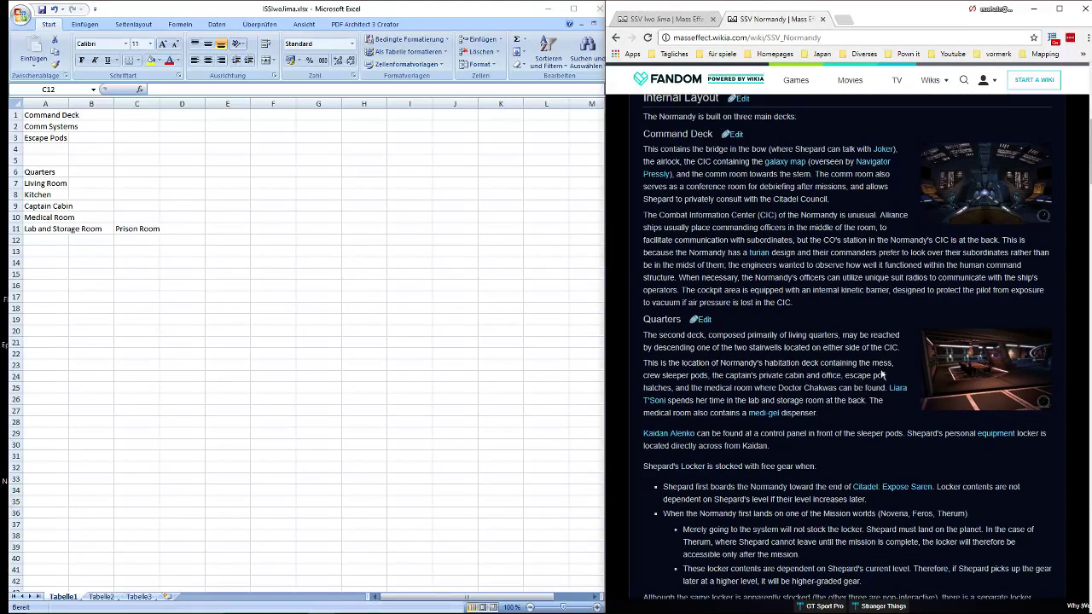
{"action": "scroll", "coordinate": [882, 376], "scroll_direction": "down", "scroll_amount": 2}
{"action": "left_click", "coordinate": [299, 271]}
{"action": "left_click", "coordinate": [201, 230]}
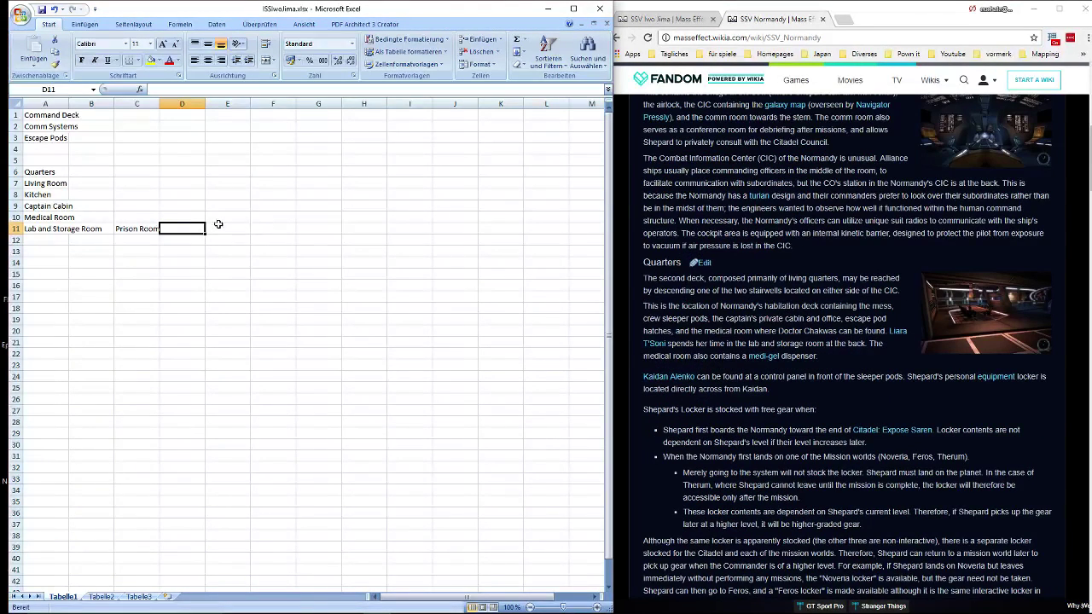
{"action": "left_click", "coordinate": [220, 225]}
{"action": "key", "text": "Left"}
{"action": "left_click", "coordinate": [226, 228]}
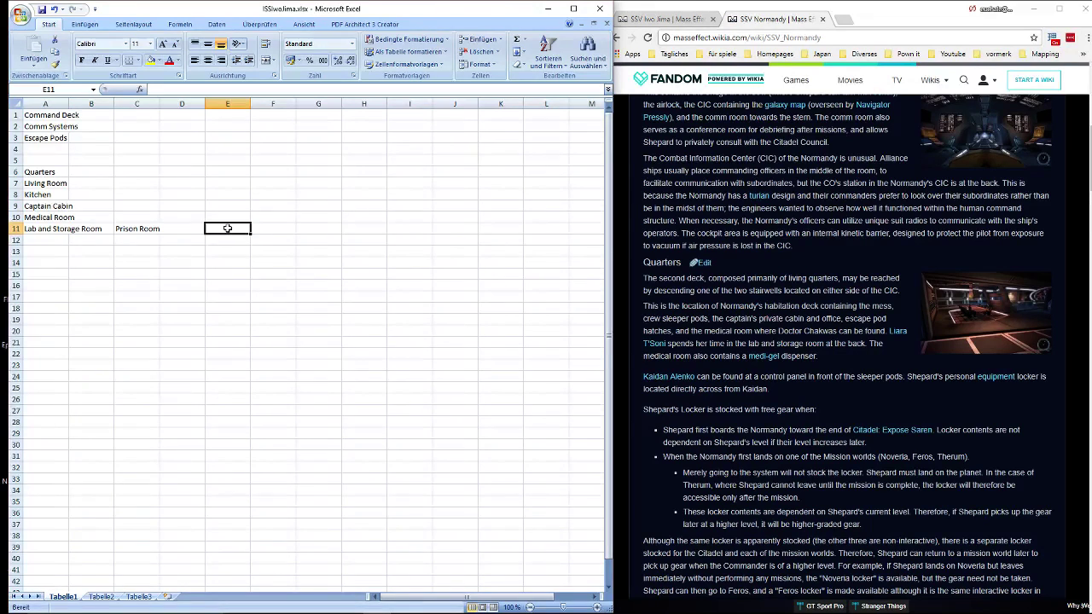
{"action": "type", "text": "Medi"}
{"action": "key", "text": "BackSpace"}
{"action": "key", "text": "BackSpace"}
{"action": "key", "text": "BackSpace"}
{"action": "key", "text": "BackSpace"}
Enter Medi Gel Dispenser in cell C10 as a note beside Medical Room.
{"action": "key", "text": "Up"}
{"action": "key", "text": "Left"}
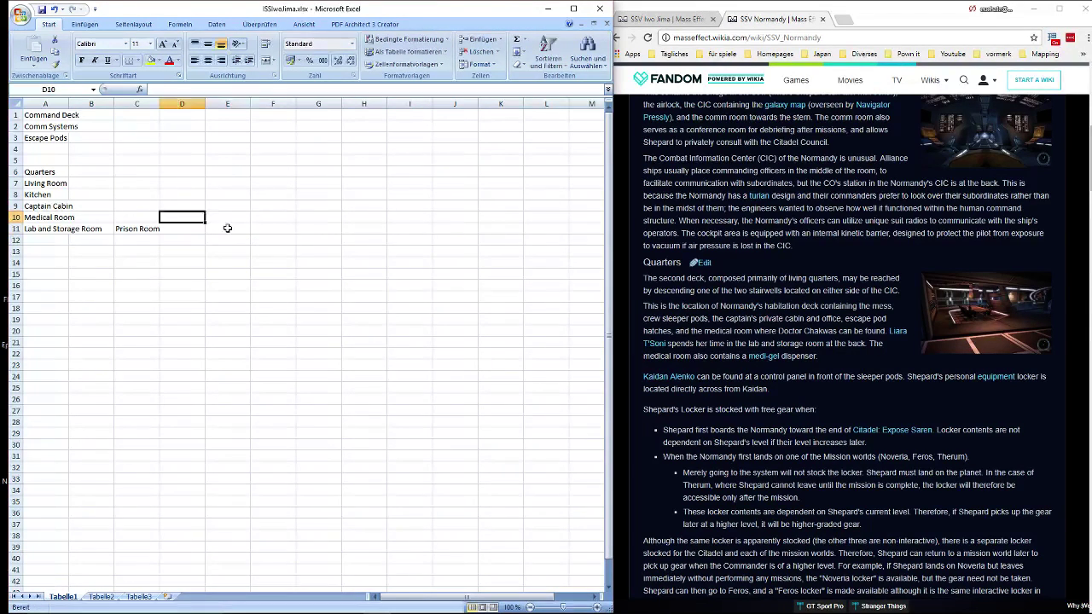
{"action": "key", "text": "Left"}
{"action": "type", "text": "Medi Gel Disper"}
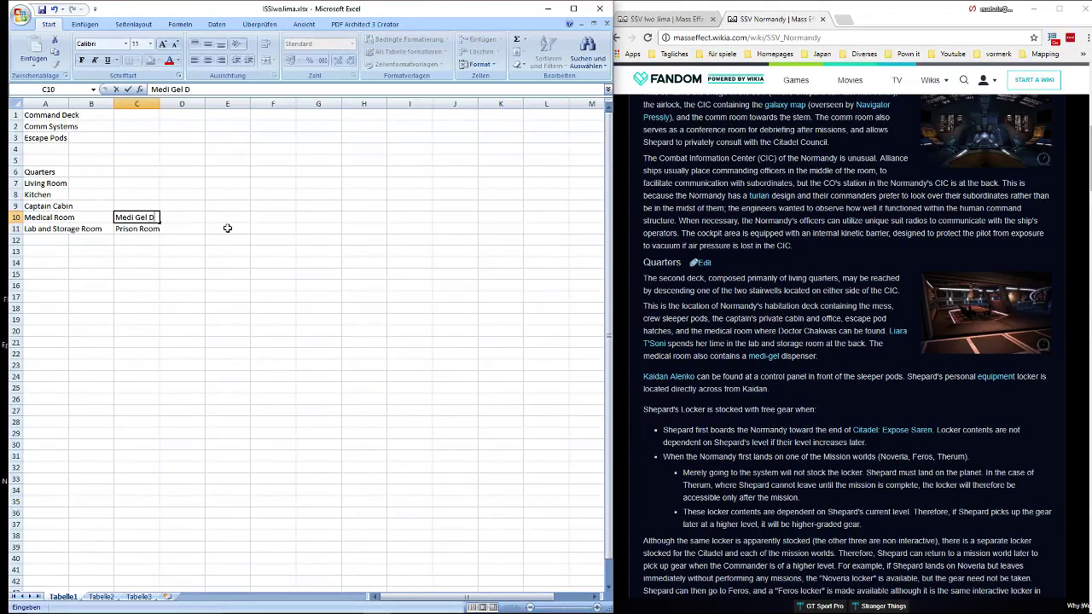
{"action": "type", "text": "enser"}
{"action": "key", "text": "Return"}
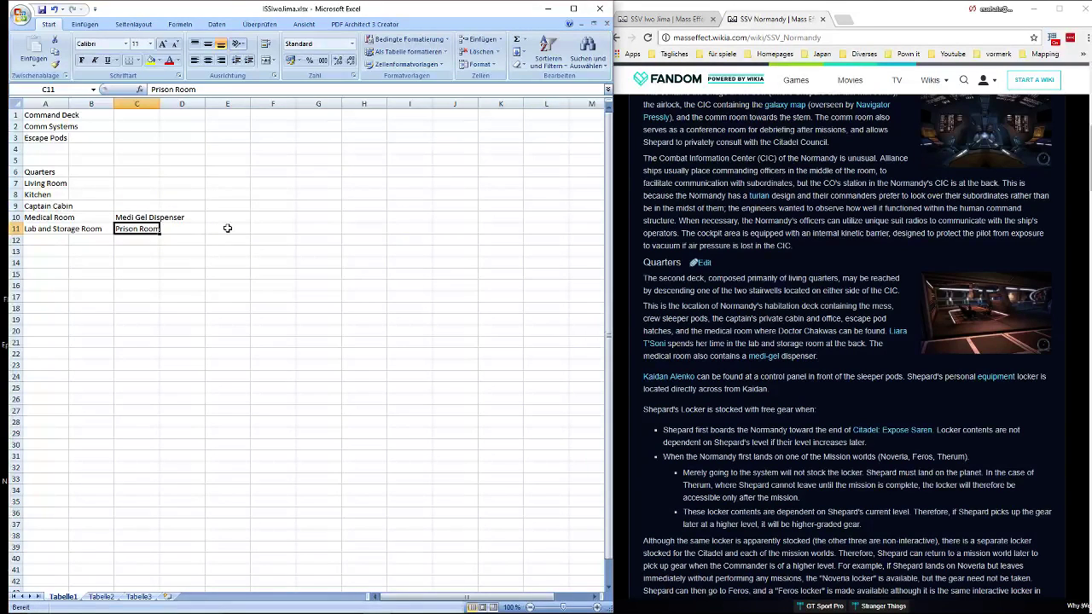
Read the wiki's Quarters section on the control panel by the sleeper pods and Shepard's locker.
{"action": "key", "text": "Down"}
{"action": "key", "text": "Left"}
{"action": "key", "text": "Left"}
{"action": "left_click", "coordinate": [822, 375]}
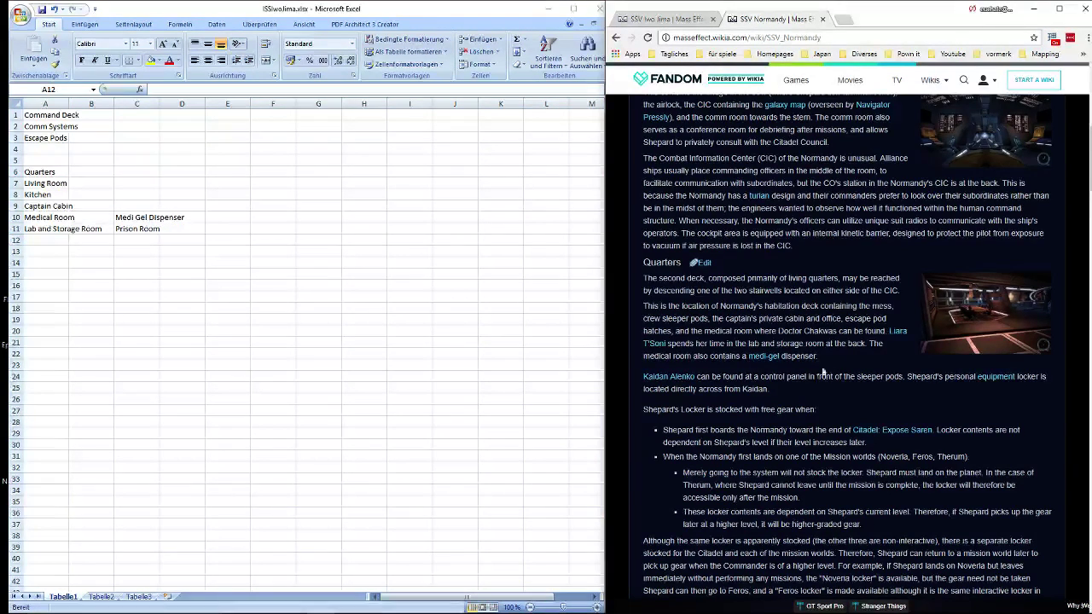
{"action": "scroll", "coordinate": [822, 375], "scroll_direction": "down", "scroll_amount": 1}
{"action": "left_click", "coordinate": [932, 331]}
{"action": "left_click_drag", "start_coordinate": [966, 320], "coordinate": [908, 320]}
{"action": "scroll", "coordinate": [904, 319], "scroll_direction": "down", "scroll_amount": 1}
{"action": "left_click", "coordinate": [774, 302]}
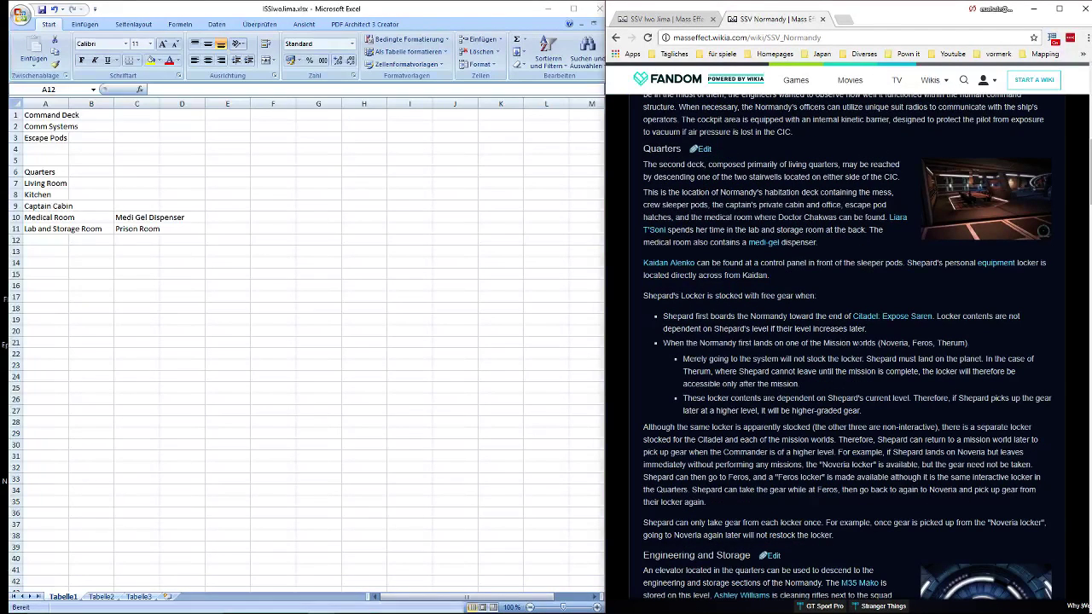
Enter Cells in cell A13, leaving row 12 empty below Lab and Storage Room.
{"action": "left_click", "coordinate": [68, 243]}
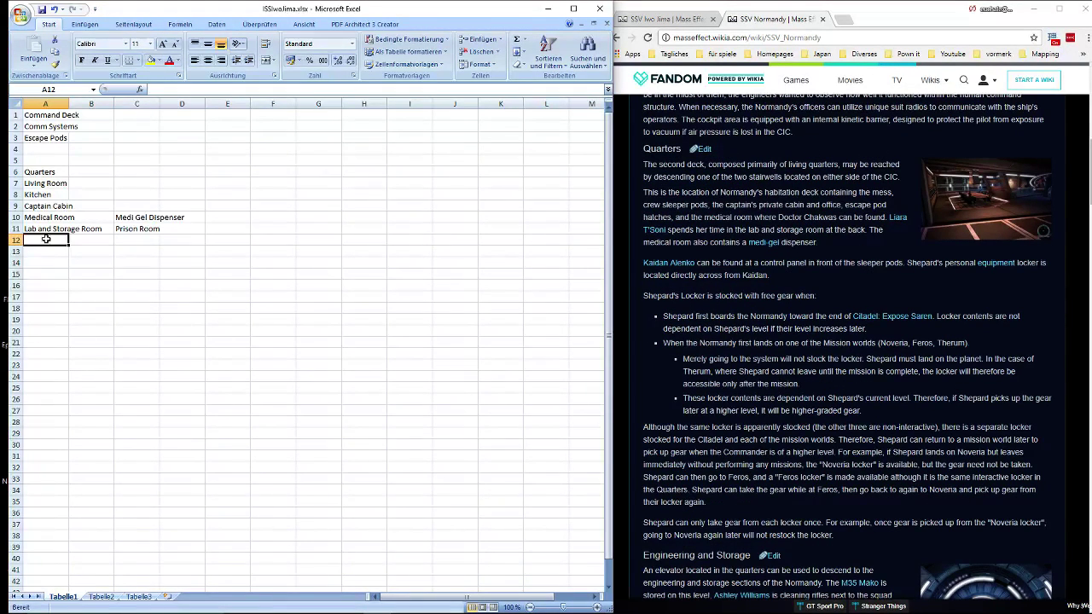
{"action": "left_click", "coordinate": [49, 250]}
{"action": "type", "text": "Pr"}
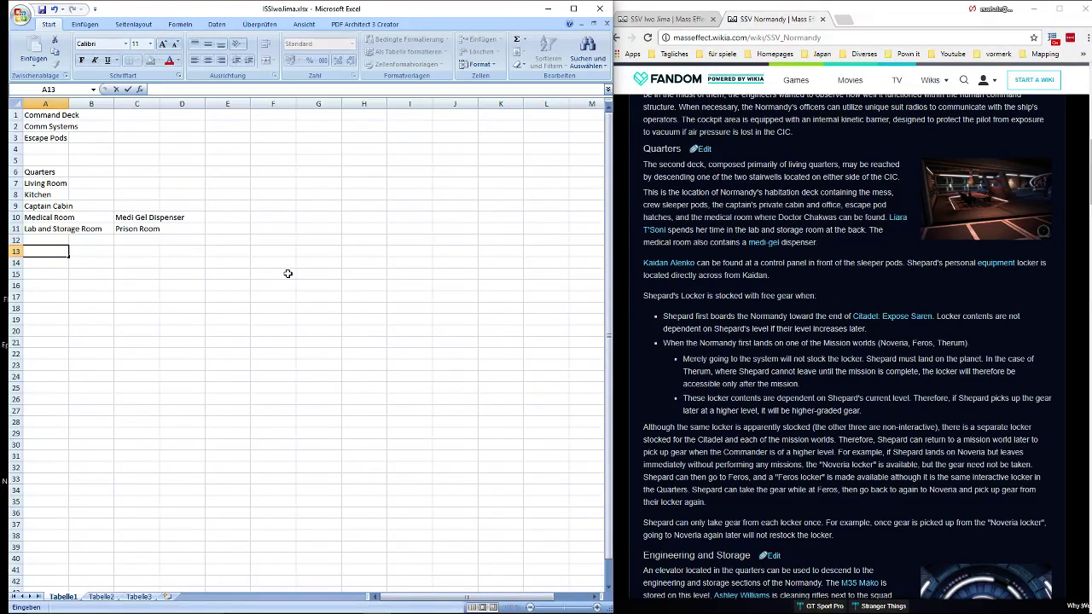
{"action": "type", "text": "Cells"}
{"action": "key", "text": "Tab"}
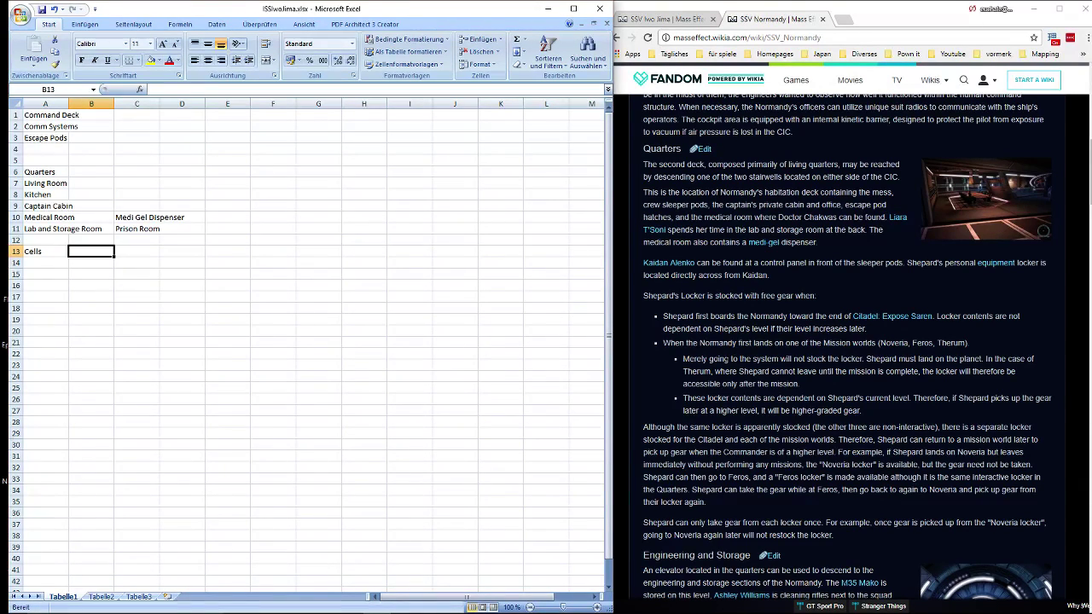
Enter Different Metal in cell B13 as a note beside Cells.
{"action": "mouse_move", "coordinate": [682, 363]}
{"action": "left_mouse_down"}
{"action": "mouse_move", "coordinate": [909, 425]}
{"action": "mouse_move", "coordinate": [684, 359]}
{"action": "left_mouse_up"}
{"action": "left_click", "coordinate": [909, 425]}
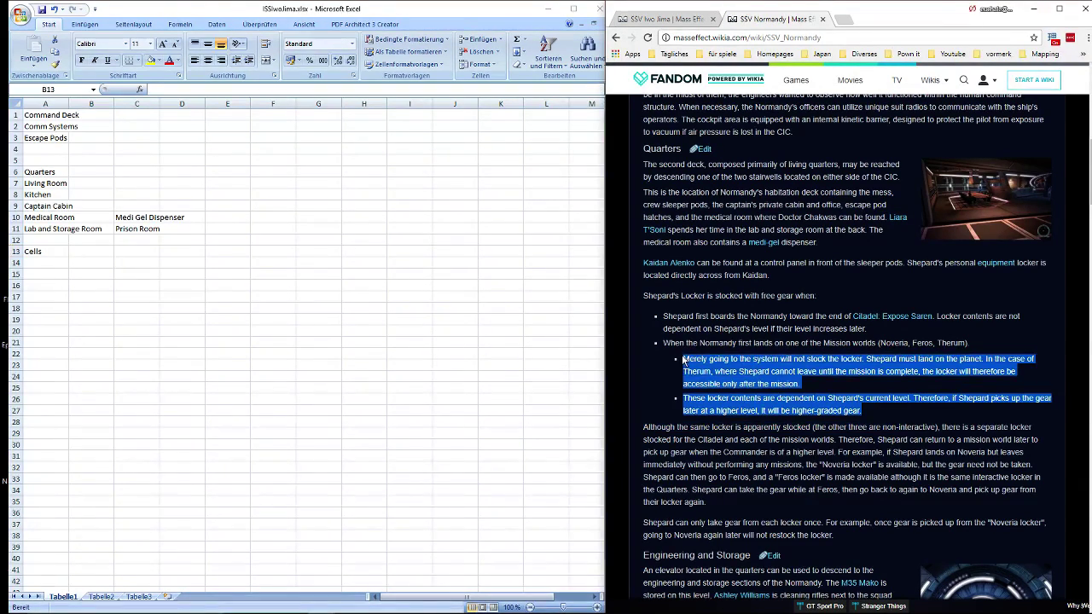
{"action": "left_click", "coordinate": [684, 359]}
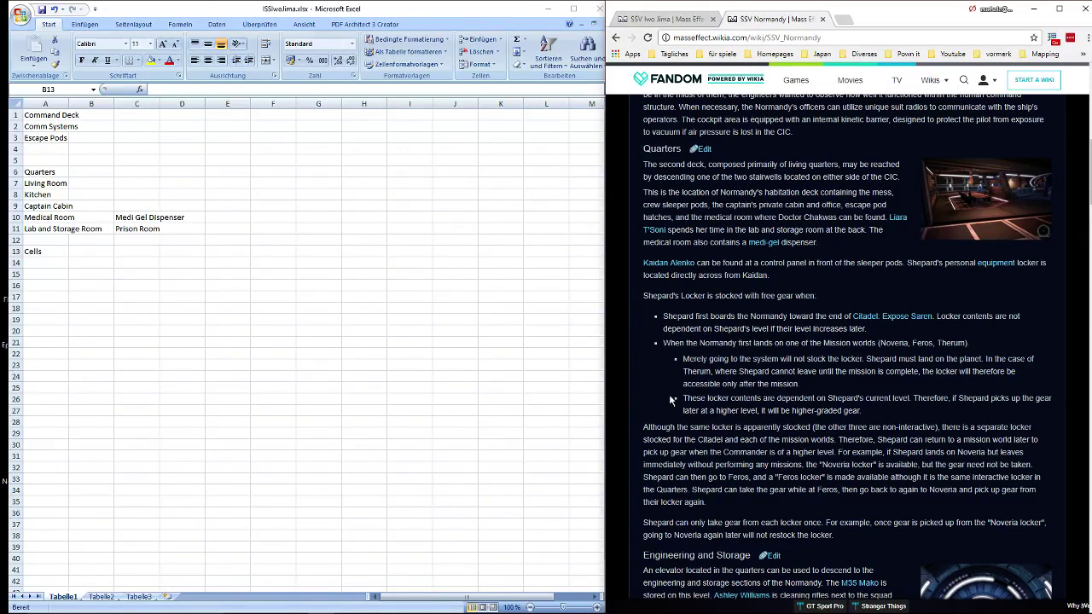
{"action": "left_click", "coordinate": [85, 253]}
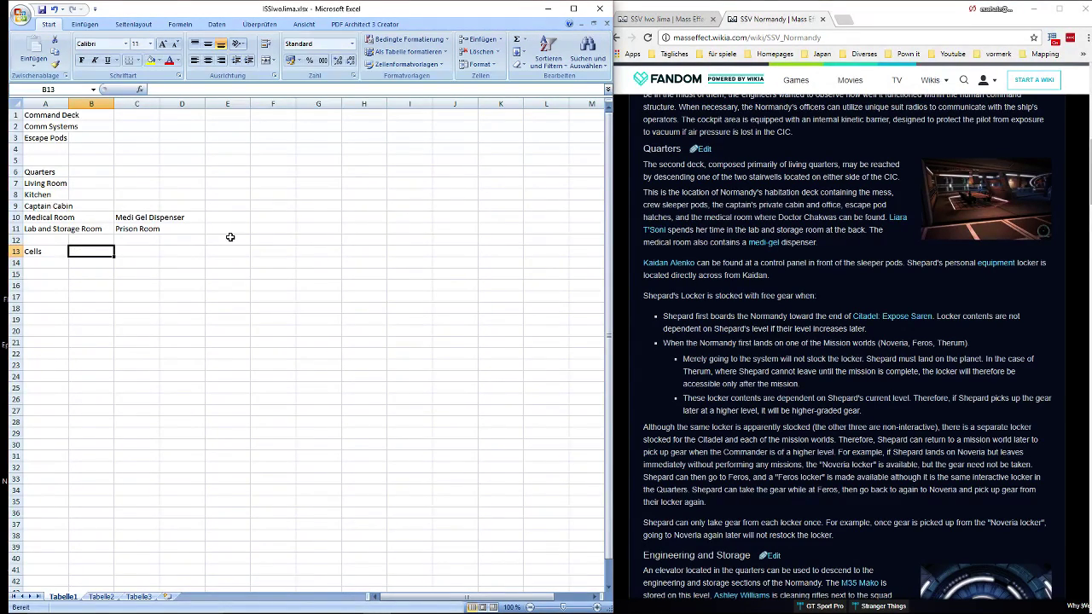
{"action": "type", "text": "Different Metal"}
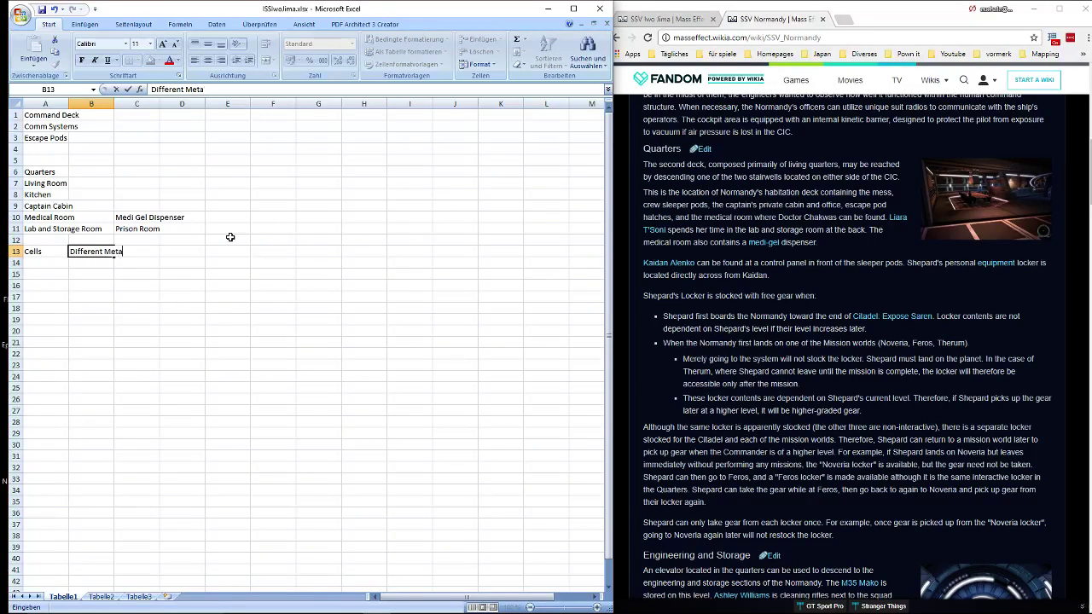
{"action": "key", "text": "Return"}
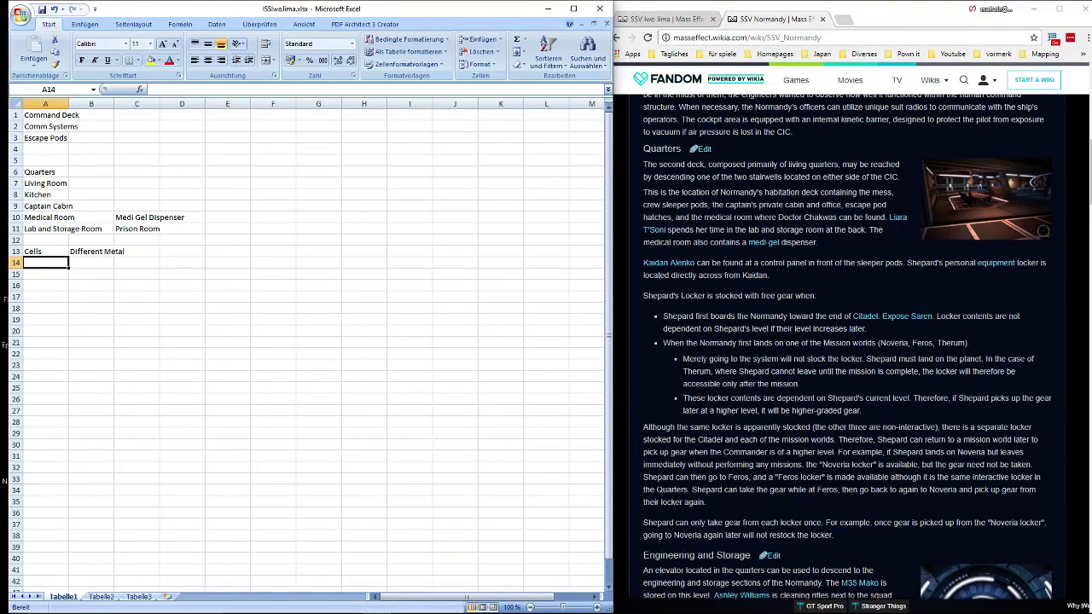
Check the rest of the wiki's locker description and enter Locker Room in cell A12.
{"action": "left_click", "coordinate": [718, 328]}
{"action": "scroll", "coordinate": [768, 333], "scroll_direction": "down", "scroll_amount": 3}
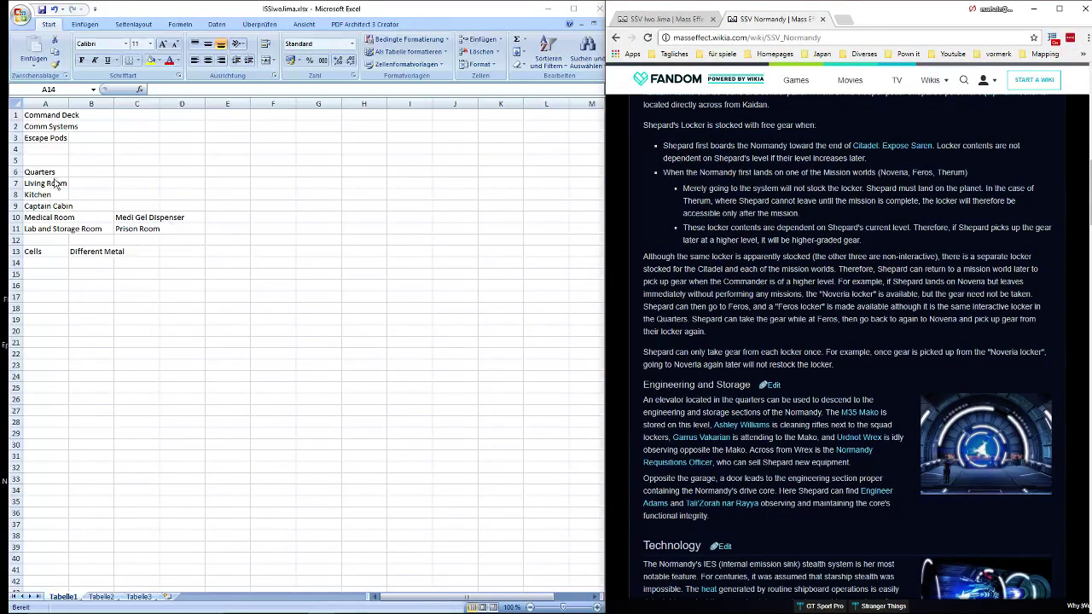
{"action": "left_click", "coordinate": [99, 204]}
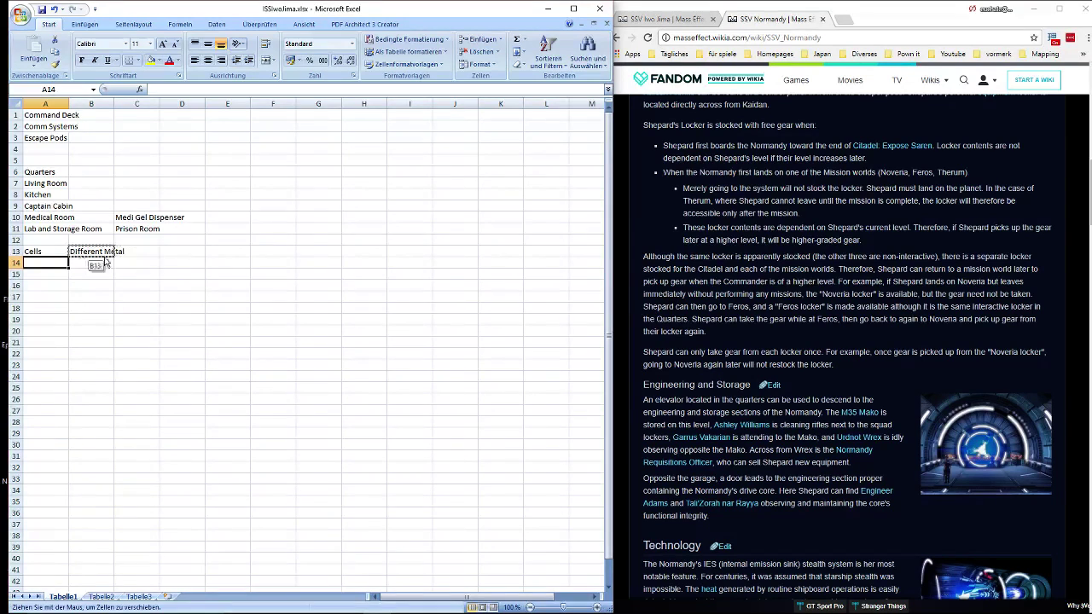
{"action": "left_click", "coordinate": [25, 240]}
{"action": "type", "text": "L"}
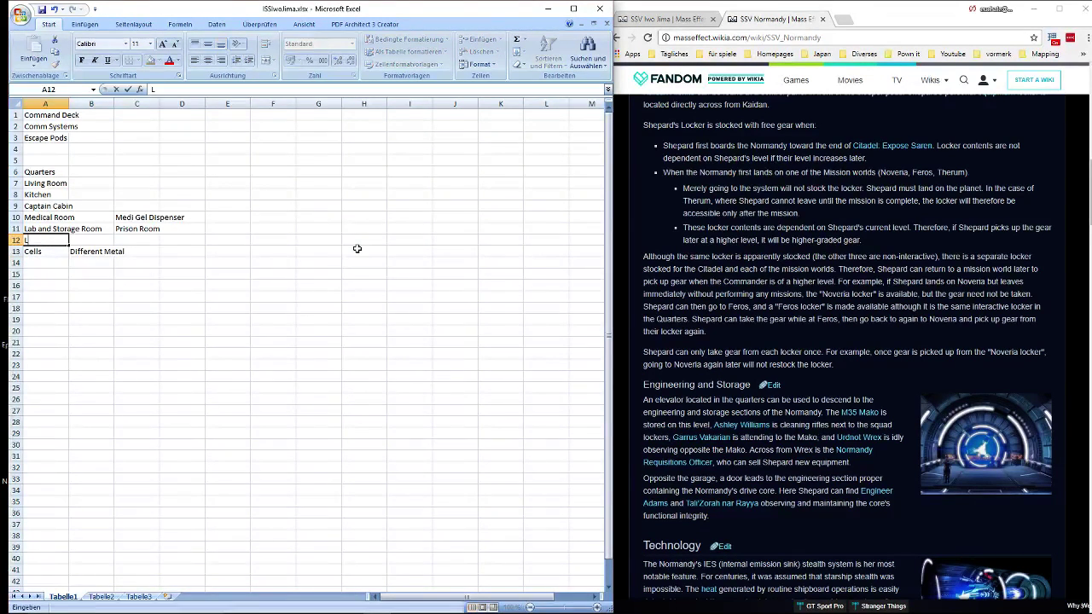
{"action": "type", "text": "ocker Room"}
{"action": "key", "text": "Up"}
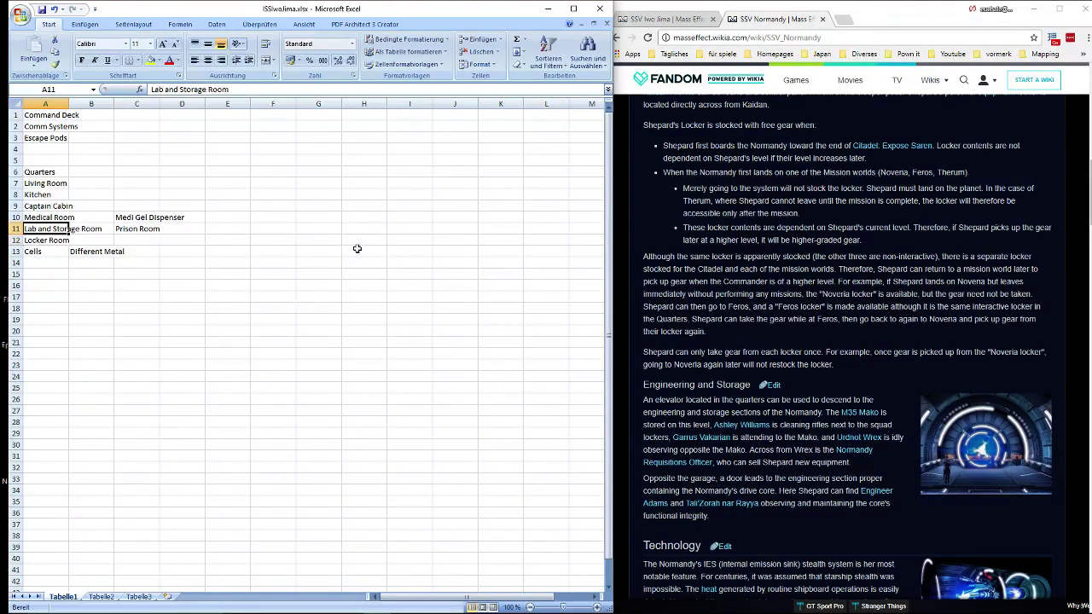
Move the whole deck and room list in A1:C13 so that it starts at cell C3.
{"action": "key", "text": "Down"}
{"action": "key", "text": "Down"}
{"action": "key", "text": "Down"}
{"action": "key", "text": "Down"}
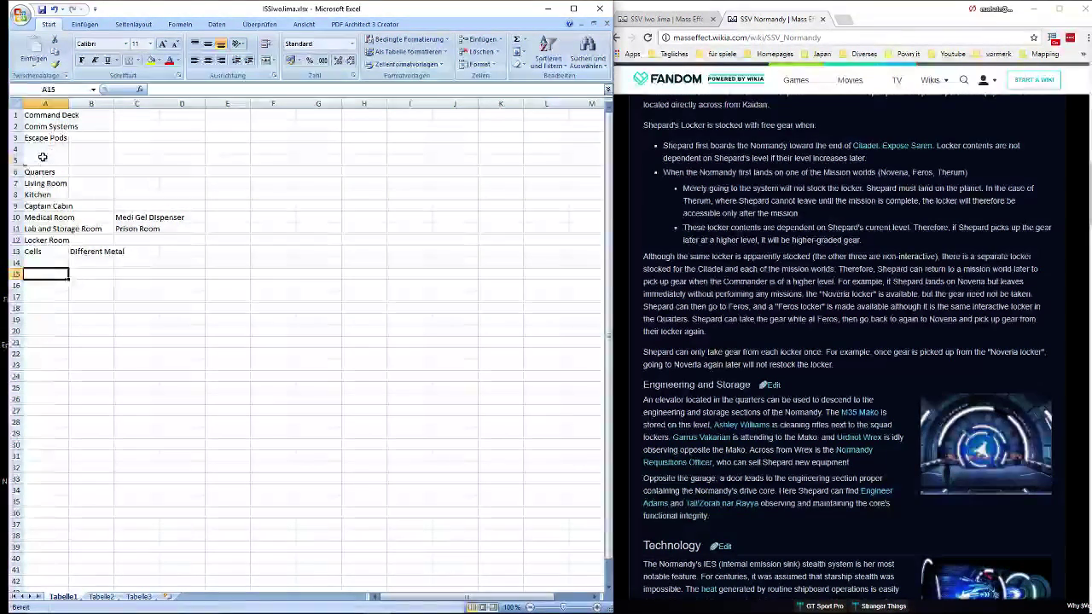
{"action": "key", "text": "Up"}
{"action": "key", "text": "Up"}
{"action": "key", "text": "Up"}
{"action": "key", "text": "Up"}
{"action": "key", "text": "Up"}
{"action": "key", "text": "Up"}
{"action": "key", "text": "Up"}
{"action": "key", "text": "Up"}
{"action": "key", "text": "Up"}
{"action": "key", "text": "Up"}
{"action": "key", "text": "Up"}
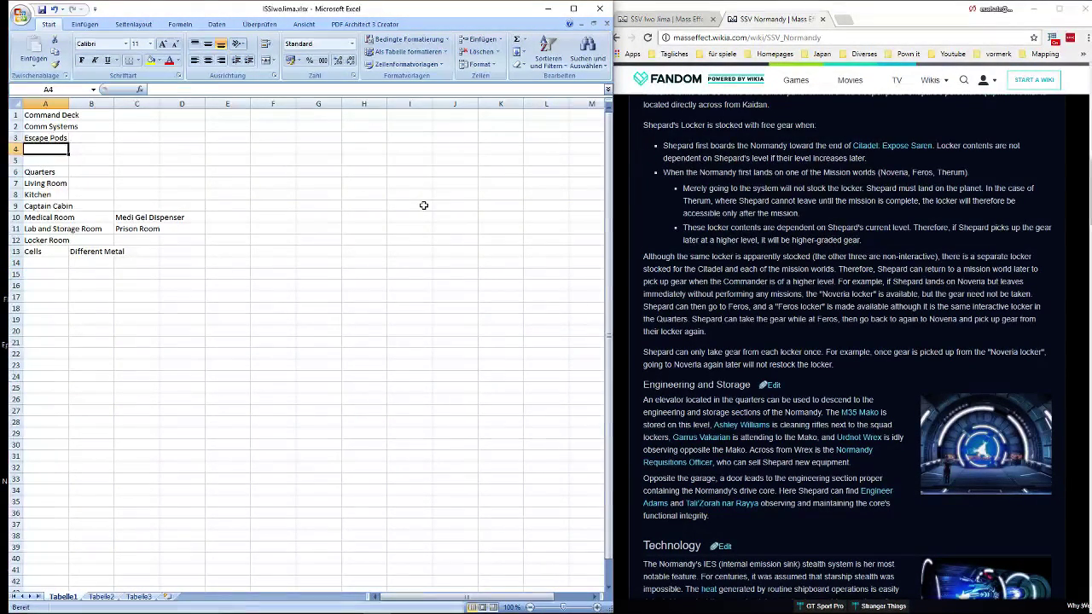
{"action": "key", "text": "Up"}
{"action": "key", "text": "Up"}
{"action": "key", "text": "Up"}
{"action": "key", "text": "shift+Down"}
{"action": "key", "text": "shift+Down"}
{"action": "key", "text": "shift+Down"}
{"action": "key", "text": "shift+Down"}
{"action": "key", "text": "shift+Down"}
{"action": "key", "text": "shift+Down"}
{"action": "key", "text": "shift+Down"}
{"action": "key", "text": "shift+Down"}
{"action": "key", "text": "shift+Down"}
{"action": "key", "text": "shift+Down"}
{"action": "key", "text": "shift+Down"}
{"action": "key", "text": "shift+Down"}
{"action": "key", "text": "shift+Right"}
{"action": "key", "text": "shift+Right"}
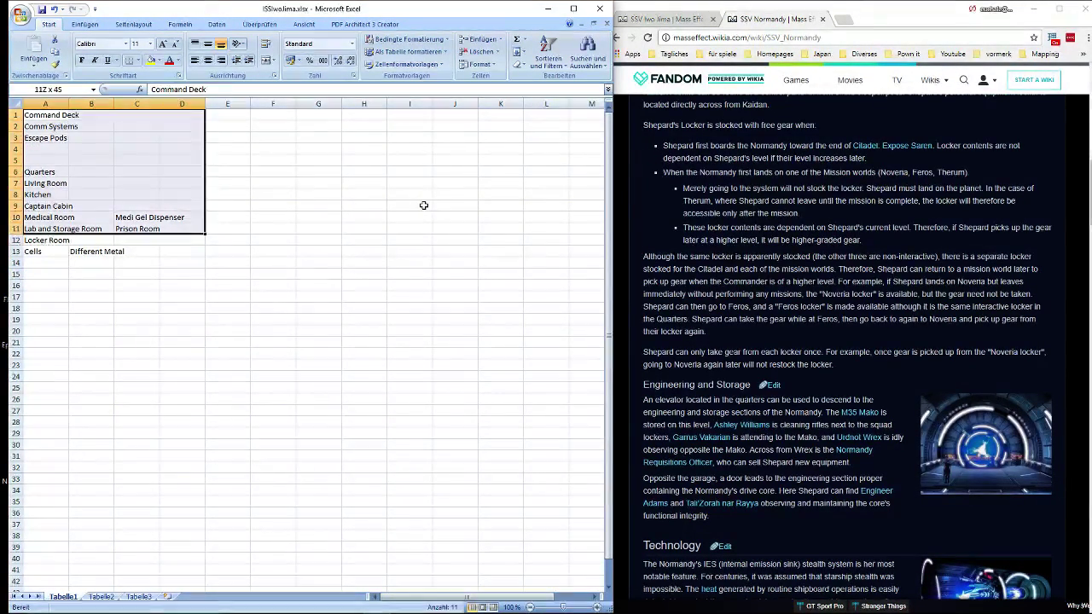
{"action": "key", "text": "ctrl+x"}
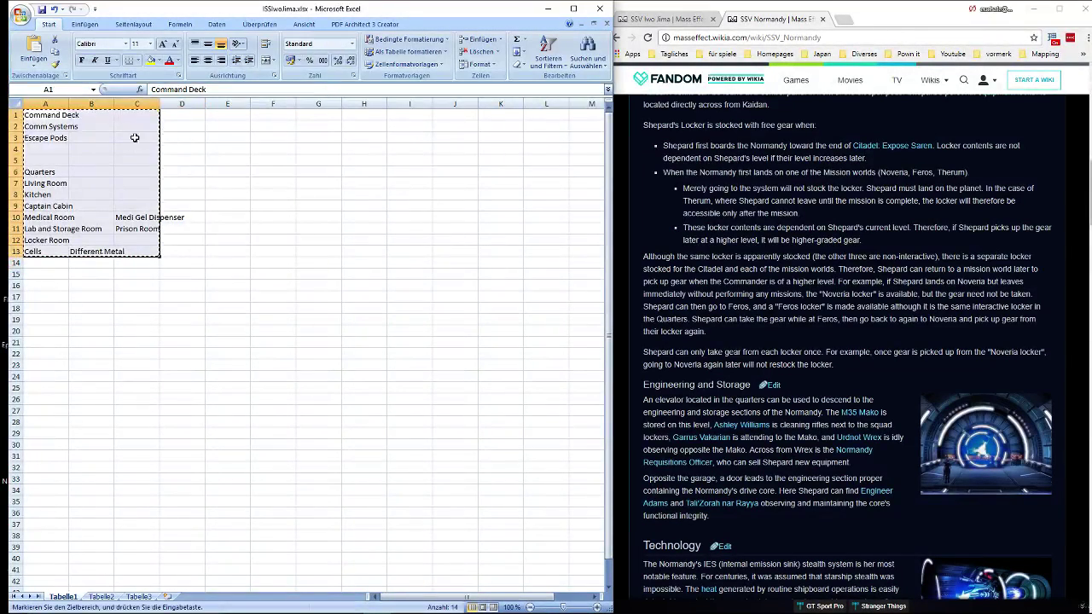
{"action": "left_click", "coordinate": [130, 137]}
{"action": "key", "text": "ctrl+v"}
Label the Command Deck as Level 1 in cell B3 and Quarters as Level 2 in cell B8.
{"action": "left_click", "coordinate": [77, 138]}
{"action": "type", "text": "Level 1"}
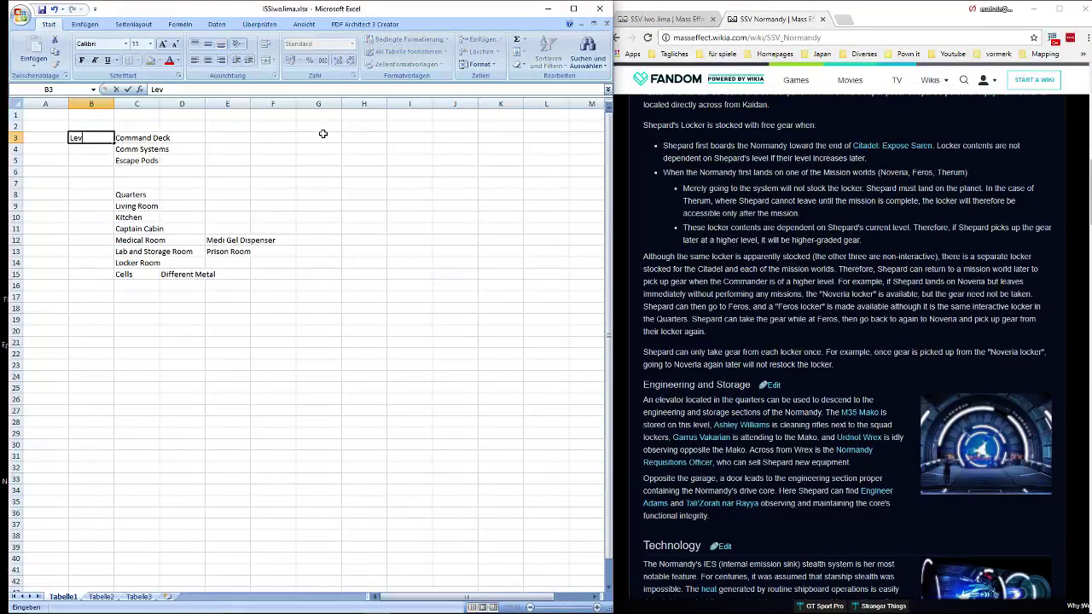
{"action": "key", "text": "Return"}
{"action": "key", "text": "Return"}
{"action": "key", "text": "Down"}
{"action": "key", "text": "Down"}
{"action": "key", "text": "Down"}
{"action": "type", "text": "Level"}
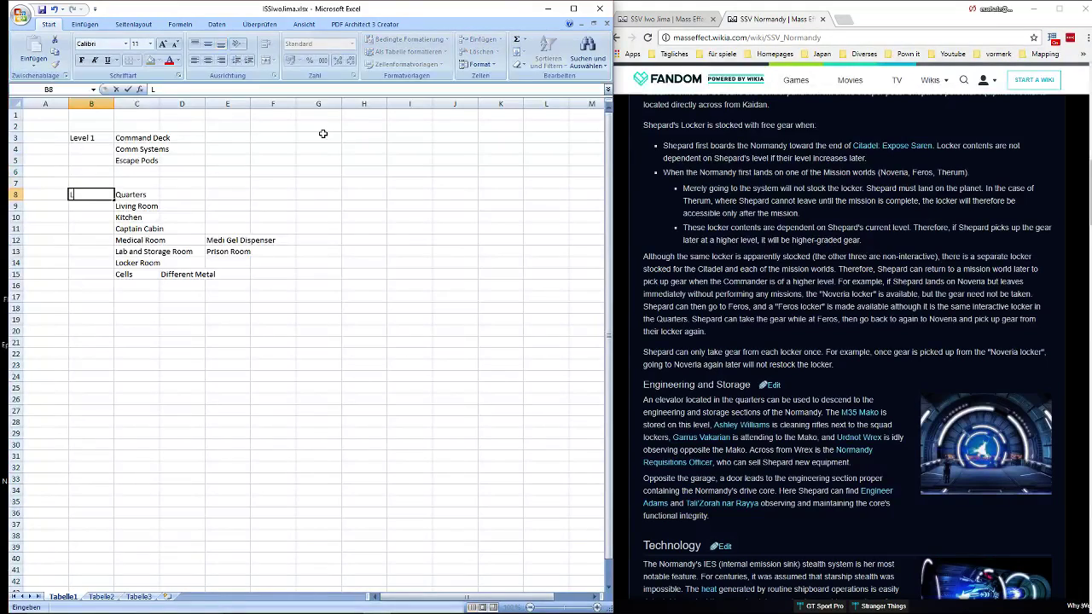
{"action": "type", "text": " 2"}
{"action": "key", "text": "Right"}
{"action": "key", "text": "Up"}
{"action": "key", "text": "Up"}
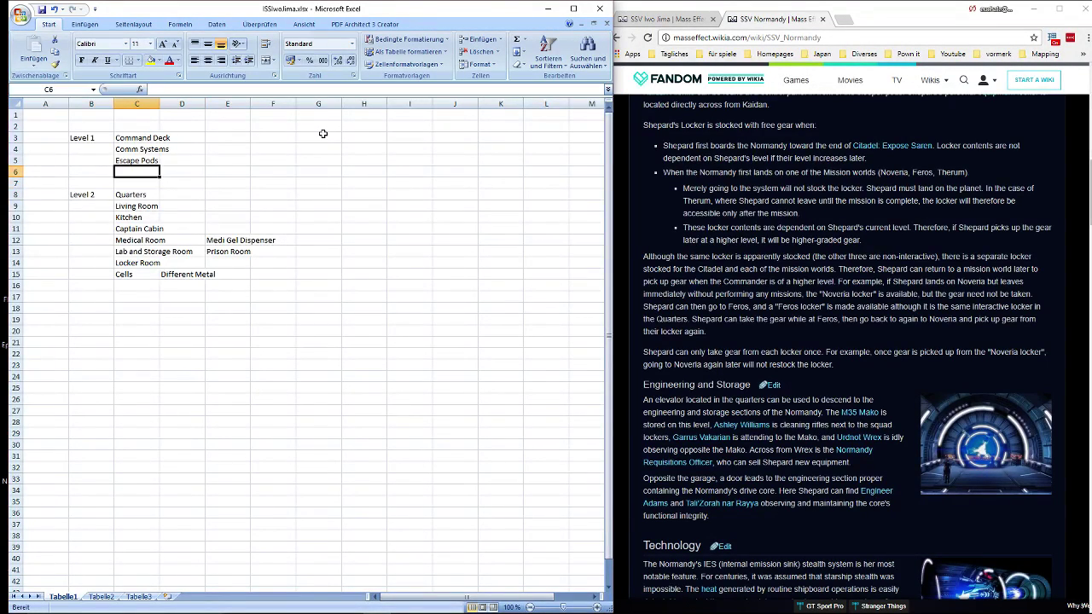
Add Elevator to the Level 1 rooms in cell C6, below Escape Pods.
{"action": "type", "text": "Elevator"}
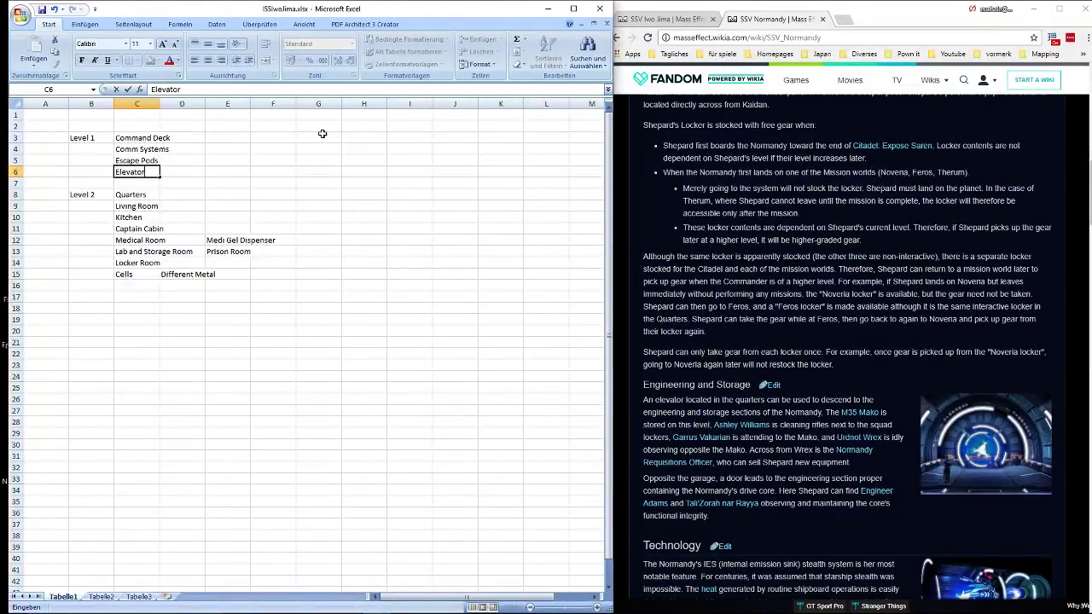
{"action": "key", "text": "Return"}
{"action": "key", "text": "Return"}
Enter the label Level 3 in cell B17, below the Level 2 block.
{"action": "key", "text": "Down"}
{"action": "key", "text": "Down"}
{"action": "key", "text": "Down"}
{"action": "key", "text": "Down"}
{"action": "key", "text": "Down"}
{"action": "key", "text": "Down"}
{"action": "key", "text": "Down"}
{"action": "key", "text": "Down"}
{"action": "key", "text": "Down"}
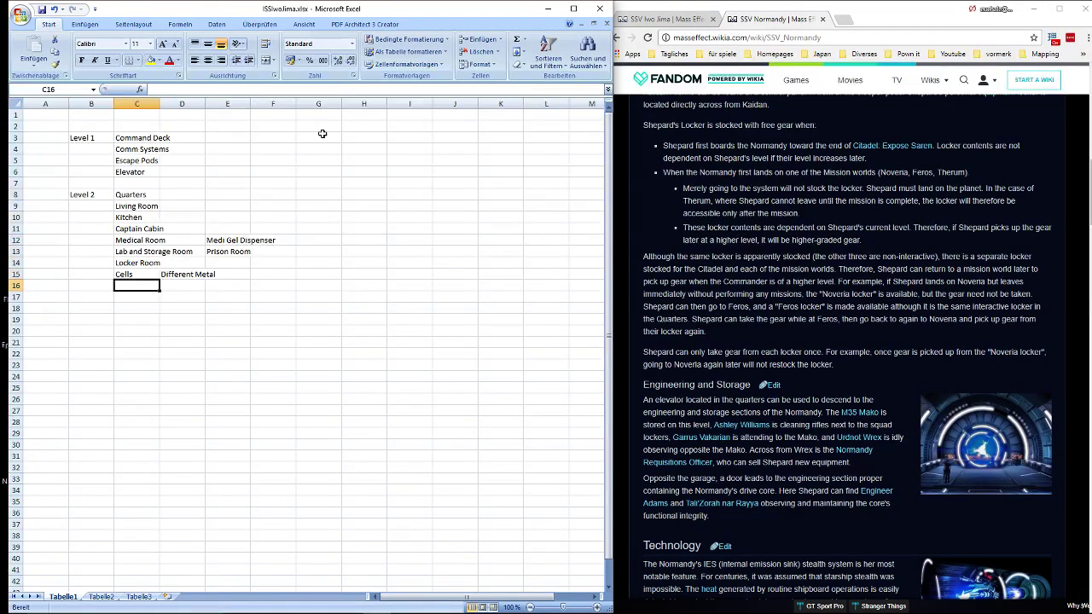
{"action": "key", "text": "Left"}
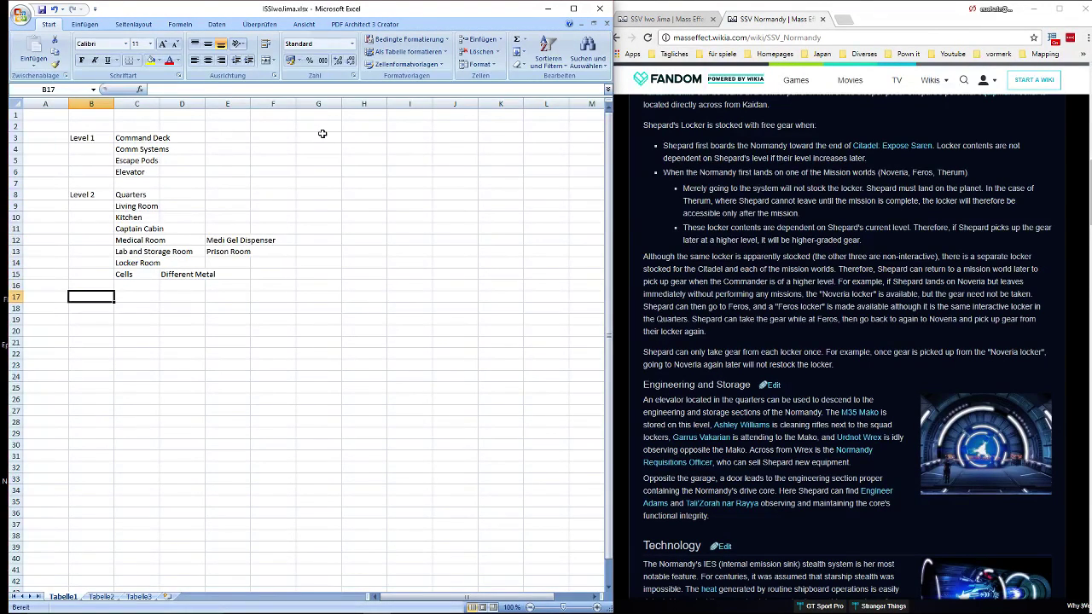
{"action": "type", "text": "Leve"}
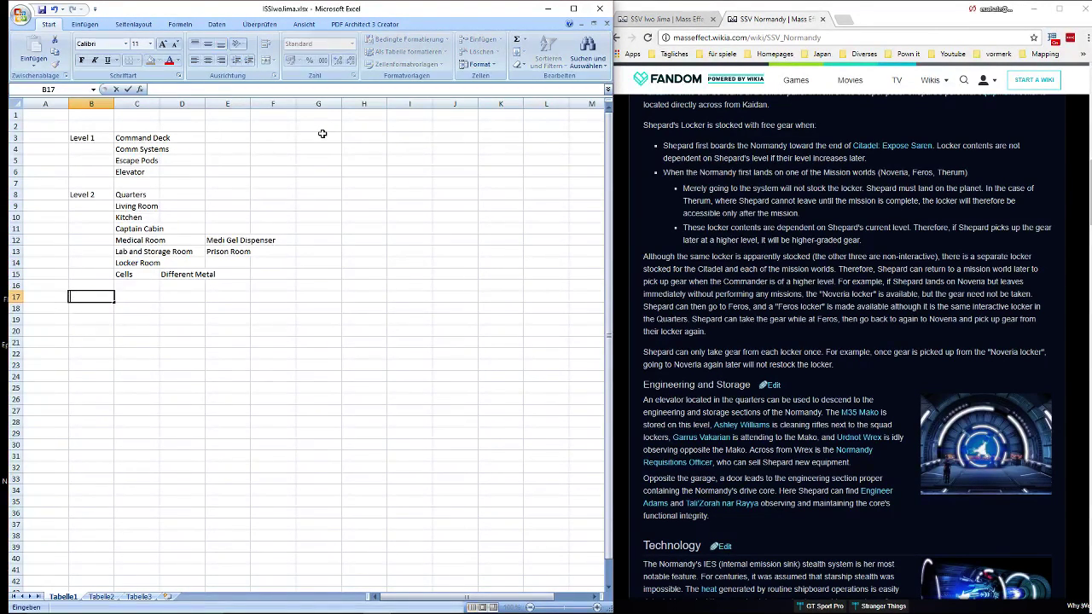
{"action": "type", "text": "l 3"}
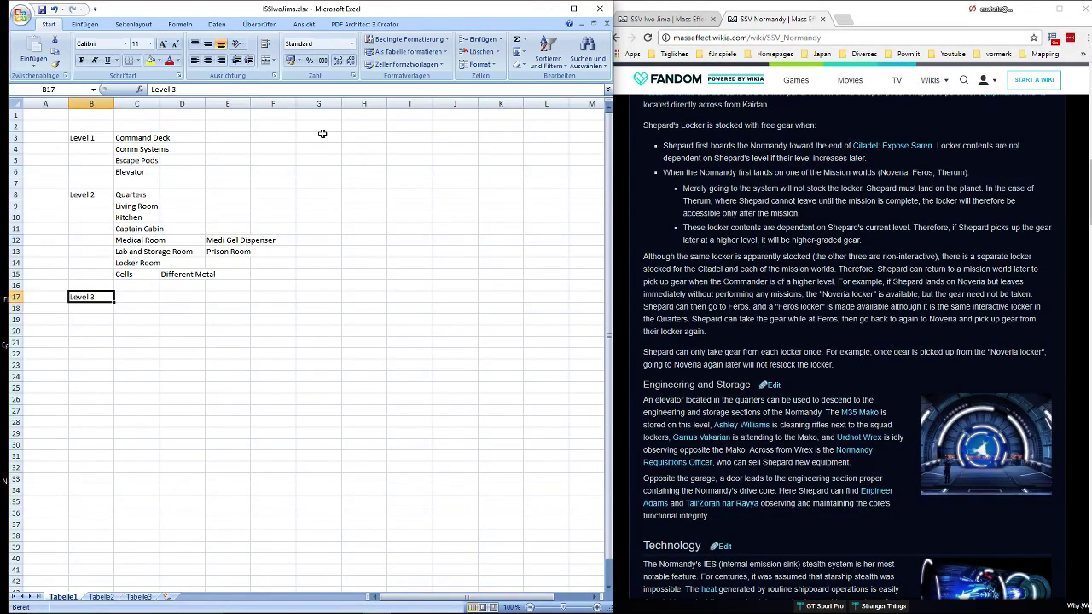
{"action": "key", "text": "Tab"}
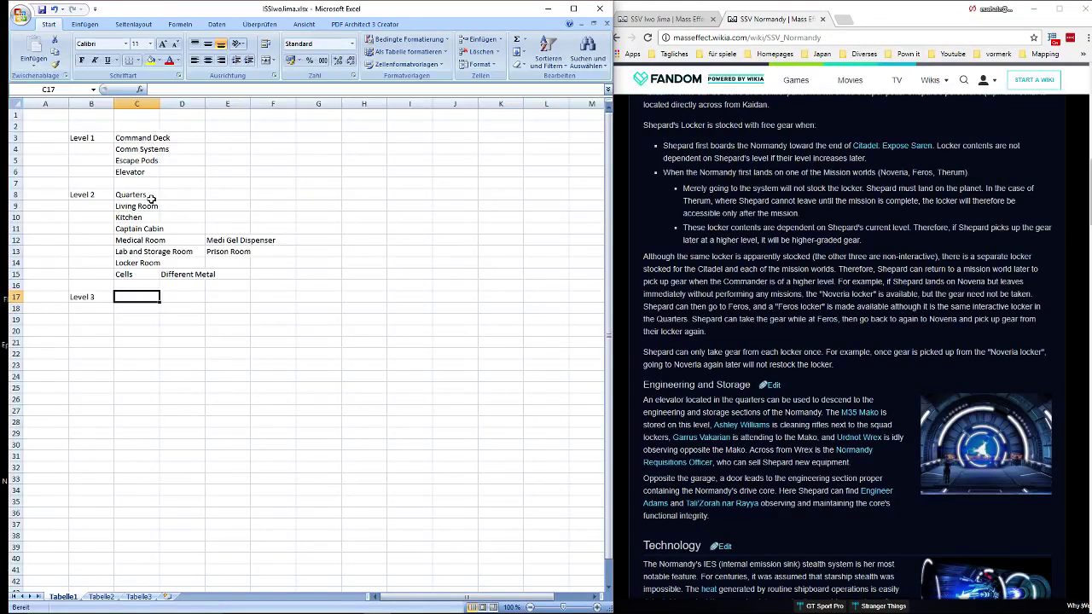
Check the wiki's Engineering and Storage section and enter Engineering in cell C17 beside Level 3.
{"action": "left_click", "coordinate": [840, 334]}
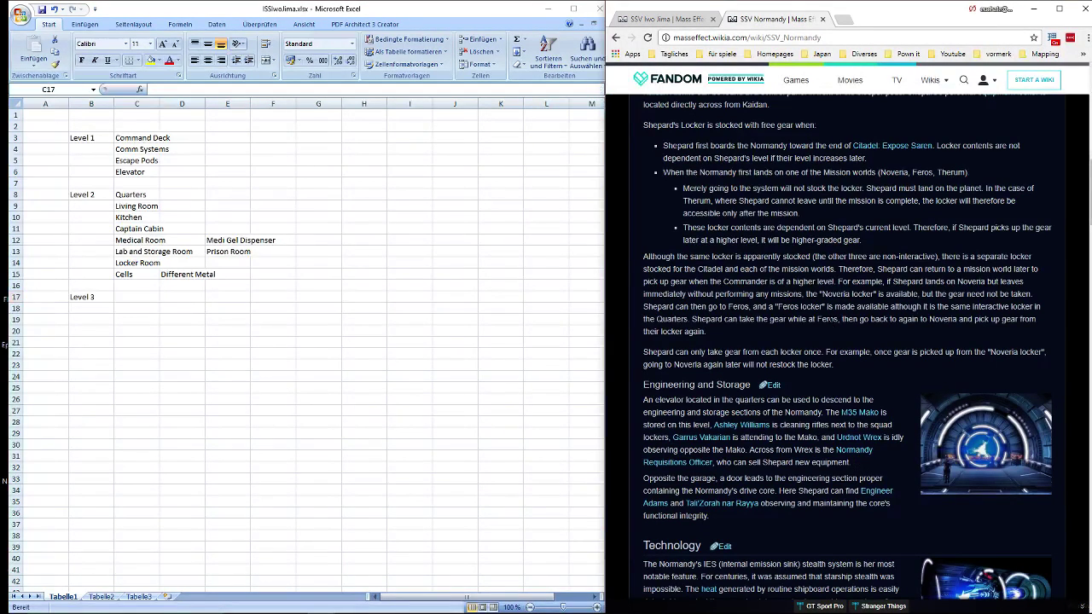
{"action": "scroll", "coordinate": [767, 327], "scroll_direction": "down", "scroll_amount": 1}
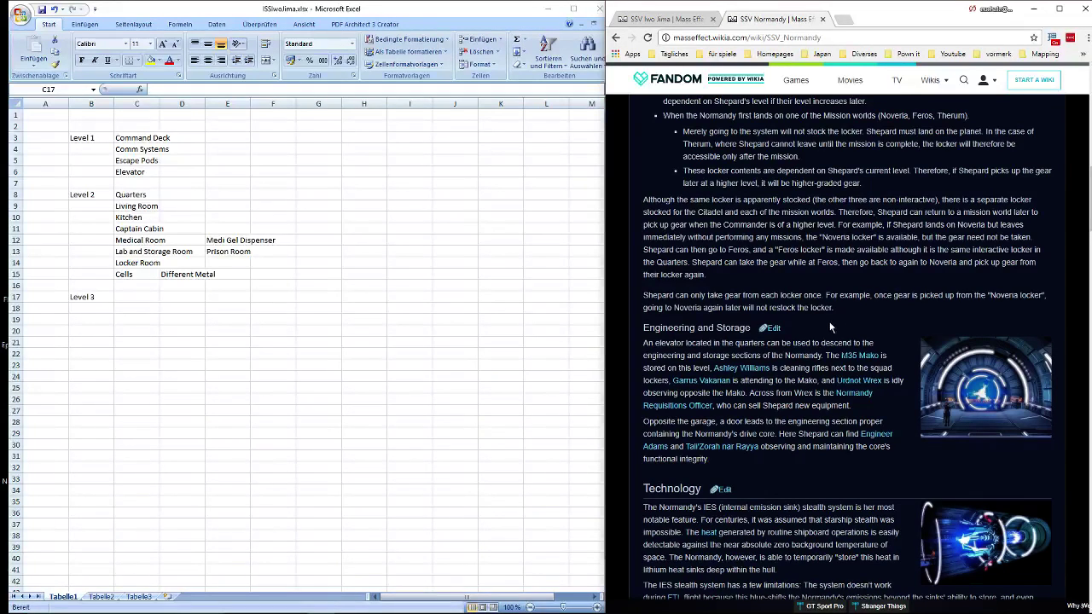
{"action": "left_click_drag", "start_coordinate": [829, 326], "coordinate": [820, 271]}
{"action": "left_click", "coordinate": [824, 269]}
{"action": "scroll", "coordinate": [824, 269], "scroll_direction": "down", "scroll_amount": 1}
{"action": "key", "text": "alt+Tab"}
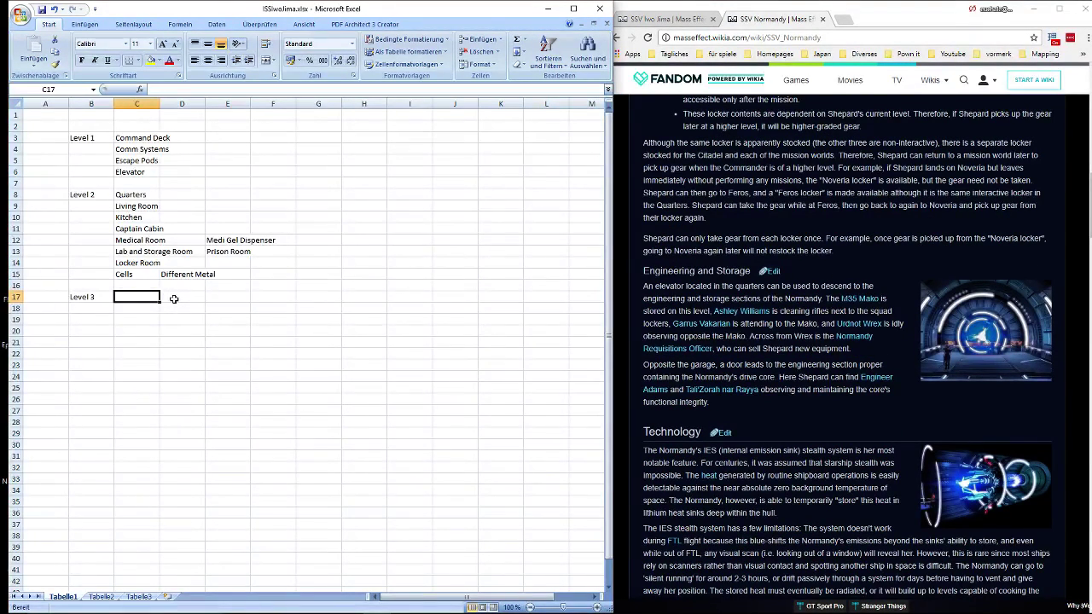
{"action": "type", "text": "Engineering"}
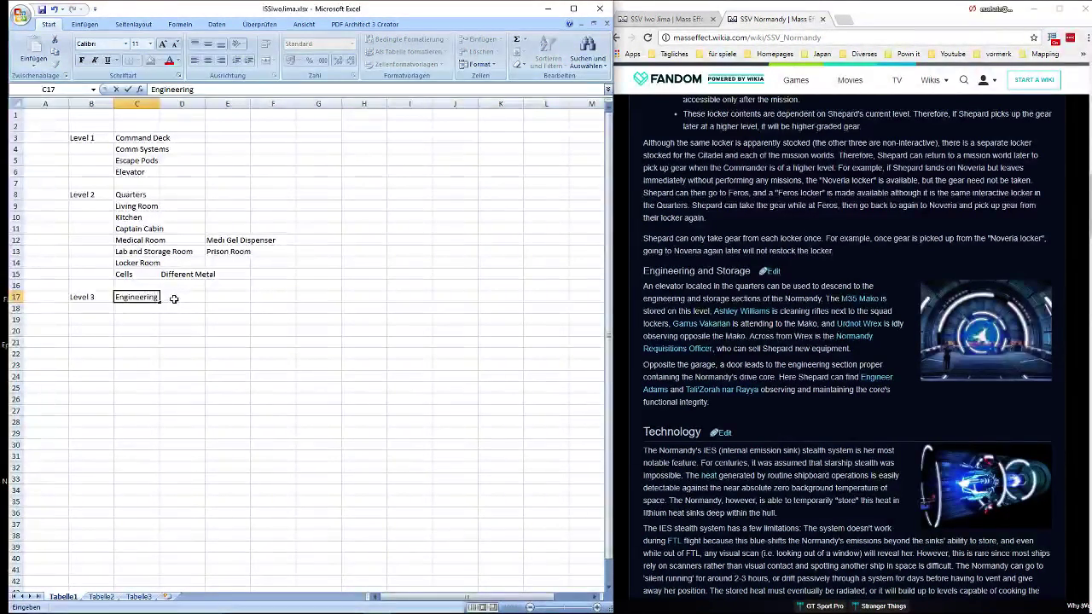
{"action": "key", "text": "Return"}
Add Power Core in cell C18 and Nomand Room in cell C19 below Engineering.
{"action": "type", "text": "Power Core"}
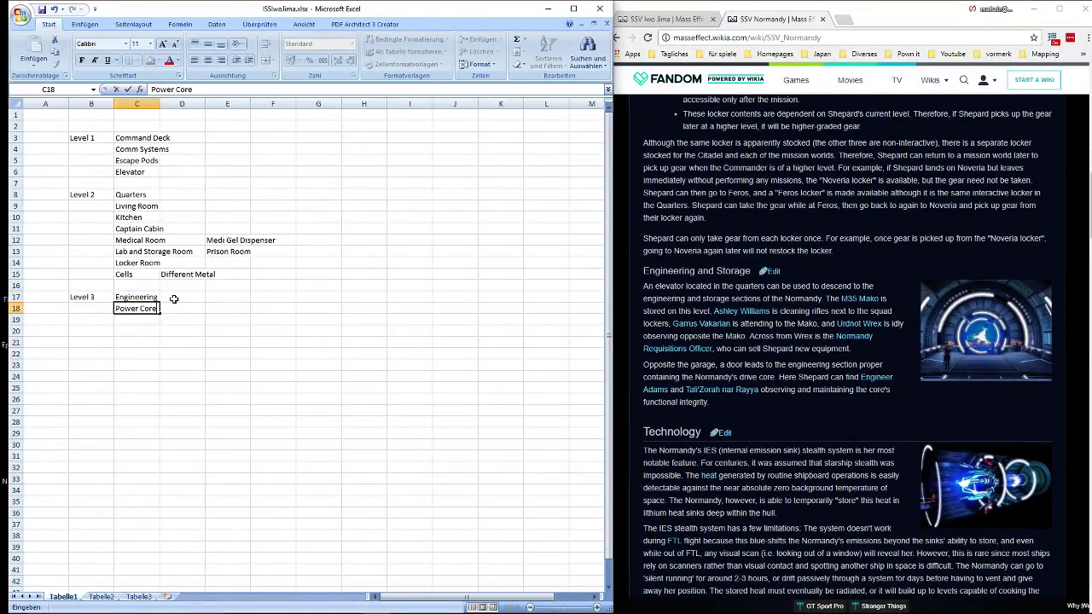
{"action": "key", "text": "Return"}
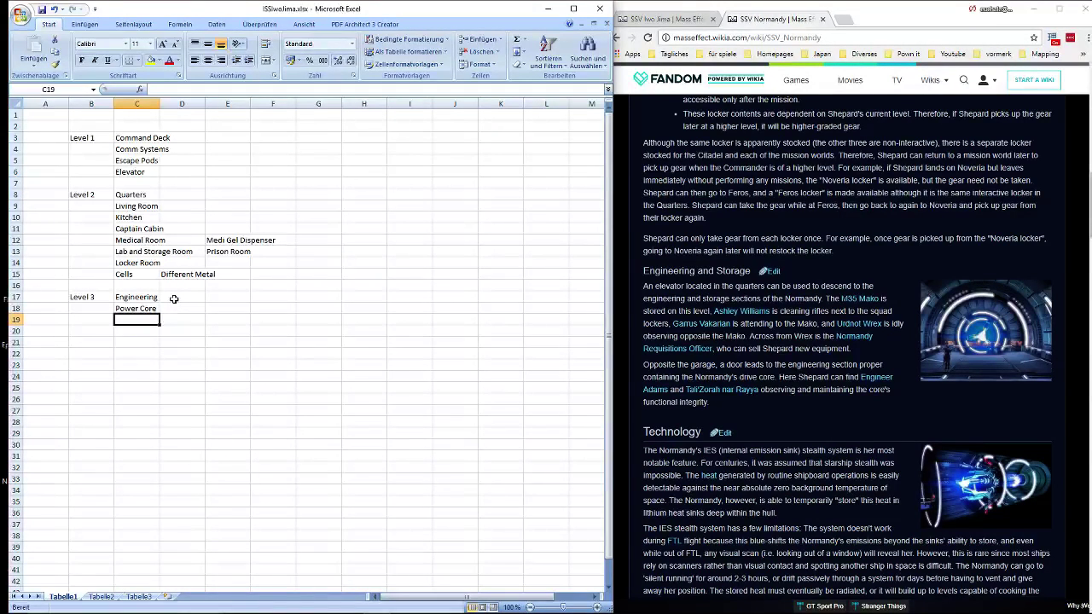
{"action": "type", "text": "Noman"}
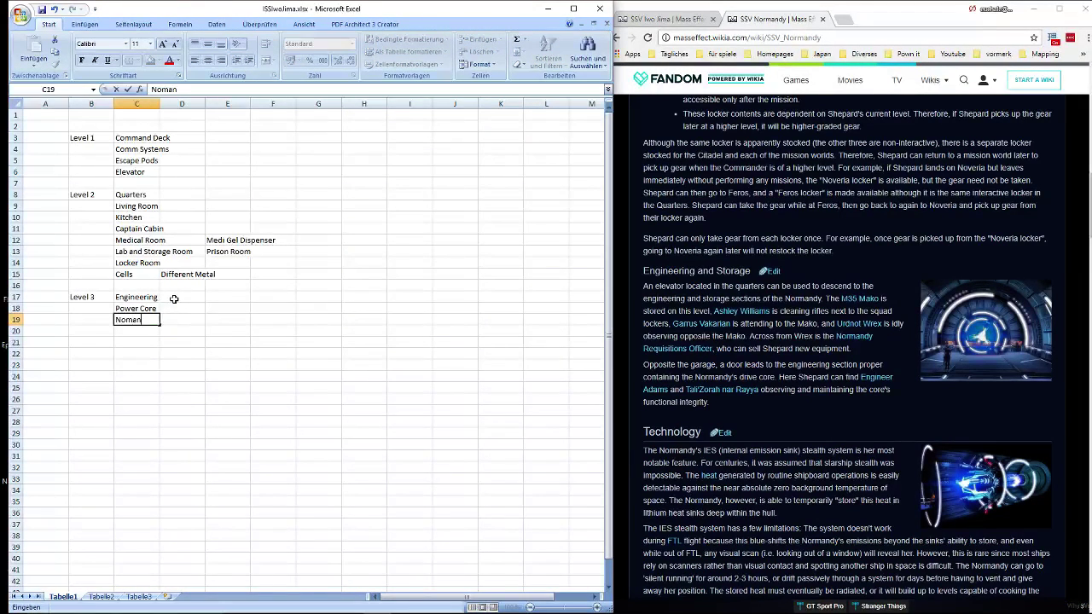
{"action": "type", "text": "d Room"}
{"action": "key", "text": "Return"}
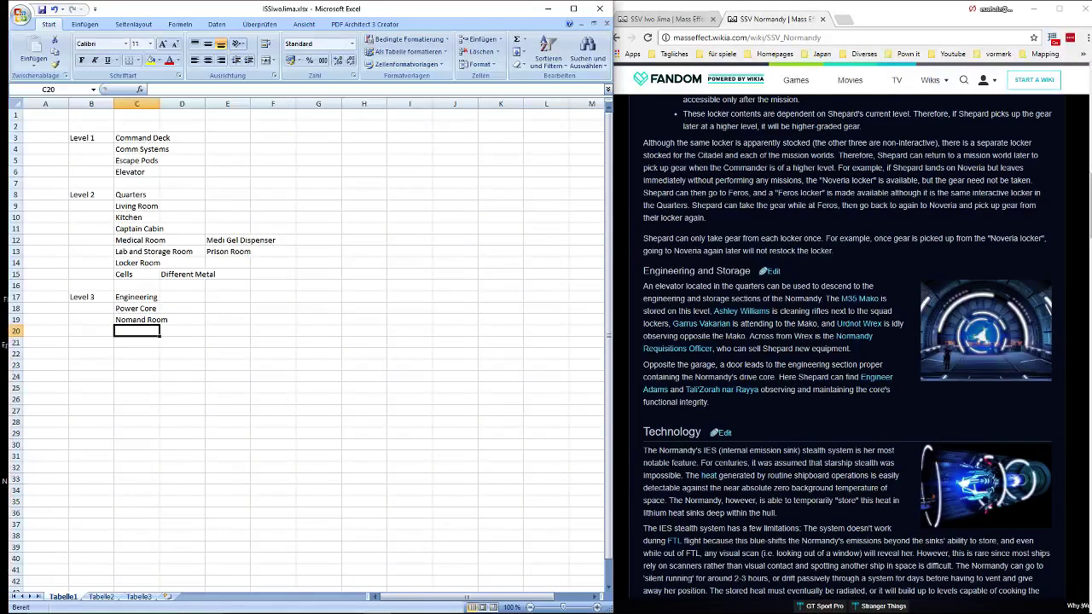
Skim the rest of the SSV Normandy article and open the linked Normandy SR-2 article in a new browser tab.
{"action": "key", "text": "alt+Tab"}
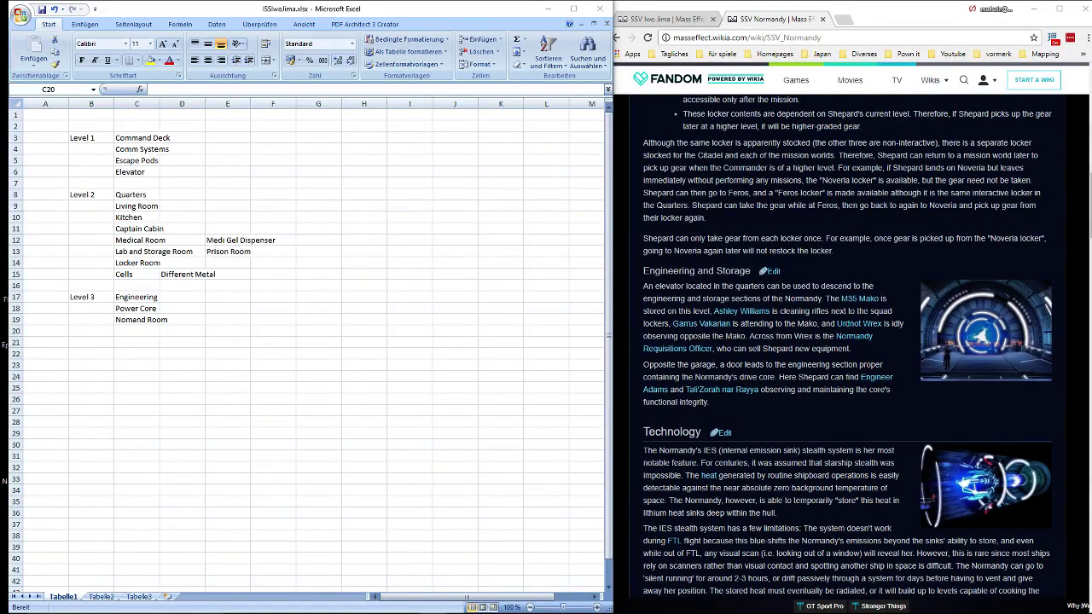
{"action": "scroll", "coordinate": [900, 267], "scroll_direction": "down", "scroll_amount": 8}
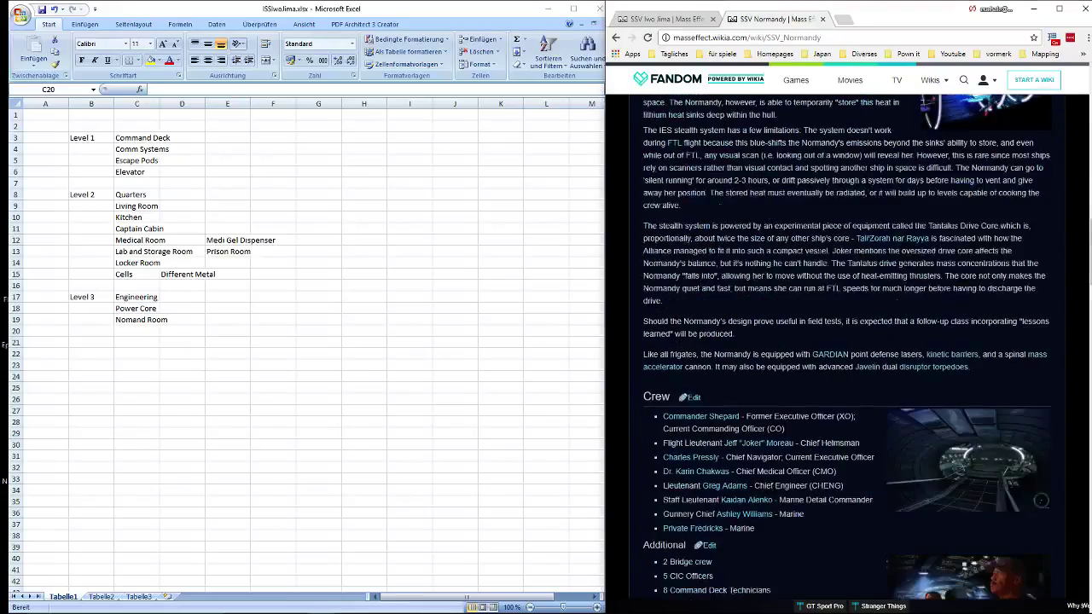
{"action": "scroll", "coordinate": [899, 267], "scroll_direction": "down", "scroll_amount": 2}
{"action": "scroll", "coordinate": [817, 301], "scroll_direction": "down", "scroll_amount": 6}
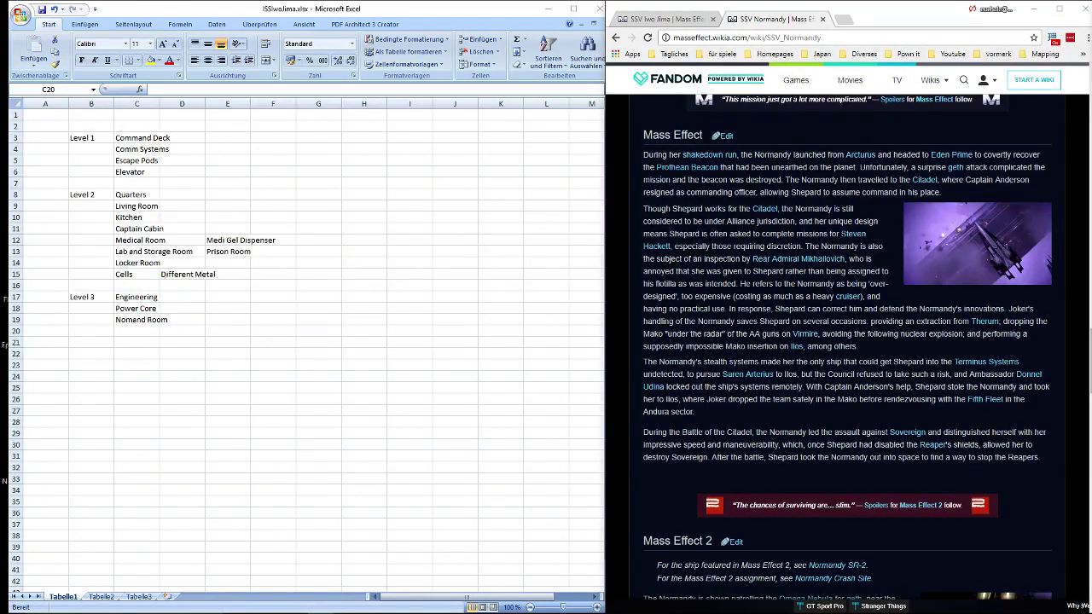
{"action": "left_click_drag", "start_coordinate": [1090, 34], "coordinate": [842, 29]}
{"action": "left_click", "coordinate": [347, 312]}
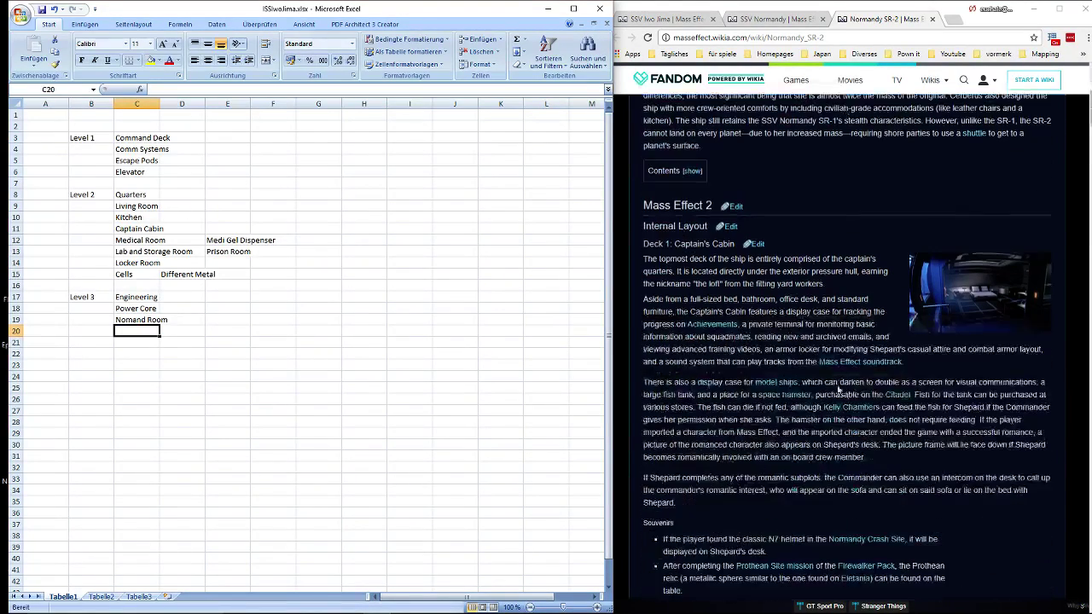
Read the Normandy SR-2 article's introduction and its Deck 1: Captain's Cabin section for room ideas.
{"action": "scroll", "coordinate": [864, 211], "scroll_direction": "down", "scroll_amount": 3}
{"action": "scroll", "coordinate": [864, 211], "scroll_direction": "up", "scroll_amount": 2}
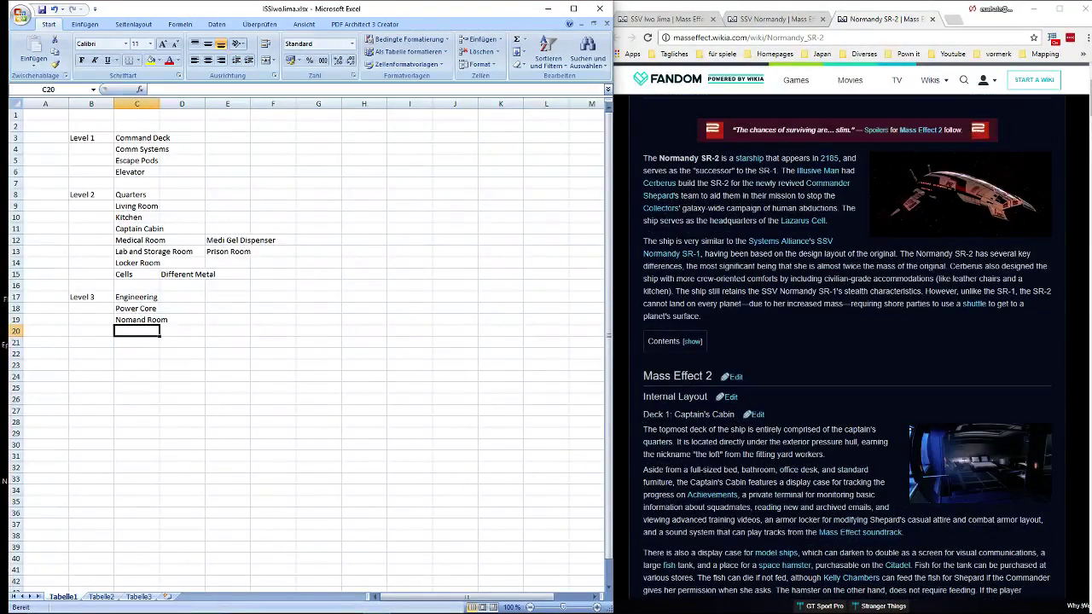
{"action": "left_click_drag", "start_coordinate": [904, 254], "coordinate": [885, 331]}
{"action": "left_click", "coordinate": [885, 332]}
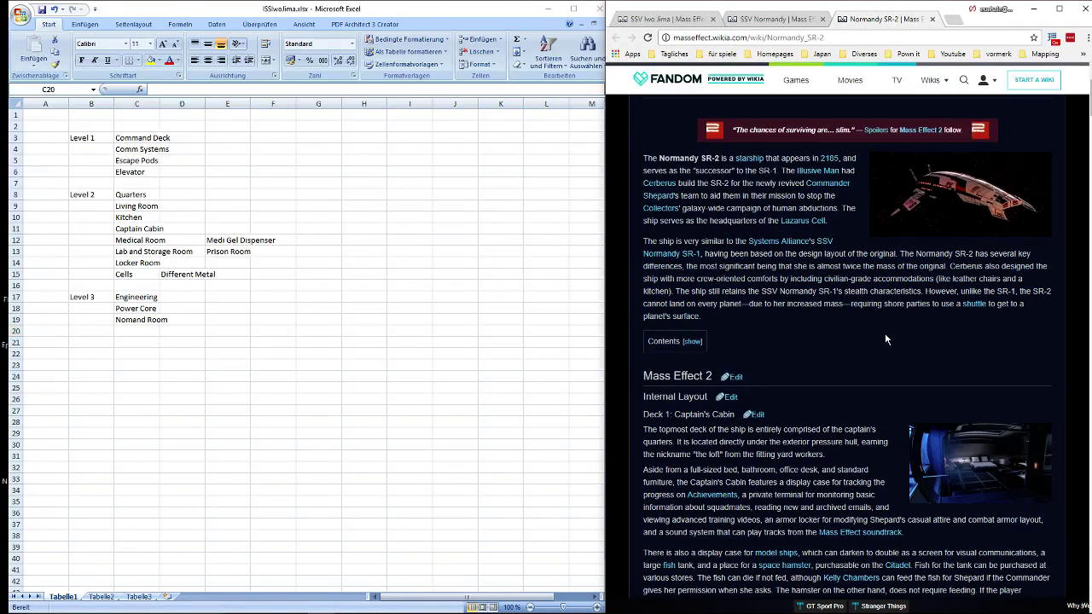
{"action": "scroll", "coordinate": [864, 287], "scroll_direction": "down", "scroll_amount": 2}
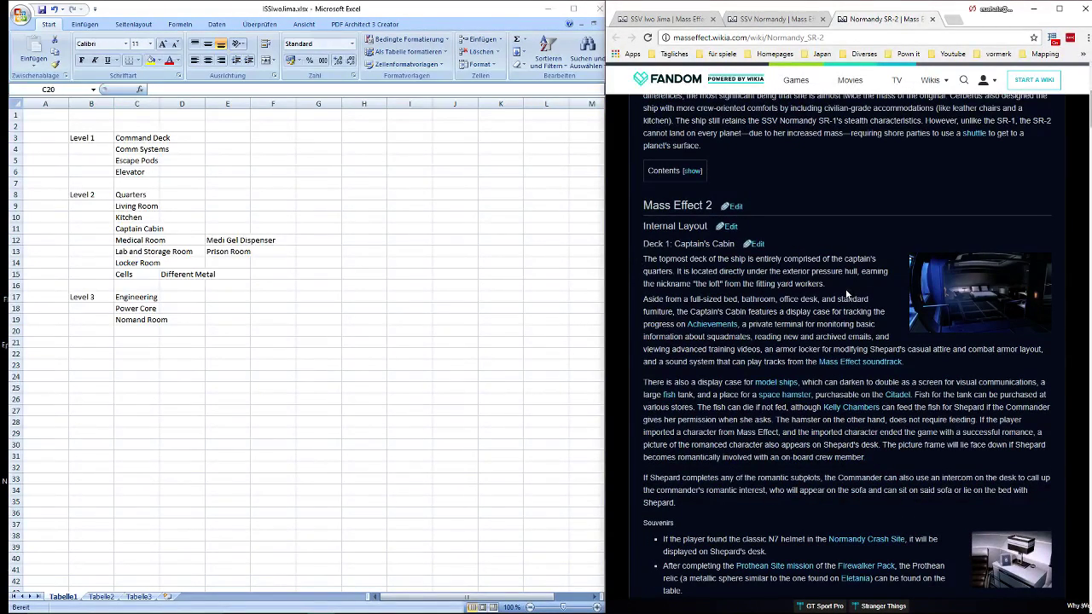
{"action": "scroll", "coordinate": [841, 286], "scroll_direction": "down", "scroll_amount": 2}
{"action": "scroll", "coordinate": [842, 286], "scroll_direction": "up", "scroll_amount": 1}
{"action": "left_click", "coordinate": [137, 331]}
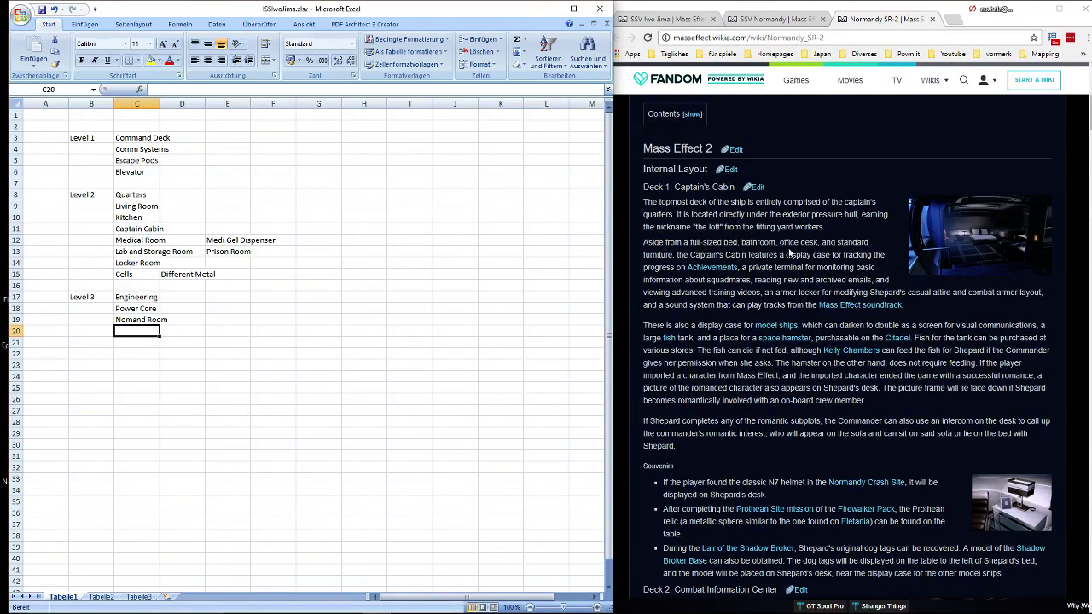
{"action": "scroll", "coordinate": [924, 331], "scroll_direction": "down", "scroll_amount": 1}
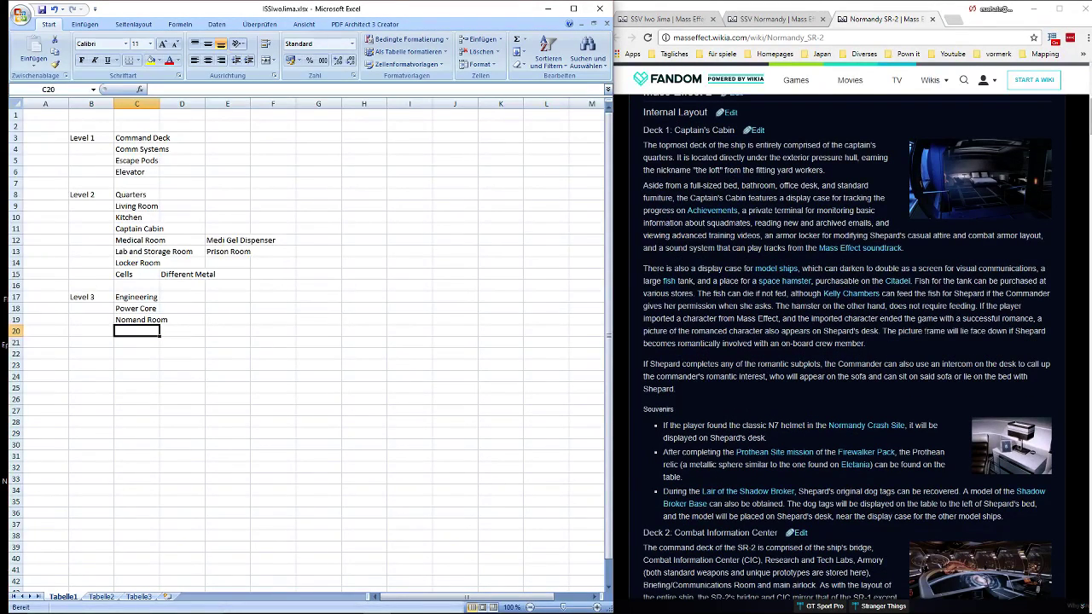
Read the Deck 2: Combat Information Center section, including the Armory and Research Lab description.
{"action": "scroll", "coordinate": [924, 331], "scroll_direction": "down", "scroll_amount": 1}
{"action": "scroll", "coordinate": [925, 331], "scroll_direction": "down", "scroll_amount": 1}
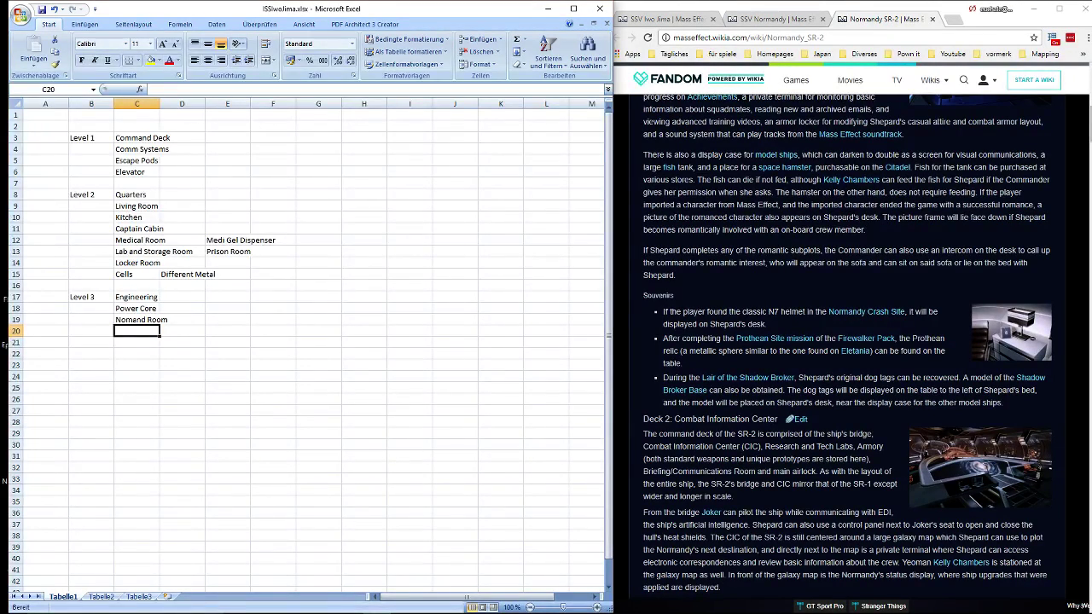
{"action": "scroll", "coordinate": [802, 305], "scroll_direction": "down", "scroll_amount": 1}
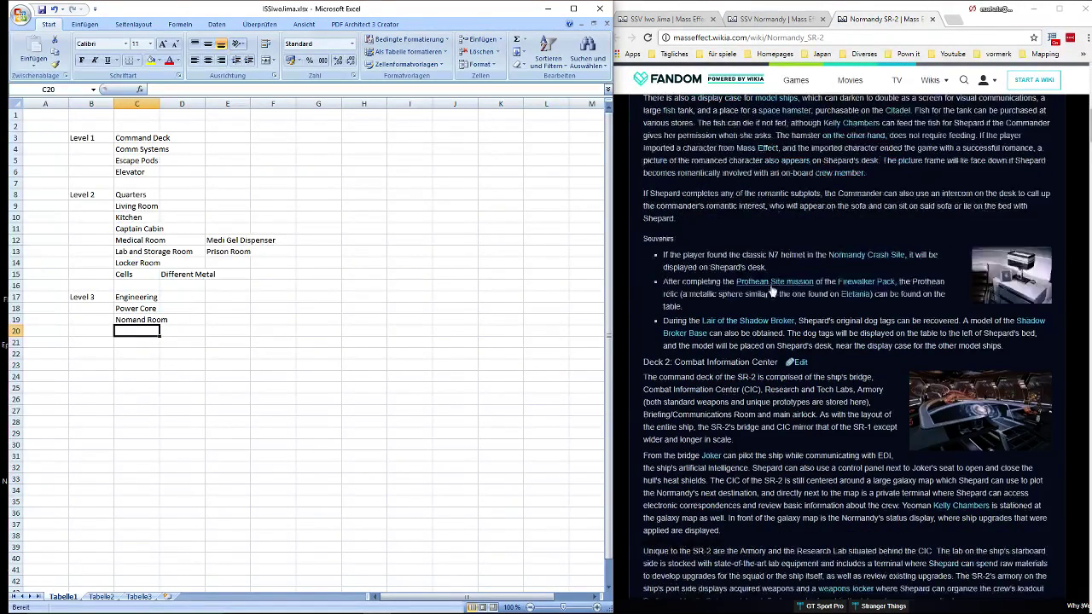
{"action": "scroll", "coordinate": [904, 293], "scroll_direction": "down", "scroll_amount": 4}
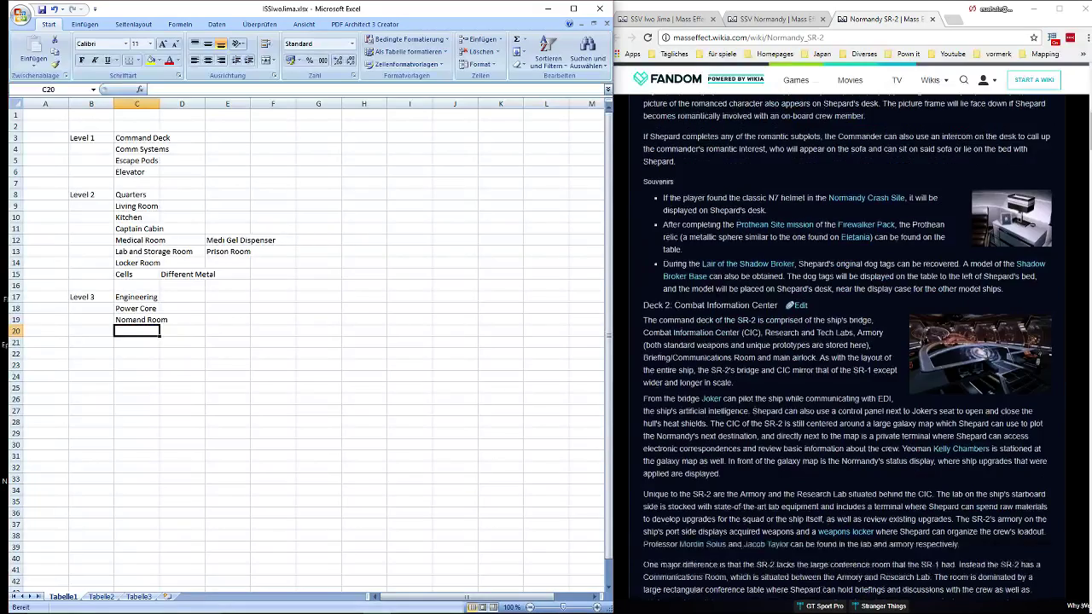
{"action": "scroll", "coordinate": [677, 149], "scroll_direction": "up", "scroll_amount": 1}
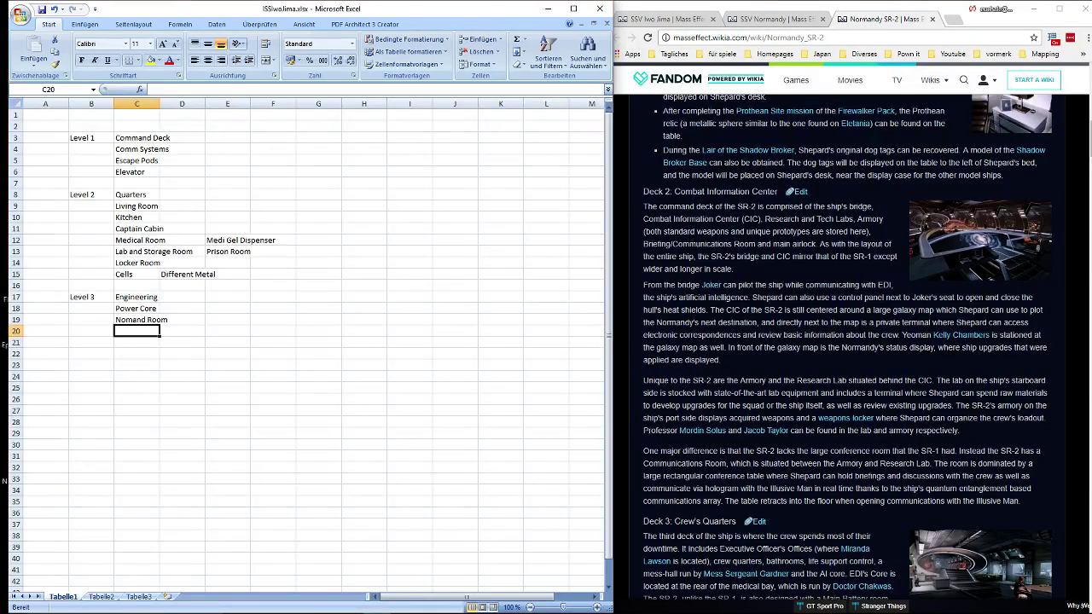
{"action": "triple_click", "coordinate": [840, 333]}
{"action": "left_click", "coordinate": [840, 332]}
{"action": "scroll", "coordinate": [840, 333], "scroll_direction": "down", "scroll_amount": 2}
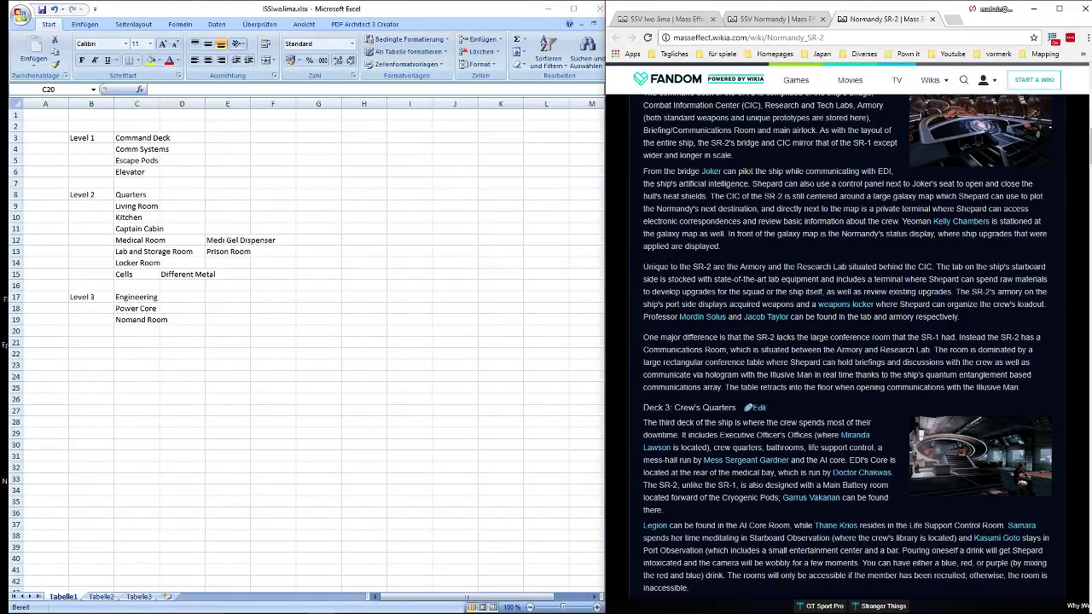
{"action": "mouse_move", "coordinate": [672, 267]}
{"action": "left_mouse_down"}
{"action": "mouse_move", "coordinate": [858, 279]}
{"action": "mouse_move", "coordinate": [672, 266]}
{"action": "left_mouse_up"}
Add Armory to the Level 3 rooms in cell C20.
{"action": "left_click", "coordinate": [136, 333]}
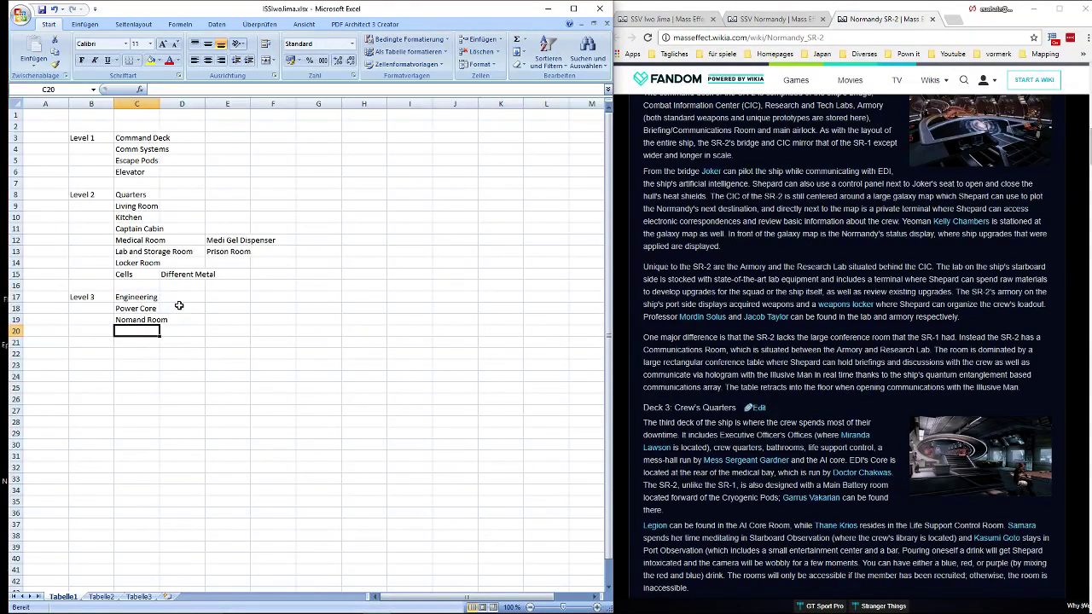
{"action": "type", "text": "Ar"}
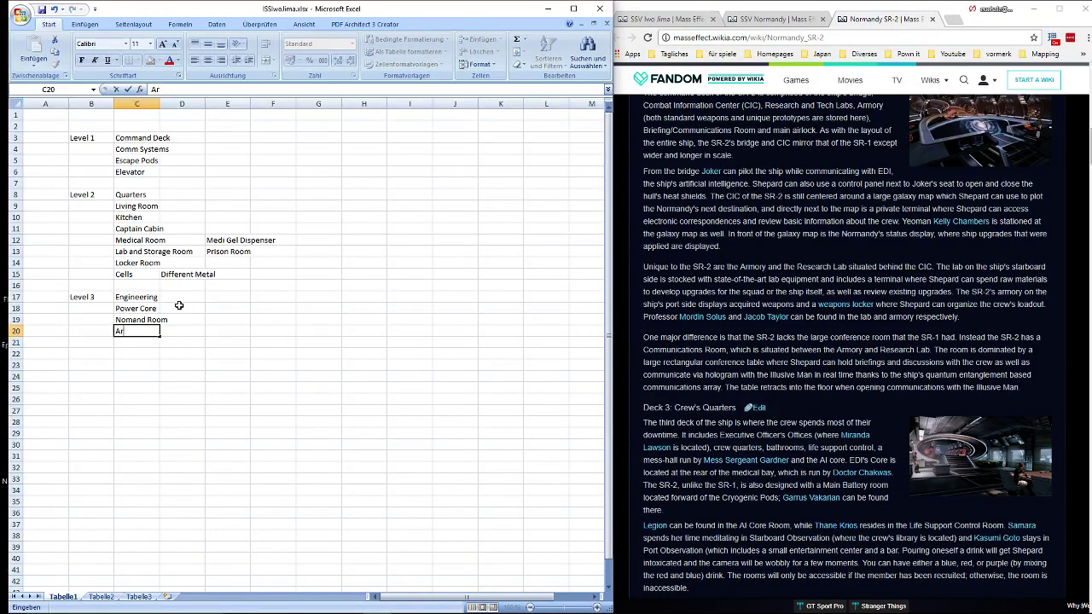
{"action": "type", "text": "mory"}
{"action": "key", "text": "Return"}
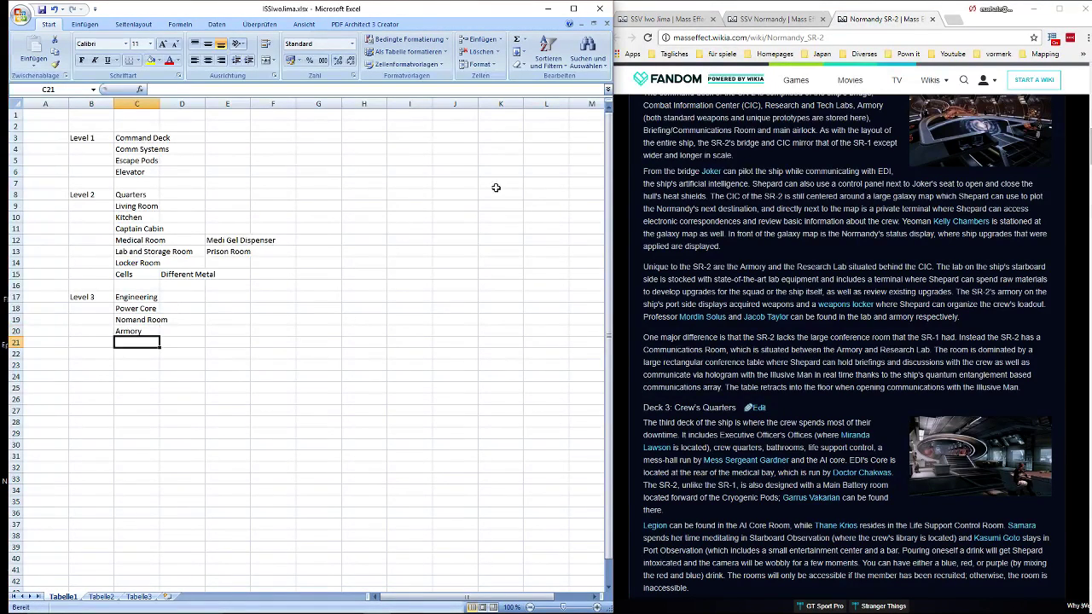
Read the Normandy SR-2 article from the Communications Room paragraph through the Deck 3, Deck 4, Deck 5 and EDI sections.
{"action": "left_click", "coordinate": [853, 324]}
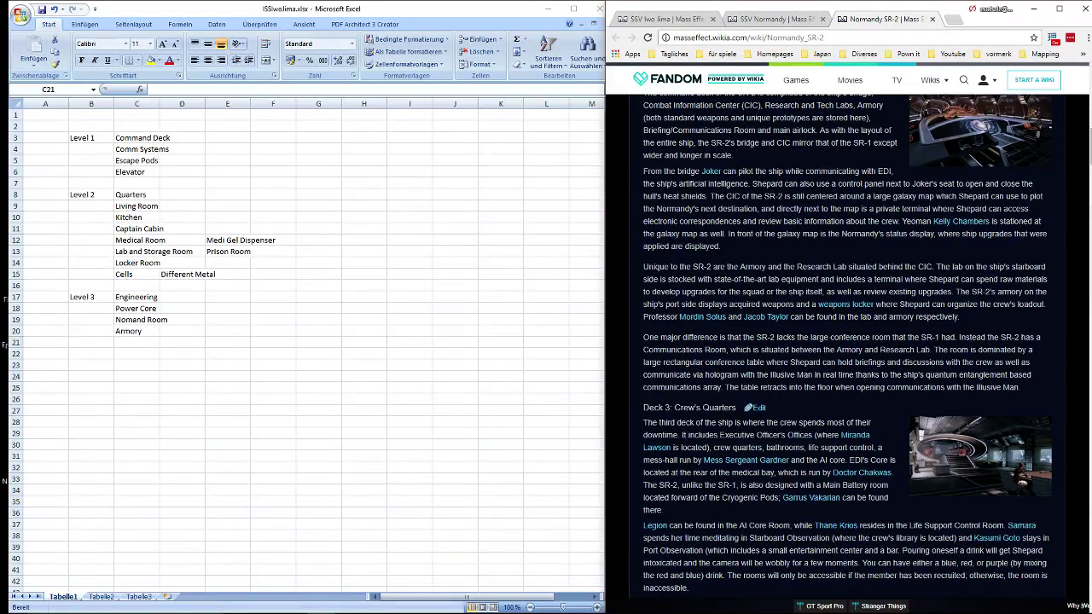
{"action": "left_click_drag", "start_coordinate": [703, 349], "coordinate": [1015, 388]}
{"action": "left_click", "coordinate": [813, 393]}
{"action": "scroll", "coordinate": [812, 393], "scroll_direction": "down", "scroll_amount": 2}
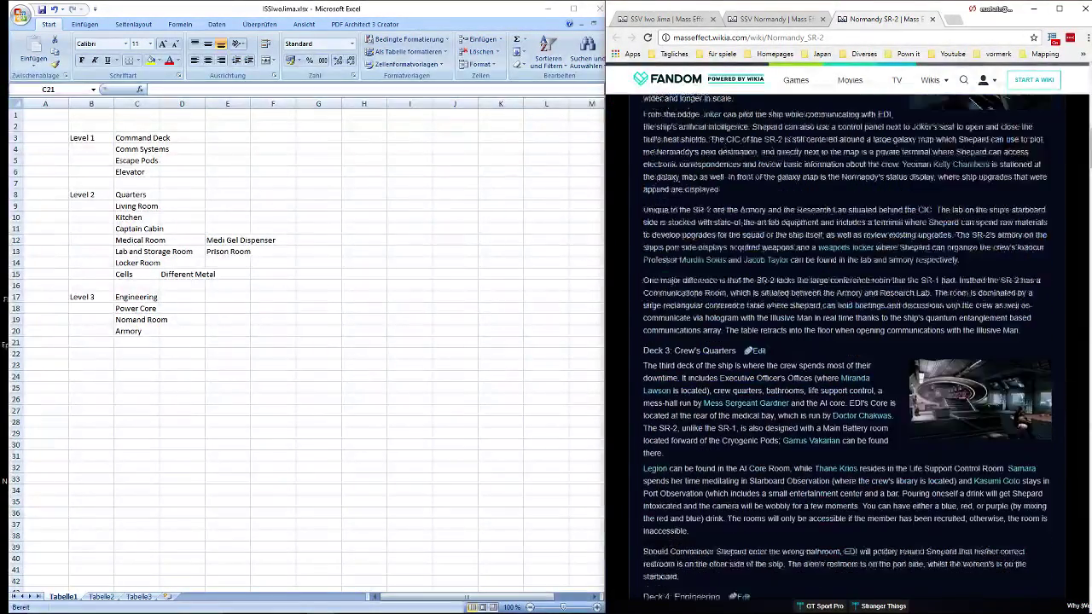
{"action": "scroll", "coordinate": [813, 392], "scroll_direction": "down", "scroll_amount": 1}
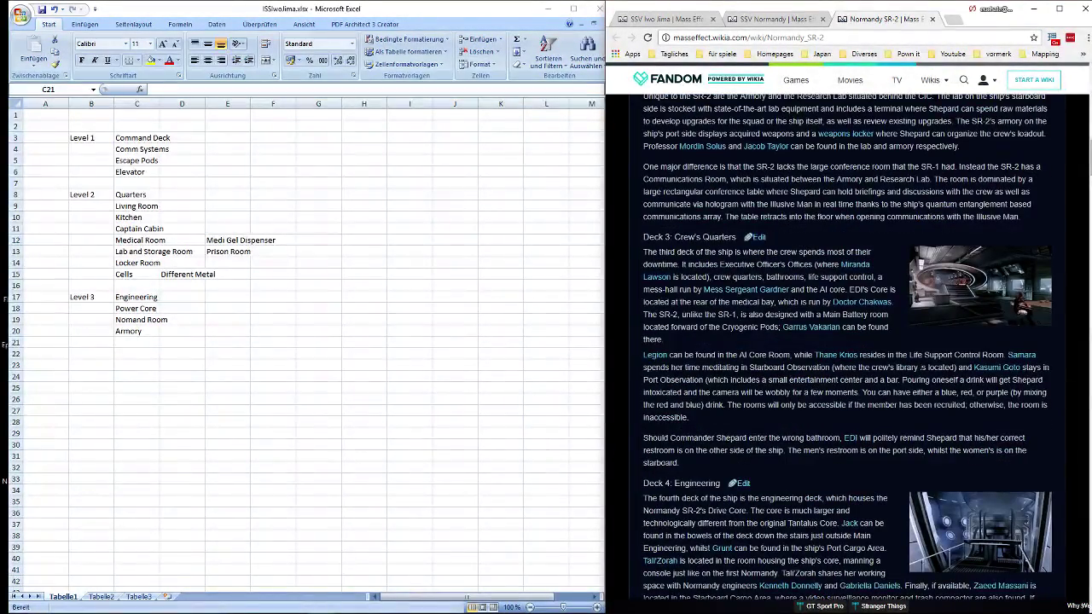
{"action": "scroll", "coordinate": [888, 321], "scroll_direction": "down", "scroll_amount": 3}
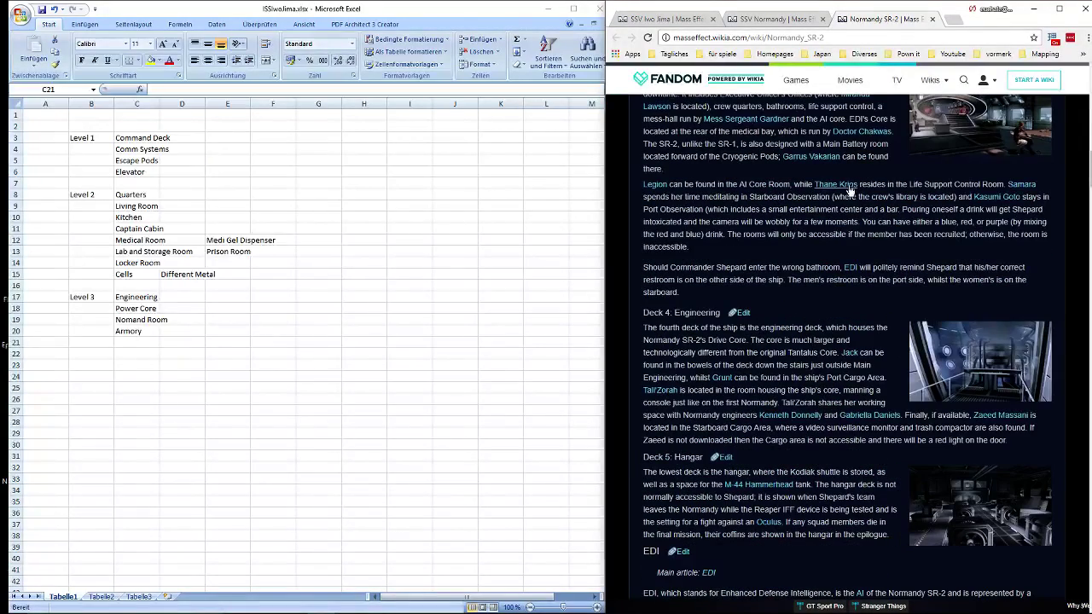
{"action": "scroll", "coordinate": [654, 302], "scroll_direction": "down", "scroll_amount": 1}
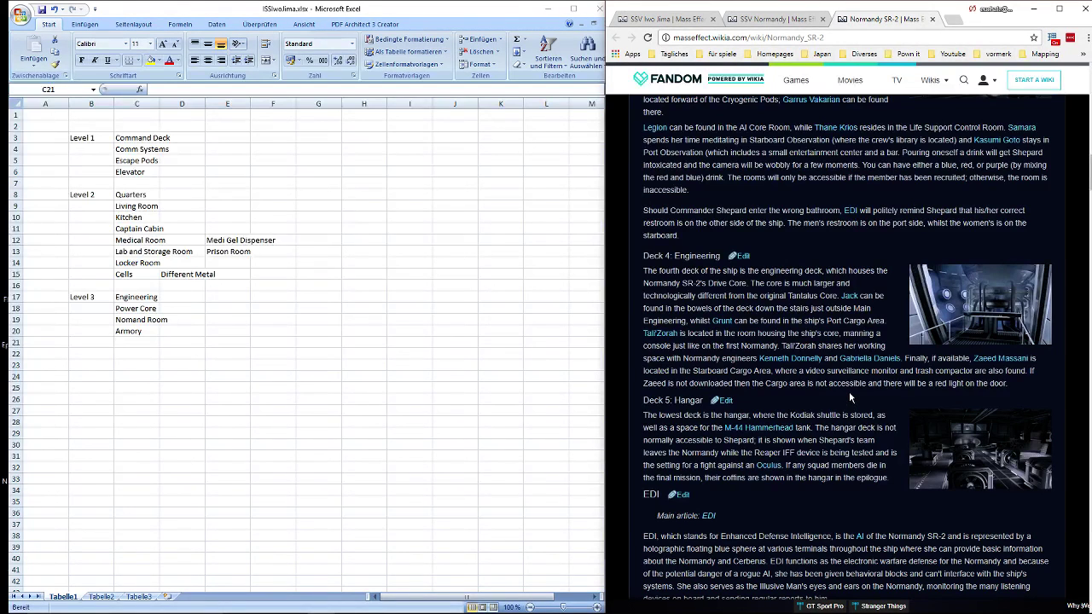
{"action": "scroll", "coordinate": [849, 390], "scroll_direction": "down", "scroll_amount": 2}
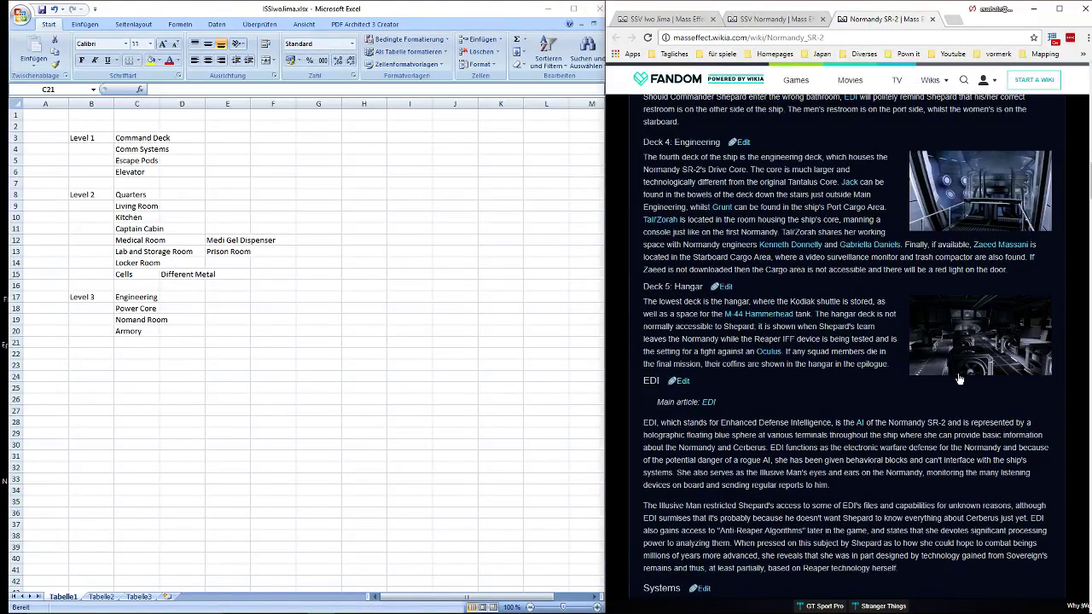
{"action": "scroll", "coordinate": [852, 341], "scroll_direction": "down", "scroll_amount": 3}
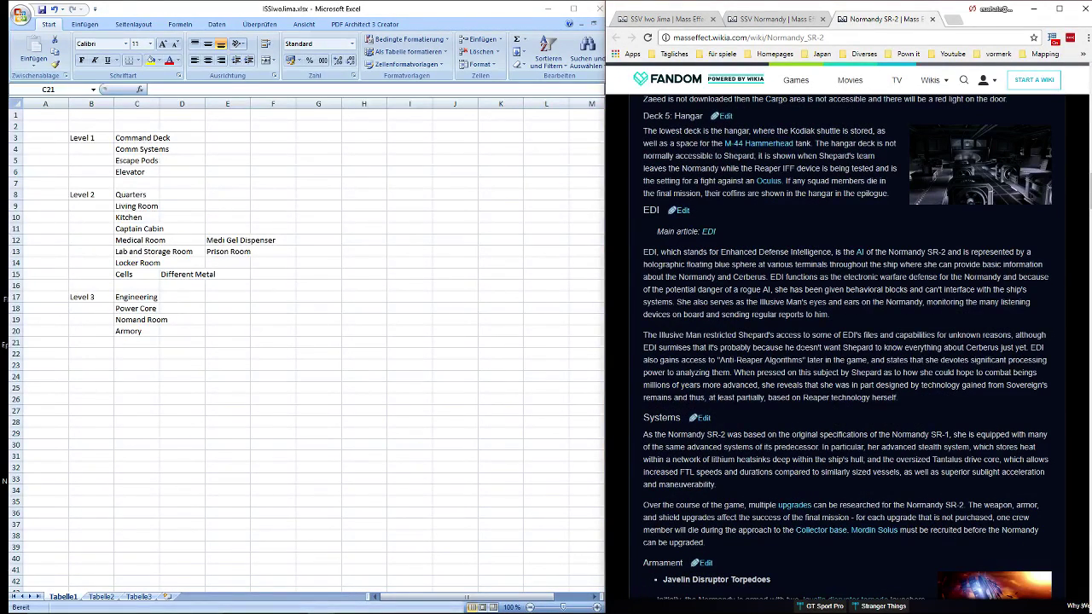
Add AI Core to the Level 3 rooms in cell C21.
{"action": "left_click", "coordinate": [158, 344]}
{"action": "left_click", "coordinate": [94, 299]}
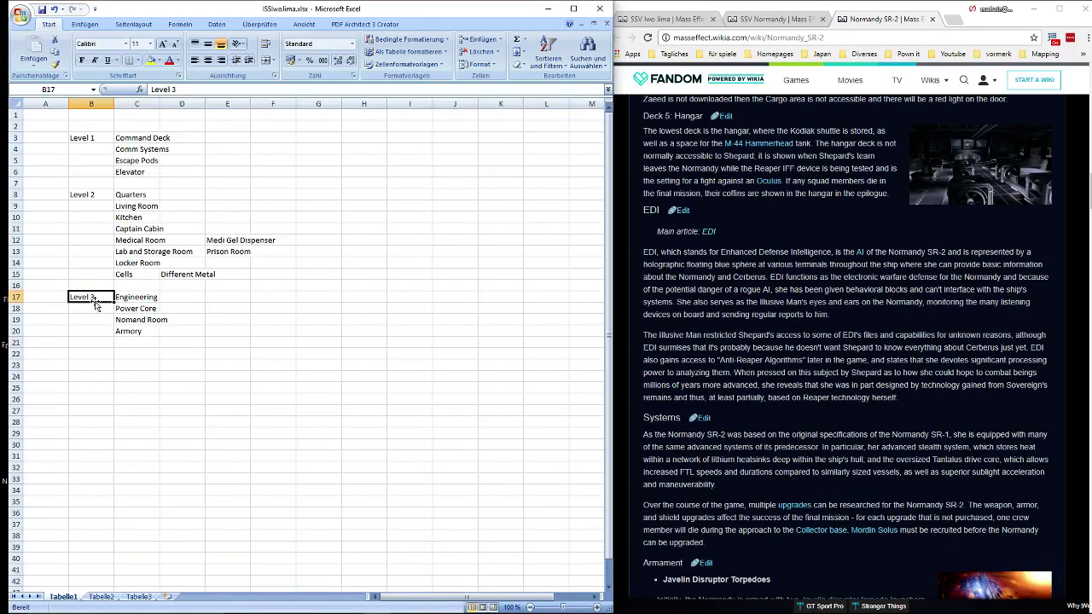
{"action": "left_click_drag", "start_coordinate": [94, 305], "coordinate": [131, 341]}
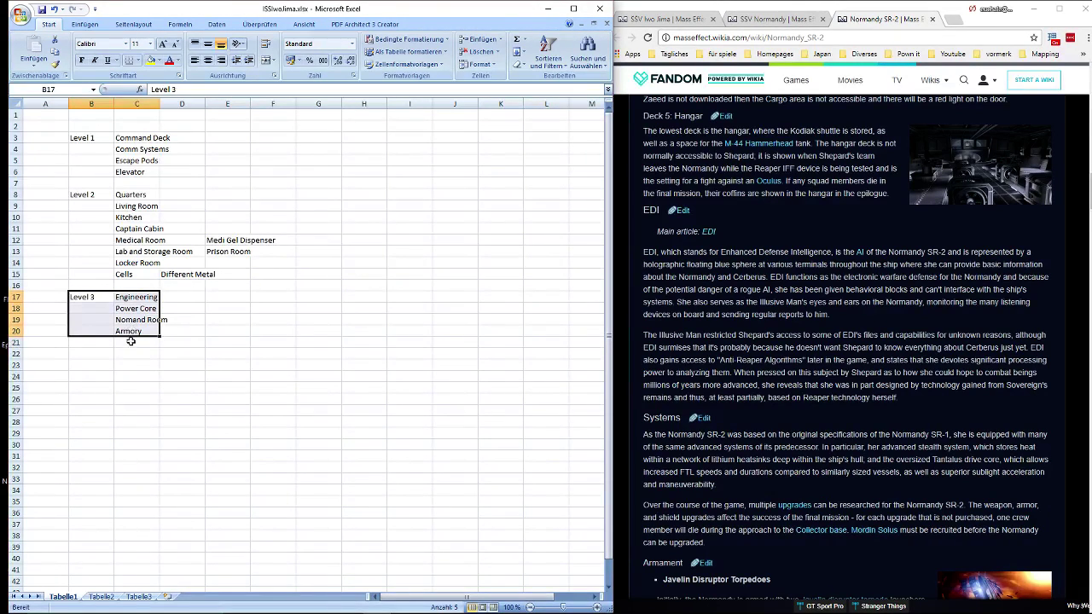
{"action": "left_click", "coordinate": [131, 341]}
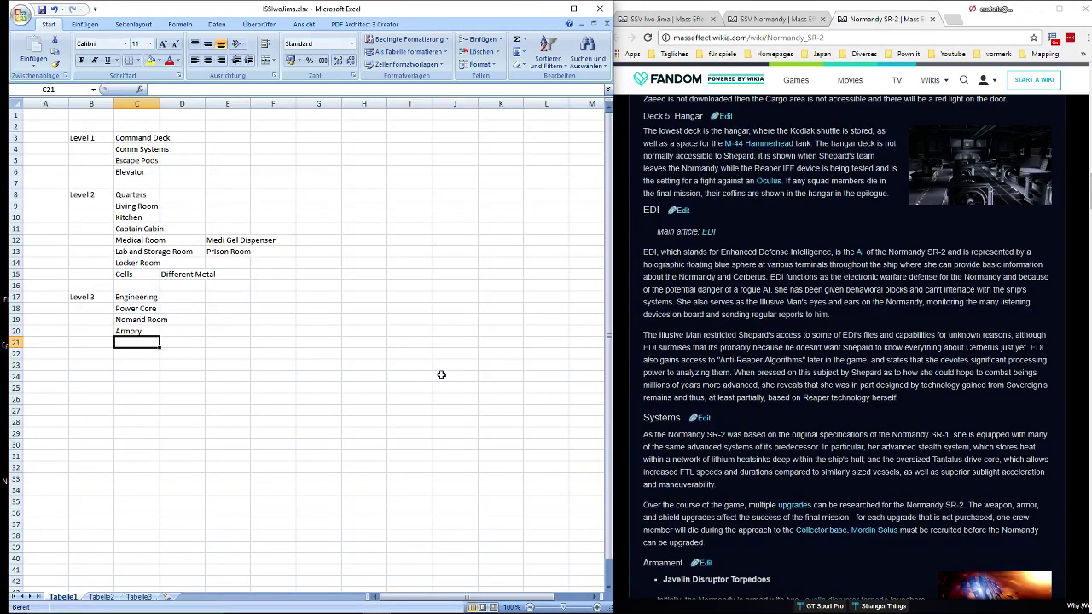
{"action": "type", "text": "V"}
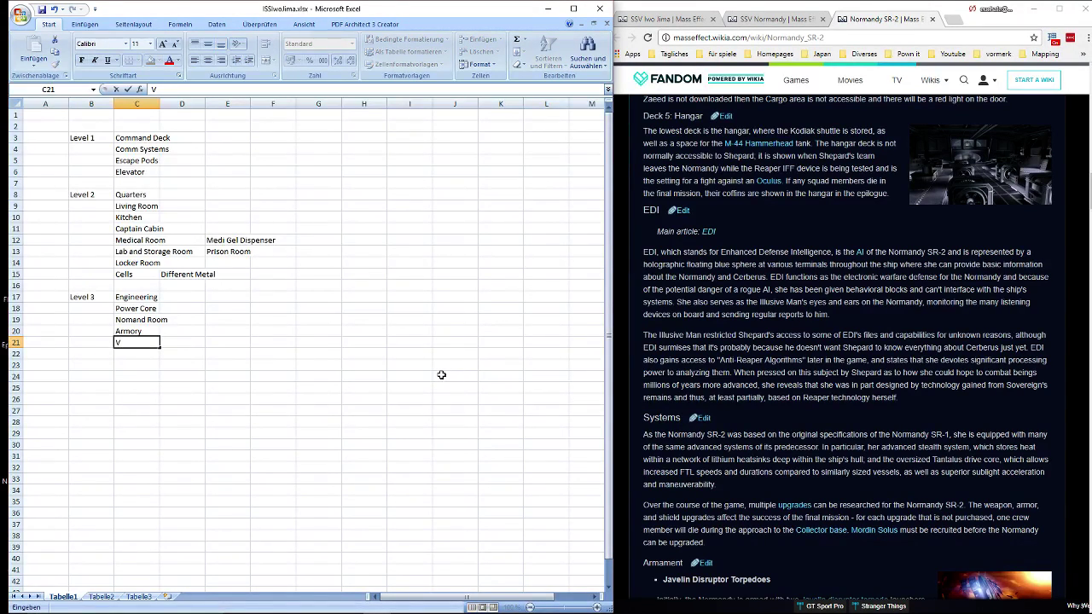
{"action": "type", "text": "AI Core"}
{"action": "key", "text": "Return"}
{"action": "key", "text": "Down"}
{"action": "key", "text": "Left"}
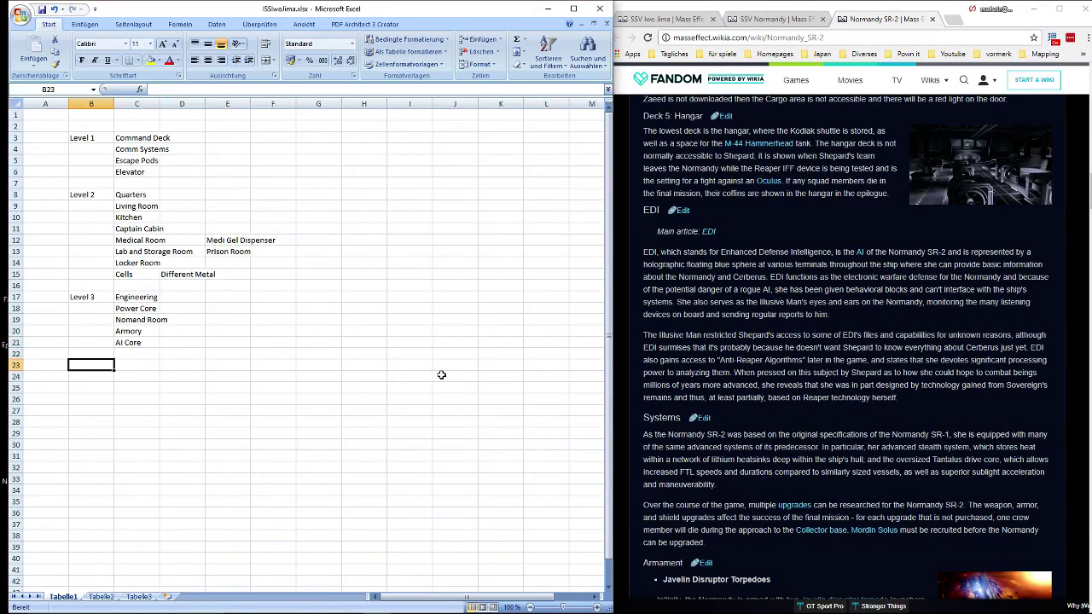
Skim the Normandy SR-2 article's Systems, Armament, Defenses, Propulsion & Power and crew sections for further ideas.
{"action": "left_click", "coordinate": [971, 385]}
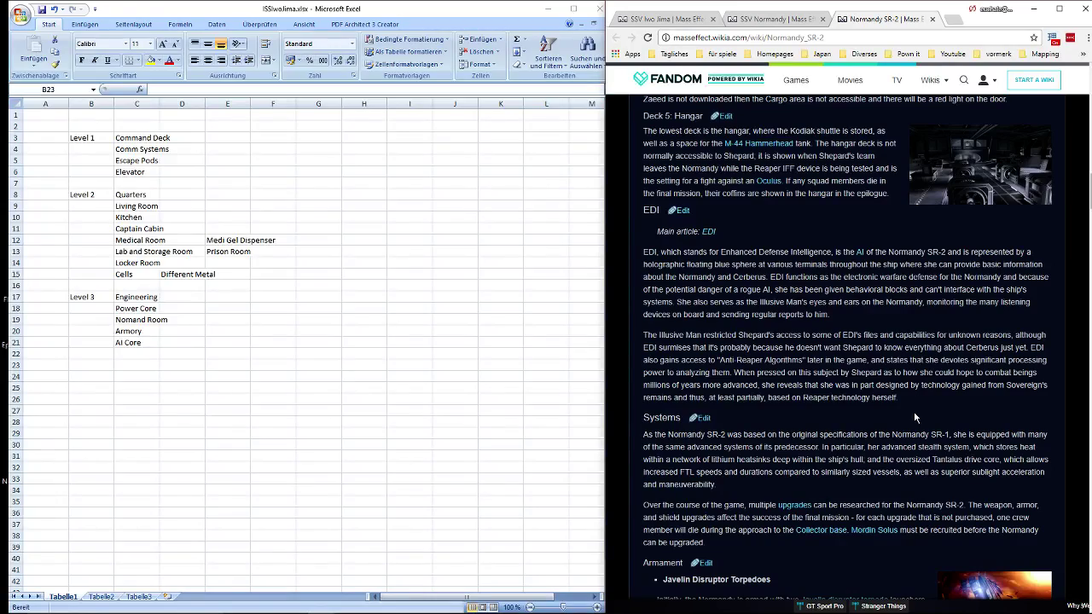
{"action": "scroll", "coordinate": [920, 406], "scroll_direction": "down", "scroll_amount": 2}
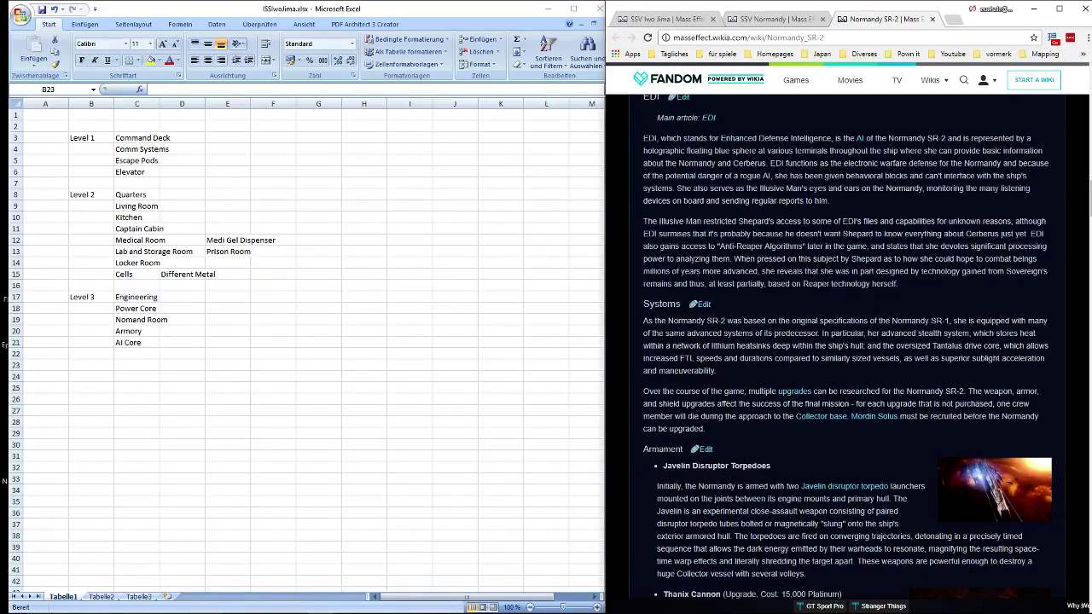
{"action": "scroll", "coordinate": [922, 407], "scroll_direction": "down", "scroll_amount": 7}
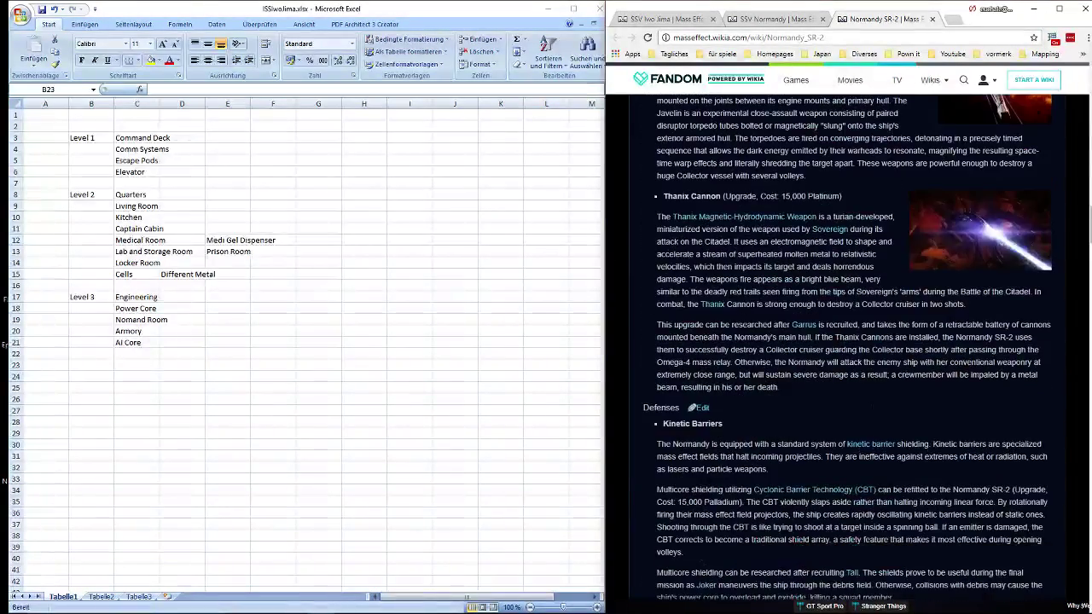
{"action": "scroll", "coordinate": [870, 410], "scroll_direction": "down", "scroll_amount": 4}
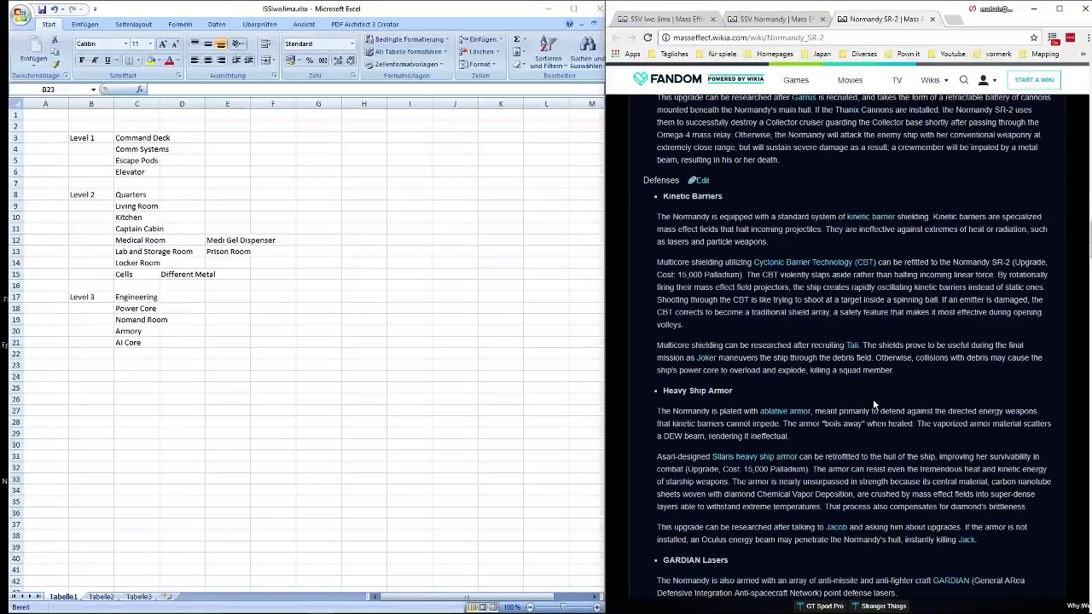
{"action": "scroll", "coordinate": [874, 402], "scroll_direction": "down", "scroll_amount": 8}
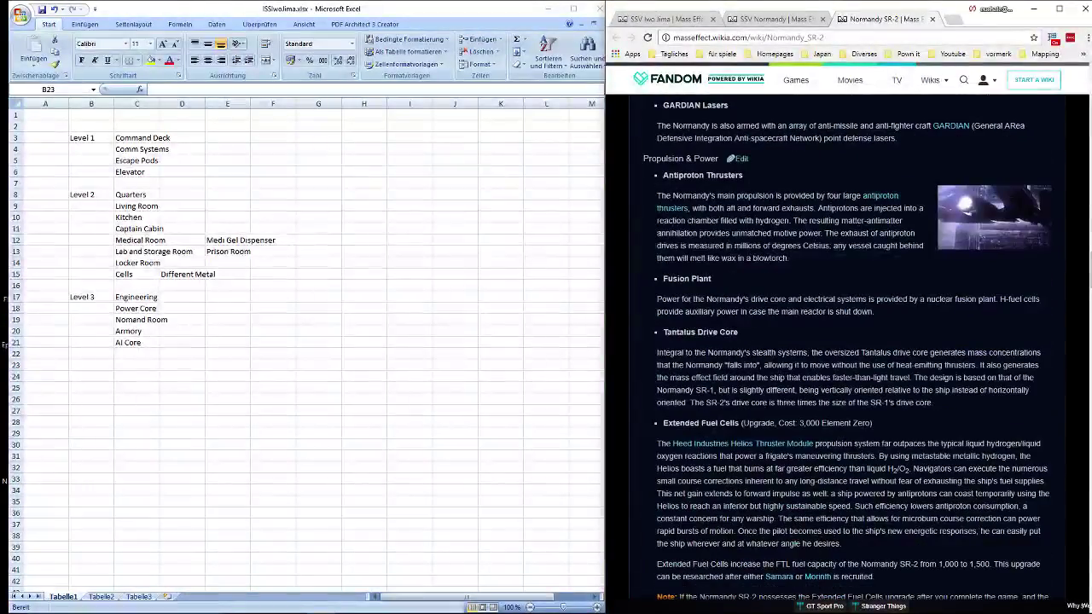
{"action": "scroll", "coordinate": [893, 339], "scroll_direction": "down", "scroll_amount": 20}
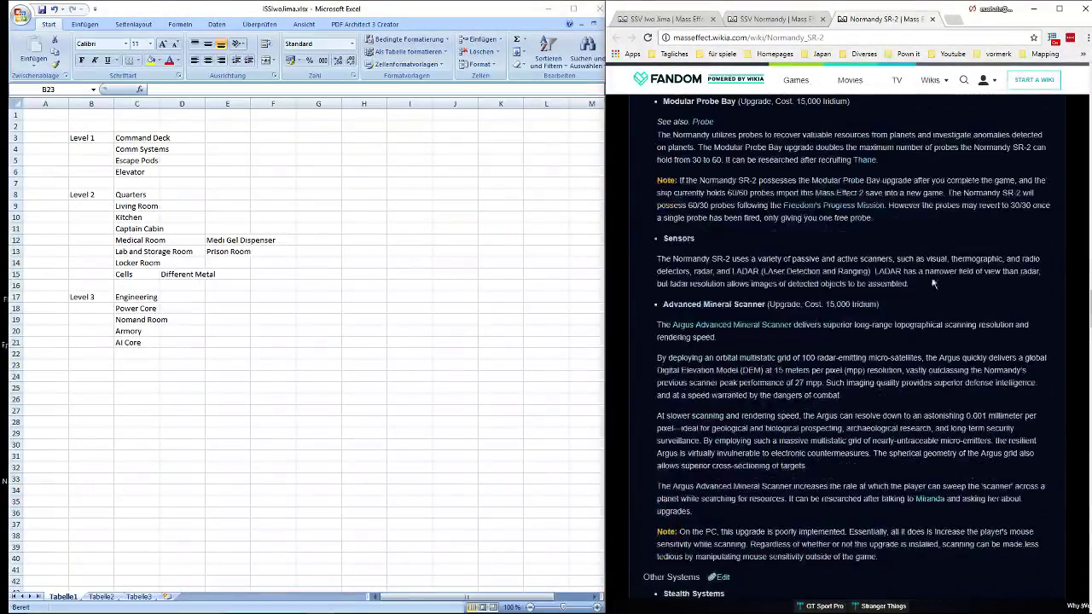
{"action": "scroll", "coordinate": [945, 252], "scroll_direction": "down", "scroll_amount": 15}
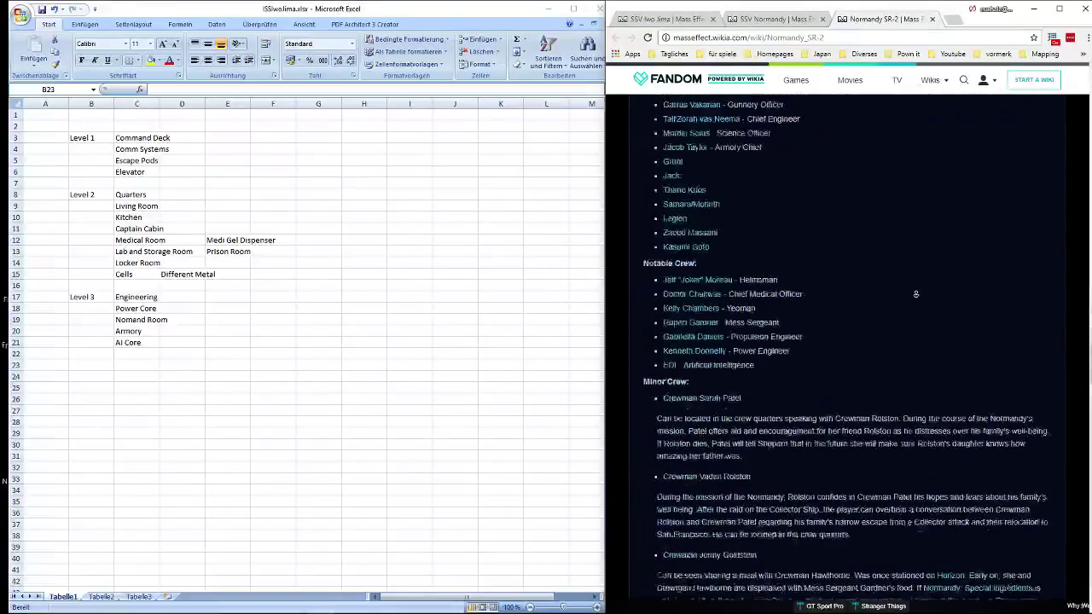
{"action": "scroll", "coordinate": [914, 304], "scroll_direction": "down", "scroll_amount": 15}
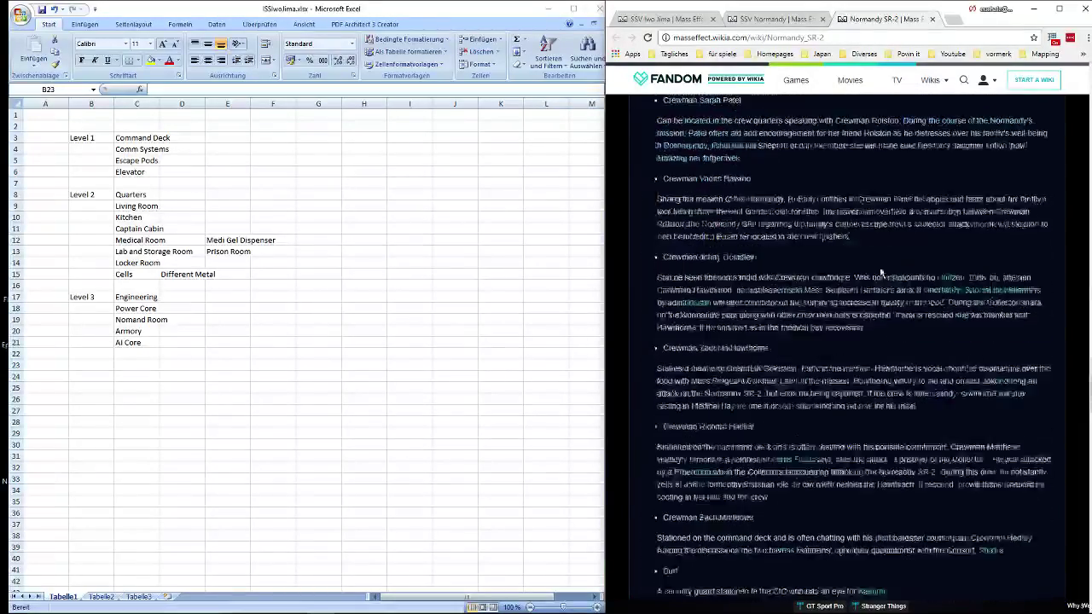
{"action": "scroll", "coordinate": [900, 371], "scroll_direction": "up", "scroll_amount": 12}
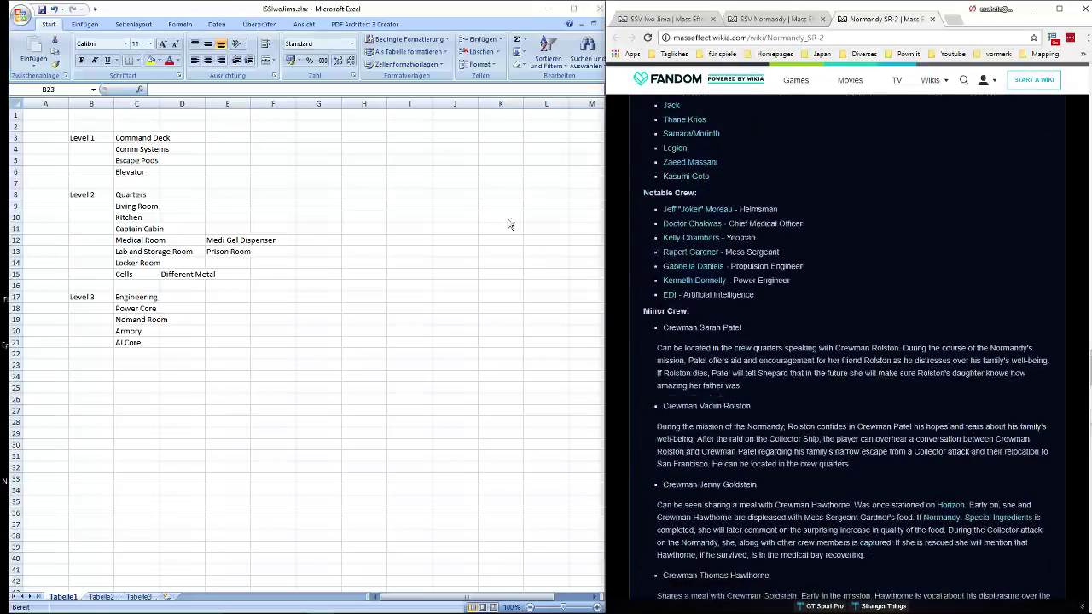
Widen the spreadsheet window over part of the browser to show more columns.
{"action": "left_click", "coordinate": [136, 149]}
{"action": "left_click", "coordinate": [409, 217]}
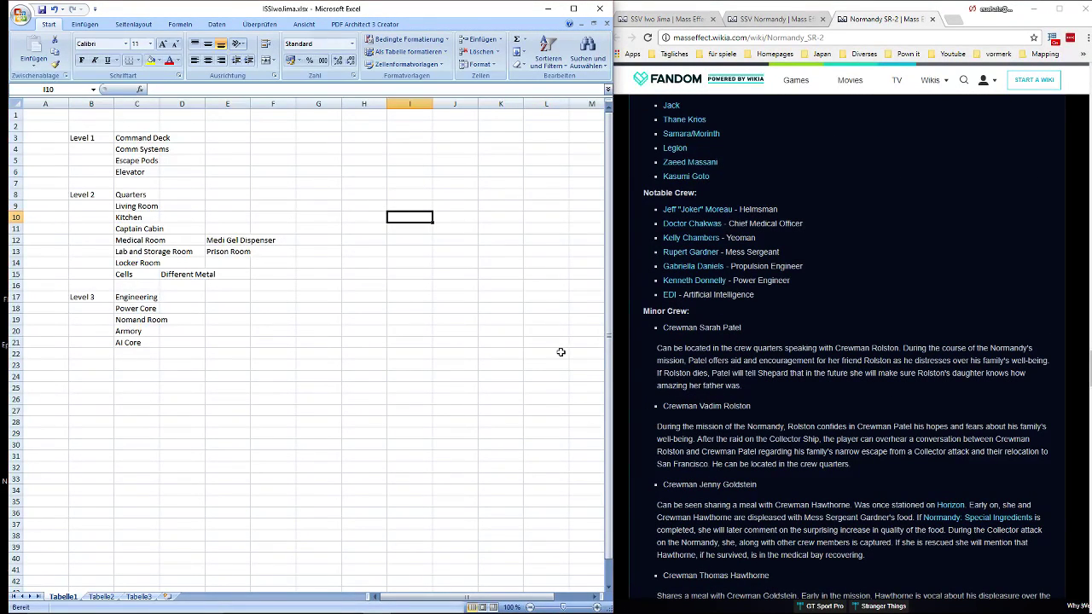
{"action": "left_click_drag", "start_coordinate": [611, 350], "coordinate": [821, 350]}
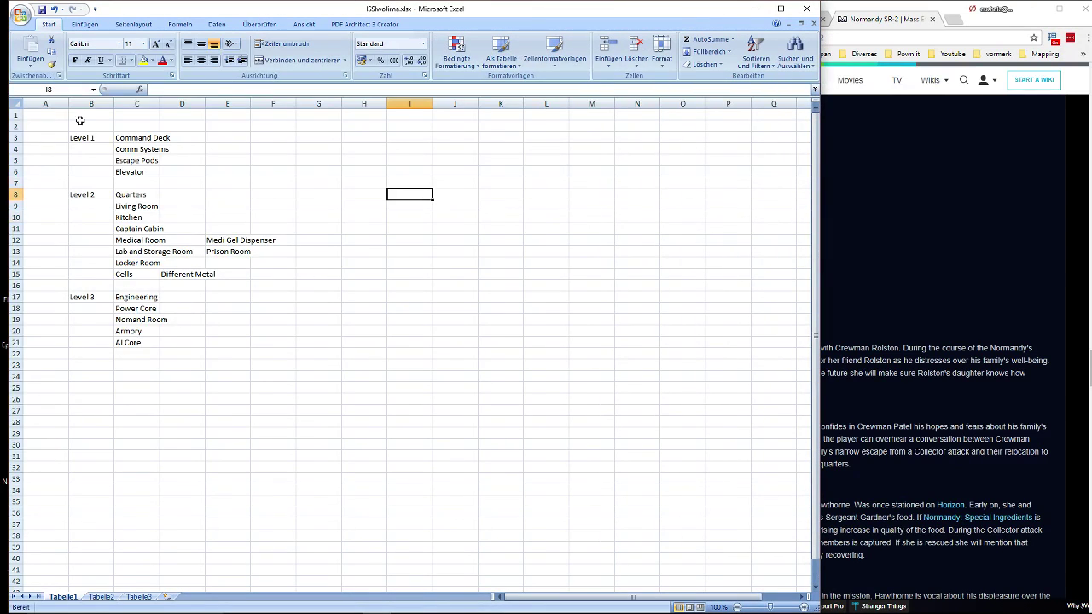
Set the width of all columns in the sheet to 4.
{"action": "left_click_drag", "start_coordinate": [45, 103], "coordinate": [587, 104]}
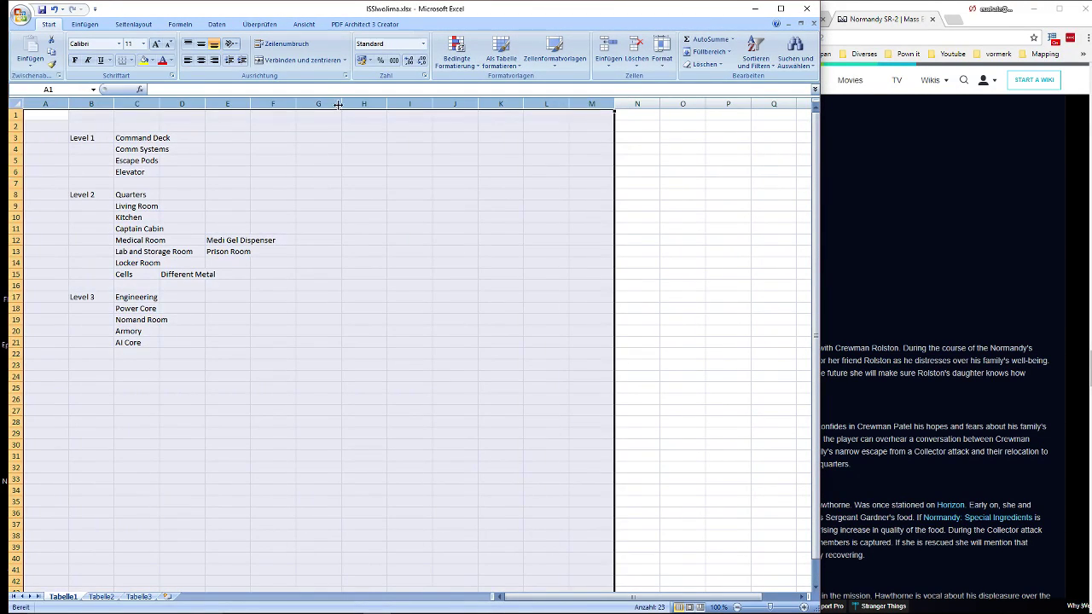
{"action": "left_click", "coordinate": [14, 103]}
{"action": "right_click", "coordinate": [66, 107]}
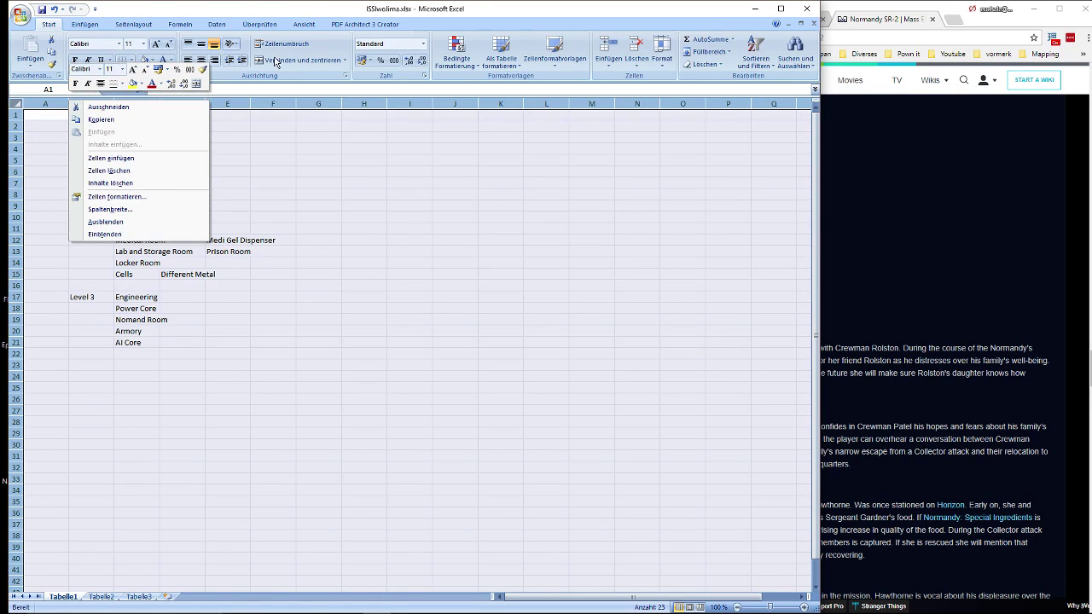
{"action": "scroll", "coordinate": [274, 61], "scroll_direction": "down", "scroll_amount": 7}
{"action": "right_click", "coordinate": [72, 109]}
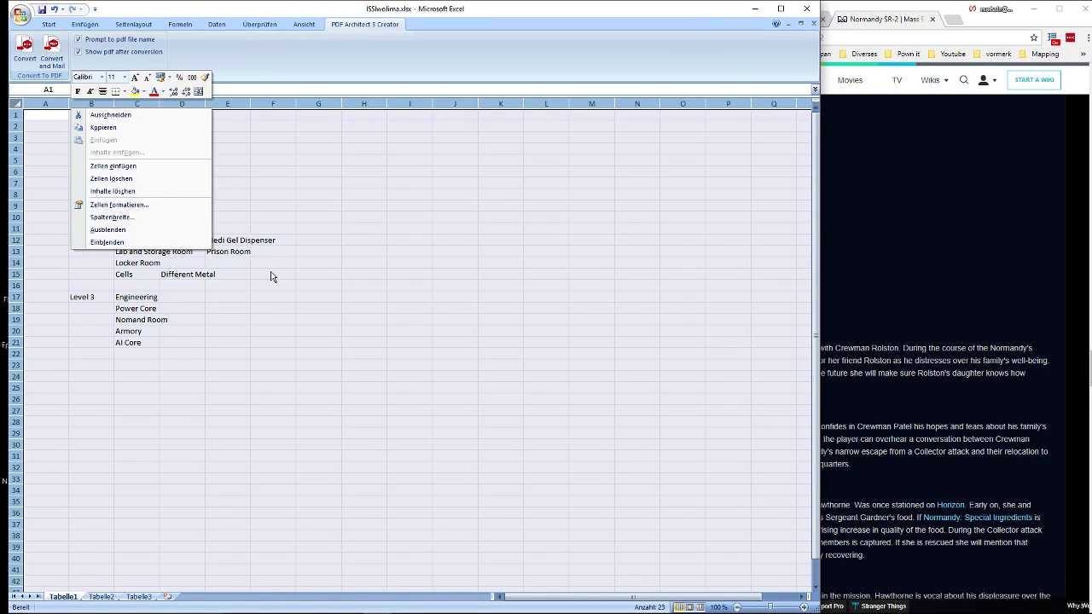
{"action": "left_click", "coordinate": [119, 204]}
{"action": "left_click", "coordinate": [274, 318]}
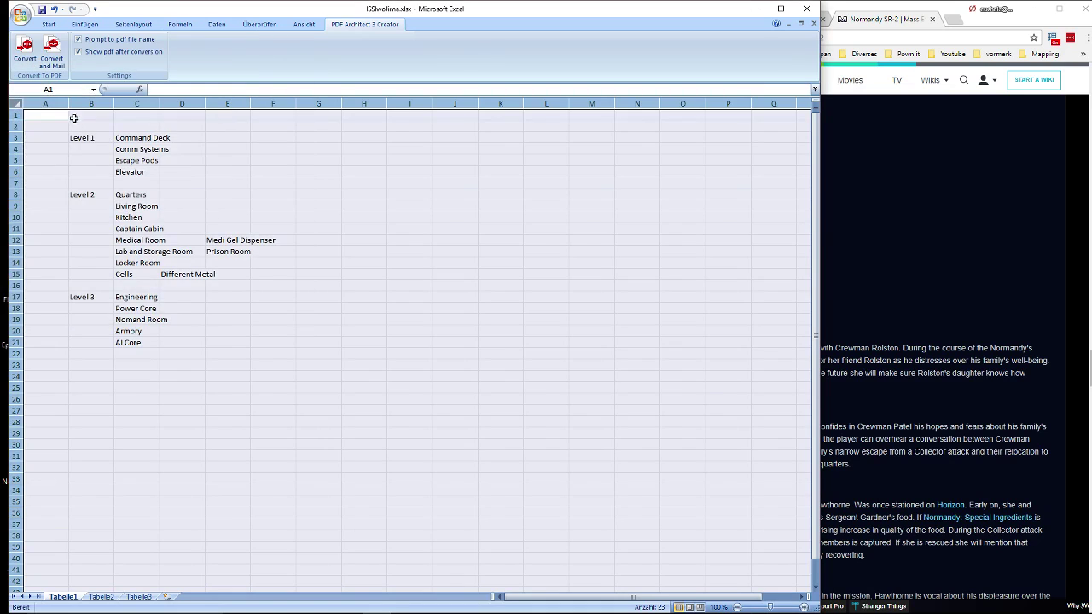
{"action": "right_click", "coordinate": [72, 106]}
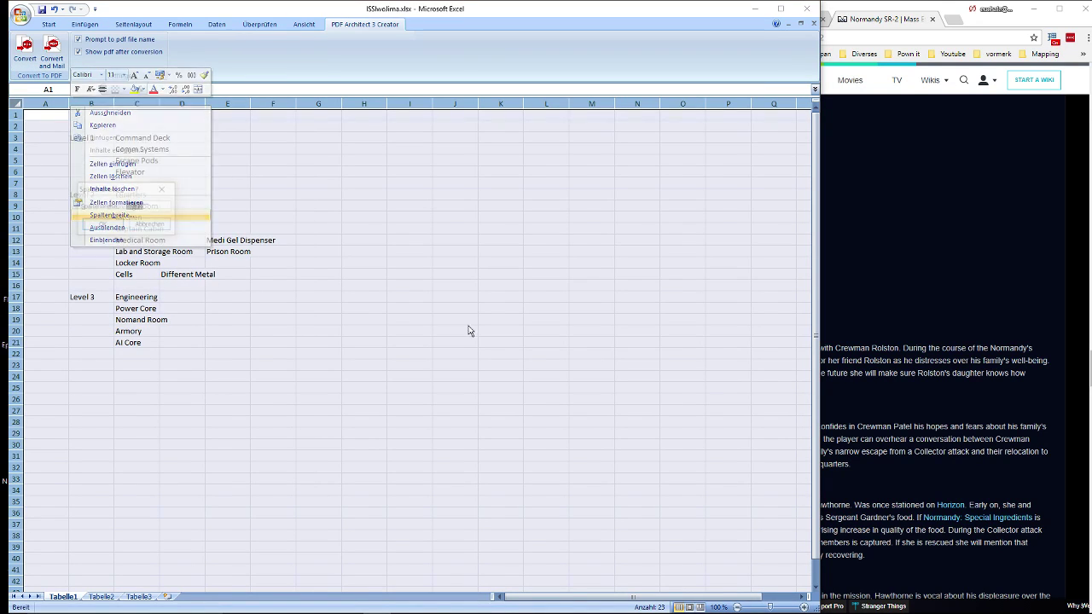
{"action": "left_click", "coordinate": [111, 215]}
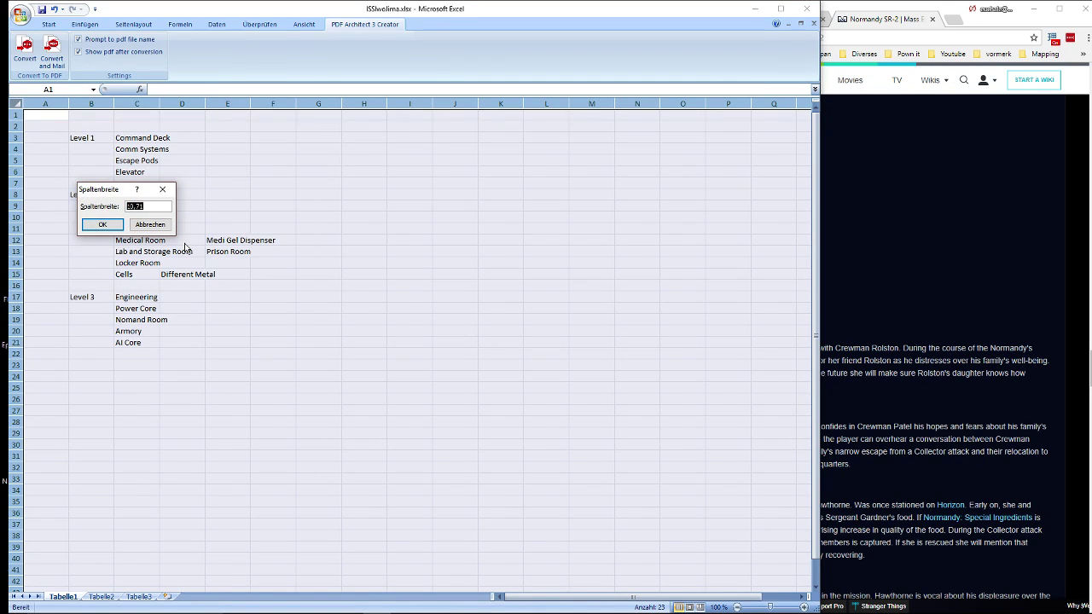
{"action": "type", "text": "4"}
{"action": "key", "text": "Return"}
{"action": "left_click_drag", "start_coordinate": [216, 217], "coordinate": [203, 217]}
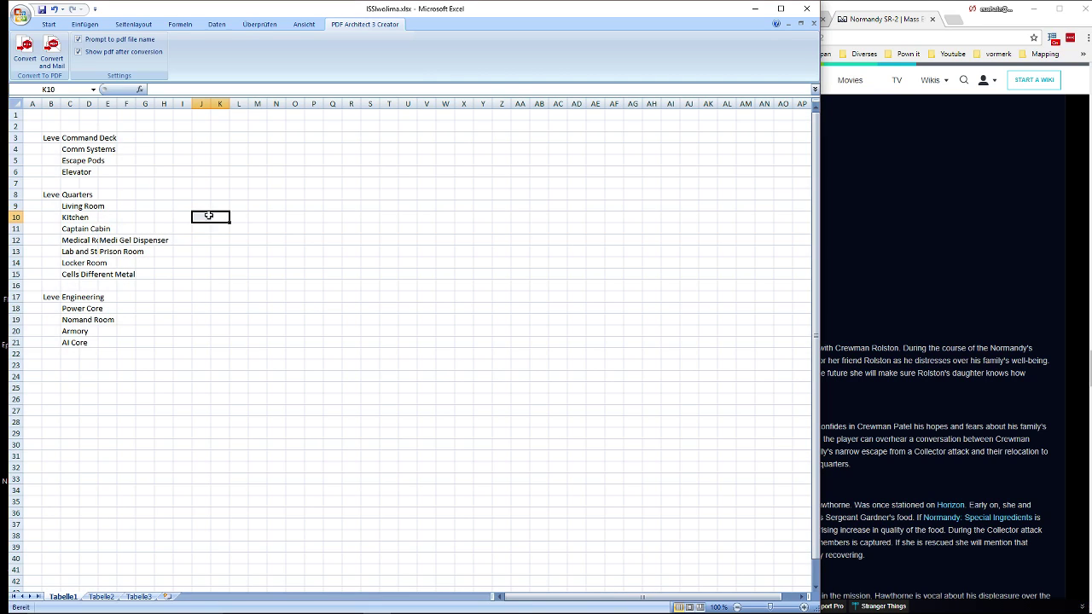
{"action": "left_click_drag", "start_coordinate": [46, 139], "coordinate": [101, 343]}
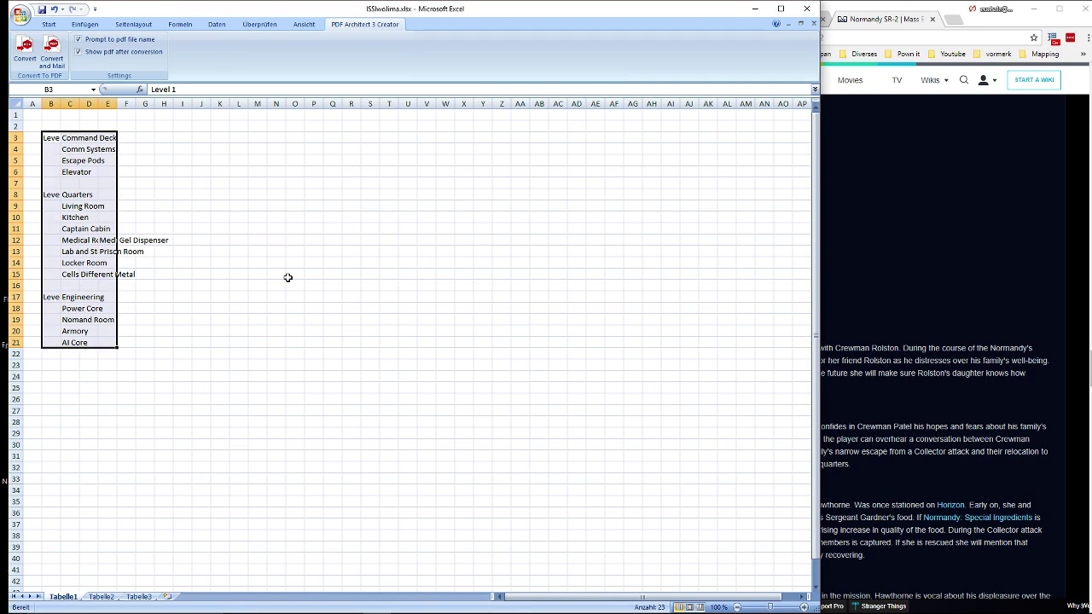
{"action": "left_click_drag", "start_coordinate": [288, 274], "coordinate": [315, 287]}
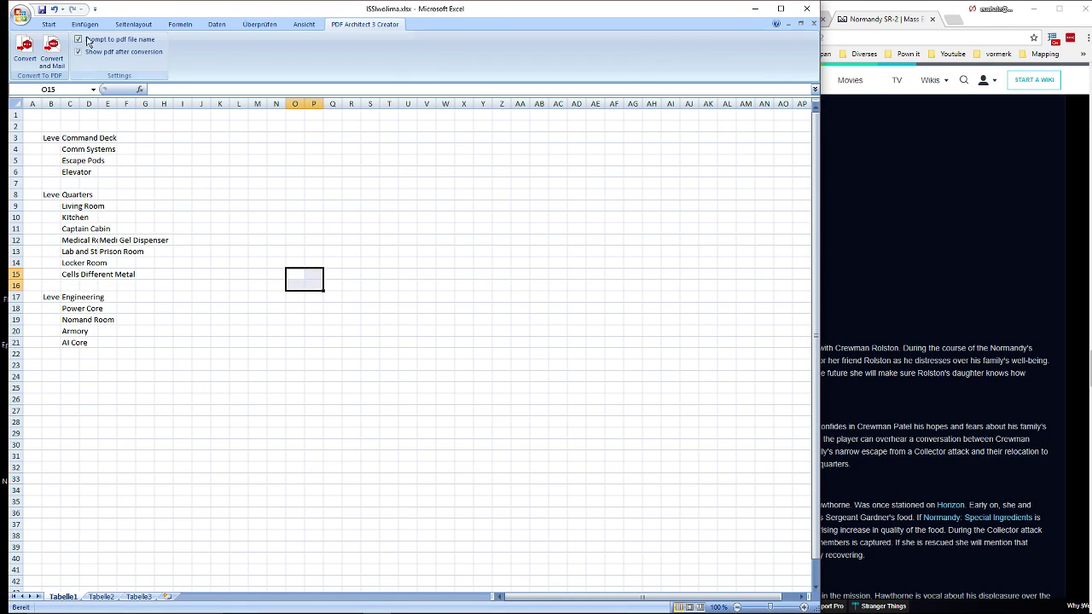
Fill the cell block K4:P6 with yellow.
{"action": "left_click", "coordinate": [51, 23]}
{"action": "left_click", "coordinate": [225, 152]}
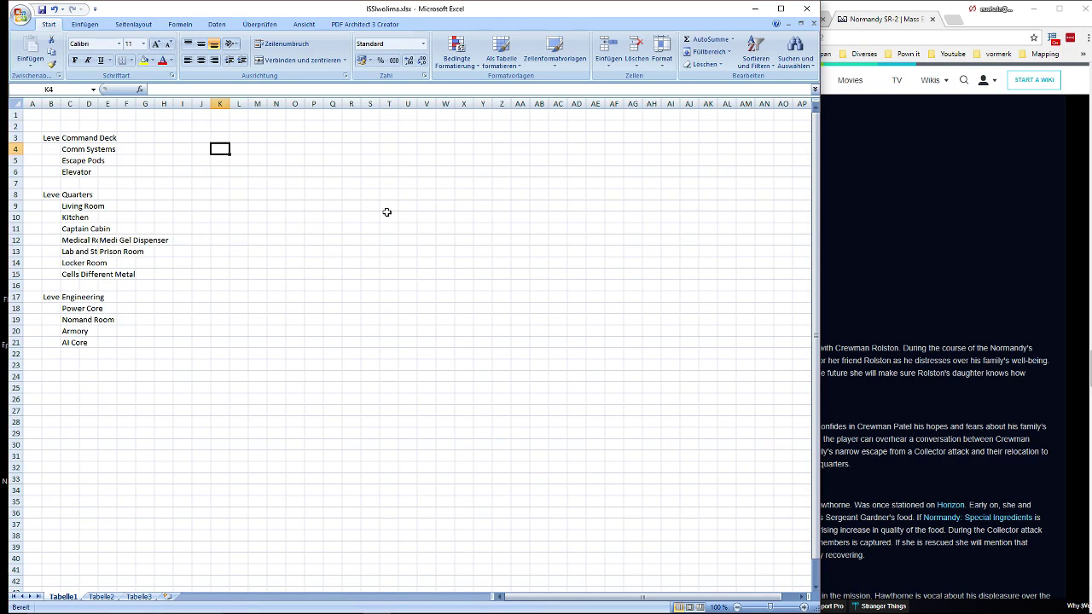
{"action": "left_click_drag", "start_coordinate": [223, 148], "coordinate": [305, 168]}
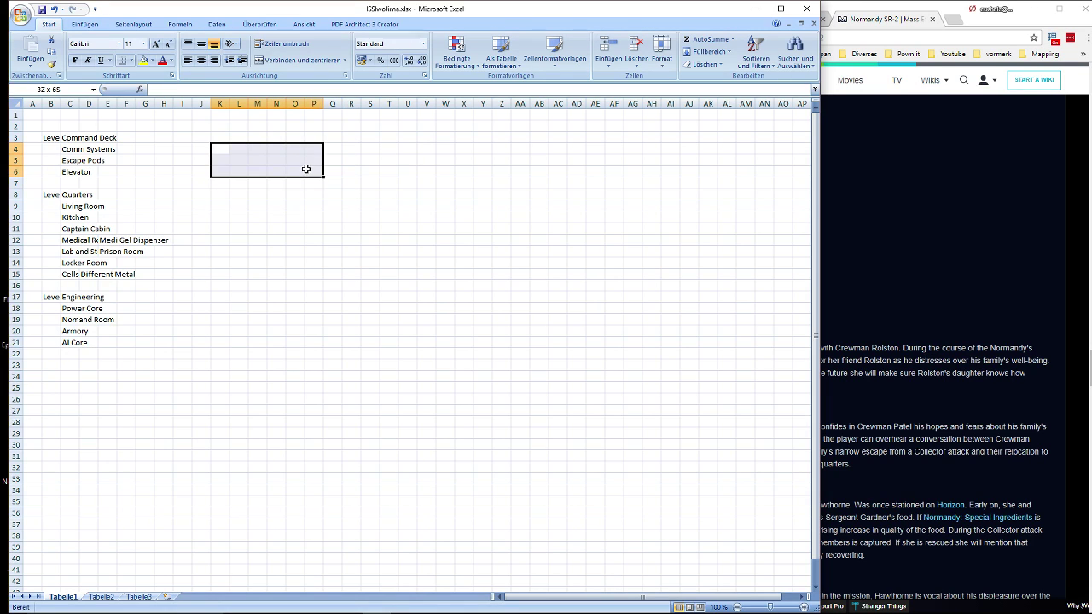
{"action": "left_click", "coordinate": [143, 60]}
{"action": "left_click", "coordinate": [275, 148]}
{"action": "left_click", "coordinate": [341, 162]}
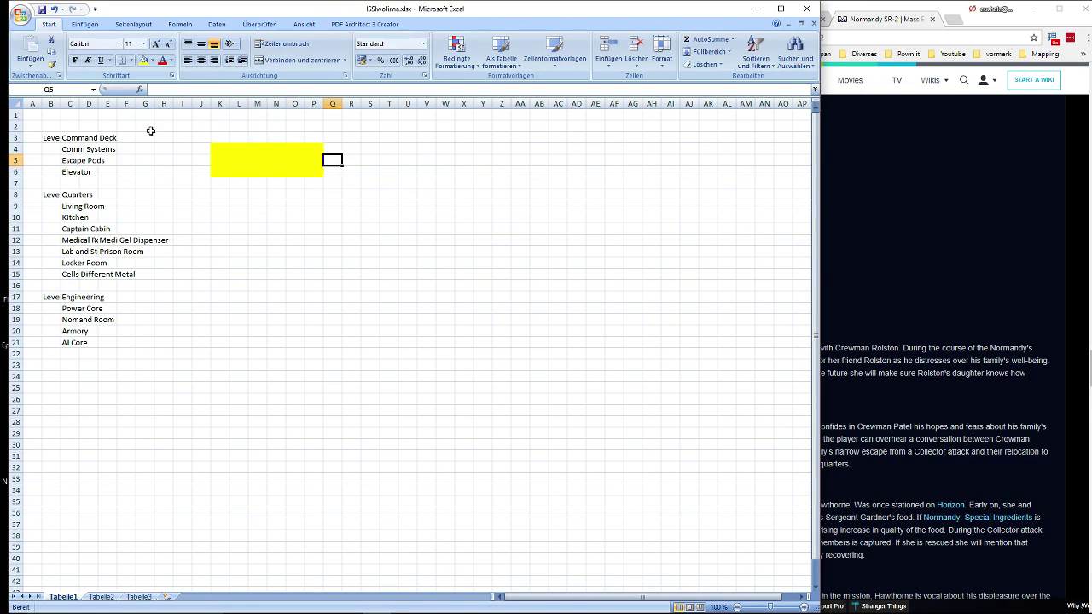
Fill cell Q5 and the strips L7:L9, N7:N9 and P7:P9 below the block with yellow.
{"action": "left_click", "coordinate": [143, 60]}
{"action": "left_click", "coordinate": [215, 172]}
{"action": "left_click", "coordinate": [263, 195]}
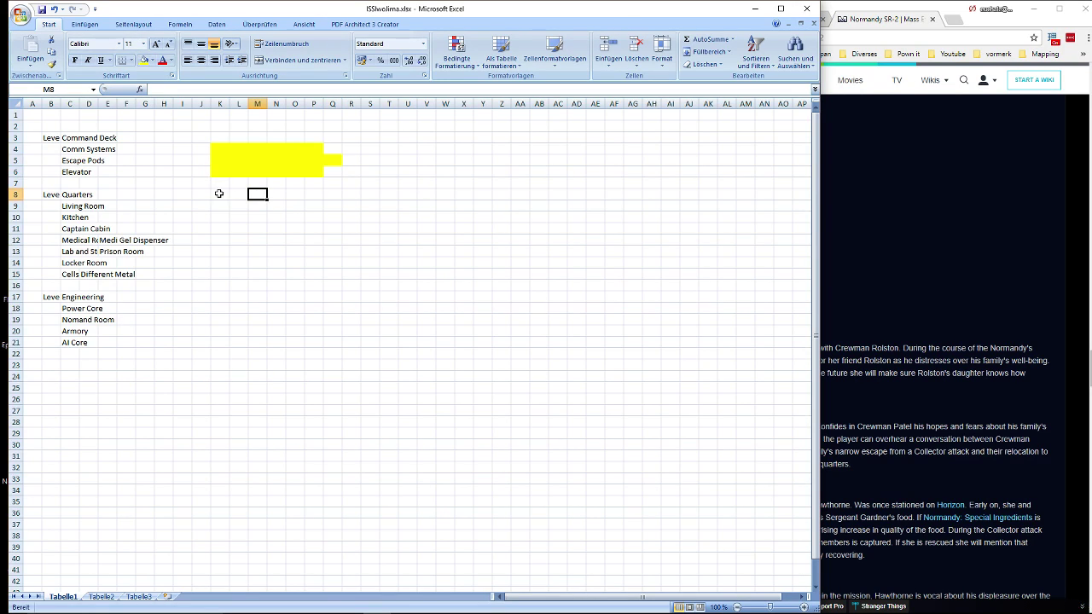
{"action": "left_click_drag", "start_coordinate": [234, 182], "coordinate": [312, 204]}
{"action": "key", "text": "F4"}
{"action": "key", "text": "F4"}
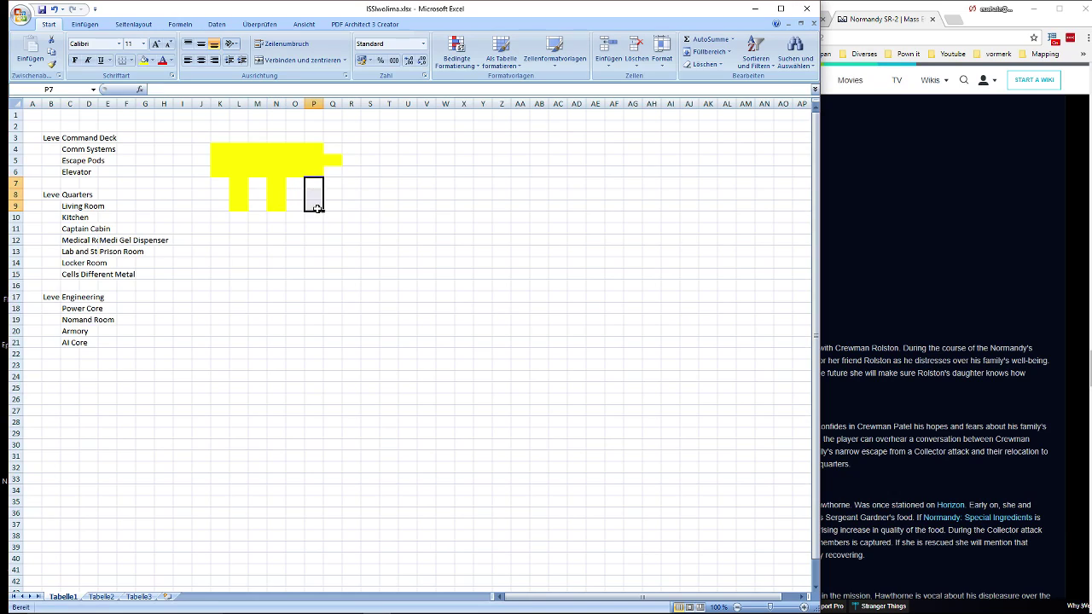
{"action": "key", "text": "F4"}
Fill the matching three-cell strips above the block in columns L, N and P with yellow.
{"action": "left_click_drag", "start_coordinate": [318, 140], "coordinate": [333, 201]}
{"action": "key", "text": "F4"}
{"action": "key", "text": "F4"}
{"action": "key", "text": "F4"}
Move the whole yellow shape down and across so that it occupies N8:T16.
{"action": "key", "text": "ctrl+x"}
{"action": "left_click", "coordinate": [275, 194]}
{"action": "key", "text": "ctrl+v"}
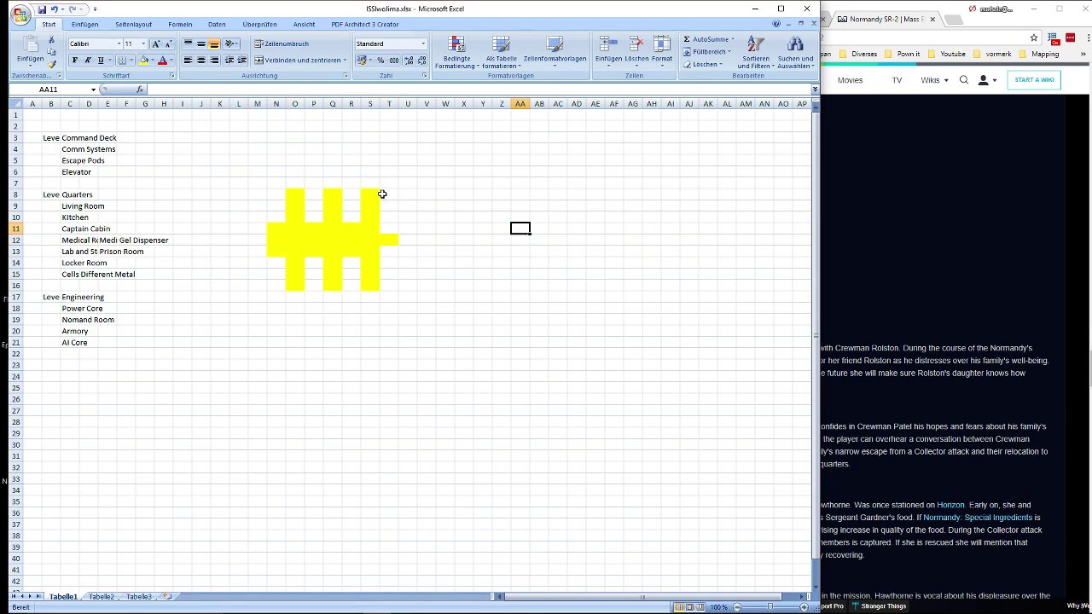
{"action": "left_click", "coordinate": [409, 239]}
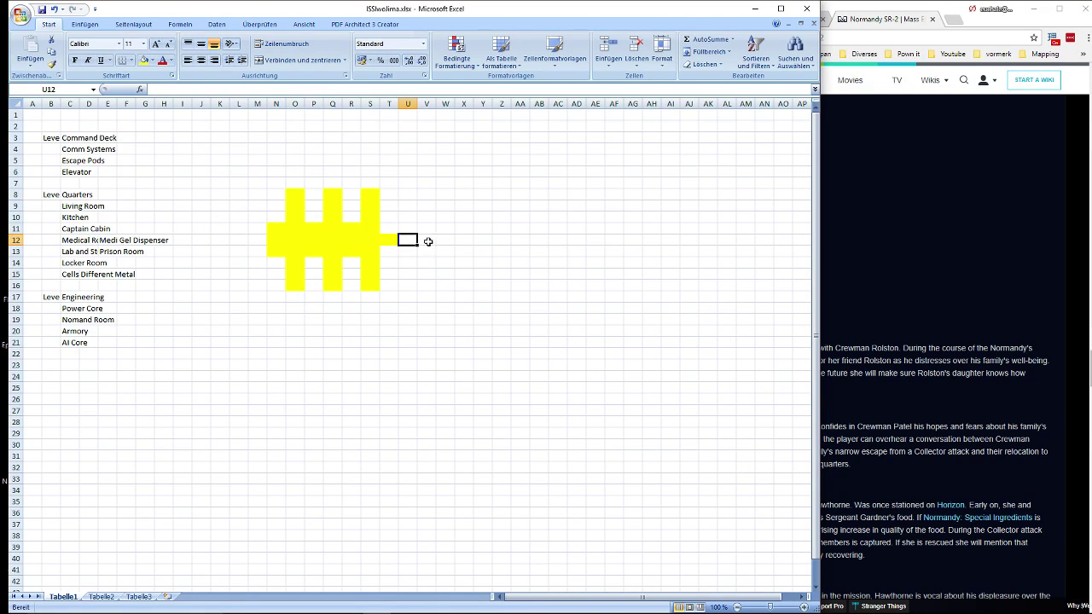
Label the yellow shape "Command Deck" in cell N12.
{"action": "left_click", "coordinate": [273, 239]}
{"action": "type", "text": "Com"}
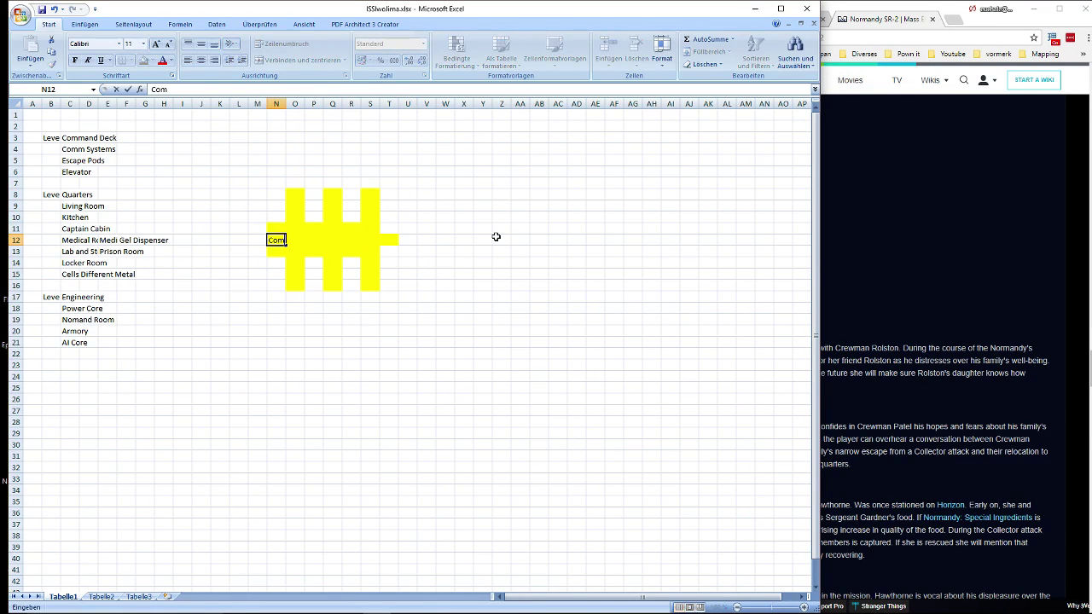
{"action": "type", "text": "mand Deck"}
{"action": "key", "text": "Return"}
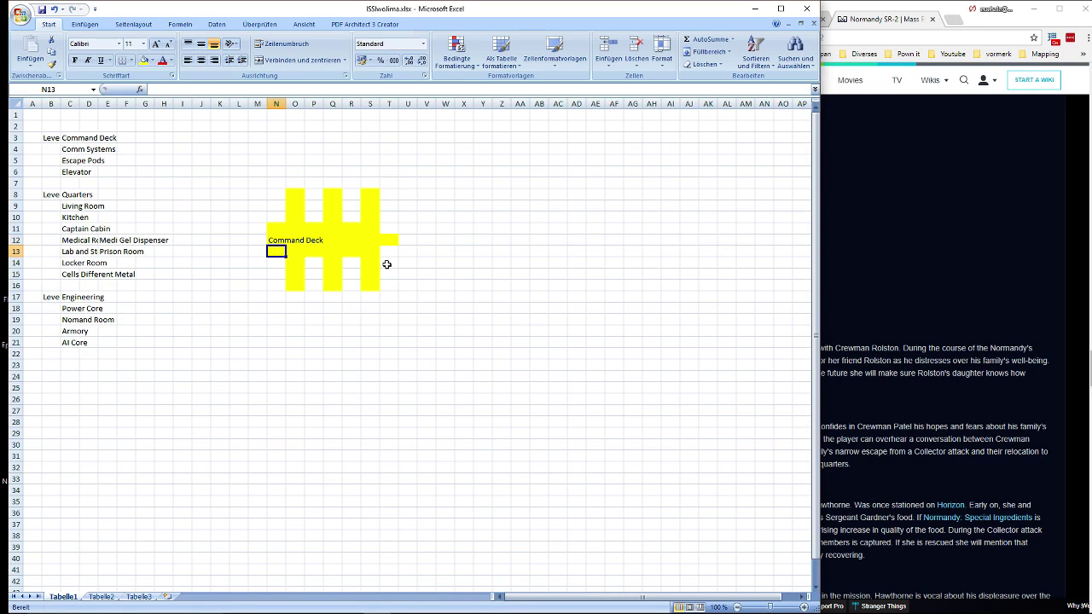
Extend the shape with a yellow crossbar in U9:U15 and fill the connecting cells T11 and T13.
{"action": "left_click_drag", "start_coordinate": [407, 241], "coordinate": [407, 217]}
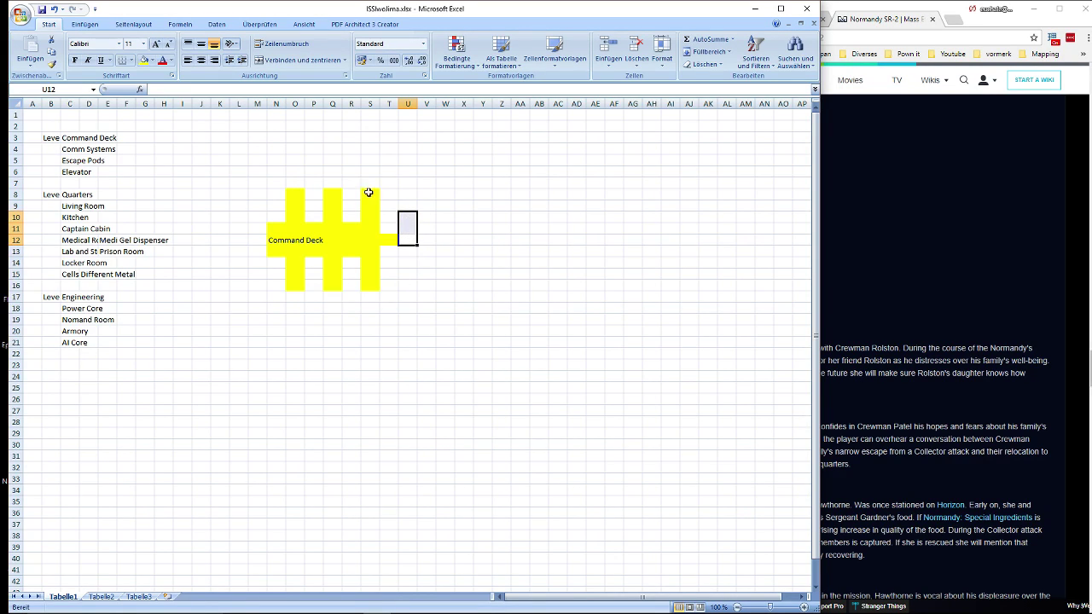
{"action": "left_click", "coordinate": [143, 60]}
{"action": "left_click", "coordinate": [407, 256]}
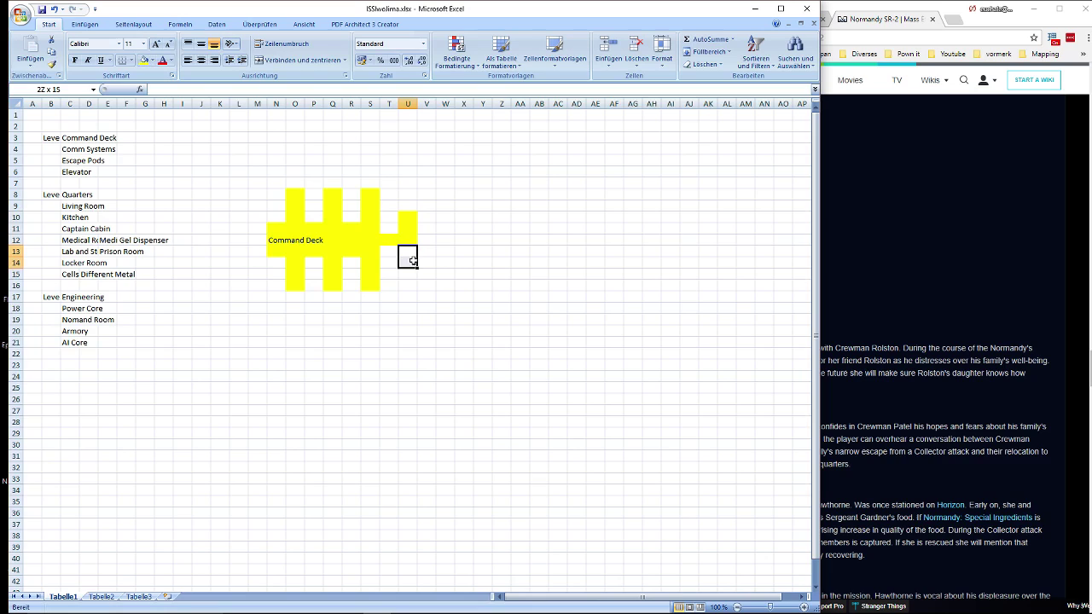
{"action": "left_click", "coordinate": [421, 331]}
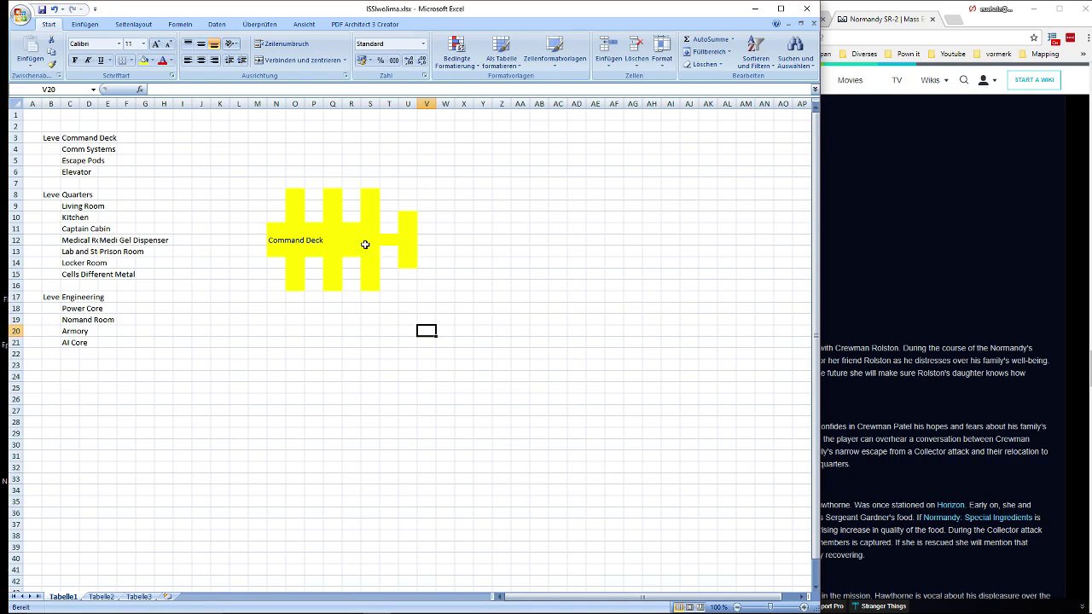
{"action": "left_click", "coordinate": [389, 247]}
{"action": "left_click", "coordinate": [389, 229]}
{"action": "left_click", "coordinate": [406, 273]}
{"action": "key", "text": "F4"}
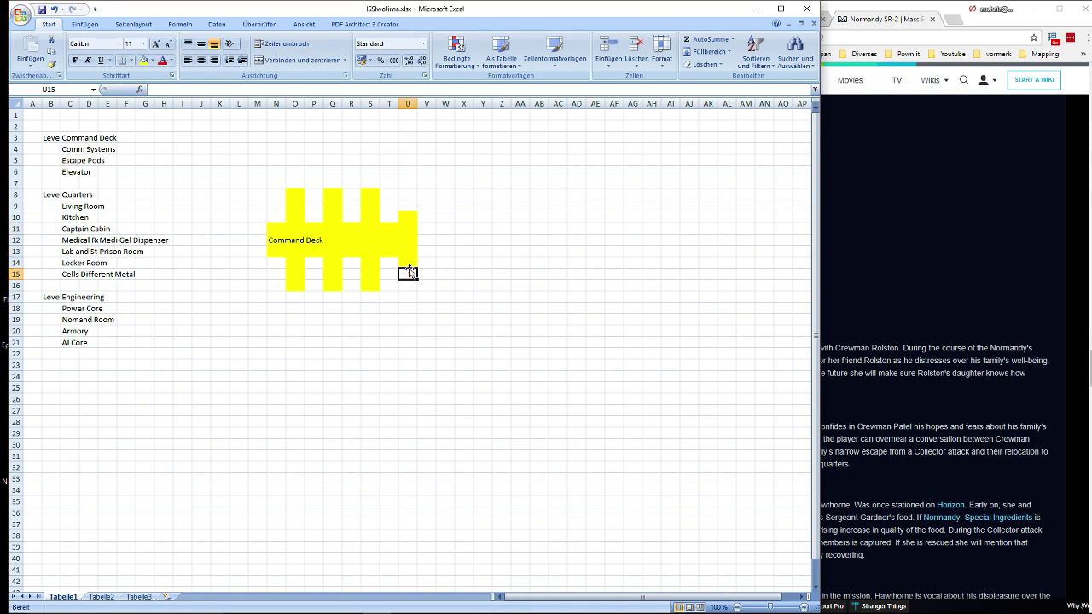
{"action": "left_click", "coordinate": [408, 206]}
{"action": "key", "text": "F4"}
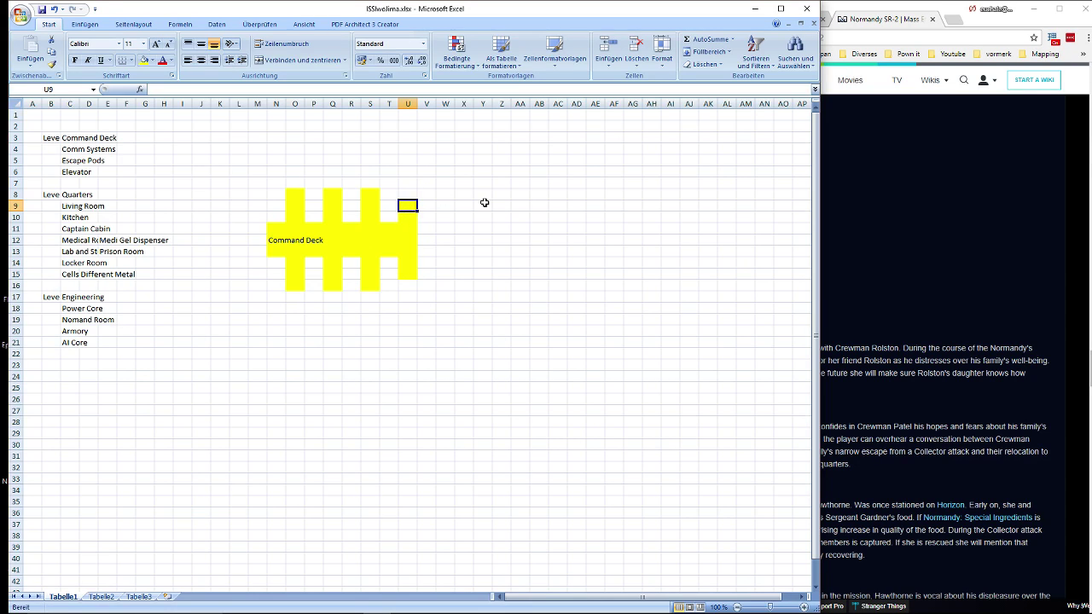
Label both ends of the crossbar, cells U9 and U15, "Entry".
{"action": "type", "text": "Entry"}
{"action": "key", "text": "Return"}
{"action": "key", "text": "Down"}
{"action": "key", "text": "Down"}
{"action": "key", "text": "Down"}
{"action": "key", "text": "Down"}
{"action": "key", "text": "Down"}
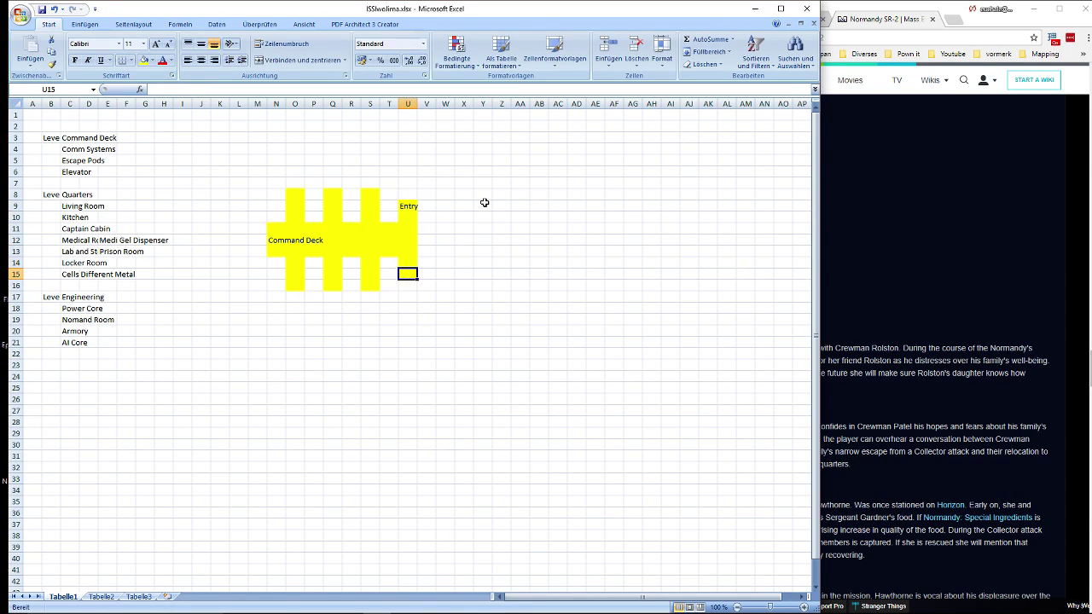
{"action": "type", "text": "Entry"}
{"action": "key", "text": "Up"}
Continue the layout with a yellow corridor in V12:Y12 and fill cells V11 and V13 beside it.
{"action": "key", "text": "Up"}
{"action": "key", "text": "Up"}
{"action": "key", "text": "Right"}
{"action": "key", "text": "Right"}
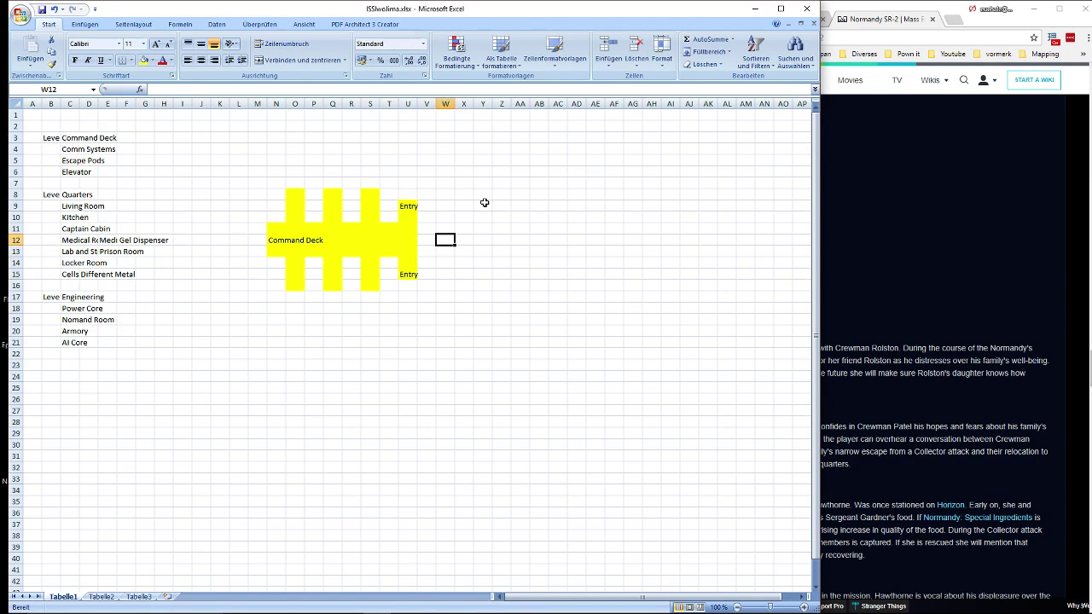
{"action": "key", "text": "Left"}
{"action": "key", "text": "F4"}
{"action": "key", "text": "Right"}
{"action": "key", "text": "F4"}
{"action": "key", "text": "Right"}
{"action": "key", "text": "F4"}
{"action": "key", "text": "Right"}
{"action": "key", "text": "F4"}
{"action": "key", "text": "Left"}
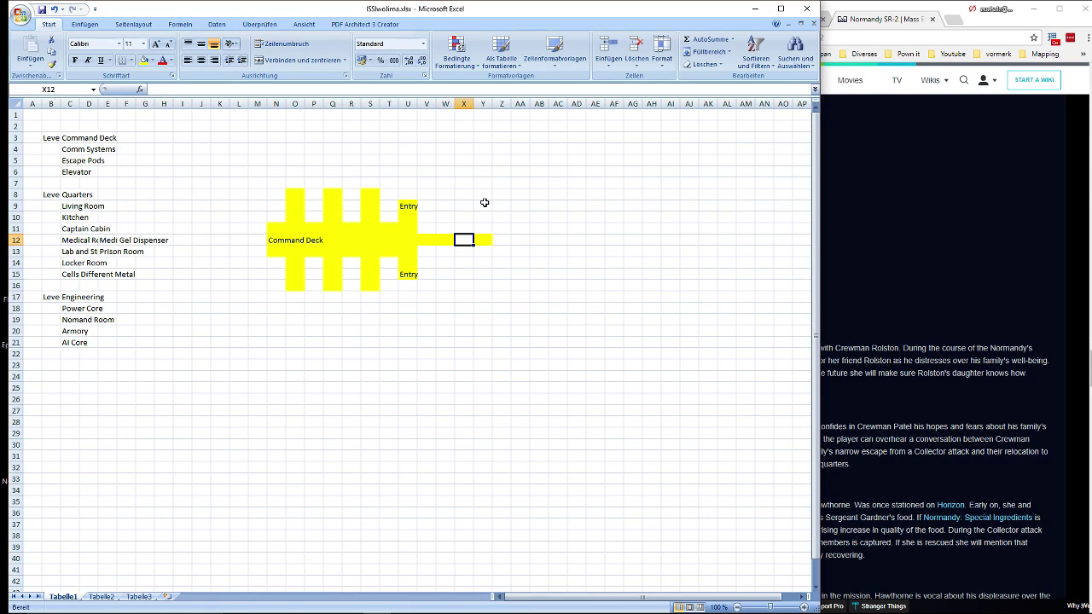
{"action": "left_click", "coordinate": [430, 229]}
{"action": "key", "text": "F4"}
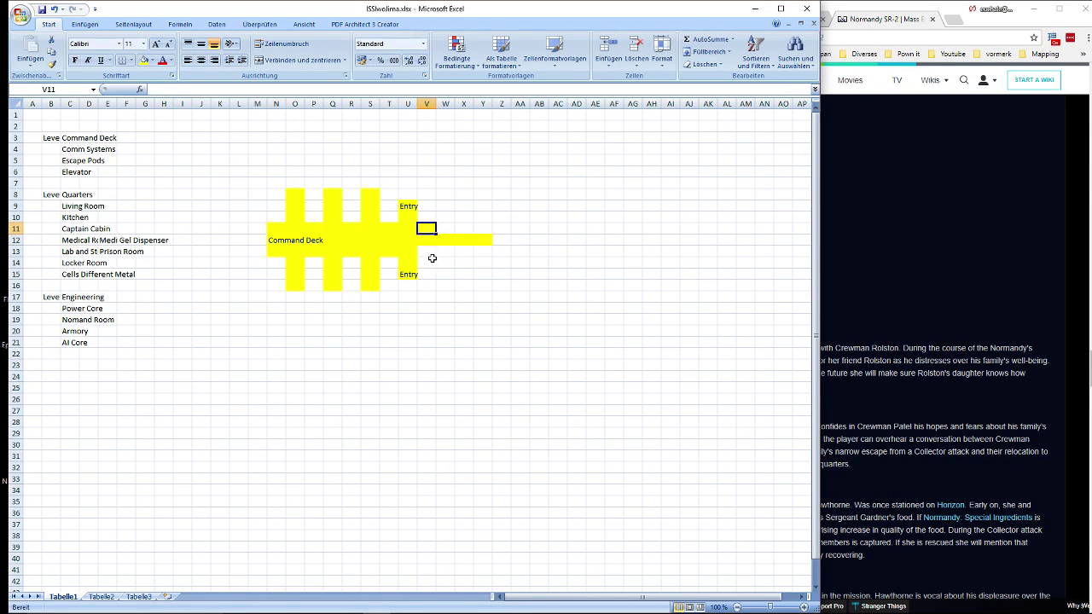
{"action": "left_click", "coordinate": [429, 252]}
{"action": "key", "text": "F4"}
Fill the block X10:AB14 with yellow as a room at the end of the corridor.
{"action": "left_click_drag", "start_coordinate": [464, 229], "coordinate": [538, 219]}
{"action": "key", "text": "F4"}
{"action": "left_click_drag", "start_coordinate": [462, 251], "coordinate": [494, 237]}
{"action": "key", "text": "F4"}
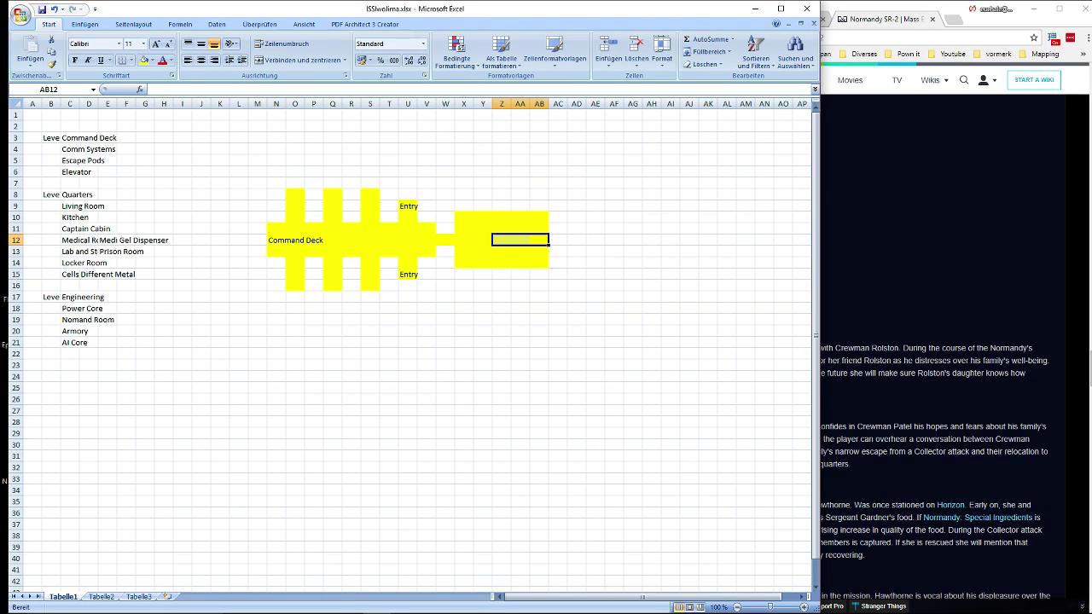
{"action": "left_click", "coordinate": [157, 162]}
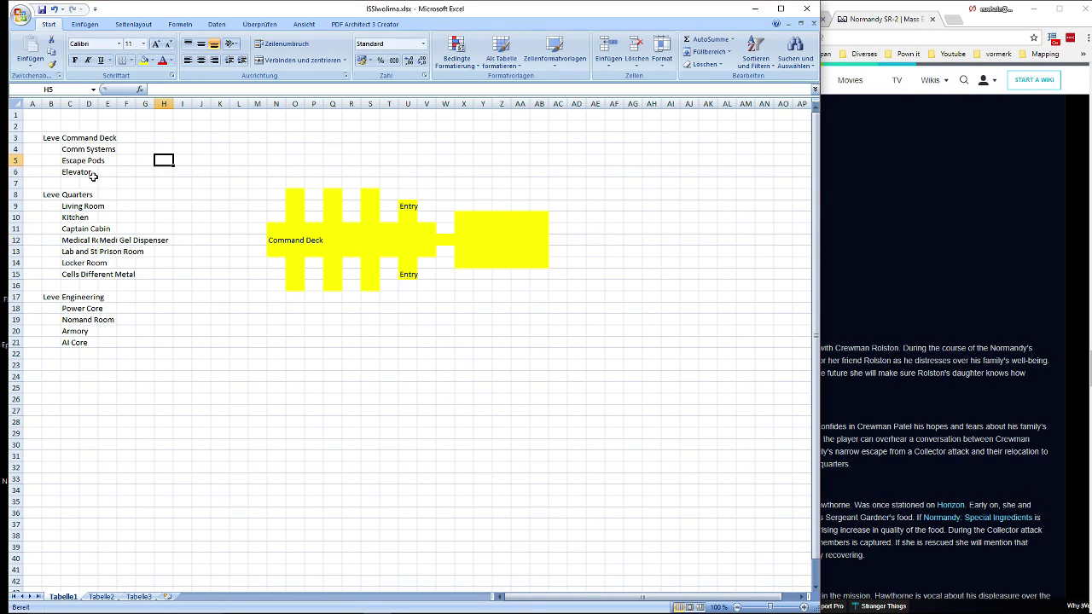
Add a yellow connector in AC12, a small room in AD9:AE12 and another connector in AF12.
{"action": "left_click", "coordinate": [570, 239]}
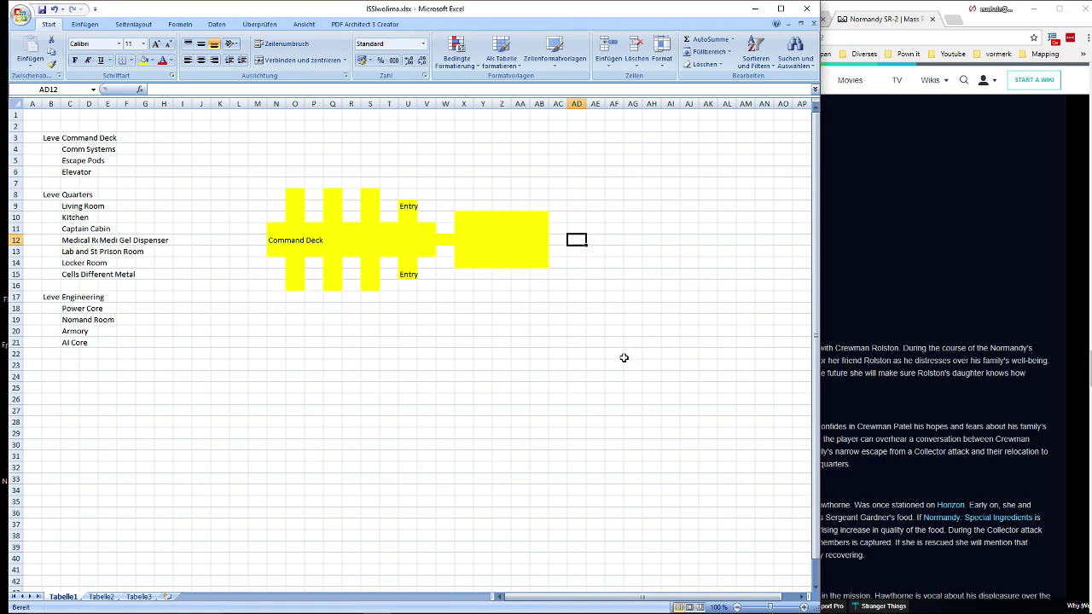
{"action": "left_click", "coordinate": [558, 242]}
{"action": "key", "text": "F4"}
{"action": "left_click_drag", "start_coordinate": [571, 242], "coordinate": [577, 219]}
{"action": "key", "text": "F4"}
{"action": "key", "text": "F4"}
{"action": "left_click", "coordinate": [576, 205]}
{"action": "key", "text": "F4"}
{"action": "left_click", "coordinate": [592, 208]}
{"action": "key", "text": "F4"}
{"action": "left_click", "coordinate": [594, 220]}
{"action": "key", "text": "F4"}
{"action": "left_click", "coordinate": [595, 231]}
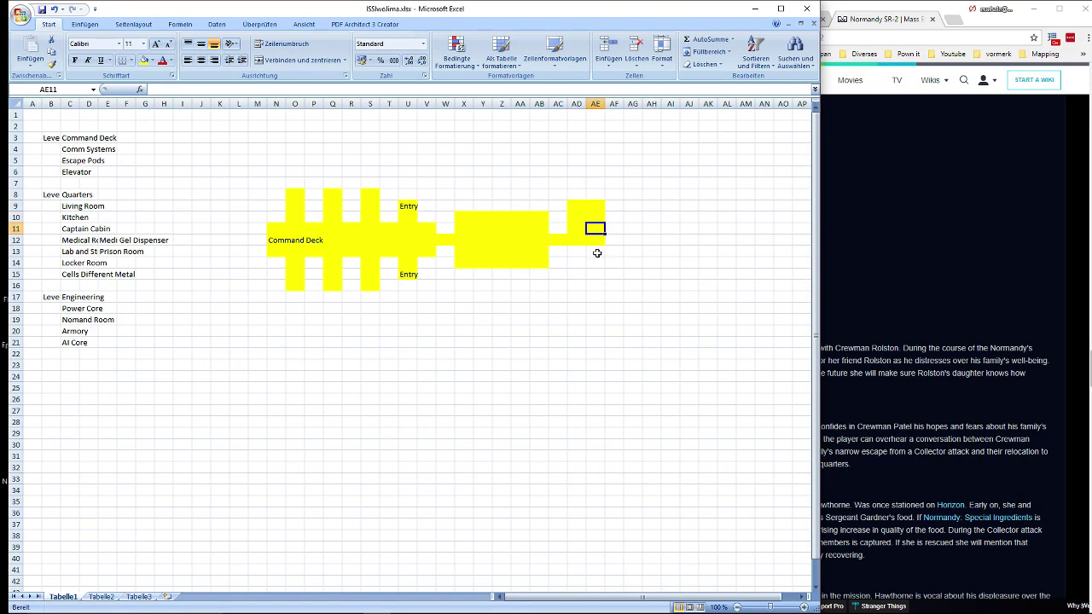
{"action": "key", "text": "F4"}
{"action": "left_click", "coordinate": [611, 242]}
{"action": "key", "text": "F4"}
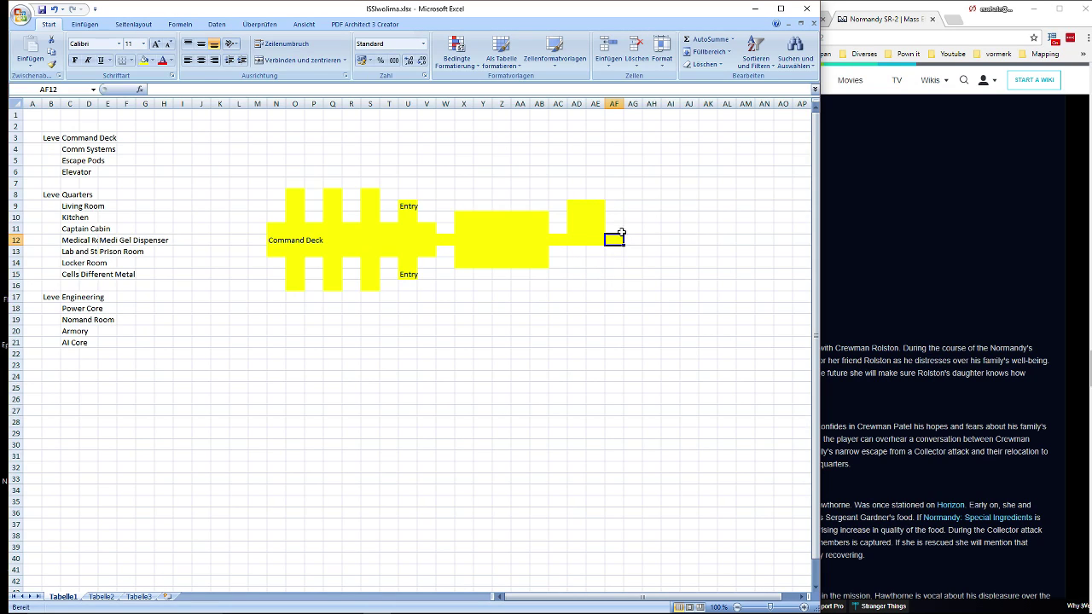
Fill the end room AG11:AJ13 with yellow.
{"action": "left_click_drag", "start_coordinate": [625, 228], "coordinate": [686, 253]}
{"action": "key", "text": "F4"}
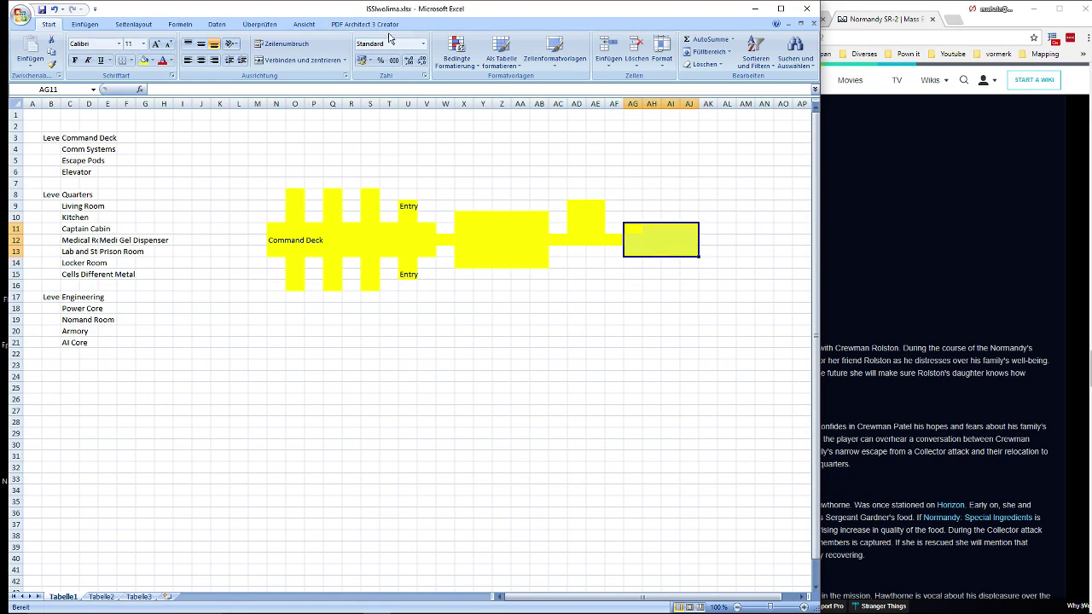
{"action": "left_click", "coordinate": [747, 354]}
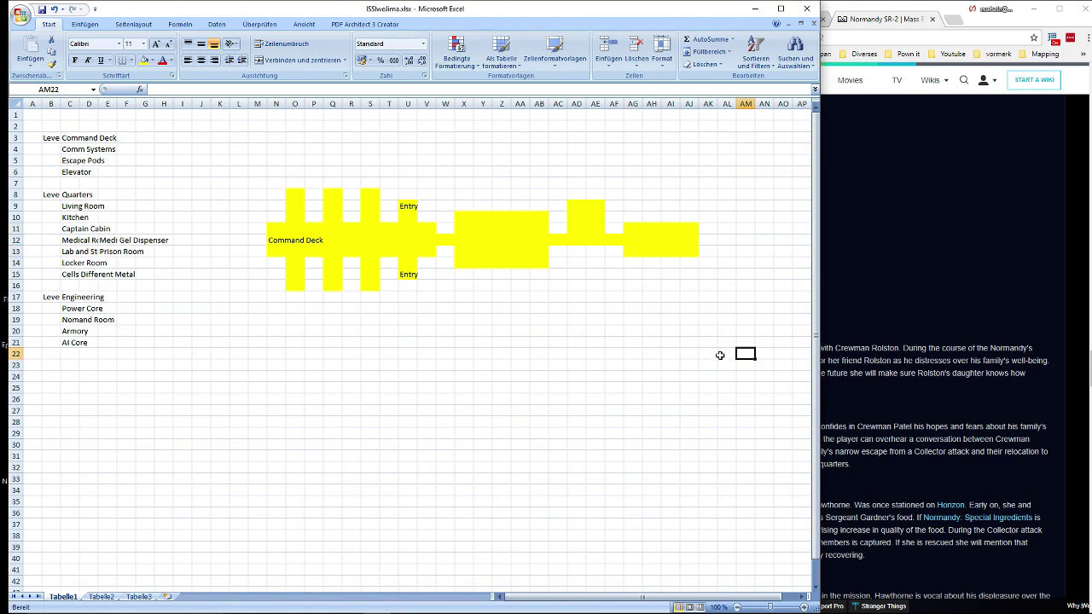
Copy the complete deck layout M7:AK16 and paste it below, starting at cell M22.
{"action": "left_click_drag", "start_coordinate": [702, 282], "coordinate": [258, 182]}
{"action": "key", "text": "ctrl+c"}
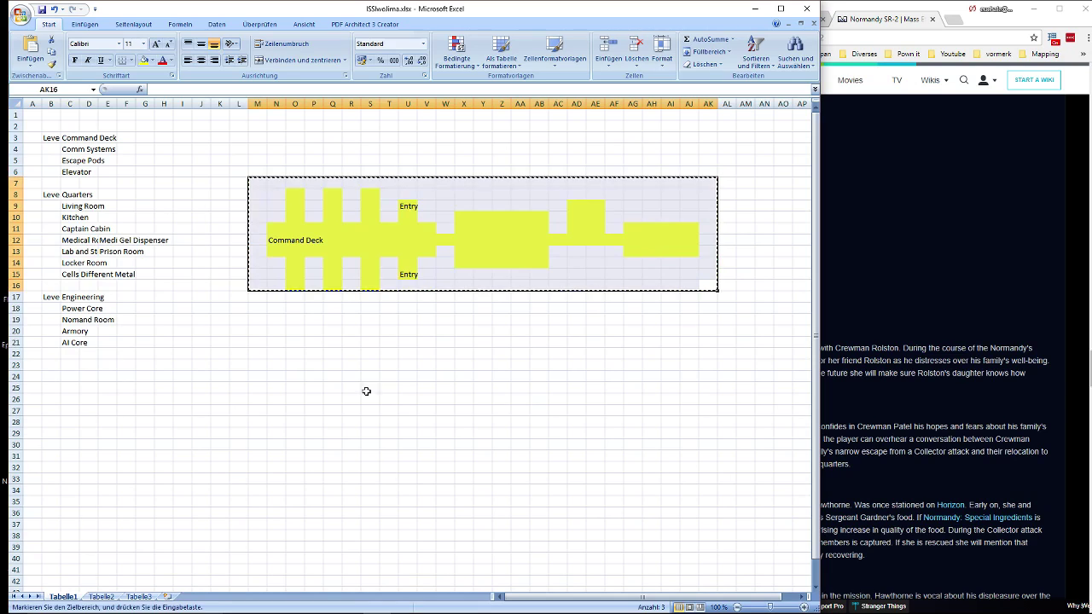
{"action": "left_click", "coordinate": [271, 296]}
{"action": "left_click", "coordinate": [321, 376]}
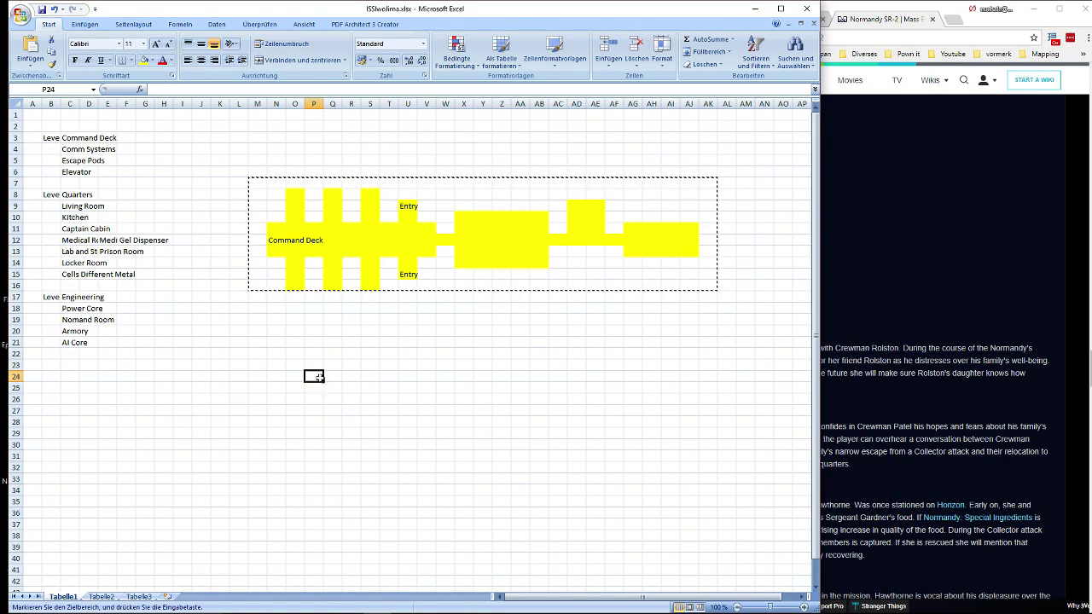
{"action": "key", "text": "Left"}
{"action": "key", "text": "Left"}
{"action": "key", "text": "Left"}
{"action": "key", "text": "Up"}
{"action": "key", "text": "Up"}
{"action": "key", "text": "ctrl+v"}
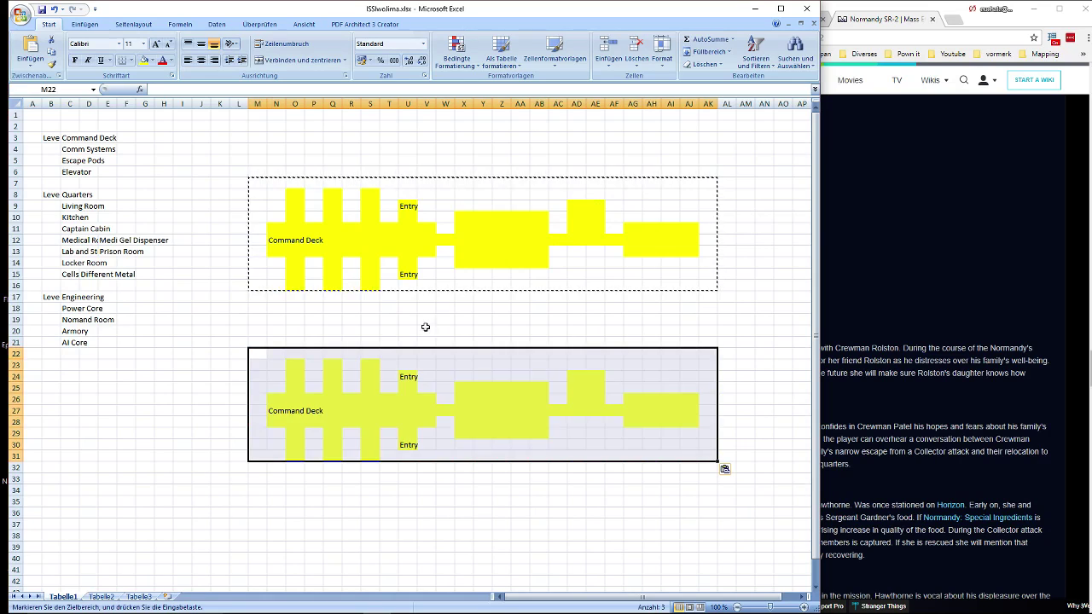
Fill the copied layout's whole area N22:AK31 with solid yellow.
{"action": "left_click_drag", "start_coordinate": [269, 355], "coordinate": [709, 449]}
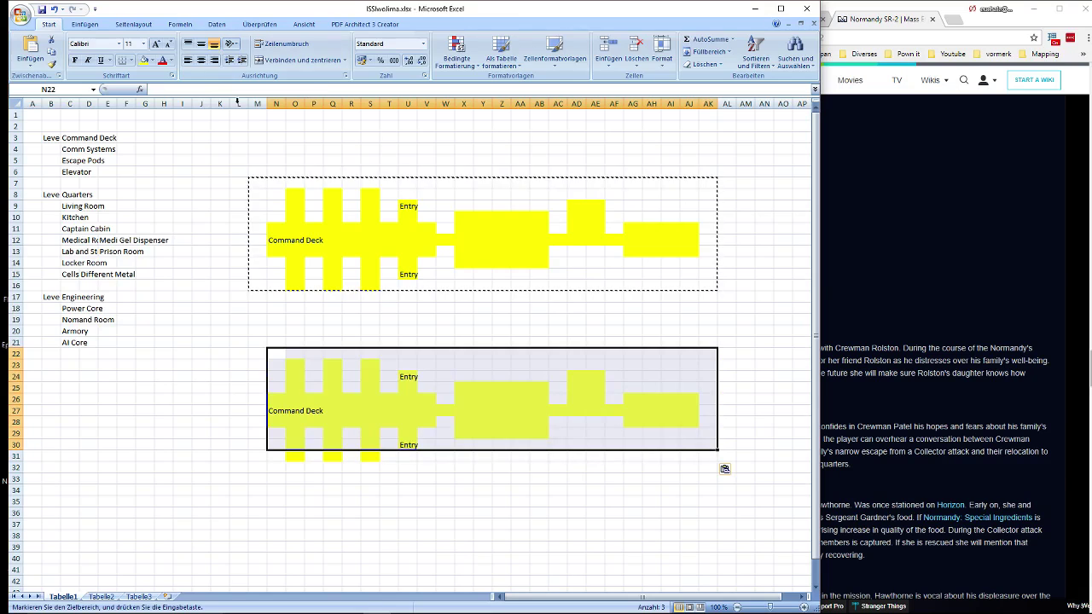
{"action": "left_click", "coordinate": [144, 59]}
{"action": "left_click", "coordinate": [559, 491]}
{"action": "left_click_drag", "start_coordinate": [274, 455], "coordinate": [704, 456]}
{"action": "left_click", "coordinate": [144, 59]}
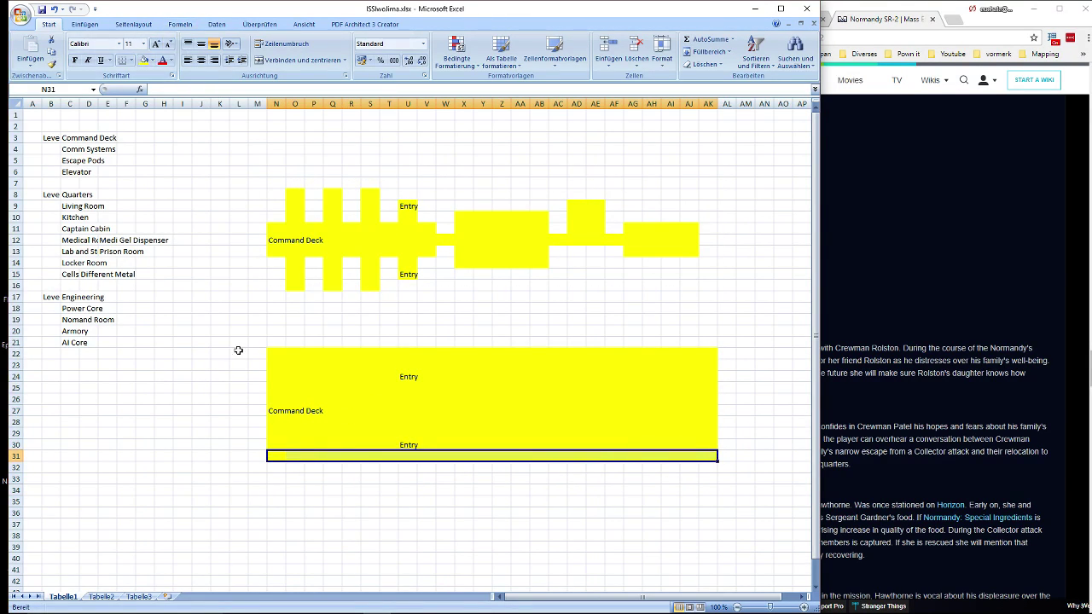
Delete the copied "Command Deck" and "Entry" labels from the lower yellow block.
{"action": "left_click_drag", "start_coordinate": [274, 353], "coordinate": [429, 447]}
{"action": "key", "text": "Delete"}
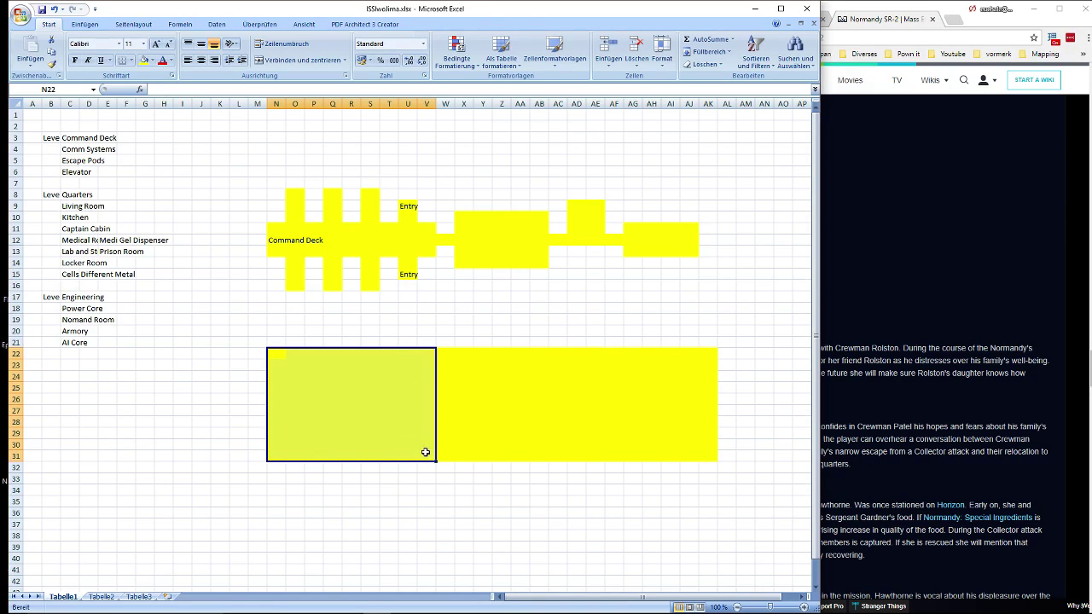
{"action": "left_click", "coordinate": [571, 365]}
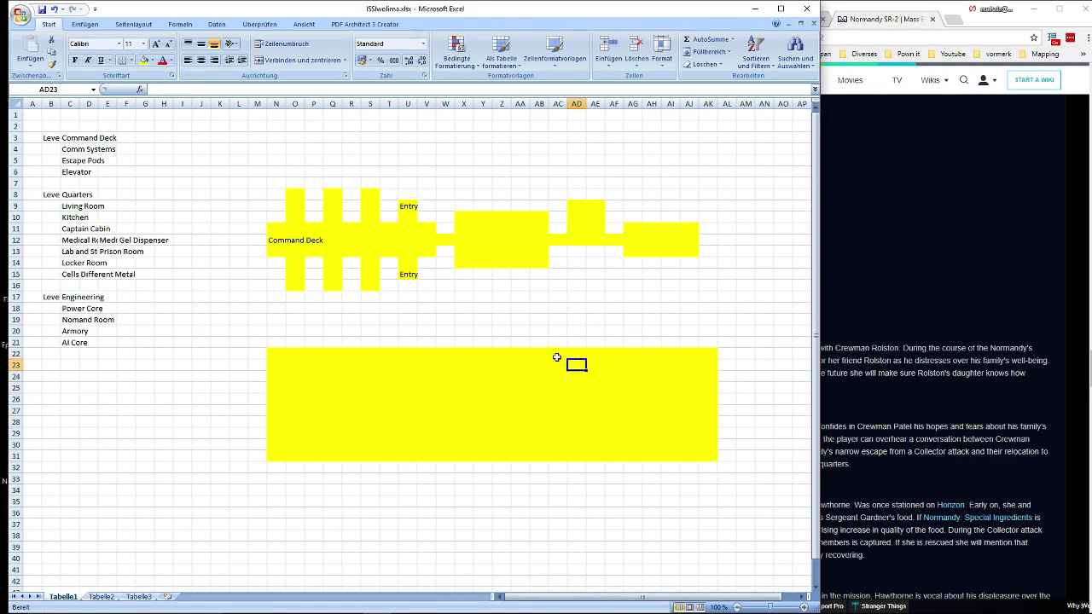
Remove the fill from AC22:AC24 and AF22:AF24 to form side walls in the lower block.
{"action": "left_click", "coordinate": [556, 354]}
{"action": "left_click", "coordinate": [151, 60]}
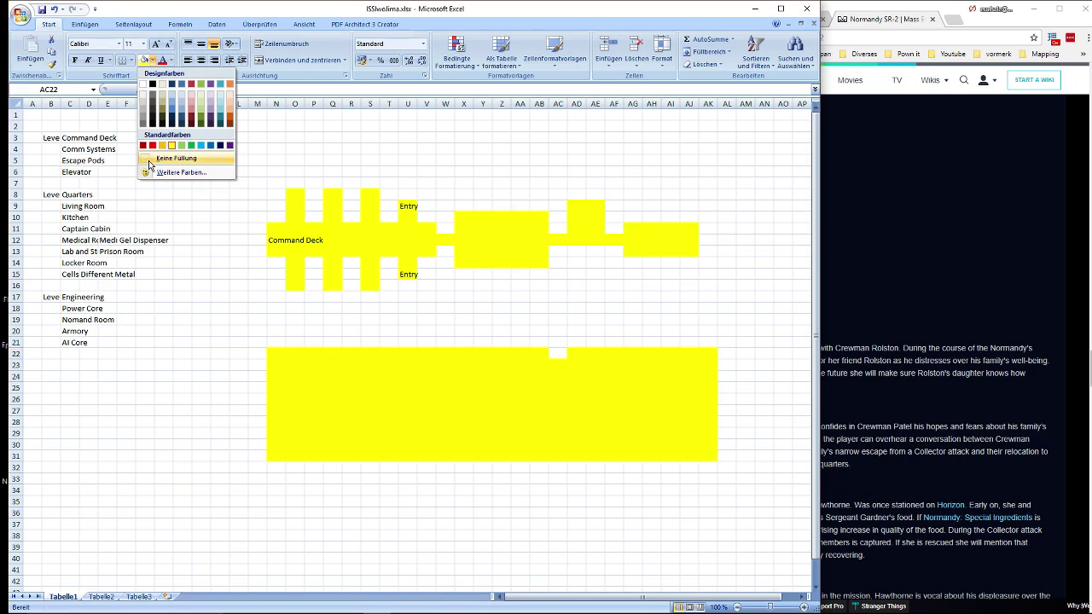
{"action": "left_click", "coordinate": [150, 164]}
{"action": "left_click", "coordinate": [568, 366]}
{"action": "key", "text": "F4"}
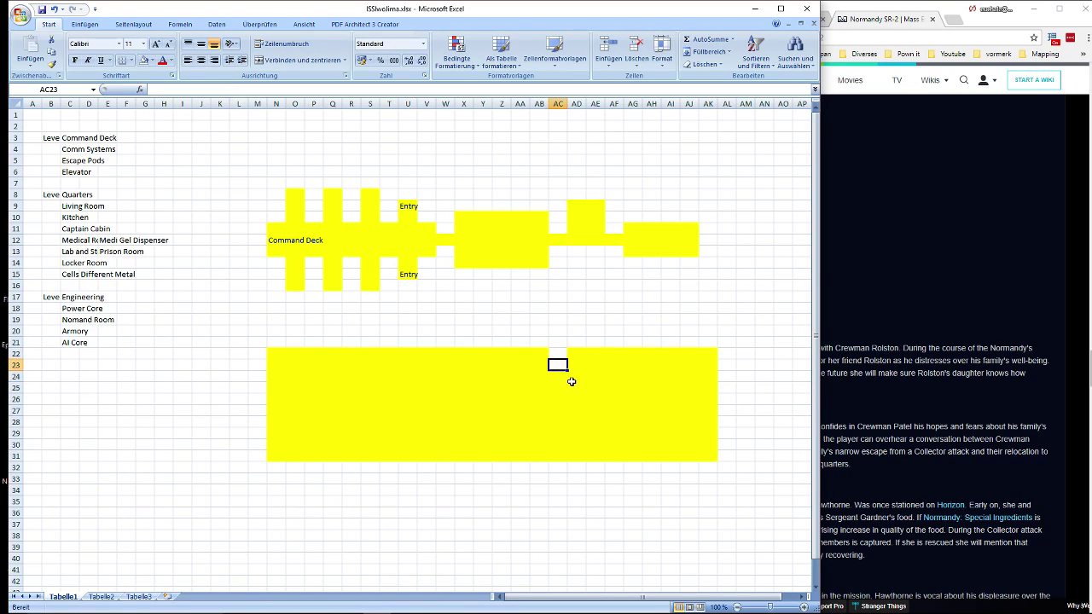
{"action": "left_click", "coordinate": [563, 378]}
{"action": "left_click", "coordinate": [612, 355]}
{"action": "key", "text": "F4"}
{"action": "left_click", "coordinate": [612, 366]}
{"action": "key", "text": "F4"}
{"action": "left_click", "coordinate": [614, 377]}
{"action": "key", "text": "F4"}
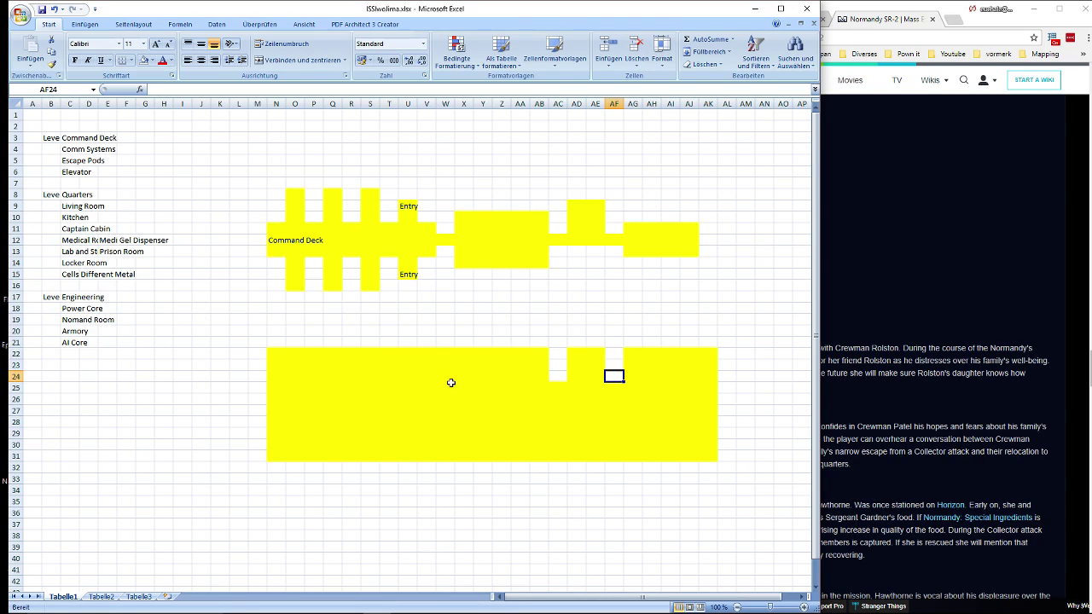
Remove the fill from AC26:AF26 to form a horizontal wall in the lower block.
{"action": "left_click", "coordinate": [564, 401]}
{"action": "key", "text": "F4"}
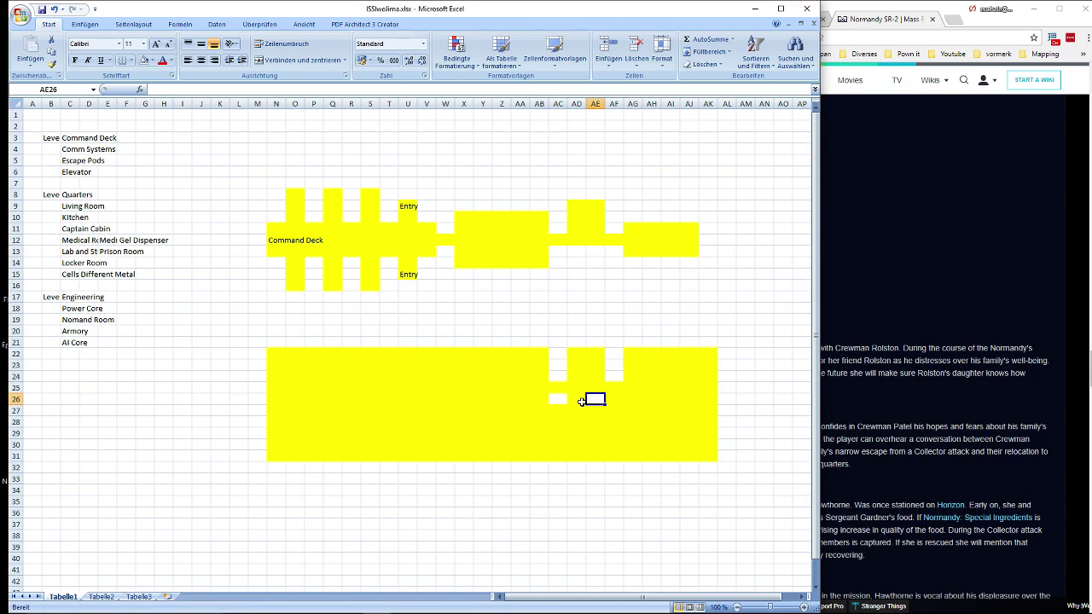
{"action": "left_click", "coordinate": [581, 401]}
{"action": "key", "text": "F4"}
{"action": "left_click", "coordinate": [612, 399]}
{"action": "key", "text": "F4"}
Remove the fill from S22:S24 and S26:S27 in the lower block, leaving S25 yellow as a doorway.
{"action": "left_click", "coordinate": [73, 195]}
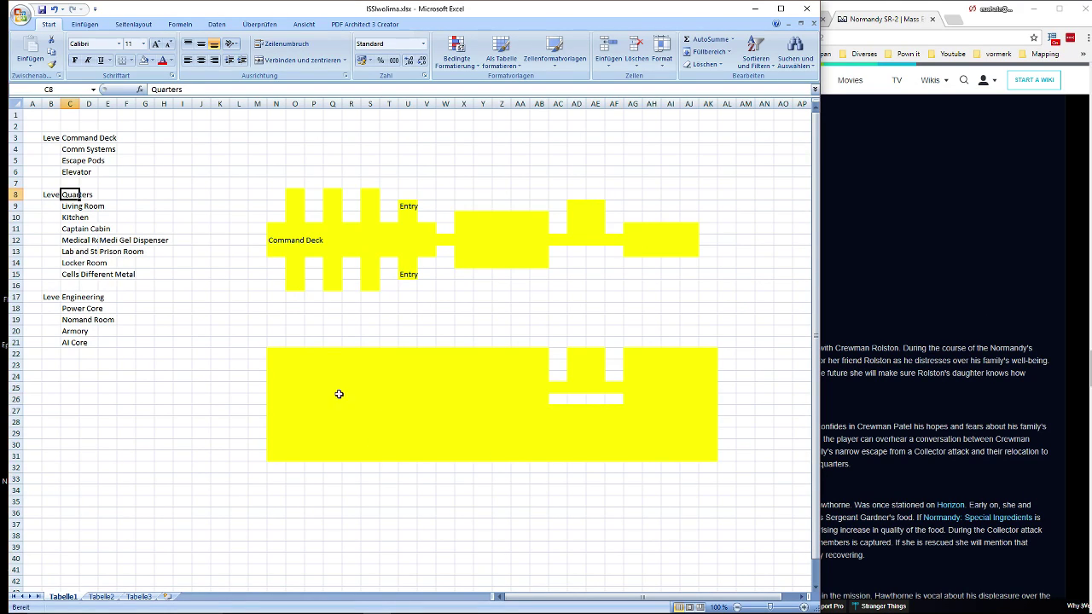
{"action": "left_click", "coordinate": [368, 353]}
{"action": "left_click", "coordinate": [370, 366]}
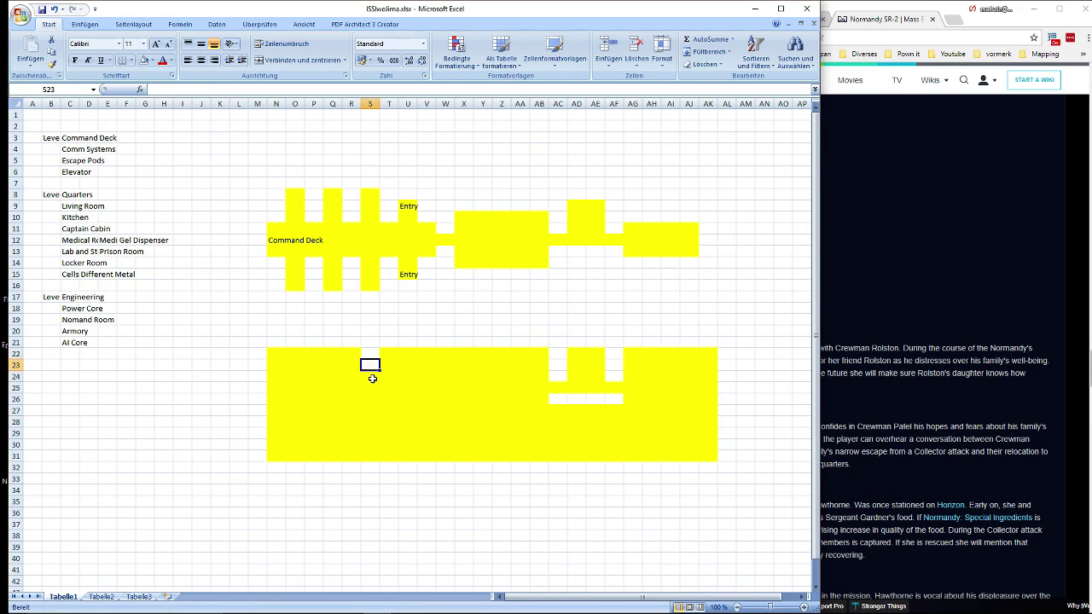
{"action": "left_click", "coordinate": [370, 377]}
{"action": "left_click", "coordinate": [370, 399]}
{"action": "left_click", "coordinate": [368, 411]}
Remove the fill from N27:R27 to form a horizontal wall in the lower block.
{"action": "left_click", "coordinate": [351, 412]}
{"action": "left_click", "coordinate": [329, 412]}
{"action": "left_click", "coordinate": [312, 412]}
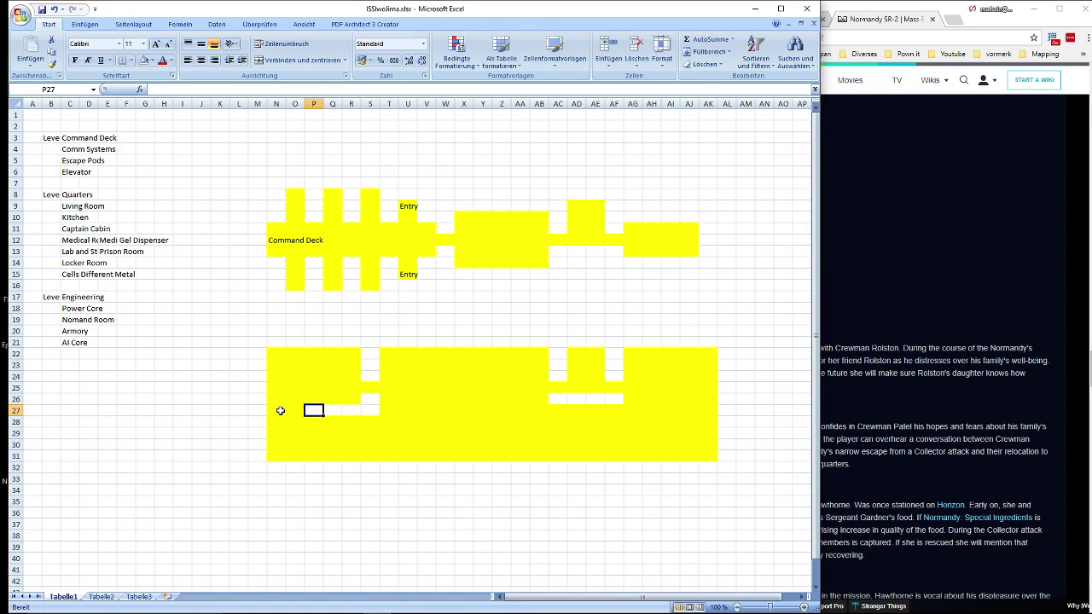
{"action": "left_click", "coordinate": [291, 411]}
{"action": "left_click", "coordinate": [276, 411]}
Remove the fill from S28:S29 and S31 to continue the vertical wall, leaving S30 yellow as a doorway.
{"action": "left_click", "coordinate": [369, 421]}
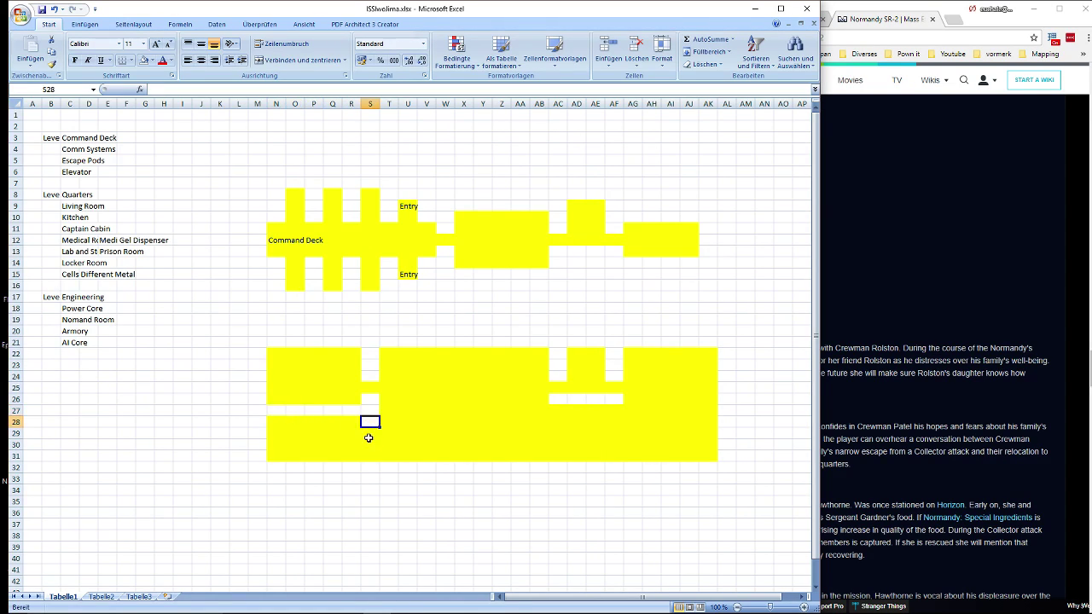
{"action": "left_click", "coordinate": [369, 434]}
{"action": "left_click", "coordinate": [368, 458]}
Fill P27 with yellow to open a doorway between the two rooms in N22:R31.
{"action": "left_click", "coordinate": [294, 411]}
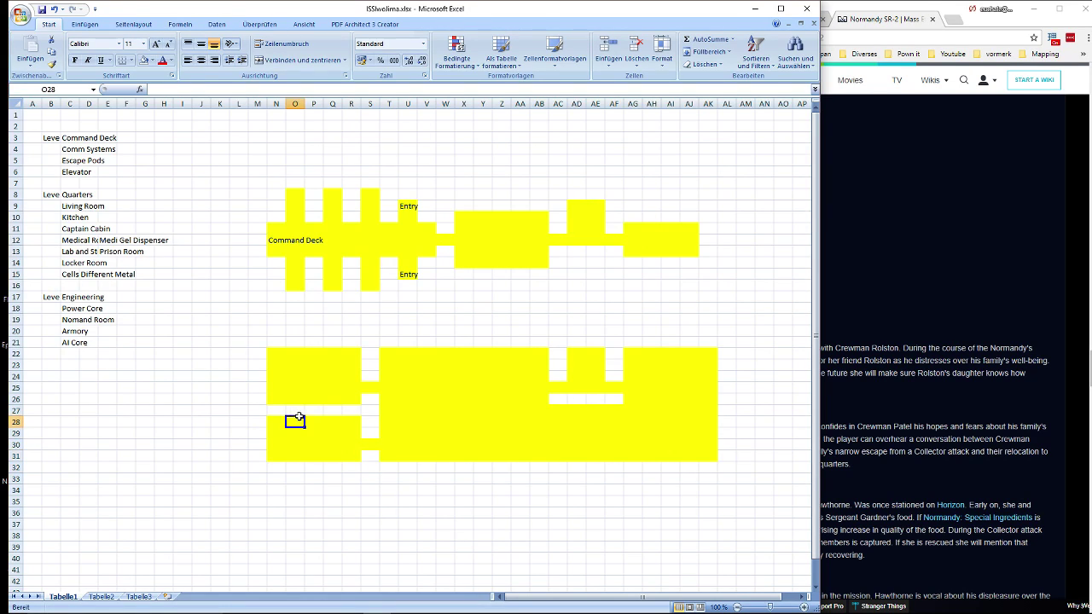
{"action": "left_click", "coordinate": [308, 411]}
{"action": "left_click", "coordinate": [151, 60]}
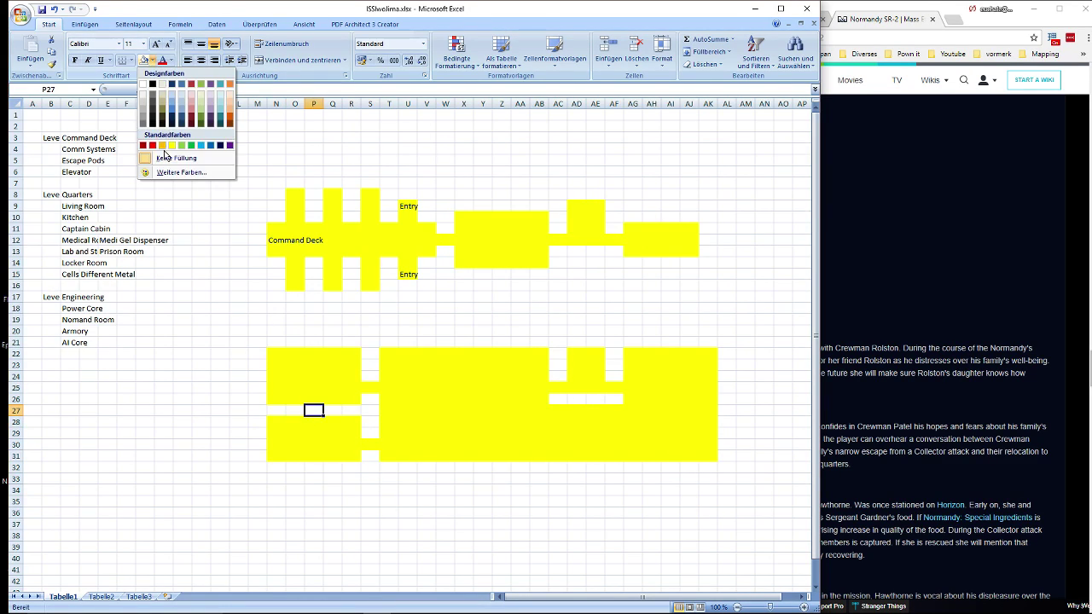
{"action": "left_click", "coordinate": [175, 157]}
{"action": "left_click", "coordinate": [390, 455]}
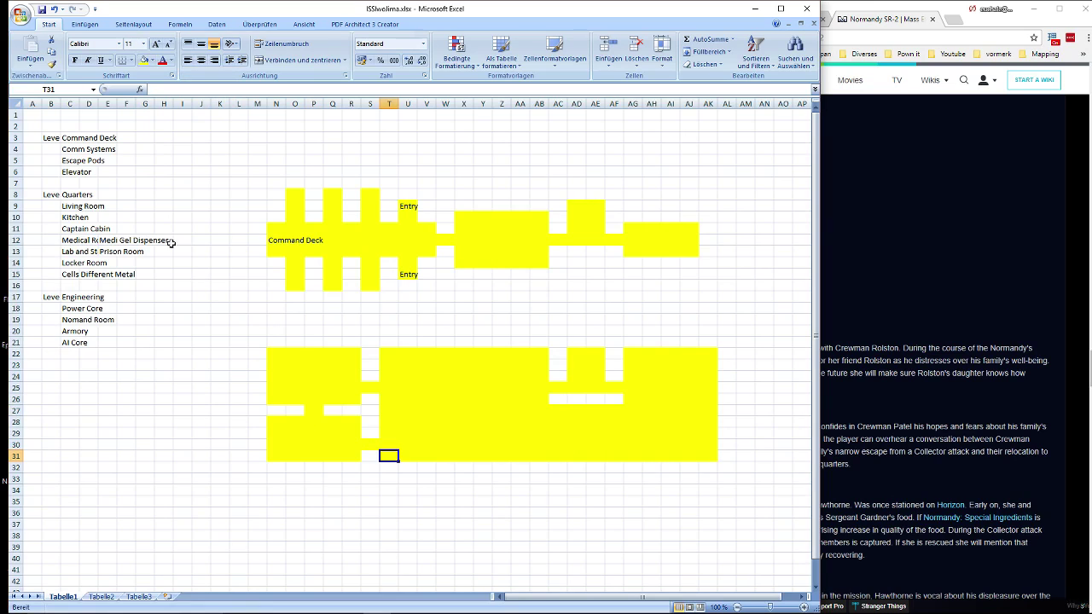
{"action": "left_click_drag", "start_coordinate": [268, 351], "coordinate": [361, 446]}
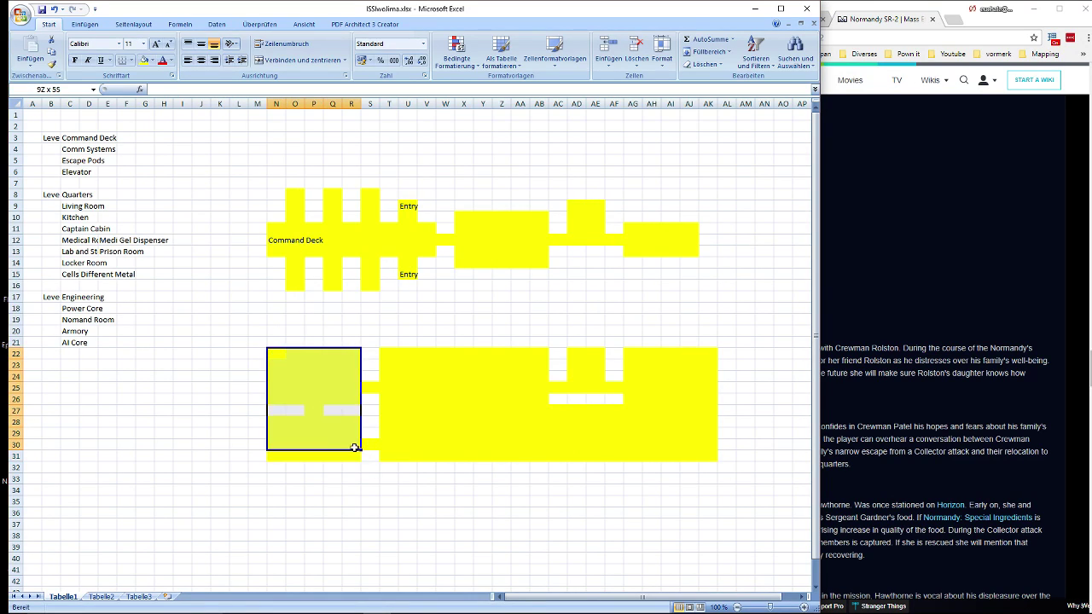
{"action": "left_click", "coordinate": [351, 444]}
Remove the fill from AG26:AK26 to extend the horizontal wall to the lower block's edge.
{"action": "left_click", "coordinate": [631, 397]}
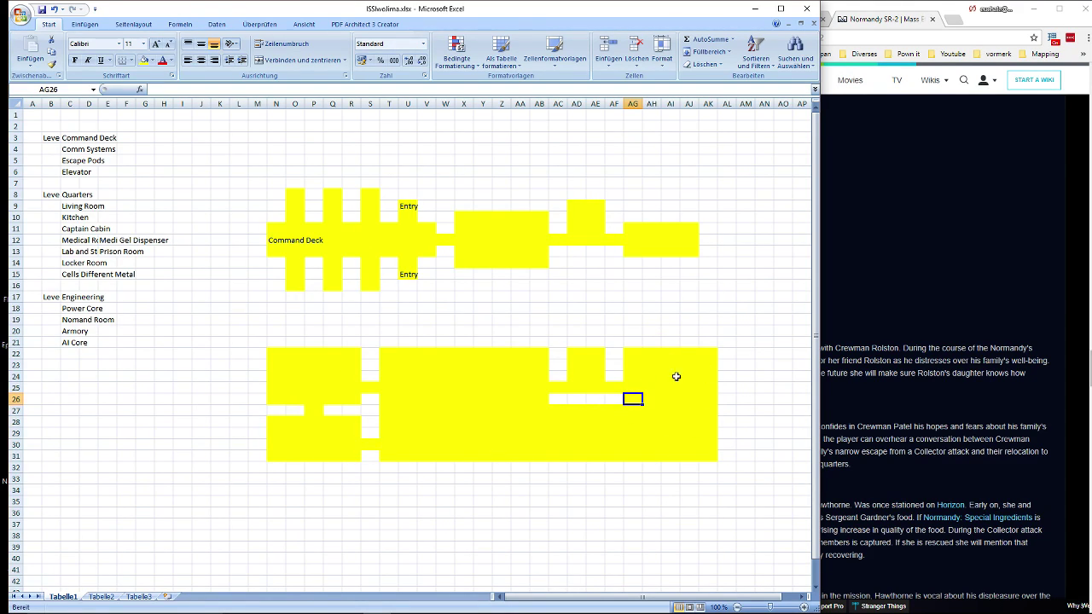
{"action": "left_click", "coordinate": [153, 60]}
{"action": "left_click", "coordinate": [551, 275]}
{"action": "left_click", "coordinate": [653, 397]}
{"action": "left_click", "coordinate": [669, 400]}
{"action": "key", "text": "F4"}
{"action": "left_click", "coordinate": [700, 401]}
{"action": "key", "text": "F4"}
{"action": "left_click", "coordinate": [689, 401]}
{"action": "key", "text": "F4"}
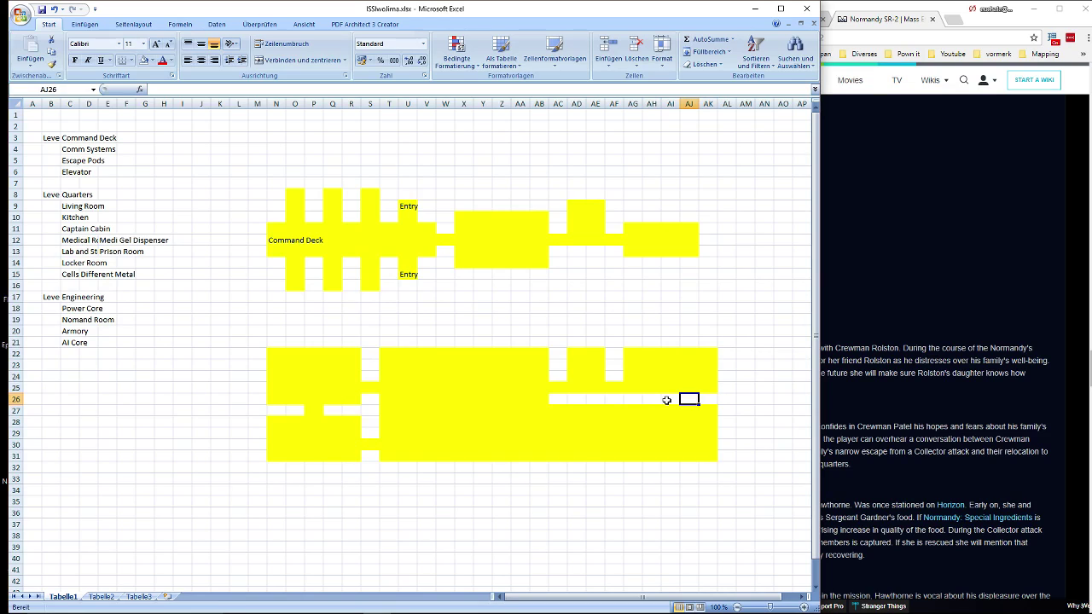
Enter the label "Medical Room" in AH23 of the lower block.
{"action": "left_click", "coordinate": [648, 367]}
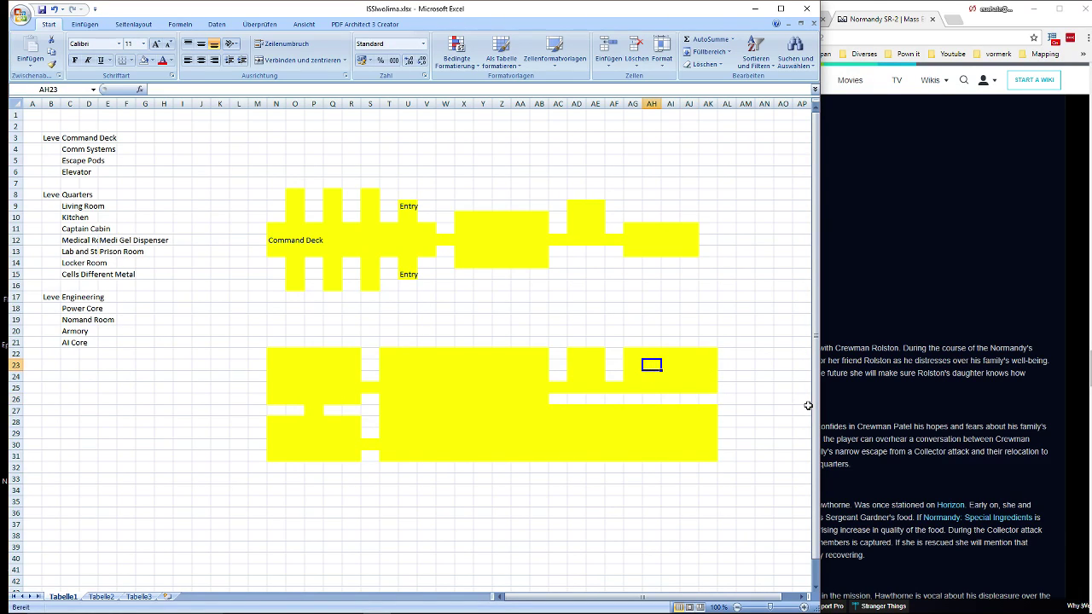
{"action": "type", "text": "Medical"}
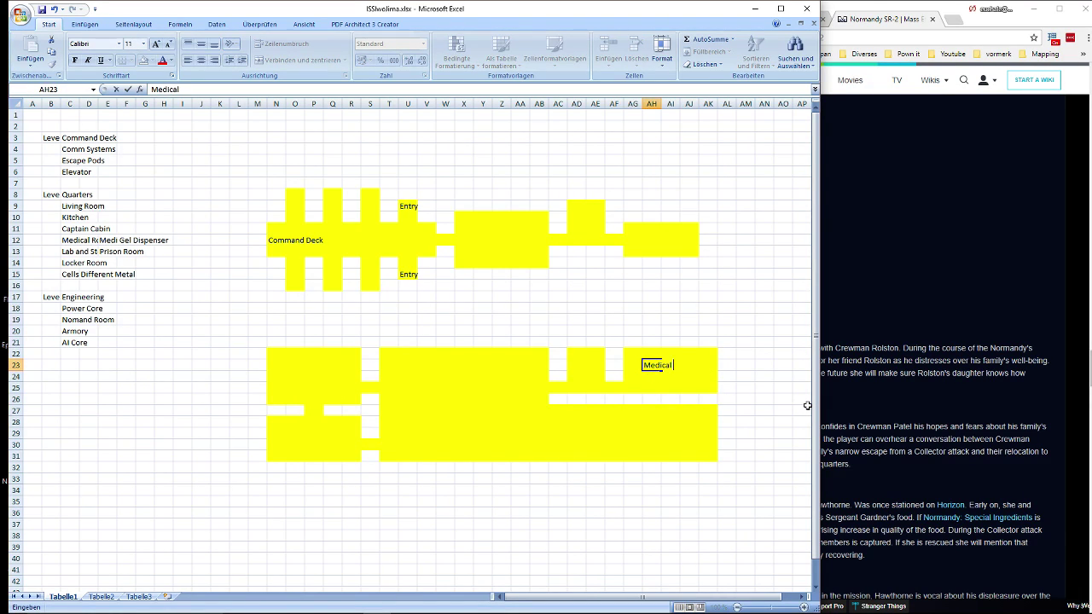
{"action": "type", "text": " Room"}
{"action": "key", "text": "Return"}
Enter the label "Comm System" in AH12 of the Command Deck layout.
{"action": "key", "text": "Up"}
{"action": "key", "text": "Up"}
{"action": "key", "text": "Up"}
{"action": "key", "text": "Up"}
{"action": "key", "text": "Up"}
{"action": "key", "text": "Up"}
{"action": "key", "text": "Up"}
{"action": "key", "text": "Up"}
{"action": "key", "text": "Up"}
{"action": "key", "text": "Up"}
{"action": "key", "text": "Up"}
{"action": "key", "text": "Up"}
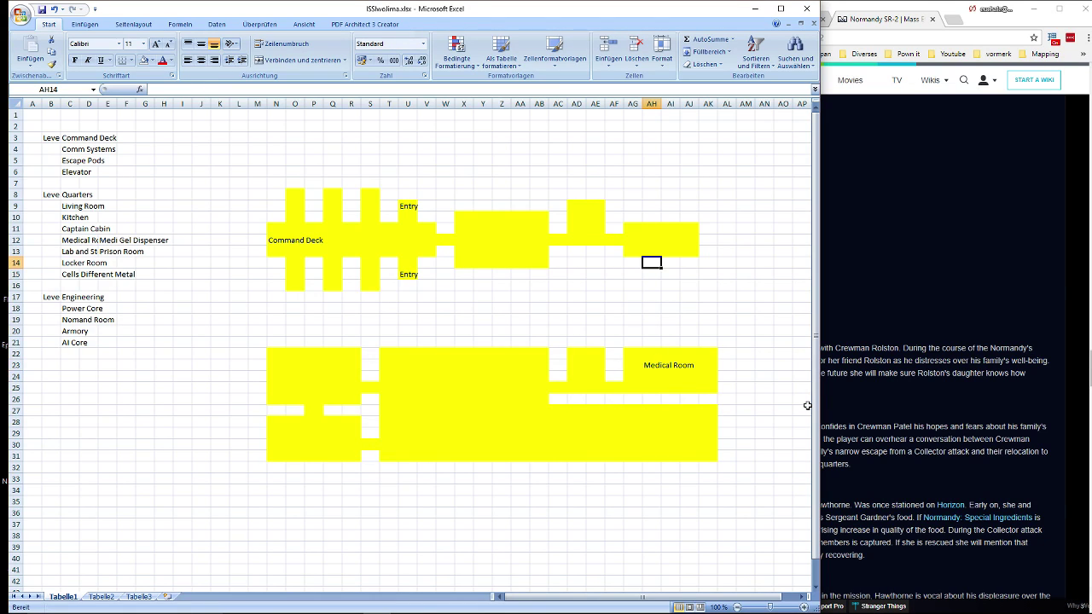
{"action": "type", "text": "Comm Syst"}
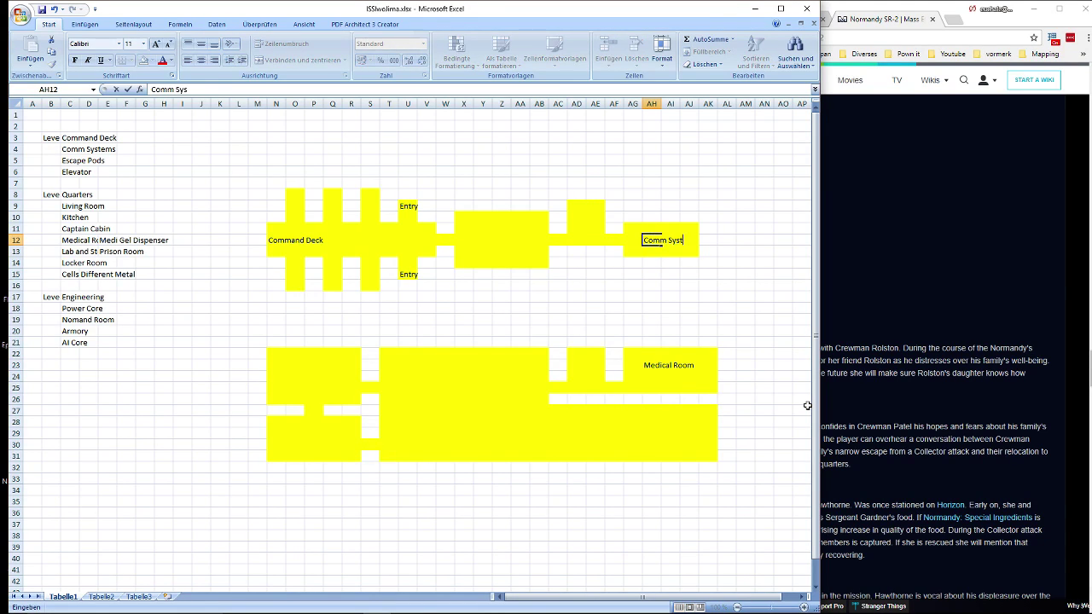
{"action": "type", "text": "em"}
{"action": "key", "text": "Return"}
Enter the label "Elevator" in AD10 of the Command Deck layout.
{"action": "key", "text": "Left"}
{"action": "key", "text": "Left"}
{"action": "key", "text": "Left"}
{"action": "key", "text": "Left"}
{"action": "key", "text": "Left"}
{"action": "key", "text": "Left"}
{"action": "key", "text": "Left"}
{"action": "key", "text": "Left"}
{"action": "key", "text": "Up"}
{"action": "key", "text": "Left"}
{"action": "key", "text": "Up"}
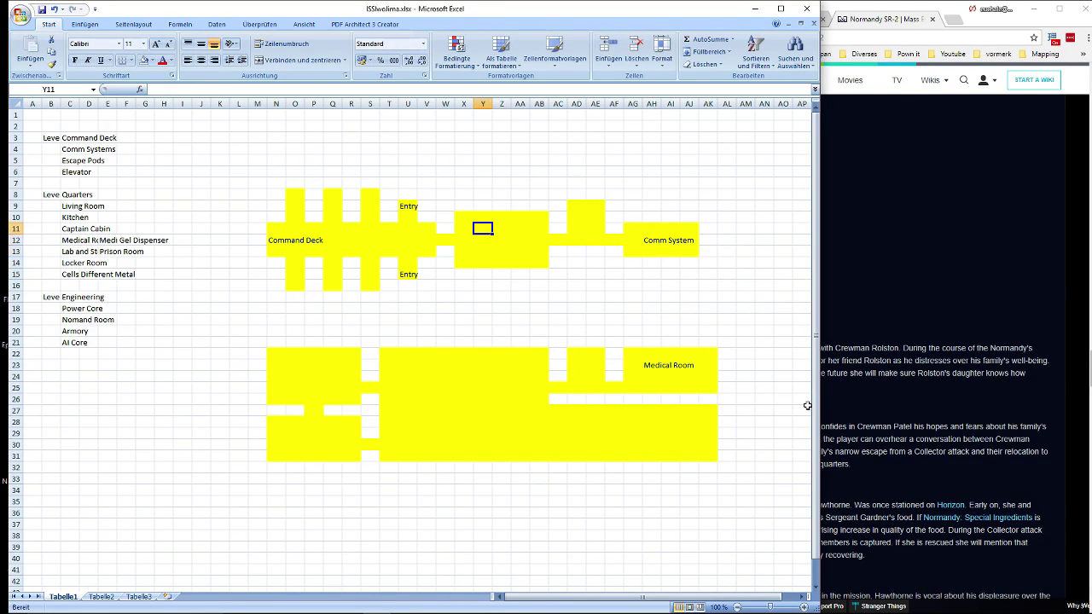
{"action": "key", "text": "Down"}
{"action": "key", "text": "Up"}
{"action": "key", "text": "Right"}
{"action": "key", "text": "Right"}
{"action": "key", "text": "Right"}
{"action": "key", "text": "Right"}
{"action": "key", "text": "Right"}
{"action": "key", "text": "Up"}
{"action": "key", "text": "Up"}
{"action": "key", "text": "Down"}
{"action": "key", "text": "Right"}
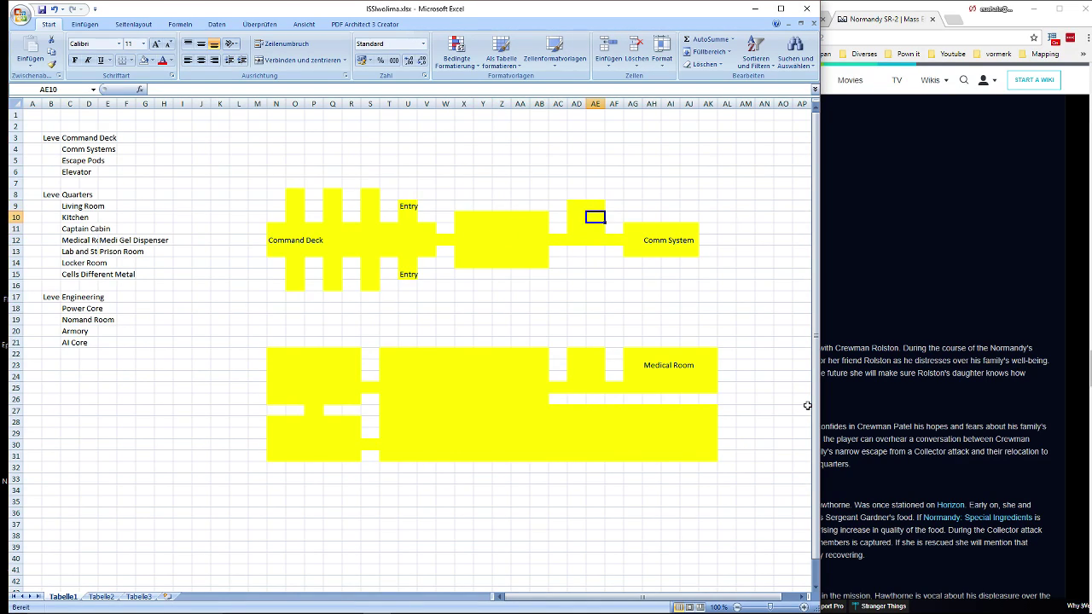
{"action": "key", "text": "Left"}
{"action": "type", "text": "Elevator"}
{"action": "key", "text": "Return"}
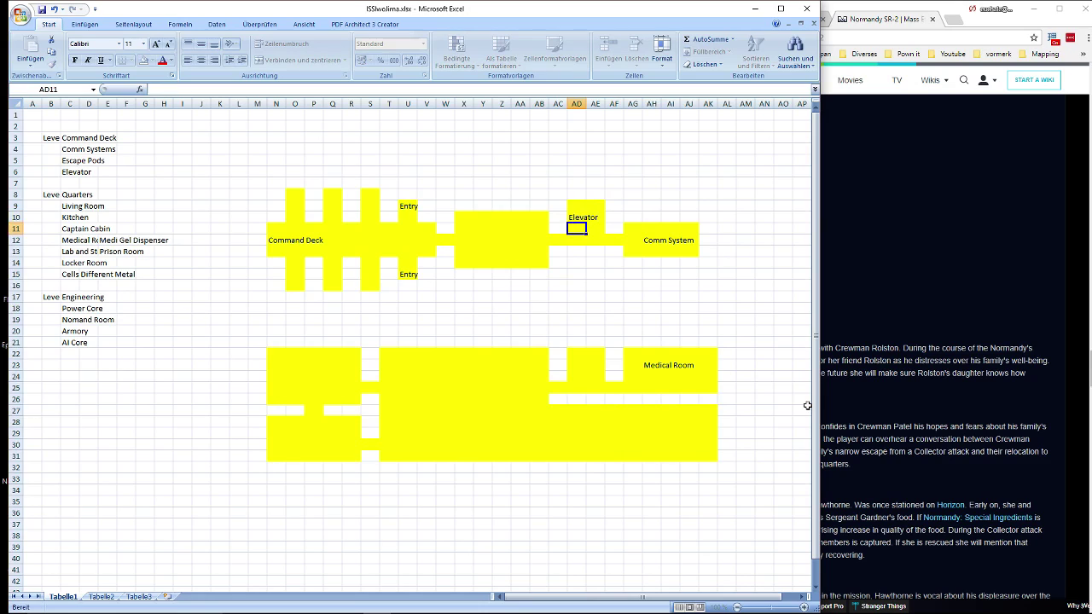
Enter the label "Elevator" in AD23 of the lower block.
{"action": "key", "text": "Down"}
{"action": "key", "text": "Down"}
{"action": "key", "text": "Down"}
{"action": "key", "text": "Down"}
{"action": "key", "text": "Down"}
{"action": "key", "text": "Down"}
{"action": "key", "text": "Down"}
{"action": "key", "text": "Down"}
{"action": "key", "text": "Down"}
{"action": "key", "text": "Down"}
{"action": "key", "text": "Down"}
{"action": "key", "text": "Down"}
{"action": "type", "text": "Ele"}
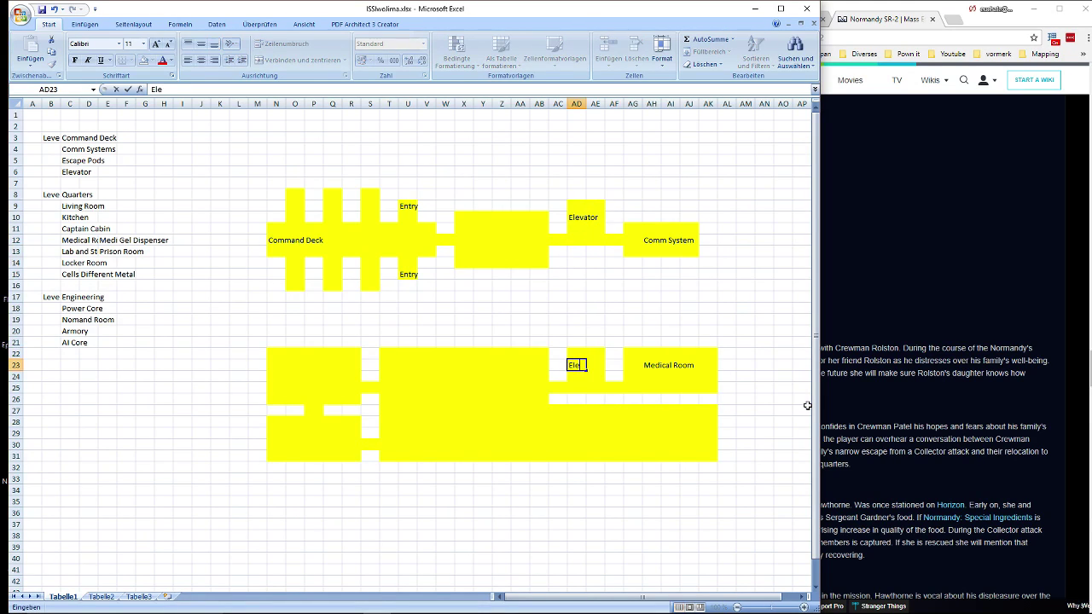
{"action": "type", "text": "vator"}
{"action": "key", "text": "Return"}
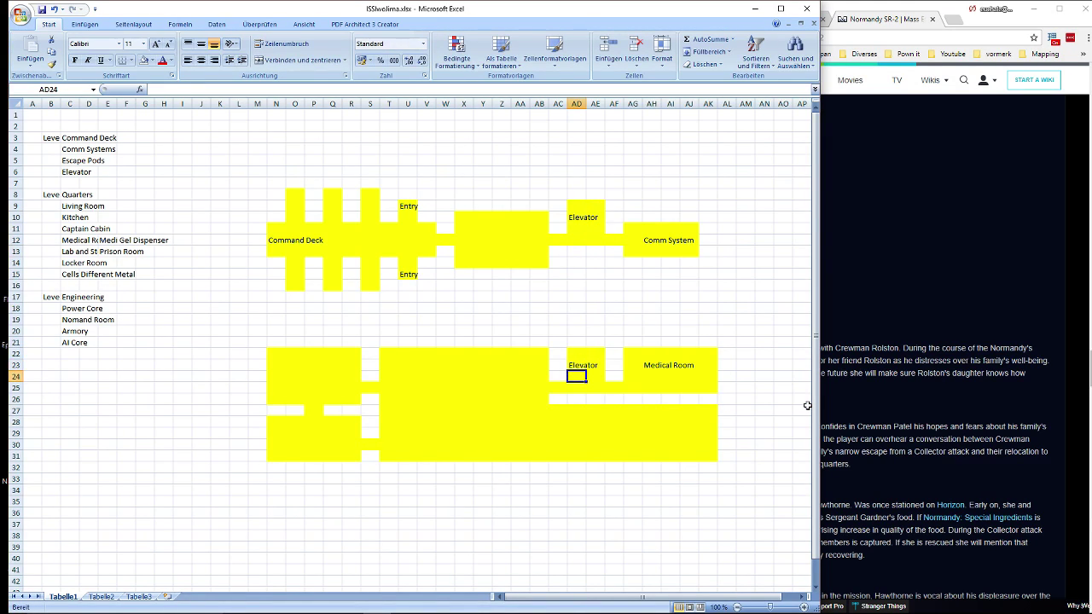
Label the Command Deck's lower escape pods "esc" in O16, Q16 and S16.
{"action": "left_click", "coordinate": [108, 171]}
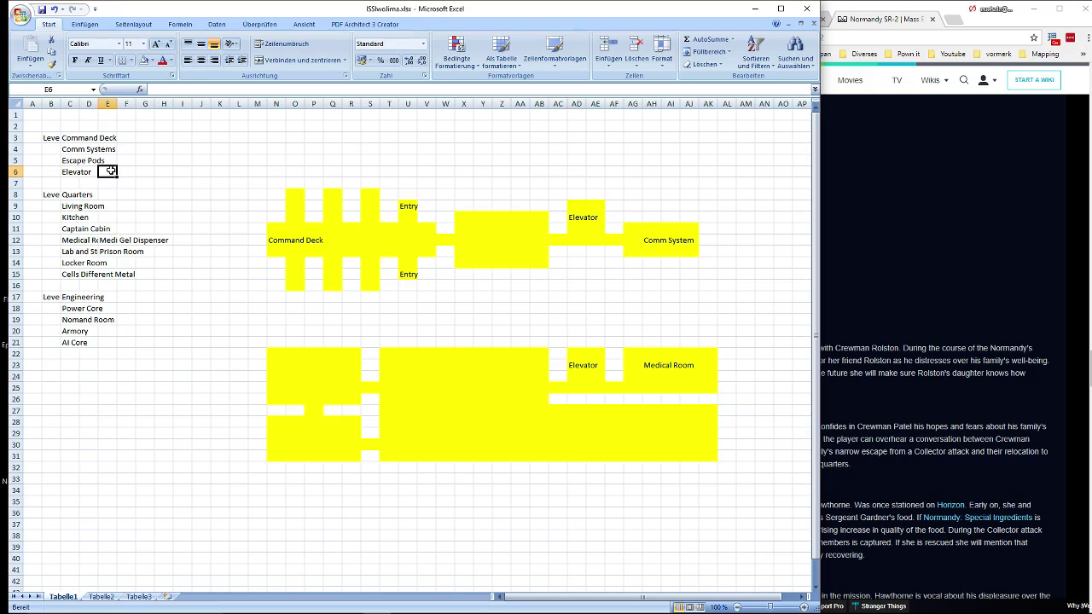
{"action": "left_click", "coordinate": [299, 287]}
{"action": "type", "text": "esc"}
{"action": "left_click", "coordinate": [340, 291]}
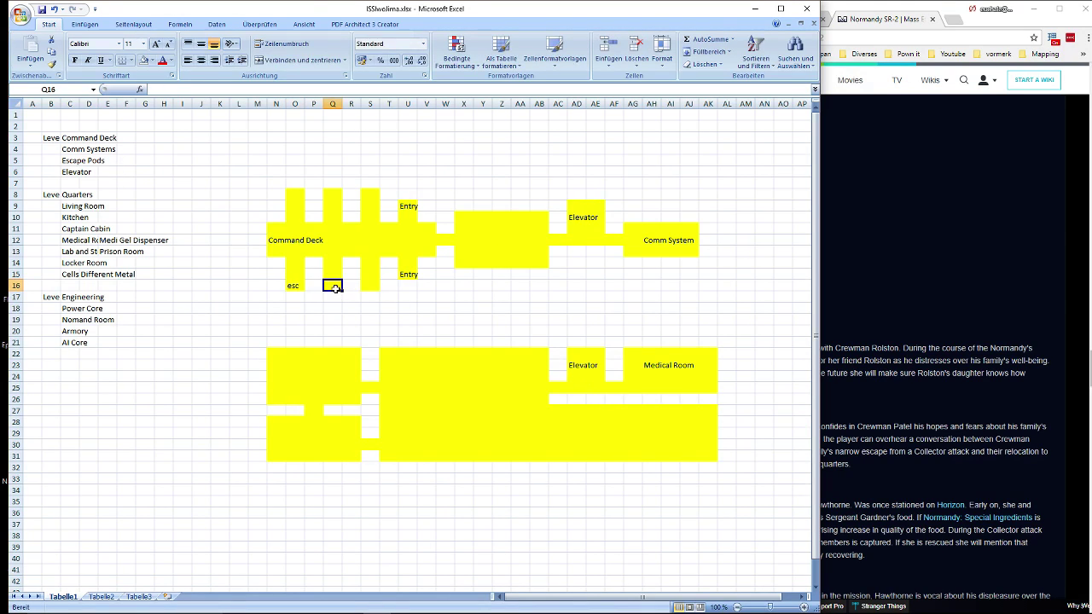
{"action": "type", "text": "esc"}
{"action": "left_click", "coordinate": [369, 287]}
{"action": "type", "text": "esc"}
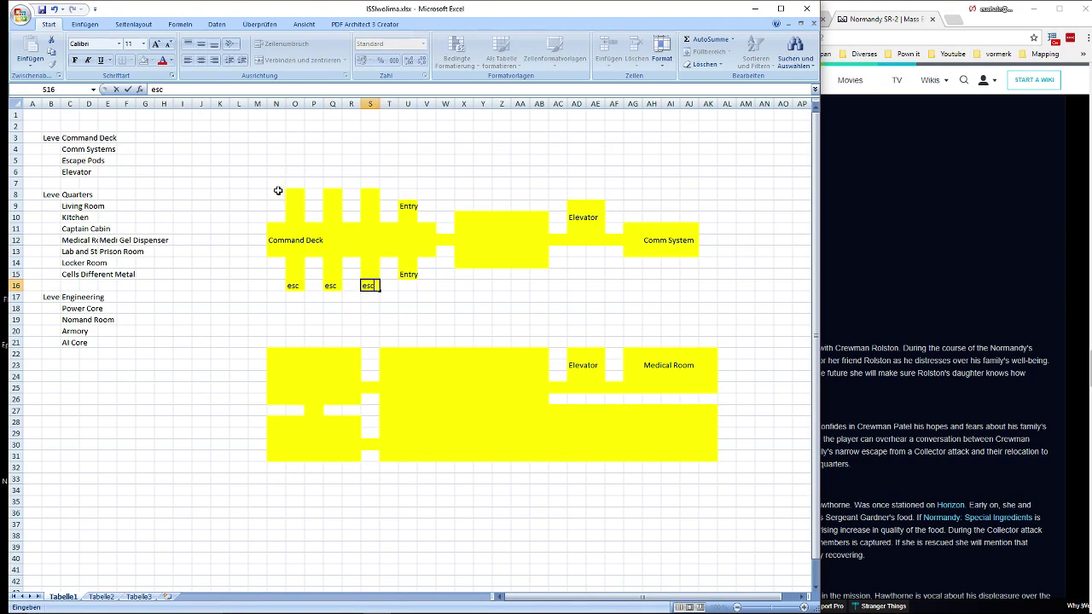
Label the Command Deck's upper escape pods "esc" in O8, Q8 and S8.
{"action": "left_click", "coordinate": [292, 194]}
{"action": "type", "text": "esc"}
{"action": "left_click", "coordinate": [335, 197]}
{"action": "type", "text": "esc"}
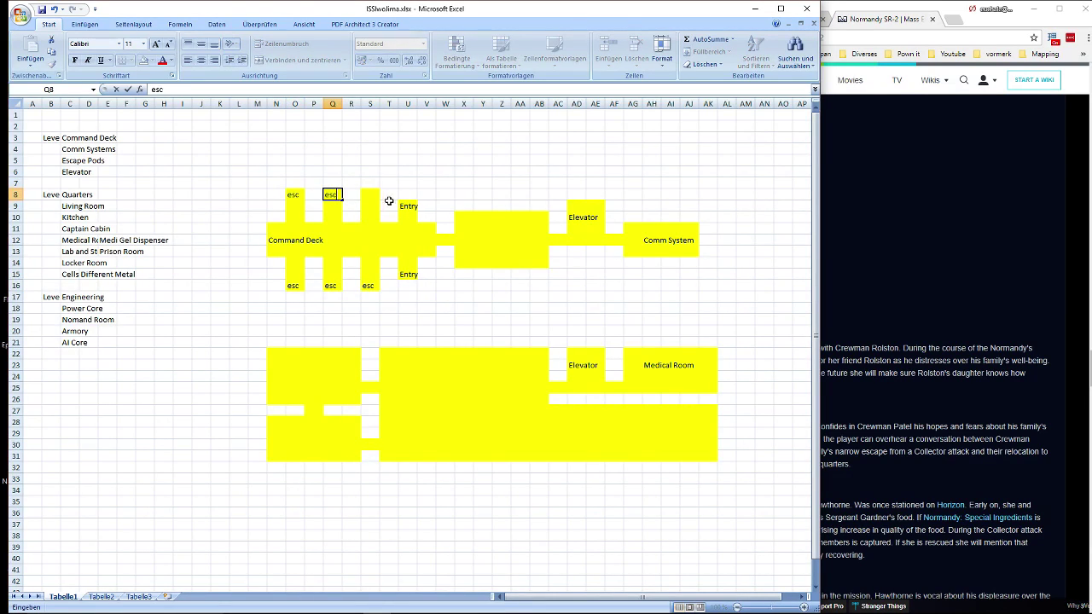
{"action": "left_click", "coordinate": [369, 195]}
{"action": "type", "text": "esc"}
{"action": "left_click", "coordinate": [164, 194]}
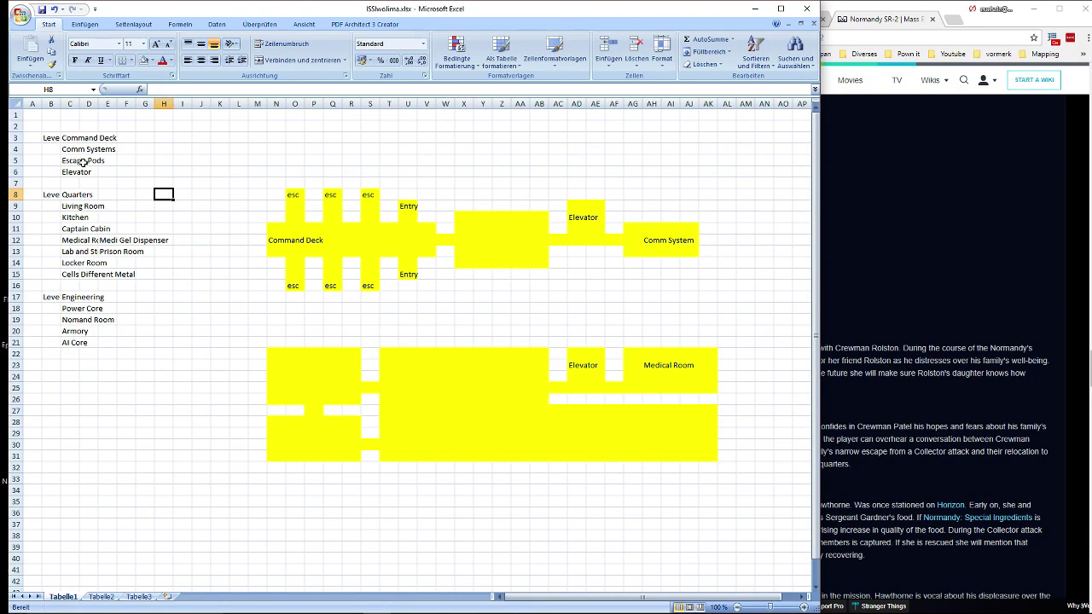
Remove the fill from AG27:AG28 and AG30:AG31 to form a wall with a doorway at AG29.
{"action": "left_click", "coordinate": [96, 195]}
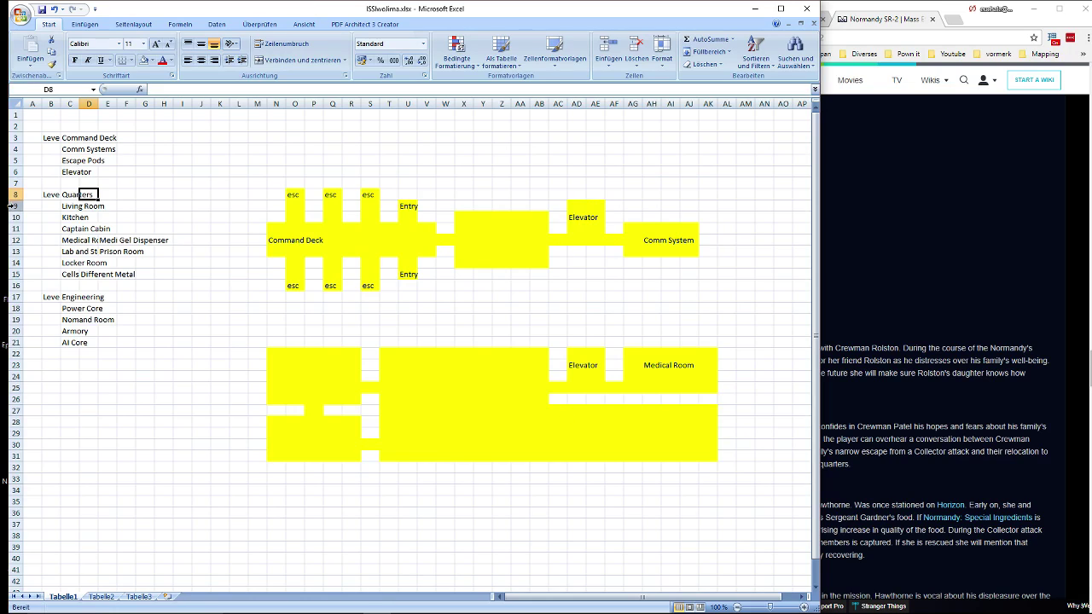
{"action": "left_click", "coordinate": [553, 412]}
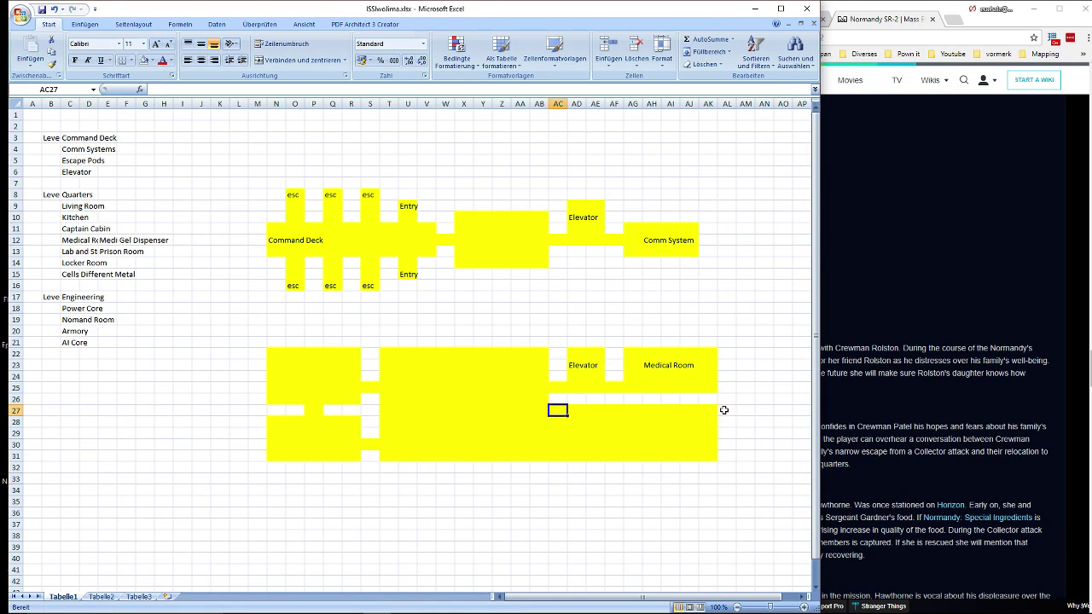
{"action": "left_click_drag", "start_coordinate": [628, 412], "coordinate": [631, 449]}
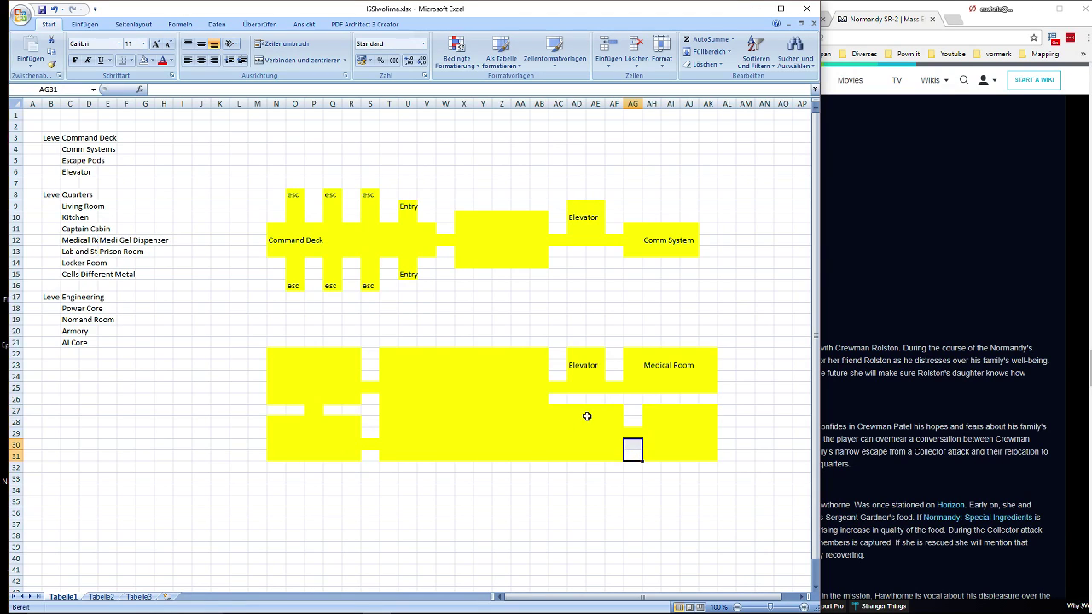
{"action": "key", "text": "F4"}
Remove the fill from AC27:AC28 and AC30:AC31 to form a wall with a doorway at AC29.
{"action": "left_click_drag", "start_coordinate": [555, 410], "coordinate": [562, 457]}
{"action": "left_click", "coordinate": [558, 447]}
{"action": "key", "text": "F4"}
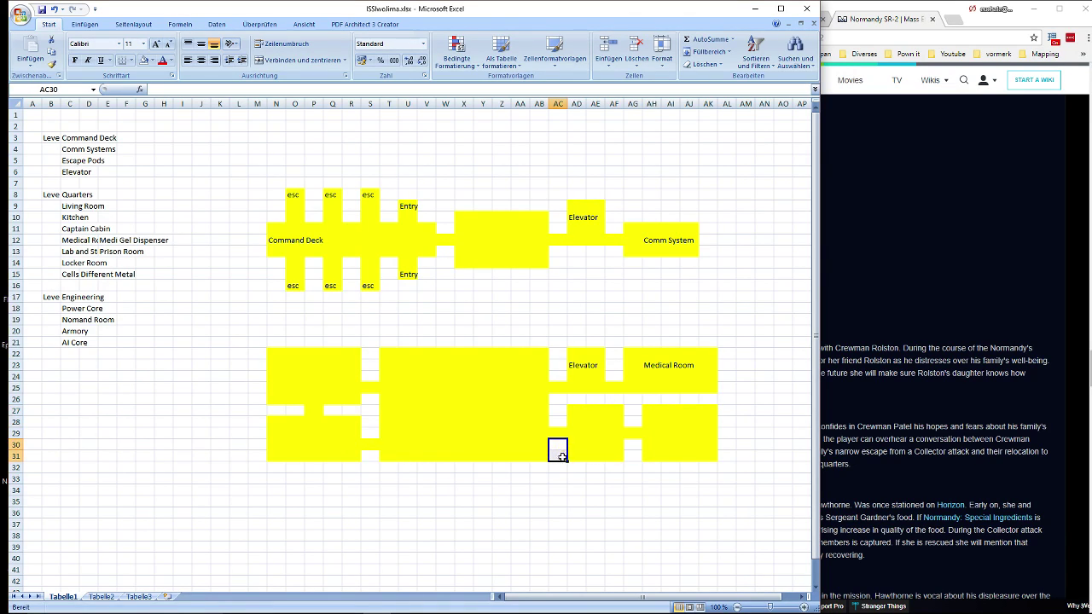
Remove the fill from AH27:AH31 and copy the yellow cell AC29 into AH29 as the wall's doorway.
{"action": "left_click_drag", "start_coordinate": [650, 412], "coordinate": [654, 458]}
{"action": "key", "text": "F4"}
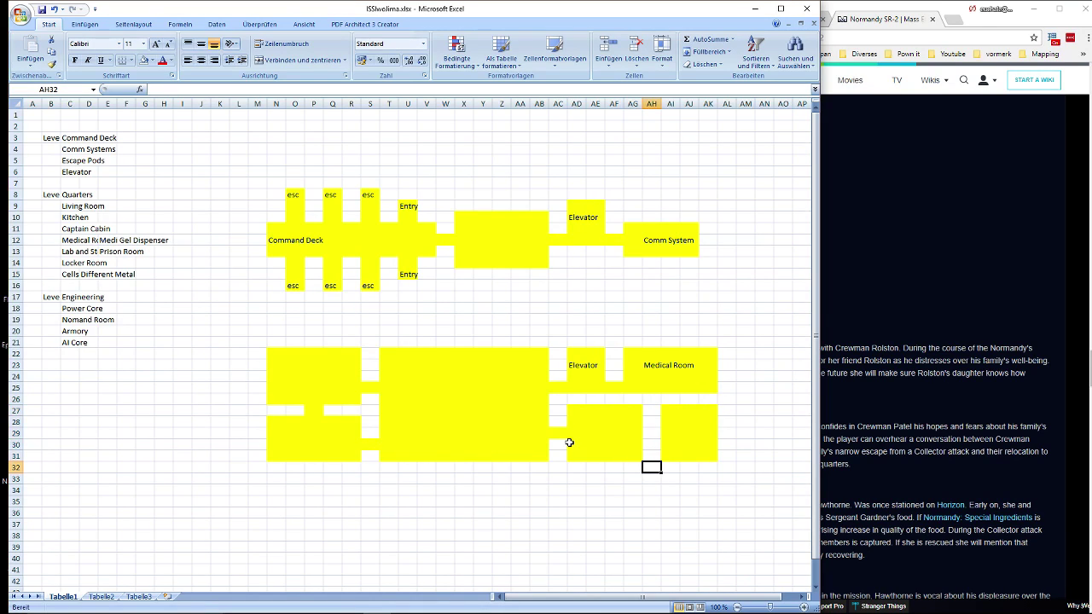
{"action": "left_click", "coordinate": [563, 435]}
{"action": "key", "text": "ctrl+c"}
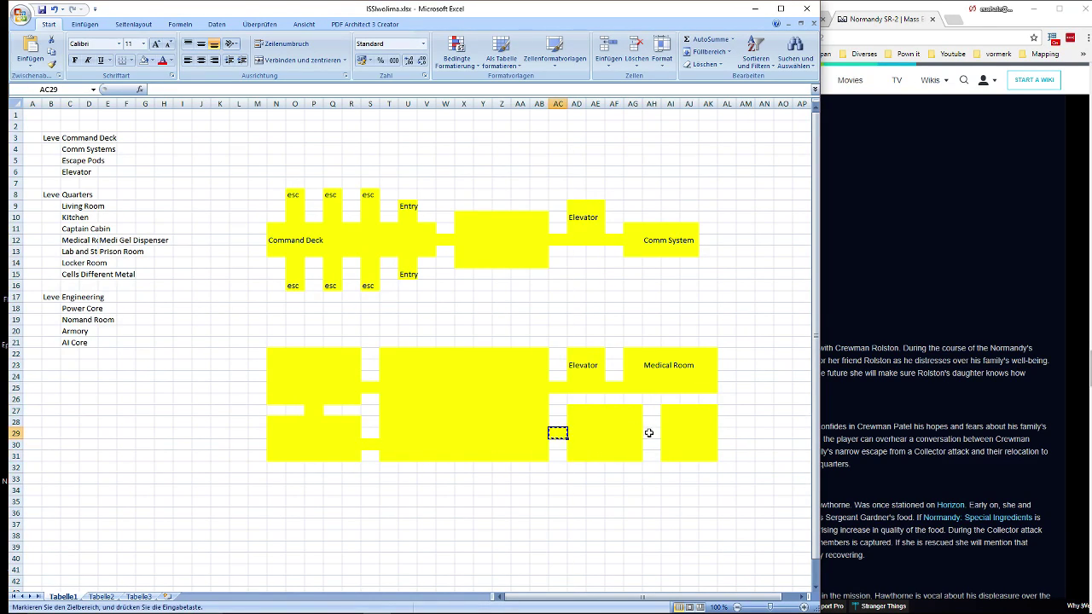
{"action": "left_click", "coordinate": [649, 432]}
{"action": "key", "text": "ctrl+v"}
{"action": "left_click", "coordinate": [652, 478]}
Enter the label "Kitchen" in AI28 of the lower block.
{"action": "left_click", "coordinate": [706, 411]}
{"action": "left_click", "coordinate": [689, 432]}
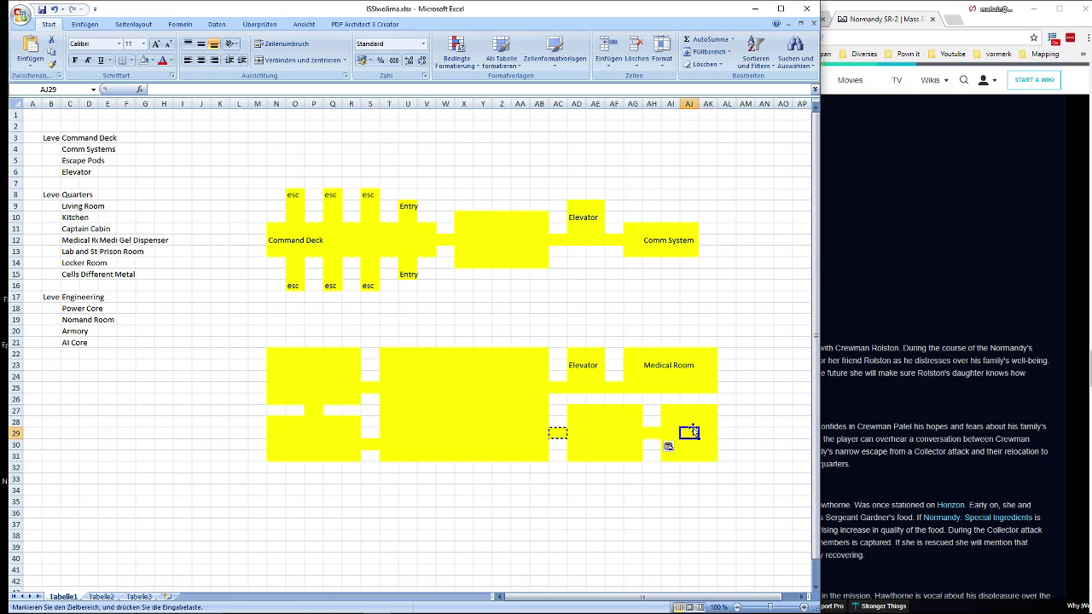
{"action": "key", "text": "Left"}
{"action": "key", "text": "Up"}
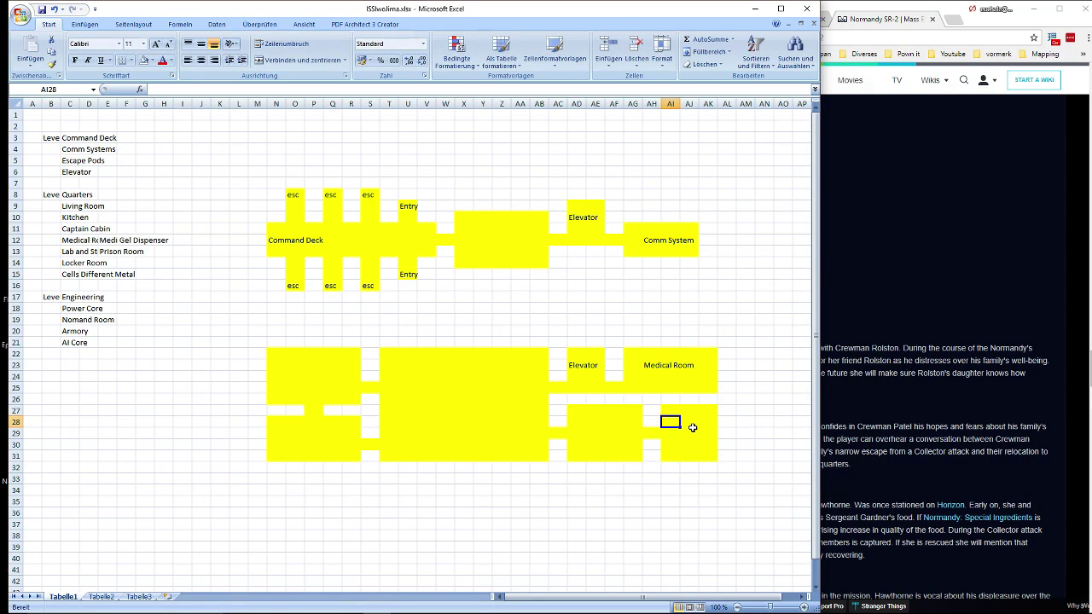
{"action": "type", "text": "K"}
{"action": "key", "text": "BackSpace"}
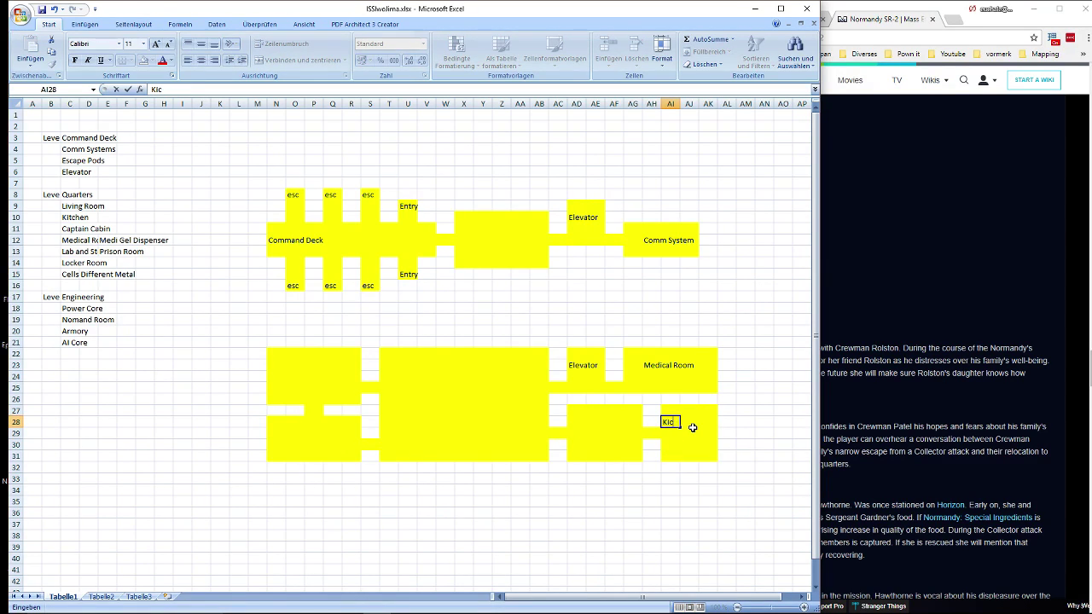
Enter the label "Living Room" in AD28, in the room beside the Kitchen.
{"action": "key", "text": "Left"}
{"action": "key", "text": "Left"}
{"action": "key", "text": "Left"}
{"action": "key", "text": "Left"}
{"action": "key", "text": "Left"}
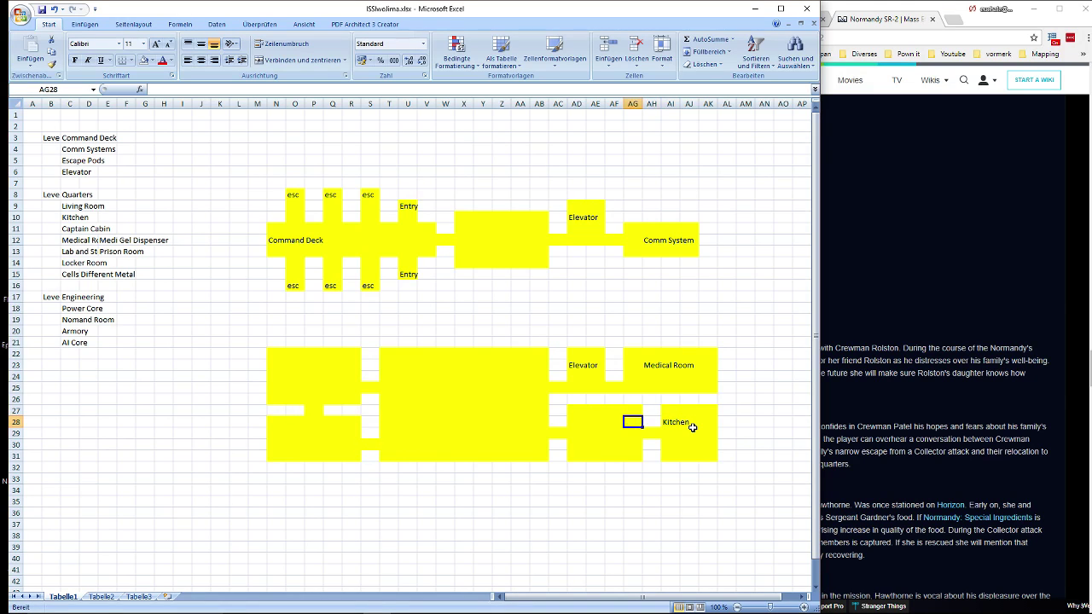
{"action": "type", "text": "Living"}
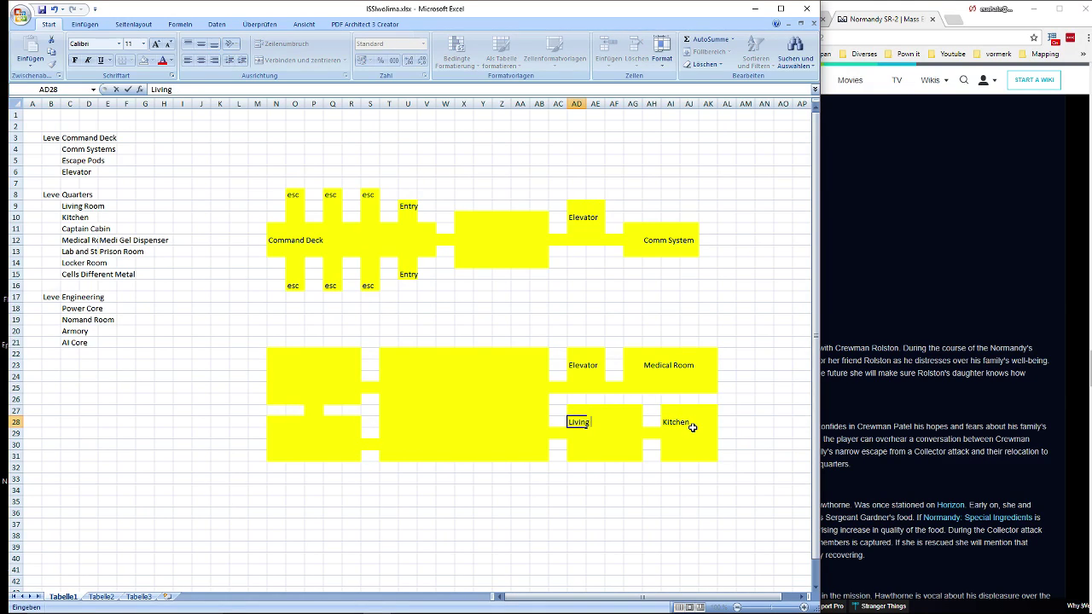
{"action": "type", "text": " Room"}
{"action": "key", "text": "Return"}
Check the Quarters room list for unplaced rooms and enter the label "Cells" in O29.
{"action": "left_click", "coordinate": [78, 239]}
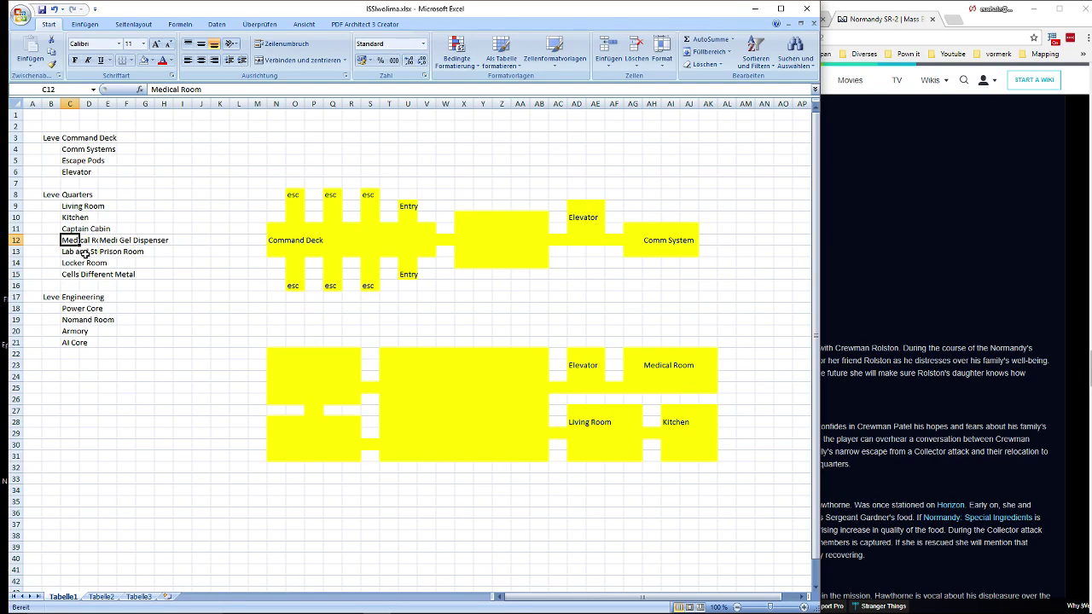
{"action": "left_click", "coordinate": [86, 253]}
{"action": "left_click", "coordinate": [682, 353]}
{"action": "left_click", "coordinate": [426, 397]}
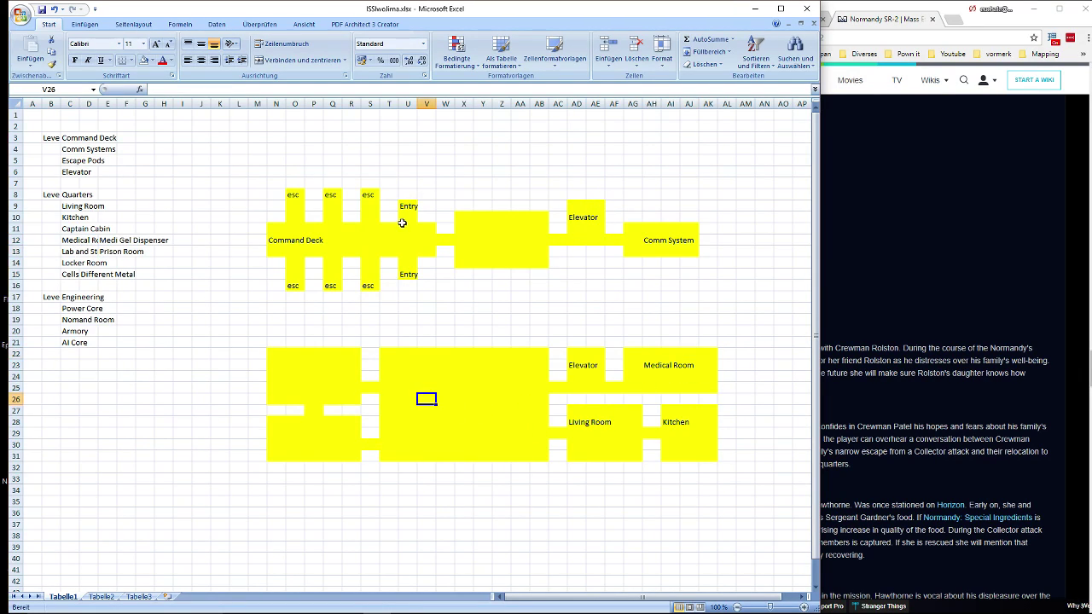
{"action": "left_click", "coordinate": [315, 366]}
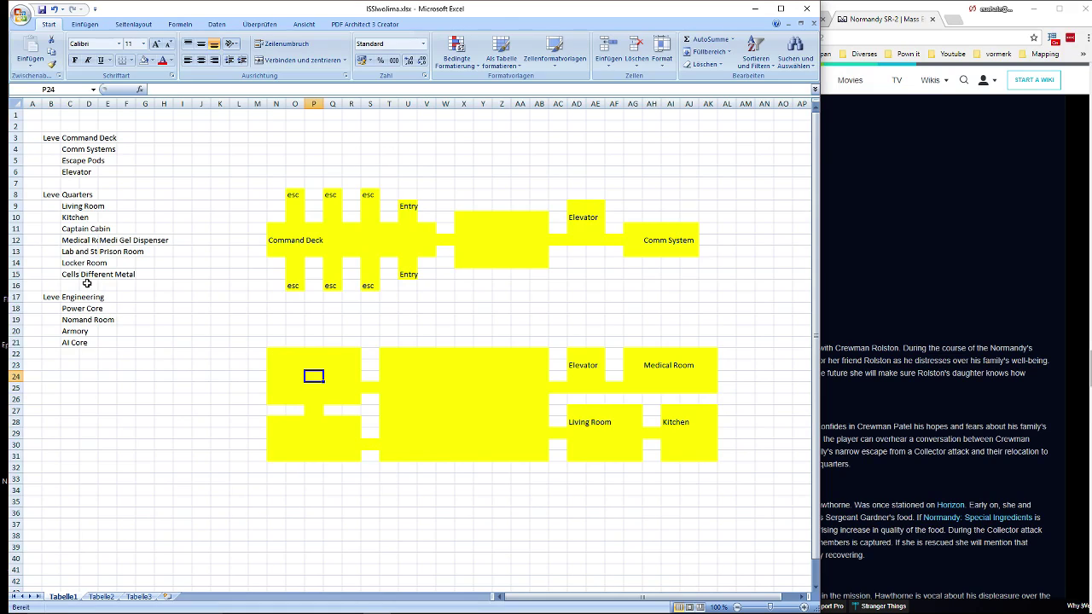
{"action": "left_click", "coordinate": [75, 240]}
{"action": "left_click", "coordinate": [78, 253]}
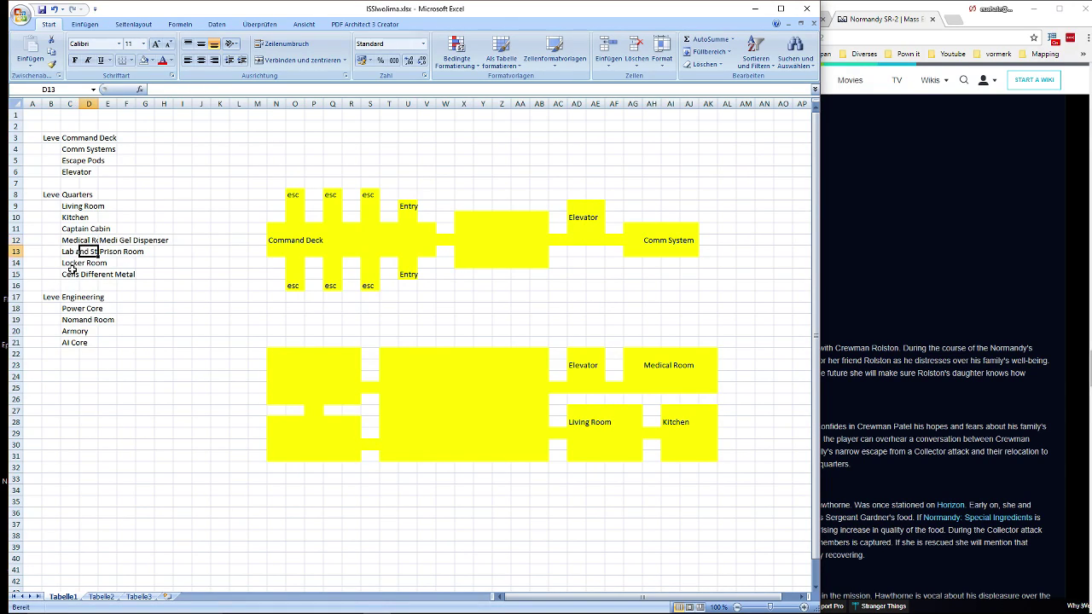
{"action": "left_click", "coordinate": [70, 277]}
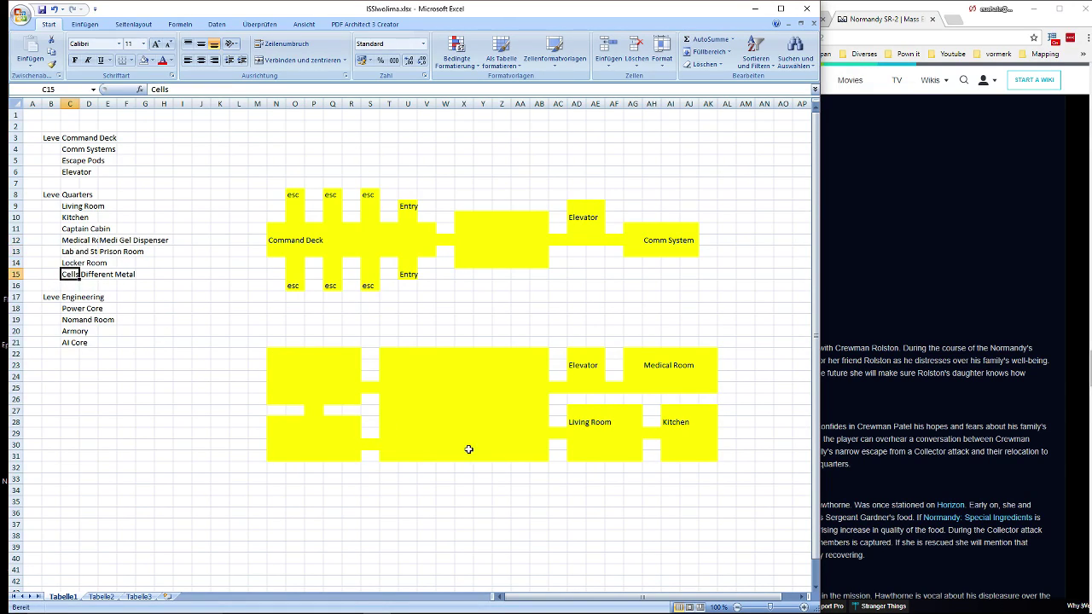
{"action": "left_click", "coordinate": [298, 434]}
{"action": "type", "text": "Cells"}
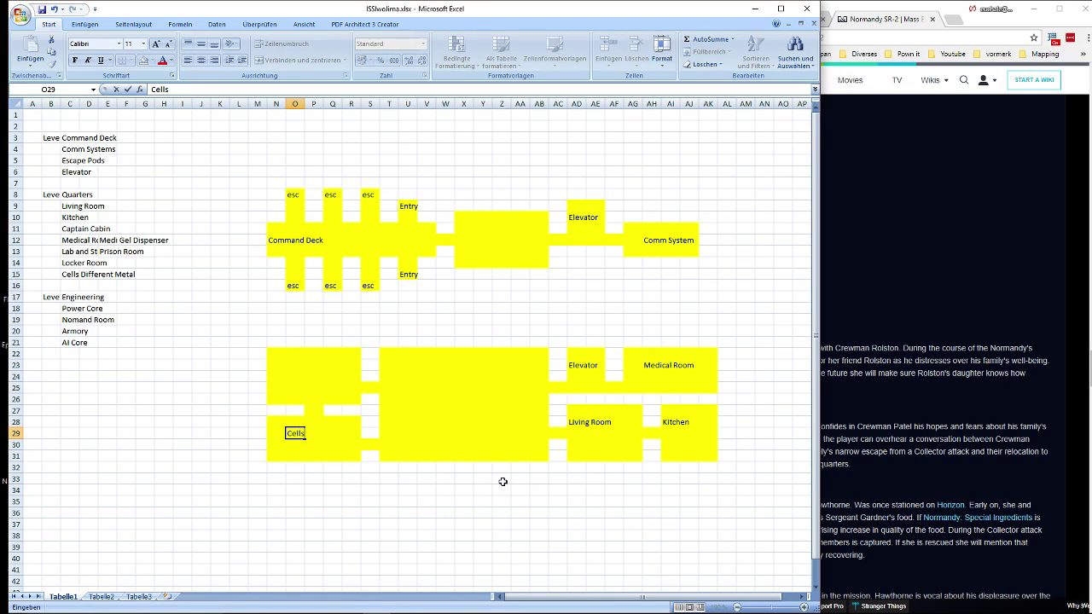
Remove the fill from T27:U27 and W27 to form a horizontal wall with a doorway at V27.
{"action": "key", "text": "Up"}
{"action": "key", "text": "Right"}
{"action": "key", "text": "Right"}
{"action": "key", "text": "Up"}
{"action": "key", "text": "Right"}
{"action": "key", "text": "Right"}
{"action": "key", "text": "Right"}
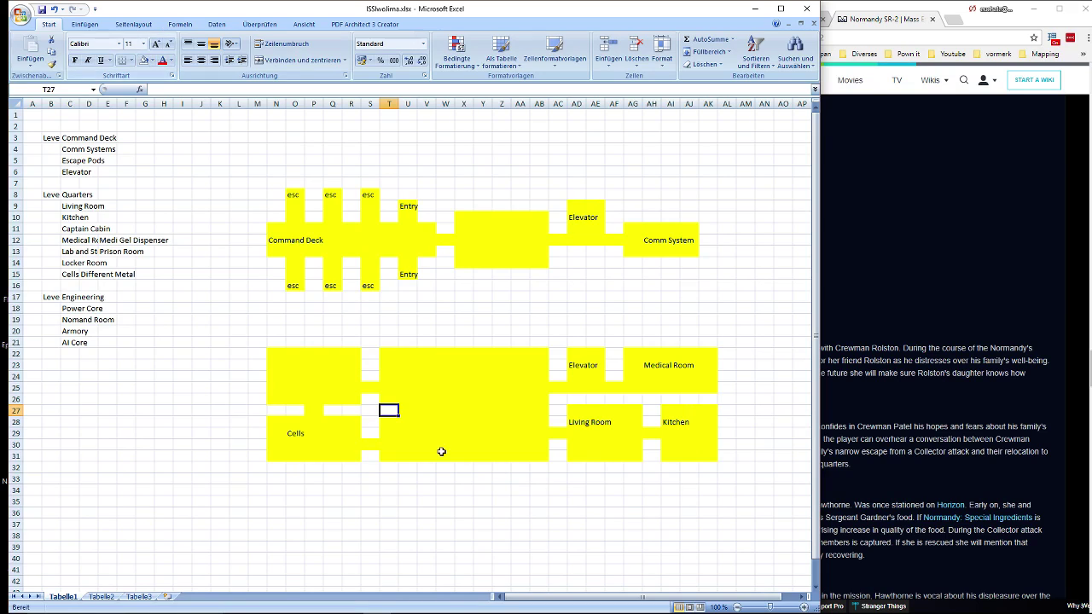
{"action": "left_click", "coordinate": [413, 411]}
{"action": "left_click", "coordinate": [444, 410]}
{"action": "key", "text": "F4"}
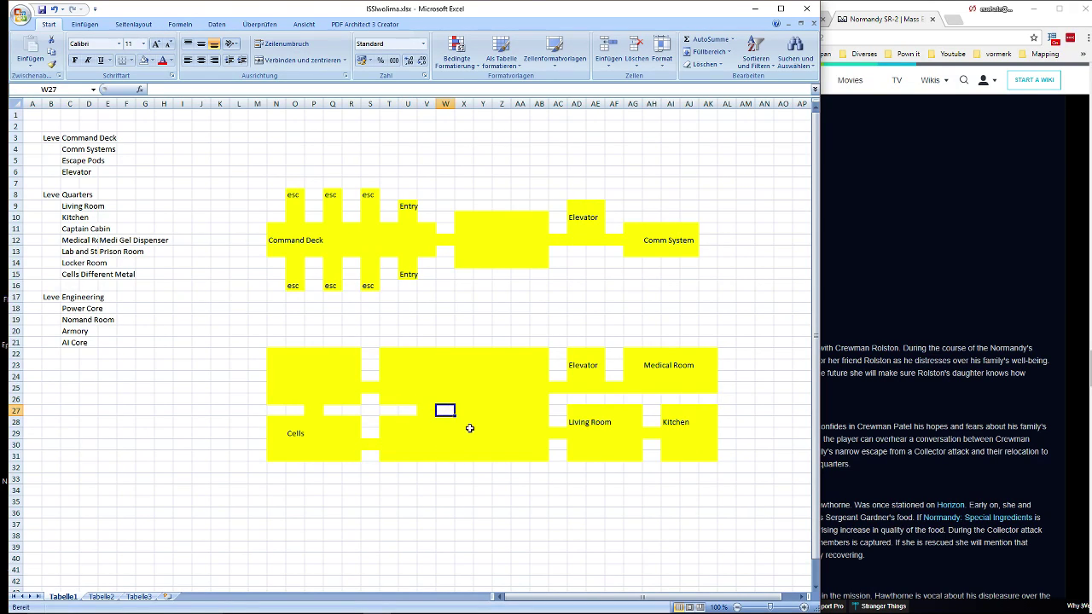
Remove the fill from column X in the lower half to form a wall below row 27 with a doorway at X30.
{"action": "left_click", "coordinate": [464, 421]}
{"action": "key", "text": "F4"}
{"action": "key", "text": "Down"}
{"action": "key", "text": "F4"}
{"action": "key", "text": "Down"}
{"action": "key", "text": "F4"}
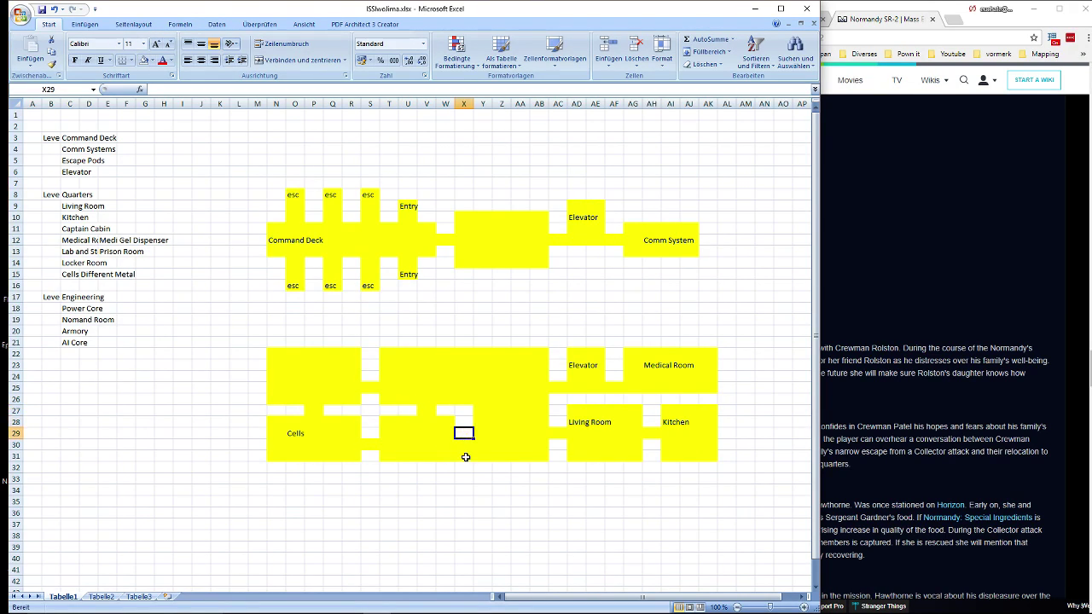
{"action": "key", "text": "Down"}
Copy the "Cells" label from O29 into O23 of the room above.
{"action": "left_click", "coordinate": [294, 434]}
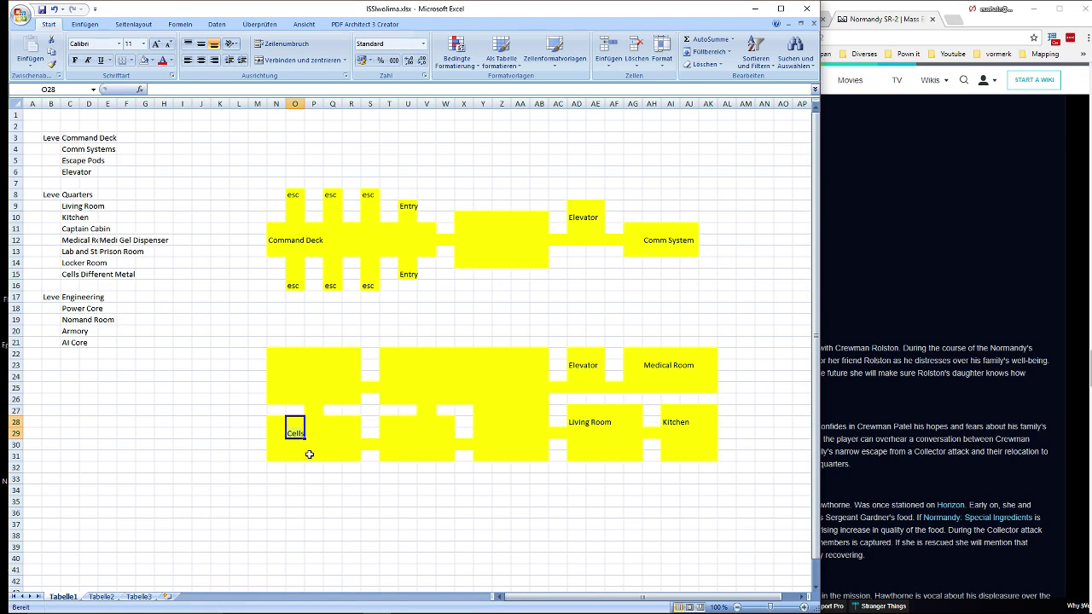
{"action": "key", "text": "ctrl+c"}
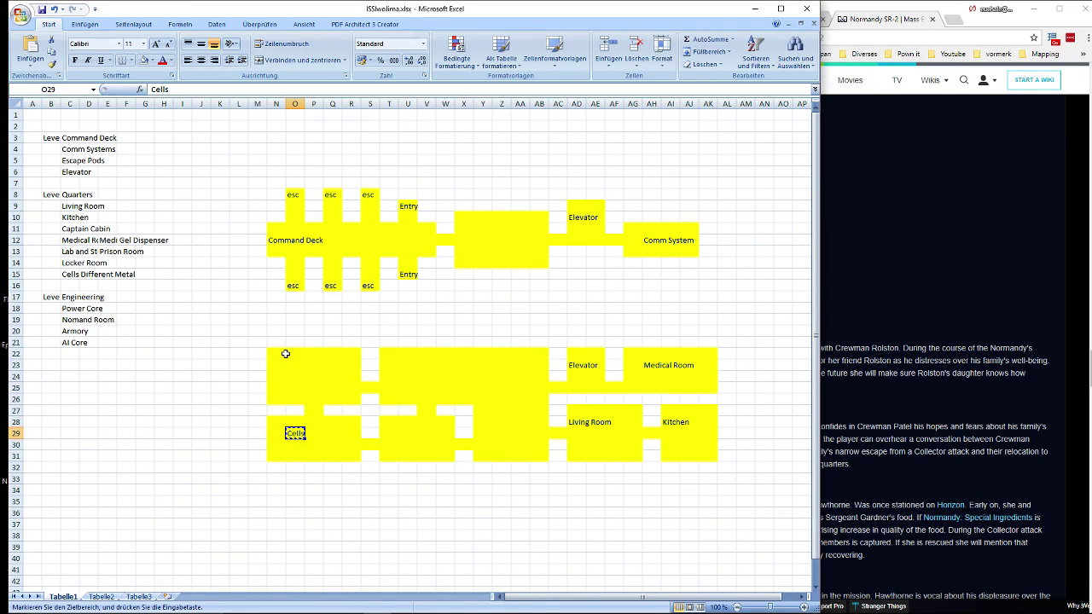
{"action": "left_click", "coordinate": [286, 354]}
{"action": "left_click", "coordinate": [293, 365]}
{"action": "key", "text": "ctrl+v"}
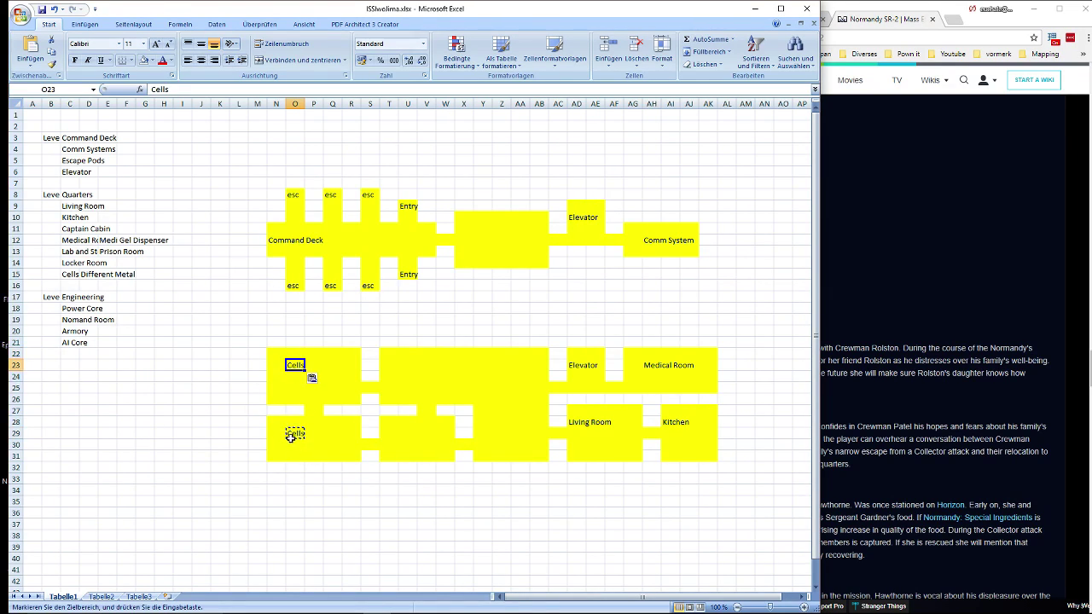
Replace the label in O29 with "Locker Room".
{"action": "left_click", "coordinate": [295, 425]}
{"action": "left_click", "coordinate": [298, 434]}
{"action": "type", "text": "Locker Room"}
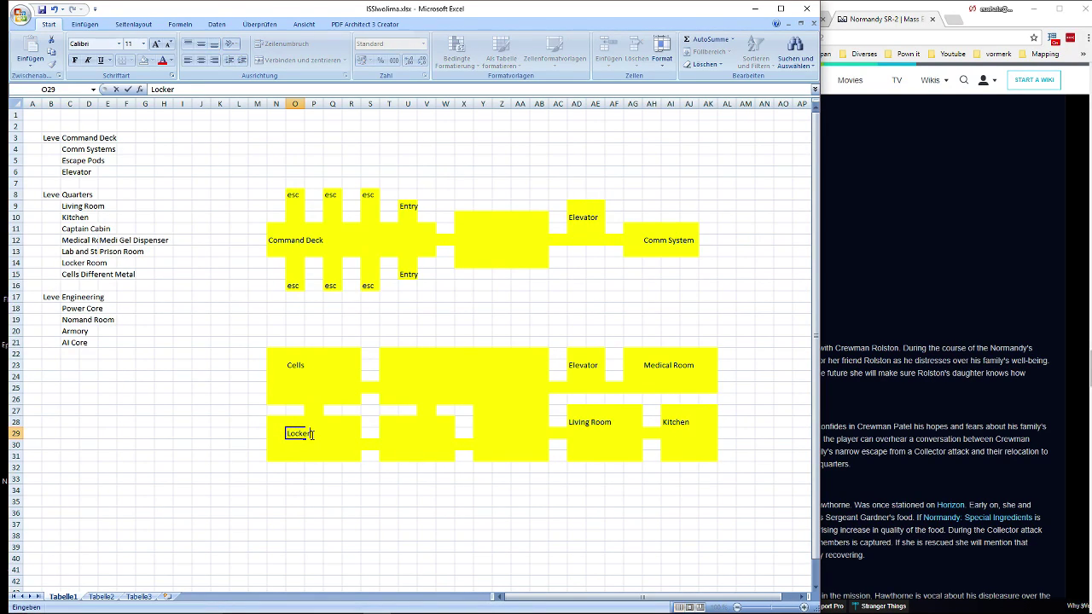
{"action": "key", "text": "Return"}
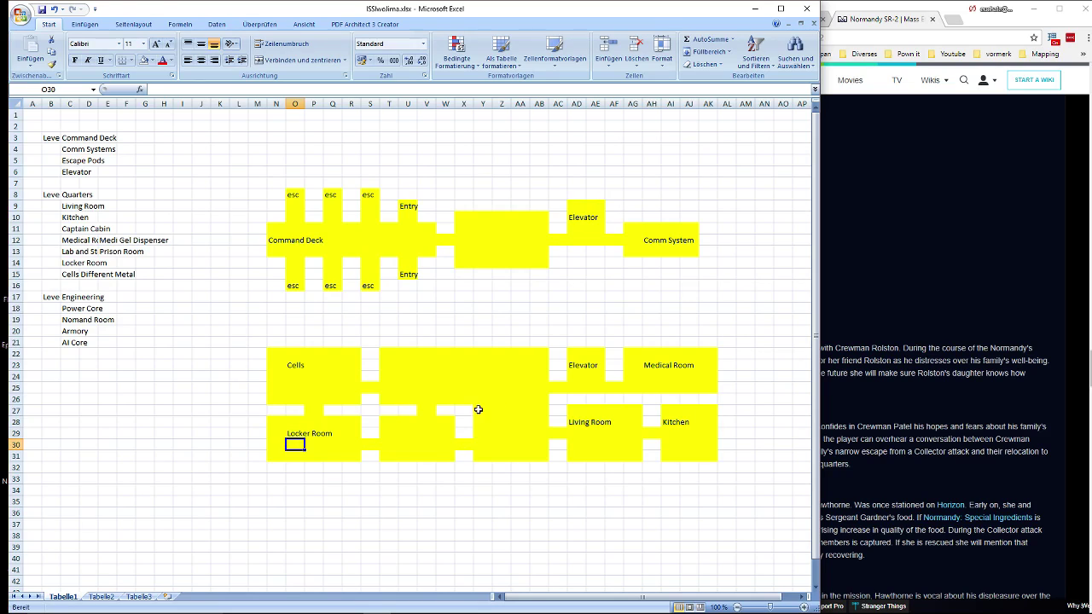
Remove the fill from X22:X24 and X26 to form a wall with a yellow doorway at X25.
{"action": "left_click", "coordinate": [466, 386]}
{"action": "left_click_drag", "start_coordinate": [461, 385], "coordinate": [462, 399]}
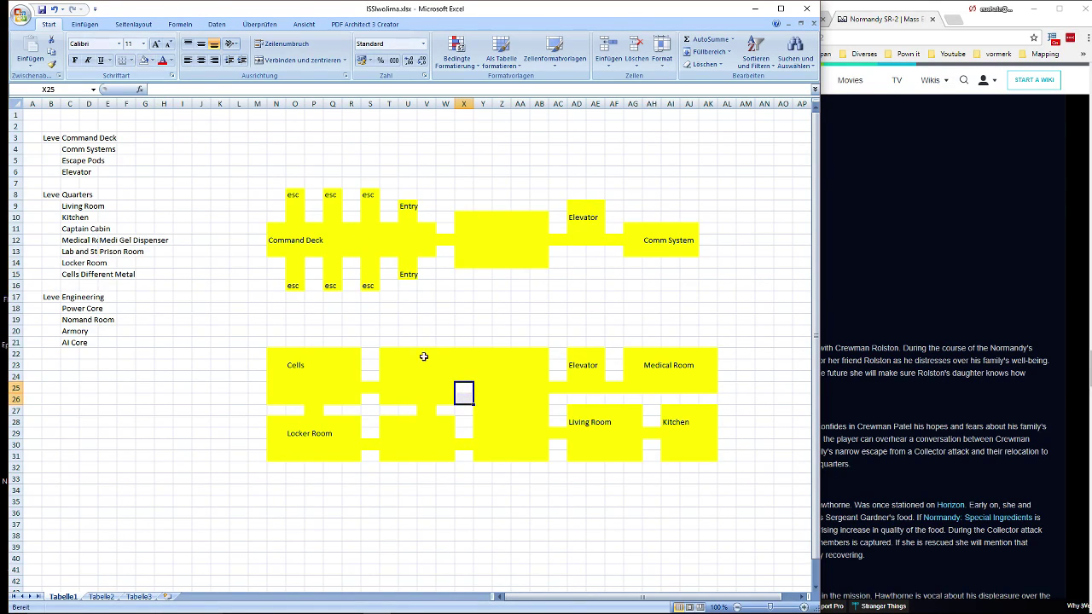
{"action": "left_click_drag", "start_coordinate": [384, 387], "coordinate": [486, 388]}
{"action": "left_click", "coordinate": [458, 367]}
{"action": "left_click", "coordinate": [465, 353]}
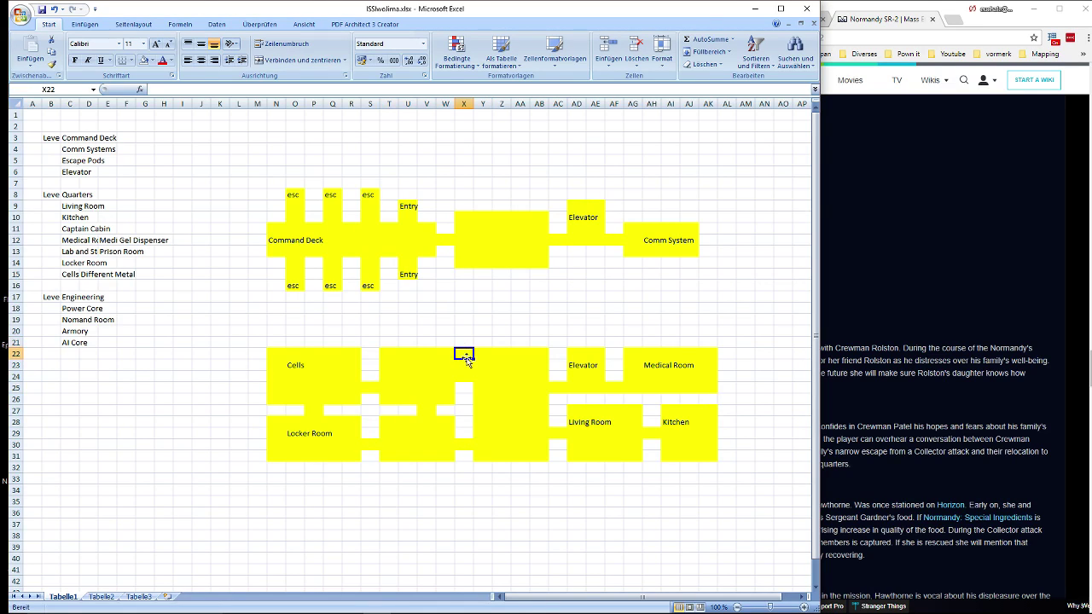
{"action": "left_click", "coordinate": [145, 59]}
{"action": "left_click", "coordinate": [464, 366]}
{"action": "left_click_drag", "start_coordinate": [457, 385], "coordinate": [460, 376]}
{"action": "key", "text": "ctrl+c"}
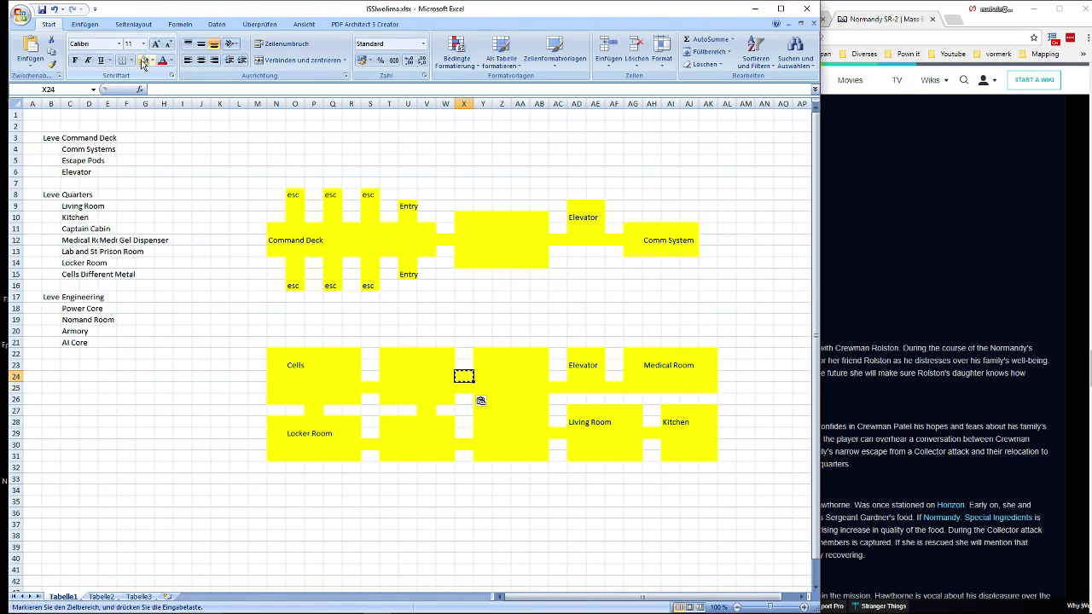
{"action": "left_click", "coordinate": [486, 389]}
{"action": "key", "text": "Return"}
Enter the label "Lab" in U29, in the room beside the Locker Room.
{"action": "left_click", "coordinate": [407, 388]}
{"action": "left_click", "coordinate": [408, 376]}
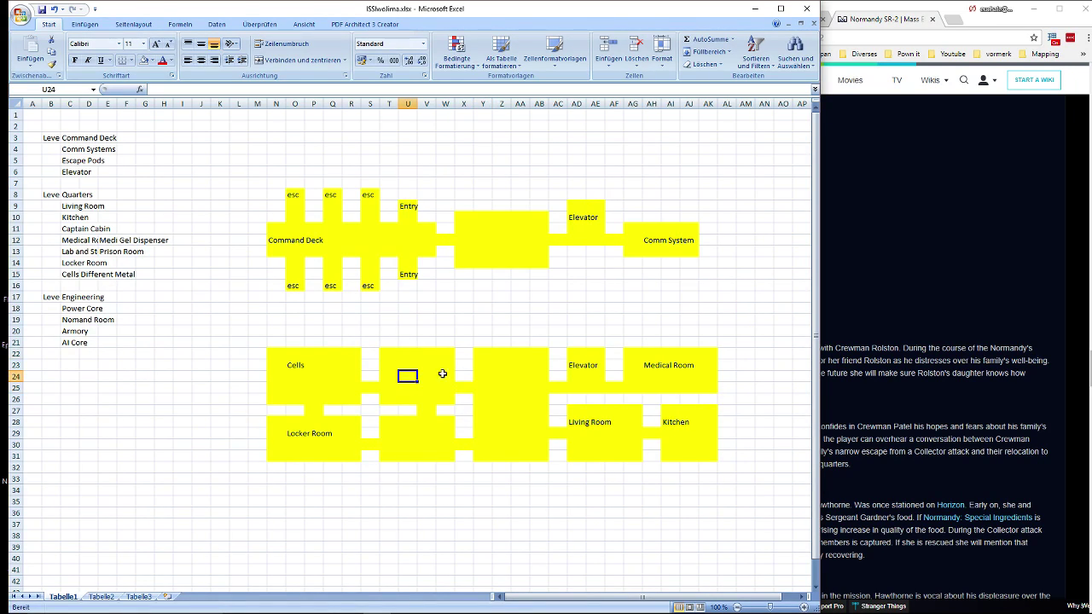
{"action": "key", "text": "Up"}
{"action": "key", "text": "Left"}
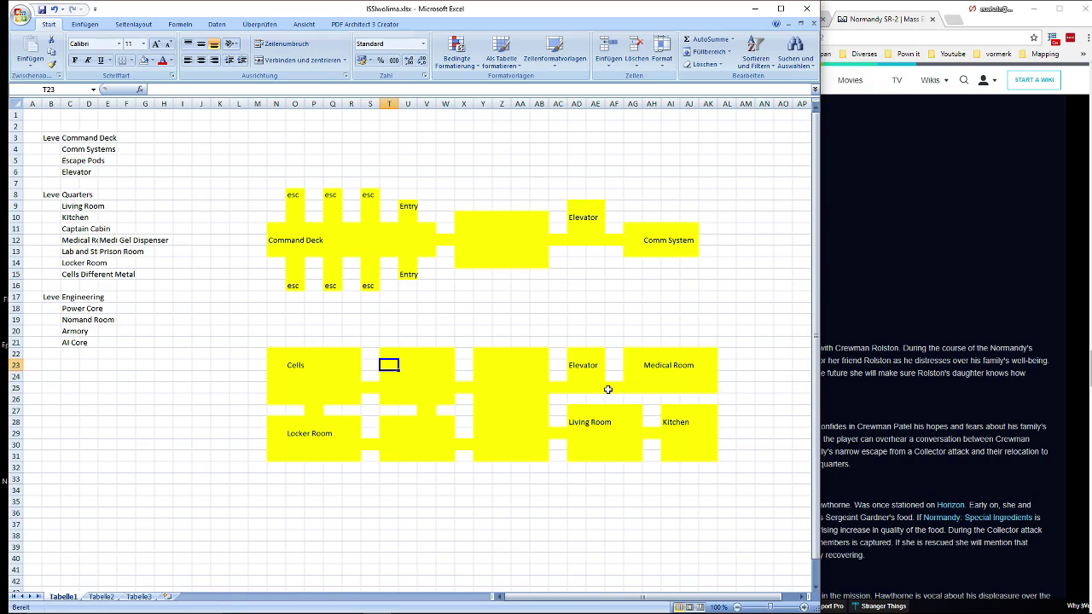
{"action": "key", "text": "Down"}
{"action": "key", "text": "Right"}
{"action": "key", "text": "Down"}
{"action": "key", "text": "Down"}
{"action": "key", "text": "Down"}
{"action": "key", "text": "Down"}
{"action": "key", "text": "Down"}
{"action": "type", "text": "Lab"}
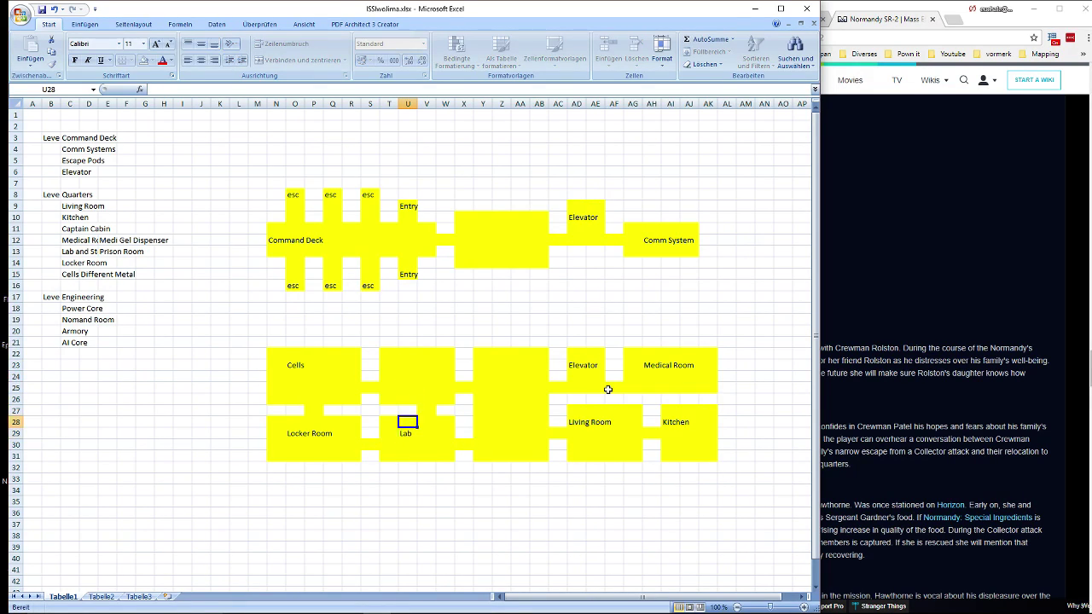
Enter the label "Quarters" in U23, in the room above the Lab.
{"action": "key", "text": "Up"}
{"action": "key", "text": "Up"}
{"action": "key", "text": "Up"}
{"action": "key", "text": "Up"}
{"action": "key", "text": "Up"}
{"action": "key", "text": "Up"}
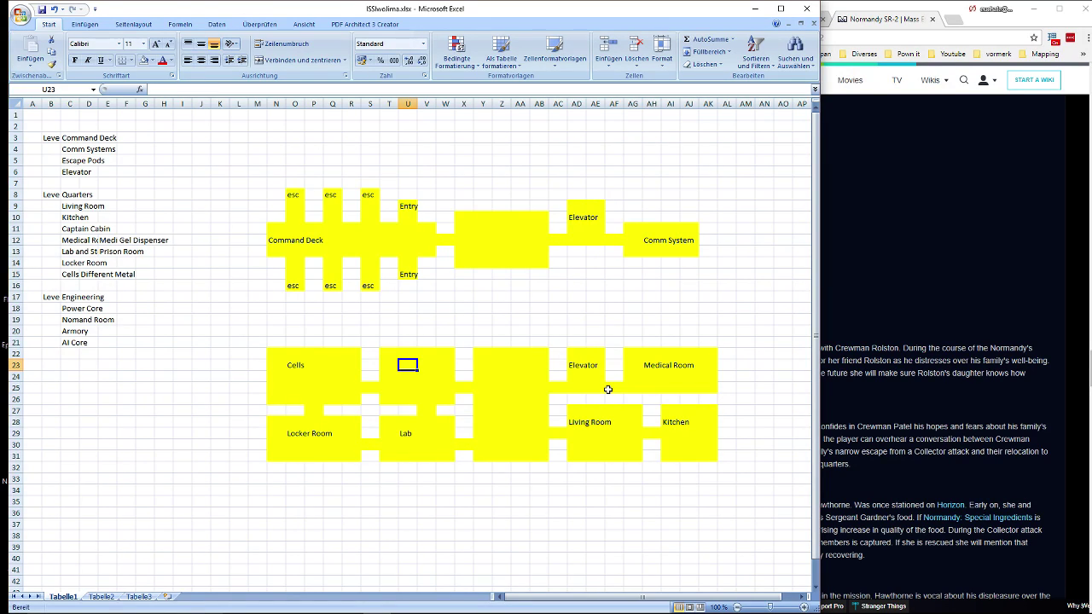
{"action": "type", "text": "Quarters"}
{"action": "key", "text": "Return"}
{"action": "left_click", "coordinate": [387, 419]}
{"action": "left_click", "coordinate": [291, 368]}
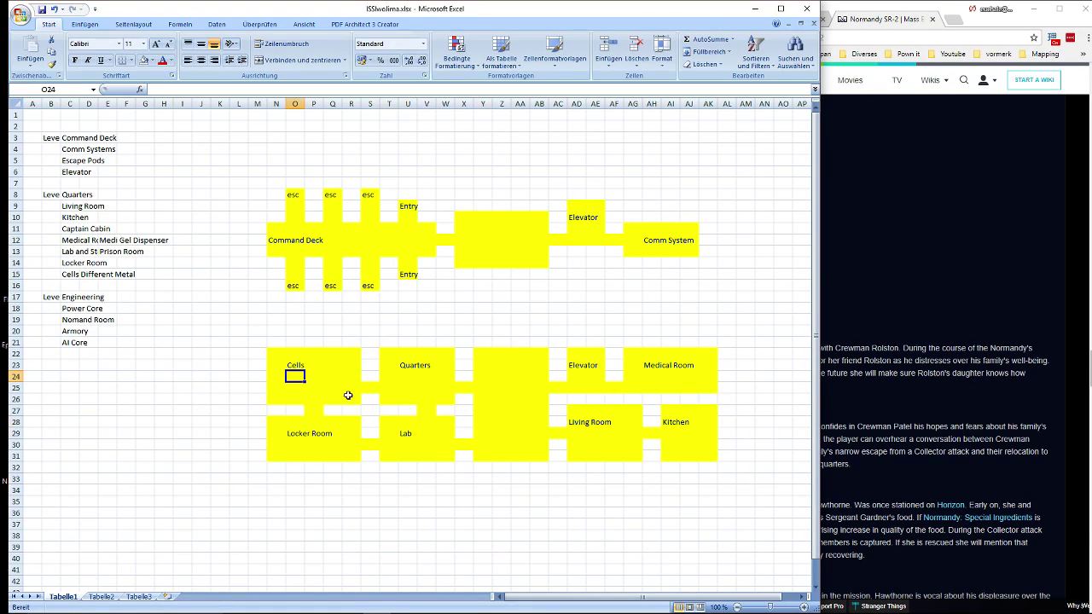
{"action": "left_click", "coordinate": [424, 364]}
{"action": "left_click", "coordinate": [426, 380]}
{"action": "left_click", "coordinate": [569, 435]}
{"action": "left_click", "coordinate": [481, 411]}
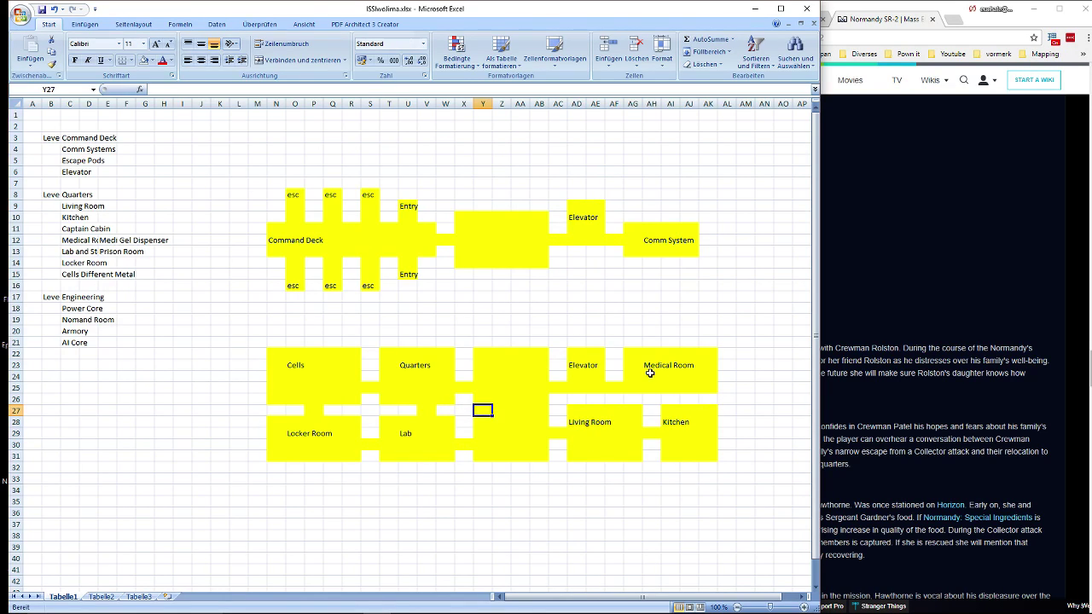
Move the "Living Room" label from AD28 to Z28 in the large central room.
{"action": "left_click", "coordinate": [573, 422]}
{"action": "key", "text": "ctrl+c"}
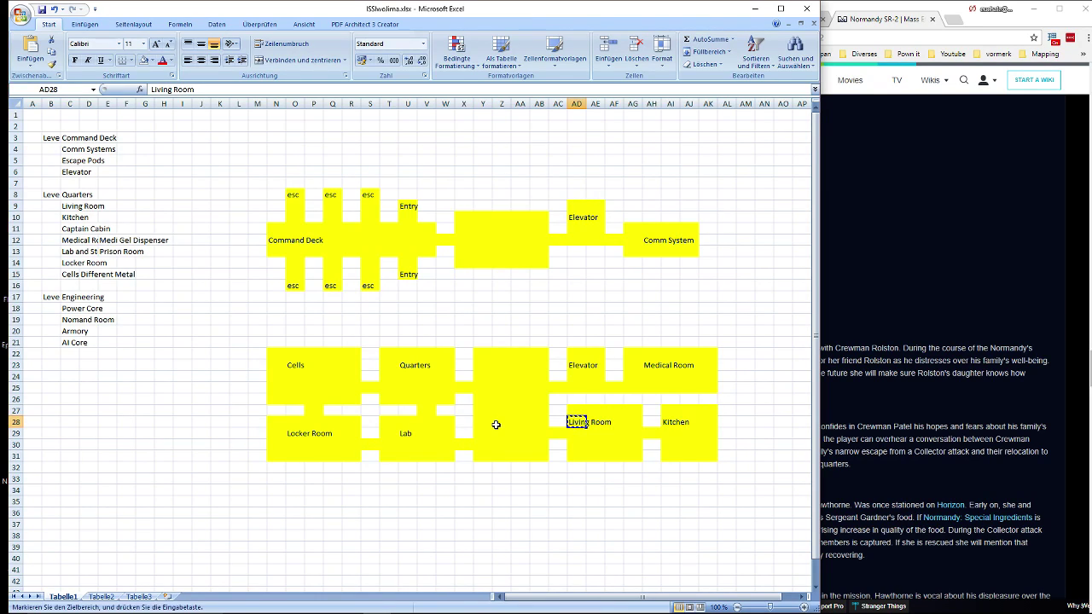
{"action": "left_click", "coordinate": [673, 424]}
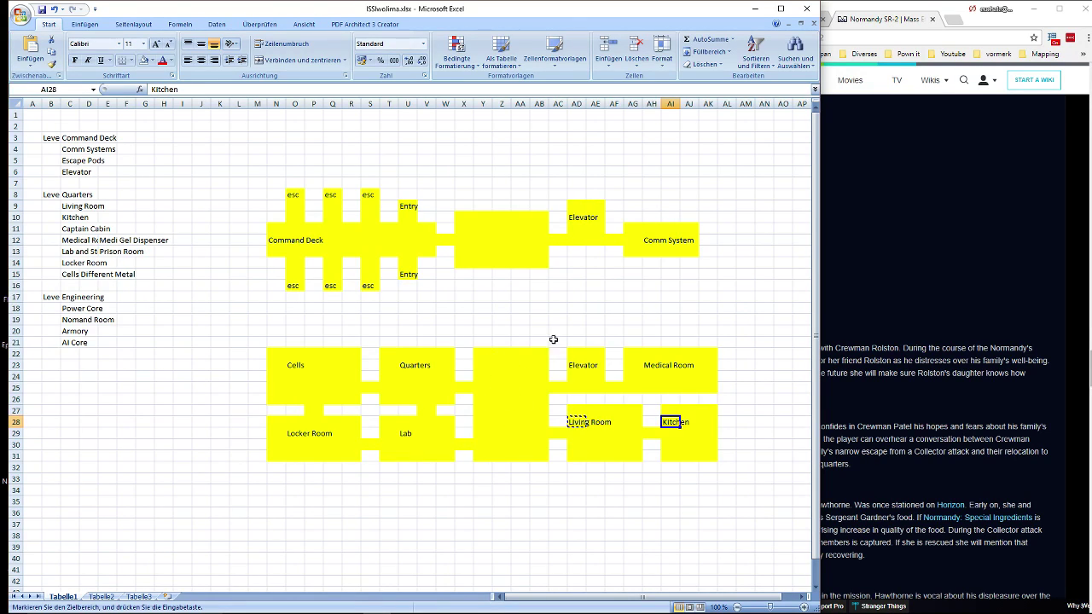
{"action": "left_click", "coordinate": [597, 368]}
{"action": "left_click", "coordinate": [572, 364]}
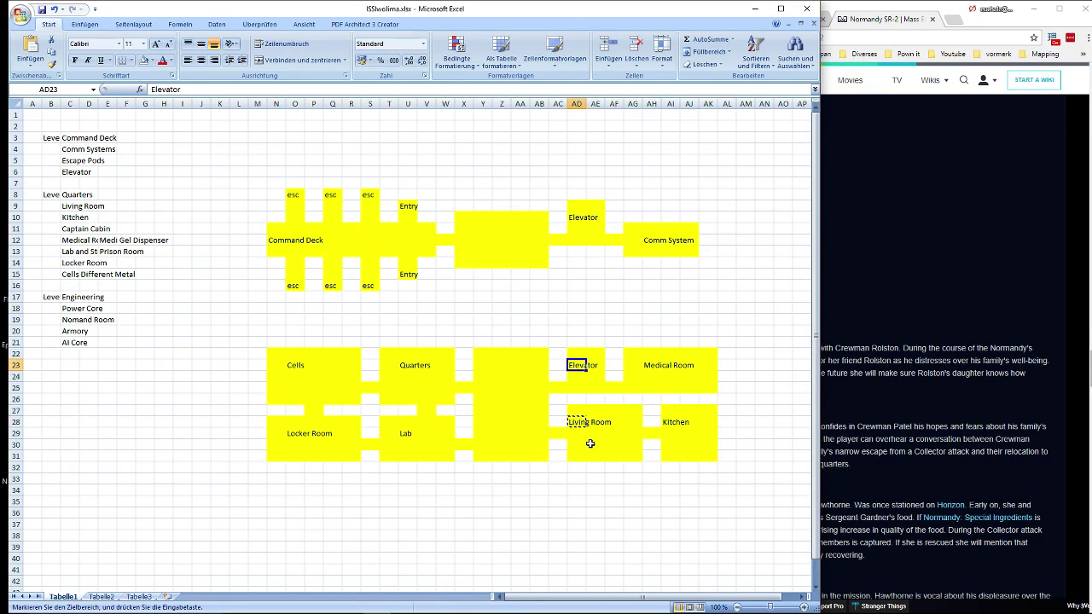
{"action": "left_click", "coordinate": [590, 444]}
{"action": "left_click", "coordinate": [675, 423]}
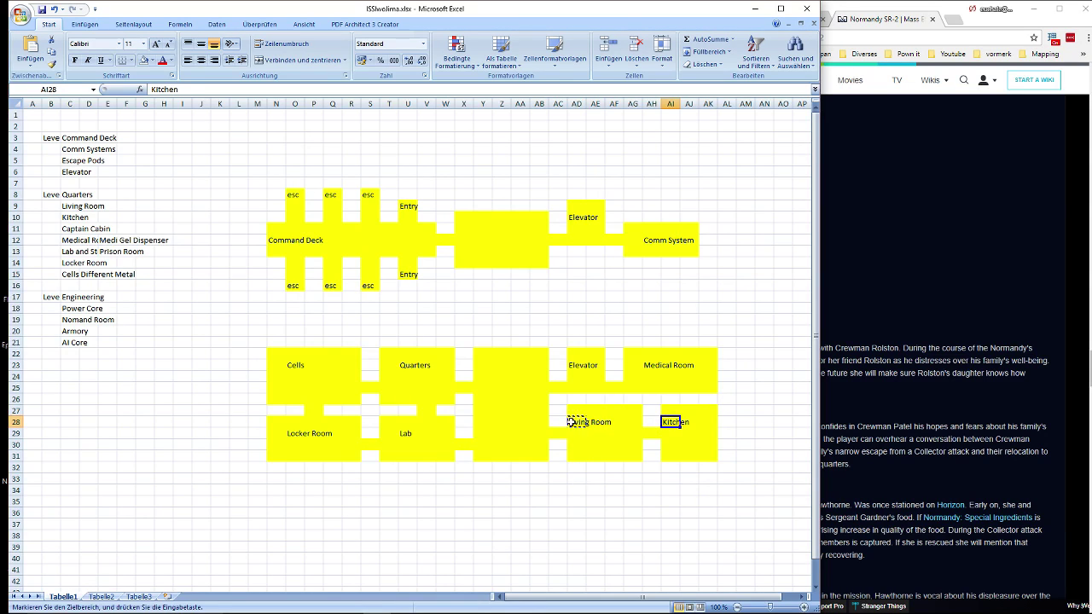
{"action": "left_click", "coordinate": [572, 423]}
{"action": "left_click", "coordinate": [483, 420]}
{"action": "left_click", "coordinate": [497, 421]}
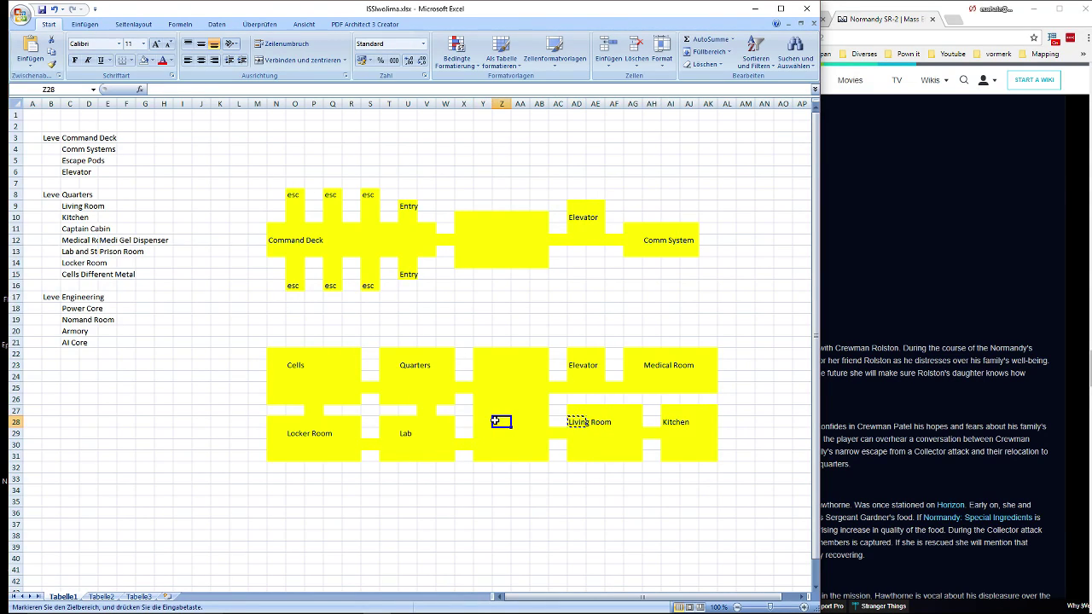
{"action": "key", "text": "ctrl+v"}
Move the "Kitchen" label from AI28 to AD28.
{"action": "left_click", "coordinate": [675, 422]}
{"action": "key", "text": "ctrl+x"}
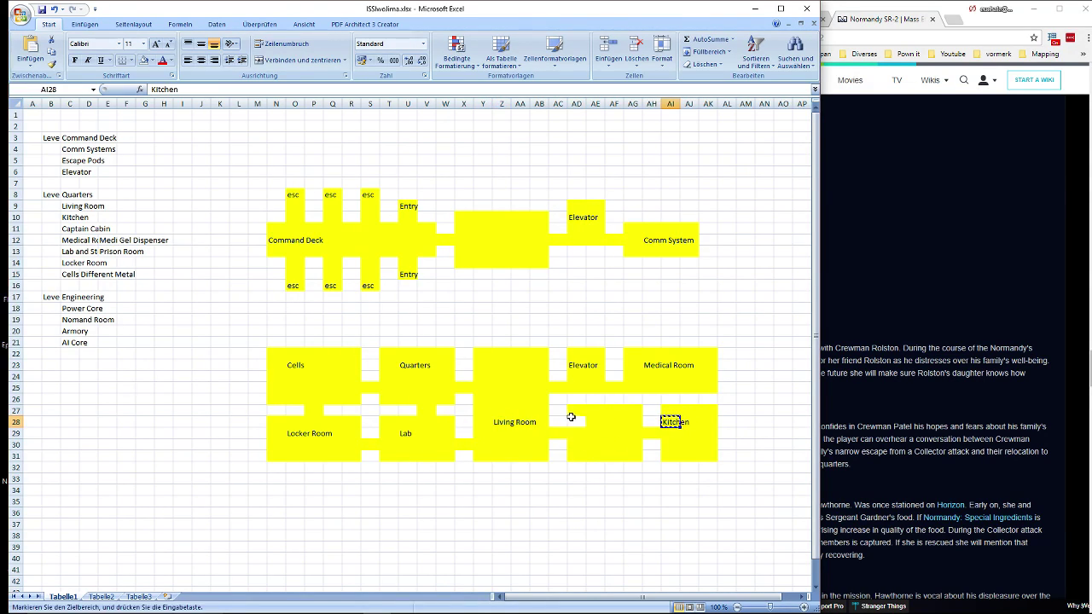
{"action": "left_click", "coordinate": [574, 422]}
{"action": "key", "text": "ctrl+v"}
Copy the yellow cell AI27 into AI28 to restore that cell's fill.
{"action": "left_click", "coordinate": [676, 412]}
{"action": "key", "text": "ctrl+c"}
{"action": "left_click", "coordinate": [675, 420]}
{"action": "key", "text": "ctrl+v"}
{"action": "left_click", "coordinate": [686, 444]}
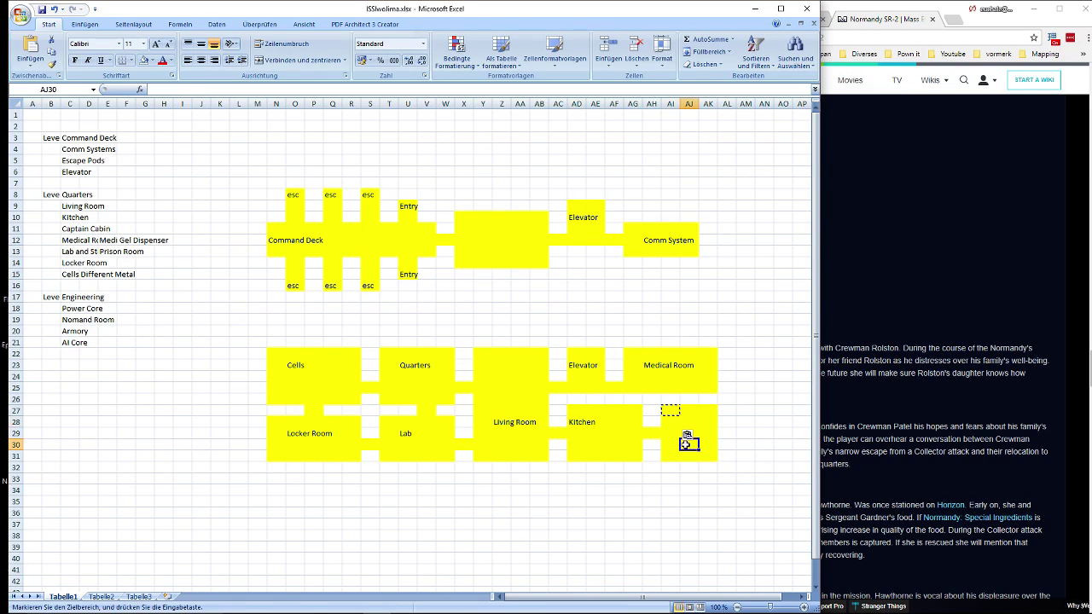
Enter the label "Captains Cabin" in AI28.
{"action": "left_click_drag", "start_coordinate": [678, 421], "coordinate": [682, 422]}
{"action": "left_click", "coordinate": [702, 423]}
{"action": "key", "text": "Left"}
{"action": "key", "text": "Left"}
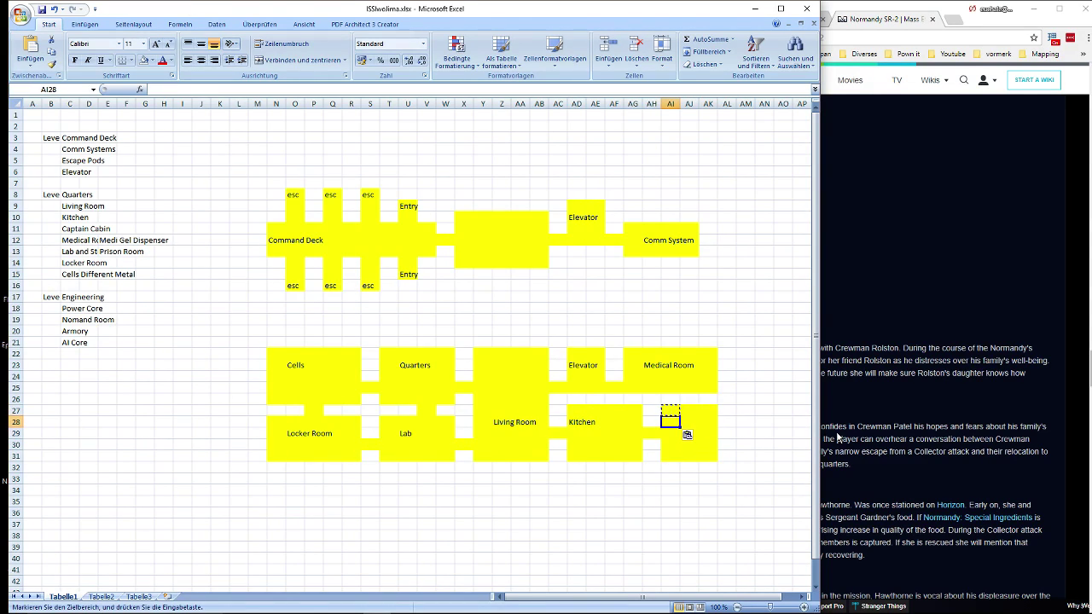
{"action": "type", "text": "Captains"}
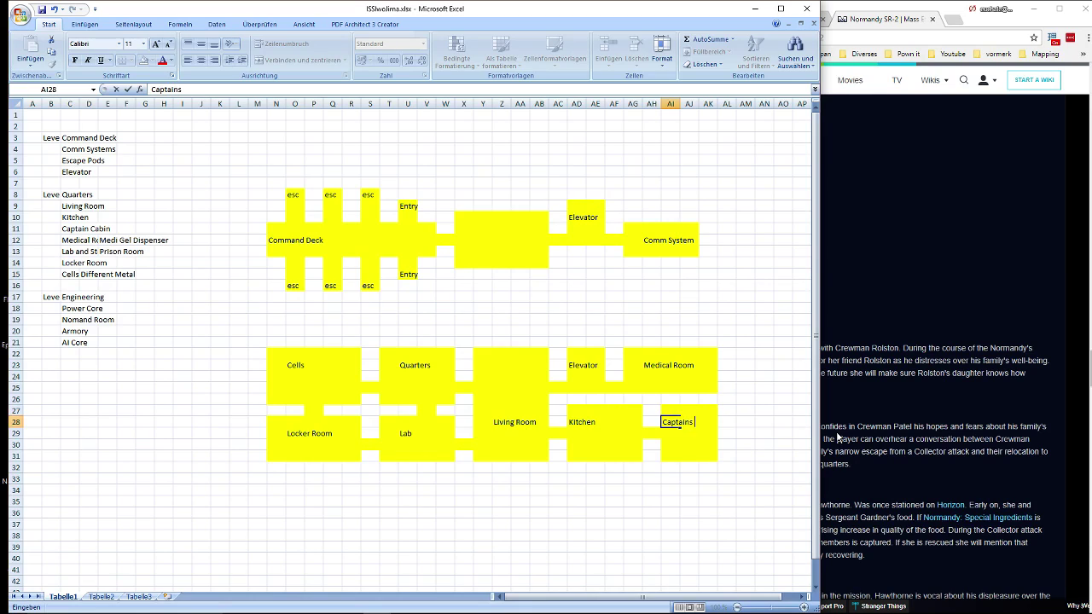
{"action": "type", "text": " Cabin"}
{"action": "key", "text": "Return"}
Move the yellow cells AG27:AG31 on the Kitchen's edge to AH27:AH31 so they extend the Captains Cabin.
{"action": "key", "text": "Up"}
{"action": "key", "text": "Left"}
{"action": "key", "text": "Left"}
{"action": "key", "text": "Left"}
{"action": "key", "text": "Up"}
{"action": "key", "text": "shift+Right"}
{"action": "key", "text": "shift+Down"}
{"action": "key", "text": "shift+Down"}
{"action": "key", "text": "shift+Down"}
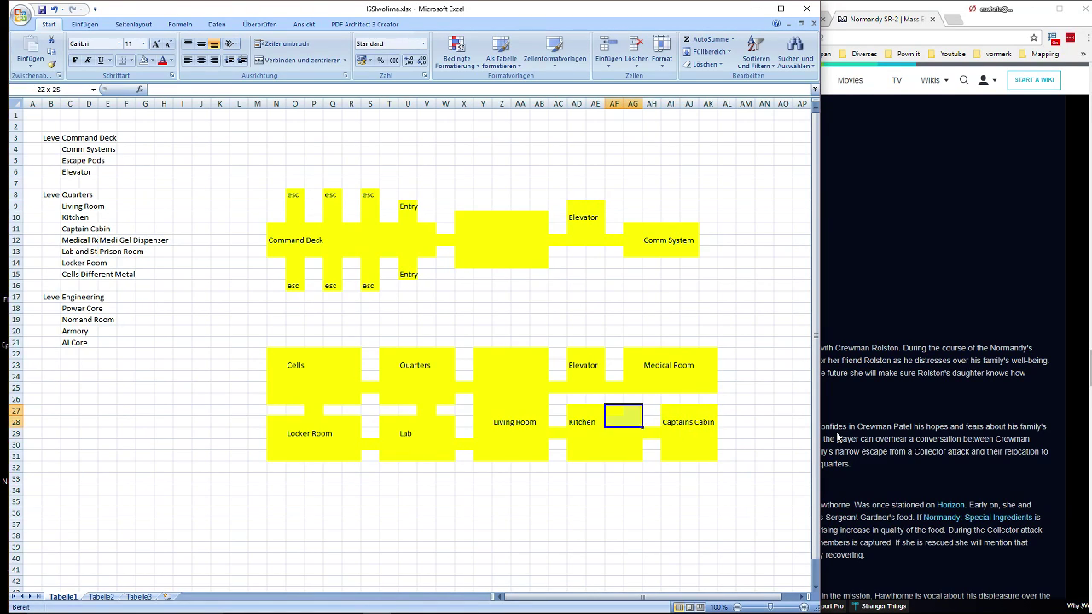
{"action": "key", "text": "shift+Down"}
{"action": "key", "text": "Up"}
{"action": "key", "text": "Right"}
{"action": "key", "text": "shift+Down"}
{"action": "key", "text": "shift+Down"}
{"action": "key", "text": "shift+Down"}
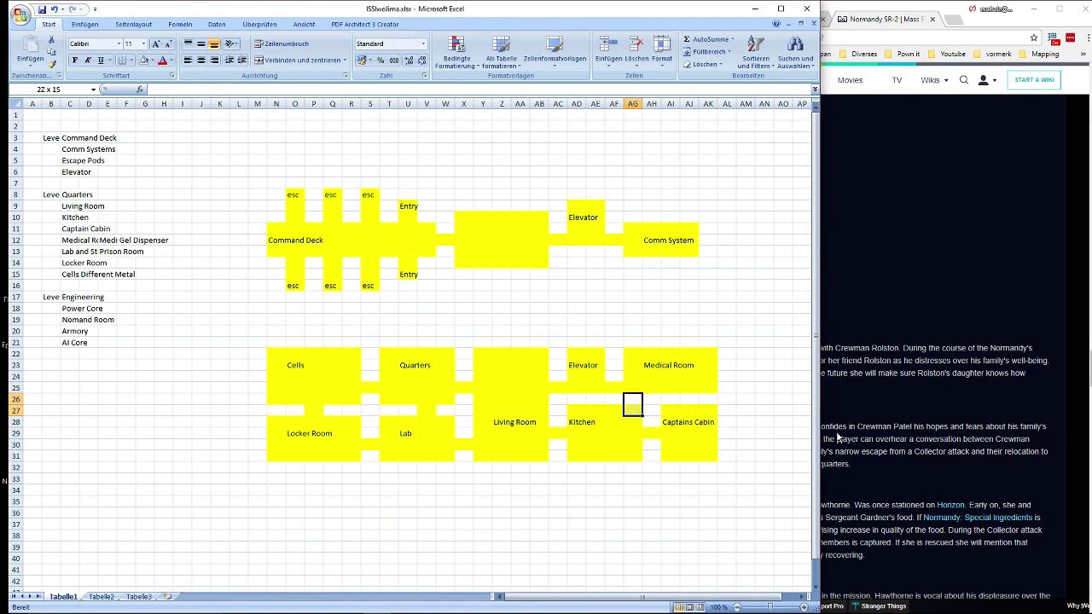
{"action": "key", "text": "shift+Up"}
{"action": "key", "text": "shift+Up"}
{"action": "key", "text": "shift+Up"}
{"action": "key", "text": "Down"}
{"action": "key", "text": "shift+Down"}
{"action": "key", "text": "shift+Down"}
{"action": "key", "text": "shift+Down"}
{"action": "key", "text": "shift+Down"}
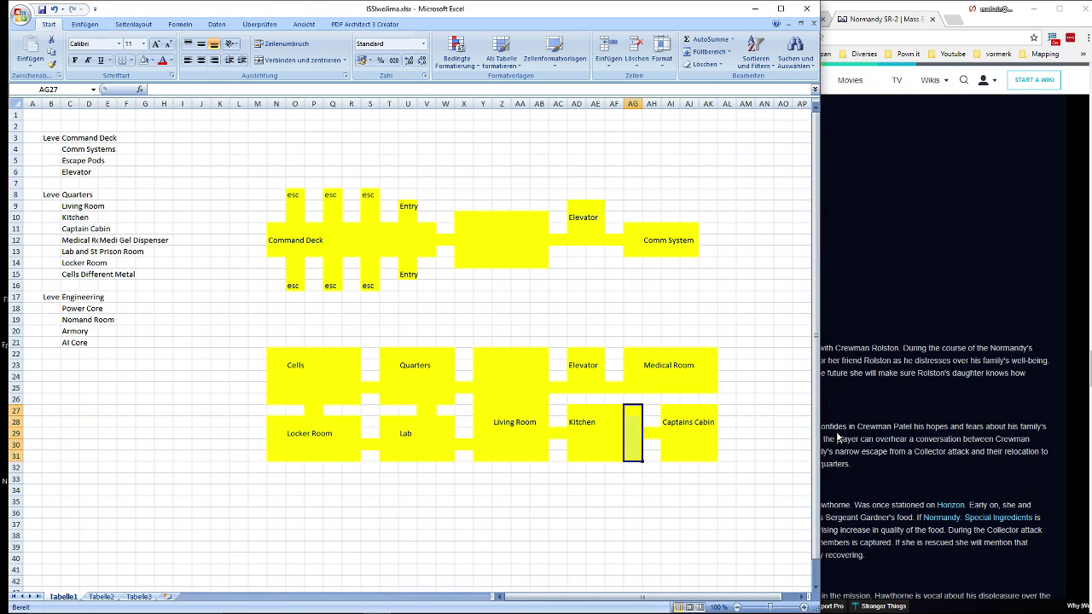
{"action": "key", "text": "ctrl+c"}
{"action": "left_click", "coordinate": [653, 411]}
{"action": "key", "text": "ctrl+v"}
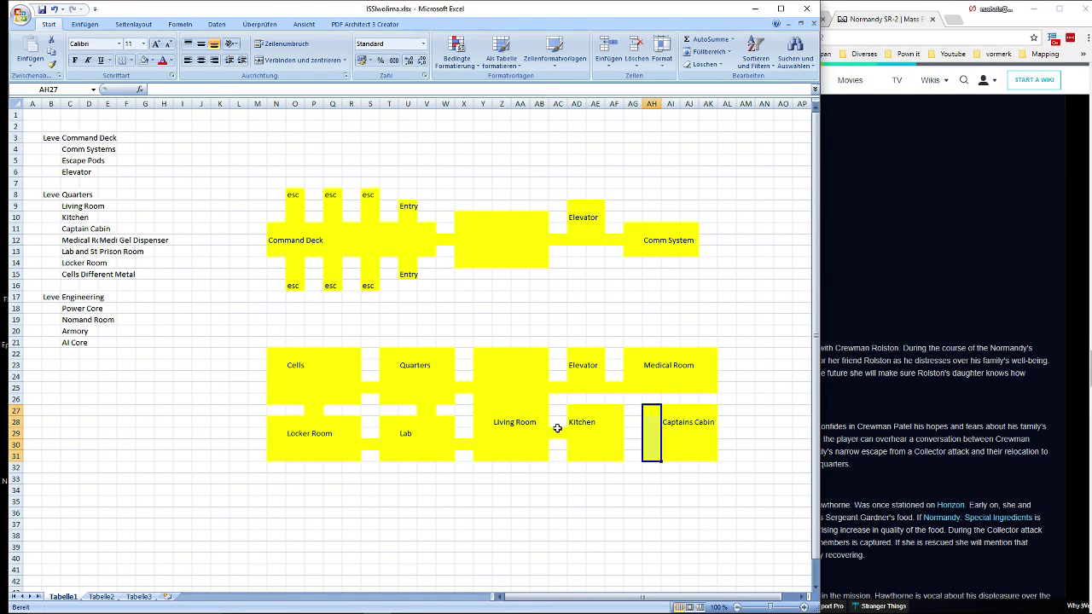
Copy the yellow corridor cell AC29 into AG29 to connect the Kitchen with the Captains Cabin.
{"action": "left_click", "coordinate": [558, 432]}
{"action": "key", "text": "ctrl+c"}
{"action": "left_click", "coordinate": [630, 436]}
{"action": "key", "text": "ctrl+v"}
{"action": "left_click", "coordinate": [664, 501]}
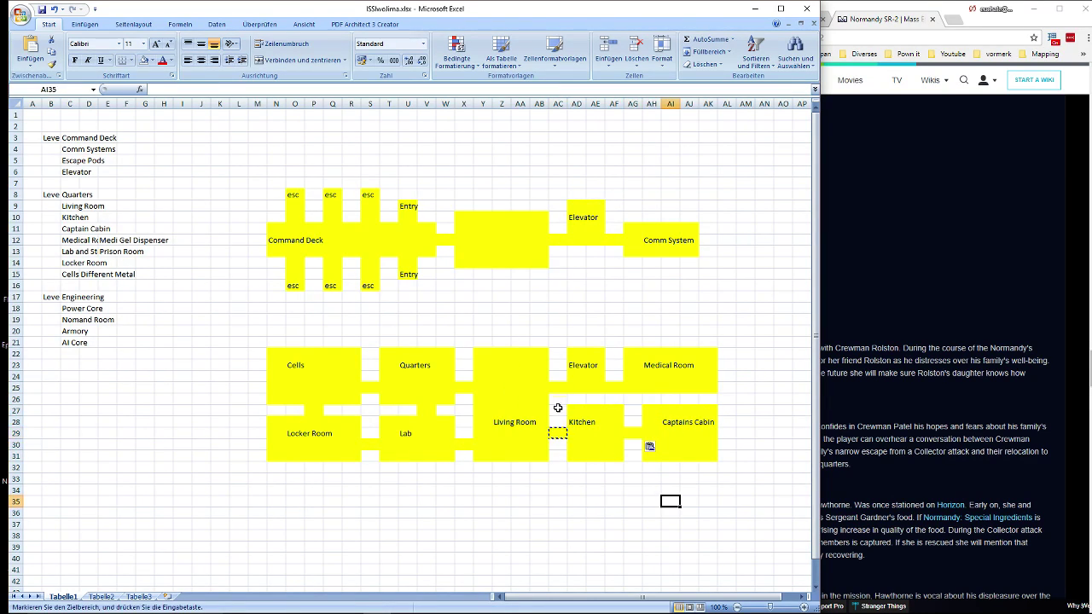
Move the "Living Room" label from Z28 up to Z26.
{"action": "left_click", "coordinate": [499, 420]}
{"action": "key", "text": "ctrl+c"}
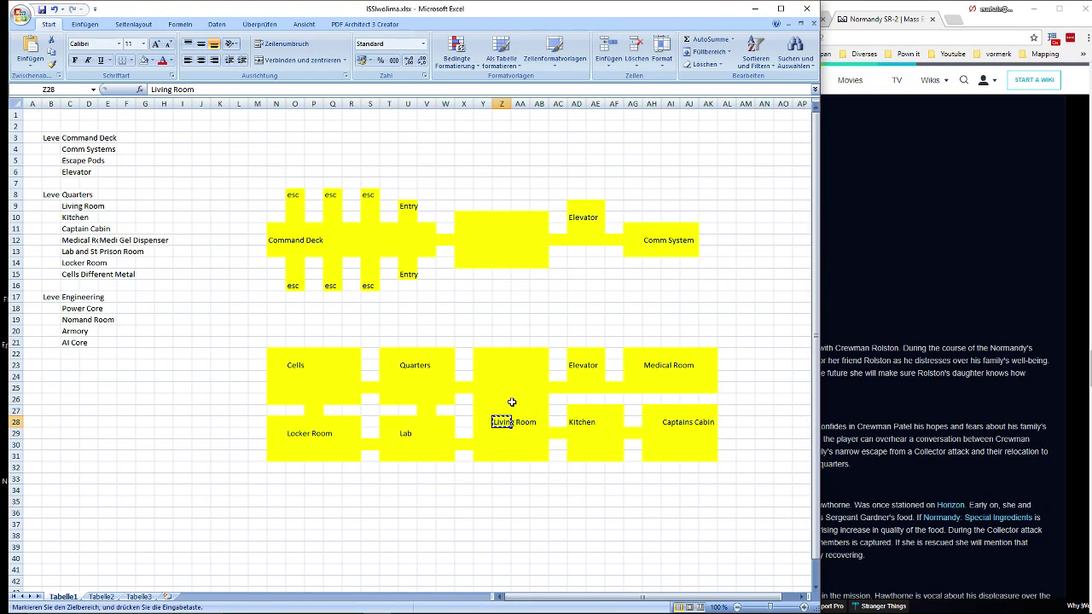
{"action": "left_click", "coordinate": [499, 400]}
{"action": "key", "text": "ctrl+v"}
{"action": "left_click", "coordinate": [577, 531]}
{"action": "left_click", "coordinate": [501, 422]}
{"action": "key", "text": "Delete"}
{"action": "left_click", "coordinate": [521, 478]}
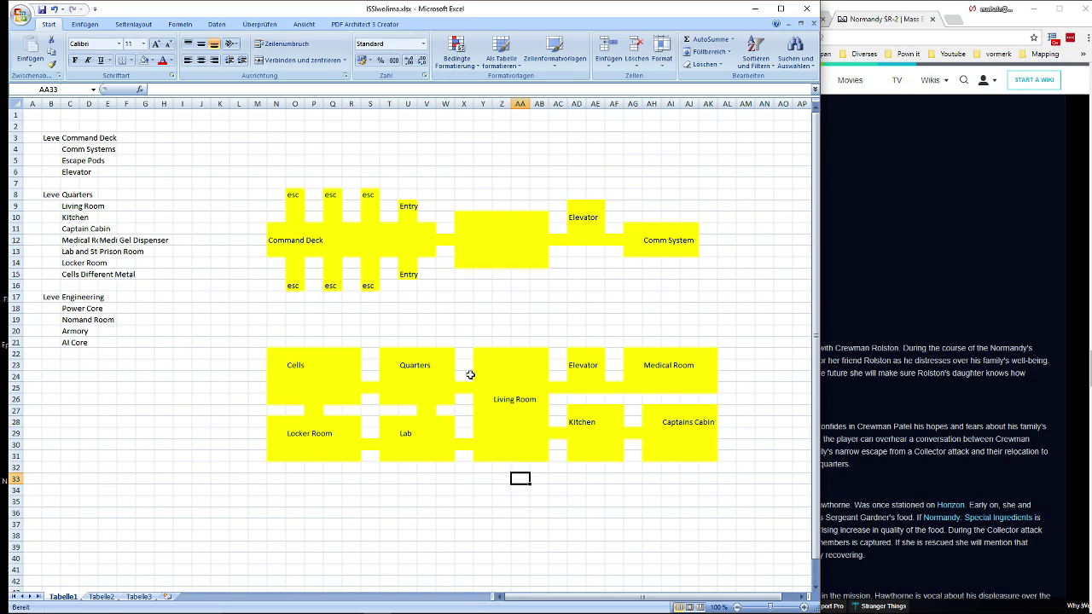
Copy the whole Quarters layout N22:AK31 to the area starting at N33 as a base for the Engineering level.
{"action": "scroll", "coordinate": [351, 267], "scroll_direction": "down", "scroll_amount": 1}
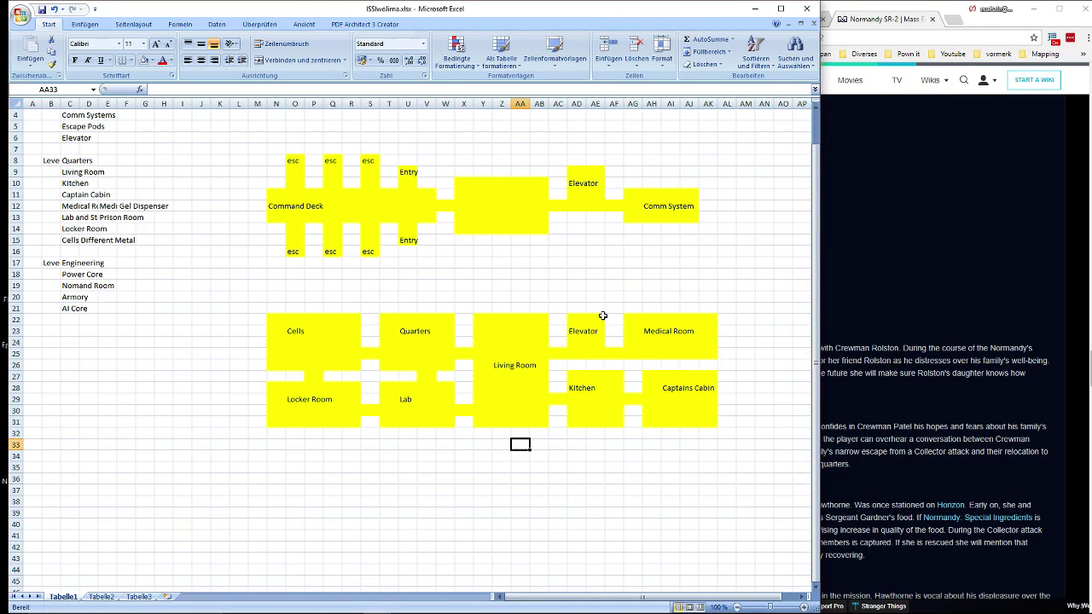
{"action": "left_click_drag", "start_coordinate": [289, 319], "coordinate": [705, 414]}
{"action": "key", "text": "ctrl+c"}
{"action": "left_click", "coordinate": [276, 445]}
{"action": "key", "text": "ctrl+v"}
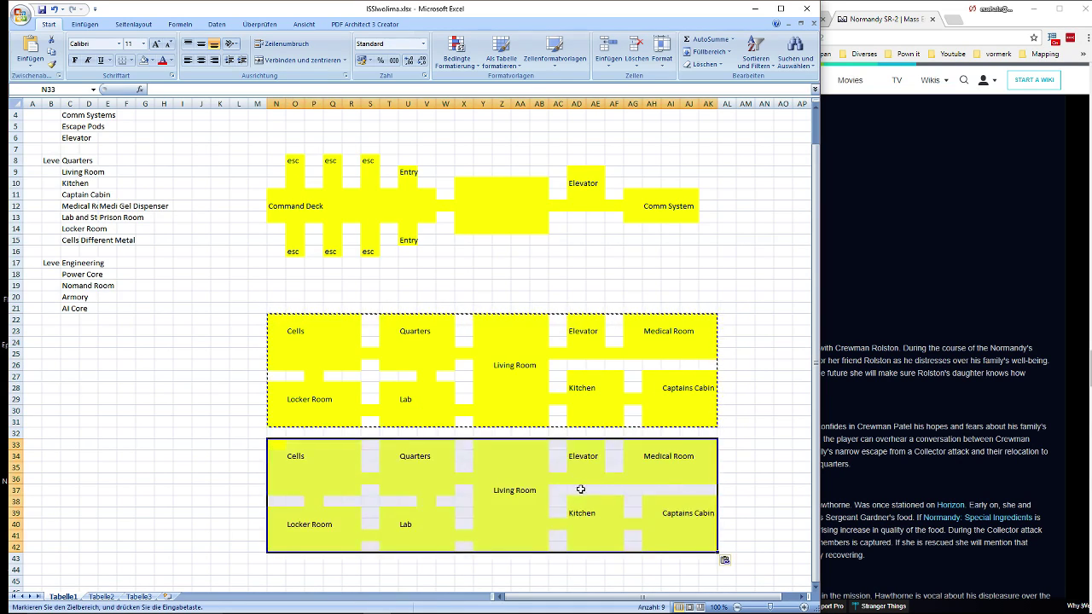
Clear all room labels except "Elevator" from the copied layout in N33:AK42.
{"action": "left_click", "coordinate": [577, 489]}
{"action": "left_click_drag", "start_coordinate": [714, 444], "coordinate": [271, 544]}
{"action": "key", "text": "Delete"}
{"action": "key", "text": "Delete"}
{"action": "left_click_drag", "start_coordinate": [285, 447], "coordinate": [546, 490]}
{"action": "key", "text": "Delete"}
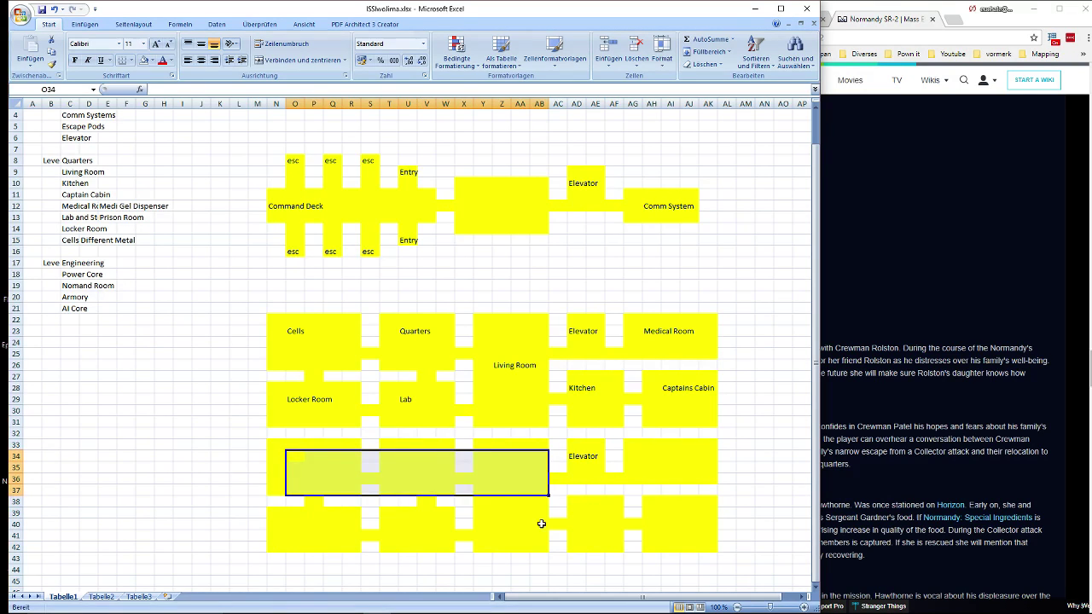
Fill the range N33:W42 with yellow to merge the four copied rooms into one block.
{"action": "left_click", "coordinate": [475, 456]}
{"action": "left_click", "coordinate": [284, 445]}
{"action": "left_click_drag", "start_coordinate": [283, 445], "coordinate": [444, 549]}
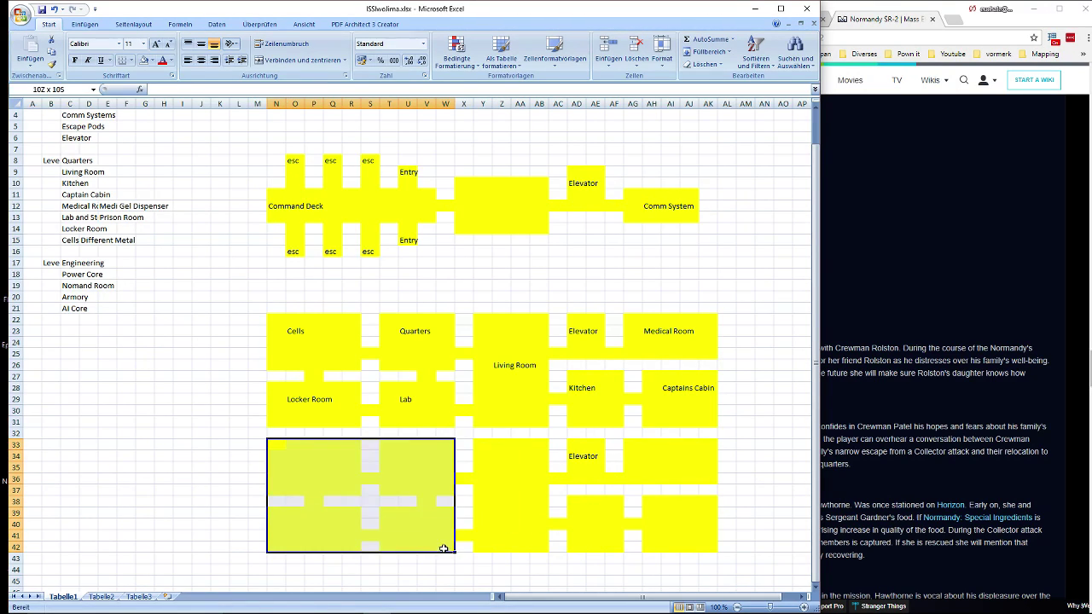
{"action": "left_click", "coordinate": [152, 61]}
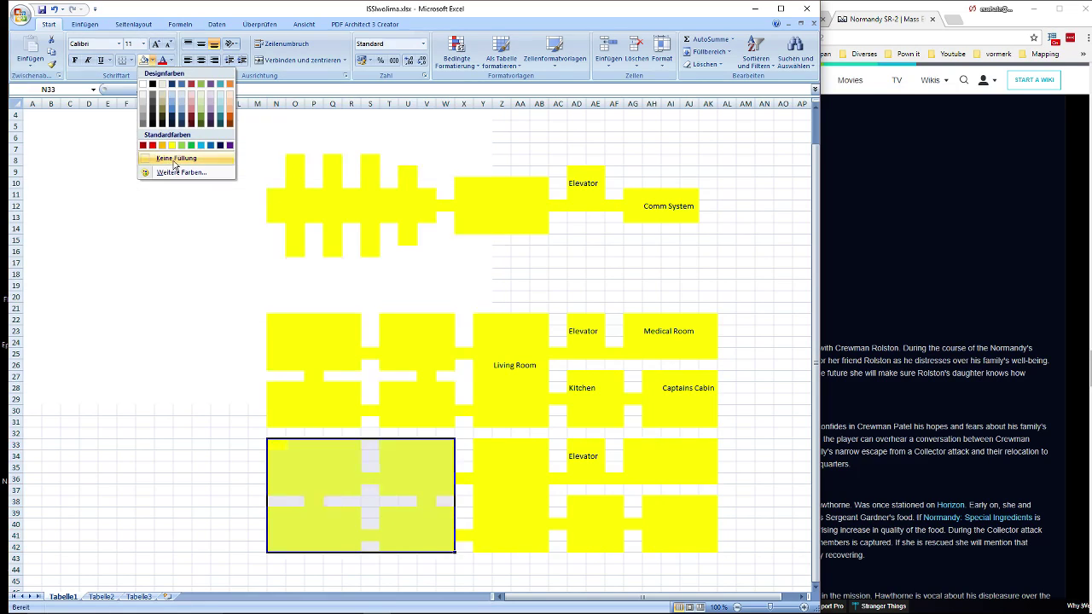
{"action": "left_click", "coordinate": [173, 151]}
{"action": "left_click", "coordinate": [462, 524]}
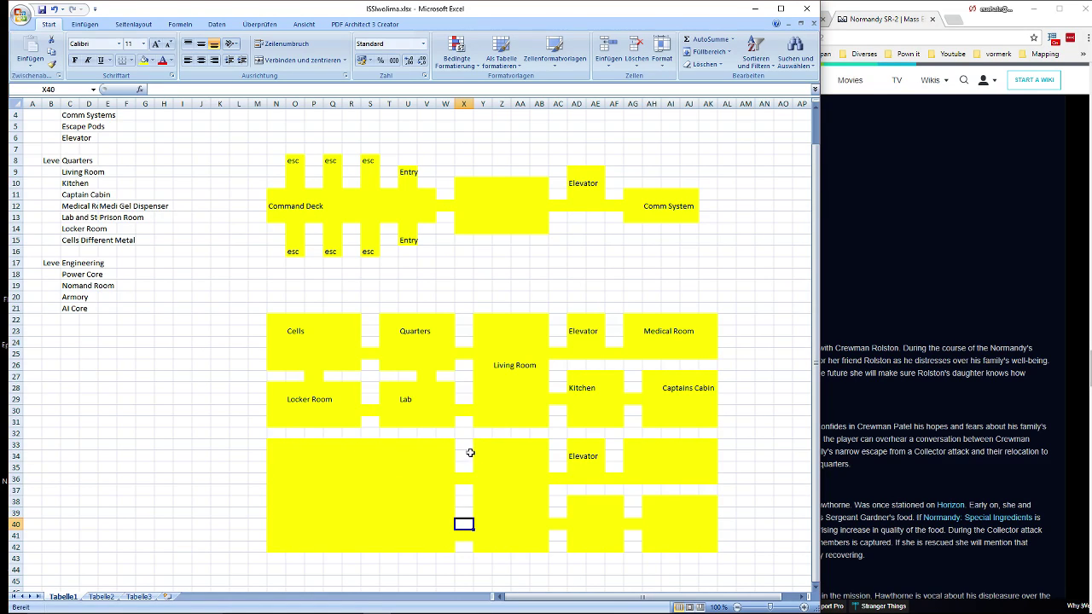
Copy the corridor column X33:X42 into Q33:Q42, and close X33:X42 with a copy of the yellow cells W33:W42.
{"action": "left_click_drag", "start_coordinate": [470, 452], "coordinate": [445, 547]}
{"action": "key", "text": "ctrl+c"}
{"action": "left_click", "coordinate": [327, 447]}
{"action": "key", "text": "ctrl+v"}
{"action": "key", "text": "ctrl+c"}
{"action": "left_click", "coordinate": [463, 446]}
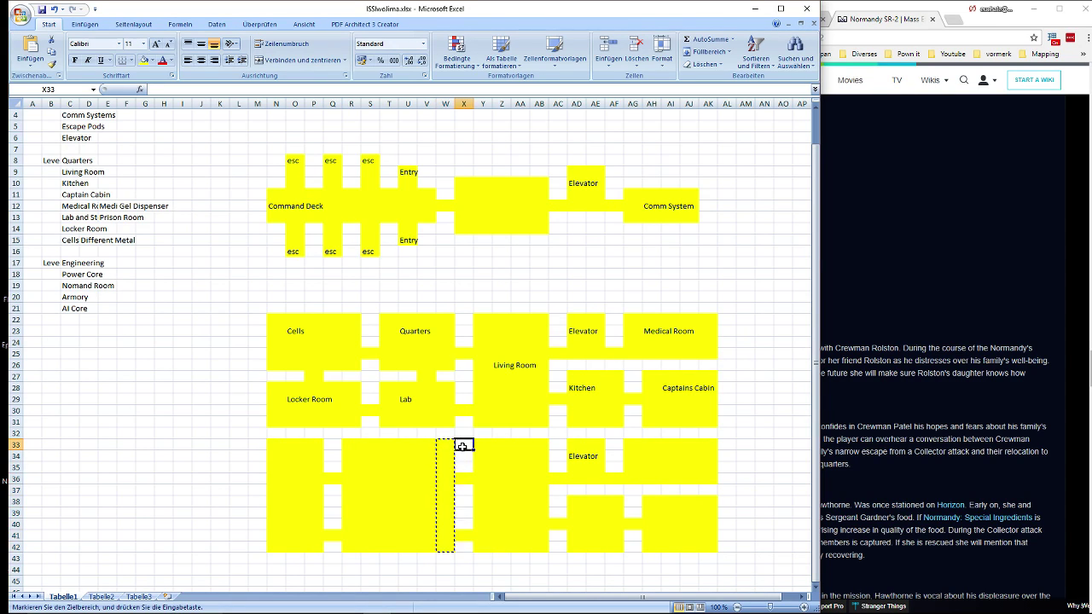
{"action": "key", "text": "ctrl+v"}
Label the narrow room in the Engineering layout "Power Core" in cell O37.
{"action": "left_click", "coordinate": [295, 490]}
{"action": "key", "text": "Up"}
{"action": "key", "text": "Down"}
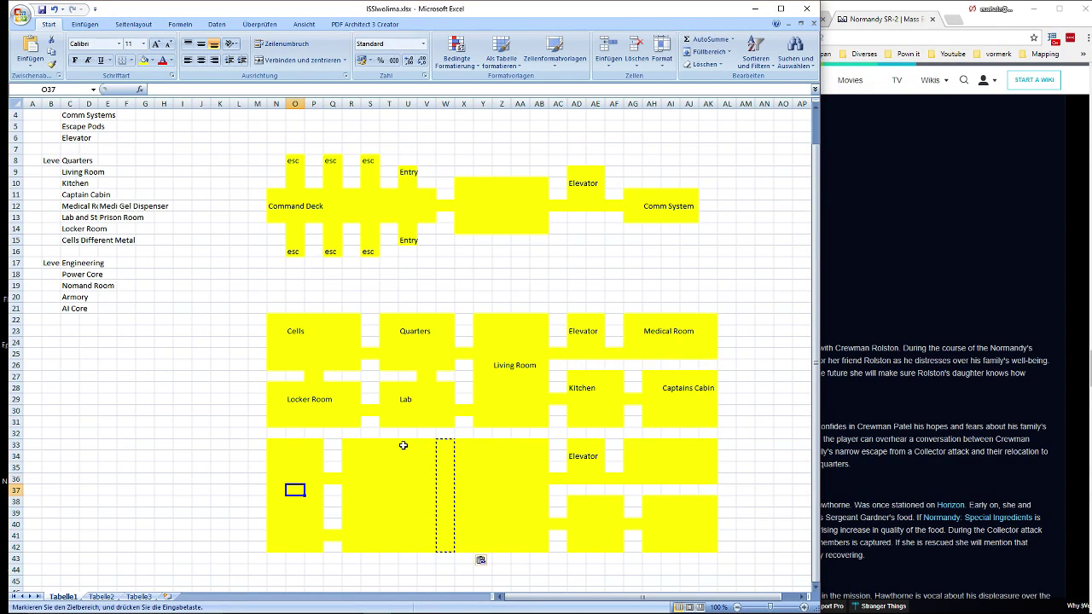
{"action": "type", "text": "Po"}
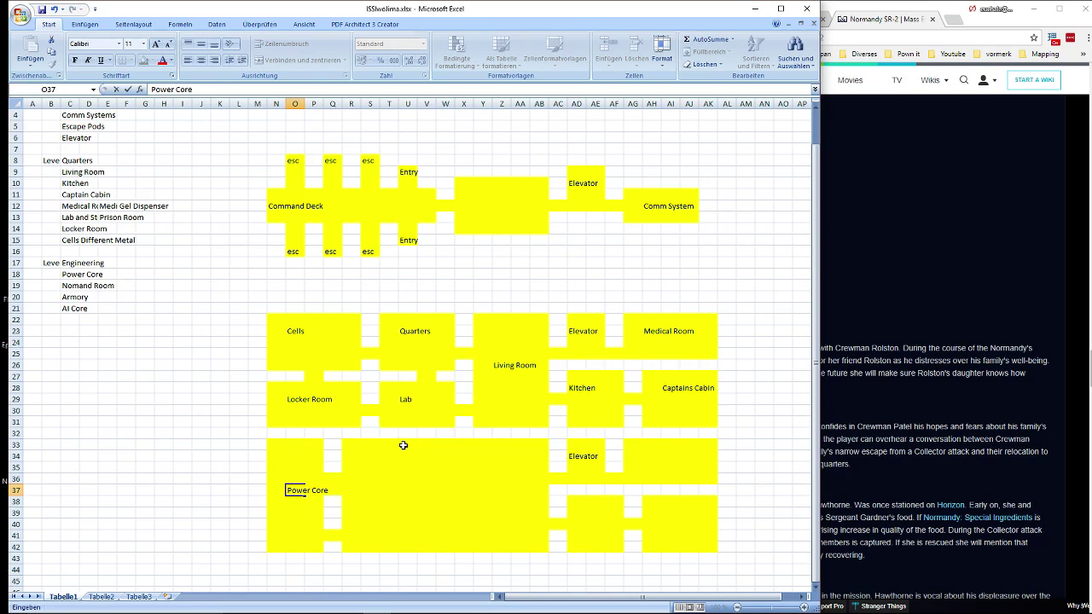
{"action": "type", "text": "wer Core"}
{"action": "key", "text": "Return"}
{"action": "key", "text": "Up"}
{"action": "key", "text": "ctrl+c"}
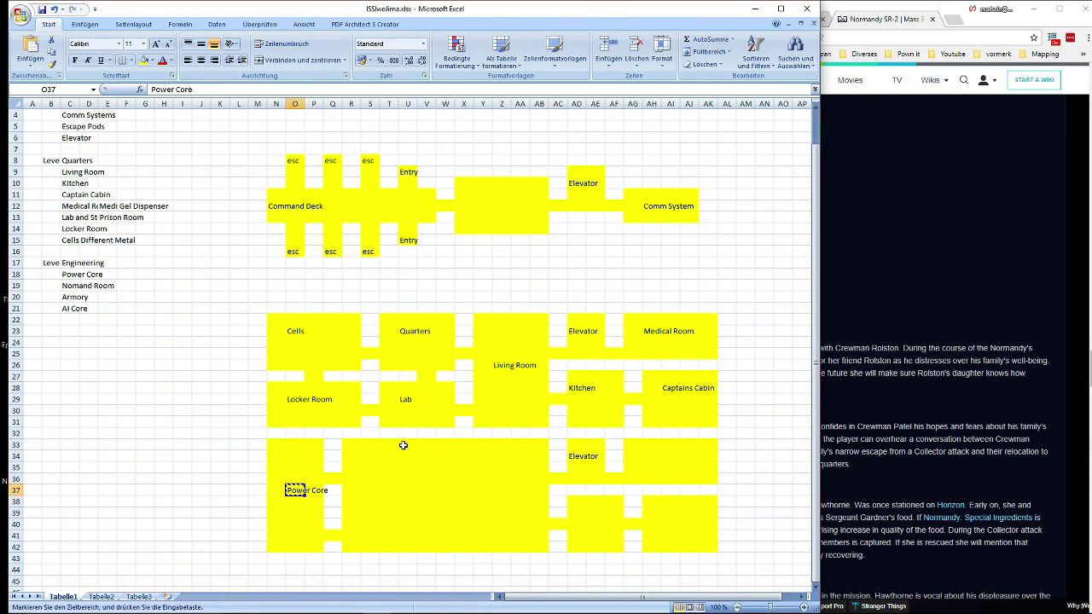
Label the large central room of the Engineering layout "Hangar" in cell U36.
{"action": "key", "text": "Down"}
{"action": "key", "text": "Down"}
{"action": "key", "text": "Right"}
{"action": "key", "text": "Right"}
{"action": "key", "text": "Right"}
{"action": "key", "text": "Right"}
{"action": "key", "text": "Right"}
{"action": "key", "text": "Right"}
{"action": "key", "text": "Right"}
{"action": "key", "text": "Right"}
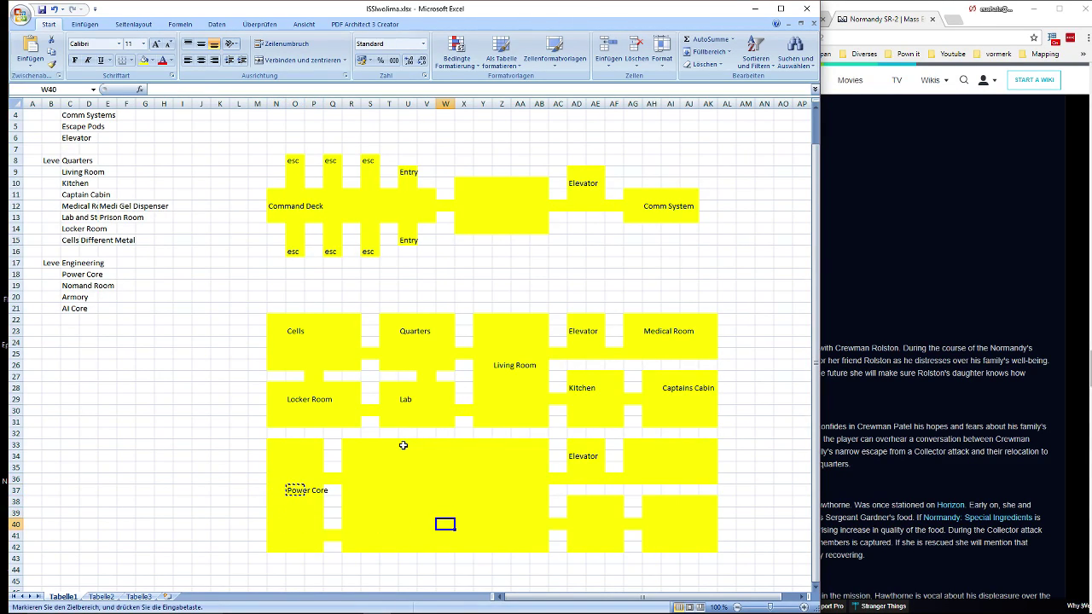
{"action": "key", "text": "Up"}
{"action": "key", "text": "Left"}
{"action": "key", "text": "Left"}
{"action": "key", "text": "Up"}
{"action": "key", "text": "Up"}
{"action": "key", "text": "Up"}
{"action": "key", "text": "Left"}
{"action": "key", "text": "Right"}
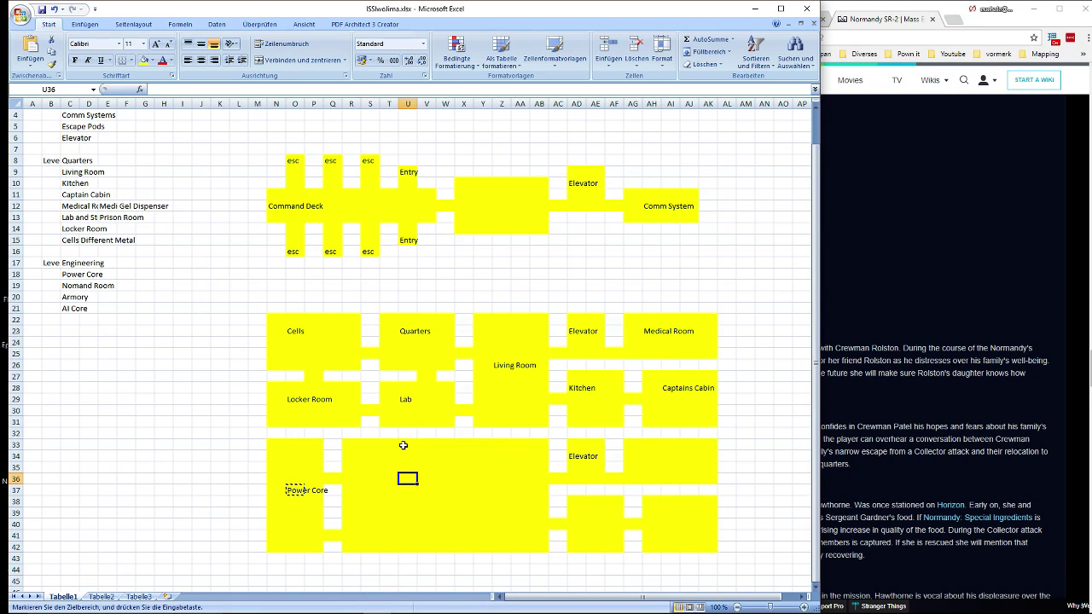
{"action": "type", "text": "Nom"}
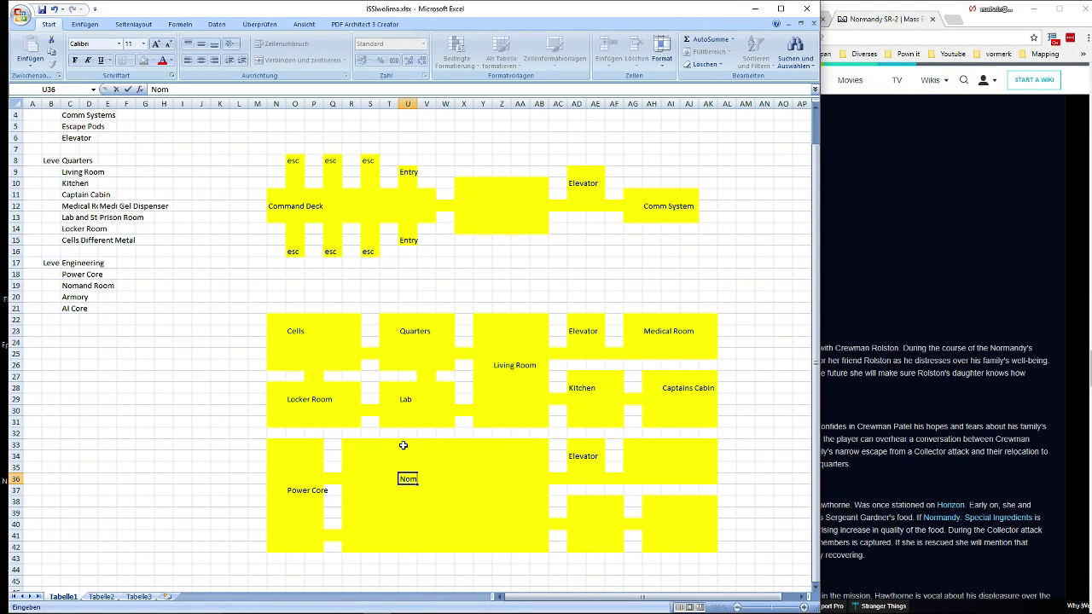
{"action": "type", "text": "ngar"}
{"action": "key", "text": "Return"}
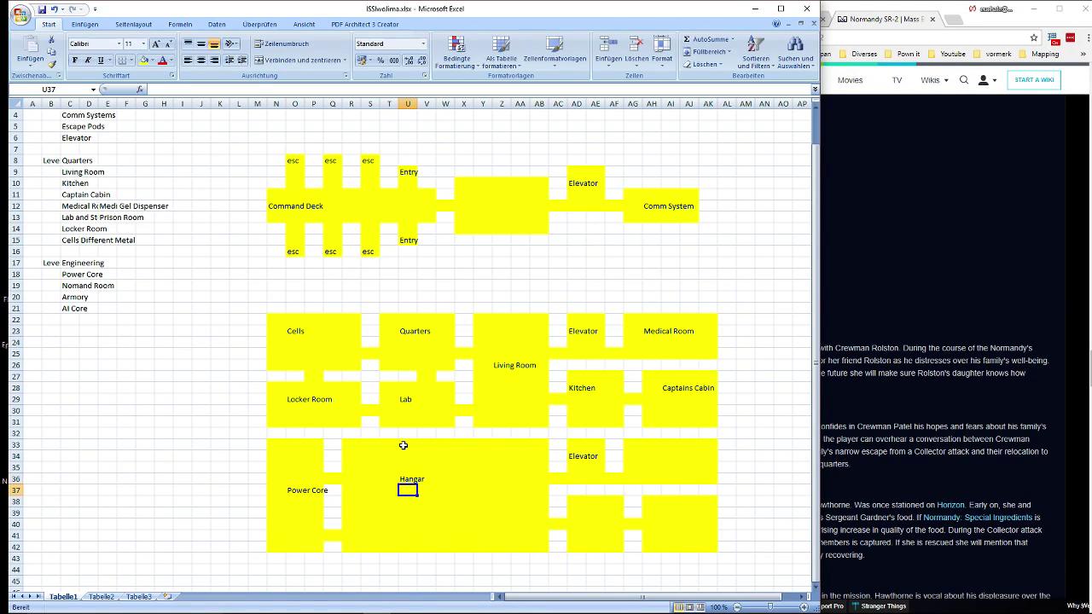
Enter the label "Armory" in AE39, in the room below the Engineering level's elevator.
{"action": "key", "text": "Down"}
{"action": "key", "text": "Right"}
{"action": "key", "text": "Right"}
{"action": "key", "text": "Down"}
{"action": "key", "text": "Right"}
{"action": "key", "text": "Down"}
{"action": "key", "text": "Right"}
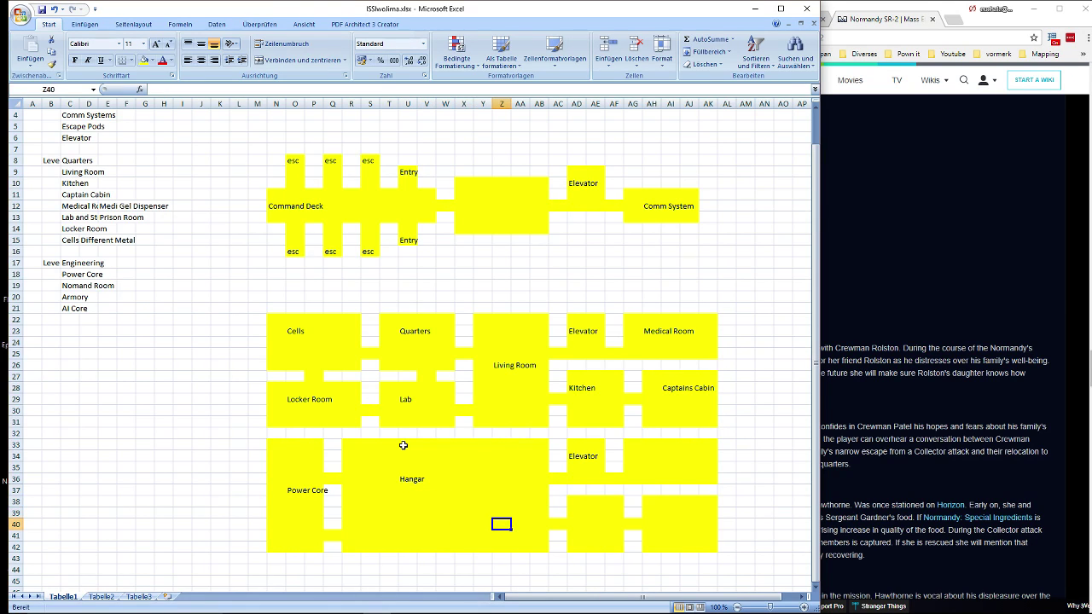
{"action": "key", "text": "Right"}
{"action": "key", "text": "Right"}
{"action": "key", "text": "Right"}
{"action": "key", "text": "Right"}
{"action": "key", "text": "Right"}
{"action": "key", "text": "Right"}
{"action": "key", "text": "Up"}
{"action": "key", "text": "Left"}
{"action": "key", "text": "Up"}
{"action": "key", "text": "Up"}
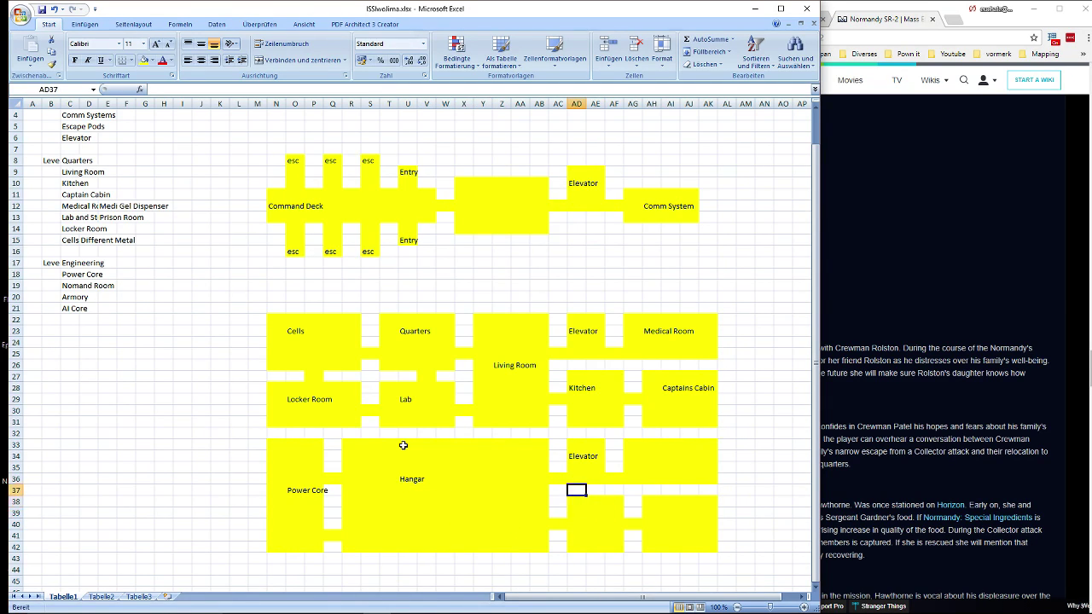
{"action": "key", "text": "Down"}
{"action": "key", "text": "Down"}
{"action": "key", "text": "Right"}
{"action": "type", "text": "Armory"}
{"action": "key", "text": "Right"}
Label the room beside the Armory "Ai Core" in cell AI39.
{"action": "key", "text": "Right"}
{"action": "key", "text": "Right"}
{"action": "key", "text": "Right"}
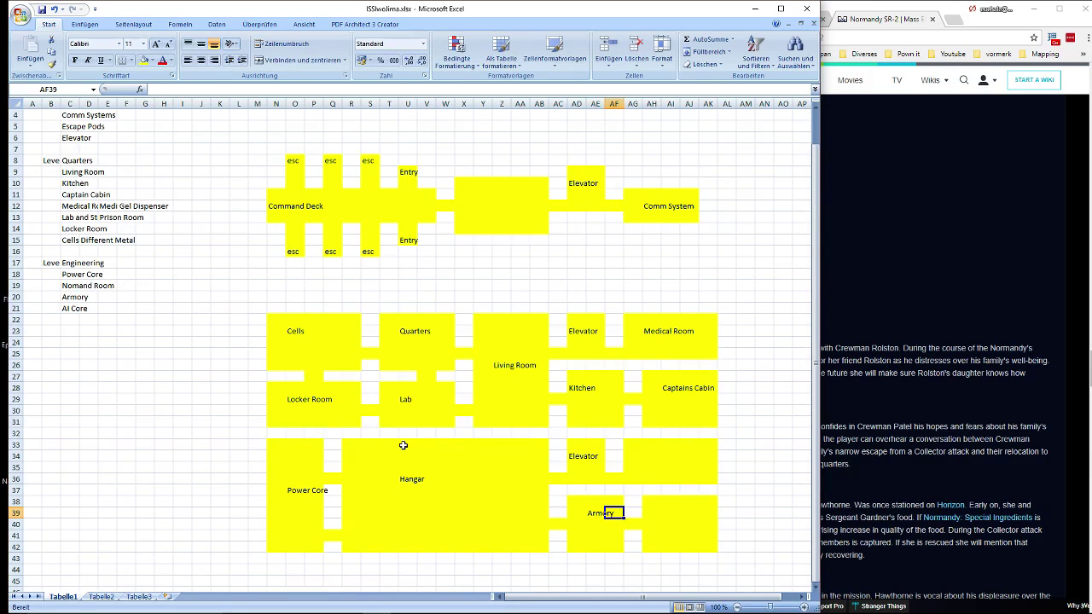
{"action": "type", "text": "AI"}
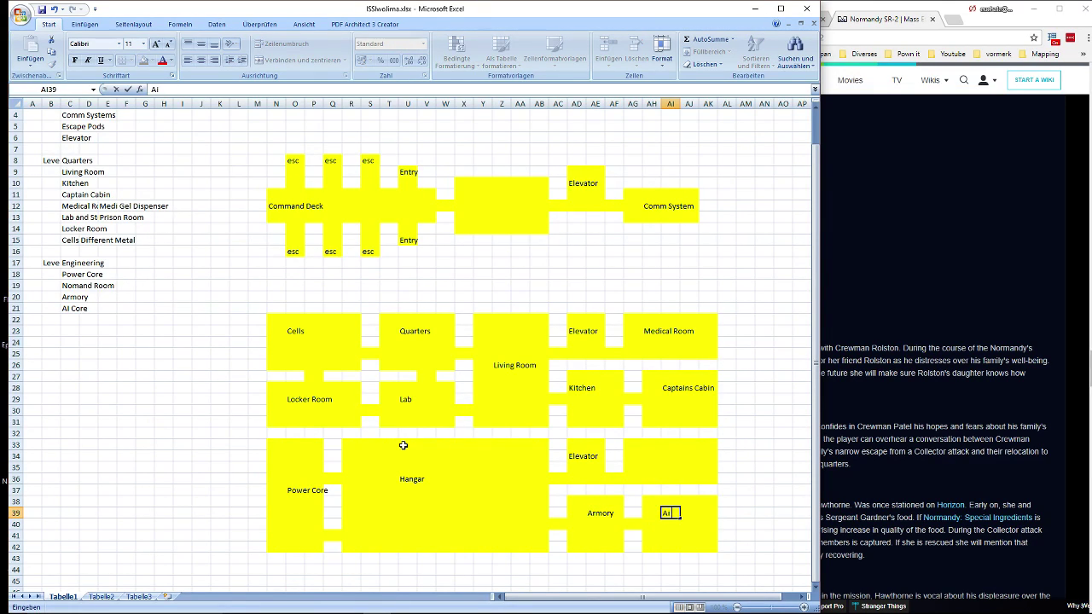
{"action": "type", "text": " Core"}
{"action": "key", "text": "Up"}
Remove the fill from AF33:AK36 to delete the unused room beside the Engineering level's elevator.
{"action": "key", "text": "Up"}
{"action": "key", "text": "Up"}
{"action": "key", "text": "Left"}
{"action": "key", "text": "Up"}
{"action": "key", "text": "Left"}
{"action": "key", "text": "Up"}
{"action": "key", "text": "Left"}
{"action": "key", "text": "Up"}
{"action": "key", "text": "Left"}
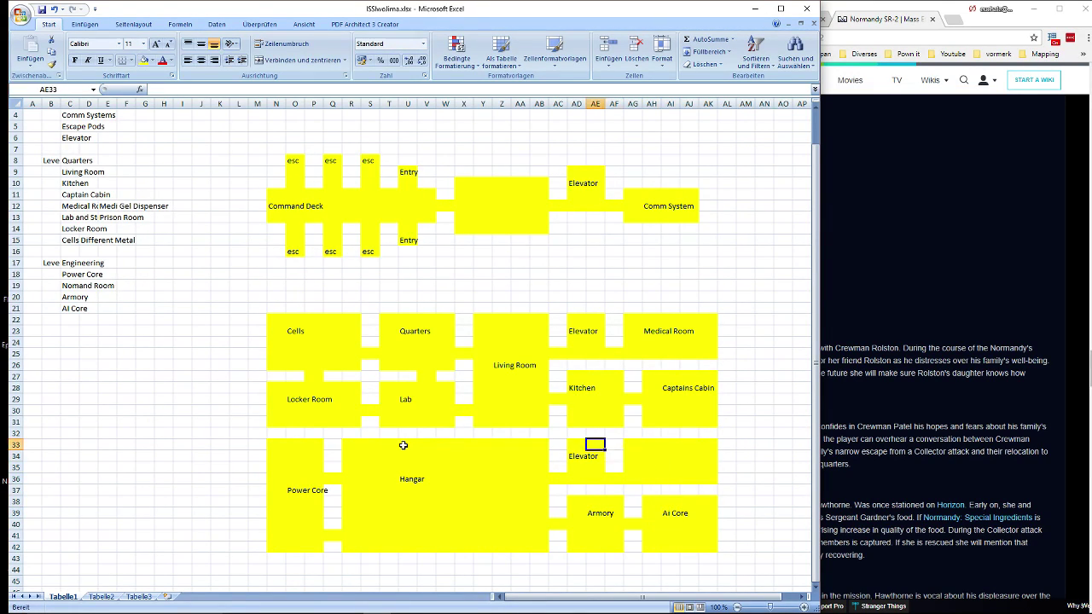
{"action": "key", "text": "Up"}
{"action": "key", "text": "Right"}
{"action": "key", "text": "Down"}
{"action": "key", "text": "shift+Right"}
{"action": "key", "text": "shift+Down"}
{"action": "key", "text": "shift+Right"}
{"action": "key", "text": "shift+Right"}
{"action": "key", "text": "shift+Down"}
{"action": "key", "text": "shift+Right"}
{"action": "key", "text": "shift+Right"}
{"action": "key", "text": "shift+Down"}
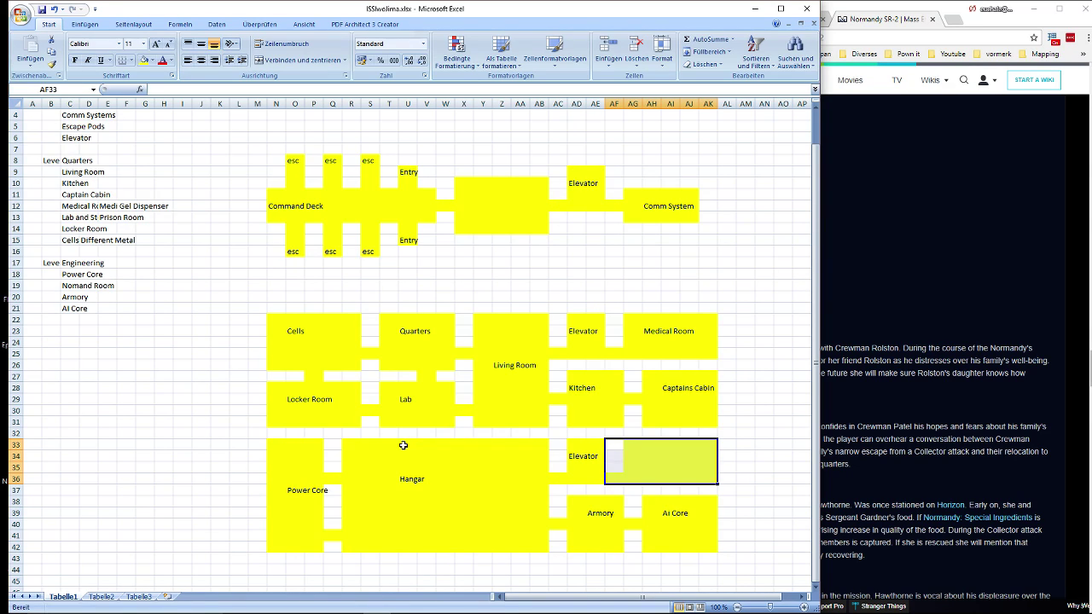
{"action": "left_click", "coordinate": [151, 60]}
{"action": "left_click", "coordinate": [175, 158]}
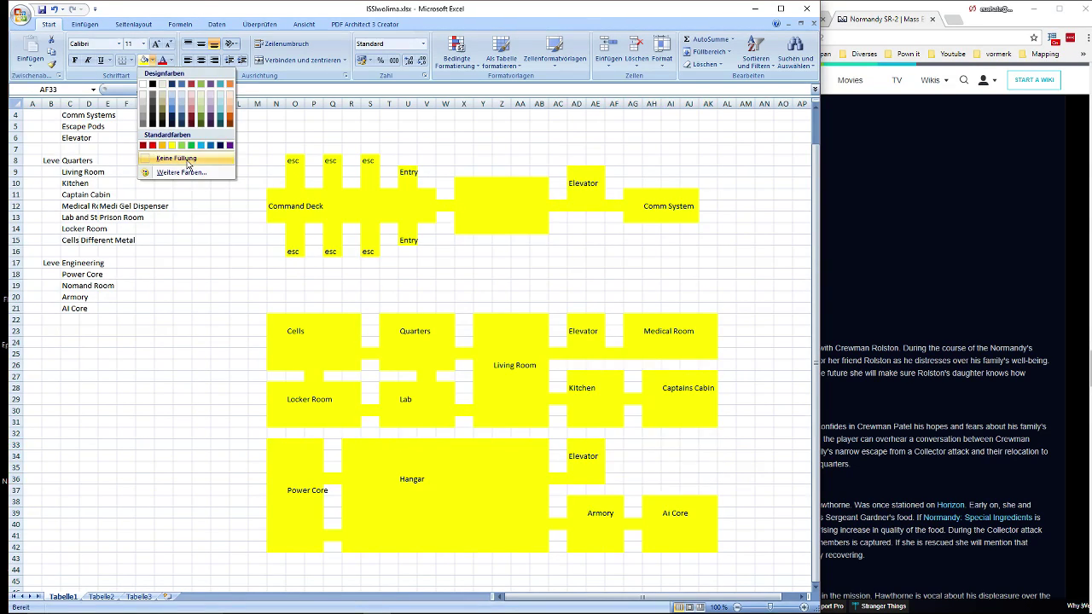
Move the Command Deck layout N8:AJ16 up so that it starts at N3.
{"action": "scroll", "coordinate": [602, 303], "scroll_direction": "up", "scroll_amount": 1}
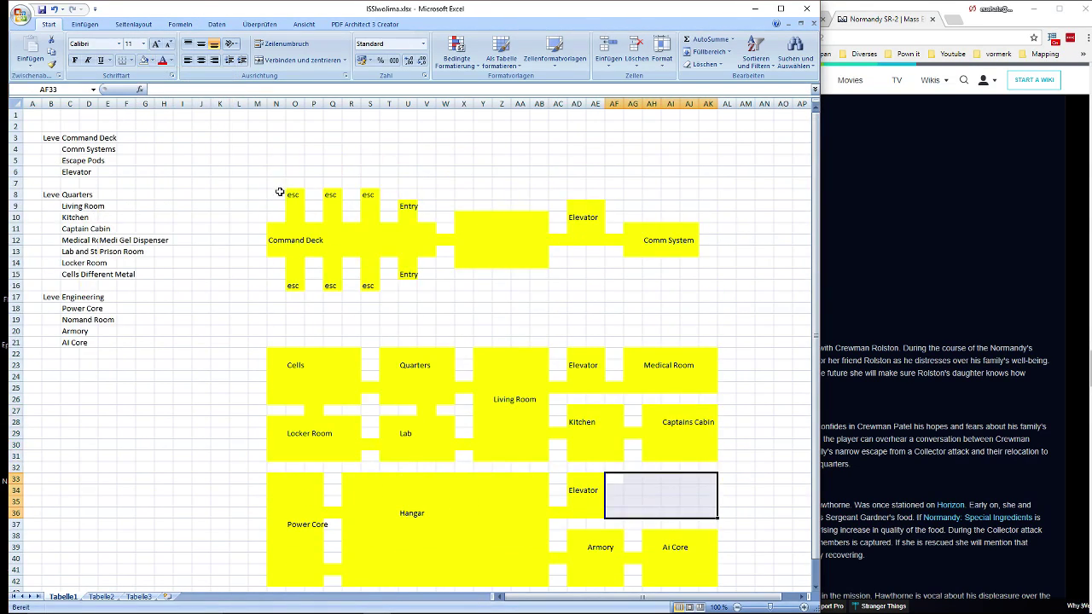
{"action": "left_click_drag", "start_coordinate": [279, 192], "coordinate": [684, 288]}
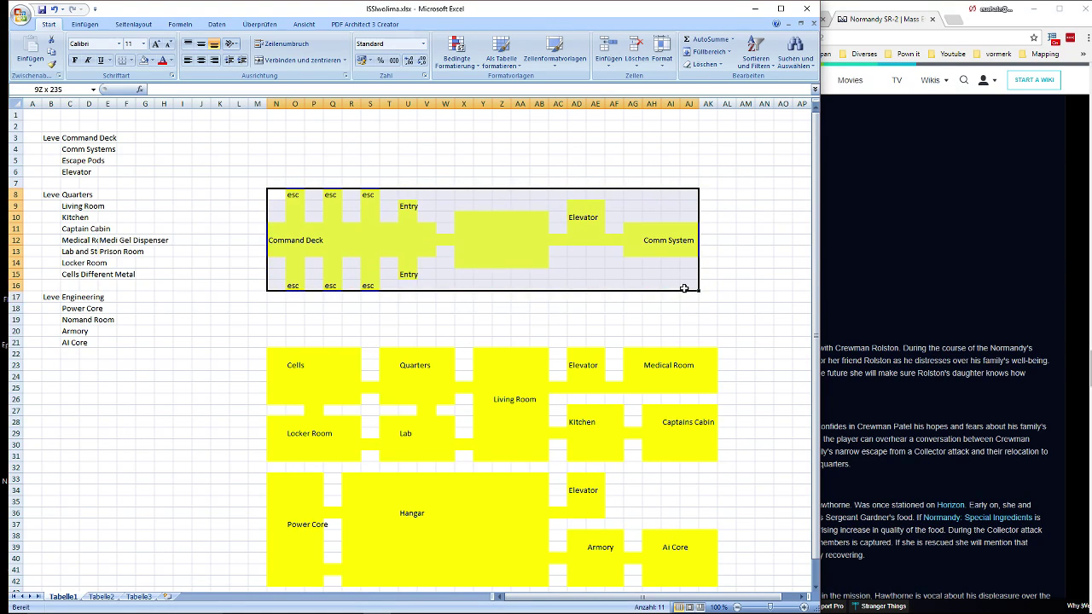
{"action": "key", "text": "ctrl+x"}
{"action": "left_click", "coordinate": [281, 139]}
{"action": "key", "text": "ctrl+v"}
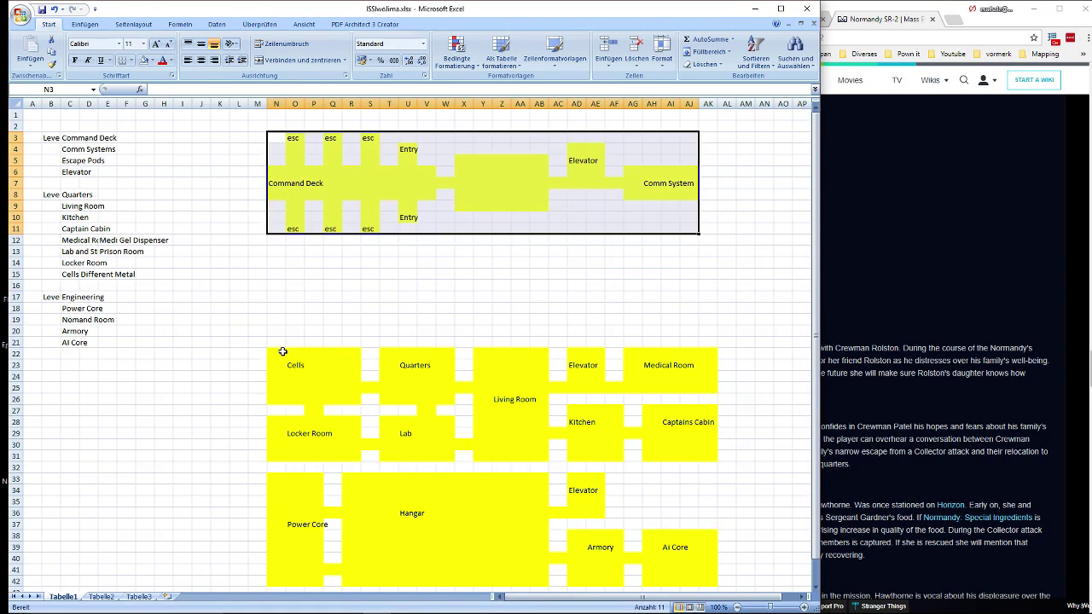
Move the Quarters layout N22:AK31 up so that it starts at N15.
{"action": "left_click_drag", "start_coordinate": [282, 352], "coordinate": [715, 456]}
{"action": "key", "text": "ctrl+x"}
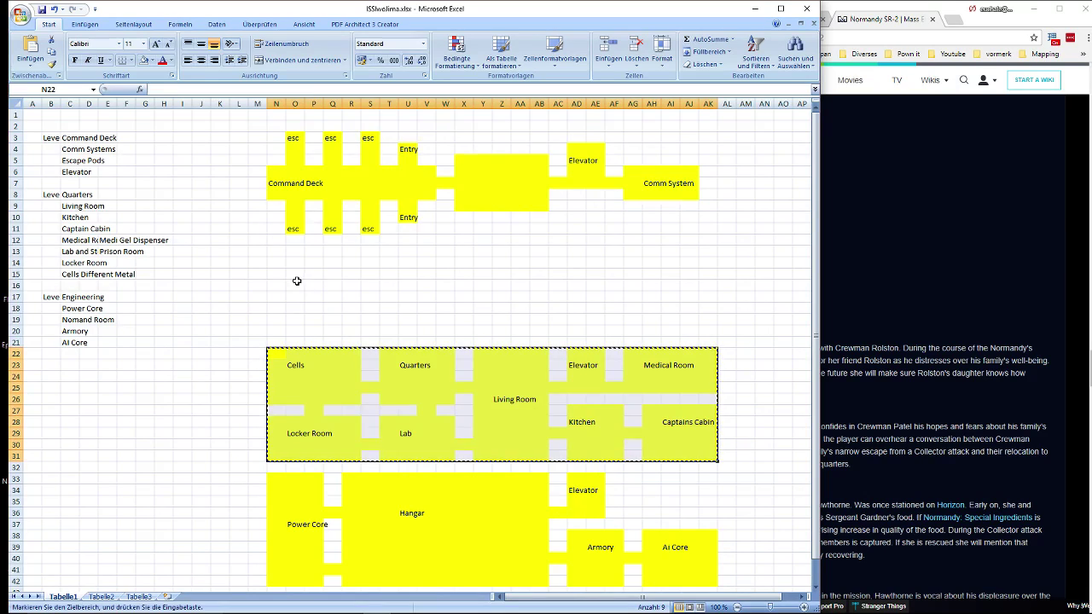
{"action": "left_click", "coordinate": [282, 274]}
{"action": "key", "text": "ctrl+v"}
{"action": "left_click", "coordinate": [390, 441]}
Move the Engineering layout N33:AK42 up so that it starts at N29.
{"action": "scroll", "coordinate": [319, 336], "scroll_direction": "down", "scroll_amount": 3}
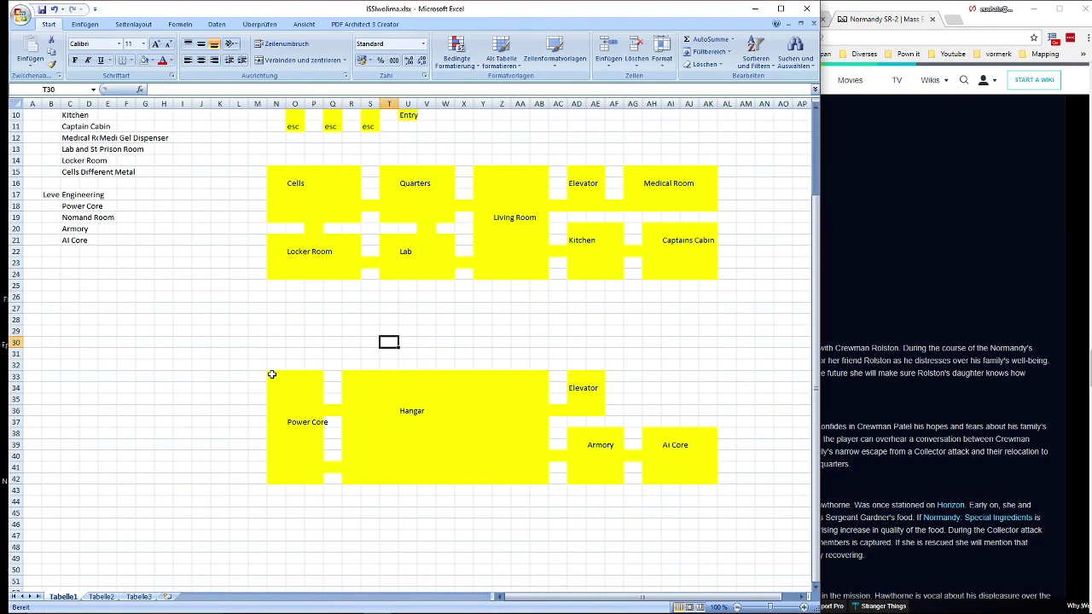
{"action": "left_click_drag", "start_coordinate": [271, 374], "coordinate": [711, 477]}
{"action": "key", "text": "ctrl+x"}
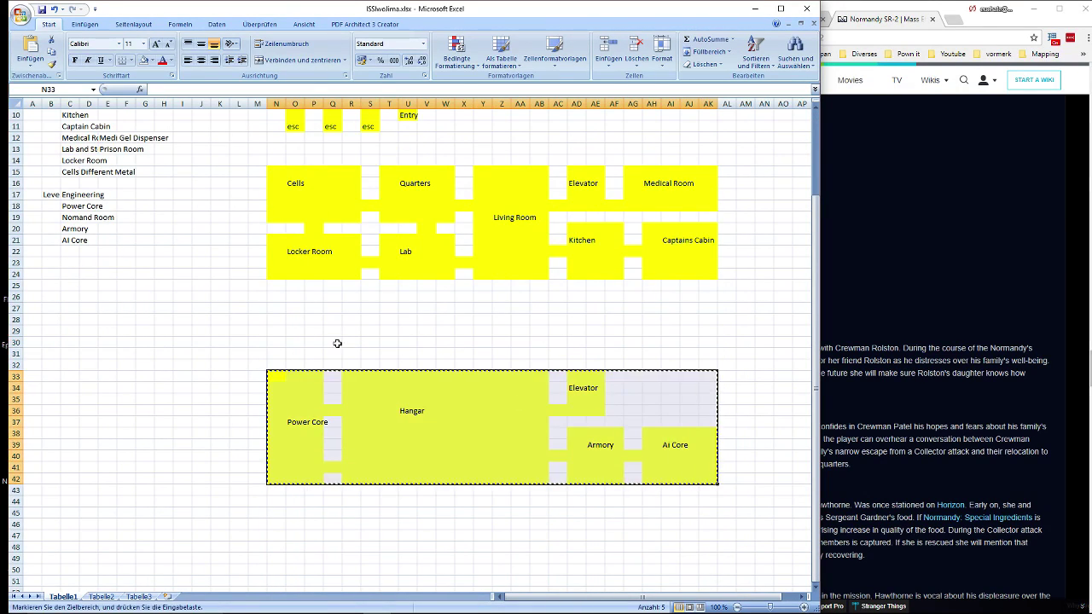
{"action": "left_click", "coordinate": [269, 331]}
{"action": "key", "text": "ctrl+v"}
{"action": "scroll", "coordinate": [469, 303], "scroll_direction": "up", "scroll_amount": 3}
{"action": "left_click", "coordinate": [502, 273]}
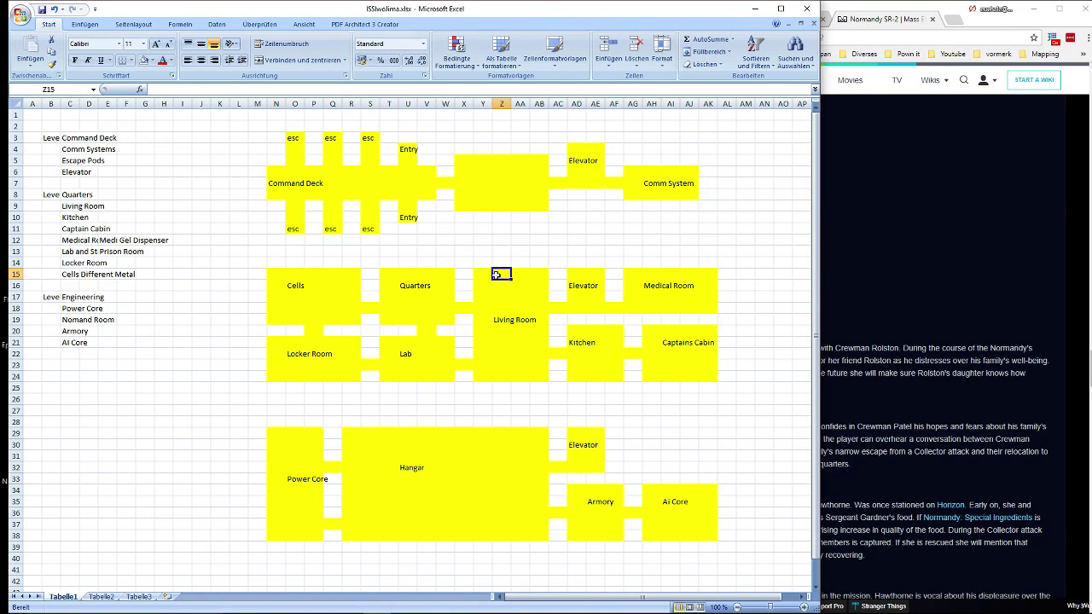
Fill N3:N5 and M5:M9 red as outer walls at the front end of the Command Deck.
{"action": "left_click_drag", "start_coordinate": [276, 139], "coordinate": [276, 161]}
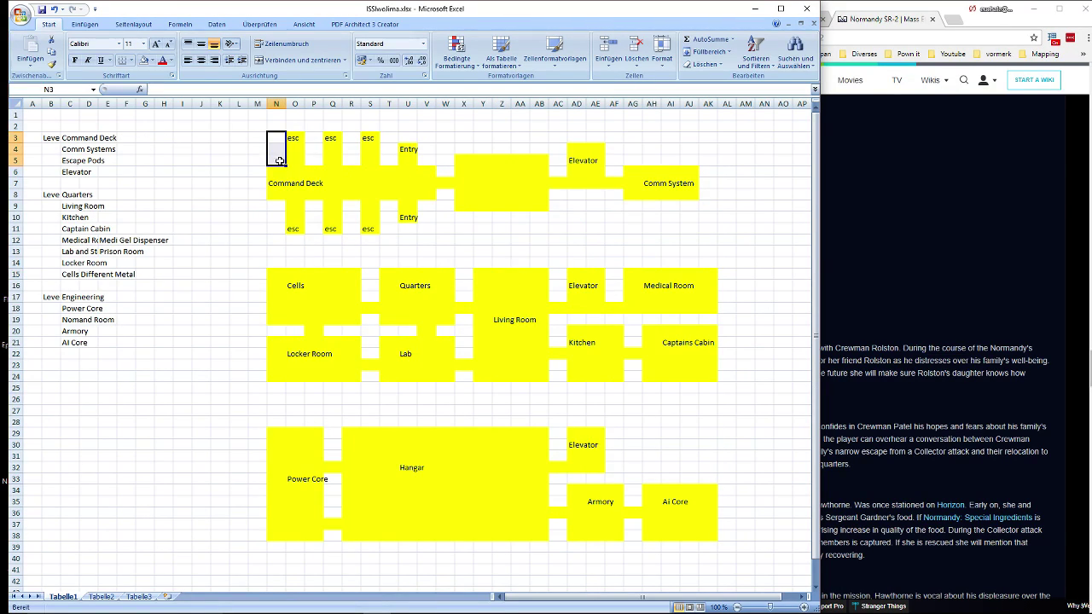
{"action": "left_click", "coordinate": [153, 61]}
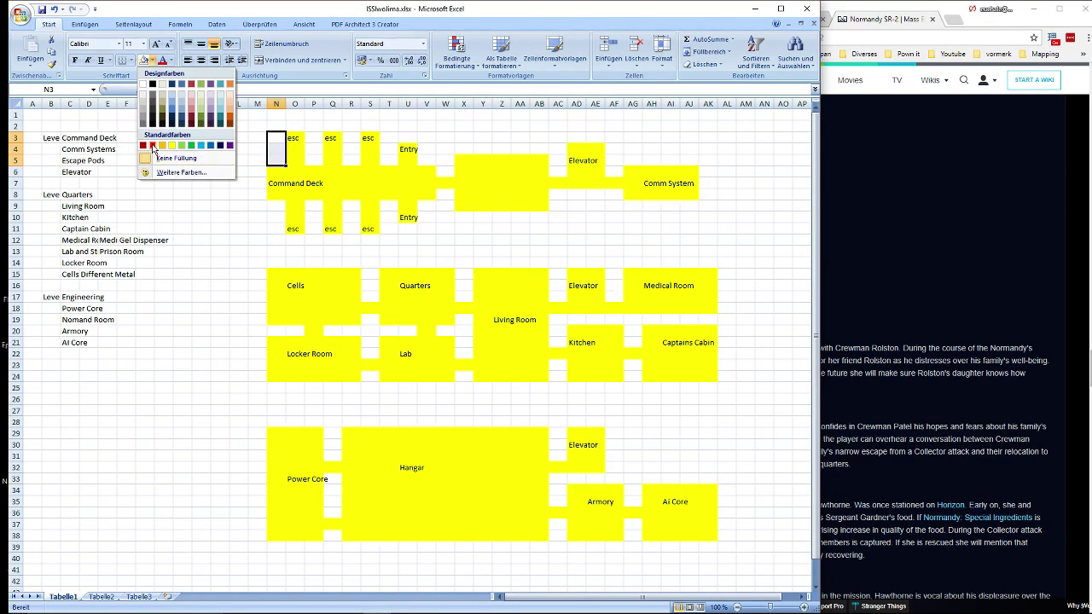
{"action": "left_click", "coordinate": [154, 157]}
{"action": "left_click", "coordinate": [258, 139]}
{"action": "left_click_drag", "start_coordinate": [258, 148], "coordinate": [259, 209]}
{"action": "left_click", "coordinate": [256, 180]}
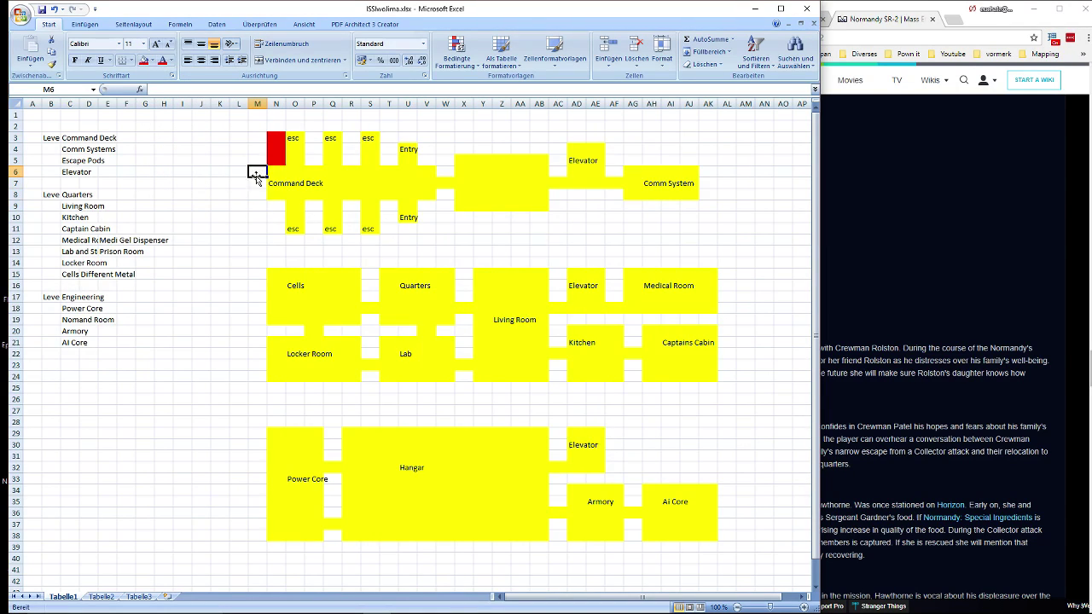
{"action": "left_click_drag", "start_coordinate": [258, 160], "coordinate": [313, 228]}
{"action": "key", "text": "F4"}
{"action": "key", "text": "F4"}
Fill the cells around and between the Command Deck's six escape pods red, including the wall strips in rows 2 and 12.
{"action": "left_click", "coordinate": [295, 240]}
{"action": "key", "text": "F4"}
{"action": "key", "text": "F4"}
{"action": "key", "text": "F4"}
{"action": "key", "text": "F4"}
{"action": "left_click_drag", "start_coordinate": [280, 127], "coordinate": [317, 162]}
{"action": "key", "text": "F4"}
{"action": "key", "text": "F4"}
{"action": "key", "text": "F4"}
{"action": "key", "text": "F4"}
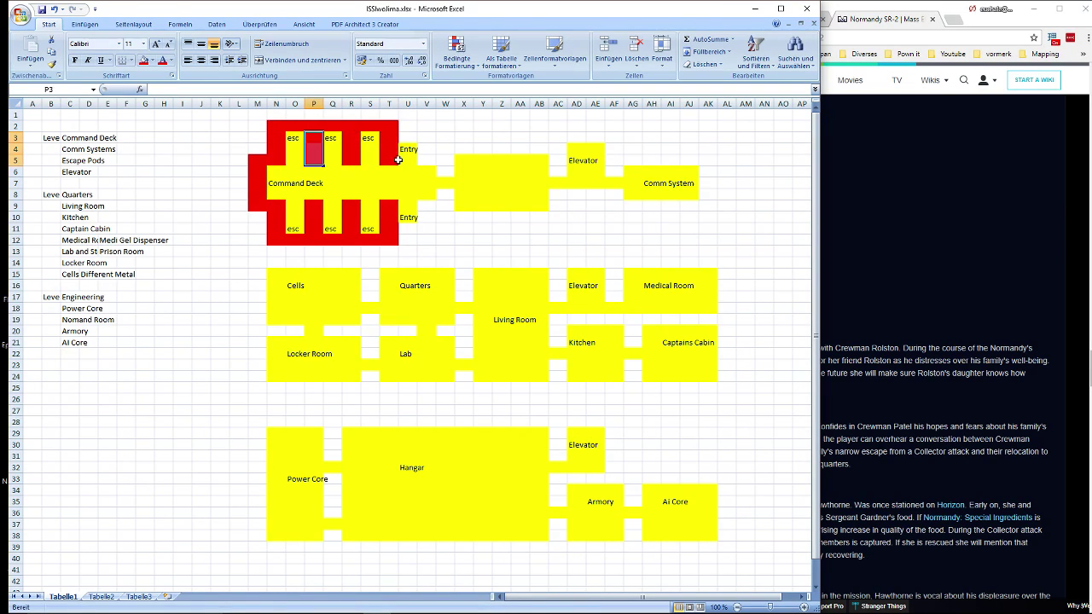
Fill red walls around both Command Deck Entry areas and along row 10 below the unlabelled central room.
{"action": "left_click", "coordinate": [408, 138]}
{"action": "left_click_drag", "start_coordinate": [433, 140], "coordinate": [446, 159]}
{"action": "key", "text": "F4"}
{"action": "key", "text": "F4"}
{"action": "left_click_drag", "start_coordinate": [447, 205], "coordinate": [533, 219]}
{"action": "key", "text": "F4"}
{"action": "key", "text": "F4"}
Fill red walls below the corridor to the Comm System in AC8:AF8 and below the Comm System in AG9:AK9.
{"action": "left_click_drag", "start_coordinate": [446, 218], "coordinate": [617, 203]}
{"action": "key", "text": "F4"}
{"action": "left_click", "coordinate": [559, 200]}
{"action": "key", "text": "F4"}
{"action": "key", "text": "F4"}
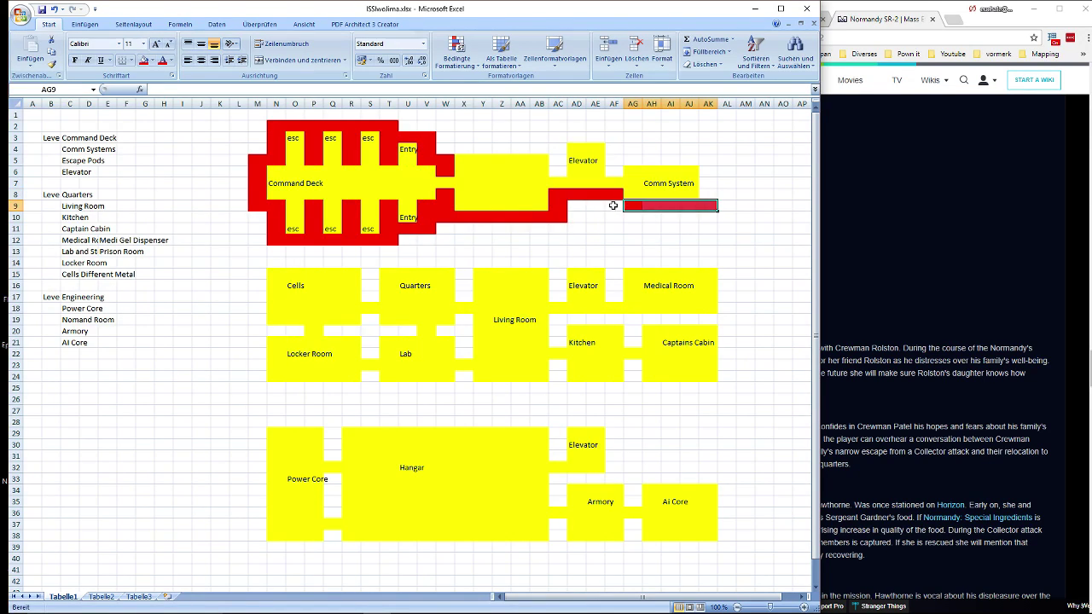
{"action": "key", "text": "F4"}
Close the Command Deck outline with red walls around the Comm System's far end, its Elevator and above the central room in row 4.
{"action": "left_click_drag", "start_coordinate": [703, 195], "coordinate": [446, 150]}
{"action": "key", "text": "F4"}
{"action": "key", "text": "F4"}
{"action": "left_click", "coordinate": [614, 171]}
{"action": "key", "text": "F4"}
{"action": "key", "text": "F4"}
{"action": "key", "text": "F4"}
{"action": "key", "text": "F4"}
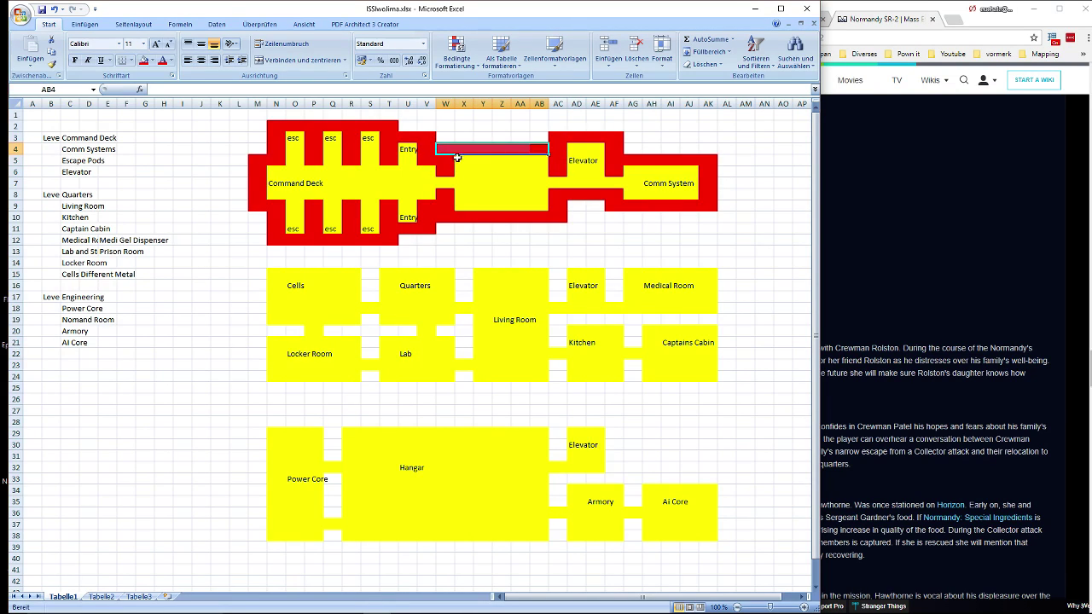
{"action": "left_click", "coordinate": [540, 251]}
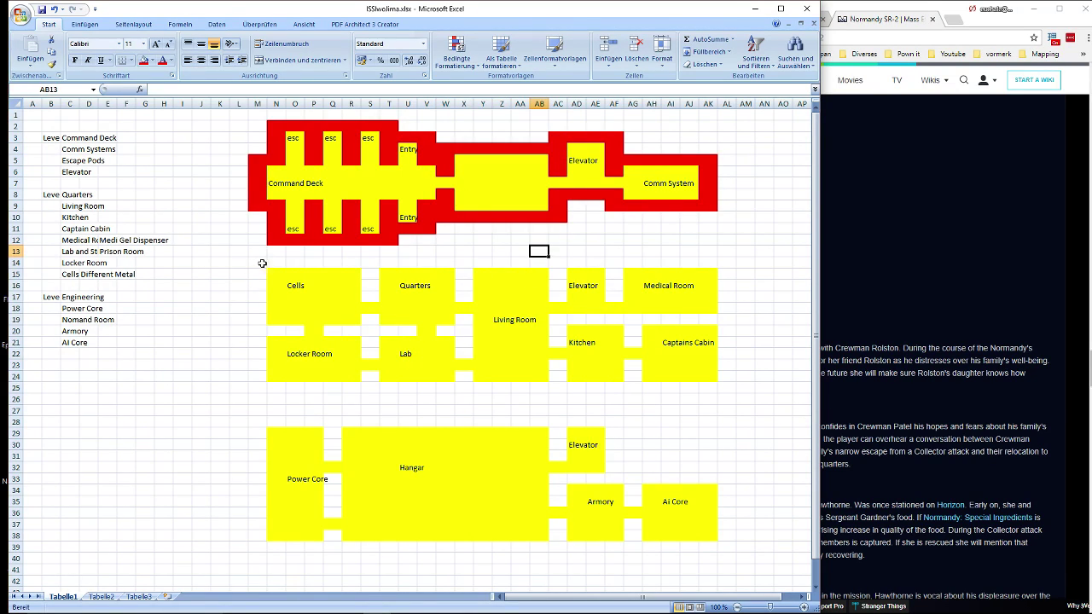
Fill a red outer wall around the whole Quarters level in rows 14 and 25 and columns M and AL.
{"action": "left_click_drag", "start_coordinate": [263, 263], "coordinate": [709, 388]}
{"action": "key", "text": "F4"}
{"action": "key", "text": "F4"}
{"action": "key", "text": "F4"}
{"action": "left_click_drag", "start_coordinate": [258, 376], "coordinate": [264, 273]}
{"action": "key", "text": "F4"}
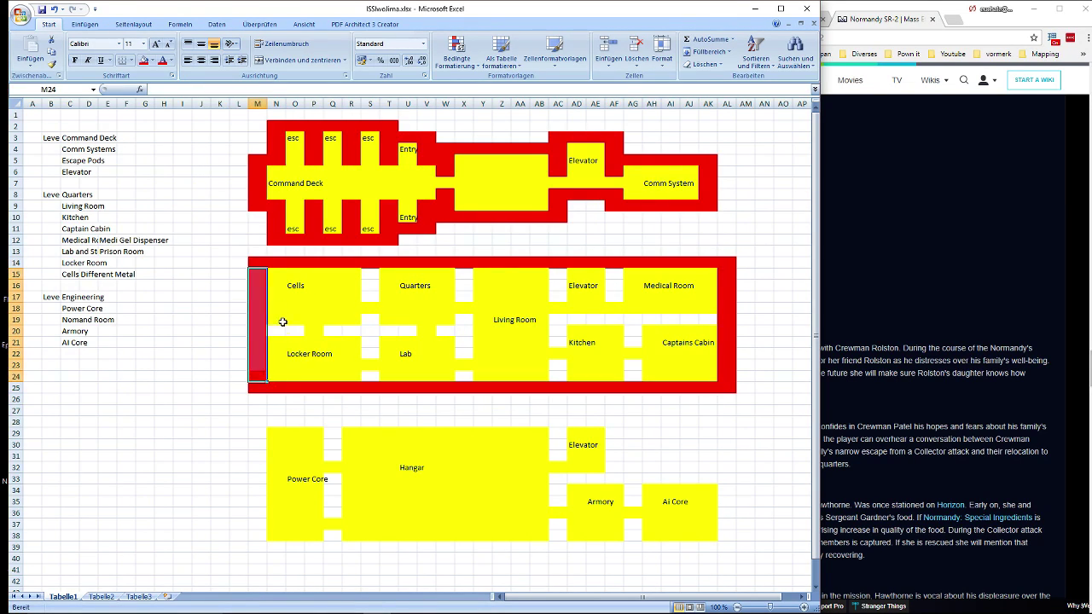
Fill the gaps between Cells, Locker Room, Quarters and Lab red as inner walls in row 20 and column S.
{"action": "left_click_drag", "start_coordinate": [278, 331], "coordinate": [297, 331]}
{"action": "key", "text": "F4"}
{"action": "left_click_drag", "start_coordinate": [612, 432], "coordinate": [712, 462]}
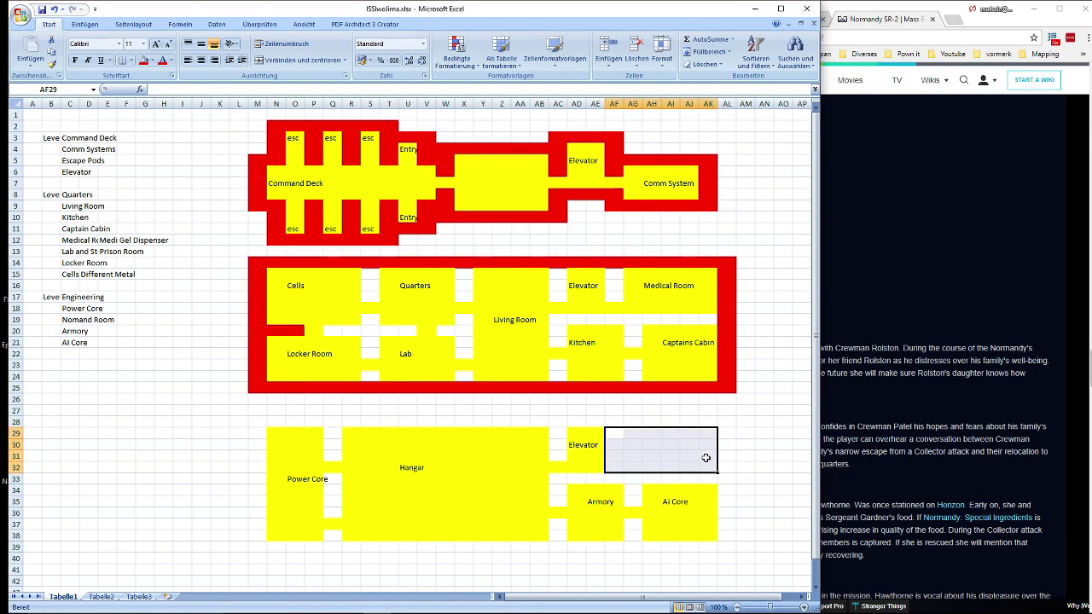
{"action": "left_click_drag", "start_coordinate": [370, 281], "coordinate": [370, 294]}
{"action": "key", "text": "F4"}
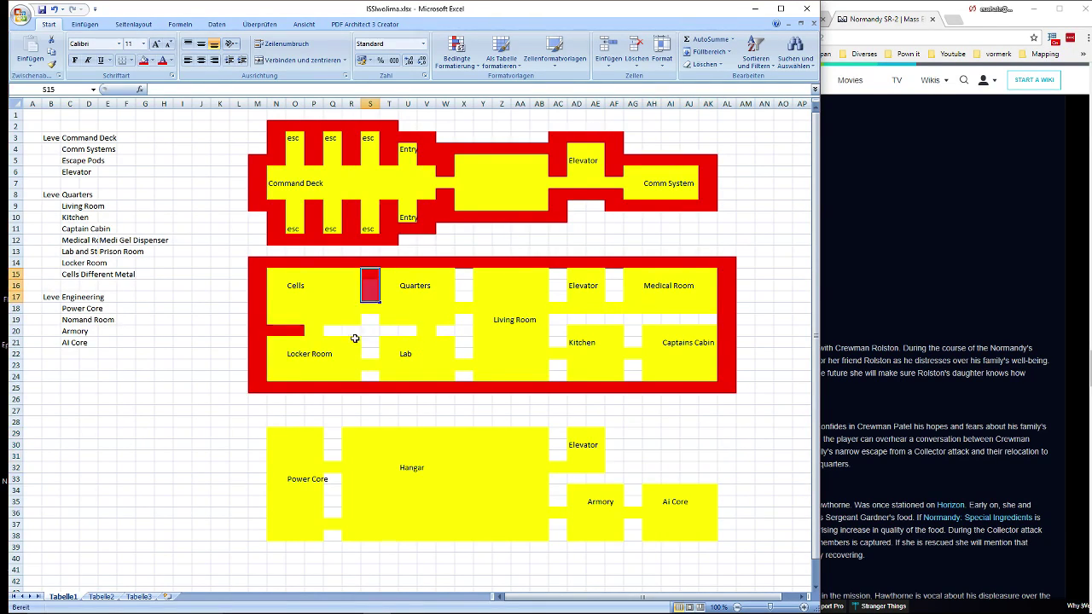
{"action": "left_click_drag", "start_coordinate": [337, 333], "coordinate": [370, 355]}
{"action": "key", "text": "F4"}
{"action": "key", "text": "F4"}
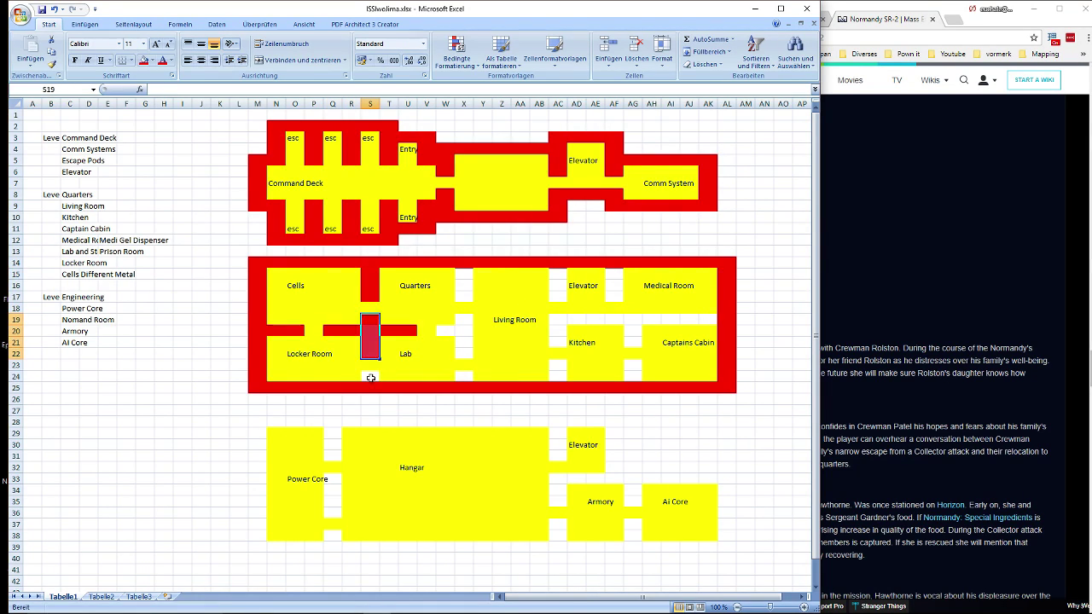
{"action": "left_click", "coordinate": [369, 376]}
{"action": "key", "text": "F4"}
Fill red walls in column X between the Living Room and the Quarters and Lab rooms, joined to the wall in row 20.
{"action": "left_click_drag", "start_coordinate": [463, 353], "coordinate": [464, 273]}
{"action": "key", "text": "F4"}
{"action": "left_click", "coordinate": [444, 331]}
{"action": "key", "text": "F4"}
{"action": "key", "text": "F4"}
Fill AC15:AC17, AC19:AC21 and AD19:AK19 red as walls beside the Living Room and between the Medical Room and Captains Cabin.
{"action": "left_click_drag", "start_coordinate": [556, 271], "coordinate": [557, 295]}
{"action": "key", "text": "F4"}
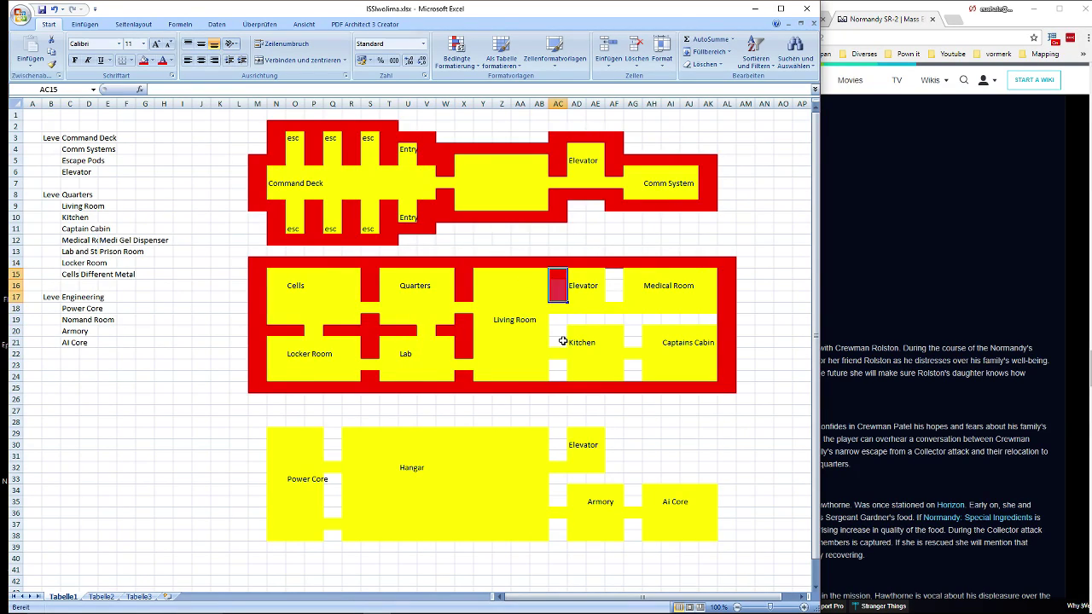
{"action": "left_click_drag", "start_coordinate": [559, 341], "coordinate": [714, 318]}
{"action": "key", "text": "F4"}
{"action": "left_click", "coordinate": [580, 318]}
{"action": "key", "text": "F4"}
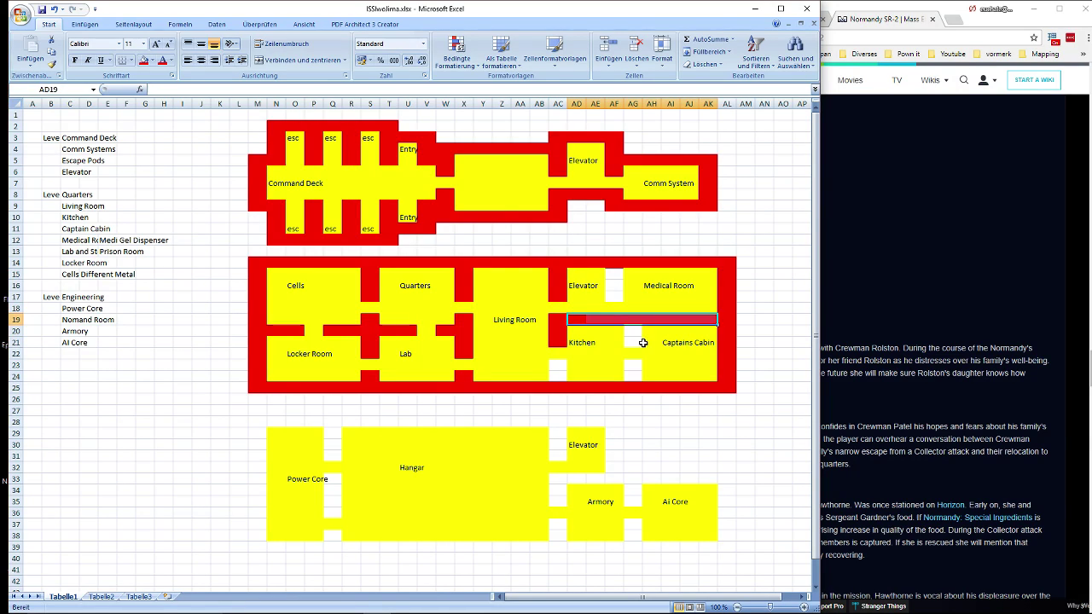
Fill the remaining wall gaps around the Kitchen in columns AC and AG and beside the Elevator in AF15:AF17 red.
{"action": "left_click_drag", "start_coordinate": [635, 331], "coordinate": [632, 376]}
{"action": "key", "text": "F4"}
{"action": "key", "text": "F4"}
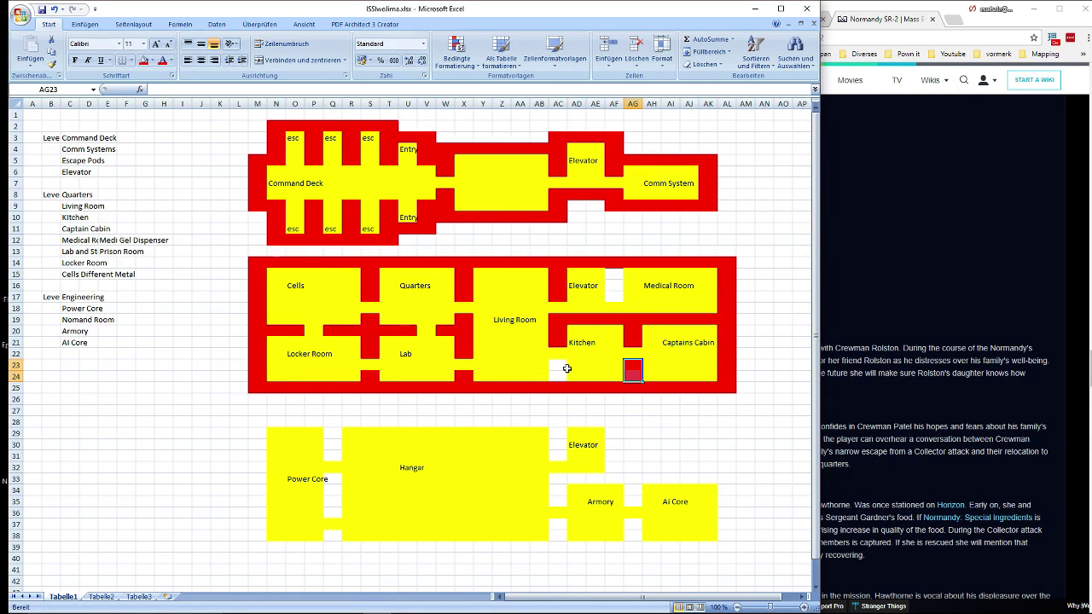
{"action": "left_click_drag", "start_coordinate": [563, 365], "coordinate": [558, 375]}
{"action": "key", "text": "F4"}
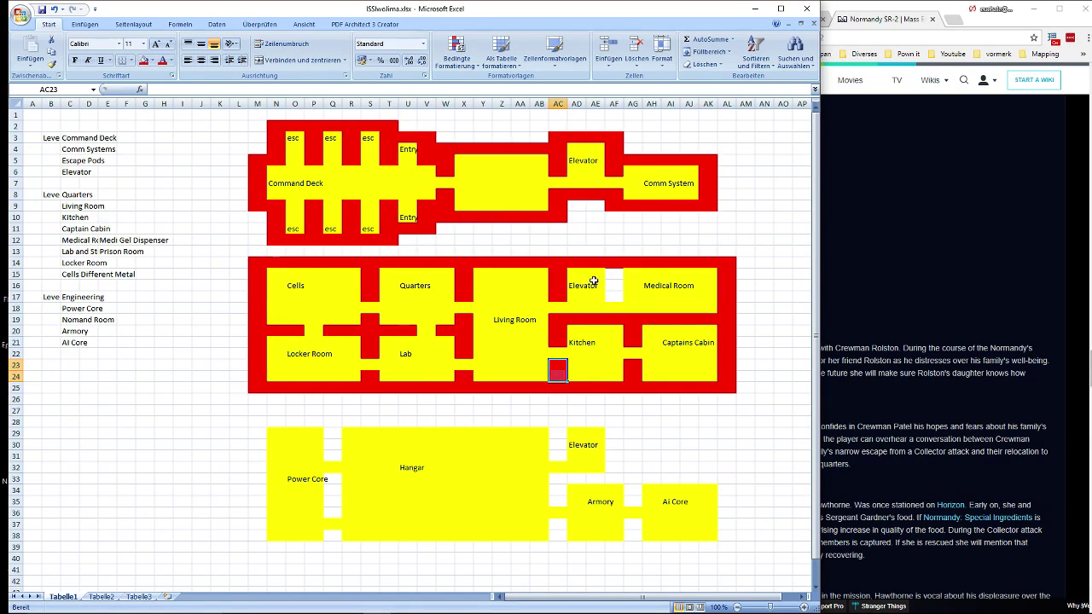
{"action": "left_click_drag", "start_coordinate": [616, 273], "coordinate": [613, 294]}
{"action": "key", "text": "F4"}
Label the Hangar's lower area "Storage" in cell Y36.
{"action": "left_click", "coordinate": [590, 513]}
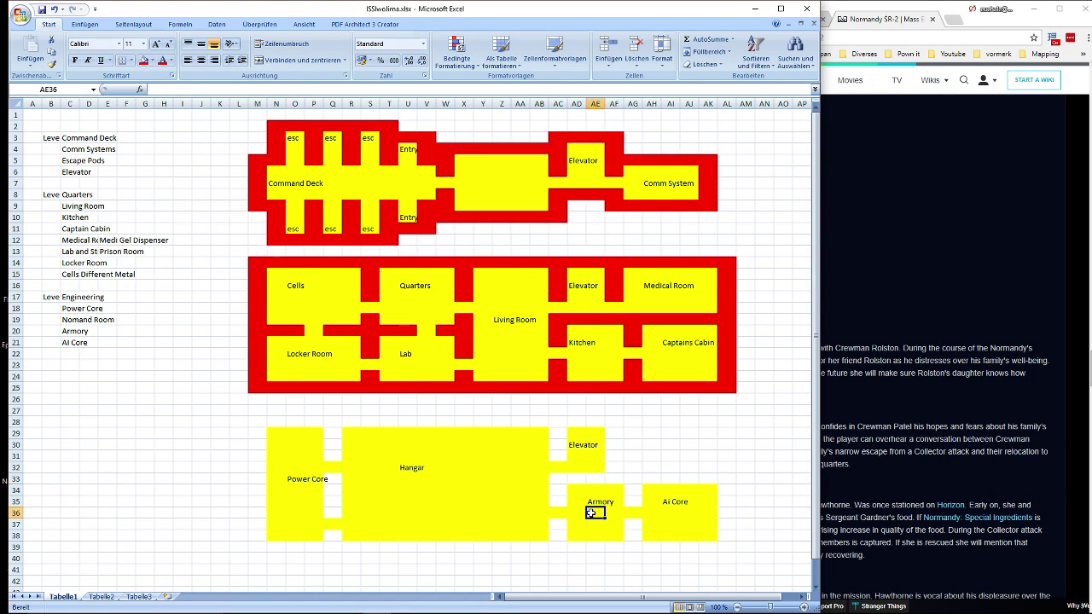
{"action": "left_click", "coordinate": [490, 514]}
{"action": "type", "text": "Store"}
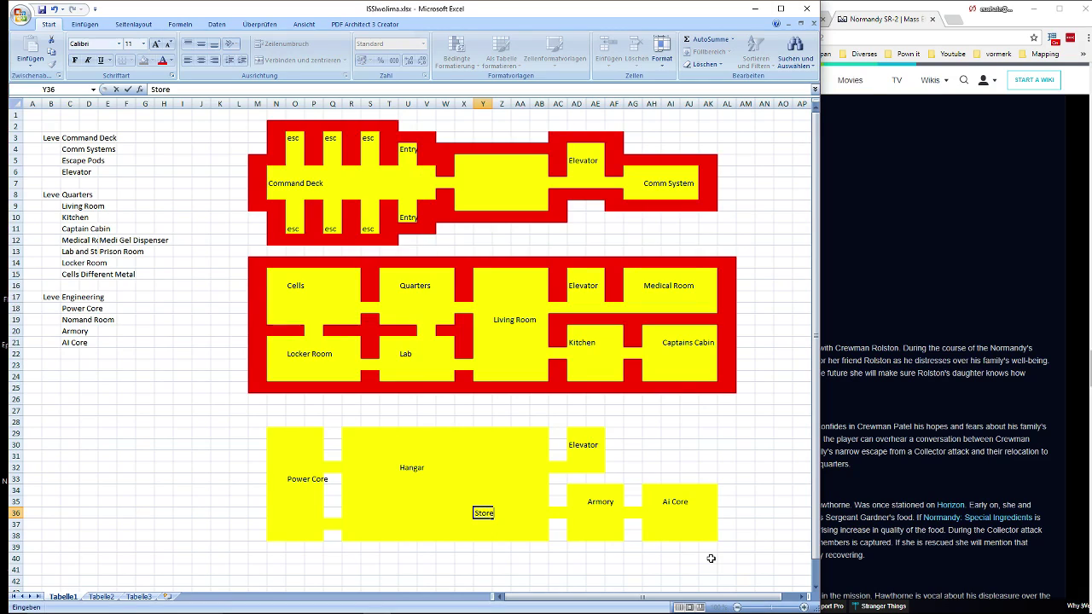
{"action": "type", "text": "age"}
{"action": "key", "text": "Return"}
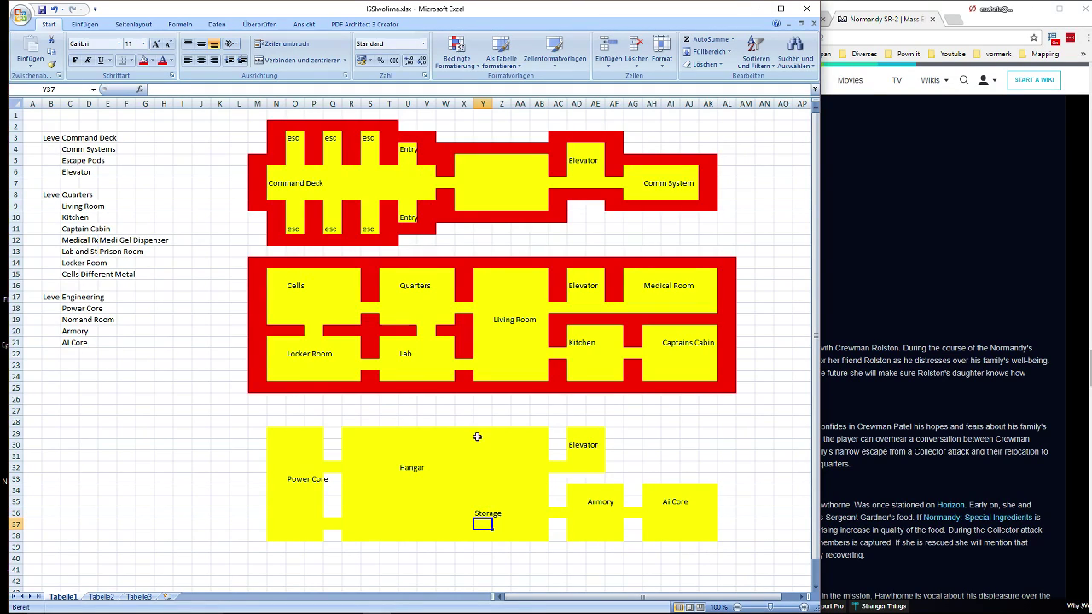
Fill red outer walls around the Engineering level's Power Core, Hangar and Elevator.
{"action": "left_click_drag", "start_coordinate": [564, 456], "coordinate": [546, 421]}
{"action": "left_click", "coordinate": [142, 59]}
{"action": "key", "text": "F4"}
{"action": "key", "text": "F4"}
{"action": "key", "text": "F4"}
{"action": "key", "text": "F4"}
{"action": "key", "text": "F4"}
{"action": "key", "text": "F4"}
{"action": "key", "text": "F4"}
{"action": "key", "text": "F4"}
{"action": "key", "text": "F4"}
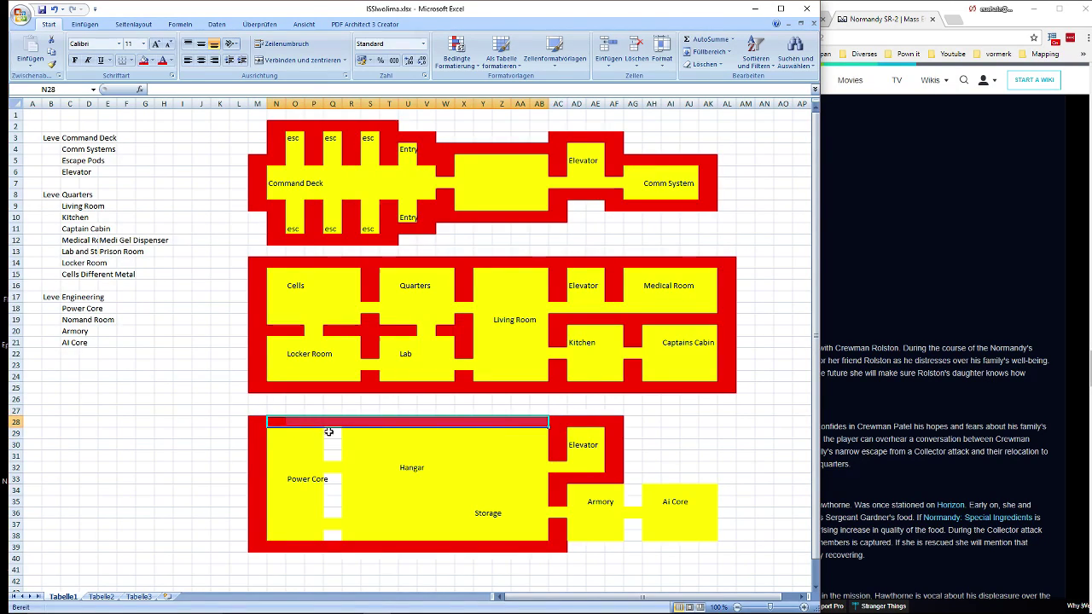
Fill Q29:Q31, Q33:Q36 and Q38 red as the wall between the Power Core and the Hangar.
{"action": "left_click_drag", "start_coordinate": [328, 432], "coordinate": [333, 514]}
{"action": "key", "text": "F4"}
{"action": "key", "text": "F4"}
{"action": "left_click", "coordinate": [333, 535]}
{"action": "key", "text": "F4"}
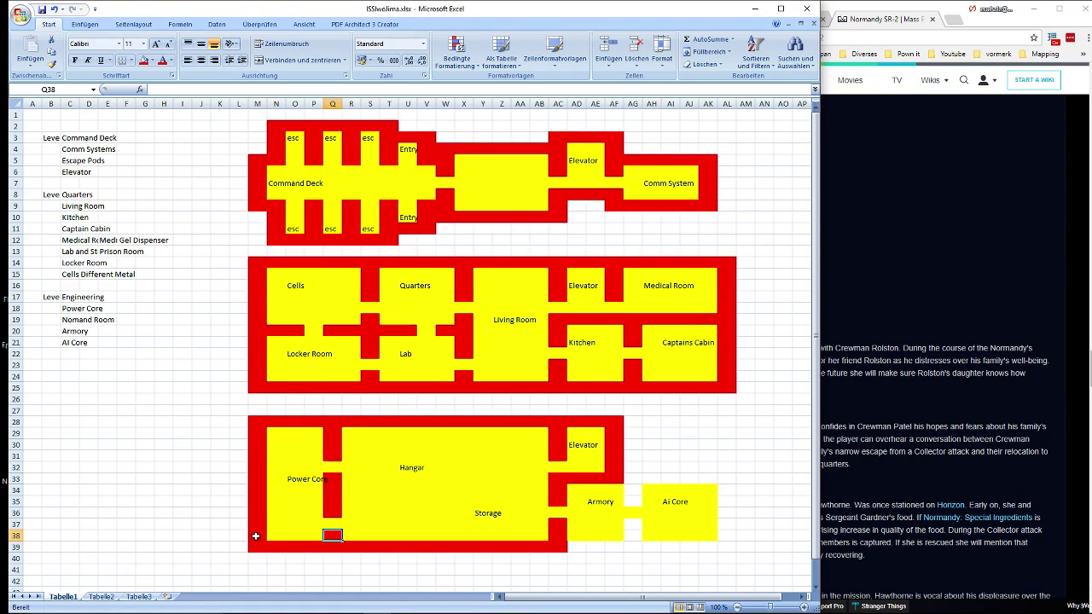
Fill red walls around and between the Armory and the Ai Core to close the Engineering outline.
{"action": "left_click_drag", "start_coordinate": [556, 547], "coordinate": [631, 545]}
{"action": "key", "text": "F4"}
{"action": "key", "text": "F4"}
{"action": "key", "text": "F4"}
{"action": "left_click", "coordinate": [633, 500]}
{"action": "key", "text": "F4"}
{"action": "key", "text": "F4"}
{"action": "left_click", "coordinate": [628, 458]}
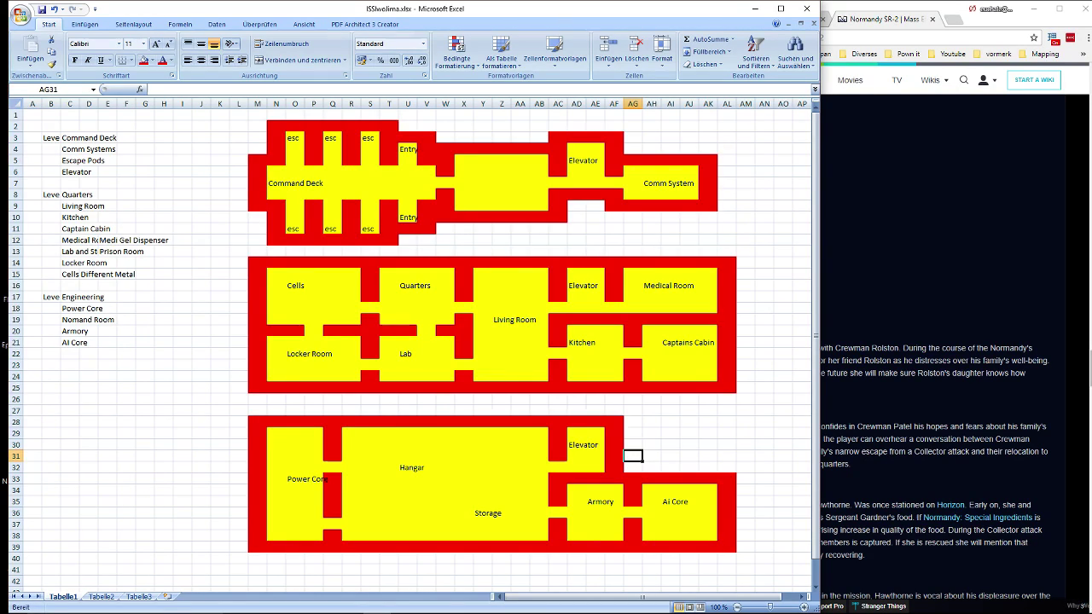
Uncover the desktop by shrinking and moving the spreadsheet window and putting the browser away, and start Tiled.
{"action": "left_click", "coordinate": [480, 581]}
{"action": "left_click_drag", "start_coordinate": [467, 10], "coordinate": [544, 61]}
{"action": "left_click", "coordinate": [1033, 17]}
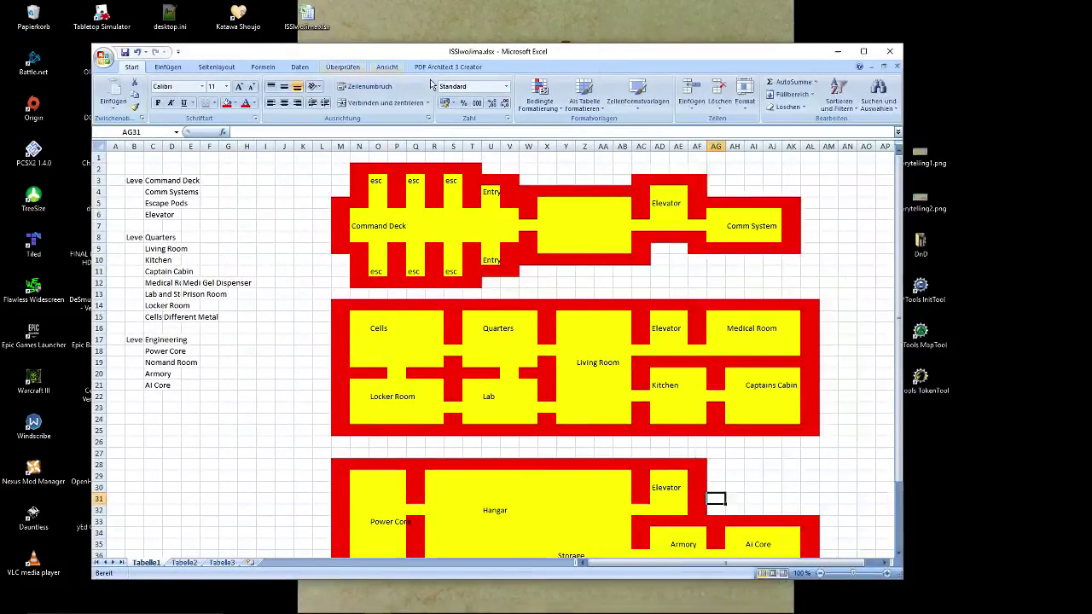
{"action": "left_click_drag", "start_coordinate": [432, 53], "coordinate": [705, 42]}
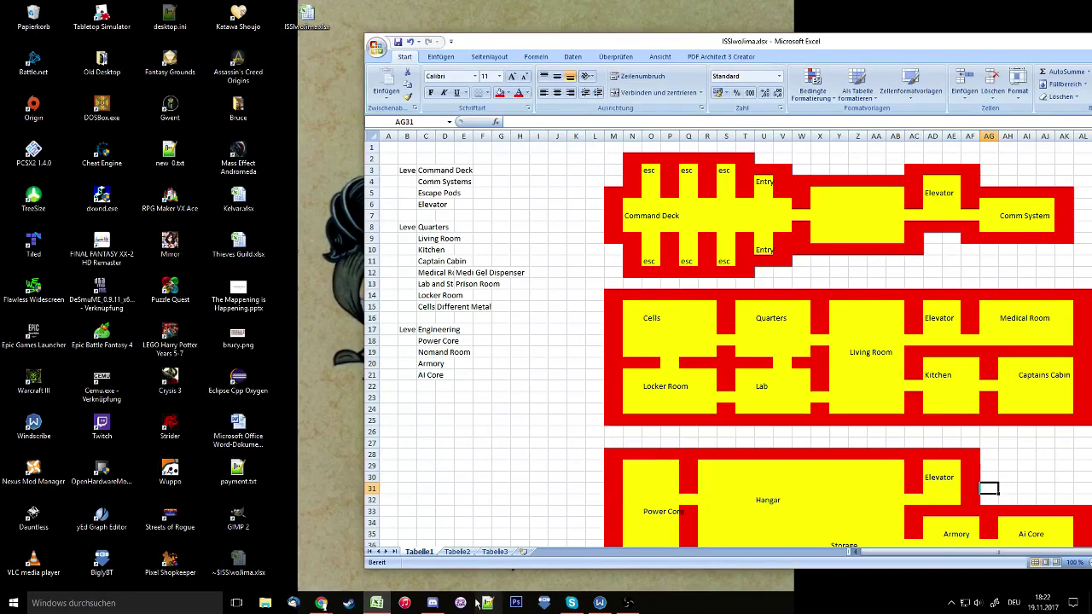
{"action": "double_click", "coordinate": [37, 258]}
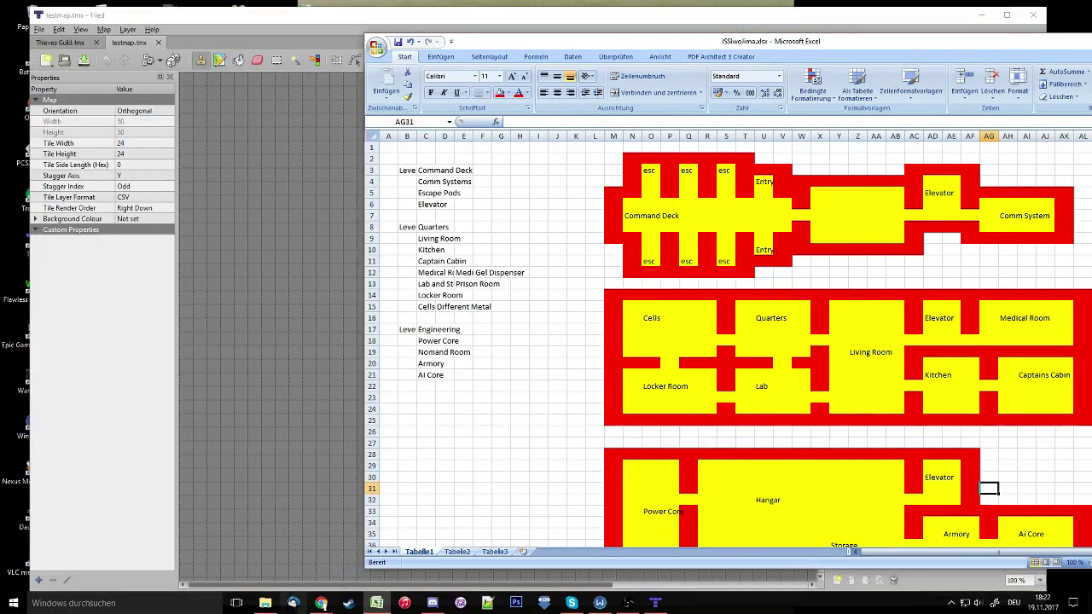
Open the Space tilesets folder under Arbeit, DND, Maptools, Tiled, Tilesets in File Explorer.
{"action": "left_click", "coordinate": [265, 603]}
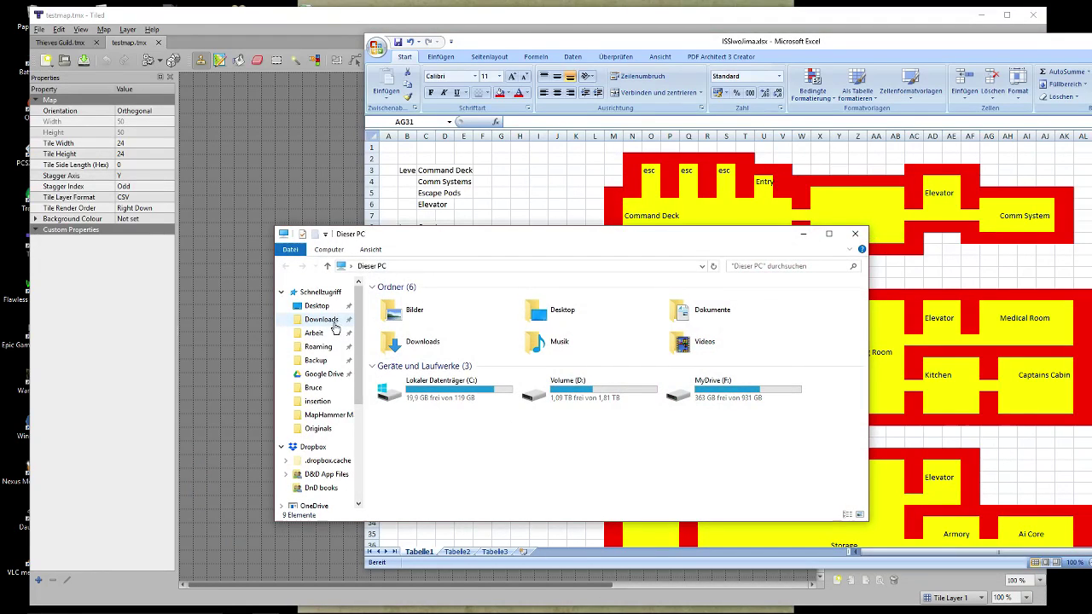
{"action": "left_click", "coordinate": [315, 334]}
{"action": "double_click", "coordinate": [394, 294]}
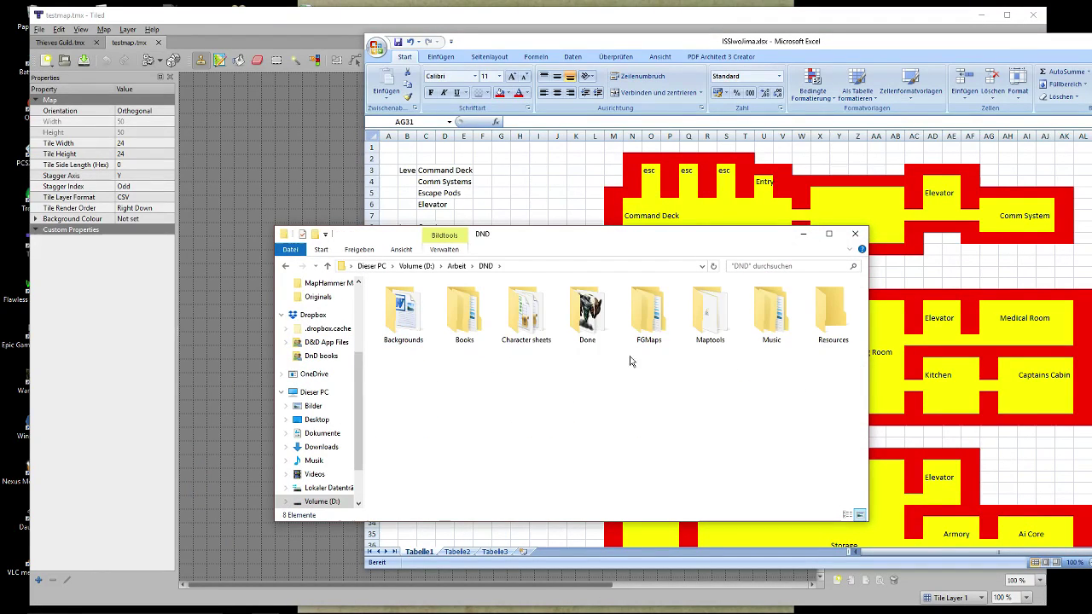
{"action": "double_click", "coordinate": [824, 340]}
{"action": "key", "text": "alt+Left"}
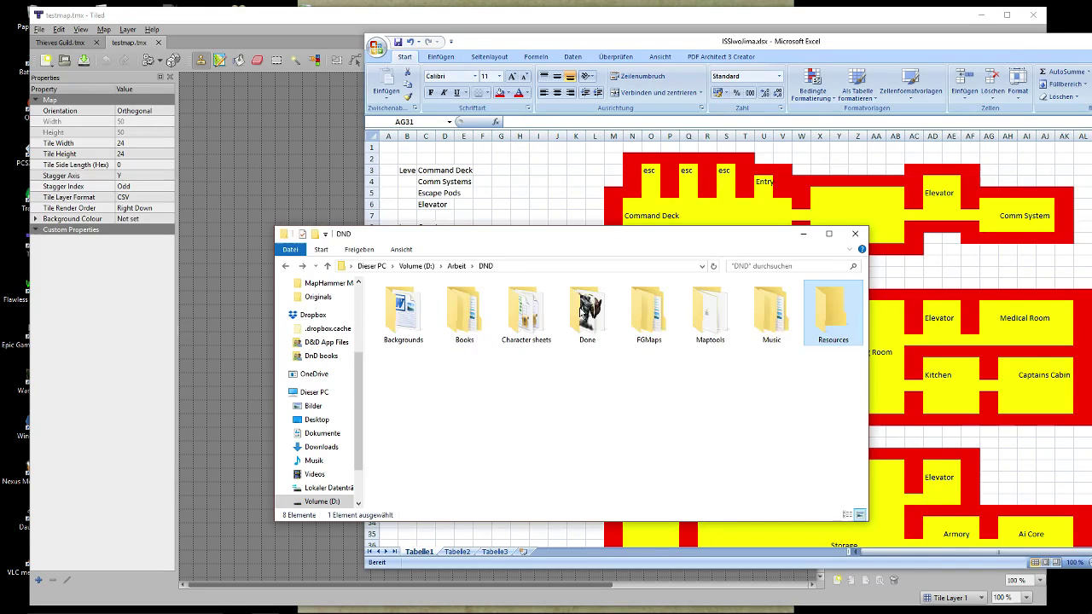
{"action": "double_click", "coordinate": [710, 314]}
{"action": "double_click", "coordinate": [465, 317]}
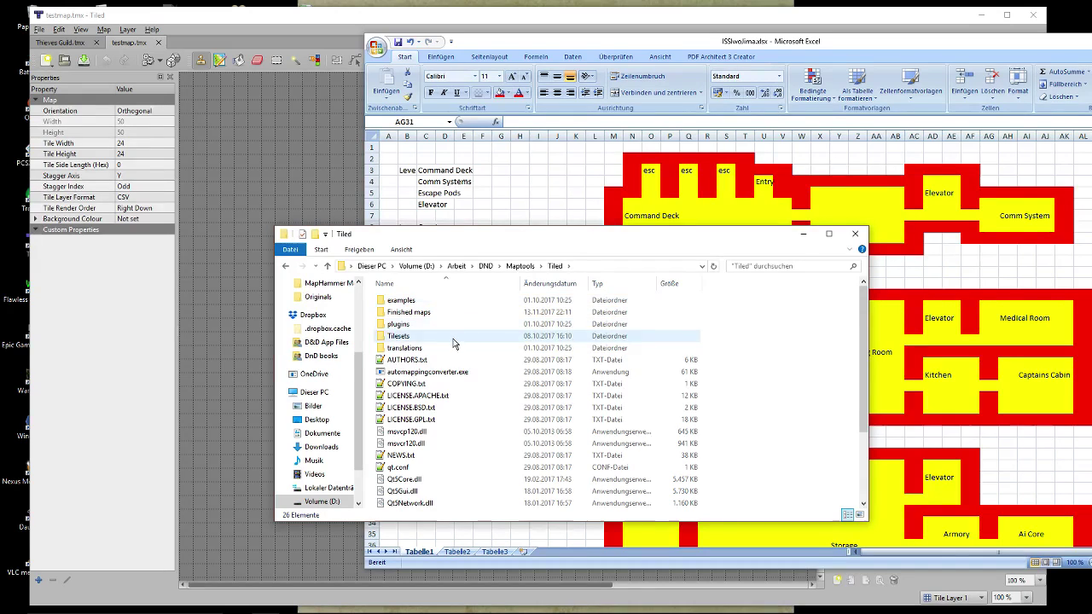
{"action": "double_click", "coordinate": [453, 338]}
{"action": "double_click", "coordinate": [695, 442]}
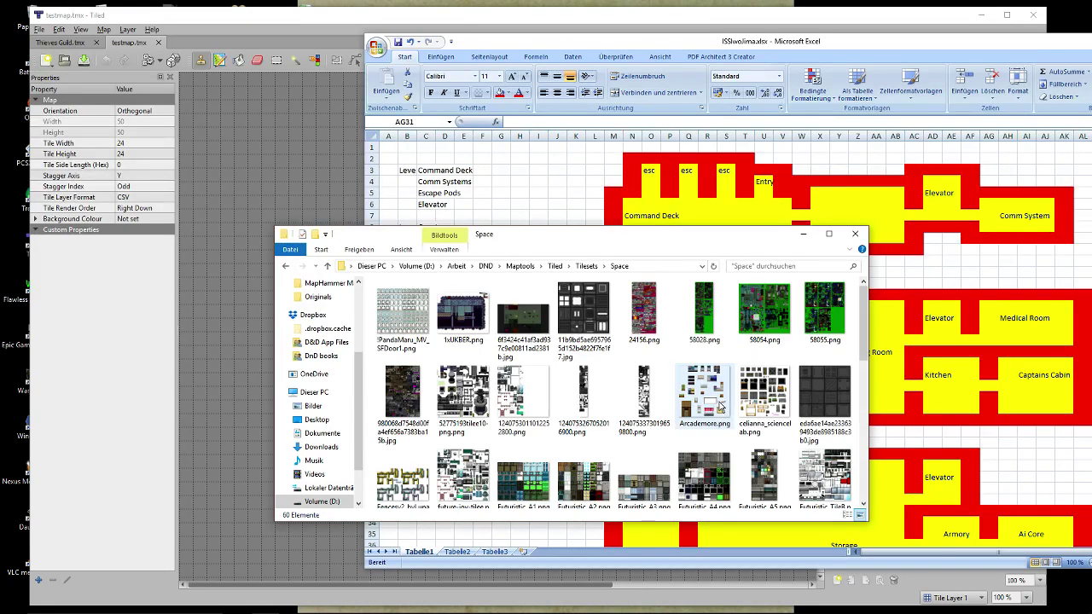
Open !PandaMaru_MV_SFDoor1.png in IrfanView and look through the folder's first tileset images as far as 58028.png.
{"action": "double_click", "coordinate": [379, 319]}
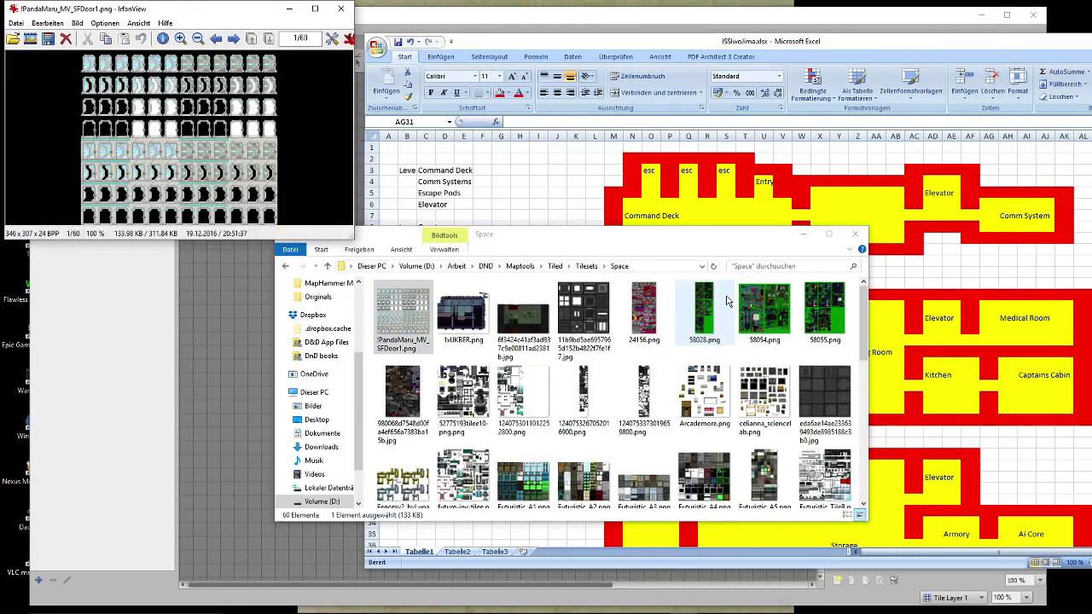
{"action": "key", "text": "Right"}
{"action": "key", "text": "Right"}
{"action": "key", "text": "Right"}
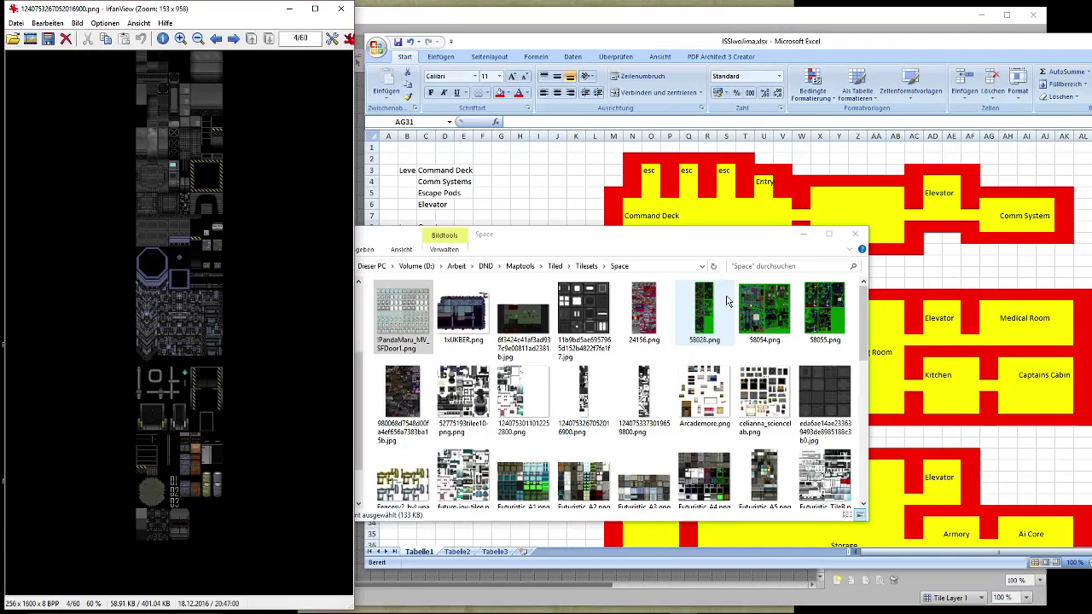
{"action": "key", "text": "Return"}
{"action": "key", "text": "Return"}
{"action": "key", "text": "Right"}
{"action": "key", "text": "Right"}
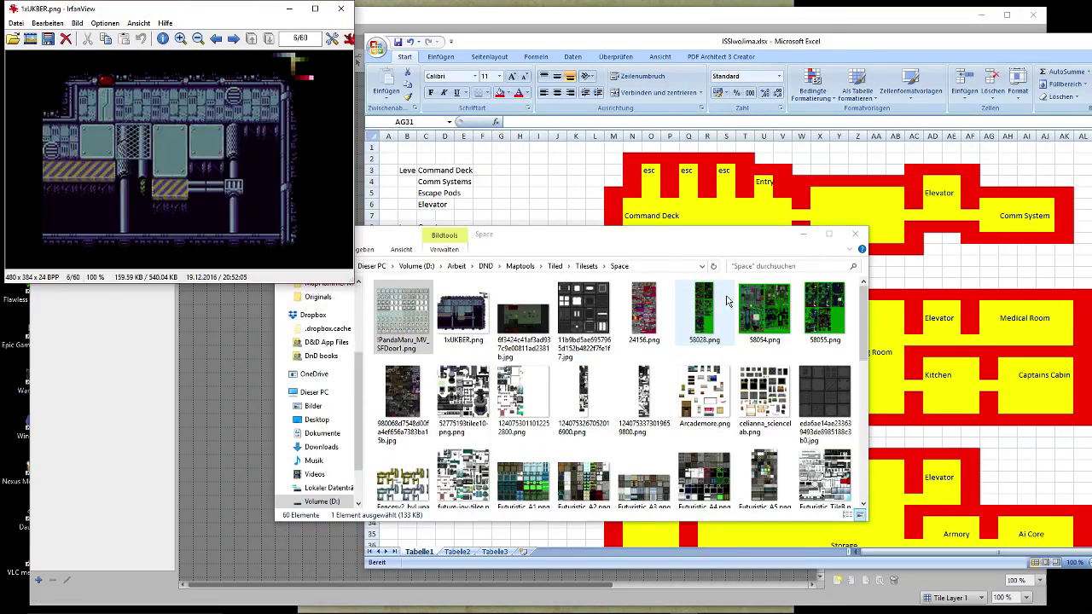
{"action": "key", "text": "Right"}
{"action": "key", "text": "Right"}
{"action": "key", "text": "Right"}
{"action": "key", "text": "Right"}
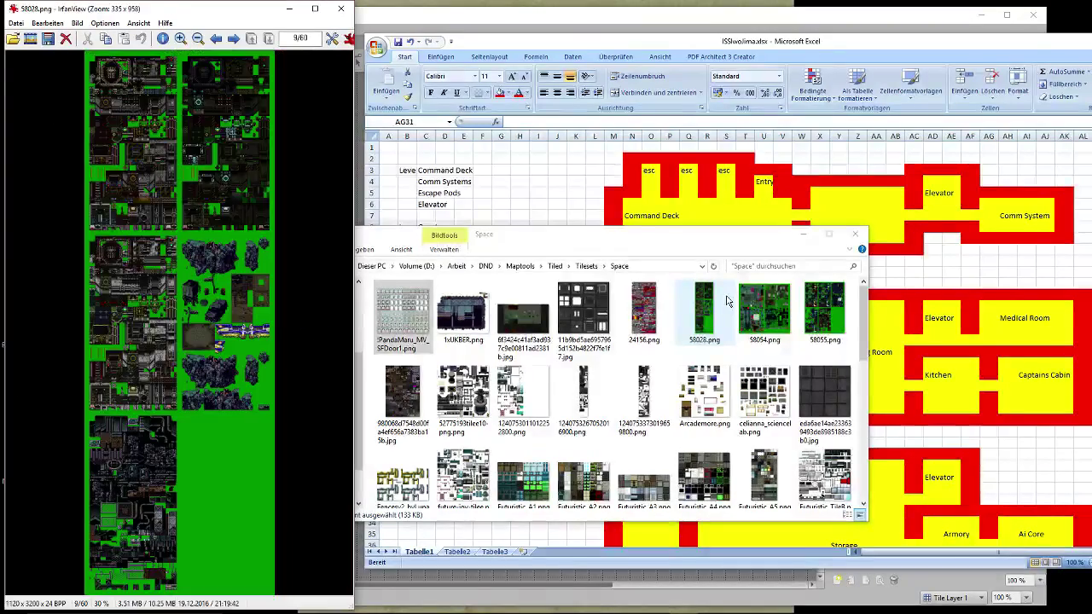
Look through the following space tilesets, including celianna_sciencelab.png, as far as the future-joy tileset.
{"action": "key", "text": "Right"}
{"action": "key", "text": "Right"}
{"action": "key", "text": "Right"}
{"action": "key", "text": "Right"}
{"action": "key", "text": "Right"}
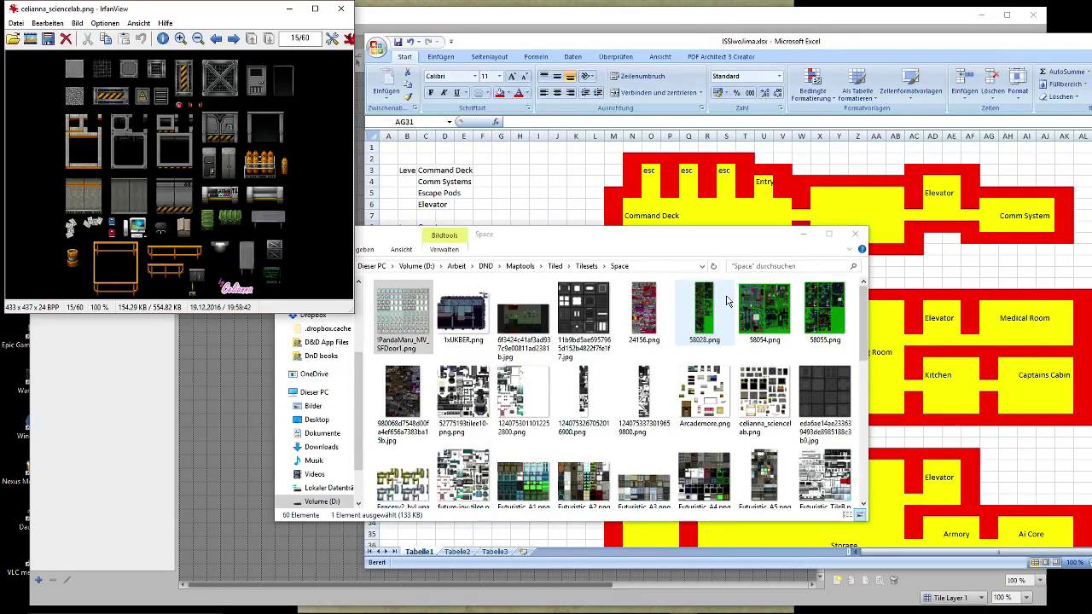
{"action": "key", "text": "Right"}
{"action": "key", "text": "Right"}
{"action": "key", "text": "Right"}
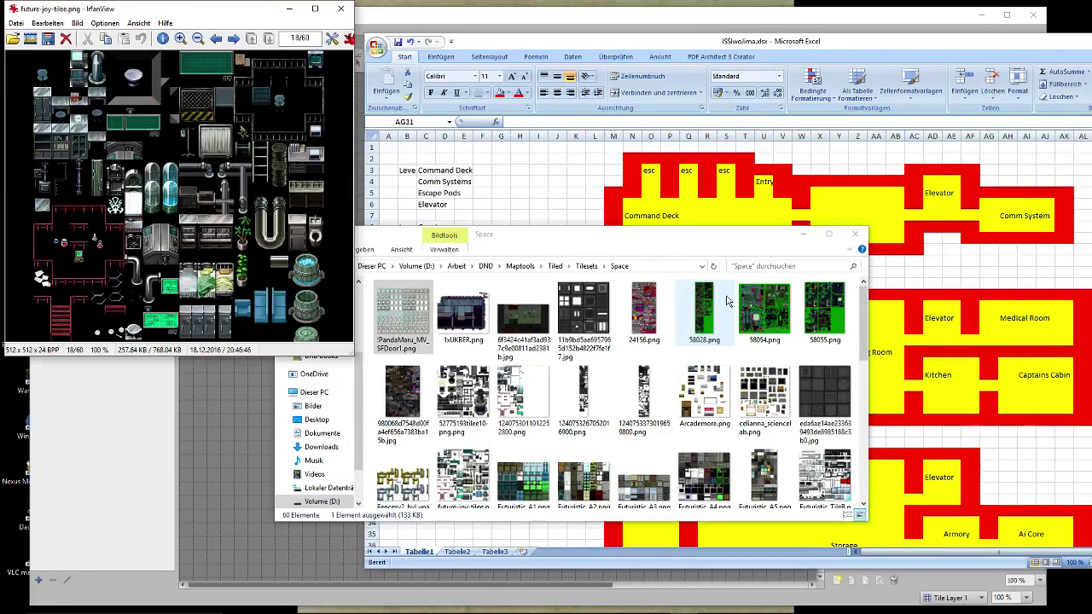
Examine the Futuristic tilesets through Futuristic_TileB.png, going back to compare Futuristic_A4.png with Futuristic_A5.png.
{"action": "key", "text": "Right"}
{"action": "key", "text": "Left"}
{"action": "key", "text": "Right"}
{"action": "key", "text": "Right"}
{"action": "key", "text": "Right"}
{"action": "key", "text": "Right"}
{"action": "key", "text": "Right"}
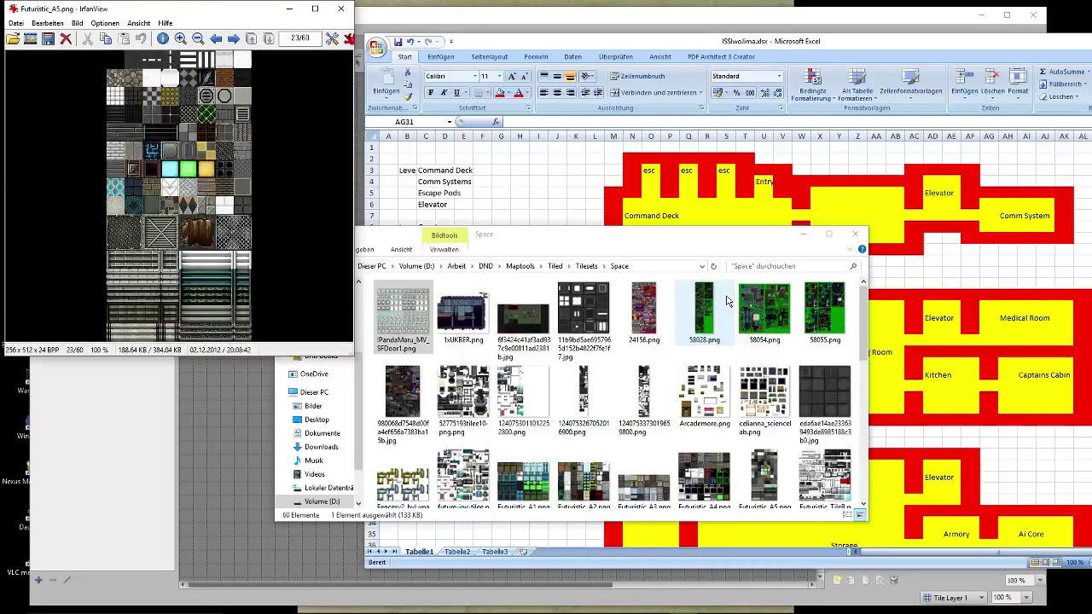
{"action": "key", "text": "Right"}
{"action": "key", "text": "Left"}
{"action": "key", "text": "Left"}
{"action": "key", "text": "Left"}
{"action": "key", "text": "Right"}
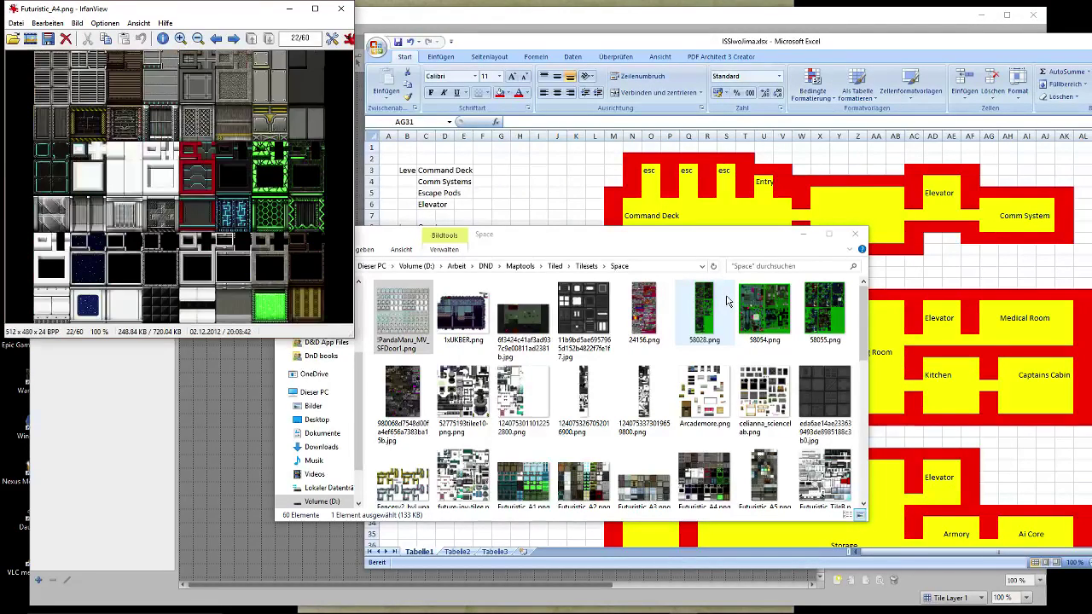
{"action": "key", "text": "Right"}
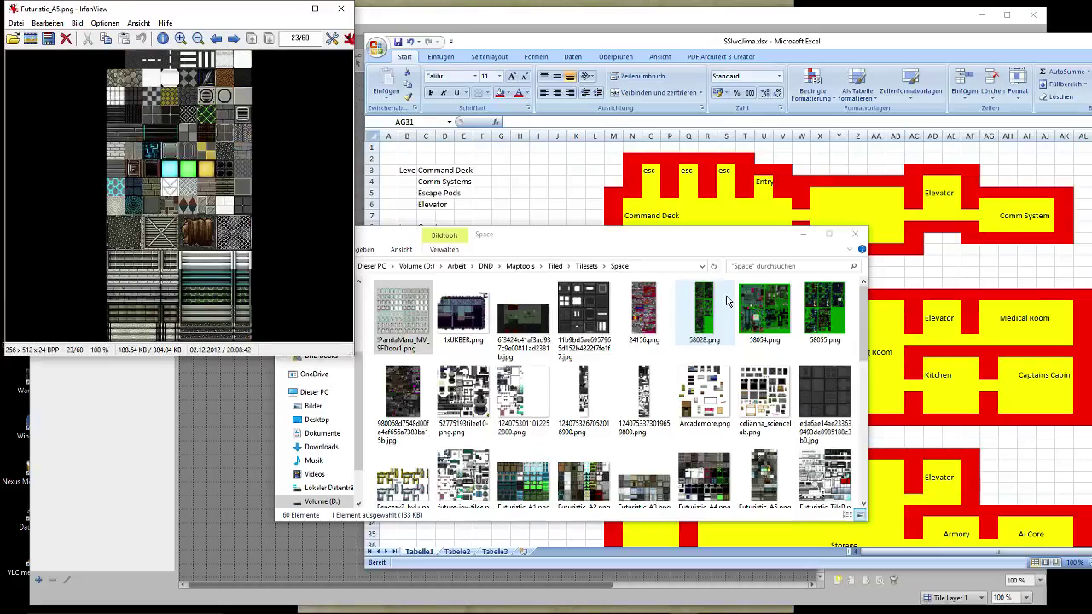
{"action": "key", "text": "Right"}
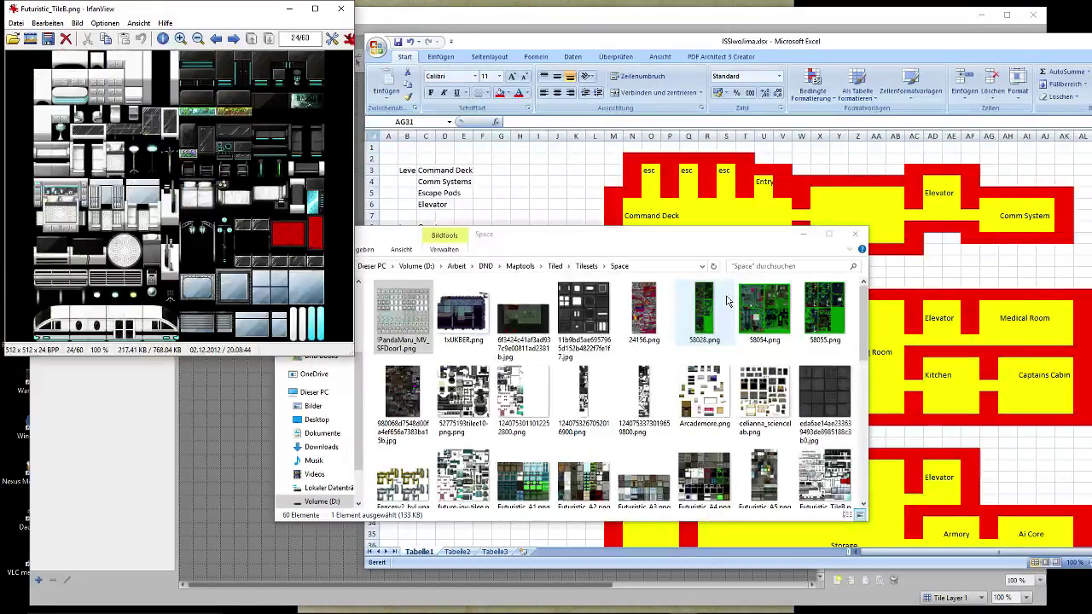
View Futuristic_TileC.png and the tilesets after it as far as modern_cyberpunk_cyanide.png.
{"action": "key", "text": "Right"}
{"action": "key", "text": "Right"}
{"action": "key", "text": "Right"}
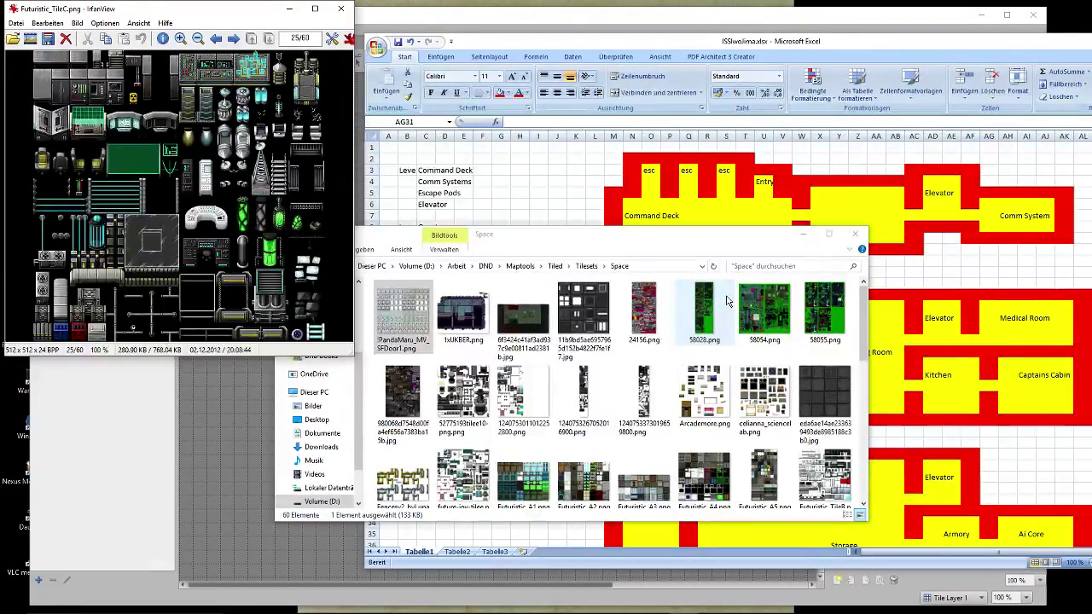
{"action": "key", "text": "Right"}
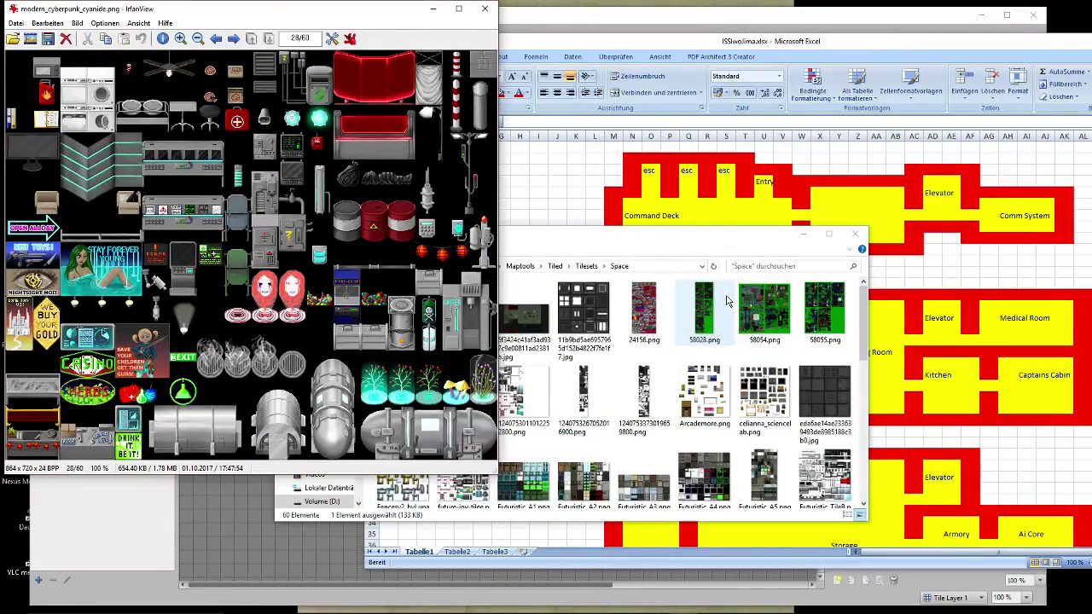
Look through the images in the Space tilesets folder from modern_cyberpunk_cyanide.png onward to the Sci-Fi-Tiles set.
{"action": "key", "text": "Right"}
{"action": "key", "text": "Right"}
{"action": "key", "text": "Right"}
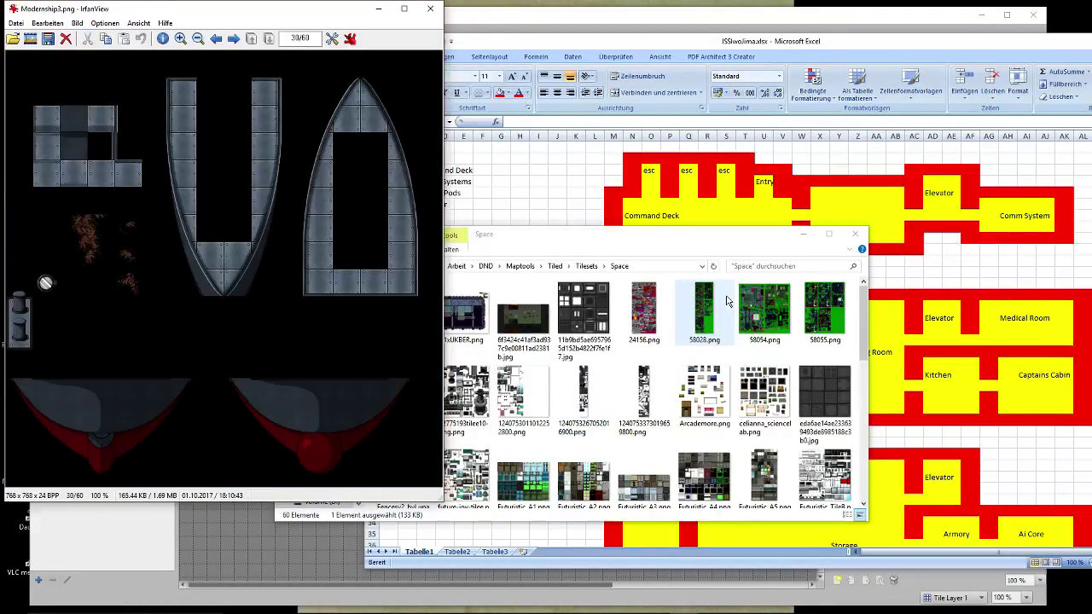
{"action": "key", "text": "Right"}
{"action": "key", "text": "Right"}
{"action": "key", "text": "Right"}
{"action": "key", "text": "Right"}
{"action": "key", "text": "Right"}
{"action": "key", "text": "Right"}
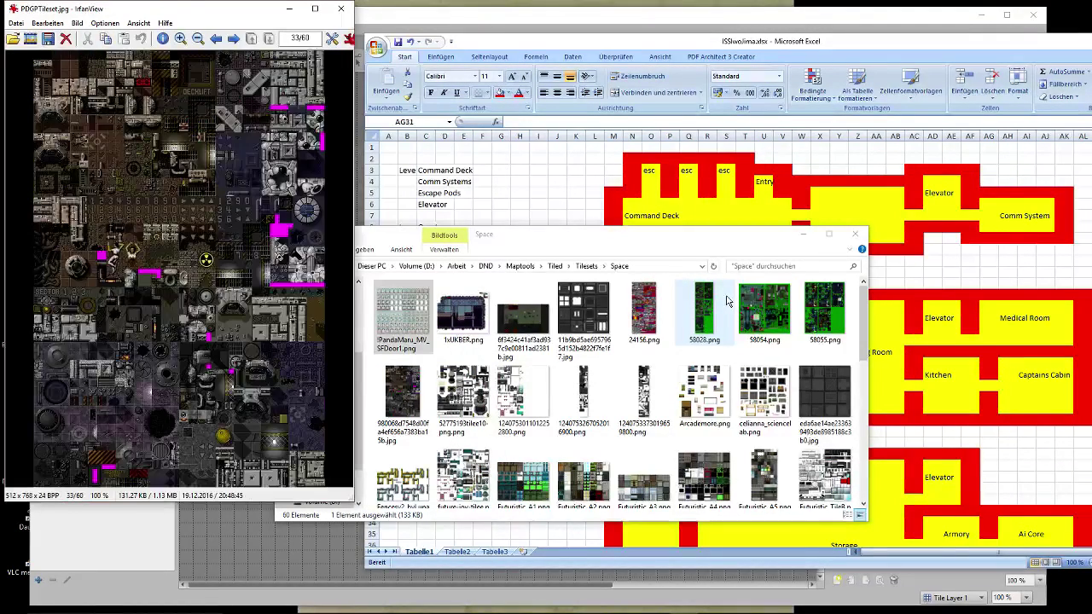
{"action": "key", "text": "Right"}
{"action": "key", "text": "Right"}
{"action": "key", "text": "Right"}
{"action": "key", "text": "Right"}
{"action": "key", "text": "Right"}
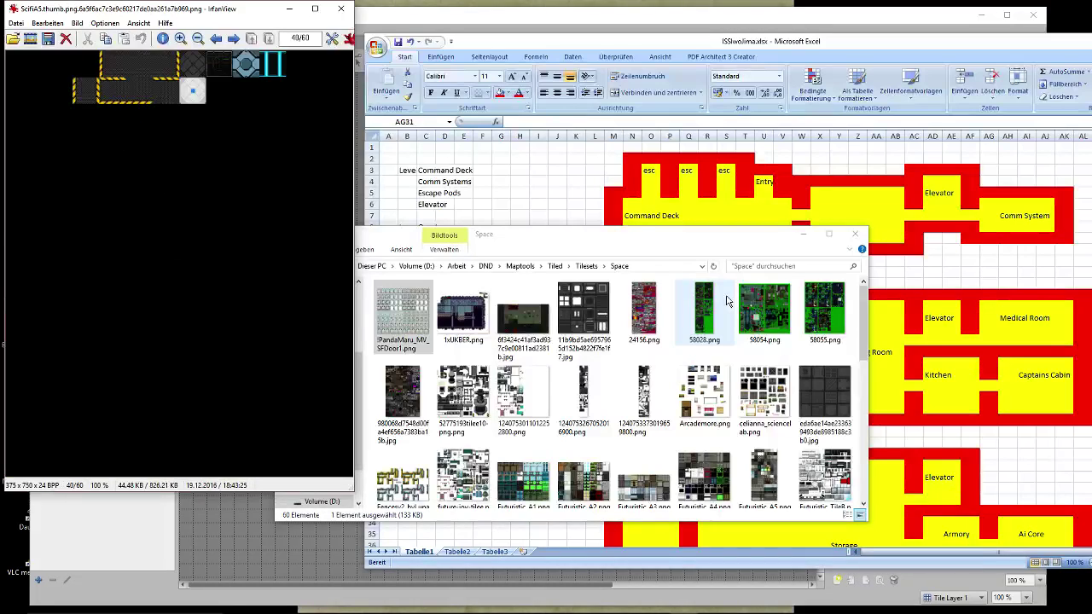
{"action": "key", "text": "Right"}
{"action": "key", "text": "Right"}
Compare the floor and wall tiles in Sci-Fi-Tiles_A2.png and Sci-Fi-Tiles_A4.png by switching between the two images.
{"action": "key", "text": "Left"}
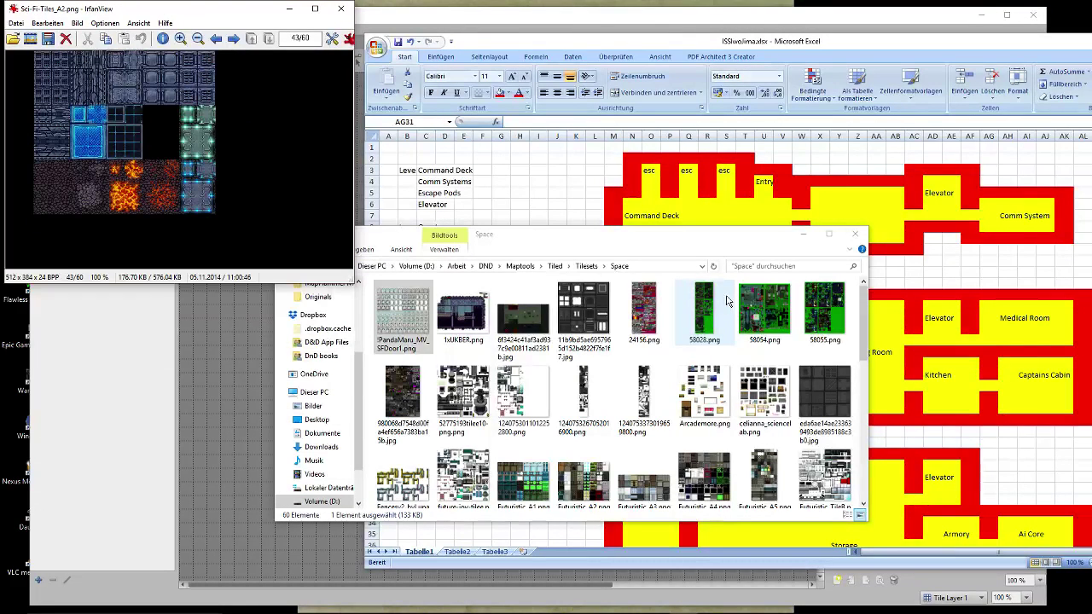
{"action": "key", "text": "Right"}
{"action": "key", "text": "Left"}
{"action": "key", "text": "Right"}
{"action": "key", "text": "Left"}
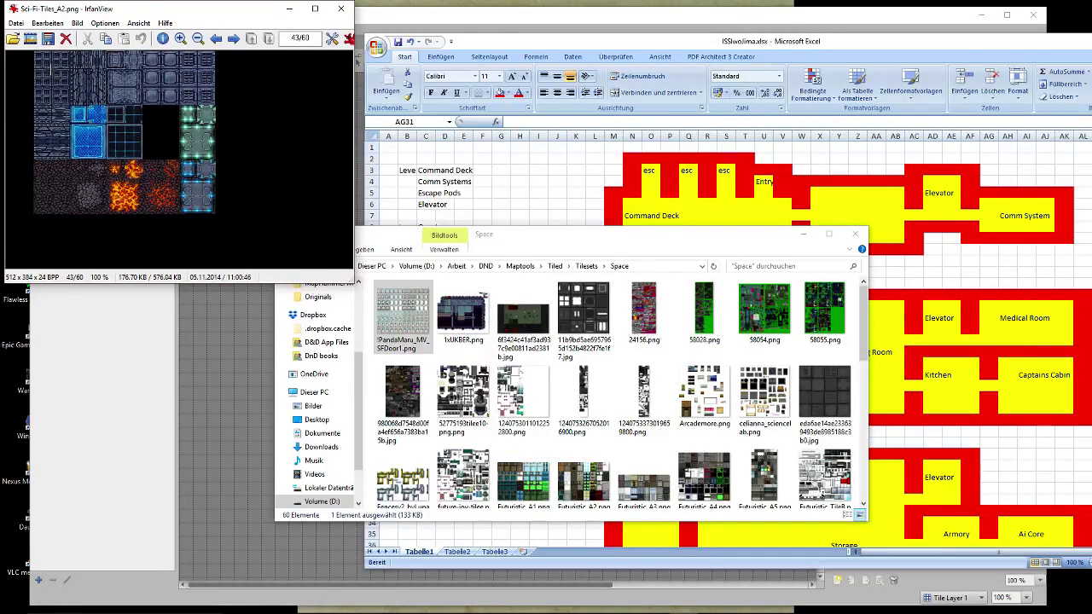
{"action": "left_click", "coordinate": [242, 168]}
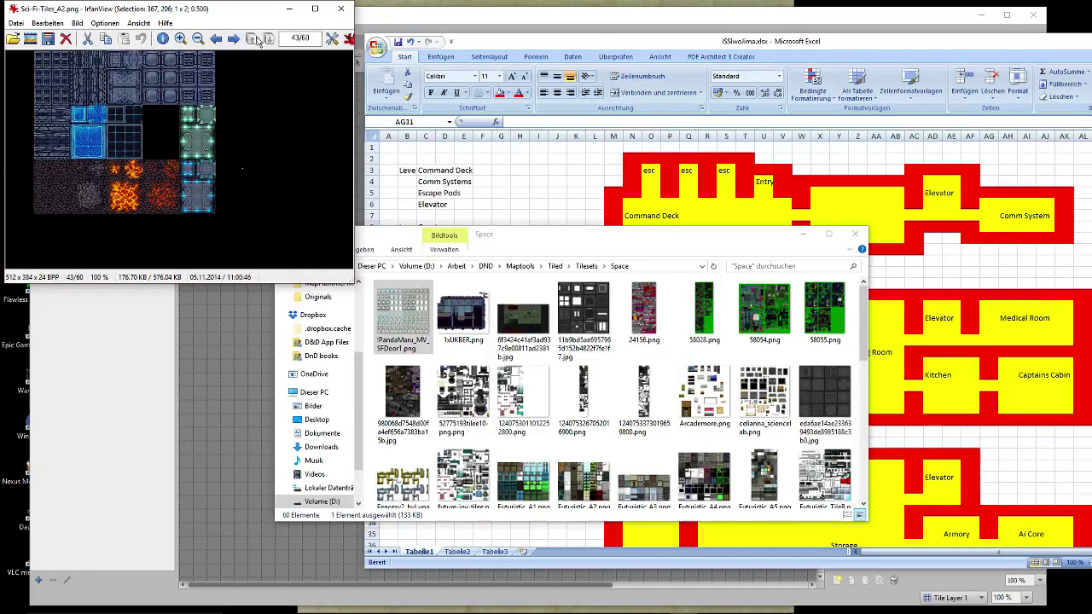
{"action": "scroll", "coordinate": [264, 196], "scroll_direction": "down", "scroll_amount": 1}
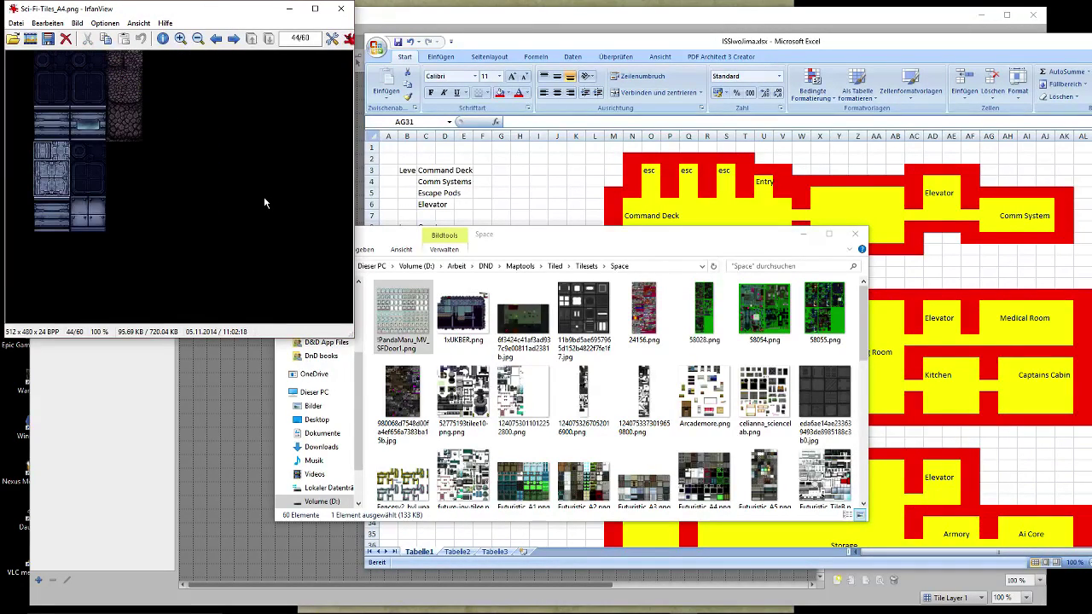
{"action": "scroll", "coordinate": [264, 196], "scroll_direction": "up", "scroll_amount": 1}
{"action": "scroll", "coordinate": [264, 196], "scroll_direction": "down", "scroll_amount": 1}
{"action": "scroll", "coordinate": [264, 196], "scroll_direction": "up", "scroll_amount": 1}
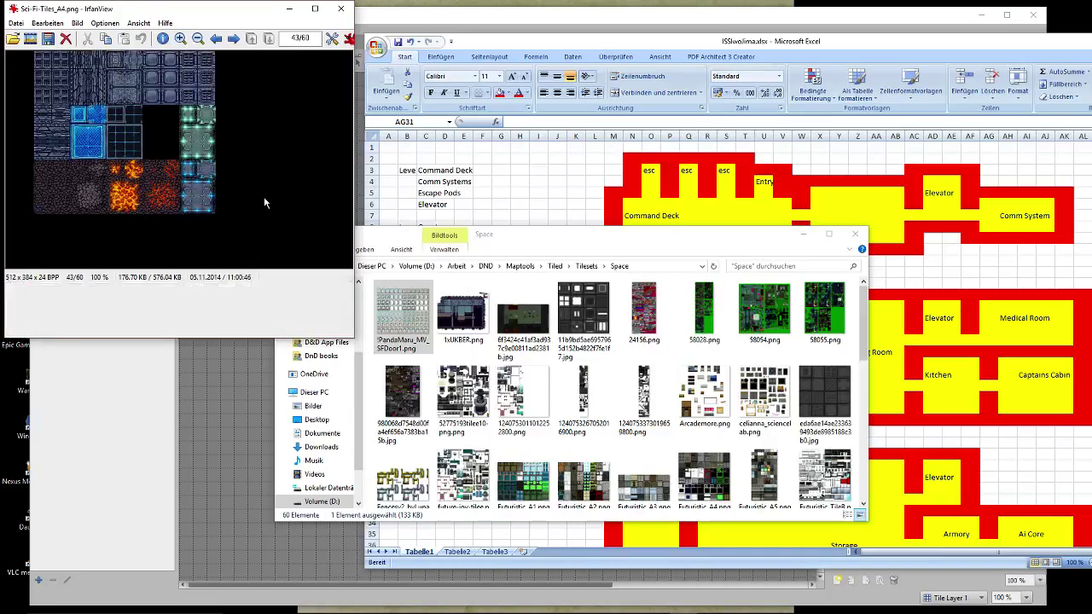
{"action": "scroll", "coordinate": [264, 196], "scroll_direction": "down", "scroll_amount": 1}
{"action": "scroll", "coordinate": [263, 196], "scroll_direction": "up", "scroll_amount": 1}
{"action": "scroll", "coordinate": [263, 196], "scroll_direction": "up", "scroll_amount": 1}
{"action": "scroll", "coordinate": [264, 196], "scroll_direction": "down", "scroll_amount": 1}
{"action": "scroll", "coordinate": [264, 196], "scroll_direction": "down", "scroll_amount": 1}
{"action": "scroll", "coordinate": [263, 196], "scroll_direction": "up", "scroll_amount": 1}
{"action": "scroll", "coordinate": [263, 196], "scroll_direction": "down", "scroll_amount": 1}
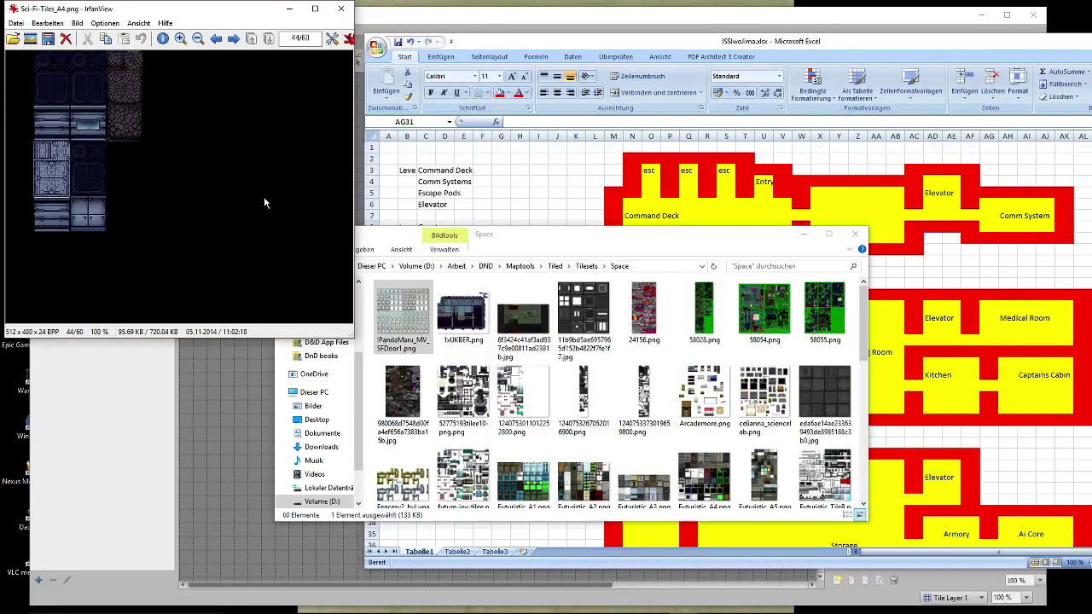
{"action": "scroll", "coordinate": [264, 197], "scroll_direction": "up", "scroll_amount": 1}
{"action": "scroll", "coordinate": [264, 196], "scroll_direction": "down", "scroll_amount": 1}
Look through the remaining tileset images from Sci-Fi-Tiles_A5.png to tileset.png, and close the image viewer.
{"action": "scroll", "coordinate": [263, 202], "scroll_direction": "down", "scroll_amount": 2}
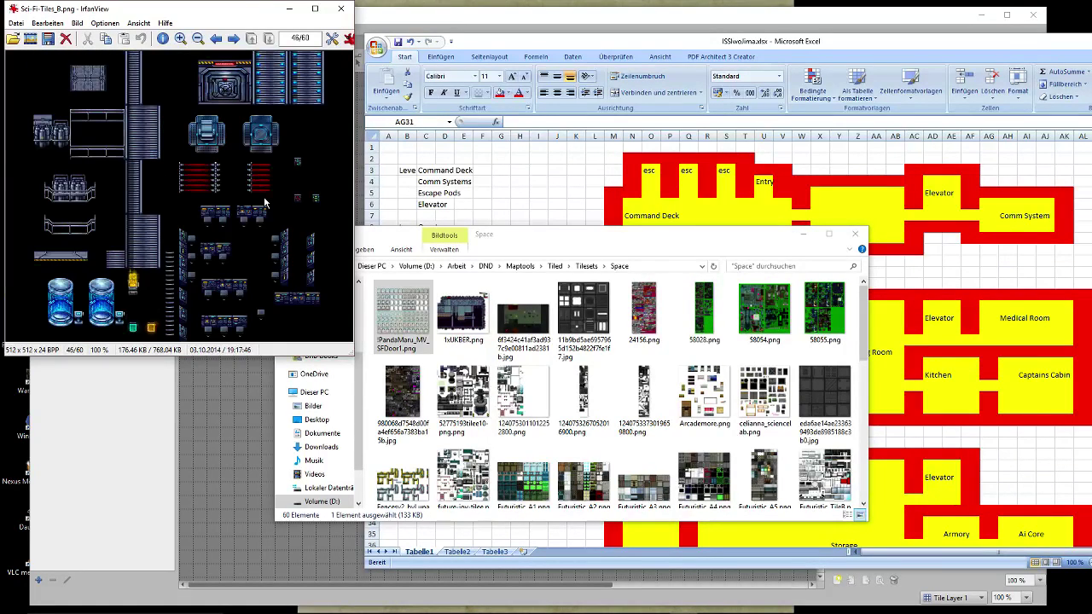
{"action": "scroll", "coordinate": [263, 202], "scroll_direction": "up", "scroll_amount": 1}
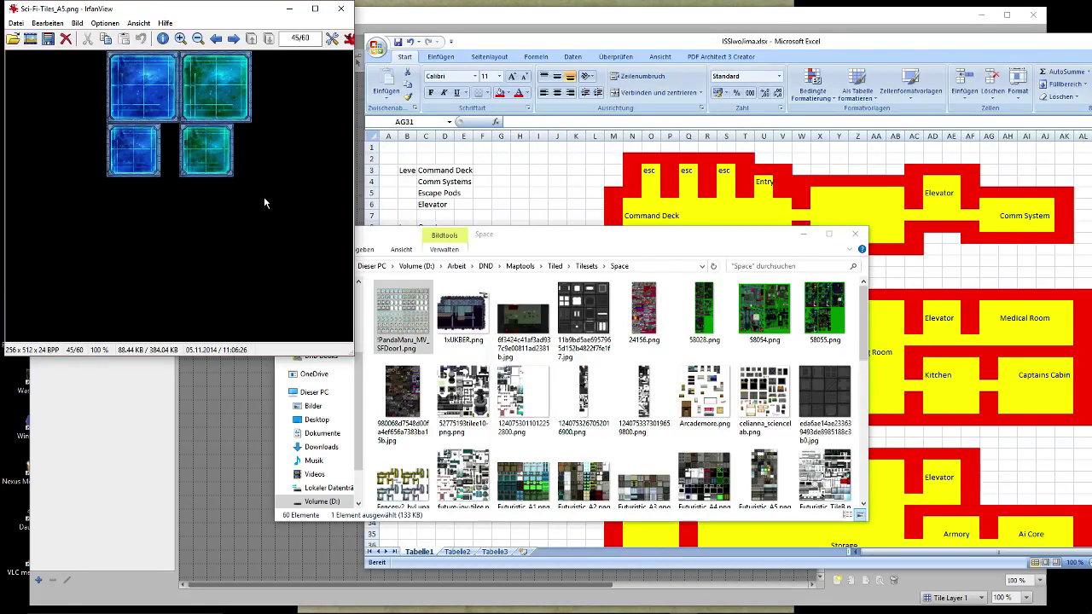
{"action": "scroll", "coordinate": [265, 202], "scroll_direction": "down", "scroll_amount": 1}
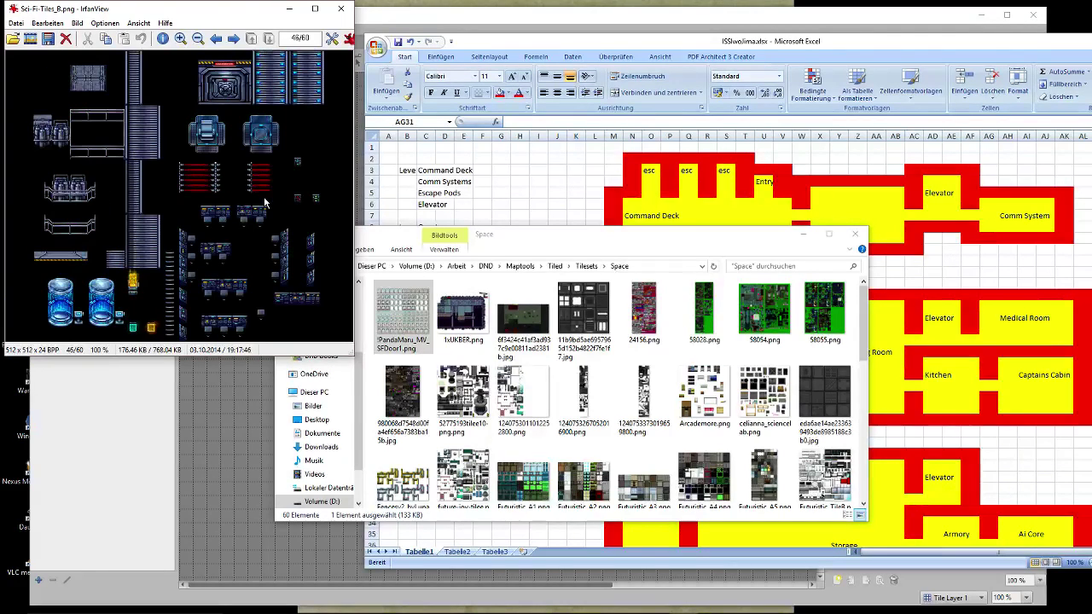
{"action": "scroll", "coordinate": [264, 202], "scroll_direction": "down", "scroll_amount": 3}
{"action": "scroll", "coordinate": [265, 202], "scroll_direction": "up", "scroll_amount": 1}
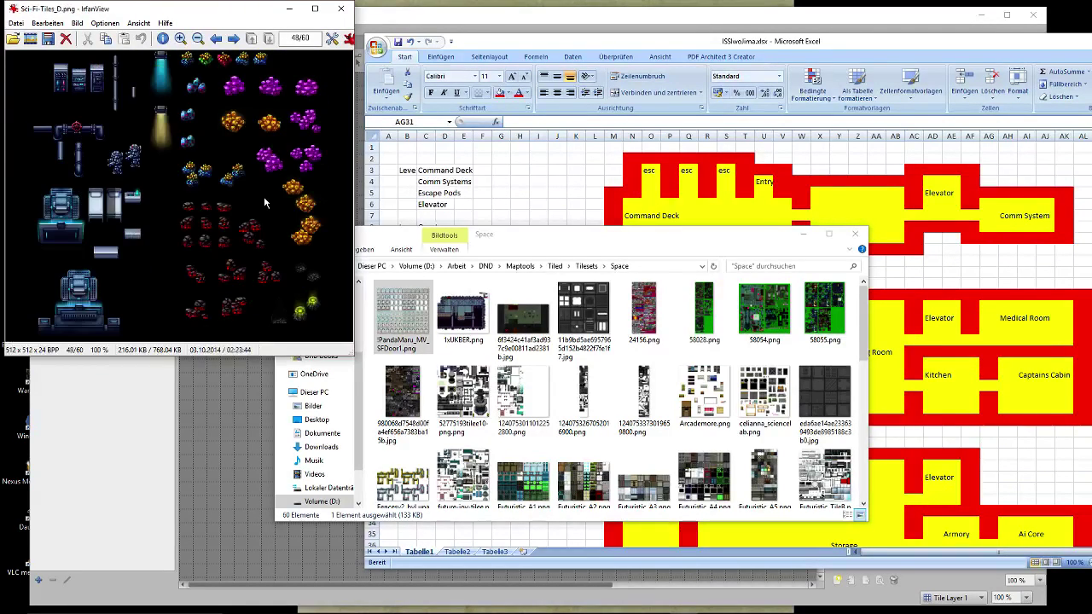
{"action": "scroll", "coordinate": [265, 202], "scroll_direction": "down", "scroll_amount": 4}
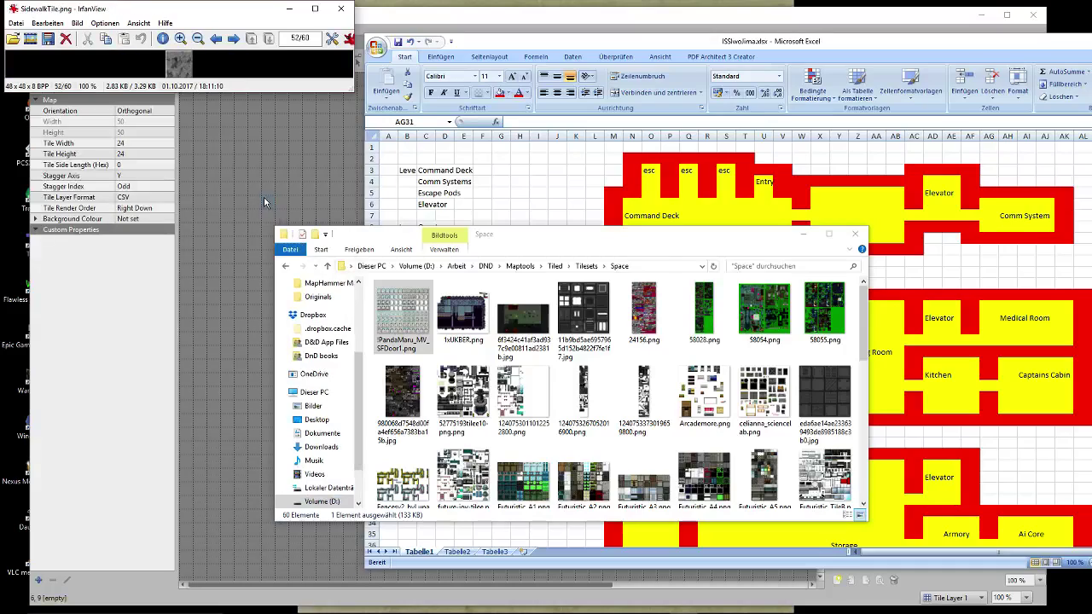
{"action": "scroll", "coordinate": [265, 202], "scroll_direction": "down", "scroll_amount": 5}
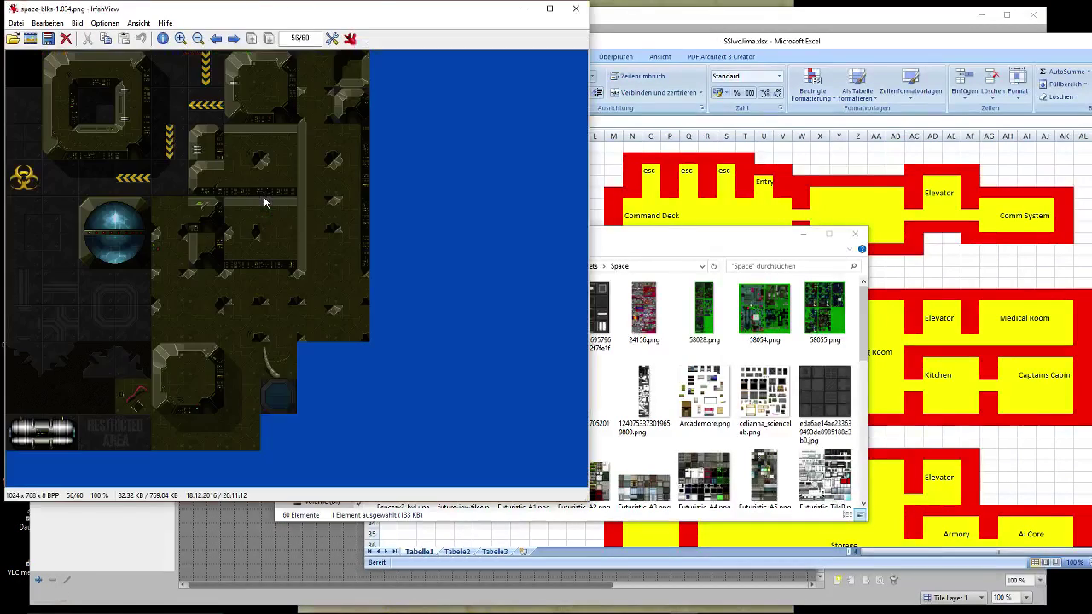
{"action": "scroll", "coordinate": [263, 202], "scroll_direction": "down", "scroll_amount": 2}
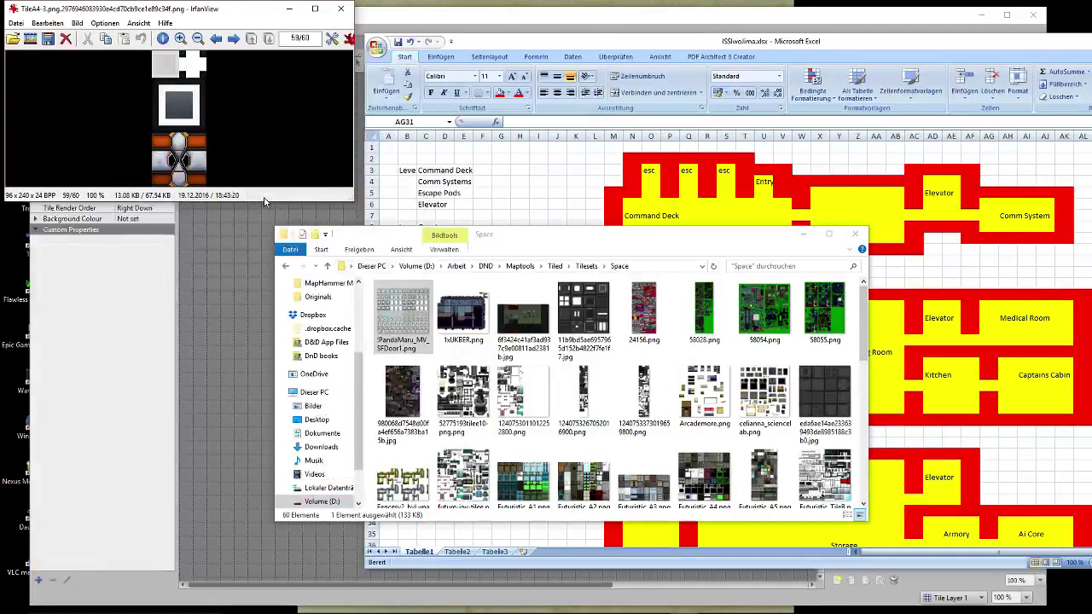
{"action": "scroll", "coordinate": [264, 202], "scroll_direction": "down", "scroll_amount": 1}
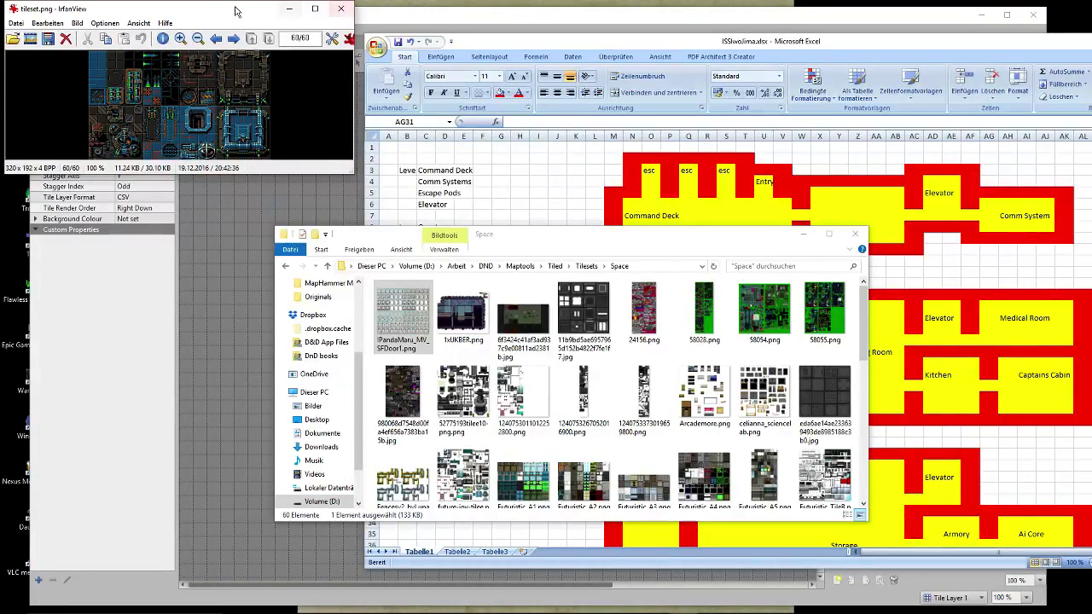
{"action": "left_click", "coordinate": [340, 9]}
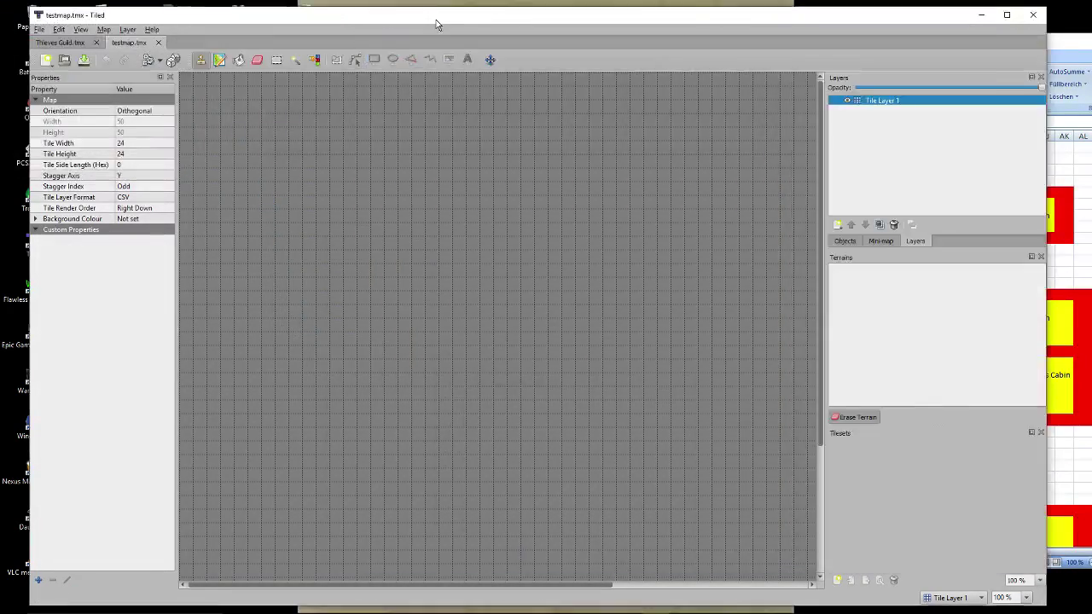
Maximize the Tiled window and open the settings for a new map.
{"action": "double_click", "coordinate": [439, 24]}
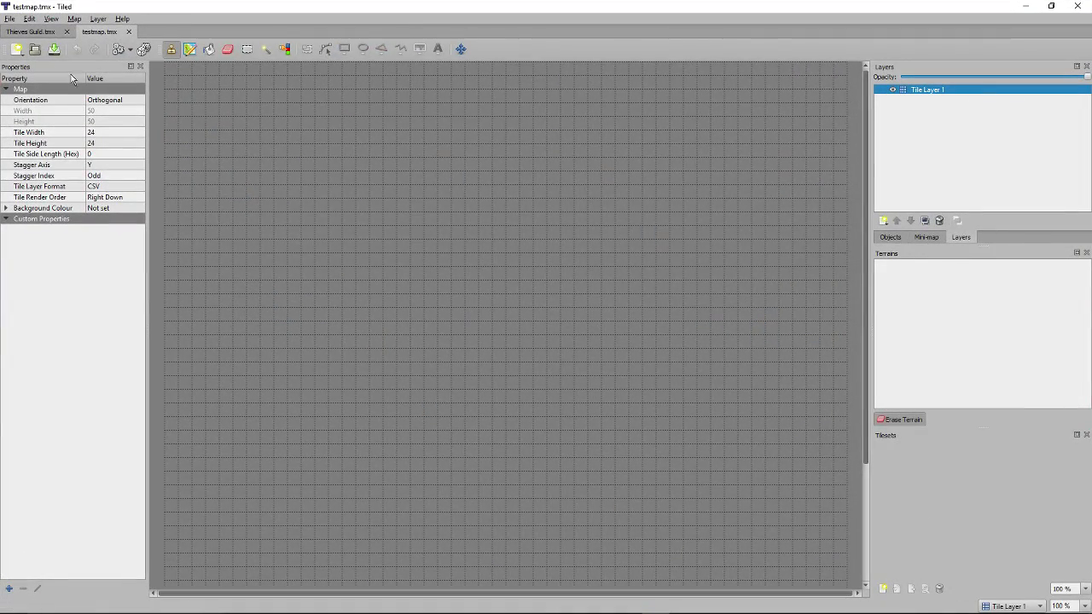
{"action": "left_click", "coordinate": [17, 48]}
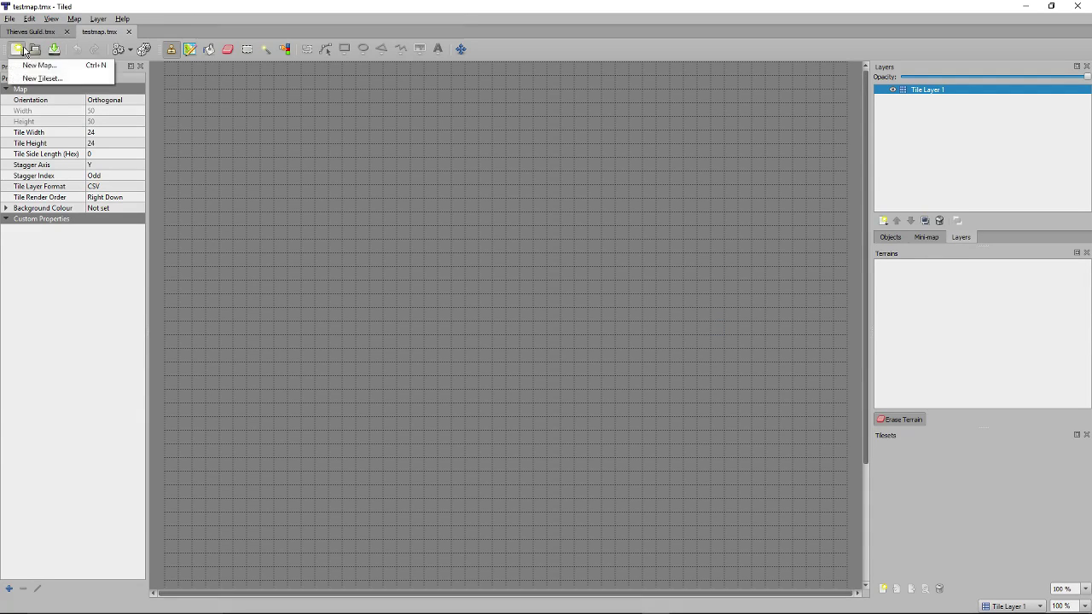
{"action": "left_click", "coordinate": [43, 67]}
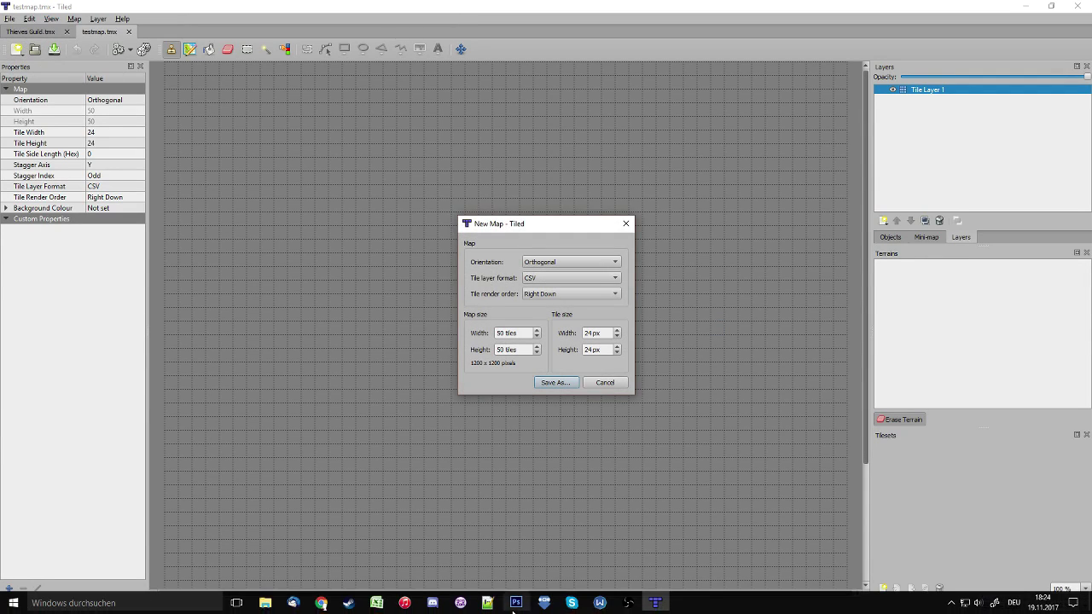
Switch to the ISSIwoJima.xlsx ship plan in Excel and move its window so the whole plan width shows.
{"action": "left_click", "coordinate": [265, 603]}
{"action": "left_click", "coordinate": [803, 234]}
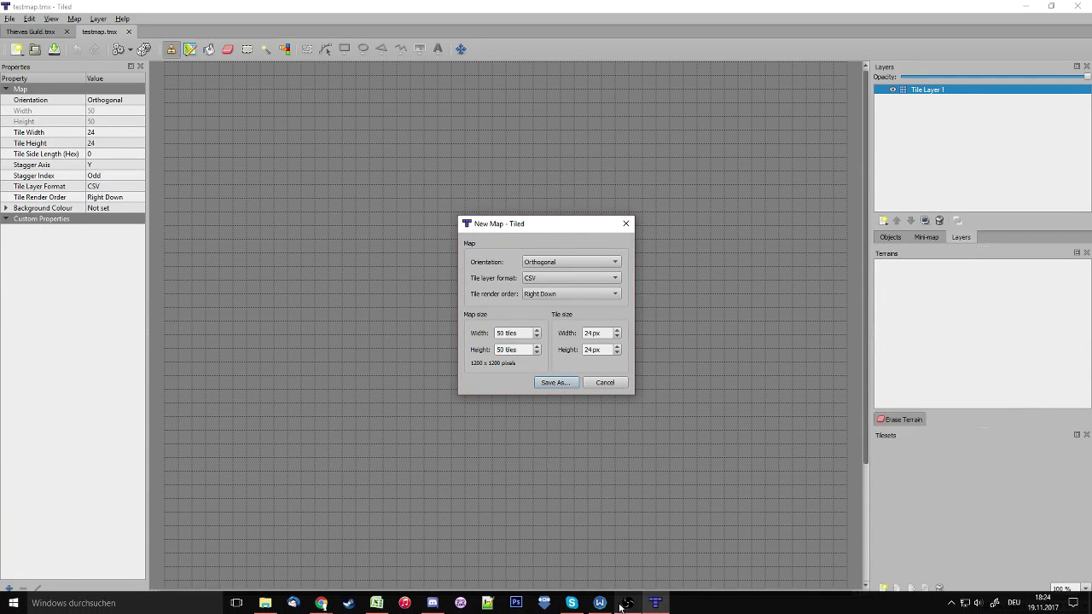
{"action": "left_click", "coordinate": [376, 603]}
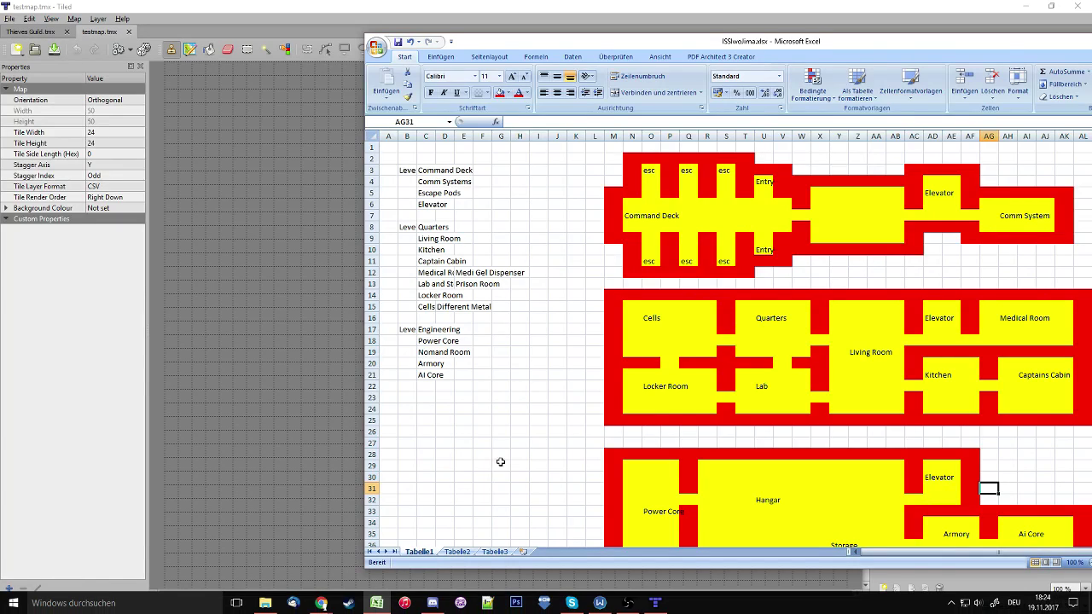
{"action": "left_click_drag", "start_coordinate": [658, 50], "coordinate": [506, 57]}
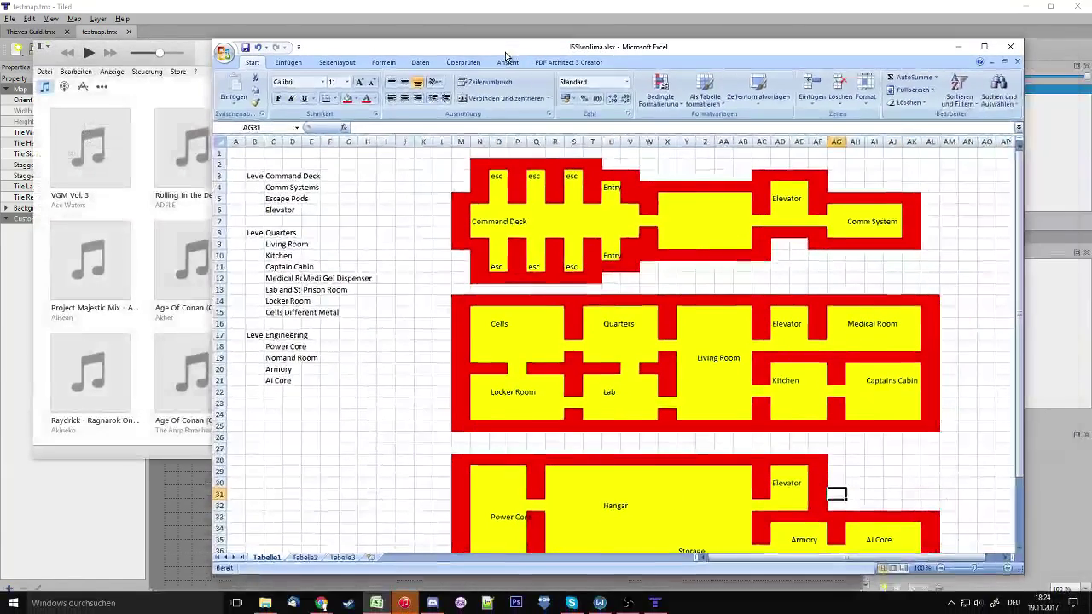
{"action": "left_click", "coordinate": [206, 79]}
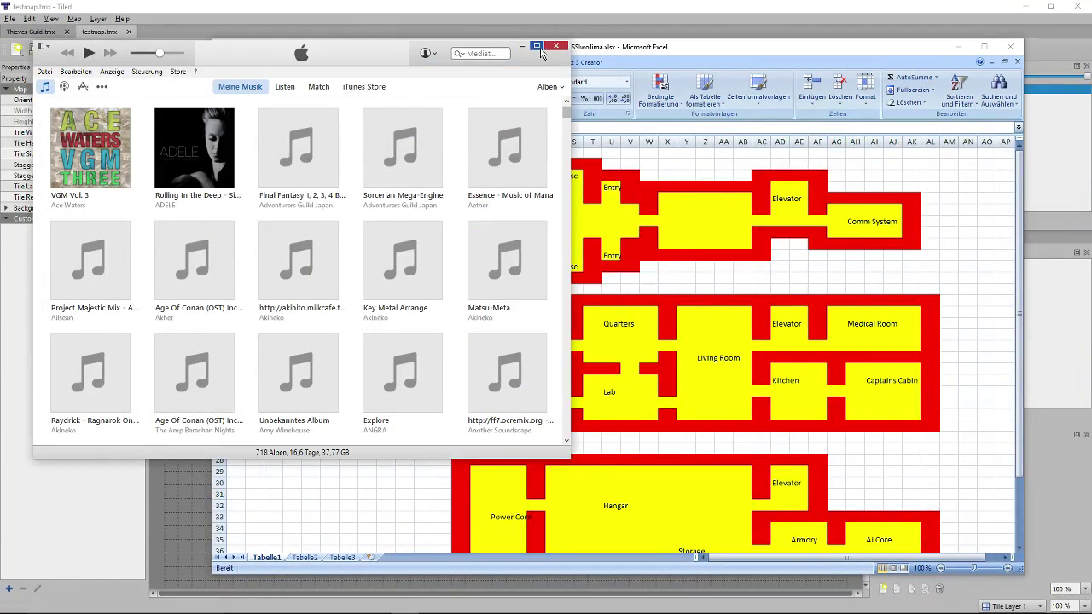
{"action": "left_click", "coordinate": [537, 45]}
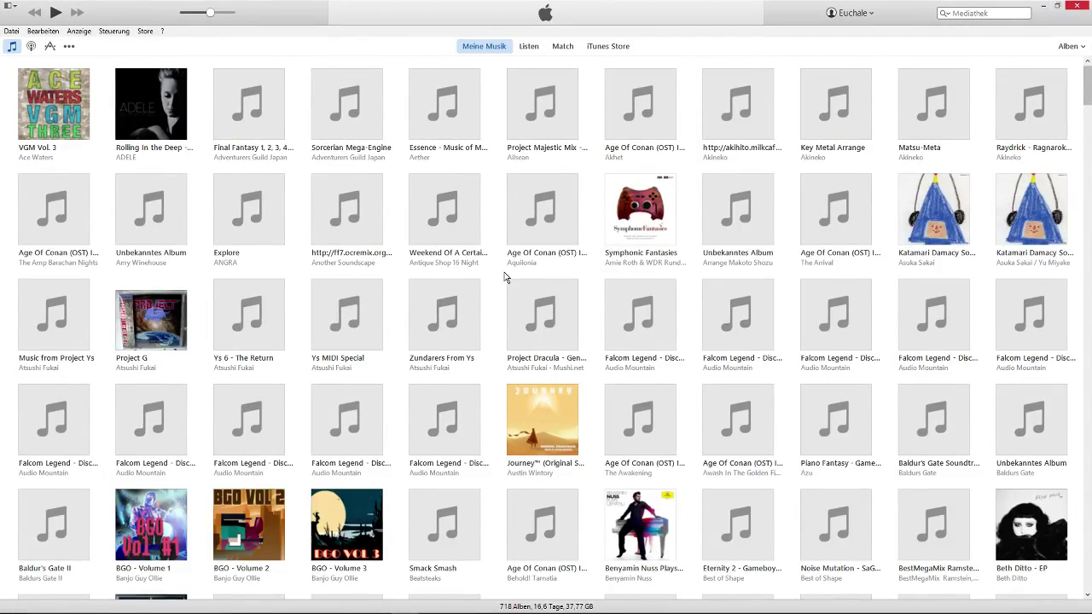
{"action": "key", "text": "alt+F4"}
Measure the ship plan's extent in rows and columns by selecting L1:AM40 around all three decks.
{"action": "scroll", "coordinate": [733, 307], "scroll_direction": "down", "scroll_amount": 4}
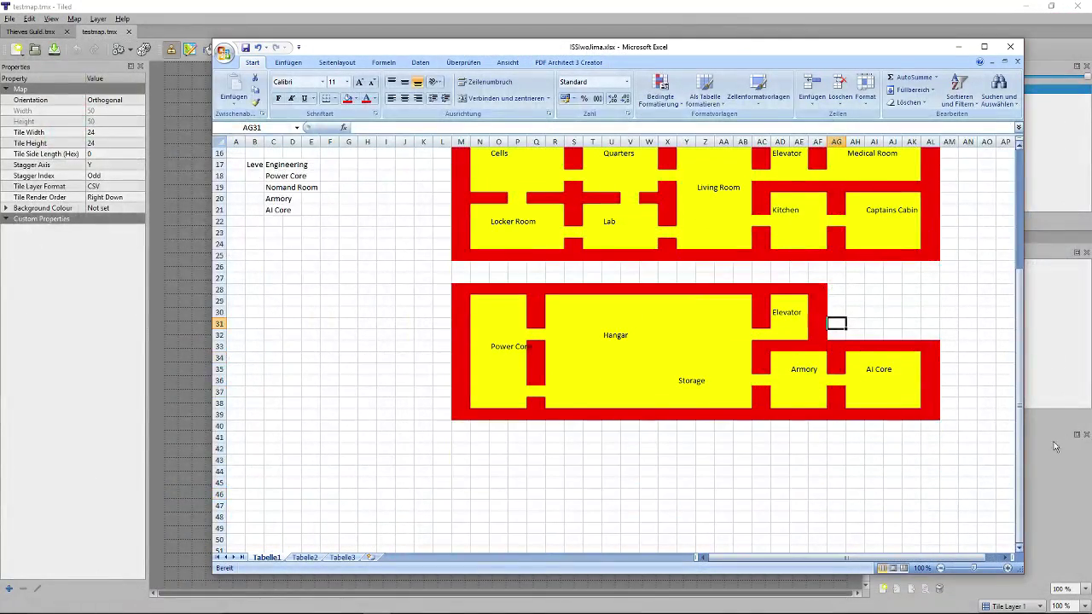
{"action": "scroll", "coordinate": [614, 341], "scroll_direction": "up", "scroll_amount": 5}
{"action": "left_click_drag", "start_coordinate": [442, 154], "coordinate": [950, 520]}
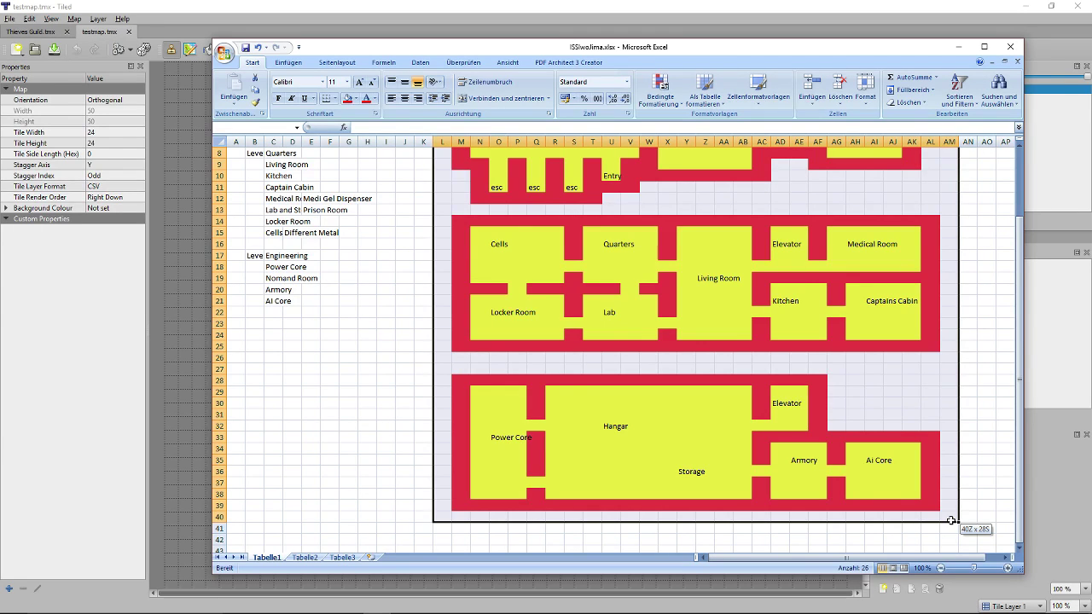
Return to Tiled and set the new map's size to 80 tiles wide and 56 tiles high.
{"action": "key", "text": "alt+Tab"}
{"action": "left_click_drag", "start_coordinate": [520, 333], "coordinate": [419, 333]}
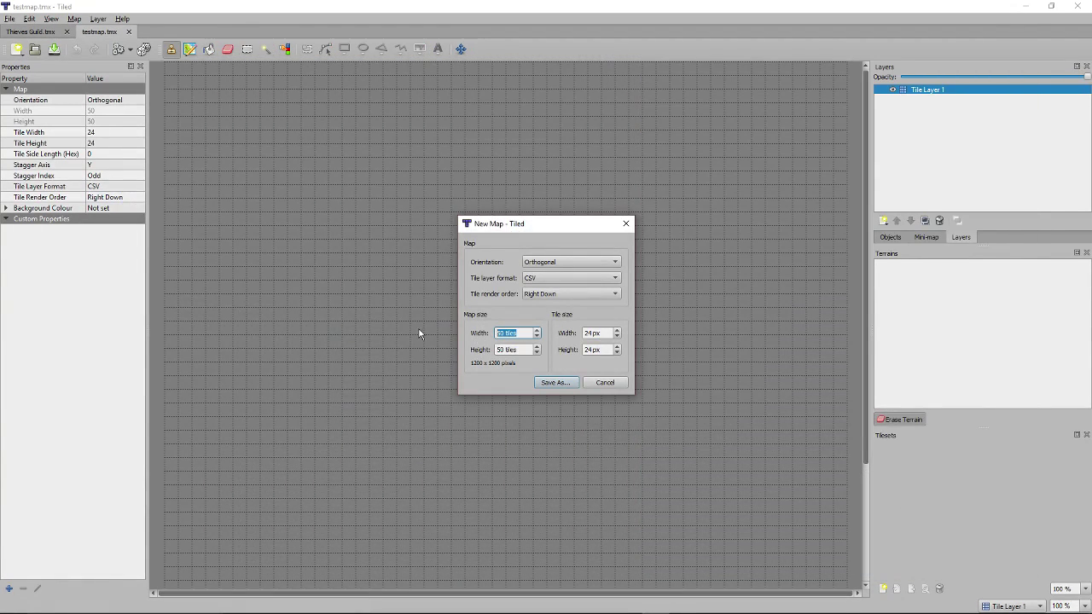
{"action": "type", "text": "80"}
{"action": "key", "text": "Tab"}
{"action": "type", "text": "56"}
Set the new map's tile width and tile height to 16 px each.
{"action": "scroll", "coordinate": [606, 335], "scroll_direction": "down", "scroll_amount": 1}
{"action": "type", "text": "15"}
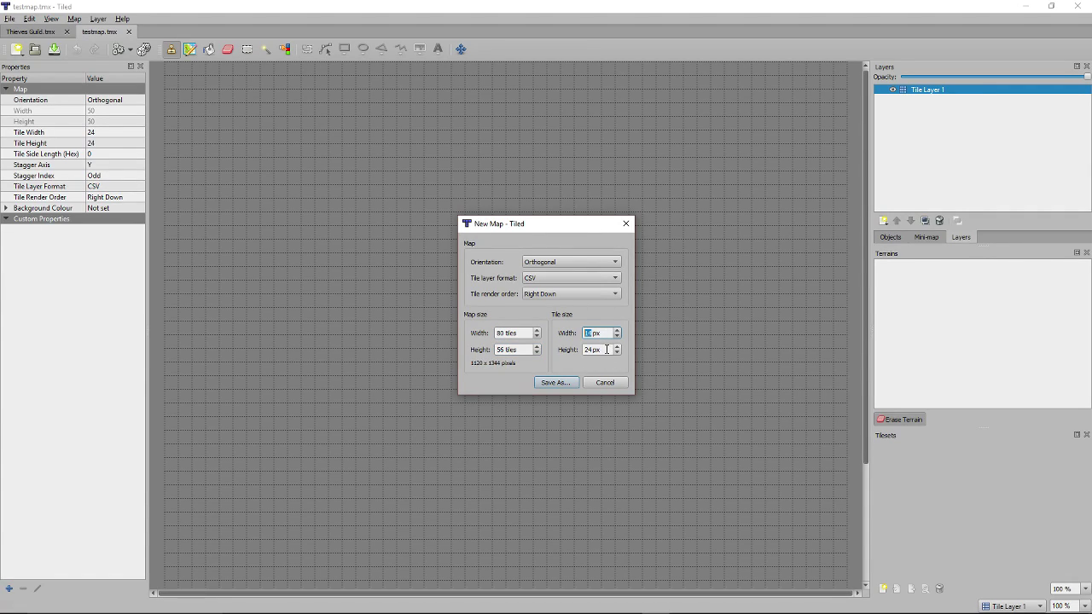
{"action": "left_click", "coordinate": [607, 349]}
{"action": "scroll", "coordinate": [607, 349], "scroll_direction": "down", "scroll_amount": 6}
{"action": "scroll", "coordinate": [603, 334], "scroll_direction": "up", "scroll_amount": 1}
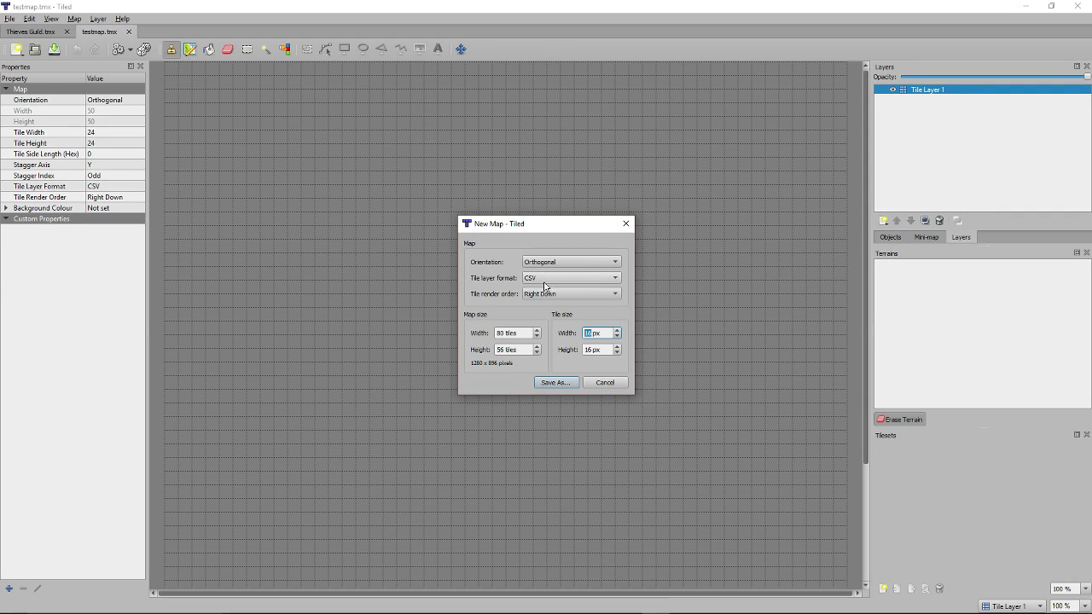
Start saving the new map in the Finished maps folder and begin its file name with SSV.
{"action": "left_click", "coordinate": [556, 382]}
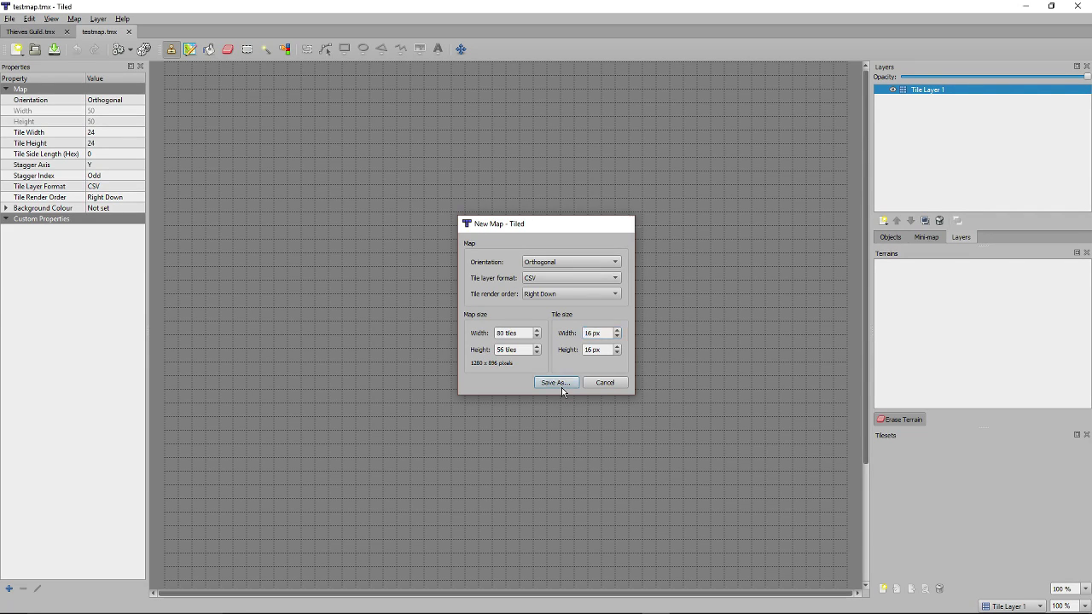
{"action": "left_click_drag", "start_coordinate": [395, 17], "coordinate": [575, 142]}
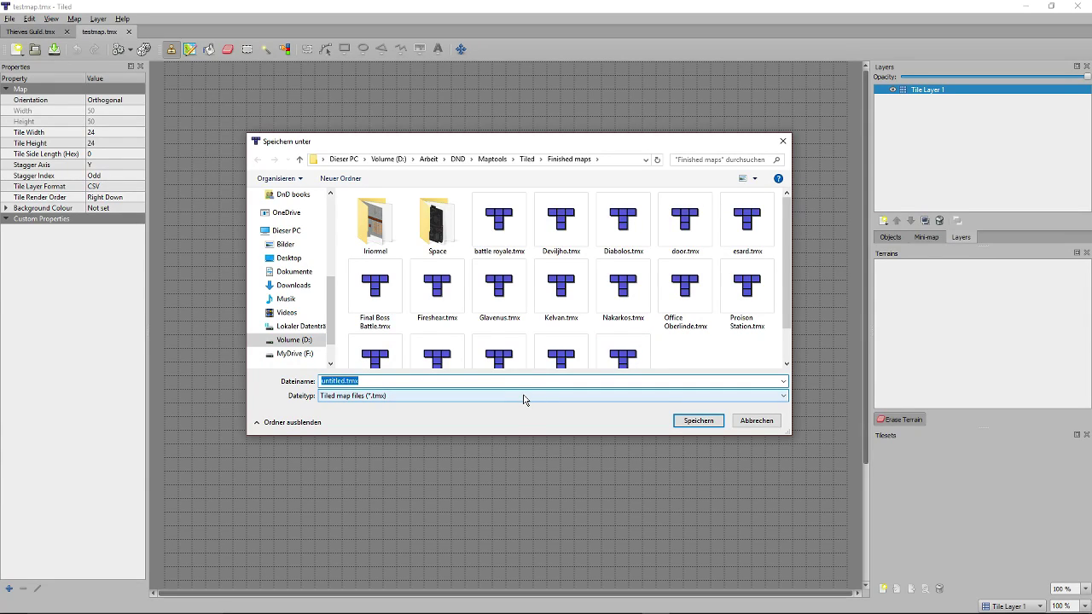
{"action": "type", "text": "SSS"}
Check the ship's name on its Mass Effect wiki page and save the map as SSV Iwo Jima.tmx in Finished maps.
{"action": "left_click", "coordinate": [317, 604]}
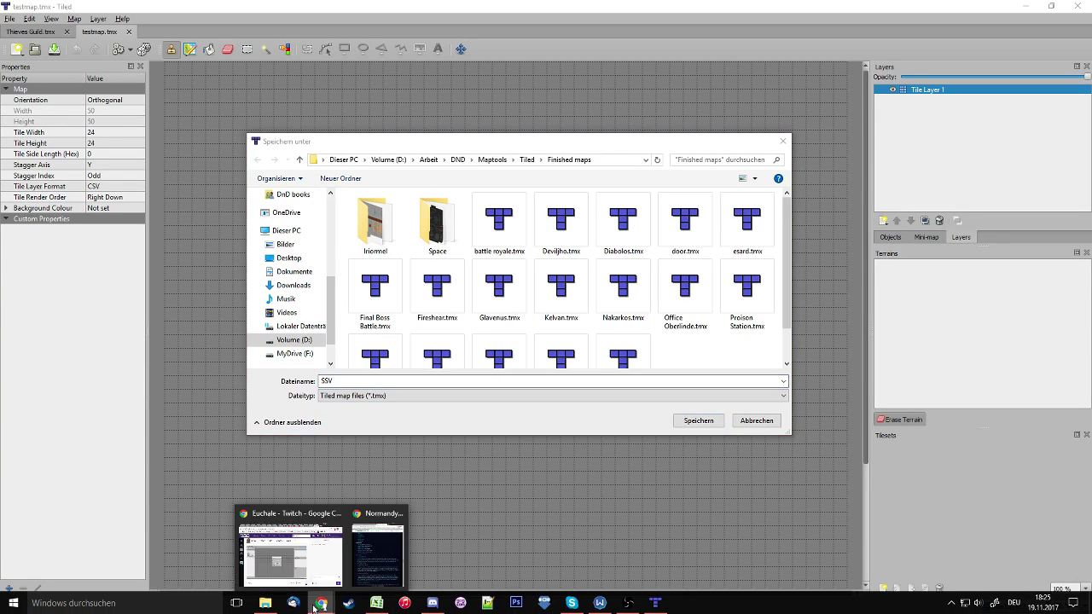
{"action": "left_click", "coordinate": [377, 554]}
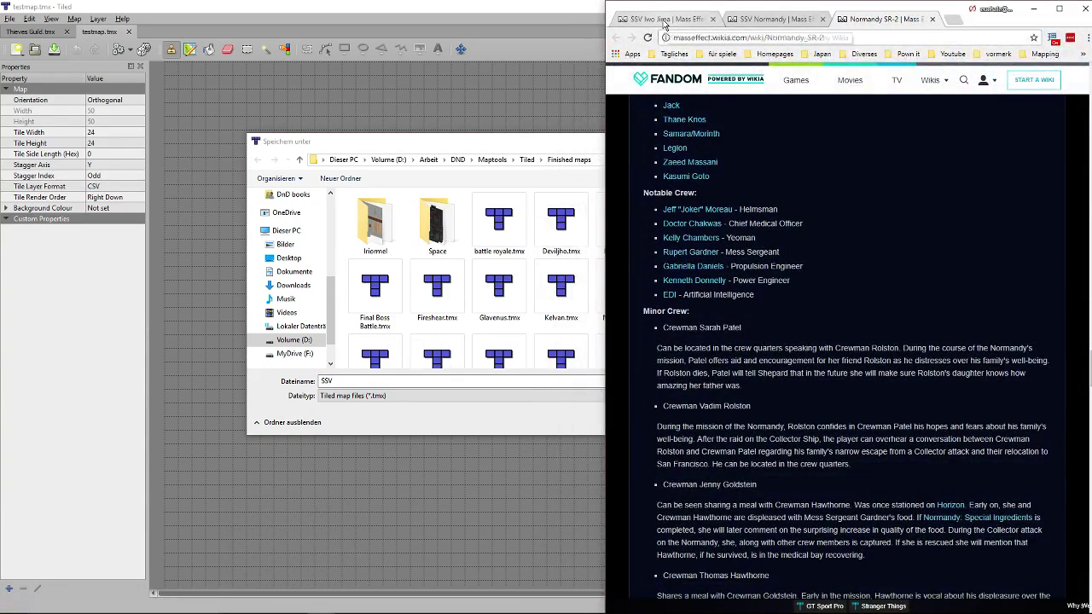
{"action": "left_click", "coordinate": [402, 395]}
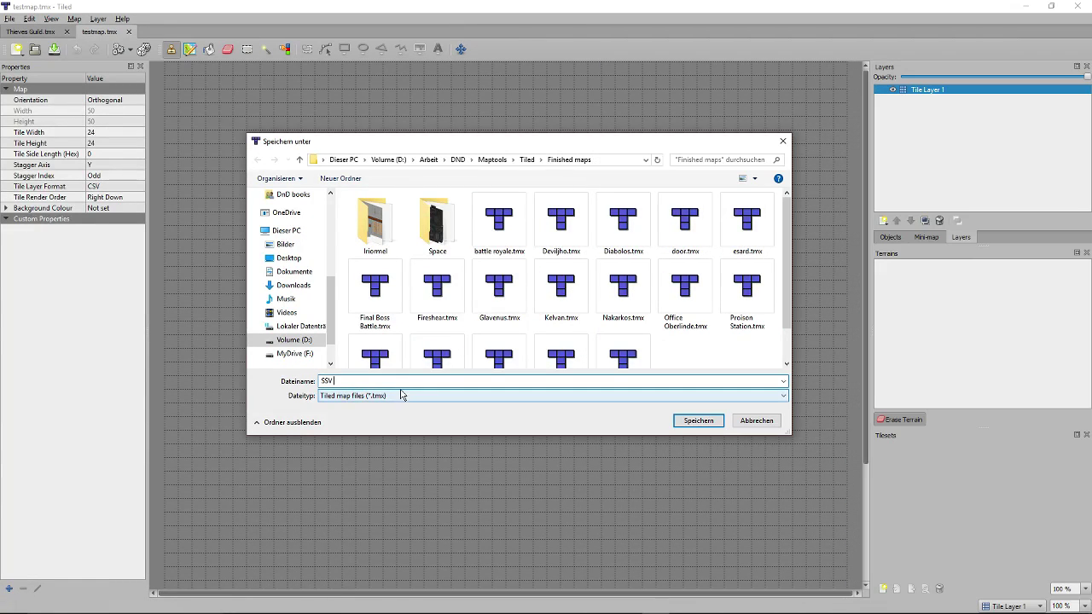
{"action": "type", "text": "a"}
{"action": "key", "text": "Return"}
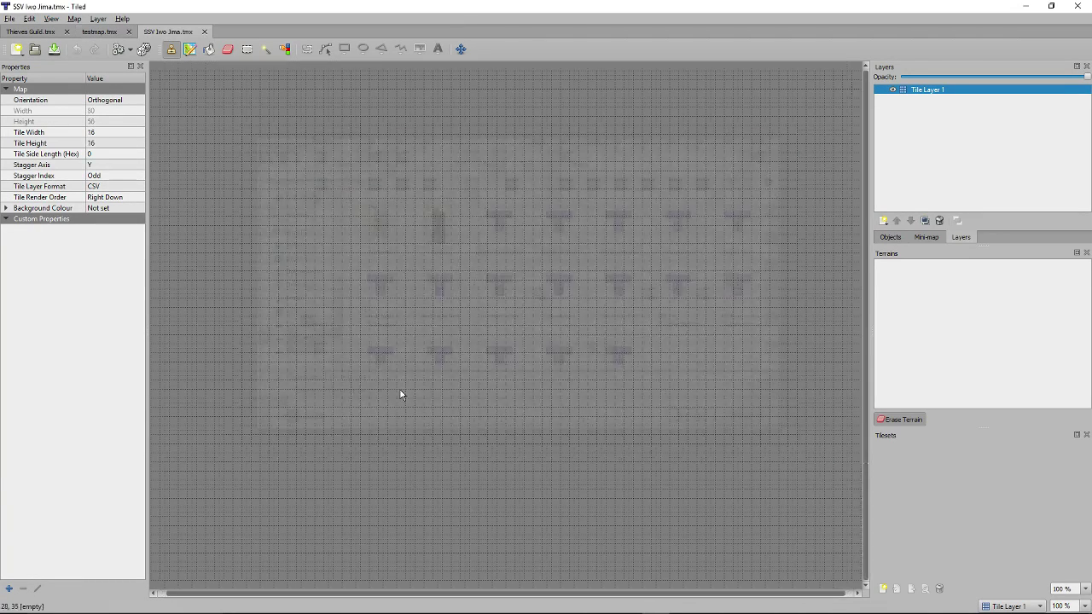
Add a tileset named SciFi1, embedded in the map, from Sci-Fi-Tiles_A2.png in the Tilesets/Space folder.
{"action": "left_click", "coordinate": [883, 589]}
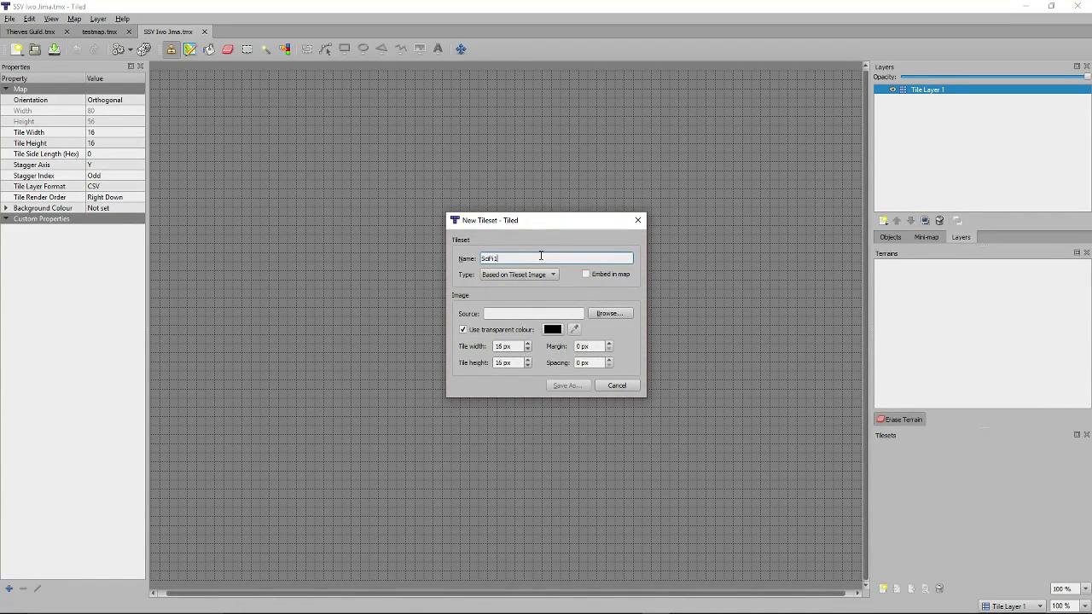
{"action": "left_click", "coordinate": [586, 274]}
{"action": "left_click", "coordinate": [609, 314]}
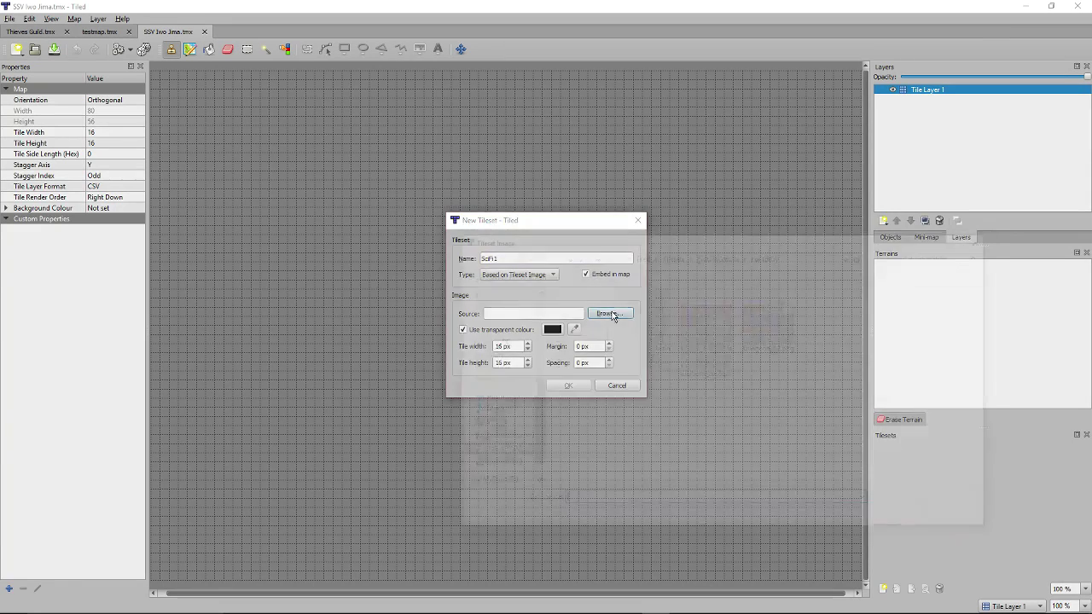
{"action": "left_click", "coordinate": [716, 256]}
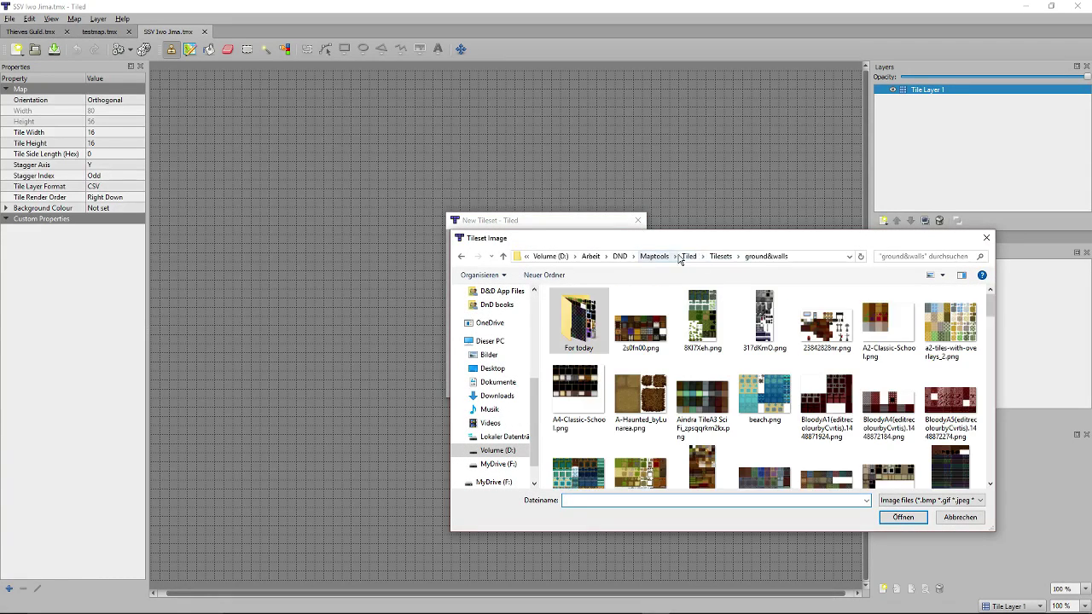
{"action": "left_click", "coordinate": [725, 256]}
{"action": "double_click", "coordinate": [833, 388]}
{"action": "left_click", "coordinate": [826, 328]}
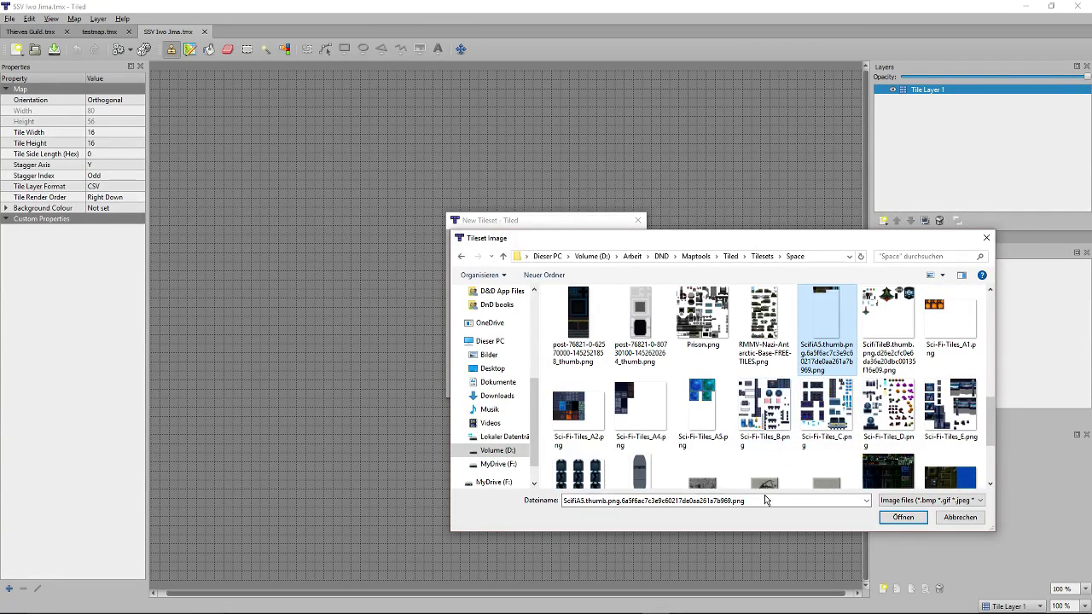
{"action": "double_click", "coordinate": [588, 420]}
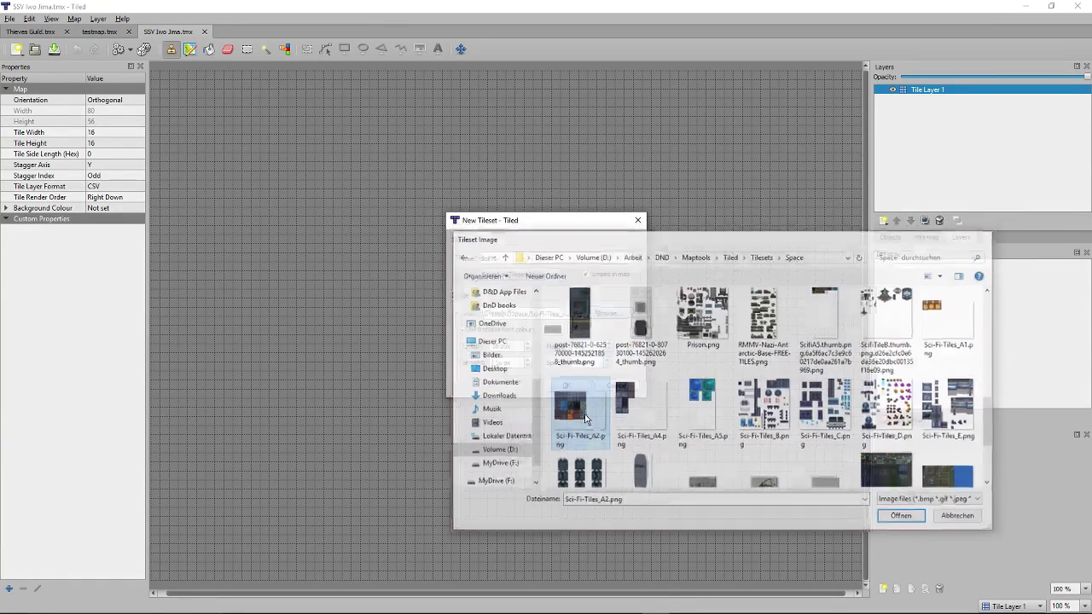
{"action": "left_click", "coordinate": [563, 385]}
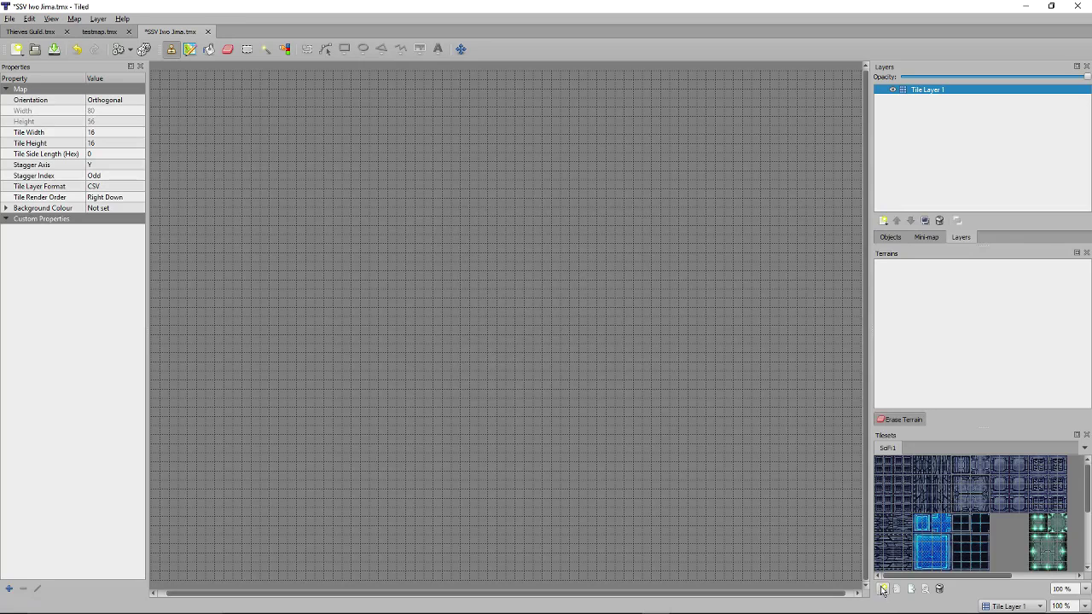
Add a second map-embedded tileset named SciFi from Sci-Fi-Tiles_A4.png in the Space folder.
{"action": "left_click", "coordinate": [884, 589]}
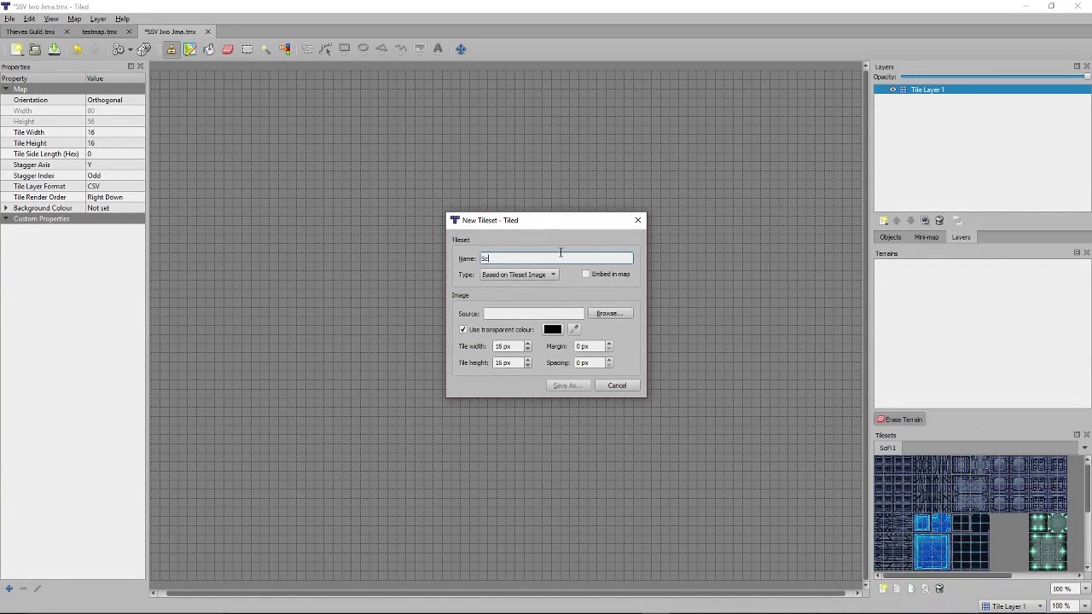
{"action": "left_click", "coordinate": [585, 274]}
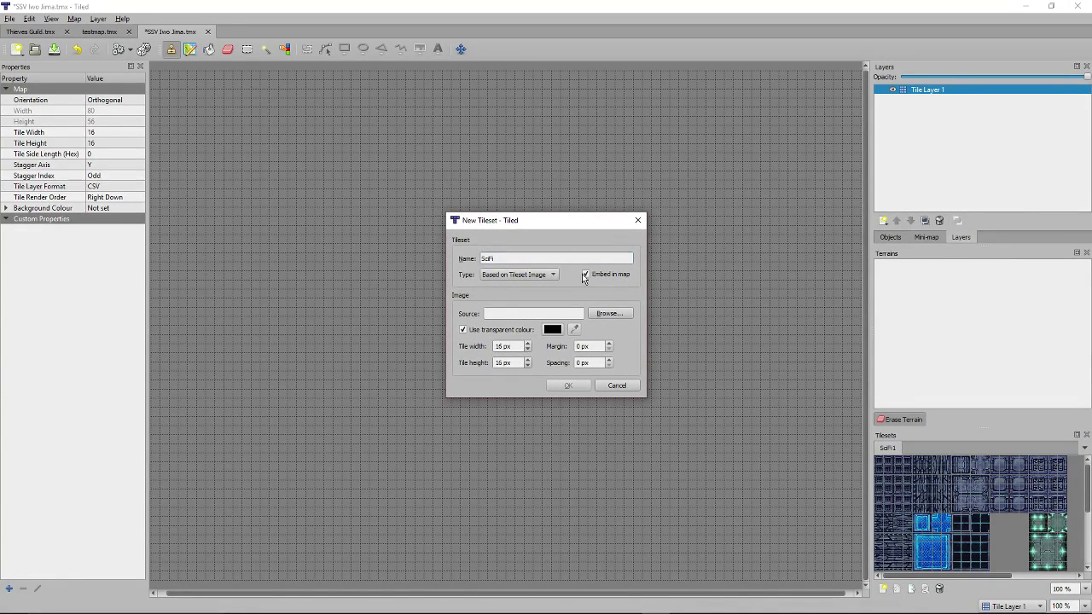
{"action": "left_click", "coordinate": [604, 313]}
{"action": "scroll", "coordinate": [629, 390], "scroll_direction": "down", "scroll_amount": 1}
{"action": "left_click", "coordinate": [630, 390]}
{"action": "key", "text": "s"}
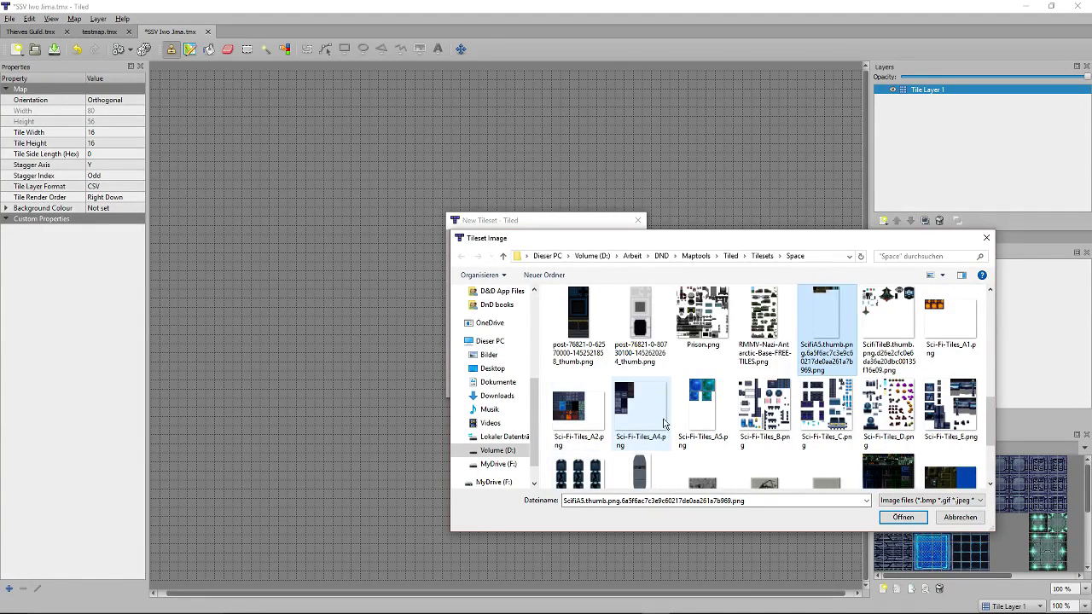
{"action": "double_click", "coordinate": [631, 417]}
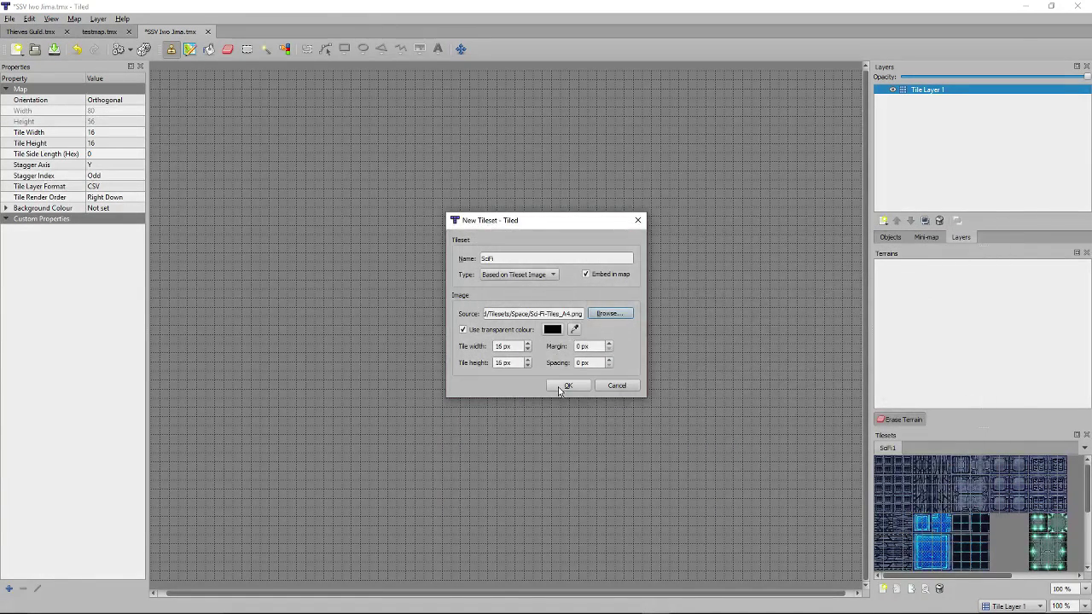
{"action": "left_click", "coordinate": [565, 387]}
Add another map-embedded tileset named SciFi3 from Sci-Fi-Tiles_A5.png in the Space folder.
{"action": "left_click", "coordinate": [883, 589]}
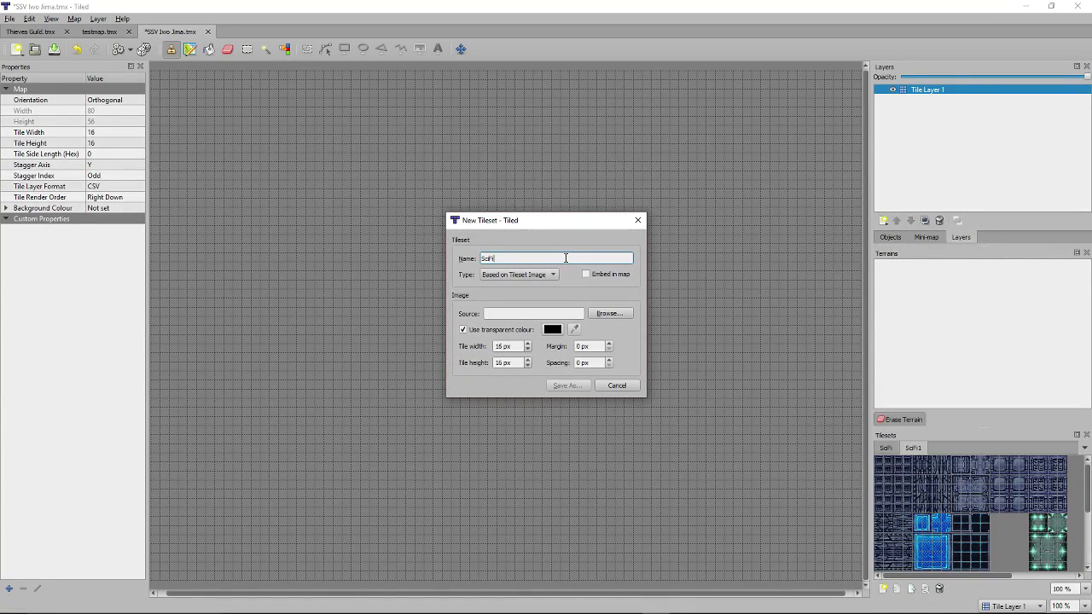
{"action": "left_click", "coordinate": [609, 313]}
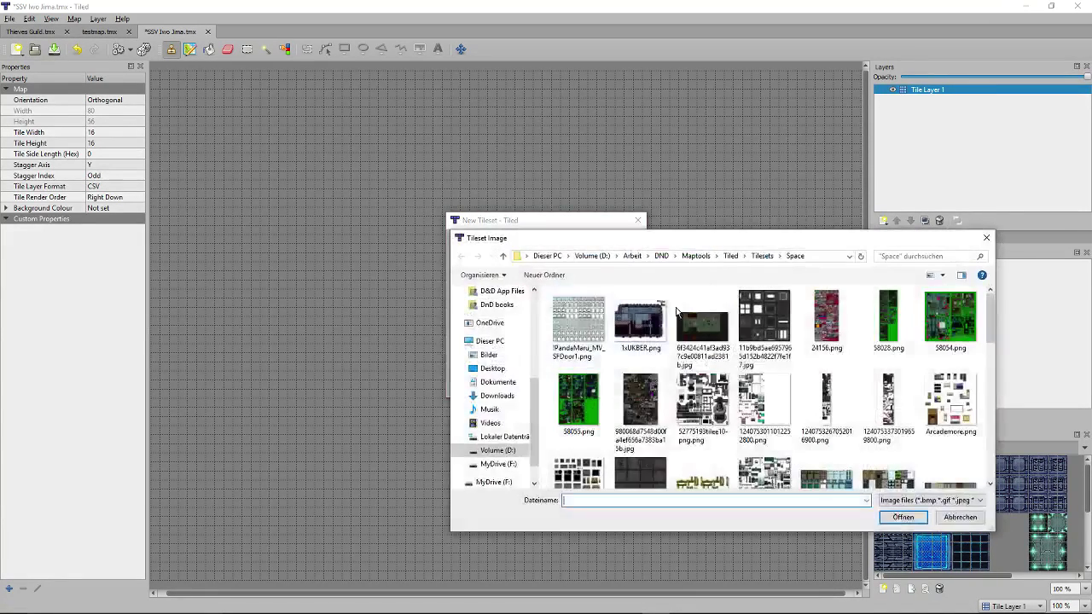
{"action": "scroll", "coordinate": [657, 427], "scroll_direction": "down", "scroll_amount": 5}
{"action": "left_click", "coordinate": [657, 451]}
{"action": "scroll", "coordinate": [657, 392], "scroll_direction": "down", "scroll_amount": 5}
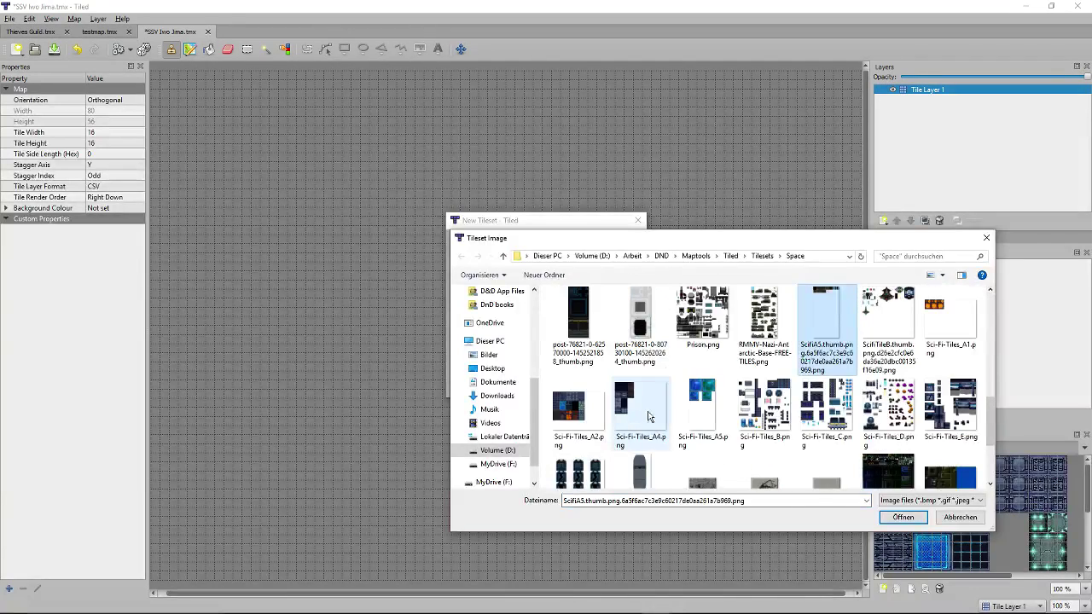
{"action": "double_click", "coordinate": [704, 414]}
{"action": "left_click", "coordinate": [587, 275]}
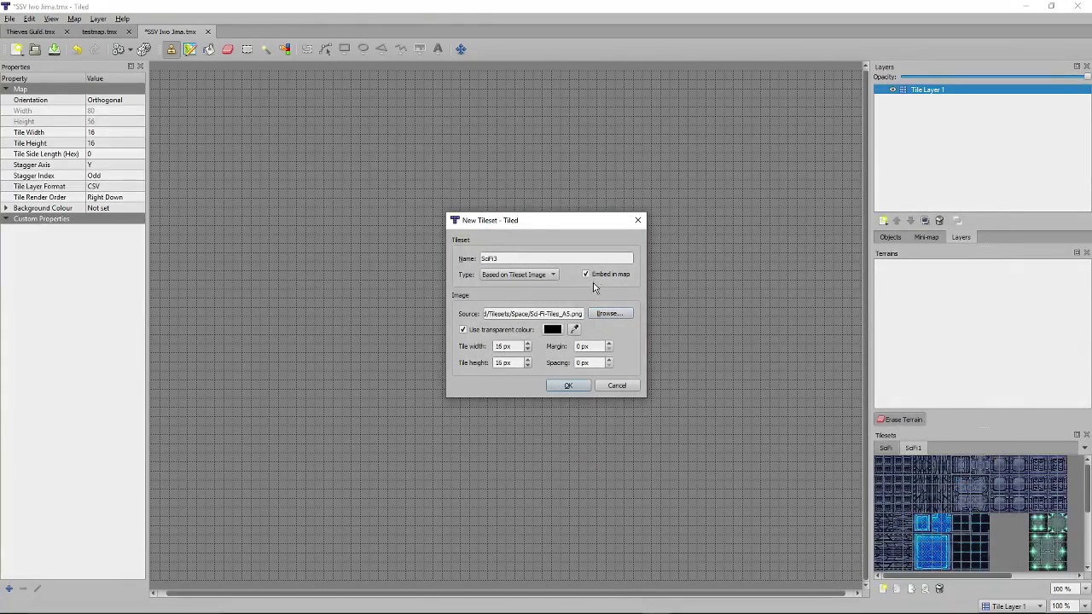
{"action": "left_click", "coordinate": [564, 386]}
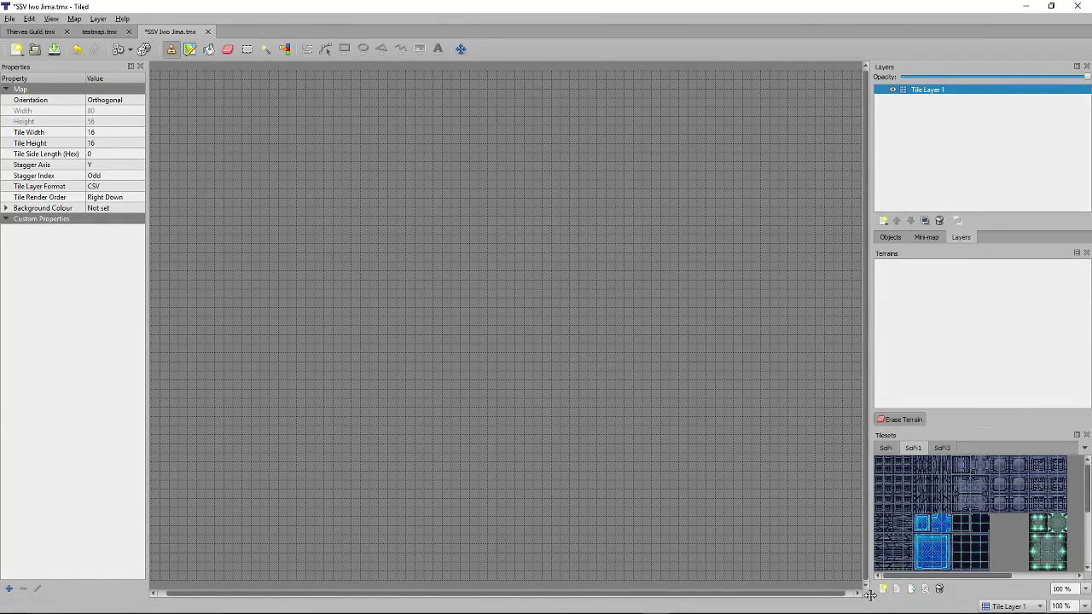
Look through the SciFi3 and SciFi tilesets to examine their floor and wall tiles.
{"action": "left_click", "coordinate": [940, 448]}
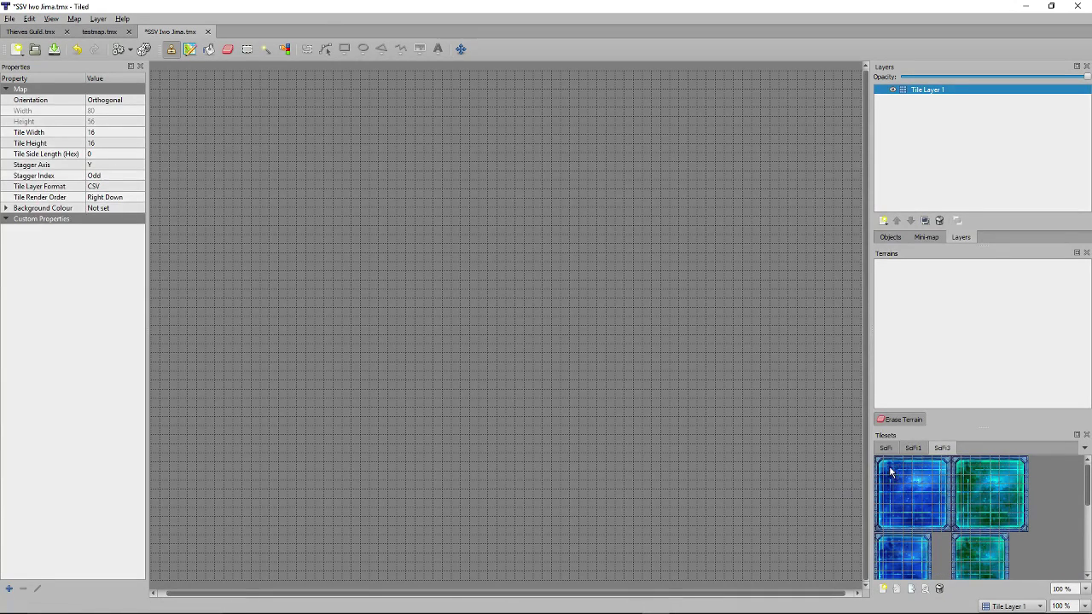
{"action": "left_click_drag", "start_coordinate": [890, 472], "coordinate": [946, 531]}
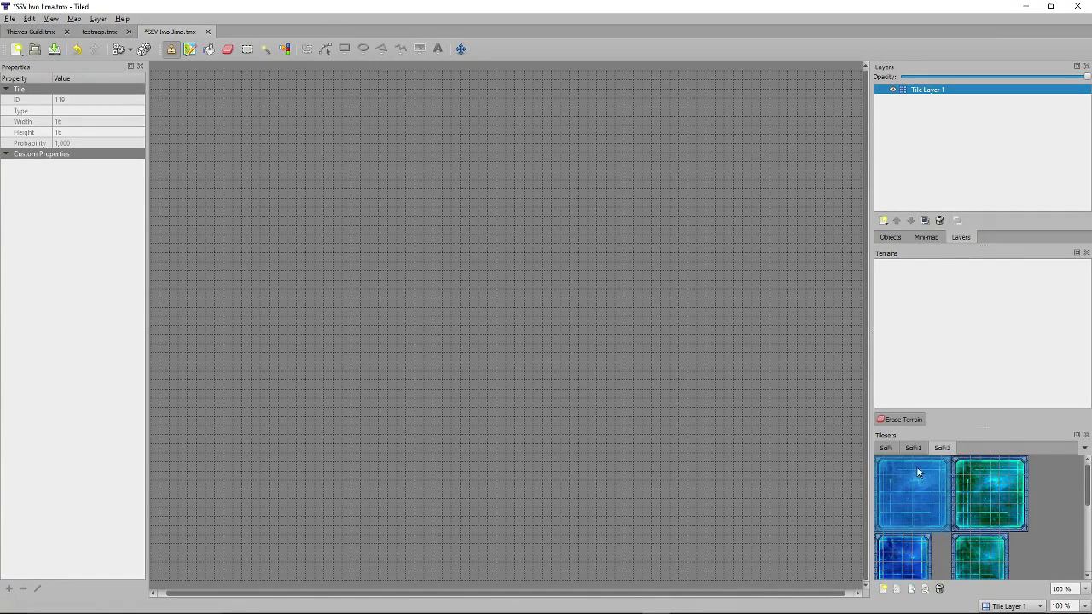
{"action": "left_click", "coordinate": [887, 449]}
{"action": "left_click_drag", "start_coordinate": [977, 542], "coordinate": [964, 493]}
{"action": "scroll", "coordinate": [938, 531], "scroll_direction": "down", "scroll_amount": 2}
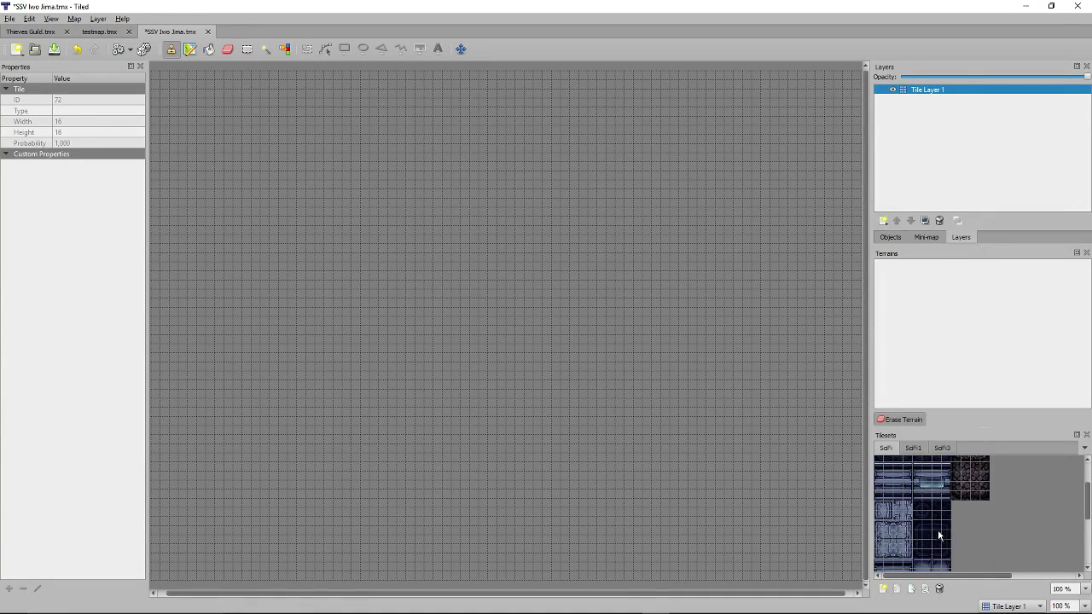
{"action": "scroll", "coordinate": [939, 536], "scroll_direction": "up", "scroll_amount": 2}
Start another map-embedded tileset and select Sci-Fi-Tiles_B.png in the Space folder as its candidate image.
{"action": "left_click", "coordinate": [882, 588]}
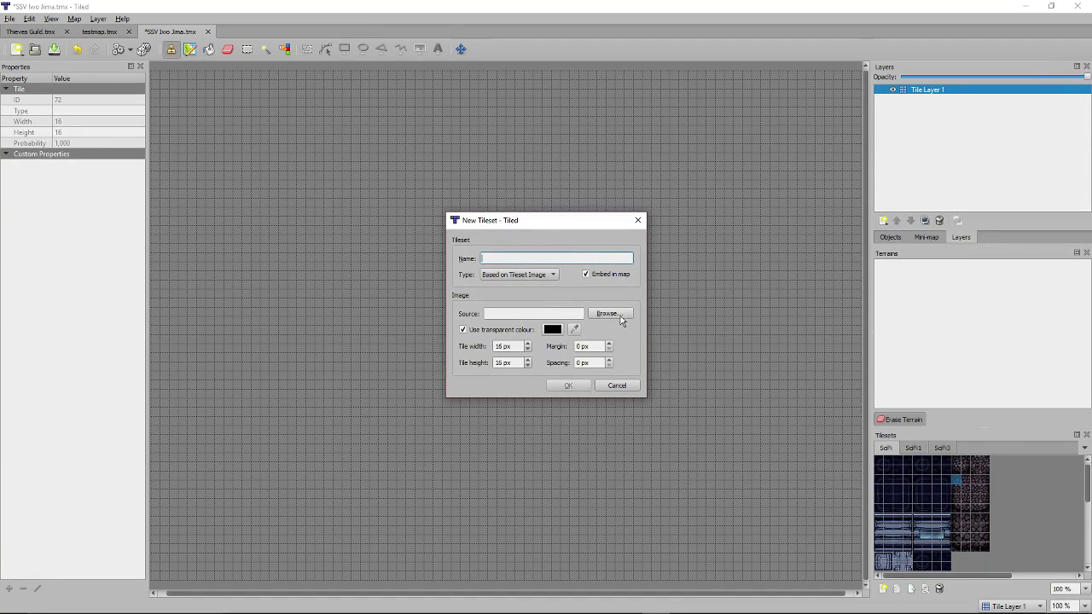
{"action": "left_click", "coordinate": [620, 314]}
{"action": "left_click", "coordinate": [639, 414]}
{"action": "scroll", "coordinate": [639, 413], "scroll_direction": "down", "scroll_amount": 5}
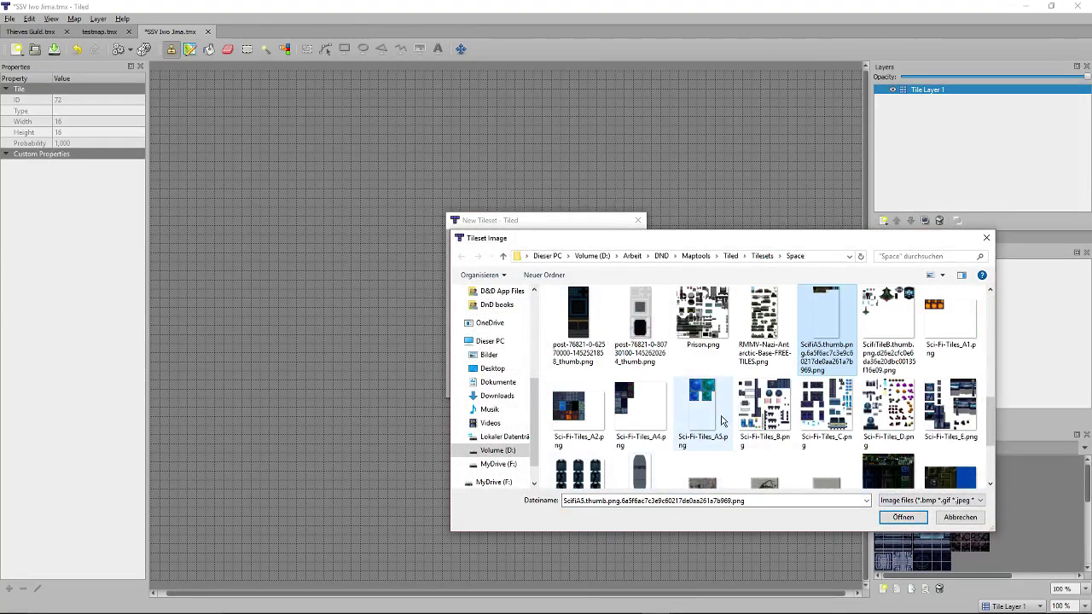
{"action": "left_click", "coordinate": [752, 413]}
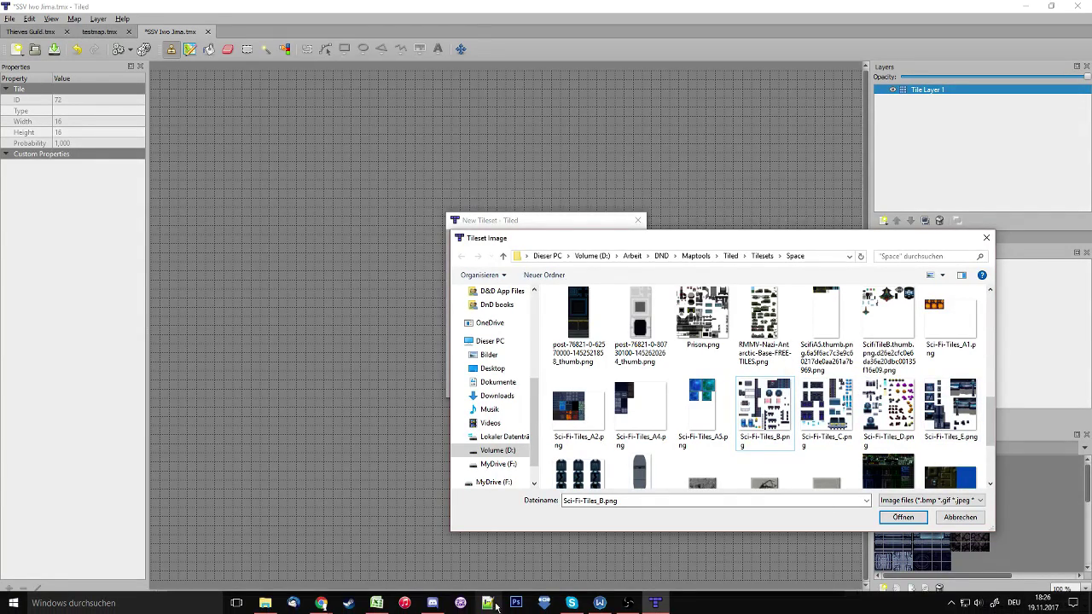
Preview Sci-Fi-Tiles_B.png from File Explorer's Space folder in the image viewer and return to the tileset image selection.
{"action": "left_click", "coordinate": [265, 603]}
{"action": "key", "text": "s"}
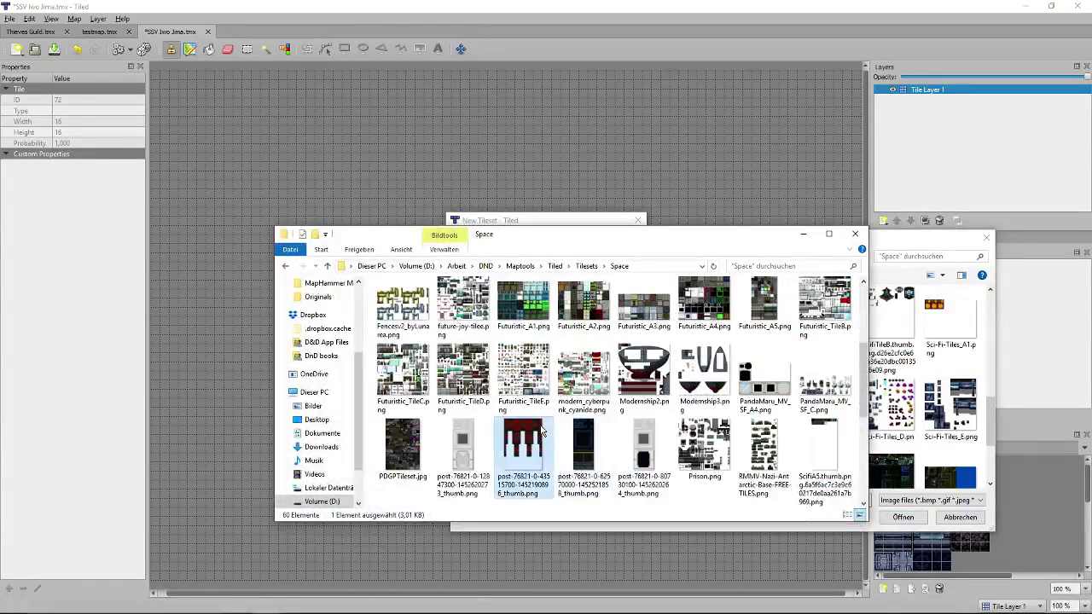
{"action": "double_click", "coordinate": [704, 365]}
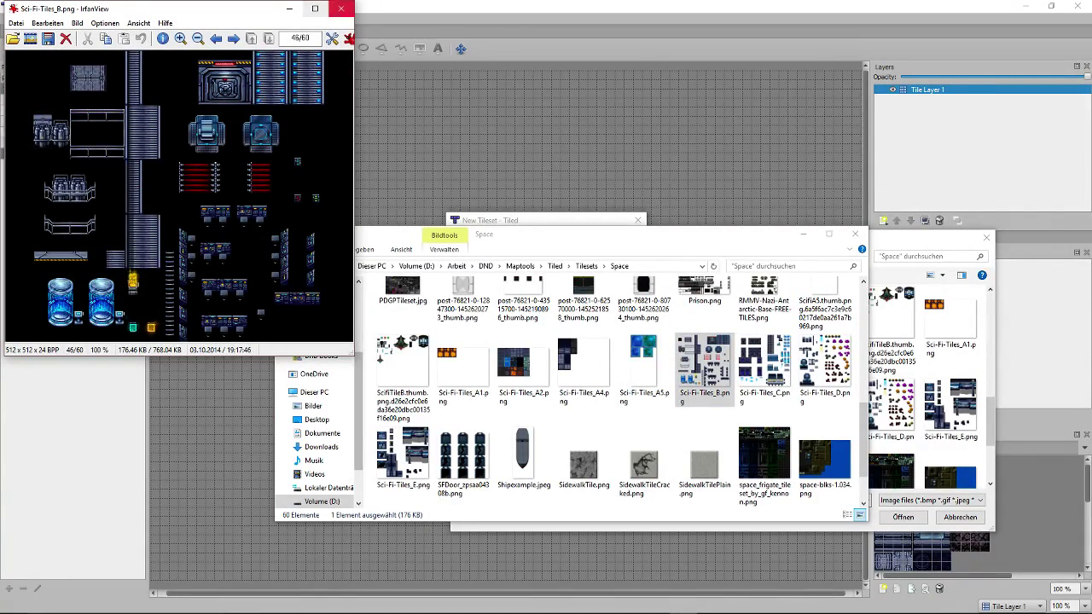
{"action": "left_click", "coordinate": [341, 8]}
{"action": "left_click", "coordinate": [803, 234]}
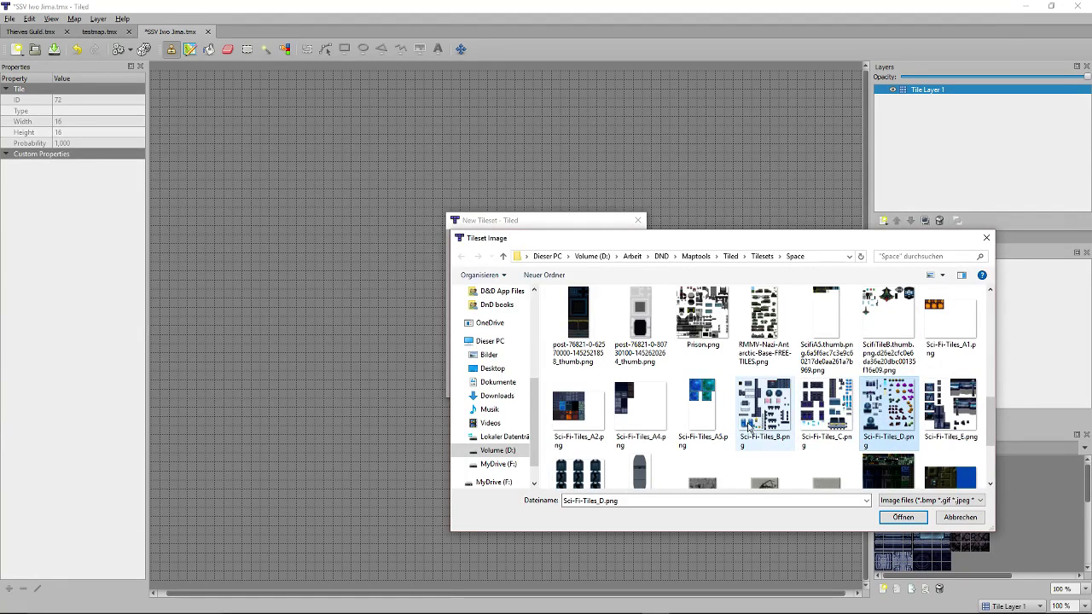
Use Sci-Fi-Tiles_B.png as the new tileset's source, name it Consoles and add it to the map.
{"action": "double_click", "coordinate": [765, 407]}
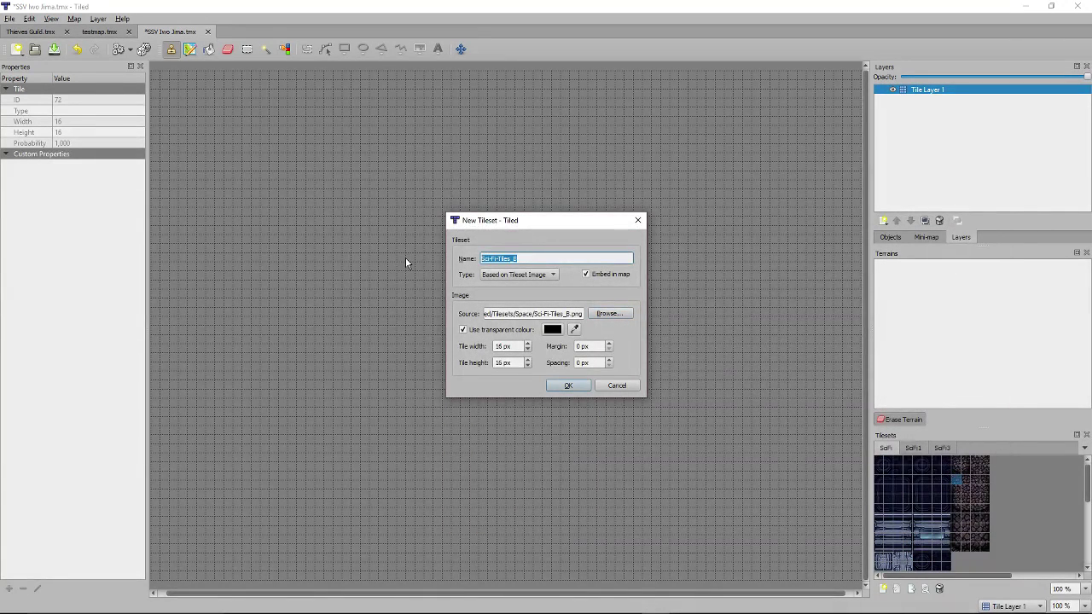
{"action": "type", "text": "Consoles"}
{"action": "left_click", "coordinate": [569, 385]}
Examine the tiles in the Consoles and SciFi tilesets for usable ship walls, floors and furnishings.
{"action": "left_click", "coordinate": [892, 449]}
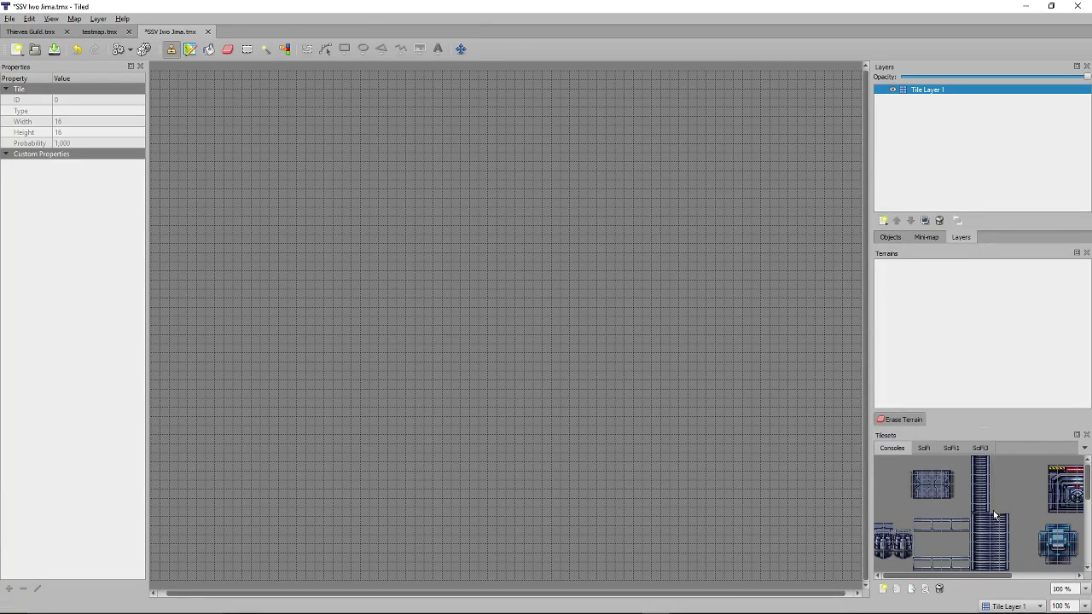
{"action": "left_click", "coordinate": [924, 448]}
{"action": "scroll", "coordinate": [950, 543], "scroll_direction": "down", "scroll_amount": 1}
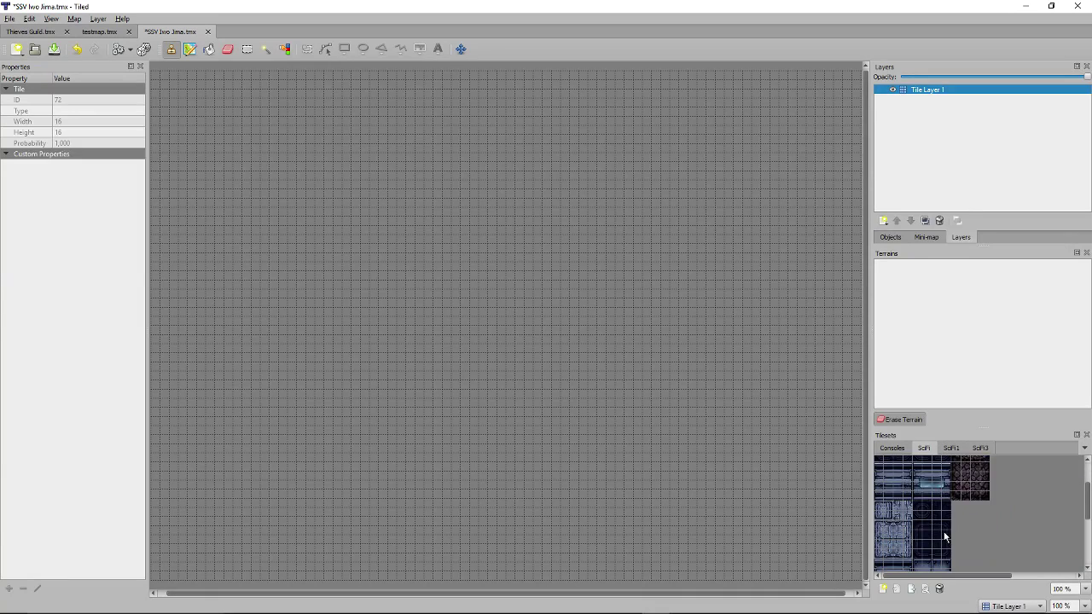
{"action": "scroll", "coordinate": [949, 537], "scroll_direction": "down", "scroll_amount": 1}
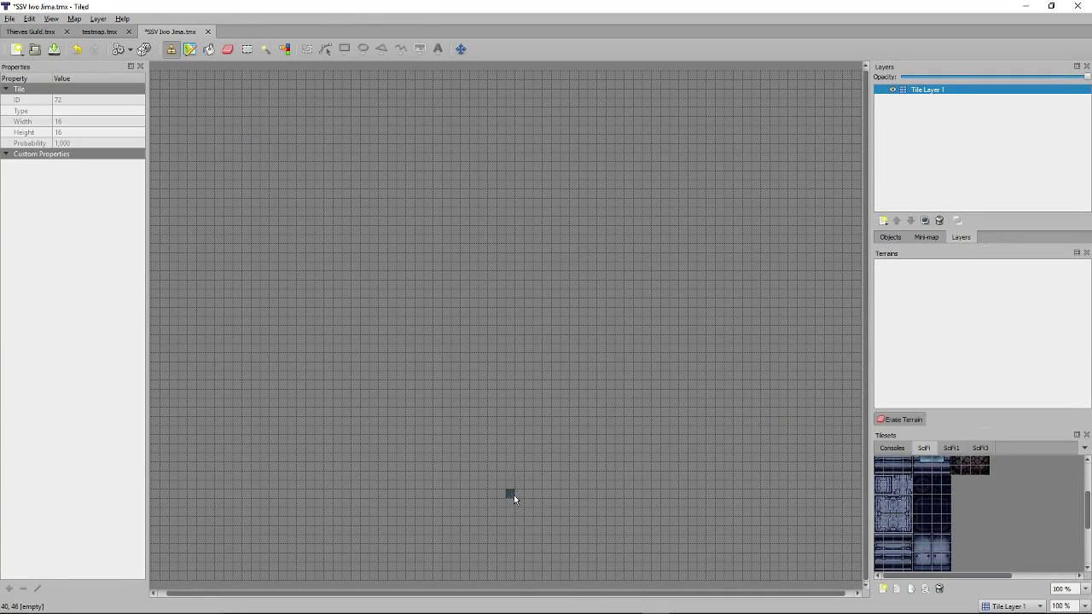
{"action": "scroll", "coordinate": [532, 594], "scroll_direction": "right", "scroll_amount": 1}
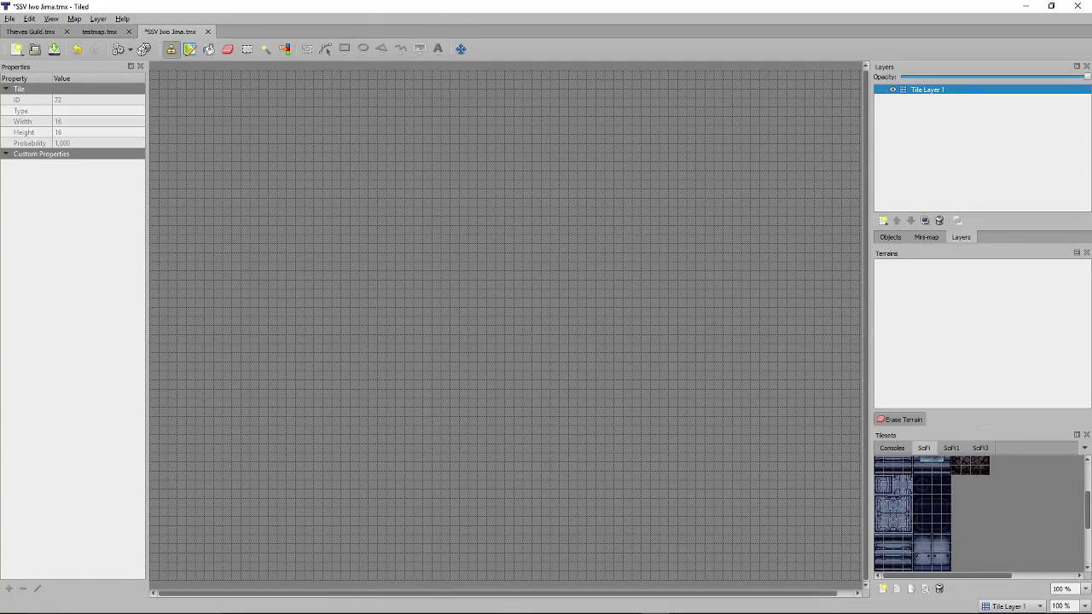
{"action": "scroll", "coordinate": [992, 467], "scroll_direction": "up", "scroll_amount": 2}
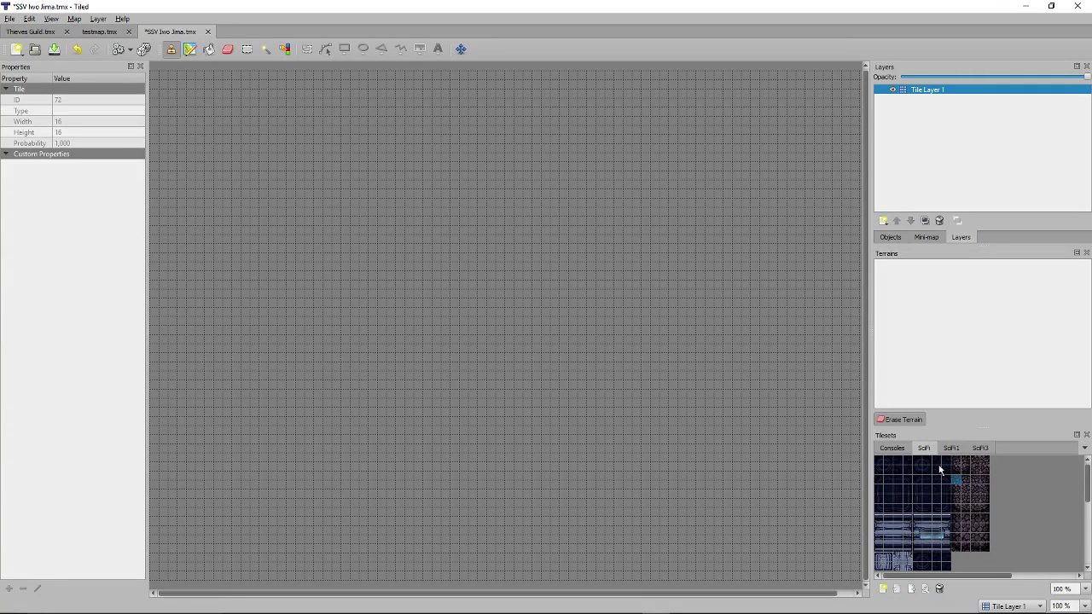
{"action": "left_click", "coordinate": [892, 448]}
{"action": "scroll", "coordinate": [917, 501], "scroll_direction": "down", "scroll_amount": 2}
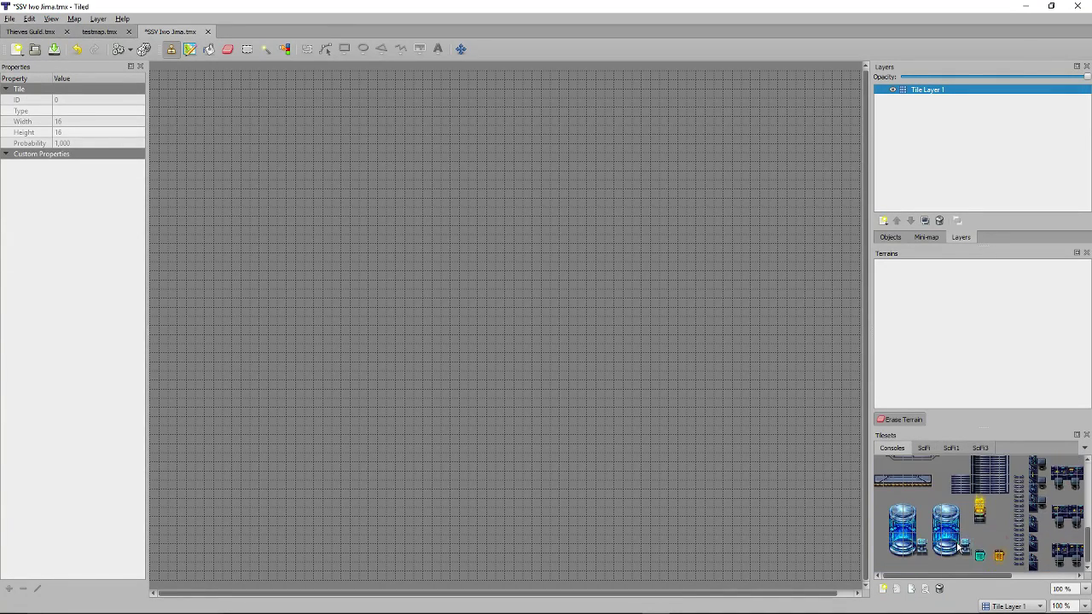
Look through the remaining rows and columns of the Consoles tileset for tanks, seats and control desks.
{"action": "scroll", "coordinate": [921, 529], "scroll_direction": "up", "scroll_amount": 2}
{"action": "scroll", "coordinate": [930, 578], "scroll_direction": "right", "scroll_amount": 1}
{"action": "scroll", "coordinate": [981, 512], "scroll_direction": "down", "scroll_amount": 3}
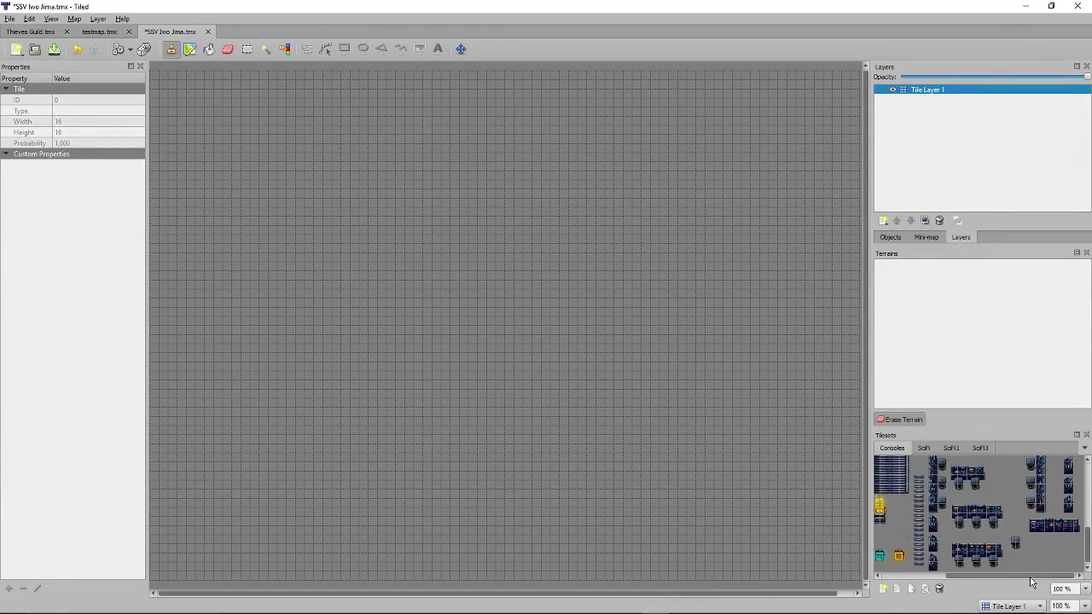
{"action": "scroll", "coordinate": [998, 578], "scroll_direction": "right", "scroll_amount": 3}
{"action": "scroll", "coordinate": [998, 578], "scroll_direction": "left", "scroll_amount": 3}
{"action": "scroll", "coordinate": [981, 512], "scroll_direction": "up", "scroll_amount": 3}
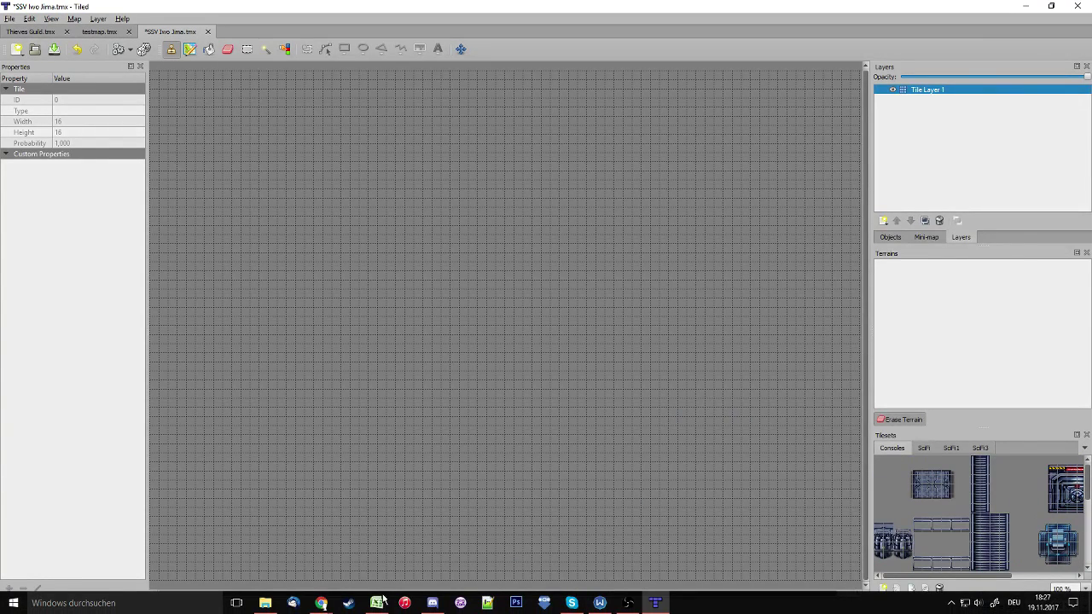
Switch to the Excel deck plan, check where the Command Deck level starts, and return to Tiled.
{"action": "left_click", "coordinate": [377, 603]}
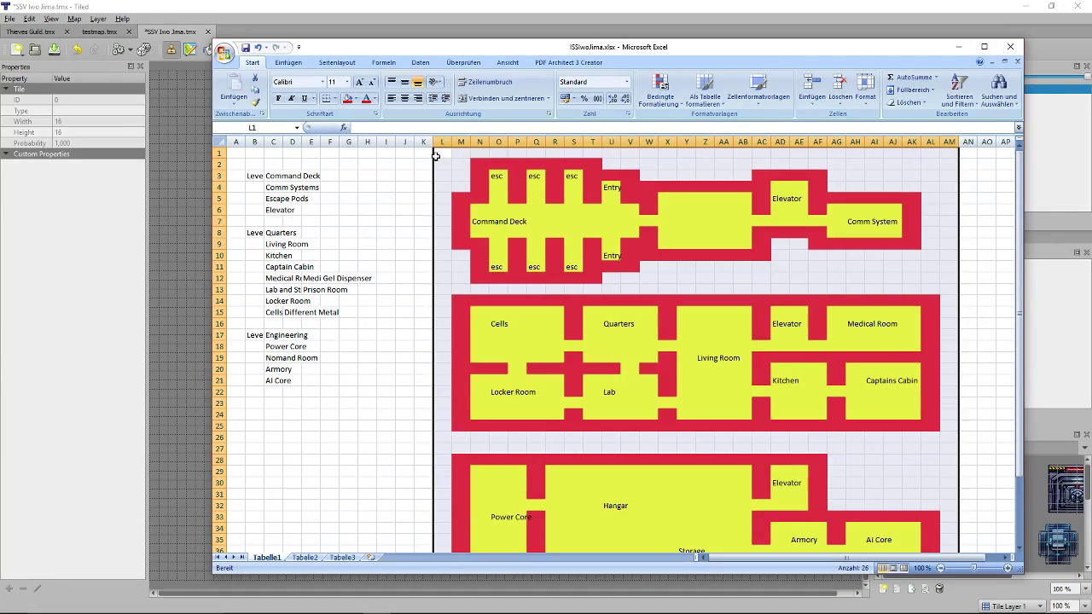
{"action": "left_click", "coordinate": [435, 155]}
{"action": "left_click", "coordinate": [467, 153]}
{"action": "left_click", "coordinate": [480, 152]}
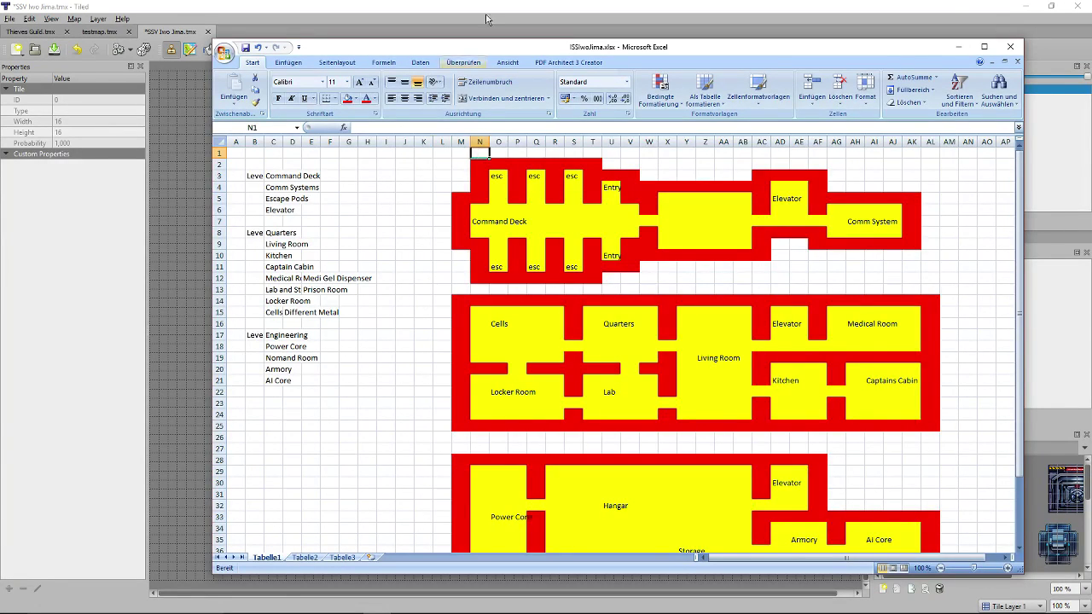
{"action": "left_click", "coordinate": [486, 18]}
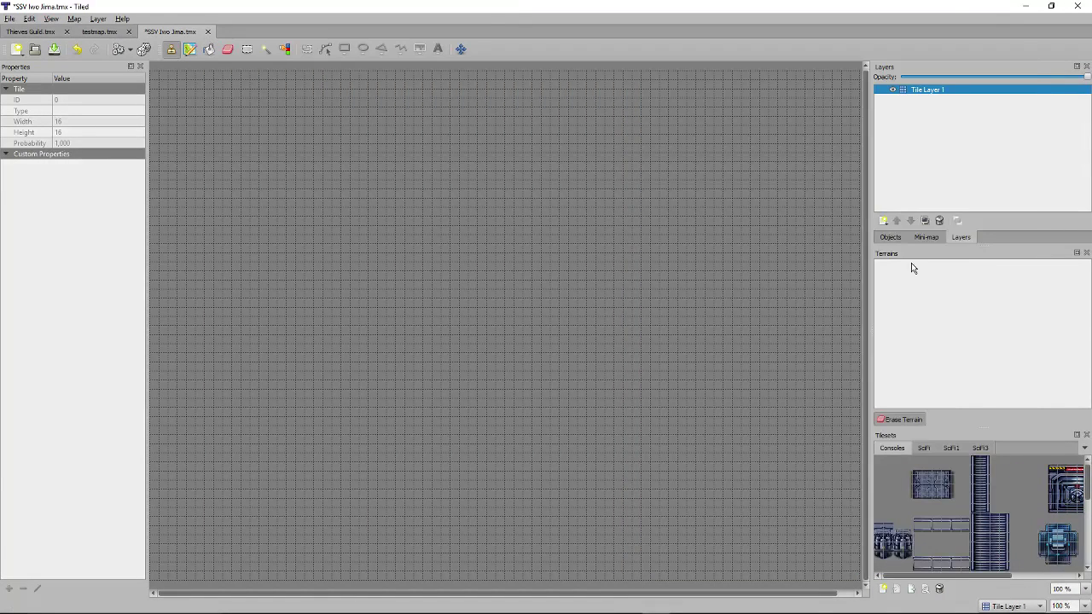
Choose a metal floor tile from the SciFi tileset as the brush and compare its placement with the Excel deck plan.
{"action": "left_click", "coordinate": [923, 449]}
{"action": "scroll", "coordinate": [893, 501], "scroll_direction": "down", "scroll_amount": 3}
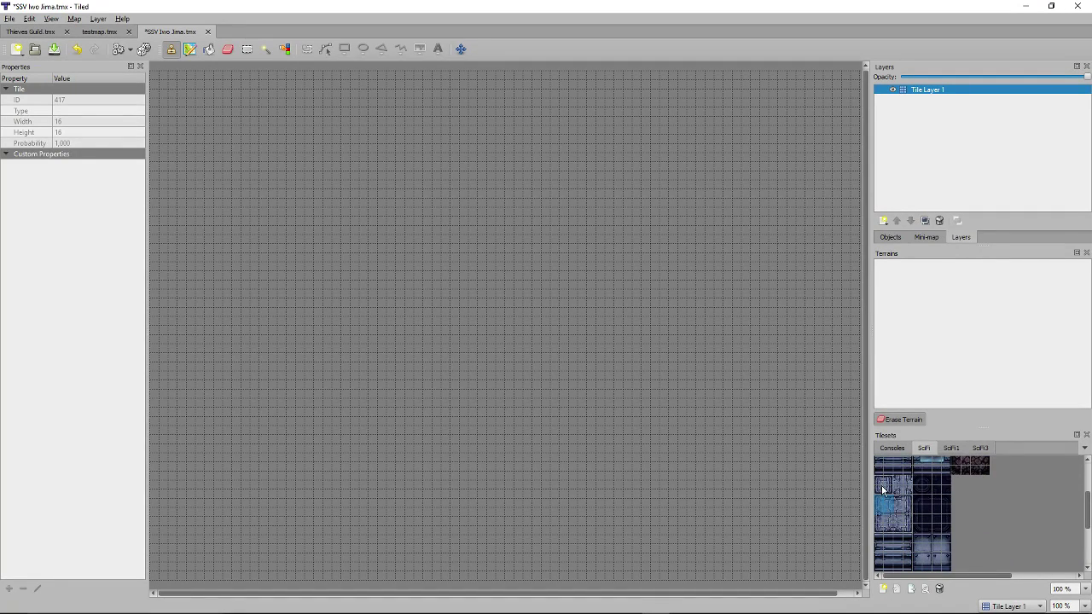
{"action": "left_click", "coordinate": [885, 488]}
{"action": "left_click", "coordinate": [884, 505]}
{"action": "key", "text": "alt+Tab"}
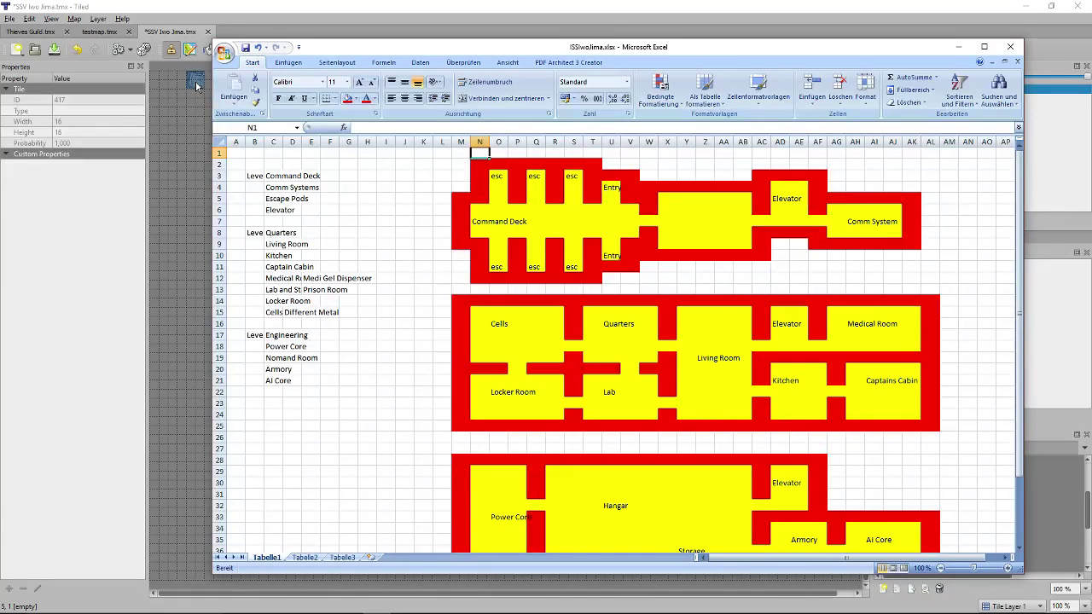
{"action": "key", "text": "alt+Tab"}
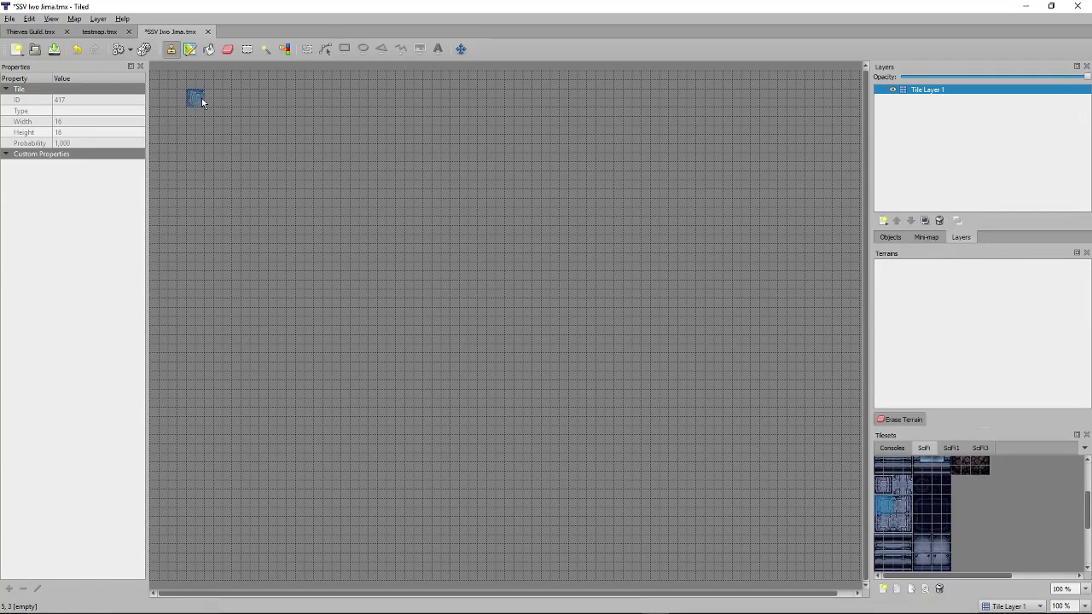
Try stamping SciFi floor tiles near the map's upper-left corner and erase part of them after checking the deck plan.
{"action": "left_click", "coordinate": [202, 98]}
{"action": "left_click", "coordinate": [902, 486]}
{"action": "left_click", "coordinate": [894, 517]}
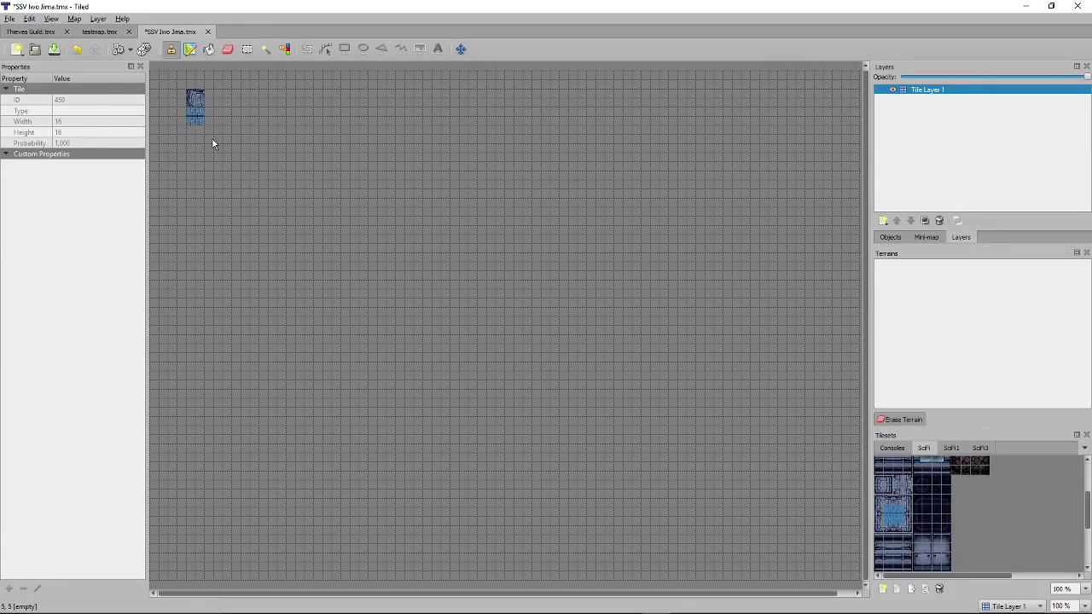
{"action": "key", "text": "alt+Tab"}
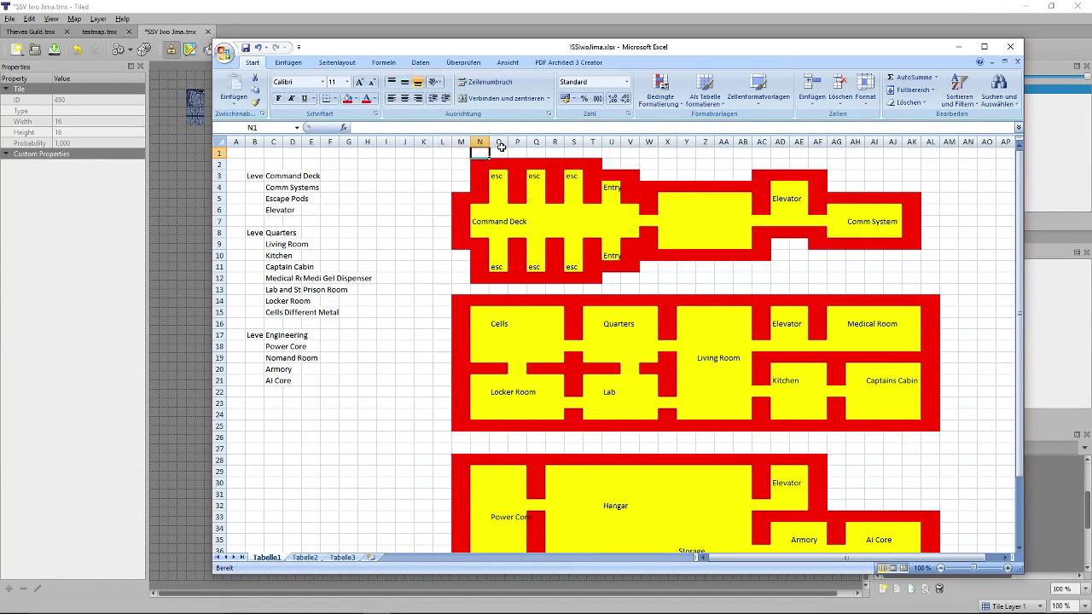
{"action": "key", "text": "alt+Tab"}
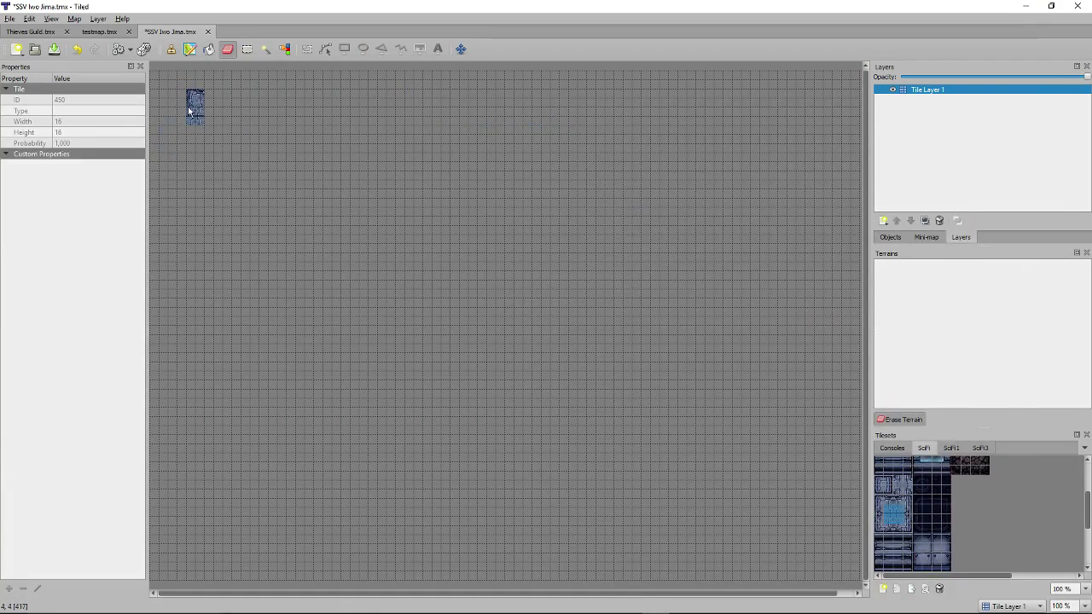
{"action": "left_click", "coordinate": [194, 119]}
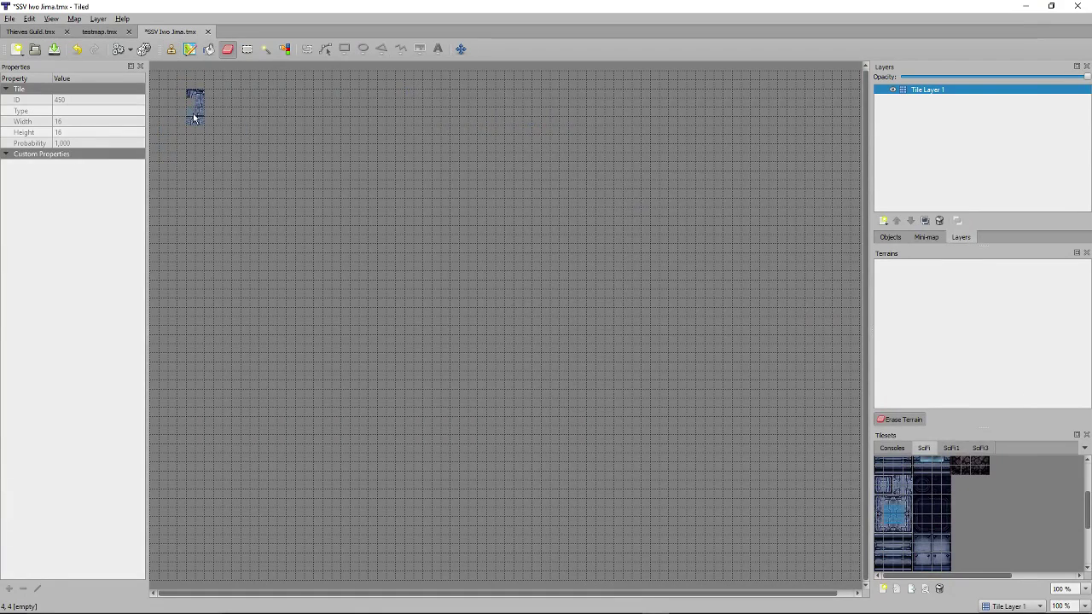
Paint the three upper escape pod strips with the SciFi floor plate's central tiles, each 2 tiles wide and 6 tall, following the deck plan.
{"action": "left_click", "coordinate": [905, 525]}
{"action": "left_click", "coordinate": [888, 517]}
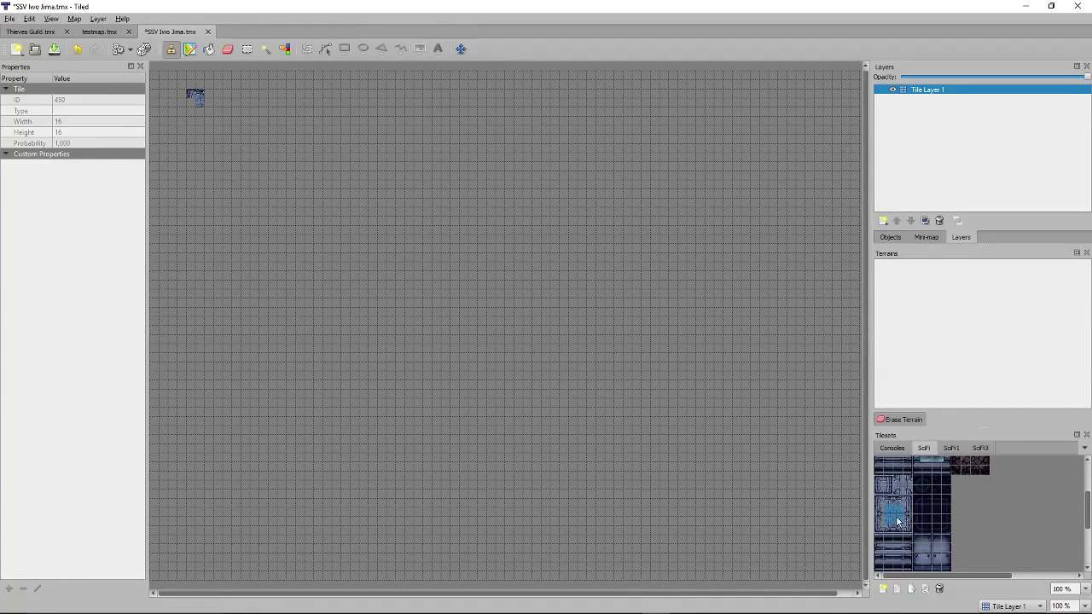
{"action": "left_click", "coordinate": [220, 125]}
{"action": "key", "text": "alt+Tab"}
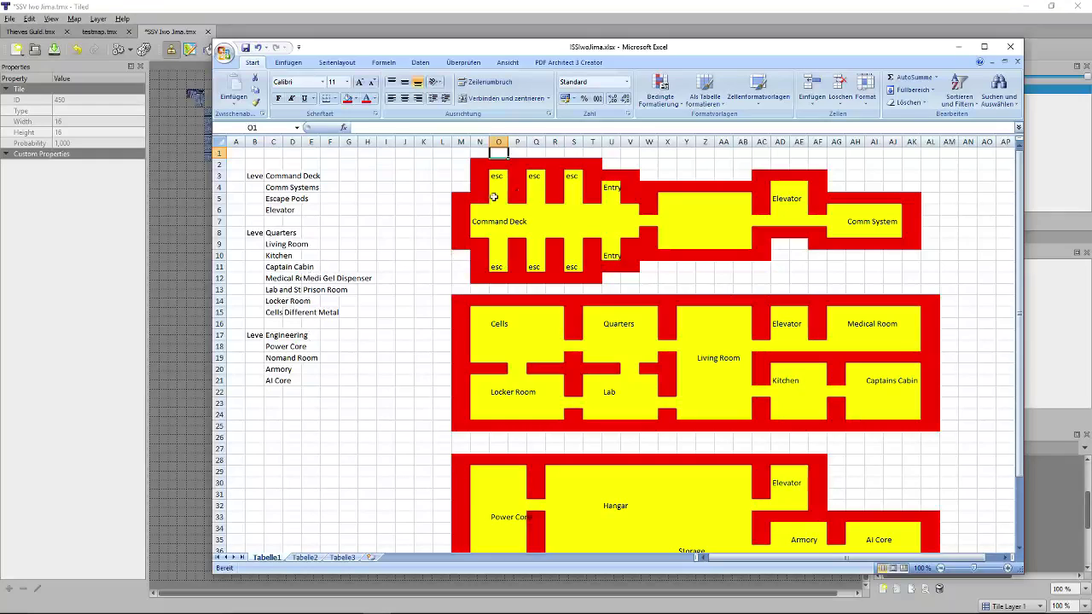
{"action": "left_click", "coordinate": [498, 181]}
{"action": "key", "text": "alt+Tab"}
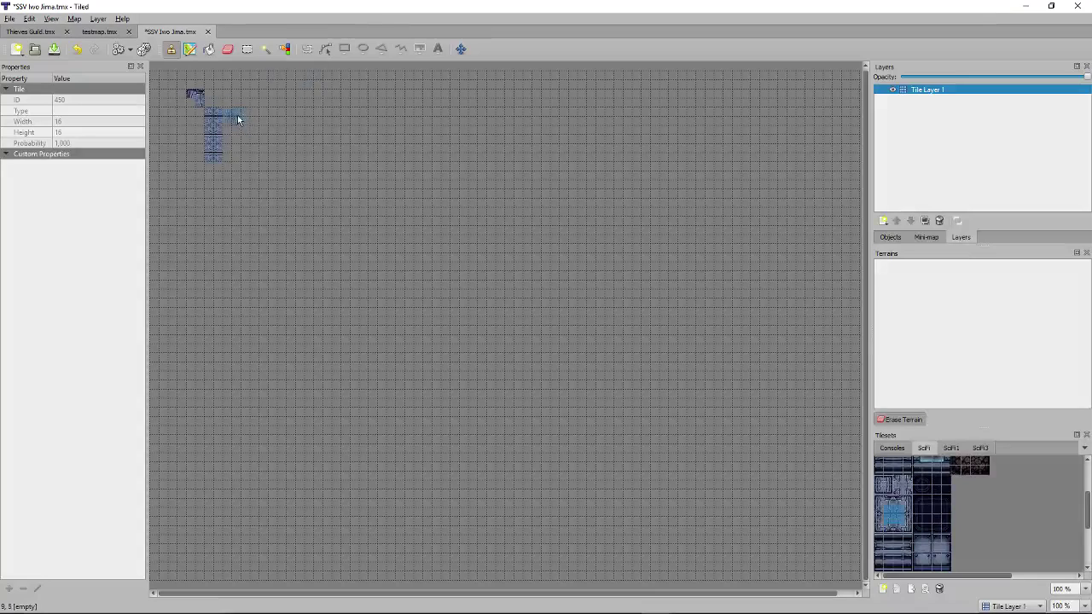
{"action": "key", "text": "alt+Tab"}
{"action": "key", "text": "alt+Tab"}
{"action": "left_click_drag", "start_coordinate": [246, 119], "coordinate": [251, 160]}
{"action": "left_click_drag", "start_coordinate": [293, 126], "coordinate": [292, 139]}
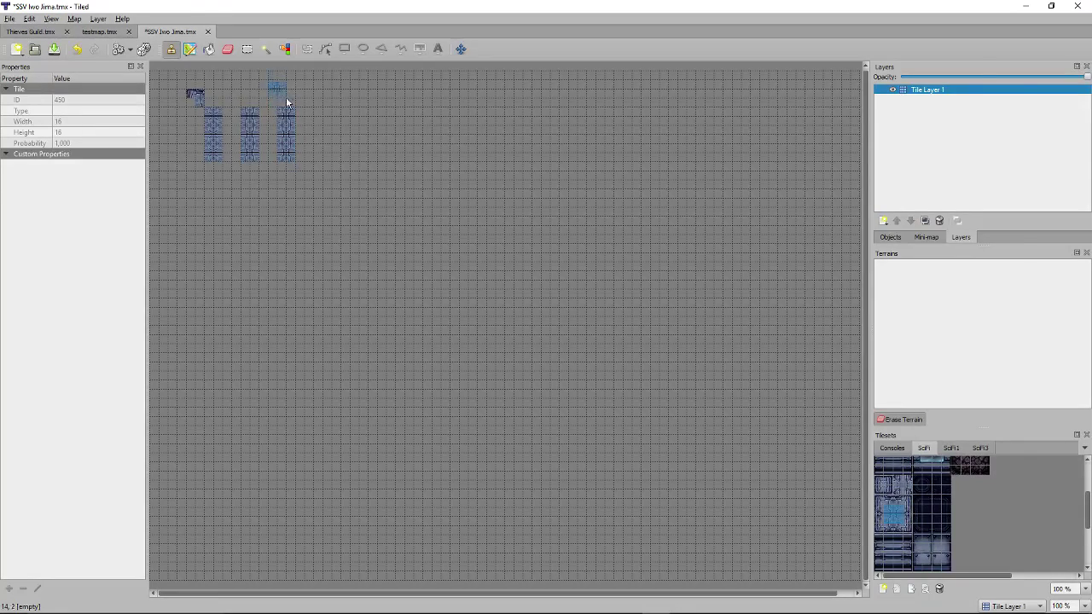
Paint the Command Deck floor directly below the escape pod strips, 18 tiles wide and 6 tall, with the same floor tiles.
{"action": "key", "text": "alt+Tab"}
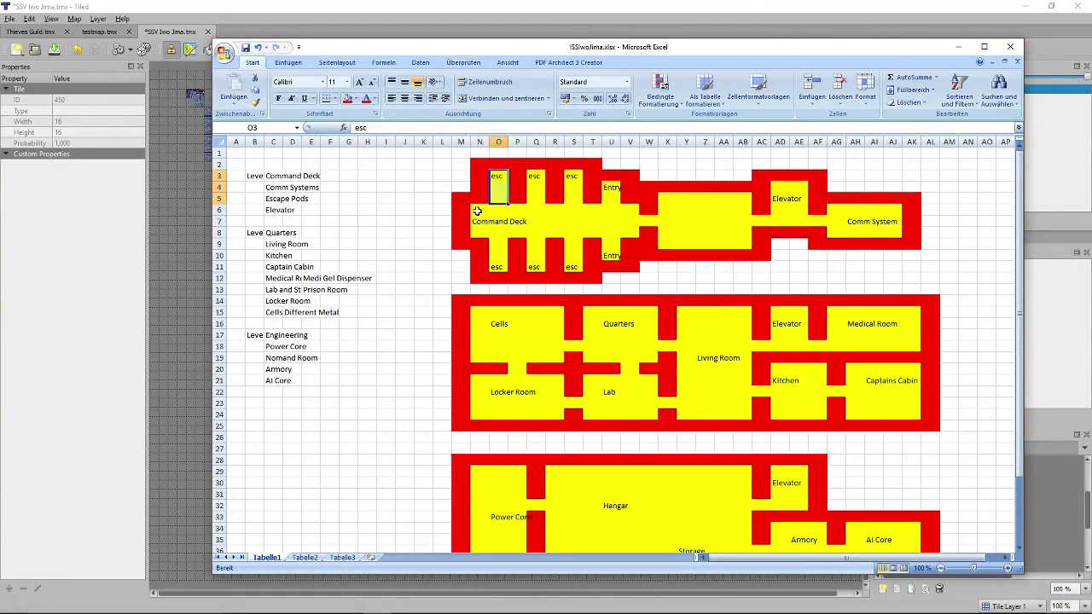
{"action": "left_click", "coordinate": [137, 250]}
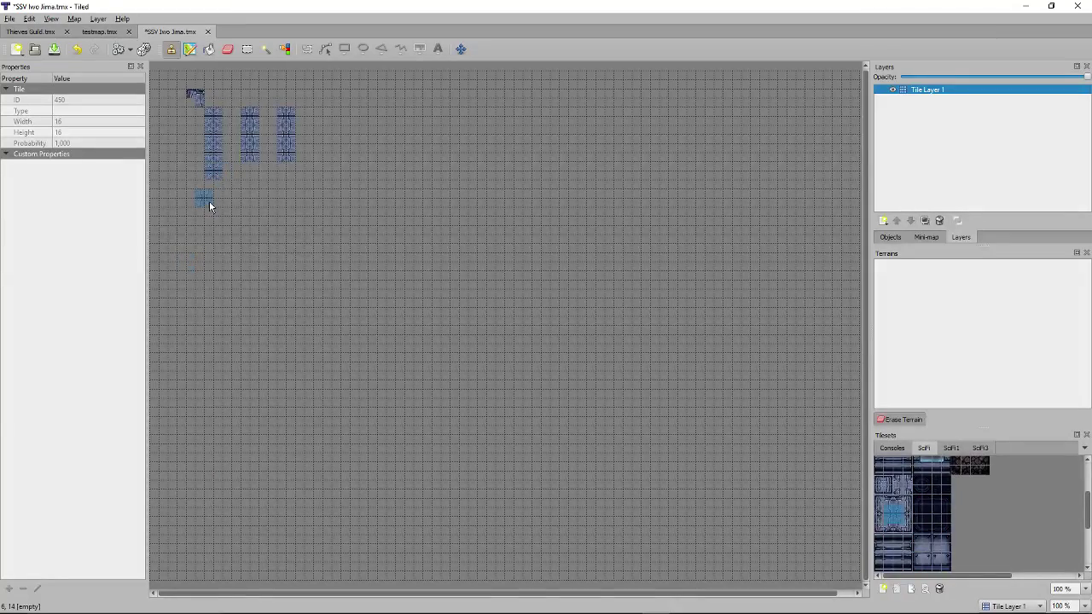
{"action": "mouse_move", "coordinate": [213, 201]}
{"action": "left_mouse_down"}
{"action": "mouse_move", "coordinate": [217, 214]}
{"action": "mouse_move", "coordinate": [238, 187]}
{"action": "left_mouse_up"}
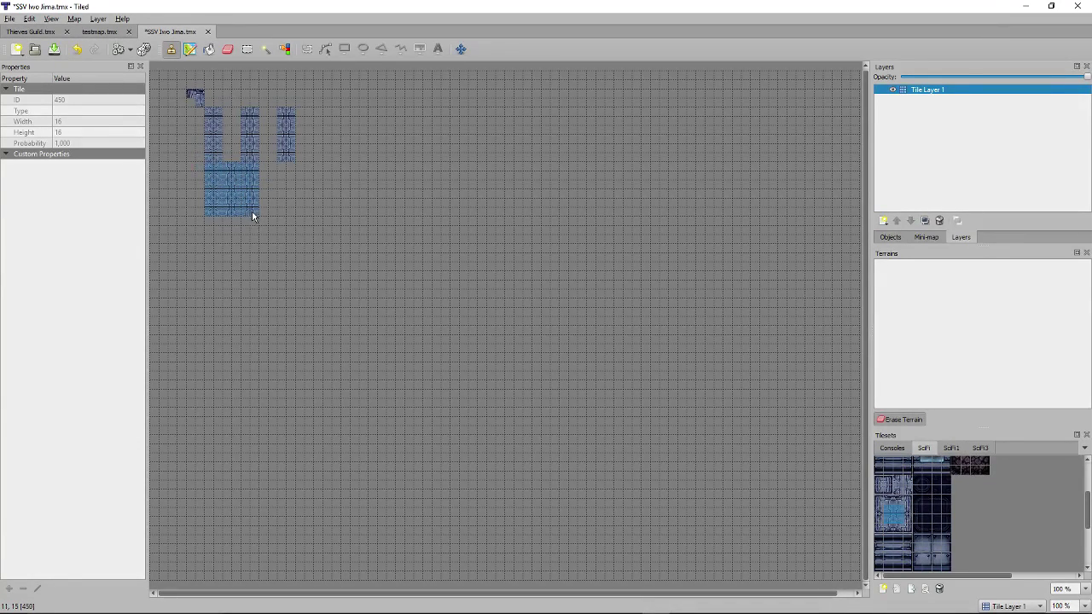
{"action": "left_click", "coordinate": [290, 197]}
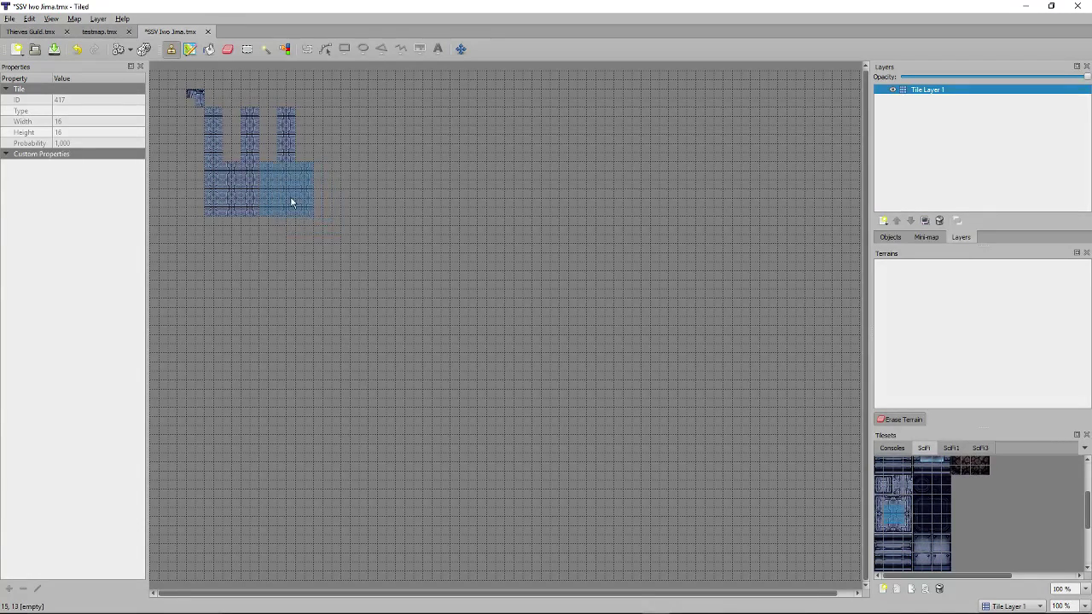
{"action": "left_click", "coordinate": [351, 194]}
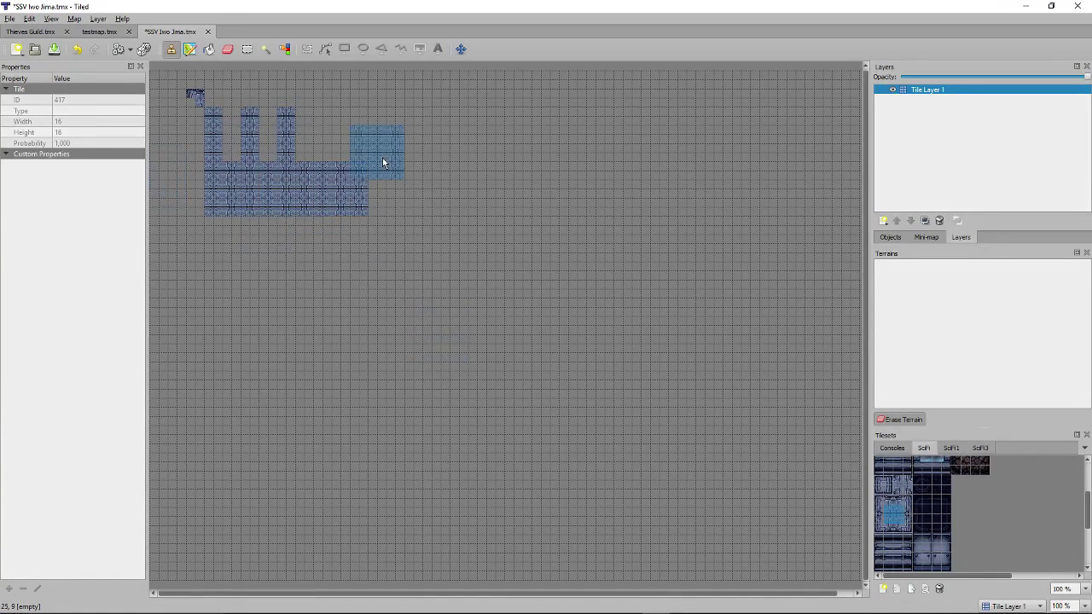
Align the Command Deck floor with the plan: extend its left end two tiles, erase its two rightmost columns and the stray trial tiles.
{"action": "key", "text": "alt+Tab"}
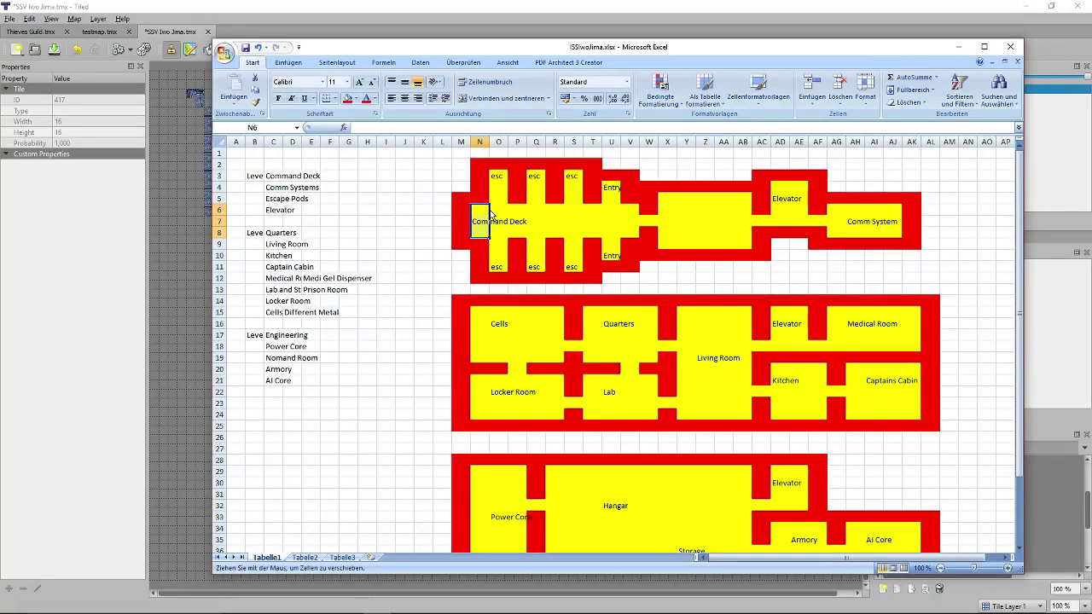
{"action": "left_click_drag", "start_coordinate": [477, 210], "coordinate": [640, 210]}
{"action": "key", "text": "alt+Tab"}
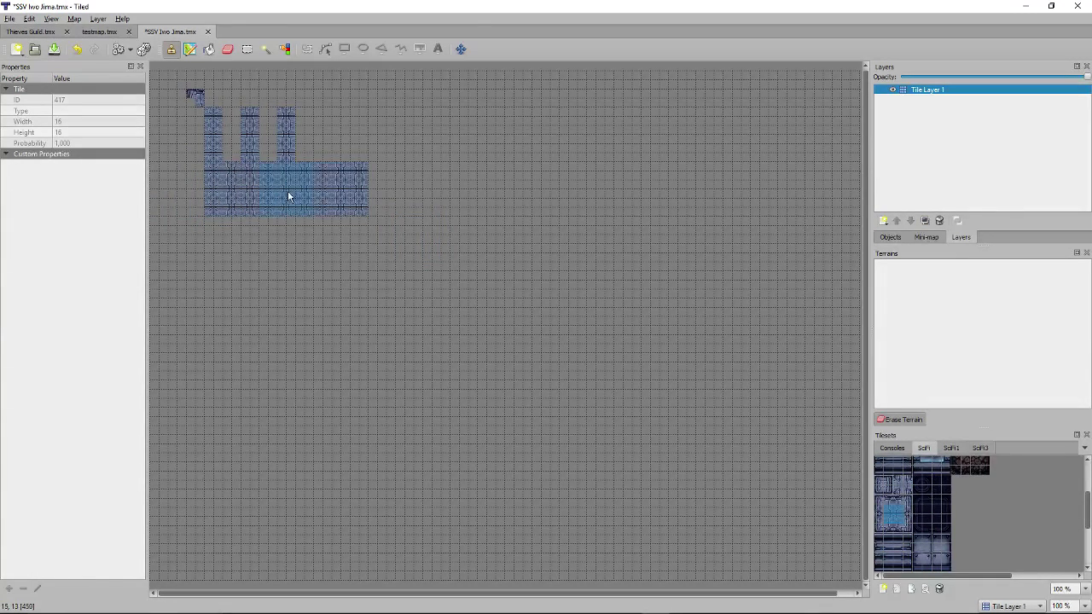
{"action": "key", "text": "alt+Tab"}
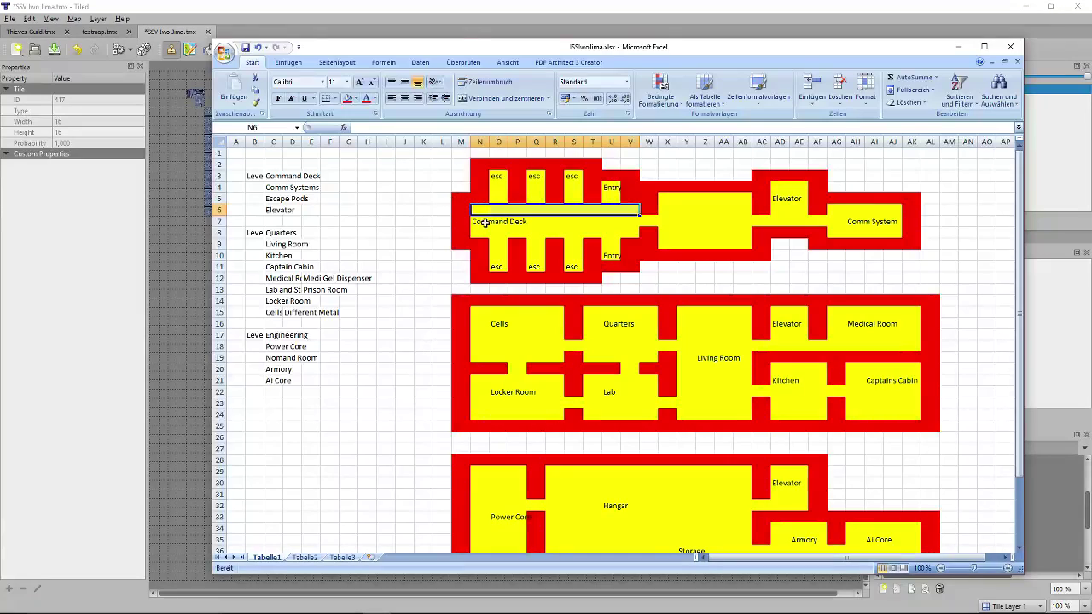
{"action": "key", "text": "alt+Tab"}
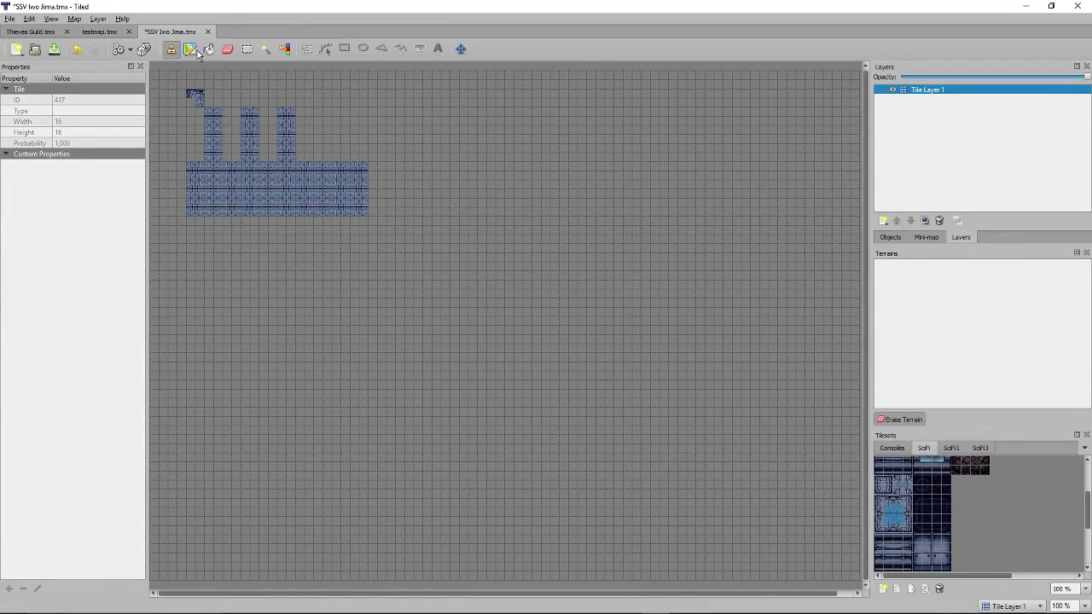
{"action": "left_click", "coordinate": [228, 48]}
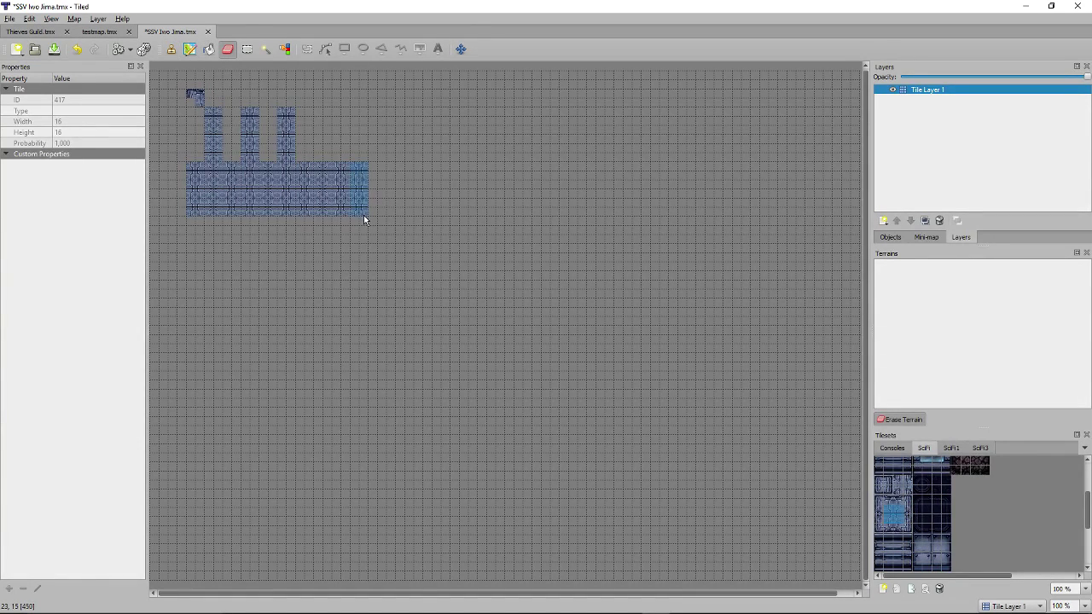
{"action": "left_click_drag", "start_coordinate": [363, 213], "coordinate": [359, 167]}
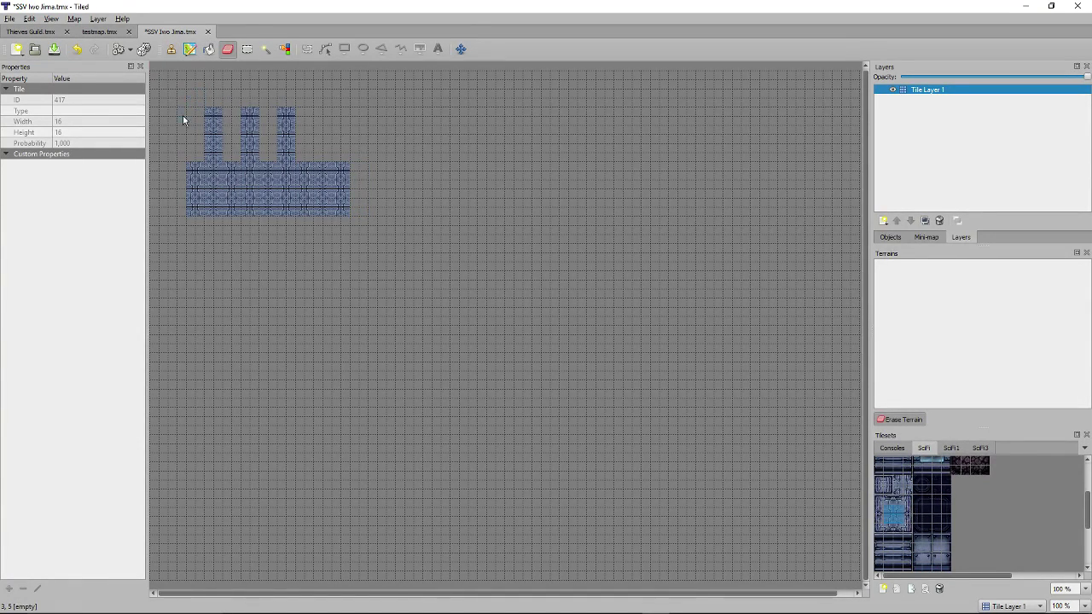
Stamp three matching escape pod strips, 2 tiles wide and 6 tall, below the Command Deck floor.
{"action": "left_click", "coordinate": [171, 49]}
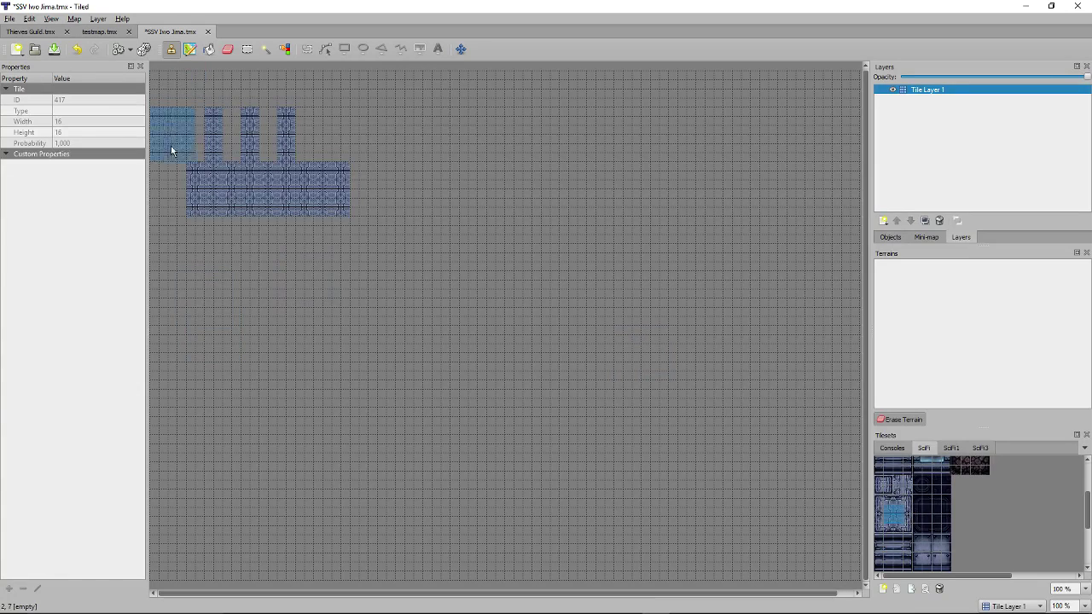
{"action": "left_click", "coordinate": [216, 252]}
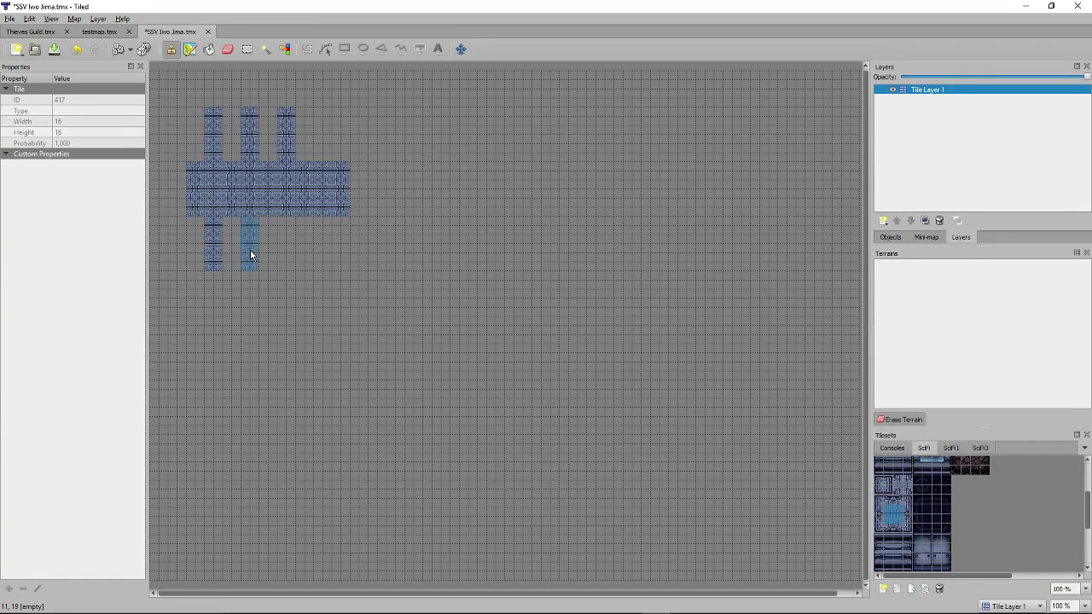
{"action": "left_click", "coordinate": [252, 254]}
{"action": "left_click", "coordinate": [288, 254]}
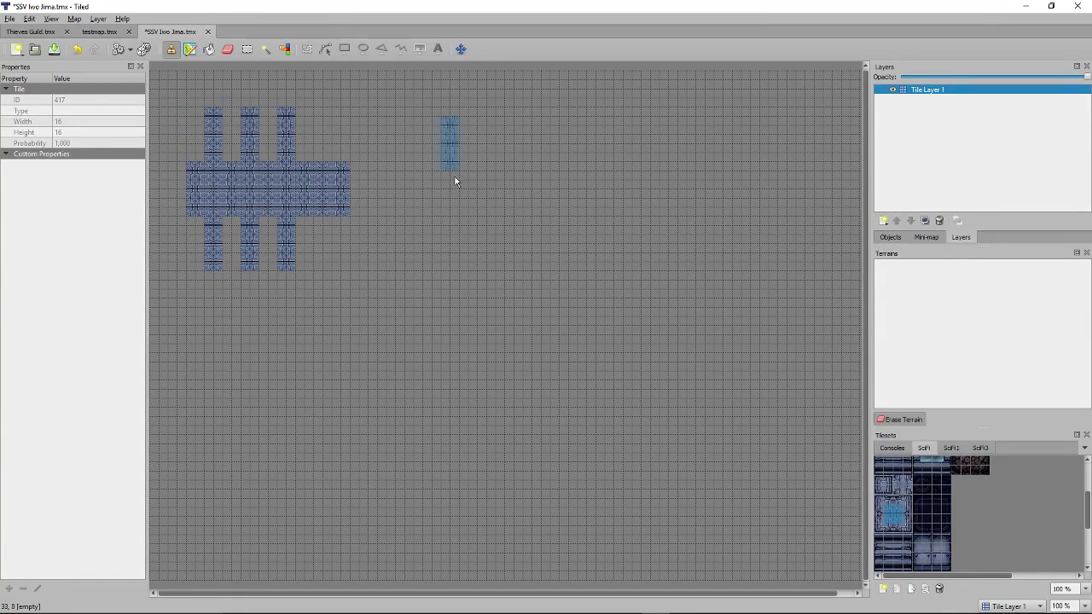
Paint the two Entry strips, each 2 tiles wide, above and below the Command Deck's right part, checking them against the Excel plan.
{"action": "key", "text": "alt+Tab"}
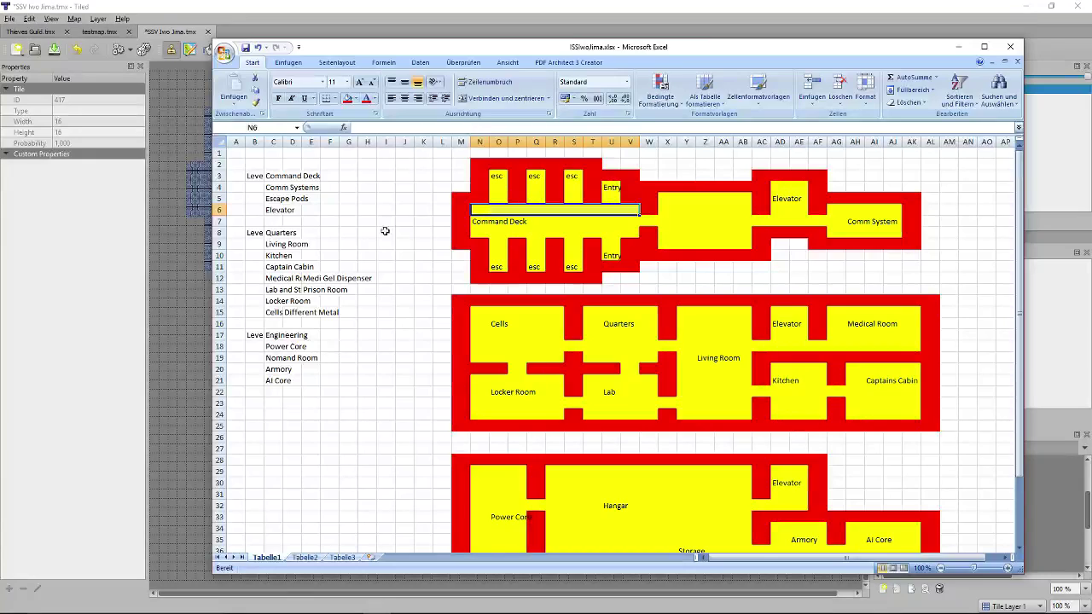
{"action": "key", "text": "alt+Tab"}
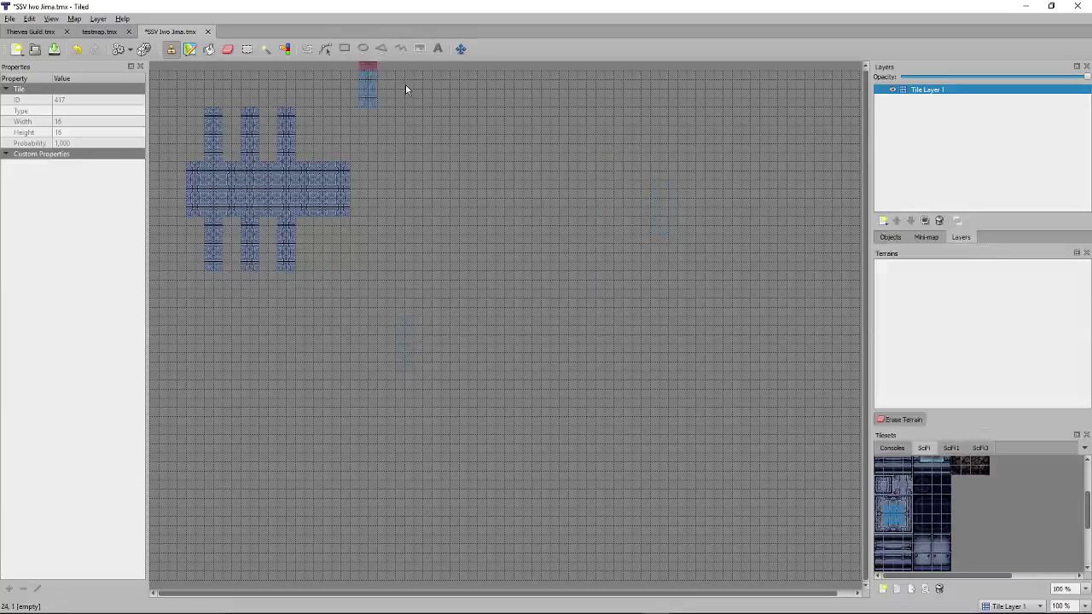
{"action": "left_click", "coordinate": [325, 177]}
{"action": "key", "text": "alt+Tab"}
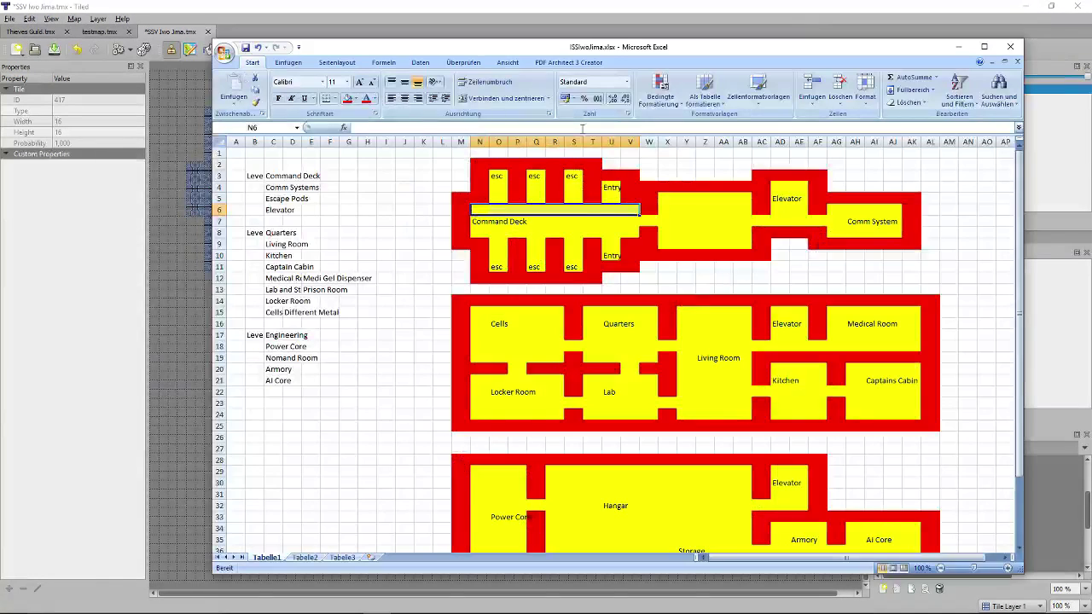
{"action": "left_click_drag", "start_coordinate": [463, 165], "coordinate": [635, 277]}
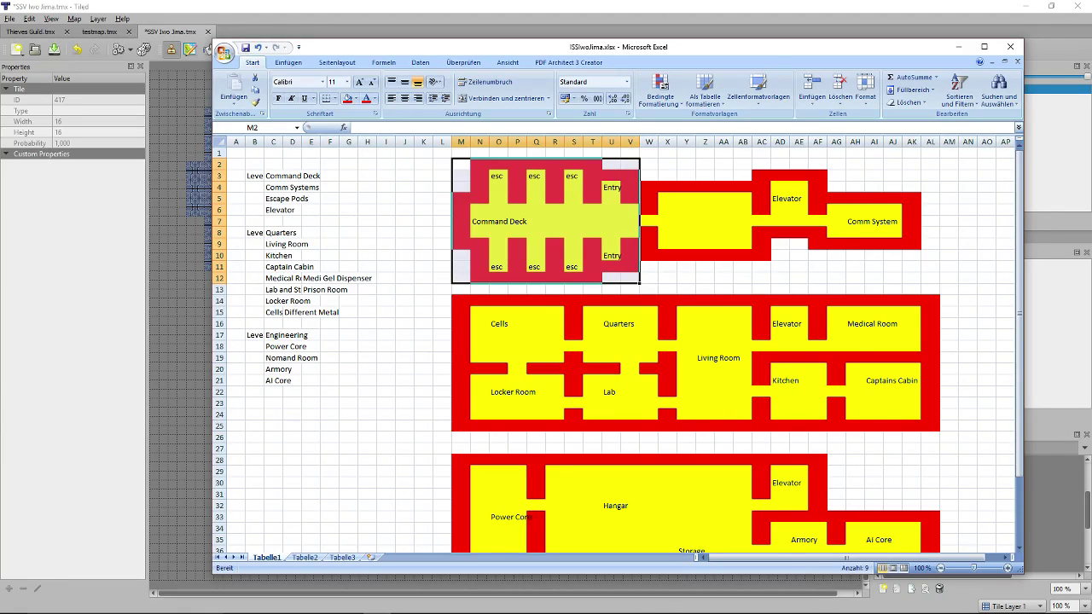
{"action": "key", "text": "alt+Tab"}
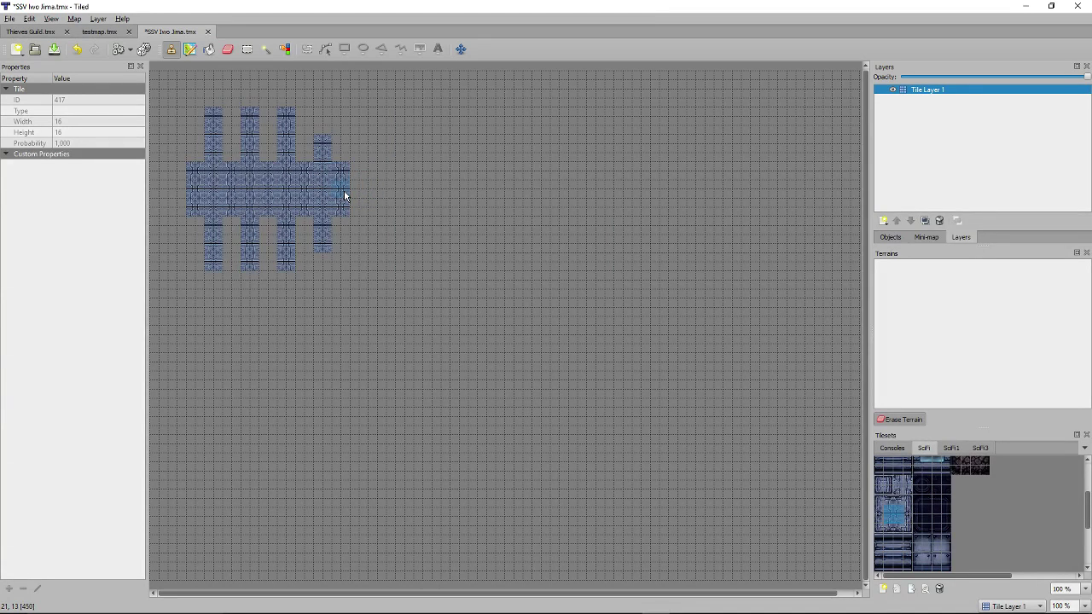
Paint a 2-by-2-tile connector right of the Command Deck and the adjoining room's first strip, 2 tiles wide and 10 tall, per the Excel plan.
{"action": "left_click", "coordinate": [359, 197]}
{"action": "key", "text": "alt+Tab"}
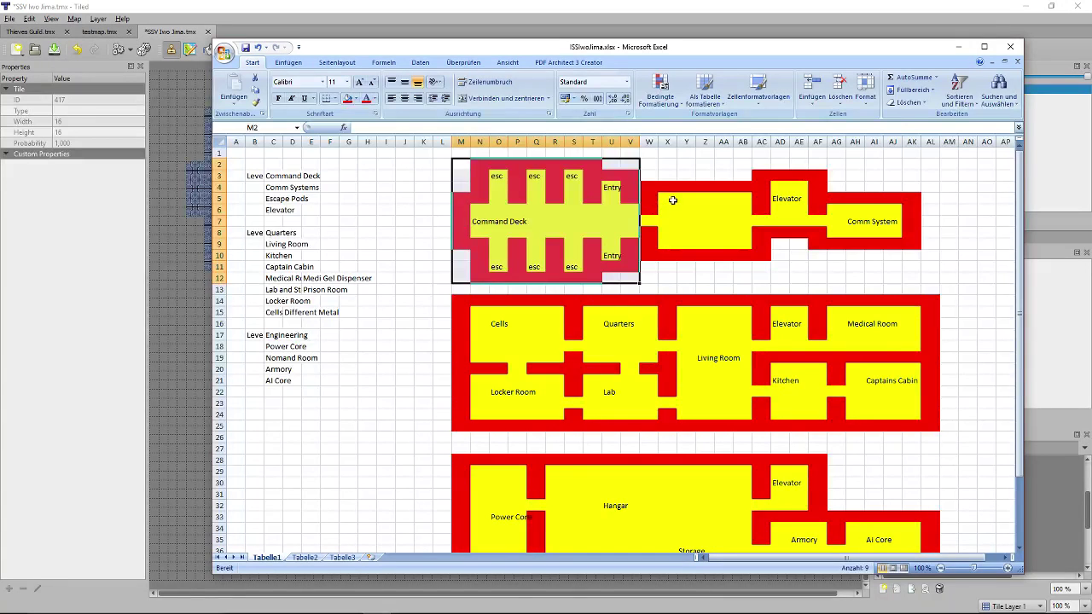
{"action": "left_click_drag", "start_coordinate": [672, 199], "coordinate": [671, 244]}
{"action": "key", "text": "alt+Tab"}
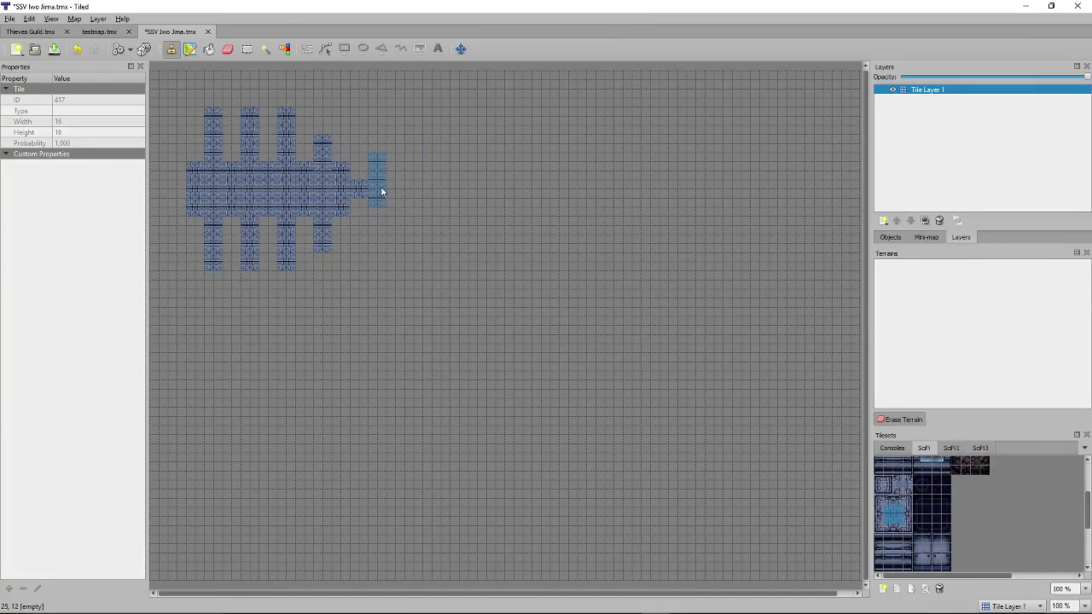
{"action": "left_click", "coordinate": [379, 214]}
{"action": "right_click_drag", "start_coordinate": [373, 144], "coordinate": [381, 232]}
Widen the room right of the Command Deck to 10 tiles with copies of its 10-tall strip, checking the width in the Excel plan.
{"action": "key", "text": "alt+Tab"}
{"action": "left_click_drag", "start_coordinate": [672, 199], "coordinate": [744, 199]}
{"action": "key", "text": "alt+Tab"}
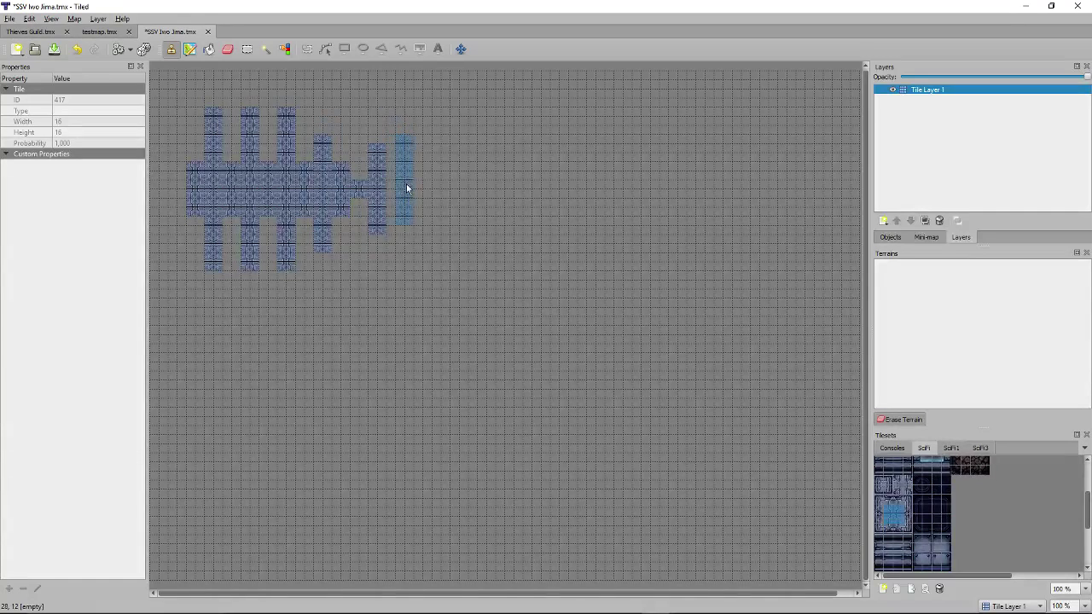
{"action": "left_click", "coordinate": [400, 196]}
{"action": "left_click", "coordinate": [417, 195]}
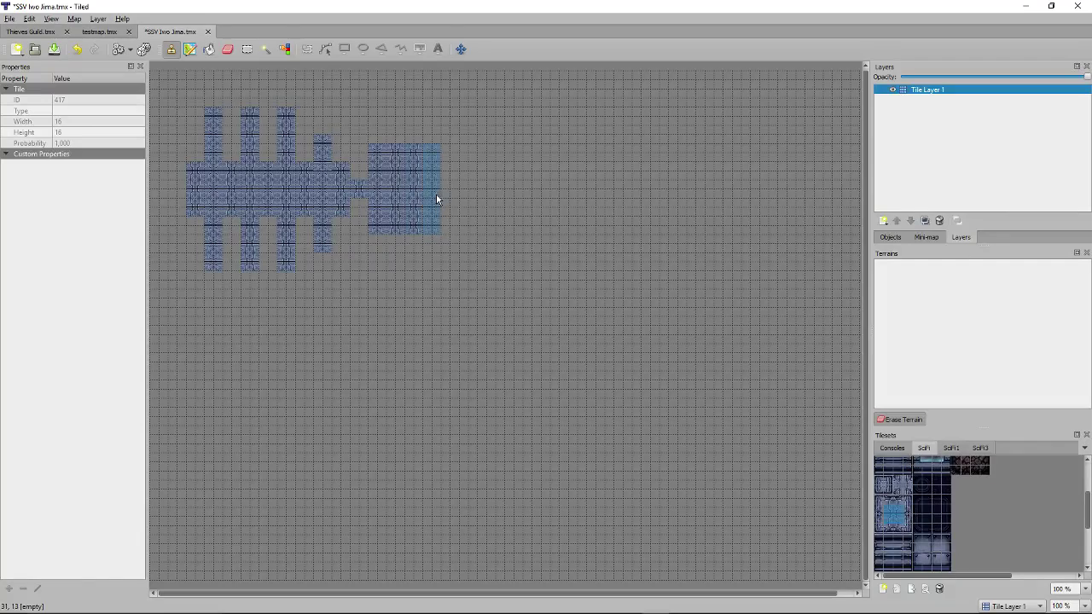
{"action": "left_click", "coordinate": [436, 194]}
{"action": "left_click", "coordinate": [455, 194]}
Paint a corridor 8 tiles long and 2 tall from the middle of the unnamed room's right side, measuring it on the Excel plan.
{"action": "key", "text": "alt+Tab"}
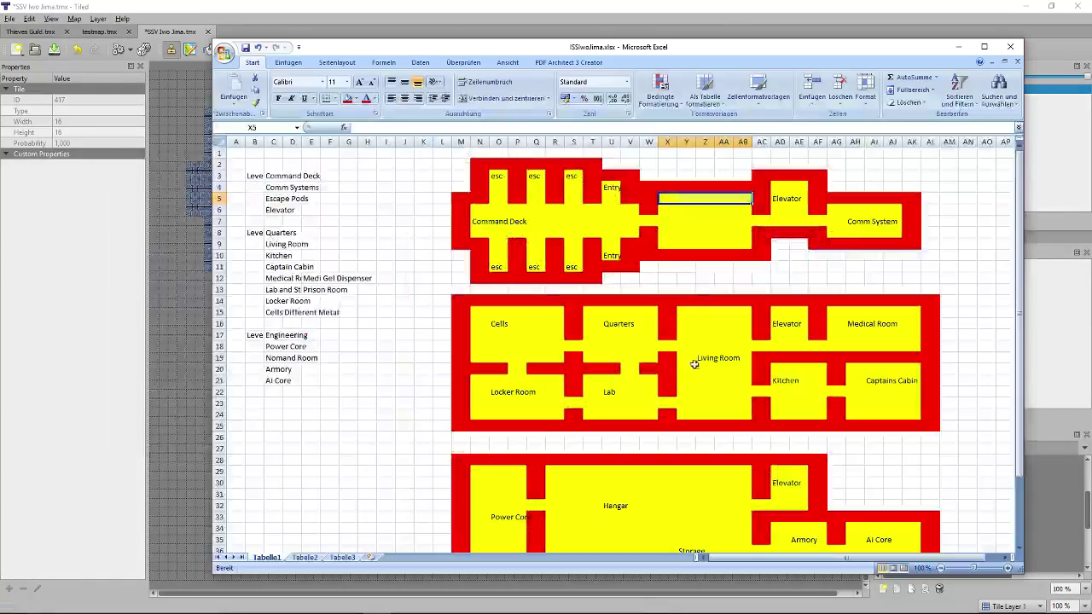
{"action": "left_click", "coordinate": [763, 221]}
{"action": "key", "text": "alt+Tab"}
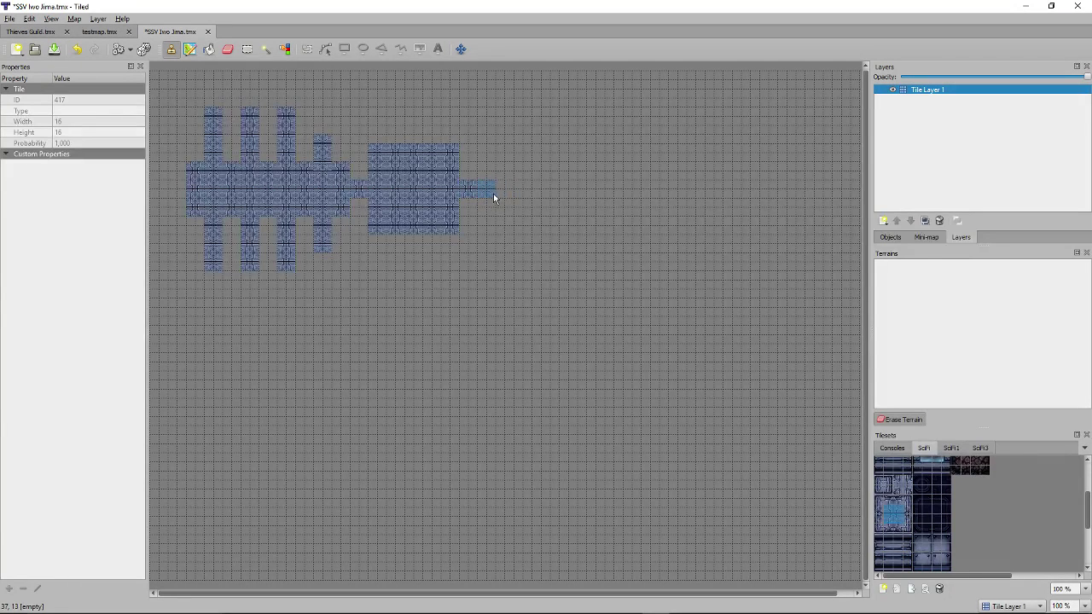
{"action": "left_click_drag", "start_coordinate": [493, 193], "coordinate": [514, 195]}
{"action": "key", "text": "alt+Tab"}
{"action": "left_click_drag", "start_coordinate": [758, 224], "coordinate": [827, 222]}
{"action": "key", "text": "alt+Tab"}
Paint the Comm System room, 8 tiles wide and 6 tall, at the corridor's right end after checking the Excel plan.
{"action": "key", "text": "alt+Tab"}
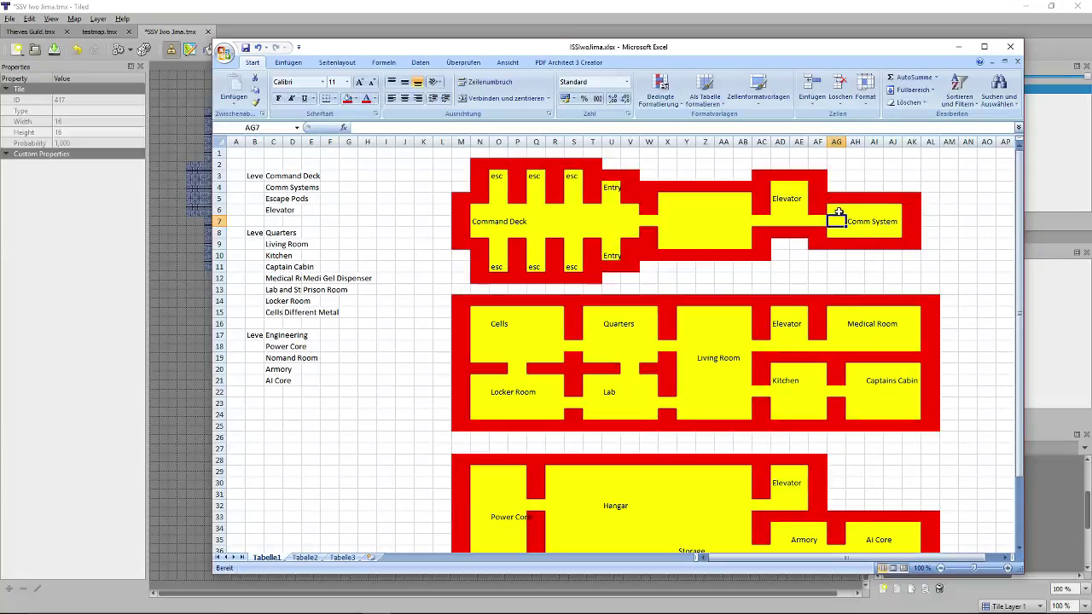
{"action": "left_click_drag", "start_coordinate": [839, 213], "coordinate": [893, 213]}
{"action": "key", "text": "alt+Tab"}
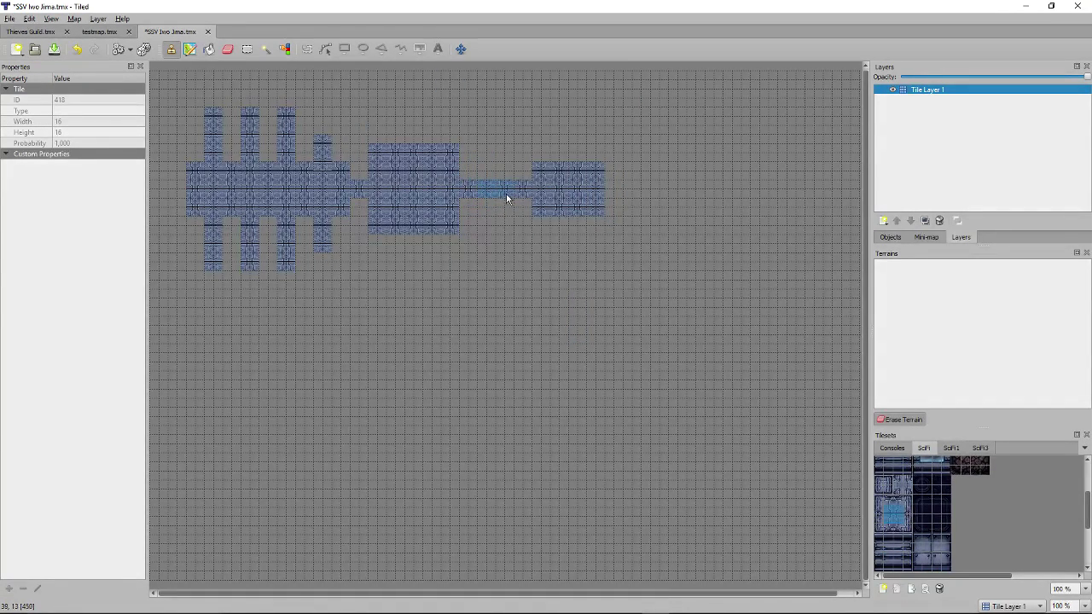
Paint the Elevator room, 4 tiles wide and 4 tall, above the corridor before the Comm System room, checking it against the Excel plan.
{"action": "key", "text": "alt+Tab"}
{"action": "mouse_move", "coordinate": [781, 209]}
{"action": "left_mouse_down"}
{"action": "mouse_move", "coordinate": [802, 206]}
{"action": "mouse_move", "coordinate": [784, 195]}
{"action": "left_mouse_up"}
{"action": "key", "text": "alt+Tab"}
{"action": "left_click_drag", "start_coordinate": [500, 179], "coordinate": [500, 160]}
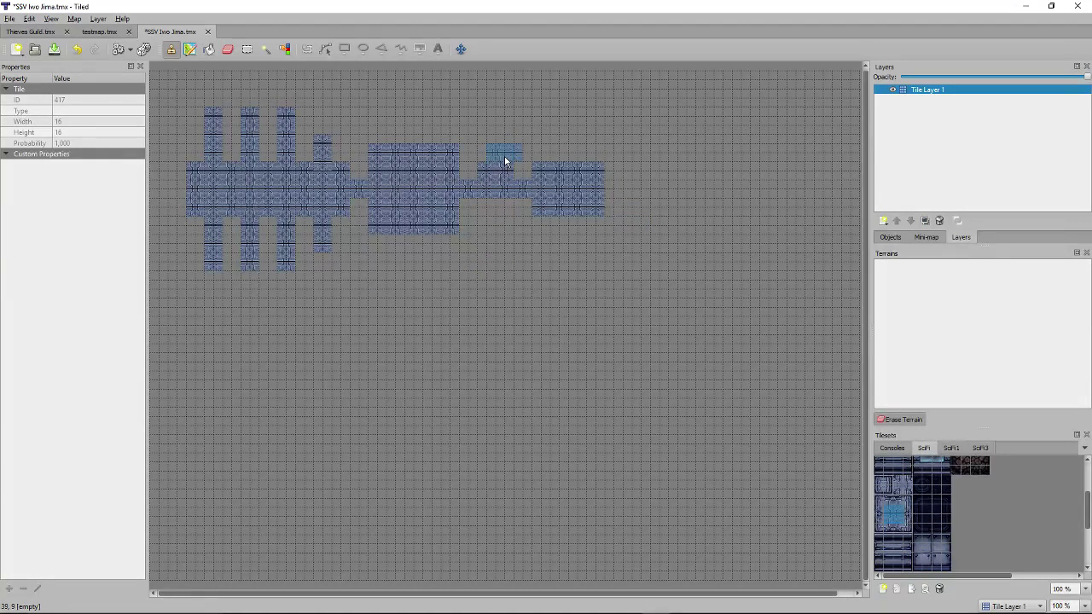
{"action": "key", "text": "alt+Tab"}
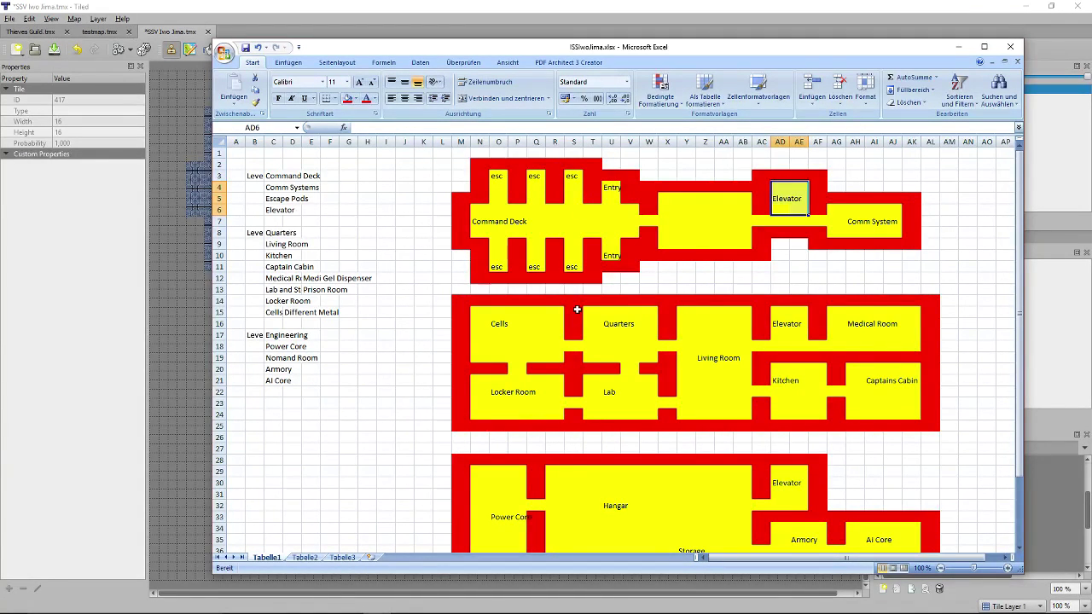
{"action": "key", "text": "alt+Tab"}
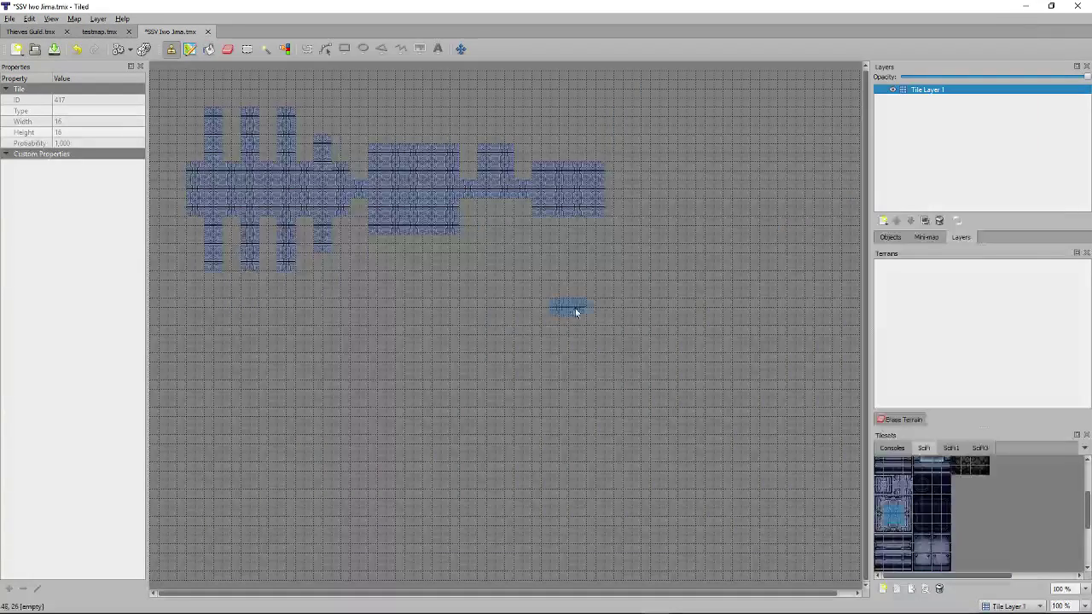
Check the Cells room in the Excel plan and stamp a dark-tile spacer, 2 tiles wide and 6 tall, below the first lower escape pod.
{"action": "key", "text": "alt+Tab"}
{"action": "scroll", "coordinate": [603, 303], "scroll_direction": "down", "scroll_amount": 1}
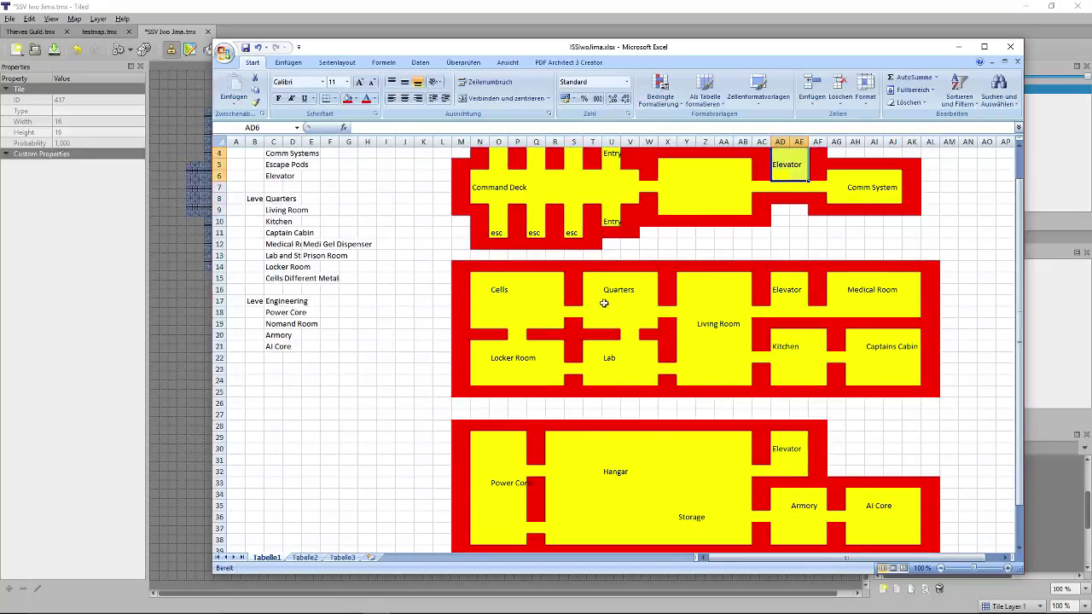
{"action": "left_click_drag", "start_coordinate": [475, 277], "coordinate": [559, 326]}
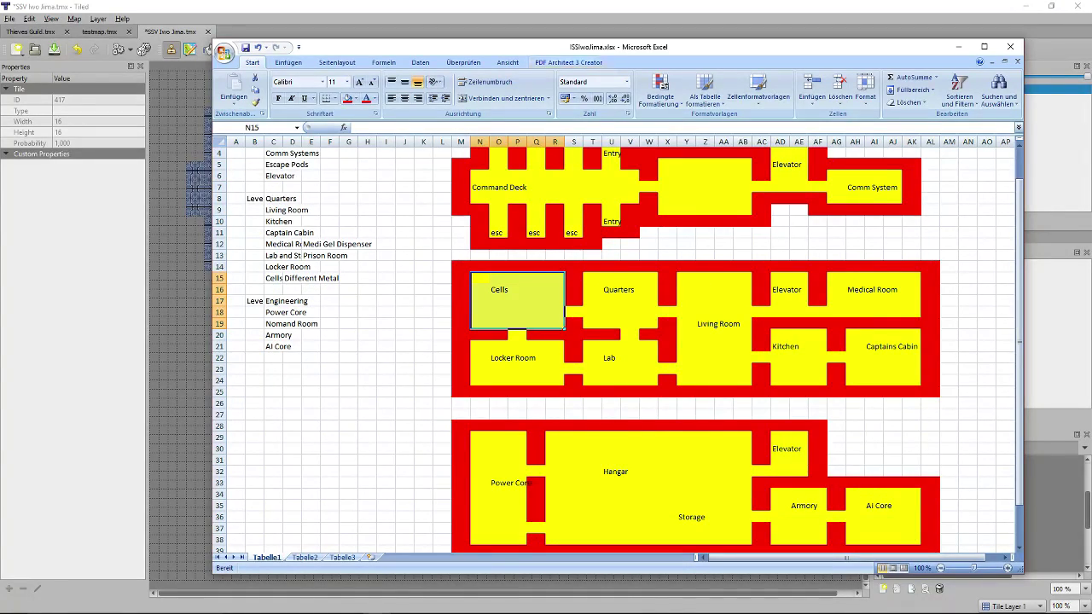
{"action": "key", "text": "alt+Tab"}
{"action": "scroll", "coordinate": [909, 519], "scroll_direction": "up", "scroll_amount": 1}
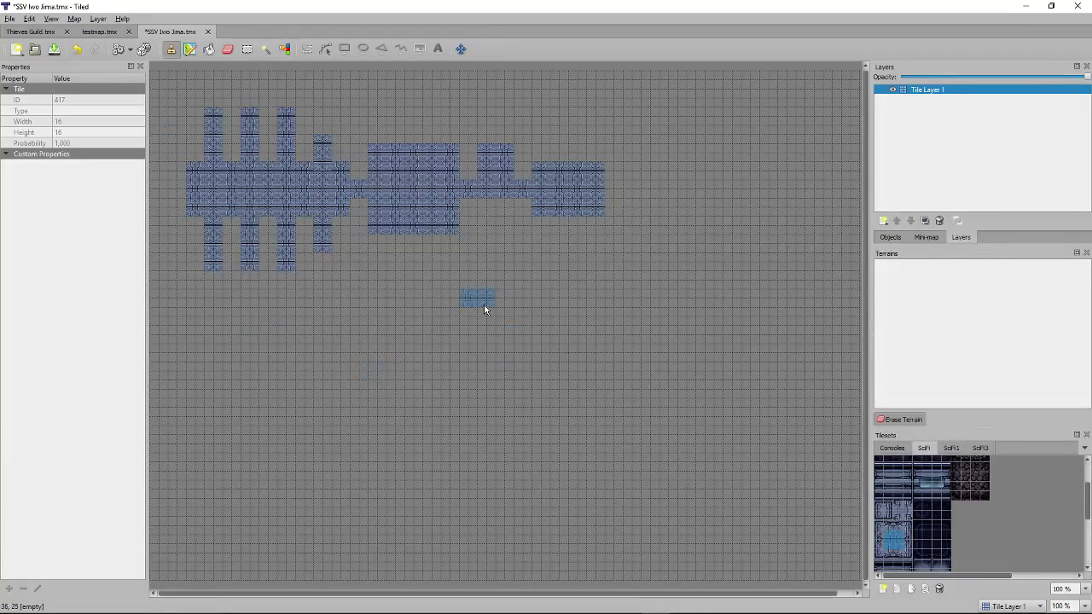
{"action": "left_click", "coordinate": [886, 512]}
{"action": "left_click", "coordinate": [922, 511]}
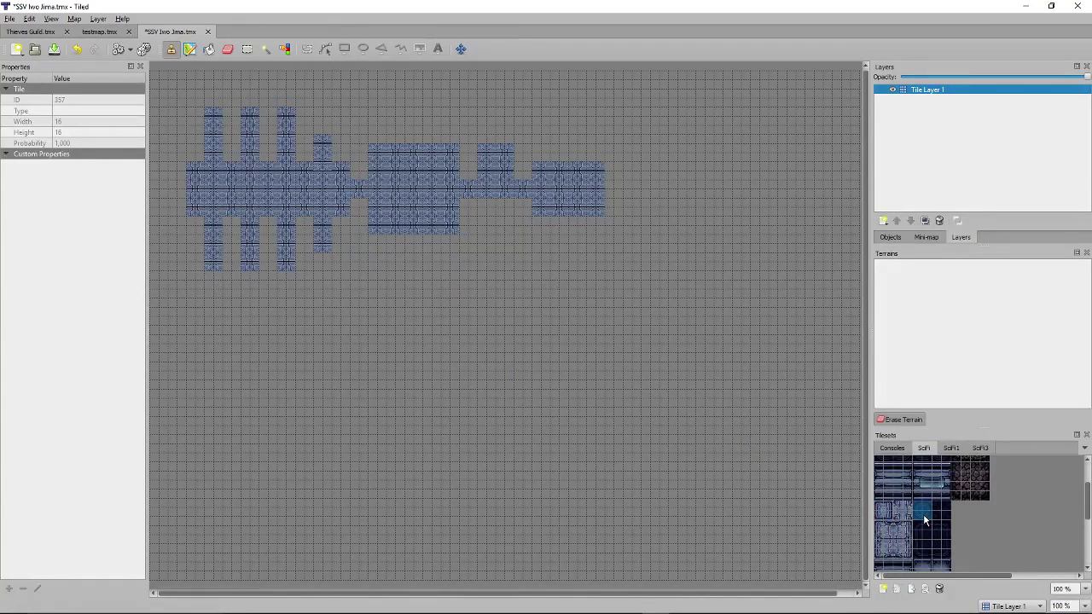
{"action": "left_click", "coordinate": [218, 289]}
{"action": "left_click", "coordinate": [216, 329]}
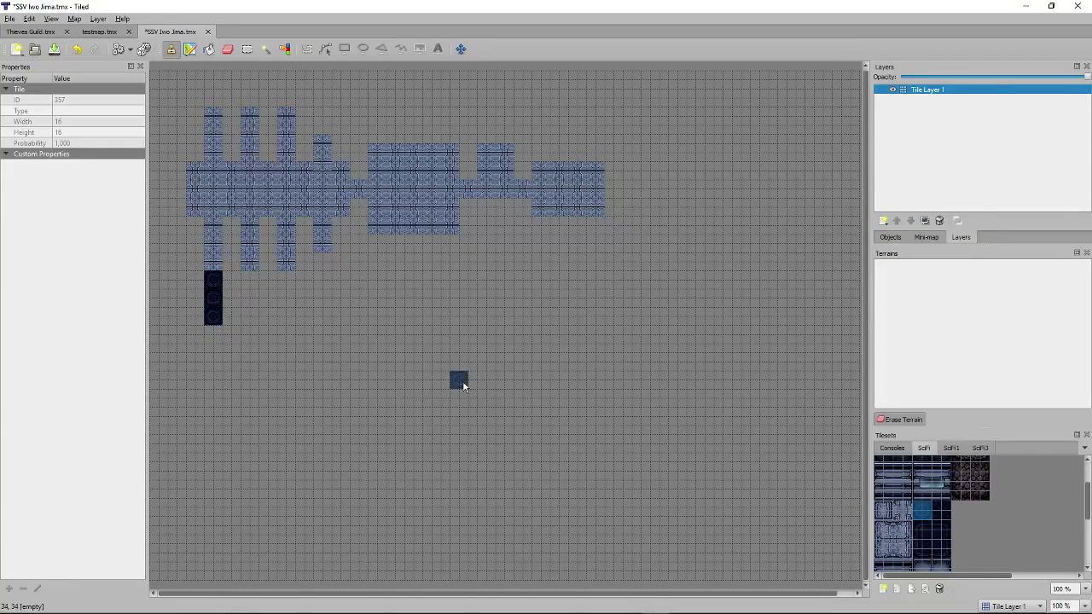
Start the Cells room below the dark spacer with blue floor tiles, 4 tiles wide and 10 tall, aligned with the Excel plan.
{"action": "key", "text": "alt+Tab"}
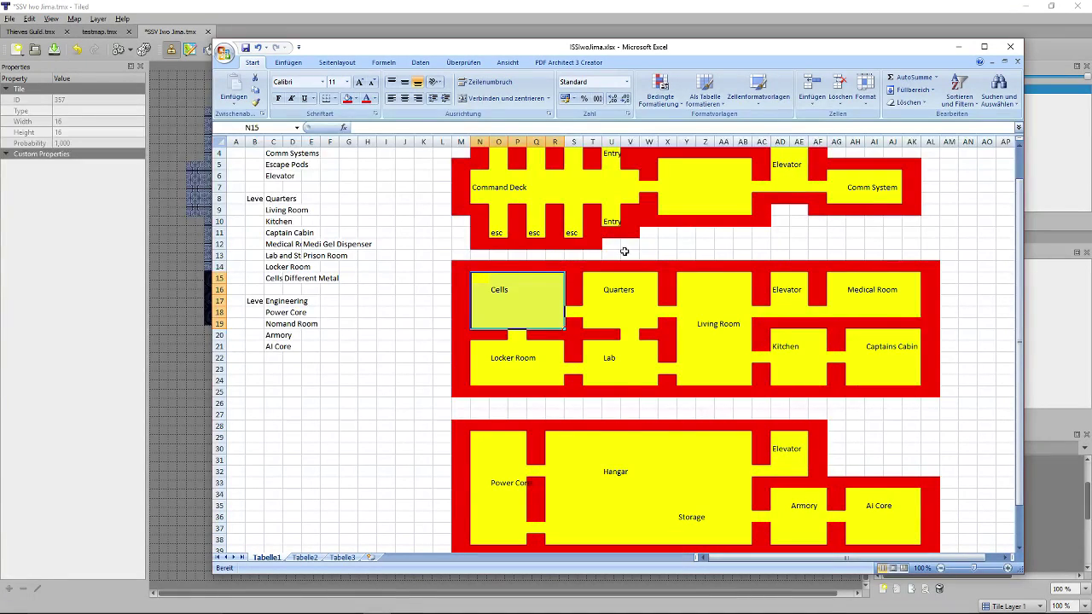
{"action": "left_click", "coordinate": [478, 256]}
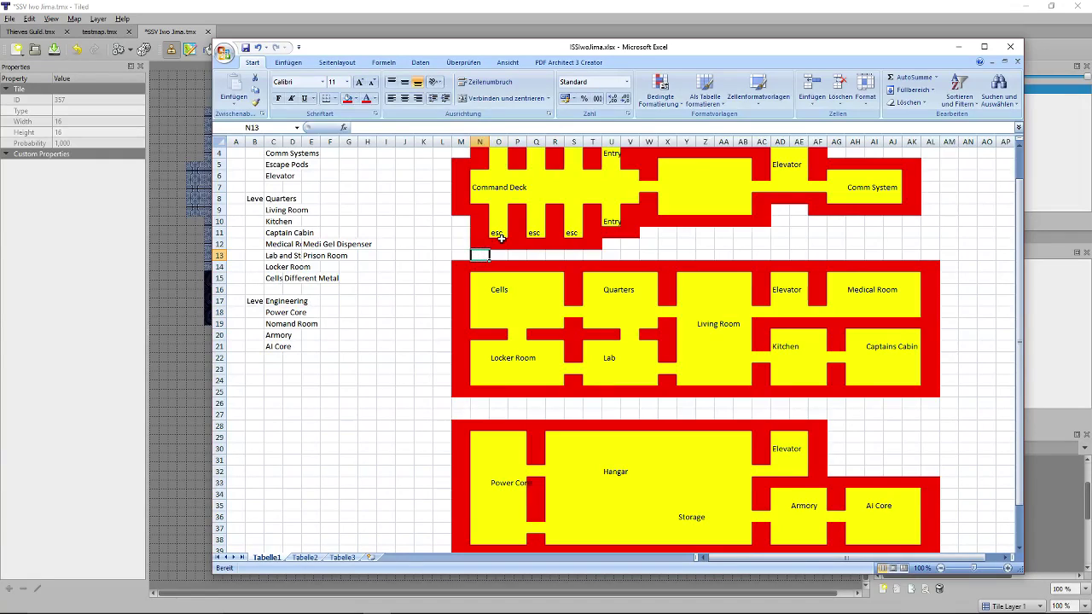
{"action": "left_click", "coordinate": [487, 279]}
{"action": "key", "text": "alt+Tab"}
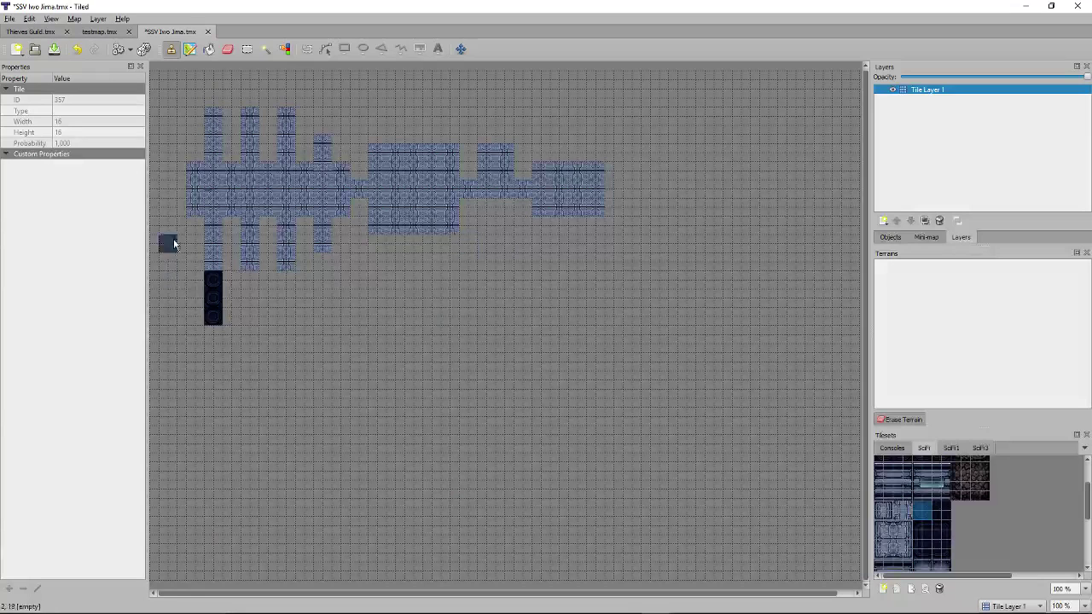
{"action": "left_click", "coordinate": [888, 533]}
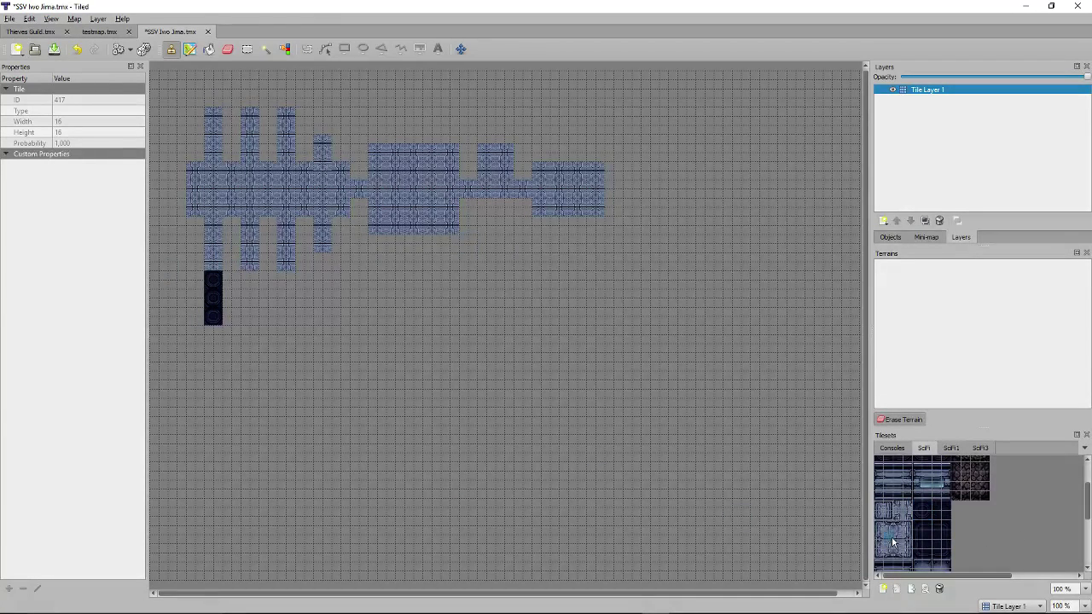
{"action": "key", "text": "alt+Tab"}
{"action": "left_click_drag", "start_coordinate": [498, 244], "coordinate": [482, 329]}
{"action": "key", "text": "alt+Tab"}
{"action": "left_click", "coordinate": [212, 384]}
{"action": "left_click", "coordinate": [196, 378]}
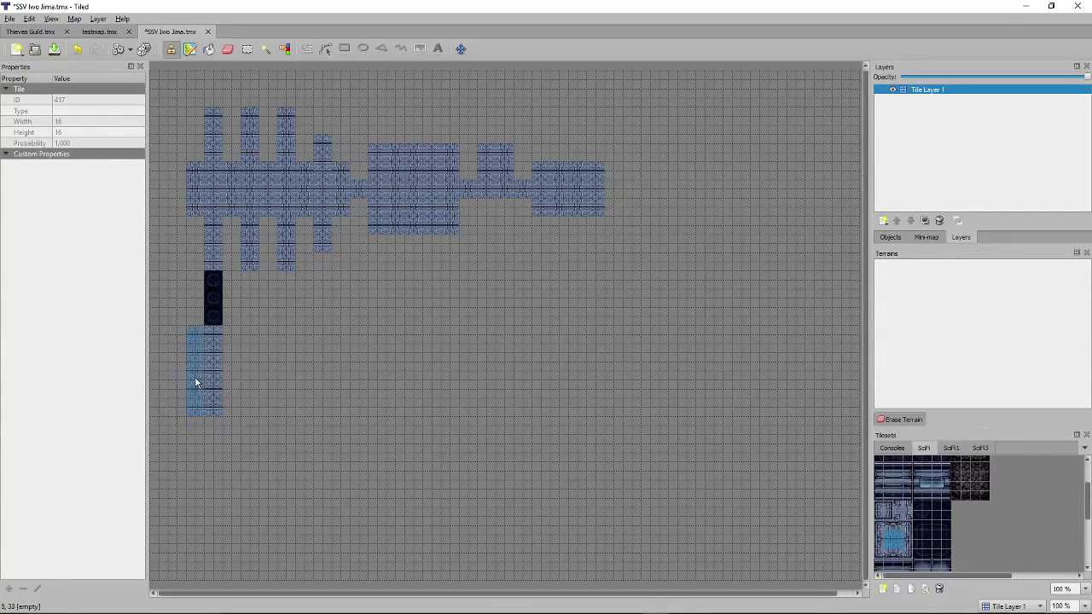
Widen the Cells room to 10 tiles according to the Excel plan.
{"action": "key", "text": "alt+Tab"}
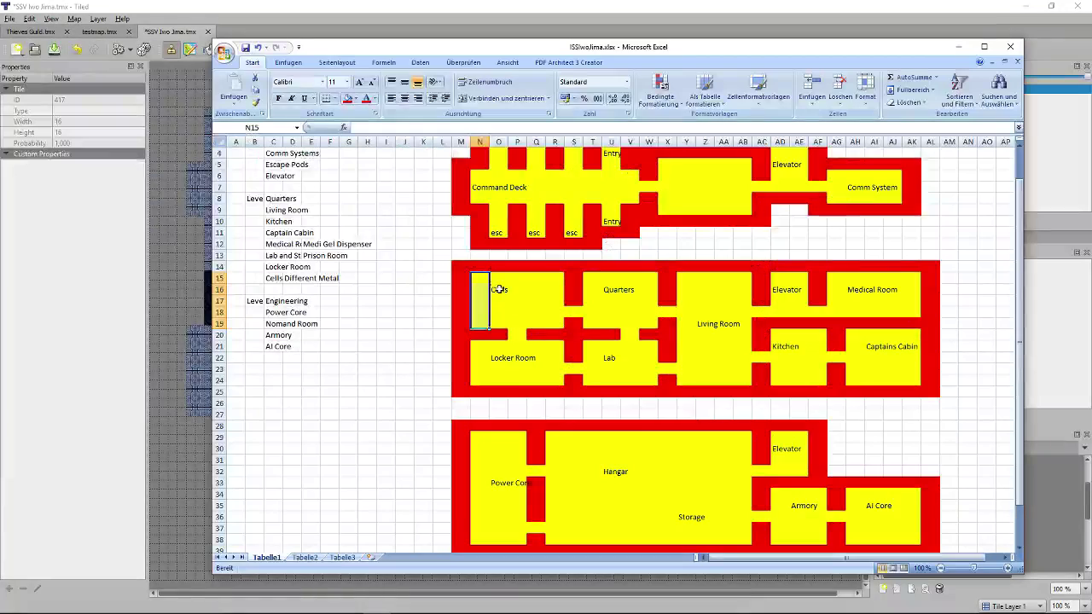
{"action": "left_click_drag", "start_coordinate": [485, 279], "coordinate": [516, 277]}
{"action": "key", "text": "alt+Tab"}
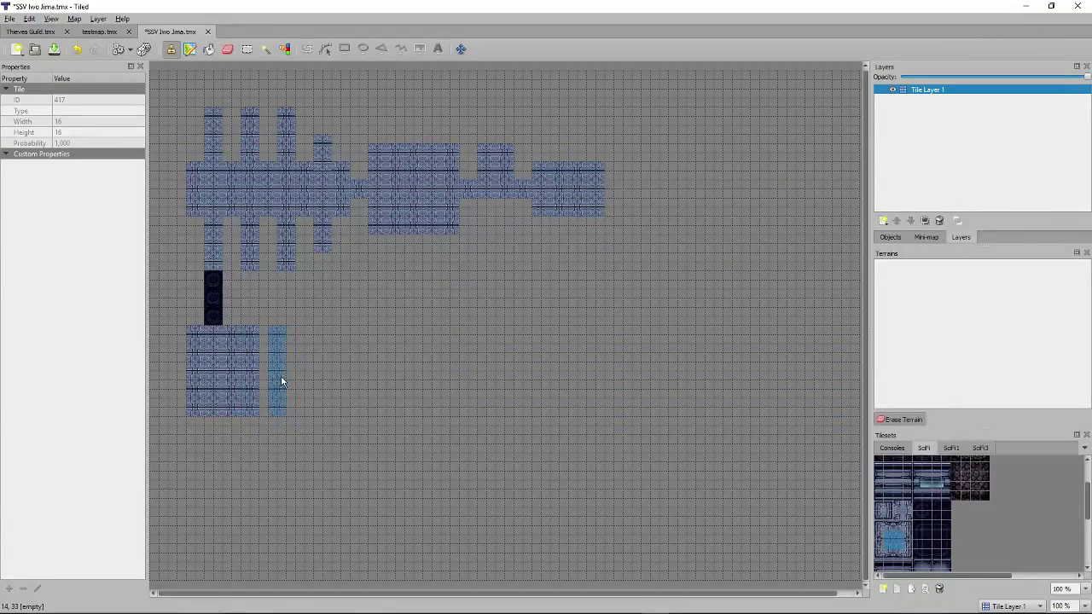
{"action": "left_click", "coordinate": [273, 378]}
Stamp the Locker Room floor, 10 tiles wide and 8 tall, two tiles below the Cells room as in the Excel plan.
{"action": "key", "text": "alt+Tab"}
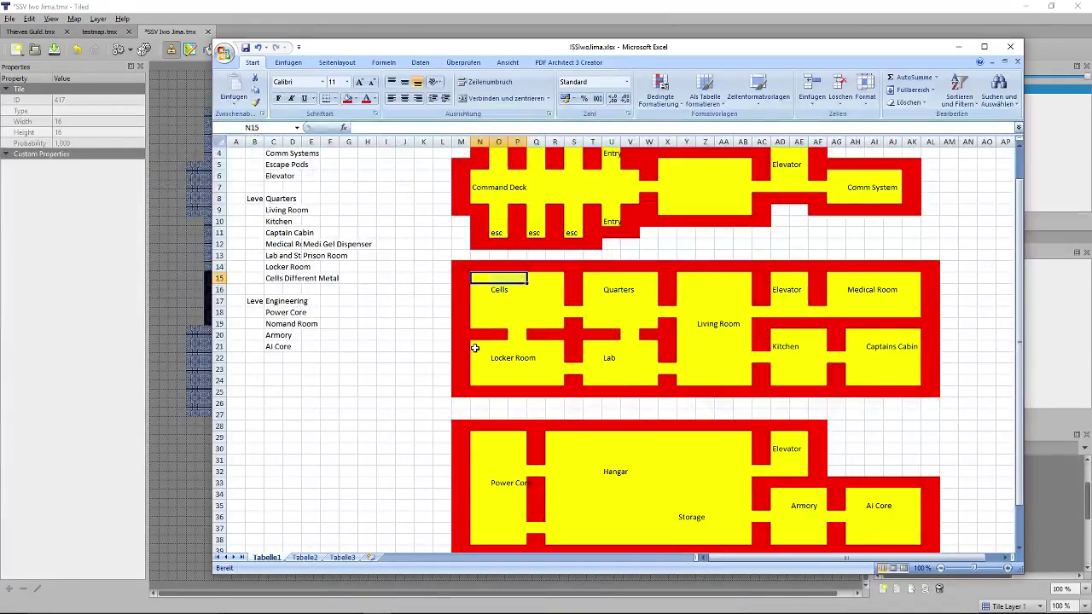
{"action": "left_click_drag", "start_coordinate": [479, 345], "coordinate": [480, 382]}
{"action": "key", "text": "alt+Tab"}
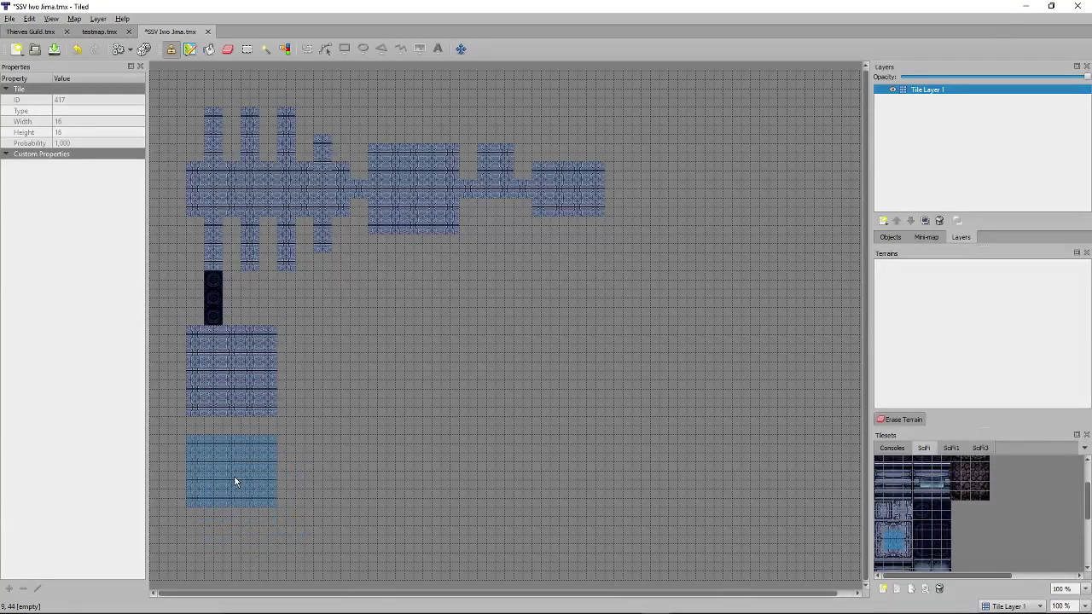
Copy an 8-by-8-tile block of the Locker Room floor and stamp it two tiles to the right as the Lab, checking the Excel plan.
{"action": "key", "text": "alt+Tab"}
{"action": "left_click_drag", "start_coordinate": [590, 347], "coordinate": [647, 376]}
{"action": "key", "text": "alt+Tab"}
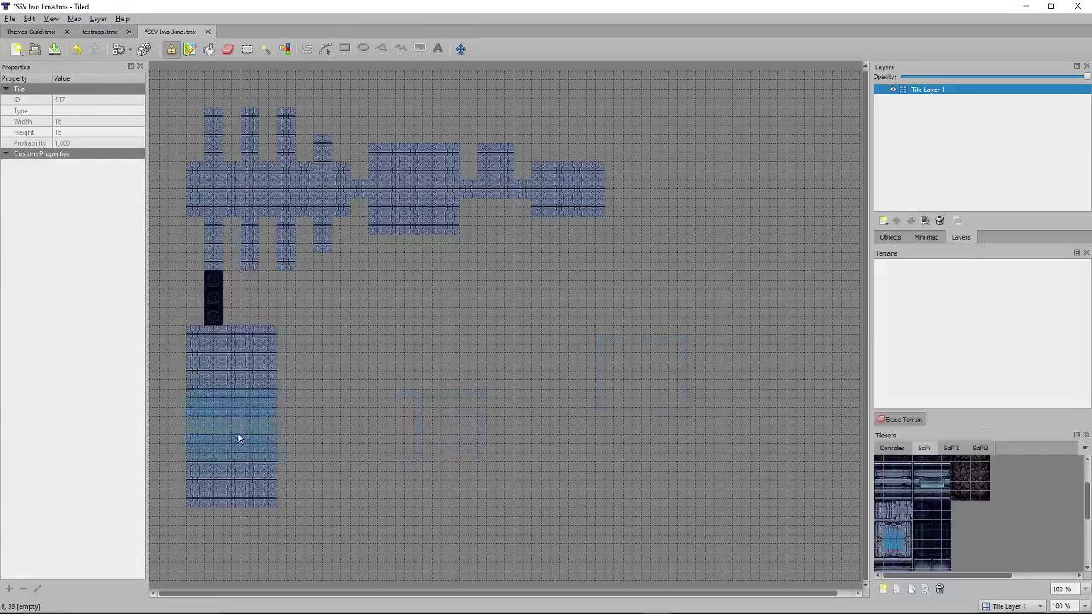
{"action": "right_click", "coordinate": [195, 442]}
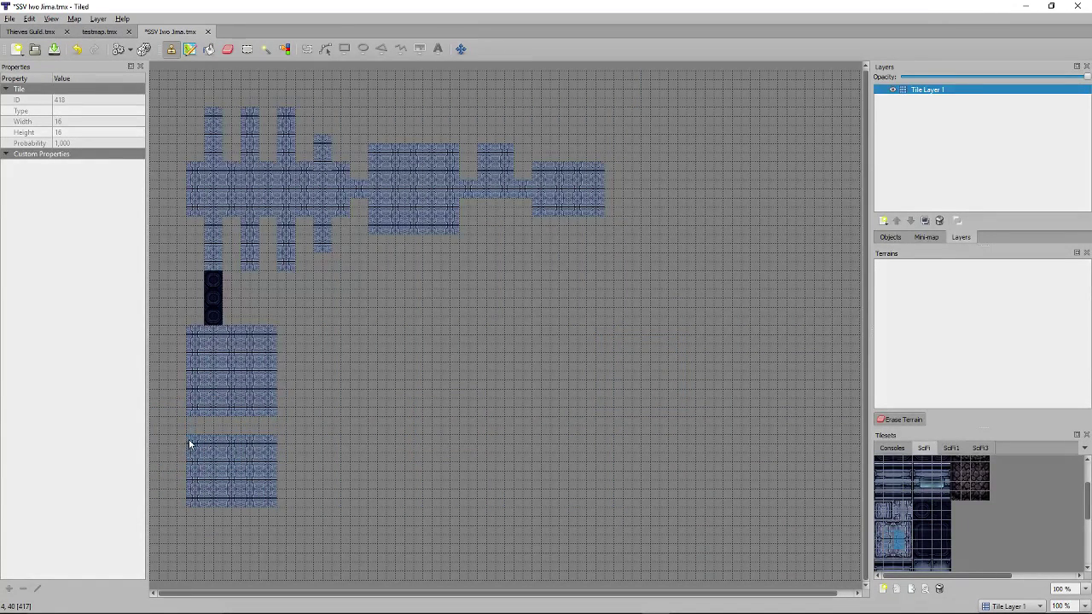
{"action": "mouse_move", "coordinate": [189, 443]}
{"action": "right_mouse_down"}
{"action": "mouse_move", "coordinate": [213, 488]}
{"action": "mouse_move", "coordinate": [256, 504]}
{"action": "right_mouse_up"}
{"action": "left_click", "coordinate": [334, 476]}
{"action": "key", "text": "alt+Tab"}
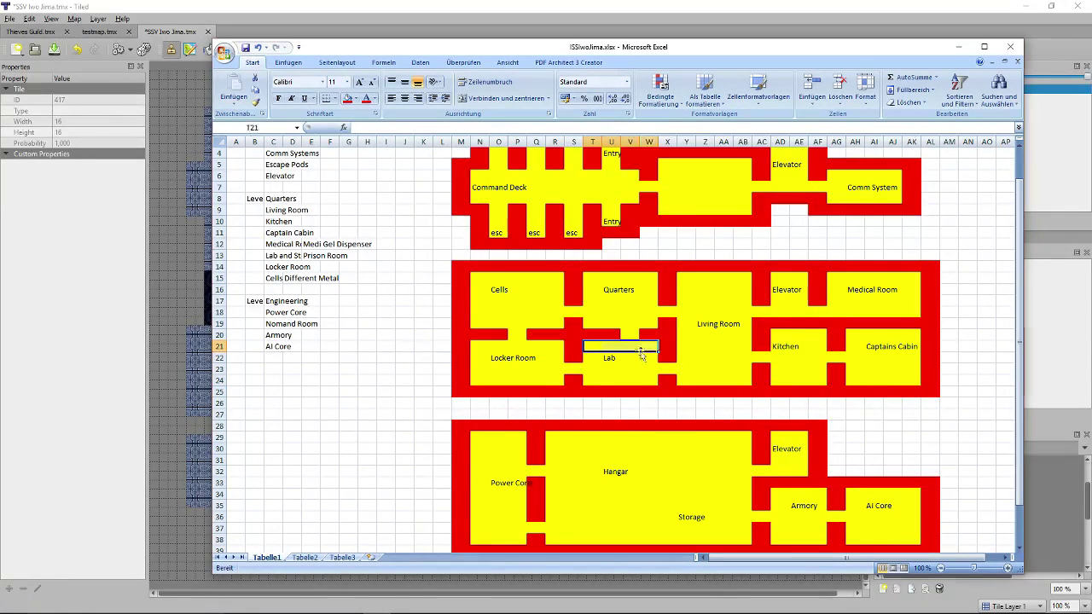
{"action": "key", "text": "alt+Tab"}
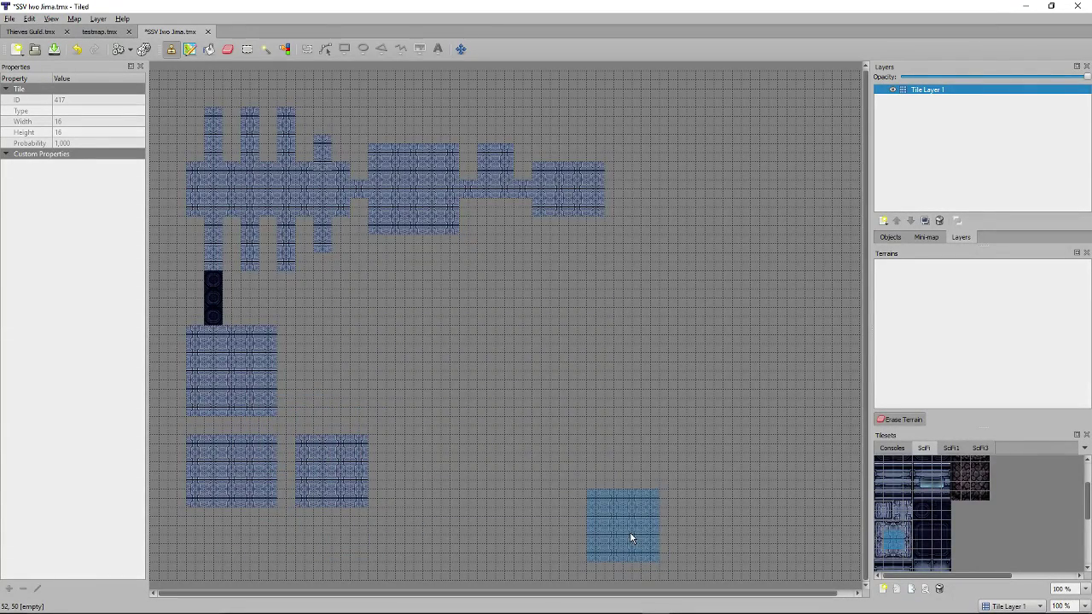
Copy an 8-wide, 10-tall block of the Cells floor and stamp it above the Lab as the Quarters room, following the Excel plan.
{"action": "key", "text": "alt+Tab"}
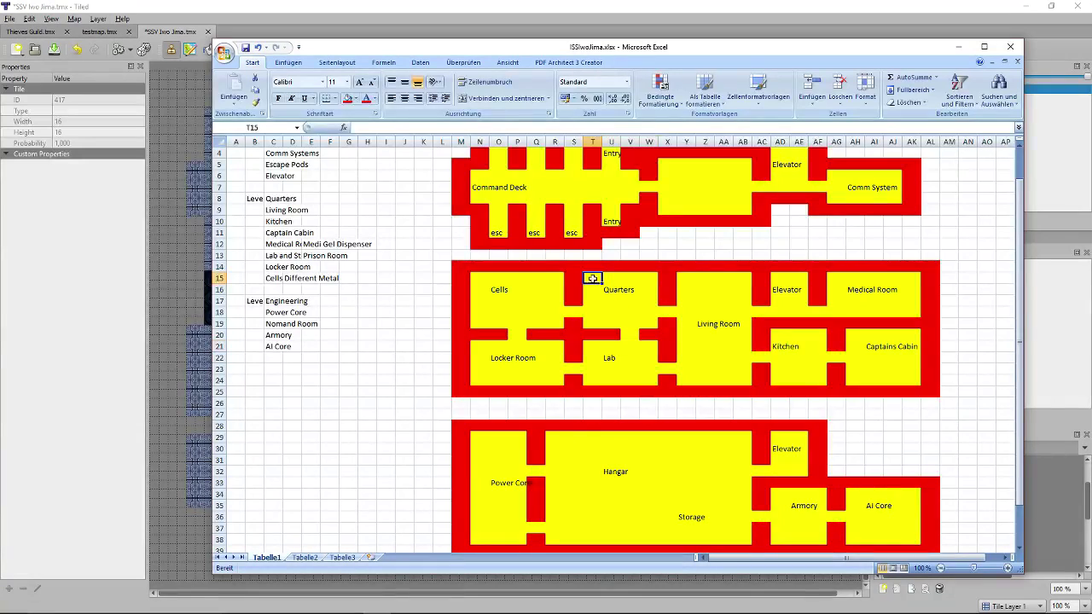
{"action": "left_click_drag", "start_coordinate": [592, 278], "coordinate": [650, 278]}
{"action": "key", "text": "alt+Tab"}
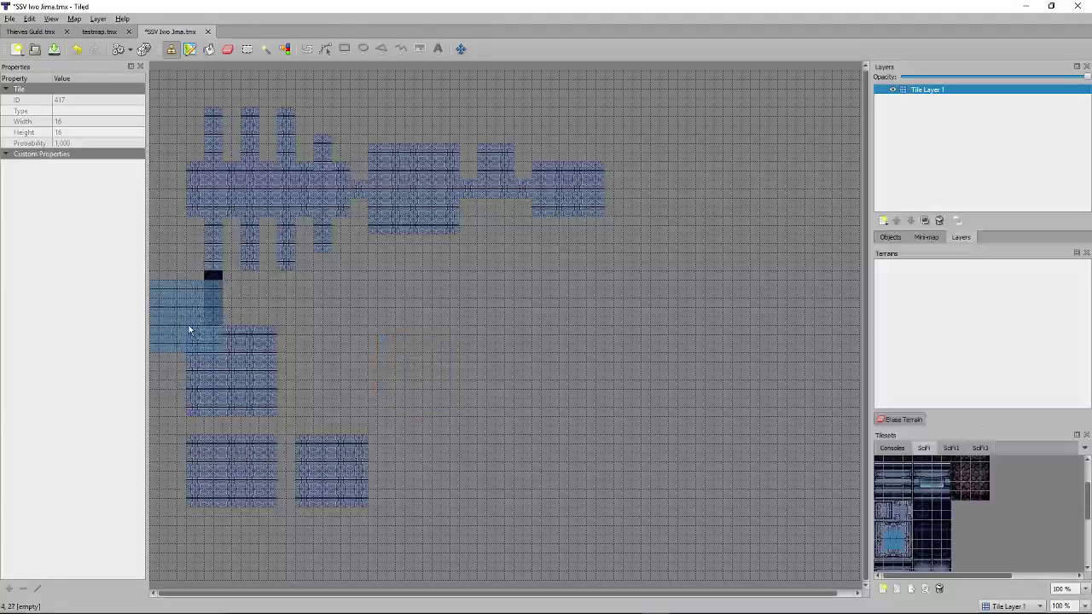
{"action": "left_click", "coordinate": [193, 330]}
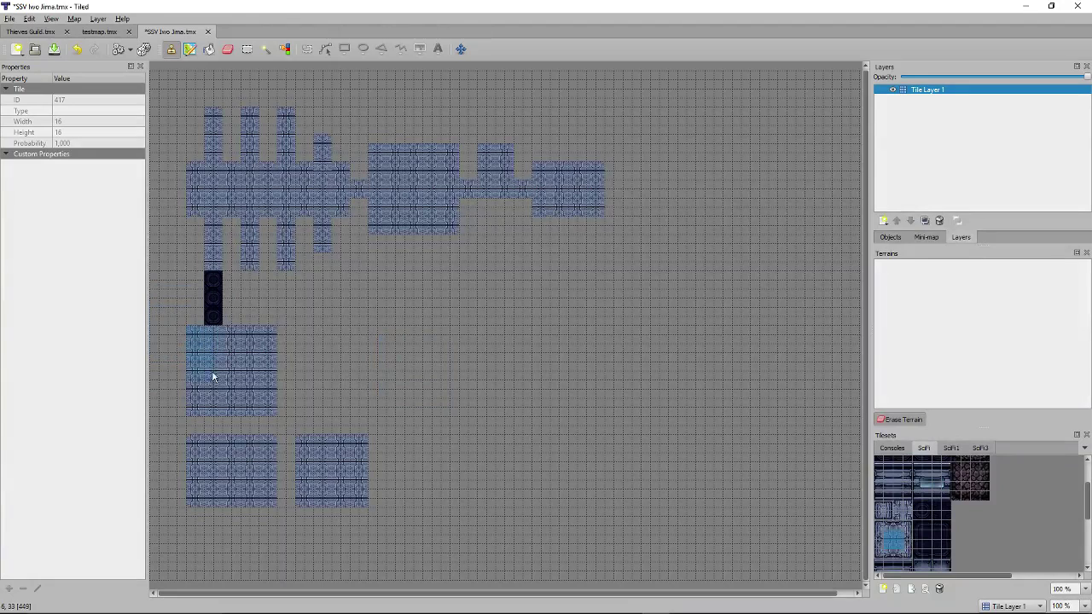
{"action": "left_click", "coordinate": [255, 410]}
Stamp the Living Room floor, 8 tiles wide and 20 tall, two tiles to the right of the Quarters room, following the Excel plan.
{"action": "key", "text": "alt+Tab"}
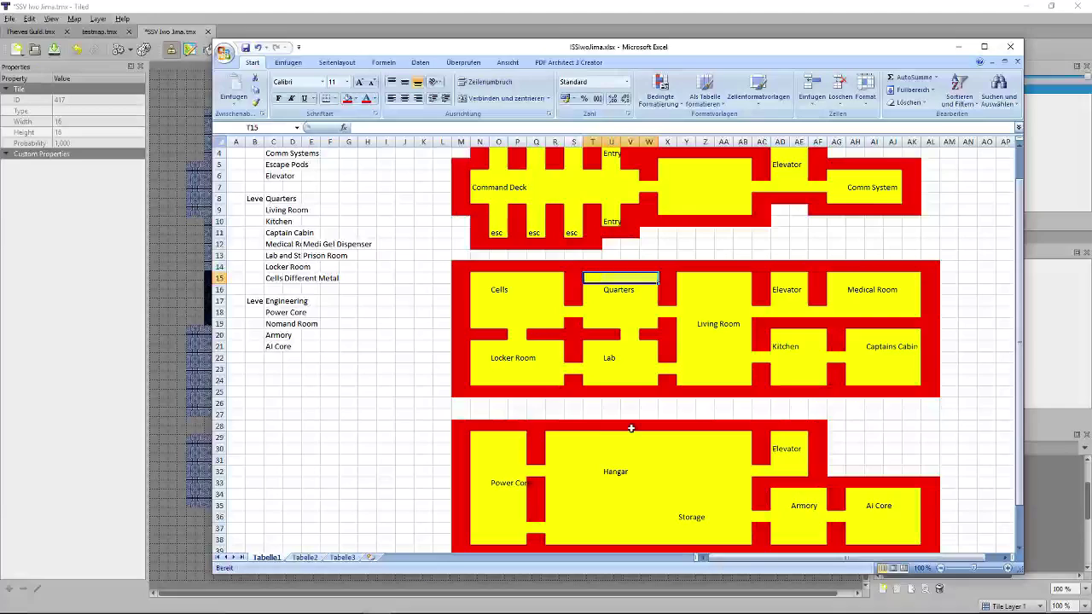
{"action": "left_click_drag", "start_coordinate": [686, 278], "coordinate": [747, 383]}
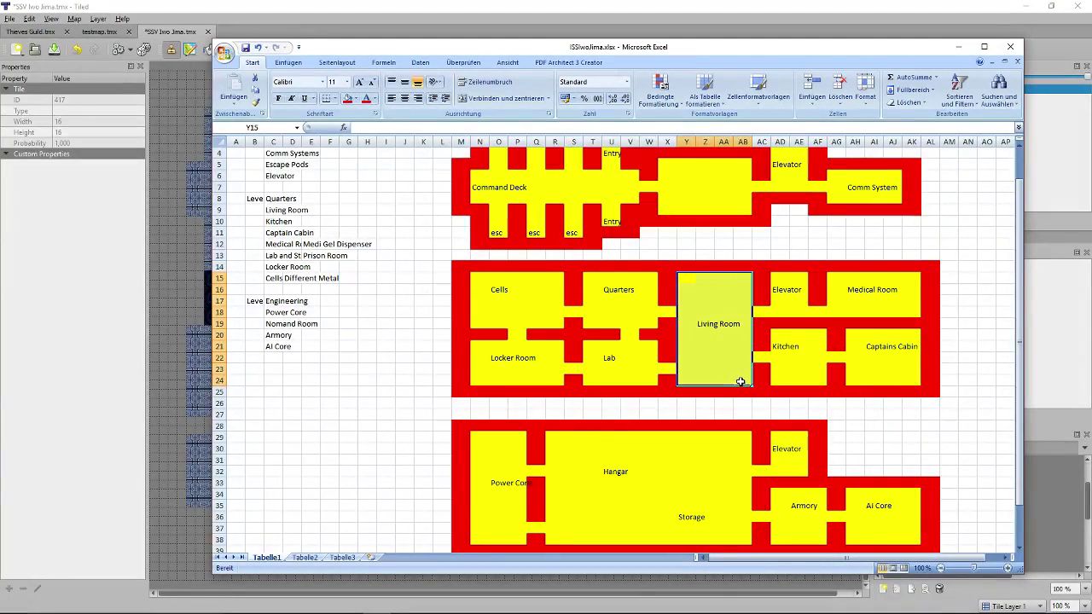
{"action": "left_click_drag", "start_coordinate": [679, 277], "coordinate": [740, 279]}
{"action": "key", "text": "alt+Tab"}
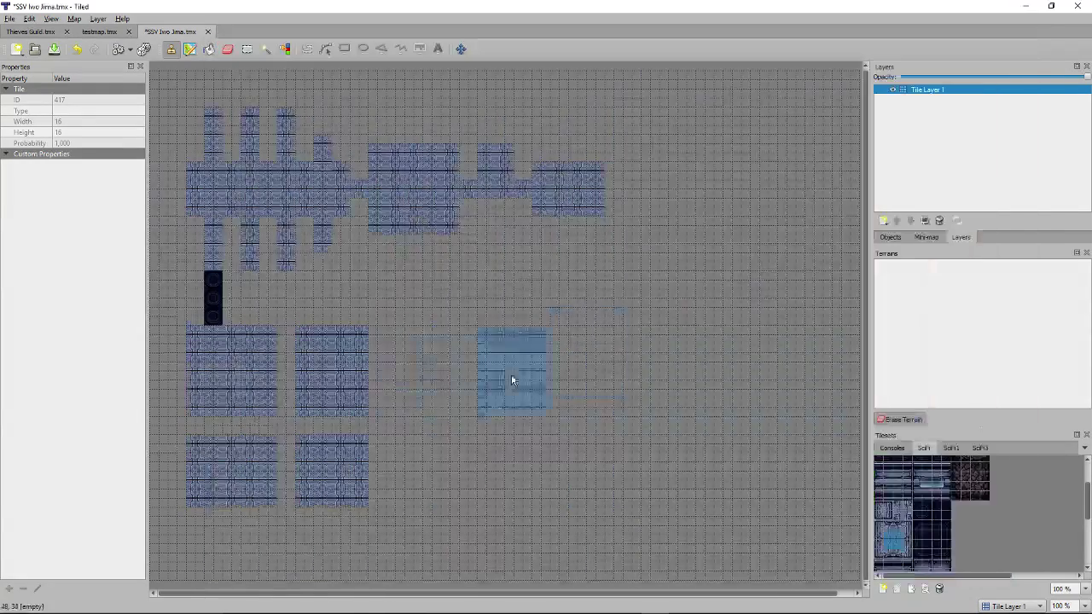
{"action": "left_click", "coordinate": [427, 378]}
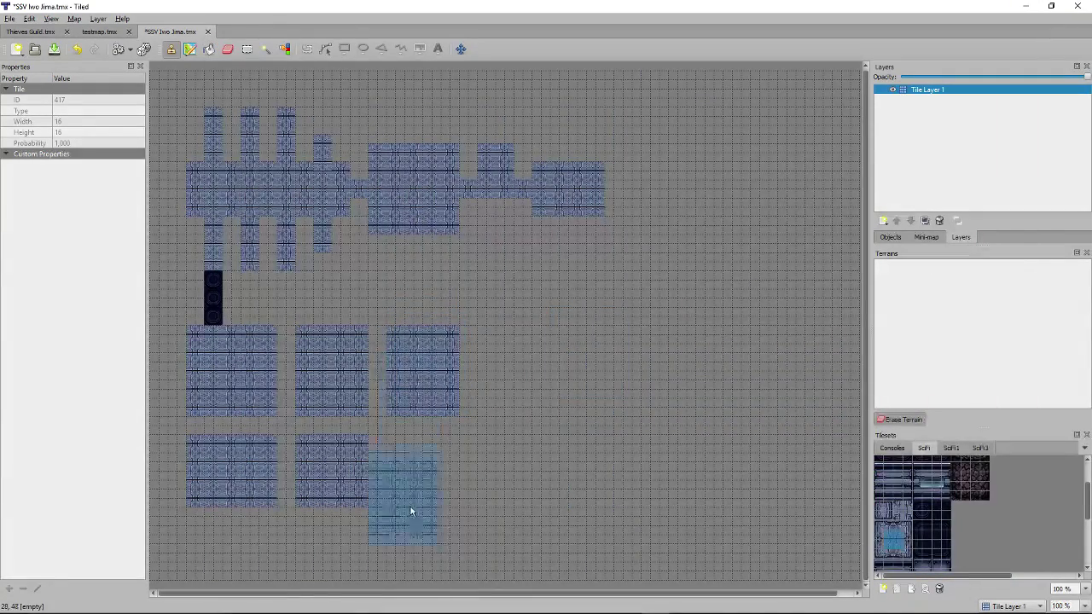
{"action": "left_click", "coordinate": [427, 478]}
Copy a 6-wide, 8-tall block of the Lab floor and stamp it two tiles right of the Living Room as the Kitchen, checking the Excel plan.
{"action": "key", "text": "alt+Tab"}
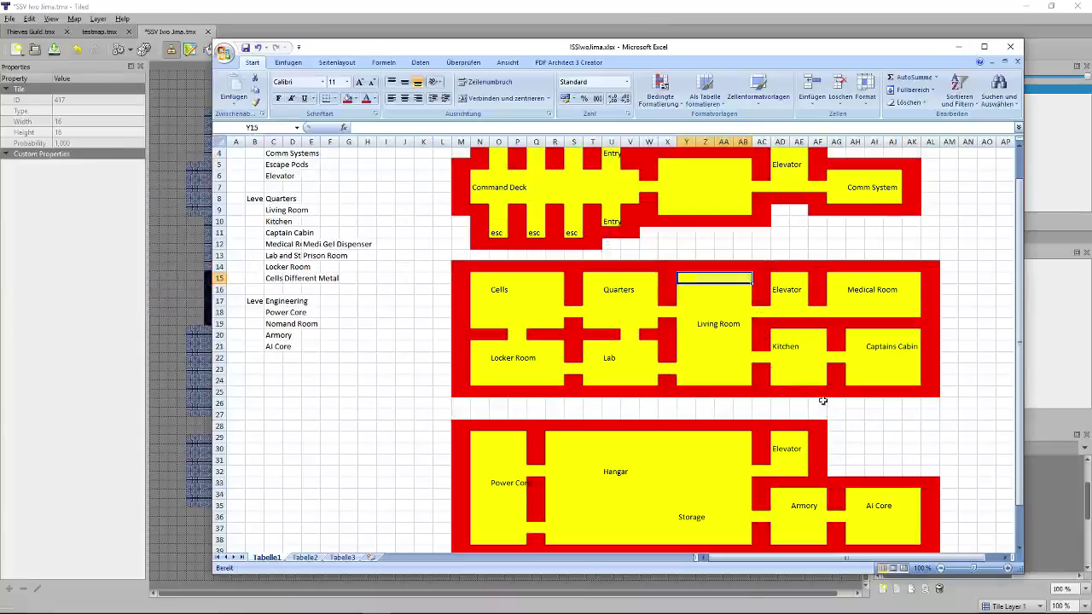
{"action": "left_click_drag", "start_coordinate": [780, 278], "coordinate": [807, 332]}
{"action": "left_click", "coordinate": [780, 334]}
{"action": "key", "text": "alt+Tab"}
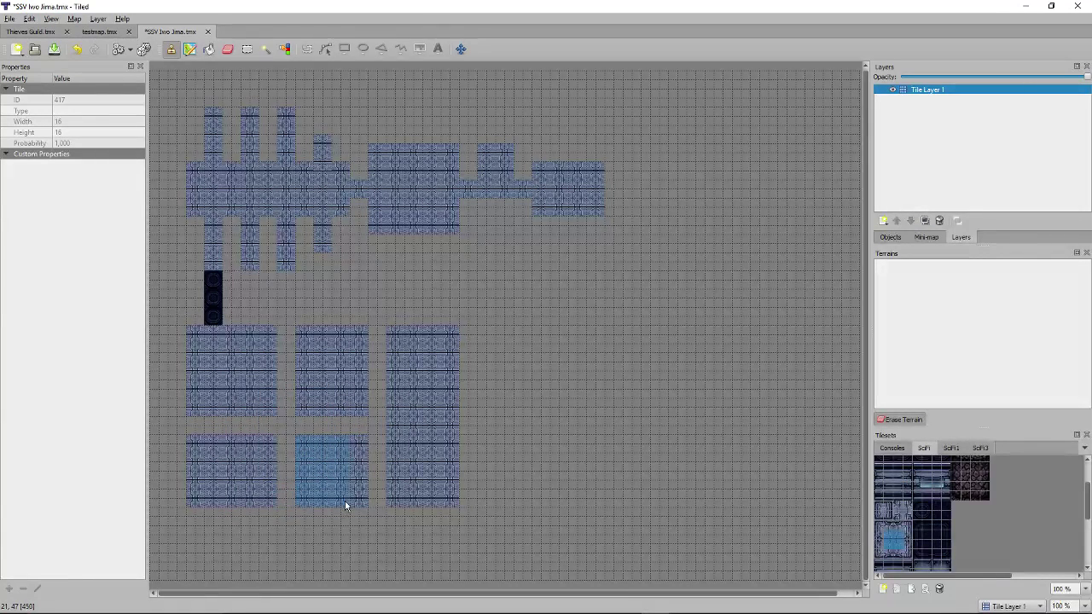
{"action": "left_click", "coordinate": [508, 479]}
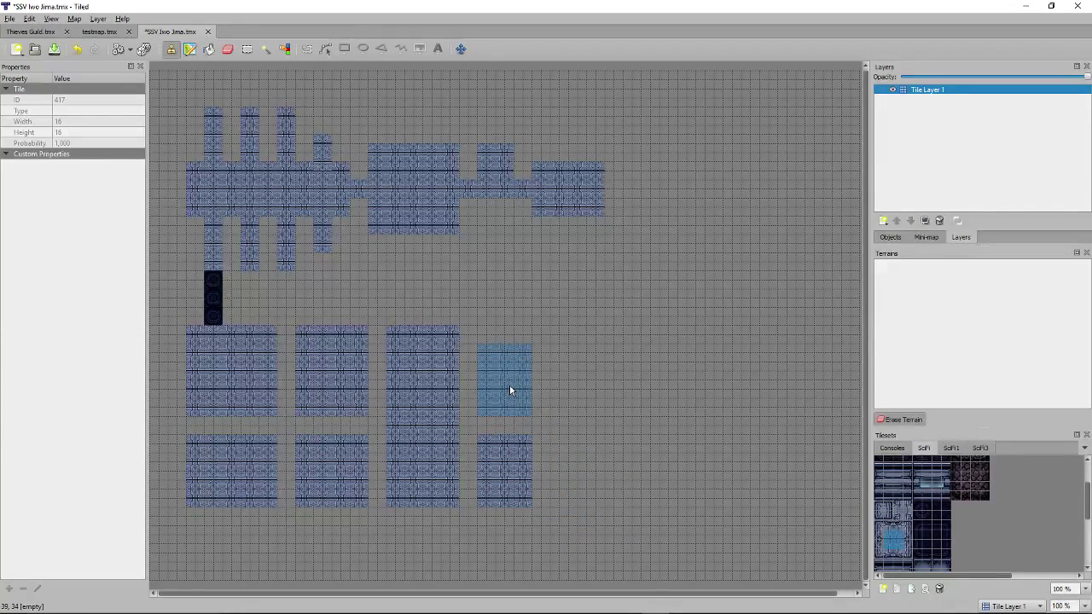
Stamp the 8-by-8-tile Captain's Cabin right of the Kitchen and the 10-wide, 8-tall Medical Room above it, following the Excel plan.
{"action": "key", "text": "alt+Tab"}
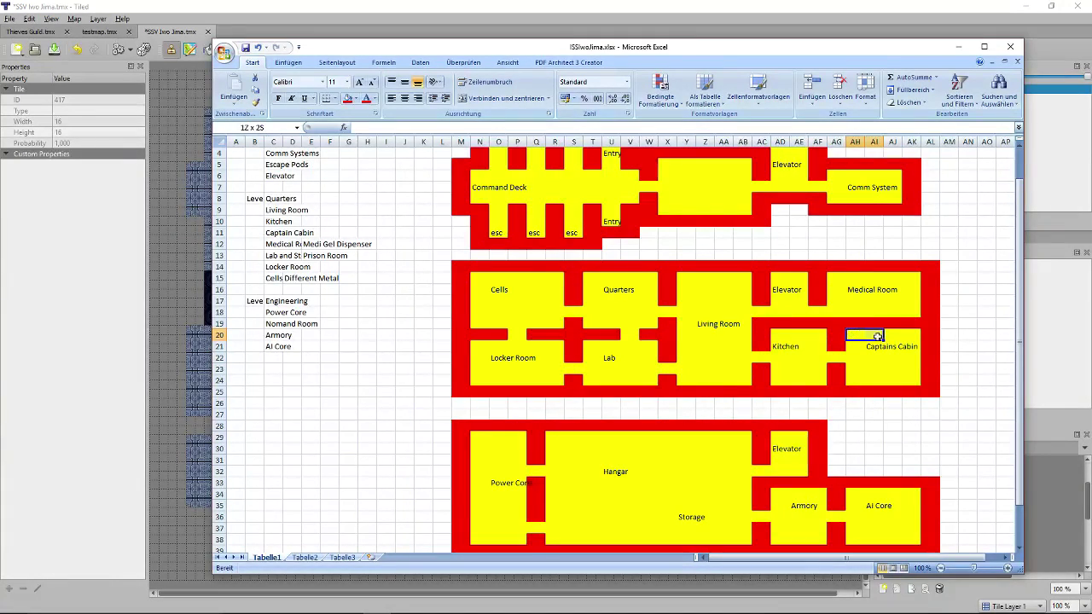
{"action": "key", "text": "alt+Tab"}
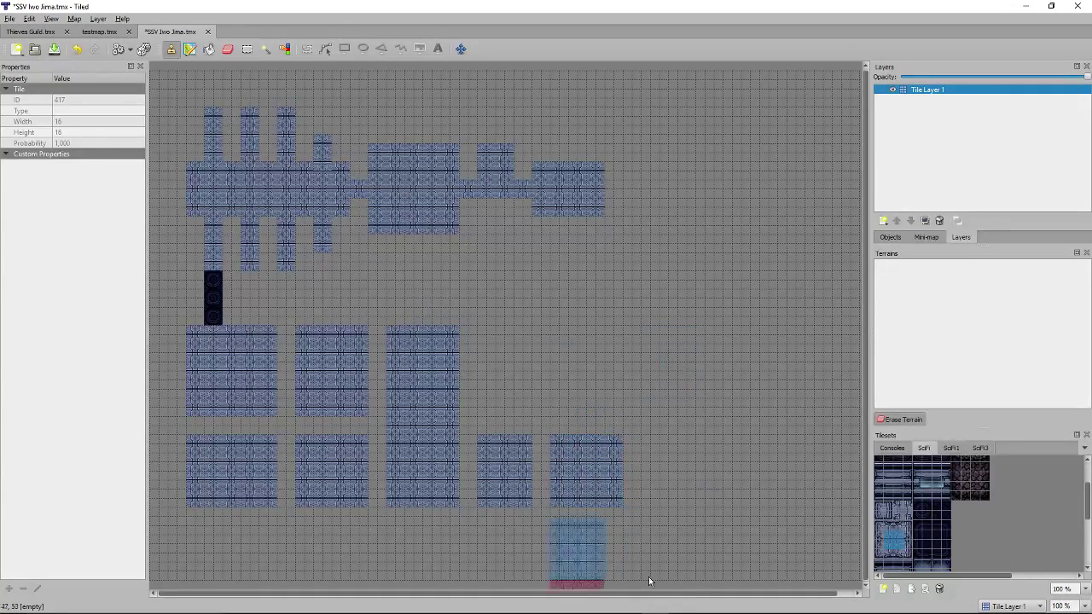
{"action": "key", "text": "alt+Tab"}
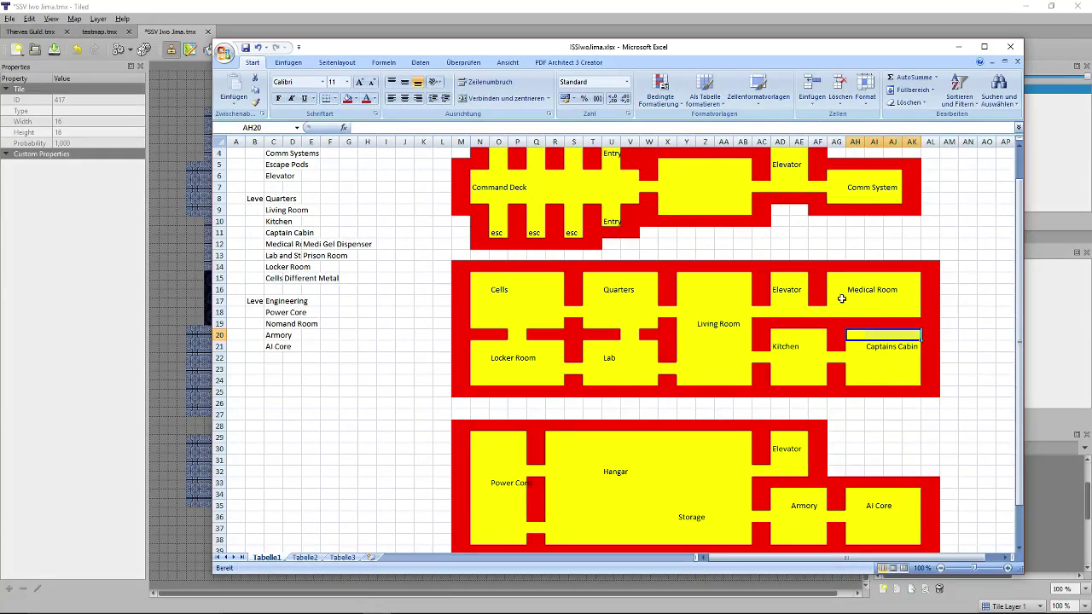
{"action": "left_click_drag", "start_coordinate": [836, 279], "coordinate": [840, 313]}
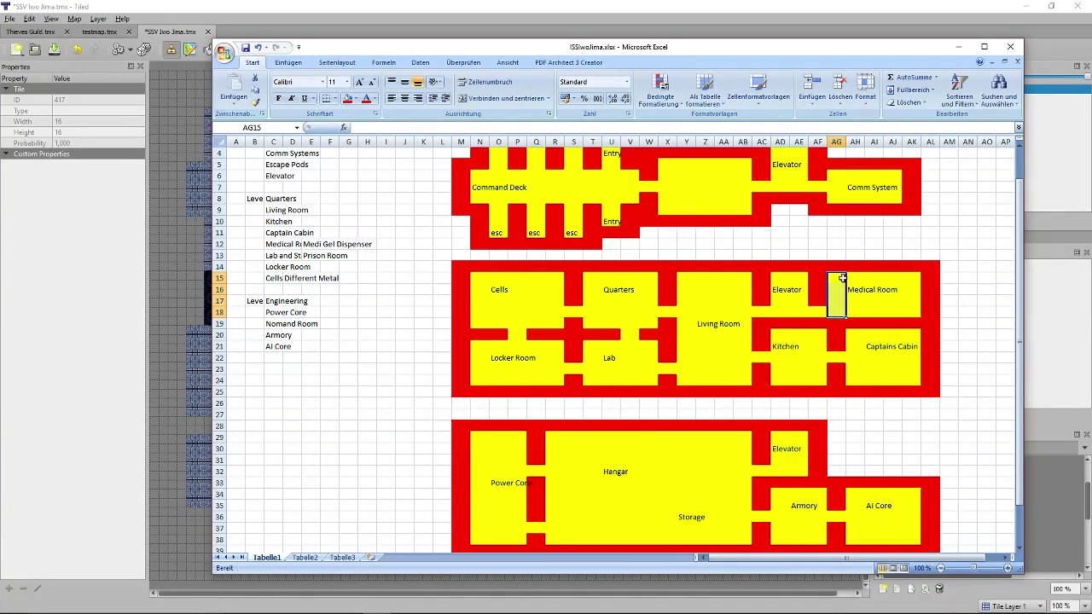
{"action": "key", "text": "alt+Tab"}
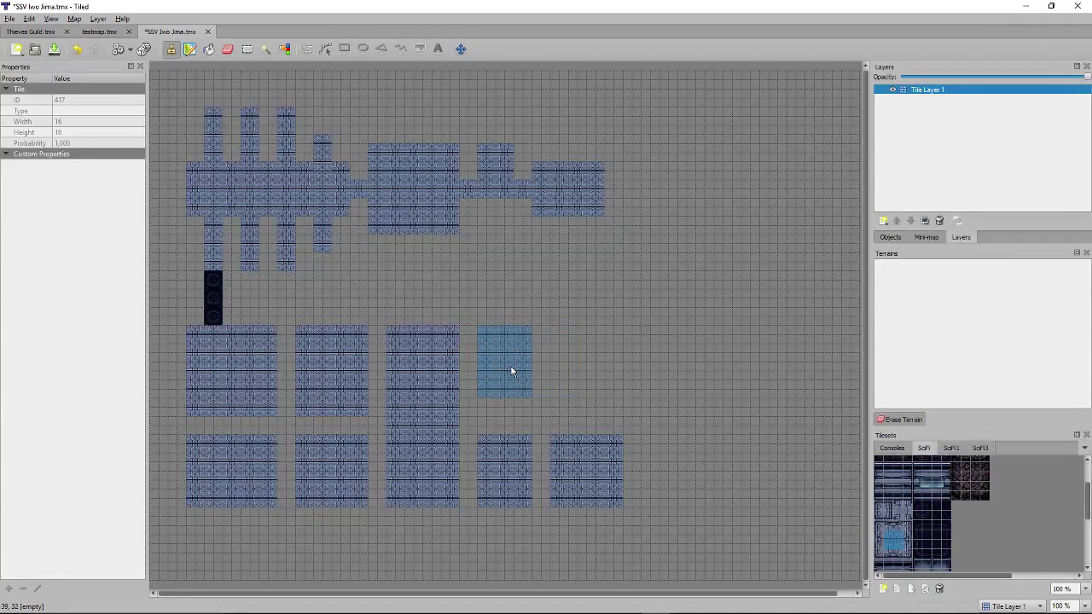
{"action": "key", "text": "alt+Tab"}
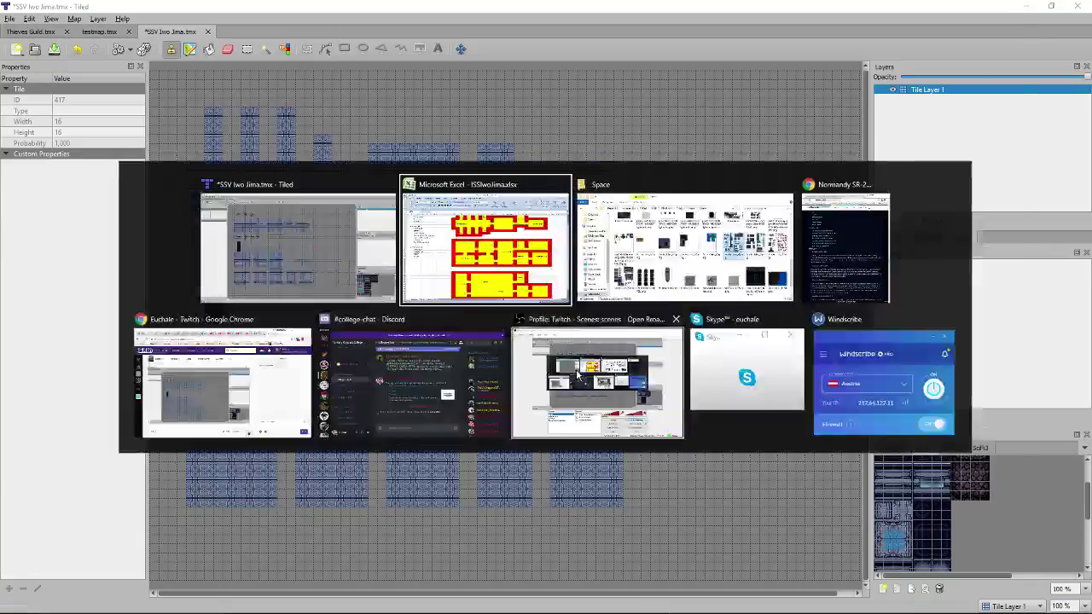
{"action": "key", "text": "alt+Tab"}
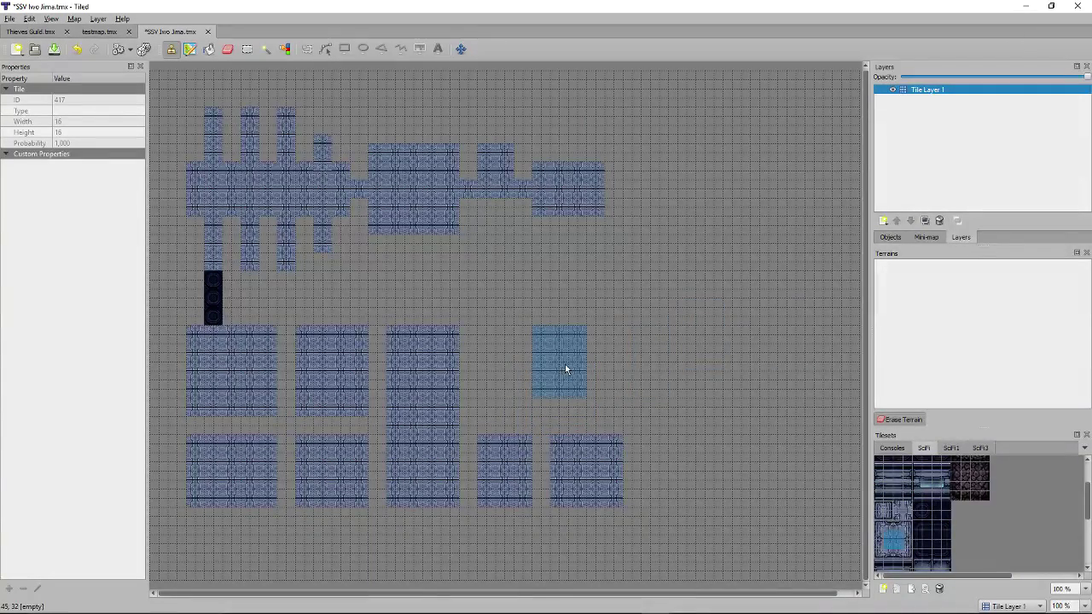
{"action": "mouse_move", "coordinate": [566, 362]}
{"action": "left_mouse_down"}
{"action": "mouse_move", "coordinate": [619, 364]}
{"action": "mouse_move", "coordinate": [601, 369]}
{"action": "left_mouse_up"}
Stamp two-tile-wide passages joining the lower-row rooms from Captain's Cabin to Locker Room, plus one between Cells and Locker Room, per the Excel plan.
{"action": "key", "text": "alt+Tab"}
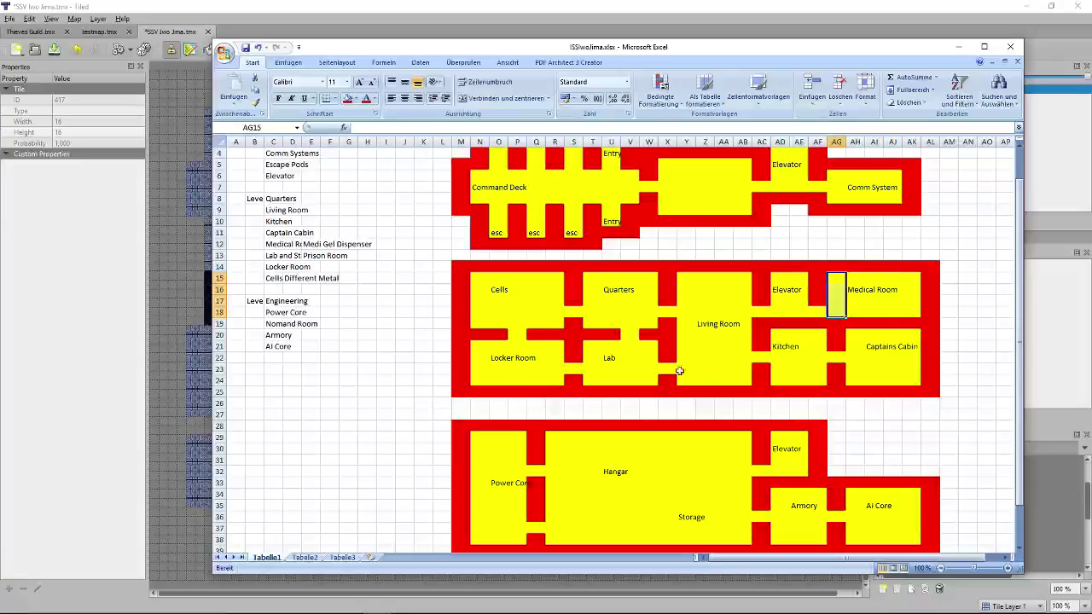
{"action": "key", "text": "alt+Tab"}
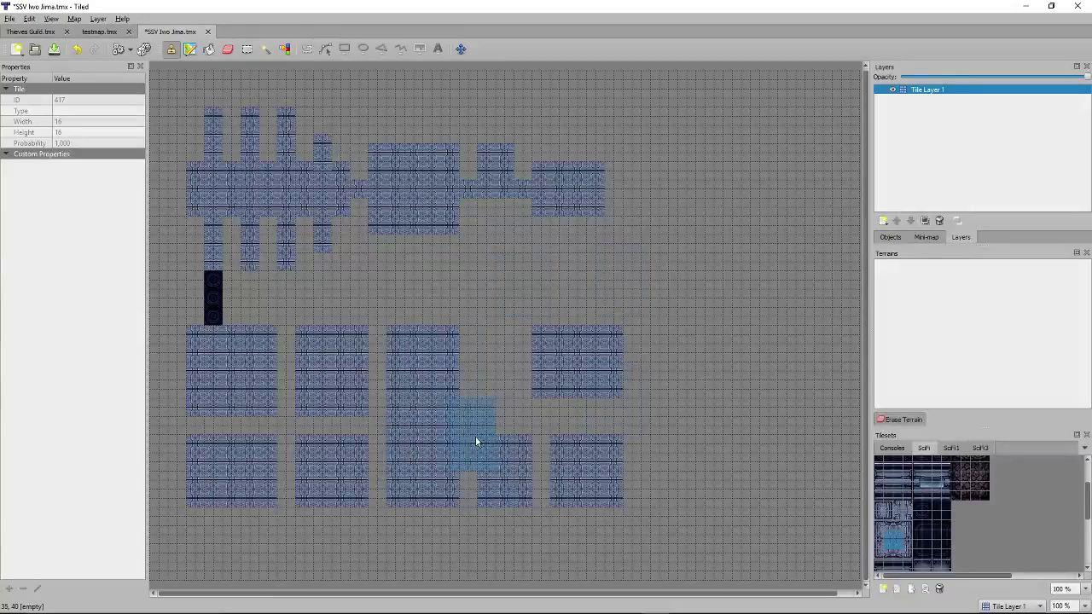
{"action": "left_click", "coordinate": [542, 470]}
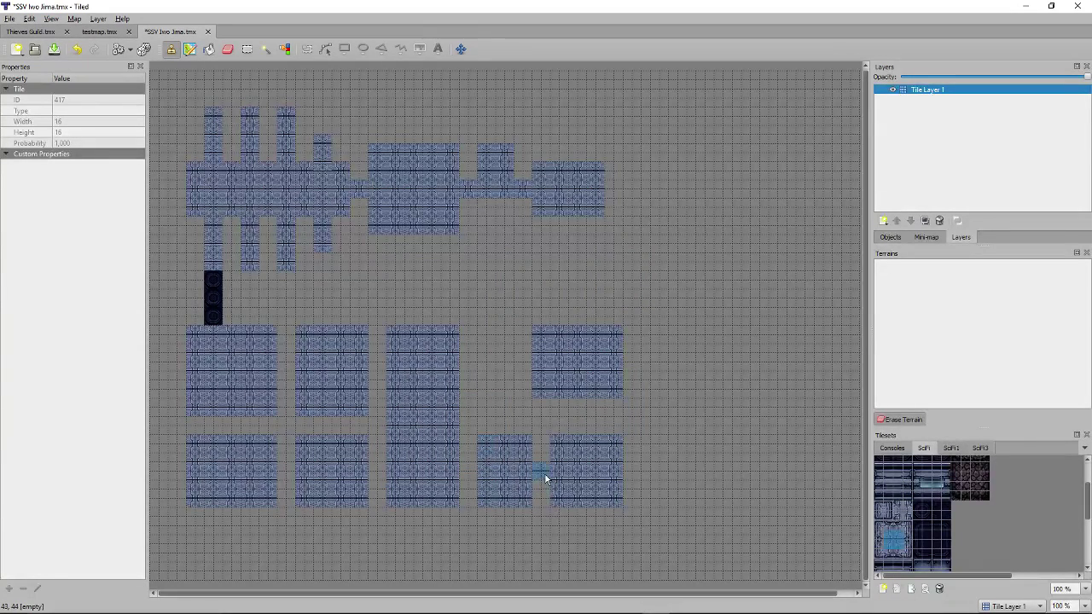
{"action": "left_click", "coordinate": [470, 473]}
{"action": "left_click", "coordinate": [378, 474]}
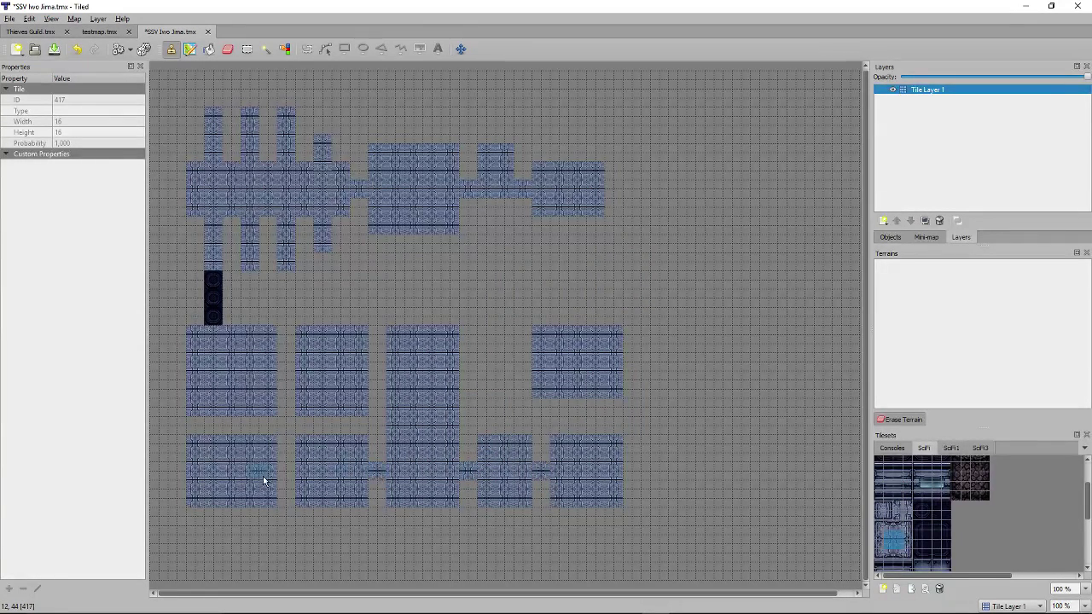
{"action": "left_click", "coordinate": [286, 476]}
{"action": "left_click", "coordinate": [236, 433]}
Connect the upper-row rooms from Cells to the Medical Room with two-tile-high passages and stamp the 4-tile-wide Elevator floor above the last corridor.
{"action": "left_click", "coordinate": [289, 380]}
{"action": "left_click", "coordinate": [384, 372]}
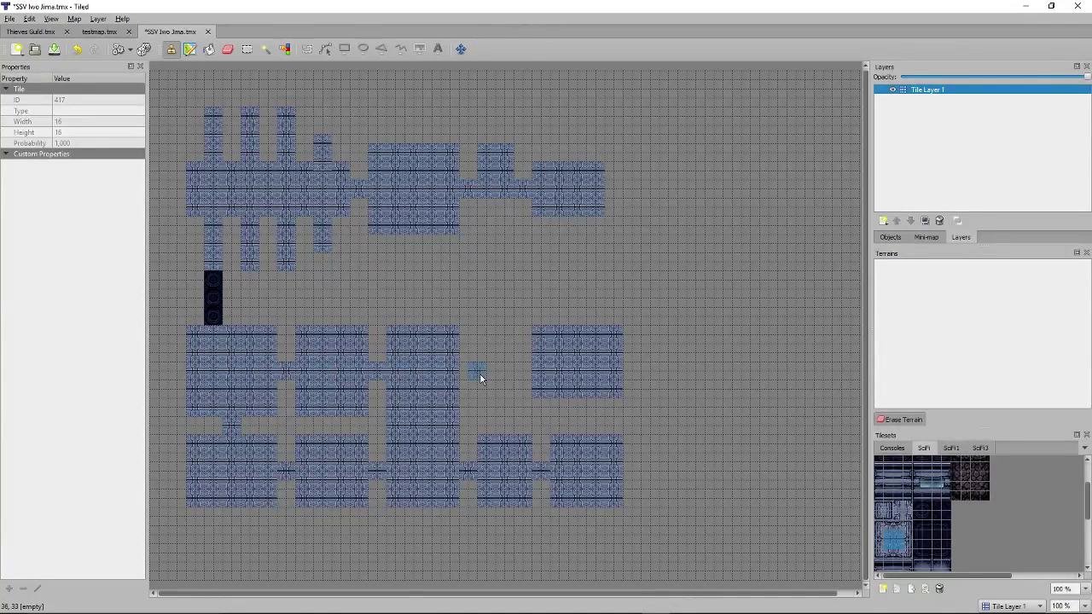
{"action": "left_click_drag", "start_coordinate": [477, 373], "coordinate": [527, 380]}
{"action": "left_click", "coordinate": [502, 351]}
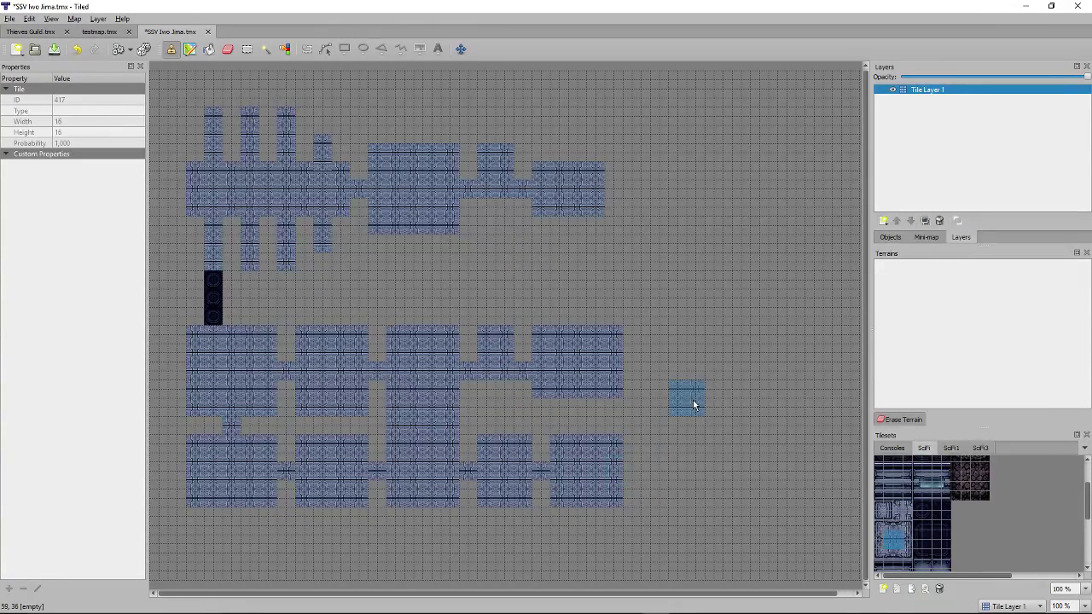
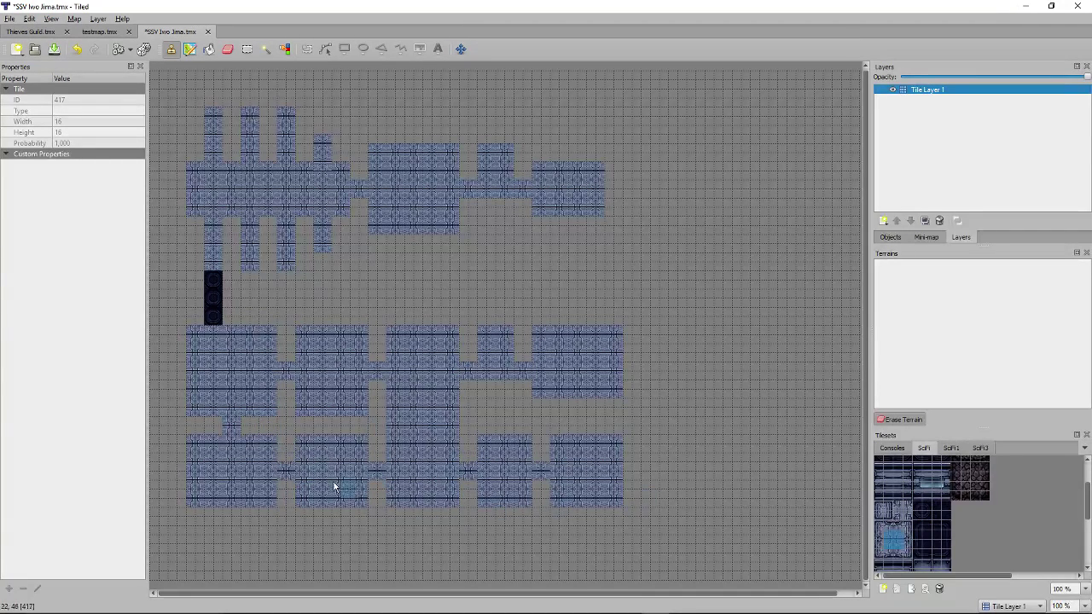
Extend the four passages between the lower-row rooms one tile downward with floor tiles.
{"action": "left_click", "coordinate": [380, 484]}
{"action": "left_click", "coordinate": [287, 490]}
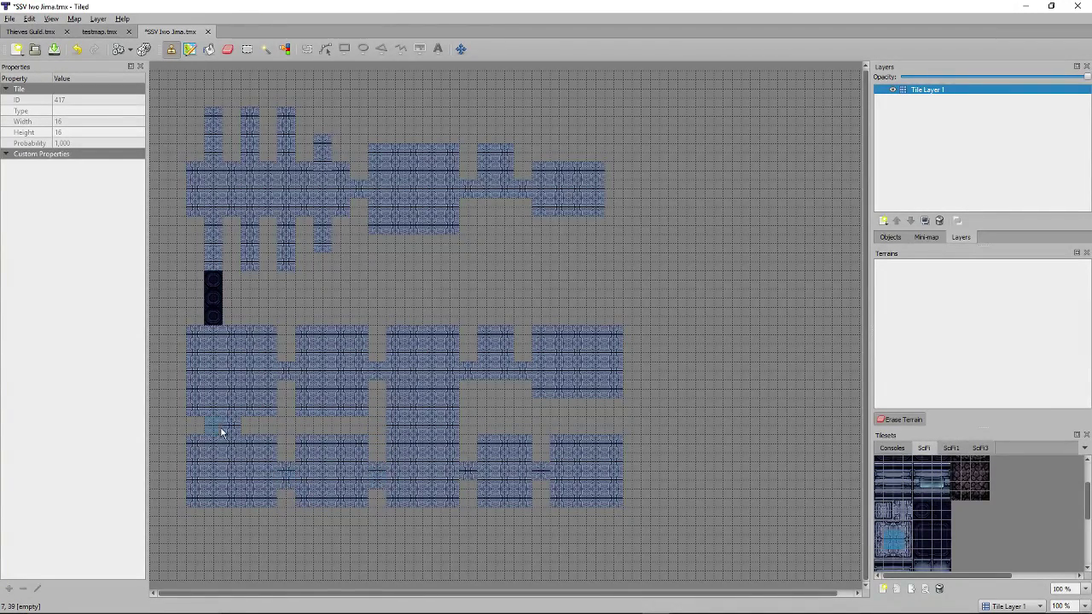
{"action": "left_click", "coordinate": [464, 491]}
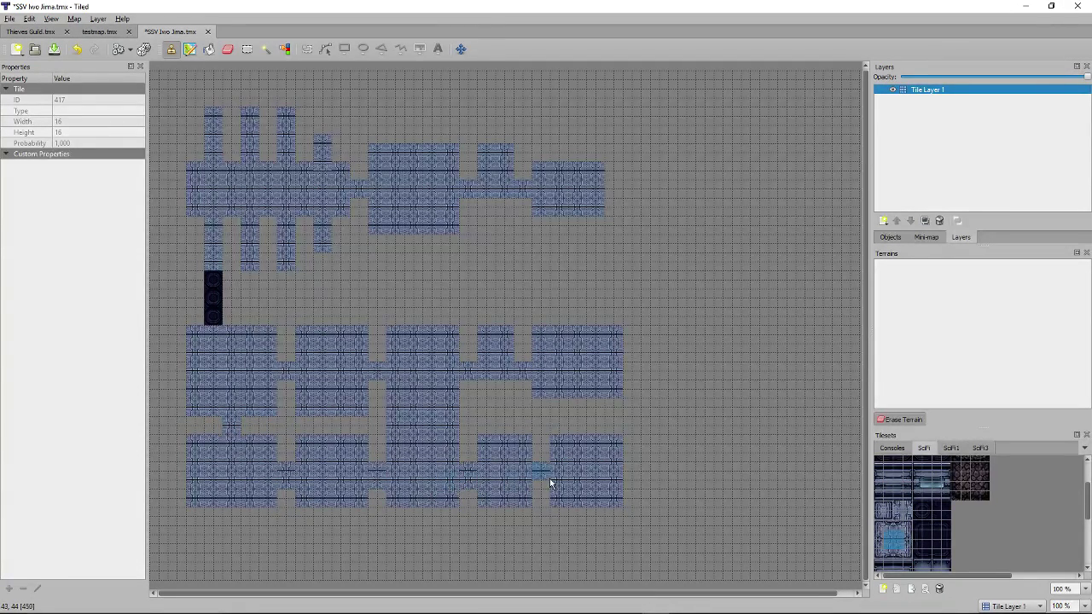
{"action": "left_click", "coordinate": [550, 484]}
Erase the upper tile row of the four lower passages and the dark tiles below the first escape pod.
{"action": "left_click", "coordinate": [227, 49]}
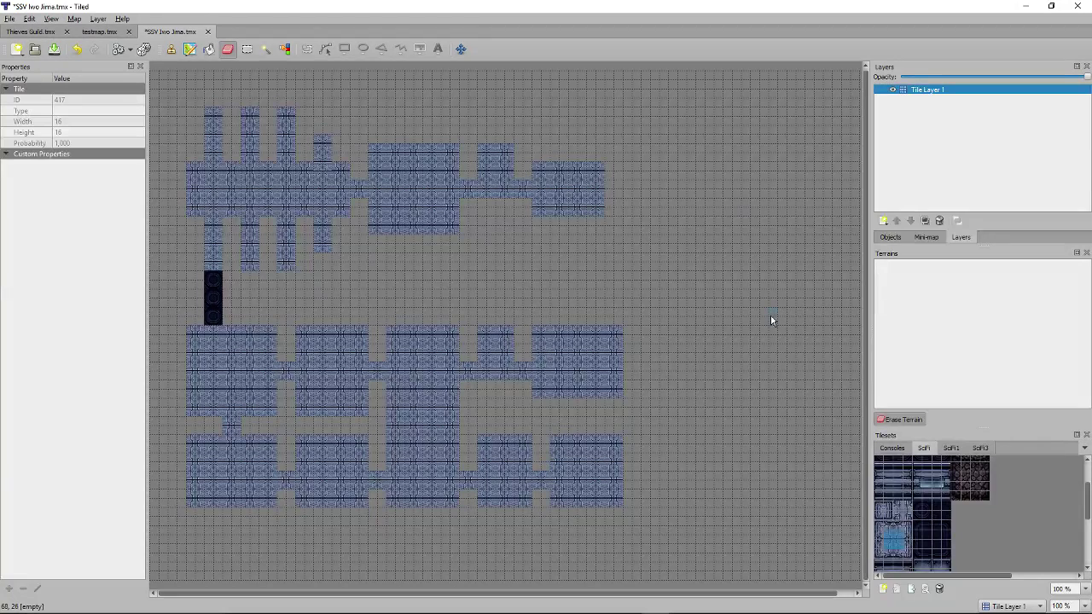
{"action": "left_click", "coordinate": [218, 280]}
{"action": "left_click", "coordinate": [208, 321]}
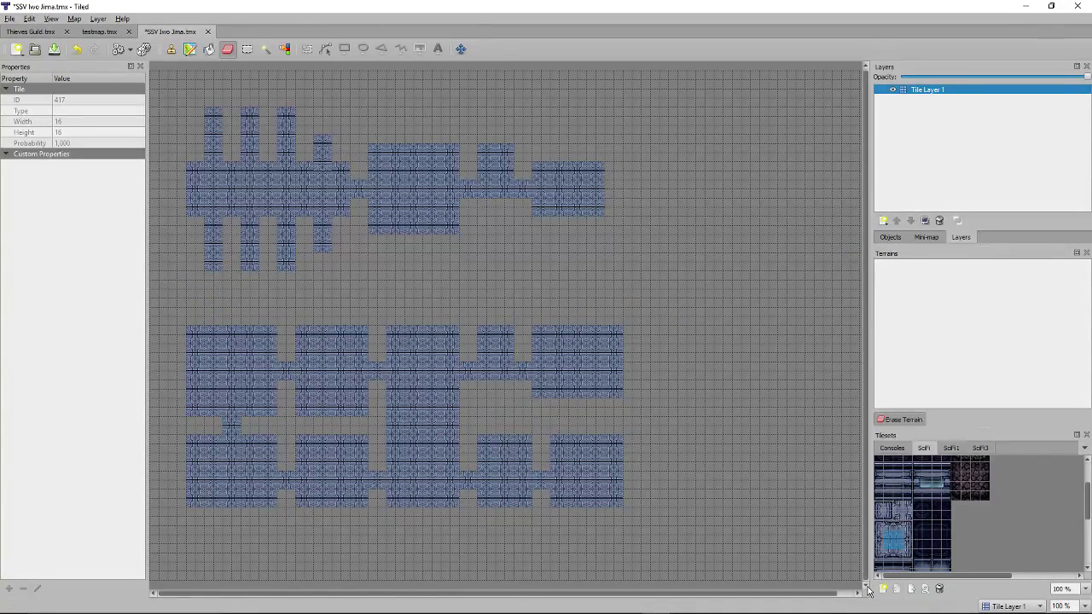
Resize the map to 56 tiles wide and 80 tiles high.
{"action": "left_click_drag", "start_coordinate": [658, 595], "coordinate": [496, 594]}
{"action": "left_click", "coordinate": [85, 18]}
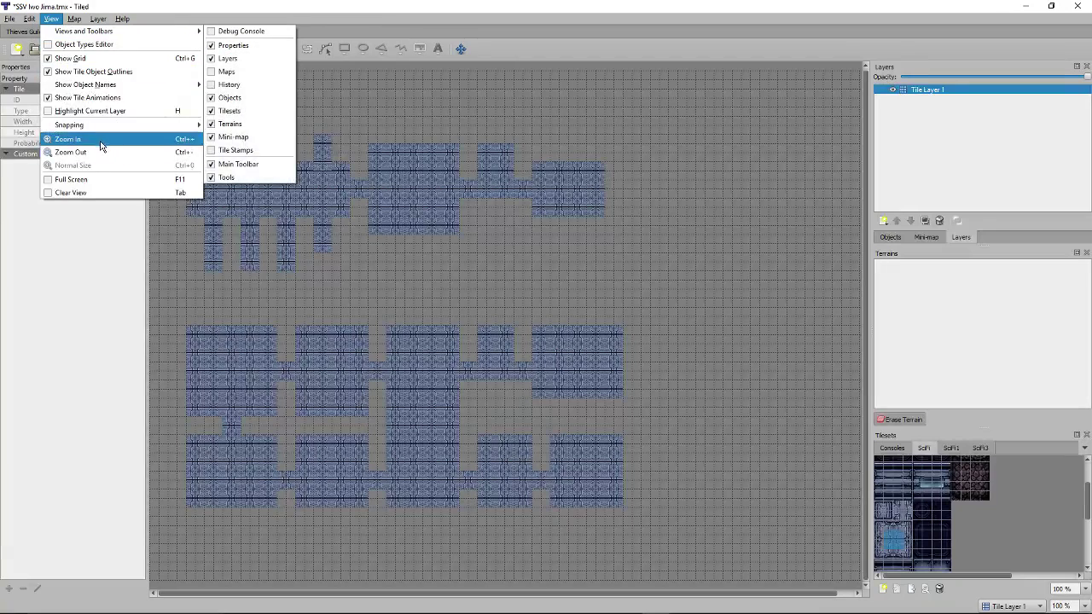
{"action": "mouse_move", "coordinate": [74, 18]}
{"action": "left_click", "coordinate": [107, 45]}
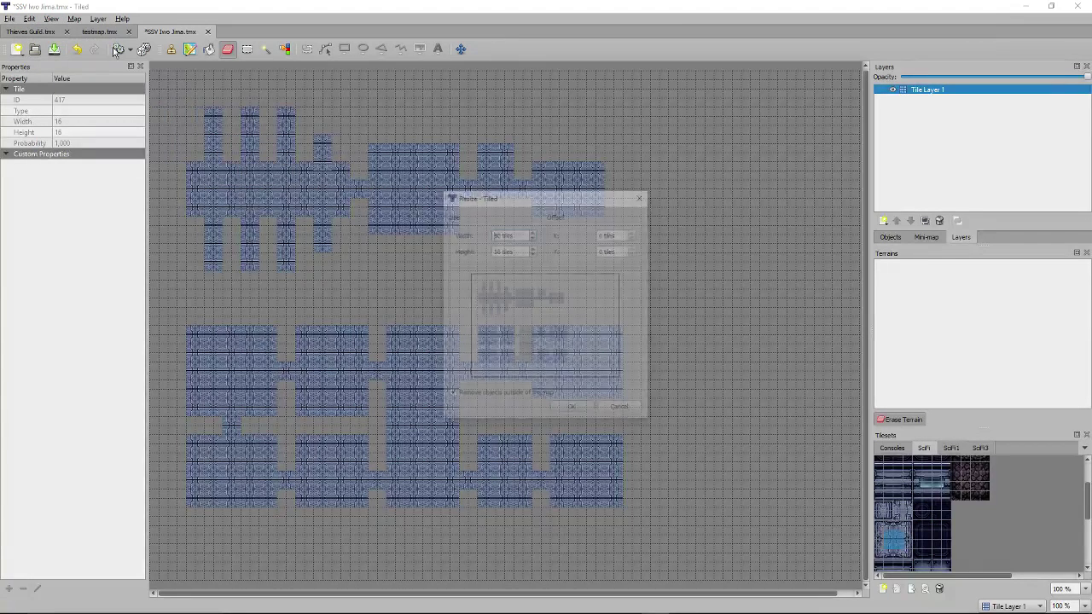
{"action": "key", "text": "Tab"}
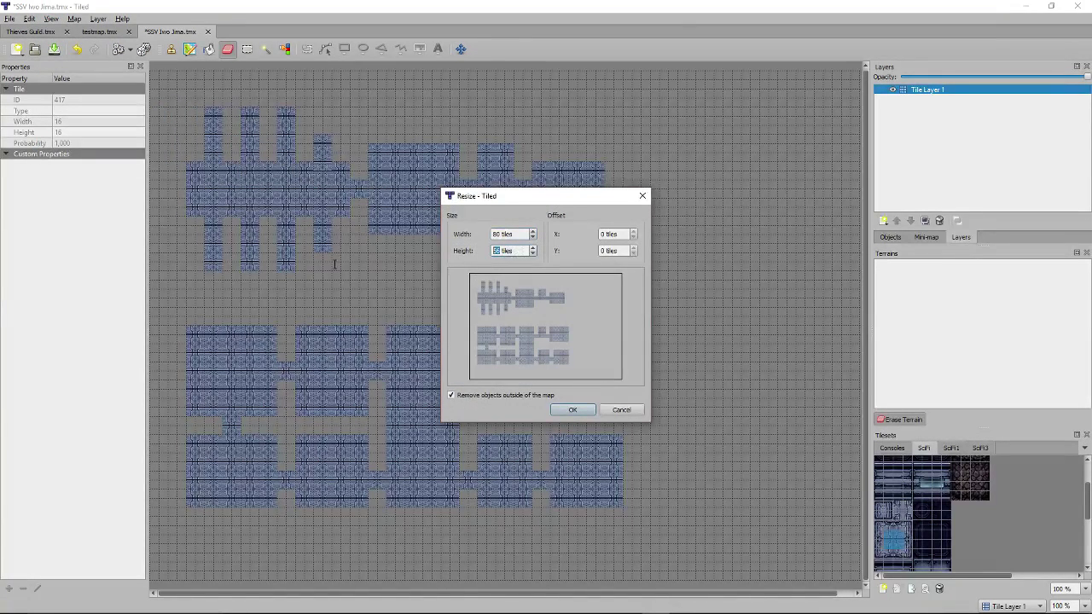
{"action": "type", "text": "80"}
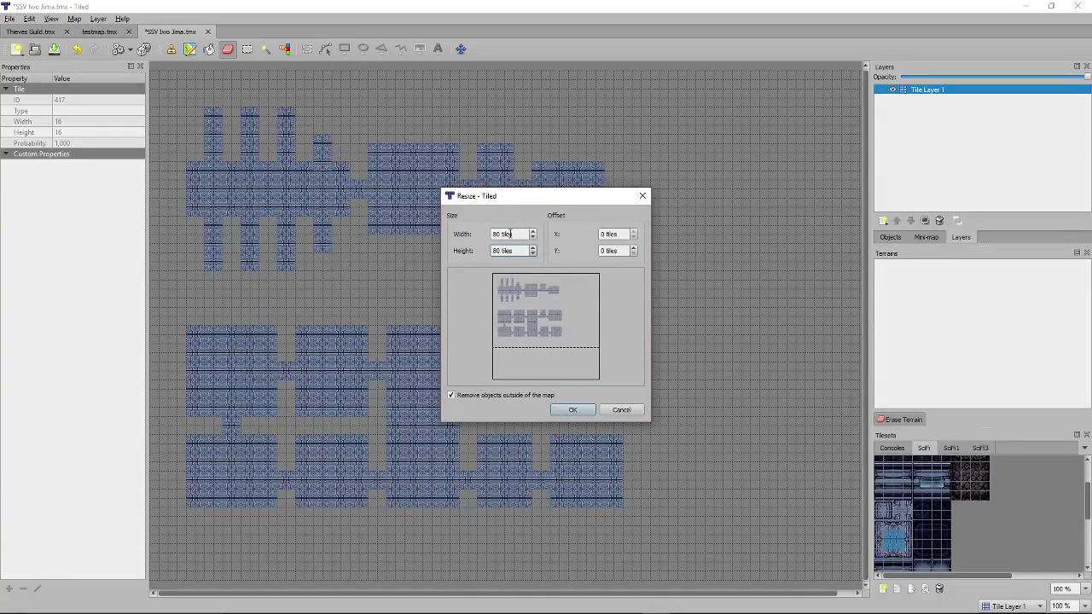
{"action": "triple_click", "coordinate": [514, 233]}
{"action": "type", "text": "56"}
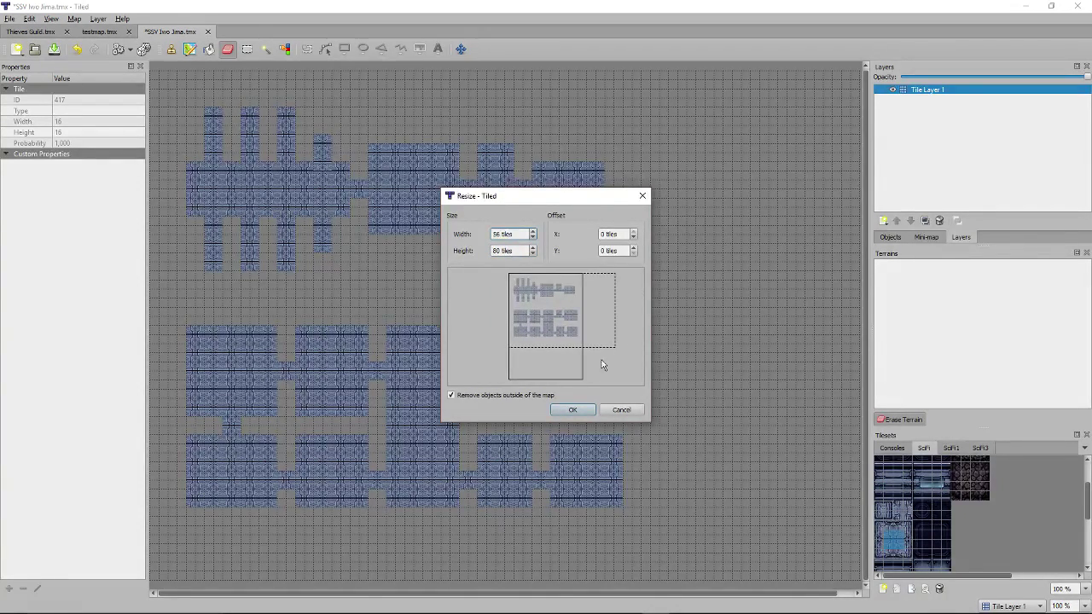
{"action": "left_click", "coordinate": [572, 409]}
Copy the 8-by-20-tile Living Room floor and stamp it six tiles below the Locker Room as the Engineering level's first room.
{"action": "scroll", "coordinate": [652, 378], "scroll_direction": "down", "scroll_amount": 5}
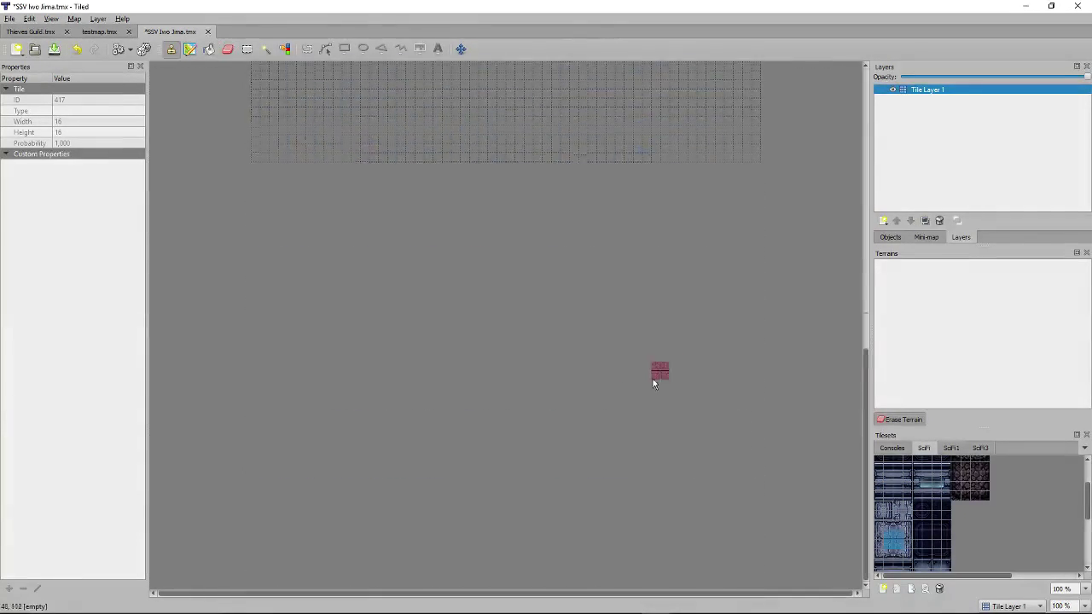
{"action": "scroll", "coordinate": [811, 334], "scroll_direction": "down", "scroll_amount": 2, "text": "ctrl"}
{"action": "scroll", "coordinate": [631, 236], "scroll_direction": "up", "scroll_amount": 2, "text": "ctrl"}
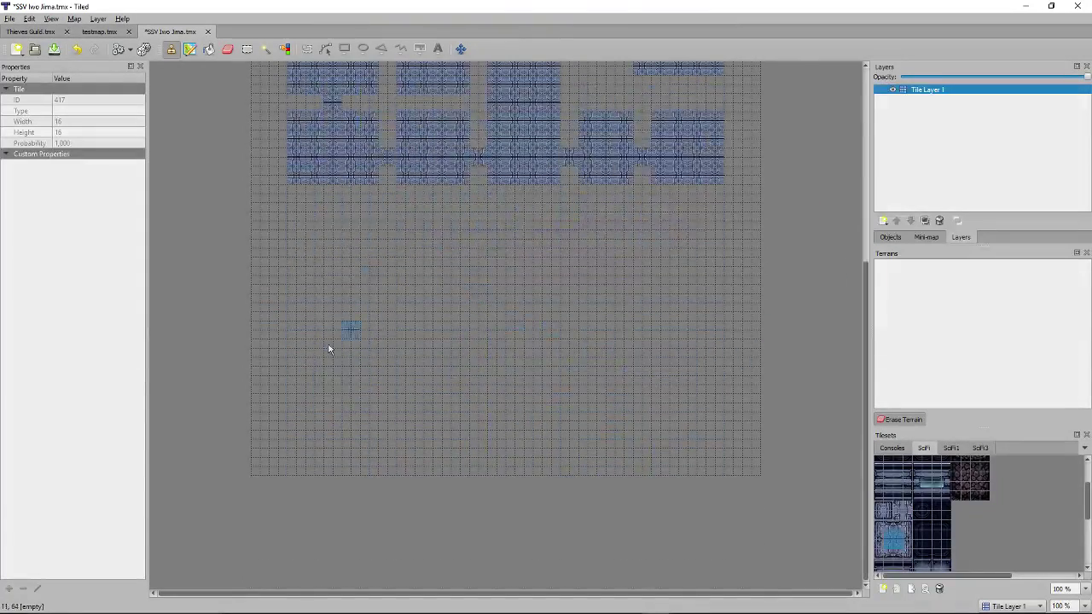
{"action": "scroll", "coordinate": [329, 347], "scroll_direction": "up", "scroll_amount": 3}
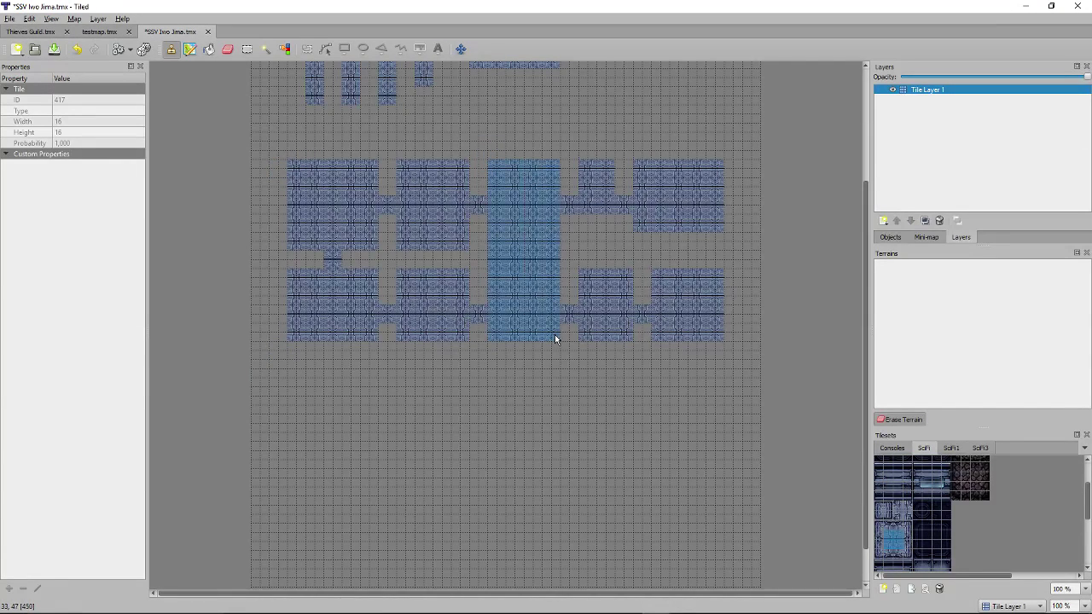
{"action": "scroll", "coordinate": [341, 401], "scroll_direction": "down", "scroll_amount": 1}
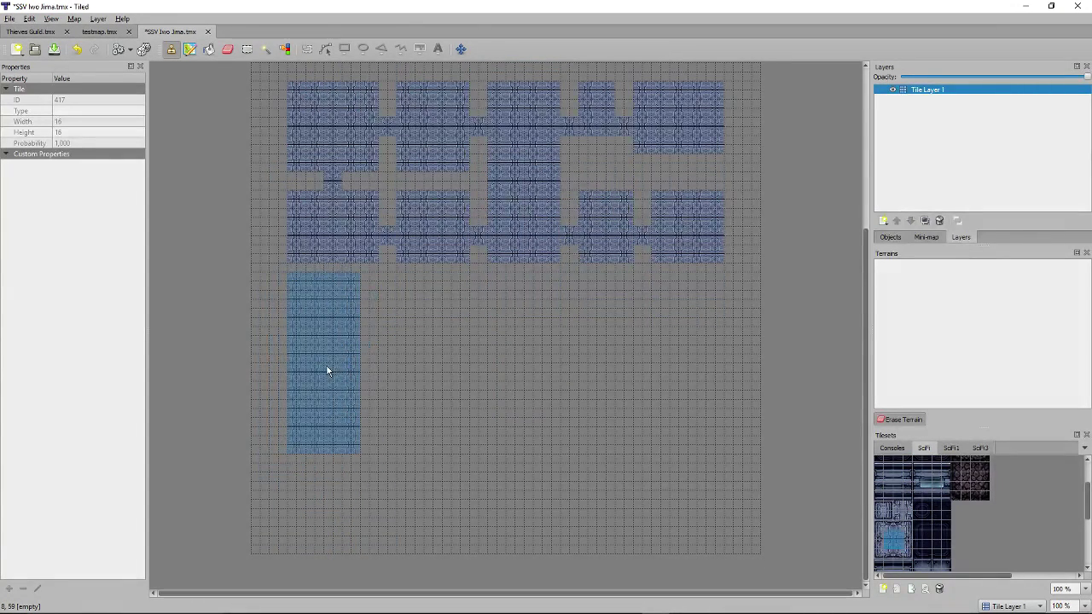
{"action": "left_click", "coordinate": [327, 416]}
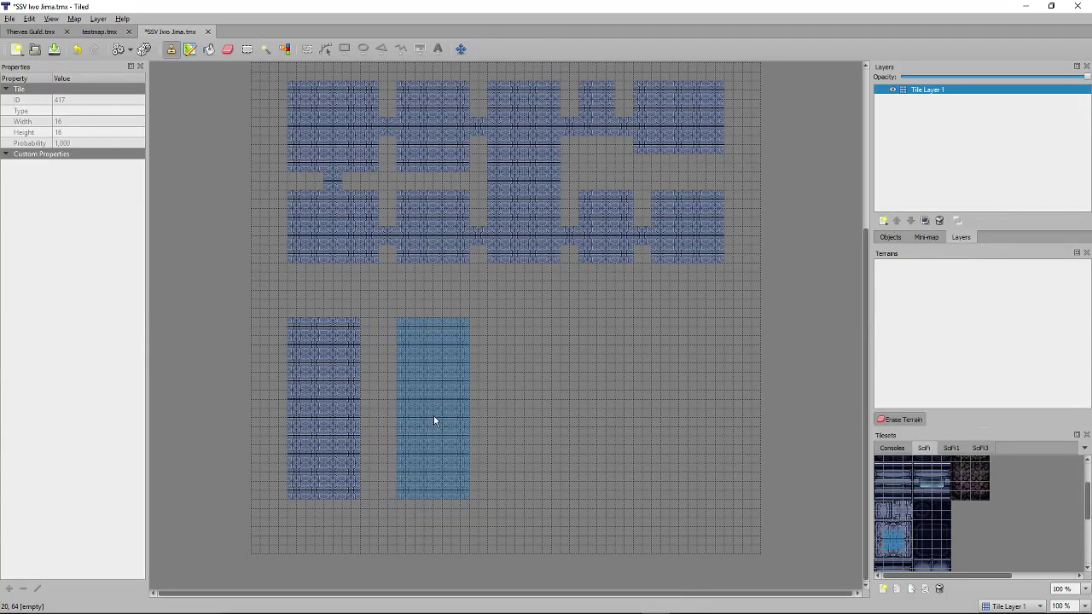
Stamp copies of the Power Core floor side by side into a 20-by-20-tile Hangar floor, leaving a two-tile gap beside the Power Core.
{"action": "left_click", "coordinate": [439, 418]}
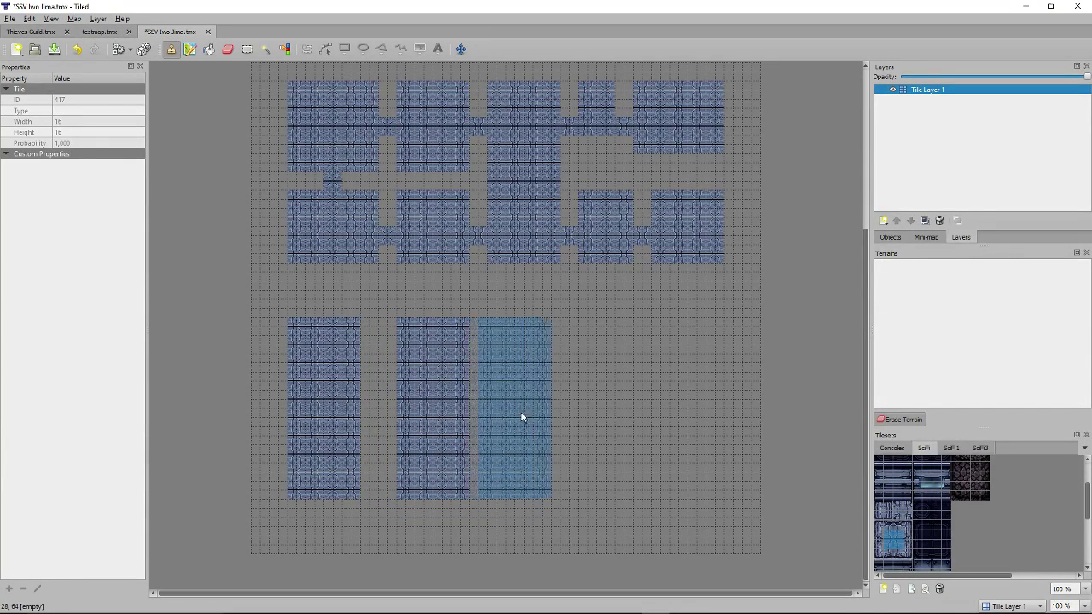
{"action": "left_click", "coordinate": [419, 415]}
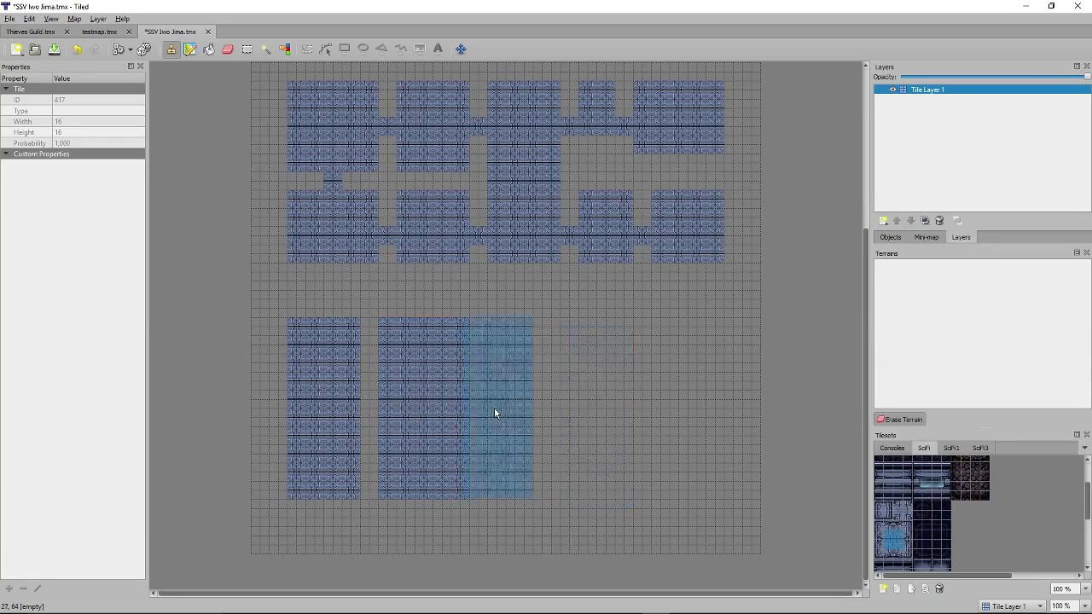
{"action": "key", "text": "alt+Tab"}
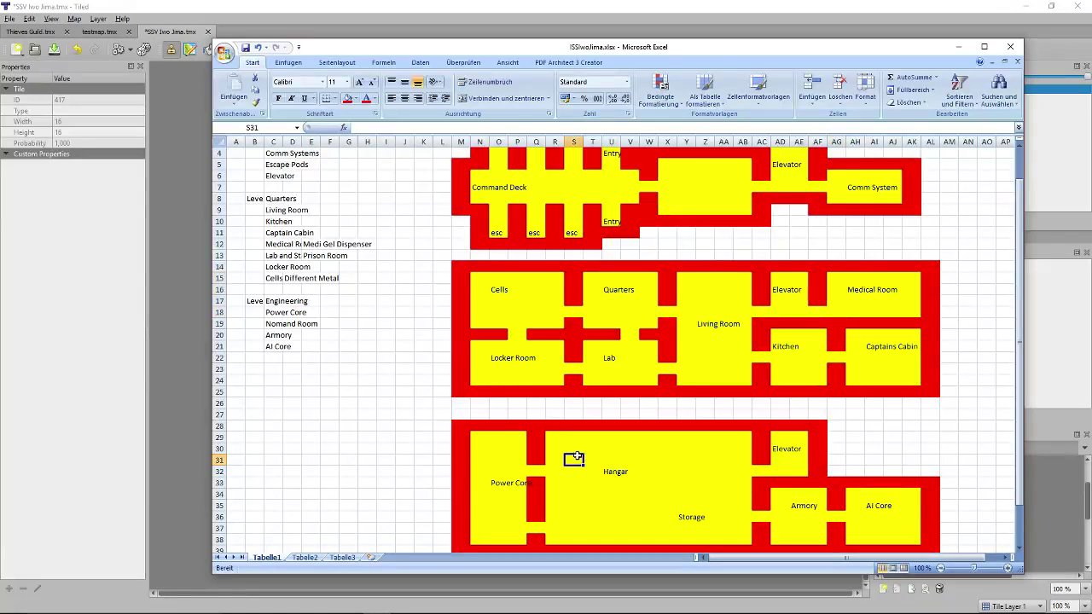
{"action": "left_click", "coordinate": [556, 437]}
{"action": "left_click_drag", "start_coordinate": [555, 437], "coordinate": [754, 380]}
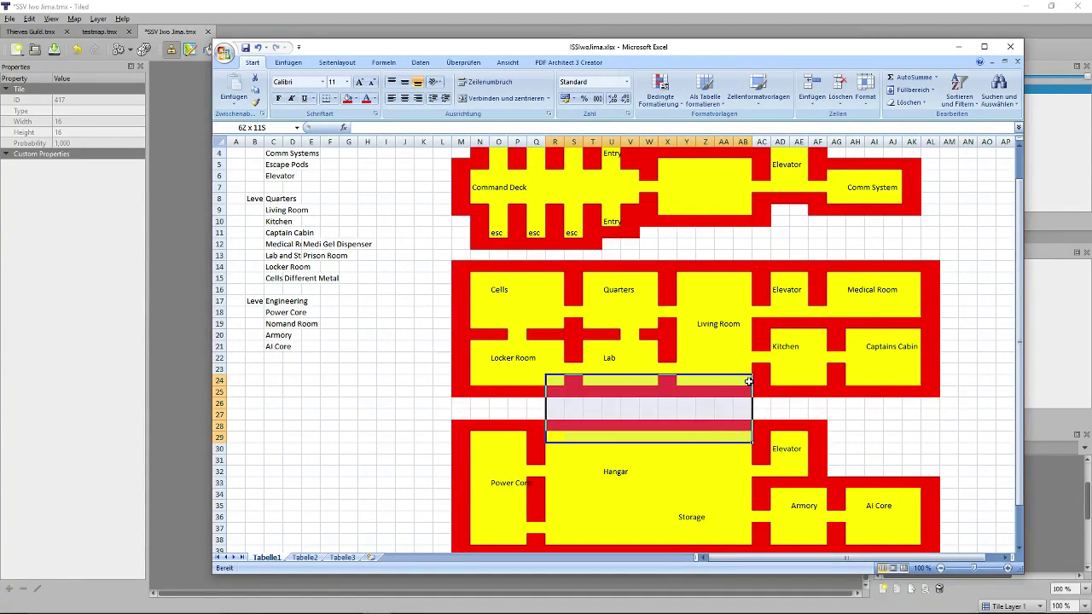
{"action": "key", "text": "alt+Tab"}
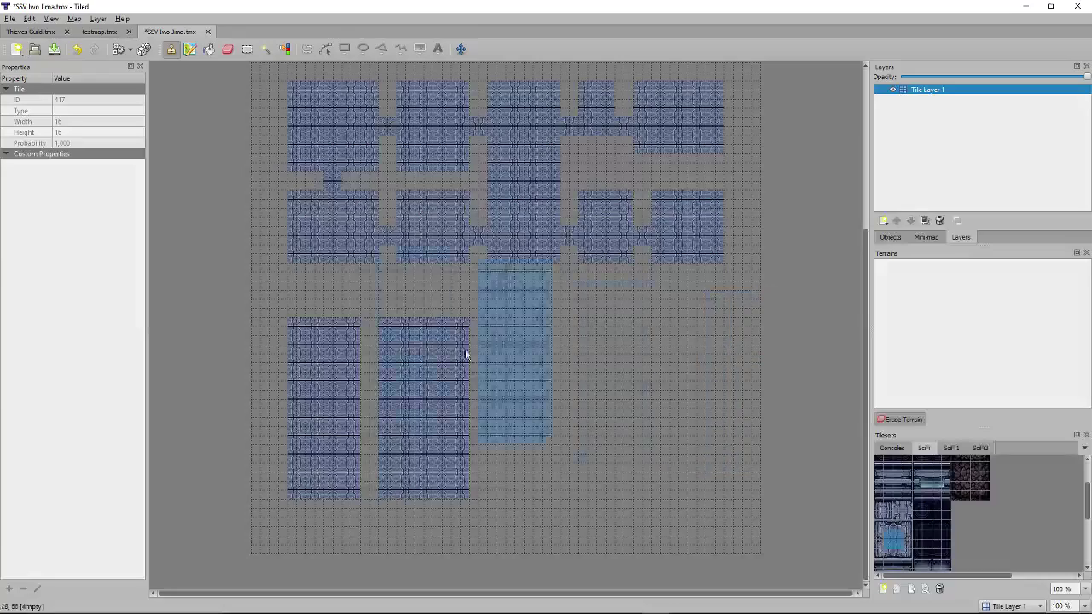
{"action": "left_click", "coordinate": [513, 410]}
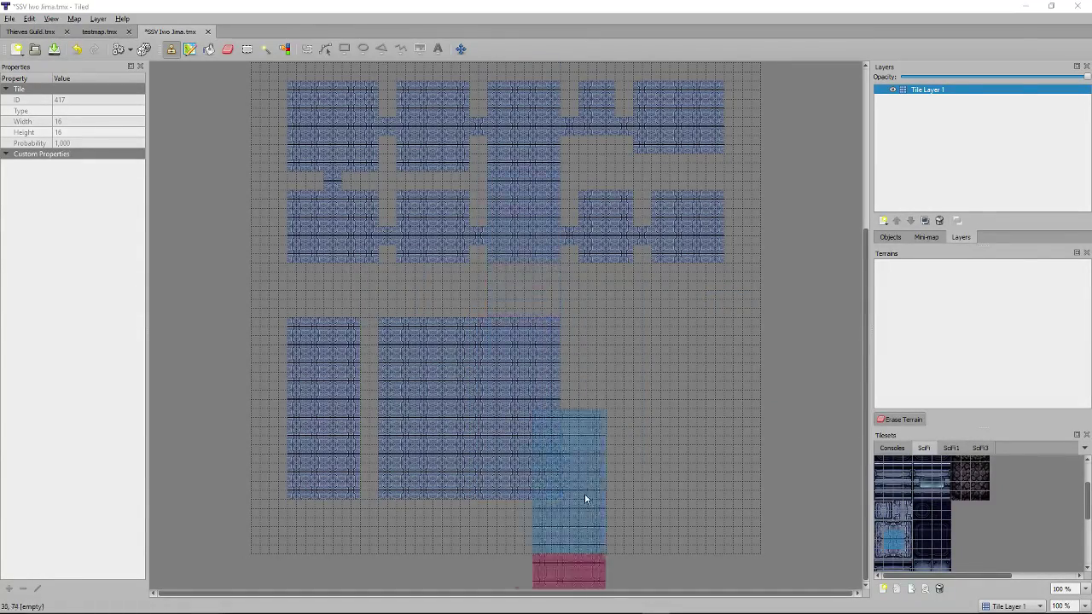
Copy the Quarters level's Elevator floor with its passage to the Living Room and stamp it beside the upper part of the Hangar.
{"action": "key", "text": "alt+Tab"}
{"action": "key", "text": "alt+Tab"}
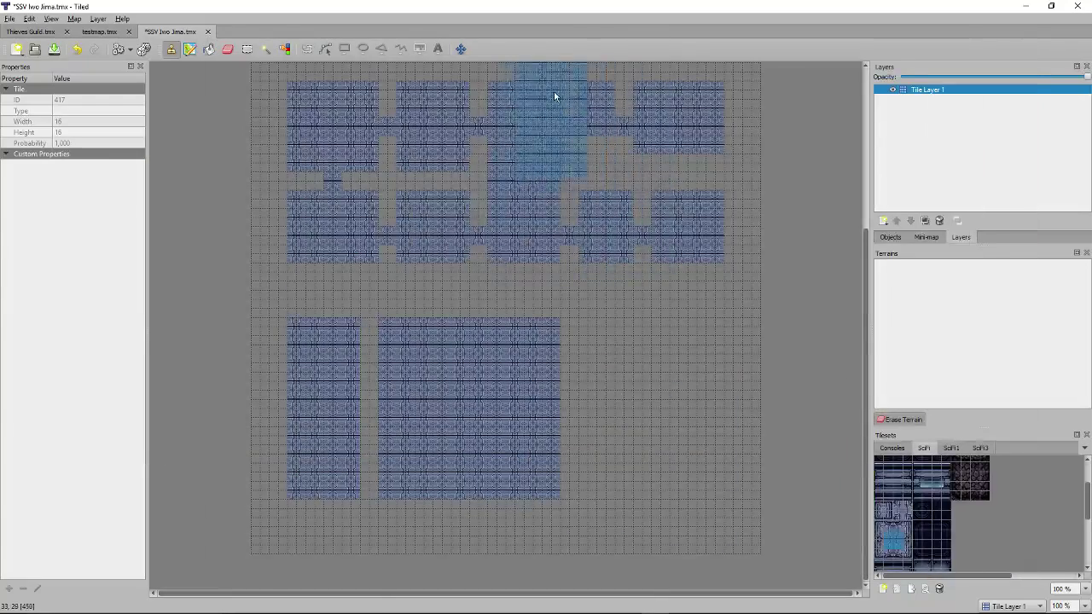
{"action": "scroll", "coordinate": [563, 136], "scroll_direction": "up", "scroll_amount": 2}
{"action": "right_click", "coordinate": [571, 156]}
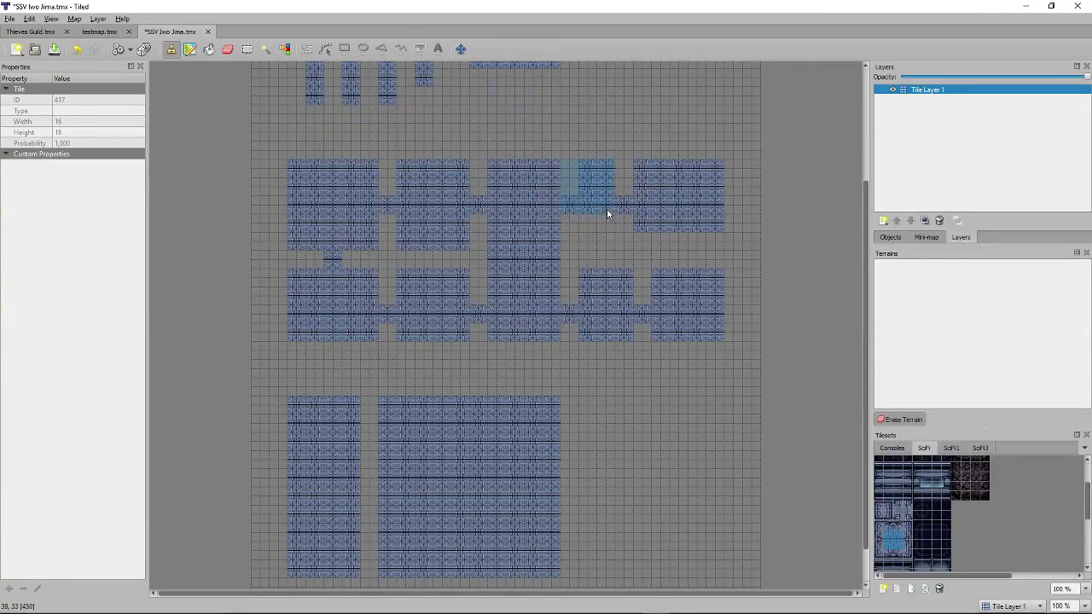
{"action": "left_click", "coordinate": [596, 435]}
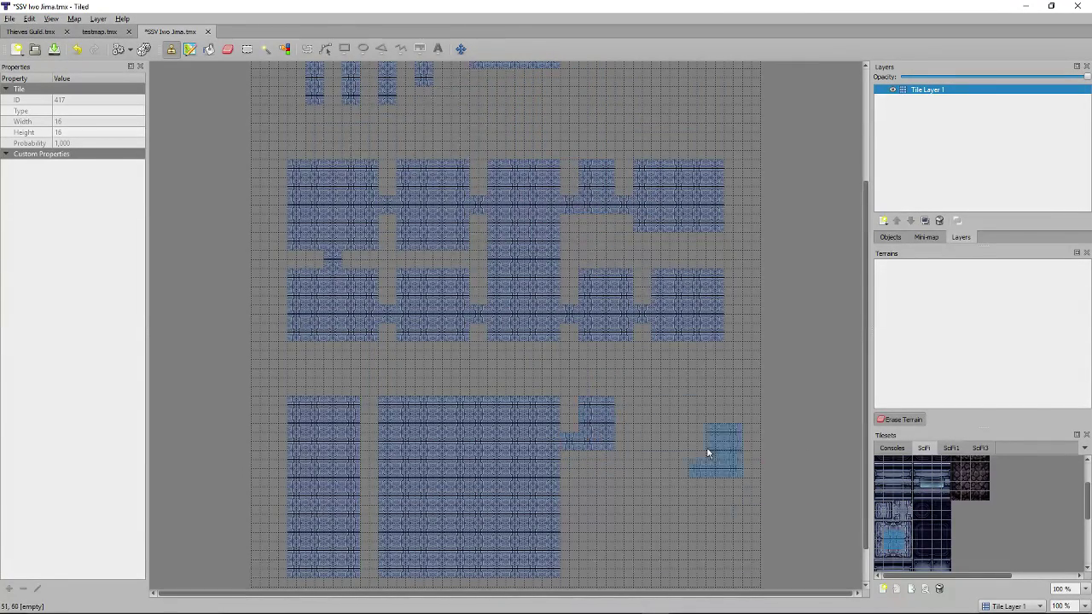
Compare the rooms in the Excel plan, then copy the Kitchen and Captains Cabin floors with their passages as the Armory and AI Core.
{"action": "key", "text": "alt+Tab"}
{"action": "scroll", "coordinate": [810, 429], "scroll_direction": "down", "scroll_amount": 2}
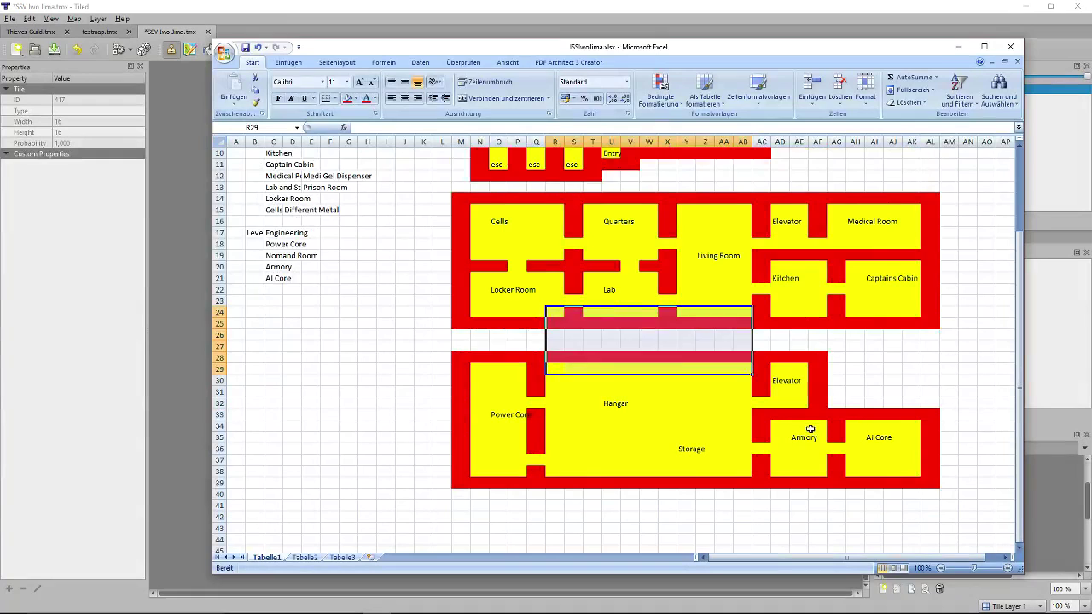
{"action": "left_click", "coordinate": [792, 383]}
{"action": "scroll", "coordinate": [793, 384], "scroll_direction": "down", "scroll_amount": 1}
{"action": "left_click_drag", "start_coordinate": [776, 391], "coordinate": [820, 436]}
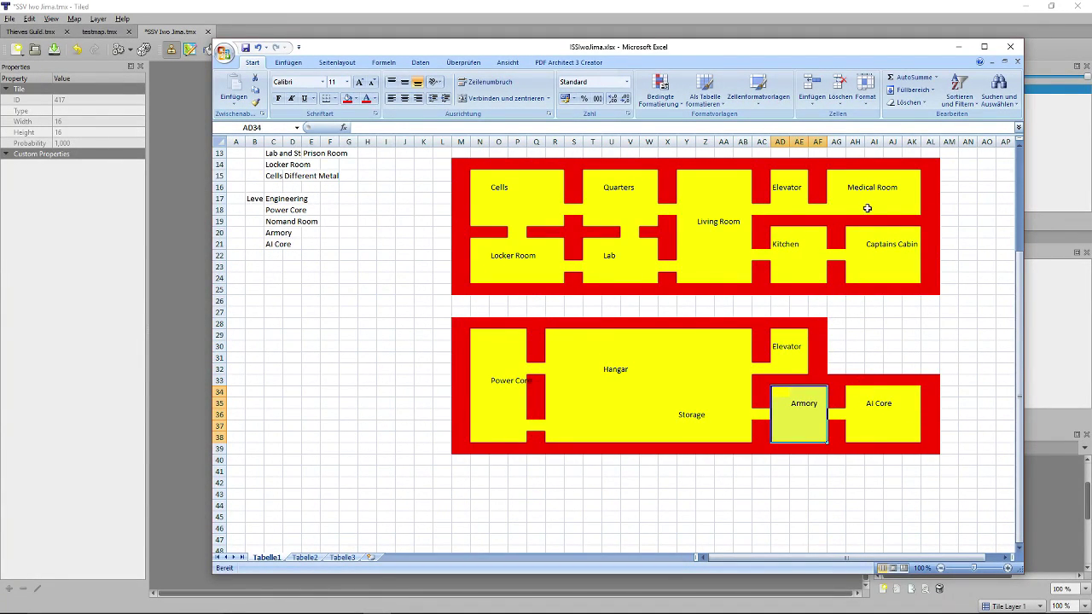
{"action": "left_click_drag", "start_coordinate": [914, 434], "coordinate": [776, 230]}
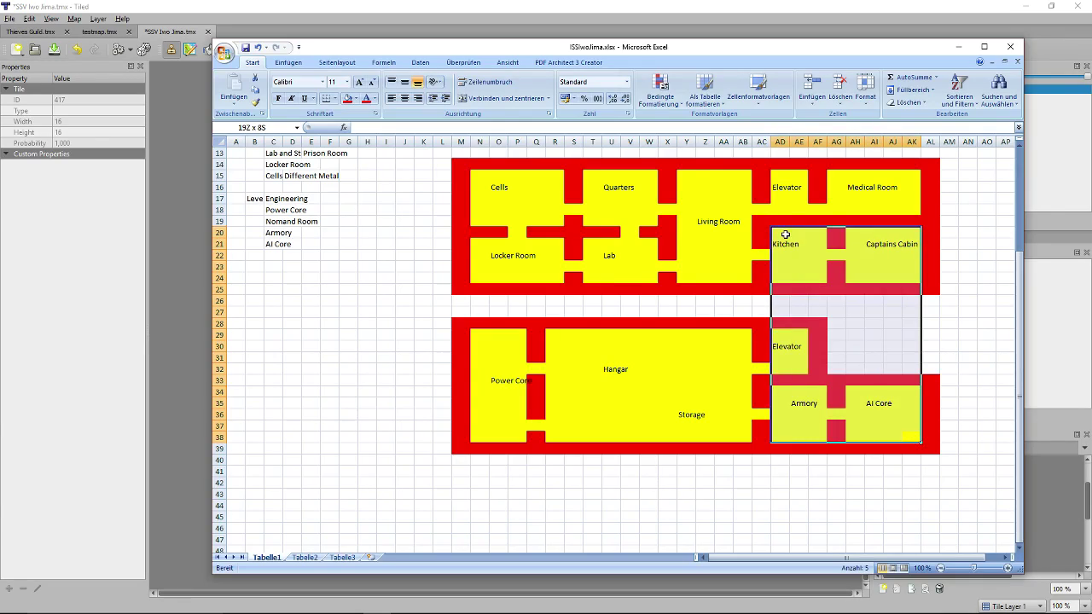
{"action": "key", "text": "alt+Tab"}
{"action": "right_click_drag", "start_coordinate": [580, 362], "coordinate": [719, 421]}
{"action": "scroll", "coordinate": [682, 461], "scroll_direction": "down", "scroll_amount": 3}
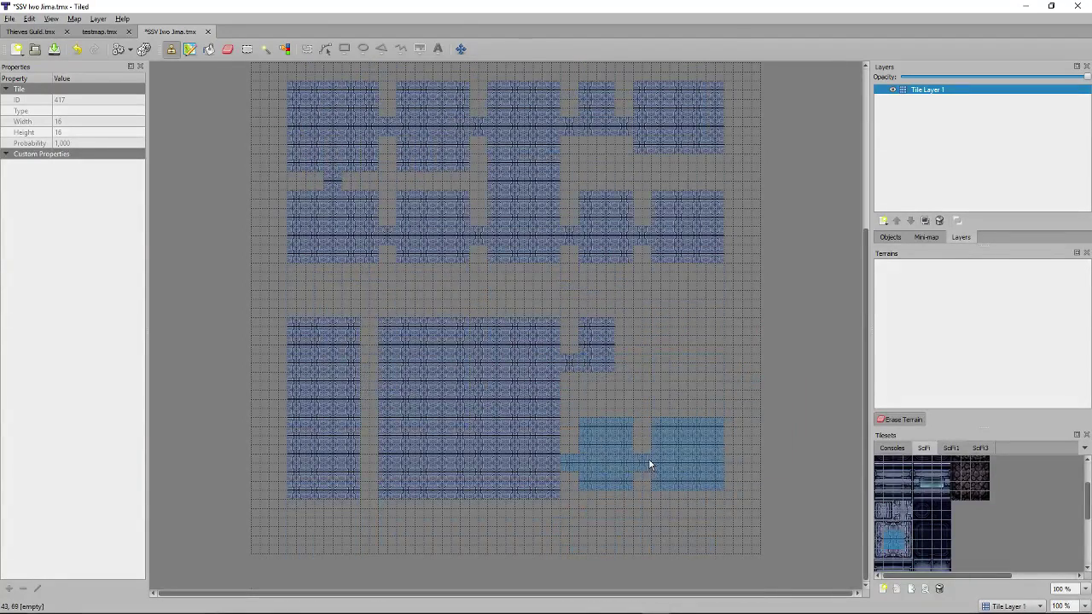
{"action": "left_click", "coordinate": [648, 464]}
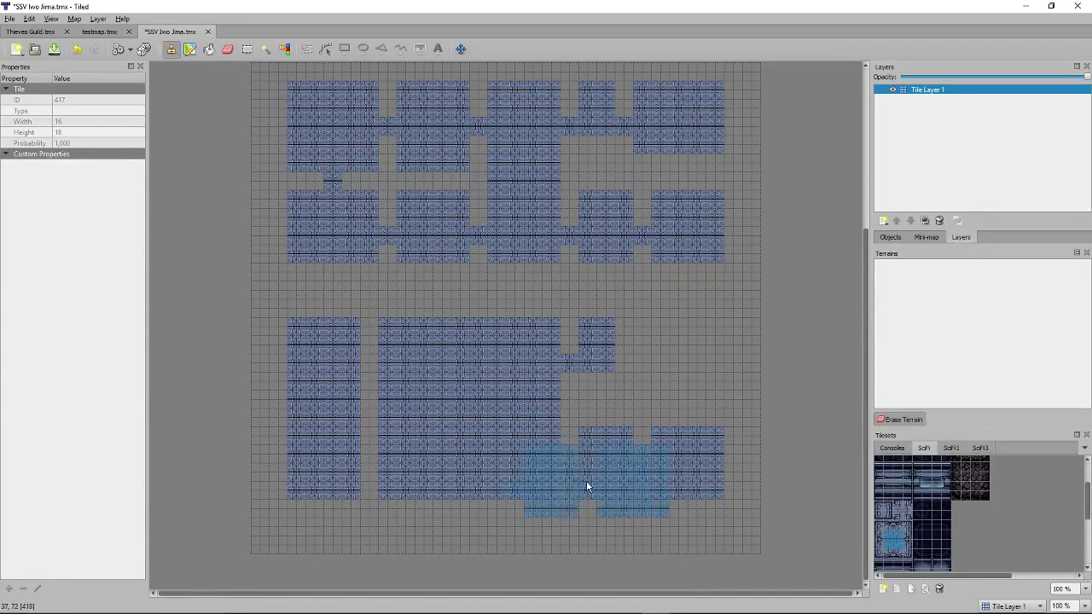
Connect the Power Core and Hangar with two 2-by-2-tile passages and check the levels against the Excel deck plan.
{"action": "left_click", "coordinate": [372, 467]}
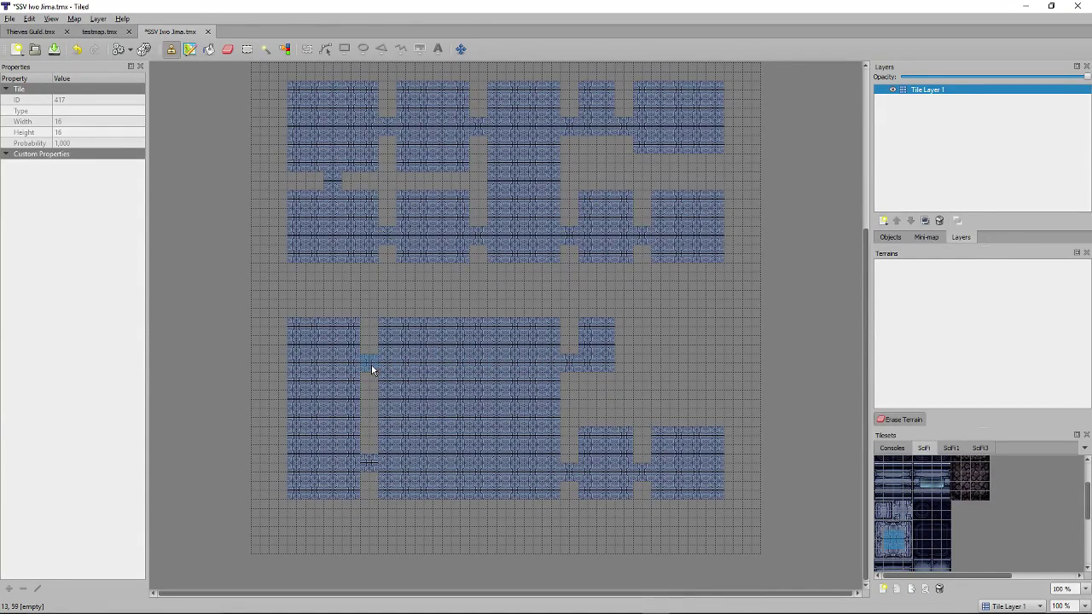
{"action": "key", "text": "alt+Tab"}
{"action": "left_click", "coordinate": [908, 290]}
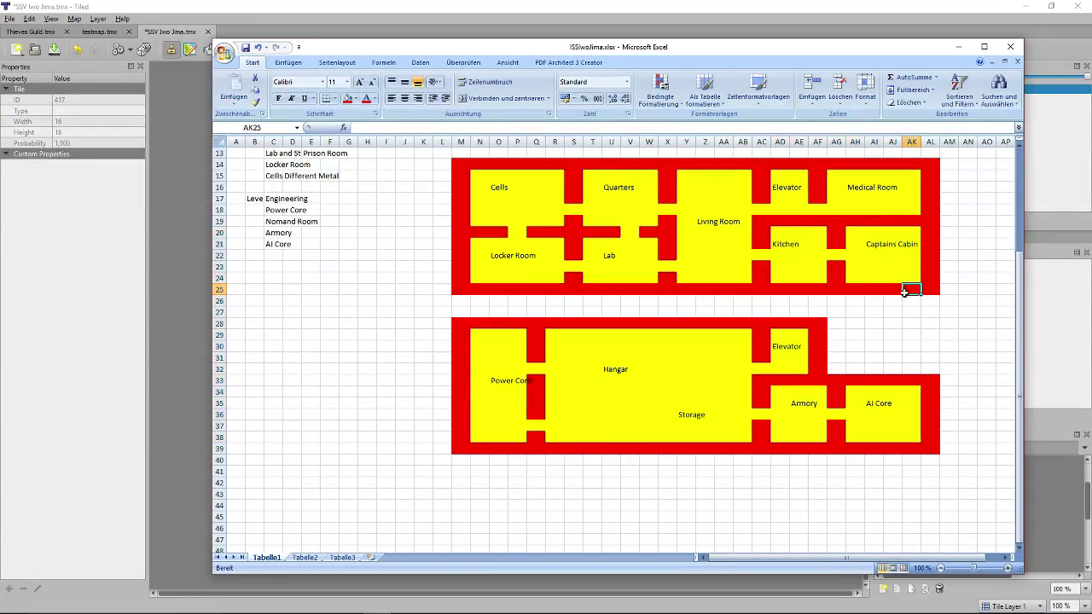
{"action": "scroll", "coordinate": [967, 214], "scroll_direction": "up", "scroll_amount": 4}
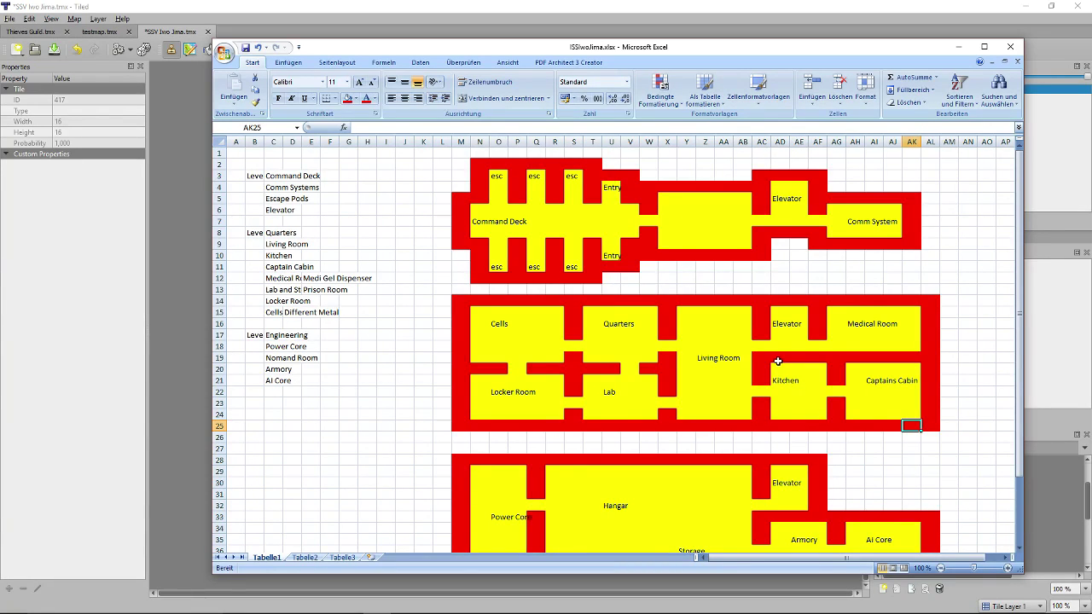
Try the trim tiles (ID 386) in Tiled along the upper ends of the Command Deck's three upper escape pods and upper entry.
{"action": "key", "text": "alt+Tab"}
{"action": "scroll", "coordinate": [806, 441], "scroll_direction": "up", "scroll_amount": 3}
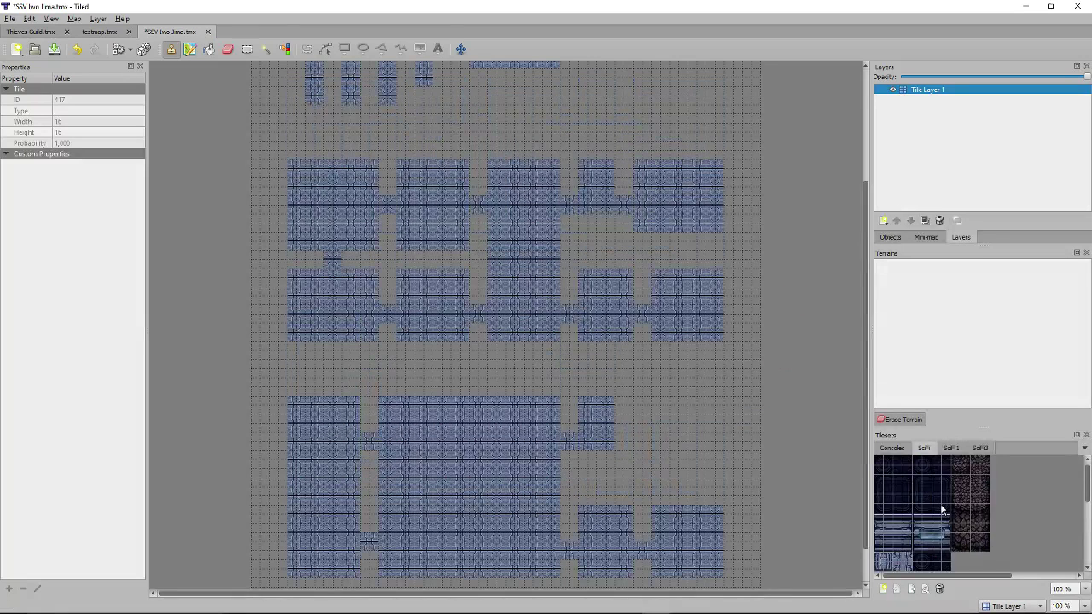
{"action": "left_click", "coordinate": [889, 529]}
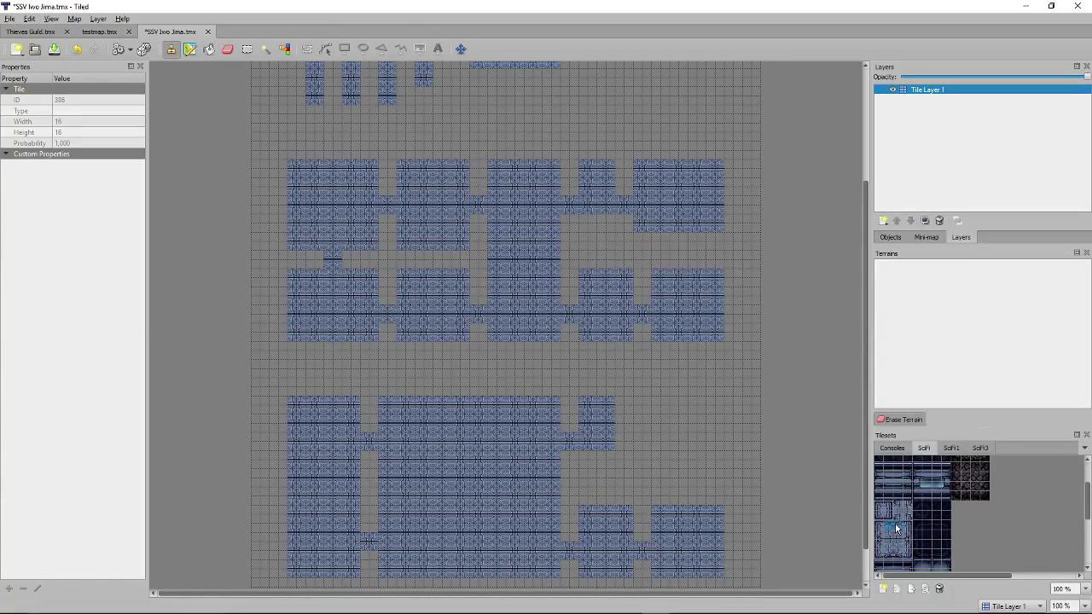
{"action": "scroll", "coordinate": [275, 143], "scroll_direction": "up", "scroll_amount": 3}
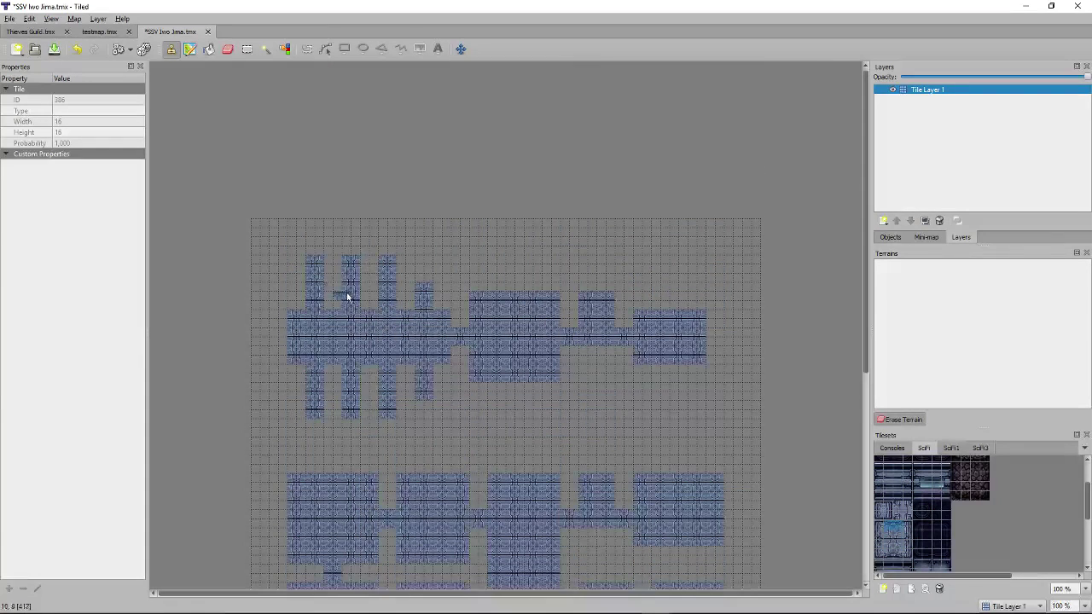
{"action": "left_click", "coordinate": [319, 251]}
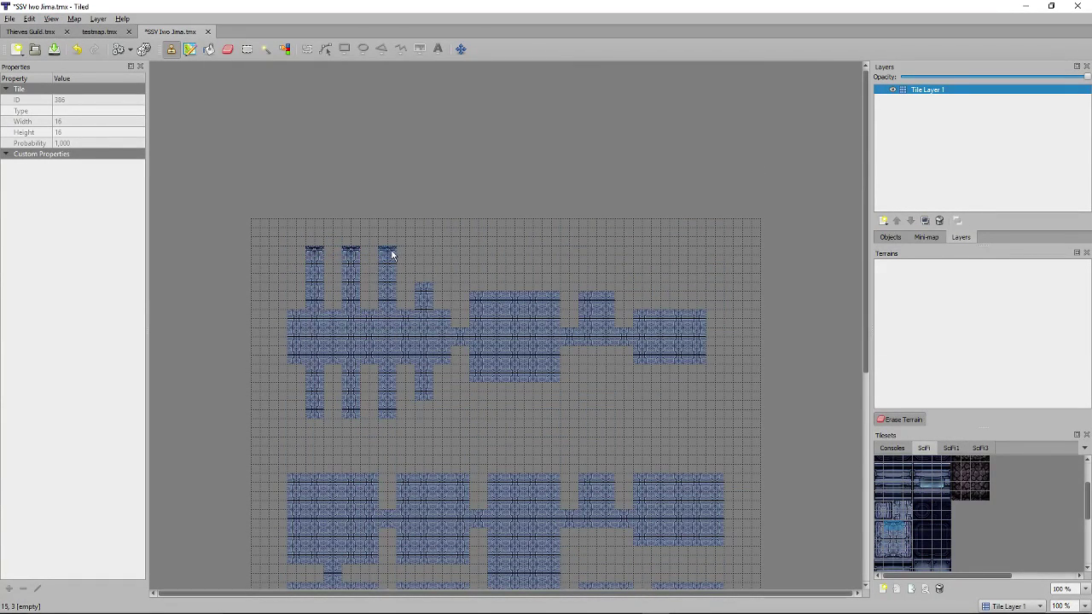
{"action": "left_click", "coordinate": [389, 252]}
{"action": "left_click", "coordinate": [424, 279]}
{"action": "left_click", "coordinate": [479, 288]}
Try a two-tile-high strip of dark wall tiles above the Command Deck's large middle room.
{"action": "mouse_move", "coordinate": [907, 493]}
{"action": "left_mouse_down"}
{"action": "mouse_move", "coordinate": [882, 475]}
{"action": "mouse_move", "coordinate": [888, 491]}
{"action": "left_mouse_up"}
{"action": "left_click", "coordinate": [492, 285]}
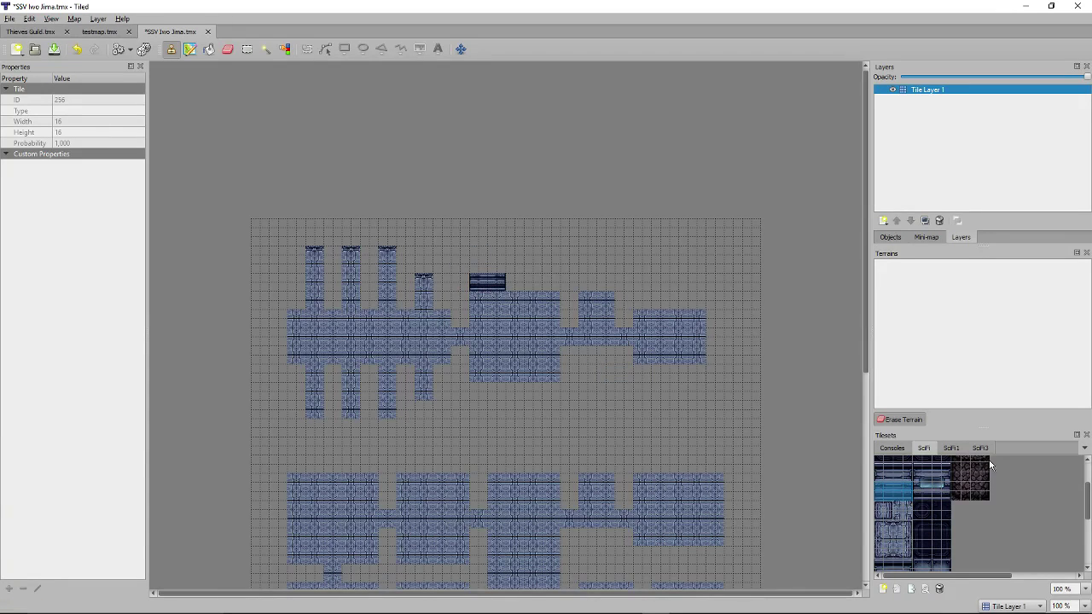
{"action": "left_click", "coordinate": [529, 282]}
{"action": "left_click", "coordinate": [894, 492]}
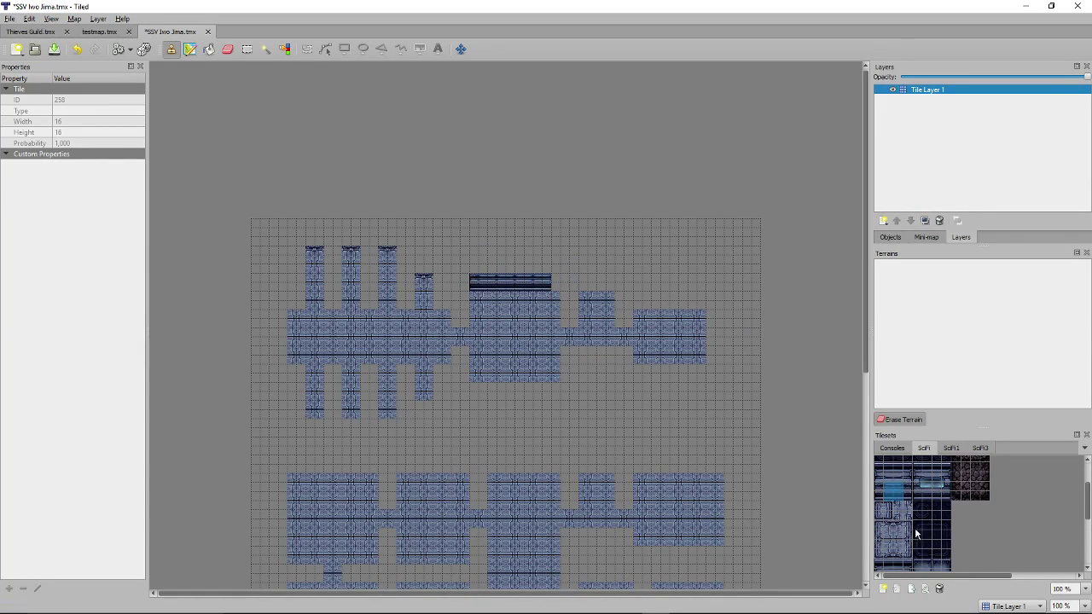
Build the upper entry's wall from one trim row and two wall rows above it, erasing the surplus top row.
{"action": "left_click", "coordinate": [889, 530]}
{"action": "left_click", "coordinate": [428, 291]}
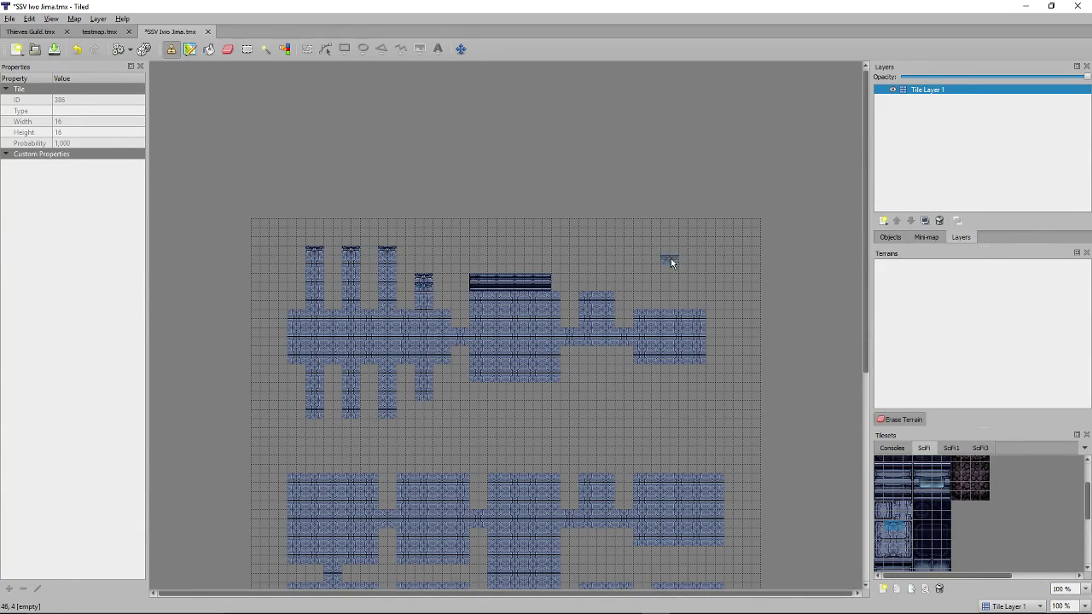
{"action": "left_click", "coordinate": [887, 487]}
{"action": "left_click", "coordinate": [428, 279]}
{"action": "left_click_drag", "start_coordinate": [890, 477], "coordinate": [897, 494]}
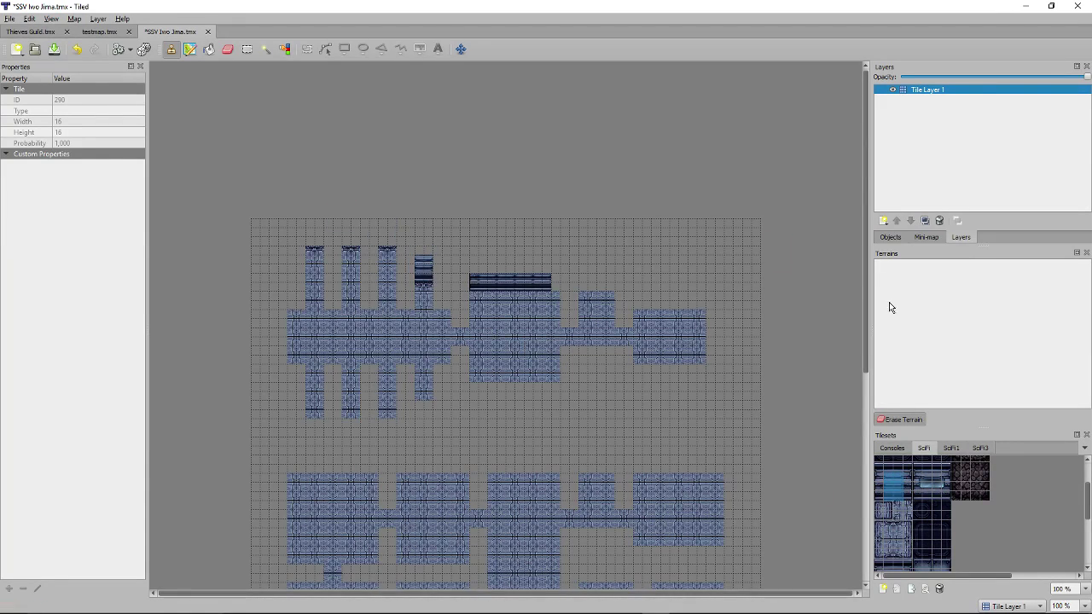
{"action": "left_click", "coordinate": [892, 493]}
{"action": "left_click", "coordinate": [228, 49]}
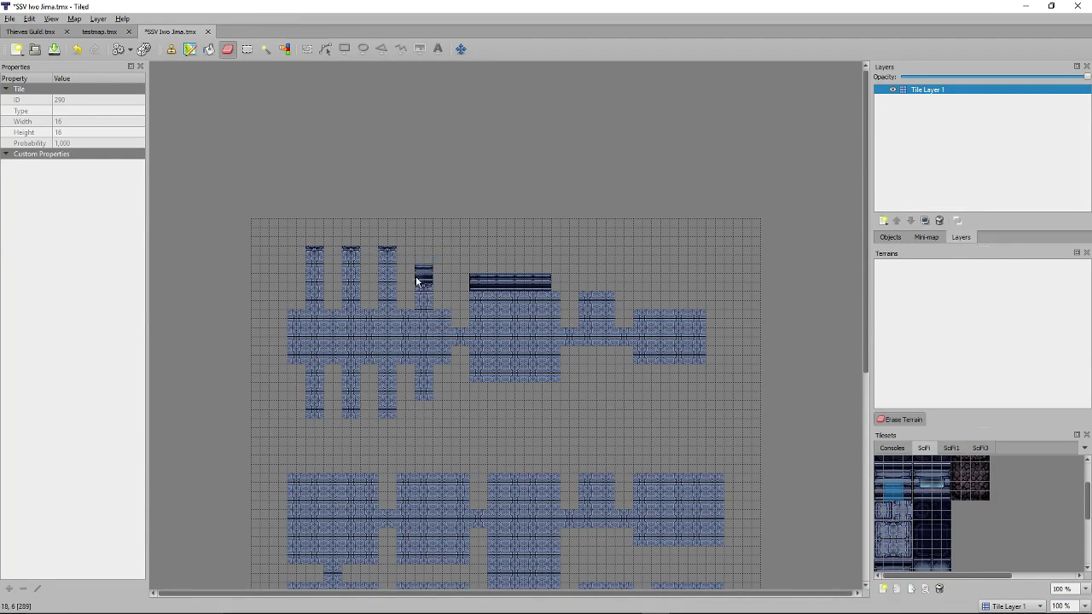
{"action": "left_click", "coordinate": [170, 48]}
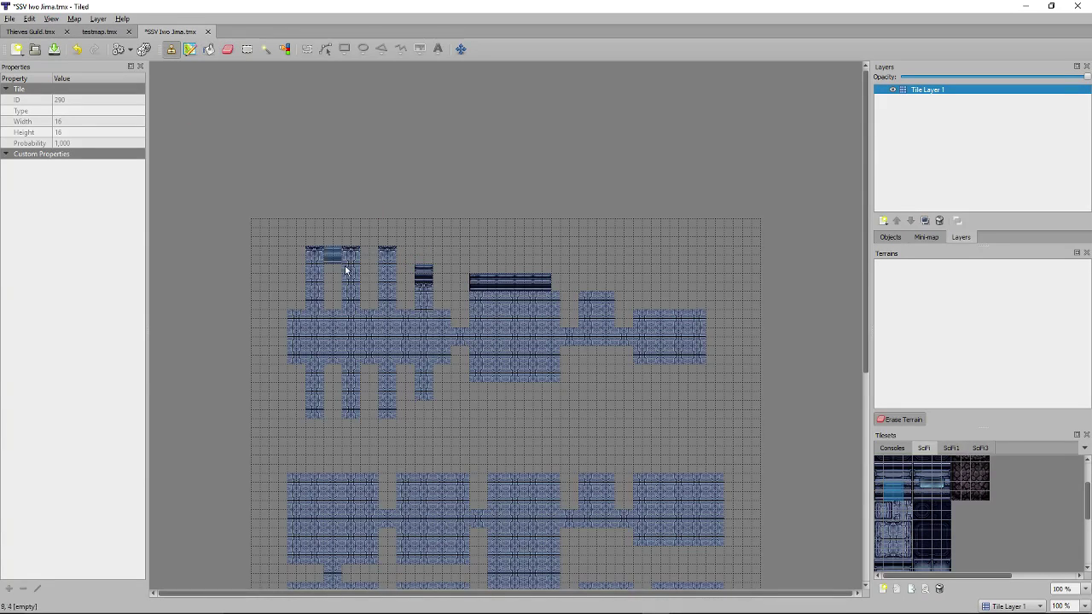
Stamp the combined two-row wall and trim section onto the three upper escape pods, erasing the surplus tiles above the third.
{"action": "left_click", "coordinate": [393, 241]}
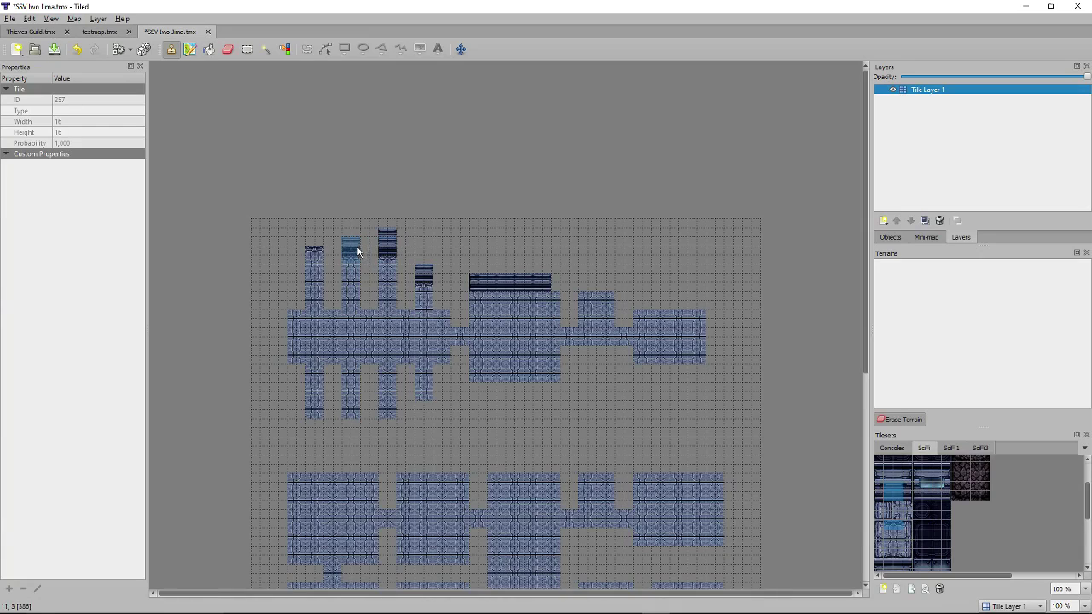
{"action": "left_click", "coordinate": [232, 55]}
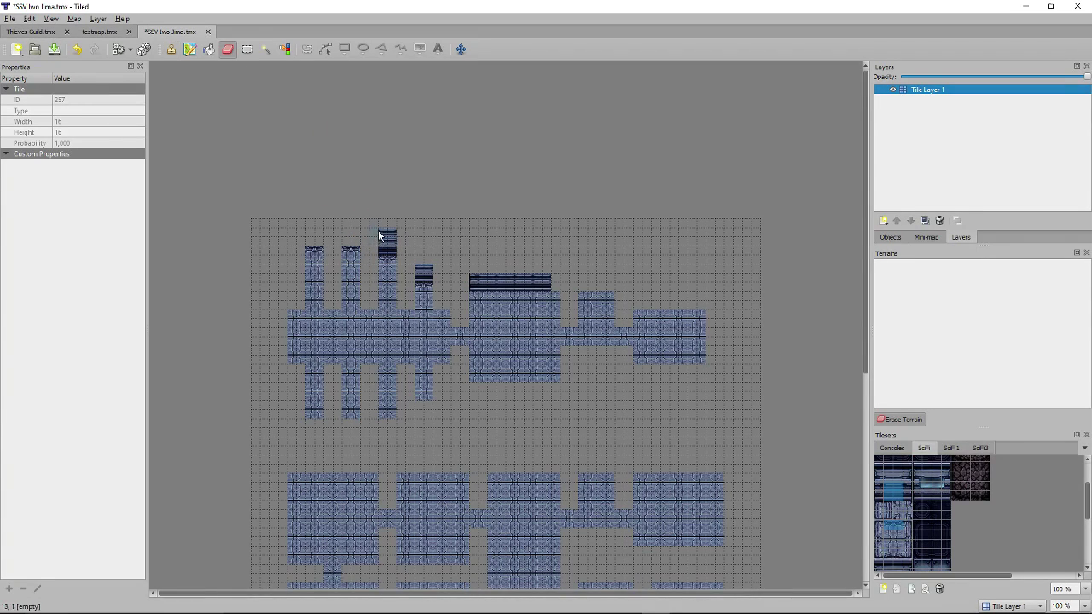
{"action": "left_click", "coordinate": [387, 232]}
{"action": "left_click", "coordinate": [171, 53]}
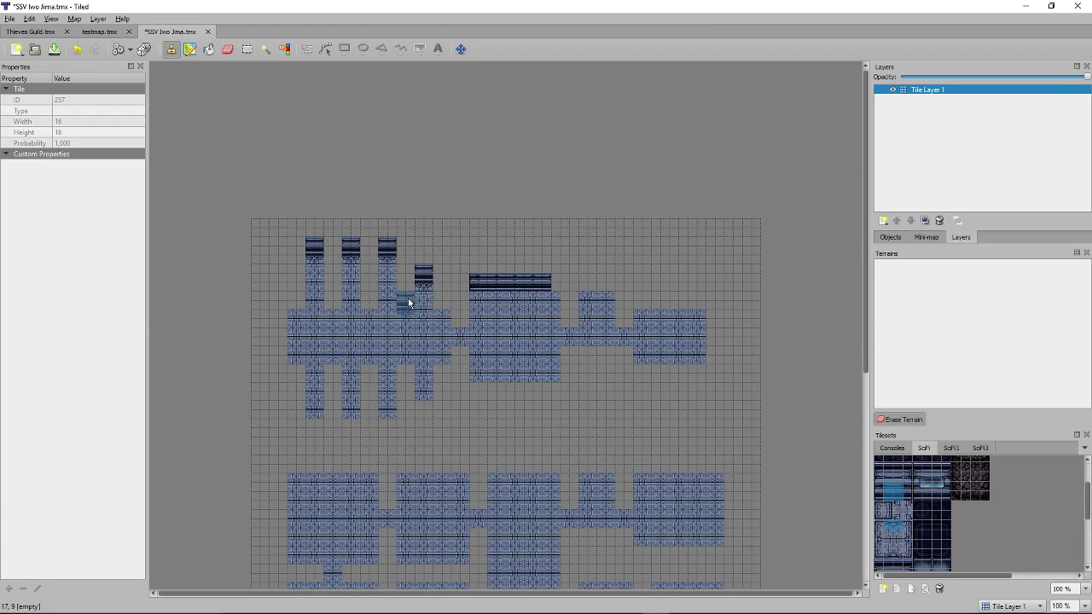
Stamp the combined wall and trim section along the whole upper edge of the Command Deck's large middle room.
{"action": "left_click", "coordinate": [484, 294]}
{"action": "left_click", "coordinate": [499, 294]}
{"action": "left_click", "coordinate": [524, 294]}
{"action": "left_click", "coordinate": [557, 291]}
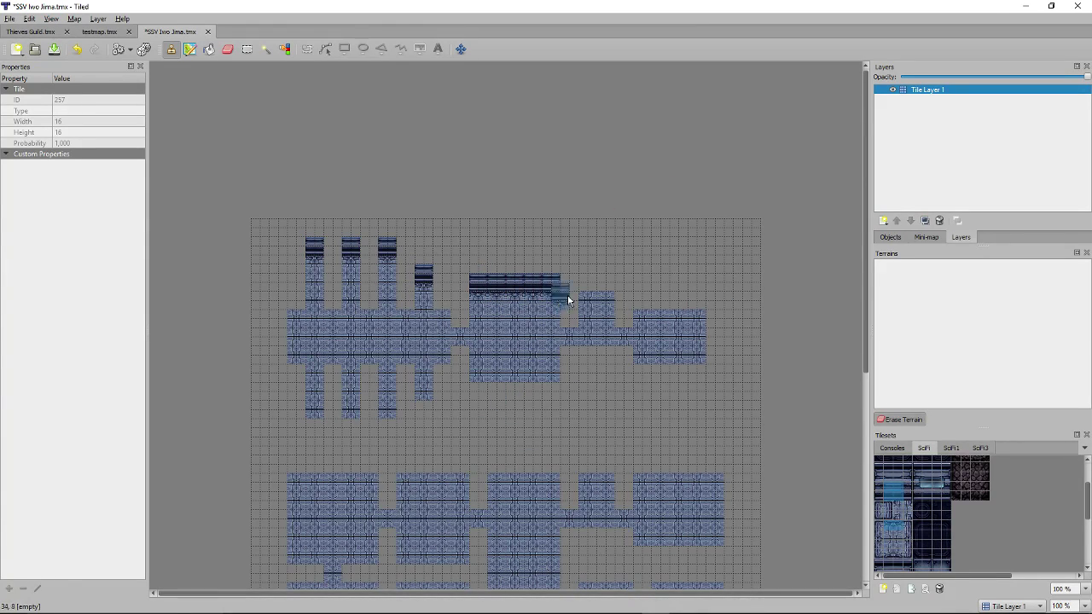
Add the wall and trim section above the Command Deck's Elevator and Comm System, erasing the stray tiles above the Comm System wall.
{"action": "left_click", "coordinate": [651, 306]}
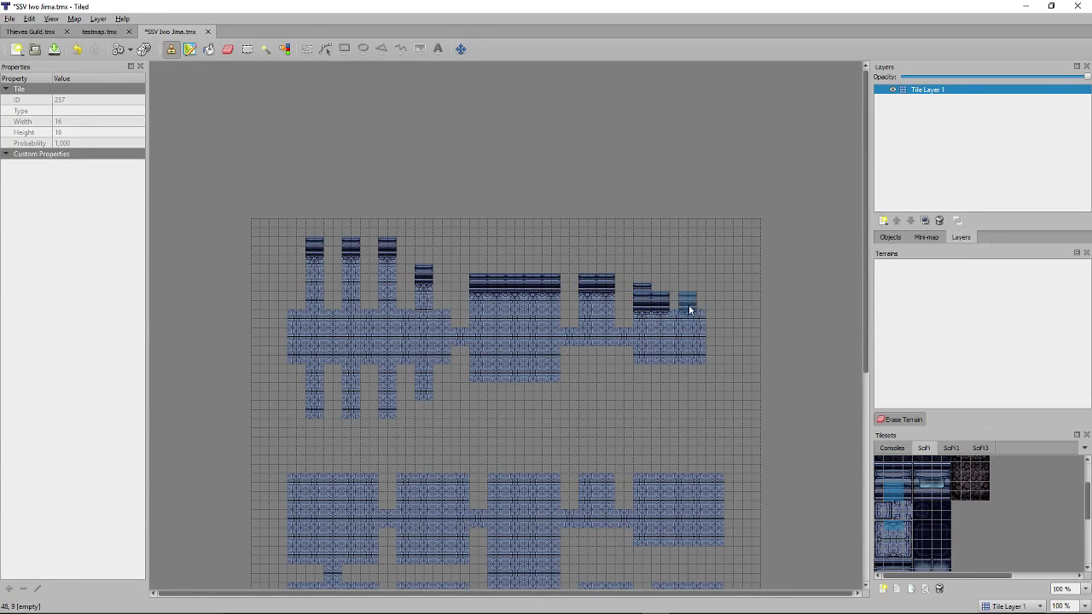
{"action": "left_click", "coordinate": [229, 52]}
{"action": "left_click_drag", "start_coordinate": [638, 285], "coordinate": [645, 287]}
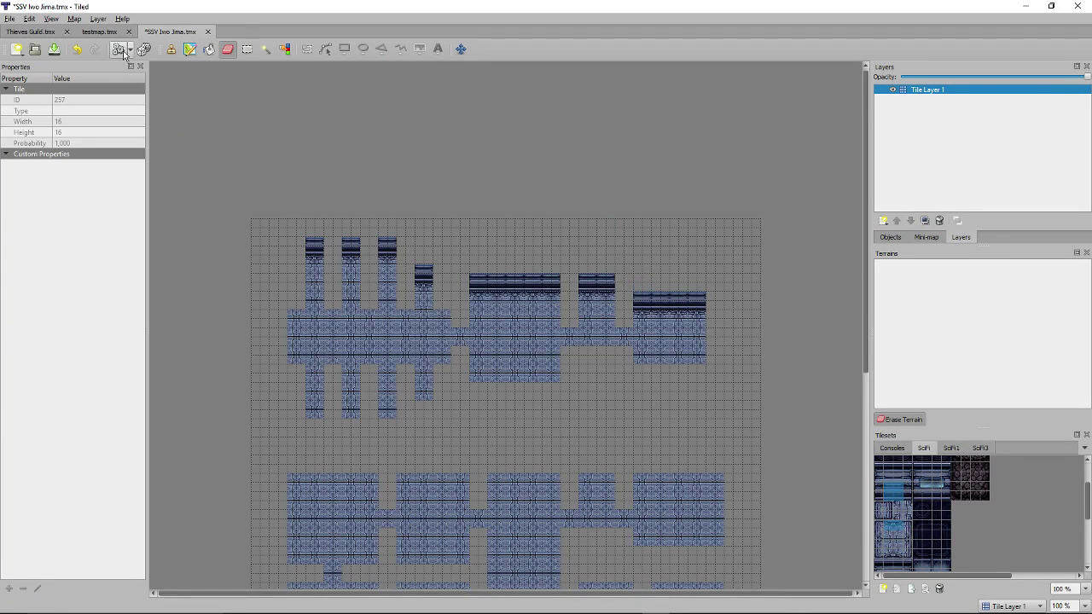
Stamp the wall and trim section along the upper edges of the first two rooms in the middle level's upper row.
{"action": "left_click", "coordinate": [173, 51]}
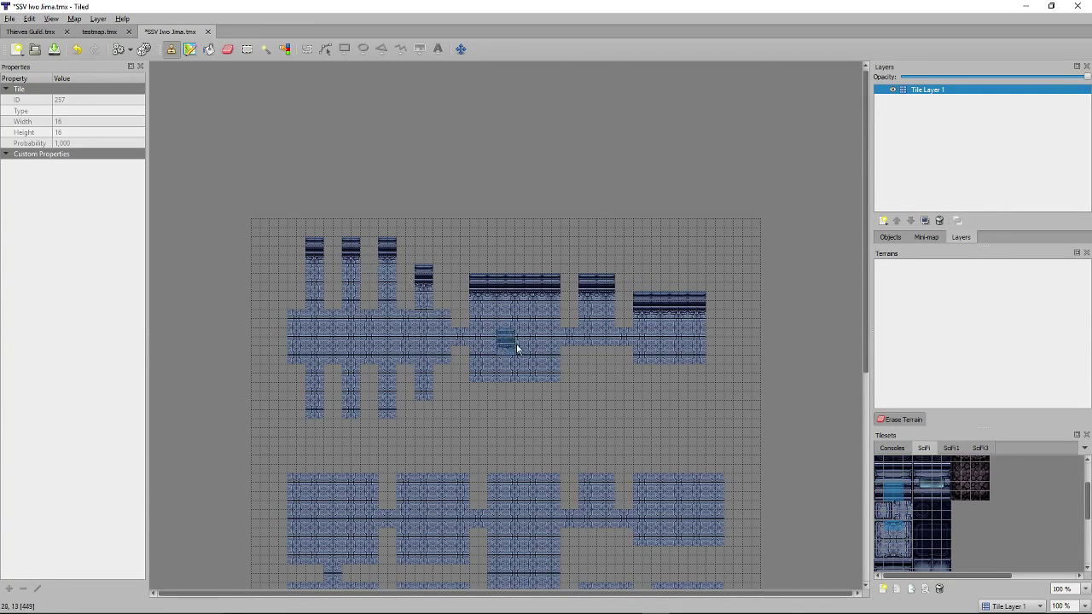
{"action": "scroll", "coordinate": [518, 344], "scroll_direction": "down", "scroll_amount": 5}
{"action": "left_click", "coordinate": [301, 232]}
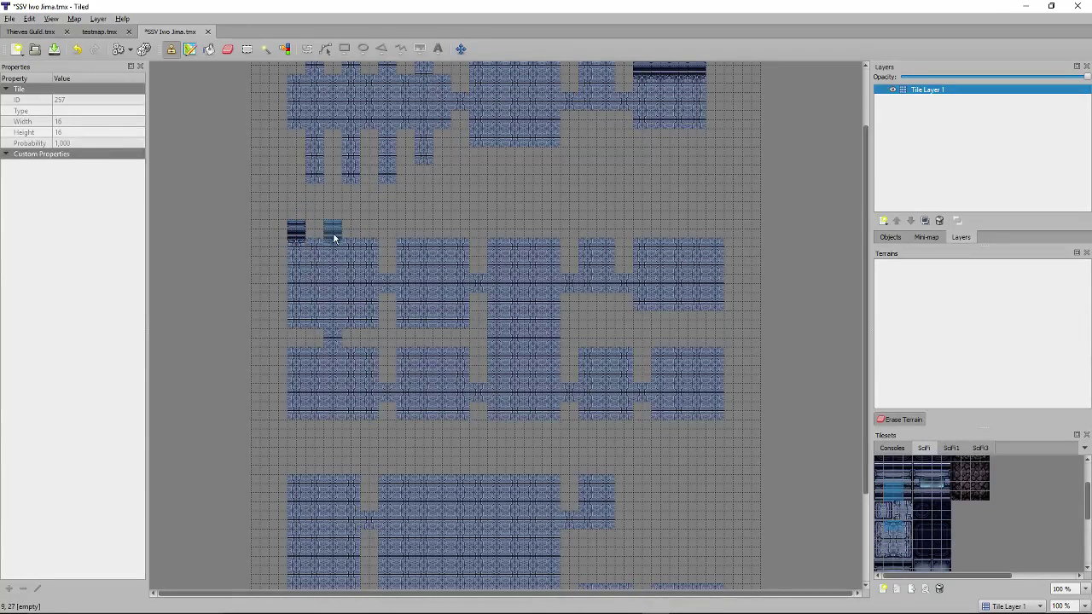
{"action": "left_click", "coordinate": [317, 227]}
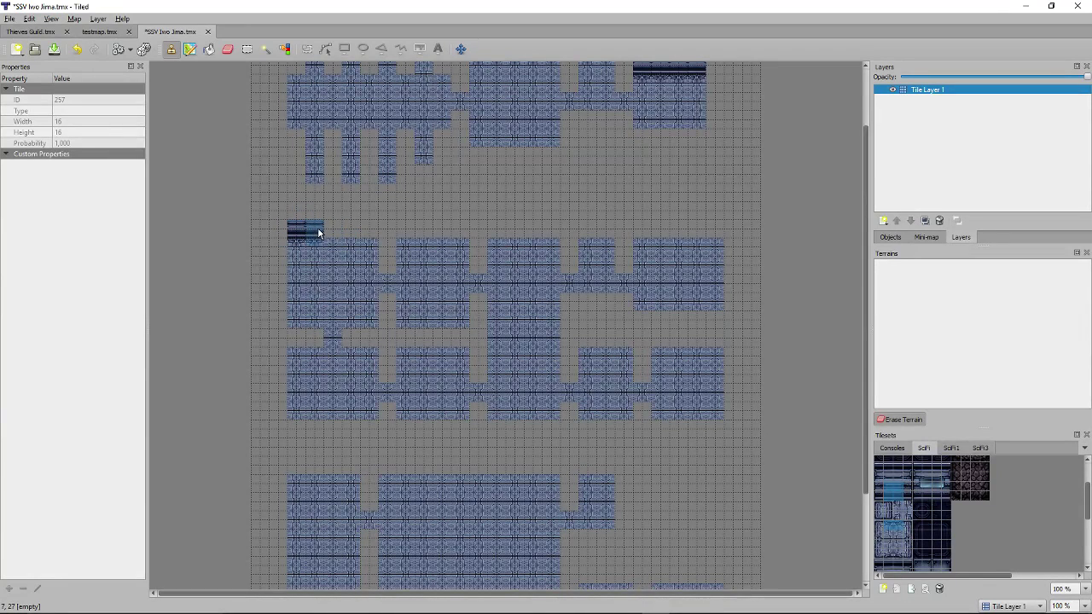
{"action": "left_click", "coordinate": [376, 237]}
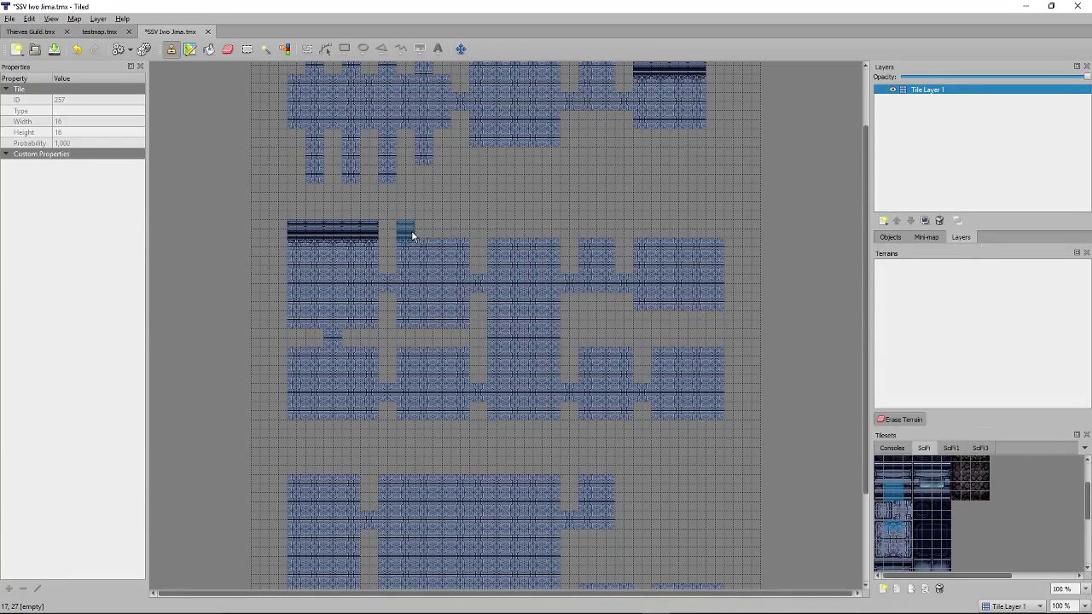
{"action": "left_click_drag", "start_coordinate": [412, 235], "coordinate": [467, 237]}
{"action": "left_click_drag", "start_coordinate": [468, 182], "coordinate": [628, 181]}
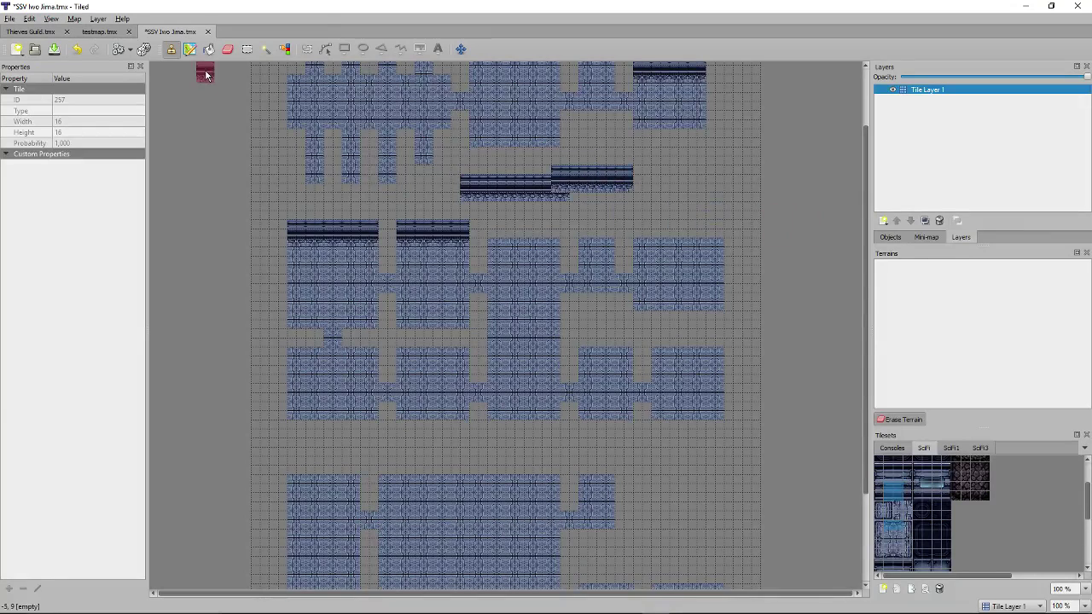
{"action": "left_click", "coordinate": [227, 49]}
{"action": "right_click_drag", "start_coordinate": [463, 164], "coordinate": [632, 201]}
{"action": "left_click", "coordinate": [171, 48]}
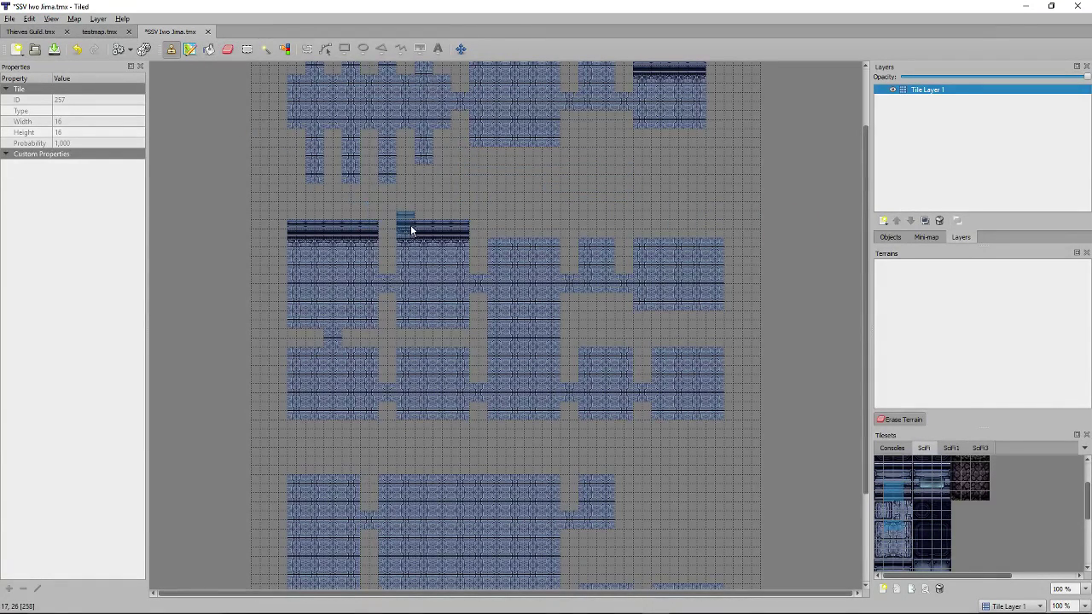
Copy the wall section above the second room and stamp it above the remaining three rooms of the middle level's upper row.
{"action": "right_click_drag", "start_coordinate": [410, 229], "coordinate": [467, 242]}
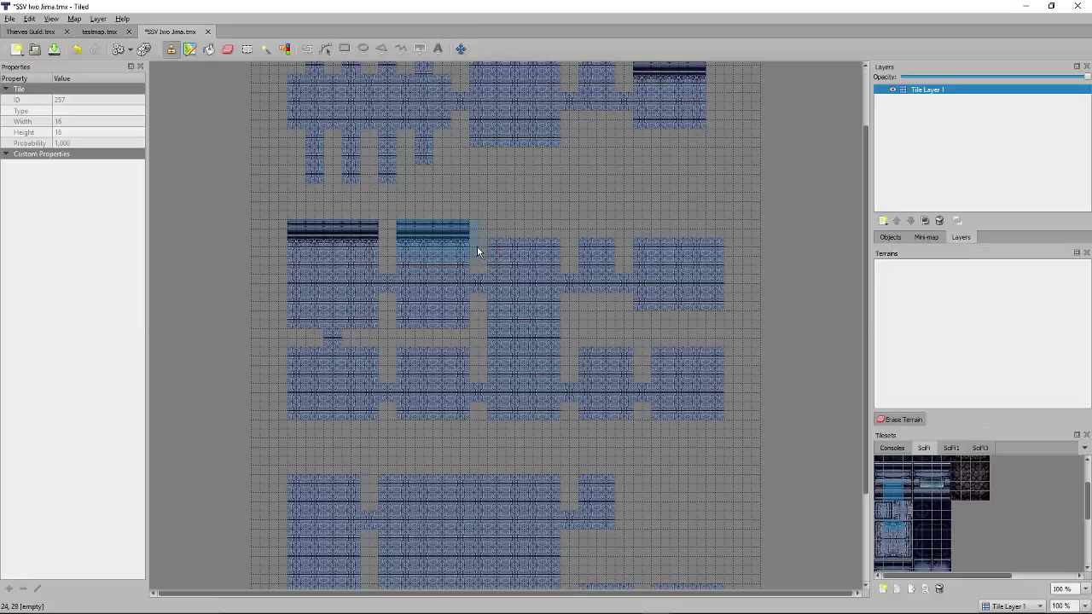
{"action": "left_click", "coordinate": [529, 237]}
{"action": "left_click", "coordinate": [677, 230]}
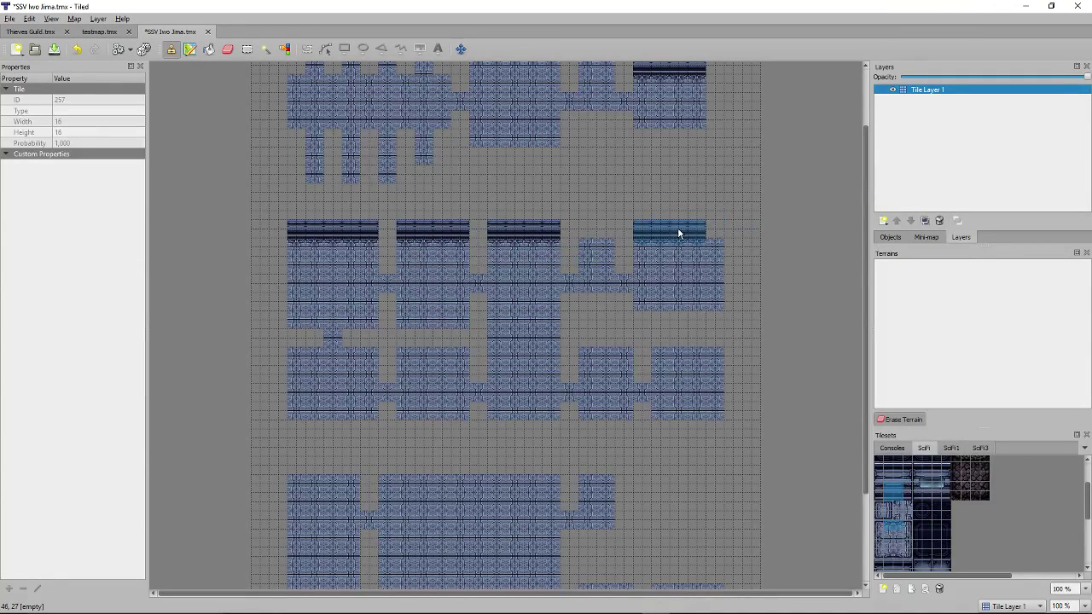
{"action": "left_click", "coordinate": [692, 237]}
{"action": "left_click", "coordinate": [602, 237]}
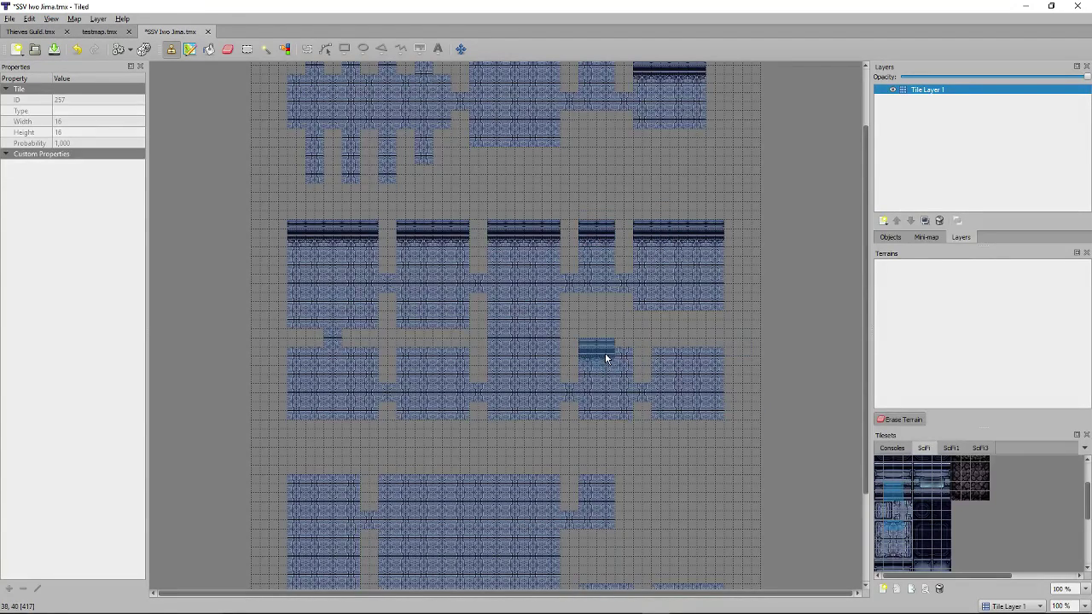
Stamp wall and trim sections along the upper edges of the lowest level's small upper room, large middle room and tall westernmost room.
{"action": "scroll", "coordinate": [605, 367], "scroll_direction": "down", "scroll_amount": 3}
{"action": "left_click", "coordinate": [603, 401]}
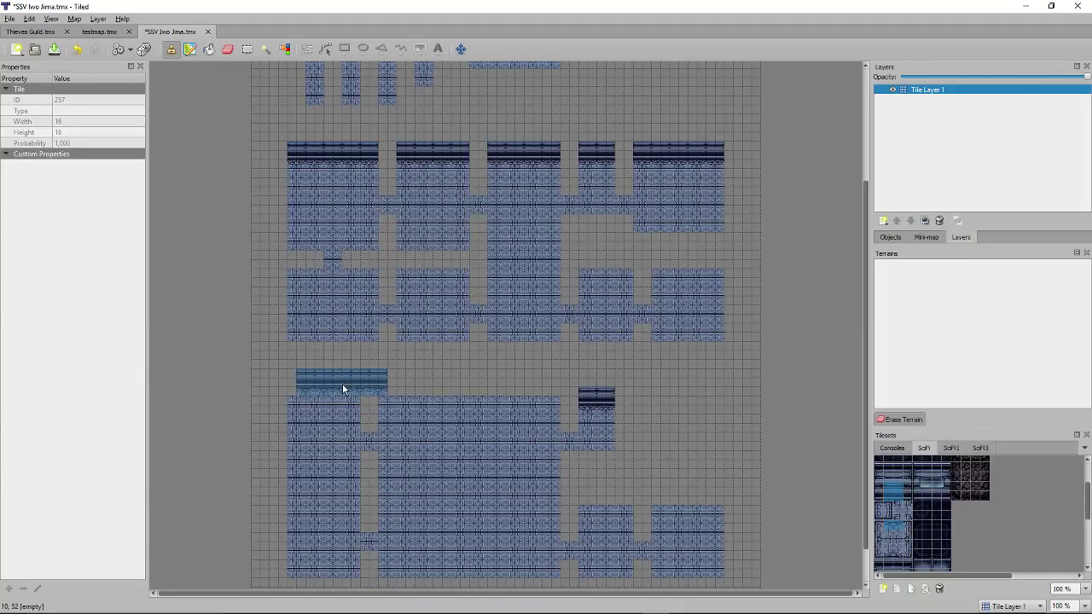
{"action": "left_click", "coordinate": [428, 394]}
{"action": "left_click", "coordinate": [521, 390]}
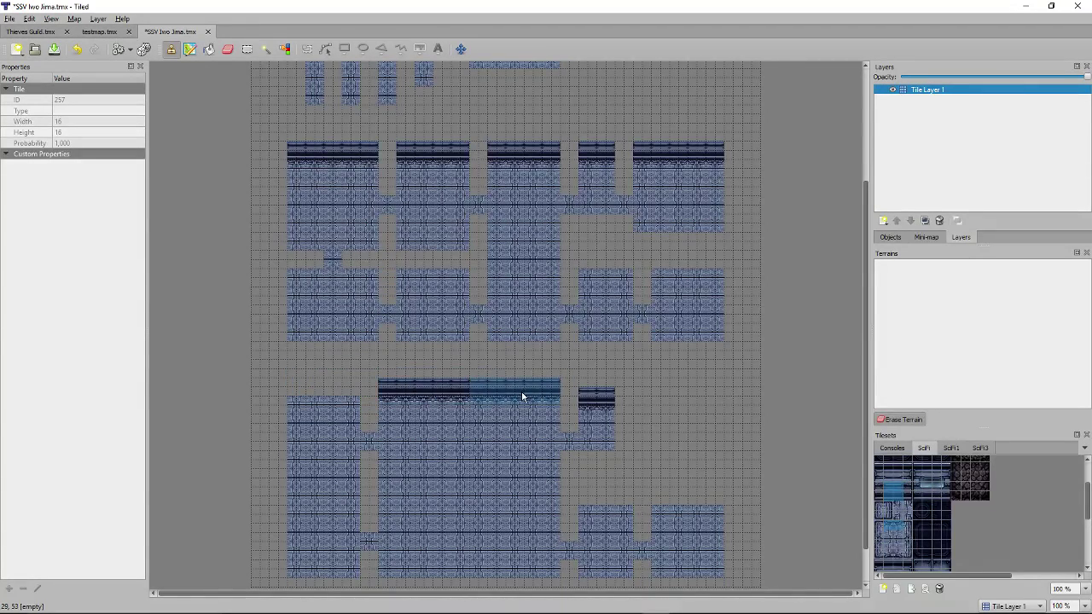
{"action": "scroll", "coordinate": [674, 313], "scroll_direction": "down", "scroll_amount": 3}
{"action": "scroll", "coordinate": [410, 370], "scroll_direction": "up", "scroll_amount": 3}
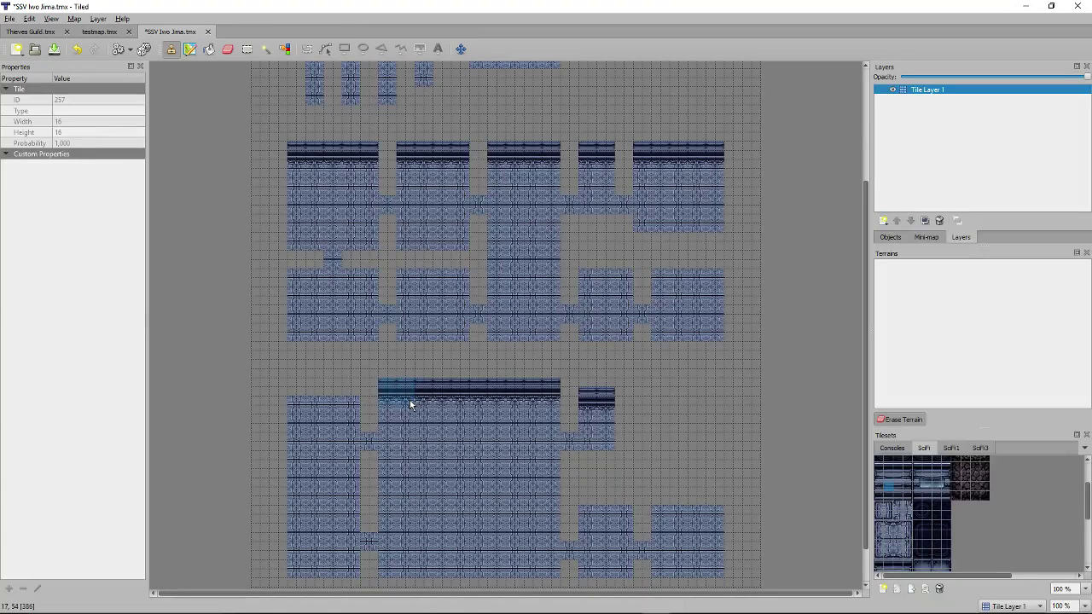
{"action": "left_click", "coordinate": [312, 390]}
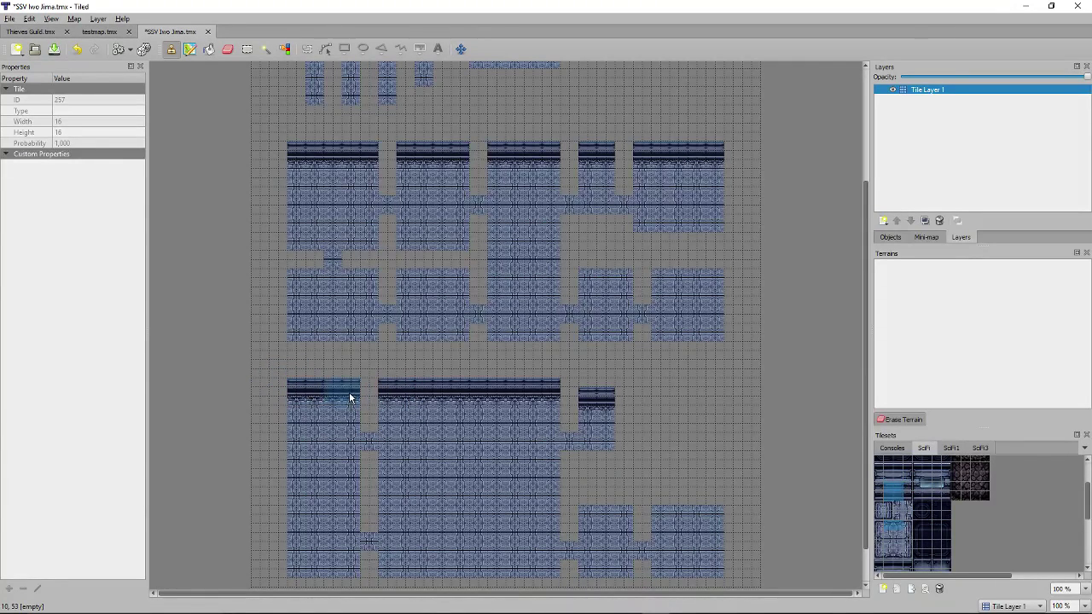
Stamp the wall and trim section above the two small rooms in the lowest level's southeast part.
{"action": "scroll", "coordinate": [349, 395], "scroll_direction": "down", "scroll_amount": 5}
{"action": "left_click", "coordinate": [602, 343]}
{"action": "left_click", "coordinate": [621, 346]}
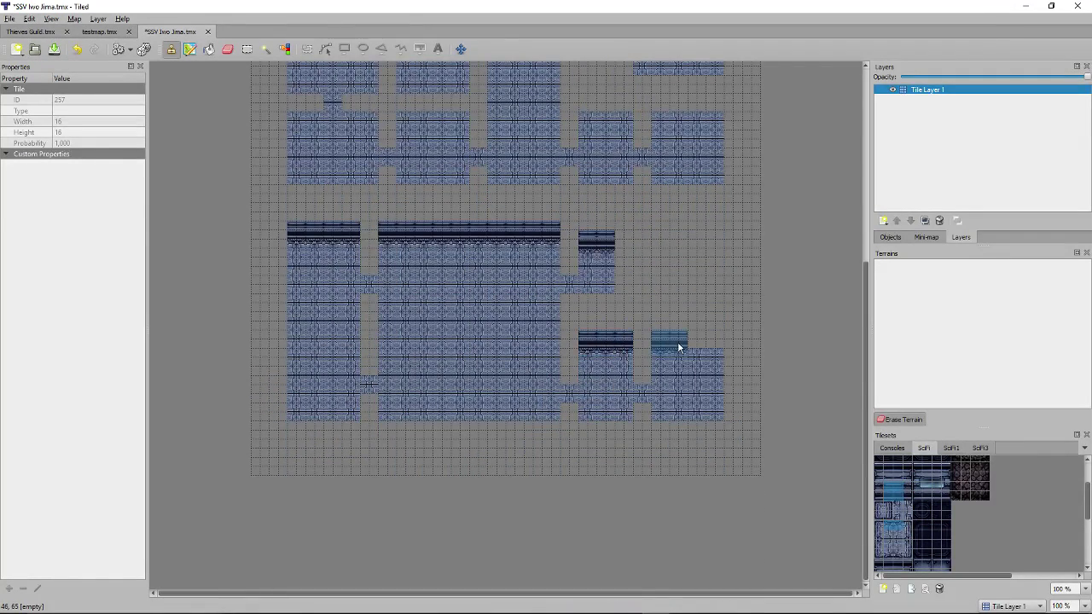
{"action": "left_click_drag", "start_coordinate": [677, 344], "coordinate": [705, 345]}
Add upper walls to the two eastern and two western rooms of the middle level's lower row, leaving the connecting corridor open.
{"action": "scroll", "coordinate": [699, 333], "scroll_direction": "up", "scroll_amount": 5}
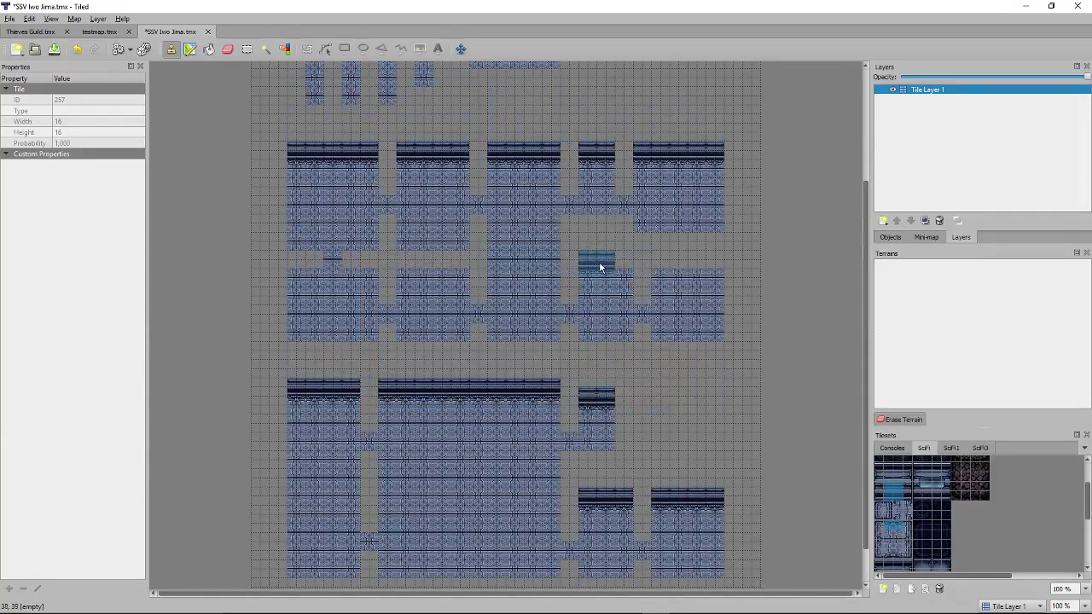
{"action": "left_click_drag", "start_coordinate": [600, 267], "coordinate": [708, 264]}
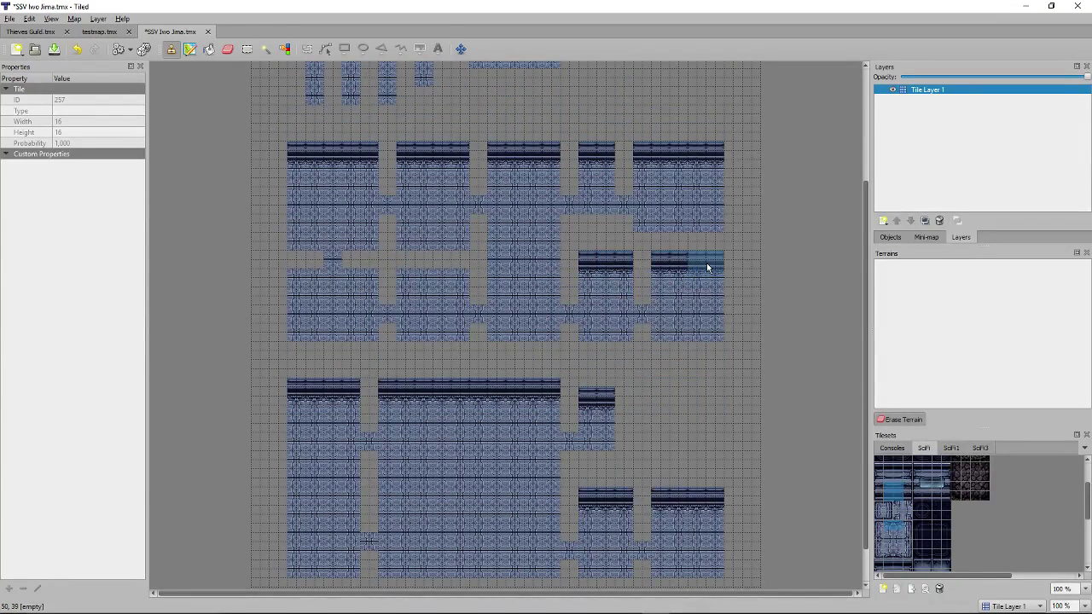
{"action": "left_click", "coordinate": [312, 270]}
{"action": "left_click", "coordinate": [366, 270]}
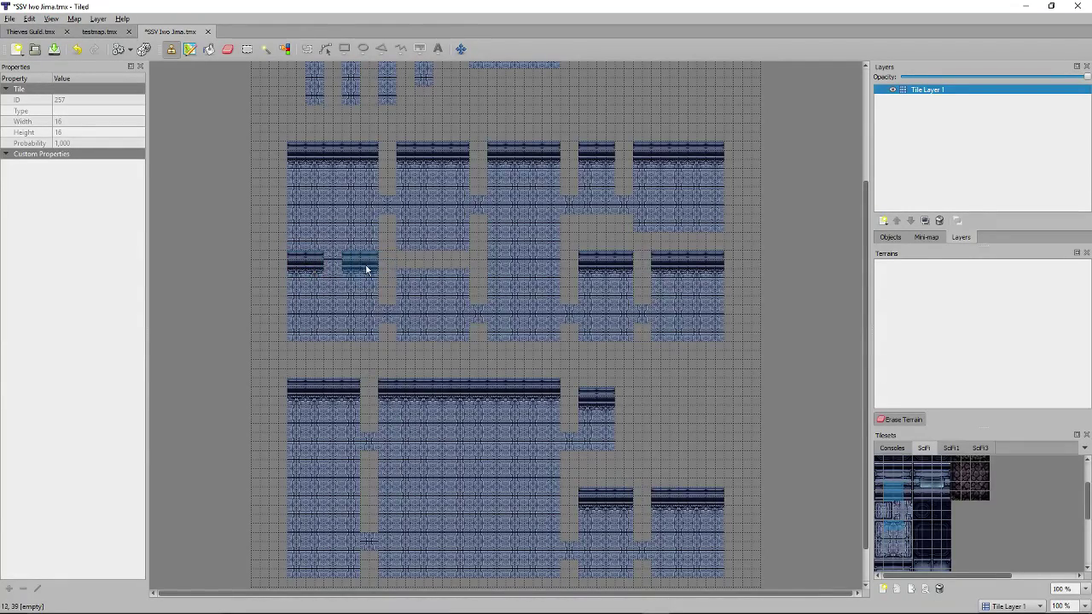
{"action": "left_click", "coordinate": [457, 270]}
Build a lower wall with trim beneath the first lower escape pod on the Command Deck, erasing the surplus bottom row.
{"action": "scroll", "coordinate": [556, 341], "scroll_direction": "up", "scroll_amount": 5}
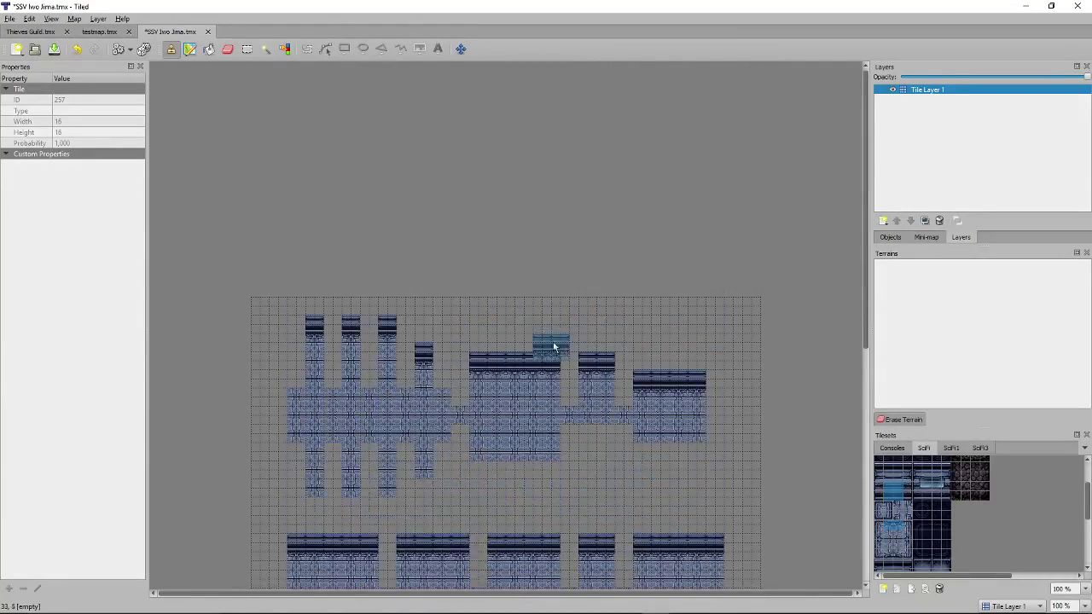
{"action": "scroll", "coordinate": [647, 321], "scroll_direction": "down", "scroll_amount": 2}
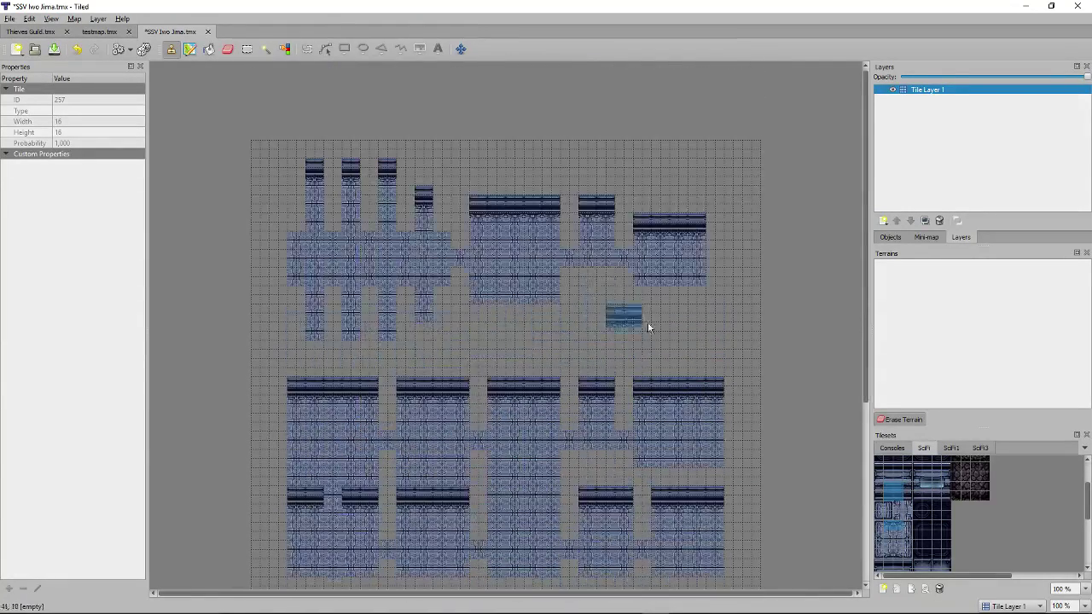
{"action": "left_click", "coordinate": [892, 556]}
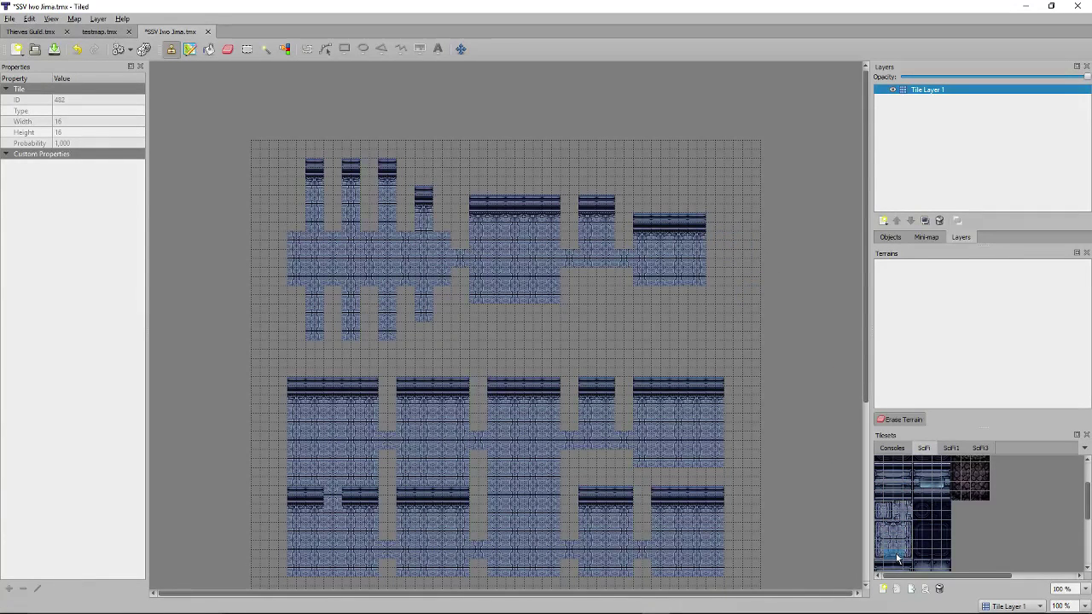
{"action": "left_click", "coordinate": [316, 350]}
{"action": "right_click", "coordinate": [315, 354]}
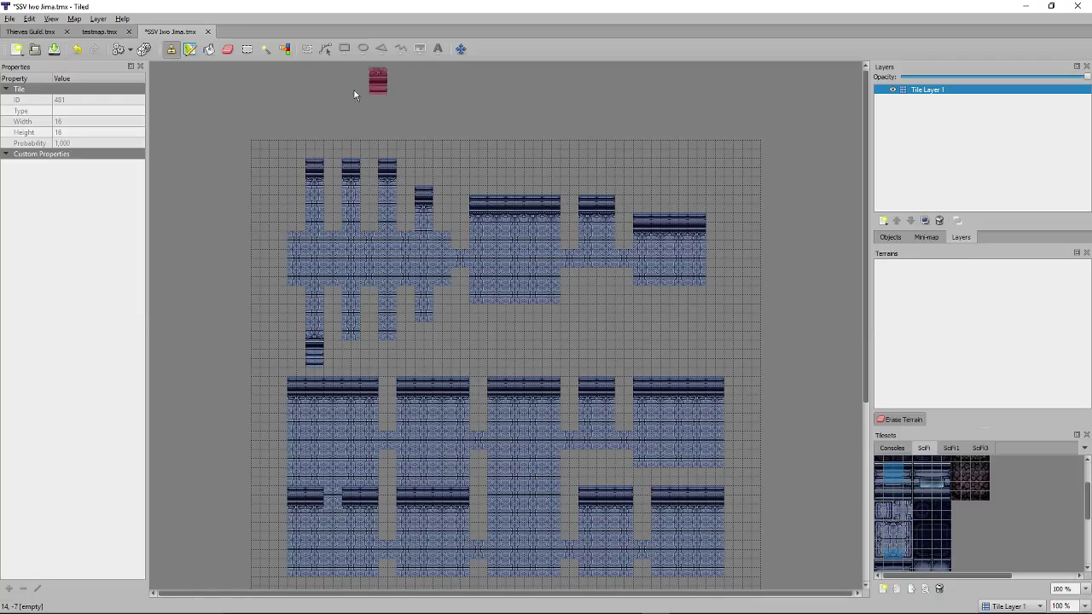
{"action": "left_click", "coordinate": [227, 49]}
{"action": "left_click", "coordinate": [315, 361]}
{"action": "left_click", "coordinate": [170, 49]}
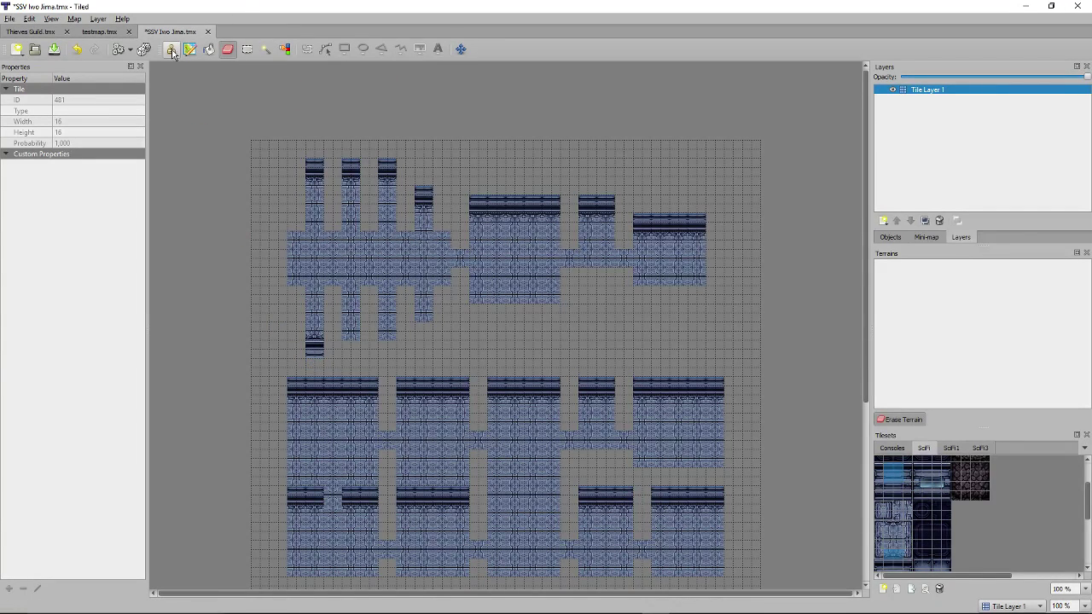
Stamp the lower wall section beneath the other lower escape pods, the lower entry and the Command Deck's large middle room.
{"action": "left_click", "coordinate": [388, 348]}
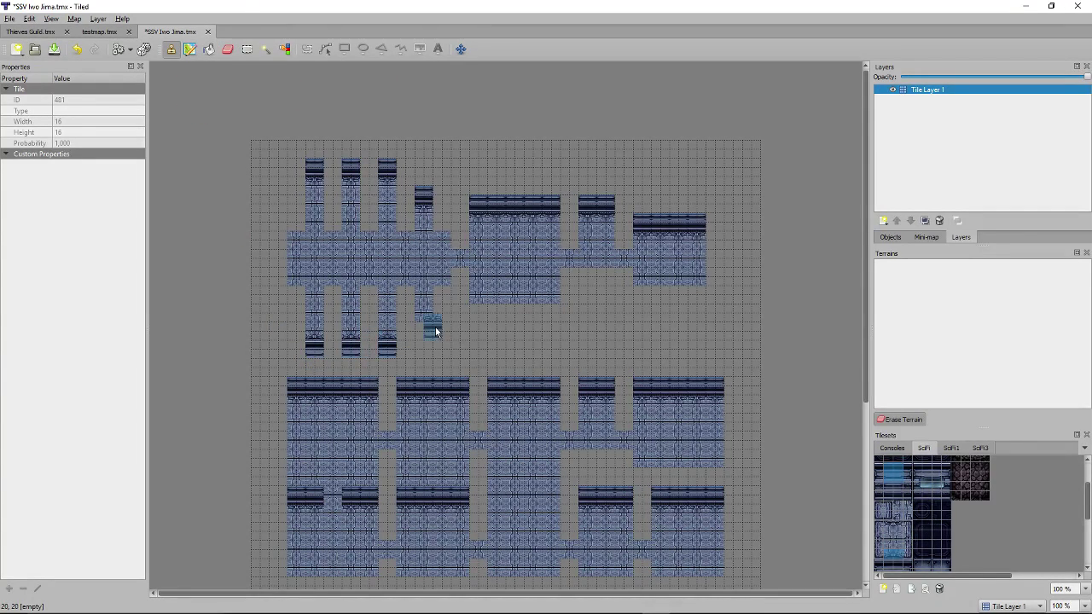
{"action": "left_click", "coordinate": [431, 328]}
{"action": "left_click", "coordinate": [479, 310]}
{"action": "left_click_drag", "start_coordinate": [498, 312], "coordinate": [556, 313]}
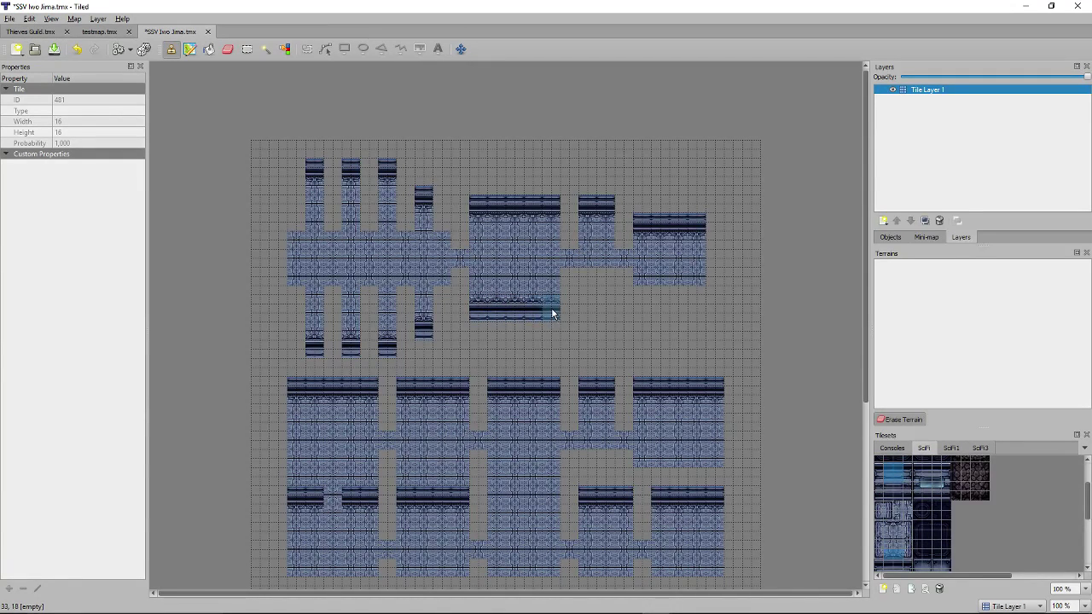
Add the lower wall beneath the Command Deck's Elevator, erasing the surplus tiles on both sides of it.
{"action": "left_click_drag", "start_coordinate": [582, 274], "coordinate": [634, 276]}
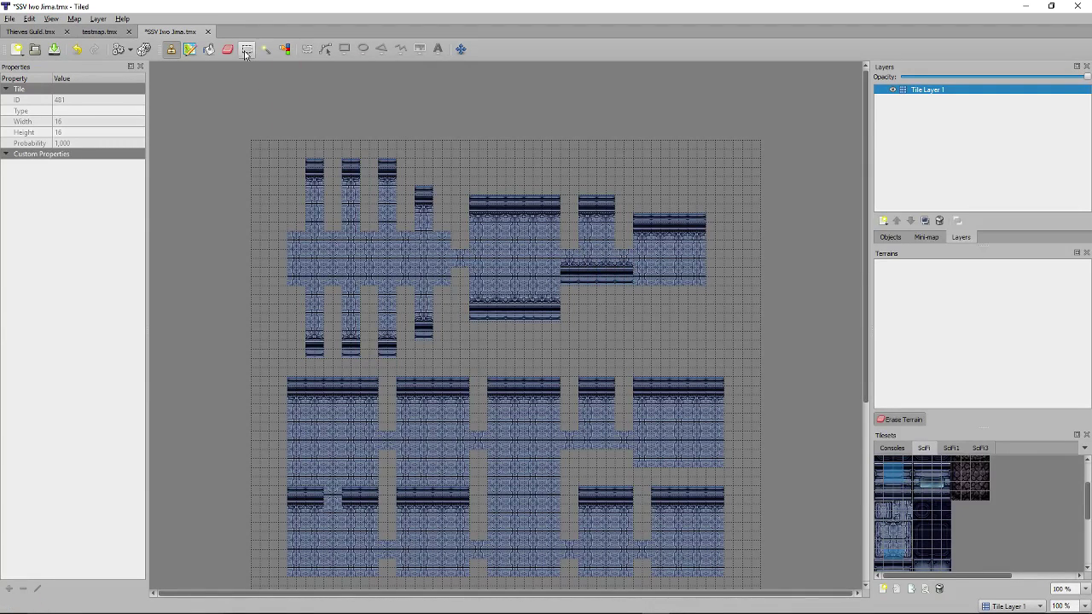
{"action": "key", "text": "e"}
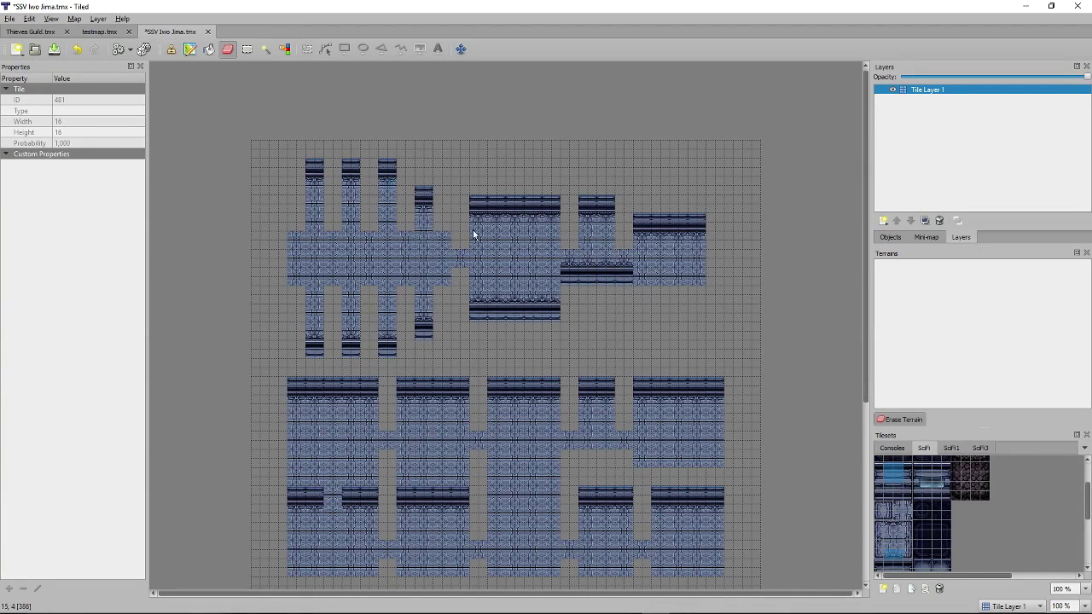
{"action": "left_click", "coordinate": [569, 270]}
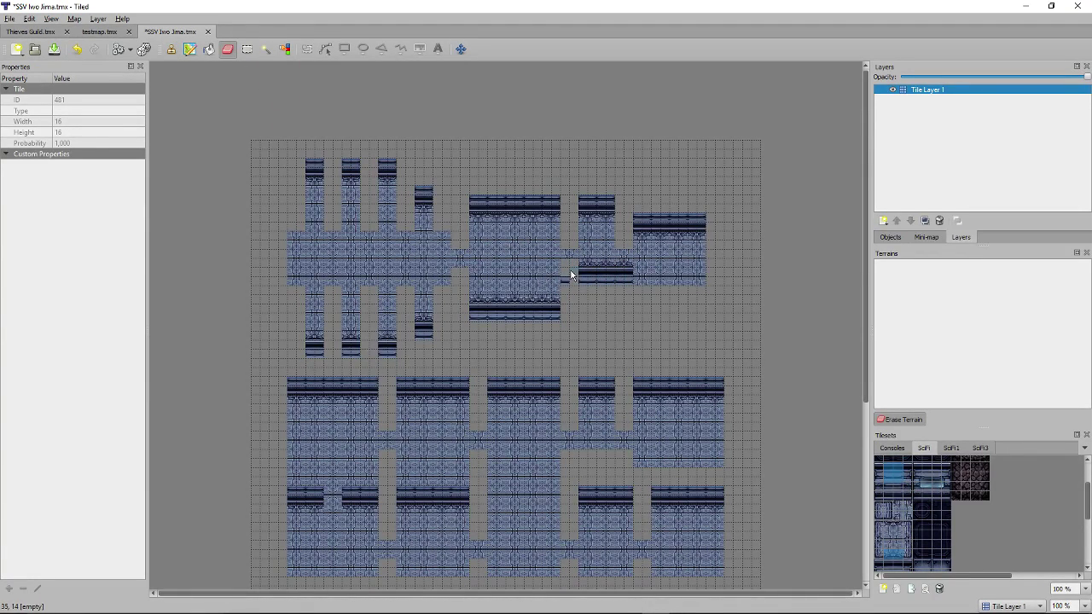
{"action": "left_click", "coordinate": [622, 278]}
{"action": "left_click", "coordinate": [171, 49]}
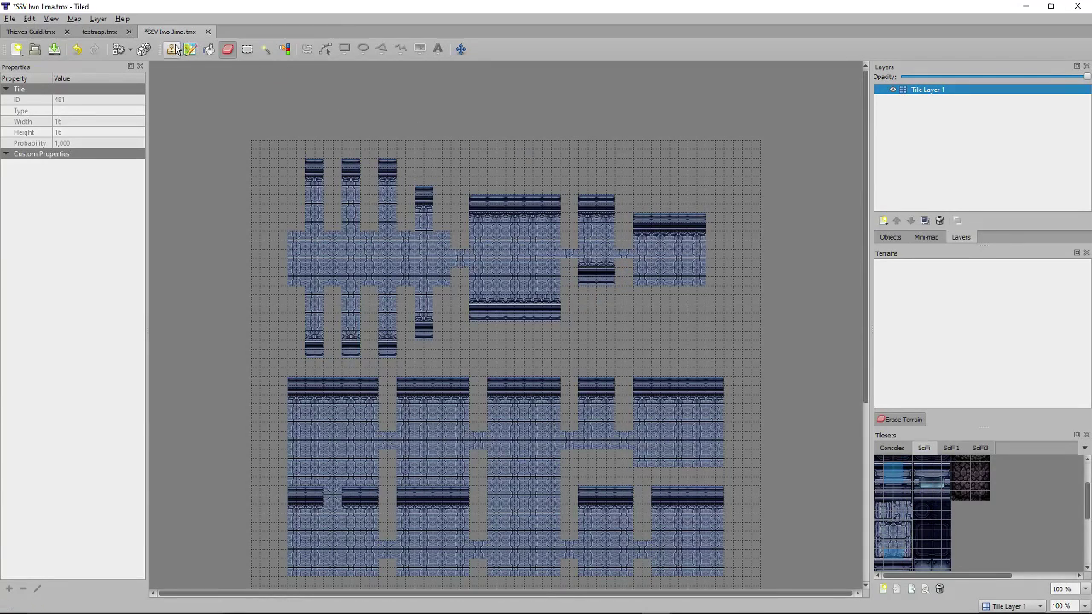
Repaint the missing corridor floor beside the Elevator, and copy the Elevator's lower wall along the Comm System's lower edge.
{"action": "right_click", "coordinate": [573, 256]}
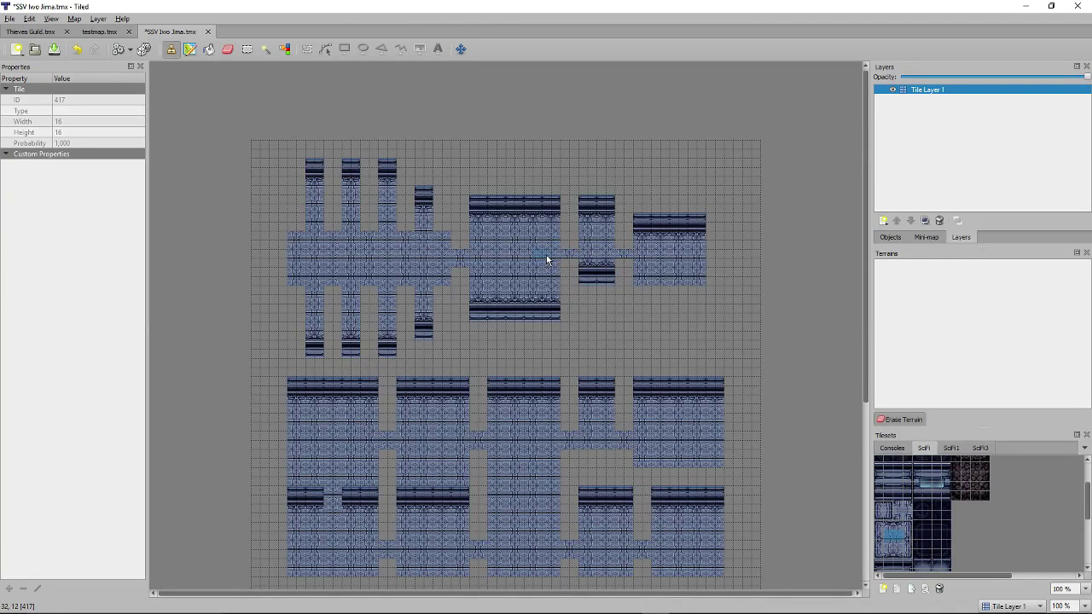
{"action": "right_click_drag", "start_coordinate": [546, 256], "coordinate": [553, 259]}
{"action": "left_click", "coordinate": [574, 259]}
{"action": "left_click", "coordinate": [629, 263]}
{"action": "right_click_drag", "start_coordinate": [595, 283], "coordinate": [612, 283]}
{"action": "left_click_drag", "start_coordinate": [652, 294], "coordinate": [689, 295]}
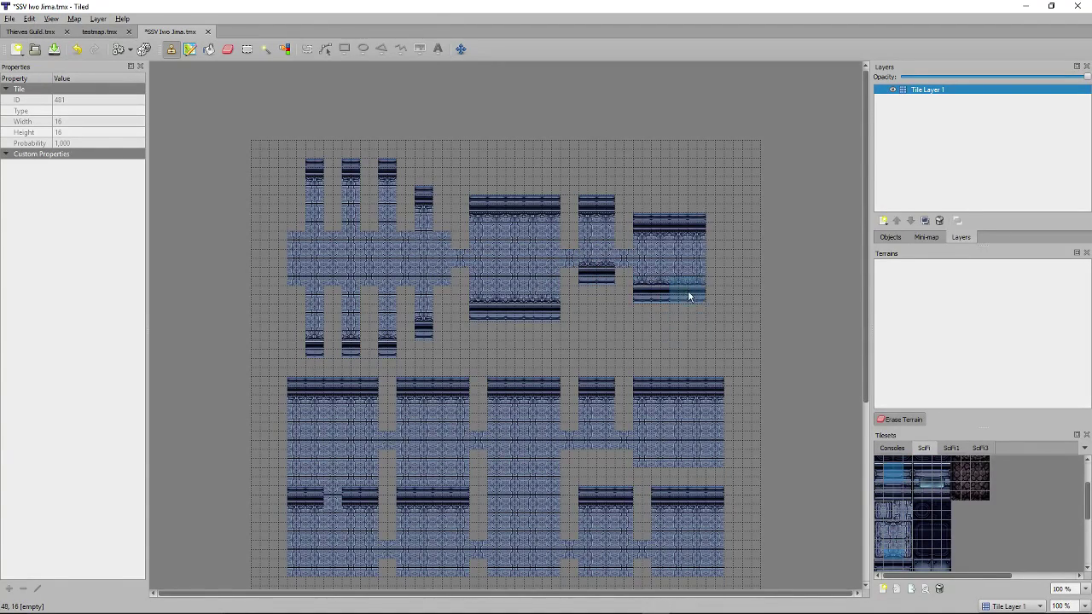
Stamp the lower wall section beneath the first two rooms of the middle level's upper row, leaving the connecting corridor open.
{"action": "scroll", "coordinate": [640, 297], "scroll_direction": "down", "scroll_amount": 5}
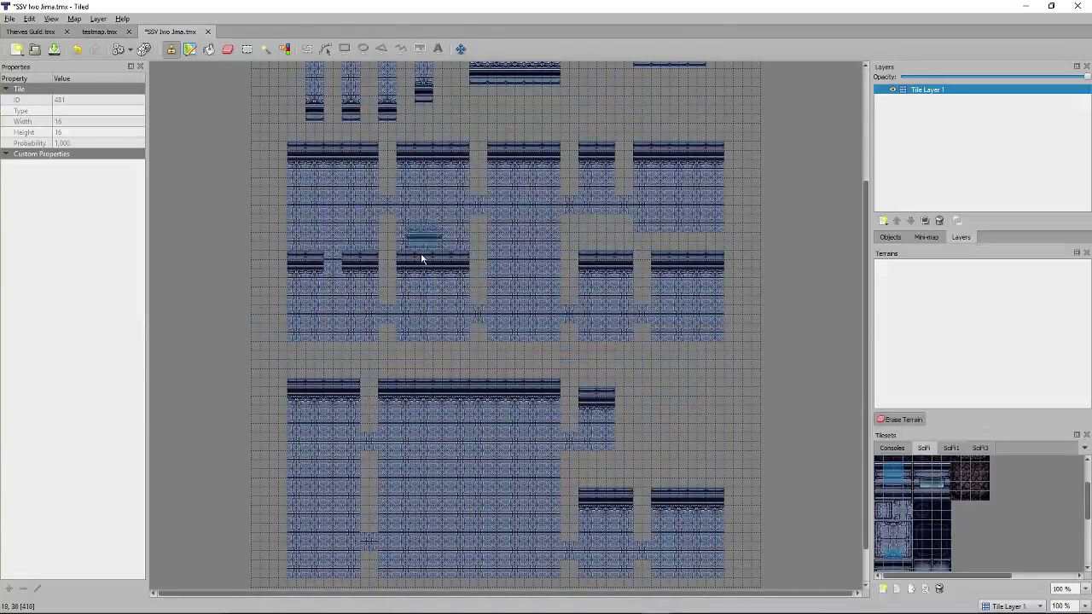
{"action": "left_click", "coordinate": [310, 253]}
{"action": "left_click", "coordinate": [368, 253]}
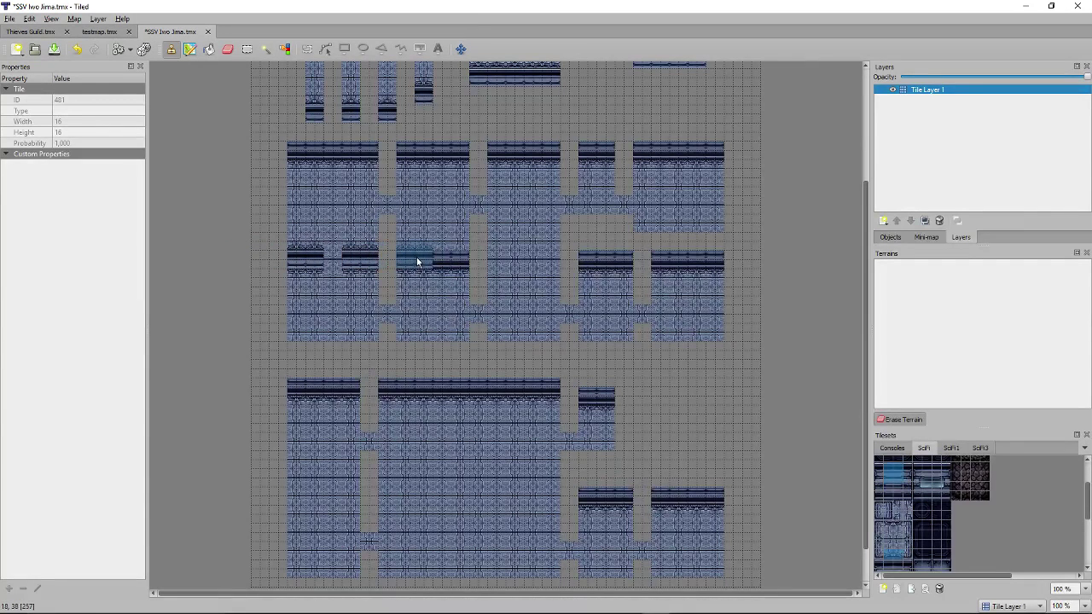
{"action": "left_click", "coordinate": [417, 256]}
{"action": "left_click", "coordinate": [457, 259]}
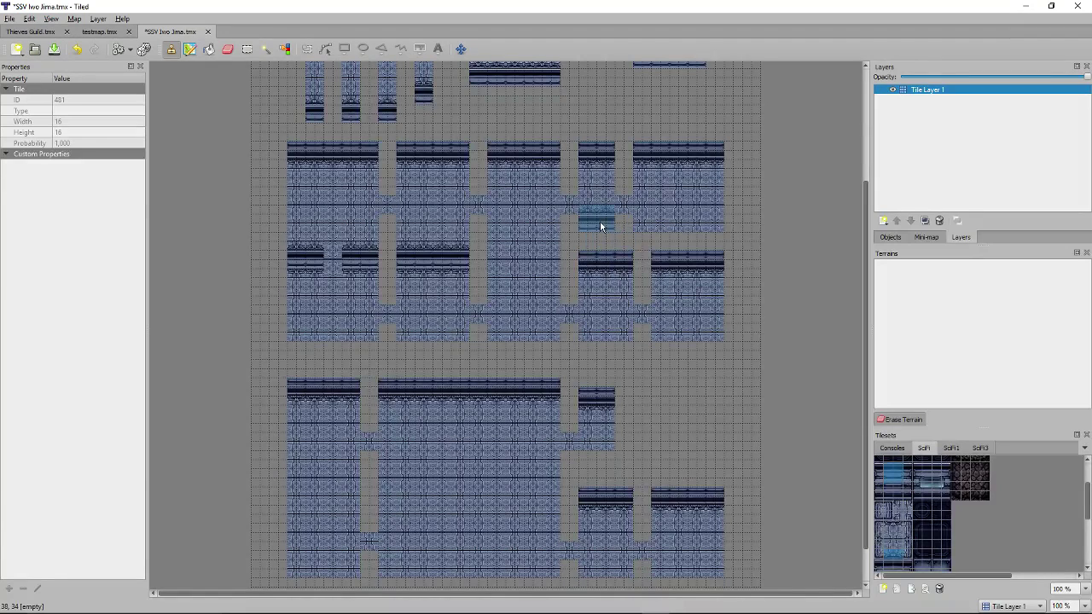
Stamp the lower wall section beneath the first two rooms of the middle level's lower row.
{"action": "left_click", "coordinate": [308, 345]}
{"action": "left_click", "coordinate": [356, 349]}
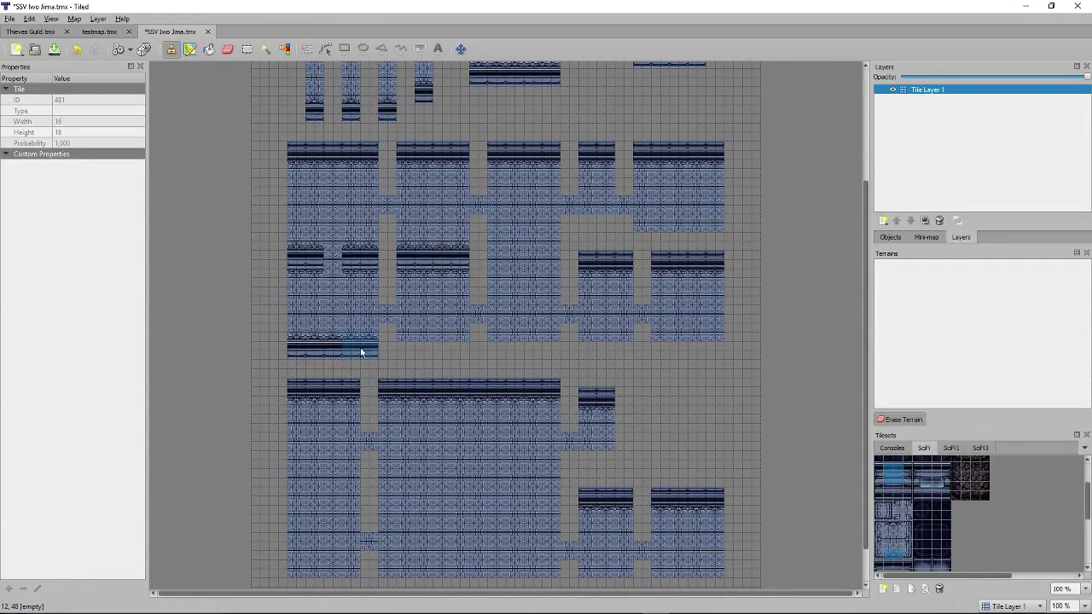
{"action": "left_click", "coordinate": [360, 347]}
{"action": "left_click", "coordinate": [414, 349]}
{"action": "left_click", "coordinate": [453, 345]}
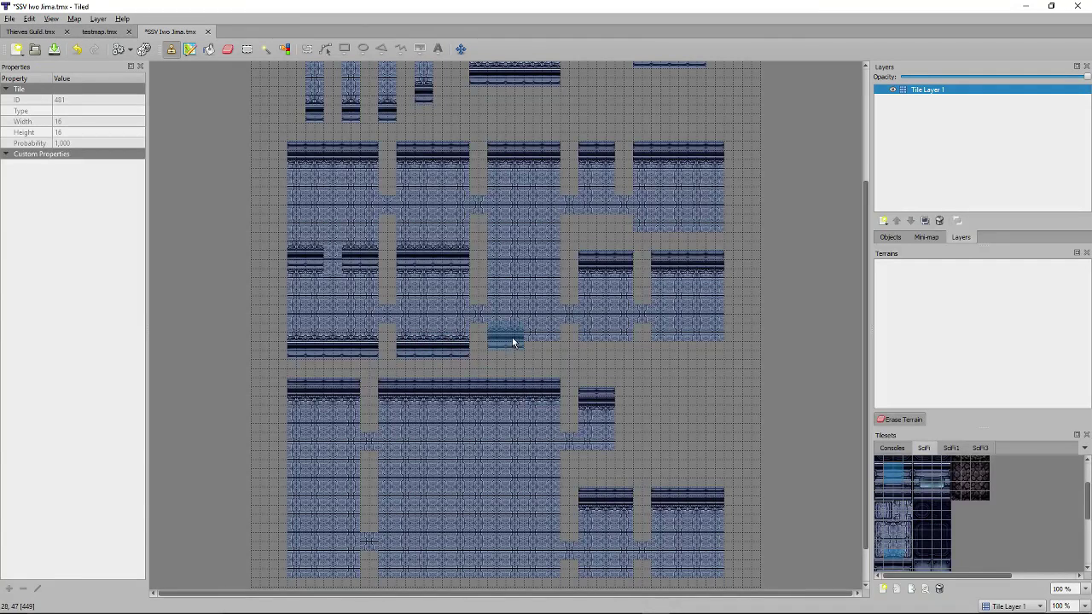
Stamp the lower wall section beneath the last three rooms of the middle level's lower row and the last two rooms of its upper row.
{"action": "left_click_drag", "start_coordinate": [515, 347], "coordinate": [546, 344]}
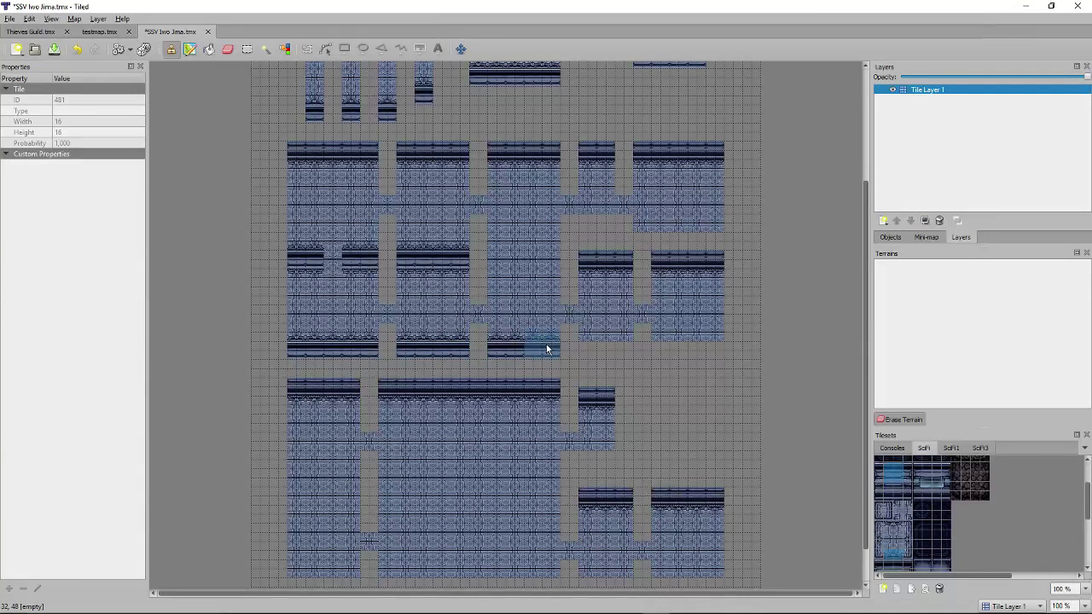
{"action": "left_click", "coordinate": [619, 353]}
{"action": "left_click_drag", "start_coordinate": [698, 359], "coordinate": [714, 355]}
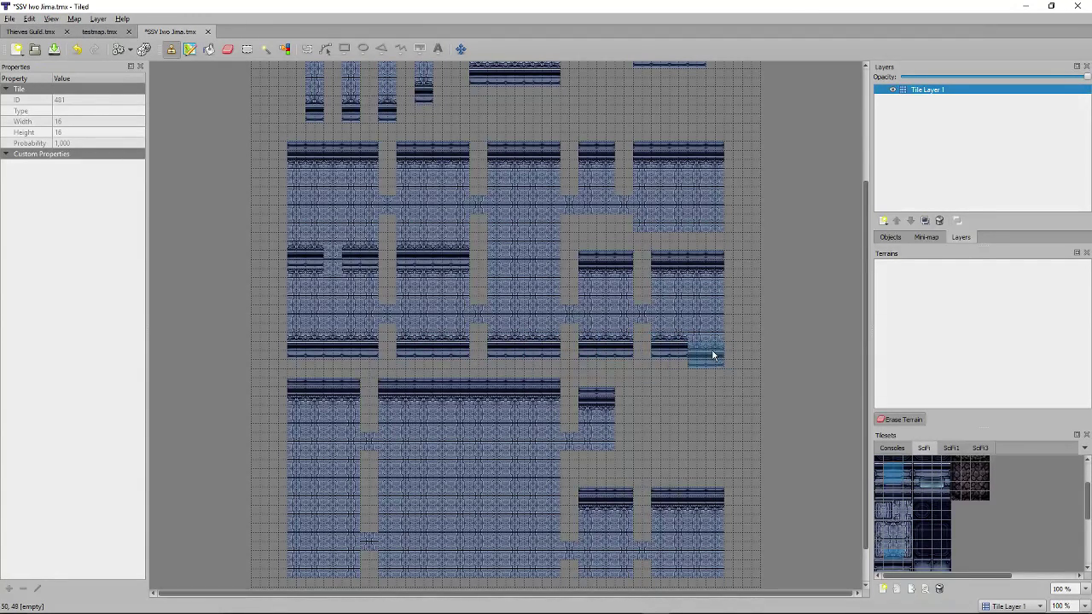
{"action": "left_click", "coordinate": [658, 238]}
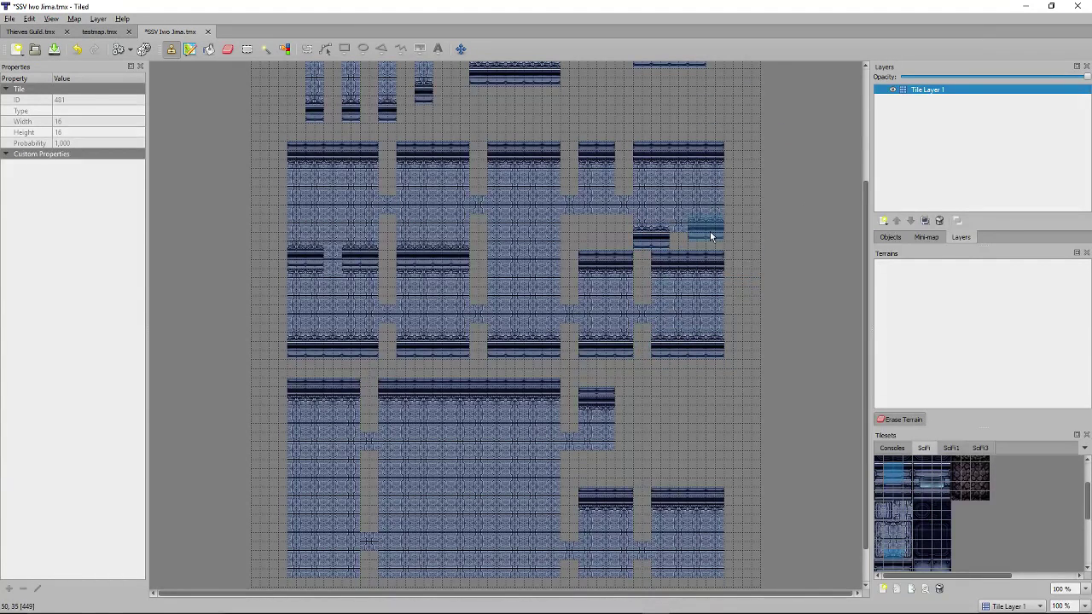
{"action": "left_click", "coordinate": [697, 239]}
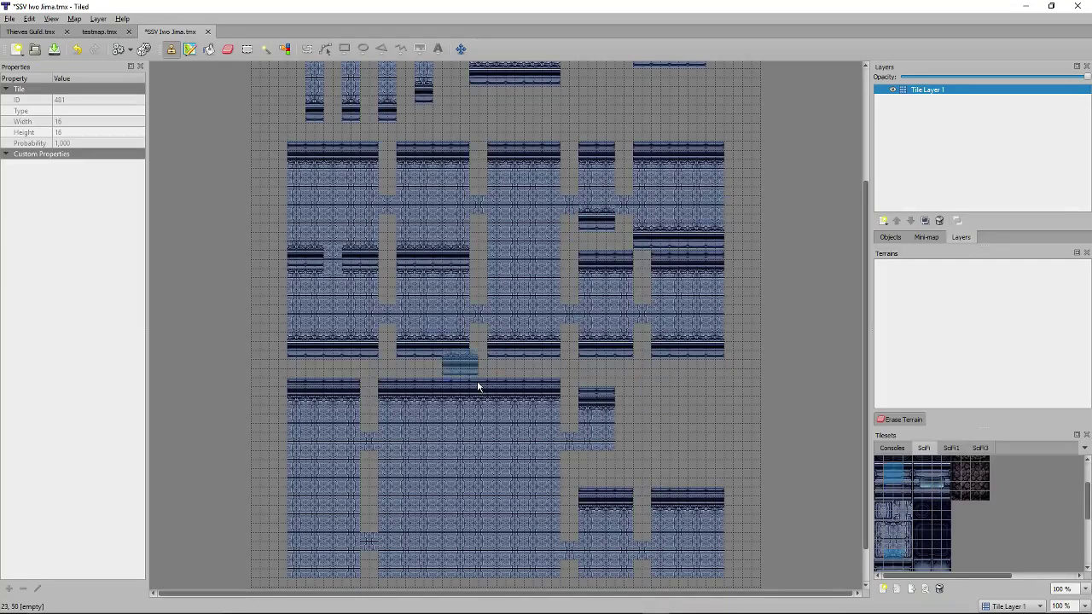
Stamp the lower wall section beneath the two large rooms of the bottom level, leaving the gap between them open.
{"action": "scroll", "coordinate": [395, 335], "scroll_direction": "down", "scroll_amount": 4}
{"action": "scroll", "coordinate": [395, 335], "scroll_direction": "up", "scroll_amount": 1}
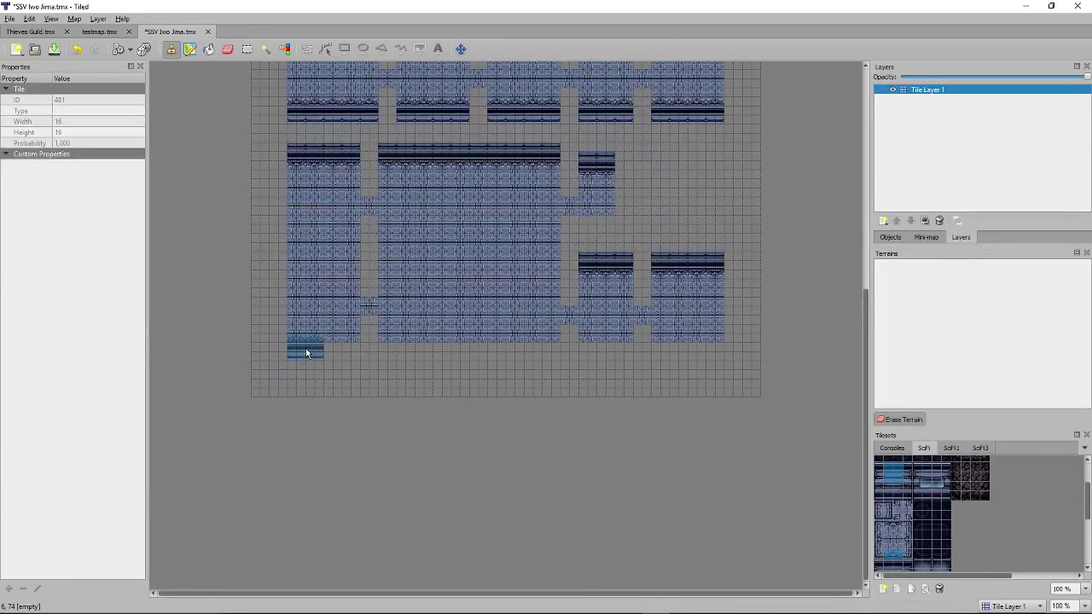
{"action": "left_click", "coordinate": [307, 350]}
{"action": "left_click", "coordinate": [346, 350]}
{"action": "left_click", "coordinate": [400, 349]}
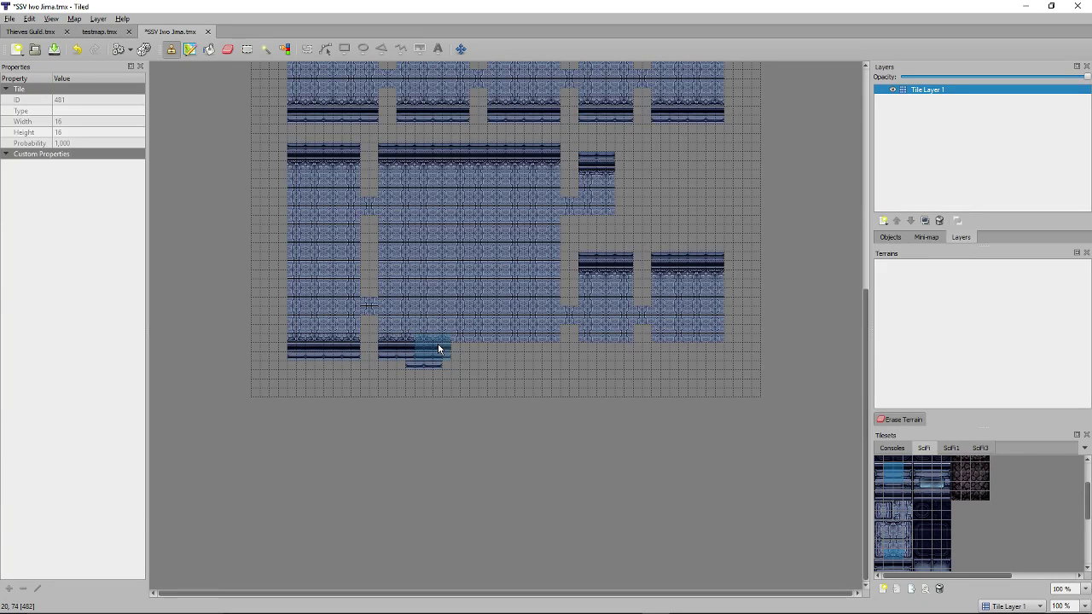
{"action": "left_click", "coordinate": [433, 350]}
{"action": "left_click", "coordinate": [478, 350]}
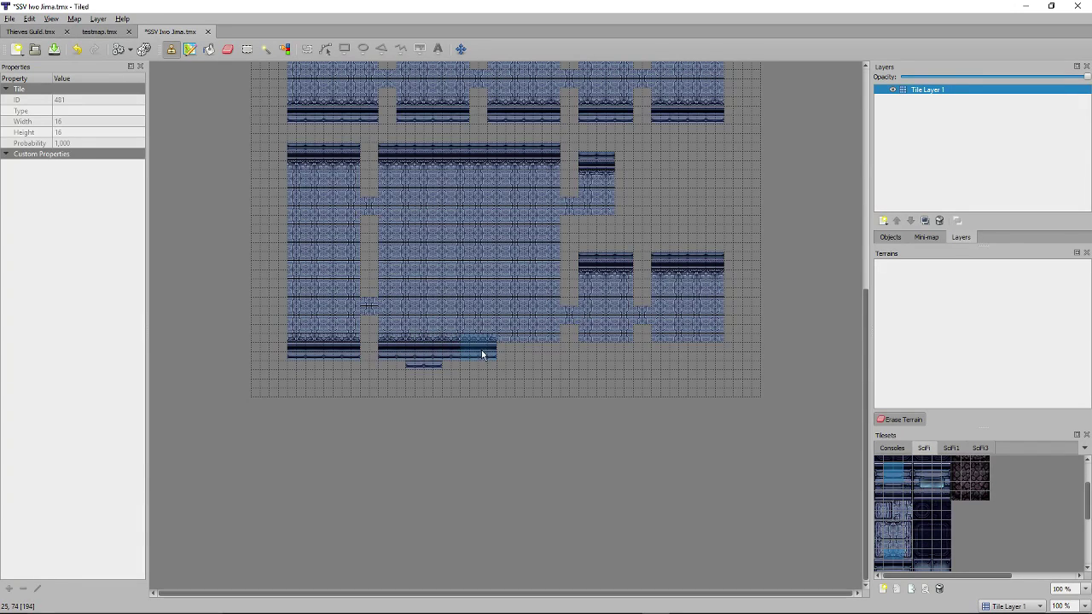
{"action": "left_click", "coordinate": [509, 349]}
{"action": "left_click", "coordinate": [544, 354]}
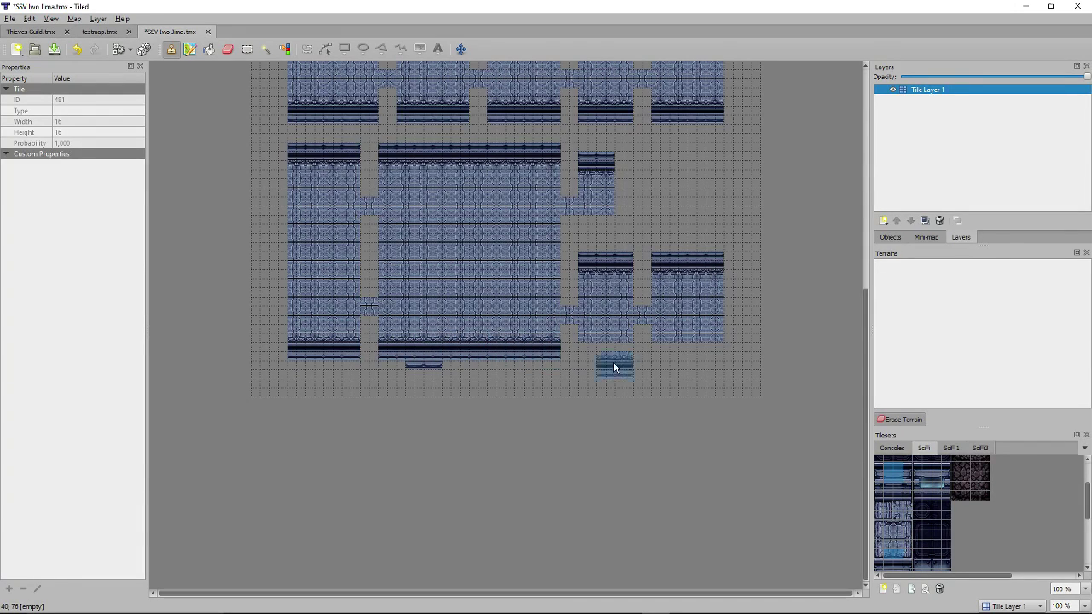
Add the lower wall beneath the last two rooms of the bottom level and erase the stray wall tiles below the large room.
{"action": "left_click", "coordinate": [600, 350]}
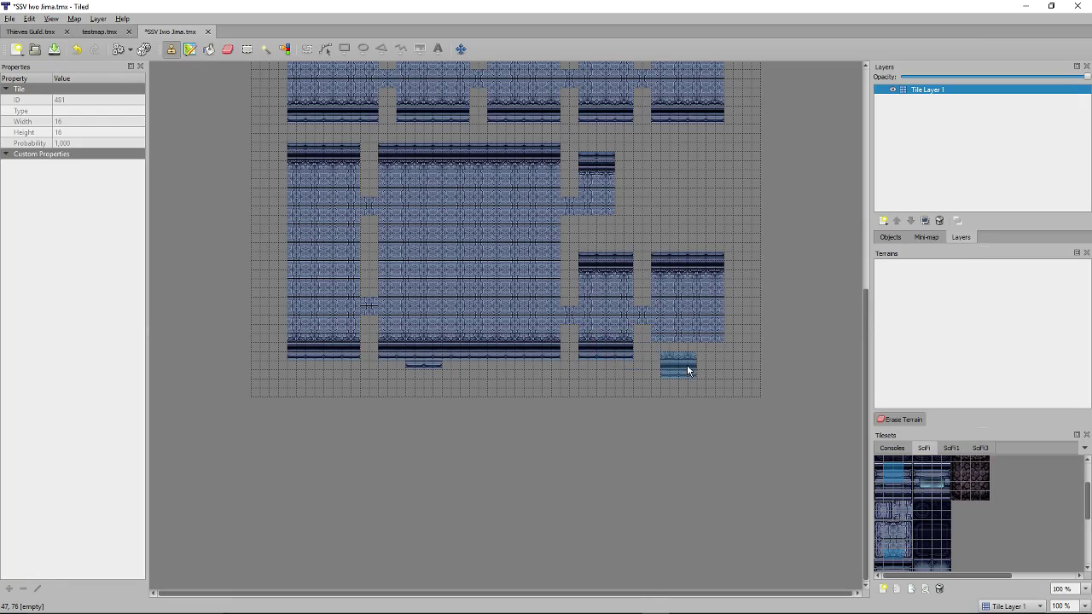
{"action": "mouse_move", "coordinate": [682, 361]}
{"action": "left_mouse_down"}
{"action": "mouse_move", "coordinate": [673, 356]}
{"action": "mouse_move", "coordinate": [712, 351]}
{"action": "left_mouse_up"}
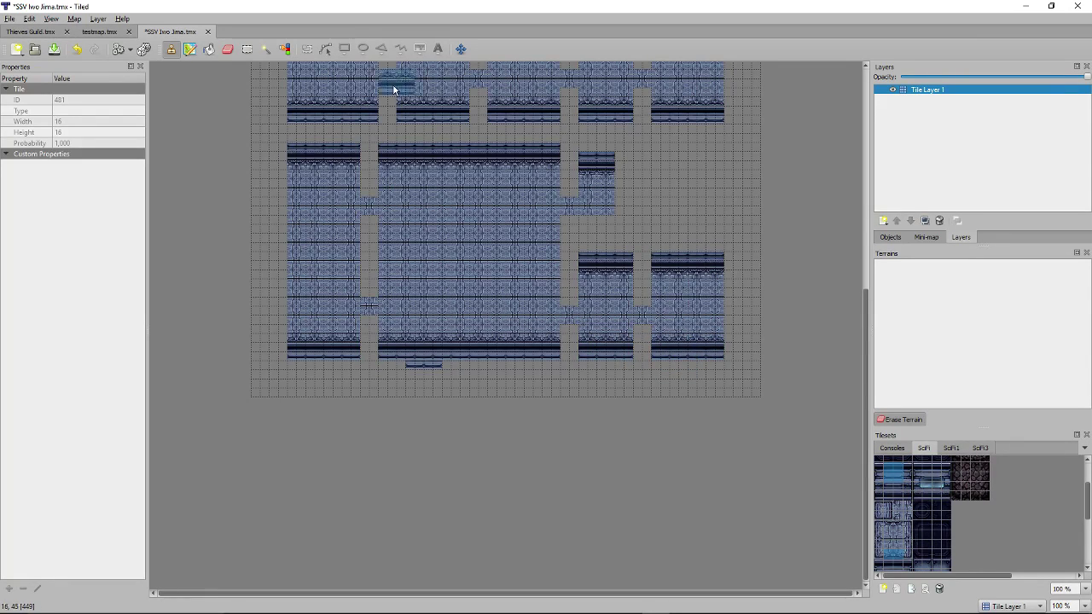
{"action": "left_click", "coordinate": [228, 49]}
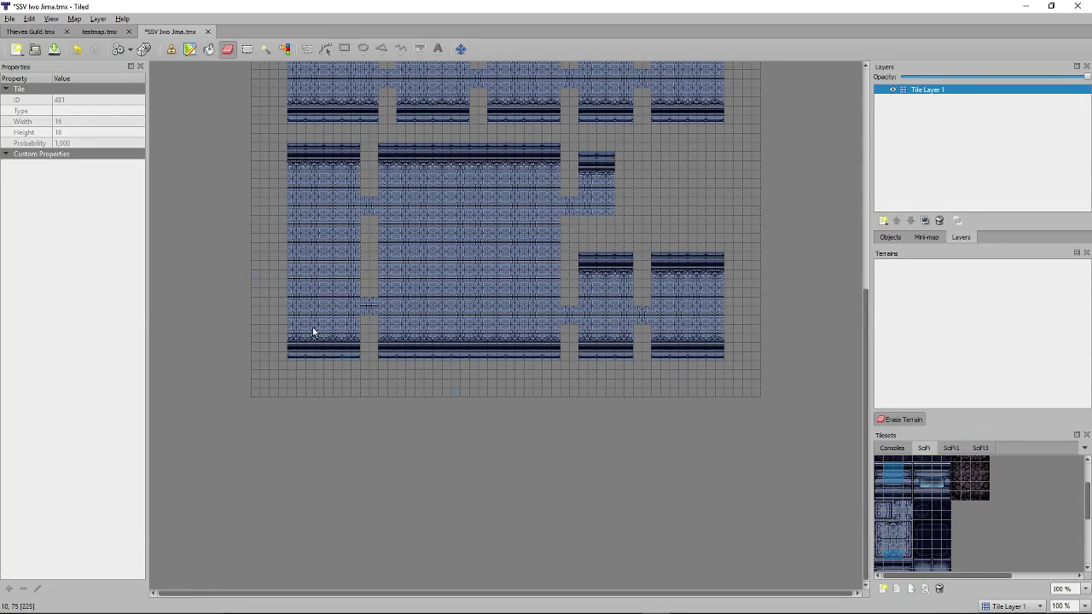
Pick the right-edge wall tiles from the SciFi tileset and place them along the right sides of the top level's four upper narrow rooms.
{"action": "left_click", "coordinate": [171, 48]}
{"action": "scroll", "coordinate": [674, 251], "scroll_direction": "up", "scroll_amount": 2}
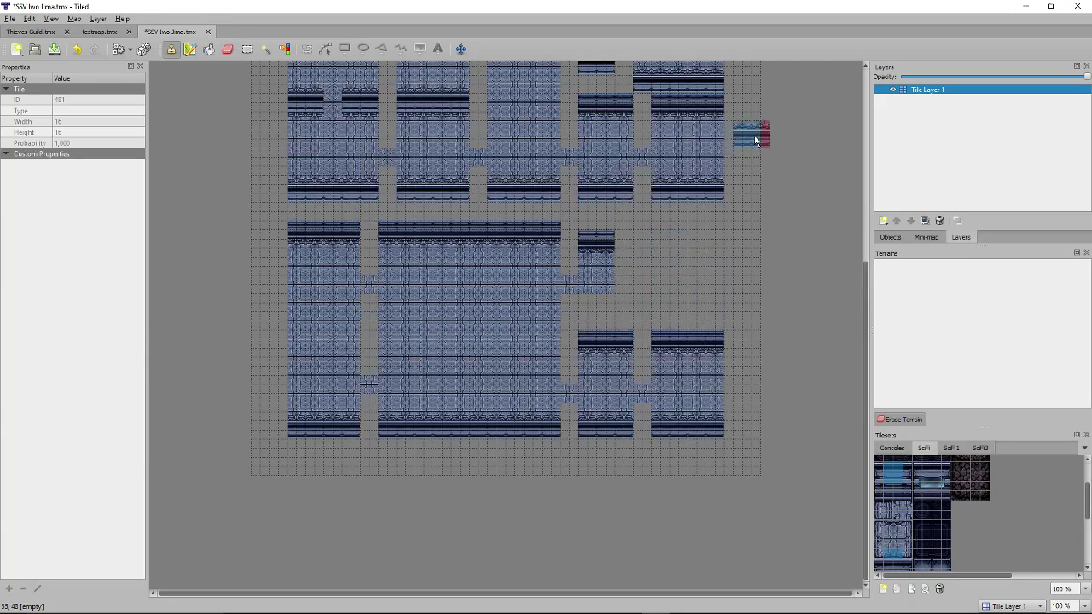
{"action": "left_click", "coordinate": [909, 542]}
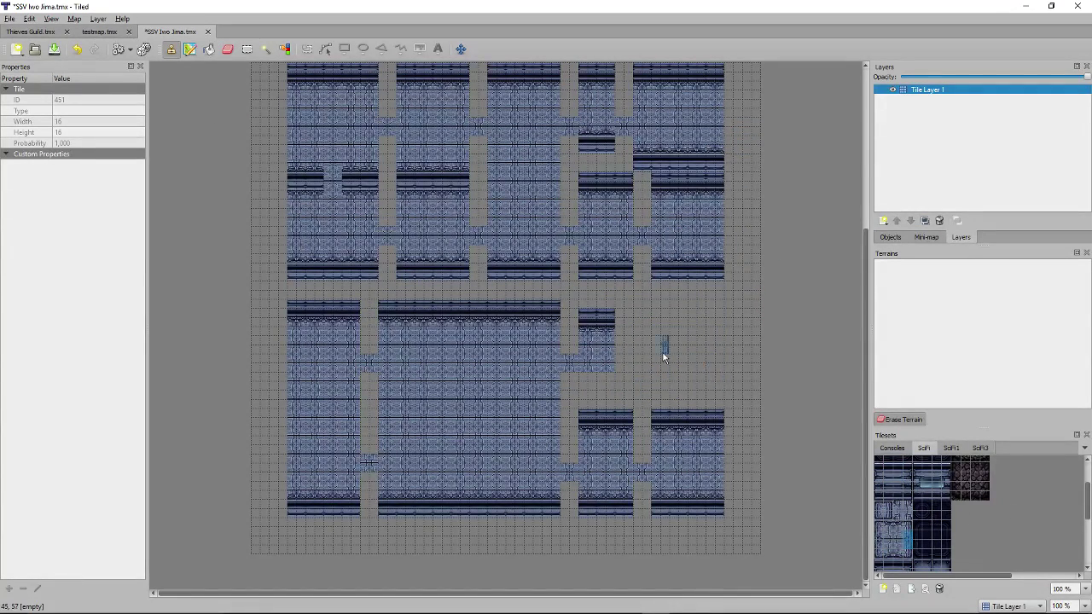
{"action": "scroll", "coordinate": [721, 423], "scroll_direction": "up", "scroll_amount": 4}
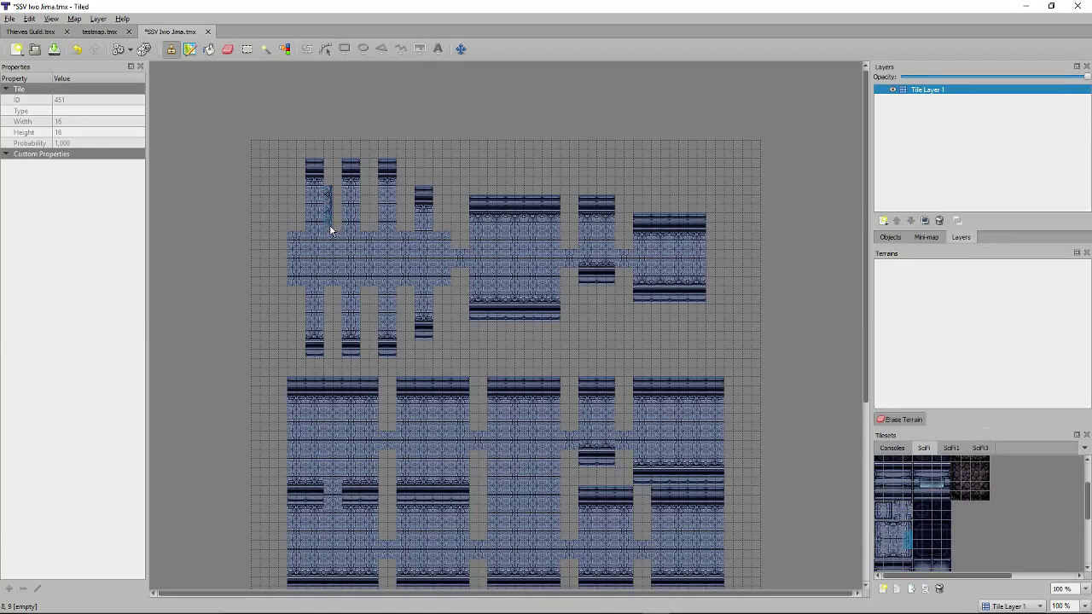
{"action": "left_click", "coordinate": [328, 189]}
{"action": "left_click", "coordinate": [902, 525]}
{"action": "left_click", "coordinate": [371, 219]}
{"action": "left_click", "coordinate": [398, 208]}
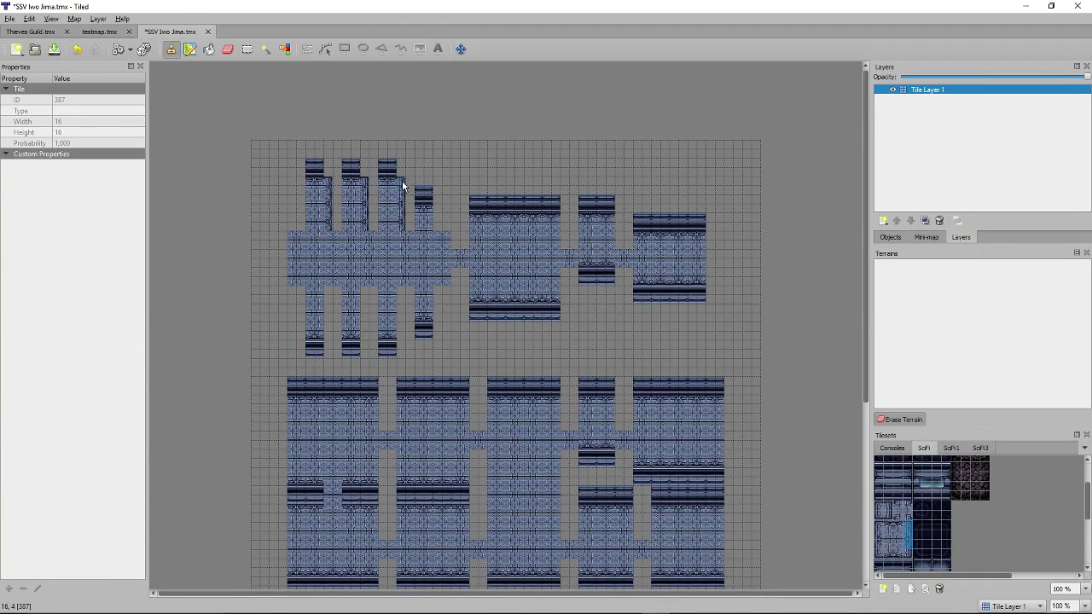
{"action": "left_click", "coordinate": [435, 213]}
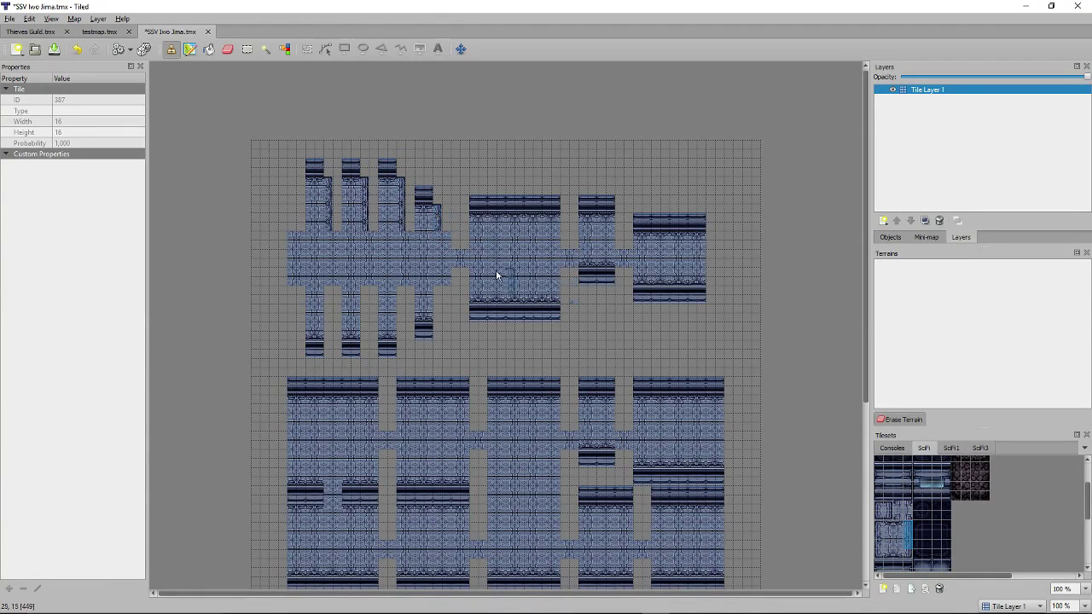
Stamp the right-edge wall beside the top level's three wider rooms, above the connecting corridor.
{"action": "left_click", "coordinate": [565, 230]}
{"action": "left_click", "coordinate": [618, 223]}
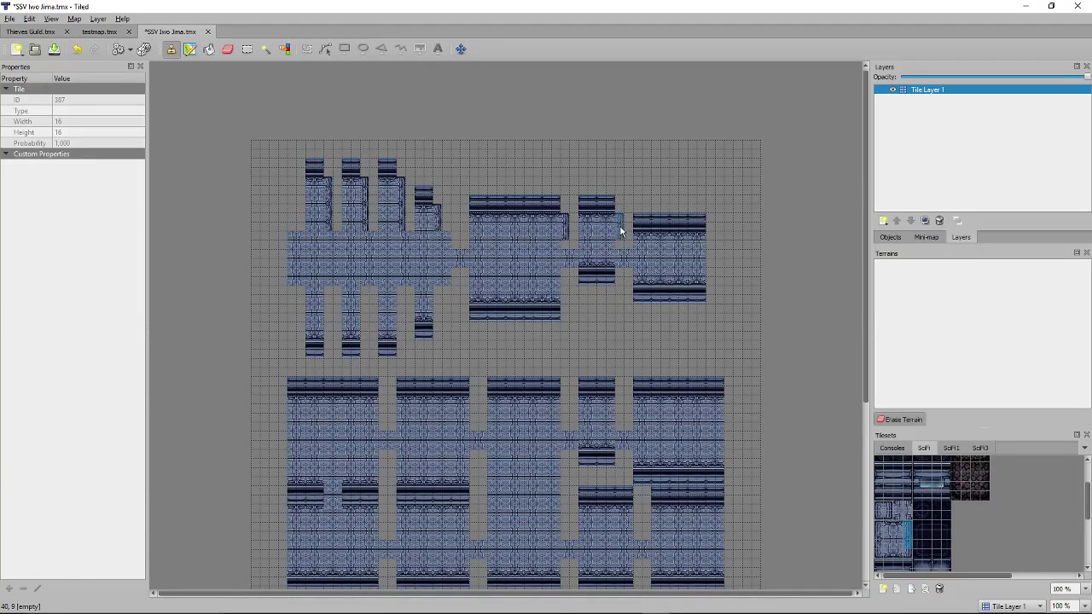
{"action": "left_click", "coordinate": [715, 246]}
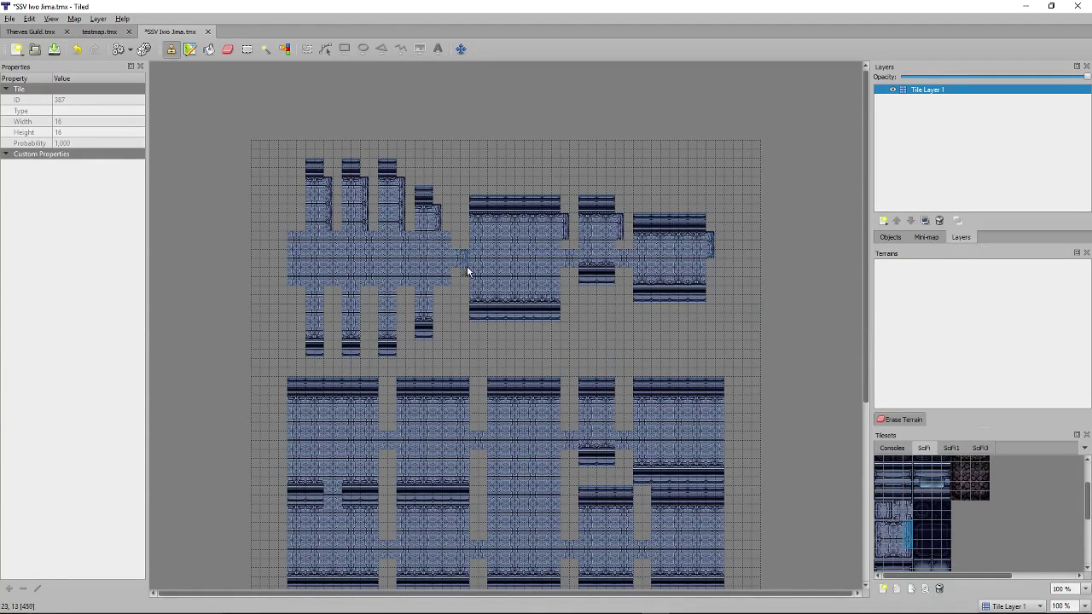
Place the right-edge wall beside the first three rooms of the middle level's upper row, extending it down to the corridor.
{"action": "scroll", "coordinate": [538, 255], "scroll_direction": "down", "scroll_amount": 2}
{"action": "scroll", "coordinate": [438, 225], "scroll_direction": "down", "scroll_amount": 4}
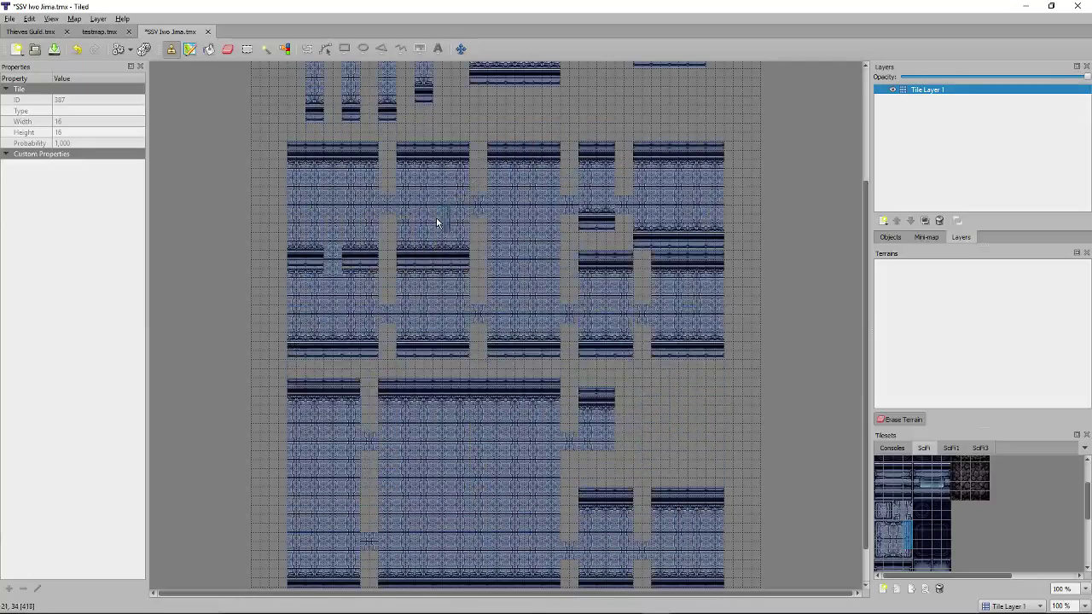
{"action": "left_click", "coordinate": [472, 171]}
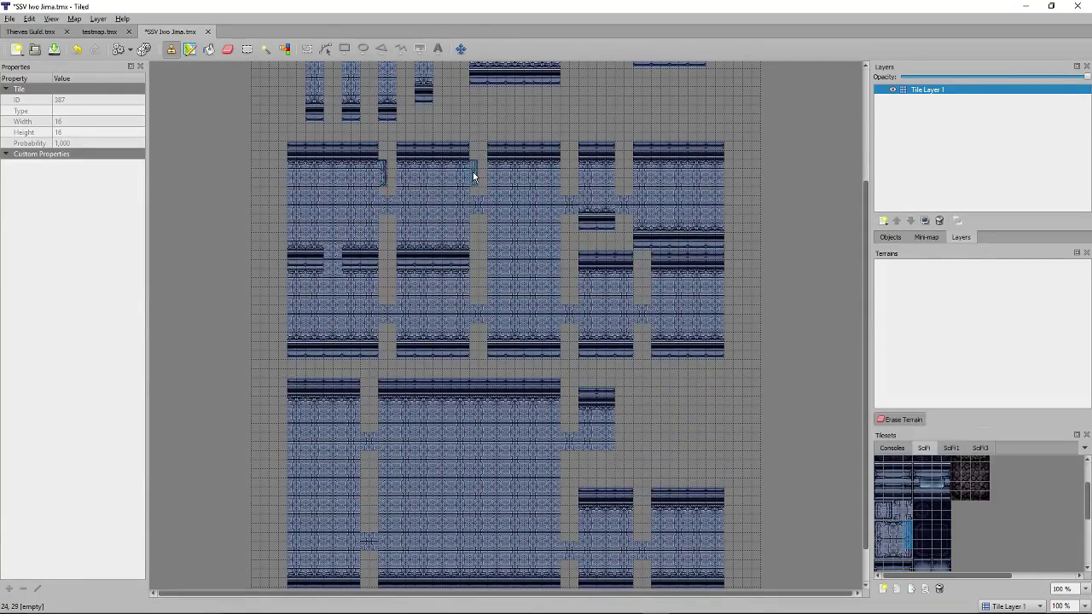
{"action": "left_click", "coordinate": [567, 178]}
{"action": "scroll", "coordinate": [477, 178], "scroll_direction": "up", "scroll_amount": 6}
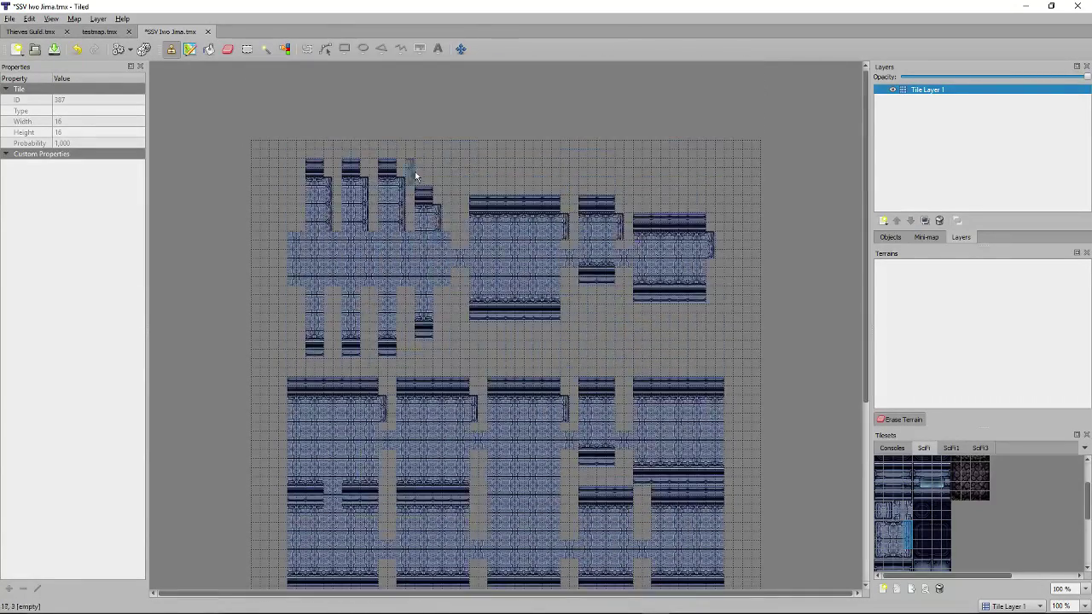
{"action": "left_click", "coordinate": [440, 209]}
{"action": "left_click", "coordinate": [477, 426]}
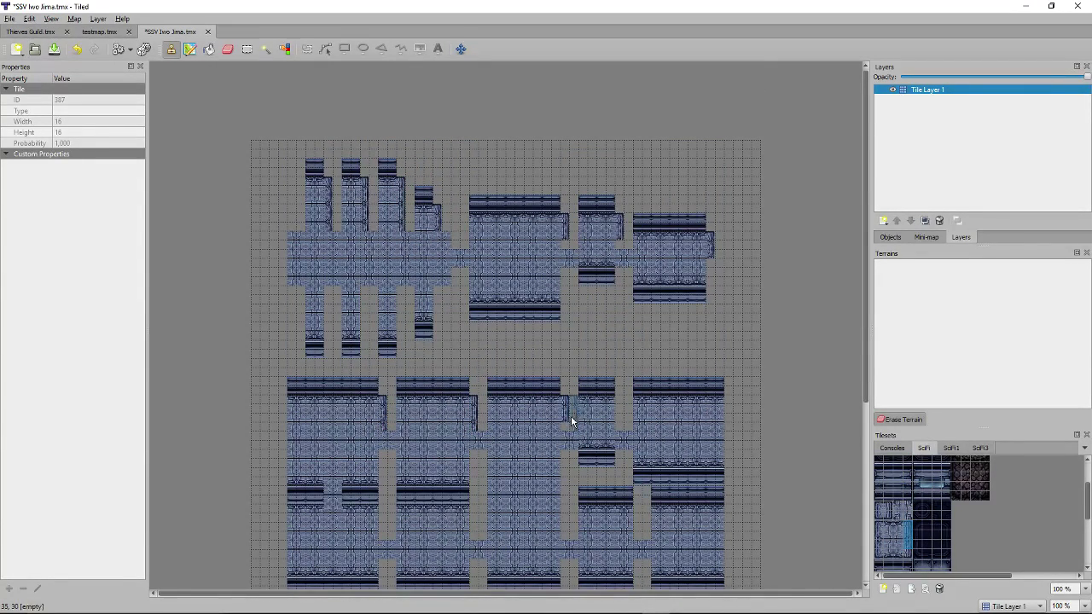
Add the right-edge wall to the last two rooms of the middle level's upper row, erasing the surplus tile beside the fourth room's upper wall.
{"action": "left_click", "coordinate": [622, 414]}
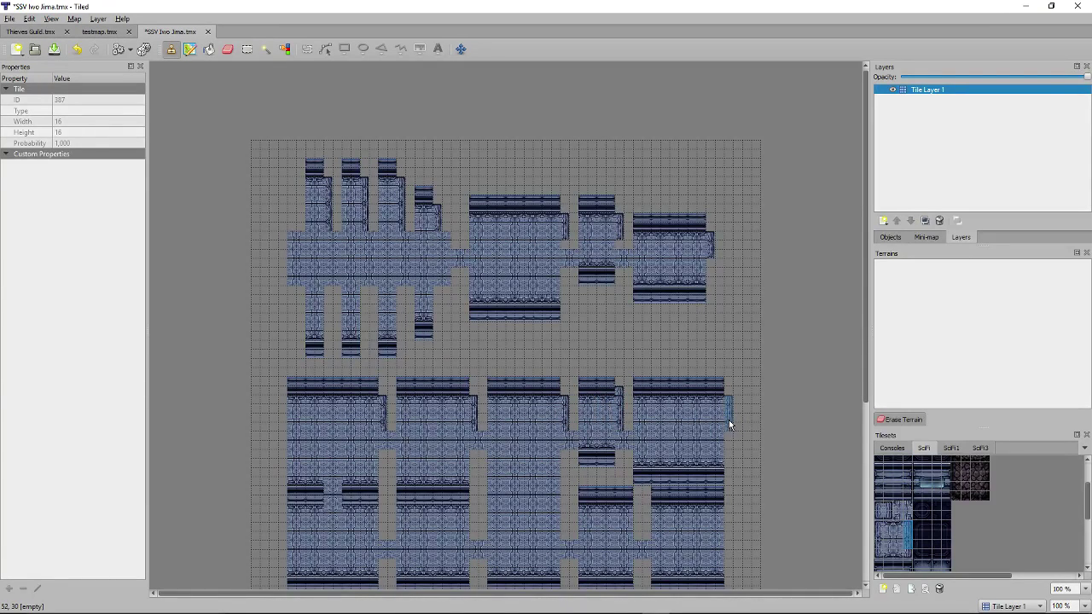
{"action": "left_click", "coordinate": [729, 420]}
{"action": "left_click", "coordinate": [227, 48]}
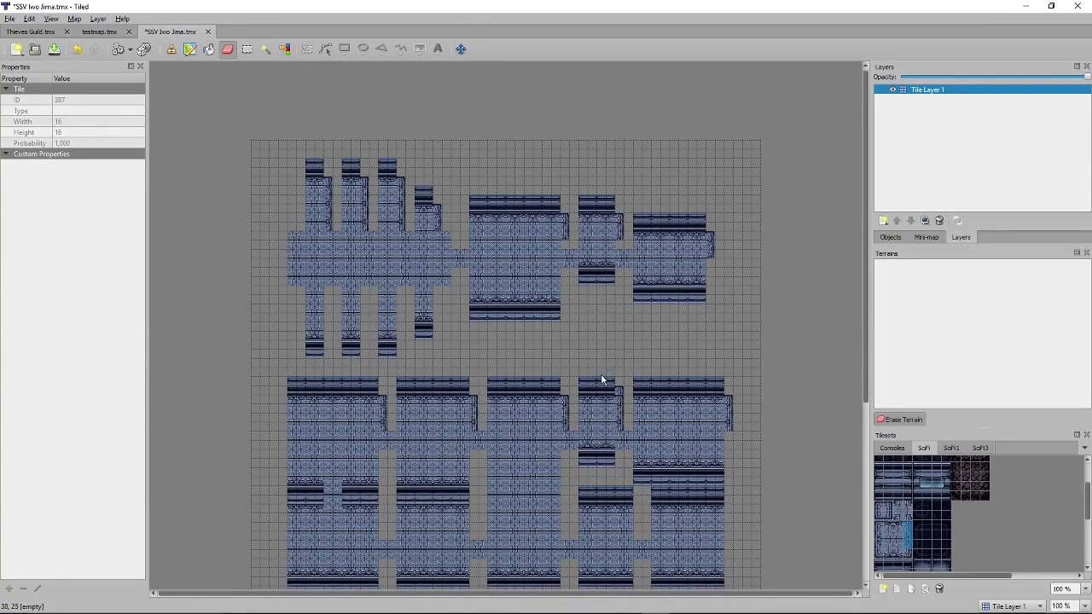
{"action": "left_click", "coordinate": [208, 48]}
Stamp the right-edge wall above the corridor on the first, second, fourth and fifth rooms of the middle level's lower row.
{"action": "scroll", "coordinate": [707, 348], "scroll_direction": "down", "scroll_amount": 5}
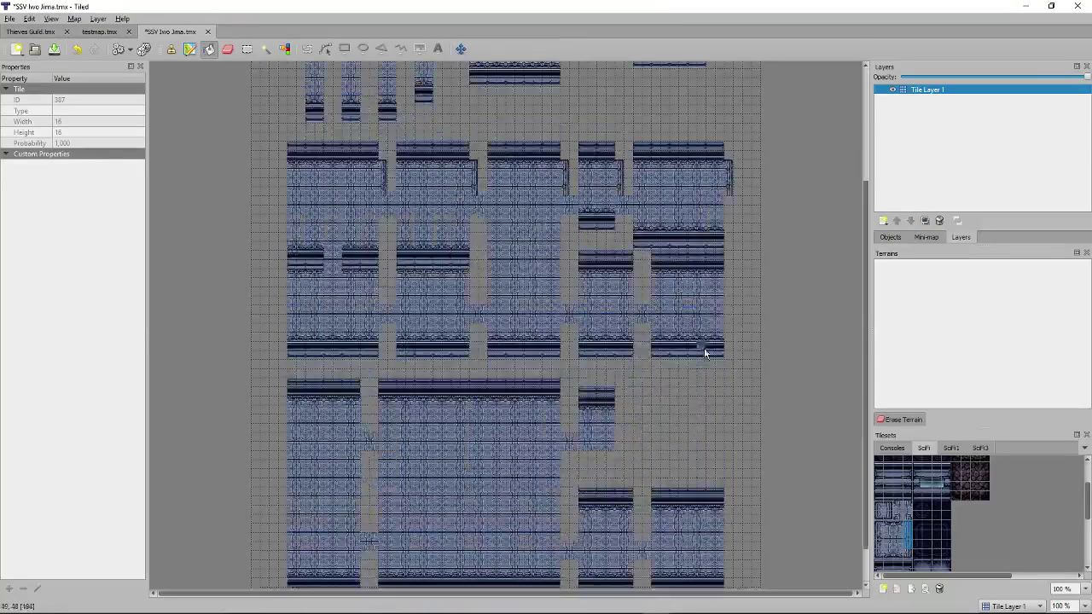
{"action": "left_click", "coordinate": [171, 49]}
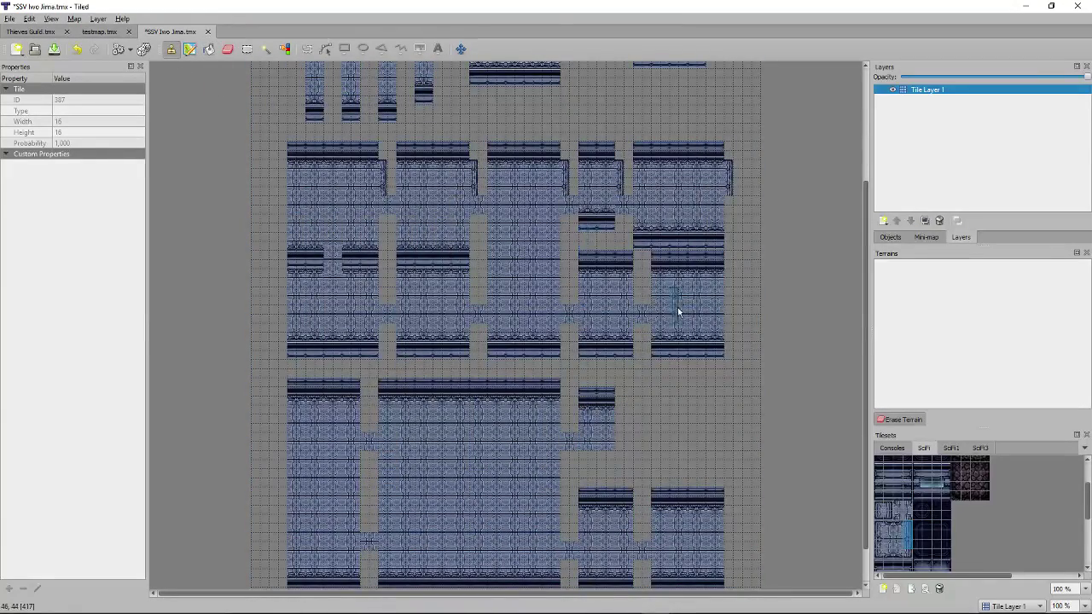
{"action": "left_click", "coordinate": [638, 294]}
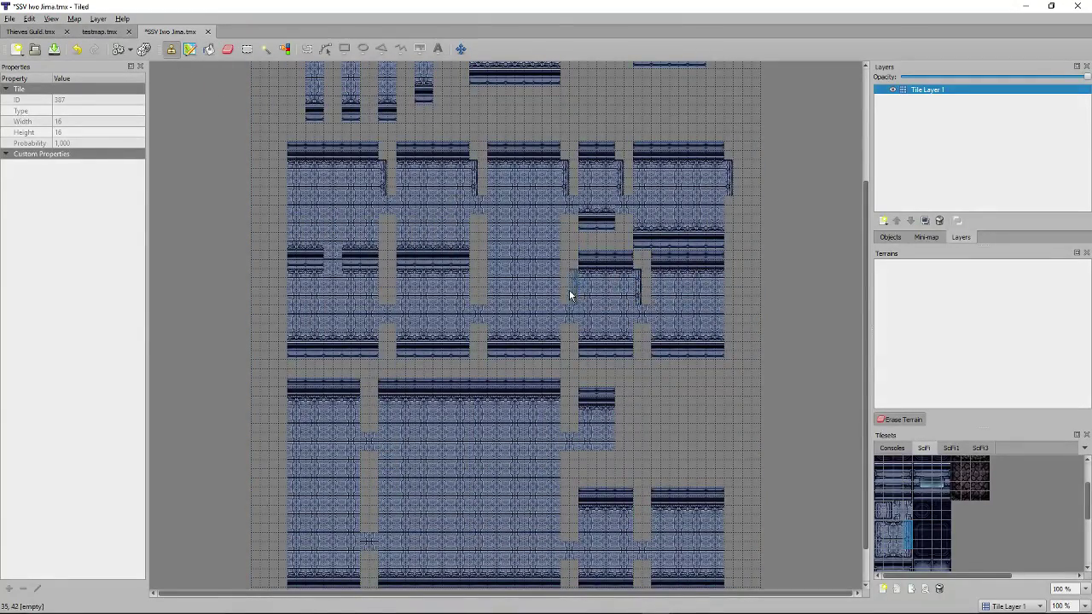
{"action": "left_click", "coordinate": [474, 287]}
Stamp the right-edge wall beside all five rooms of the bottom level, above their corridors.
{"action": "scroll", "coordinate": [665, 302], "scroll_direction": "down", "scroll_amount": 5}
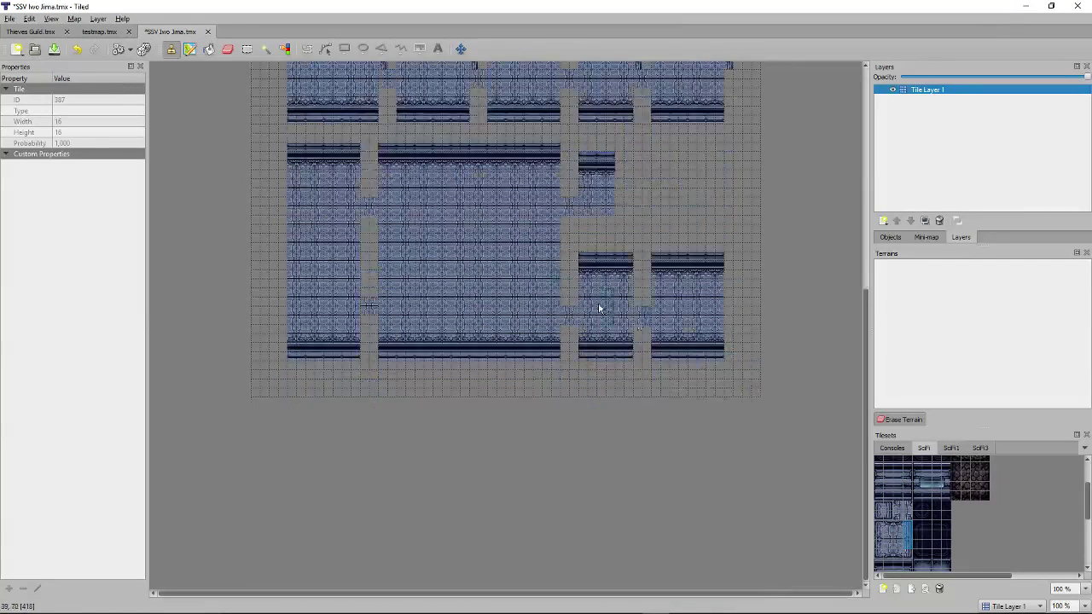
{"action": "left_click", "coordinate": [365, 180]}
{"action": "left_click", "coordinate": [567, 180]}
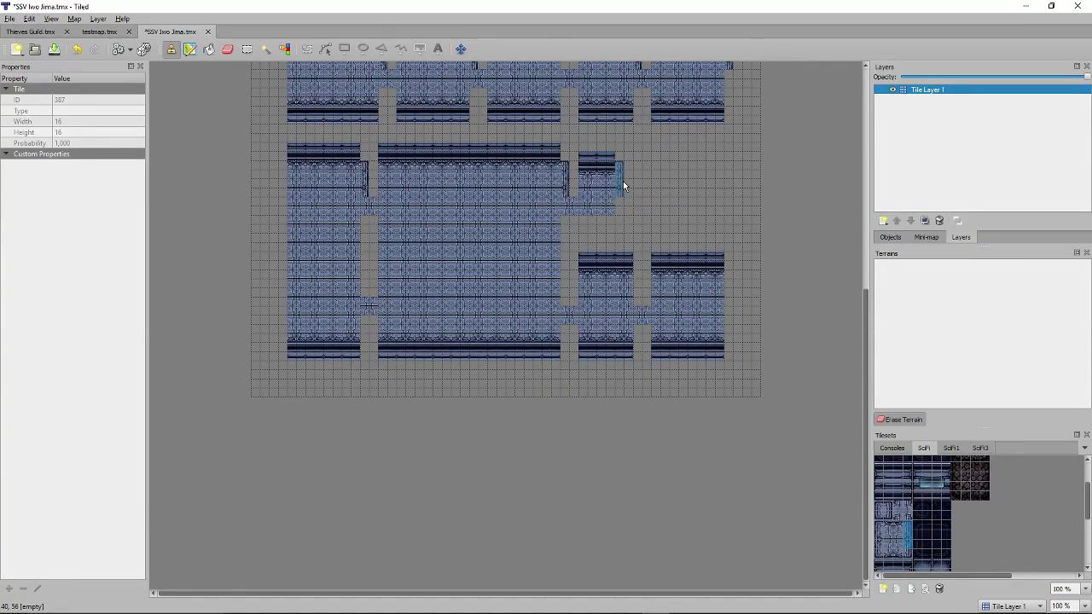
{"action": "left_click", "coordinate": [623, 195]}
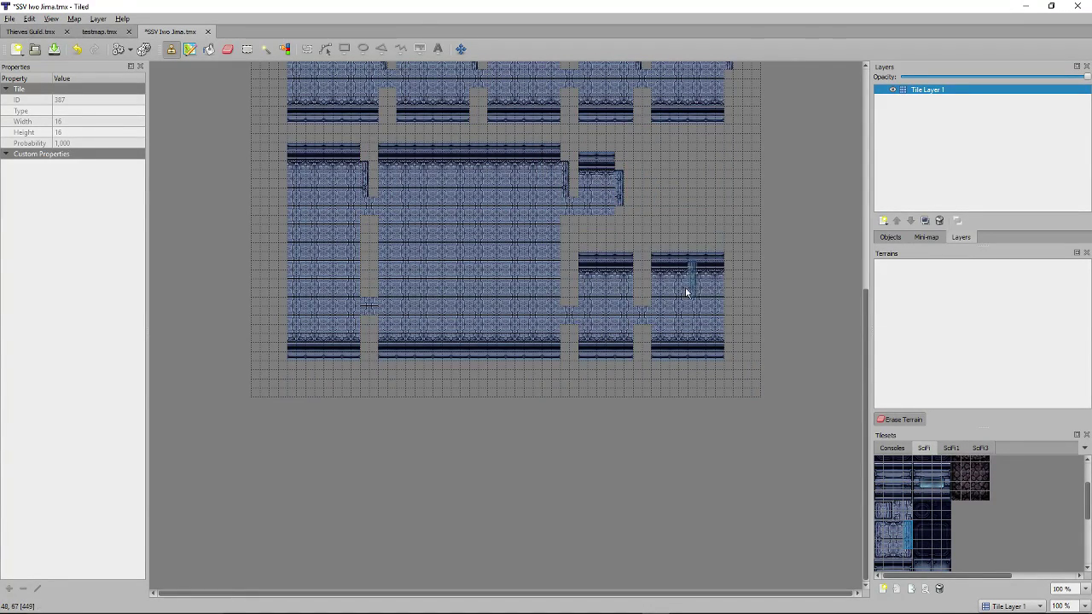
{"action": "left_click", "coordinate": [730, 298]}
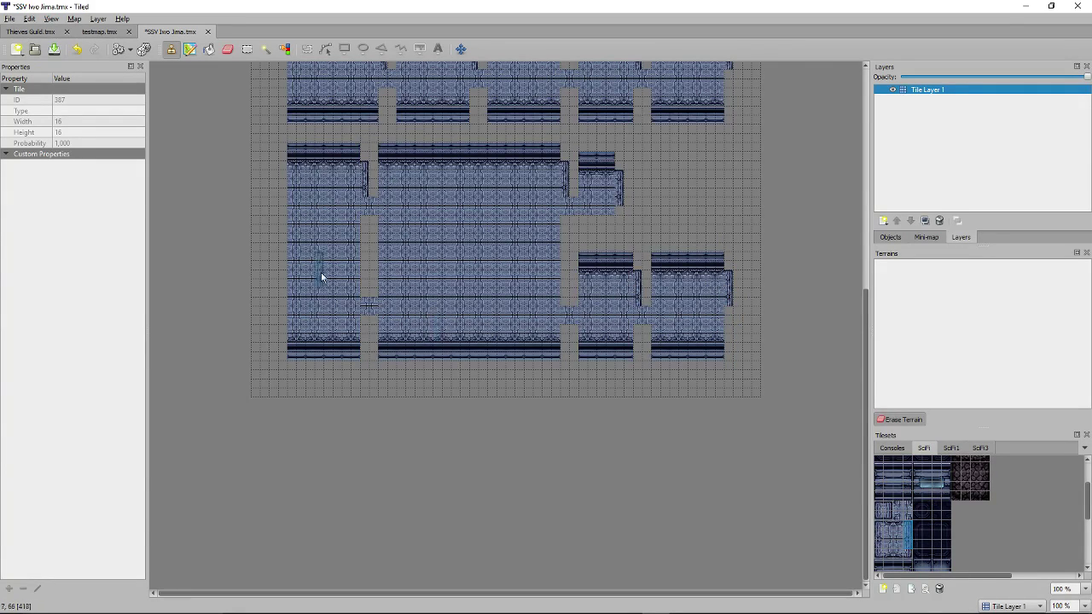
Stamp the left-edge wall tiles beside the four small upper rooms of the top level.
{"action": "scroll", "coordinate": [488, 294], "scroll_direction": "up", "scroll_amount": 3}
{"action": "scroll", "coordinate": [487, 294], "scroll_direction": "up", "scroll_amount": 3}
{"action": "left_click", "coordinate": [883, 537]}
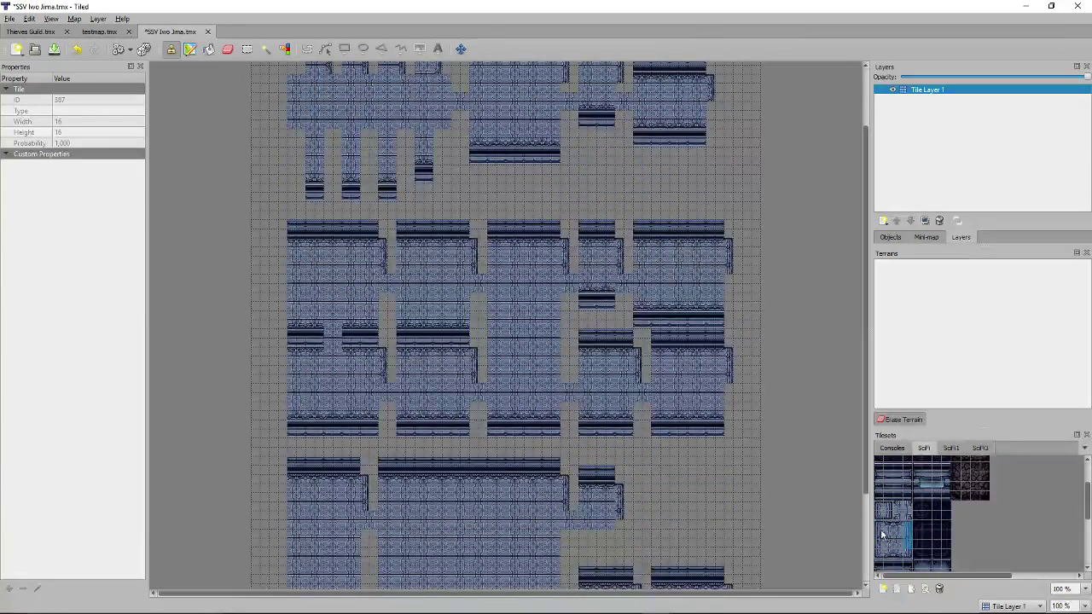
{"action": "scroll", "coordinate": [276, 219], "scroll_direction": "up", "scroll_amount": 2}
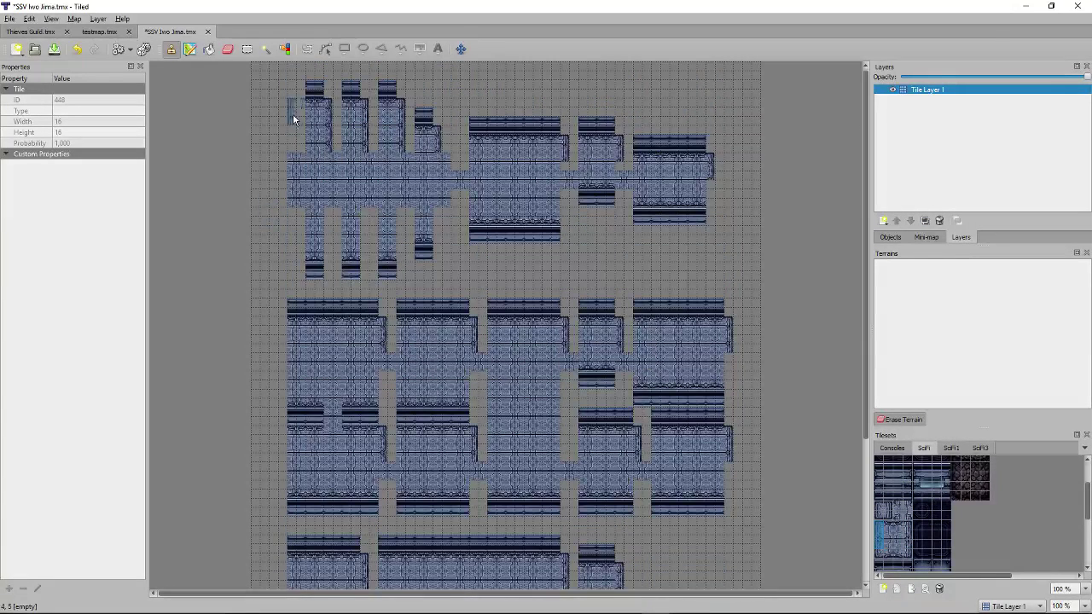
{"action": "left_click", "coordinate": [344, 111]}
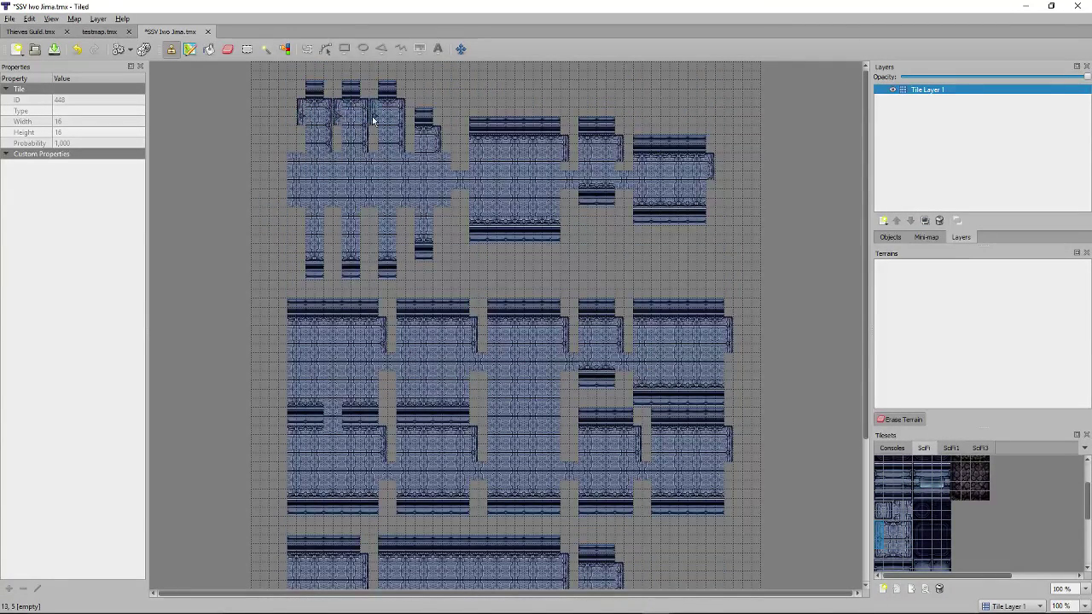
{"action": "left_click", "coordinate": [409, 138]}
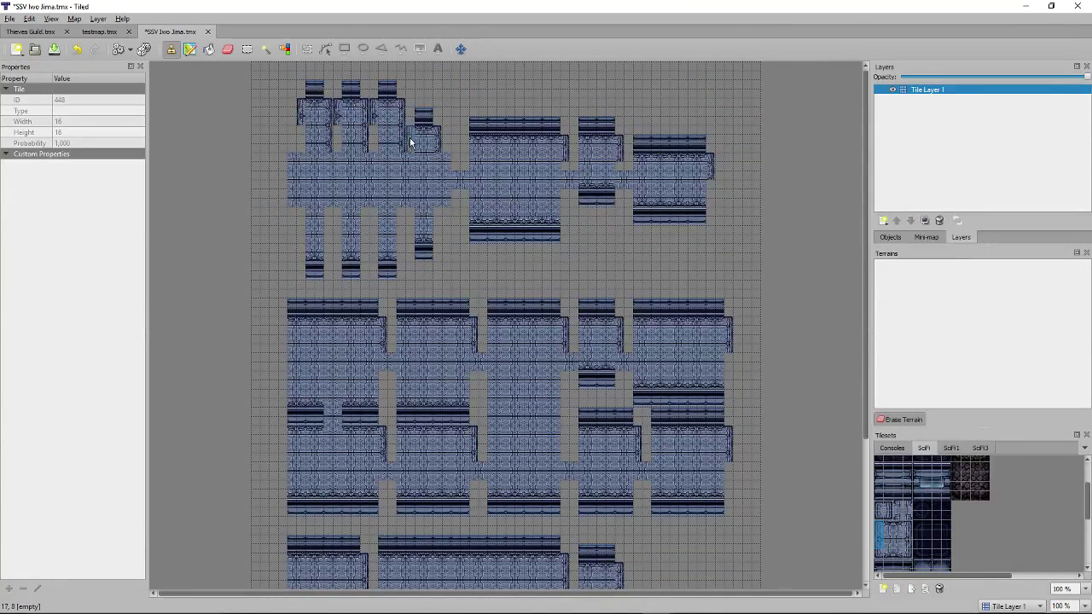
Extend the small upper rooms' left walls to the hall and add left-edge walls to the first two larger rooms of the top level.
{"action": "left_click", "coordinate": [463, 151]}
{"action": "mouse_move", "coordinate": [372, 118]}
{"action": "left_mouse_down"}
{"action": "mouse_move", "coordinate": [373, 143]}
{"action": "mouse_move", "coordinate": [302, 136]}
{"action": "left_mouse_up"}
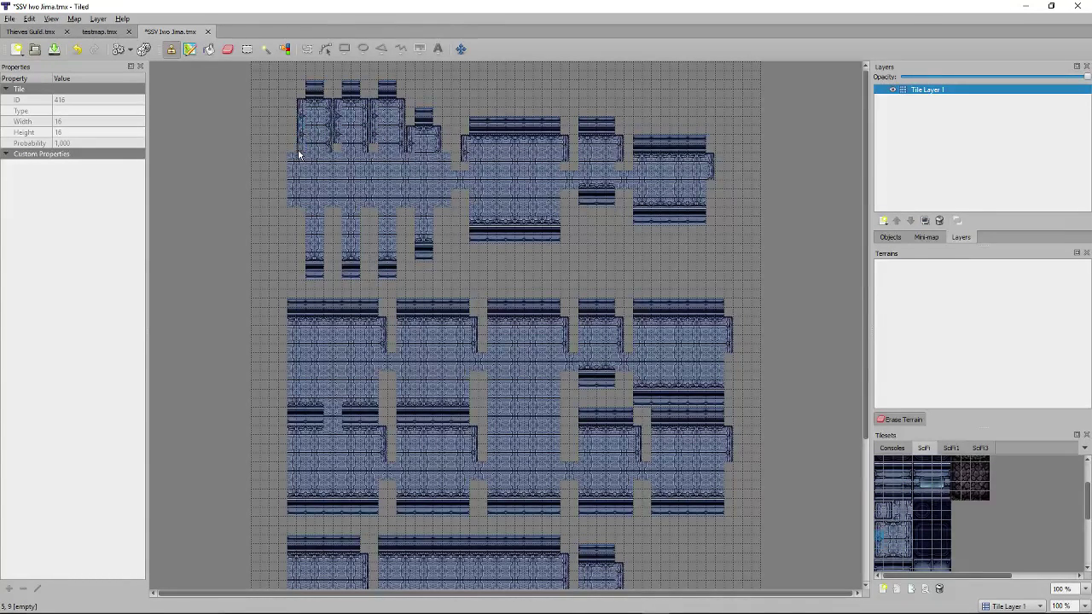
{"action": "left_click", "coordinate": [375, 149]}
{"action": "right_click", "coordinate": [461, 156]}
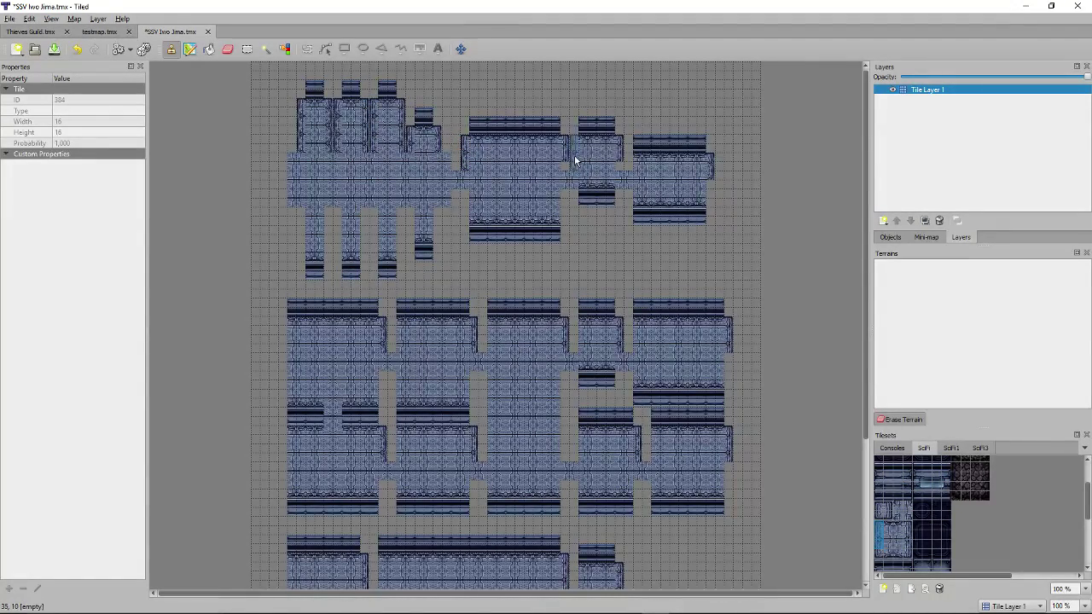
{"action": "scroll", "coordinate": [644, 256], "scroll_direction": "down", "scroll_amount": 3}
{"action": "scroll", "coordinate": [614, 213], "scroll_direction": "up", "scroll_amount": 3}
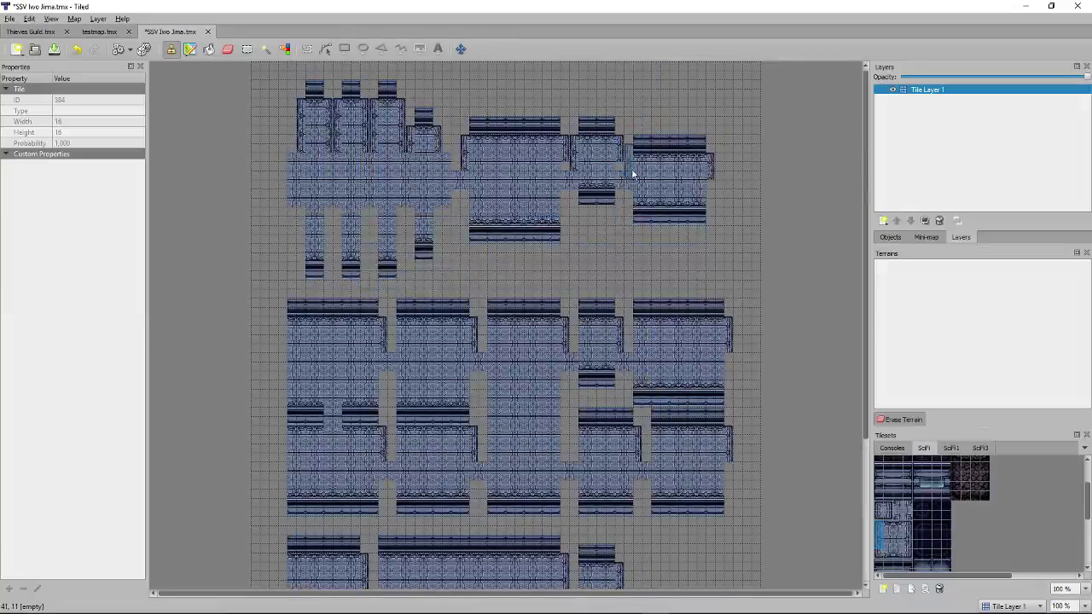
Stamp the left-edge wall above the corridor on all five rooms of the middle level's upper row.
{"action": "scroll", "coordinate": [275, 229], "scroll_direction": "down", "scroll_amount": 2}
{"action": "left_click", "coordinate": [284, 256]}
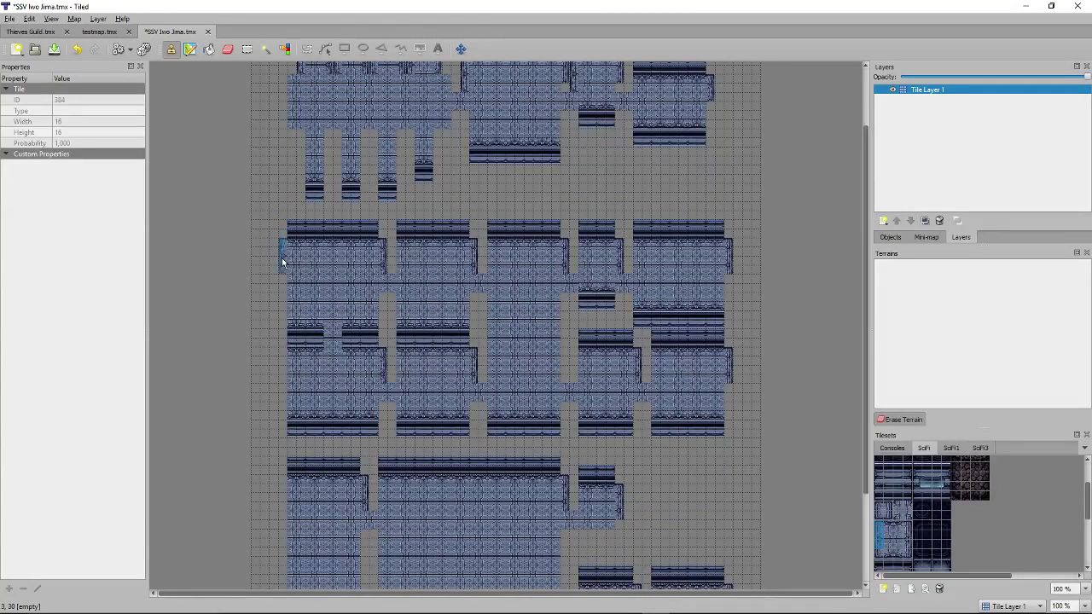
{"action": "left_click", "coordinate": [404, 268]}
{"action": "left_click", "coordinate": [477, 259]}
{"action": "left_click", "coordinate": [571, 263]}
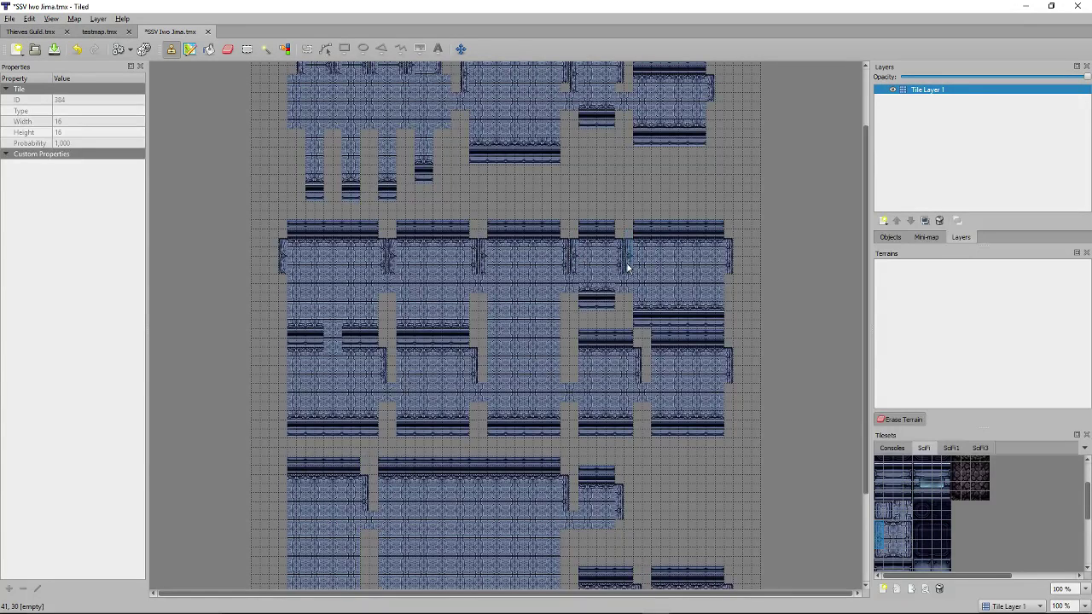
{"action": "left_click", "coordinate": [627, 267]}
Stamp the left-edge wall above the corridor on the first, second, fourth and fifth rooms of the middle level's lower row.
{"action": "scroll", "coordinate": [261, 290], "scroll_direction": "down", "scroll_amount": 2}
{"action": "left_click", "coordinate": [282, 297]}
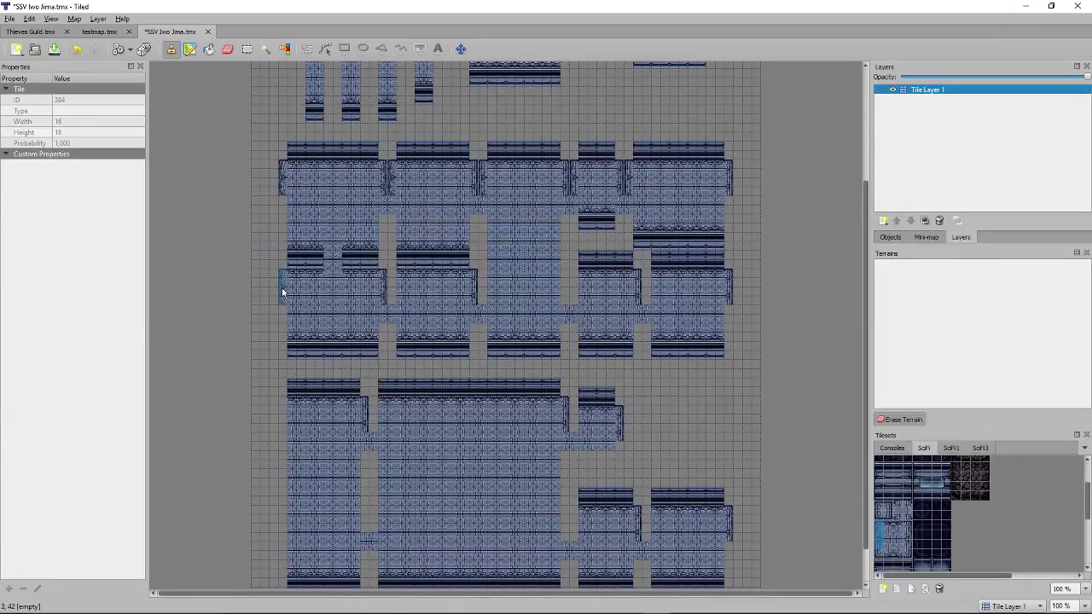
{"action": "left_click", "coordinate": [385, 290]}
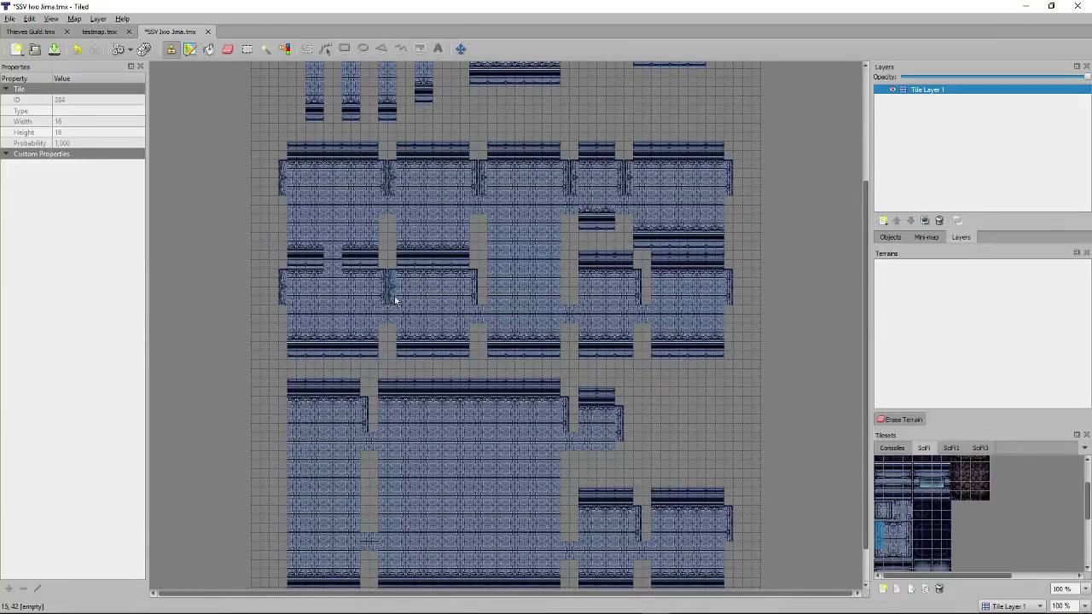
{"action": "left_click", "coordinate": [574, 299]}
{"action": "left_click", "coordinate": [650, 296]}
Stamp the left-edge wall on the bottom level's first room, large room and two lower small rooms.
{"action": "scroll", "coordinate": [649, 299], "scroll_direction": "down", "scroll_amount": 4}
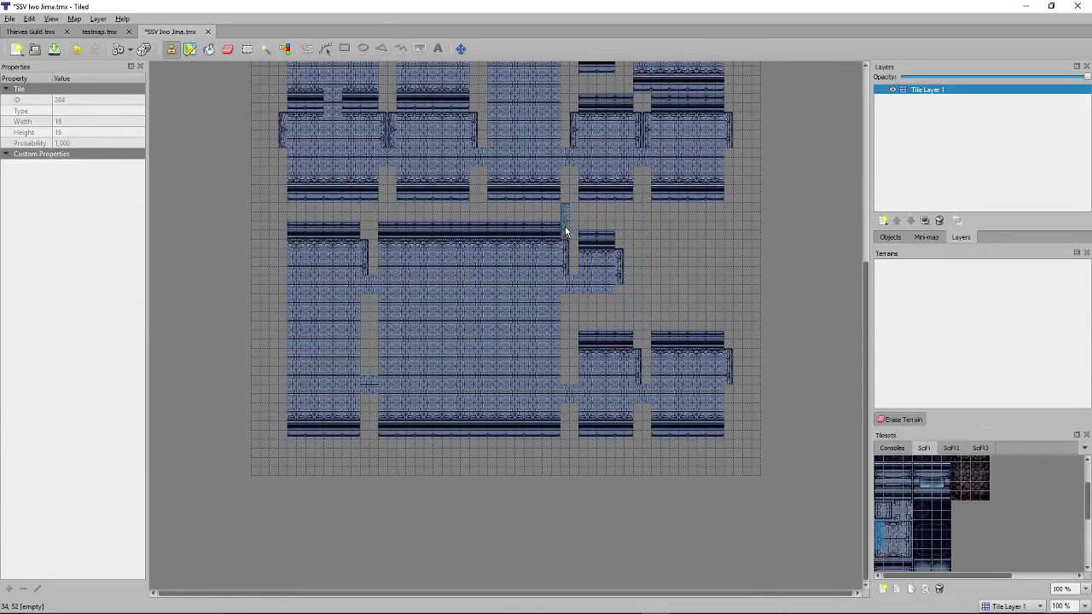
{"action": "left_click", "coordinate": [372, 260]}
{"action": "left_click", "coordinate": [575, 373]}
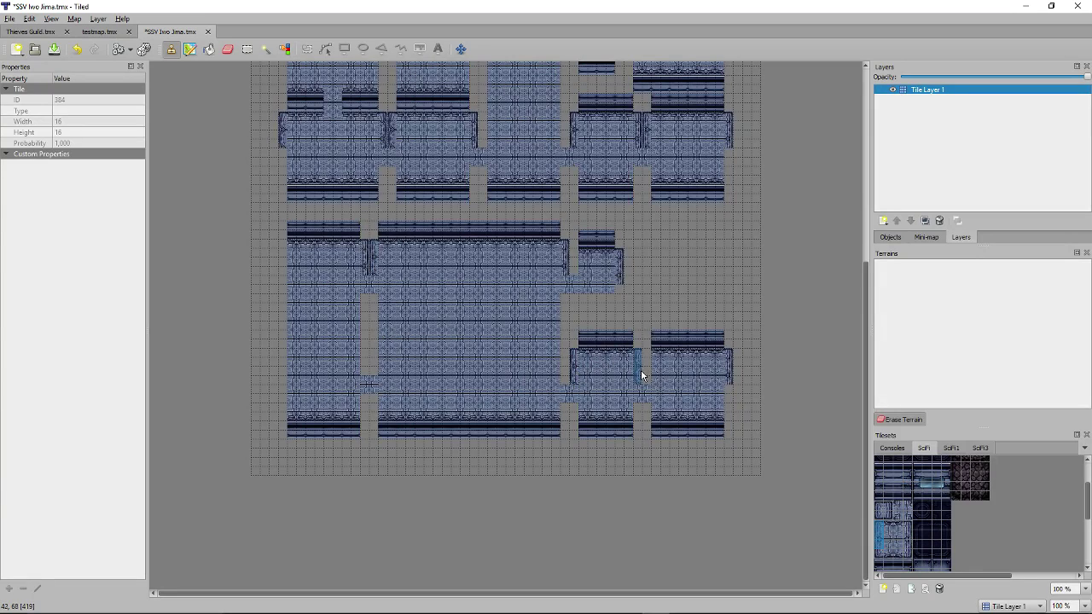
{"action": "left_click", "coordinate": [642, 375]}
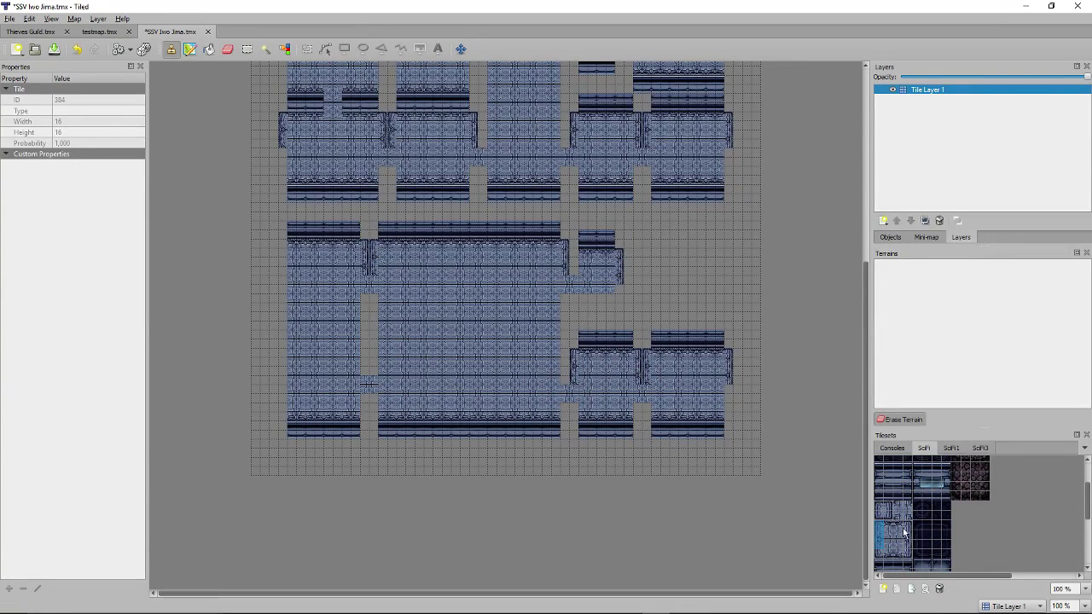
{"action": "left_click", "coordinate": [281, 268]}
Cap the lower ends of the walls between adjoining rooms with corner tiles and copy the finished paired wall into matching gaps on all levels.
{"action": "left_click", "coordinate": [905, 520]}
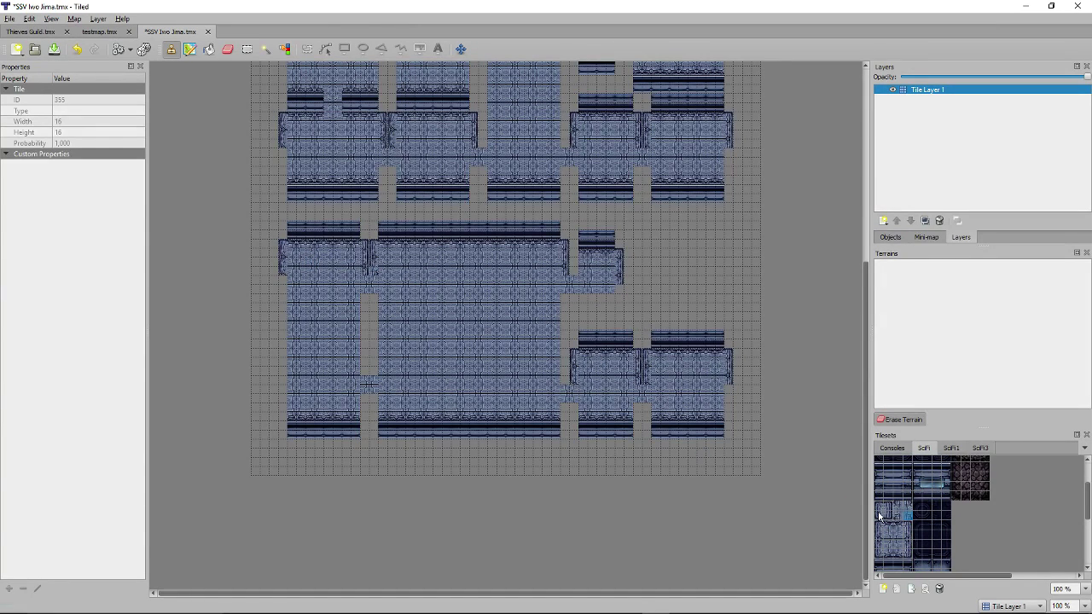
{"action": "left_click", "coordinate": [906, 511]}
{"action": "scroll", "coordinate": [370, 261], "scroll_direction": "up", "scroll_amount": 2}
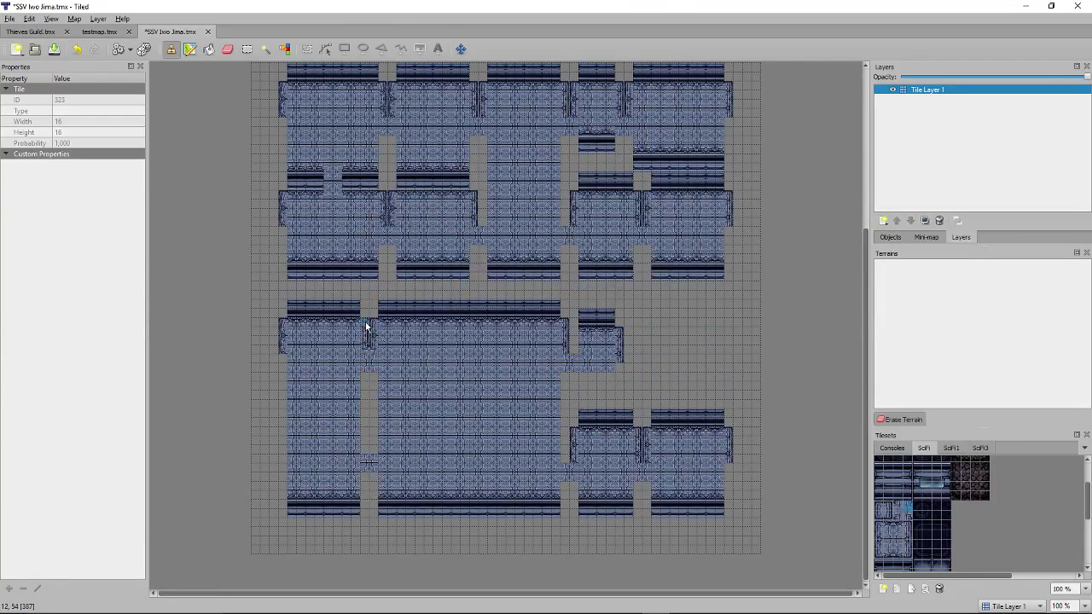
{"action": "left_click", "coordinate": [371, 335]}
{"action": "right_click", "coordinate": [375, 348]}
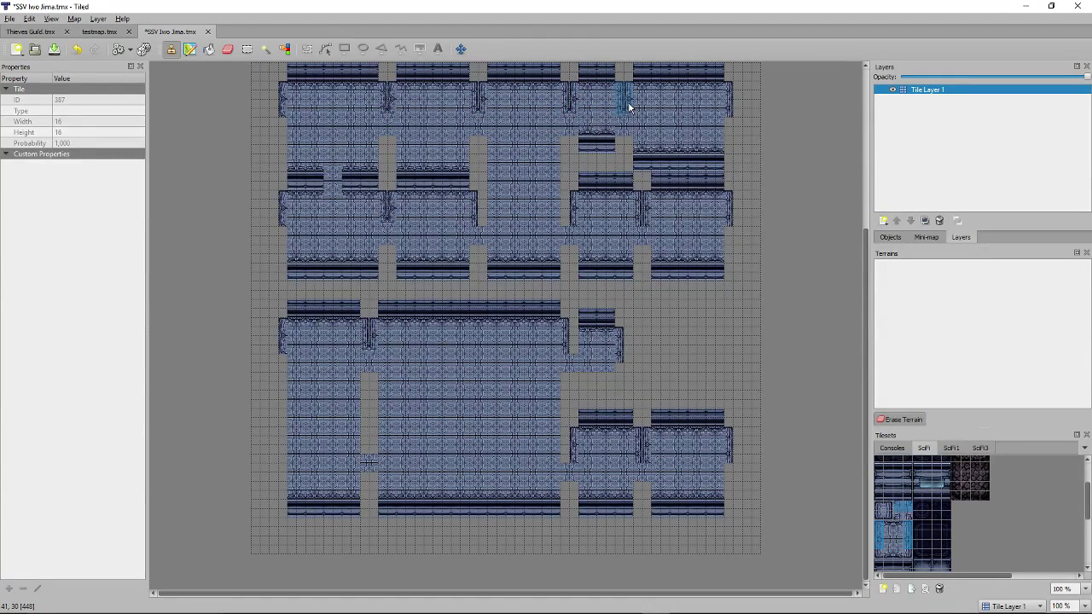
{"action": "left_click", "coordinate": [567, 207]}
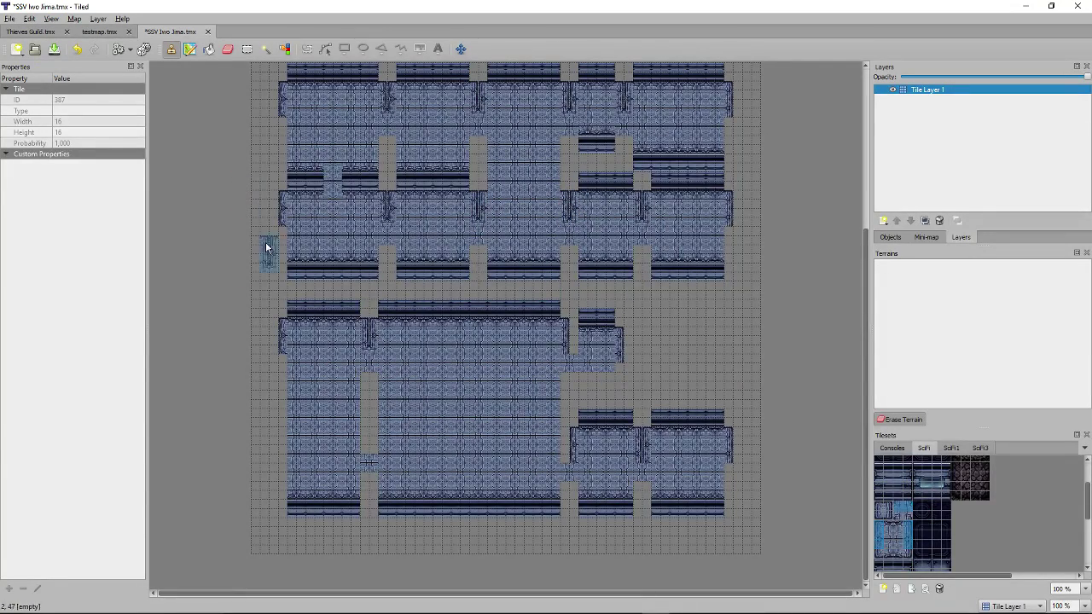
{"action": "scroll", "coordinate": [367, 281], "scroll_direction": "up", "scroll_amount": 2}
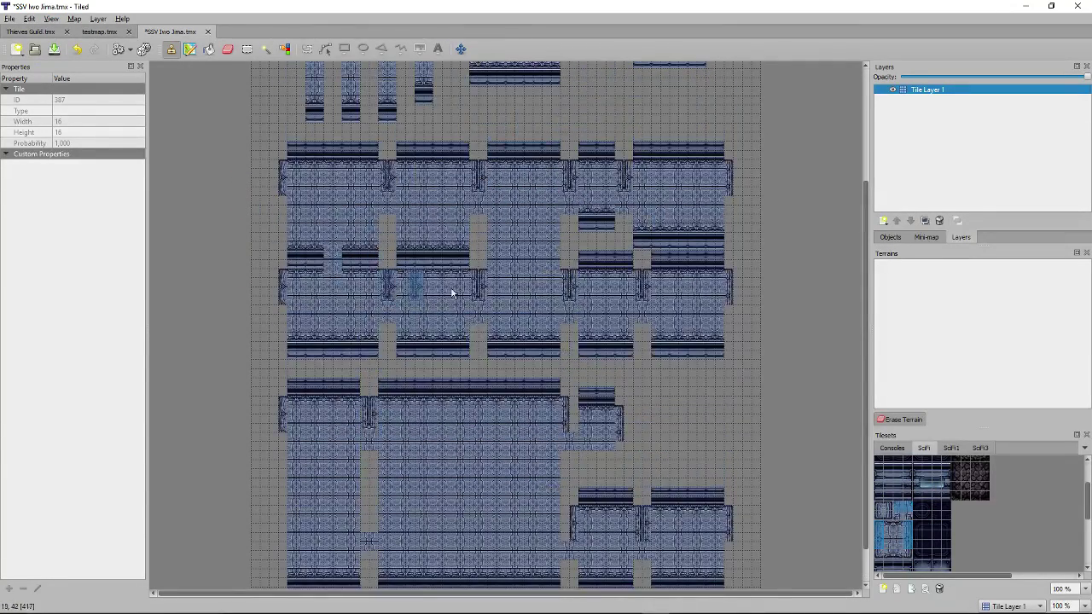
{"action": "scroll", "coordinate": [435, 273], "scroll_direction": "up", "scroll_amount": 4}
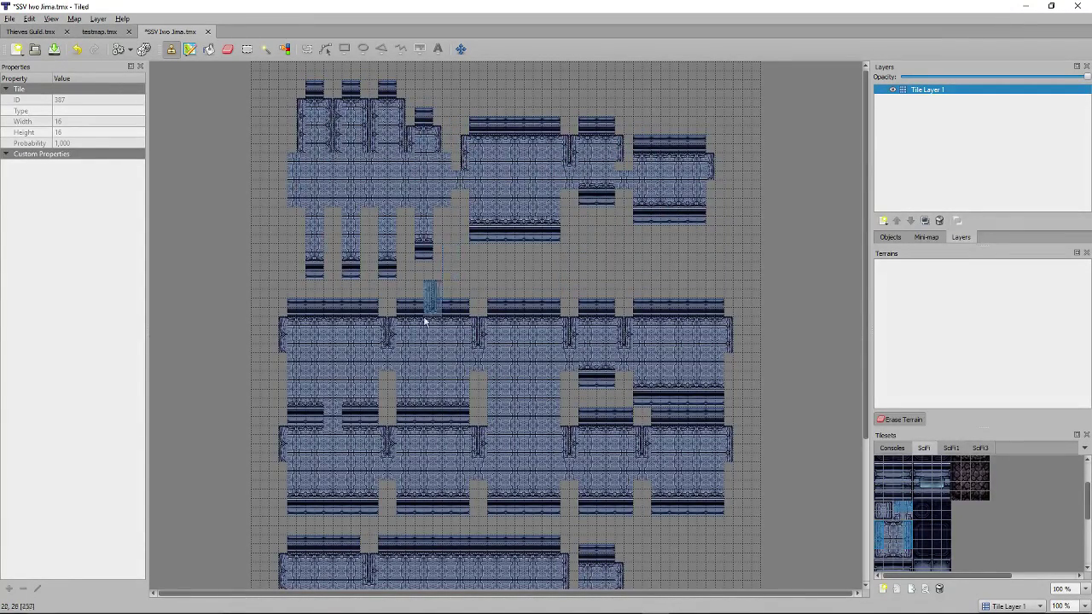
Build a paired wall with upper corner tiles between the top level's first two lower small rooms and copy it between the second and third.
{"action": "left_click", "coordinate": [902, 513]}
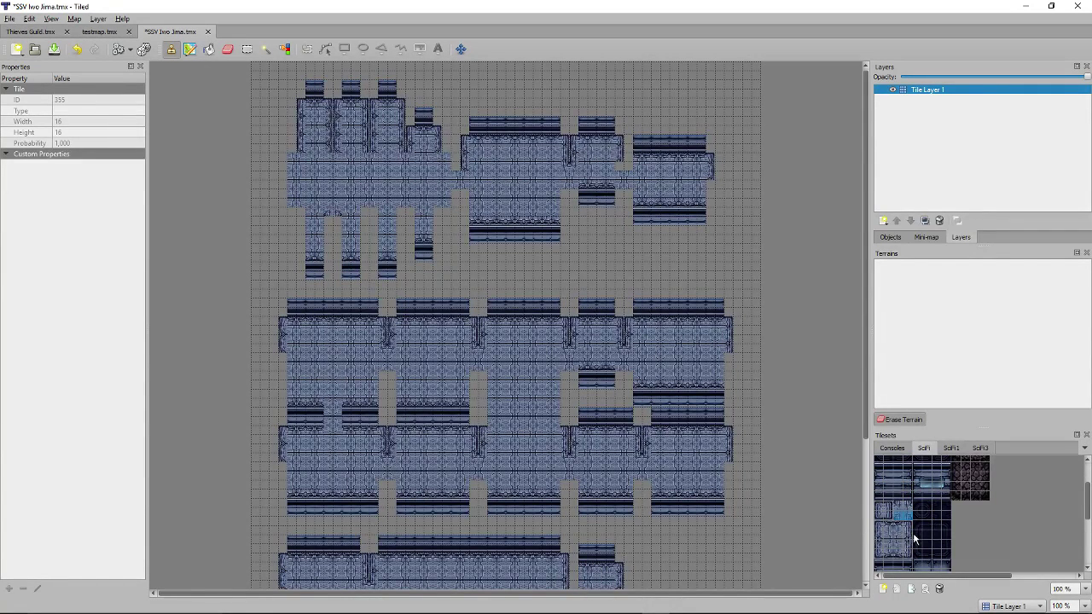
{"action": "left_click", "coordinate": [880, 539]}
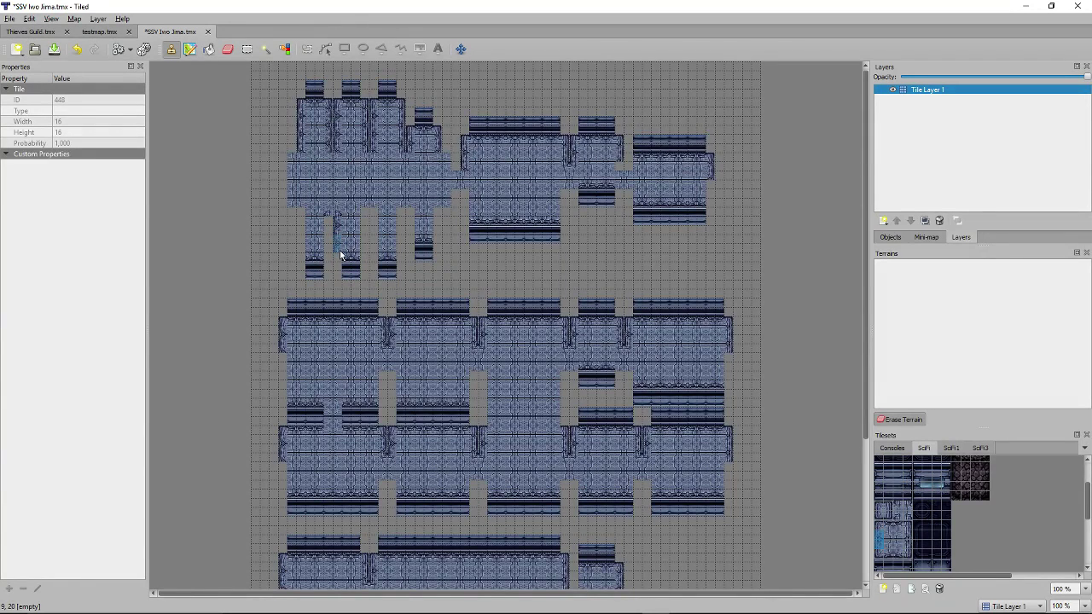
{"action": "left_click", "coordinate": [340, 254]}
{"action": "left_click", "coordinate": [878, 553]}
{"action": "left_click_drag", "start_coordinate": [910, 556], "coordinate": [909, 531]}
{"action": "left_click_drag", "start_coordinate": [329, 244], "coordinate": [325, 217]}
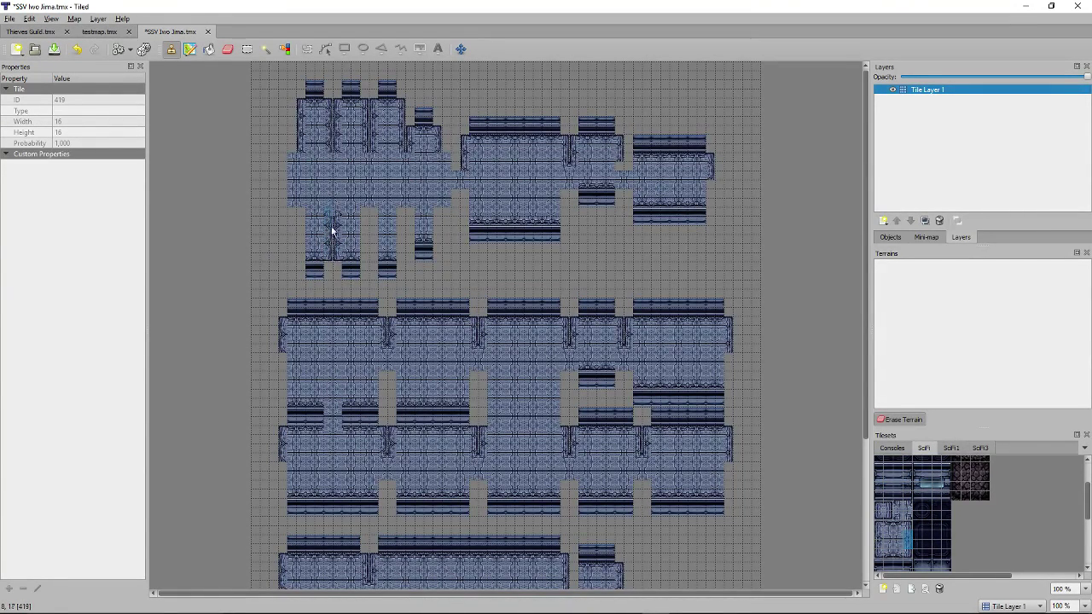
{"action": "left_click", "coordinate": [370, 247]}
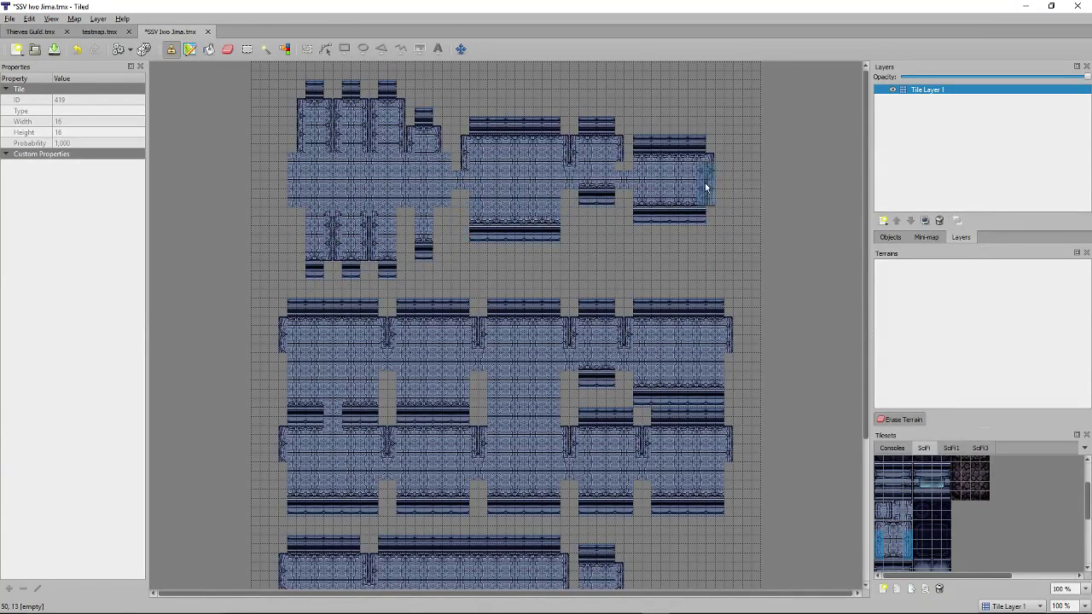
Fill the first two gaps below the corridor in the middle level's upper row with the paired wall and its upper corner tiles.
{"action": "scroll", "coordinate": [707, 178], "scroll_direction": "down", "scroll_amount": 3}
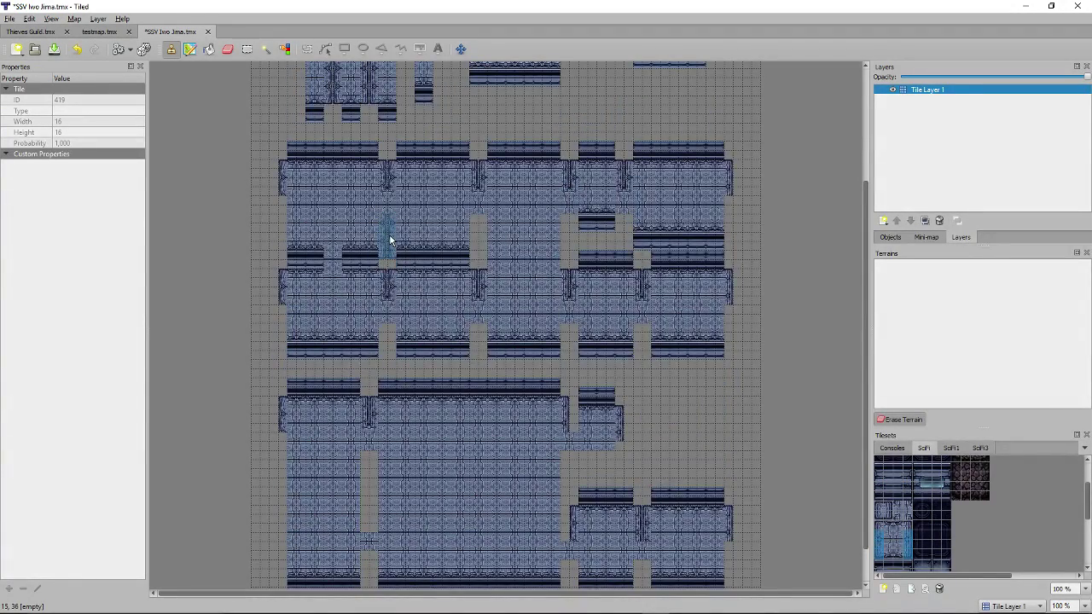
{"action": "scroll", "coordinate": [389, 239], "scroll_direction": "up", "scroll_amount": 3}
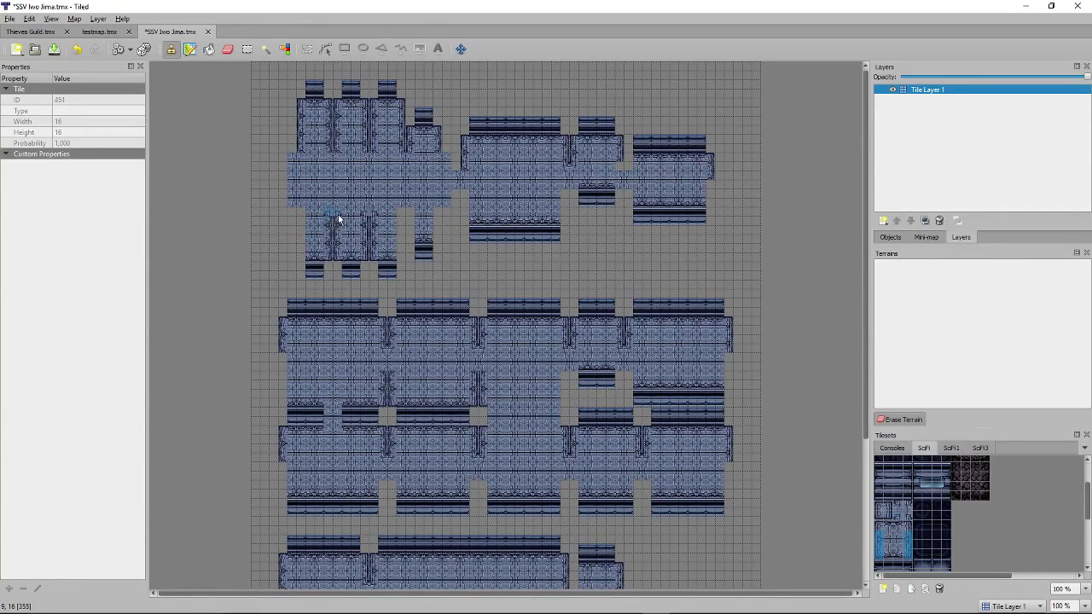
{"action": "right_click", "coordinate": [388, 390]}
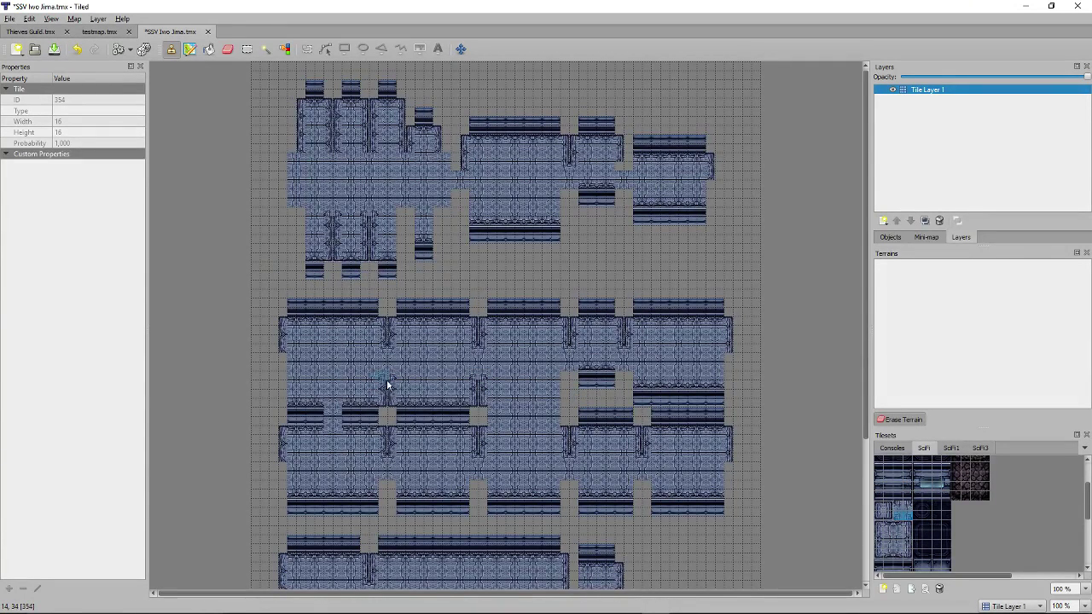
Copy the short paired wall into the four gaps below the corridor in the middle level's lower row.
{"action": "right_click_drag", "start_coordinate": [386, 380], "coordinate": [393, 402]}
{"action": "left_click", "coordinate": [388, 491]}
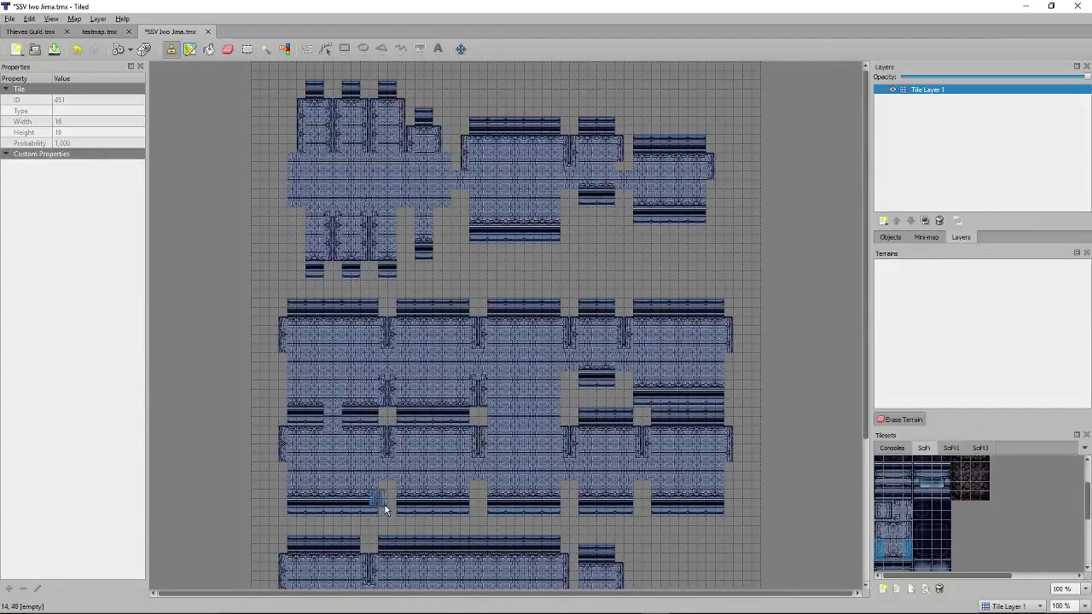
{"action": "left_click", "coordinate": [480, 501]}
{"action": "left_click", "coordinate": [570, 500]}
{"action": "left_click", "coordinate": [646, 500]}
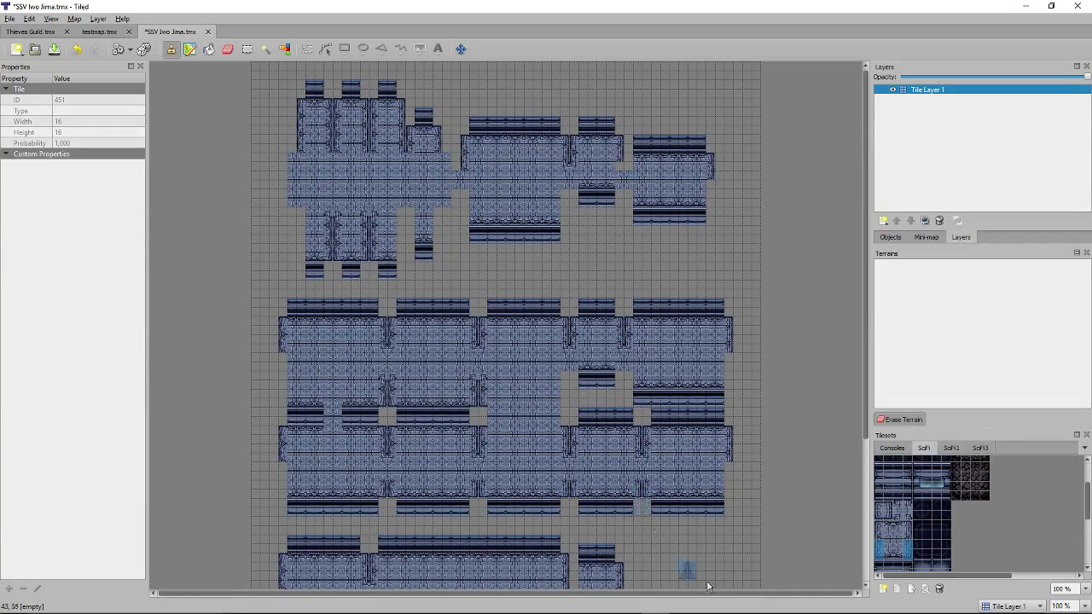
Copy the paired wall's capped lower end into the gap between the bottom level's large room and its upper small room.
{"action": "right_click", "coordinate": [394, 384]}
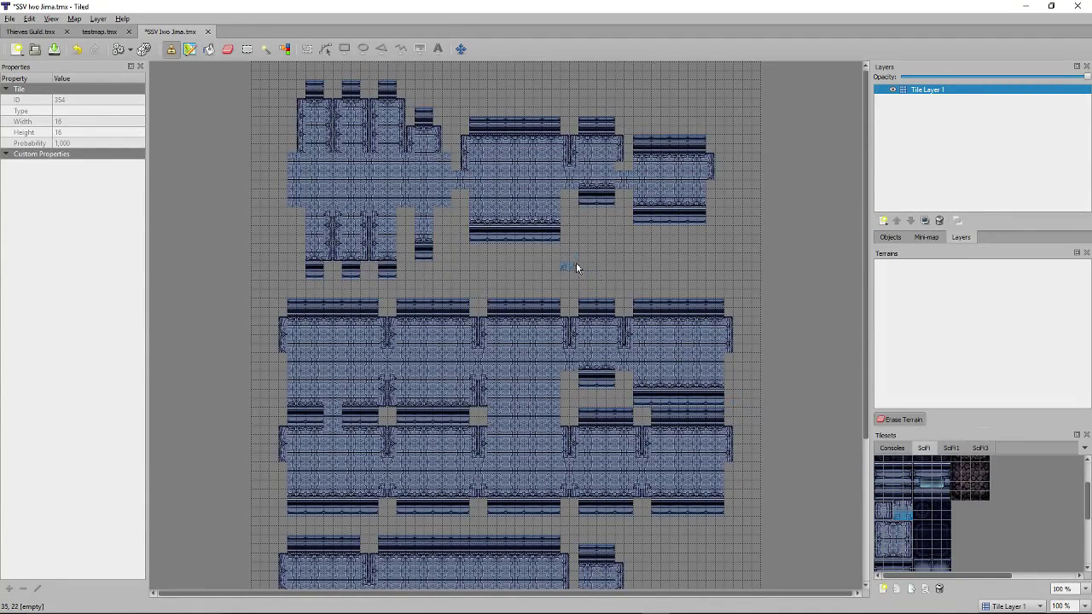
{"action": "scroll", "coordinate": [568, 265], "scroll_direction": "down", "scroll_amount": 5}
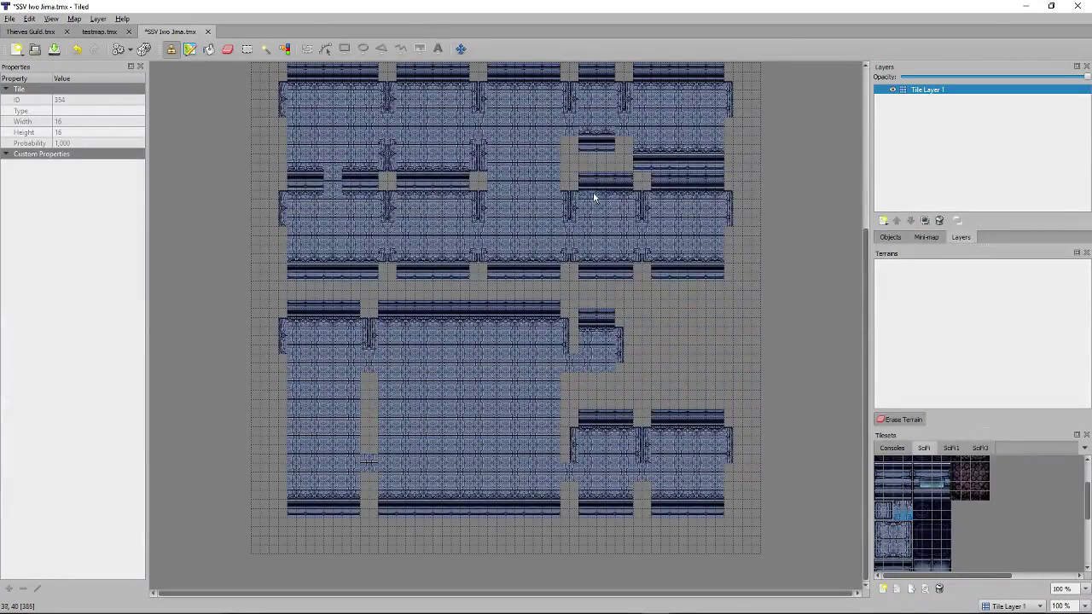
{"action": "right_click_drag", "start_coordinate": [577, 217], "coordinate": [574, 227]}
{"action": "left_click", "coordinate": [572, 347]}
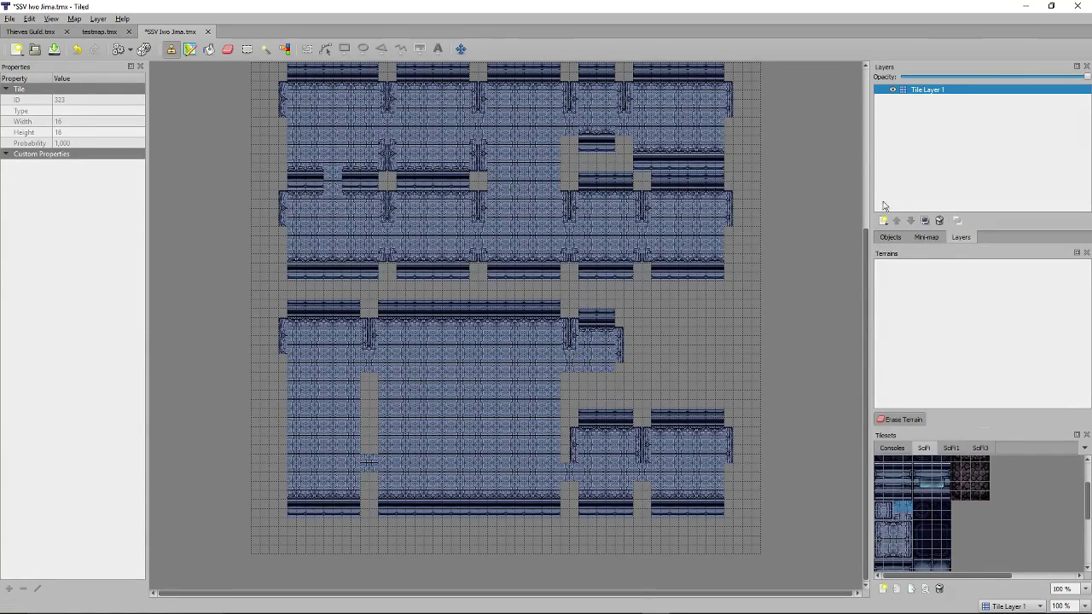
Copy the paired wall with its upper corners between the third and fourth lower small rooms of the top level.
{"action": "scroll", "coordinate": [497, 361], "scroll_direction": "up", "scroll_amount": 5}
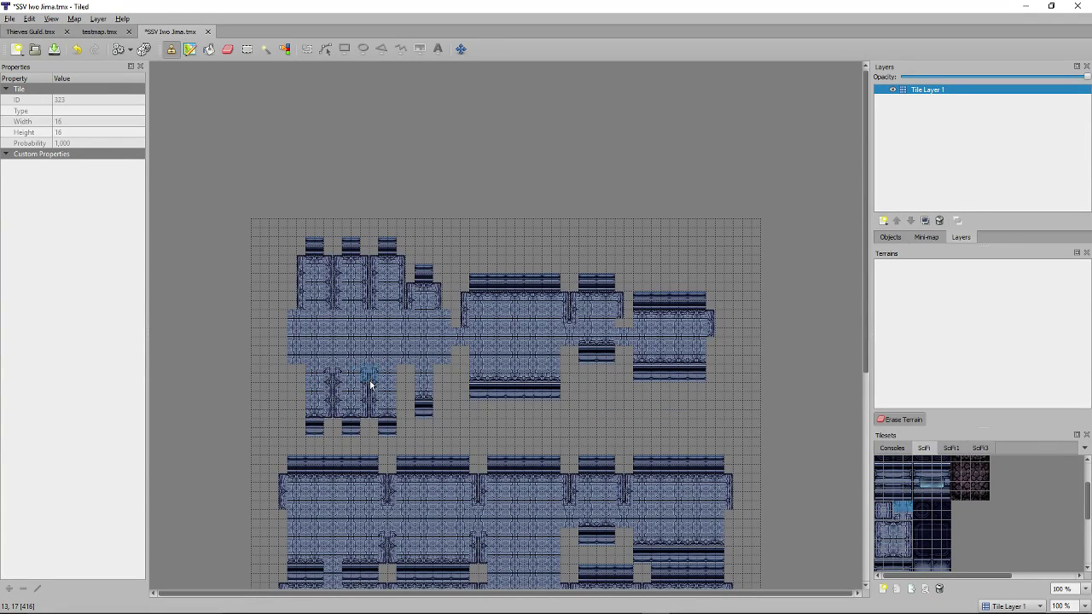
{"action": "right_click_drag", "start_coordinate": [372, 385], "coordinate": [373, 386]}
{"action": "left_click", "coordinate": [408, 381]}
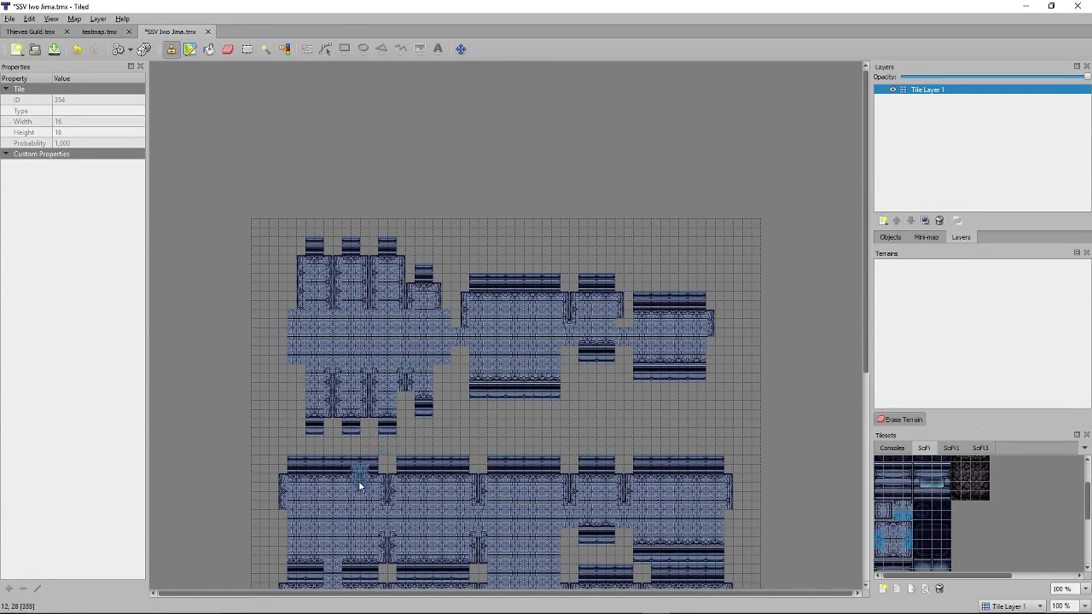
{"action": "right_click", "coordinate": [393, 400]}
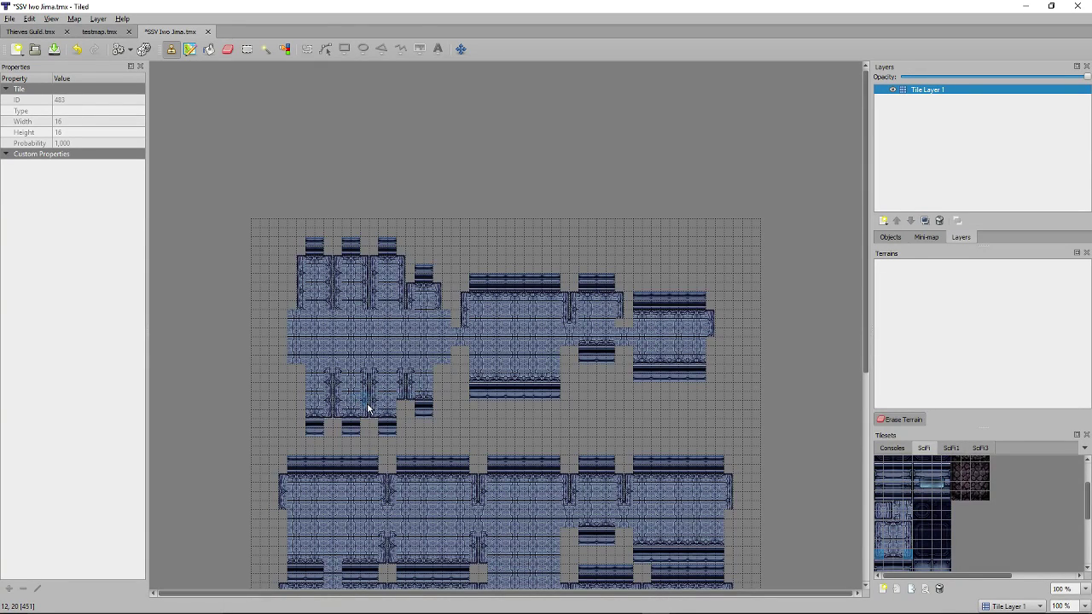
{"action": "right_click", "coordinate": [395, 410]}
Complete the side walls of the top level's lower small rooms, including the first room's outer left wall.
{"action": "right_click", "coordinate": [366, 417]}
{"action": "left_click_drag", "start_coordinate": [336, 378], "coordinate": [341, 402]}
{"action": "right_click_drag", "start_coordinate": [338, 416], "coordinate": [337, 416]}
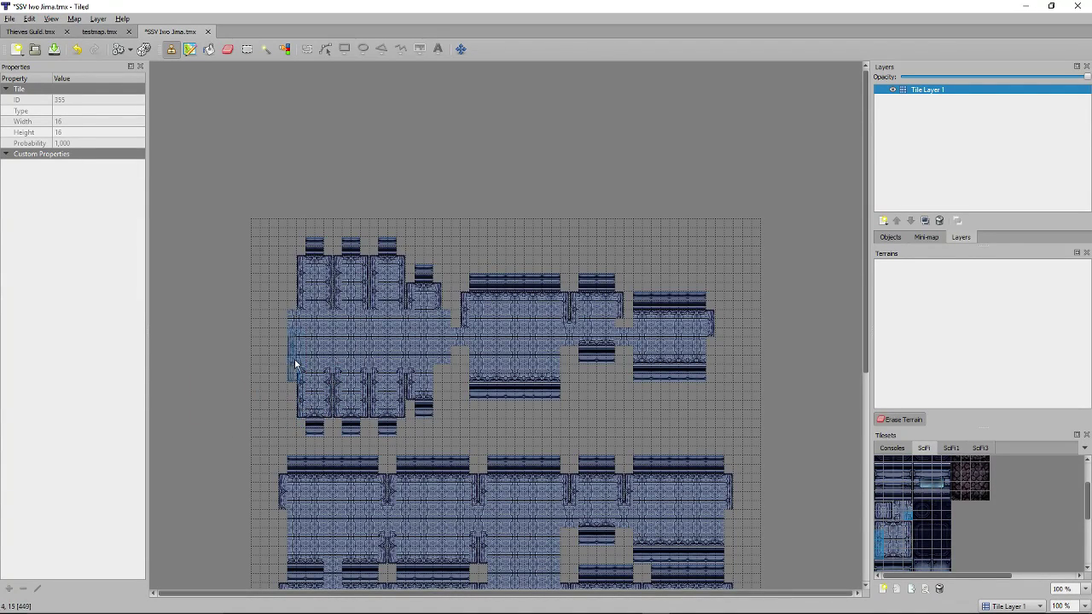
Paint the left-edge wall down the outer side of the top level's wide hall and finish its upper corner.
{"action": "left_click", "coordinate": [900, 556]}
{"action": "left_click", "coordinate": [880, 554]}
{"action": "left_click", "coordinate": [876, 538]}
{"action": "mouse_move", "coordinate": [281, 365]}
{"action": "left_mouse_down"}
{"action": "mouse_move", "coordinate": [282, 316]}
{"action": "mouse_move", "coordinate": [284, 327]}
{"action": "left_mouse_up"}
{"action": "left_click", "coordinate": [887, 530]}
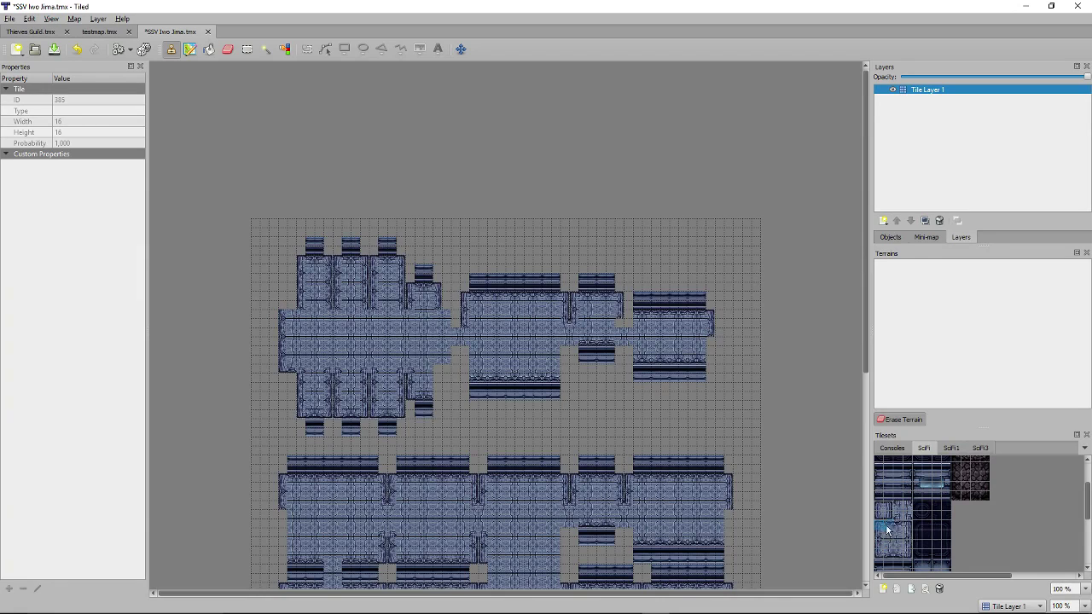
{"action": "left_click", "coordinate": [284, 308]}
Pick the horizontal wall face tiles from the tileset as the new stamp.
{"action": "left_click", "coordinate": [907, 503]}
{"action": "scroll", "coordinate": [901, 510], "scroll_direction": "up", "scroll_amount": 1}
{"action": "left_click", "coordinate": [896, 520]}
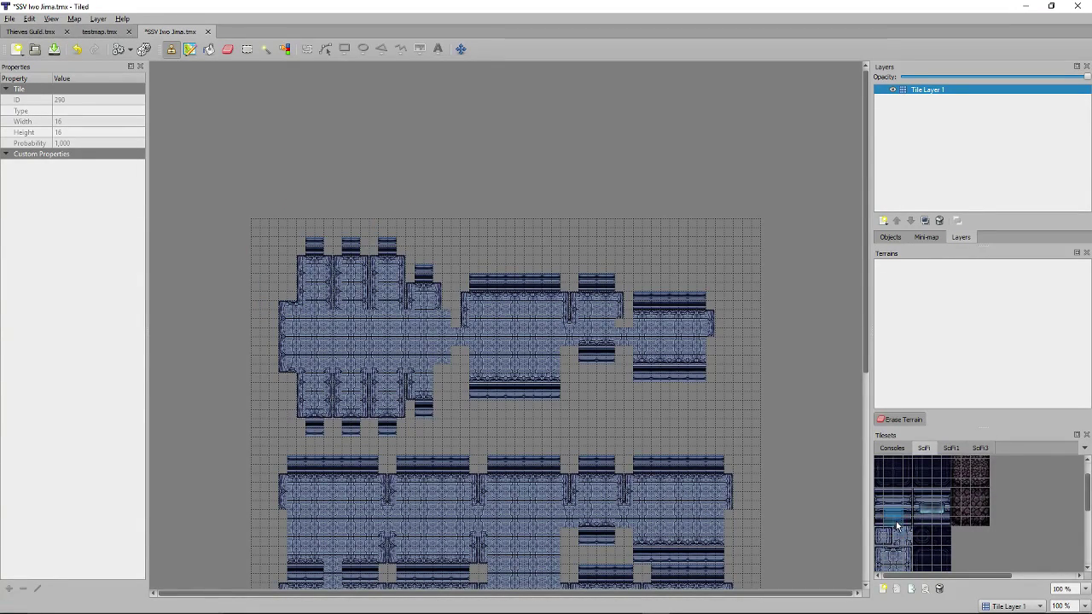
Fill the gaps in the wall strip above the three upper-left rooms and extend it one tile further left with SciFi tiles.
{"action": "left_click_drag", "start_coordinate": [307, 245], "coordinate": [415, 253]}
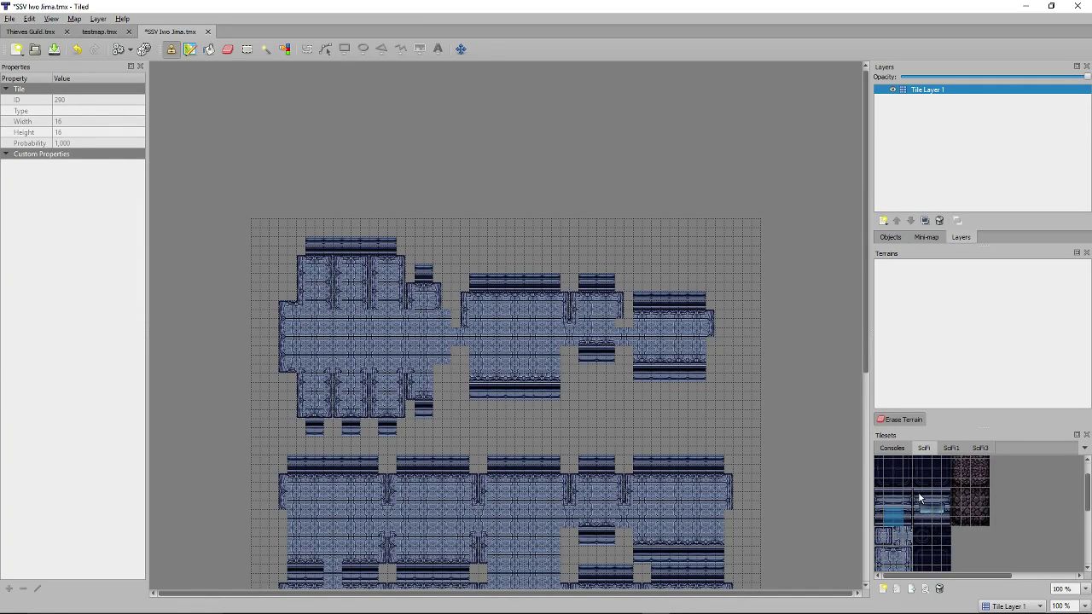
{"action": "scroll", "coordinate": [917, 506], "scroll_direction": "down", "scroll_amount": 1}
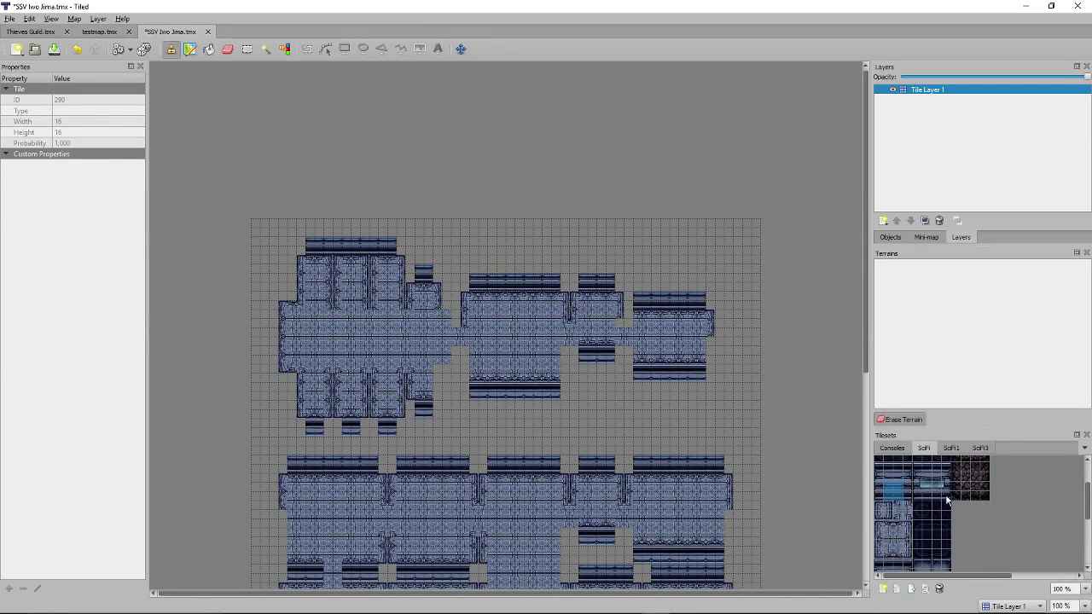
{"action": "left_click", "coordinate": [908, 481]}
{"action": "left_click_drag", "start_coordinate": [881, 484], "coordinate": [881, 498]}
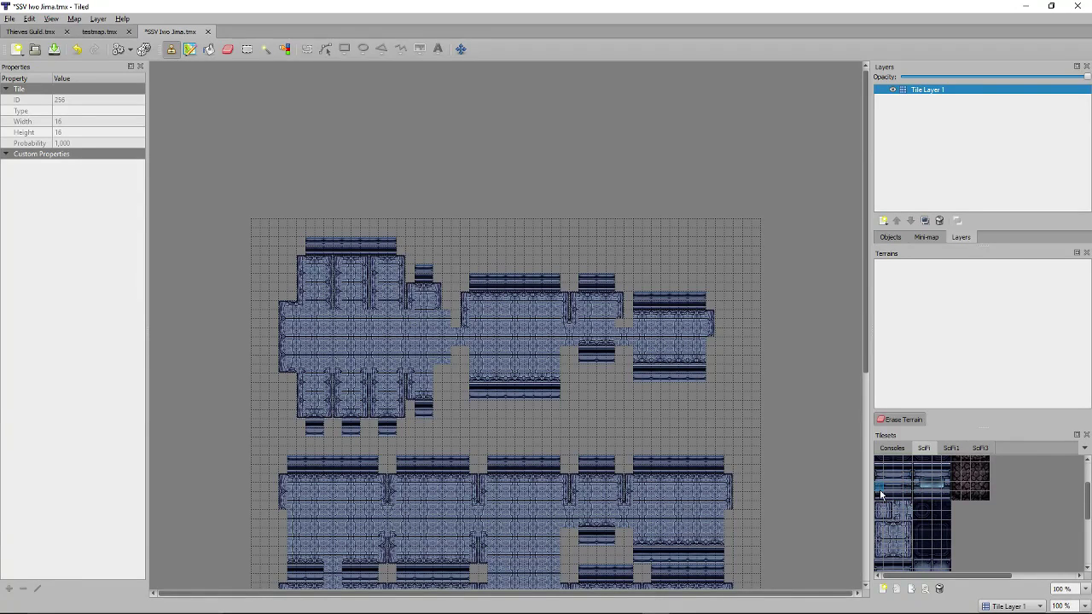
{"action": "left_click", "coordinate": [301, 245]}
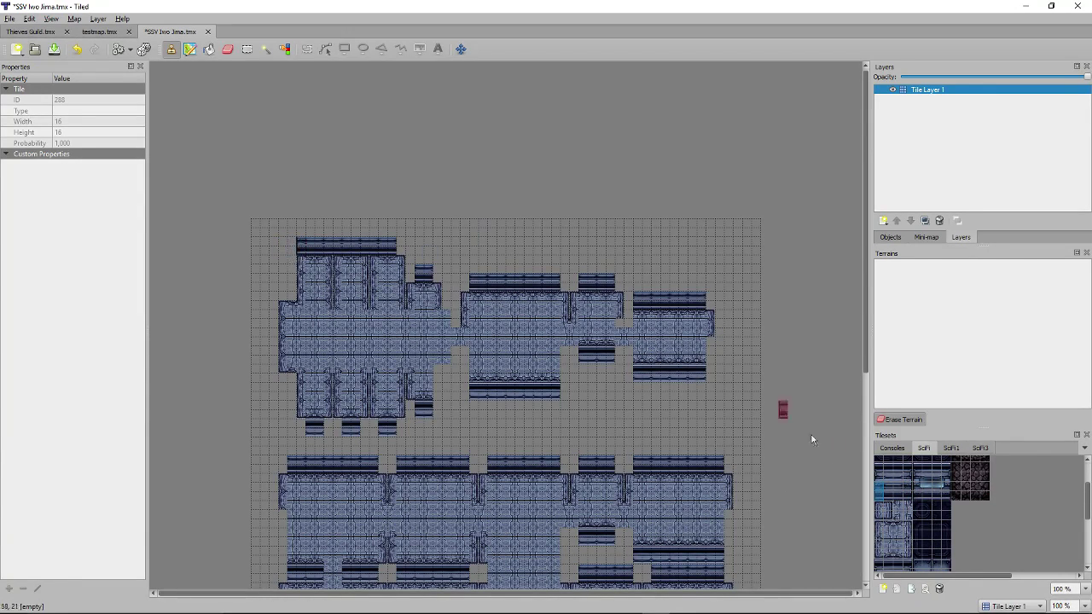
{"action": "left_click", "coordinate": [894, 488]}
{"action": "left_click", "coordinate": [895, 496]}
{"action": "left_click", "coordinate": [295, 253]}
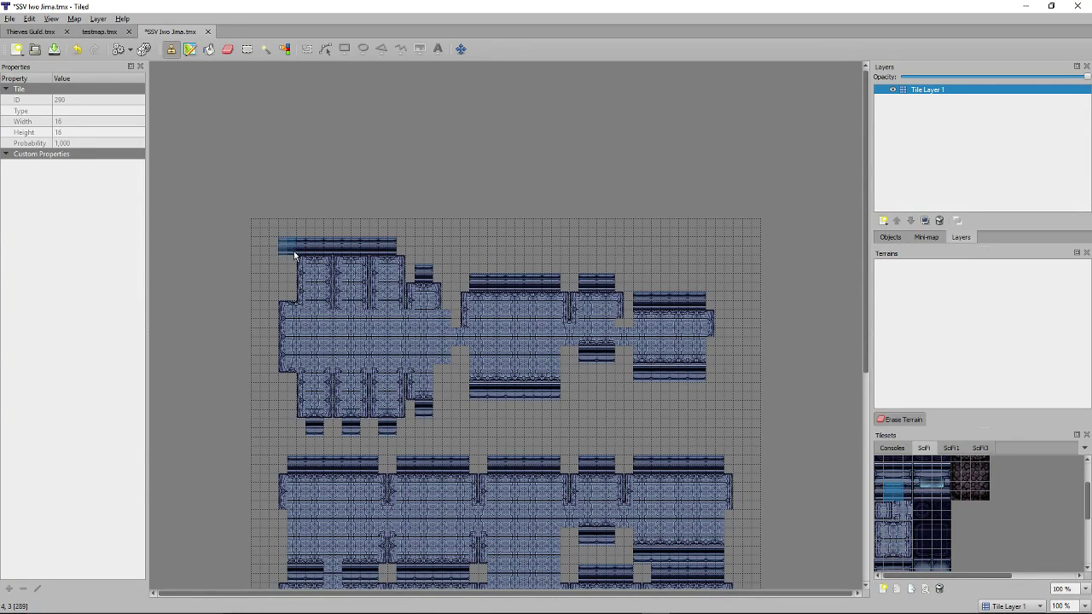
{"action": "left_click", "coordinate": [292, 284]}
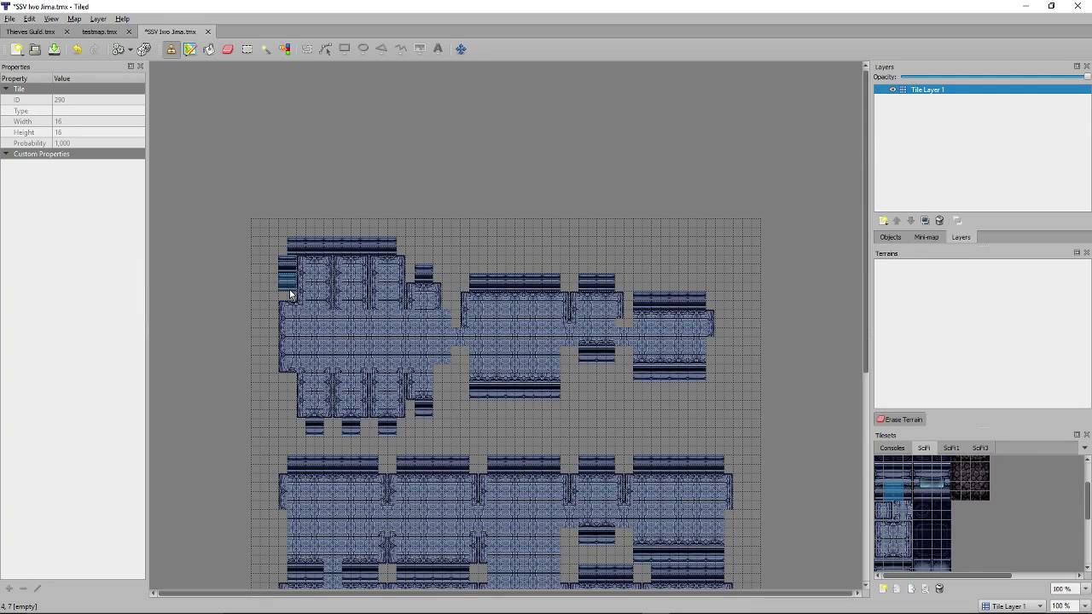
{"action": "left_click", "coordinate": [290, 300]}
{"action": "left_click", "coordinate": [227, 50]}
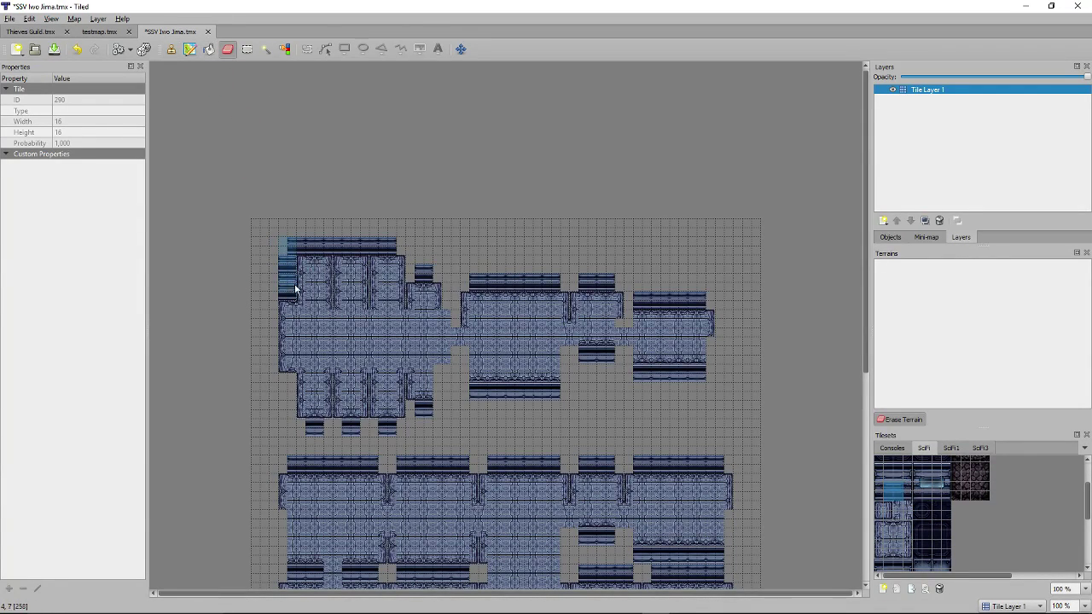
{"action": "mouse_move", "coordinate": [295, 290]}
{"action": "left_mouse_down"}
{"action": "mouse_move", "coordinate": [293, 300]}
{"action": "mouse_move", "coordinate": [300, 244]}
{"action": "mouse_move", "coordinate": [390, 252]}
{"action": "left_mouse_up"}
Place SciFi metal panel tiles in the outer notches on both sides of the three upper-left rooms.
{"action": "left_click", "coordinate": [171, 49]}
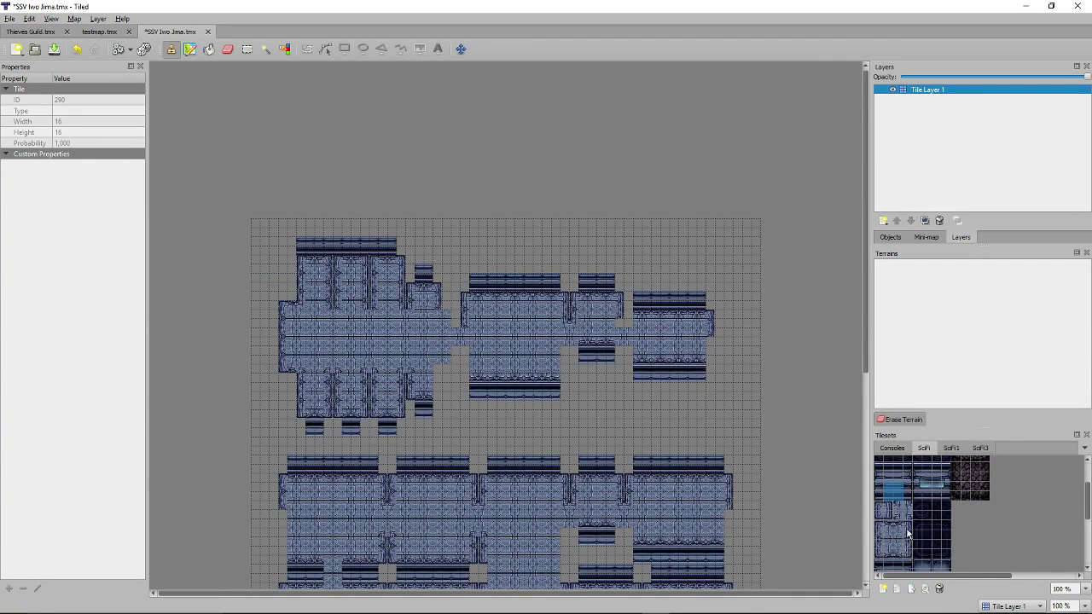
{"action": "scroll", "coordinate": [906, 512], "scroll_direction": "down", "scroll_amount": 2}
{"action": "scroll", "coordinate": [924, 522], "scroll_direction": "up", "scroll_amount": 1}
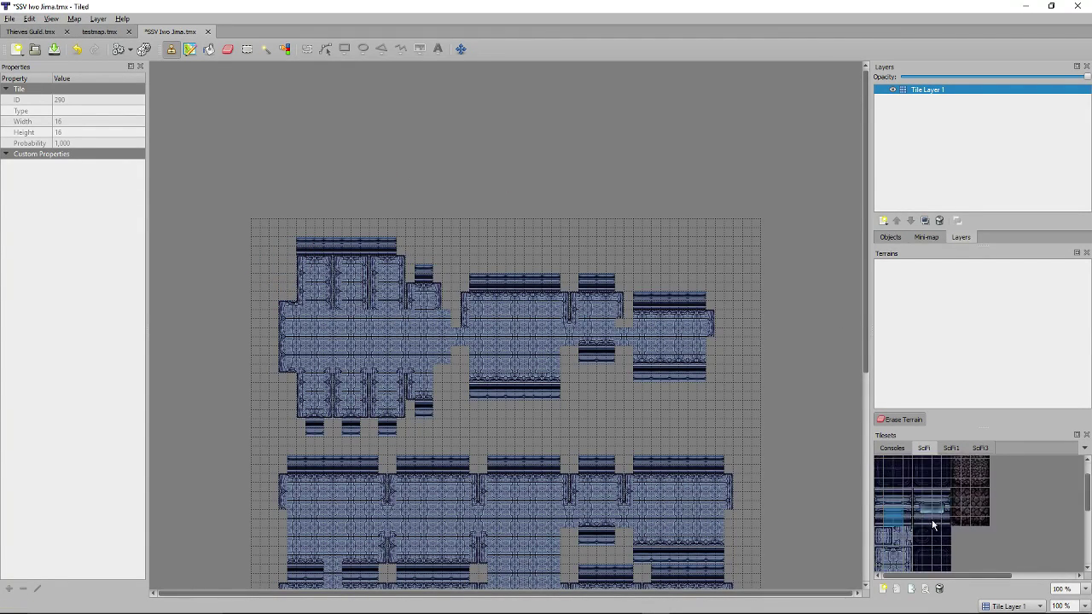
{"action": "scroll", "coordinate": [914, 510], "scroll_direction": "down", "scroll_amount": 1}
{"action": "left_click_drag", "start_coordinate": [936, 516], "coordinate": [947, 546]}
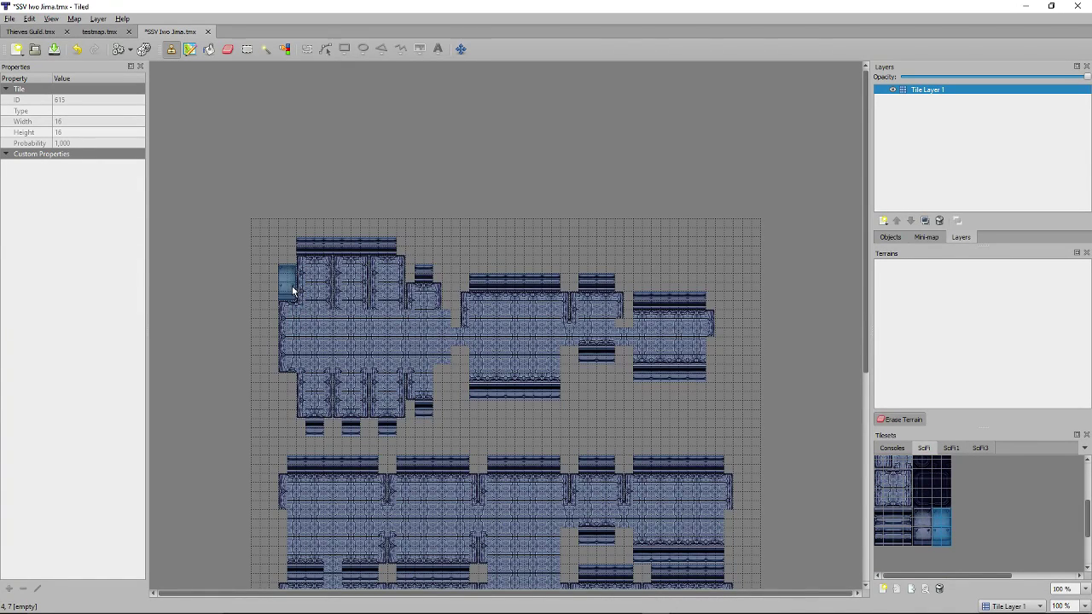
{"action": "left_click", "coordinate": [291, 292]}
{"action": "left_click", "coordinate": [291, 255]}
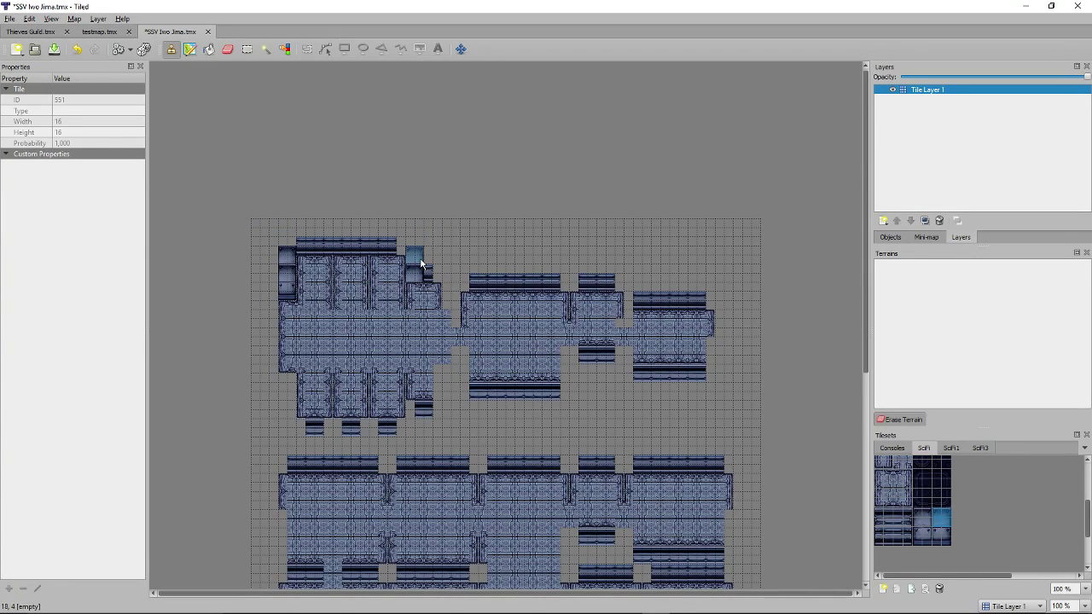
{"action": "right_click", "coordinate": [286, 286]}
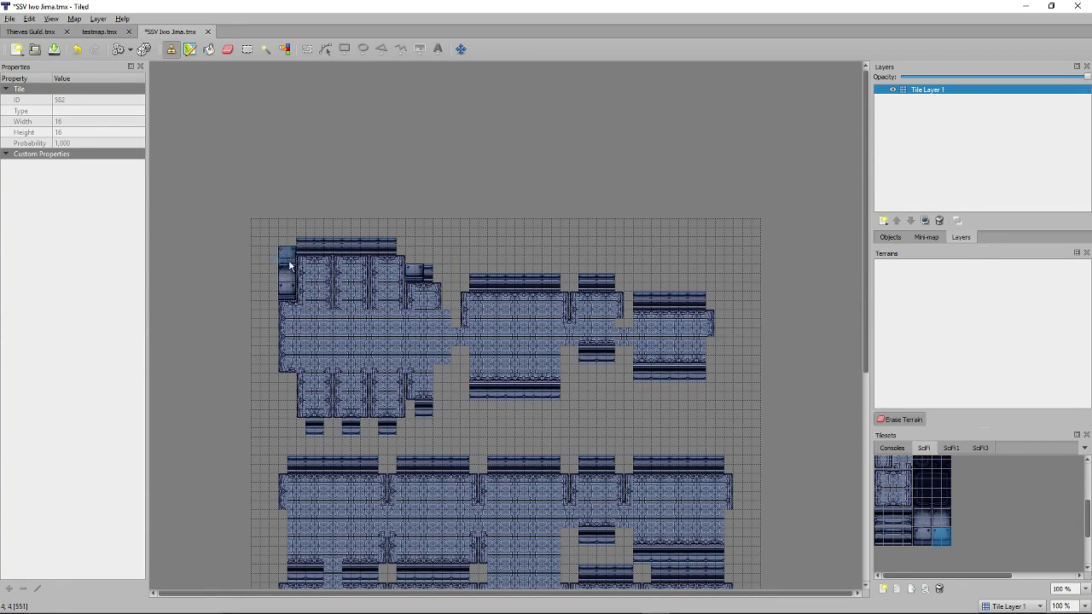
Extend the wall strips above the top deck's sections, below its right-hand room, and below the three lower-left rooms.
{"action": "right_click_drag", "start_coordinate": [294, 244], "coordinate": [357, 252]}
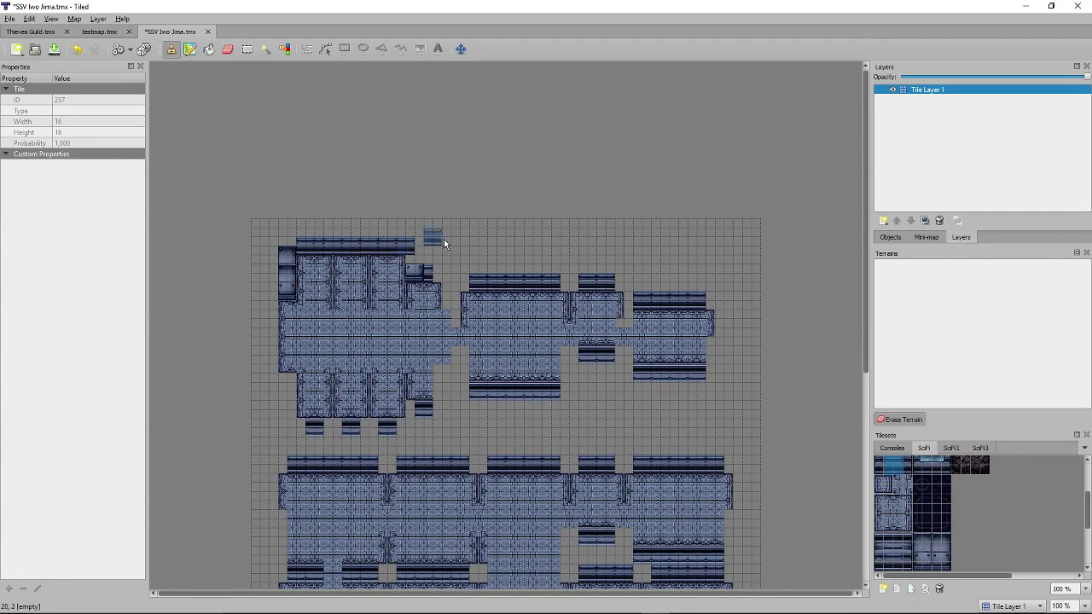
{"action": "mouse_move", "coordinate": [456, 284]}
{"action": "left_mouse_down"}
{"action": "mouse_move", "coordinate": [607, 285]}
{"action": "mouse_move", "coordinate": [575, 295]}
{"action": "mouse_move", "coordinate": [633, 287]}
{"action": "mouse_move", "coordinate": [719, 305]}
{"action": "left_mouse_up"}
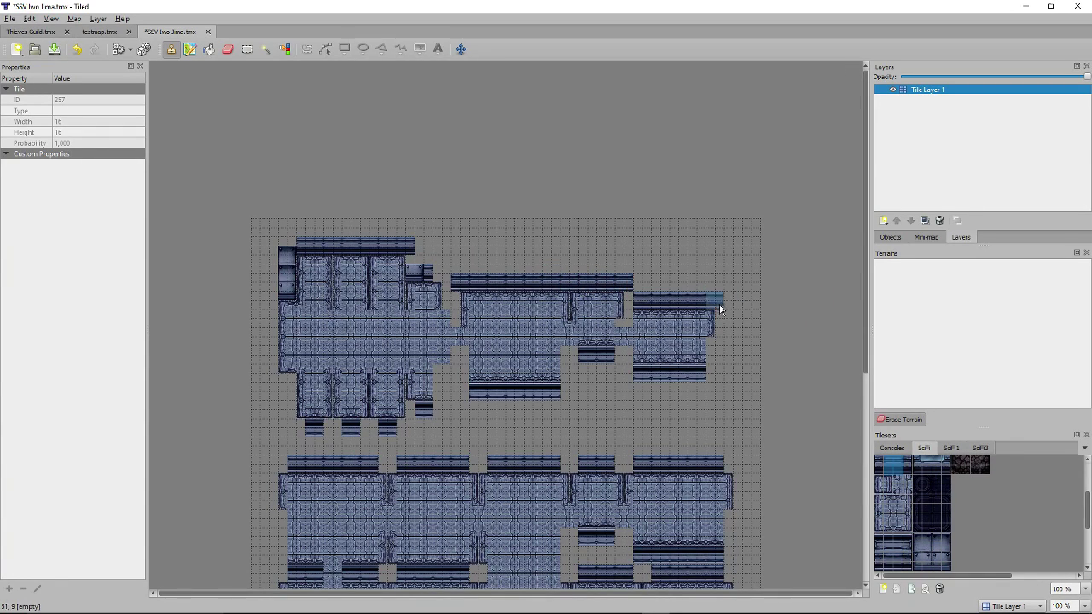
{"action": "right_click", "coordinate": [698, 371]}
{"action": "left_click", "coordinate": [719, 382]}
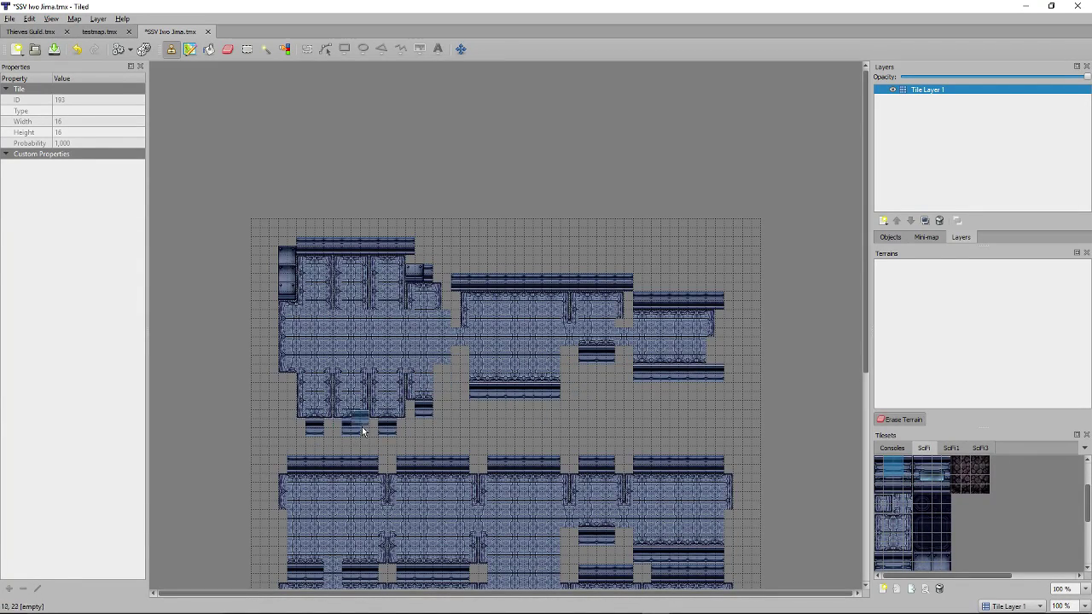
{"action": "left_click_drag", "start_coordinate": [340, 434], "coordinate": [423, 430]}
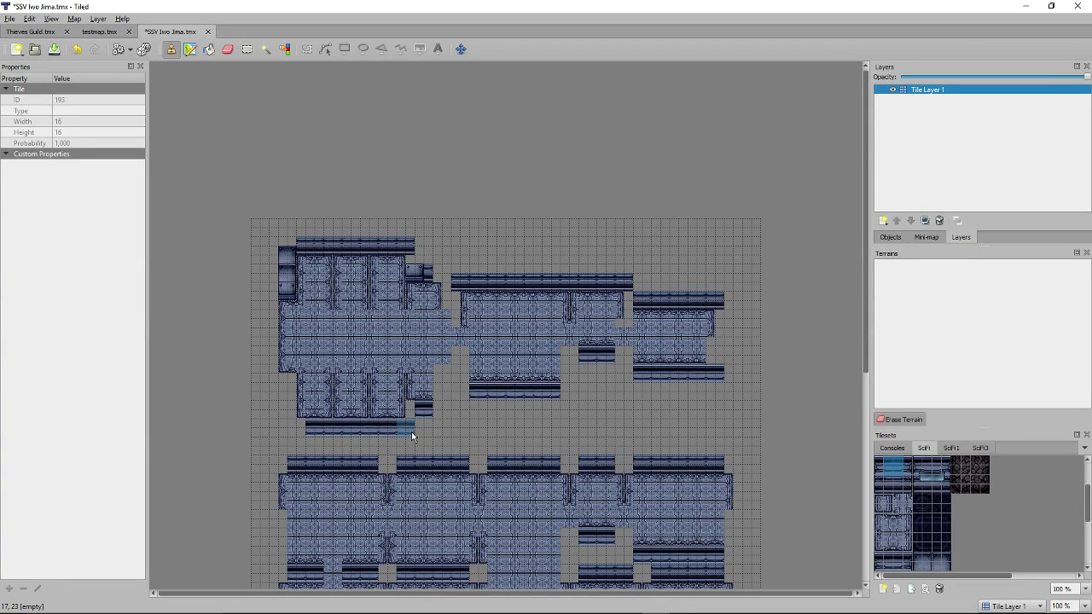
{"action": "left_click", "coordinate": [297, 433]}
Fill the gaps in the second deck's upper wall strip and in the inner wall strip at its right side with matching tiles.
{"action": "scroll", "coordinate": [971, 516], "scroll_direction": "up", "scroll_amount": 3}
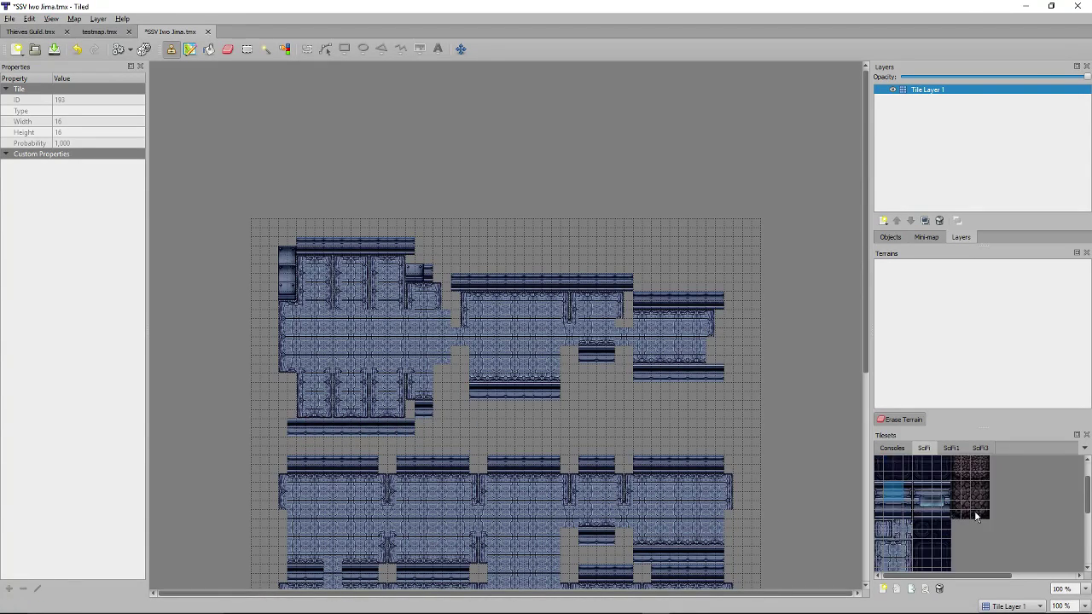
{"action": "scroll", "coordinate": [964, 505], "scroll_direction": "down", "scroll_amount": 2}
{"action": "scroll", "coordinate": [928, 491], "scroll_direction": "up", "scroll_amount": 2}
{"action": "scroll", "coordinate": [627, 471], "scroll_direction": "down", "scroll_amount": 4}
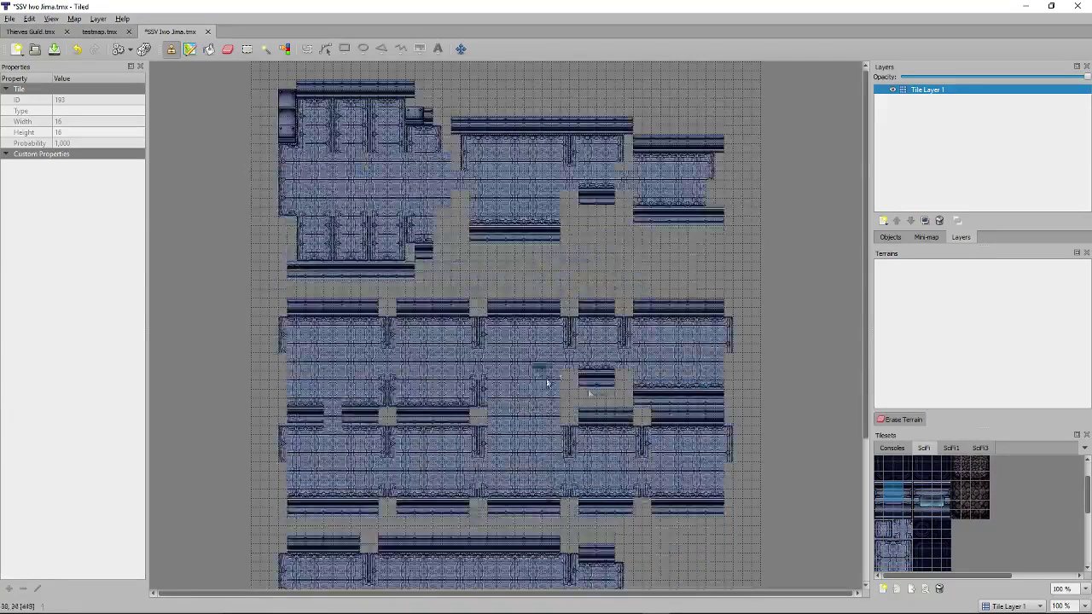
{"action": "right_click", "coordinate": [636, 306]}
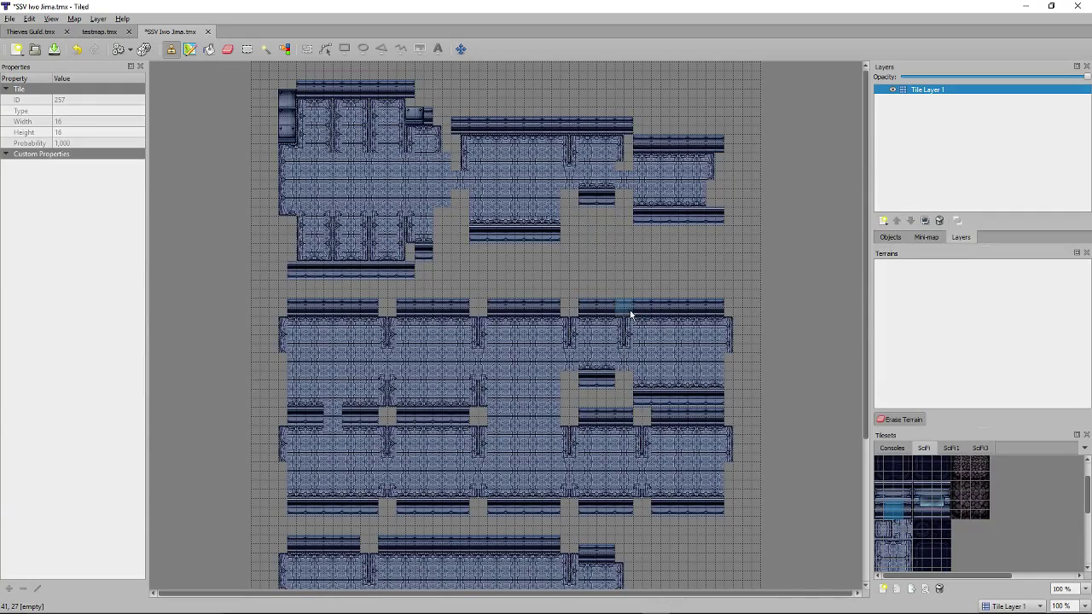
{"action": "left_click", "coordinate": [629, 312]}
{"action": "left_click", "coordinate": [478, 309]}
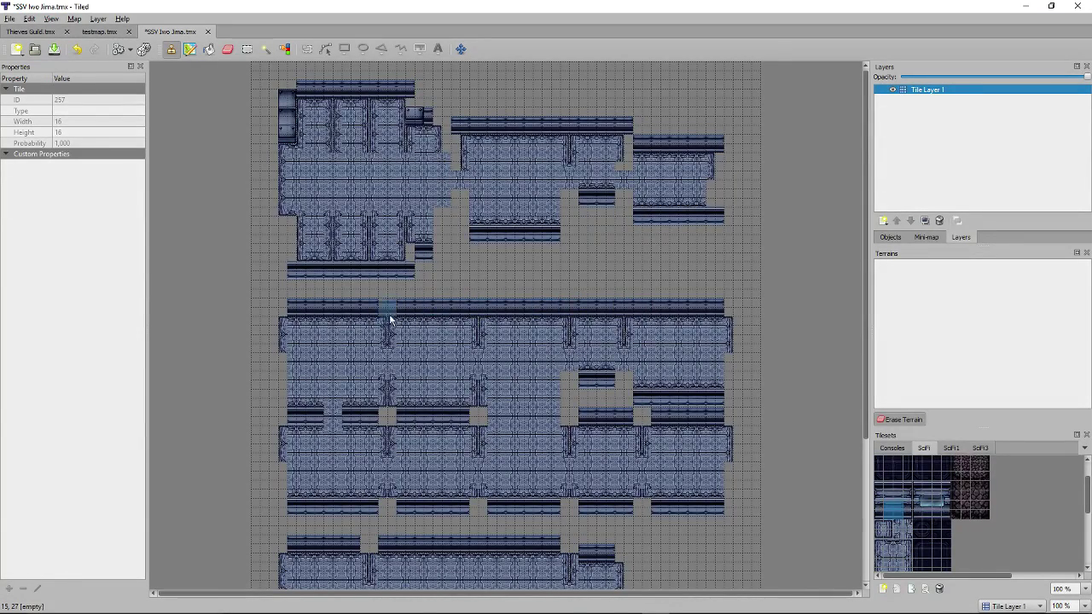
{"action": "left_click", "coordinate": [388, 311]}
{"action": "scroll", "coordinate": [618, 415], "scroll_direction": "down", "scroll_amount": 3}
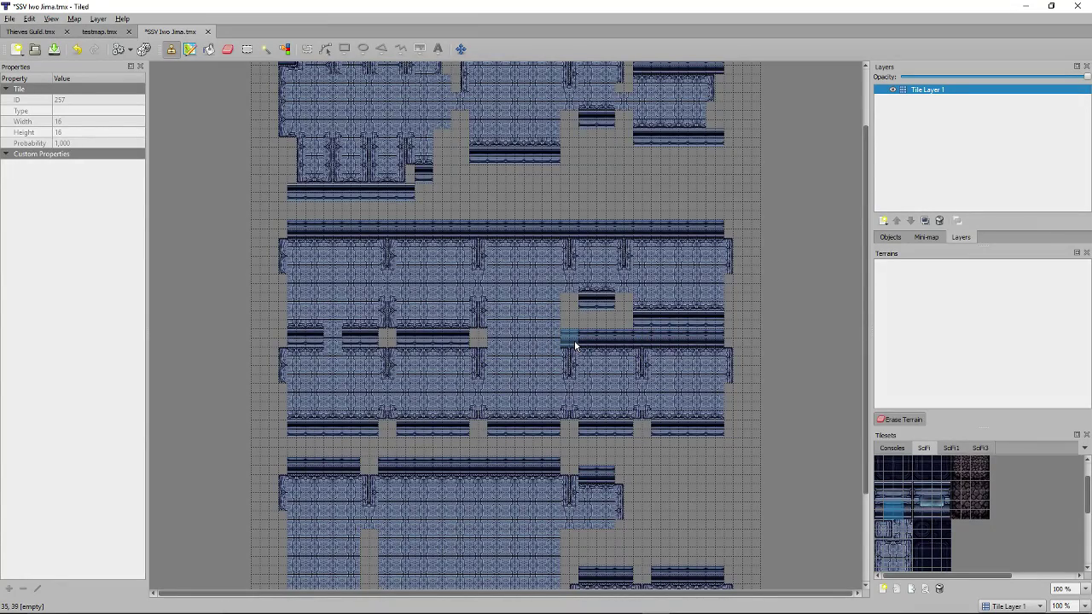
Fill the four gaps in the second deck's bottom wall strip with the matching lower wall tiles.
{"action": "scroll", "coordinate": [649, 445], "scroll_direction": "down", "scroll_amount": 3}
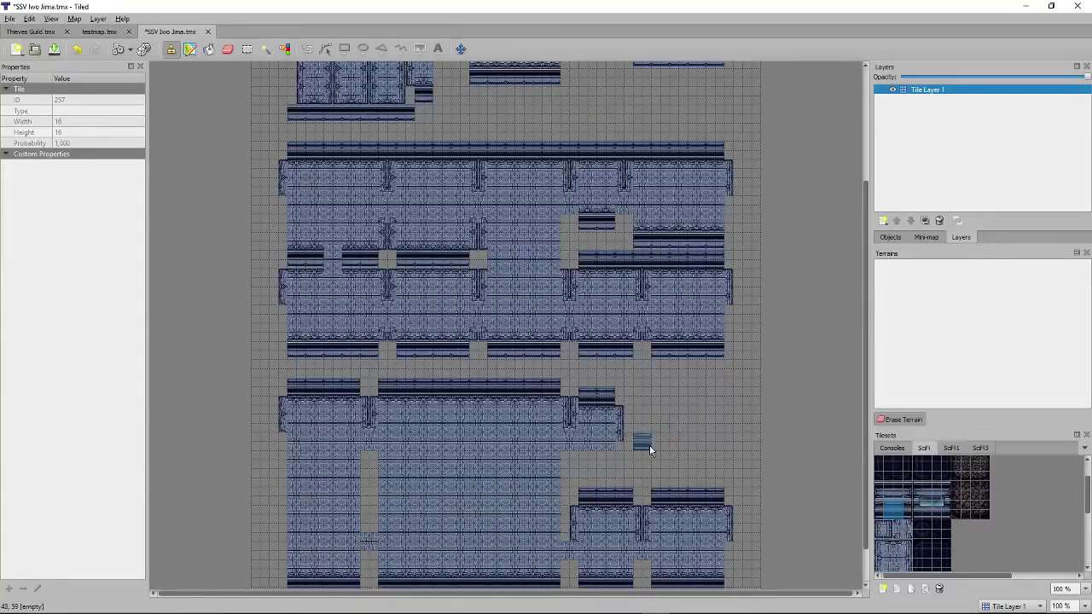
{"action": "right_click", "coordinate": [629, 349]}
{"action": "left_click", "coordinate": [646, 358]}
{"action": "left_click", "coordinate": [569, 356]}
{"action": "left_click", "coordinate": [483, 351]}
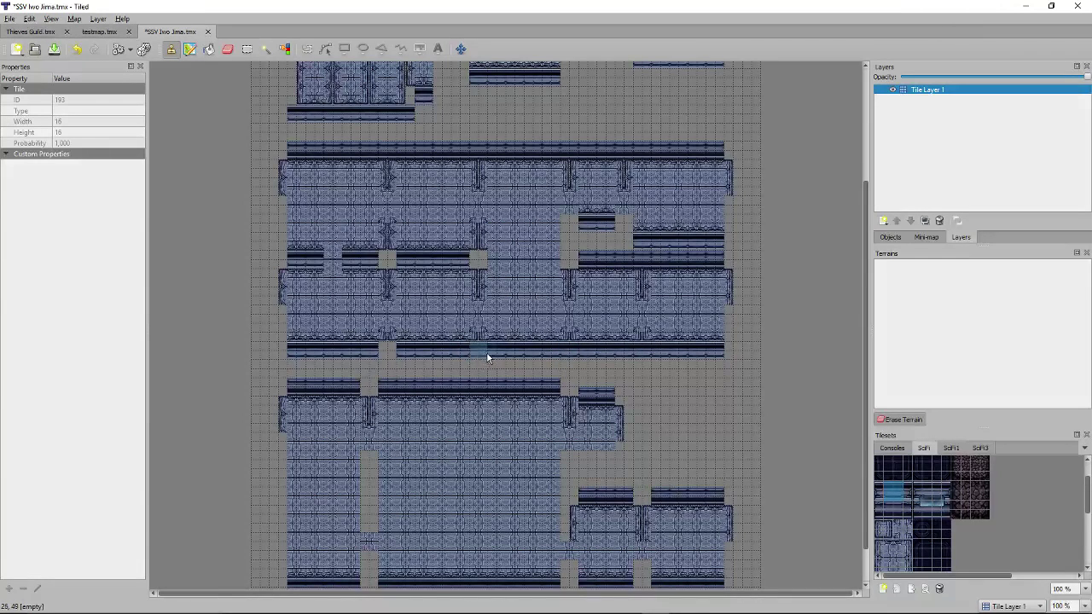
{"action": "left_click", "coordinate": [393, 357]}
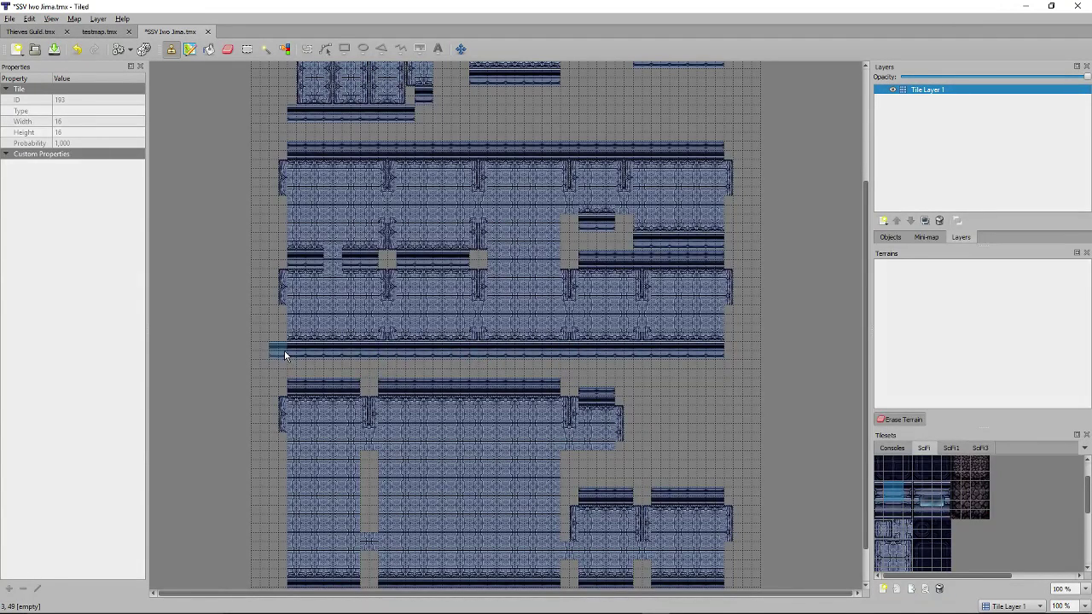
Fill the gap above the dividing post in the third deck's upper wall strip and extend the strip at its right end.
{"action": "right_click", "coordinate": [359, 410]}
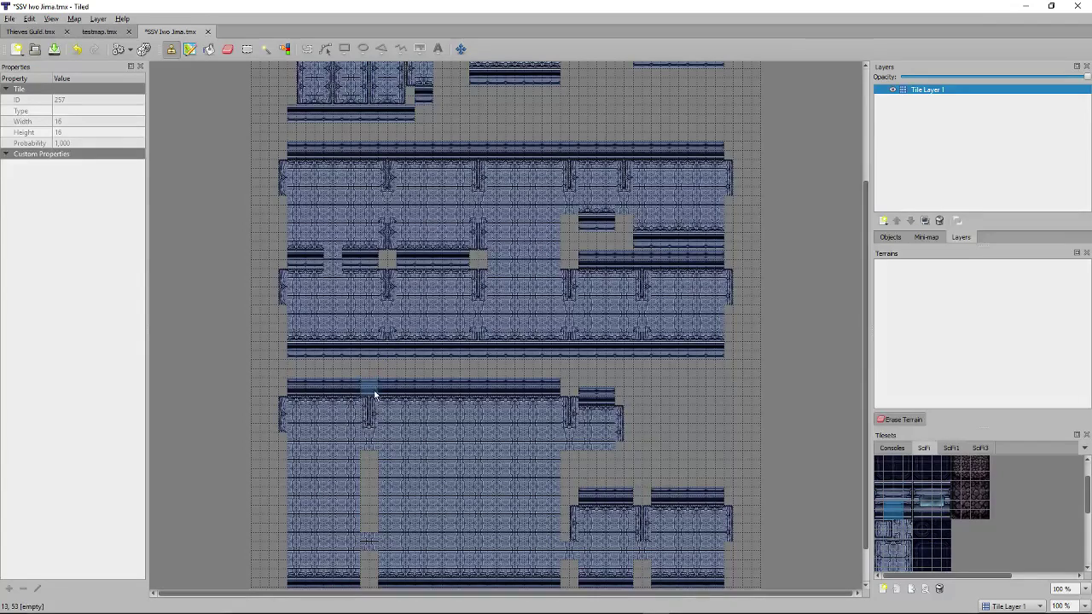
{"action": "left_click", "coordinate": [375, 395]}
{"action": "left_click", "coordinate": [575, 394]}
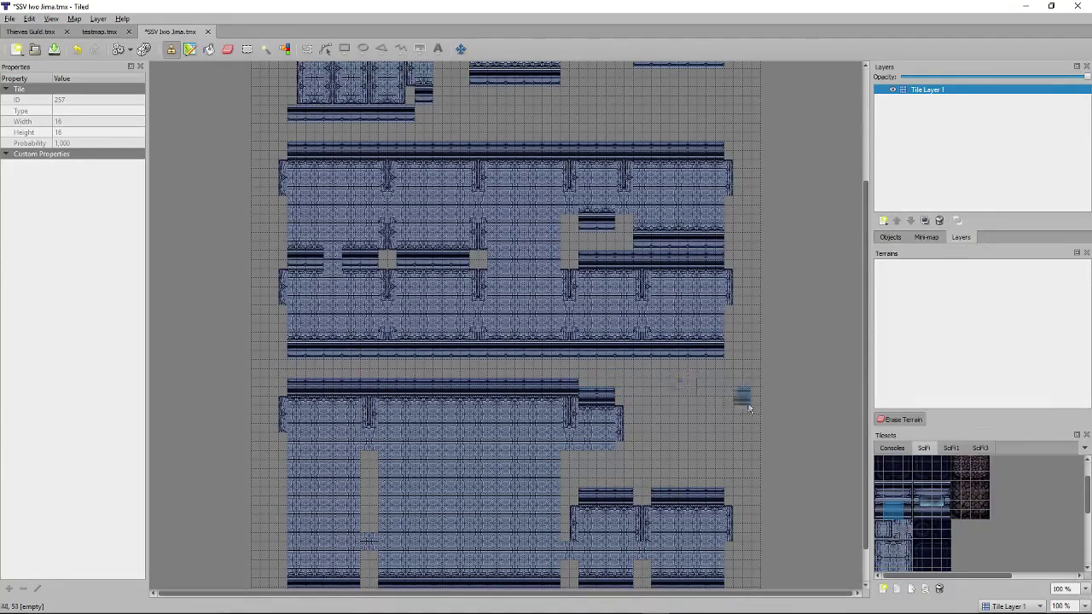
Erase the post between the third deck's main hall and small right room, and rebuild it with room corner and edge tiles.
{"action": "scroll", "coordinate": [738, 398], "scroll_direction": "down", "scroll_amount": 3}
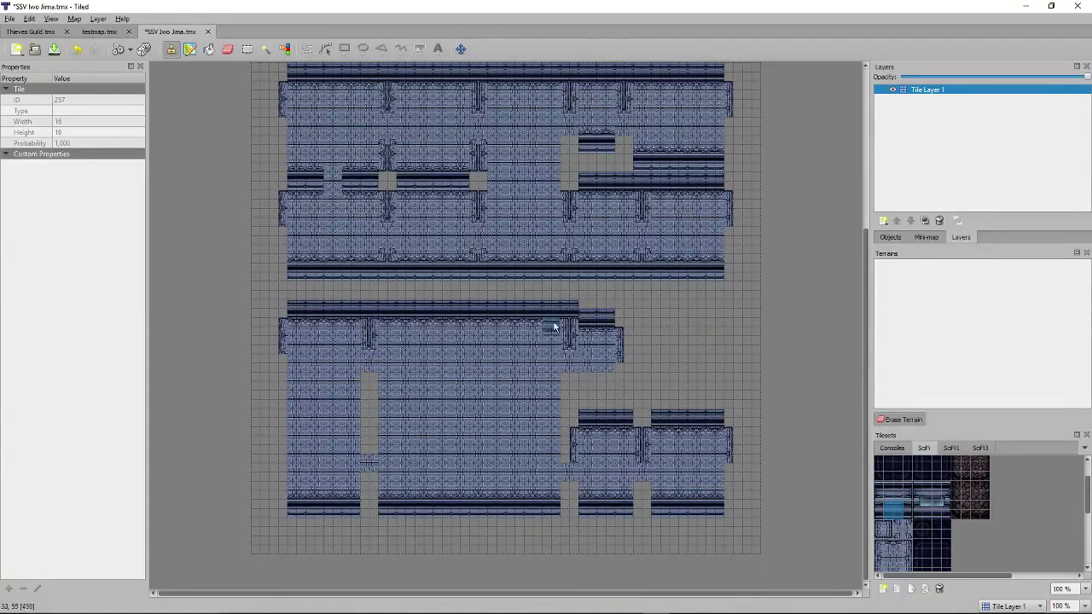
{"action": "left_click", "coordinate": [228, 48]}
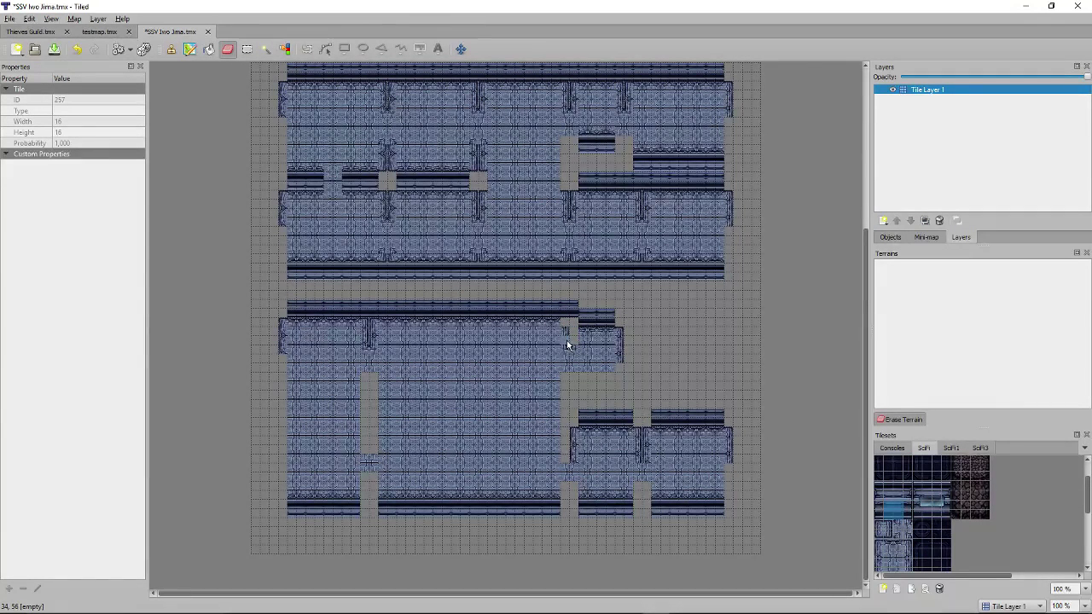
{"action": "scroll", "coordinate": [884, 536], "scroll_direction": "down", "scroll_amount": 1}
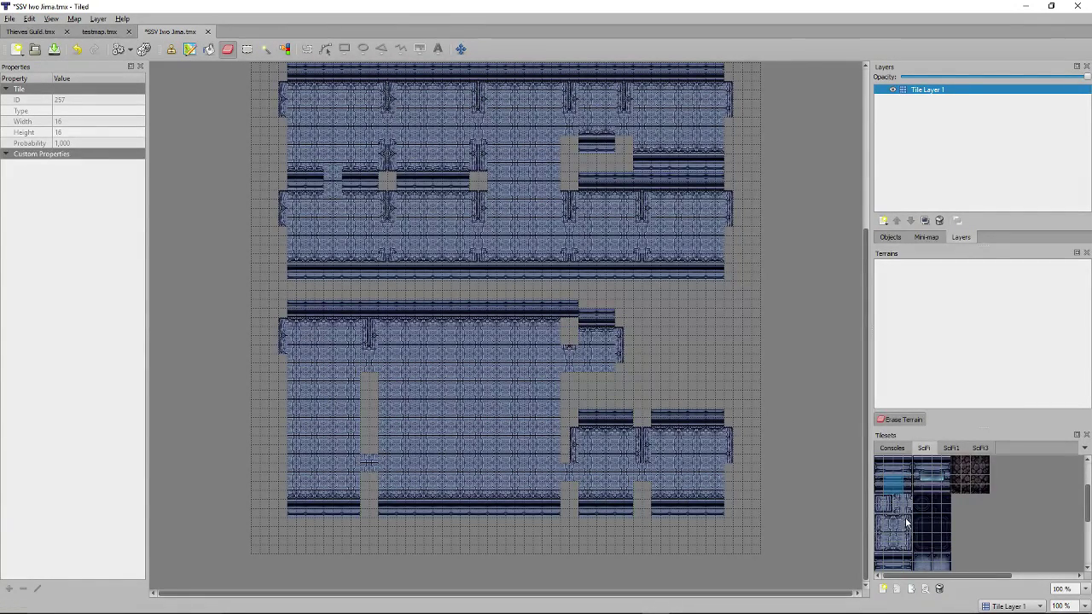
{"action": "left_click", "coordinate": [907, 525]}
{"action": "left_click", "coordinate": [566, 325]}
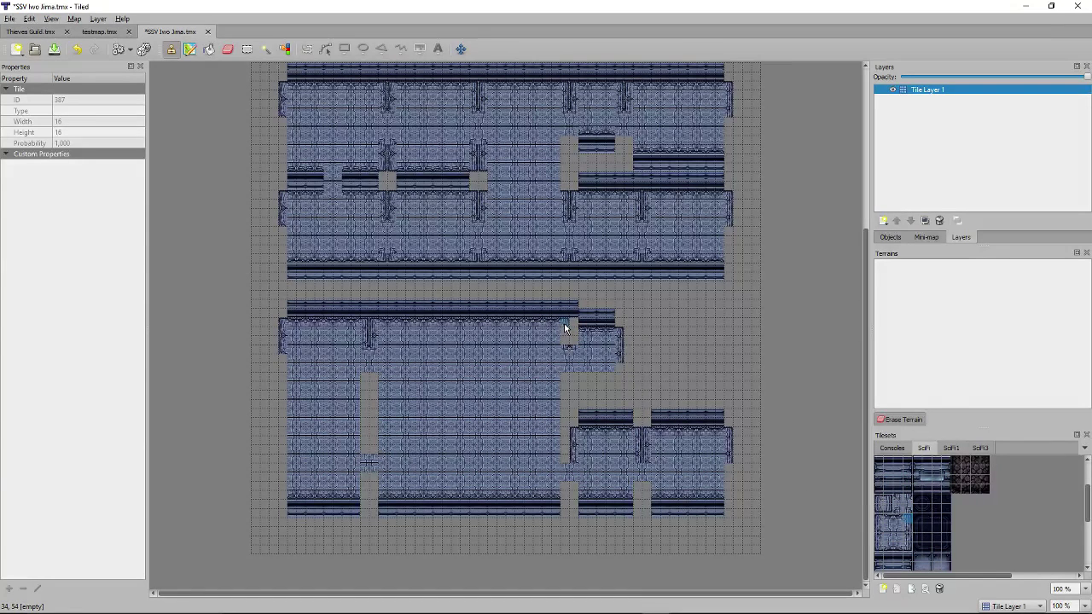
{"action": "left_click", "coordinate": [907, 534]}
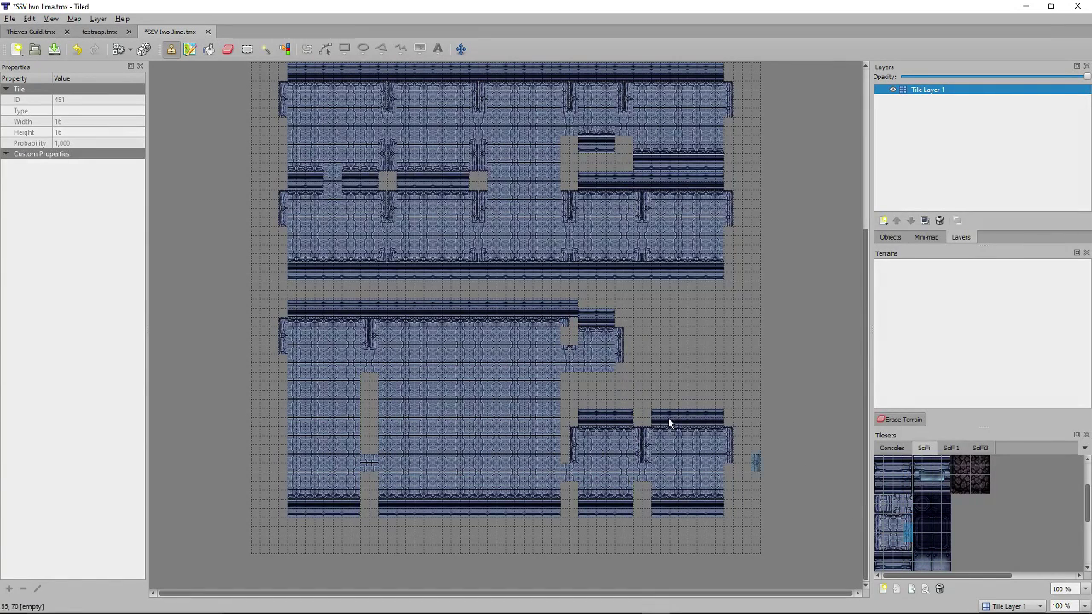
{"action": "left_click", "coordinate": [568, 342]}
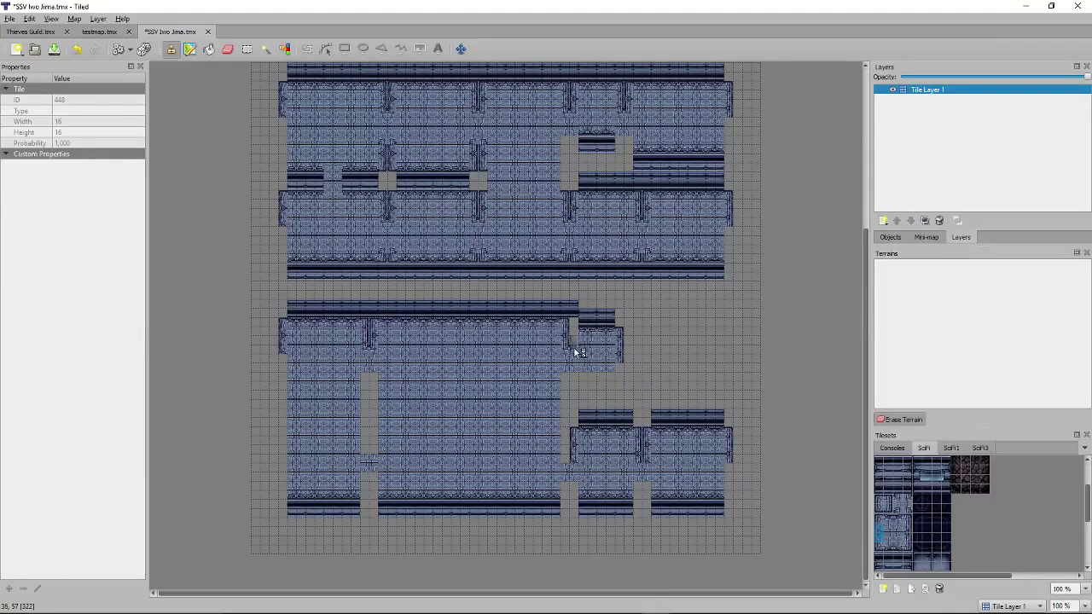
{"action": "left_click", "coordinate": [889, 518]}
Erase the wall strip above the third deck's small right room and repaint it across the room's full width.
{"action": "left_click", "coordinate": [229, 49]}
{"action": "mouse_move", "coordinate": [585, 317]}
{"action": "left_mouse_down"}
{"action": "mouse_move", "coordinate": [577, 310]}
{"action": "mouse_move", "coordinate": [609, 325]}
{"action": "left_mouse_up"}
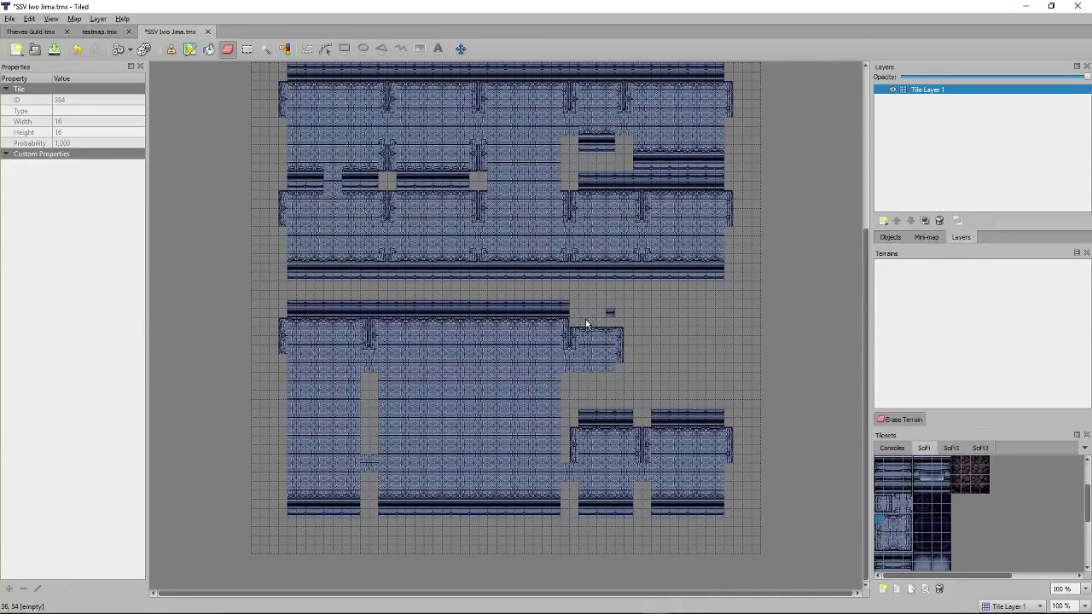
{"action": "left_click", "coordinate": [890, 483]}
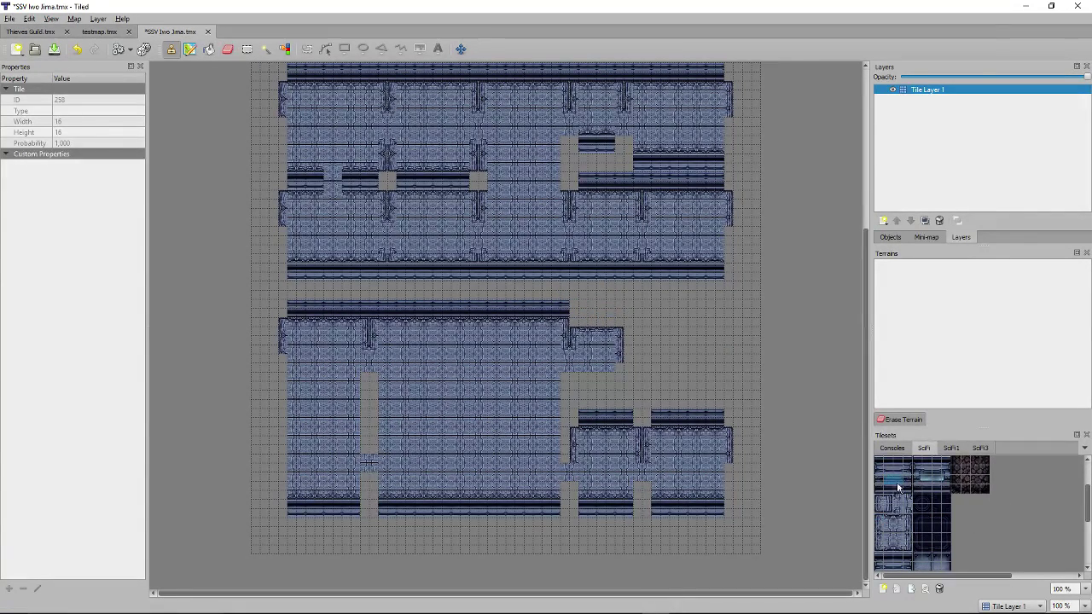
{"action": "left_click_drag", "start_coordinate": [586, 322], "coordinate": [616, 323]}
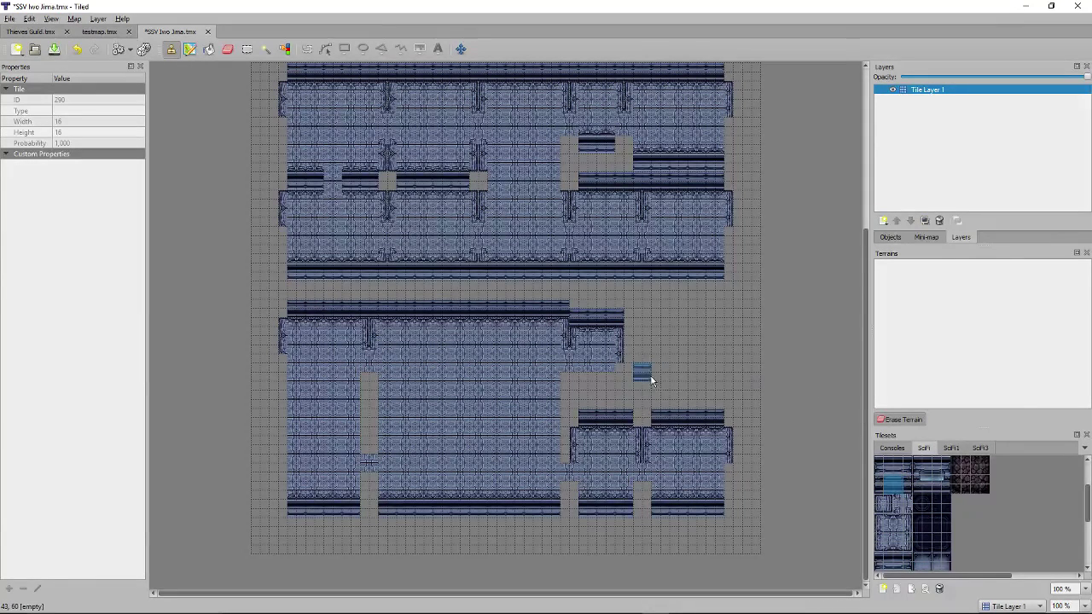
Close the third deck's small upper-right room with right edge, bottom corner and bottom edge tiles.
{"action": "left_click", "coordinate": [907, 540]}
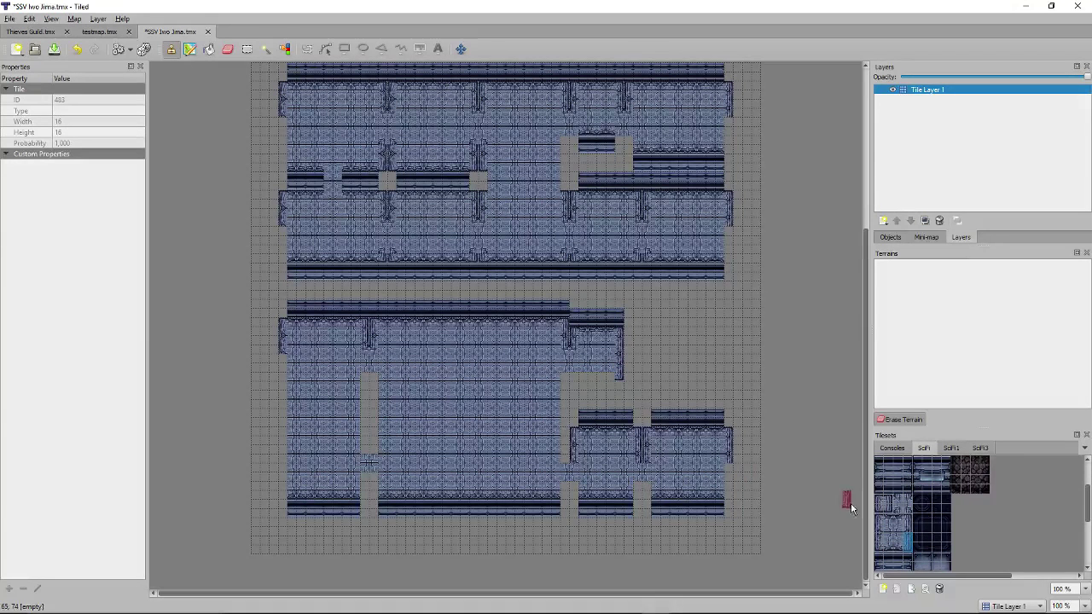
{"action": "left_click", "coordinate": [892, 548]}
{"action": "left_click", "coordinate": [900, 551]}
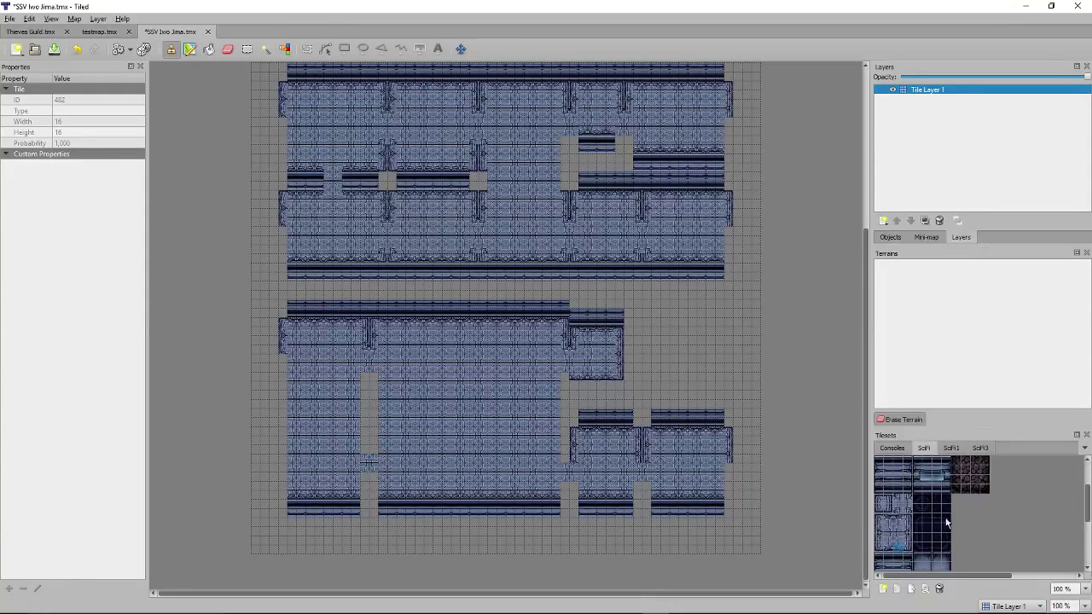
{"action": "left_click", "coordinate": [882, 522]}
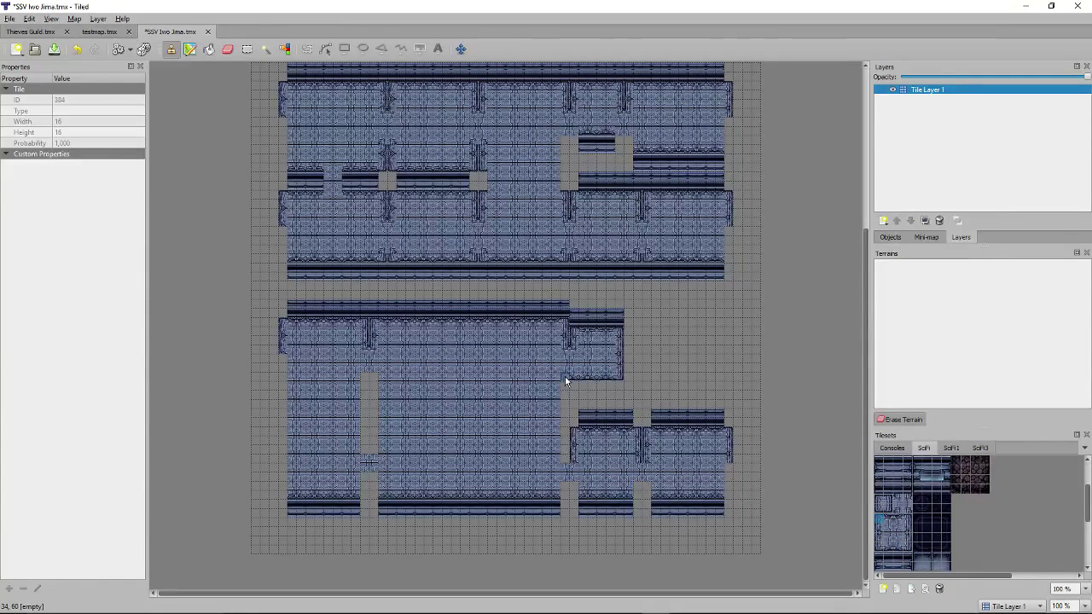
Wall the third deck's main hall from the small upper-right room down to the lower-right rooms with inner corner and right edge tiles.
{"action": "left_click", "coordinate": [906, 510]}
{"action": "left_click", "coordinate": [879, 532]}
{"action": "left_click", "coordinate": [567, 416]}
{"action": "left_click", "coordinate": [565, 434]}
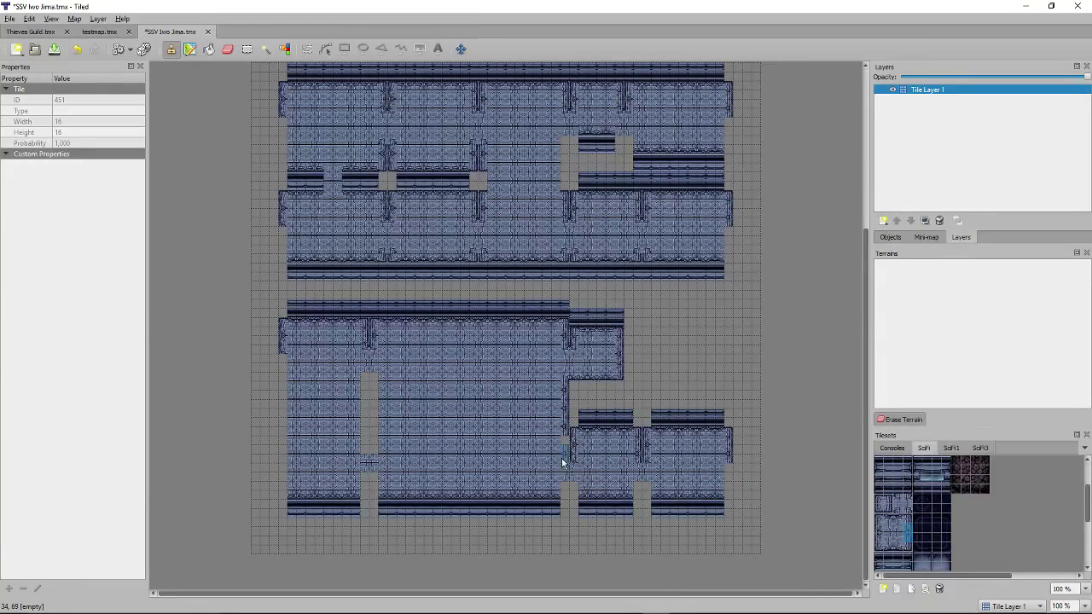
{"action": "left_click", "coordinate": [563, 452]}
{"action": "left_click", "coordinate": [897, 504]}
{"action": "left_click", "coordinate": [907, 503]}
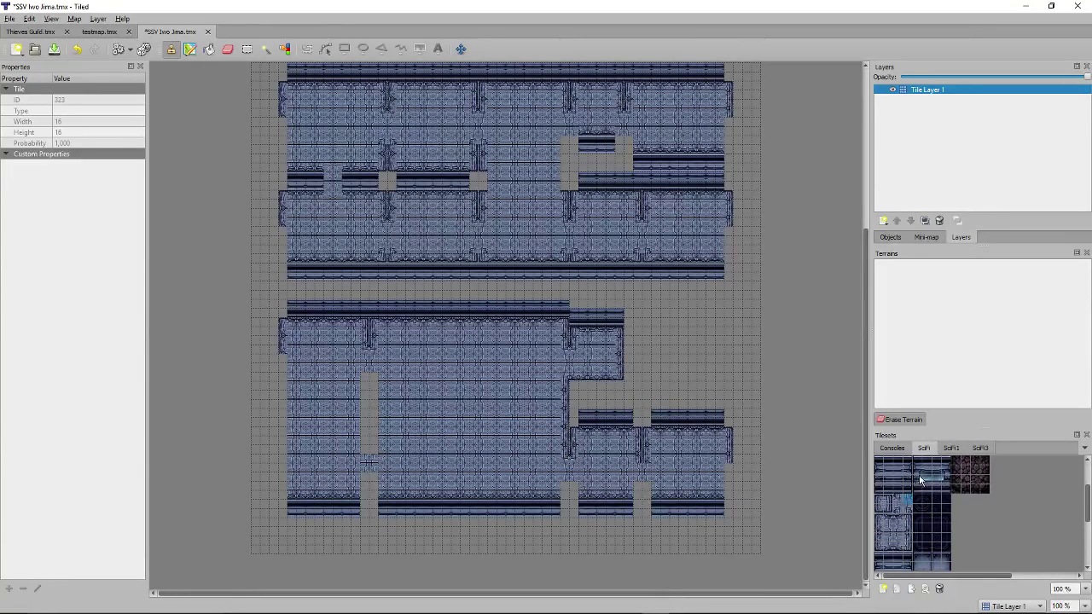
Fill the gaps in the wall strip above the third deck's lower-right rooms and in its bottom wall strip.
{"action": "right_click", "coordinate": [662, 424]}
{"action": "right_click_drag", "start_coordinate": [655, 502], "coordinate": [662, 513]}
{"action": "left_click", "coordinate": [647, 512]}
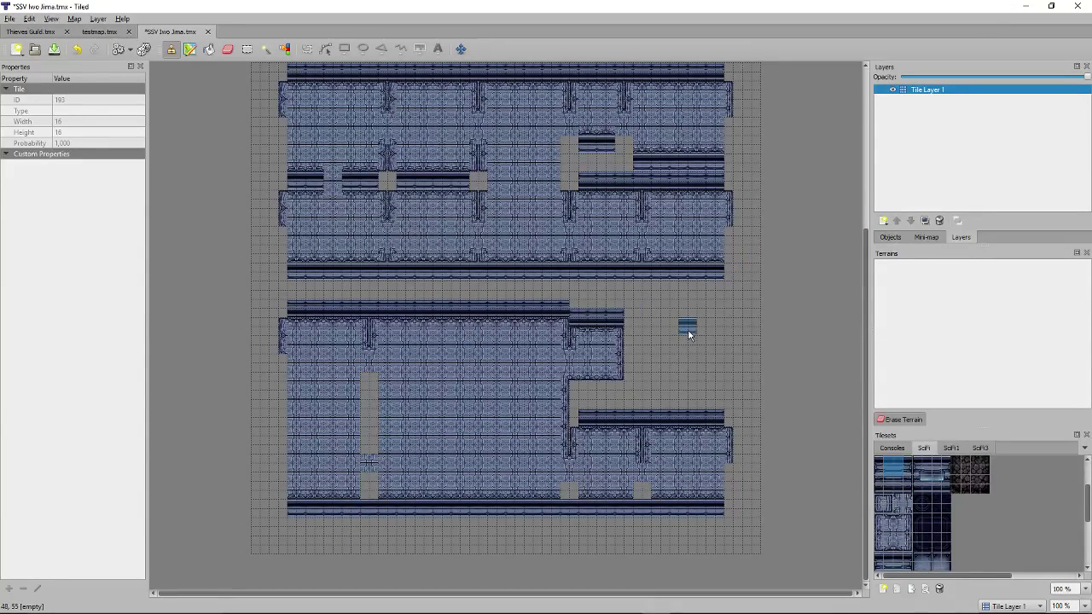
Fill the two gaps in the second deck's middle wall strip below the dividing posts.
{"action": "scroll", "coordinate": [716, 339], "scroll_direction": "up", "scroll_amount": 10}
{"action": "scroll", "coordinate": [754, 344], "scroll_direction": "down", "scroll_amount": 2}
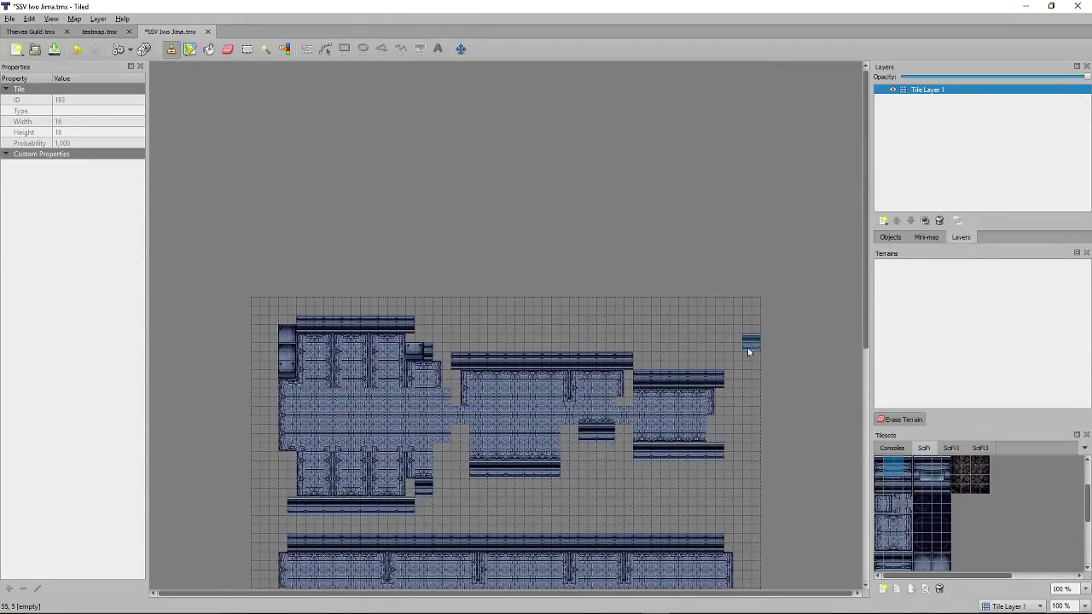
{"action": "scroll", "coordinate": [341, 341], "scroll_direction": "down", "scroll_amount": 2}
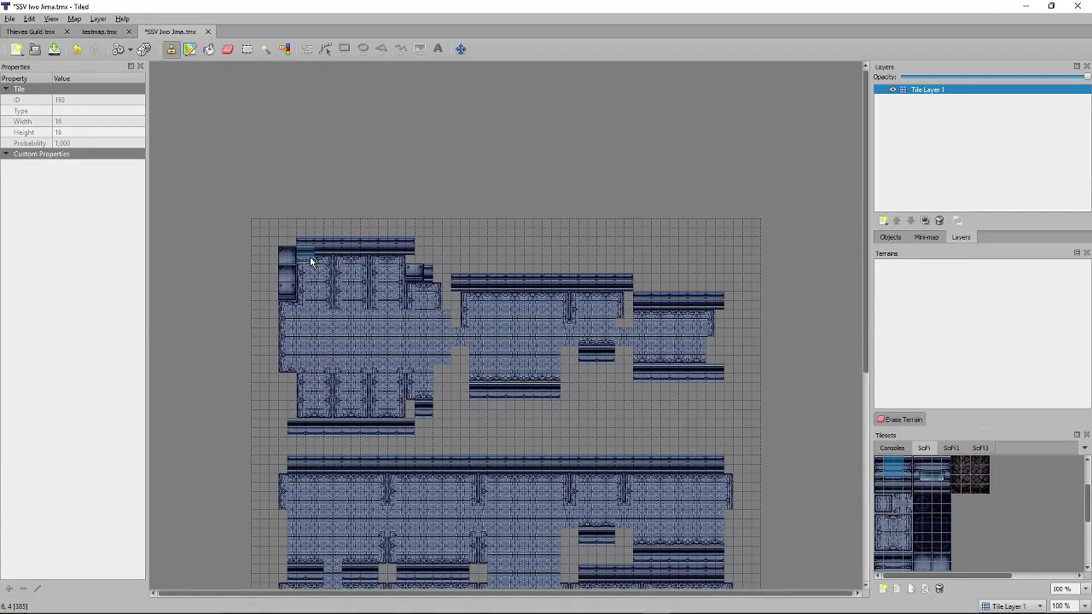
{"action": "scroll", "coordinate": [332, 437], "scroll_direction": "down", "scroll_amount": 2}
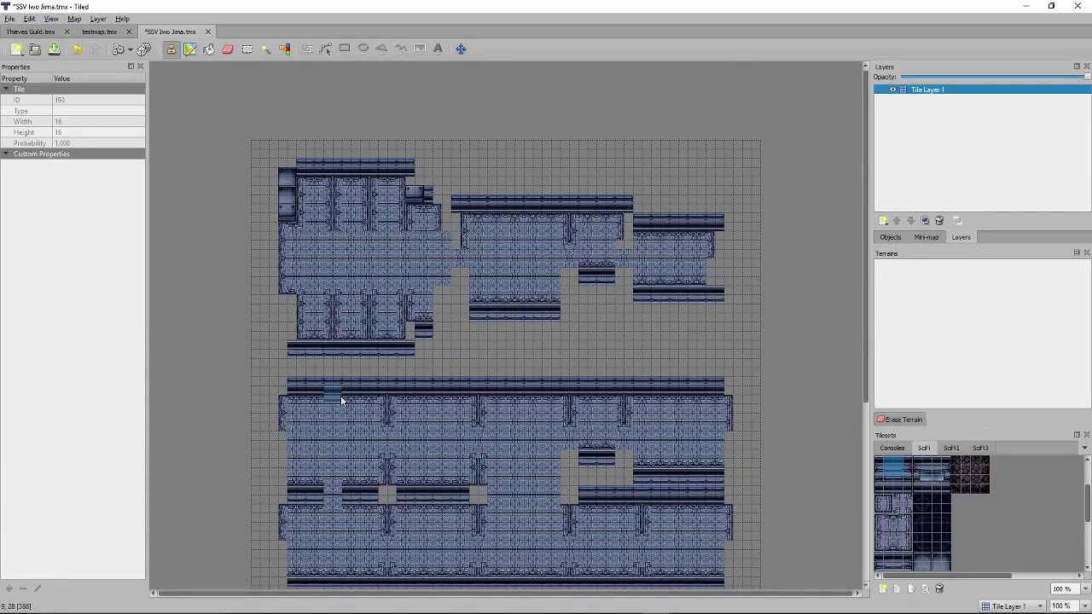
{"action": "scroll", "coordinate": [353, 446], "scroll_direction": "down", "scroll_amount": 6}
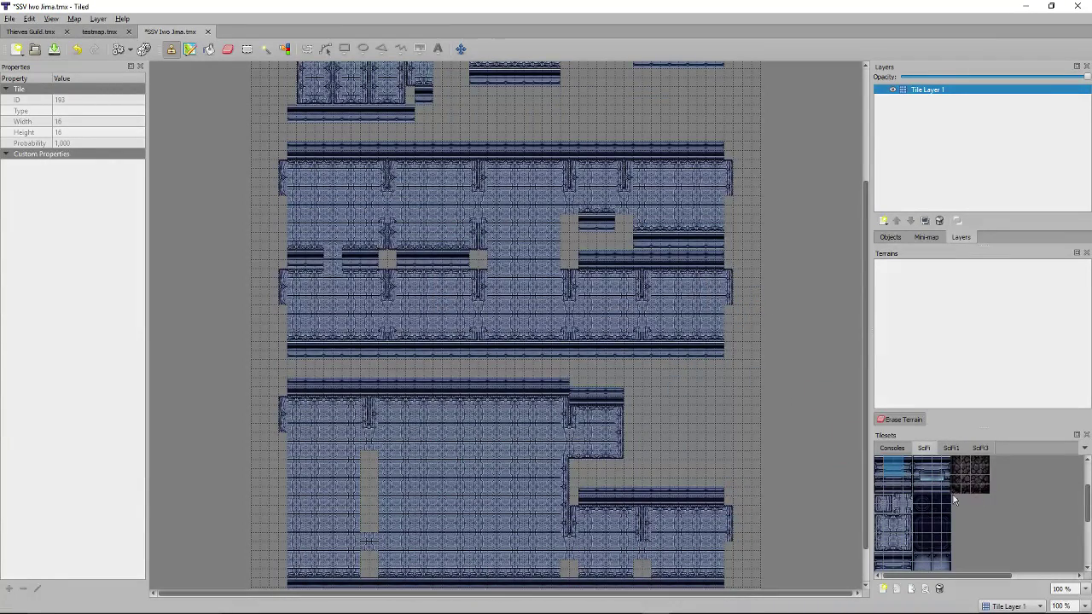
{"action": "scroll", "coordinate": [926, 483], "scroll_direction": "up", "scroll_amount": 2}
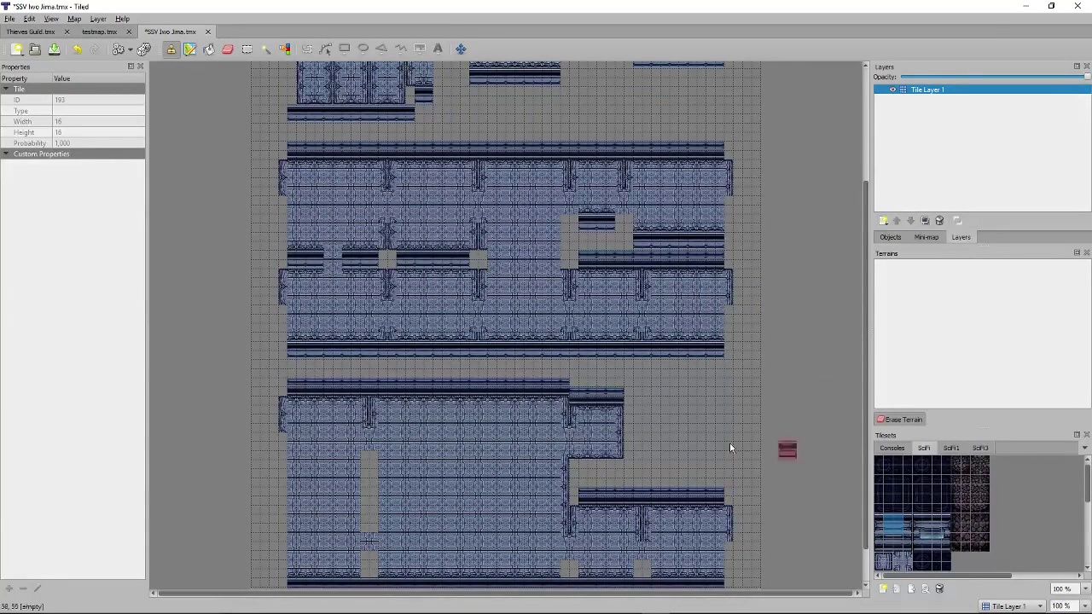
{"action": "scroll", "coordinate": [332, 384], "scroll_direction": "down", "scroll_amount": 4}
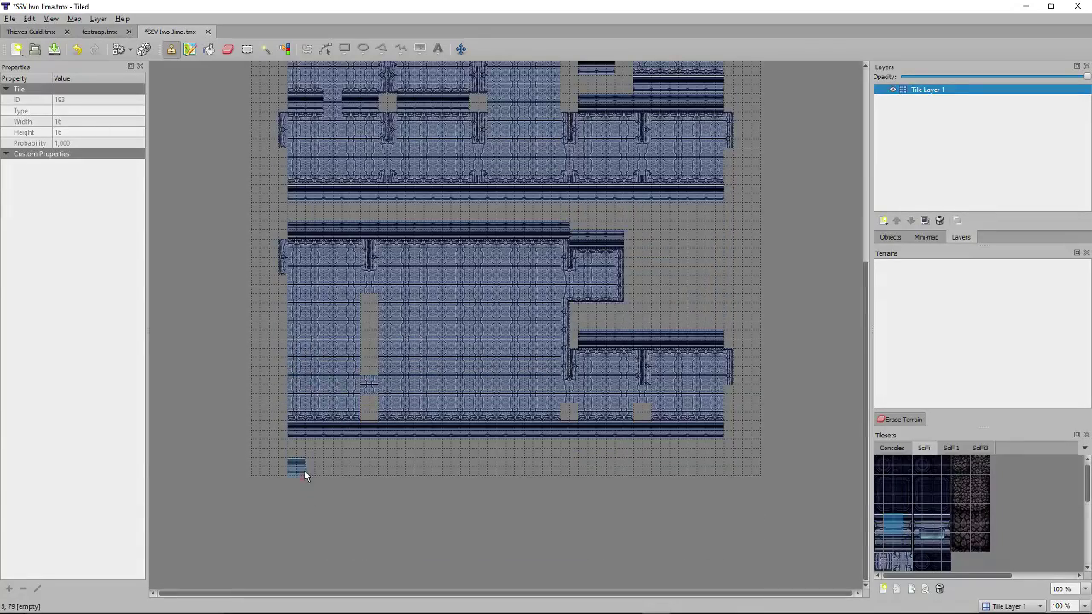
{"action": "scroll", "coordinate": [302, 363], "scroll_direction": "up", "scroll_amount": 6}
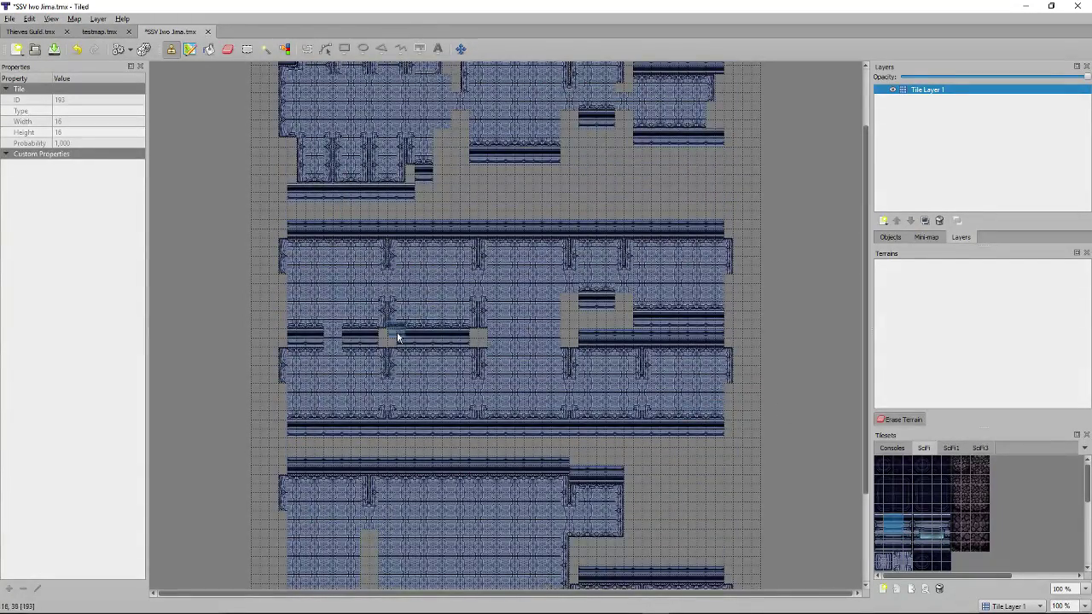
{"action": "left_click_drag", "start_coordinate": [382, 345], "coordinate": [480, 339]}
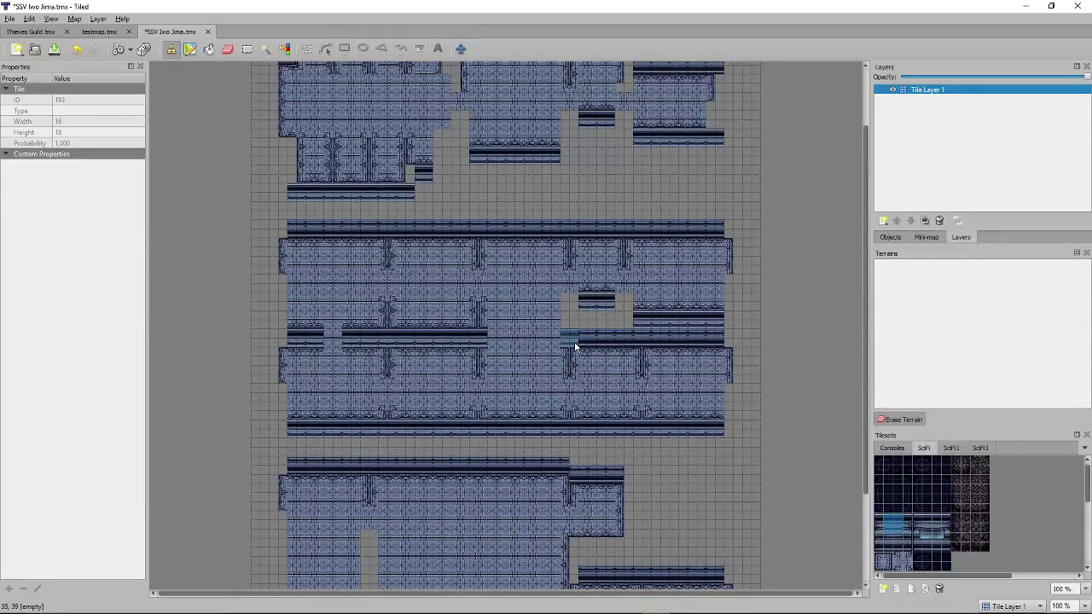
Paint right edge wall tiles up the second deck's central hall, along the empty gap beside the short wall strip.
{"action": "scroll", "coordinate": [904, 520], "scroll_direction": "down", "scroll_amount": 2}
{"action": "left_click", "coordinate": [908, 539]}
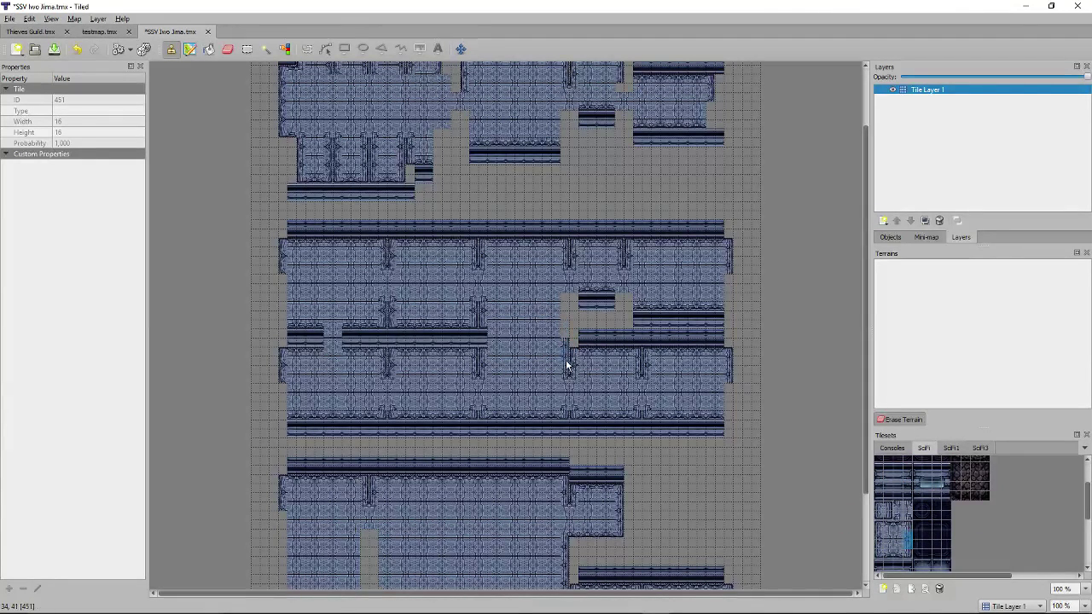
{"action": "left_click_drag", "start_coordinate": [566, 365], "coordinate": [570, 309]}
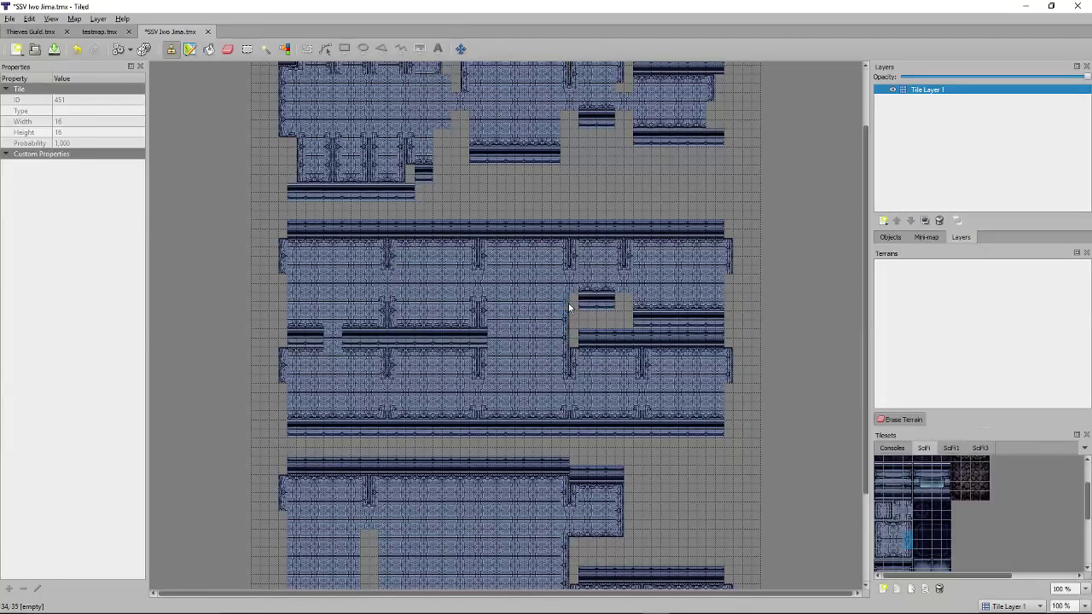
Replace the floor border above the second deck's short wall strip with bottom edge tiles and inner corners at both ends.
{"action": "left_click", "coordinate": [883, 529]}
{"action": "left_click", "coordinate": [909, 519]}
{"action": "right_click", "coordinate": [567, 288]}
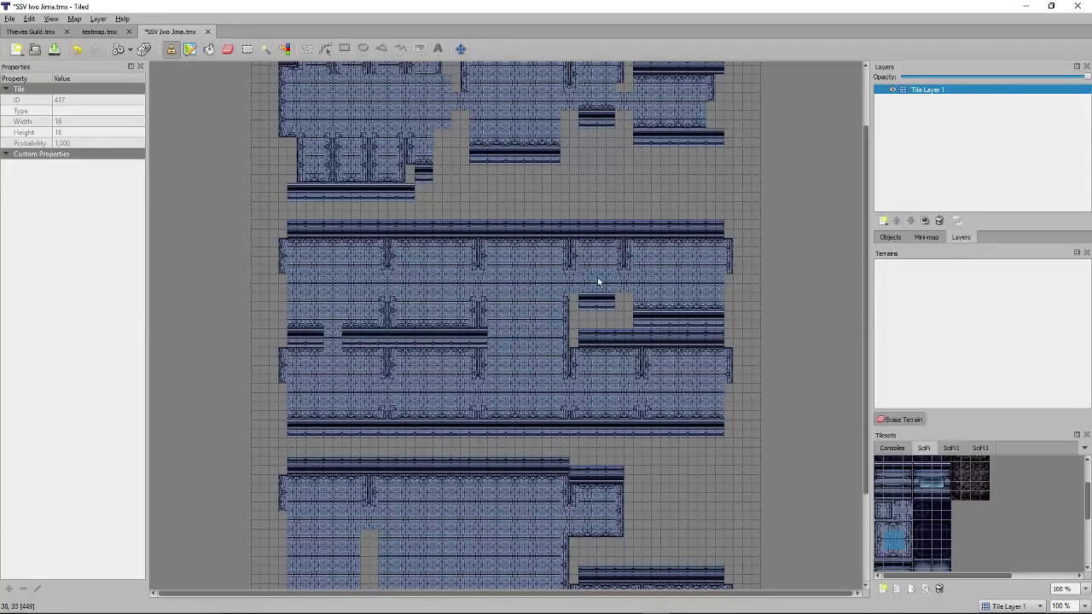
{"action": "left_click", "coordinate": [879, 535]}
{"action": "left_click", "coordinate": [909, 539]}
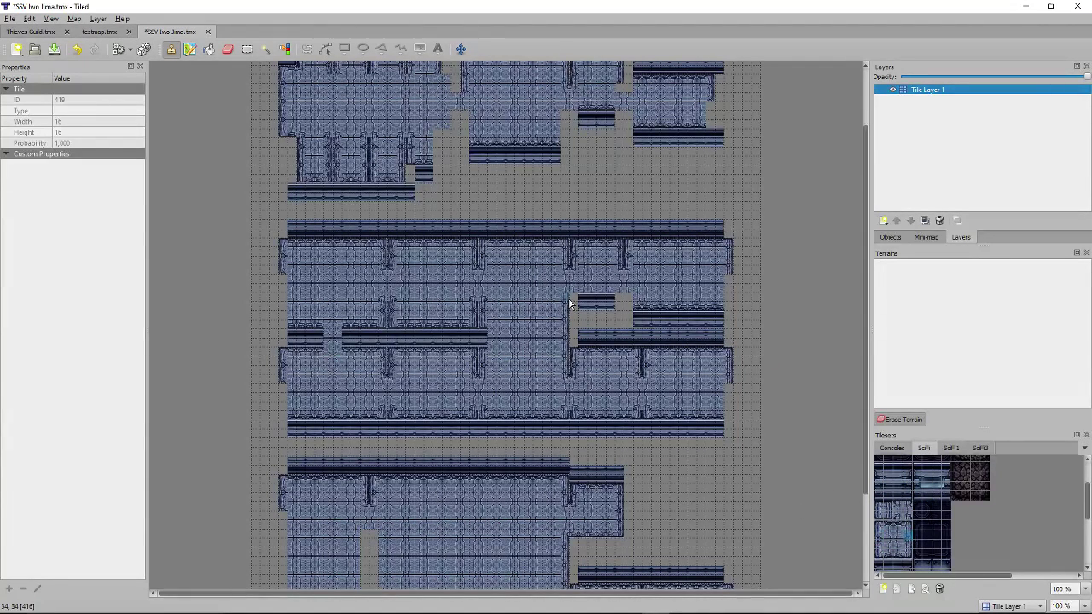
{"action": "left_click", "coordinate": [908, 515]}
{"action": "left_click", "coordinate": [893, 529]}
{"action": "left_click", "coordinate": [889, 556]}
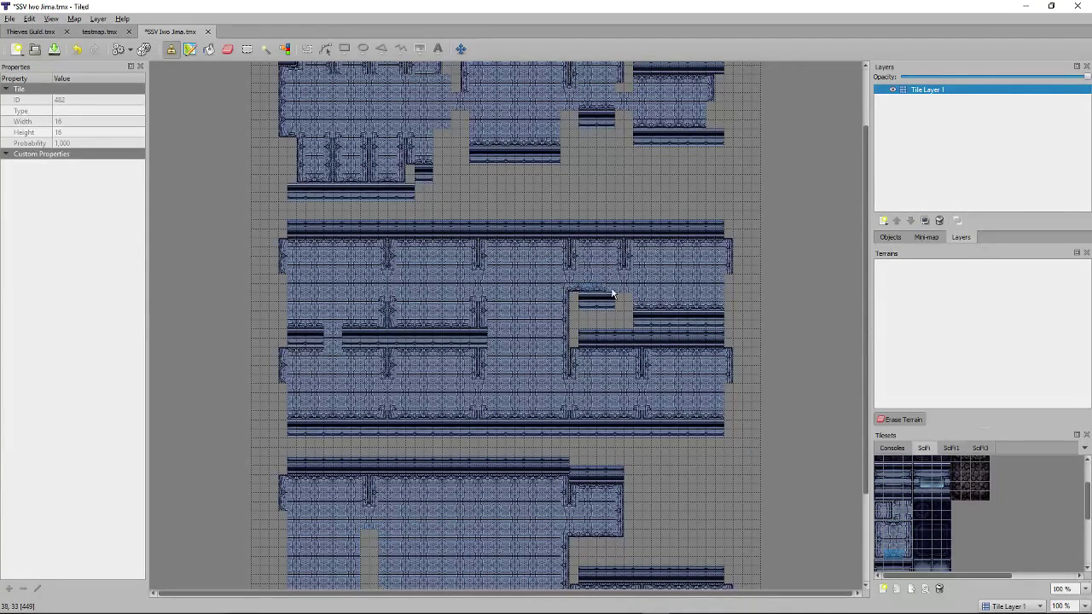
{"action": "left_click", "coordinate": [897, 520]}
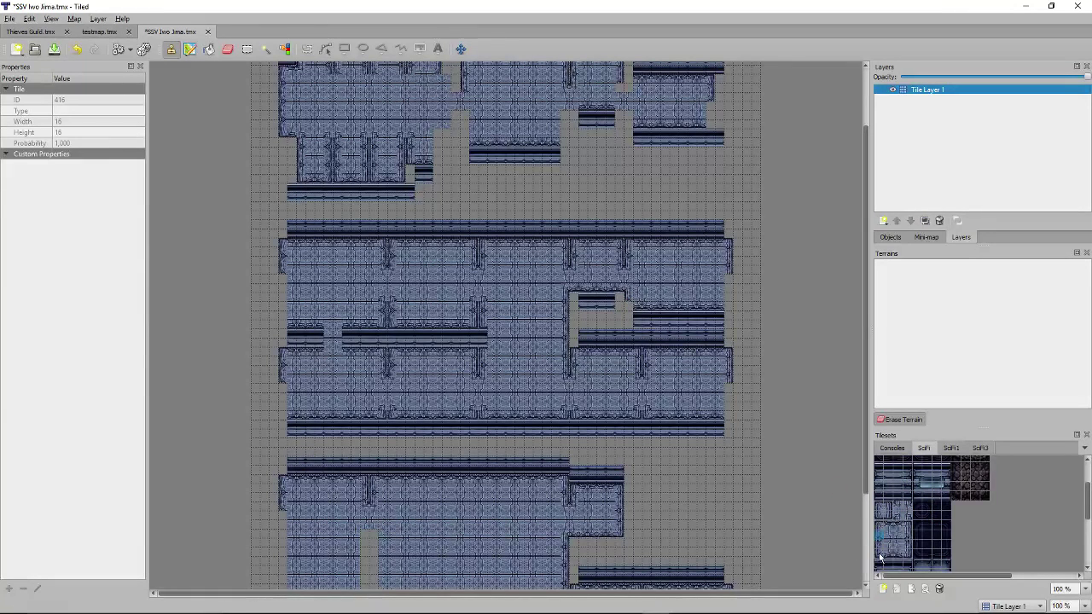
Close the second deck's upper-right room with left and right edge tiles and bottom corners.
{"action": "left_click", "coordinate": [909, 546]}
{"action": "left_click", "coordinate": [910, 544]}
{"action": "right_click", "coordinate": [731, 277]}
{"action": "right_click", "coordinate": [731, 276]}
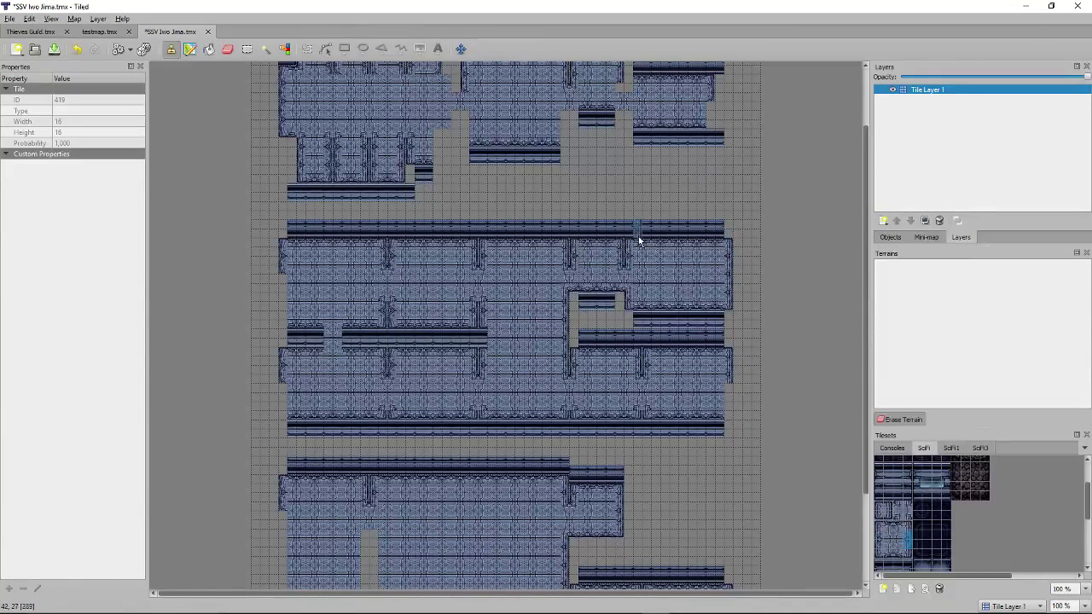
{"action": "left_click", "coordinate": [882, 543]}
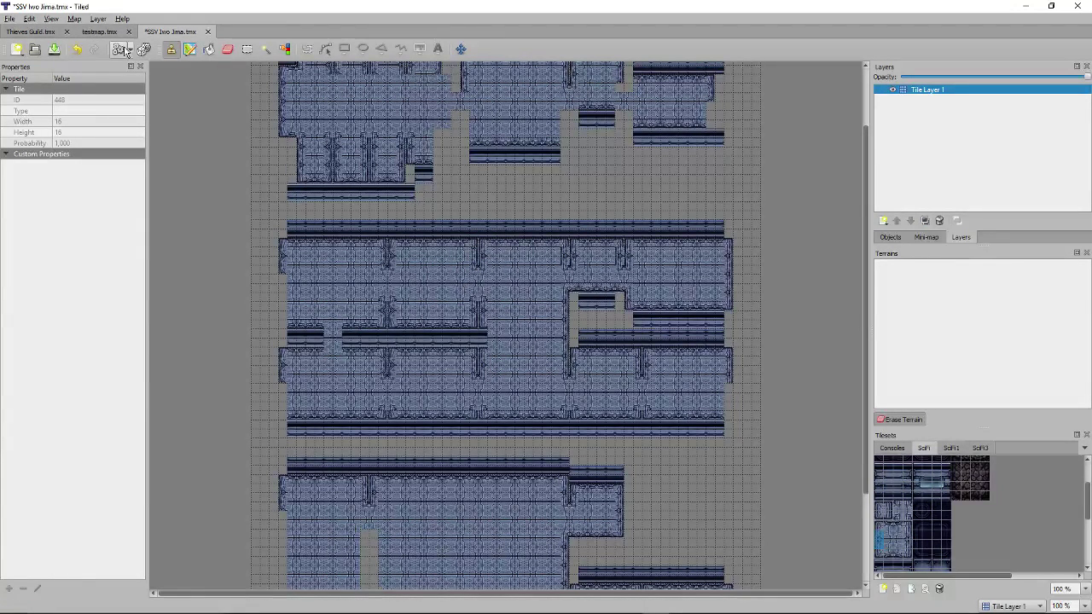
{"action": "left_click", "coordinate": [77, 49]}
{"action": "left_click", "coordinate": [77, 48]}
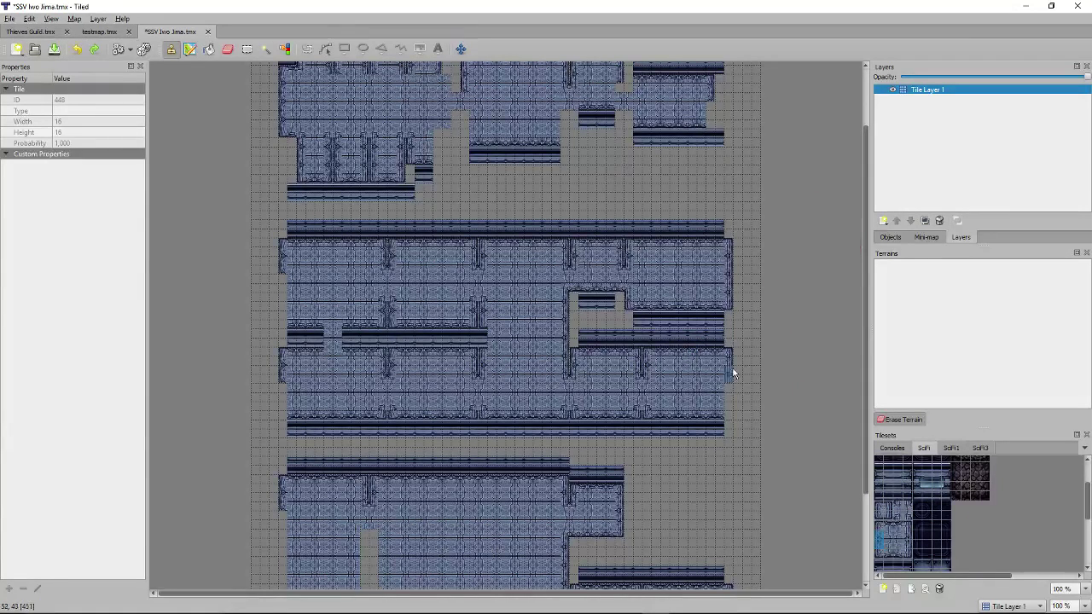
Complete the first deck's upper wall edge between the left hall and the middle room with edge and inner corner tiles.
{"action": "scroll", "coordinate": [373, 223], "scroll_direction": "up", "scroll_amount": 3}
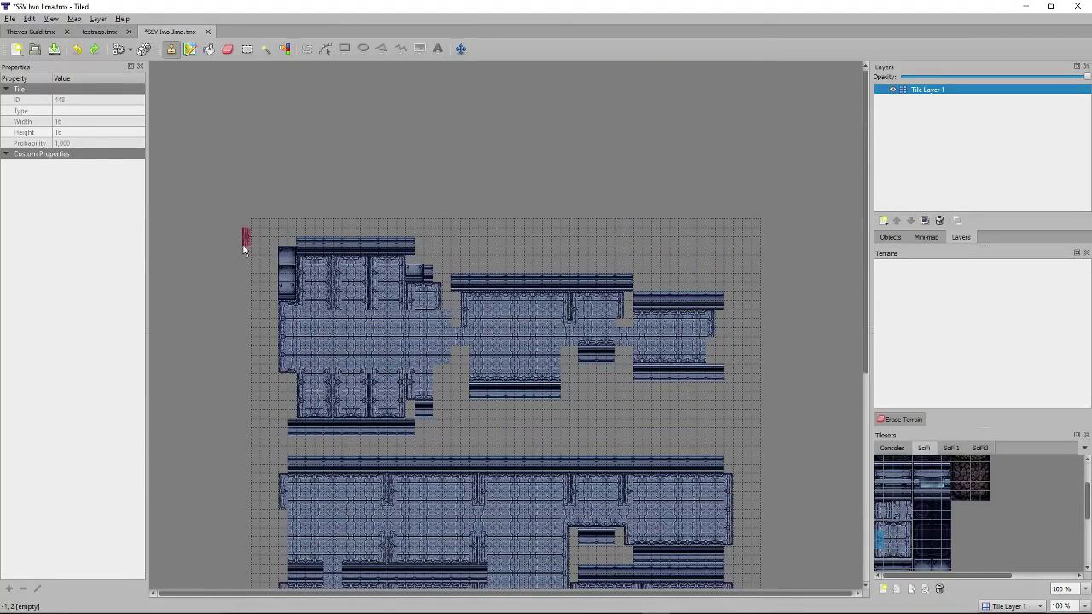
{"action": "left_click", "coordinate": [900, 510]}
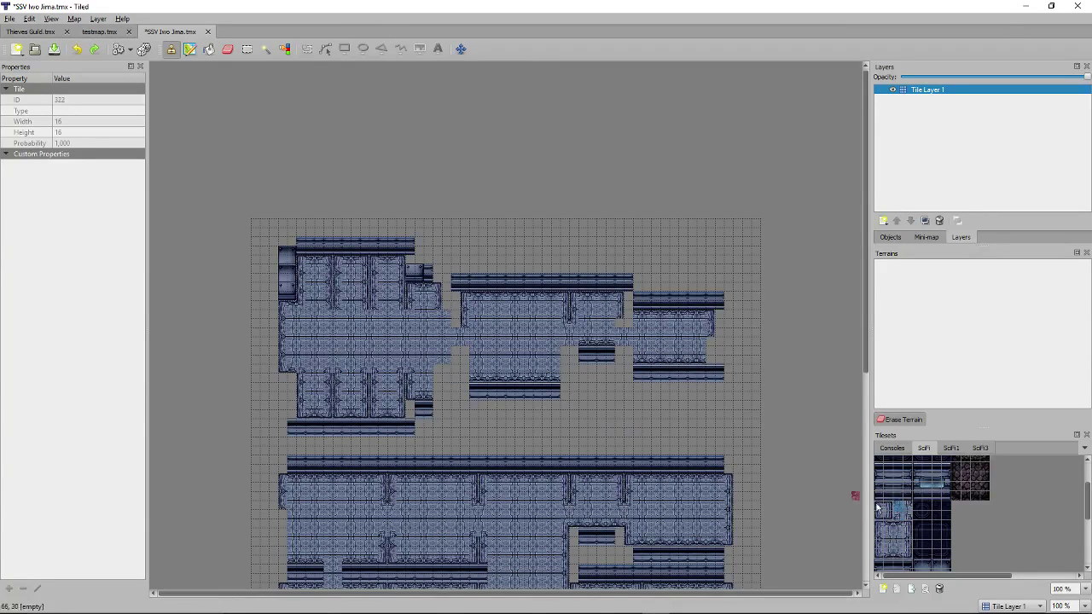
{"action": "left_click", "coordinate": [908, 510]}
{"action": "left_click", "coordinate": [894, 529]}
{"action": "left_click", "coordinate": [908, 539]}
{"action": "left_click", "coordinate": [905, 523]}
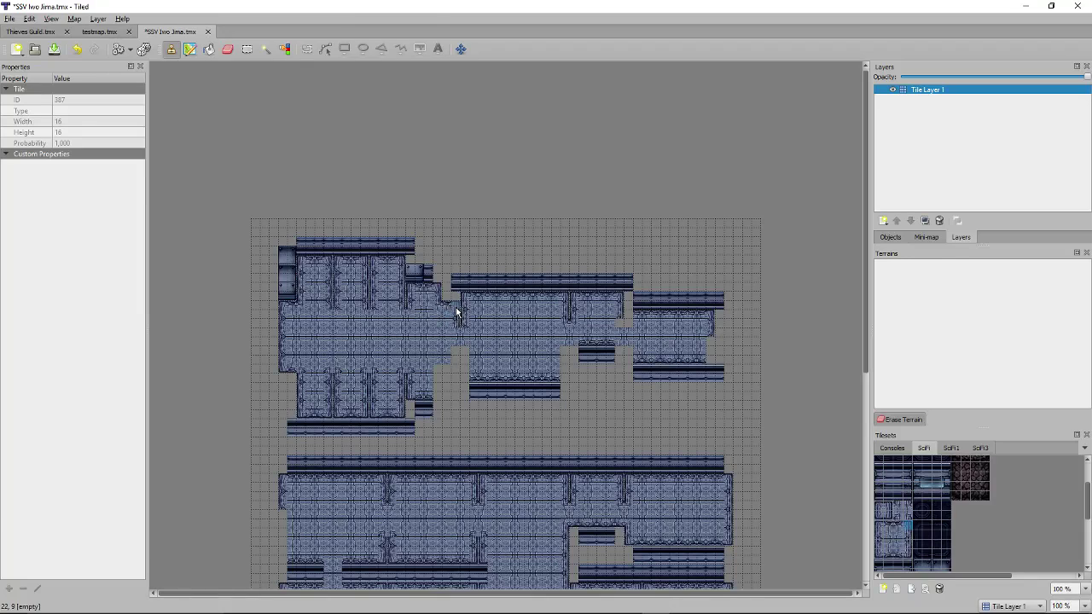
{"action": "left_click", "coordinate": [900, 509]}
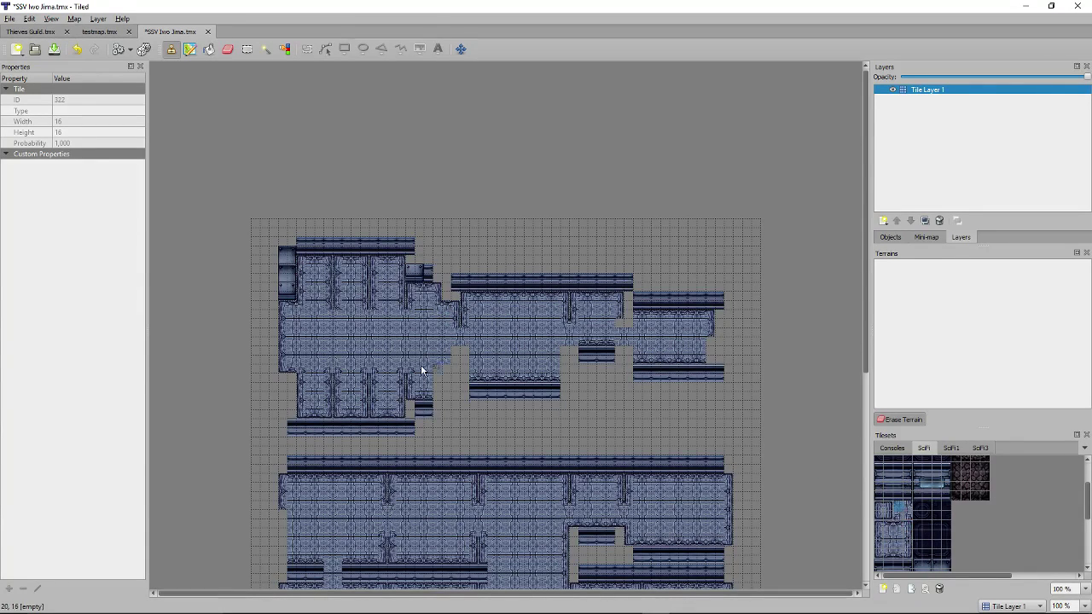
Build the dividing post above the passage between the first deck's middle section and right room from corner tiles.
{"action": "left_click", "coordinate": [909, 510]}
{"action": "left_click", "coordinate": [900, 508]}
{"action": "left_click", "coordinate": [882, 527]}
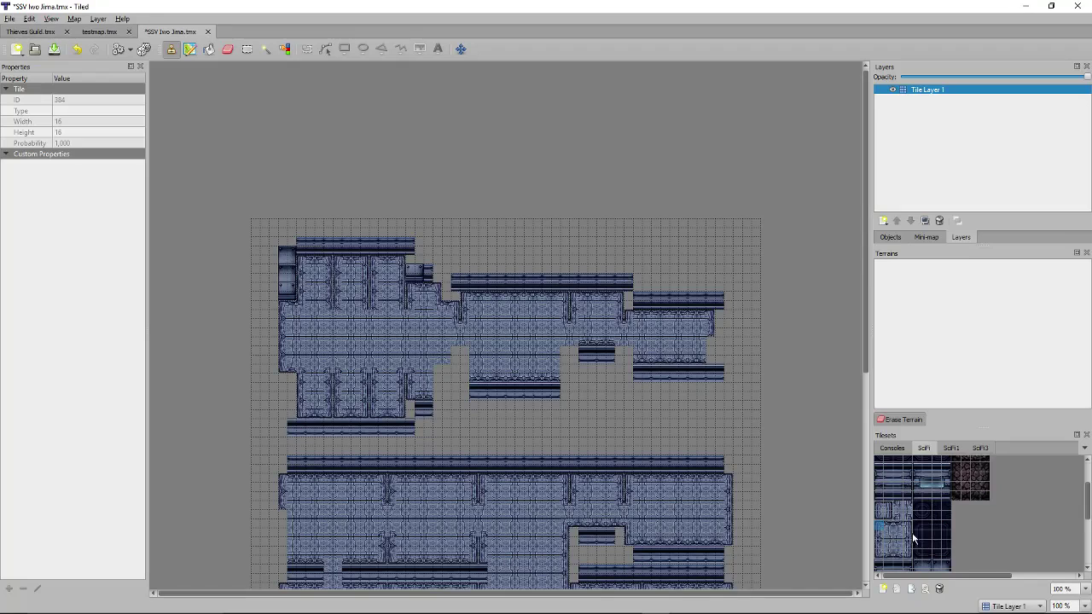
Close the lower half of the first deck's right room with side edge and bottom corner tiles.
{"action": "left_click_drag", "start_coordinate": [907, 534], "coordinate": [908, 558]}
{"action": "left_click", "coordinate": [712, 351]}
{"action": "left_click_drag", "start_coordinate": [882, 559], "coordinate": [882, 542]}
{"action": "left_click", "coordinate": [628, 358]}
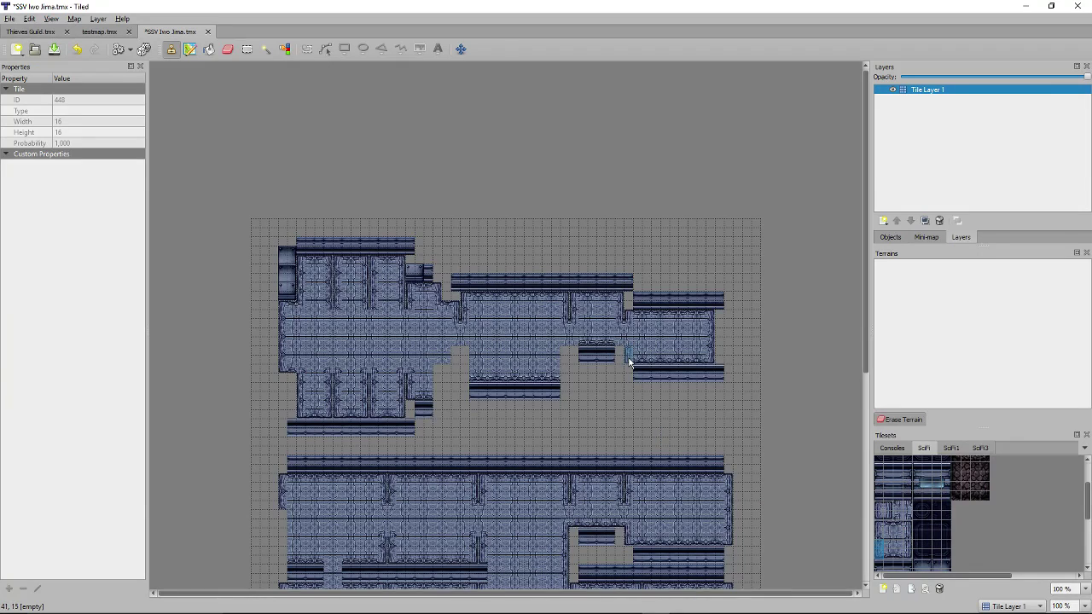
{"action": "left_click", "coordinate": [899, 512]}
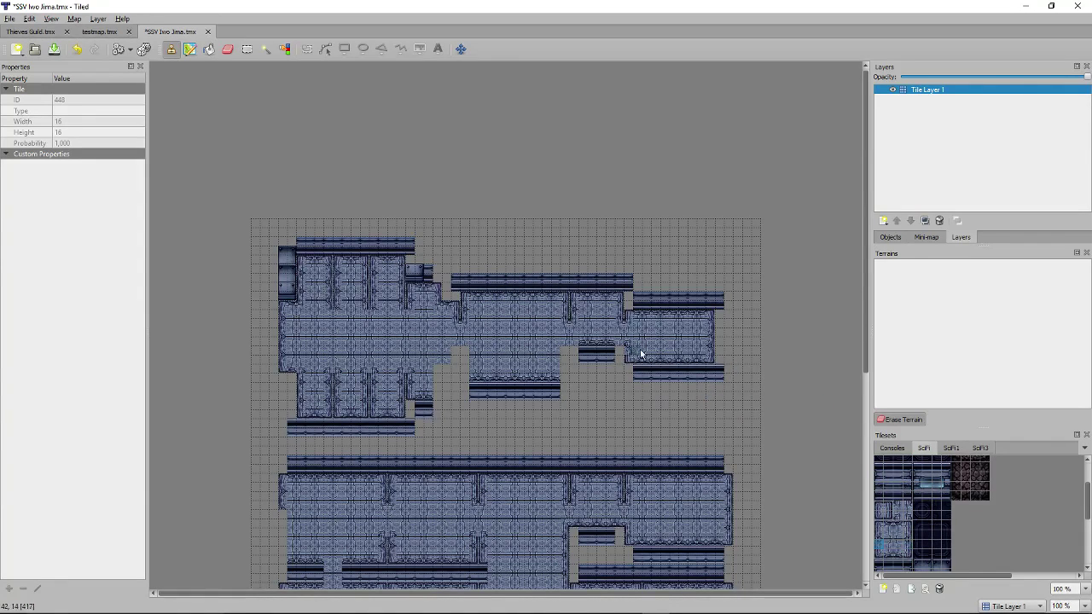
Widen the wall strip below the first deck's passage to the passage's full width and extend the bottom edge above it.
{"action": "left_click", "coordinate": [898, 555]}
{"action": "right_click_drag", "start_coordinate": [584, 349], "coordinate": [610, 359]}
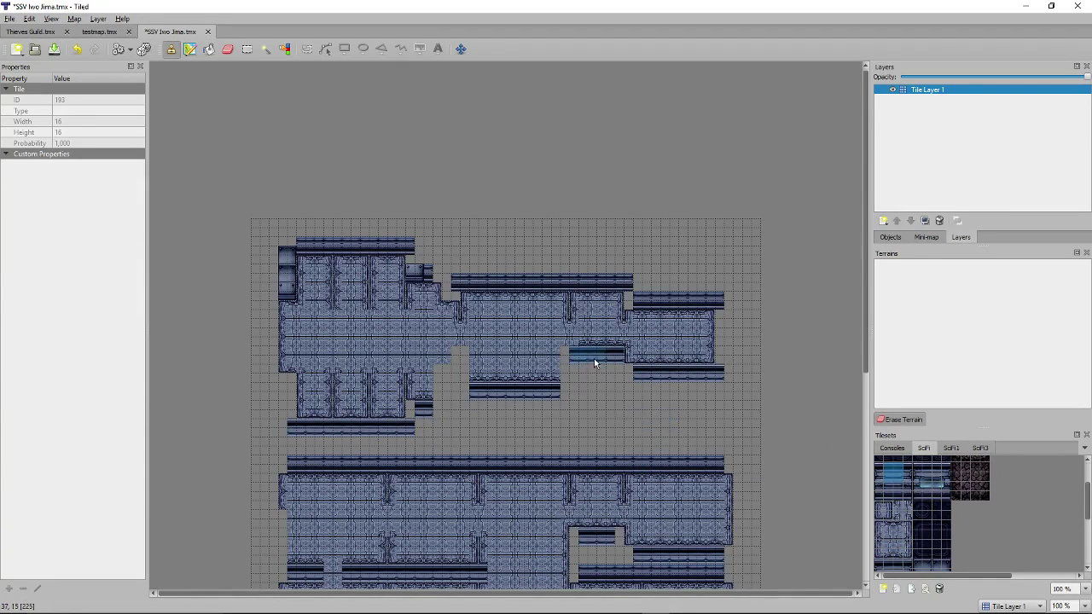
{"action": "right_click", "coordinate": [579, 350]}
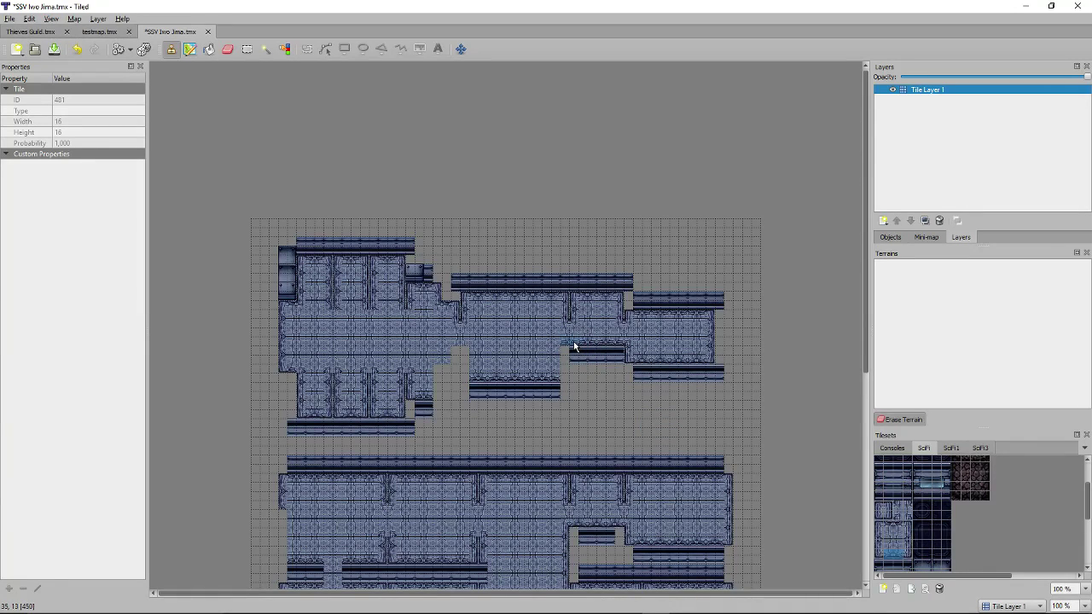
Close the lower right side of the first deck's middle room with inner corner, side edge and bottom corner tiles.
{"action": "left_click", "coordinate": [905, 513]}
{"action": "left_click", "coordinate": [882, 534]}
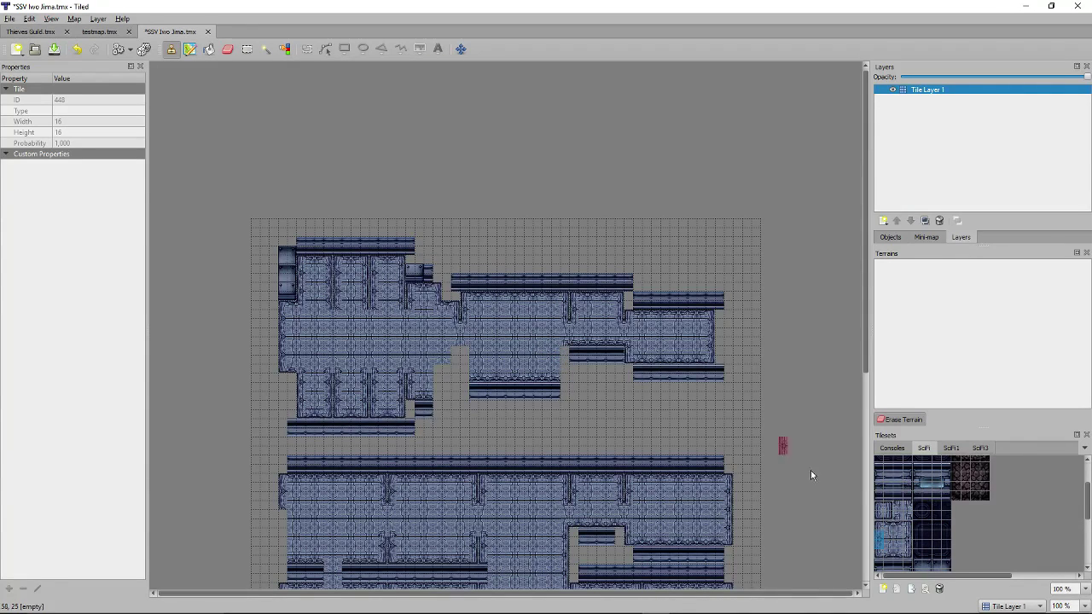
{"action": "left_click", "coordinate": [904, 536]}
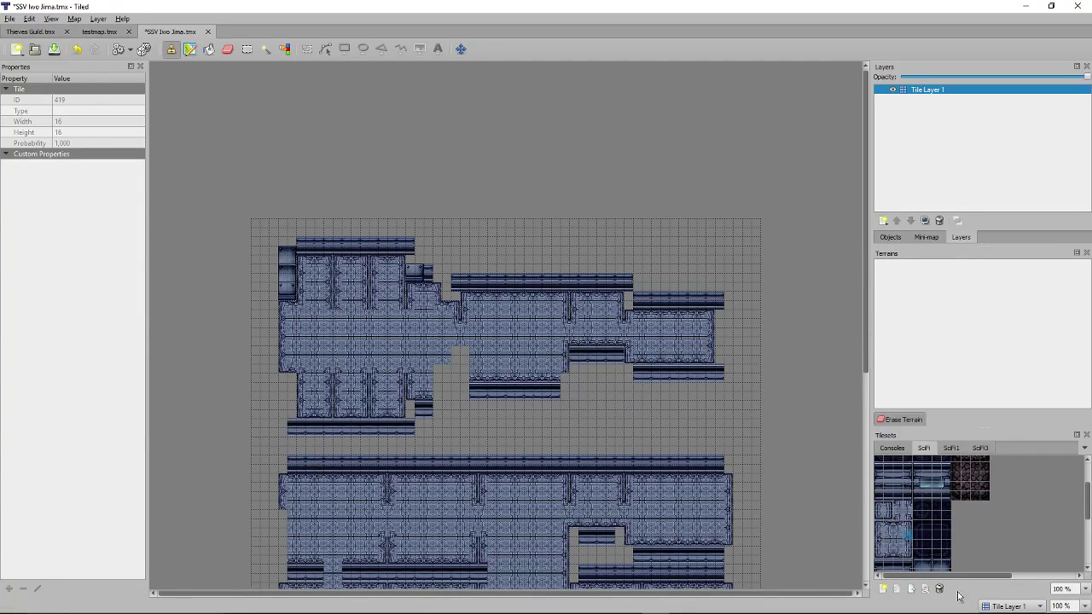
{"action": "left_click", "coordinate": [900, 552]}
Build the lower left side of the first deck's middle room and the dividing post beside the hall from edge and corner tiles.
{"action": "left_click", "coordinate": [880, 546]}
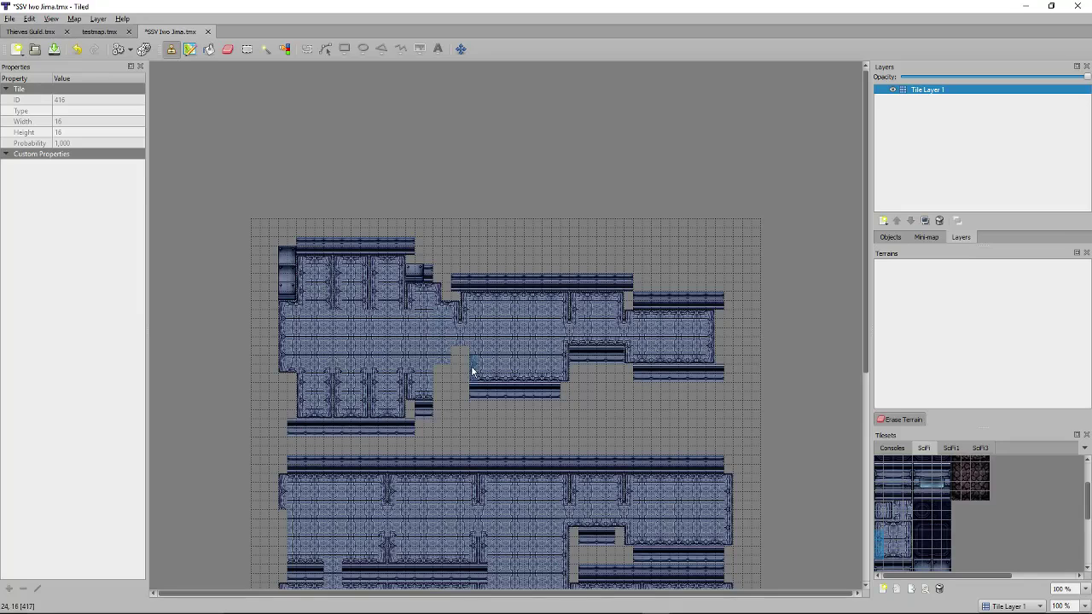
{"action": "left_click", "coordinate": [909, 516]}
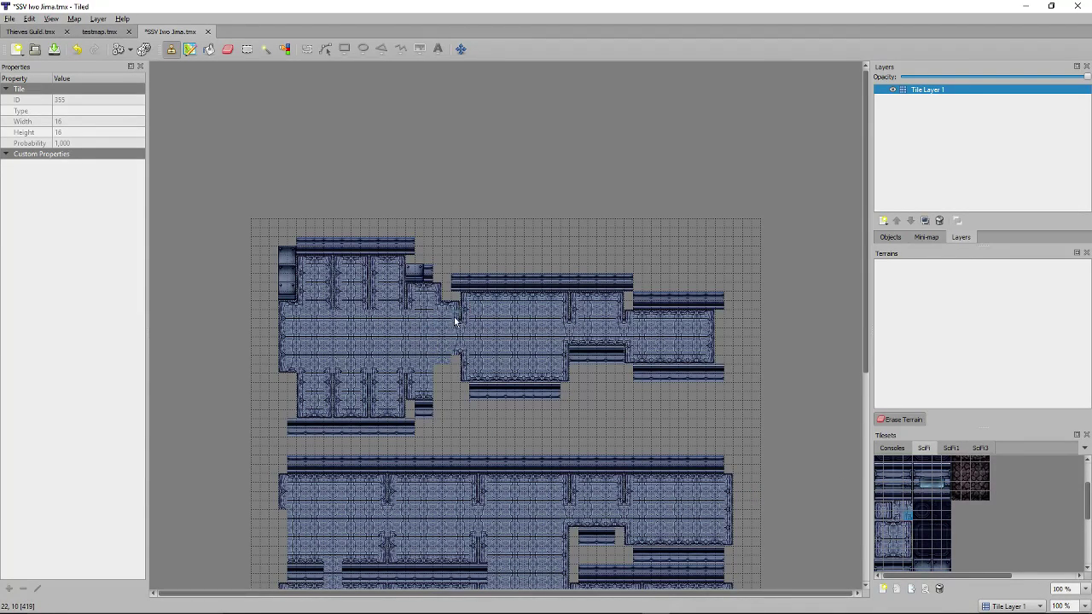
{"action": "left_click", "coordinate": [456, 361]}
{"action": "right_click", "coordinate": [454, 352]}
Complete the first deck's lower edge between the hall and middle room, including the small room's right edge and bottom corner.
{"action": "right_click", "coordinate": [909, 560]}
{"action": "left_click", "coordinate": [876, 551]}
{"action": "left_click", "coordinate": [901, 556]}
{"action": "left_click", "coordinate": [447, 369]}
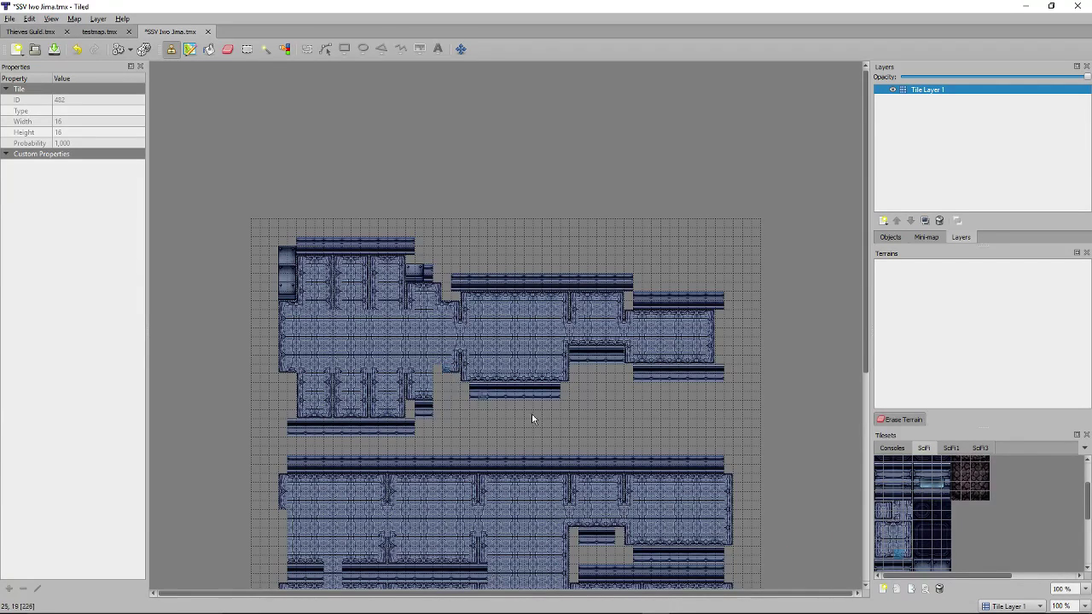
{"action": "left_click", "coordinate": [895, 510]}
{"action": "right_click", "coordinate": [400, 386]}
{"action": "right_click", "coordinate": [401, 415]}
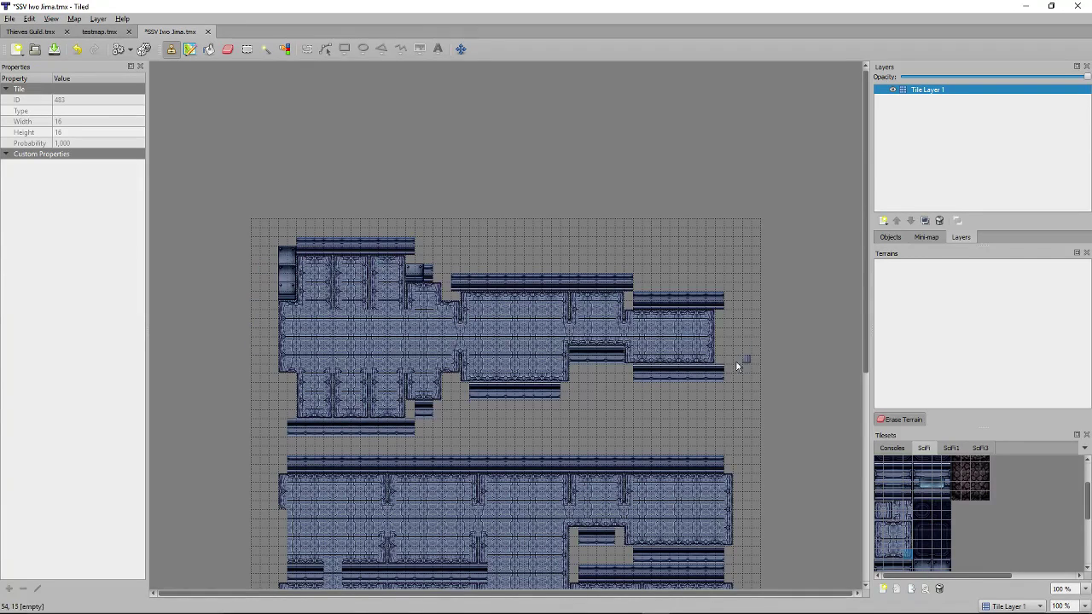
Extend the wall strip above the first deck's small room towards the middle room and erase the surplus piece below it.
{"action": "right_click", "coordinate": [450, 293]}
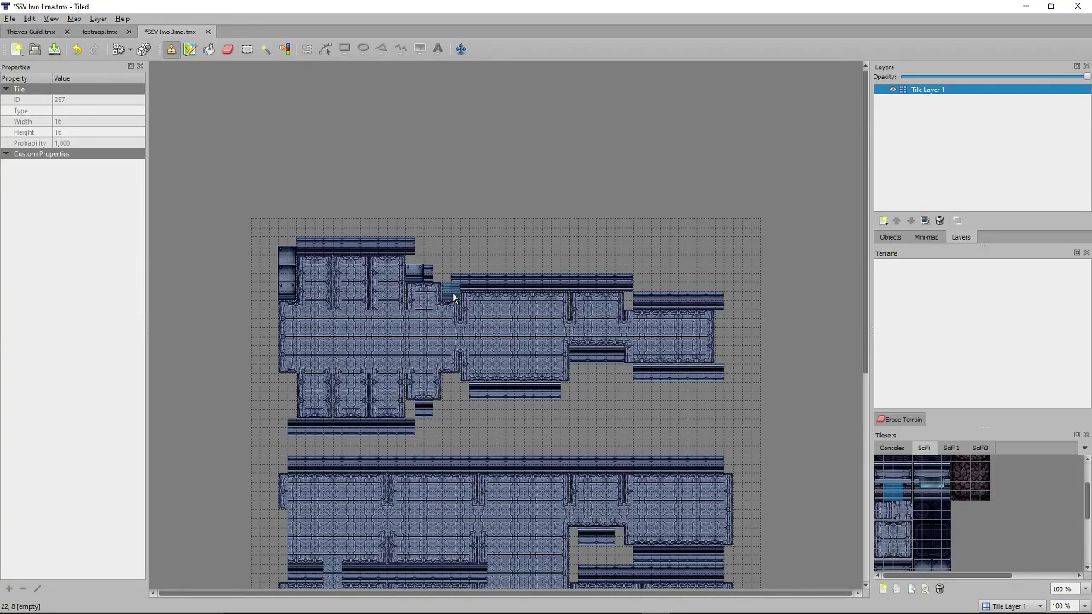
{"action": "left_click_drag", "start_coordinate": [452, 300], "coordinate": [450, 267]}
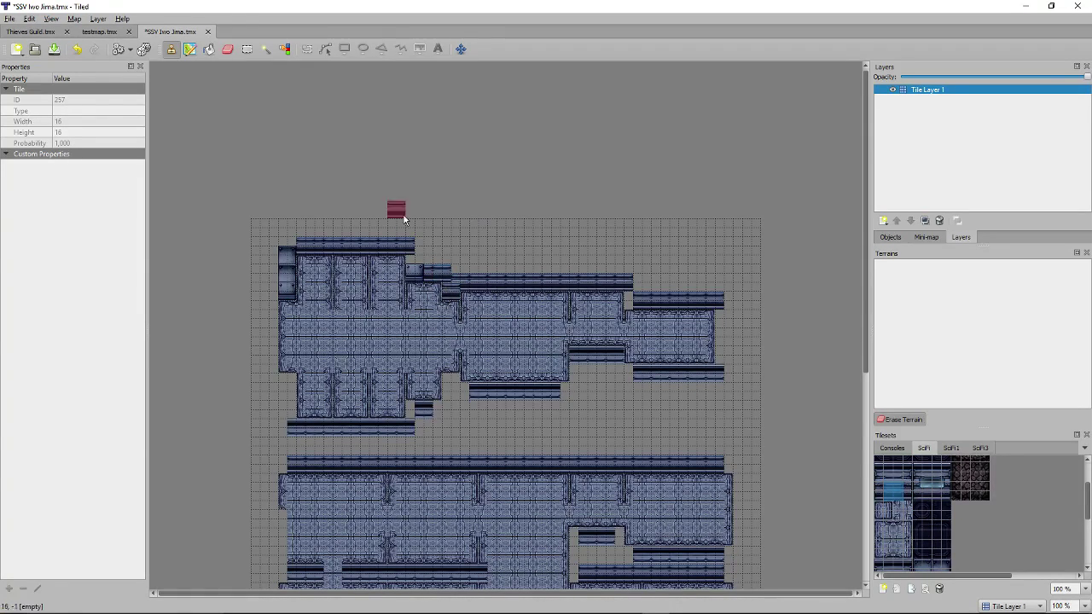
{"action": "left_click", "coordinate": [465, 285]}
{"action": "left_click", "coordinate": [228, 48]}
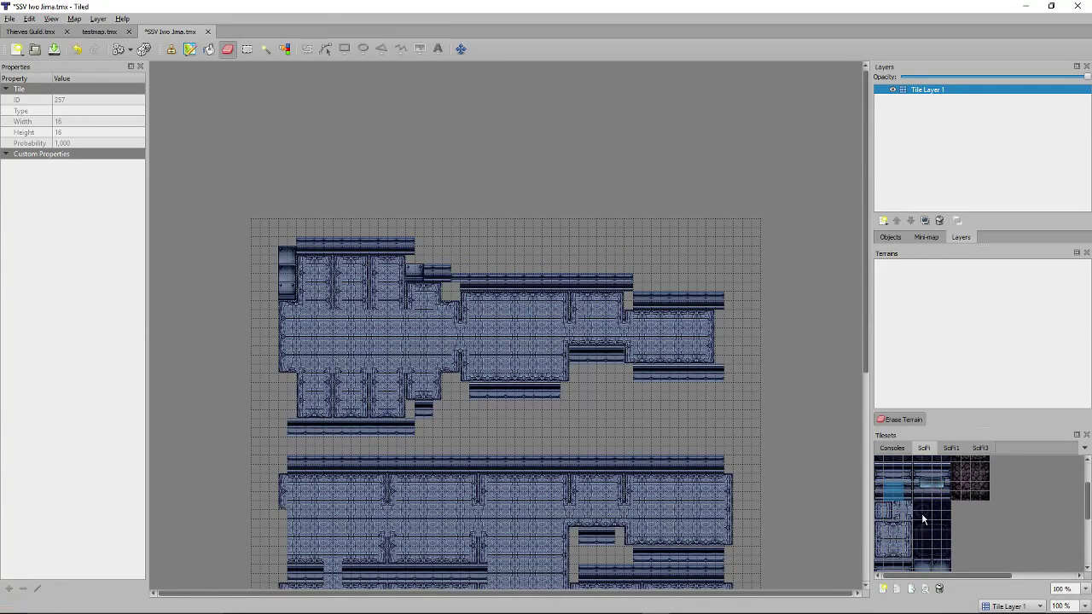
Place metal panel tiles at the three steps in the first deck's upper wall.
{"action": "scroll", "coordinate": [921, 507], "scroll_direction": "down", "scroll_amount": 2}
{"action": "left_click", "coordinate": [920, 539]}
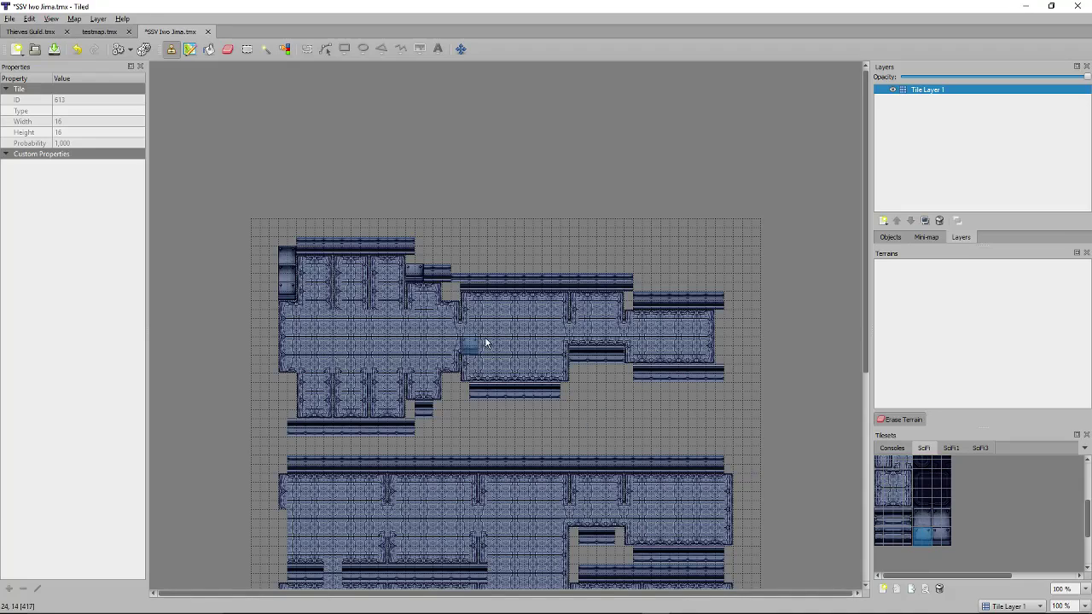
{"action": "left_click", "coordinate": [633, 299]}
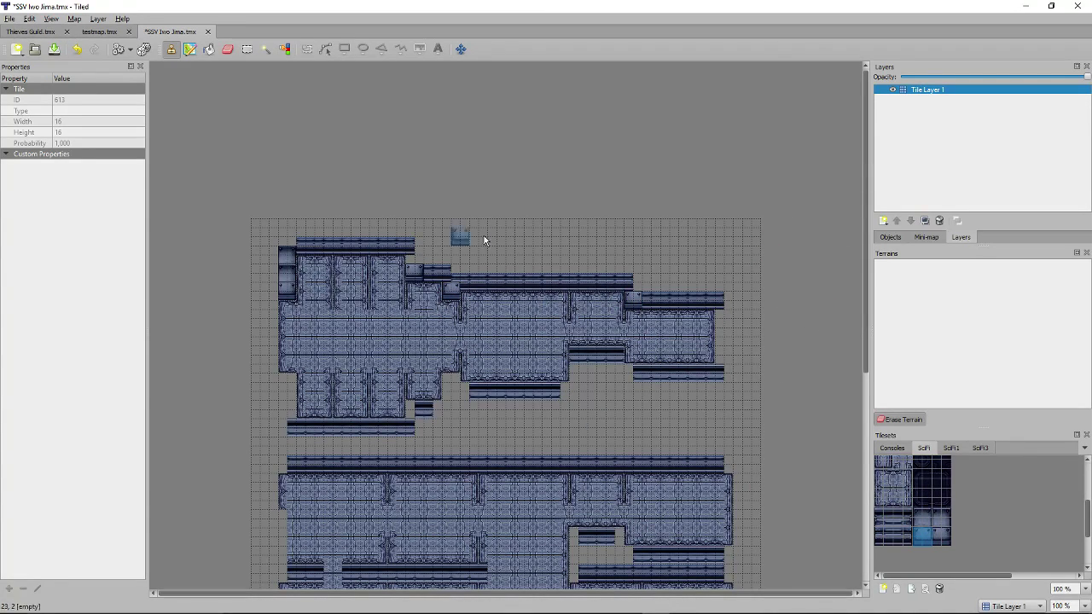
{"action": "right_click", "coordinate": [408, 246]}
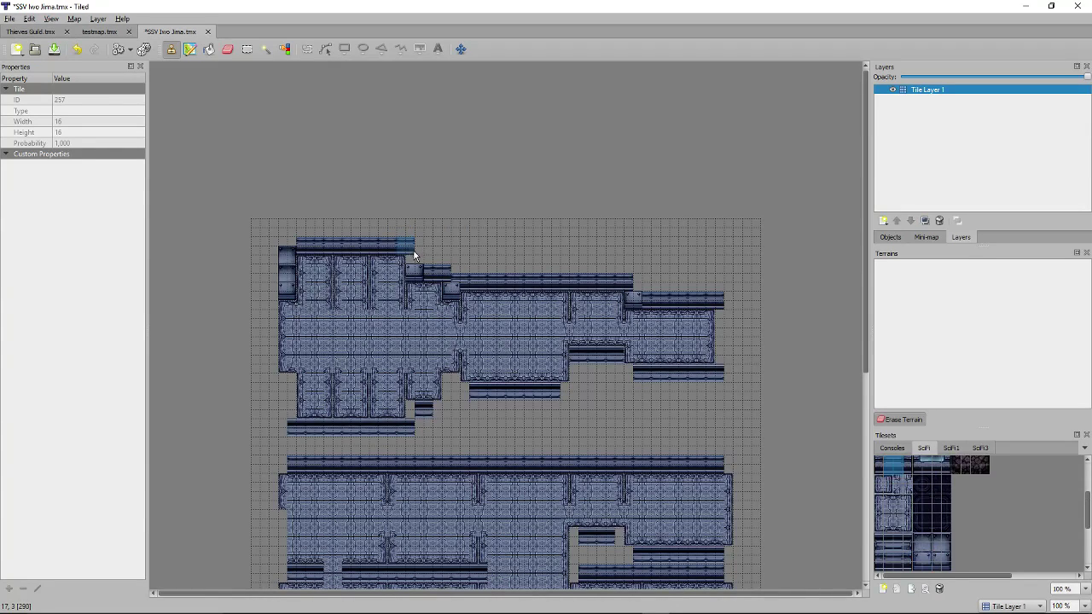
{"action": "left_click", "coordinate": [936, 561]}
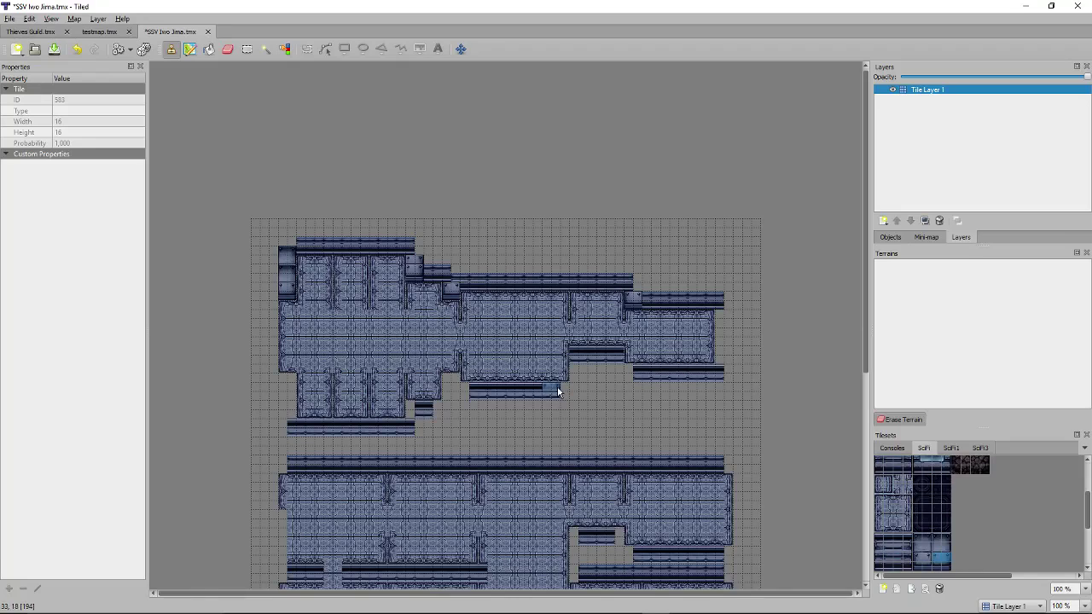
Widen the wall strips below the first deck's small, middle and right rooms and fill the steps between them with wall tiles.
{"action": "right_click_drag", "start_coordinate": [472, 388], "coordinate": [559, 395]}
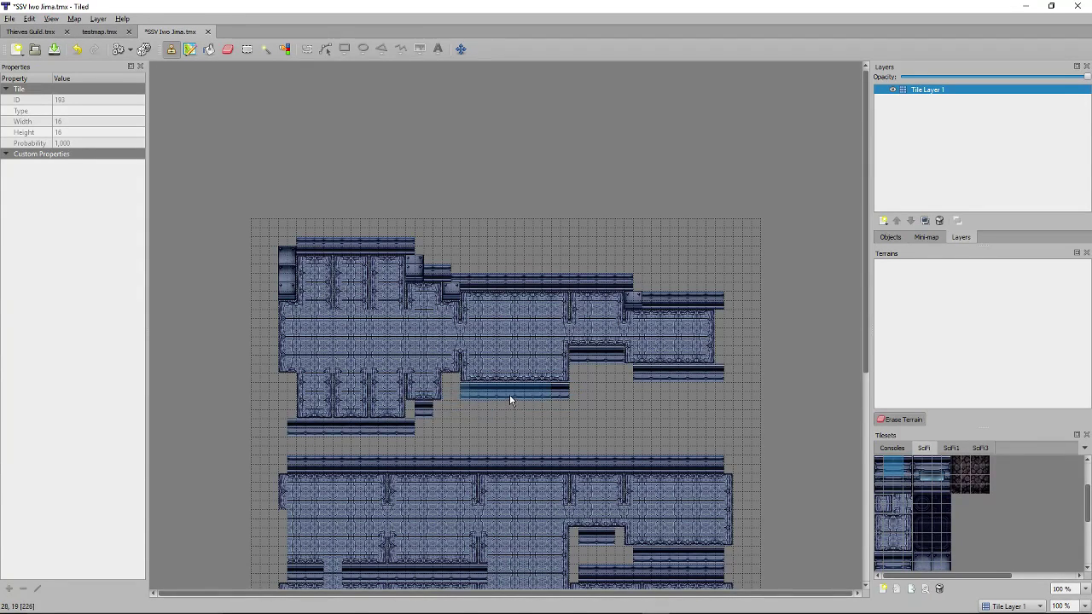
{"action": "right_click", "coordinate": [457, 386]}
{"action": "left_click", "coordinate": [454, 388]}
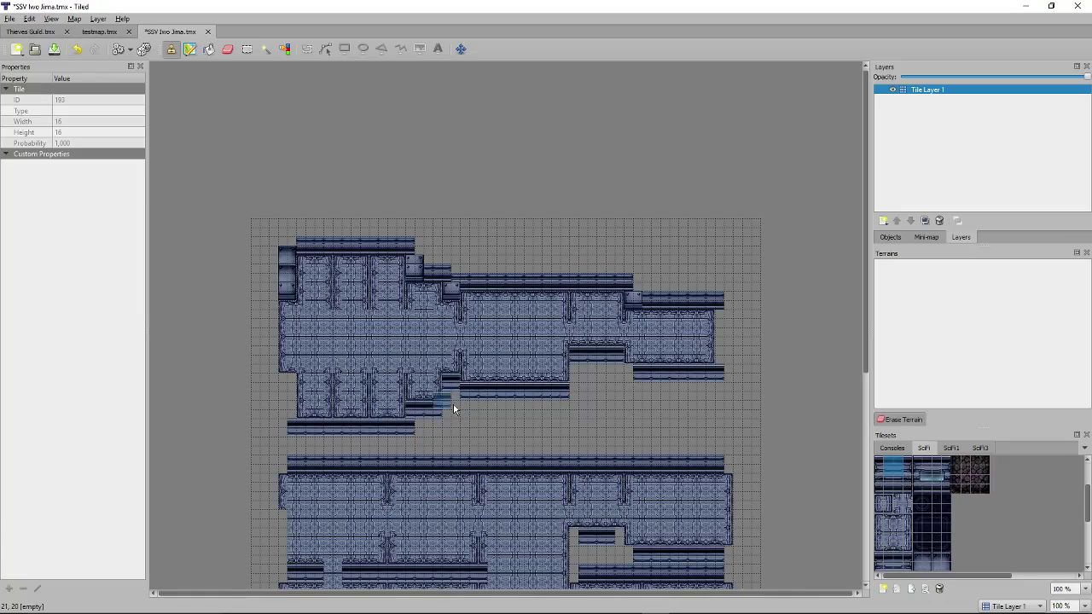
{"action": "left_click", "coordinate": [458, 411]}
{"action": "left_click", "coordinate": [619, 378]}
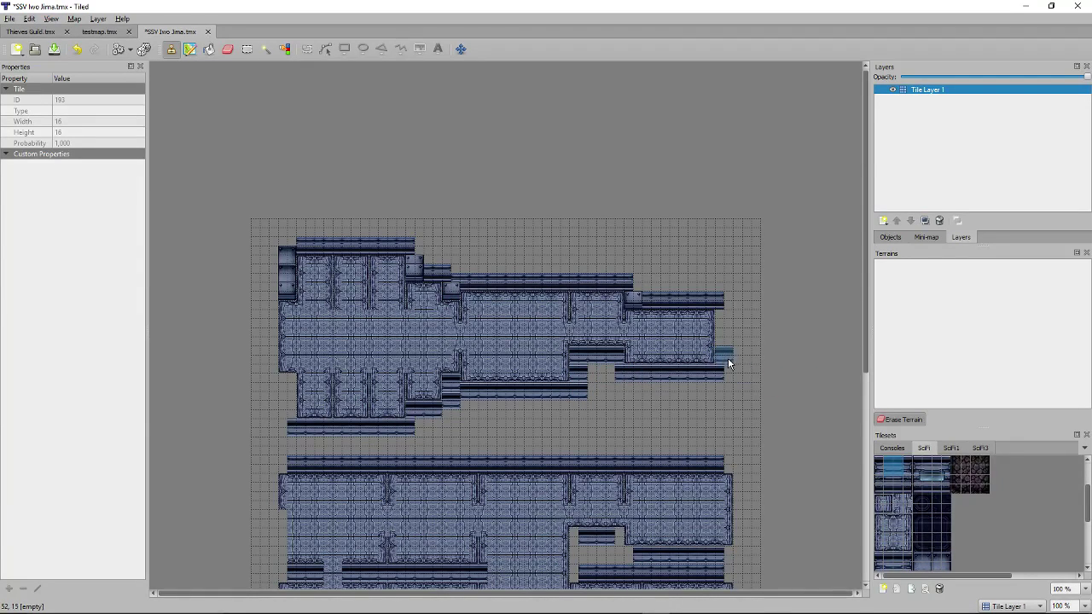
Close the first deck's outer right and left sides with stacked wall tiles, using metal panels along the hall's left side.
{"action": "left_click_drag", "start_coordinate": [727, 348], "coordinate": [725, 316]}
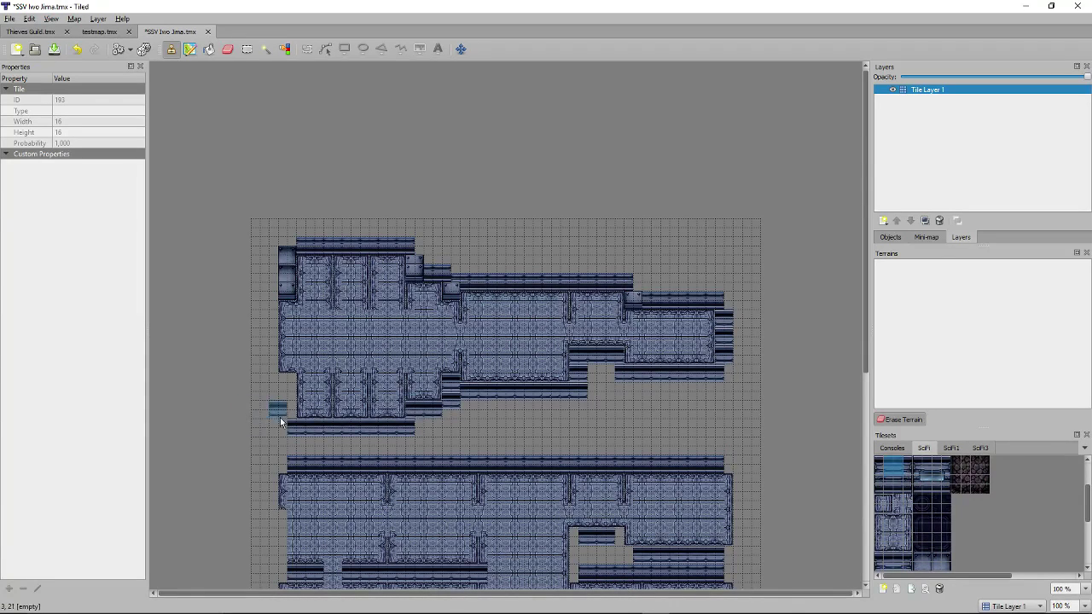
{"action": "left_click_drag", "start_coordinate": [288, 382], "coordinate": [289, 435]}
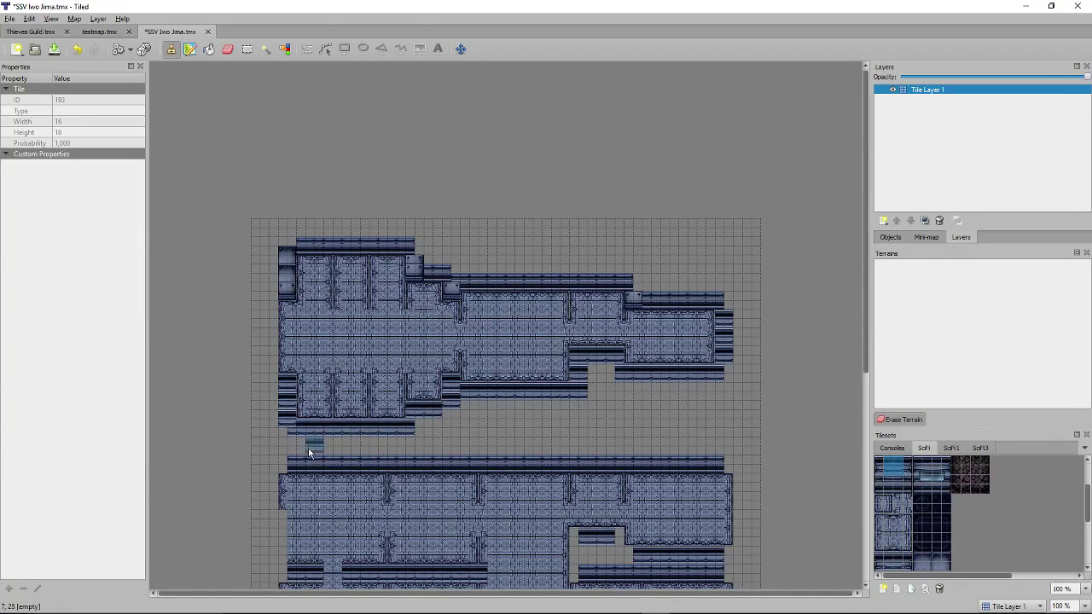
{"action": "left_click_drag", "start_coordinate": [278, 390], "coordinate": [272, 286]}
{"action": "scroll", "coordinate": [653, 415], "scroll_direction": "down", "scroll_amount": 3}
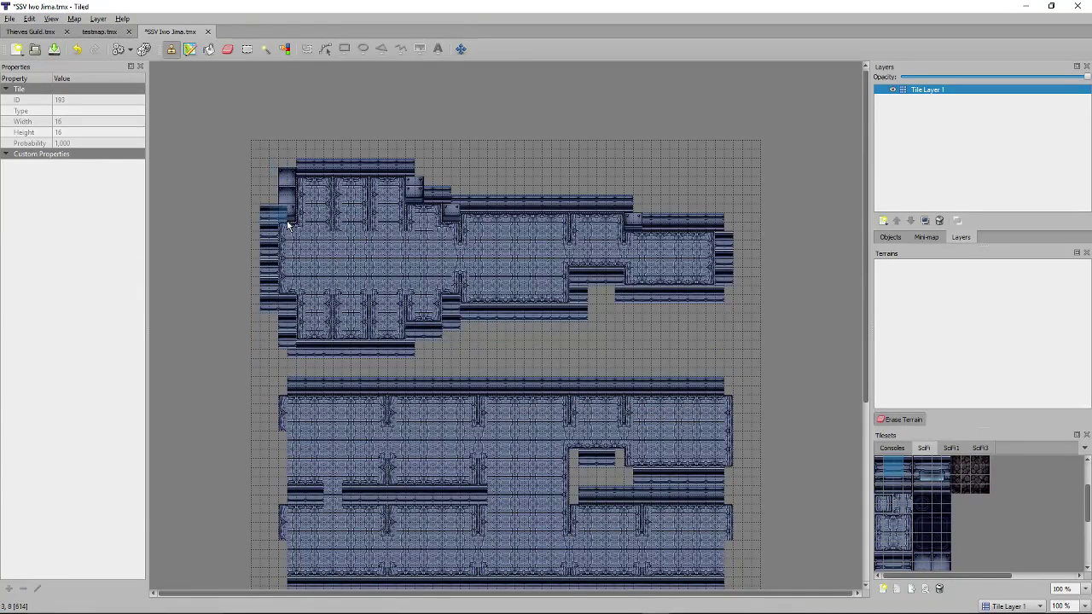
{"action": "right_click", "coordinate": [274, 191]}
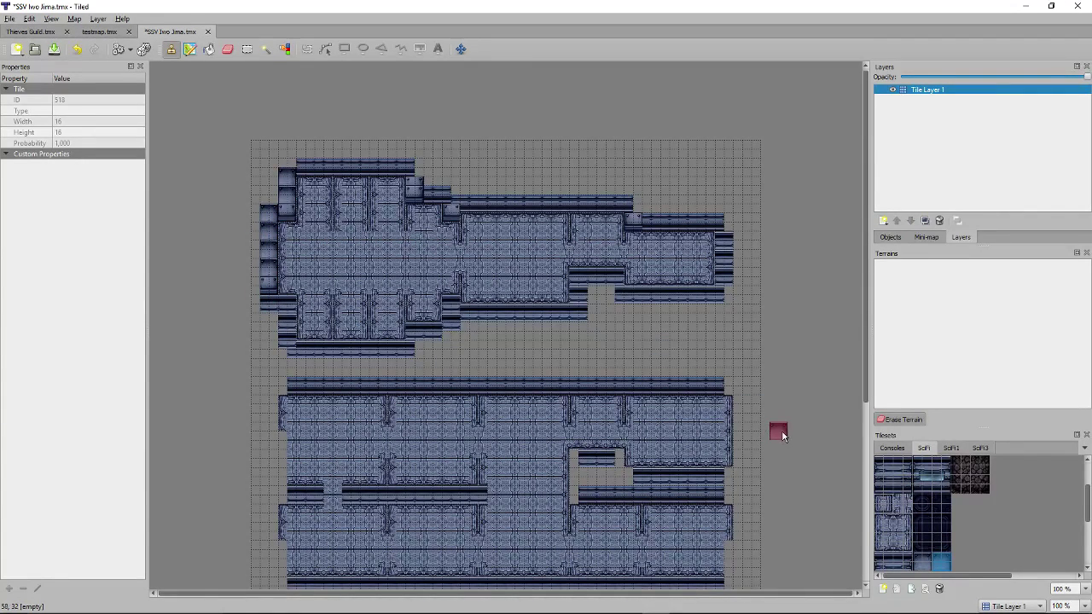
Extend the second deck's top wall strip outward at both its left and right ends.
{"action": "scroll", "coordinate": [802, 333], "scroll_direction": "down", "scroll_amount": 3}
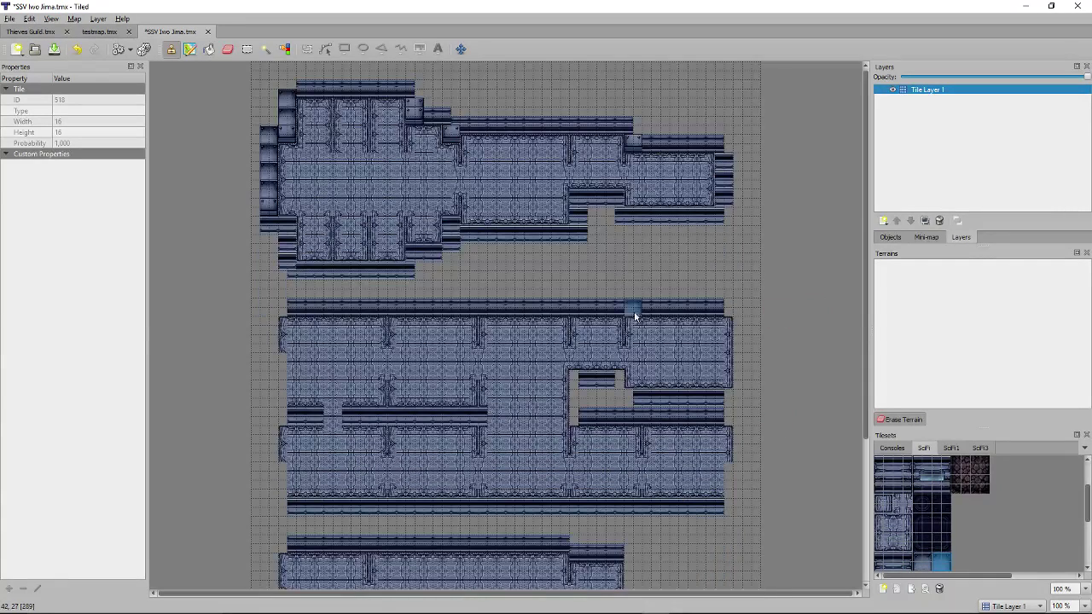
{"action": "right_click", "coordinate": [295, 307]}
{"action": "left_click", "coordinate": [278, 307]}
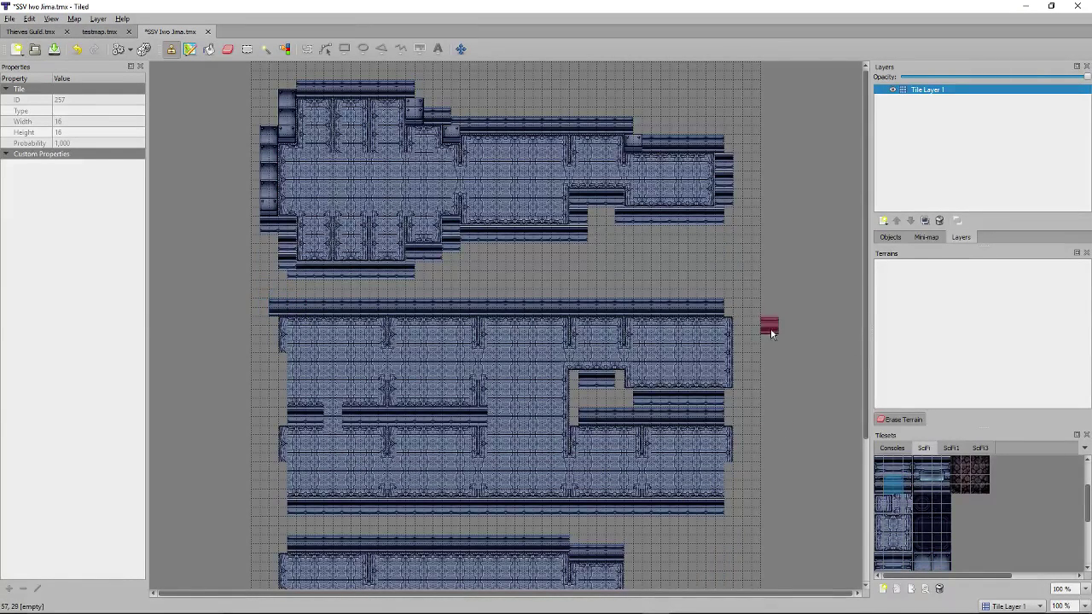
{"action": "left_click", "coordinate": [739, 312]}
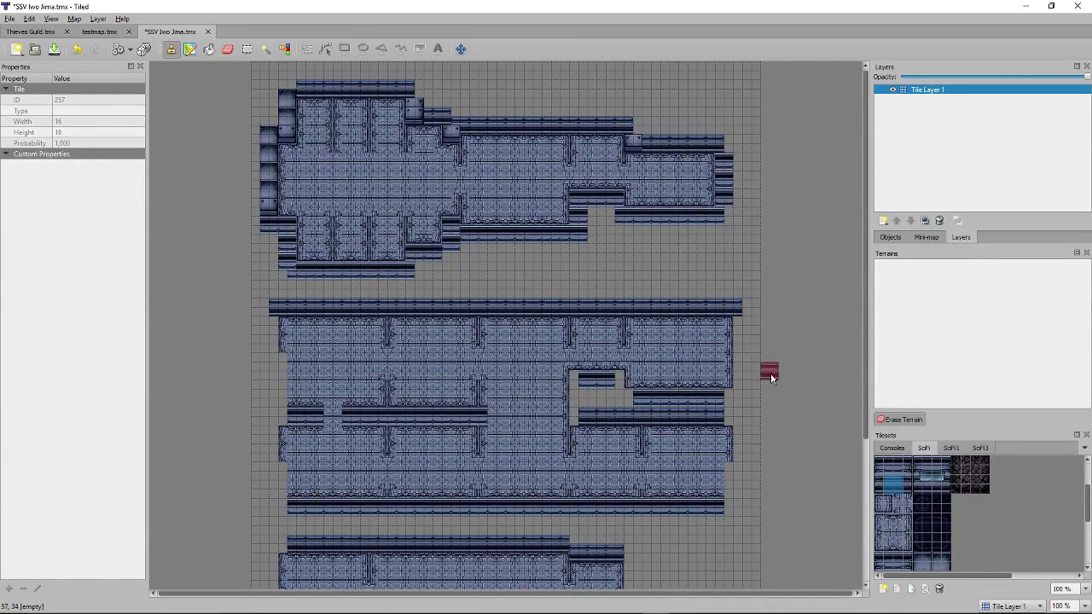
Fill the wall area below the second deck's passage and cap both ends of the lower wall block with metal panels.
{"action": "right_click", "coordinate": [609, 390]}
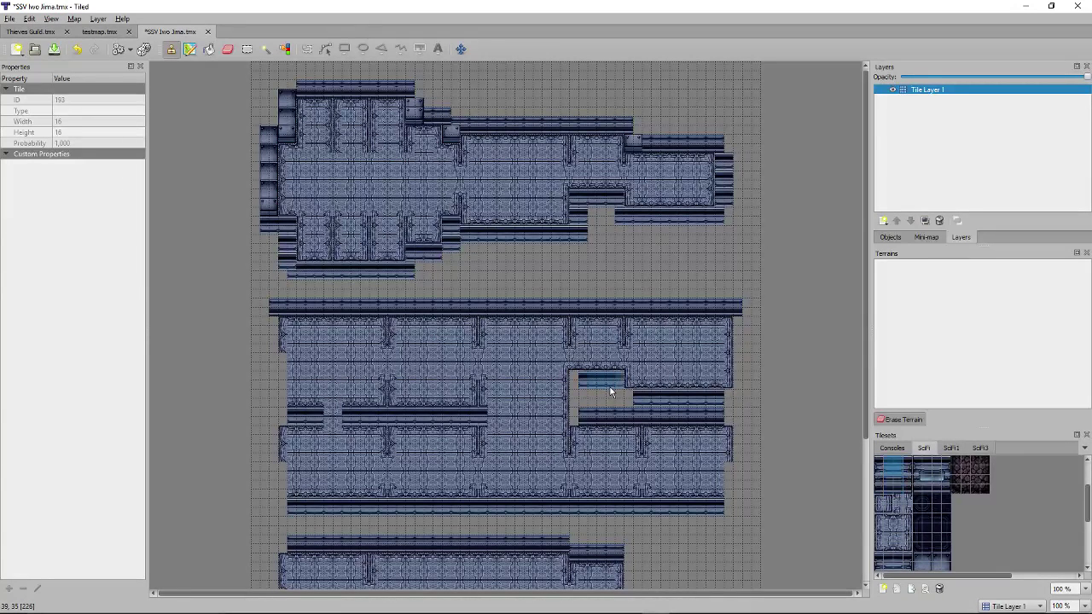
{"action": "left_click", "coordinate": [597, 386]}
{"action": "scroll", "coordinate": [950, 522], "scroll_direction": "down", "scroll_amount": 3}
{"action": "left_click_drag", "start_coordinate": [918, 487], "coordinate": [921, 505]}
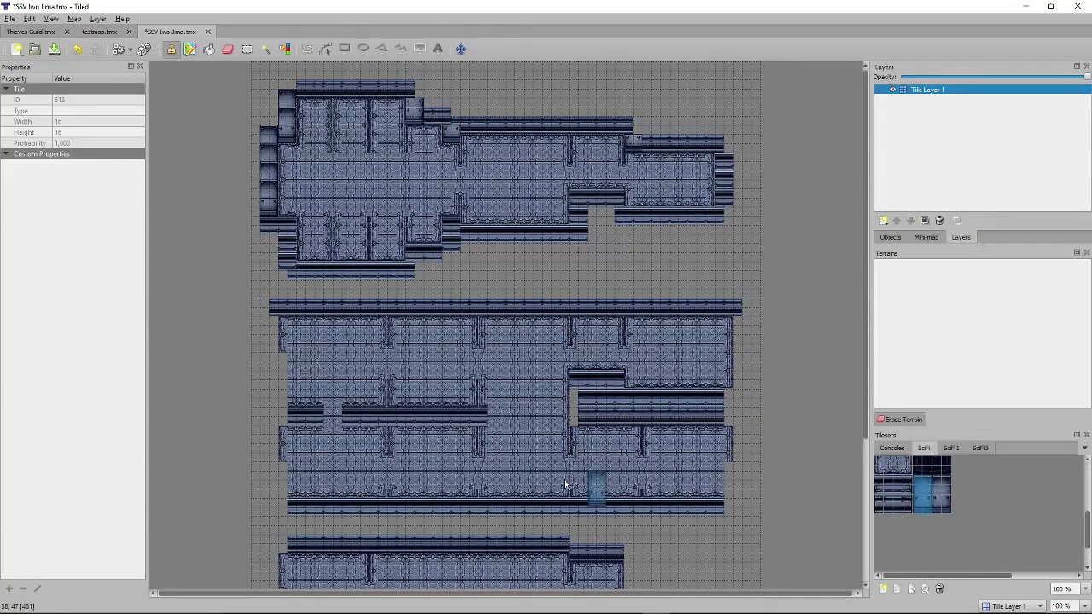
{"action": "left_click", "coordinate": [582, 420]}
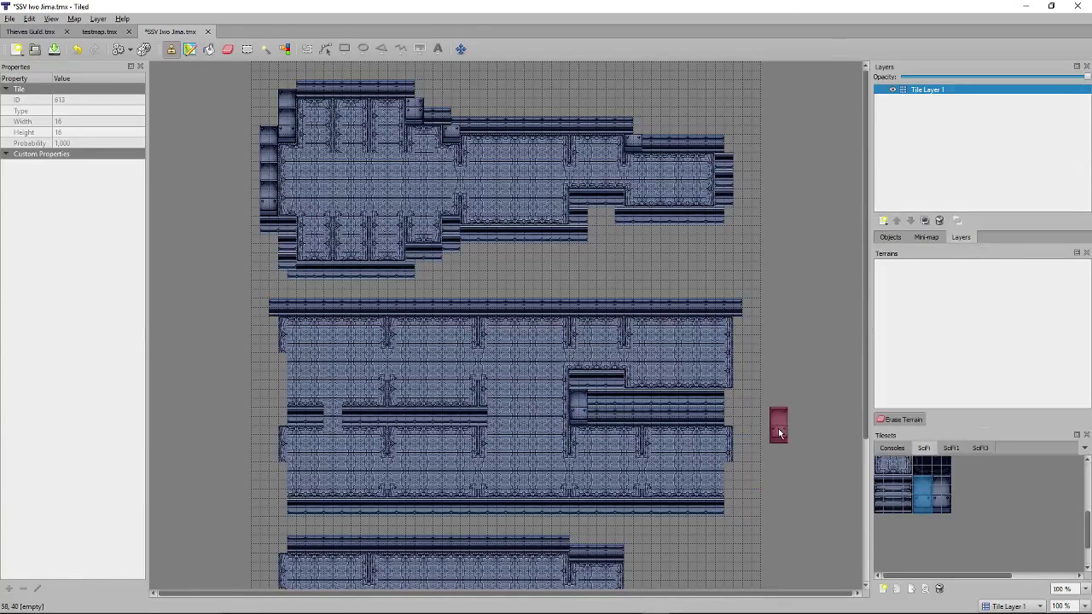
{"action": "left_click", "coordinate": [737, 417]}
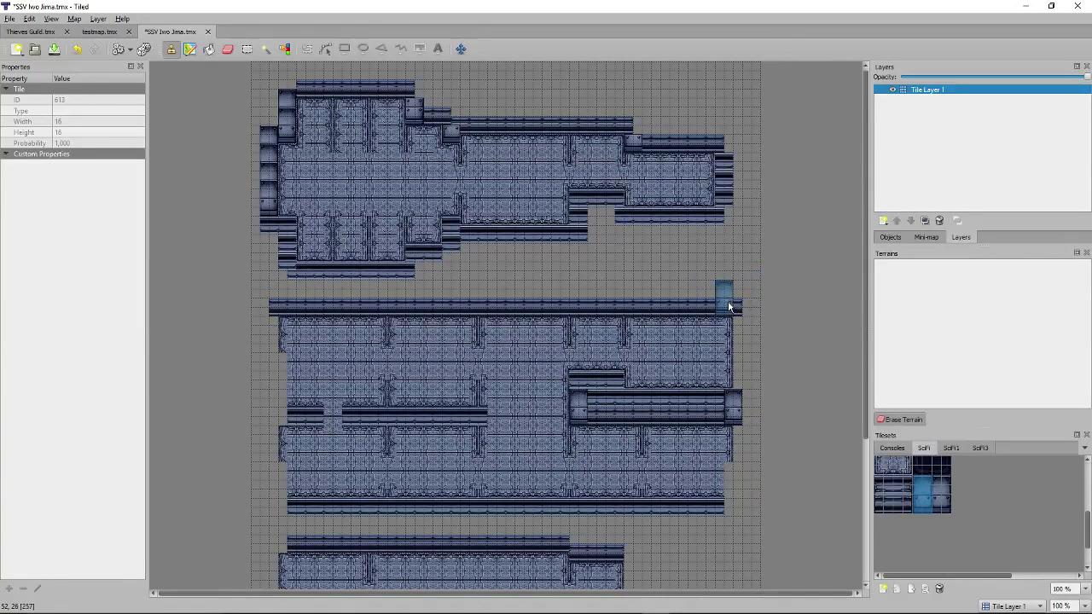
Line the outer right side of the second deck's upper and lower right rooms with two-tile-high metal panels.
{"action": "right_click", "coordinate": [732, 401]}
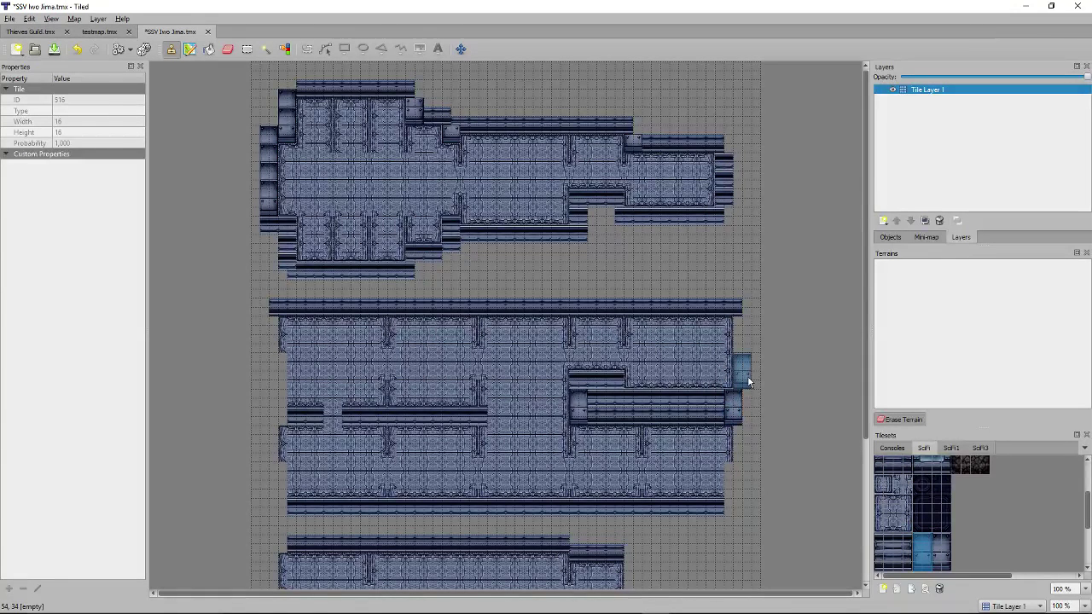
{"action": "left_click", "coordinate": [747, 383]}
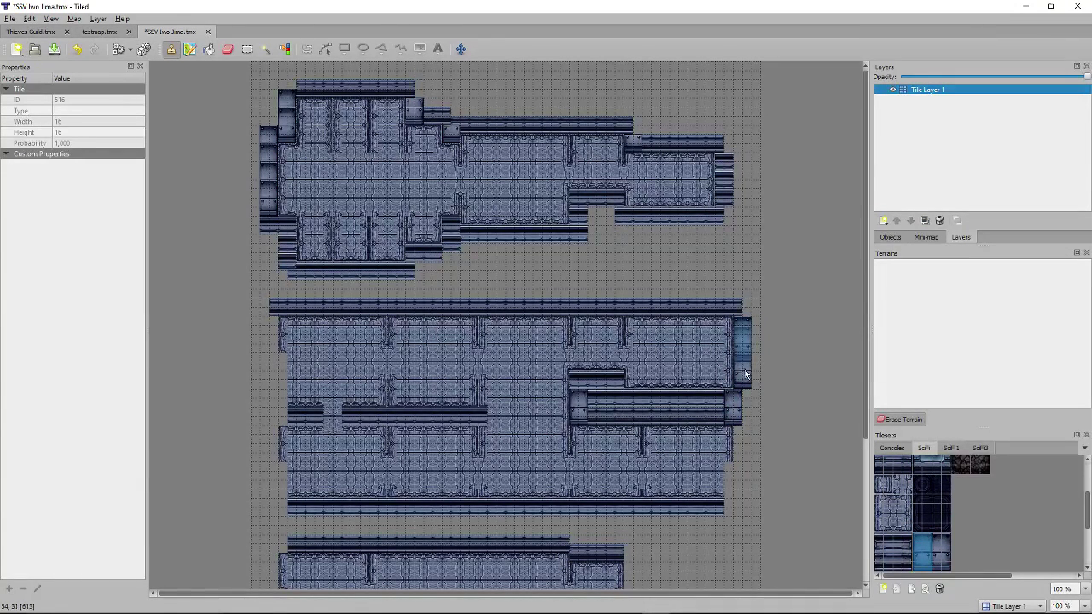
{"action": "left_click", "coordinate": [746, 336]}
{"action": "left_click", "coordinate": [744, 453]}
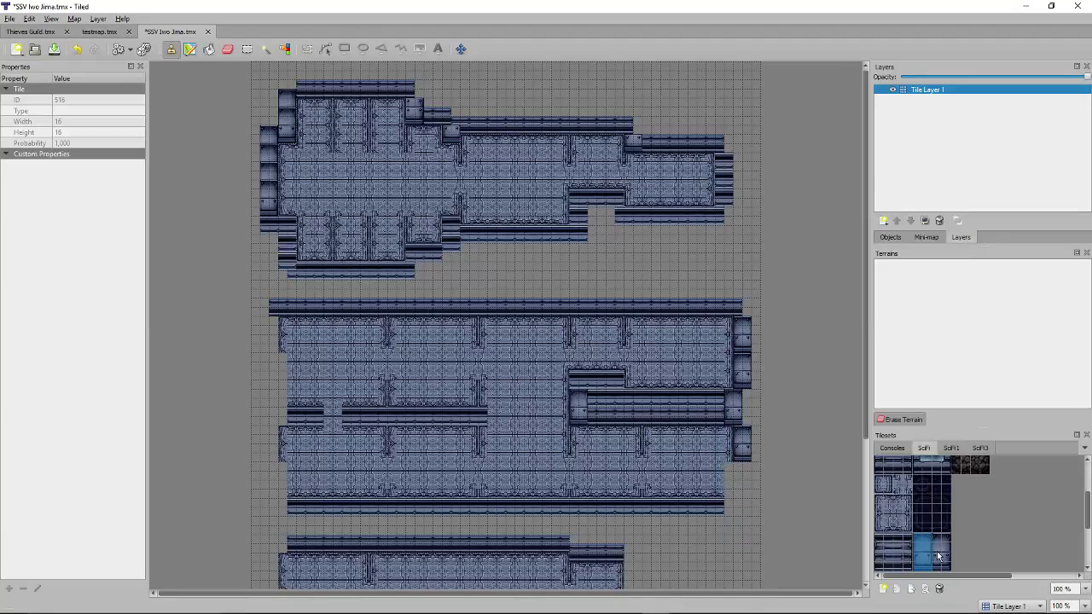
Complete the right edge of the second deck's lower right room and extend its outer panel column down to the bottom edge.
{"action": "left_click", "coordinate": [912, 514]}
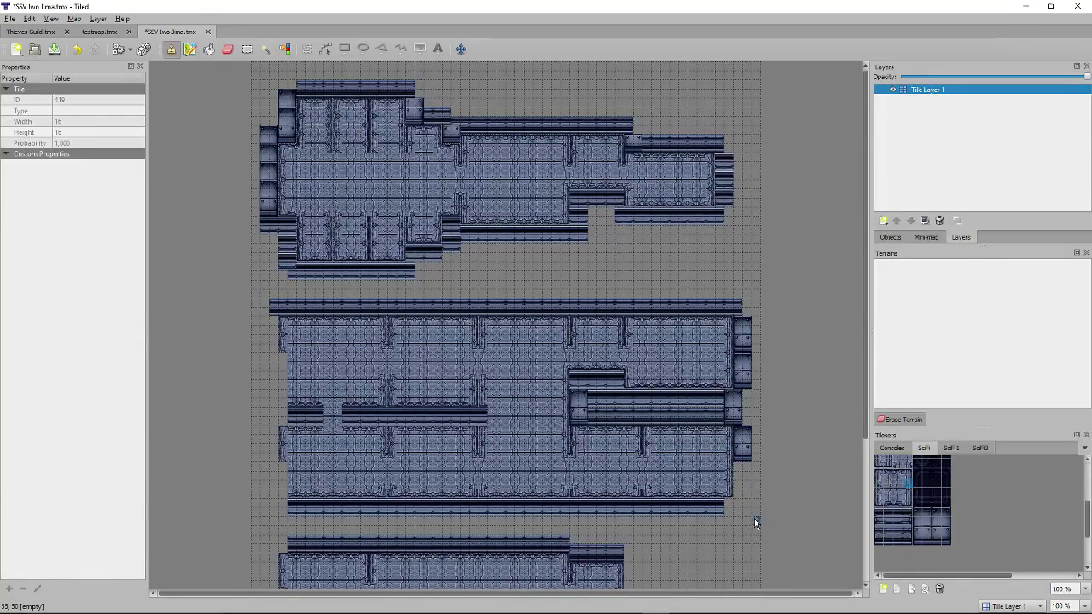
{"action": "scroll", "coordinate": [760, 520], "scroll_direction": "down", "scroll_amount": 2}
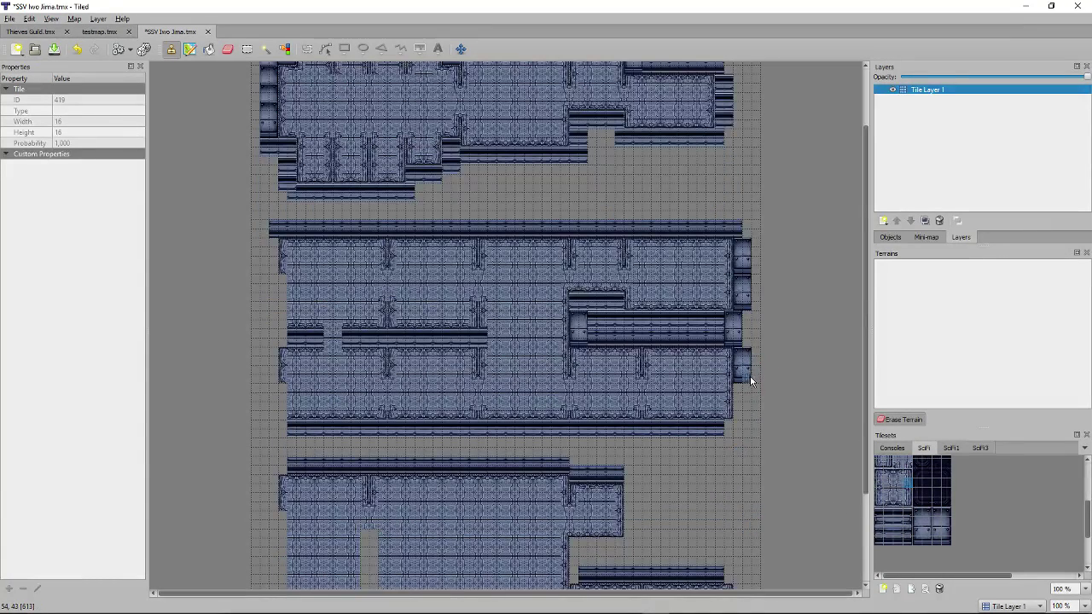
{"action": "right_click_drag", "start_coordinate": [743, 367], "coordinate": [736, 356]}
{"action": "left_click", "coordinate": [748, 406]}
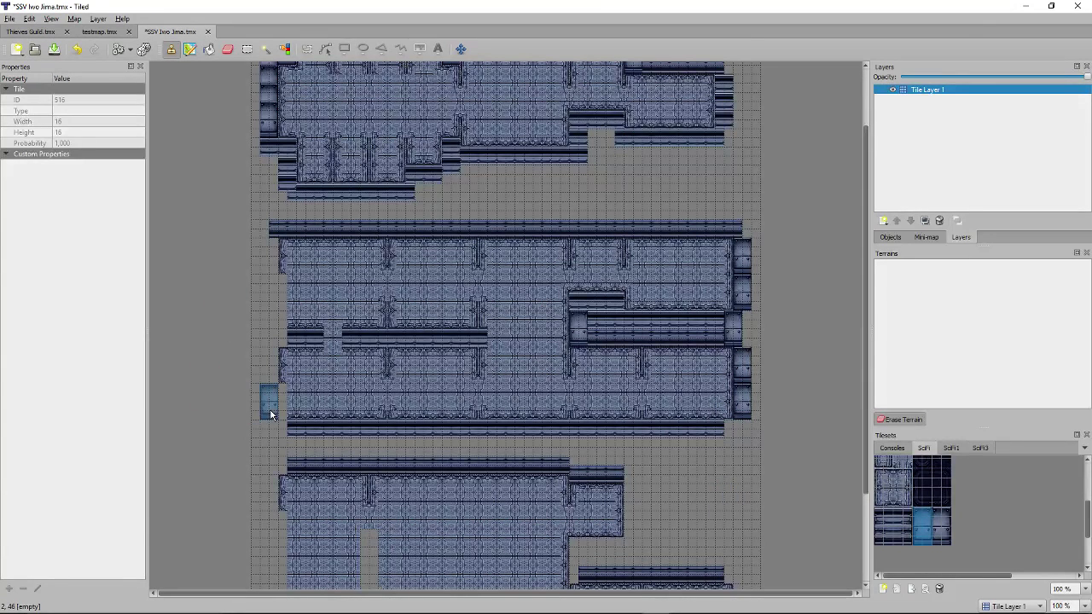
Line the second deck's outer left side with two-tile-high metal panels and complete the floor's left edge beside them.
{"action": "left_click_drag", "start_coordinate": [274, 404], "coordinate": [274, 367]}
{"action": "left_click", "coordinate": [270, 297]}
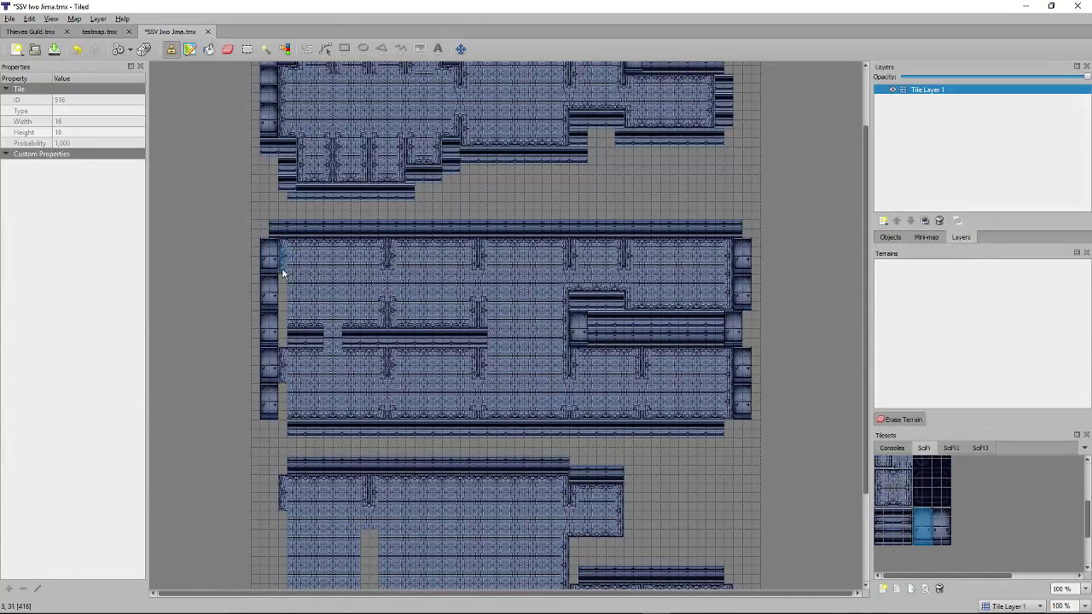
{"action": "right_click_drag", "start_coordinate": [284, 263], "coordinate": [284, 265]}
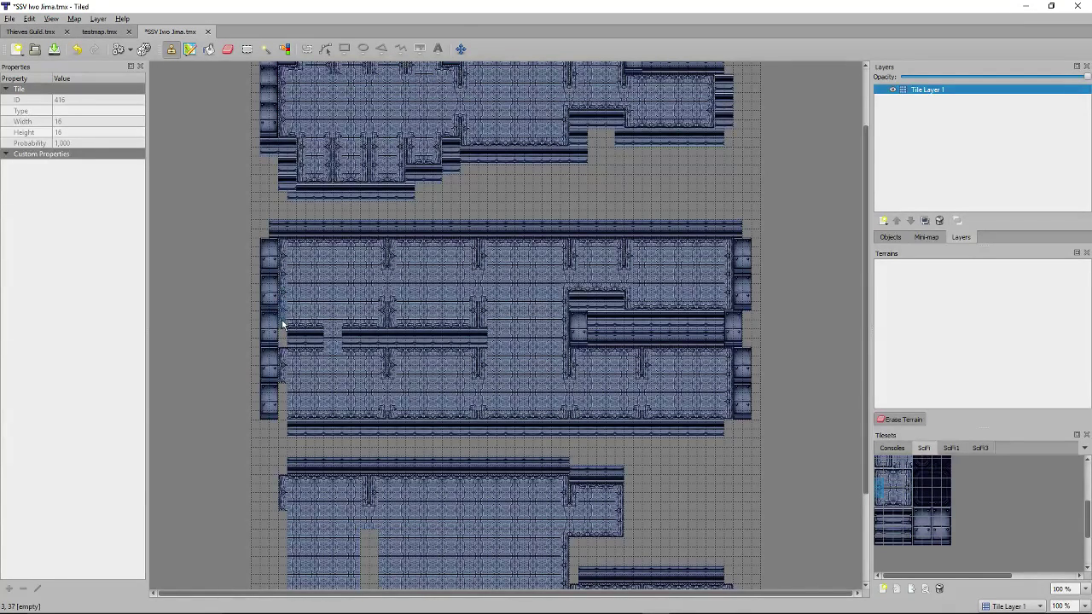
{"action": "right_click", "coordinate": [388, 328]}
{"action": "right_click_drag", "start_coordinate": [284, 370], "coordinate": [284, 380]}
{"action": "right_click_drag", "start_coordinate": [281, 393], "coordinate": [283, 414]}
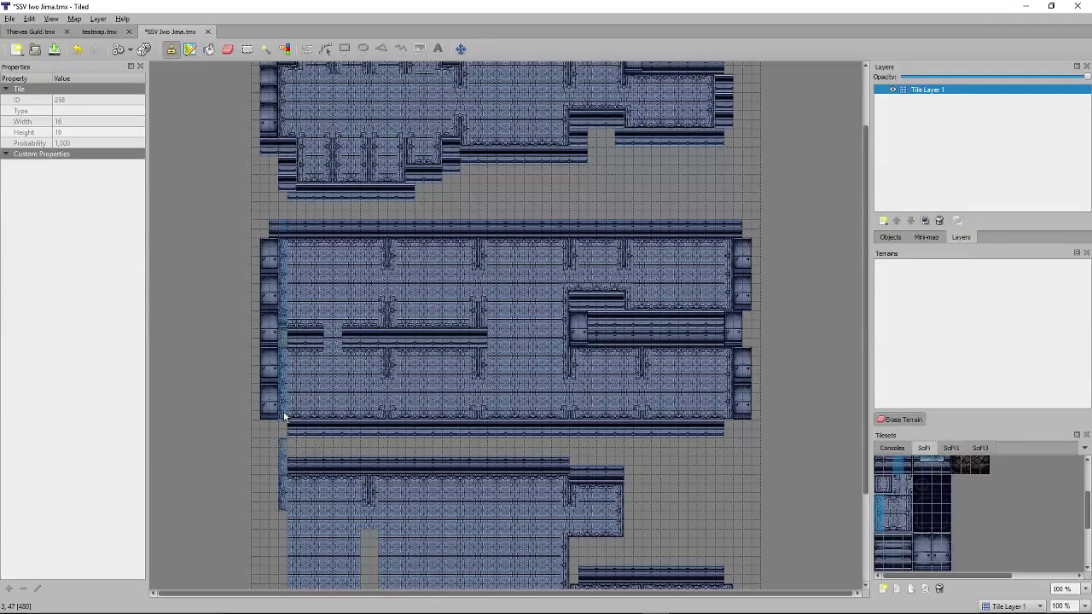
Extend the second deck's middle wall to the left edge and lengthen its bottom wall strip outward at both ends.
{"action": "right_click", "coordinate": [288, 344]}
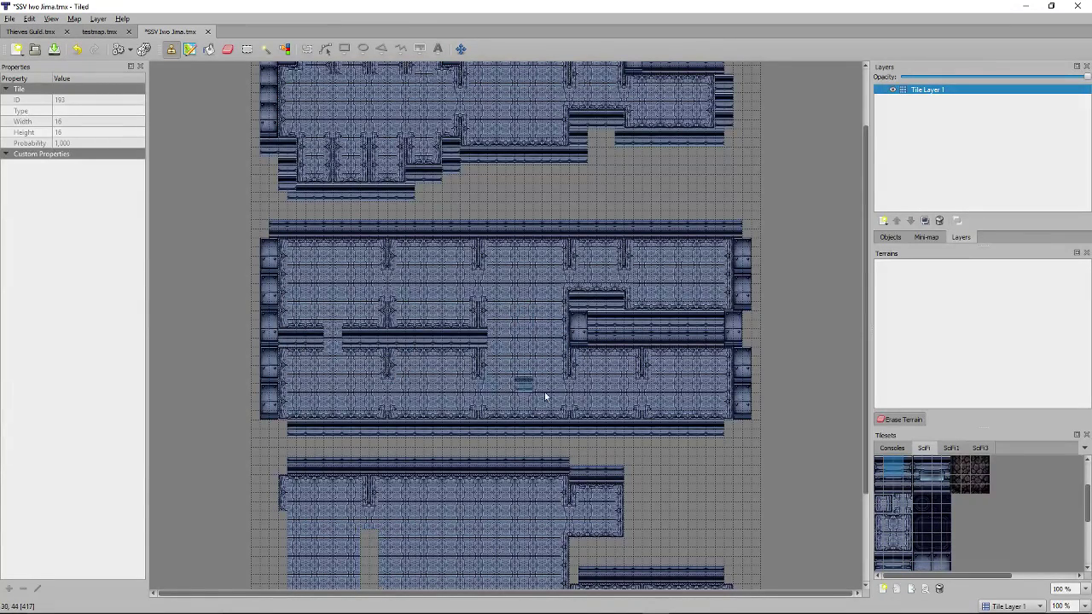
{"action": "left_click", "coordinate": [882, 534]}
{"action": "left_click_drag", "start_coordinate": [888, 535], "coordinate": [911, 531]}
{"action": "right_click", "coordinate": [719, 428]}
{"action": "left_click", "coordinate": [734, 428]}
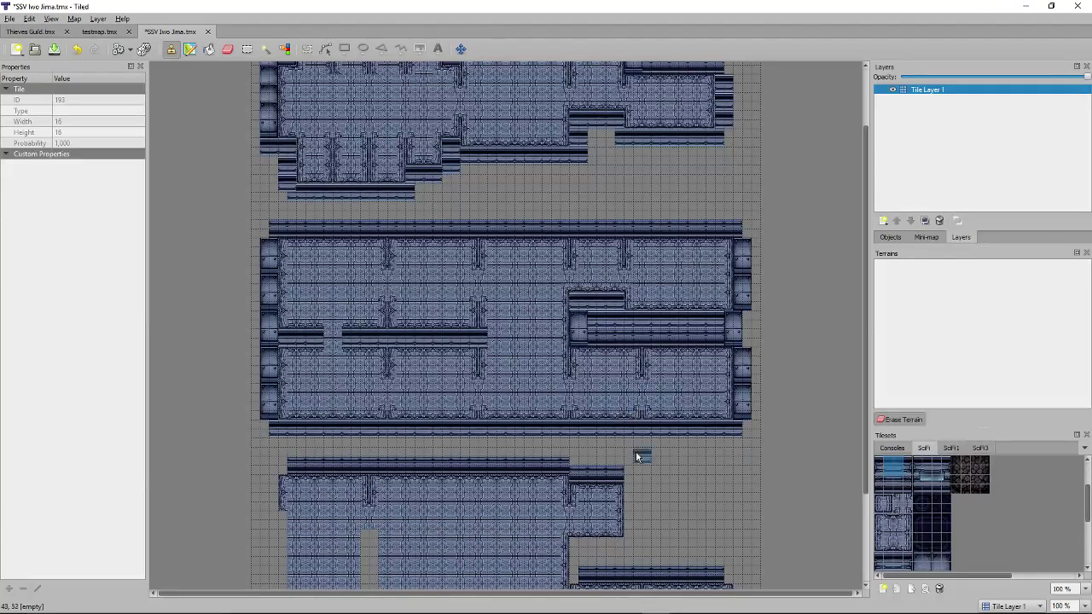
Add side edge and corner tiles around the narrow passage through the second deck's middle wall.
{"action": "left_click", "coordinate": [908, 531]}
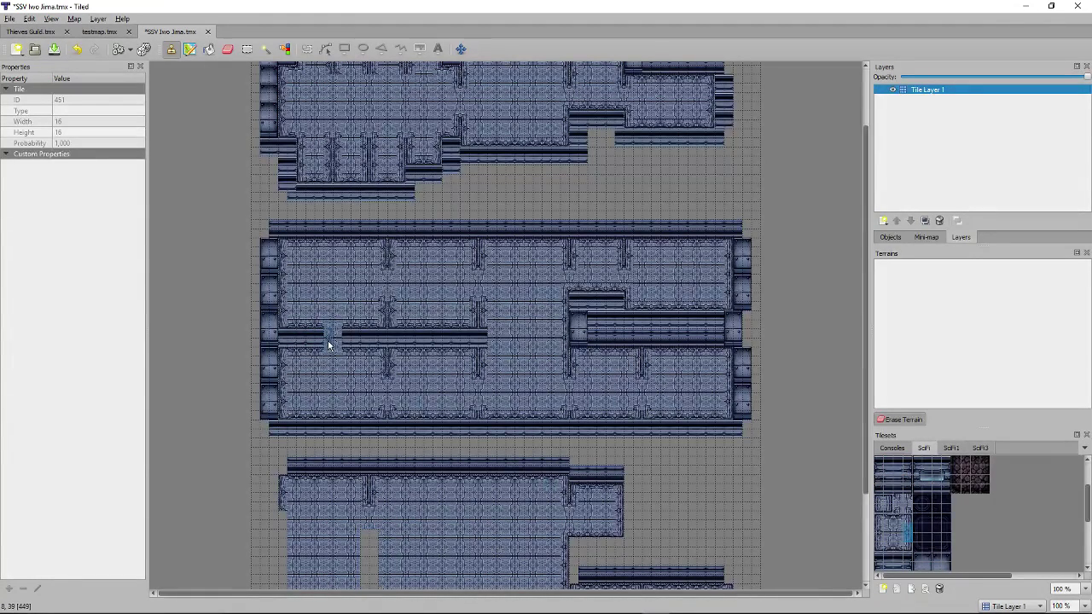
{"action": "left_click", "coordinate": [881, 536]}
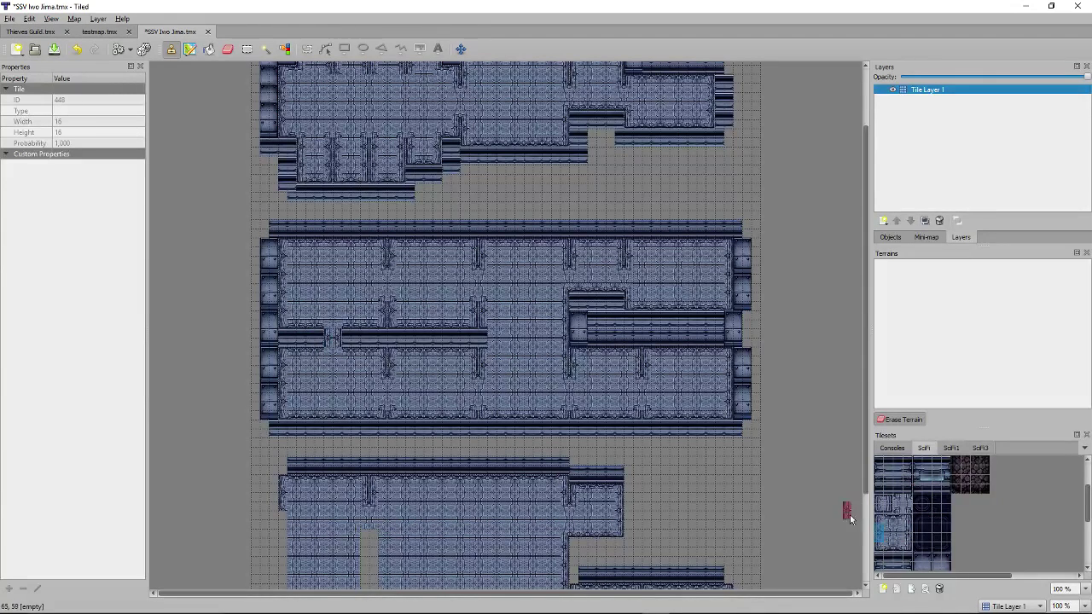
{"action": "left_click", "coordinate": [901, 511]}
{"action": "left_click", "coordinate": [899, 502]}
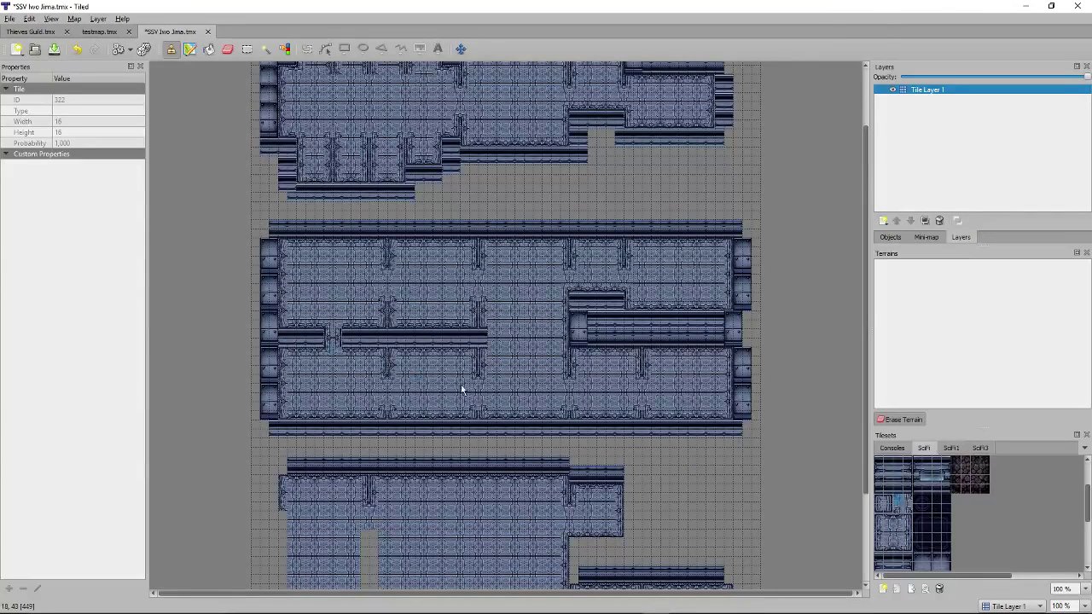
Finish the right end of the second deck's middle wall block with edge and corner tiles.
{"action": "left_click", "coordinate": [910, 502]}
{"action": "left_click", "coordinate": [904, 510]}
{"action": "left_click", "coordinate": [910, 523]}
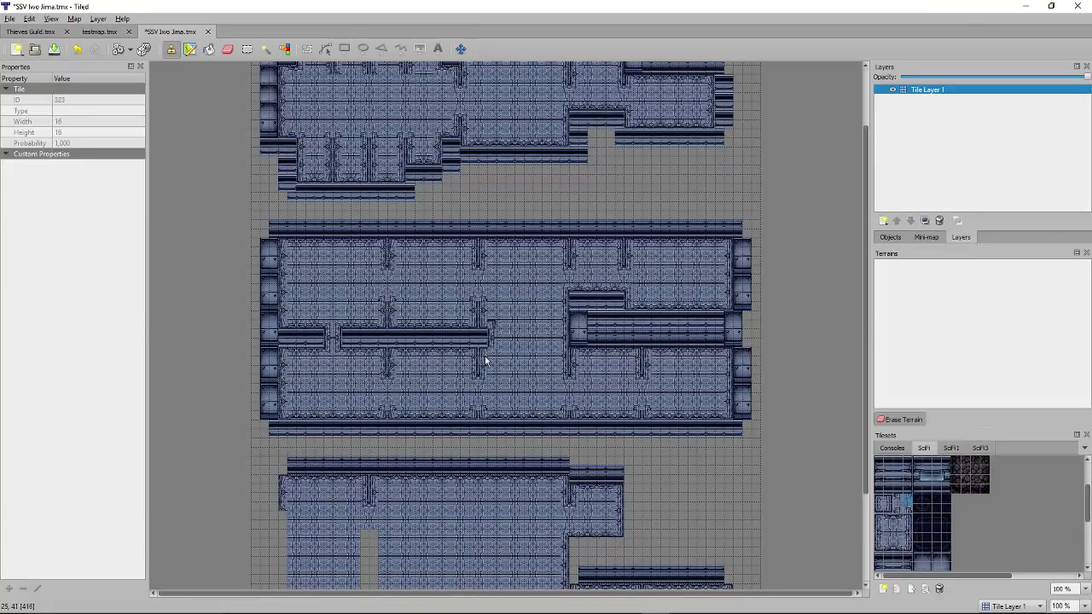
{"action": "left_click", "coordinate": [901, 499]}
Complete the right edge of the third deck's lower right room and fill the two divider stubs along its bottom wall.
{"action": "scroll", "coordinate": [680, 307], "scroll_direction": "down", "scroll_amount": 3}
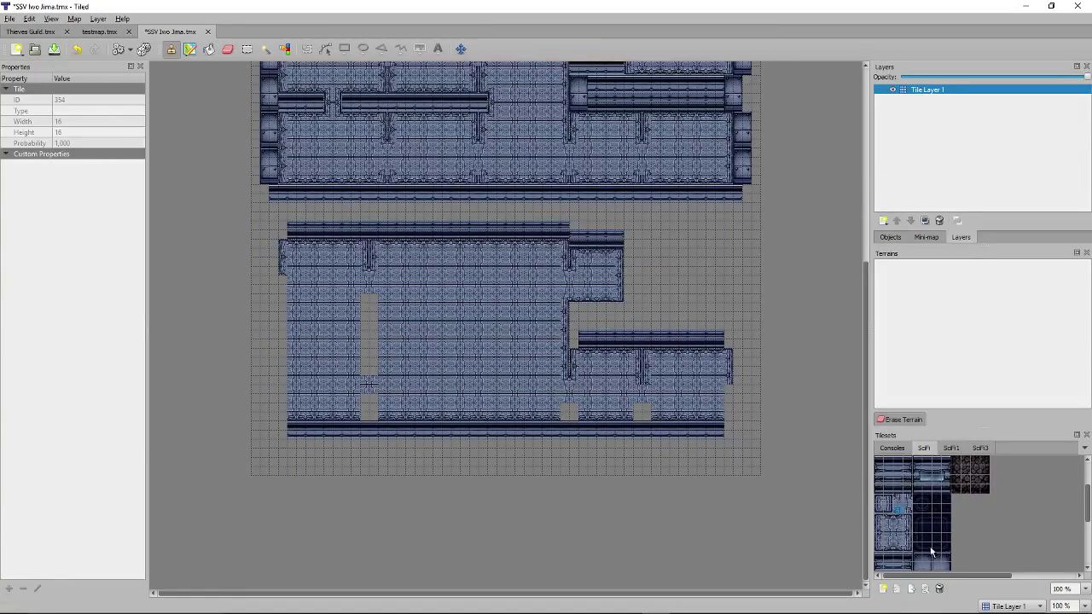
{"action": "left_click_drag", "start_coordinate": [904, 527], "coordinate": [910, 553]}
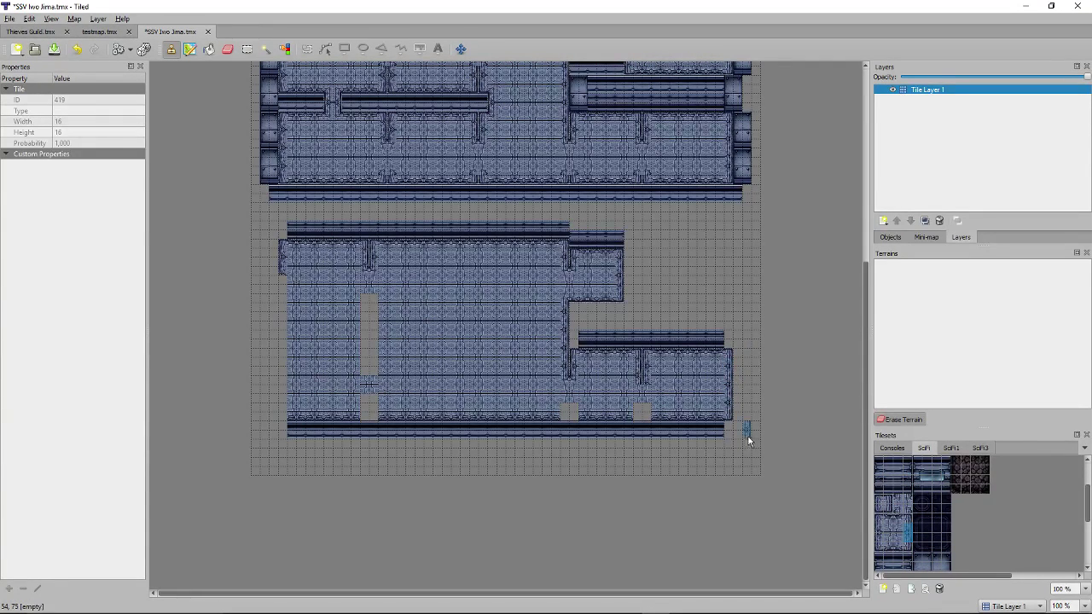
{"action": "left_click", "coordinate": [880, 548]}
{"action": "left_click", "coordinate": [655, 421]}
{"action": "left_click", "coordinate": [573, 419]}
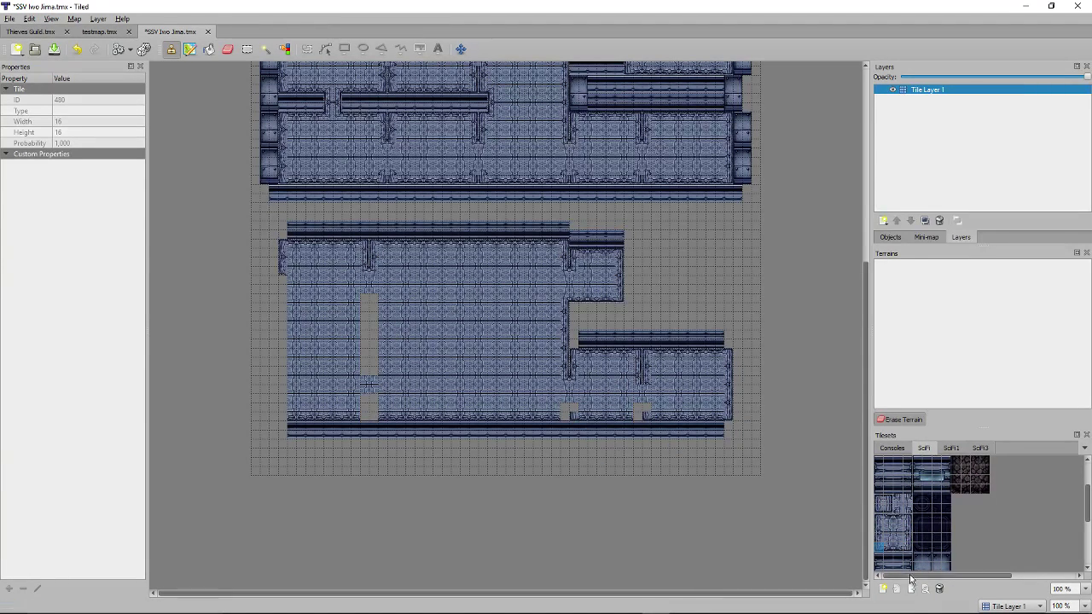
{"action": "left_click", "coordinate": [908, 553]}
{"action": "left_click", "coordinate": [639, 418]}
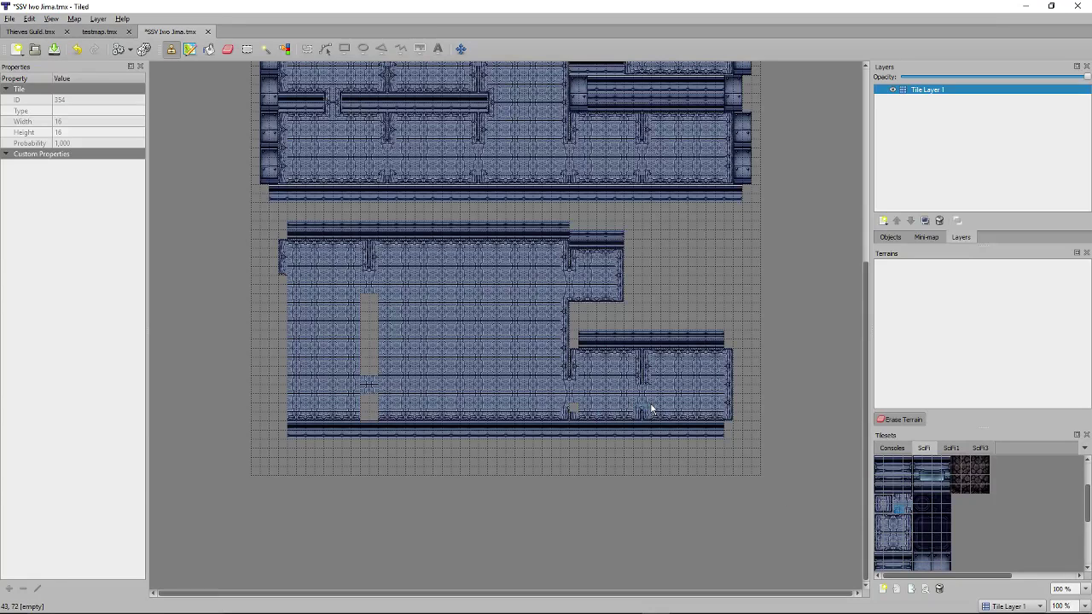
{"action": "right_click", "coordinate": [571, 414]}
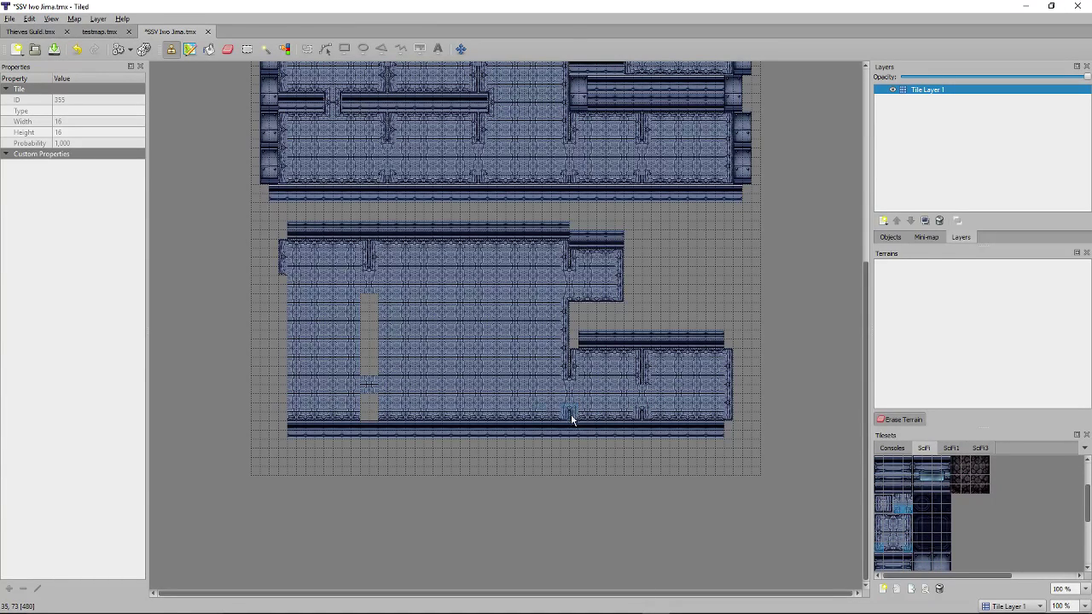
Fill the gap at the bottom of the third deck's left divider with a capped wall stub.
{"action": "left_click", "coordinate": [371, 420]}
{"action": "left_click", "coordinate": [908, 539]}
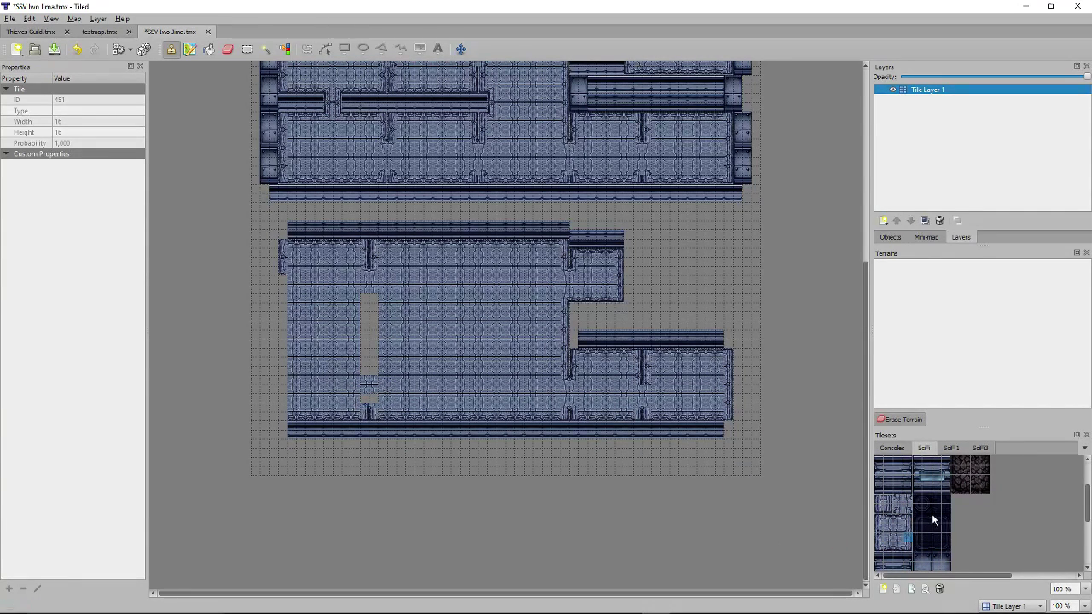
{"action": "left_click", "coordinate": [880, 539]}
{"action": "right_click", "coordinate": [533, 411]}
{"action": "left_click", "coordinate": [368, 397]}
Fill the middle section of the third deck's left divider with vertical wall tiles and cap its ends.
{"action": "right_click_drag", "start_coordinate": [563, 361], "coordinate": [573, 369]}
{"action": "left_click_drag", "start_coordinate": [367, 318], "coordinate": [370, 378]}
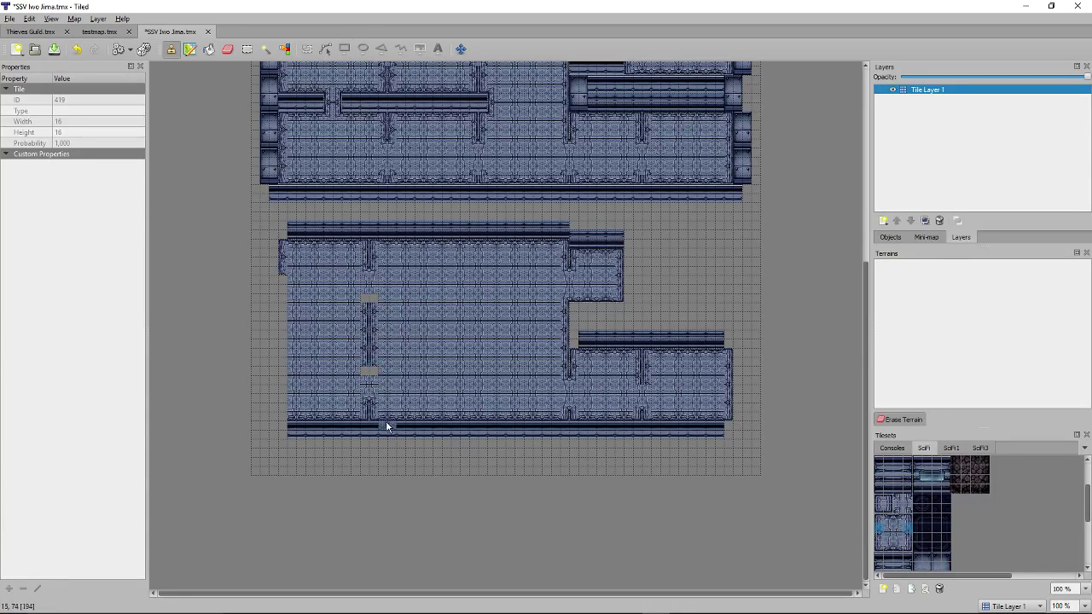
{"action": "right_click", "coordinate": [367, 397]}
{"action": "left_click", "coordinate": [375, 298]}
Complete the third deck's left floor edge down to its bottom-left corner tile.
{"action": "right_click", "coordinate": [329, 365]}
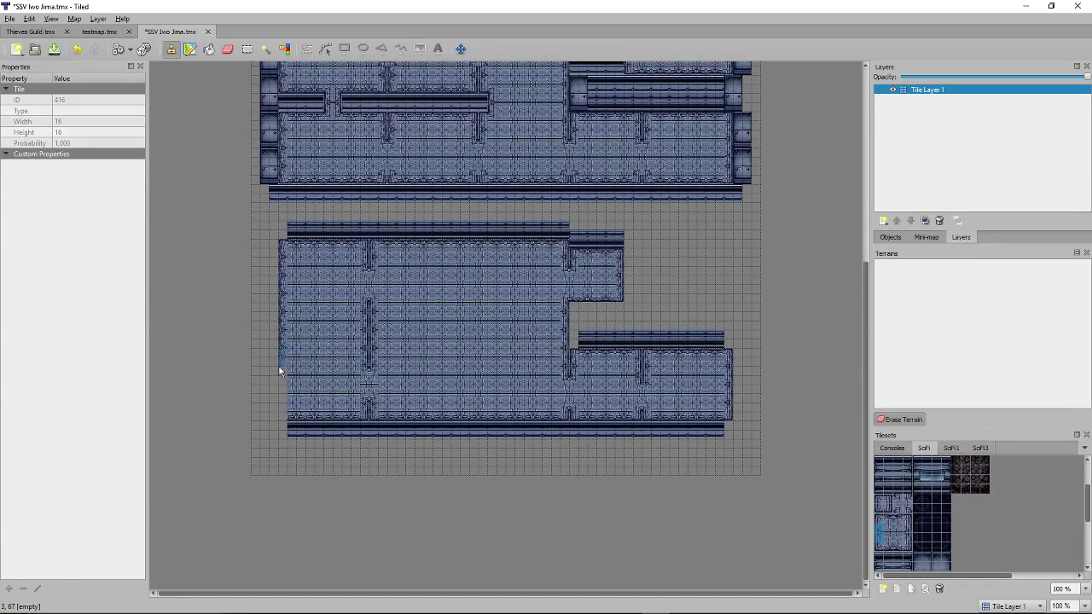
{"action": "left_click_drag", "start_coordinate": [279, 355], "coordinate": [282, 416]}
{"action": "left_click", "coordinate": [881, 555]}
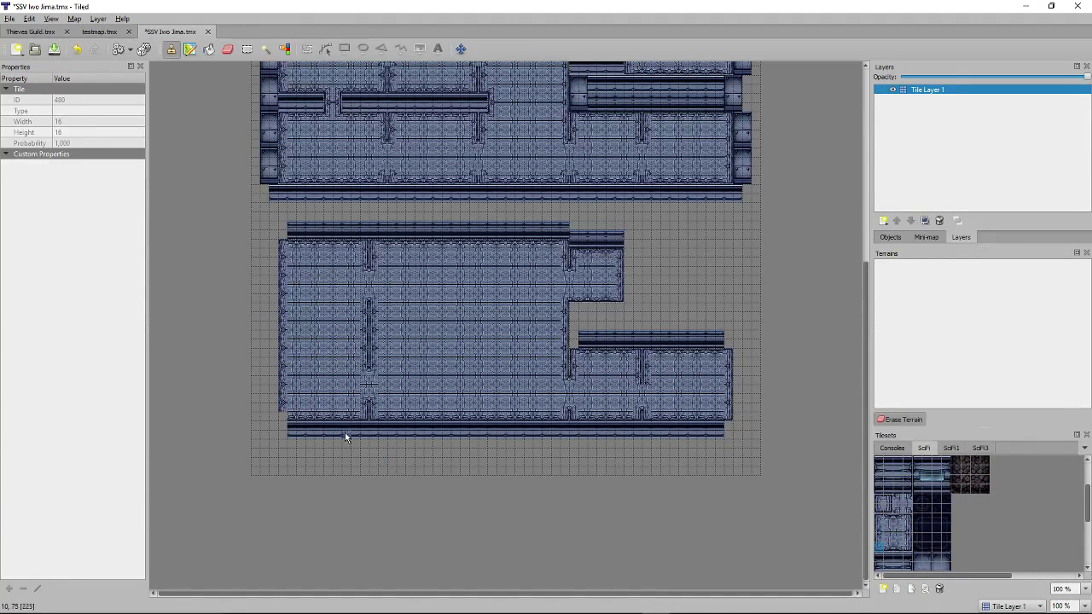
{"action": "left_click", "coordinate": [283, 417]}
Extend the third deck's top and bottom wall strips outward at their outer ends, erasing the surplus tiles at the bottom strip's left end.
{"action": "right_click", "coordinate": [302, 237]}
{"action": "left_click", "coordinate": [634, 241]}
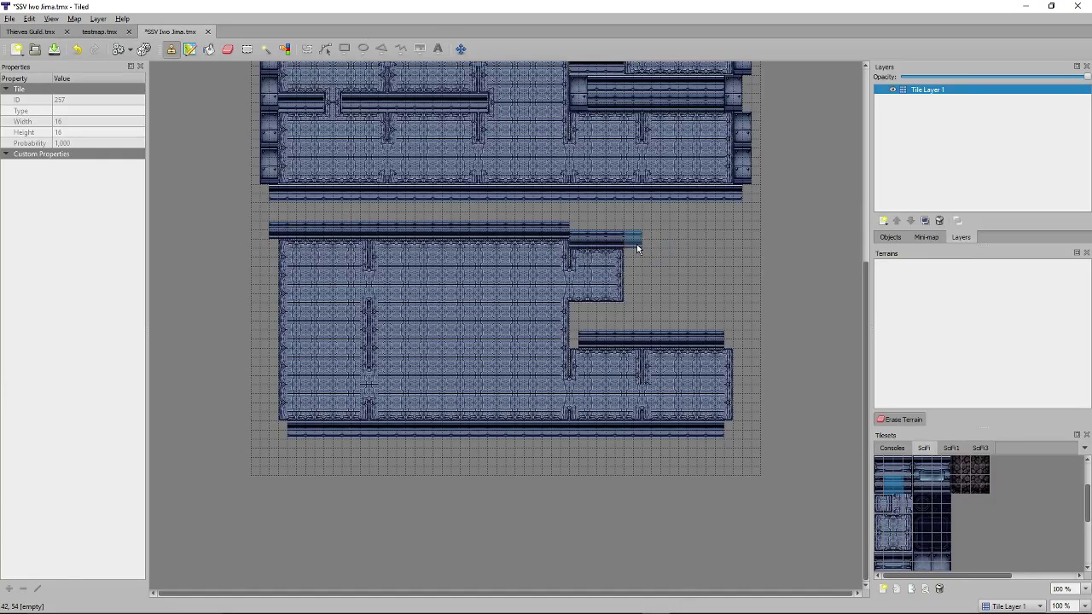
{"action": "right_click", "coordinate": [720, 435]}
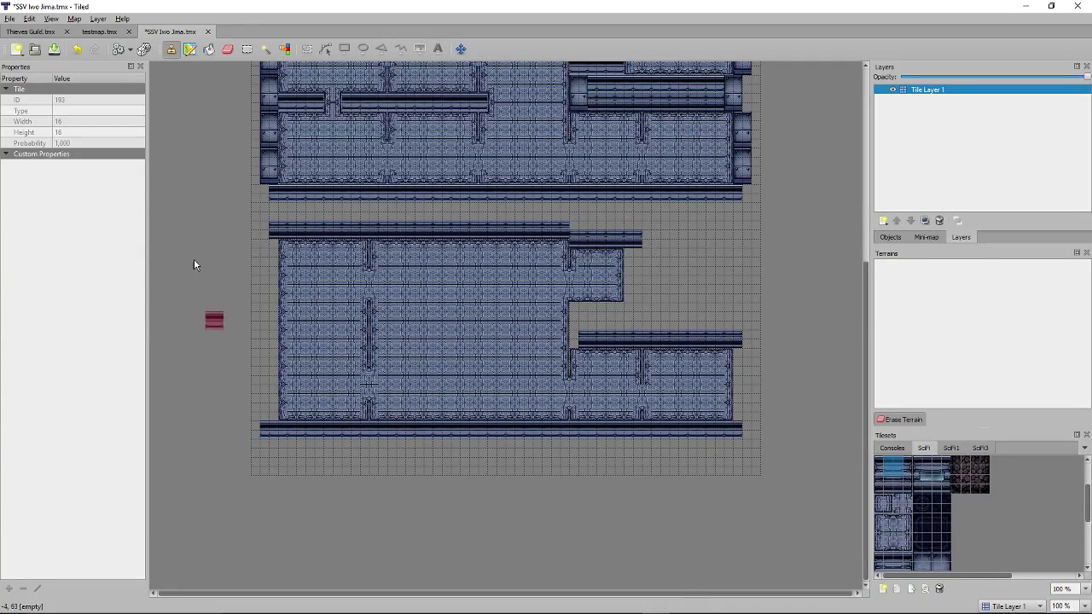
{"action": "left_click", "coordinate": [228, 49]}
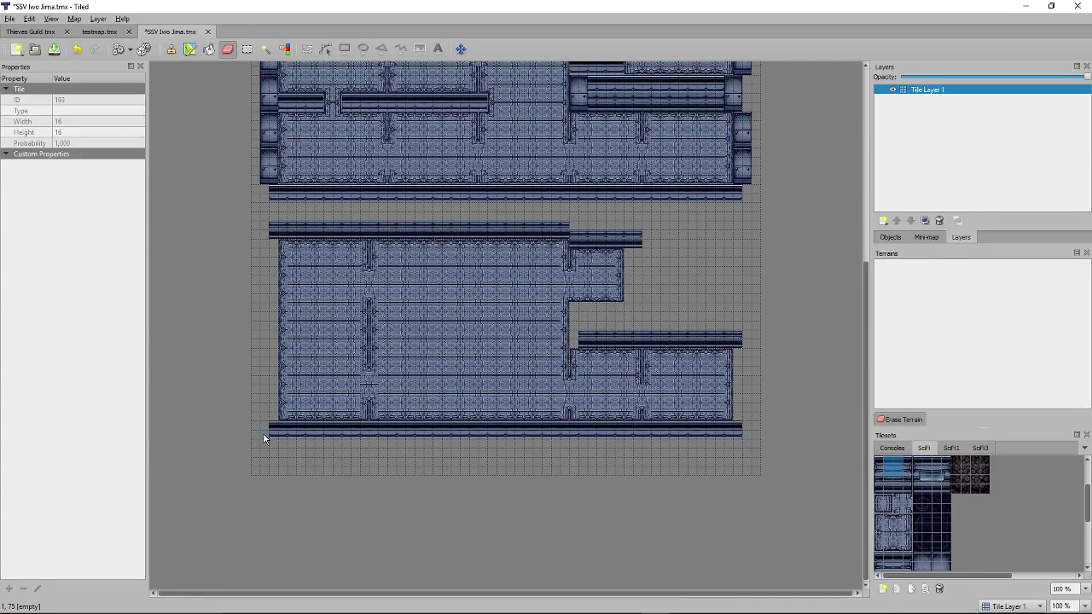
Line the third deck's outer left side with stacked metal panel tiles from the bottom wall up to the top wall strip.
{"action": "scroll", "coordinate": [921, 523], "scroll_direction": "down", "scroll_amount": 3}
{"action": "left_click_drag", "start_coordinate": [919, 483], "coordinate": [923, 505]}
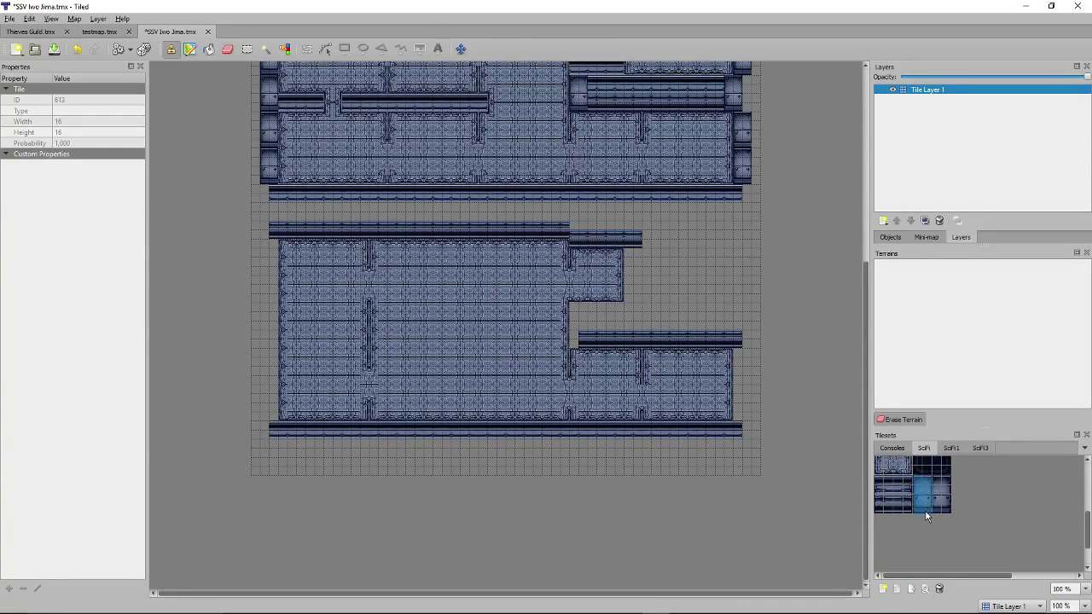
{"action": "left_click", "coordinate": [272, 407]}
{"action": "mouse_move", "coordinate": [274, 375]}
{"action": "left_mouse_down"}
{"action": "mouse_move", "coordinate": [266, 357]}
{"action": "mouse_move", "coordinate": [277, 365]}
{"action": "left_mouse_up"}
{"action": "left_click", "coordinate": [271, 340]}
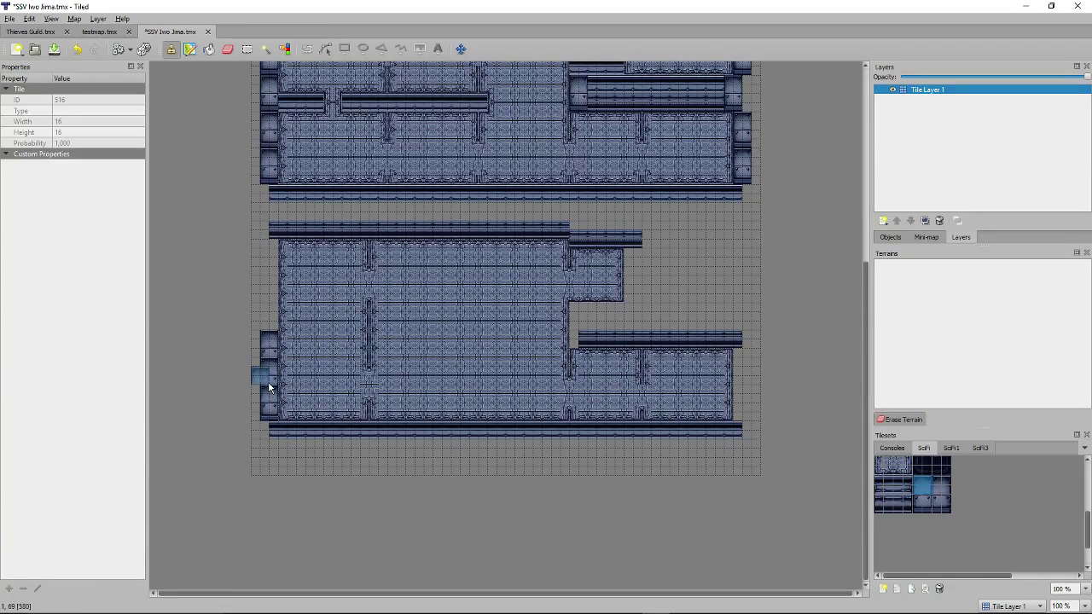
{"action": "left_click", "coordinate": [271, 296]}
{"action": "left_click", "coordinate": [275, 283]}
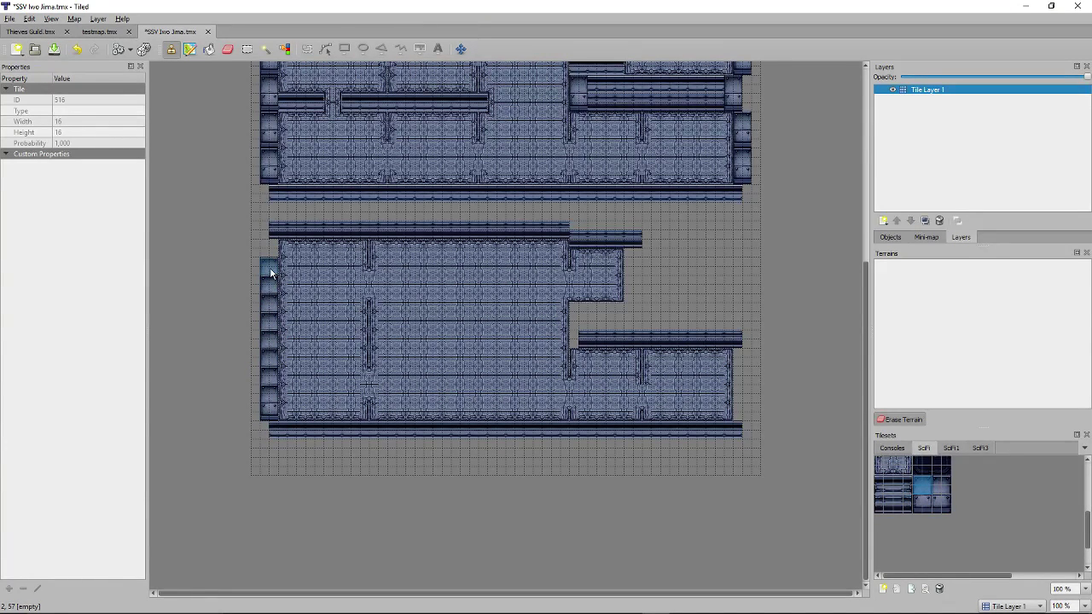
{"action": "left_click", "coordinate": [269, 248]}
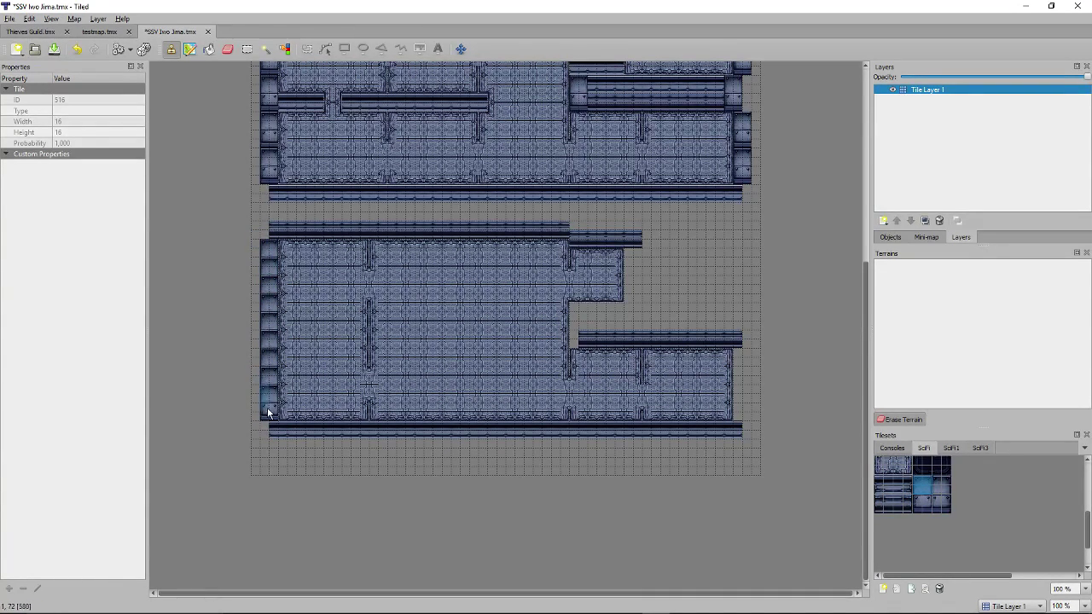
Line the outer right sides of the third deck's lower right and upper right rooms with metal panels.
{"action": "left_click", "coordinate": [745, 410]}
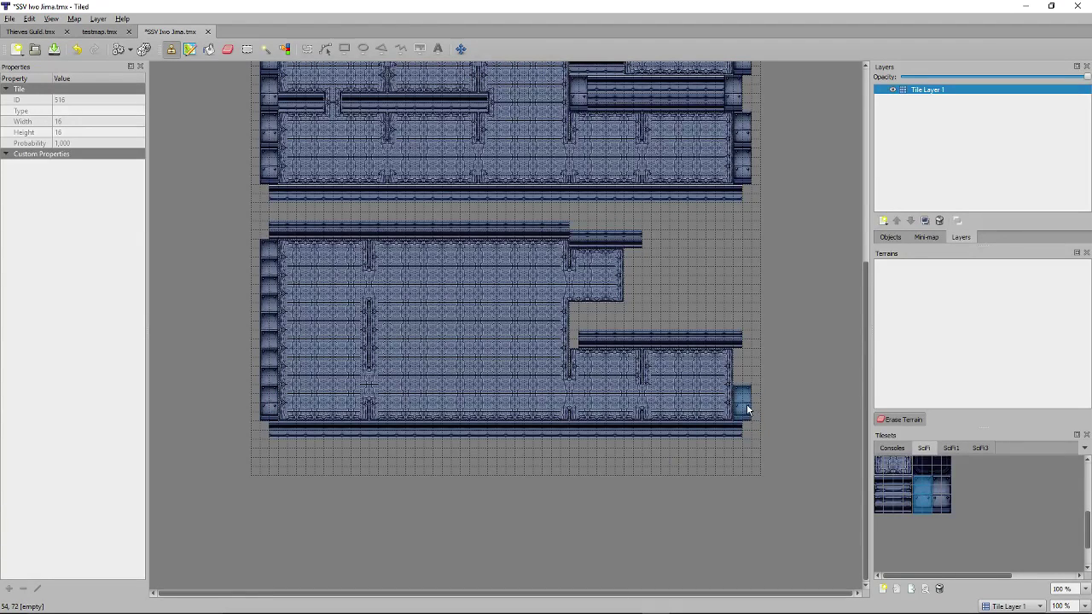
{"action": "left_click", "coordinate": [741, 367]}
{"action": "left_click", "coordinate": [639, 274]}
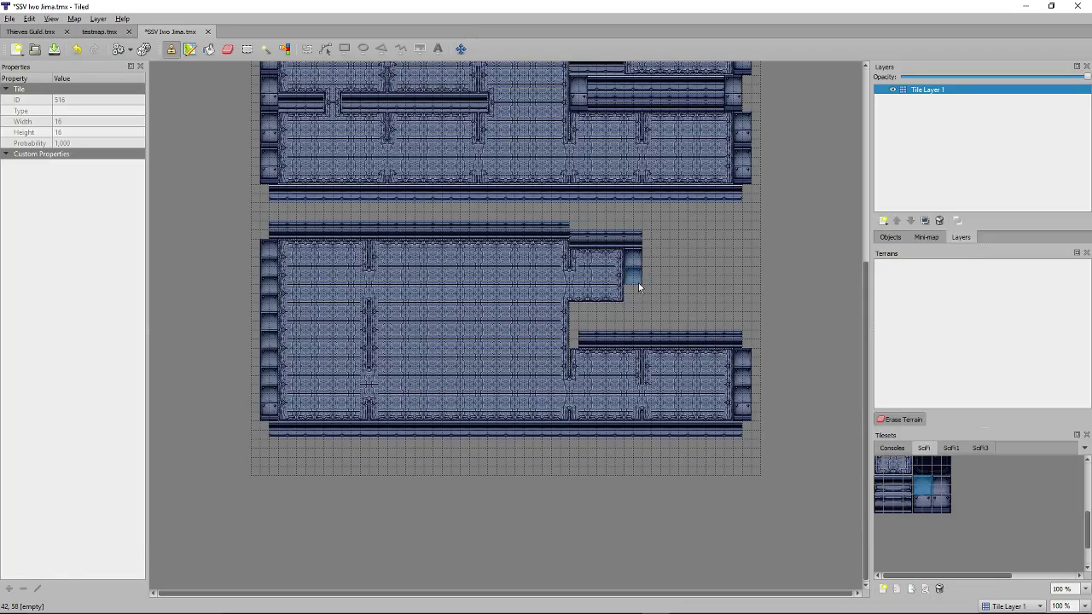
{"action": "right_click", "coordinate": [739, 410]}
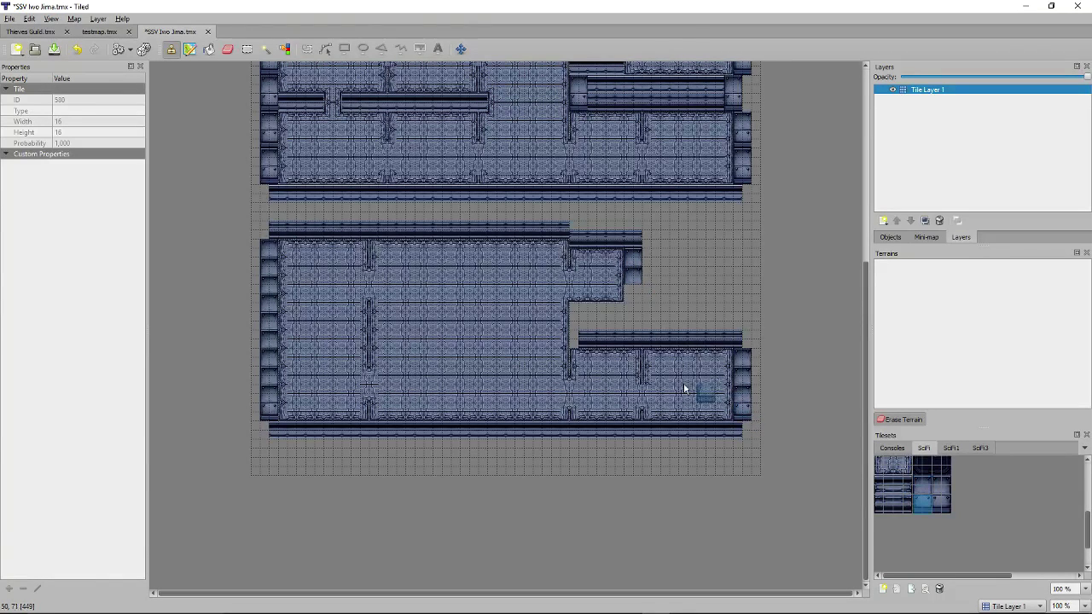
{"action": "left_click", "coordinate": [636, 298]}
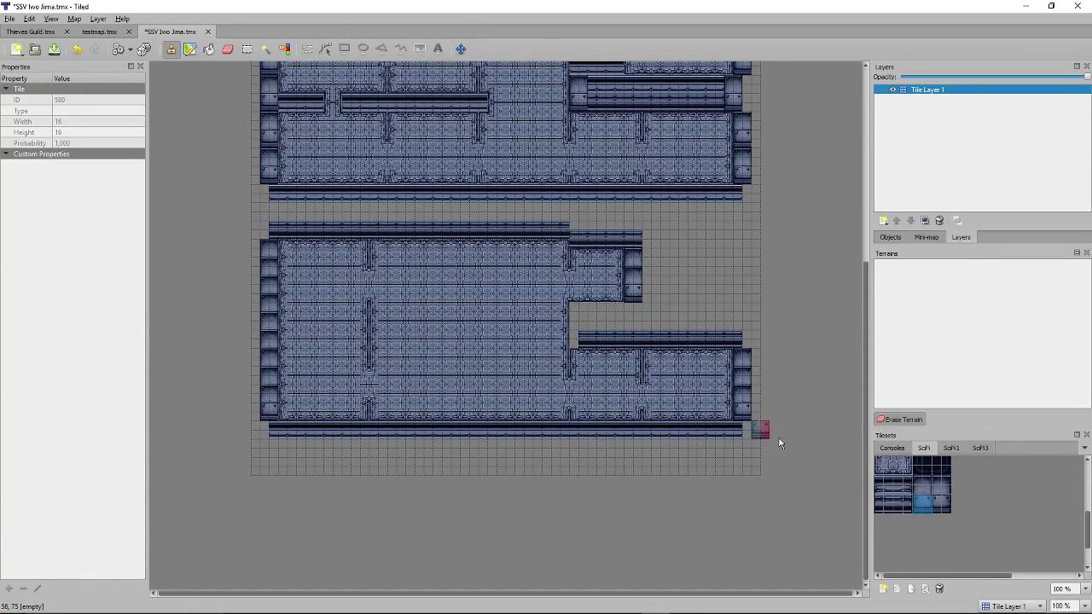
Add a wall strip beneath the third deck's upper right room and a metal panel column in the recess below it.
{"action": "right_click", "coordinate": [730, 439]}
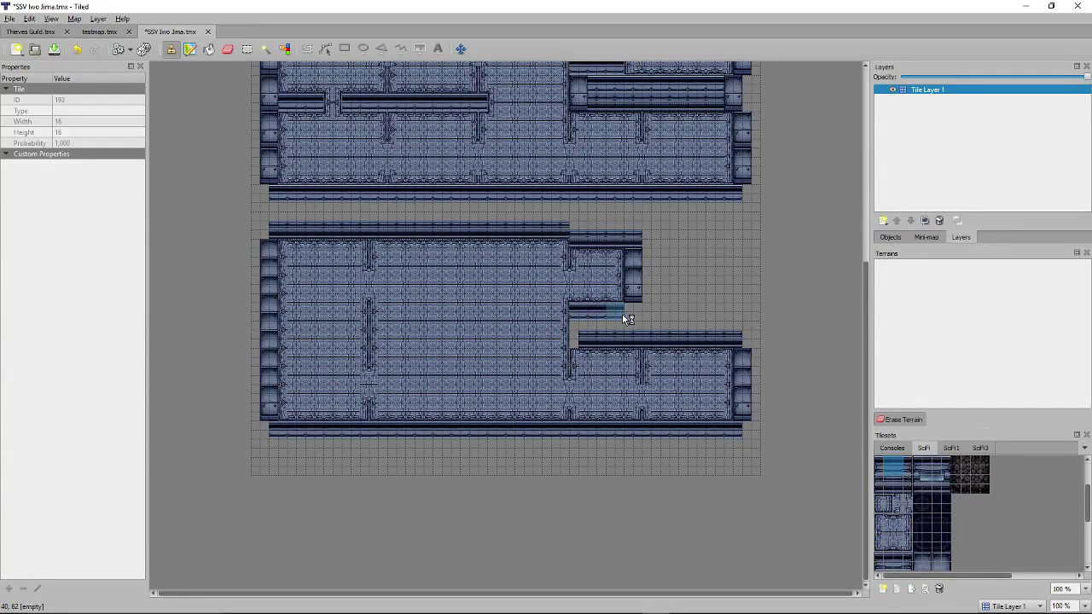
{"action": "left_click", "coordinate": [640, 318]}
{"action": "right_click", "coordinate": [631, 296]}
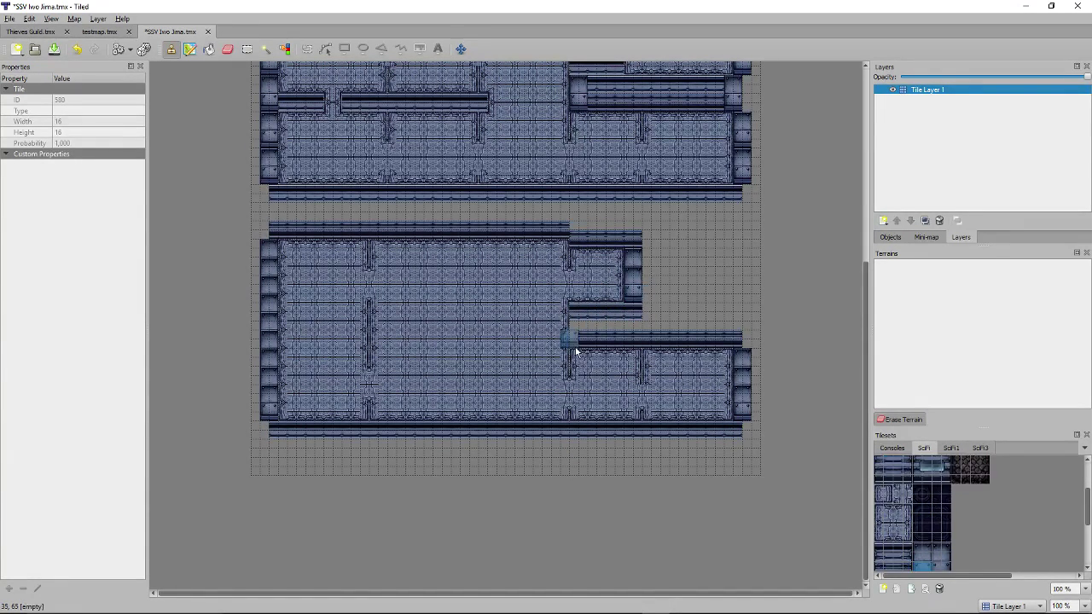
{"action": "left_click", "coordinate": [578, 339]}
{"action": "right_click_drag", "start_coordinate": [639, 283], "coordinate": [629, 274]}
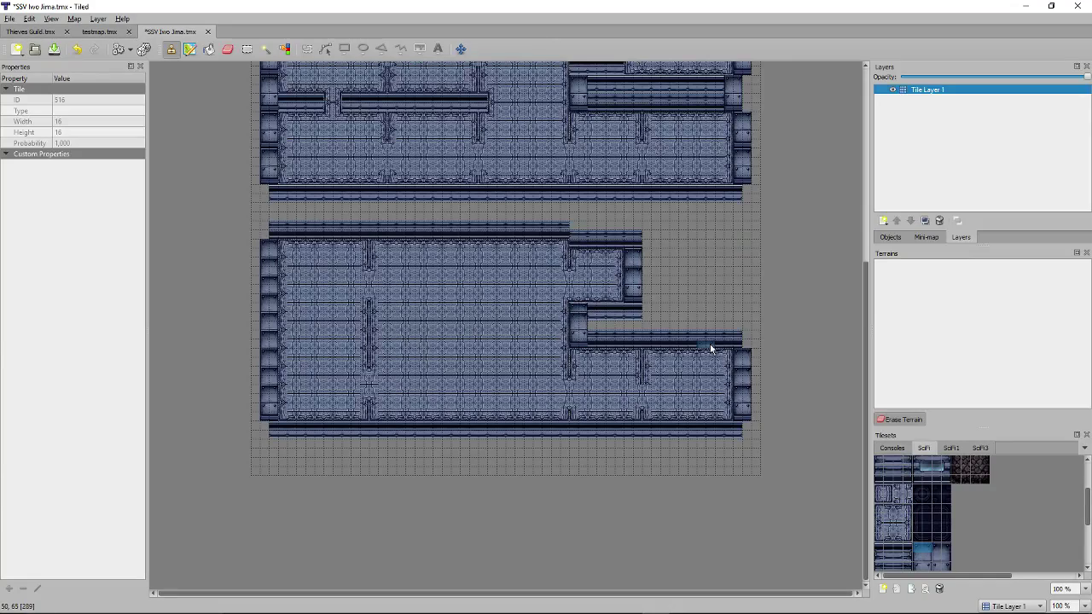
Add a second tile layer above the existing one in the ship map.
{"action": "scroll", "coordinate": [710, 343], "scroll_direction": "up", "scroll_amount": 3}
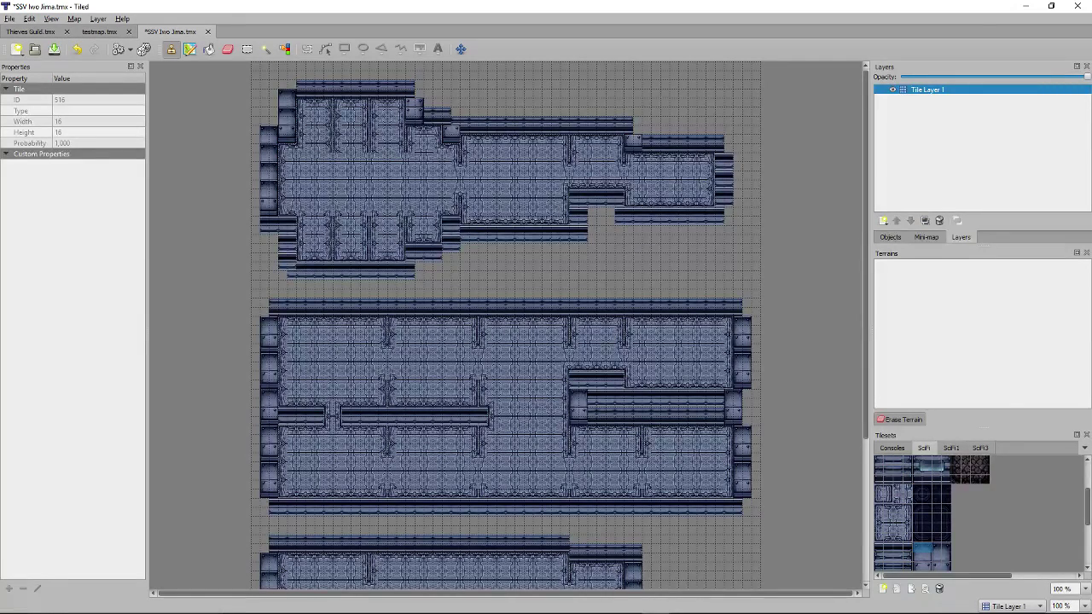
{"action": "scroll", "coordinate": [1018, 529], "scroll_direction": "up", "scroll_amount": 3}
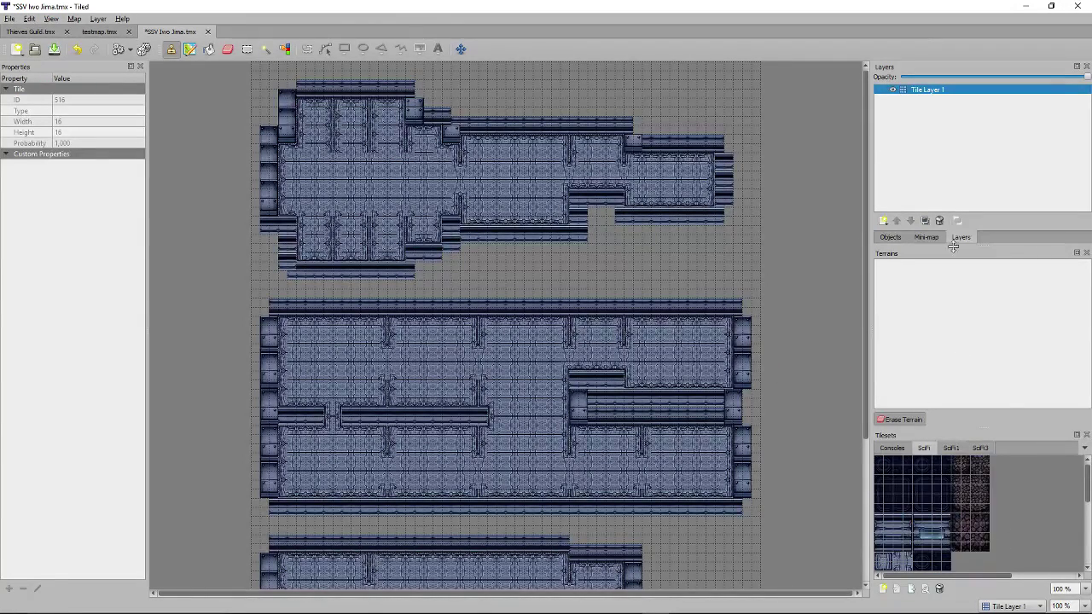
{"action": "left_click", "coordinate": [883, 222]}
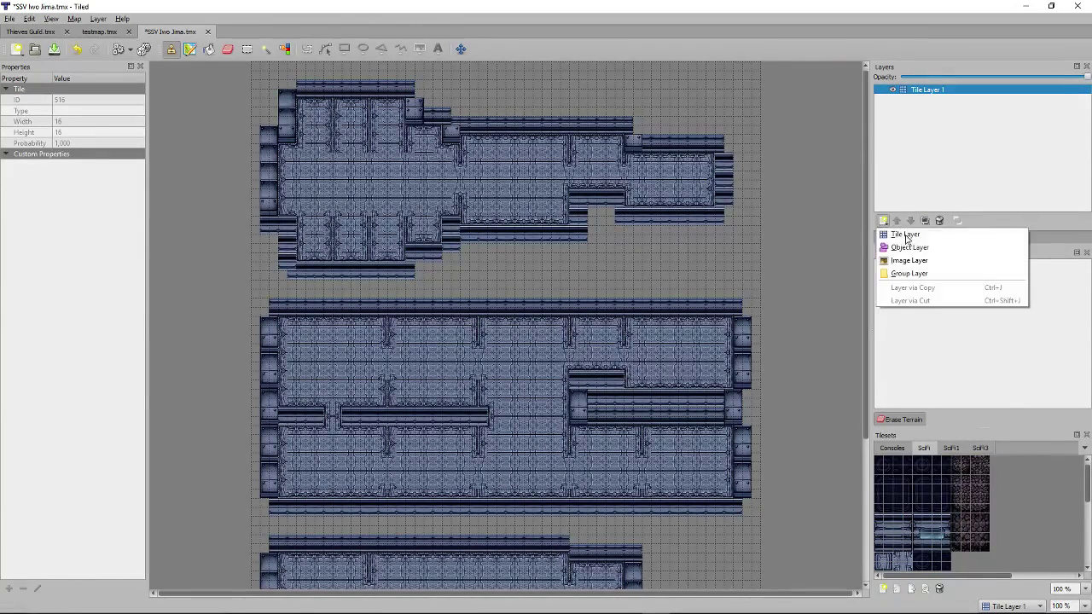
{"action": "left_click", "coordinate": [928, 236]}
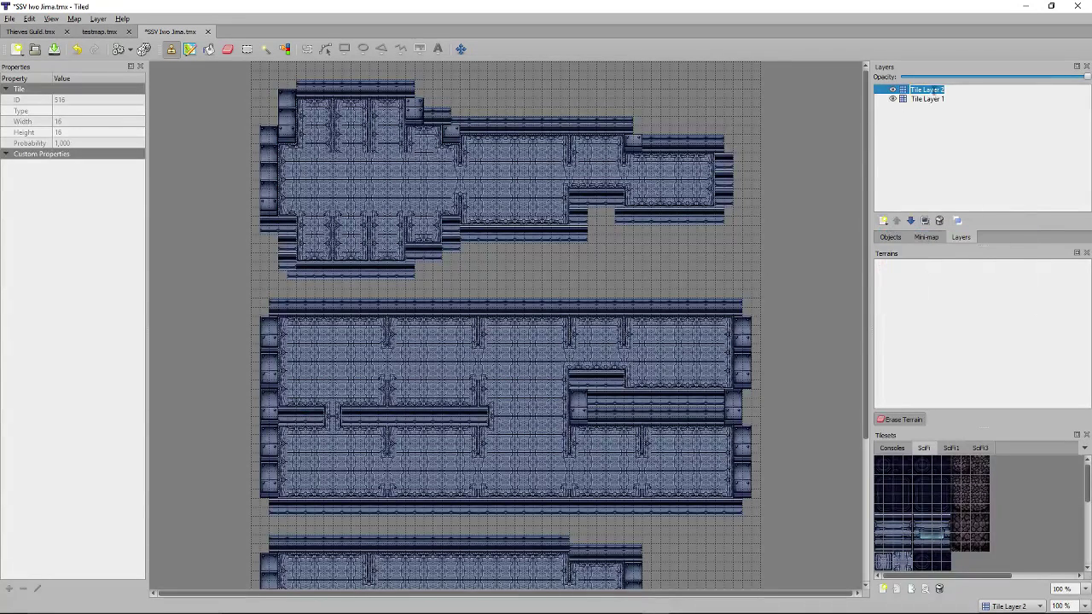
Rename the original tile layer as Ship and the new layer above it as Objects.
{"action": "double_click", "coordinate": [928, 100]}
{"action": "type", "text": "Ships"}
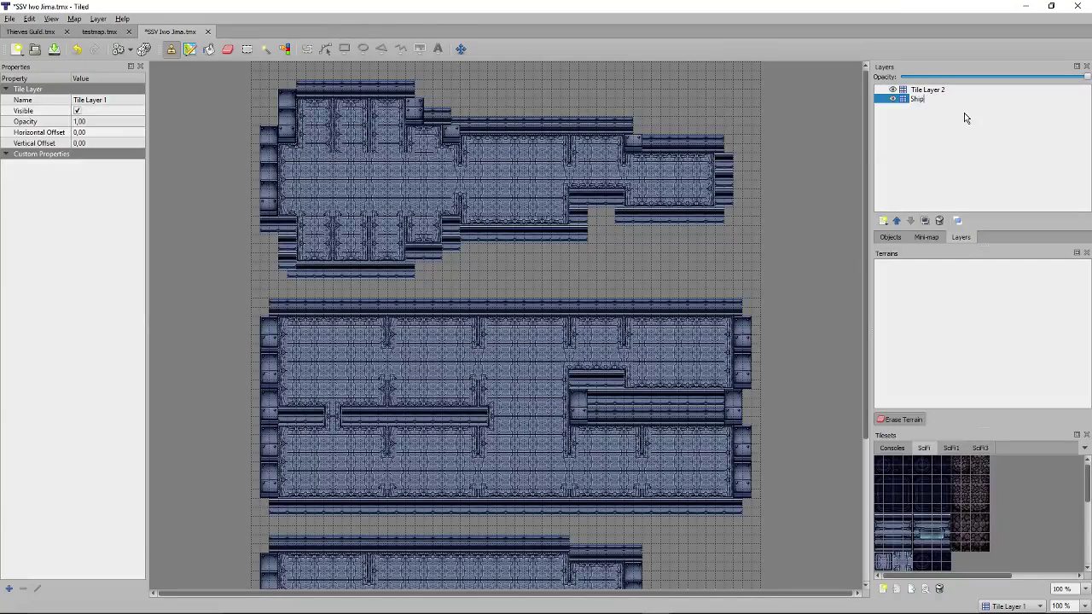
{"action": "double_click", "coordinate": [940, 90]}
{"action": "type", "text": "O"}
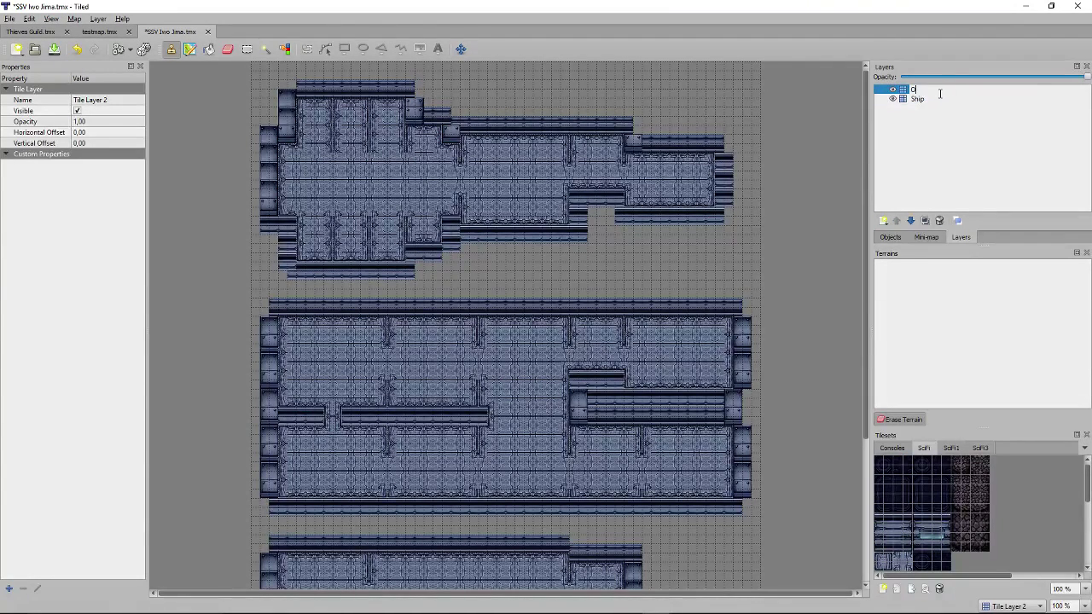
{"action": "type", "text": "bjects"}
{"action": "key", "text": "Return"}
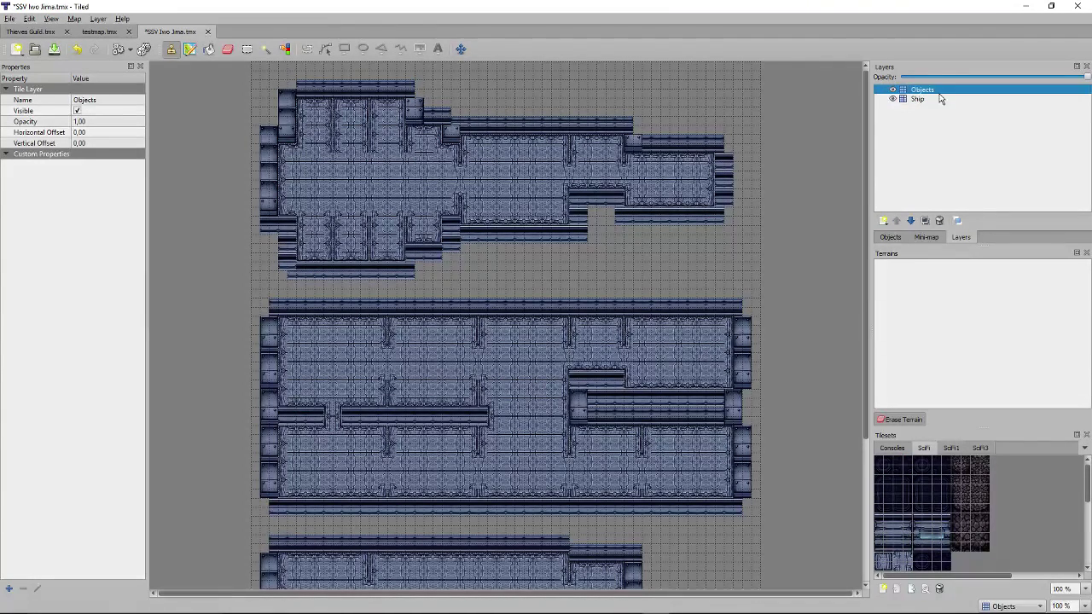
Try placing blue-lit floor tiles along the upper edge of the second deck's upper right room, undoing each placement.
{"action": "left_click", "coordinate": [950, 448]}
{"action": "scroll", "coordinate": [987, 519], "scroll_direction": "down", "scroll_amount": 2}
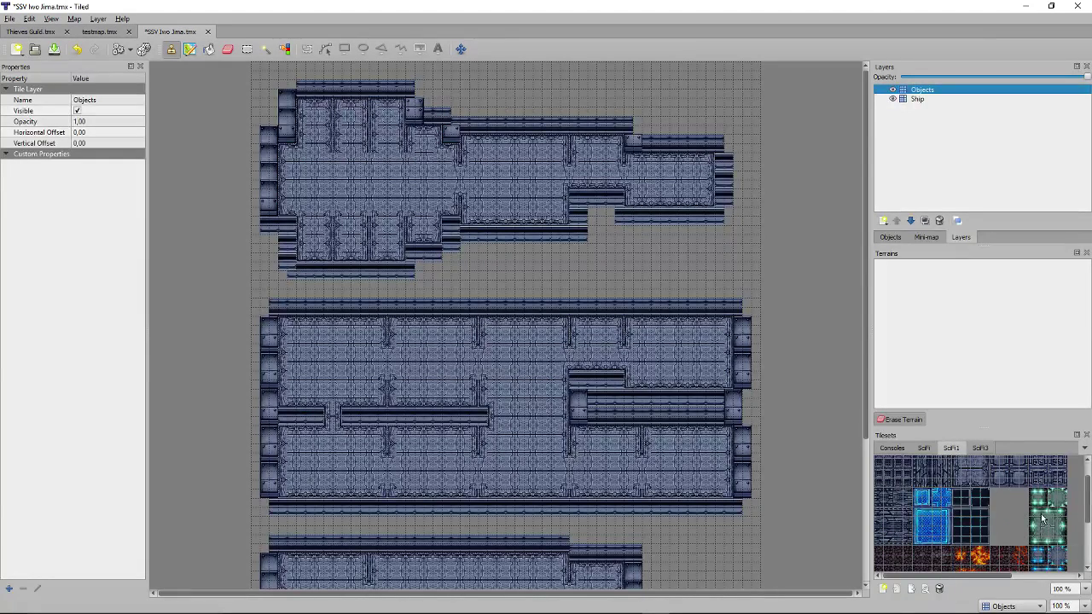
{"action": "scroll", "coordinate": [1041, 518], "scroll_direction": "down", "scroll_amount": 3}
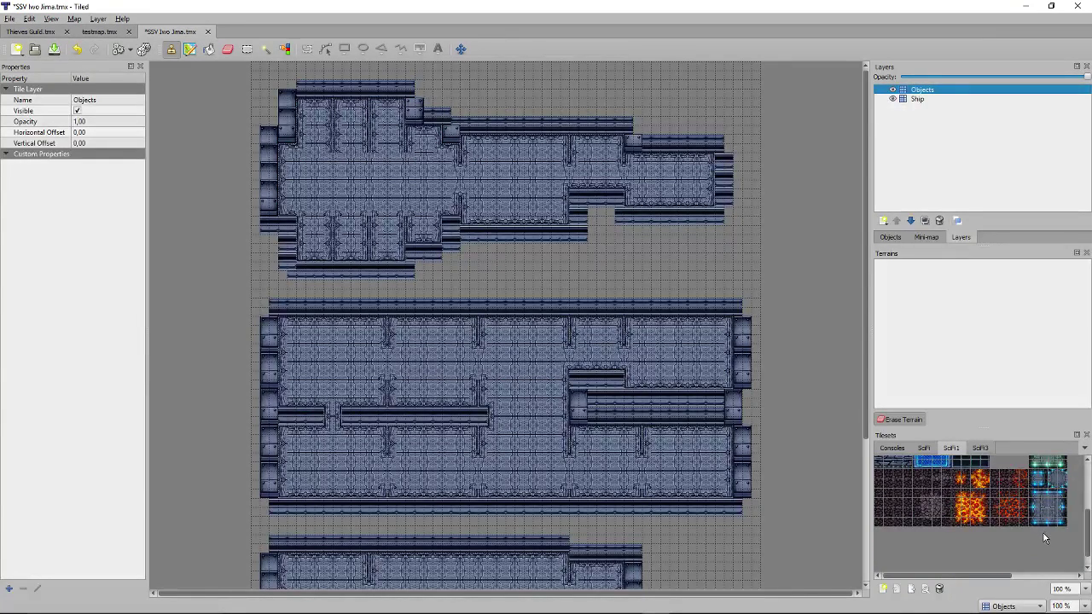
{"action": "scroll", "coordinate": [1045, 529], "scroll_direction": "up", "scroll_amount": 1}
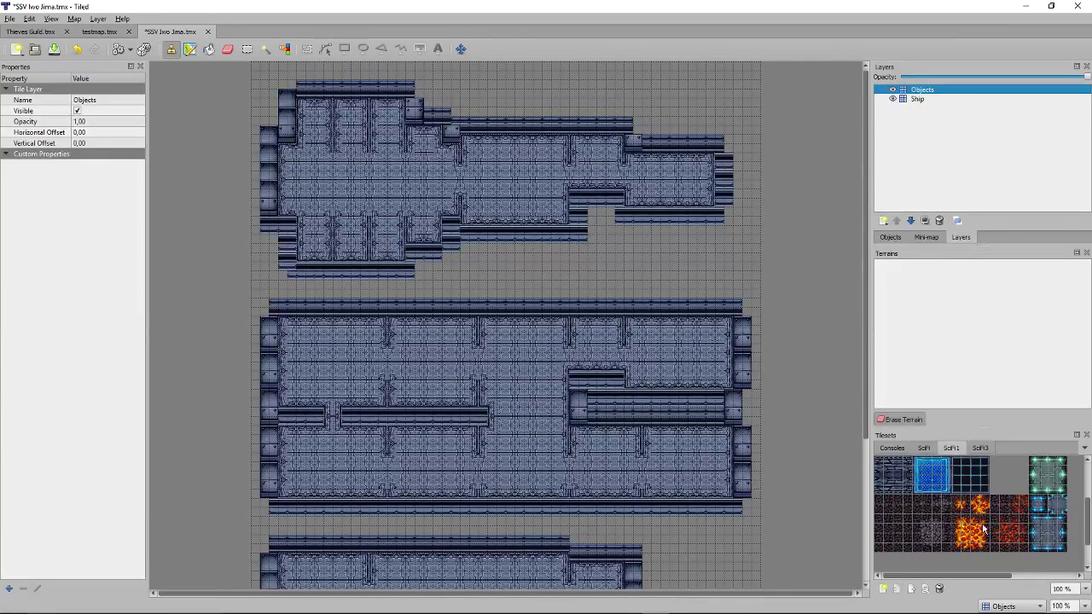
{"action": "left_click", "coordinate": [1042, 527]}
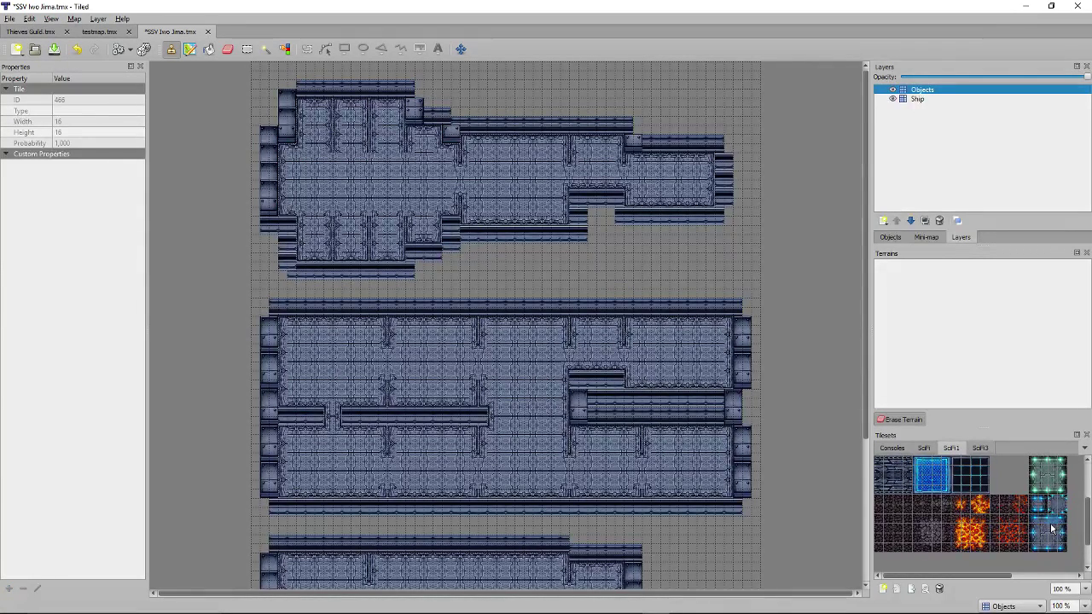
{"action": "left_click", "coordinate": [1051, 523]}
{"action": "left_click", "coordinate": [646, 322]}
{"action": "scroll", "coordinate": [1048, 518], "scroll_direction": "up", "scroll_amount": 3}
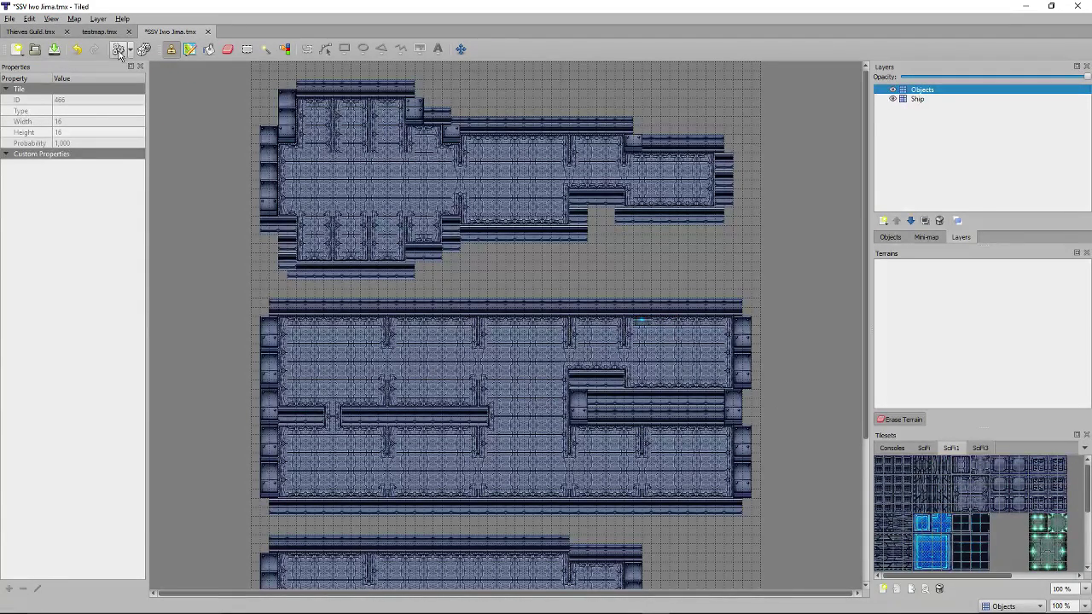
{"action": "left_click", "coordinate": [75, 51]}
{"action": "scroll", "coordinate": [1019, 517], "scroll_direction": "down", "scroll_amount": 2}
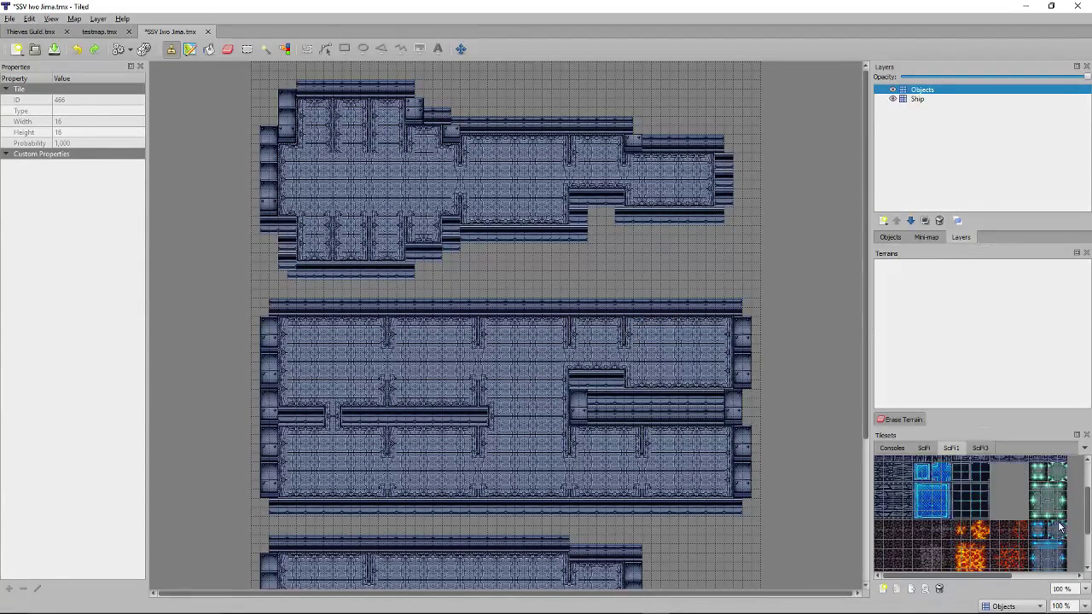
{"action": "left_click", "coordinate": [1064, 548]}
{"action": "left_click", "coordinate": [732, 323]}
{"action": "left_click", "coordinate": [75, 49]}
Stamp the smaller square blue glass panel in the centre of the first deck's middle room on the Objects layer.
{"action": "scroll", "coordinate": [1066, 512], "scroll_direction": "down", "scroll_amount": 2}
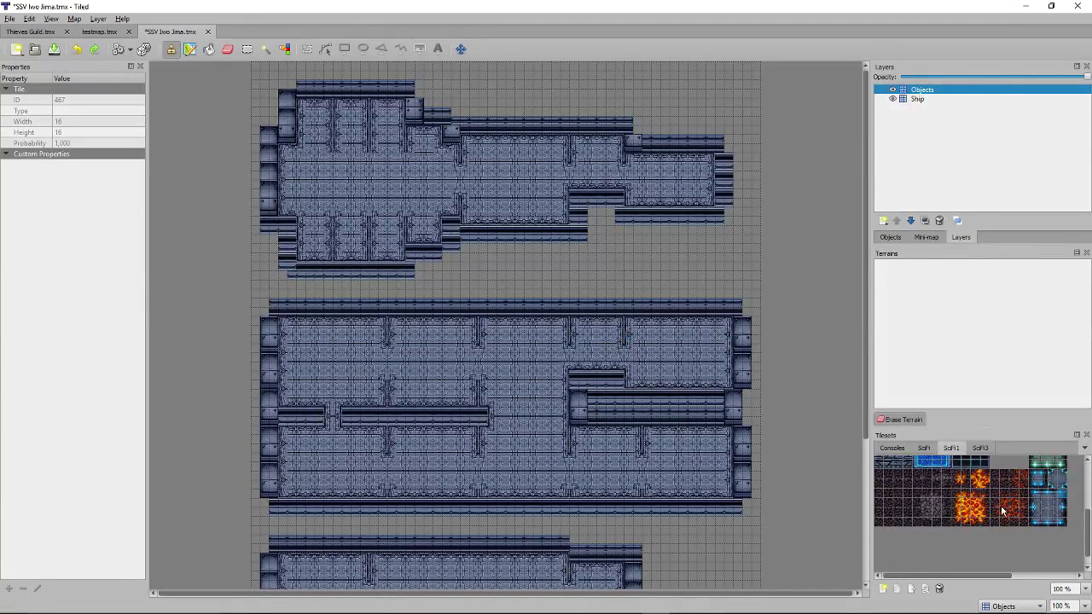
{"action": "scroll", "coordinate": [1002, 514], "scroll_direction": "up", "scroll_amount": 1}
{"action": "scroll", "coordinate": [1002, 514], "scroll_direction": "up", "scroll_amount": 2}
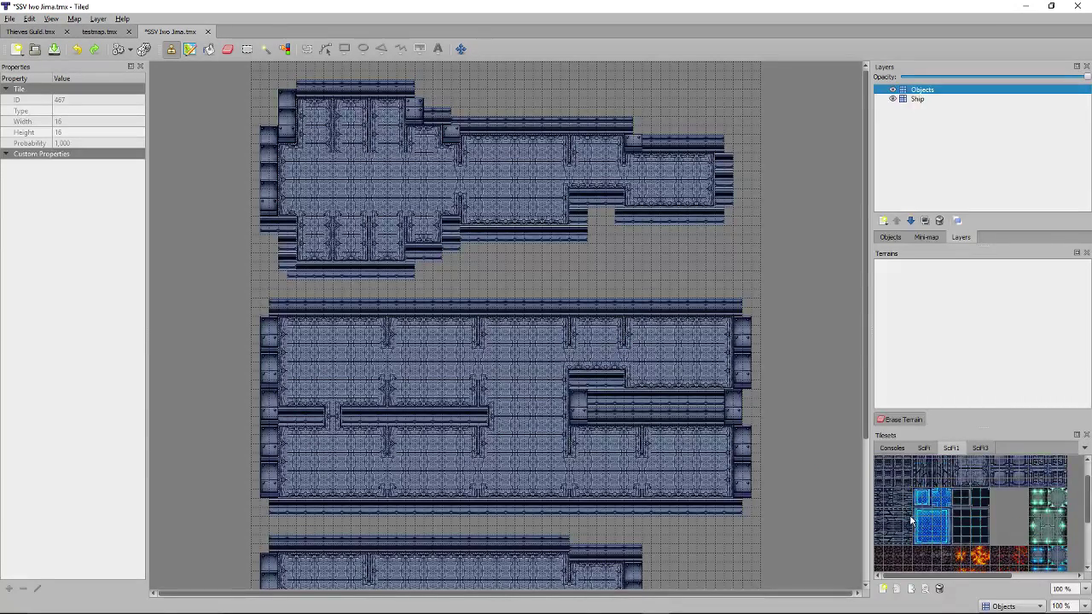
{"action": "scroll", "coordinate": [1023, 518], "scroll_direction": "down", "scroll_amount": 4}
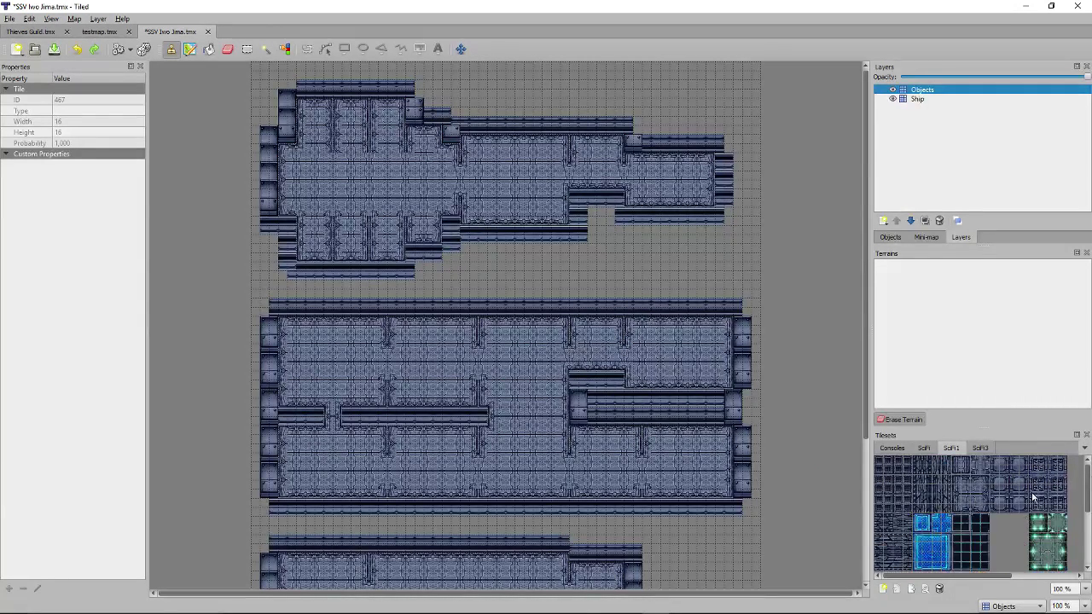
{"action": "scroll", "coordinate": [987, 485], "scroll_direction": "right", "scroll_amount": 3}
{"action": "left_click", "coordinate": [980, 448]}
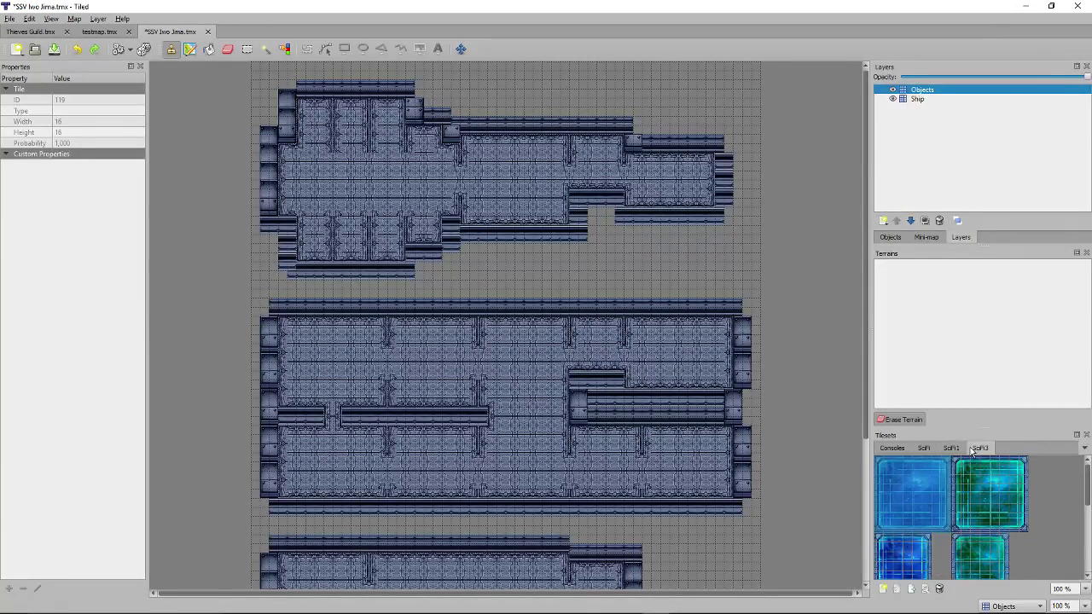
{"action": "scroll", "coordinate": [991, 530], "scroll_direction": "down", "scroll_amount": 3}
{"action": "scroll", "coordinate": [938, 536], "scroll_direction": "up", "scroll_amount": 1}
{"action": "scroll", "coordinate": [384, 401], "scroll_direction": "up", "scroll_amount": 3}
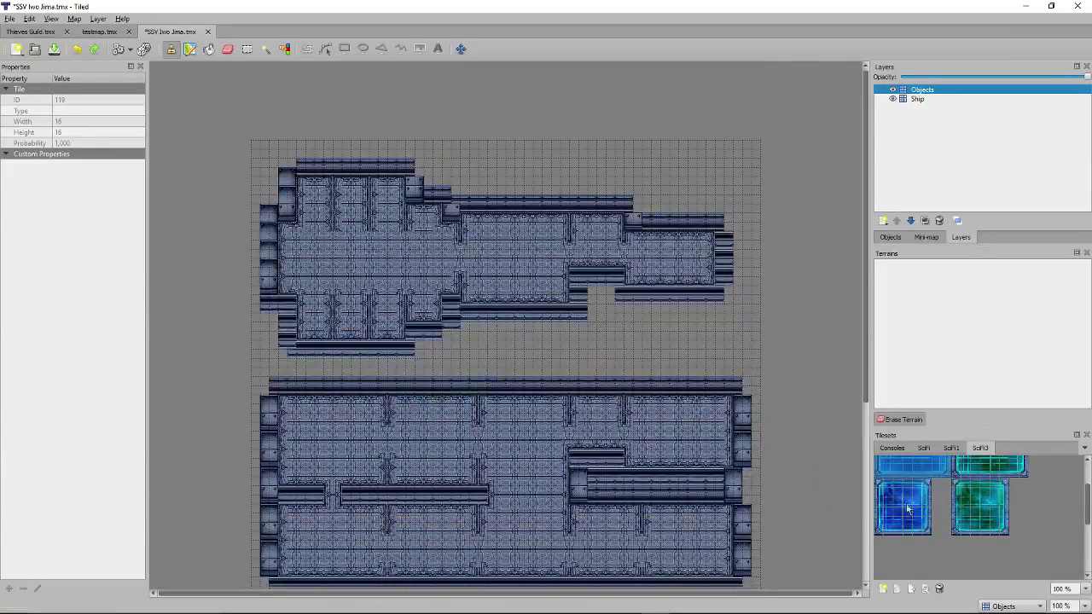
{"action": "left_click", "coordinate": [884, 486]}
{"action": "left_click_drag", "start_coordinate": [881, 481], "coordinate": [926, 530]}
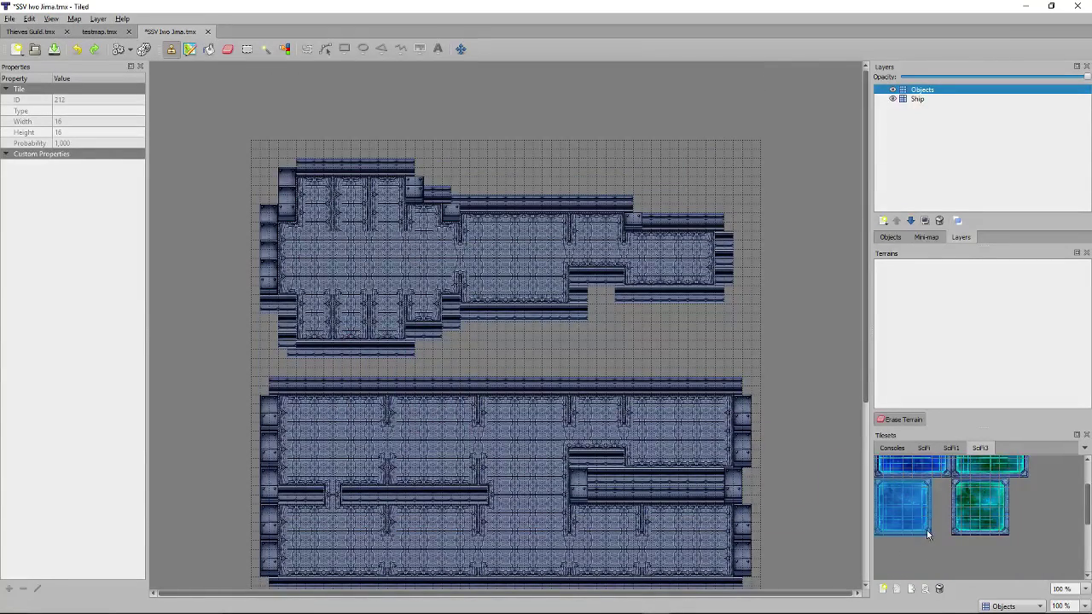
{"action": "left_click", "coordinate": [521, 267]}
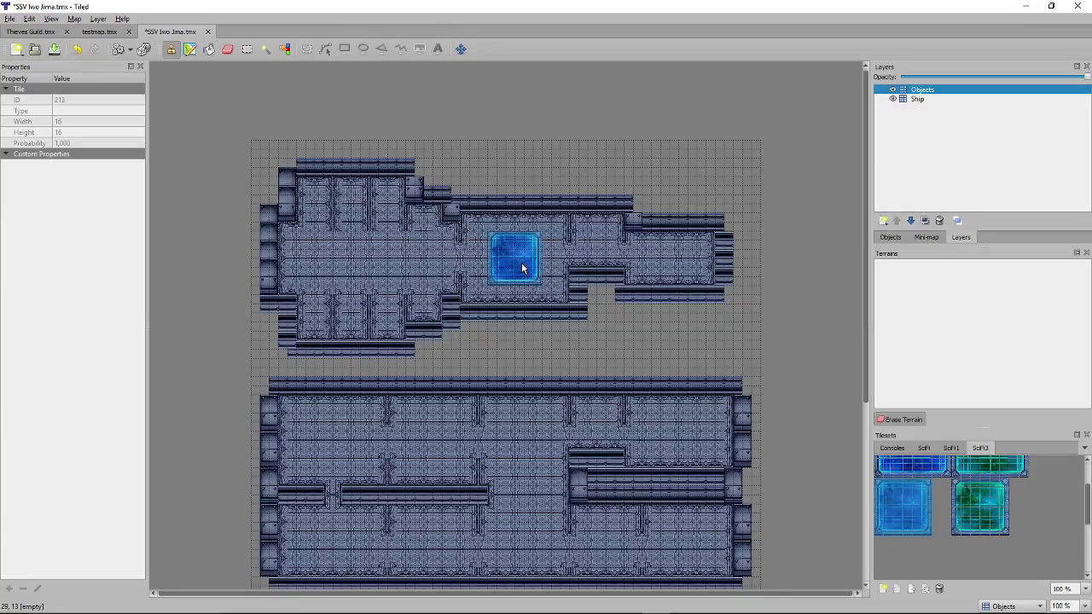
Place a vertical row of three consoles from the Consoles tileset along the inner left wall of the first deck.
{"action": "left_click", "coordinate": [892, 449]}
{"action": "scroll", "coordinate": [921, 516], "scroll_direction": "down", "scroll_amount": 3}
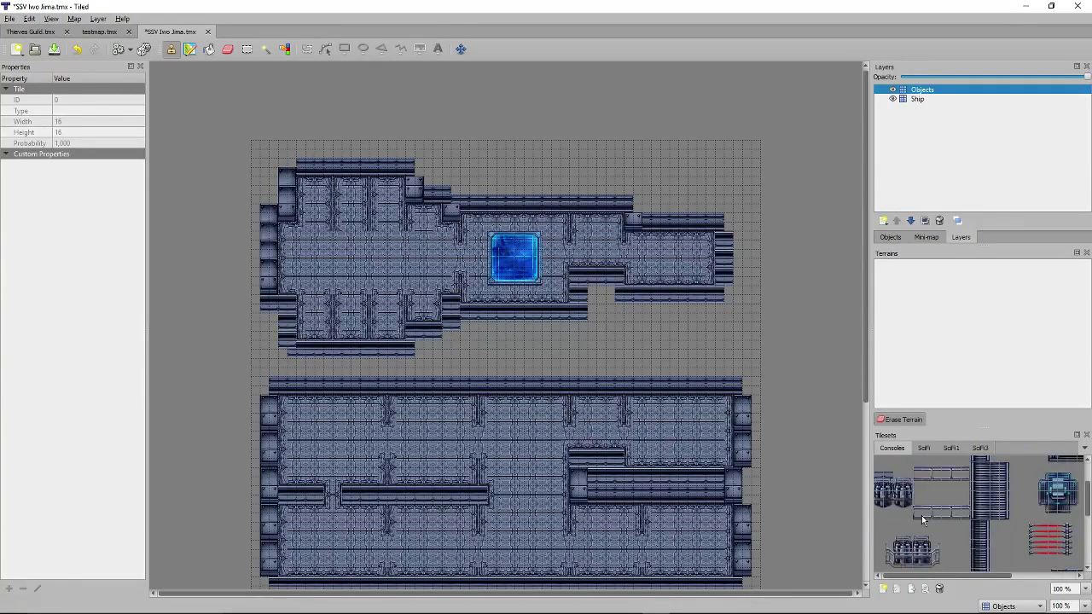
{"action": "left_click_drag", "start_coordinate": [1000, 579], "coordinate": [1071, 578]}
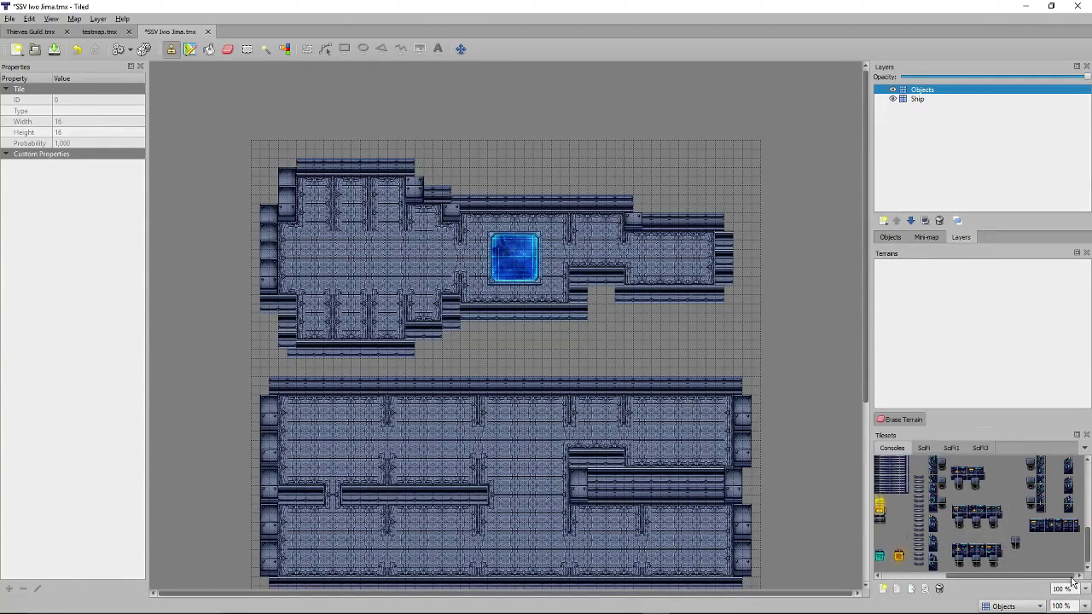
{"action": "mouse_move", "coordinate": [934, 569]}
{"action": "left_mouse_down"}
{"action": "mouse_move", "coordinate": [935, 496]}
{"action": "mouse_move", "coordinate": [935, 517]}
{"action": "left_mouse_up"}
{"action": "left_click", "coordinate": [290, 262]}
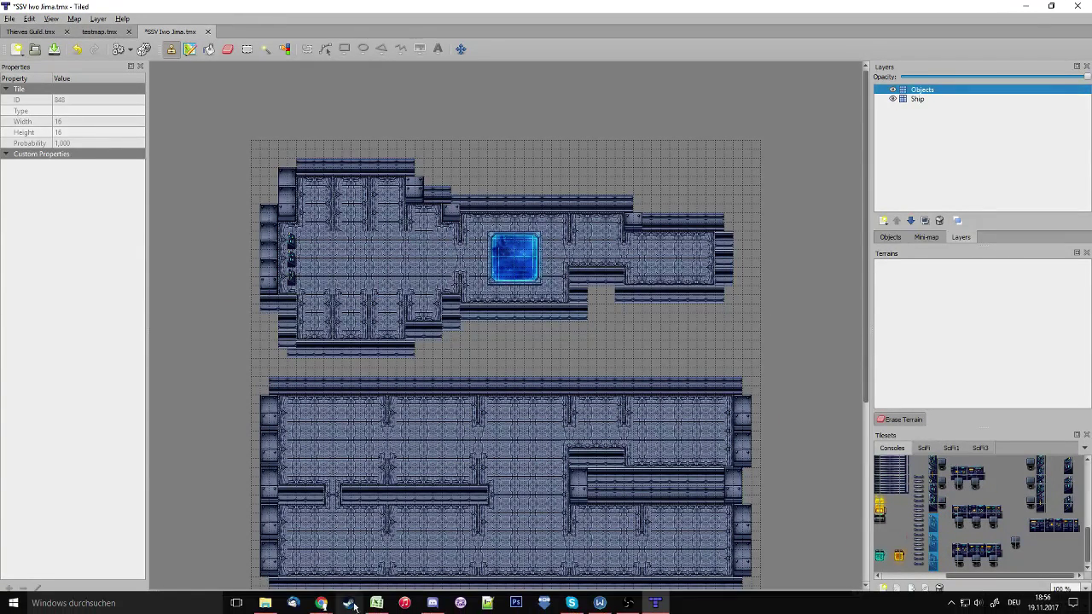
Check the deck plan in the Excel spreadsheet and place a console with a chair in each of the first deck's three upper alcoves.
{"action": "left_click", "coordinate": [350, 604]}
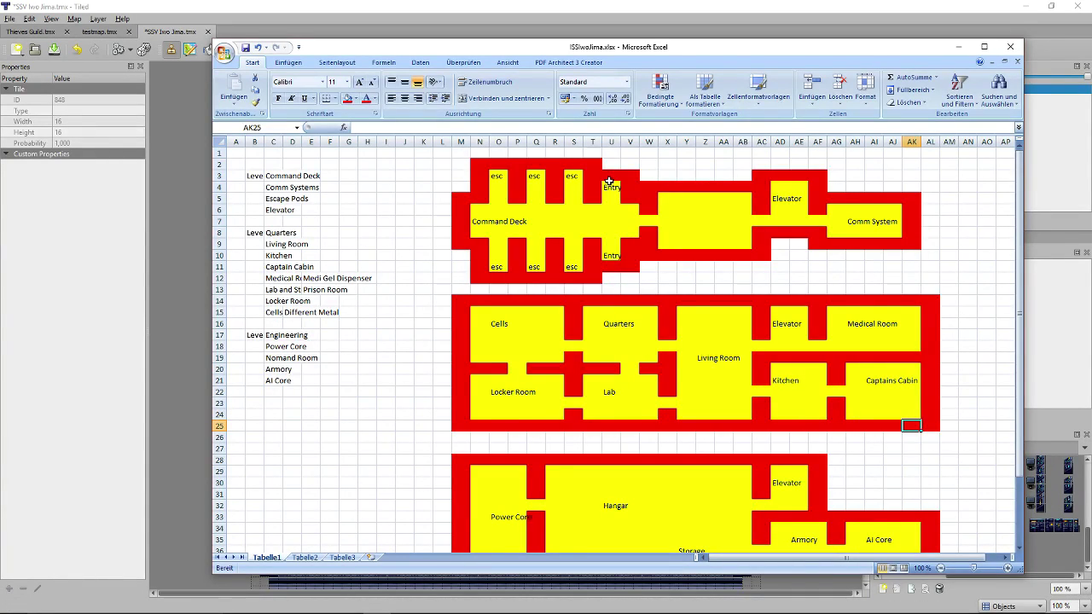
{"action": "key", "text": "alt+Tab"}
{"action": "scroll", "coordinate": [980, 515], "scroll_direction": "up", "scroll_amount": 3}
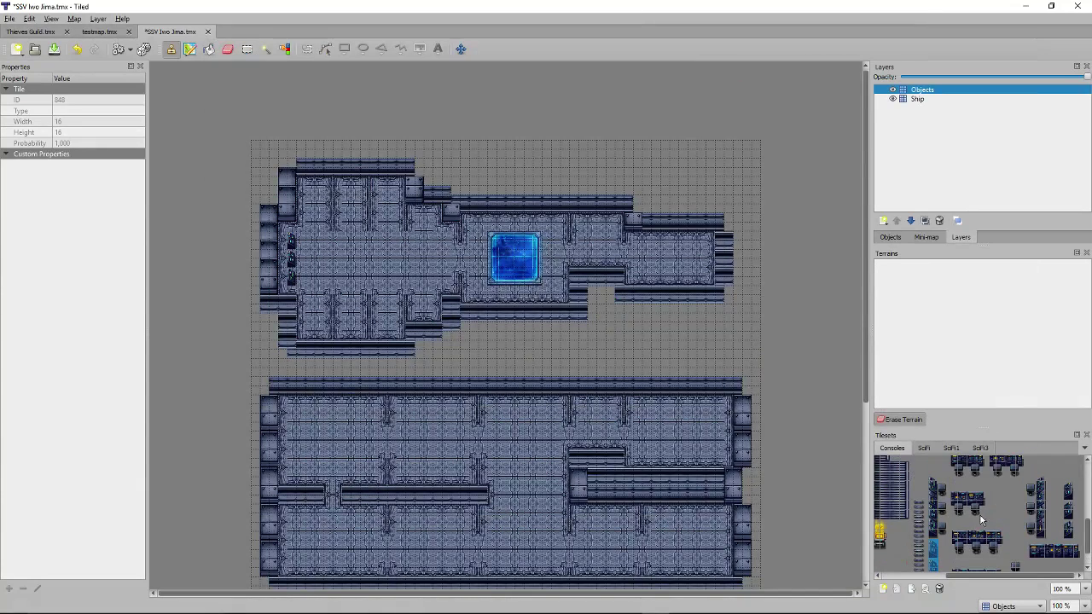
{"action": "scroll", "coordinate": [1062, 512], "scroll_direction": "up", "scroll_amount": 1}
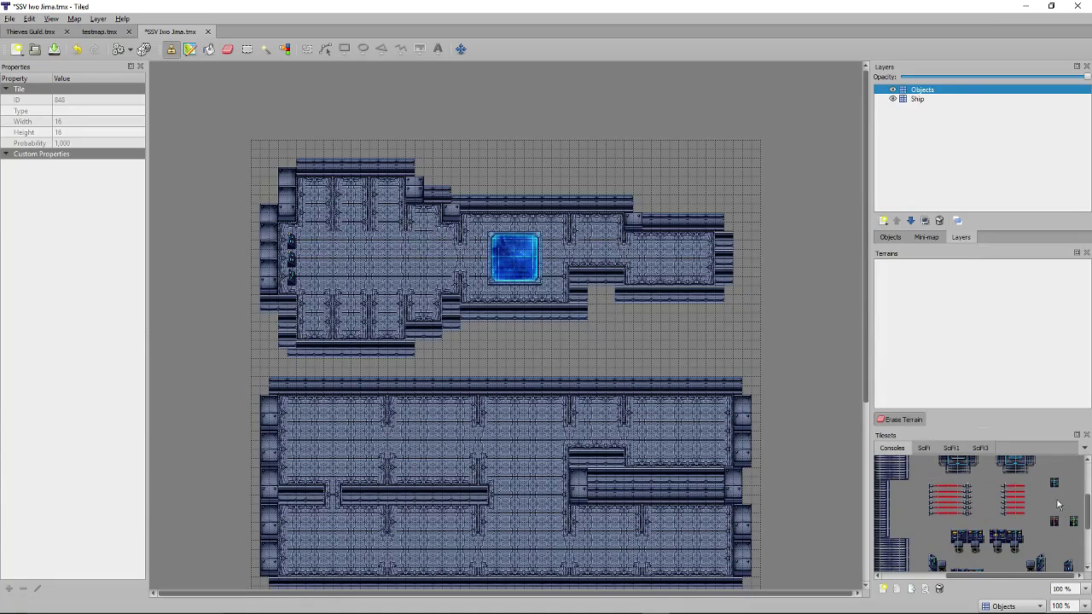
{"action": "left_click", "coordinate": [1055, 483]}
{"action": "scroll", "coordinate": [950, 529], "scroll_direction": "down", "scroll_amount": 1}
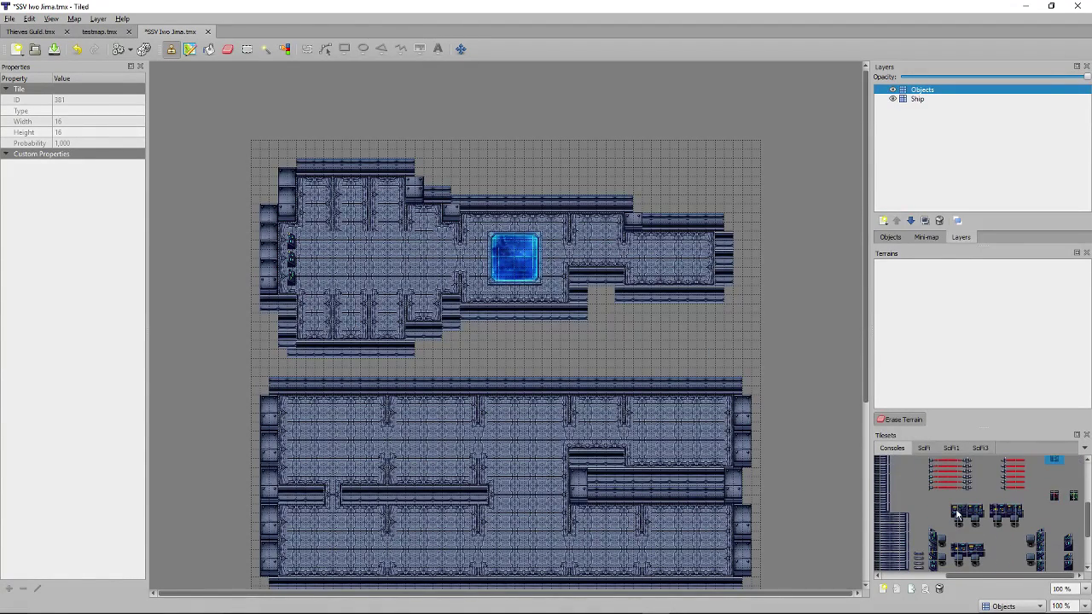
{"action": "left_click", "coordinate": [957, 514]}
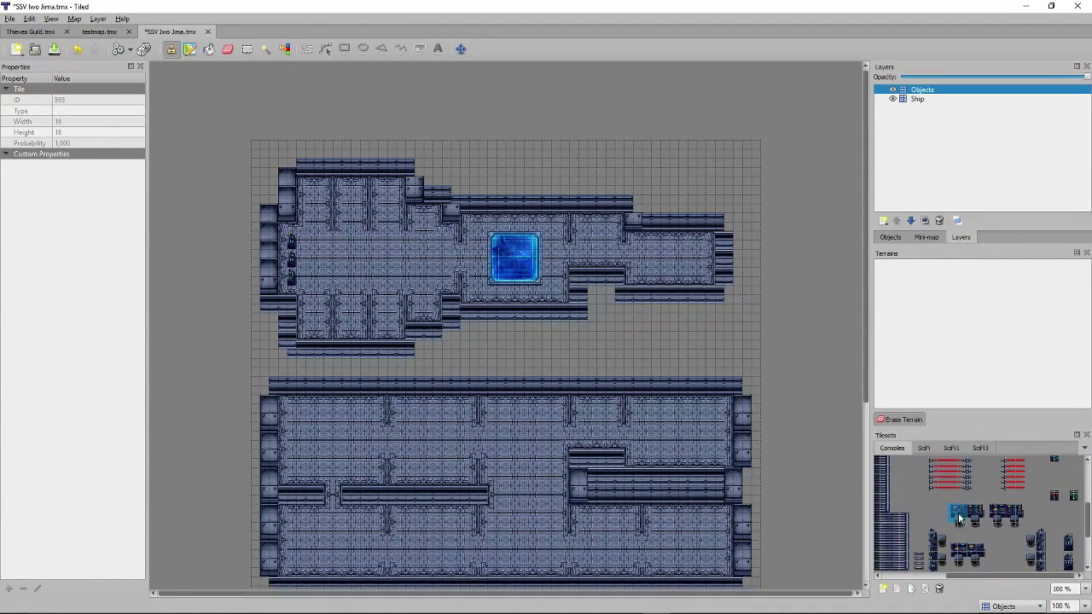
{"action": "left_click", "coordinate": [317, 197]}
{"action": "left_click", "coordinate": [353, 196]}
{"action": "left_click", "coordinate": [388, 196]}
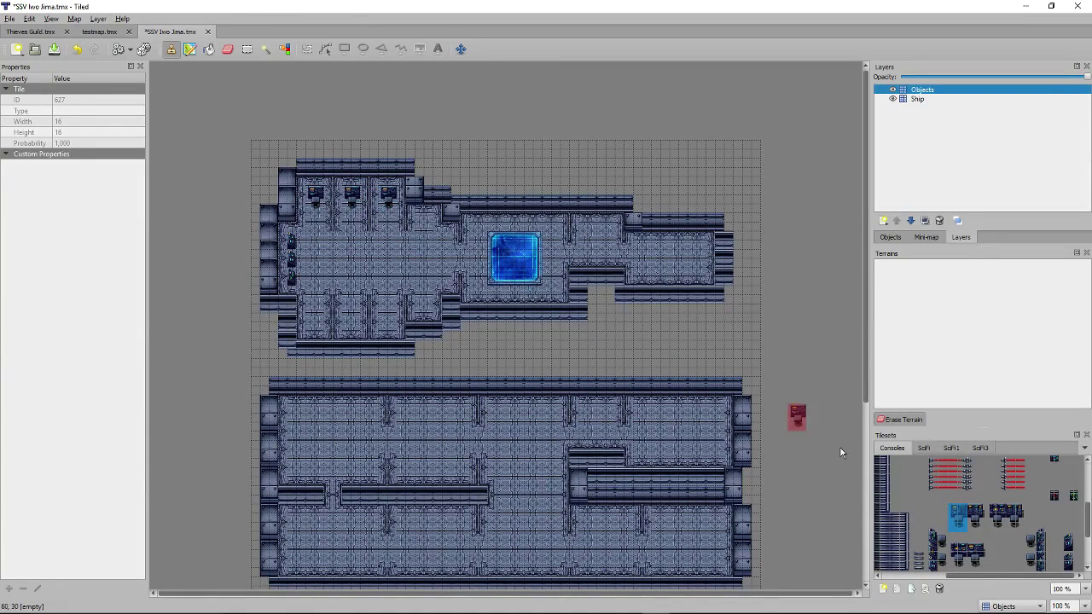
Browse the Consoles tileset for a piece that suits the first deck's three lower alcoves.
{"action": "scroll", "coordinate": [1029, 546], "scroll_direction": "down", "scroll_amount": 1}
{"action": "scroll", "coordinate": [981, 535], "scroll_direction": "up", "scroll_amount": 1}
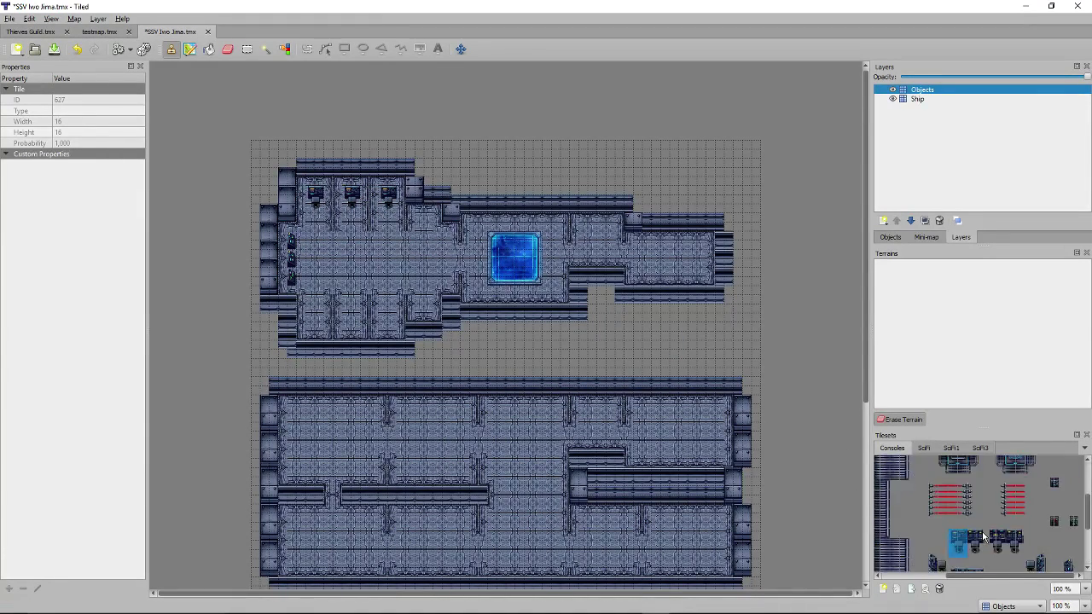
{"action": "scroll", "coordinate": [979, 531], "scroll_direction": "down", "scroll_amount": 1}
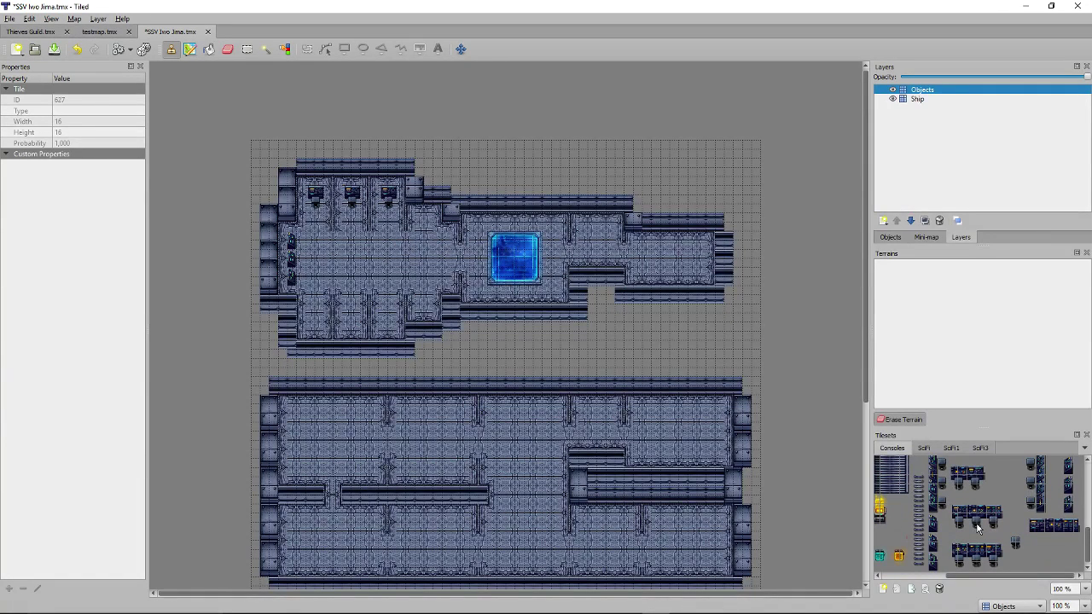
{"action": "left_click_drag", "start_coordinate": [952, 571], "coordinate": [911, 572]}
{"action": "left_click", "coordinate": [947, 516]}
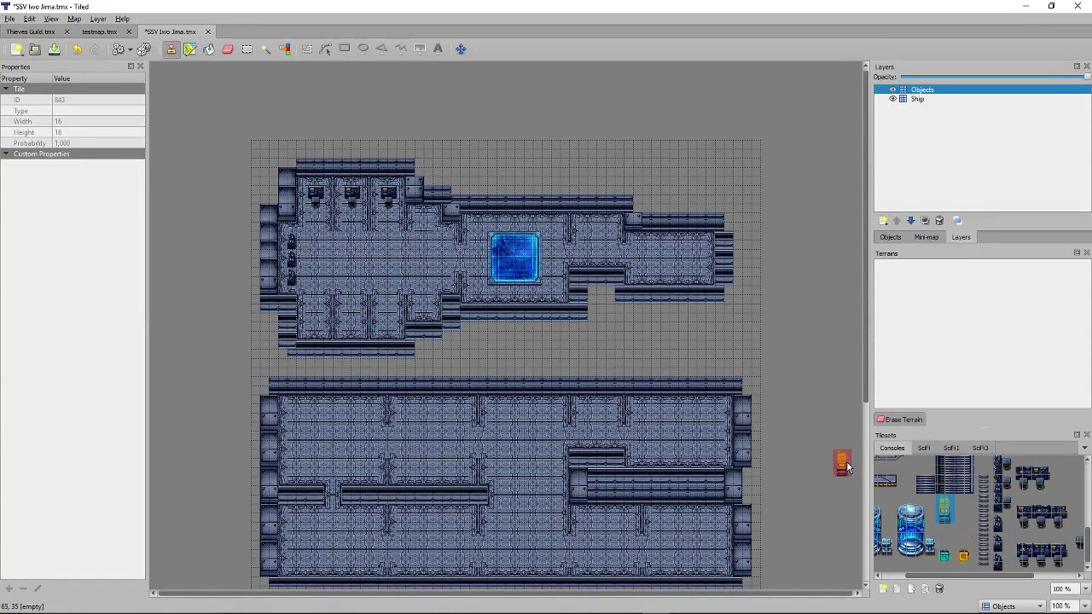
{"action": "left_click_drag", "start_coordinate": [935, 575], "coordinate": [978, 575]}
{"action": "left_click", "coordinate": [1069, 525]}
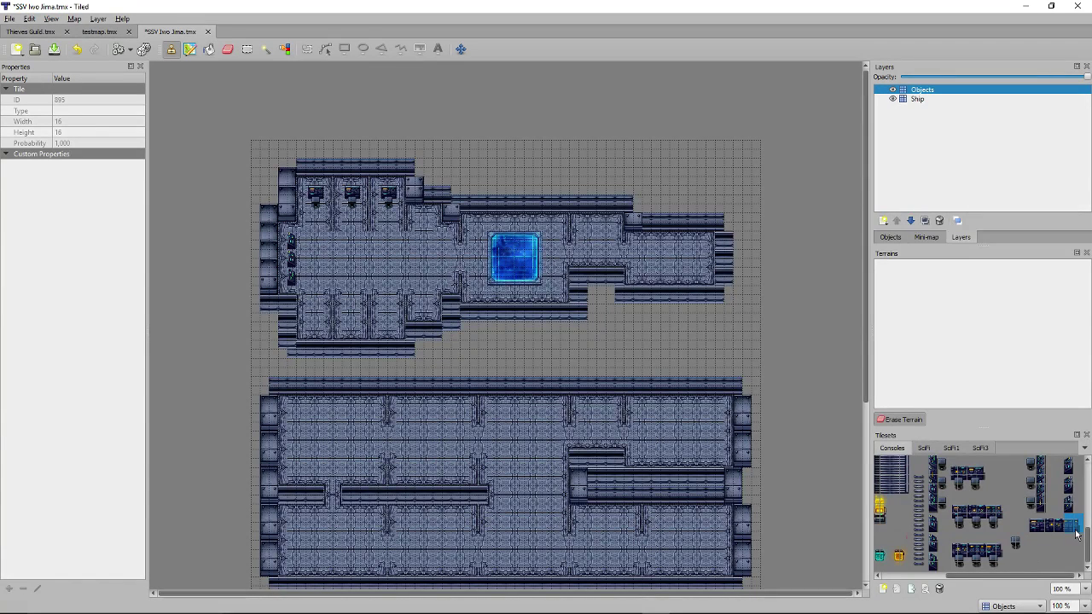
{"action": "scroll", "coordinate": [1073, 534], "scroll_direction": "up", "scroll_amount": 2}
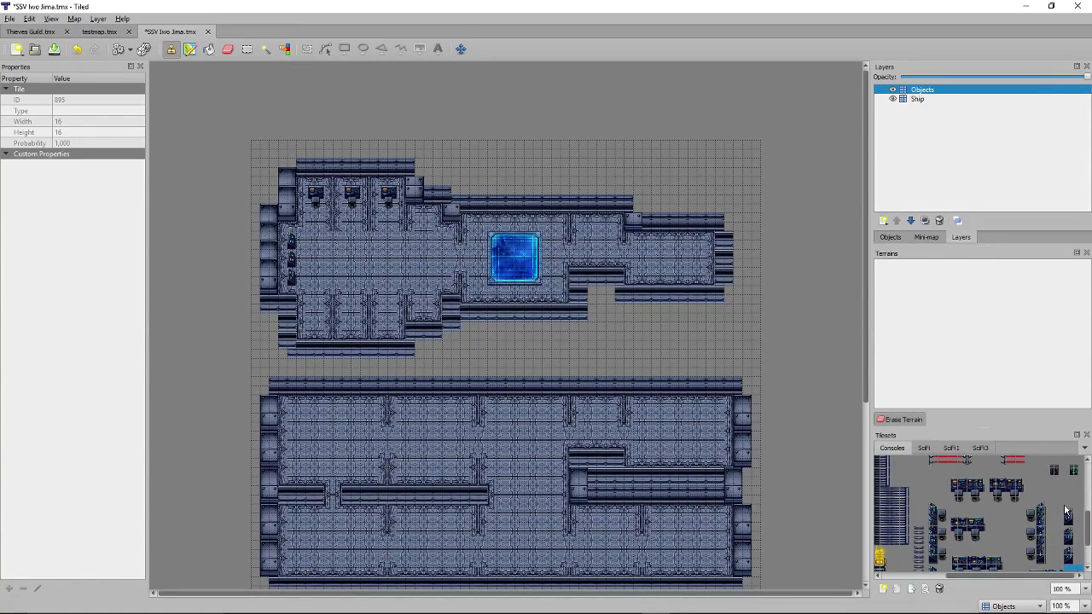
{"action": "scroll", "coordinate": [973, 517], "scroll_direction": "down", "scroll_amount": 2}
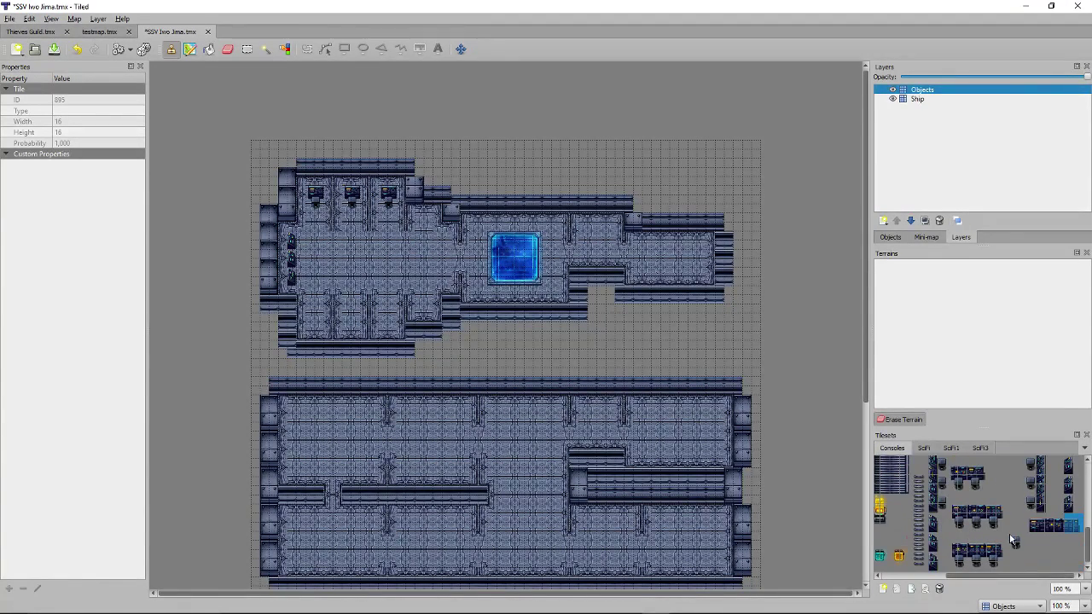
Place a single chair from the Consoles tileset in each of the first deck's three lower alcoves.
{"action": "left_click", "coordinate": [1015, 544]}
{"action": "scroll", "coordinate": [1019, 553], "scroll_direction": "up", "scroll_amount": 1}
{"action": "scroll", "coordinate": [1020, 553], "scroll_direction": "down", "scroll_amount": 1}
{"action": "left_click", "coordinate": [388, 324]}
{"action": "left_click", "coordinate": [351, 324]}
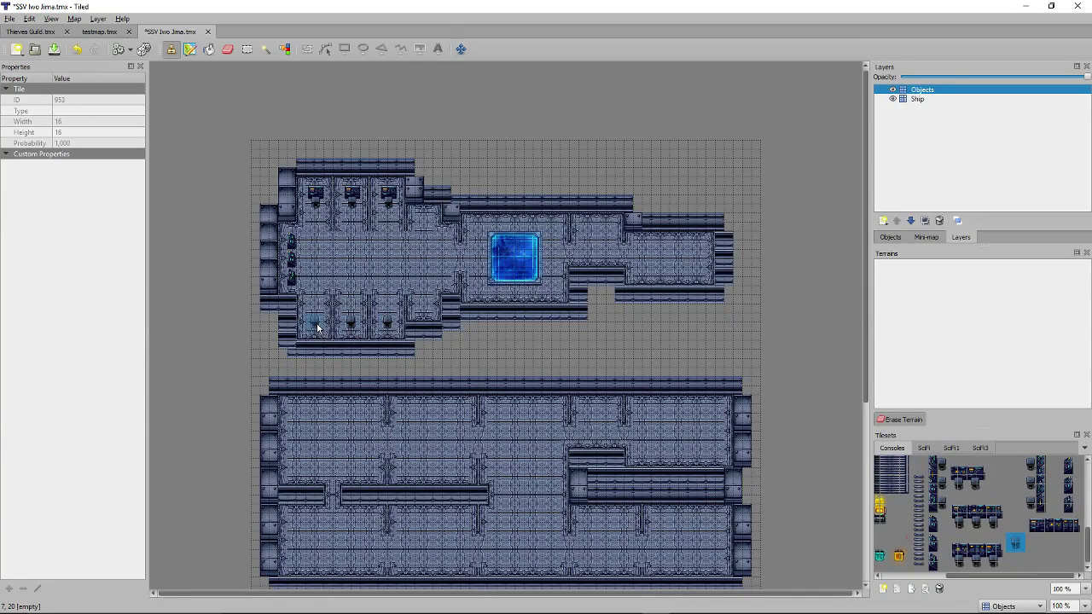
{"action": "left_click", "coordinate": [318, 326]}
Look through the Consoles tileset for further furnishings and check the first deck's rooms on the Excel deck plan.
{"action": "scroll", "coordinate": [959, 508], "scroll_direction": "up", "scroll_amount": 5}
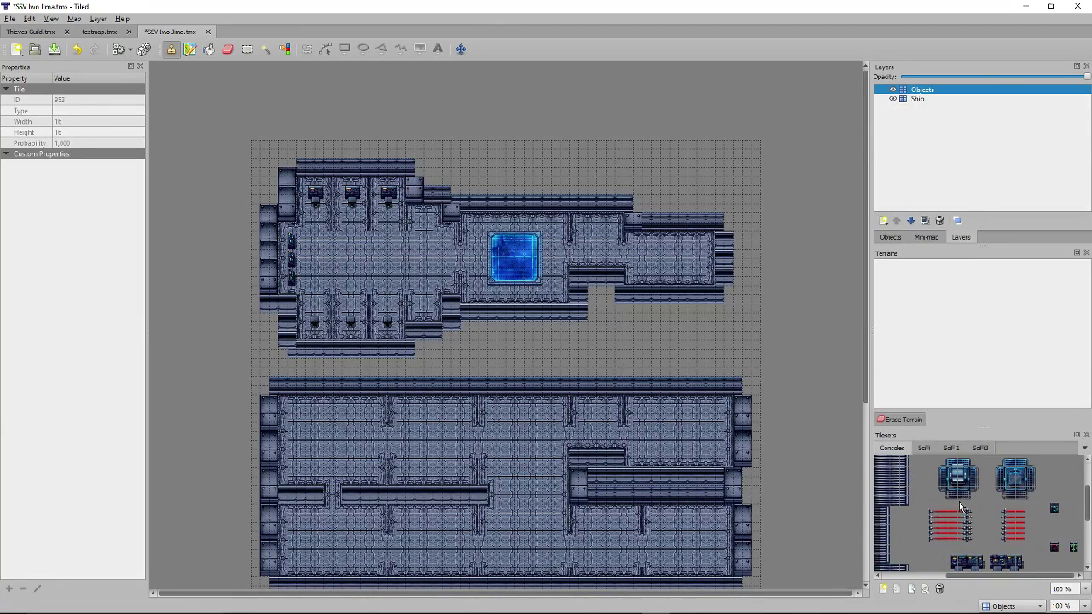
{"action": "scroll", "coordinate": [976, 512], "scroll_direction": "up", "scroll_amount": 3}
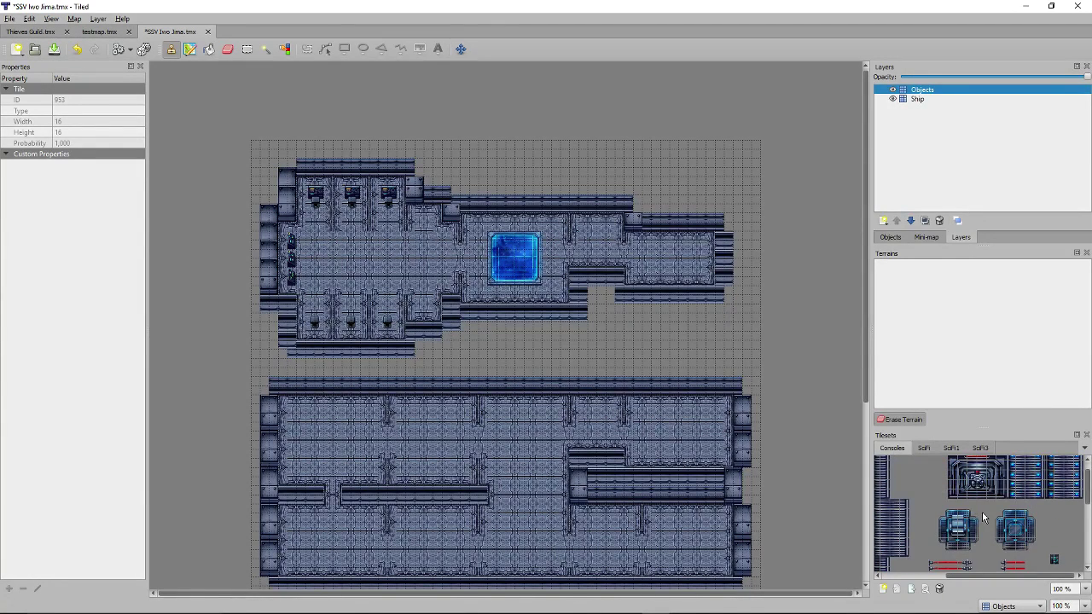
{"action": "scroll", "coordinate": [1009, 523], "scroll_direction": "up", "scroll_amount": 1}
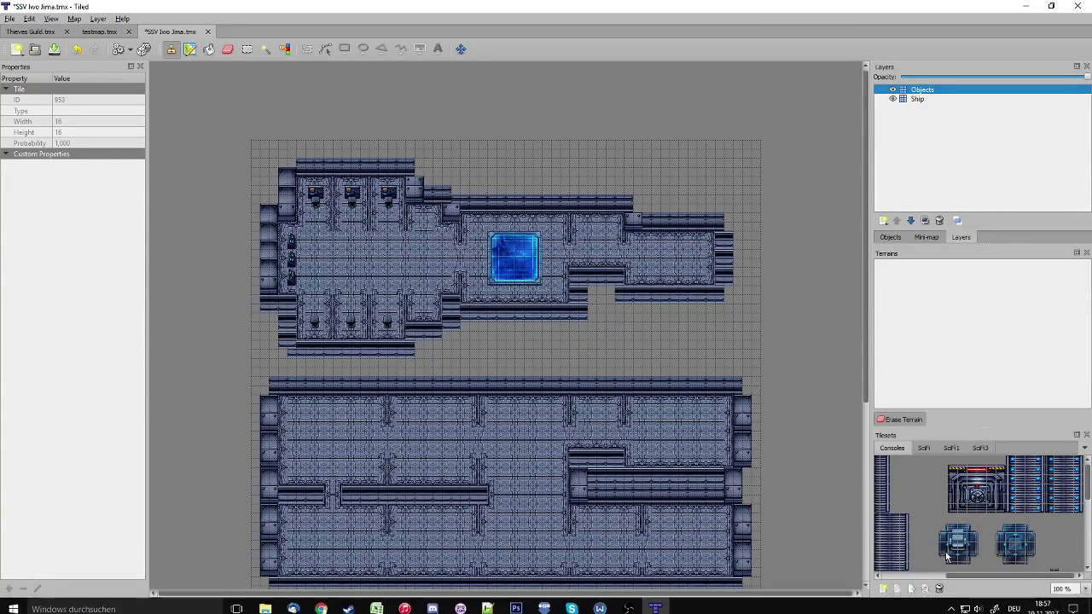
{"action": "scroll", "coordinate": [981, 530], "scroll_direction": "down", "scroll_amount": 2}
{"action": "scroll", "coordinate": [980, 530], "scroll_direction": "down", "scroll_amount": 6}
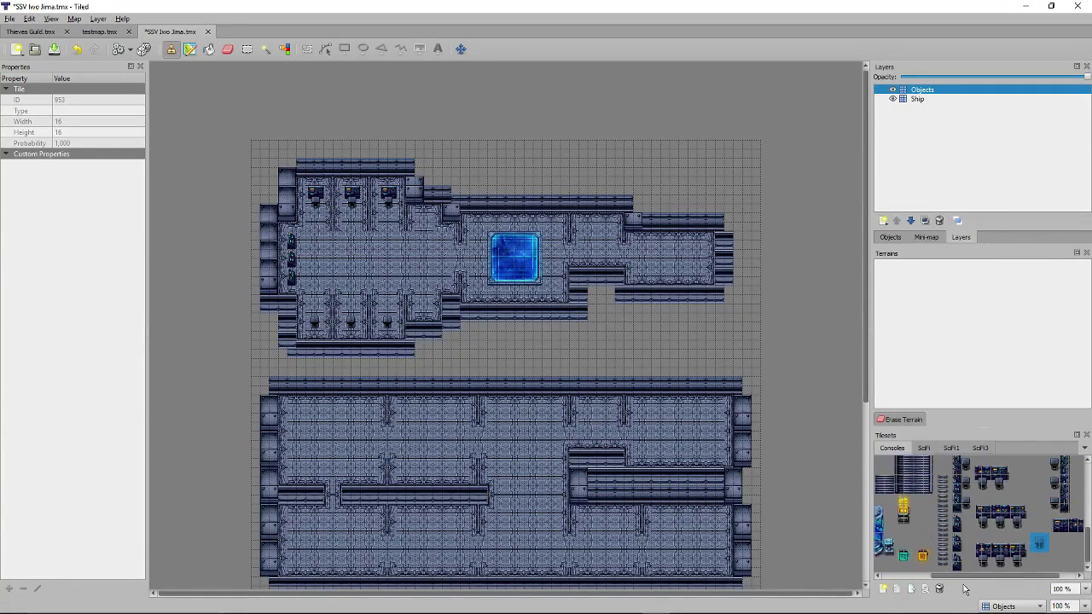
{"action": "scroll", "coordinate": [956, 519], "scroll_direction": "up", "scroll_amount": 10}
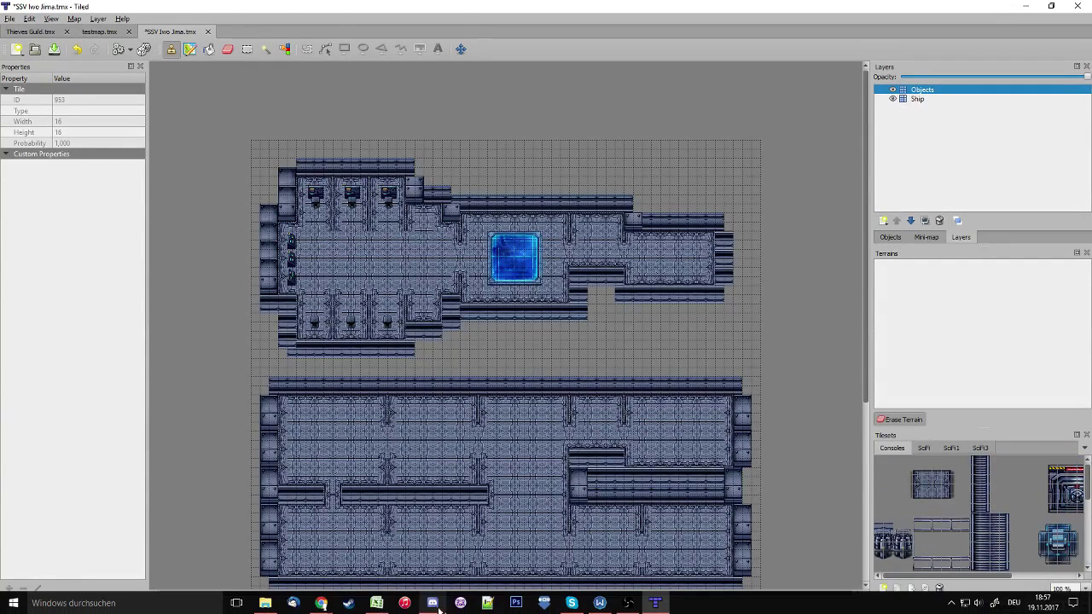
{"action": "left_click", "coordinate": [376, 602]}
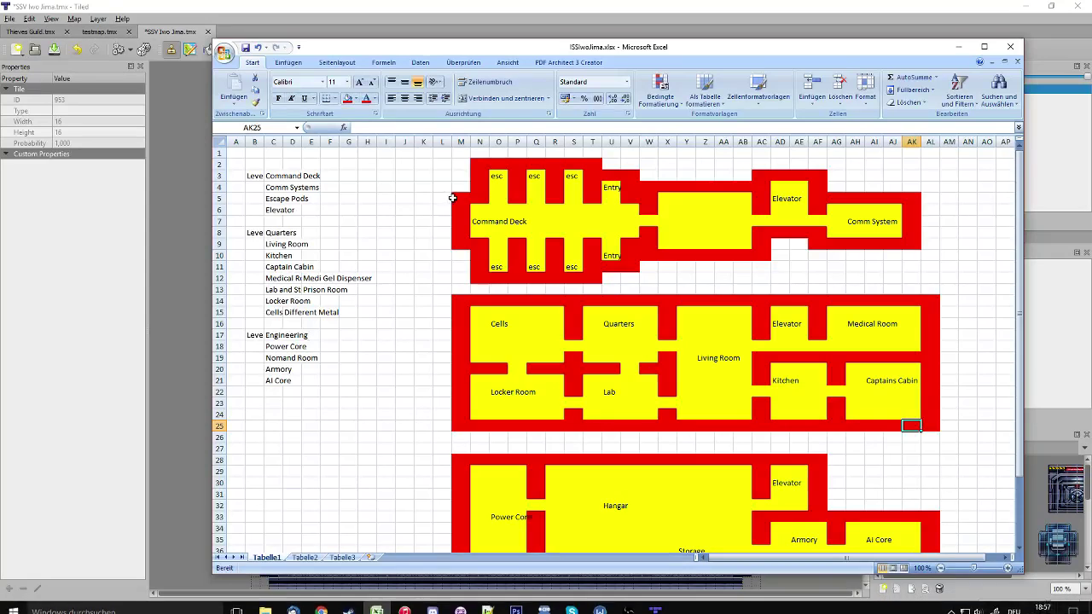
{"action": "left_click", "coordinate": [707, 224]}
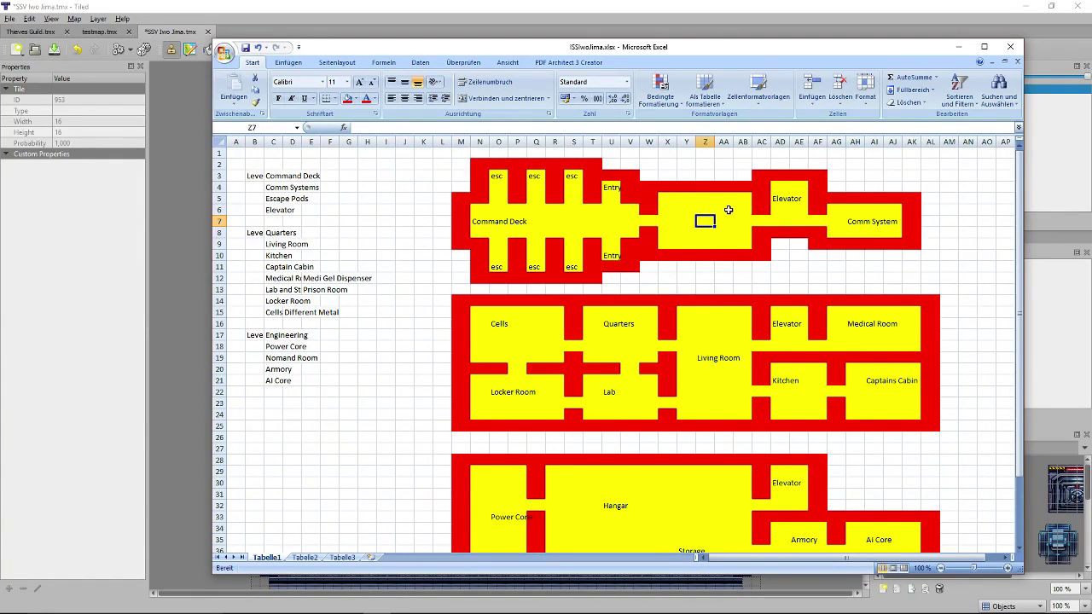
{"action": "key", "text": "alt+Tab"}
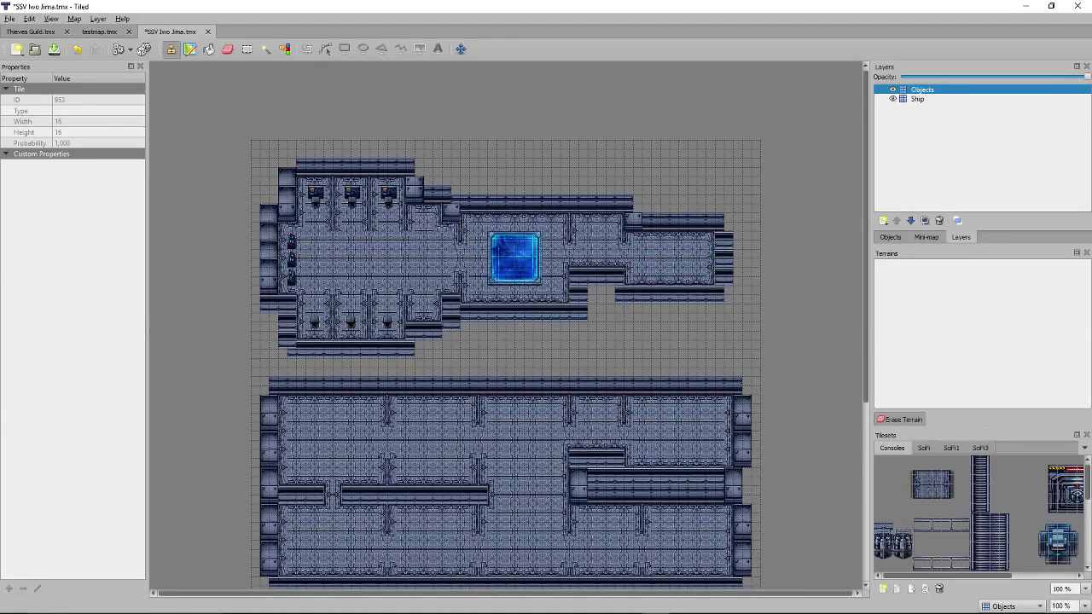
{"action": "left_click", "coordinate": [383, 602]}
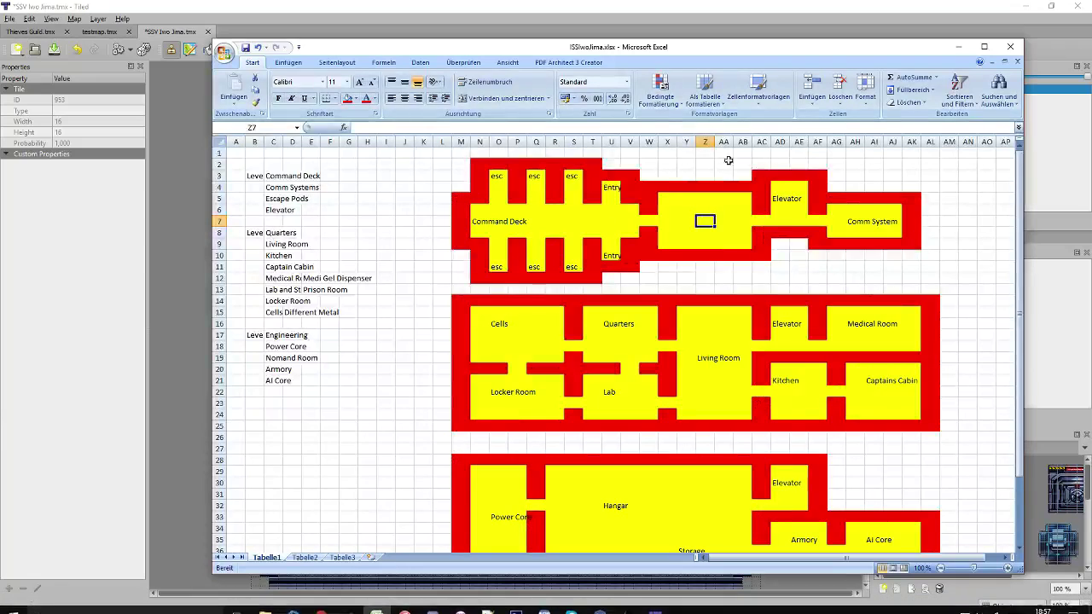
{"action": "key", "text": "alt+Tab"}
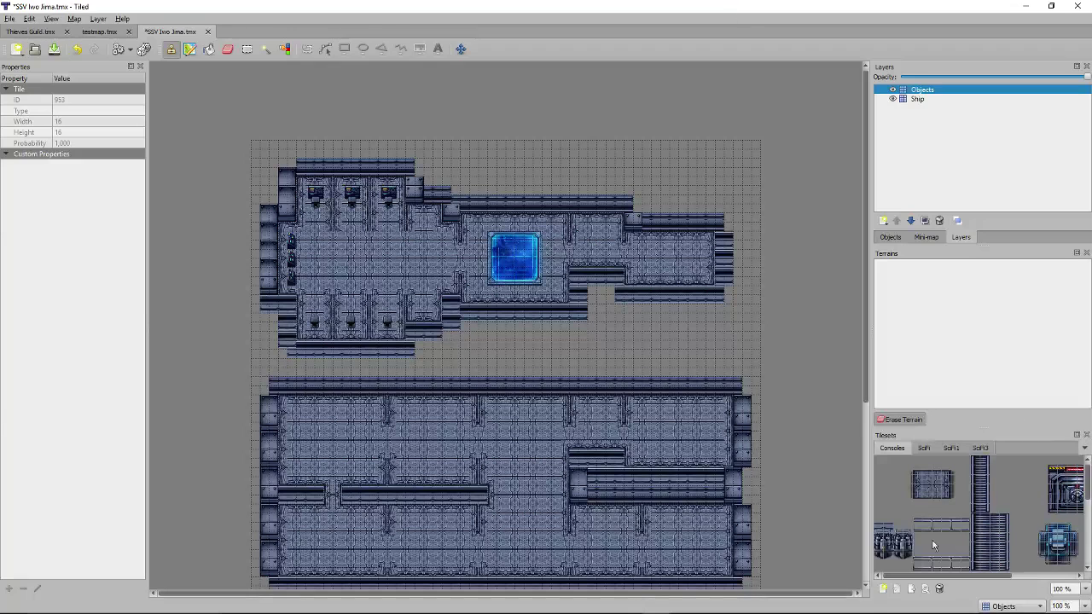
Place the horizontal railing strip from the Consoles tileset across the elevator room on each of the three decks.
{"action": "left_click_drag", "start_coordinate": [971, 570], "coordinate": [917, 566]}
{"action": "left_click", "coordinate": [921, 563]}
{"action": "left_click", "coordinate": [959, 562]}
{"action": "scroll", "coordinate": [959, 546], "scroll_direction": "down", "scroll_amount": 3}
{"action": "scroll", "coordinate": [959, 546], "scroll_direction": "up", "scroll_amount": 3}
{"action": "left_click", "coordinate": [615, 240]}
{"action": "left_click", "coordinate": [941, 562]}
{"action": "right_click_drag", "start_coordinate": [615, 239], "coordinate": [617, 239]}
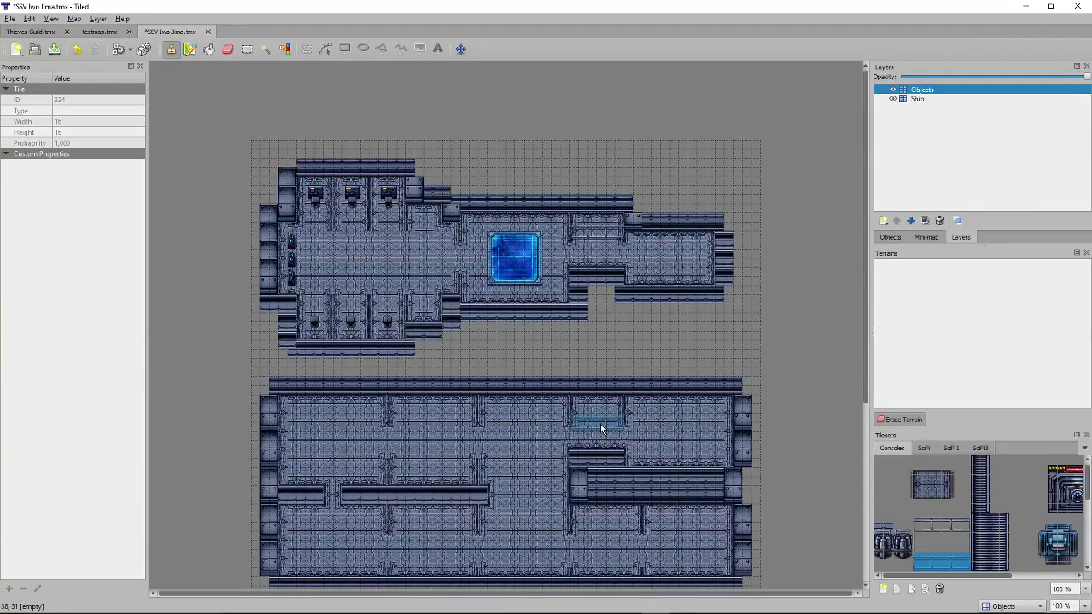
{"action": "scroll", "coordinate": [606, 375], "scroll_direction": "down", "scroll_amount": 6}
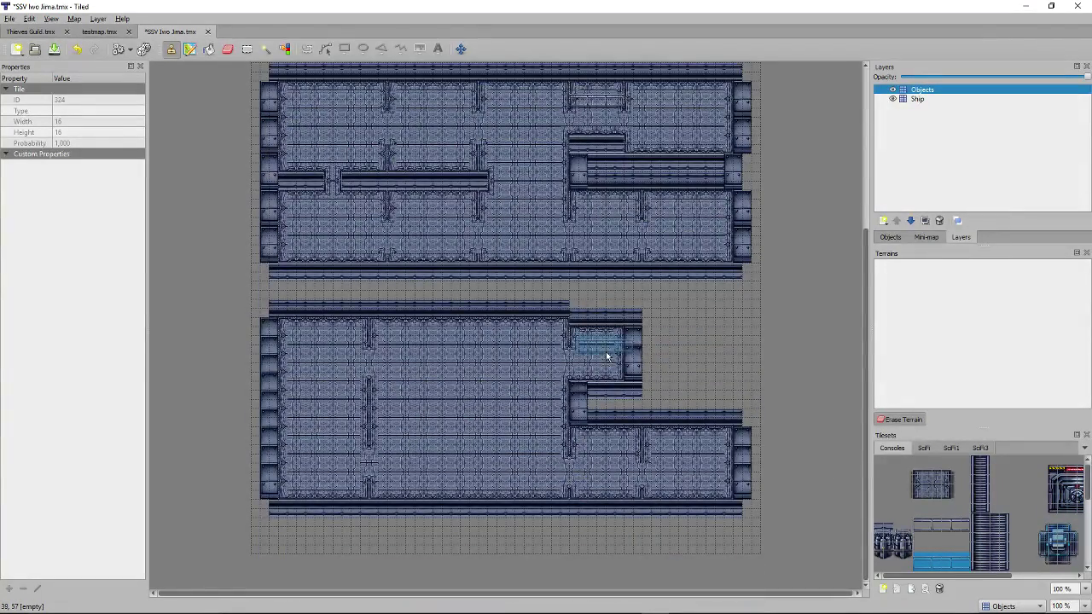
{"action": "left_click", "coordinate": [605, 352]}
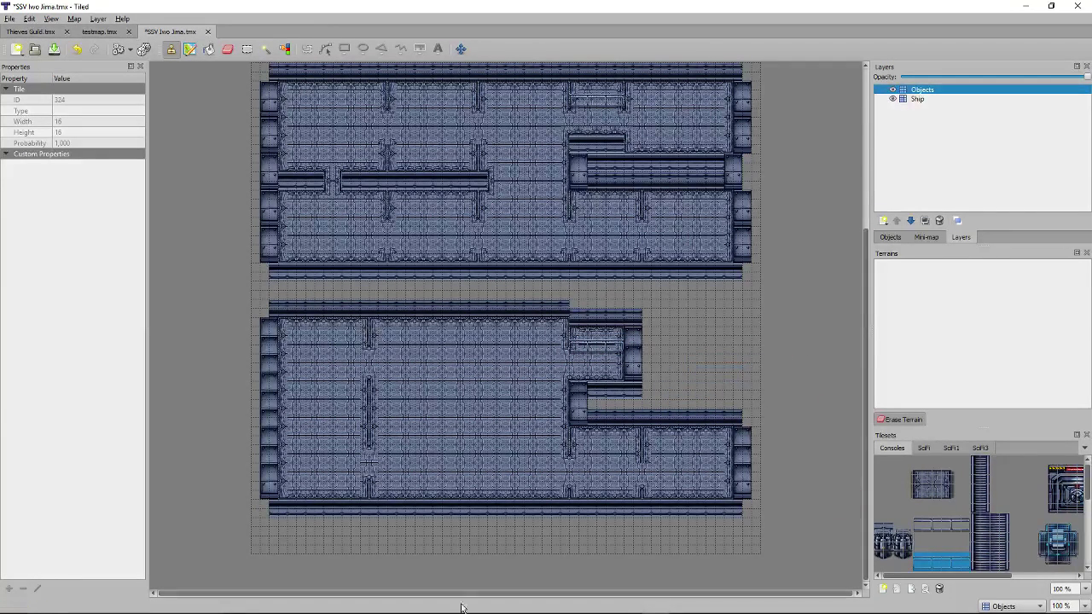
Check the deck plan in Excel, and build a wall block beside the railing in the first deck's elevator room on the Ship layer.
{"action": "mouse_move", "coordinate": [646, 585]}
{"action": "left_click", "coordinate": [376, 603]}
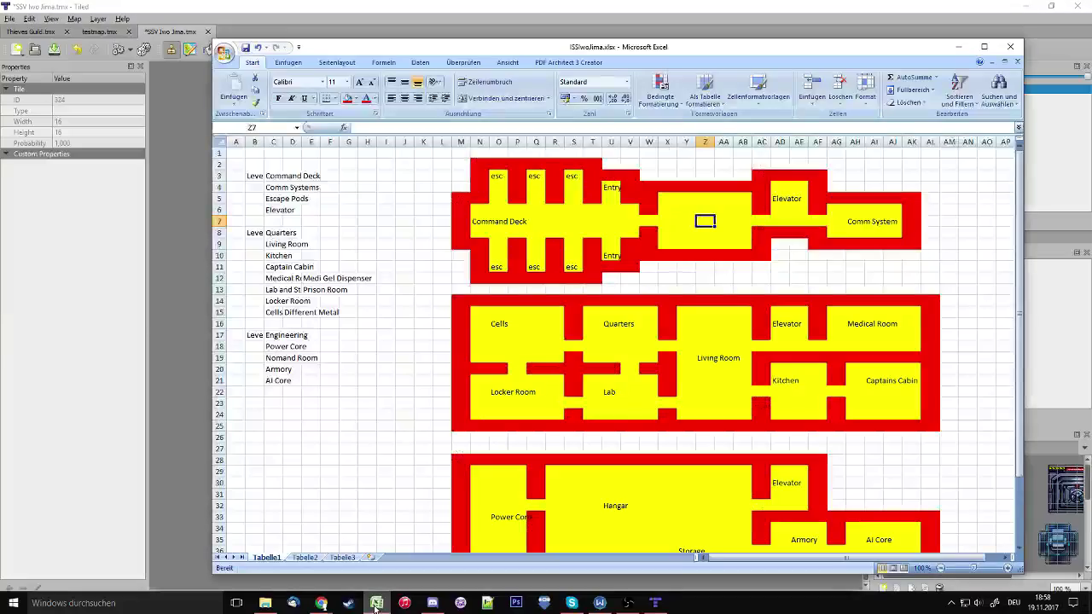
{"action": "scroll", "coordinate": [715, 449], "scroll_direction": "down", "scroll_amount": 3}
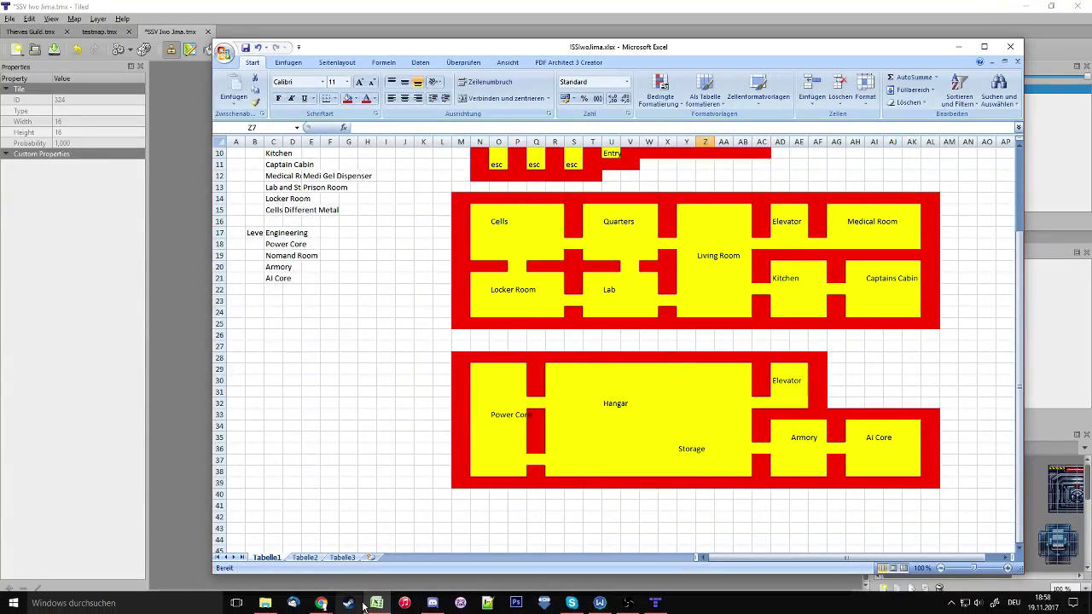
{"action": "left_click", "coordinate": [372, 603]}
{"action": "scroll", "coordinate": [672, 313], "scroll_direction": "up", "scroll_amount": 5}
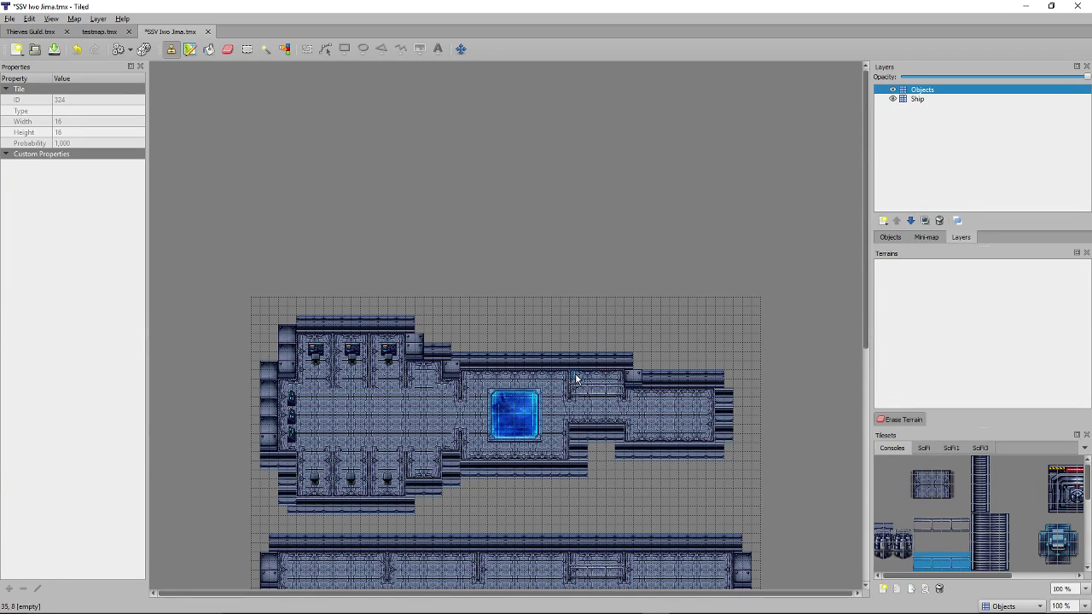
{"action": "left_click", "coordinate": [925, 100]}
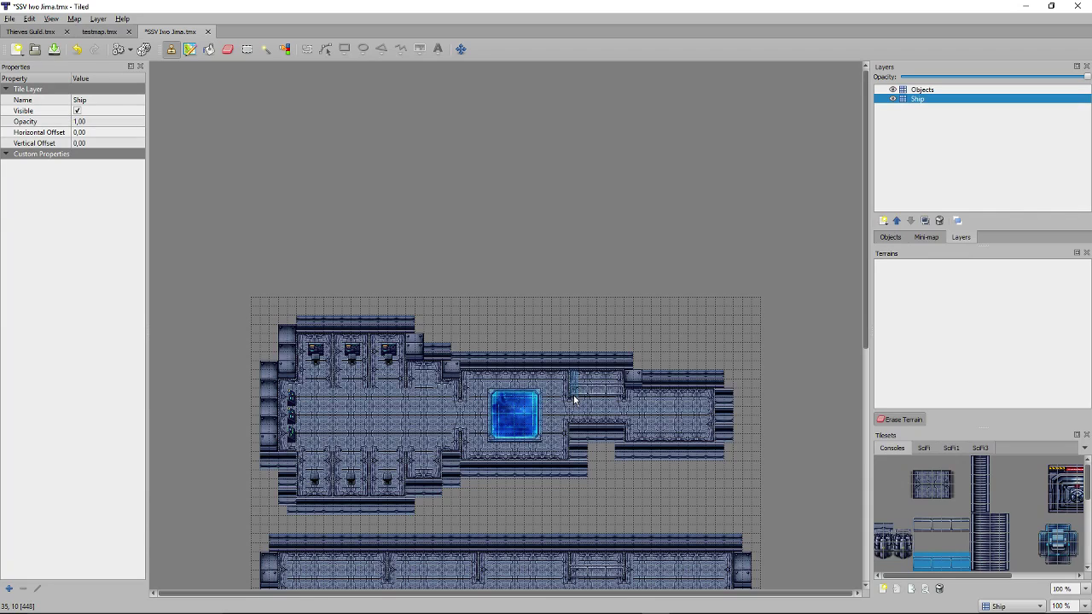
{"action": "right_click_drag", "start_coordinate": [576, 397], "coordinate": [578, 396]}
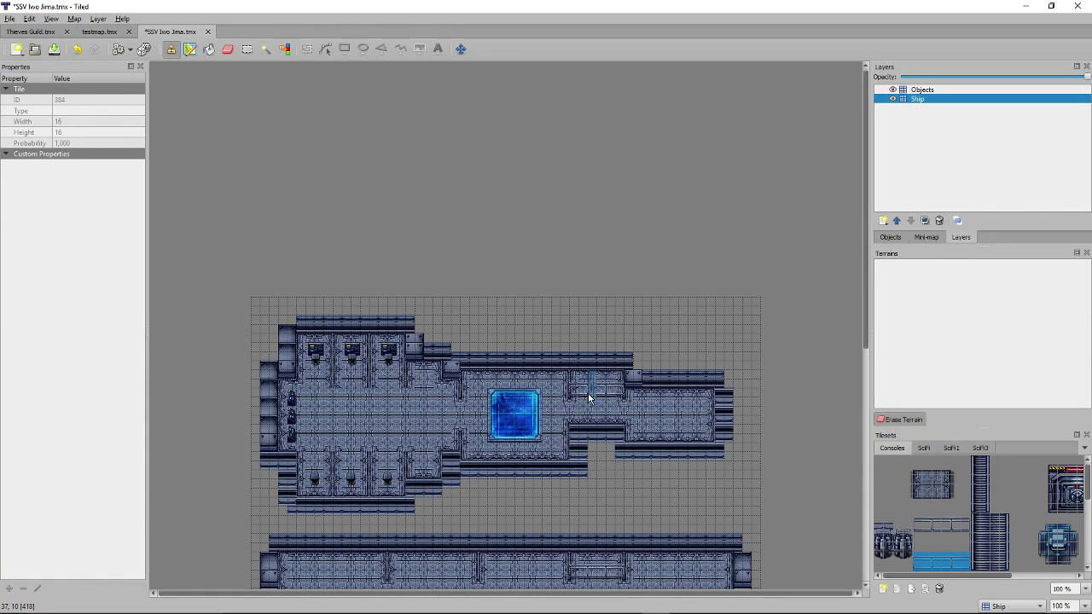
{"action": "left_click", "coordinate": [631, 379]}
{"action": "scroll", "coordinate": [954, 516], "scroll_direction": "down", "scroll_amount": 5}
{"action": "left_click", "coordinate": [927, 450]}
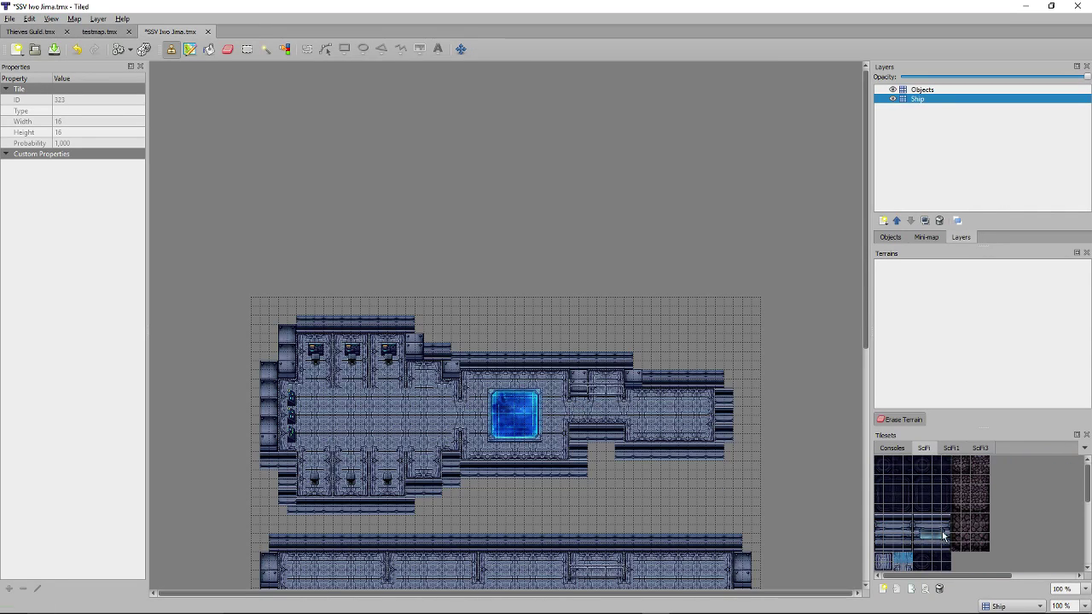
{"action": "scroll", "coordinate": [894, 554], "scroll_direction": "down", "scroll_amount": 2}
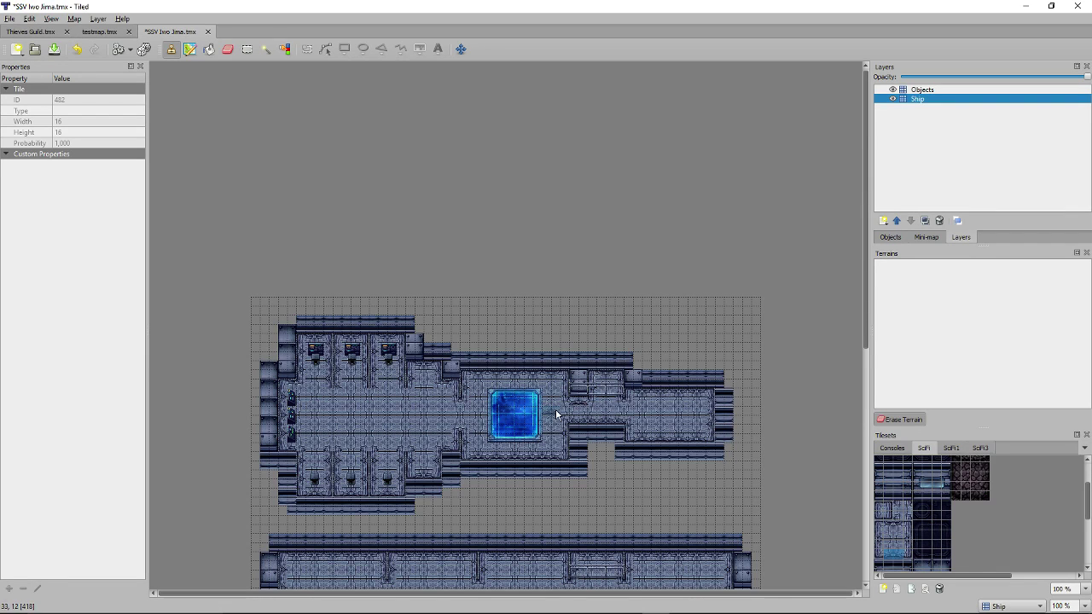
{"action": "left_click", "coordinate": [891, 529]}
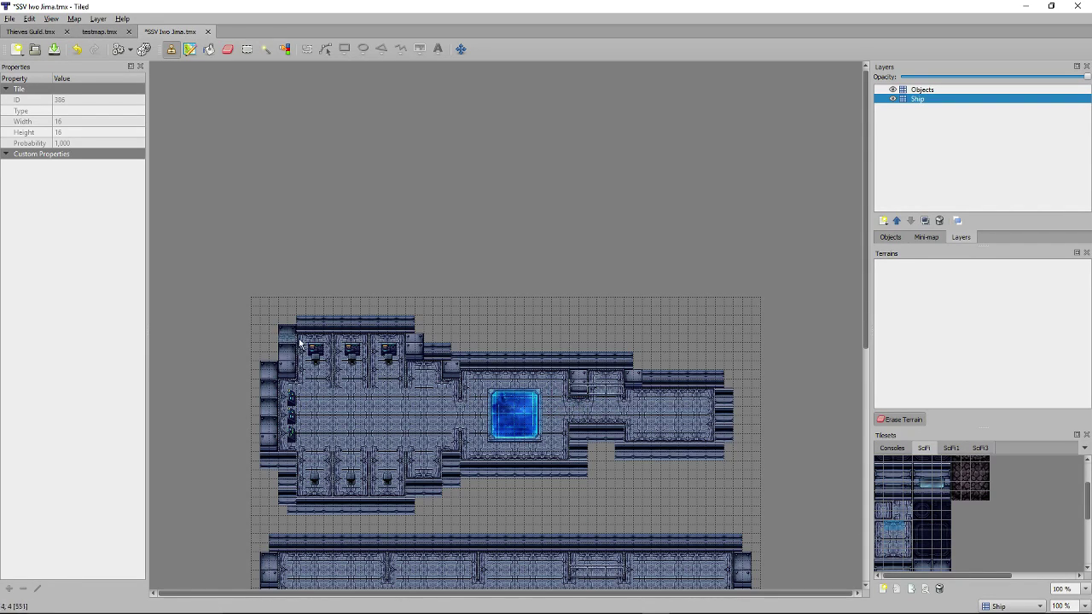
Erase the railing overlapping the new wall block in the first deck's elevator room from the Objects layer, and return to the Ship layer.
{"action": "left_click", "coordinate": [922, 90]}
{"action": "left_click", "coordinate": [228, 48]}
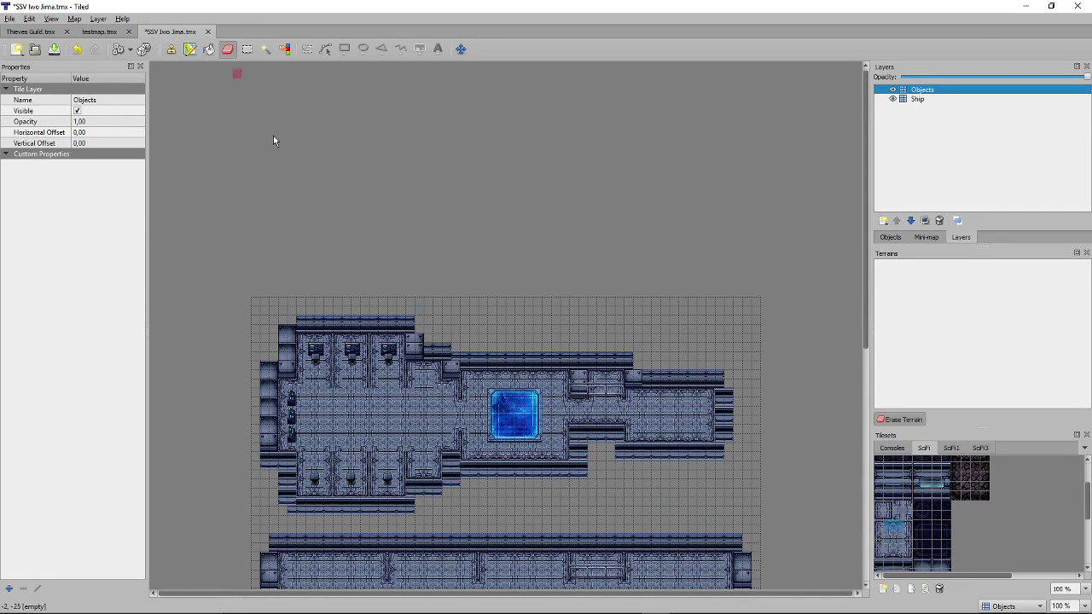
{"action": "left_click", "coordinate": [581, 394]}
{"action": "left_click", "coordinate": [930, 100]}
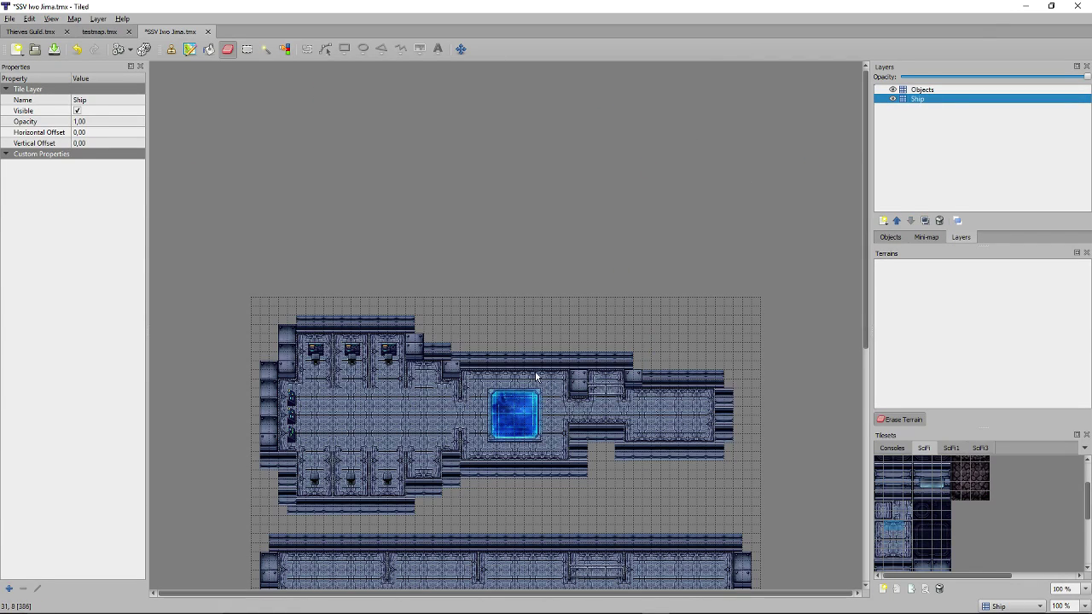
{"action": "left_click", "coordinate": [592, 401]}
{"action": "scroll", "coordinate": [636, 394], "scroll_direction": "down", "scroll_amount": 1}
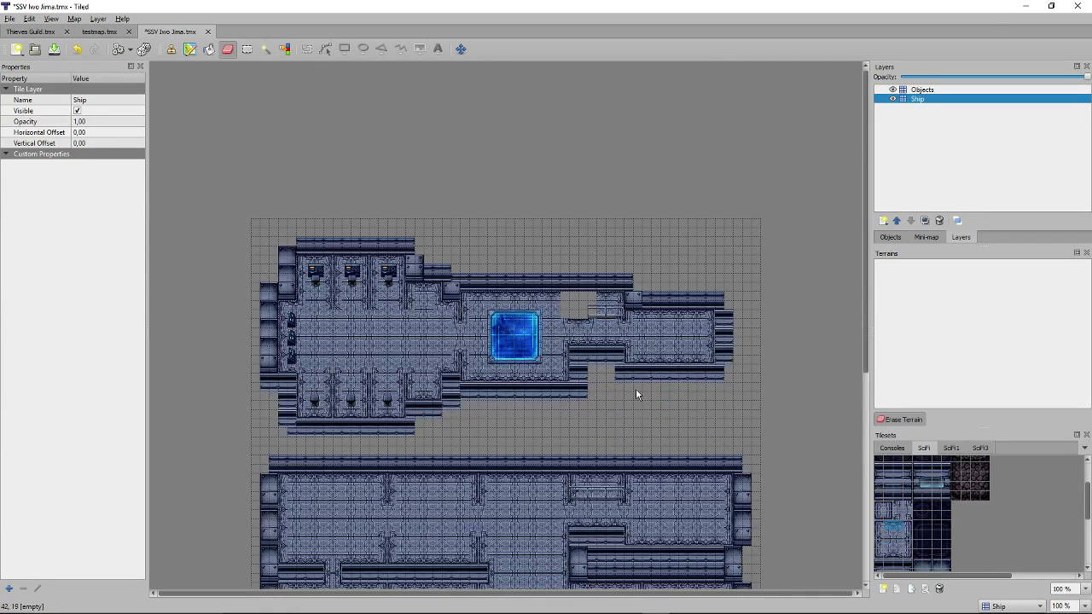
{"action": "left_click", "coordinate": [77, 49]}
Copy the first deck's elevator wall block and stamp it at the same spot in the second and third decks' elevator rooms.
{"action": "left_click", "coordinate": [171, 51]}
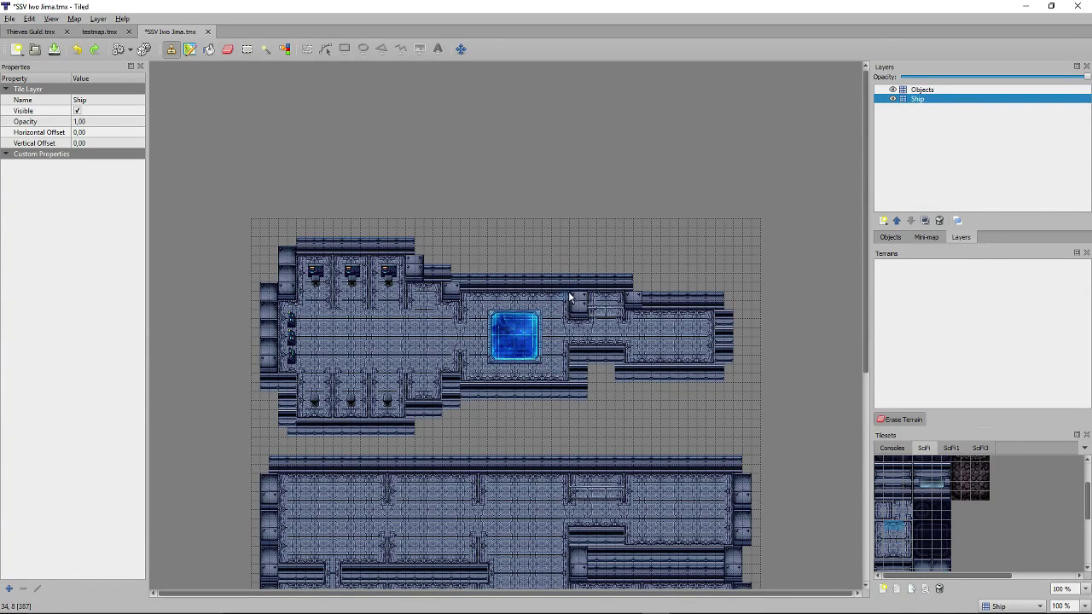
{"action": "right_click_drag", "start_coordinate": [589, 321], "coordinate": [590, 324]}
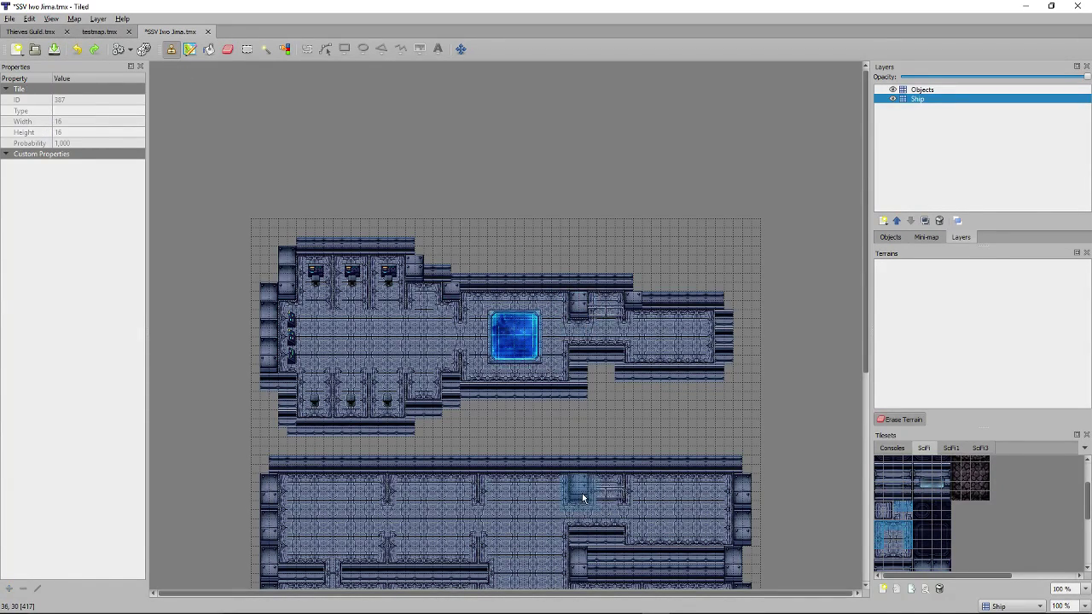
{"action": "scroll", "coordinate": [582, 494], "scroll_direction": "down", "scroll_amount": 6}
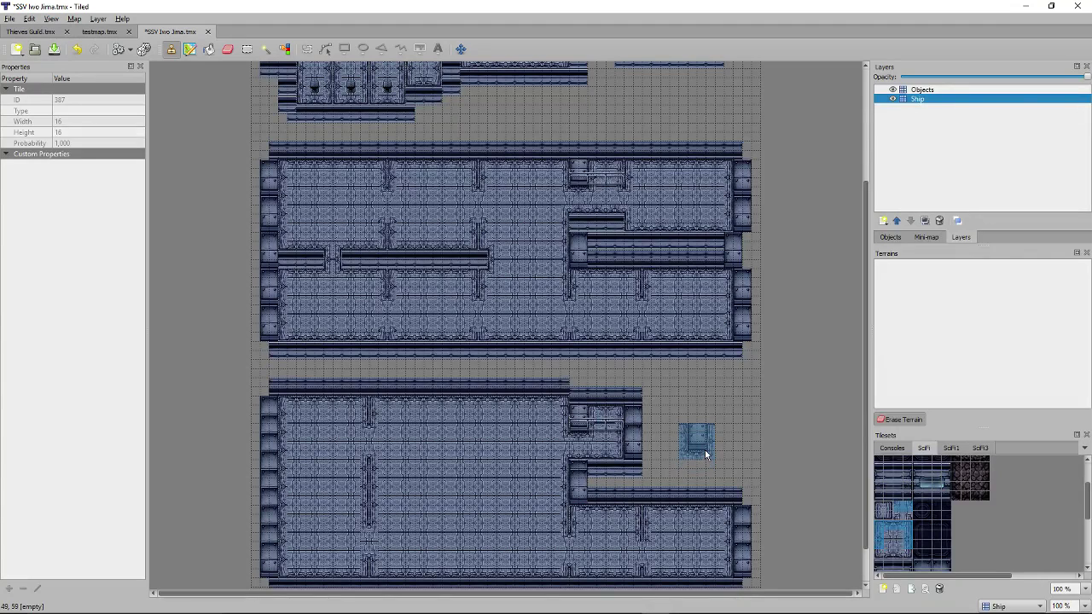
Erase the railing overlapping the wall blocks in the second and third decks' elevator rooms from the Objects layer.
{"action": "left_click", "coordinate": [921, 91]}
{"action": "left_click", "coordinate": [228, 48]}
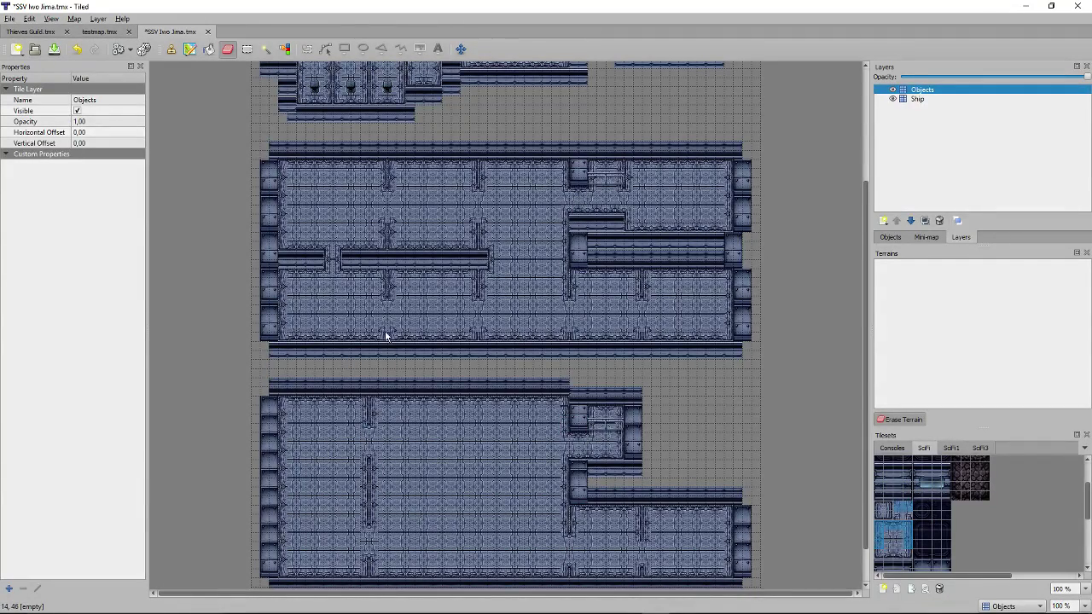
Look through the SciFi tileset for cell tiles, and check the second deck's Cells room on the Excel deck plan.
{"action": "scroll", "coordinate": [500, 341], "scroll_direction": "up", "scroll_amount": 3}
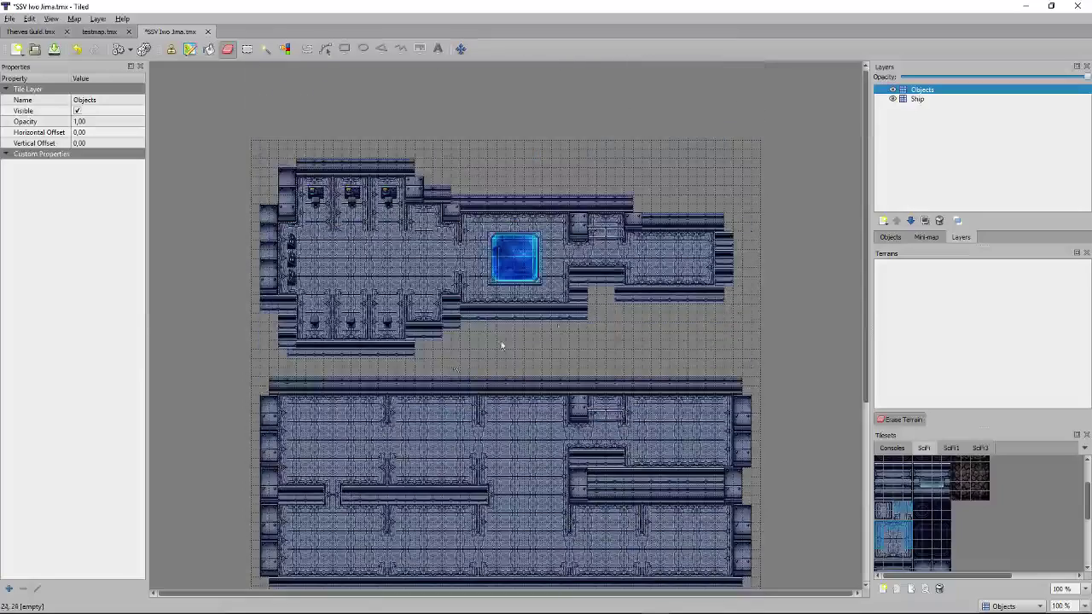
{"action": "scroll", "coordinate": [397, 241], "scroll_direction": "down", "scroll_amount": 1}
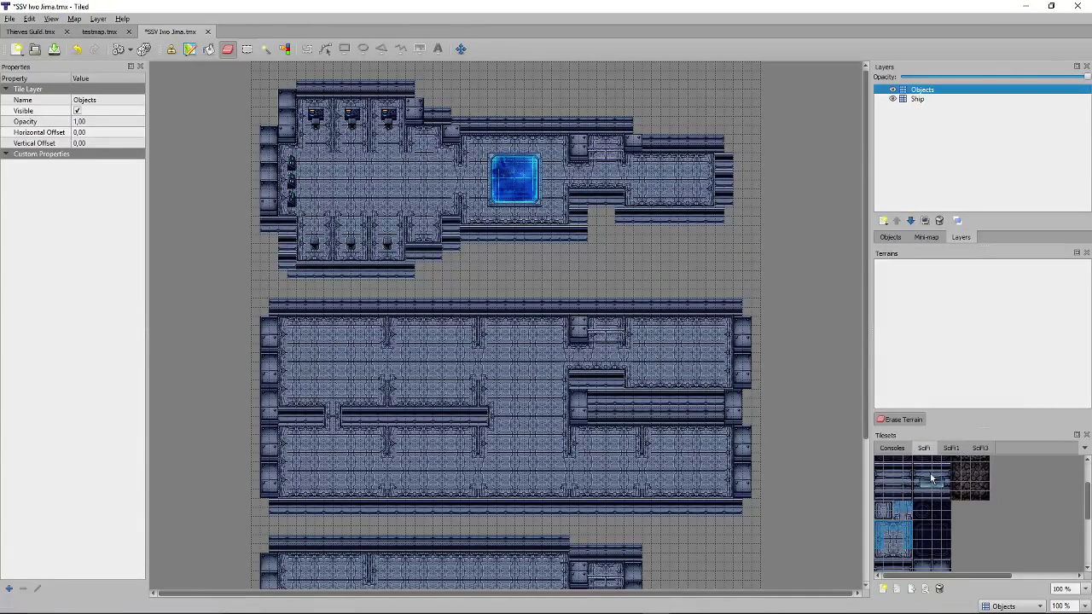
{"action": "left_click", "coordinate": [927, 529]}
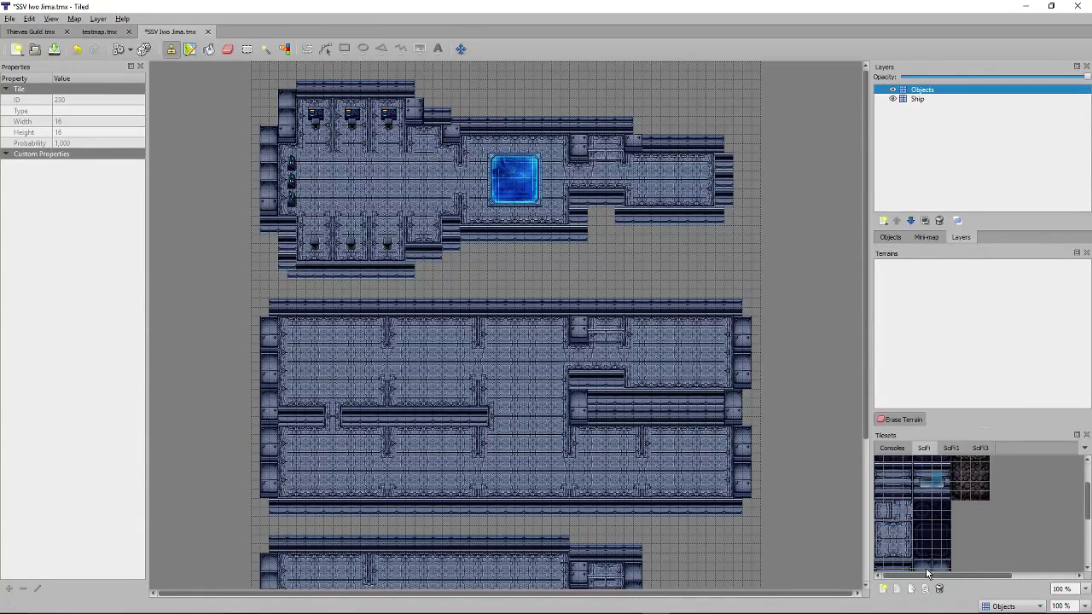
{"action": "scroll", "coordinate": [1013, 524], "scroll_direction": "down", "scroll_amount": 5}
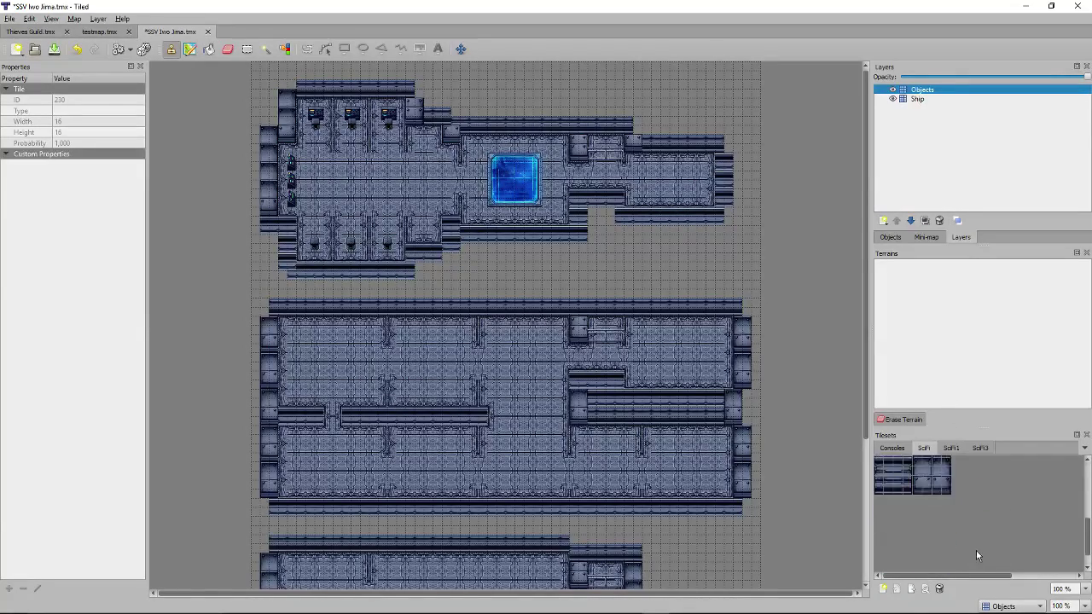
{"action": "scroll", "coordinate": [621, 327], "scroll_direction": "down", "scroll_amount": 2}
{"action": "scroll", "coordinate": [620, 328], "scroll_direction": "down", "scroll_amount": 2}
{"action": "scroll", "coordinate": [299, 227], "scroll_direction": "up", "scroll_amount": 3}
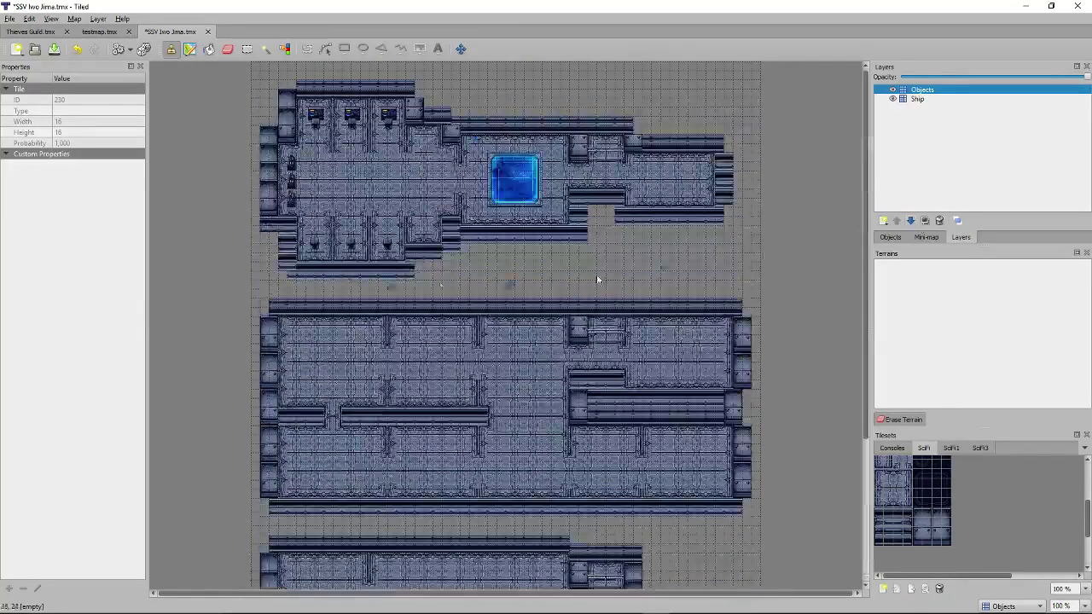
{"action": "scroll", "coordinate": [962, 524], "scroll_direction": "up", "scroll_amount": 2}
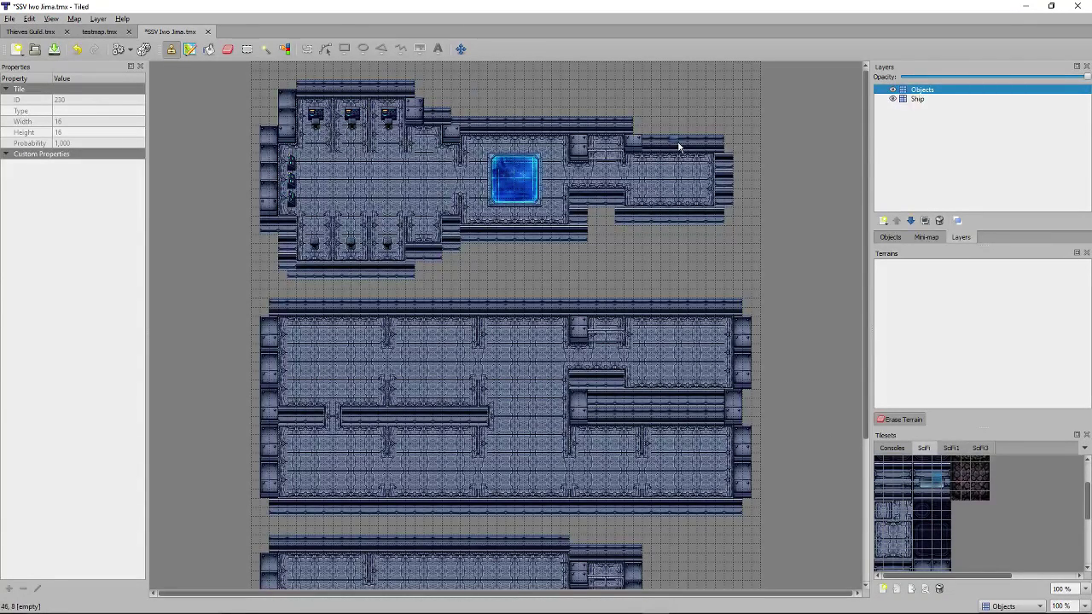
{"action": "left_click", "coordinate": [376, 602]}
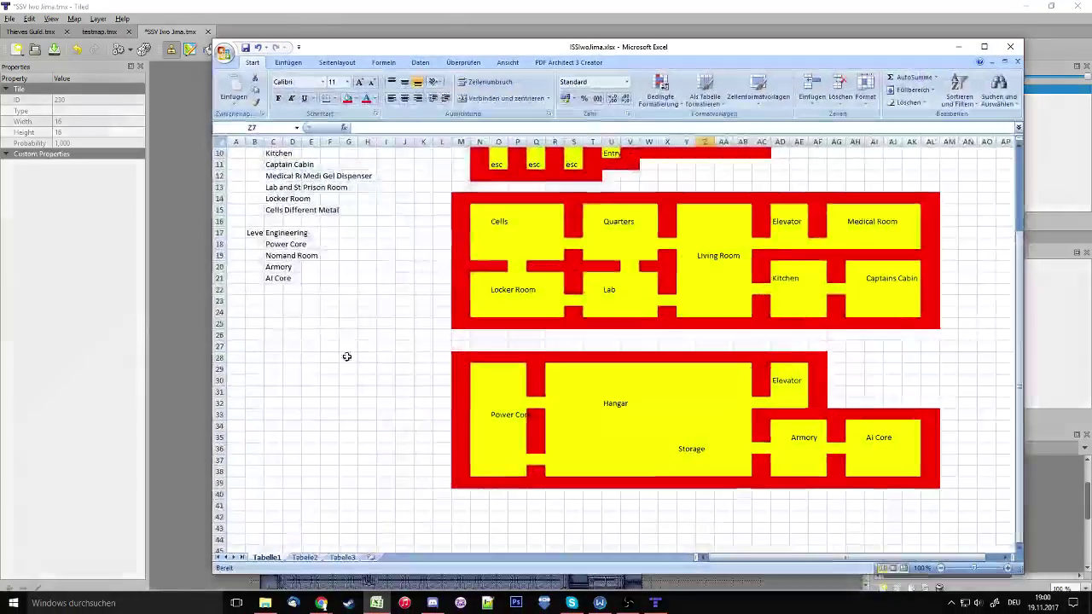
{"action": "left_click", "coordinate": [499, 227]}
{"action": "key", "text": "alt+Tab"}
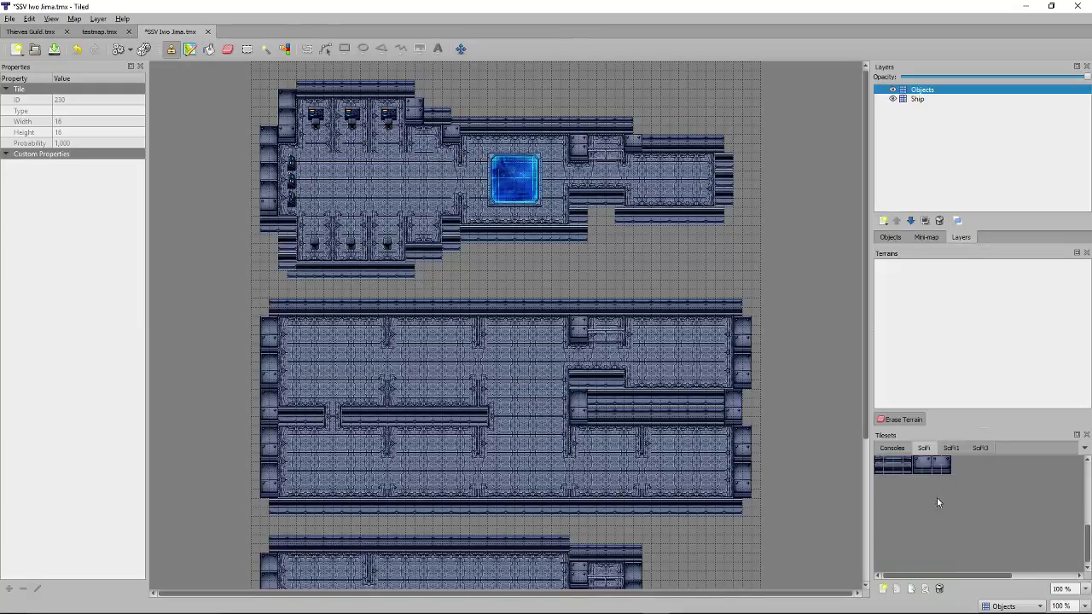
Stamp three separate blue energy panel tiles from the SciFi1 tileset down the second deck's Cells room on the Objects layer.
{"action": "left_click", "coordinate": [951, 448]}
{"action": "scroll", "coordinate": [946, 520], "scroll_direction": "down", "scroll_amount": 1}
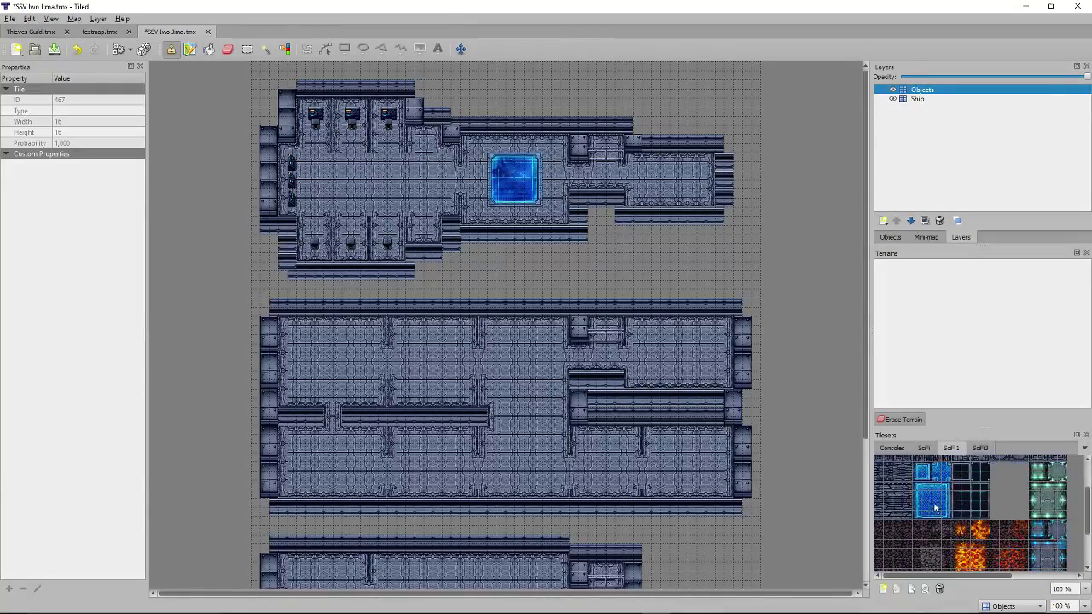
{"action": "left_click", "coordinate": [938, 509]}
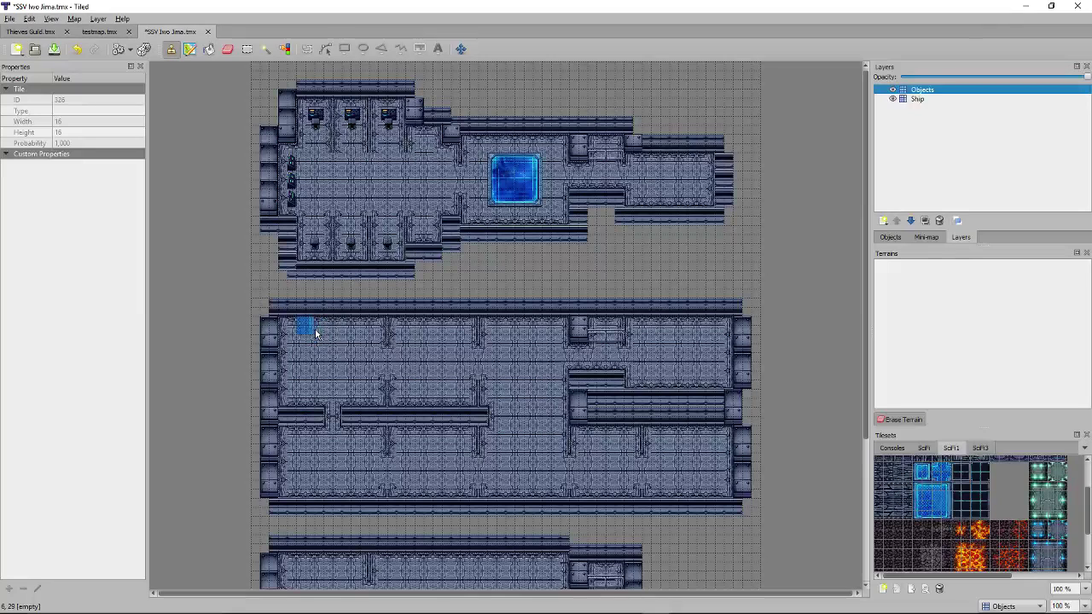
{"action": "left_click_drag", "start_coordinate": [315, 331], "coordinate": [317, 356]}
{"action": "left_click", "coordinate": [315, 362]}
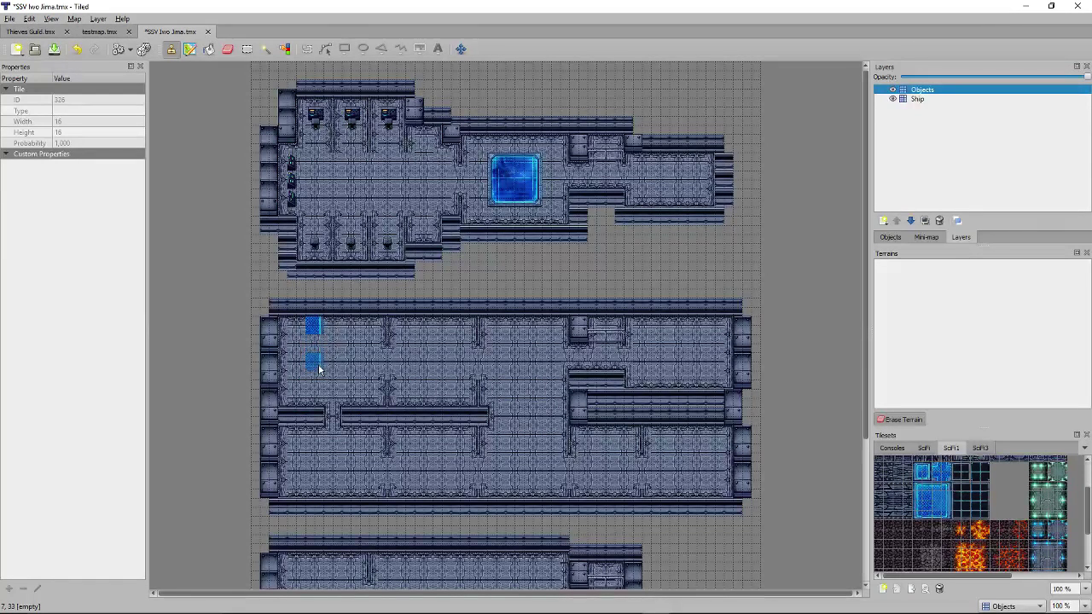
{"action": "left_click", "coordinate": [318, 404]}
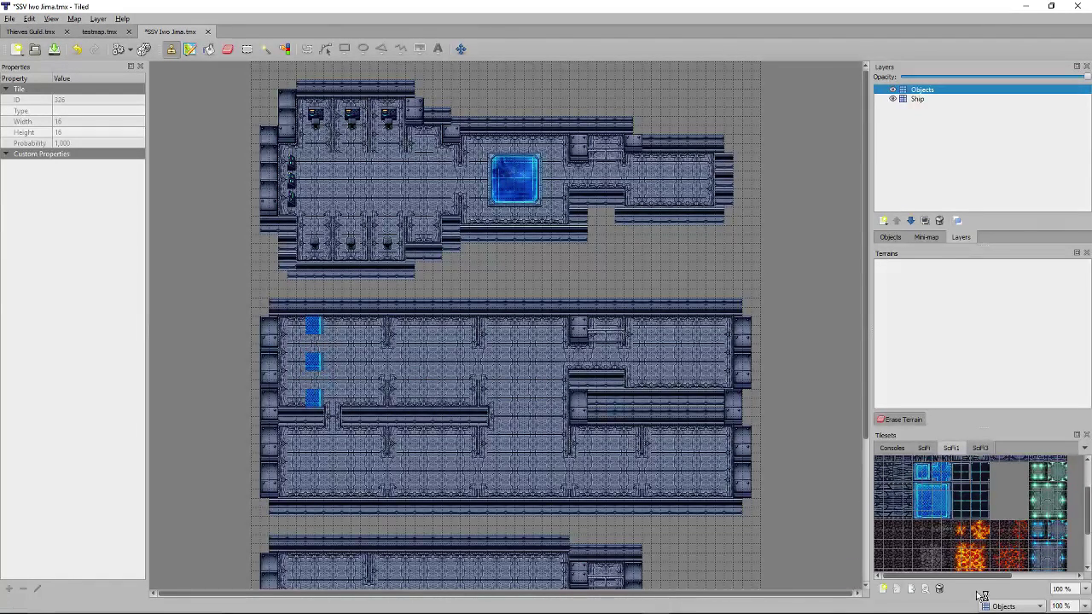
Extend the three blue tiles in the Cells room into continuous right-hand panel edges with corner tiles.
{"action": "left_click", "coordinate": [930, 477]}
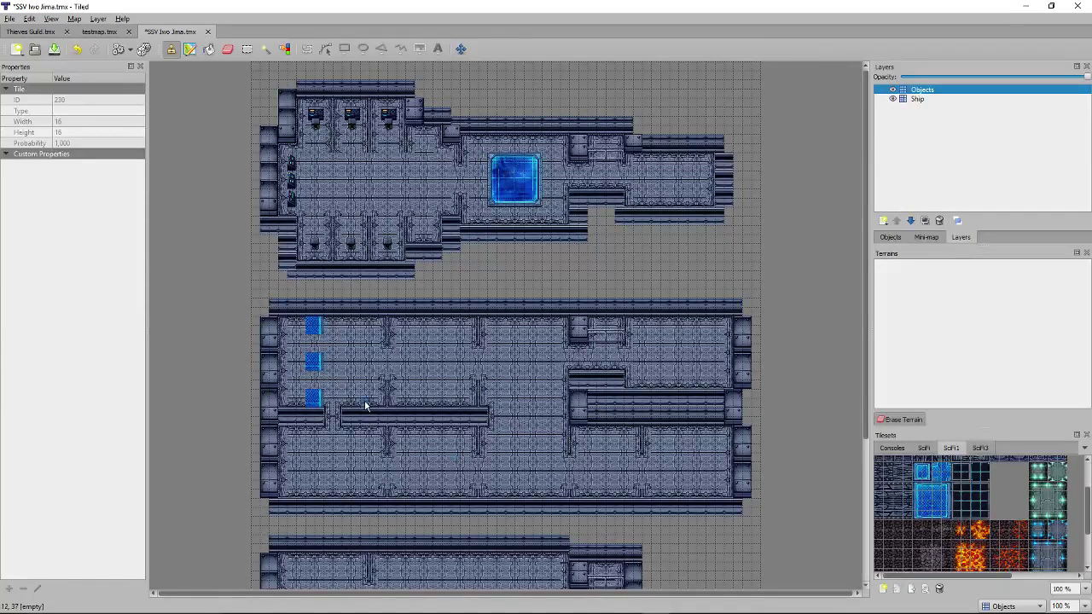
{"action": "left_click", "coordinate": [318, 390]}
{"action": "left_click", "coordinate": [949, 482]}
{"action": "left_click", "coordinate": [927, 476]}
{"action": "left_click", "coordinate": [928, 466]}
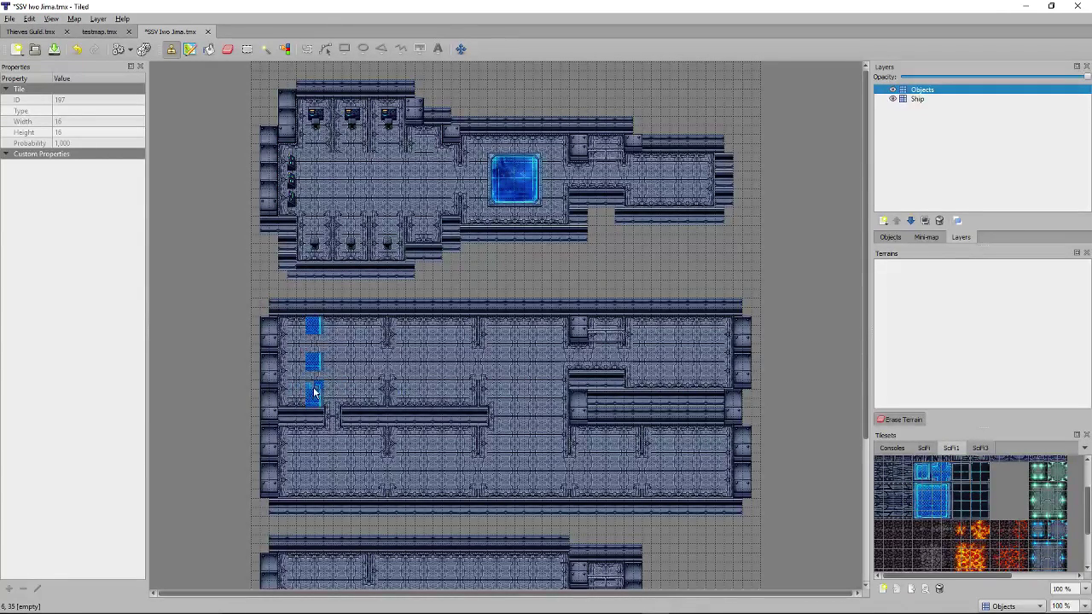
{"action": "left_click", "coordinate": [929, 482]}
{"action": "left_click", "coordinate": [320, 388]}
{"action": "left_click", "coordinate": [322, 343]}
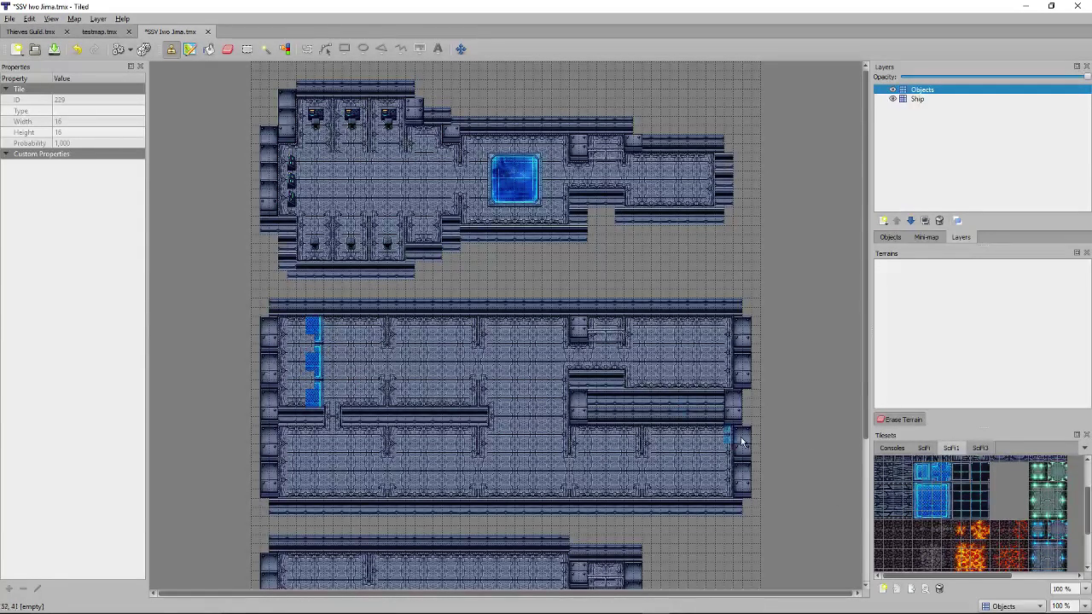
Stamp the lower border tiles of the three blue cell panels, reaching to the room's outer wall.
{"action": "left_click", "coordinate": [927, 471]}
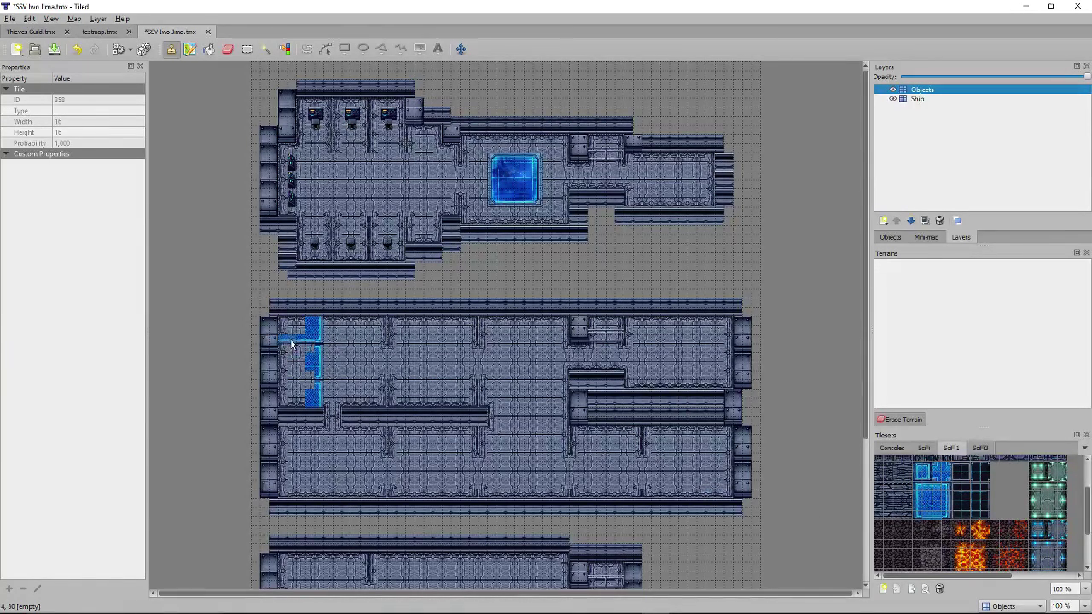
{"action": "left_click", "coordinate": [291, 344]}
{"action": "left_click", "coordinate": [298, 377]}
{"action": "left_click", "coordinate": [300, 402]}
Stamp the upper border tiles of the three blue cell panels in the second deck's Cells room.
{"action": "left_click", "coordinate": [939, 505]}
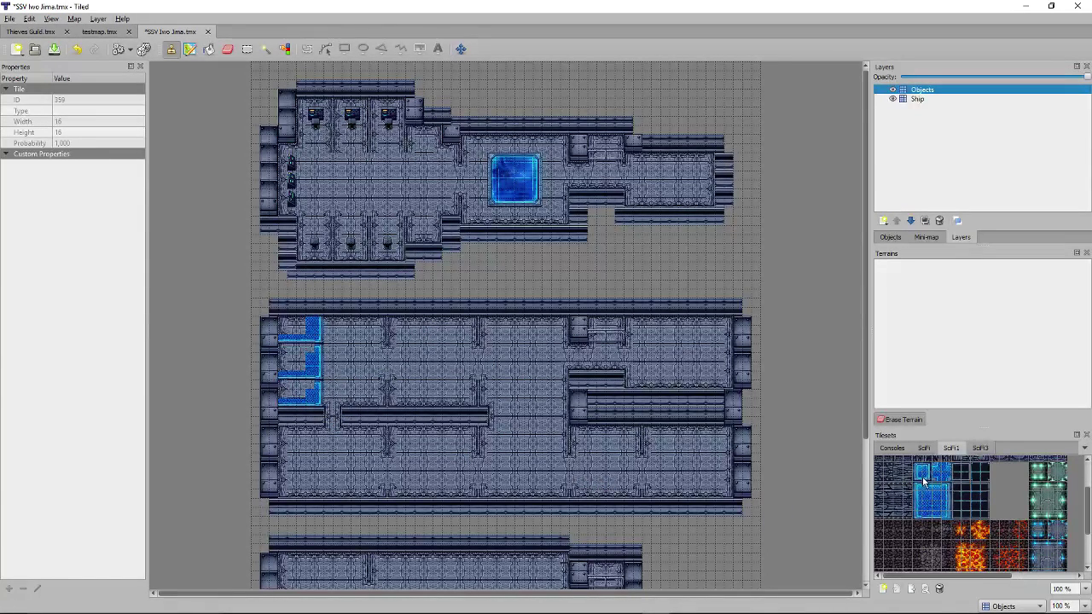
{"action": "left_click", "coordinate": [923, 479]}
{"action": "left_click", "coordinate": [308, 353]}
{"action": "left_click", "coordinate": [293, 355]}
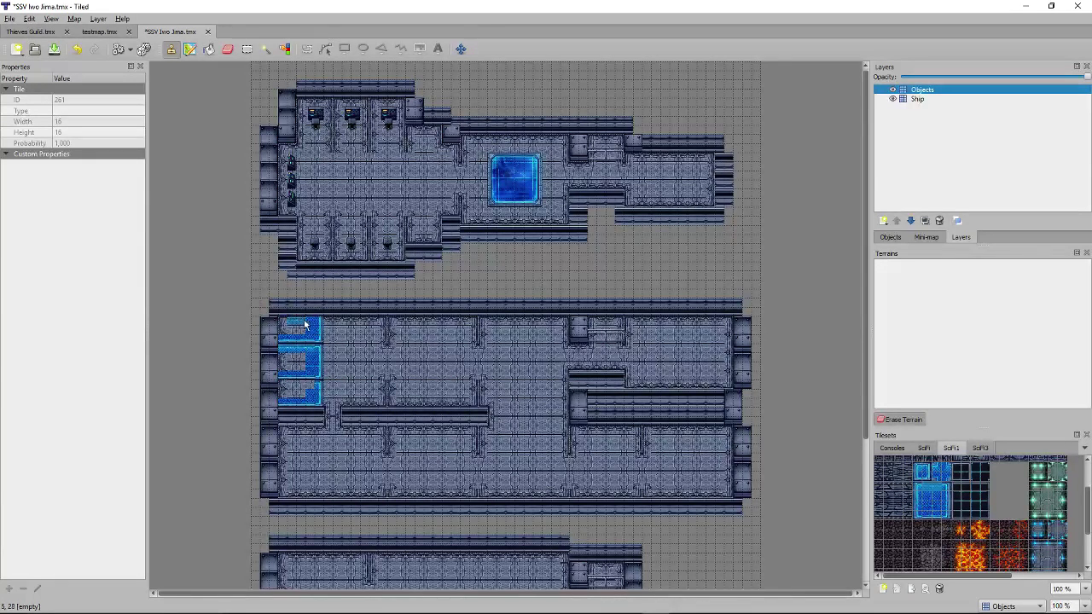
{"action": "left_click", "coordinate": [305, 326]}
Fill the remaining gaps inside the three cell panels with the plain blue centre tile.
{"action": "left_click", "coordinate": [930, 492]}
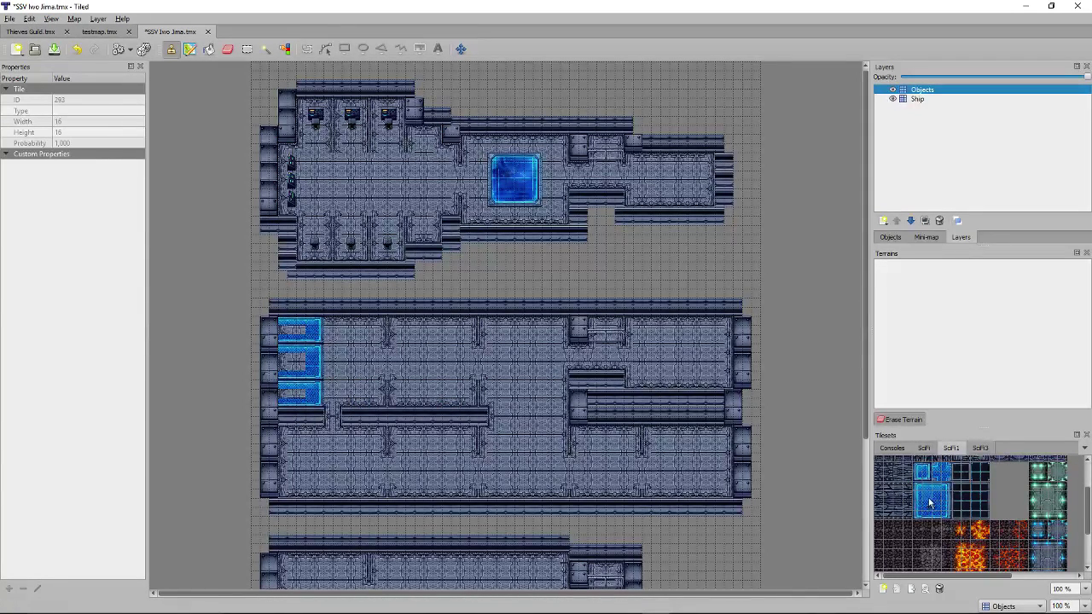
{"action": "left_click", "coordinate": [930, 504]}
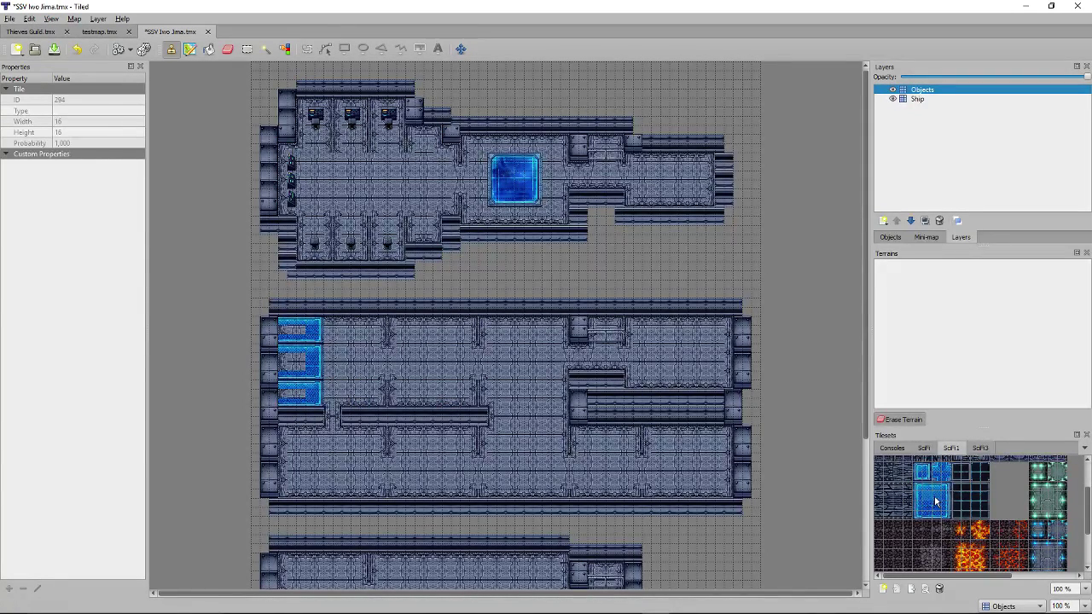
{"action": "left_click", "coordinate": [298, 399]}
{"action": "left_click", "coordinate": [298, 363]}
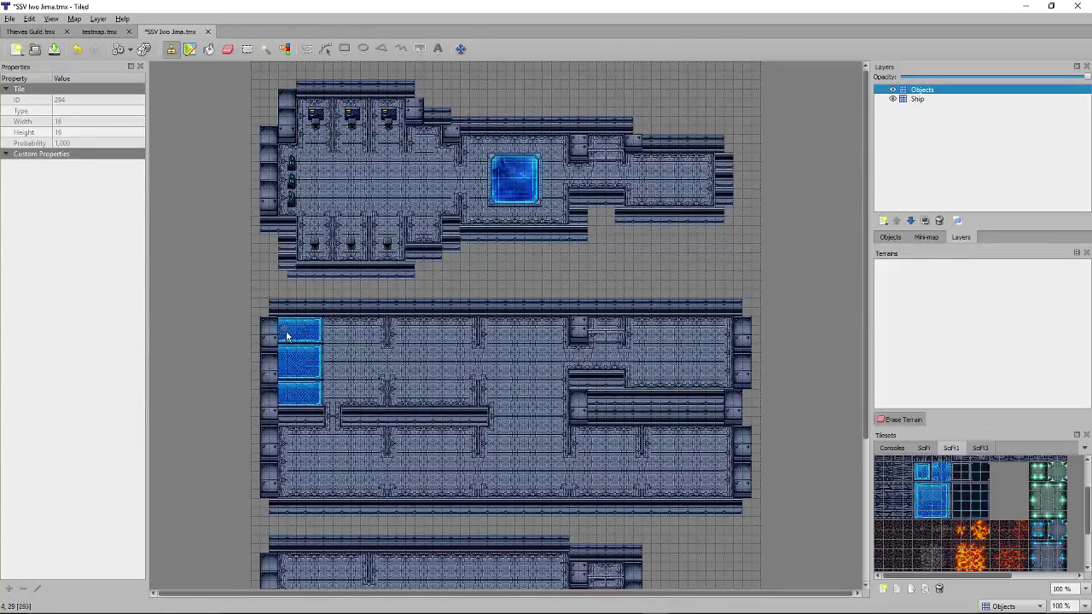
{"action": "left_click", "coordinate": [293, 336]}
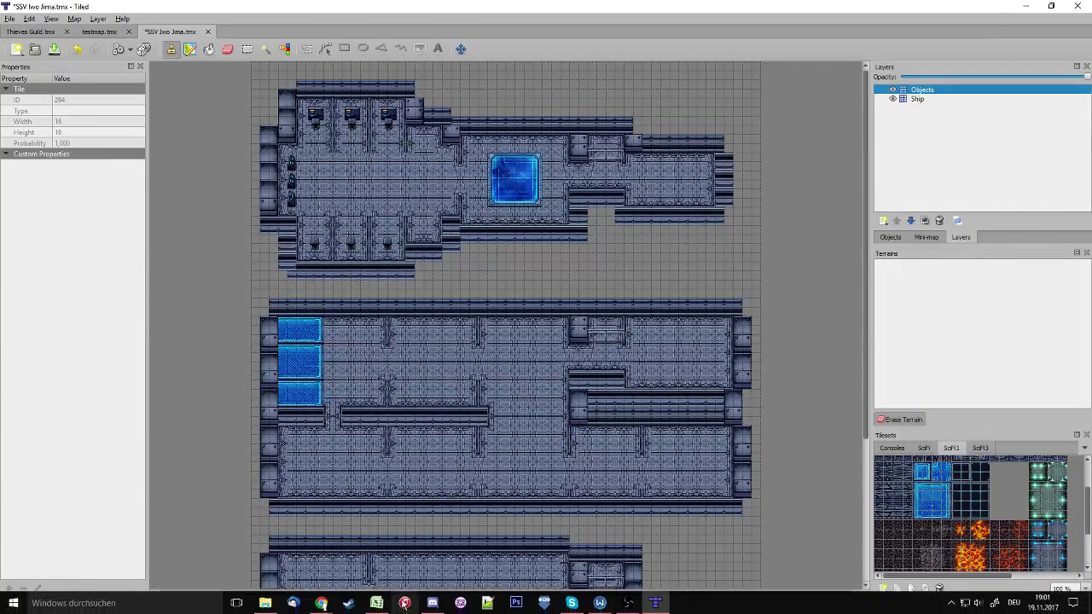
Check the second deck's remaining rooms on the Excel deck plan and return to the map's SciFi1 tileset.
{"action": "left_click", "coordinate": [377, 601]}
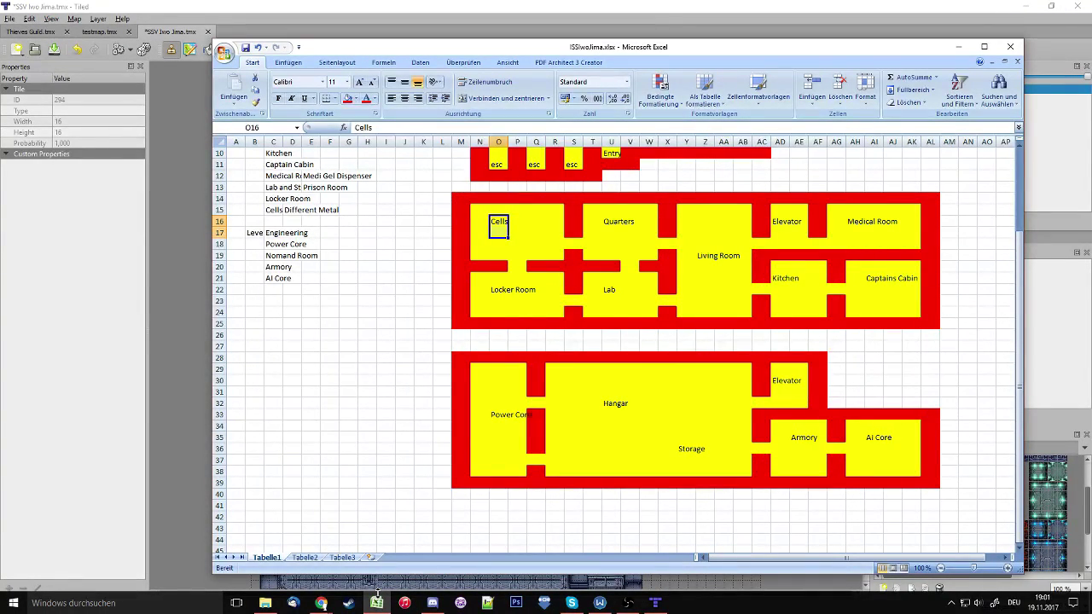
{"action": "left_click", "coordinate": [378, 601]}
{"action": "scroll", "coordinate": [993, 492], "scroll_direction": "down", "scroll_amount": 1}
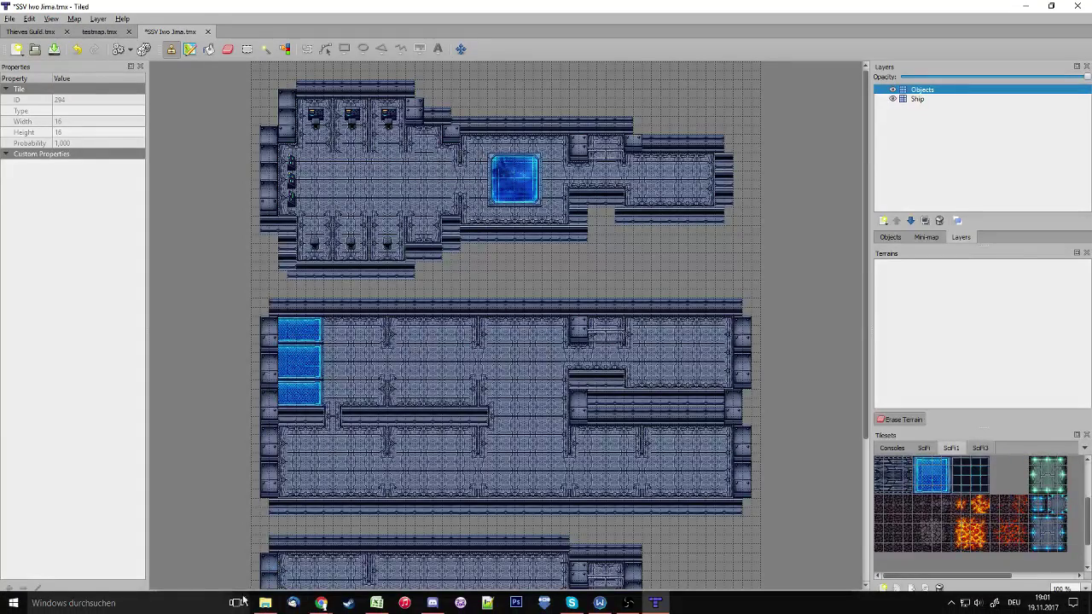
Browse the Space tilesets folder in File Explorer and view the Sci-Fi-Tiles_B, Sci-Fi-Tiles_C and Sci-Fi-Tiles_D images.
{"action": "left_click", "coordinate": [265, 602]}
{"action": "scroll", "coordinate": [697, 408], "scroll_direction": "up", "scroll_amount": 3}
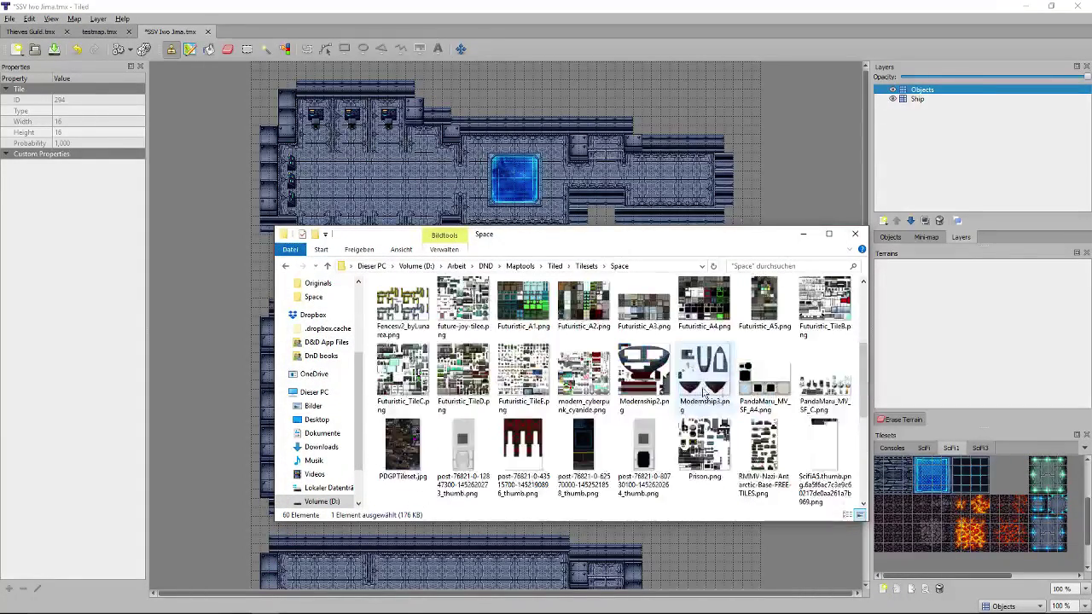
{"action": "scroll", "coordinate": [696, 407], "scroll_direction": "down", "scroll_amount": 5}
{"action": "scroll", "coordinate": [697, 408], "scroll_direction": "up", "scroll_amount": 1}
{"action": "double_click", "coordinate": [697, 331]}
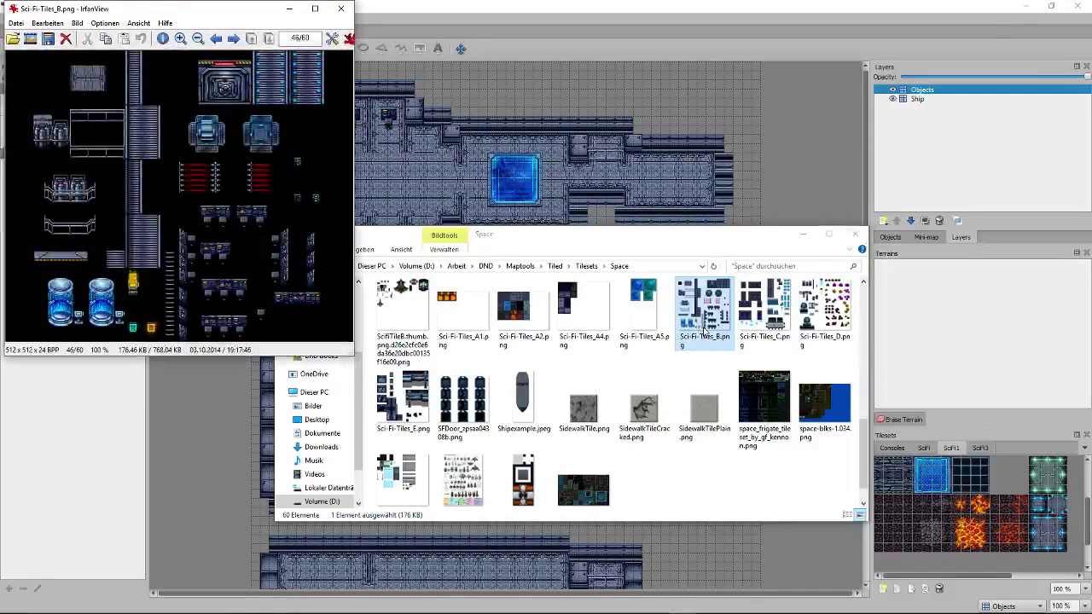
{"action": "key", "text": "space"}
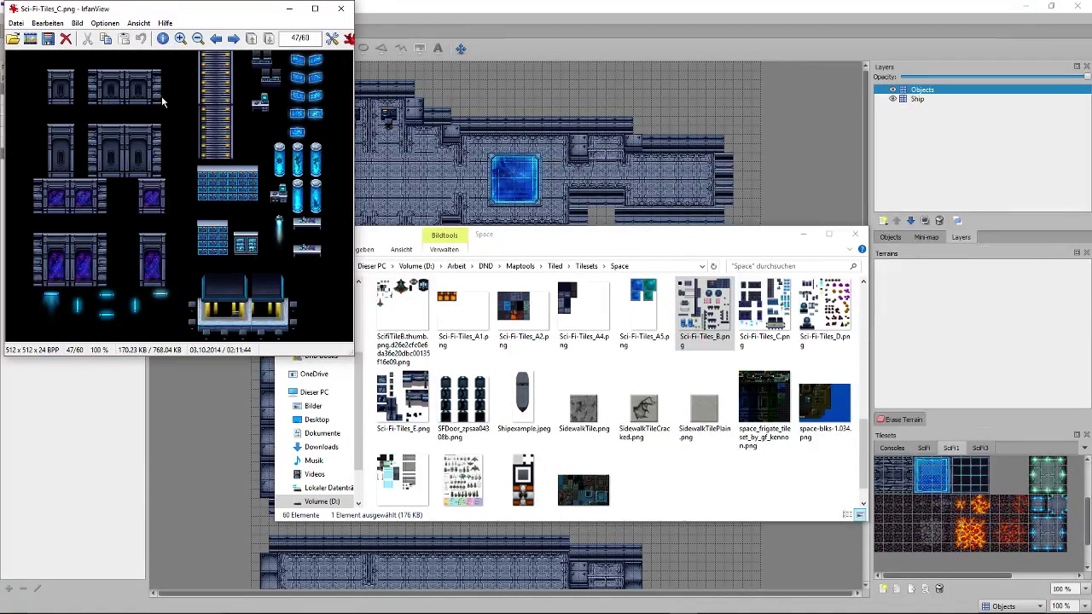
{"action": "key", "text": "space"}
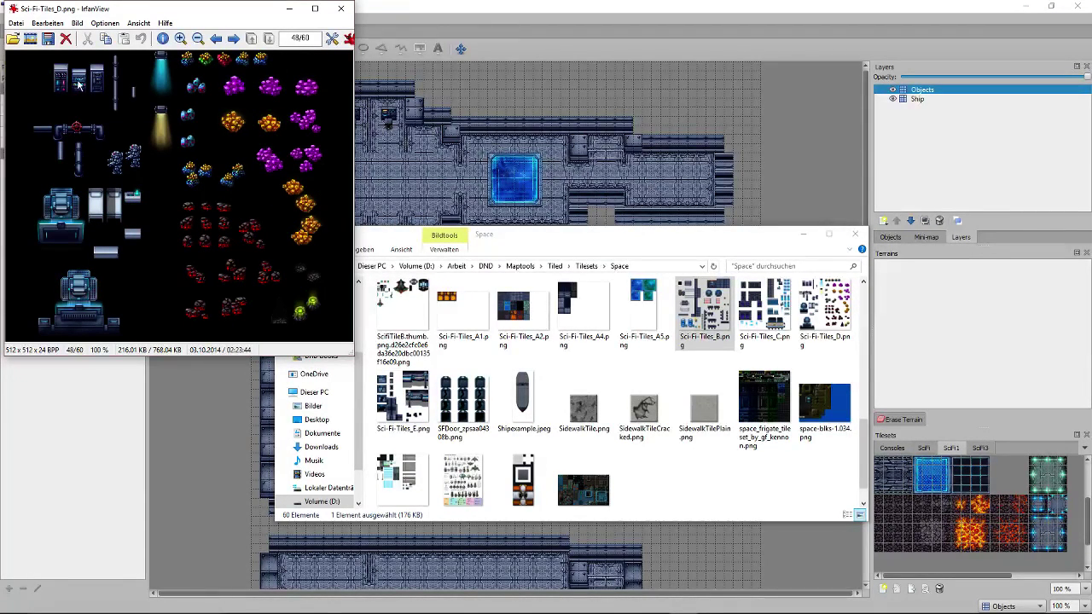
{"action": "left_click", "coordinate": [289, 9]}
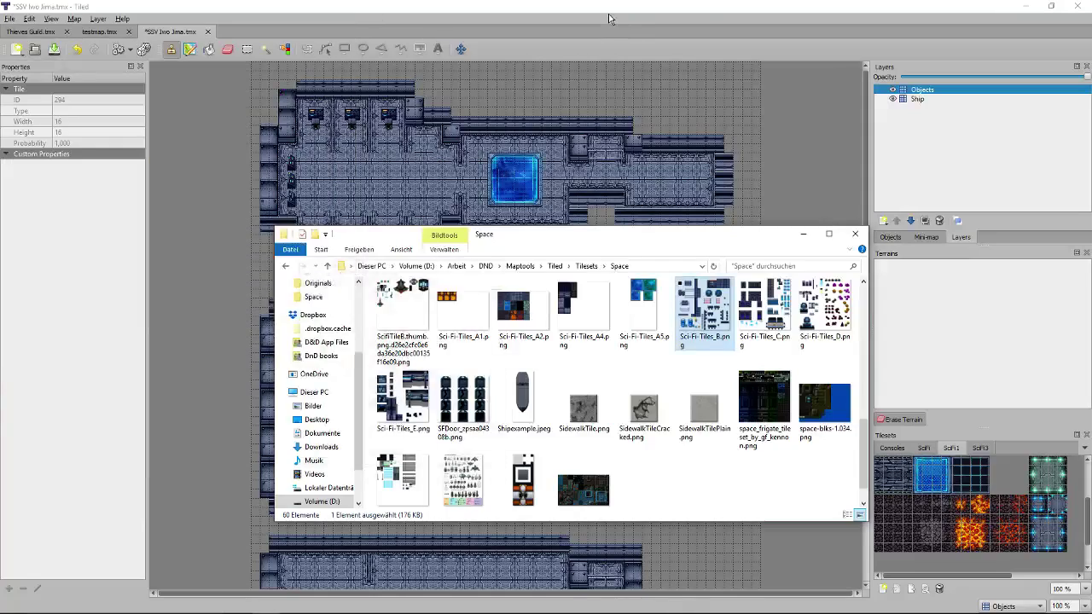
Create an embedded tileset named Lockers from Sci-Fi-Tiles_D.png with 16 px tiles and black as the transparent colour.
{"action": "left_click", "coordinate": [1009, 385]}
{"action": "left_click", "coordinate": [883, 588]}
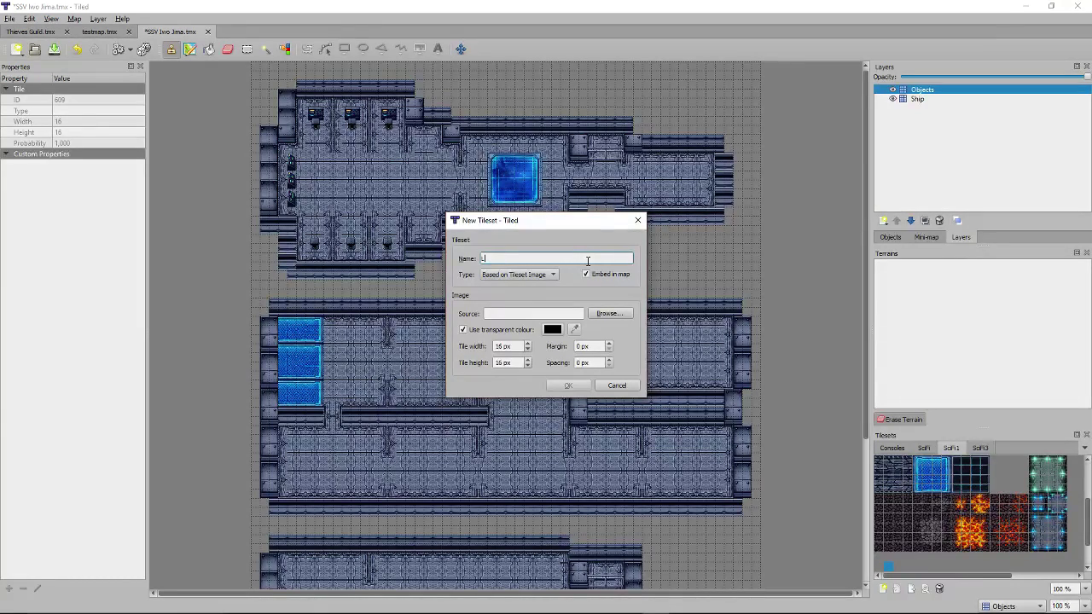
{"action": "left_click", "coordinate": [627, 315]}
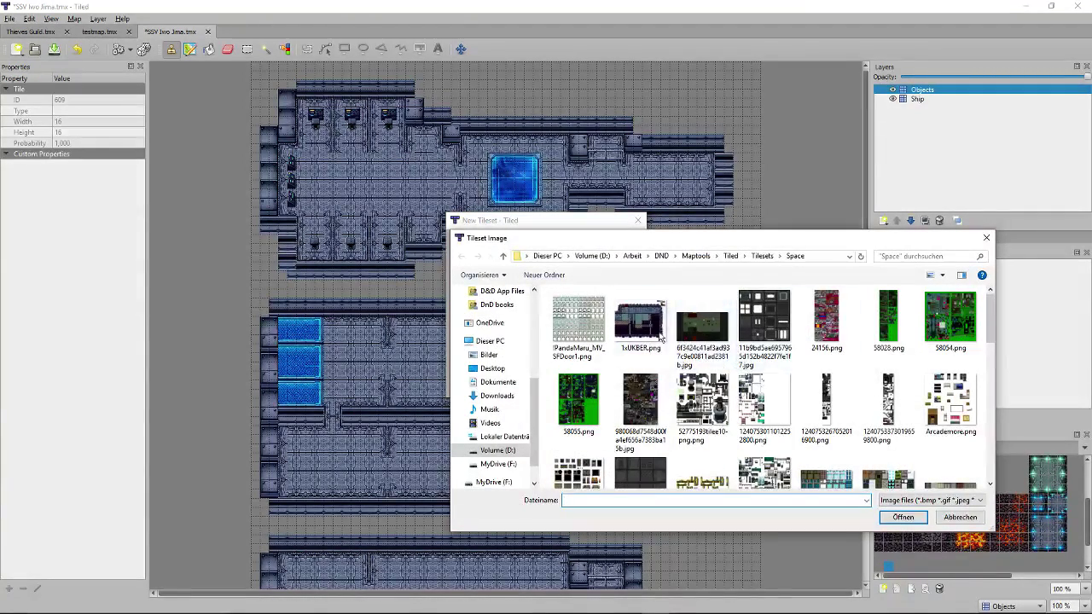
{"action": "scroll", "coordinate": [777, 458], "scroll_direction": "down", "scroll_amount": 1}
{"action": "scroll", "coordinate": [777, 458], "scroll_direction": "down", "scroll_amount": 3}
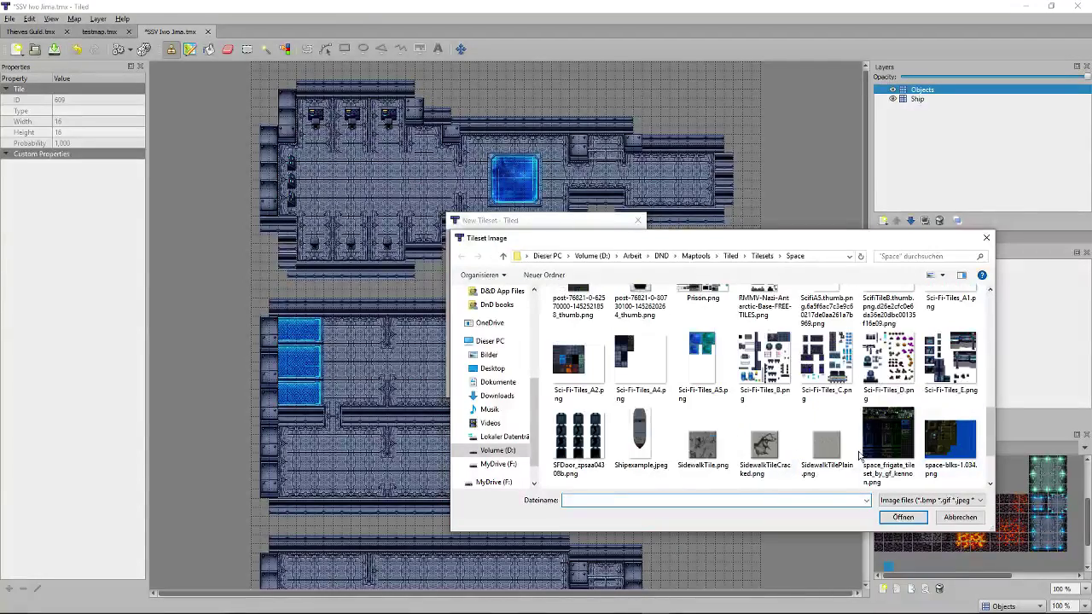
{"action": "left_click", "coordinate": [888, 361]}
{"action": "double_click", "coordinate": [889, 361]}
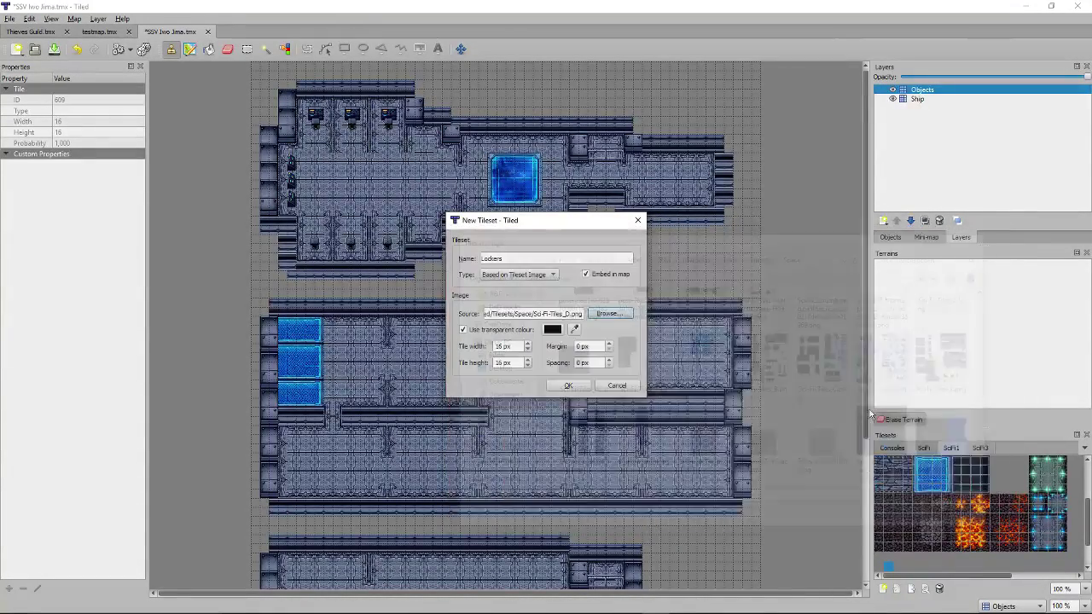
{"action": "left_click", "coordinate": [566, 386]}
Place two pairs of lockers from the Lockers tileset along the upper wall of the second deck's locker room.
{"action": "left_click", "coordinate": [924, 450]}
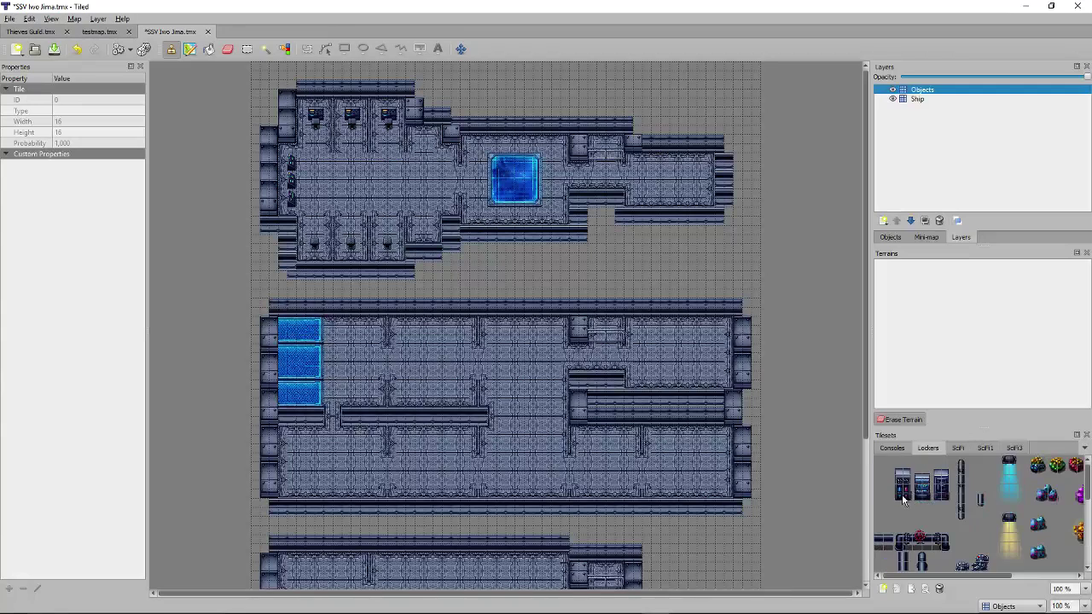
{"action": "left_click_drag", "start_coordinate": [899, 474], "coordinate": [947, 500]}
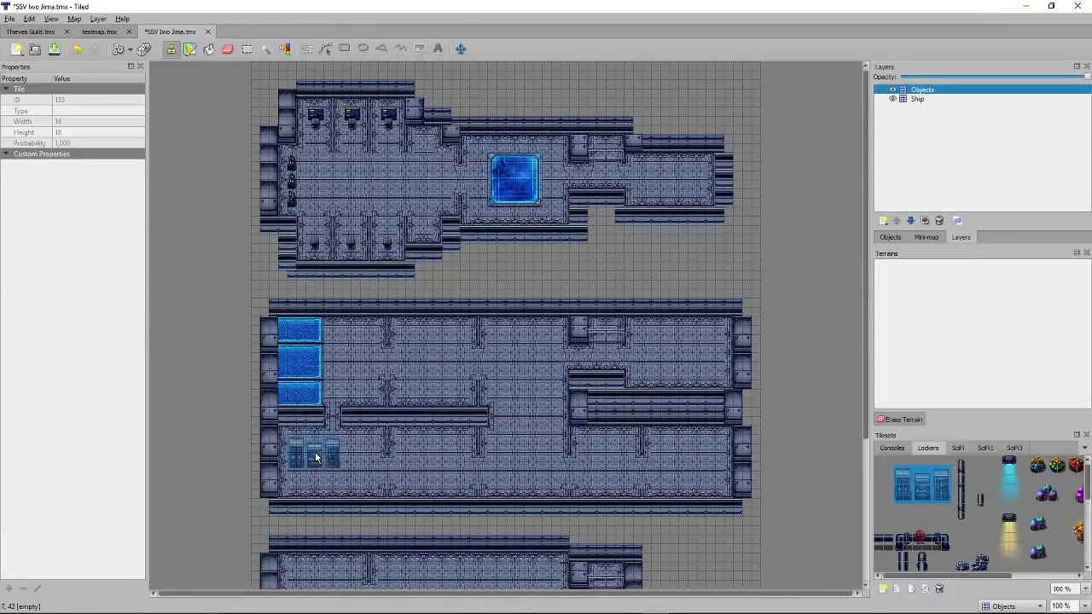
{"action": "left_click_drag", "start_coordinate": [899, 474], "coordinate": [924, 501]}
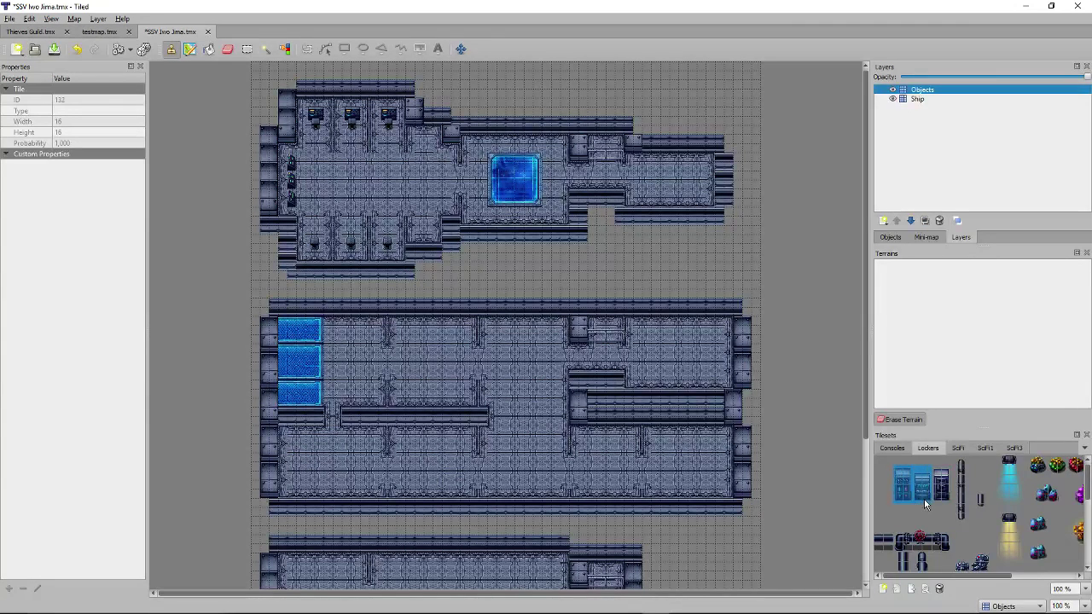
{"action": "left_click", "coordinate": [365, 451]}
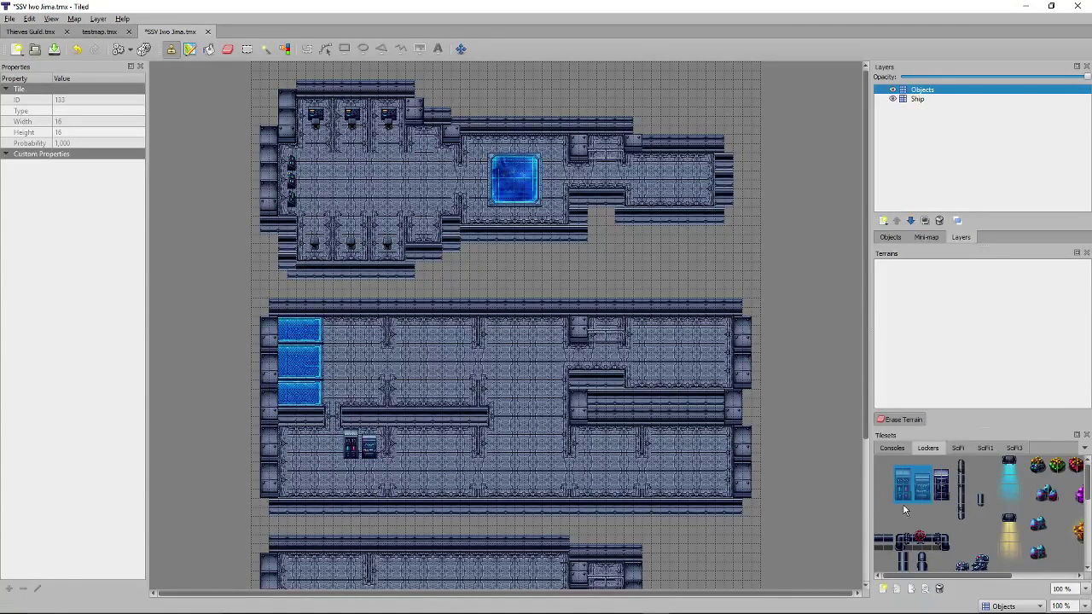
{"action": "left_click_drag", "start_coordinate": [919, 476], "coordinate": [945, 500]}
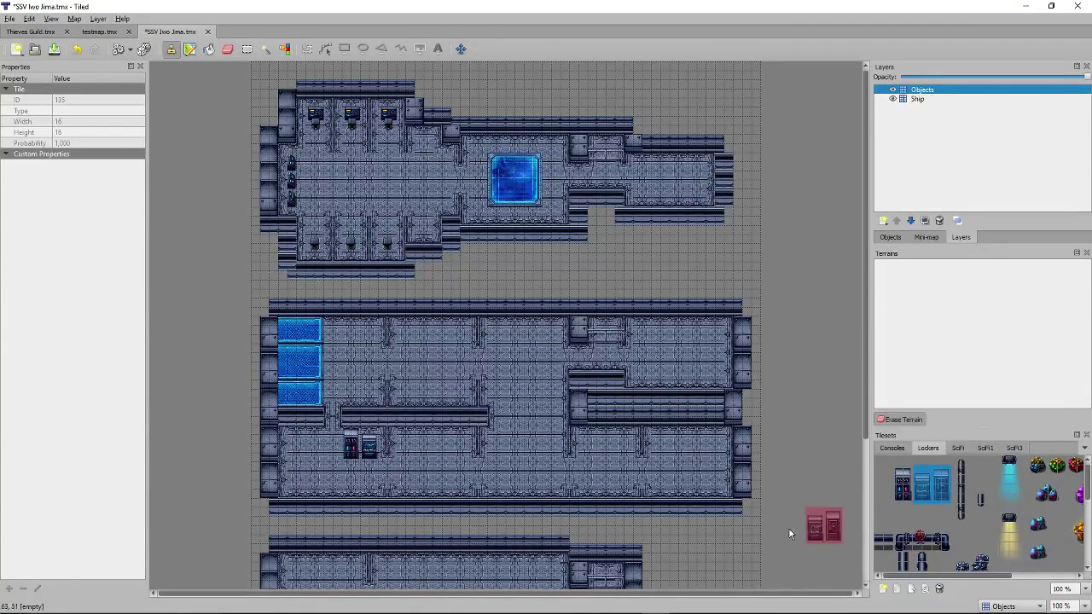
{"action": "left_click", "coordinate": [311, 455]}
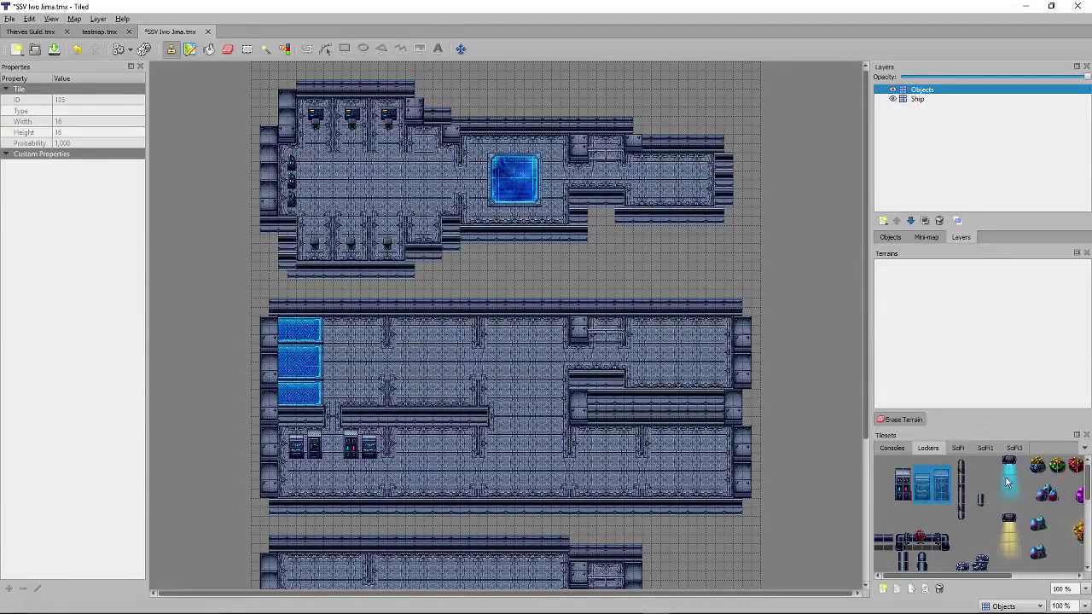
Place the blue-light lamp at the upper wall of the medical room and look through the remaining Lockers tiles.
{"action": "left_click_drag", "start_coordinate": [1004, 459], "coordinate": [1017, 502]}
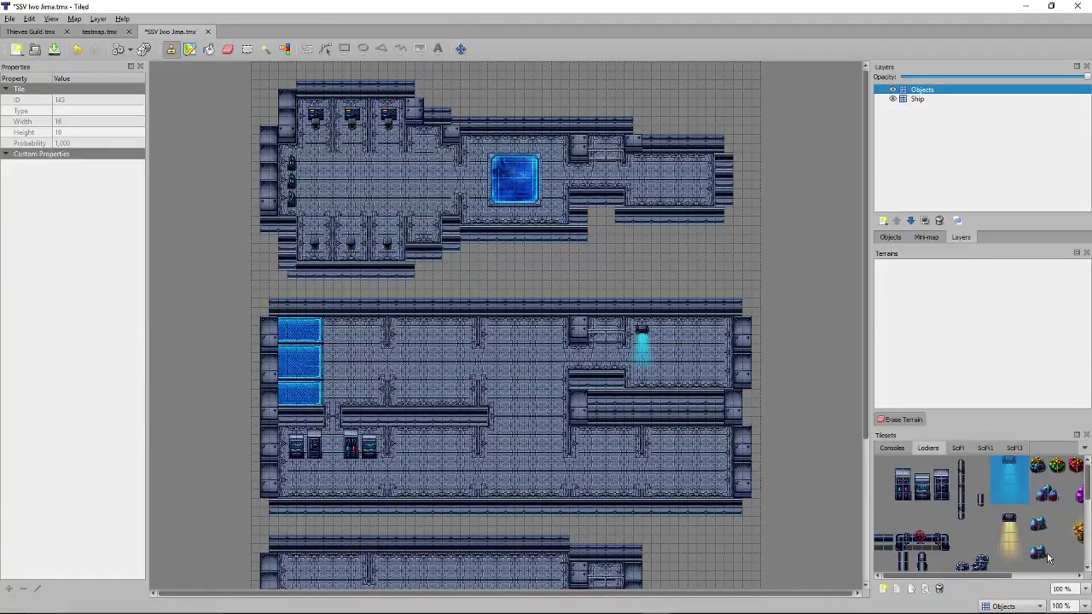
{"action": "left_click", "coordinate": [1001, 523]}
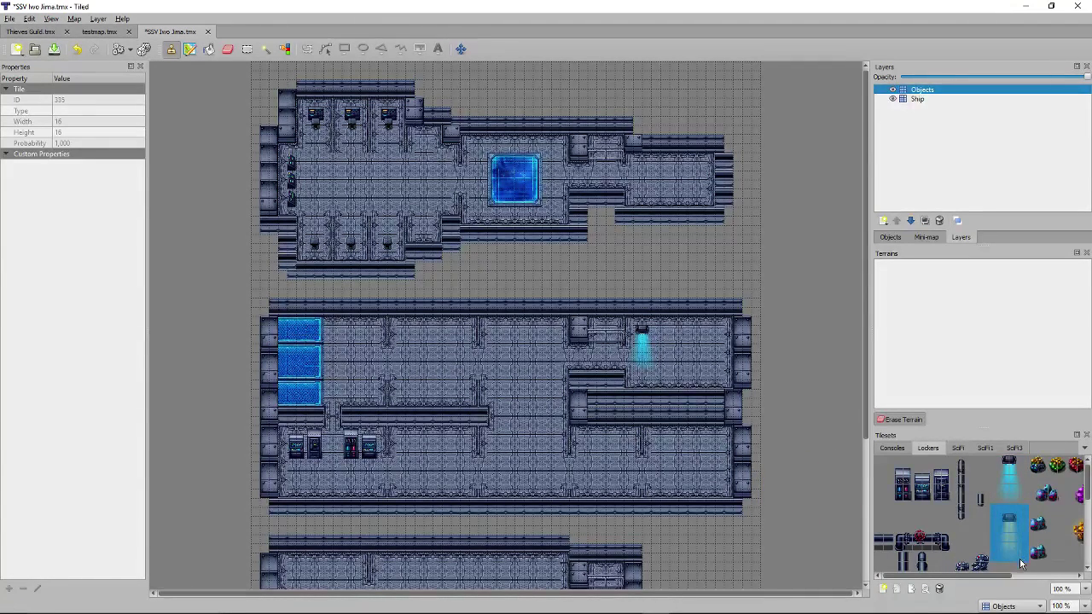
{"action": "scroll", "coordinate": [952, 542], "scroll_direction": "down", "scroll_amount": 5}
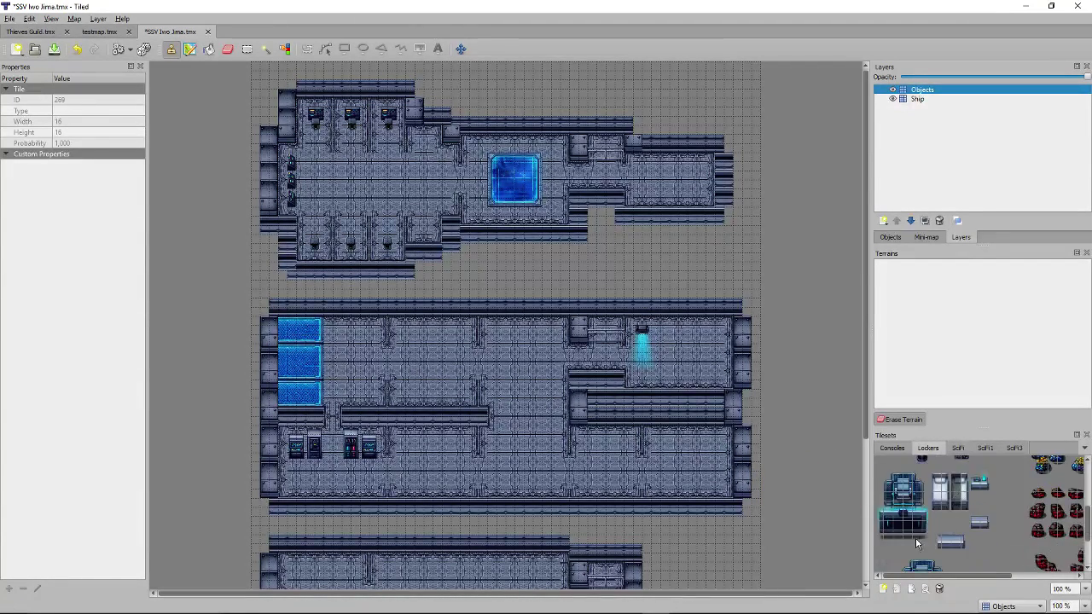
{"action": "scroll", "coordinate": [942, 558], "scroll_direction": "down", "scroll_amount": 2}
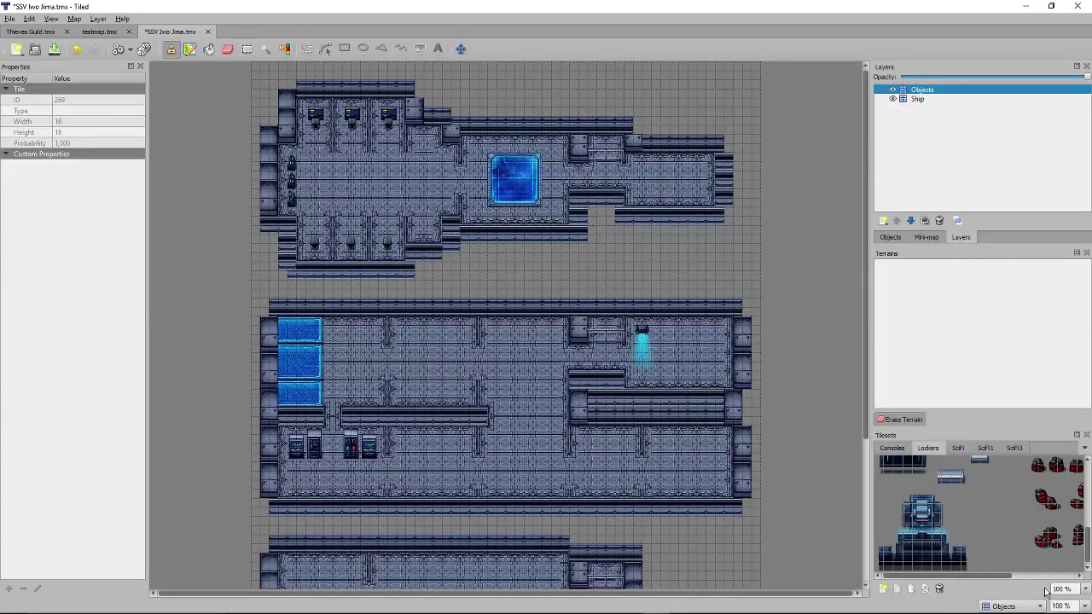
{"action": "left_click_drag", "start_coordinate": [979, 577], "coordinate": [1051, 578]}
{"action": "scroll", "coordinate": [1027, 520], "scroll_direction": "up", "scroll_amount": 5}
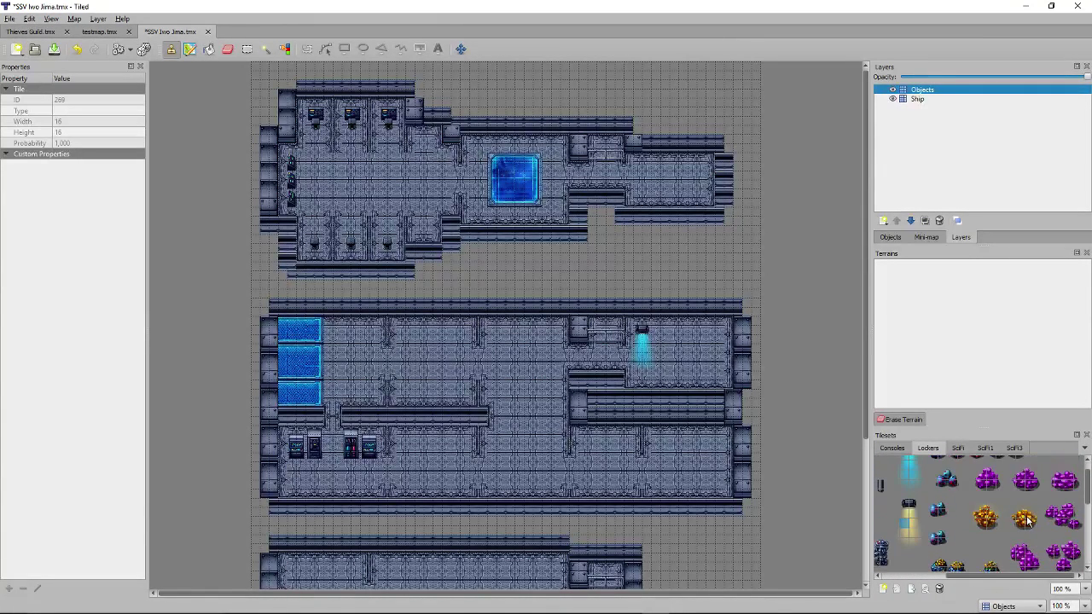
{"action": "scroll", "coordinate": [1028, 520], "scroll_direction": "down", "scroll_amount": 1}
{"action": "scroll", "coordinate": [981, 511], "scroll_direction": "left", "scroll_amount": 2}
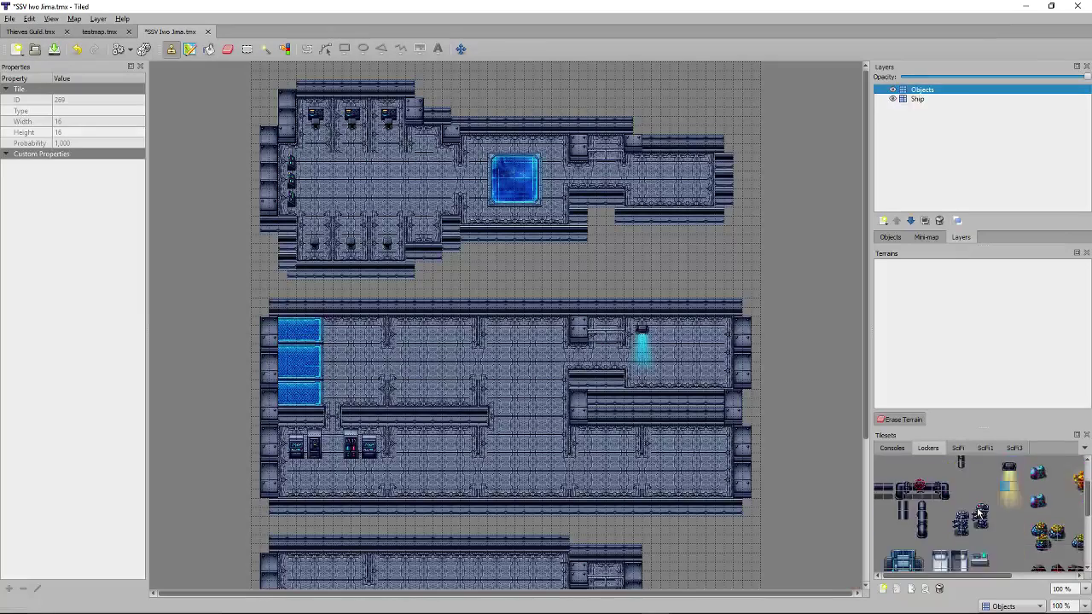
{"action": "scroll", "coordinate": [979, 512], "scroll_direction": "down", "scroll_amount": 2}
Pick the white bed from the Lockers tileset and check the Excel deck plan for the second deck's rooms.
{"action": "left_click", "coordinate": [978, 514]}
{"action": "left_click", "coordinate": [938, 486]}
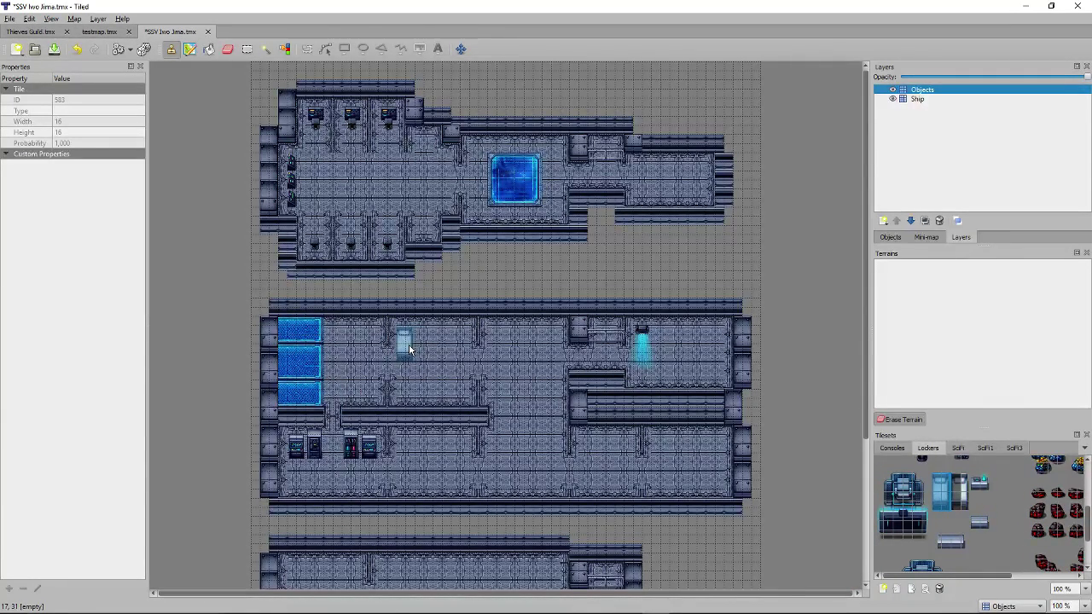
{"action": "key", "text": "alt+Tab"}
{"action": "key", "text": "alt+Tab"}
{"action": "key", "text": "alt+Tab"}
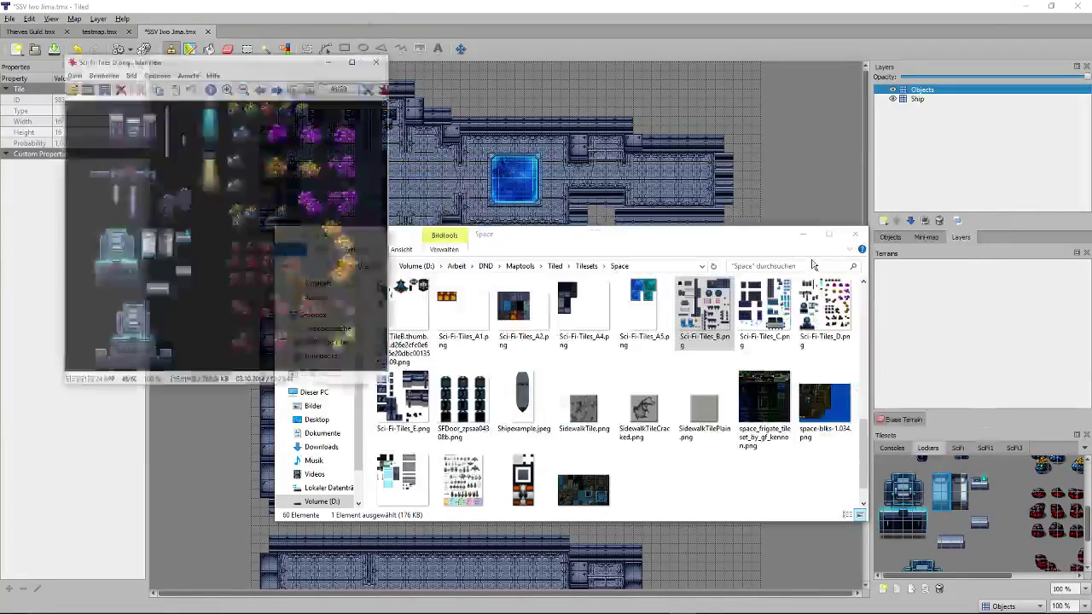
{"action": "key", "text": "alt+Tab"}
{"action": "key", "text": "alt+Tab"}
{"action": "key", "text": "alt+Tab"}
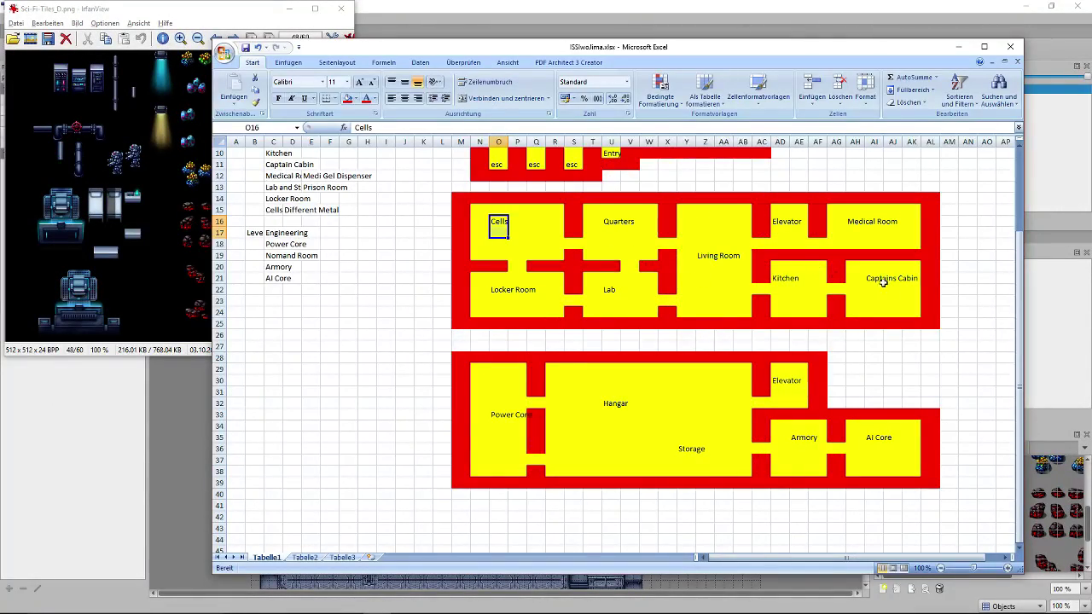
{"action": "key", "text": "alt+Tab"}
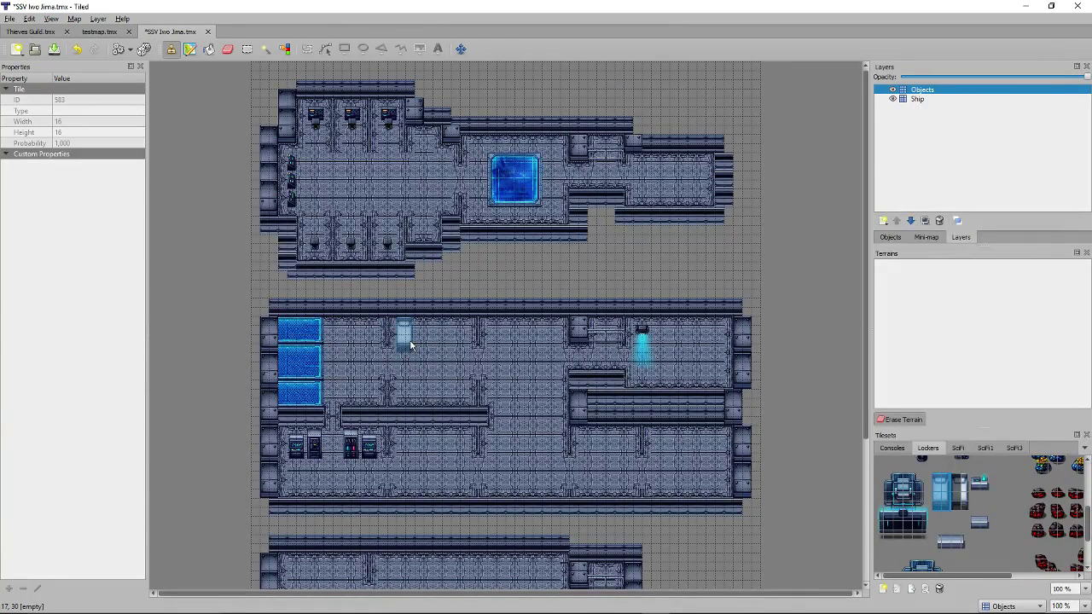
Place six white beds in the second deck's quarters, three along the upper wall and three along the lower wall.
{"action": "left_click", "coordinate": [410, 341]}
{"action": "left_click", "coordinate": [437, 343]}
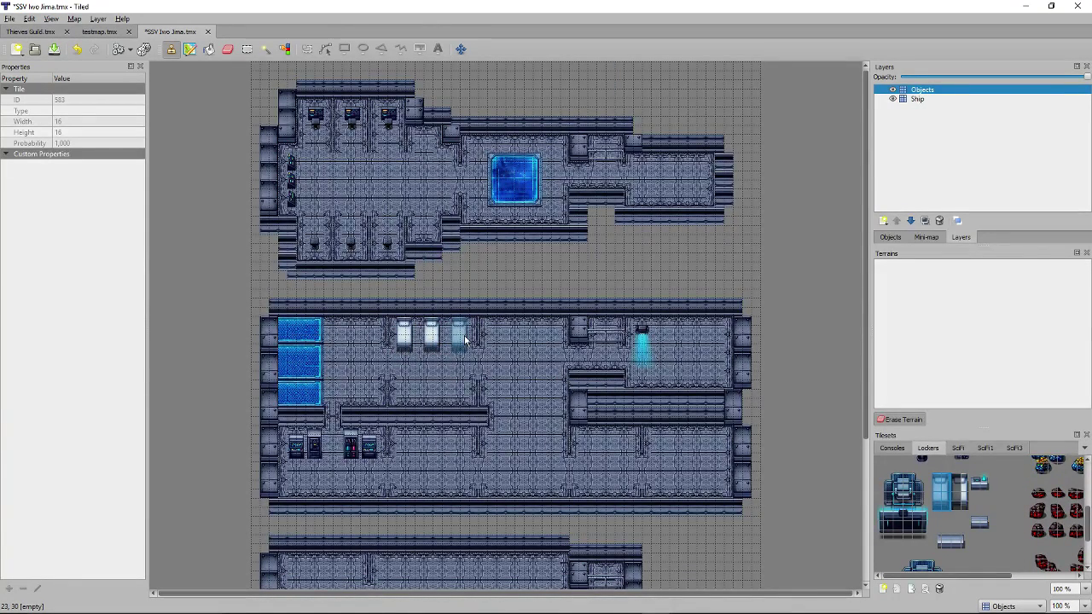
{"action": "left_click", "coordinate": [465, 343]}
{"action": "scroll", "coordinate": [1034, 470], "scroll_direction": "down", "scroll_amount": 5}
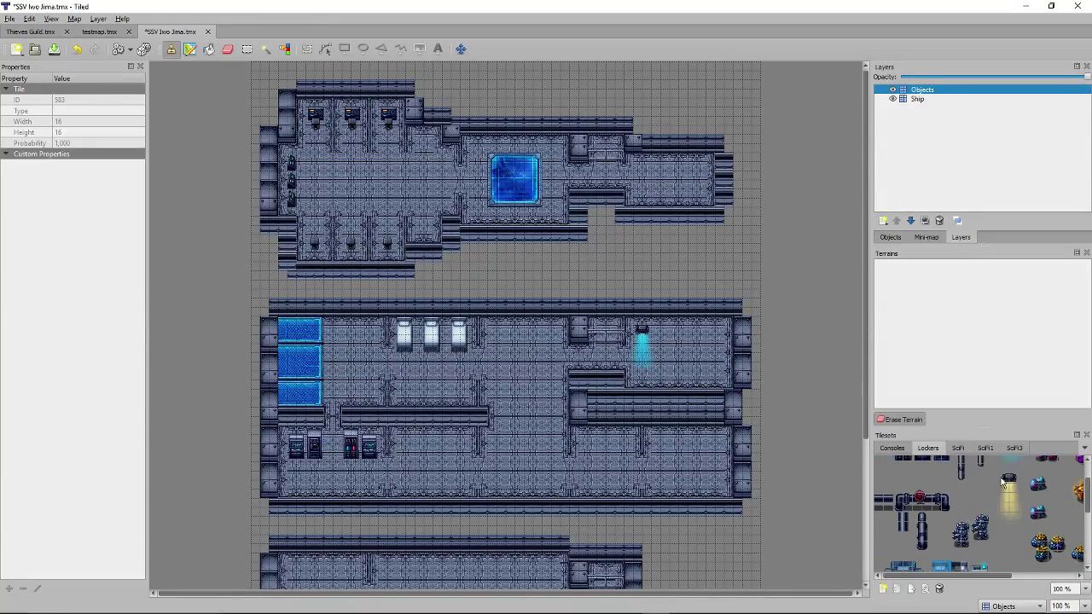
{"action": "scroll", "coordinate": [1033, 470], "scroll_direction": "up", "scroll_amount": 1}
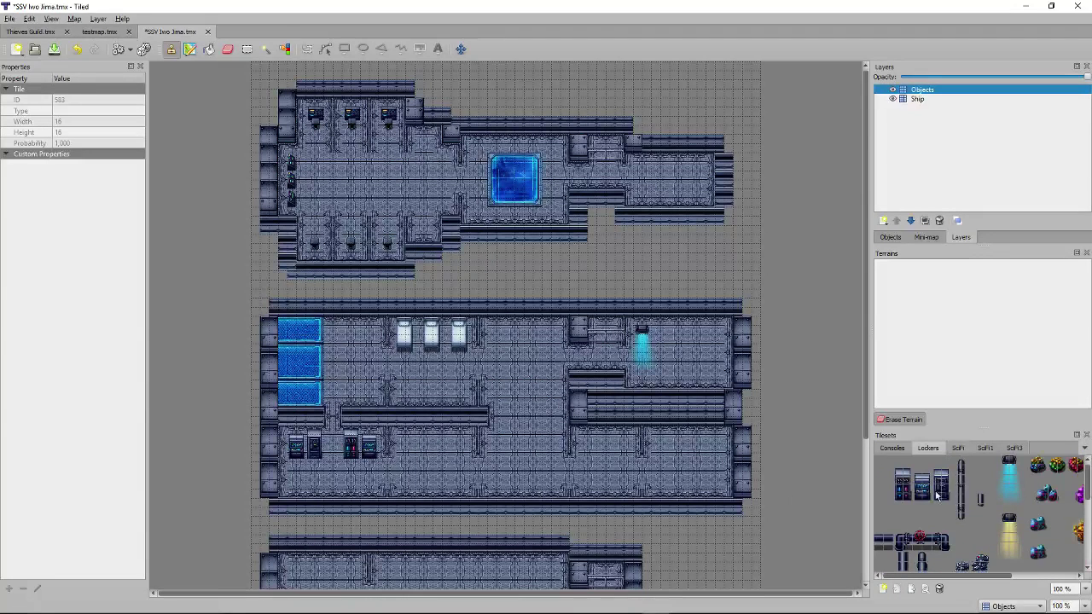
{"action": "left_click", "coordinate": [410, 398]}
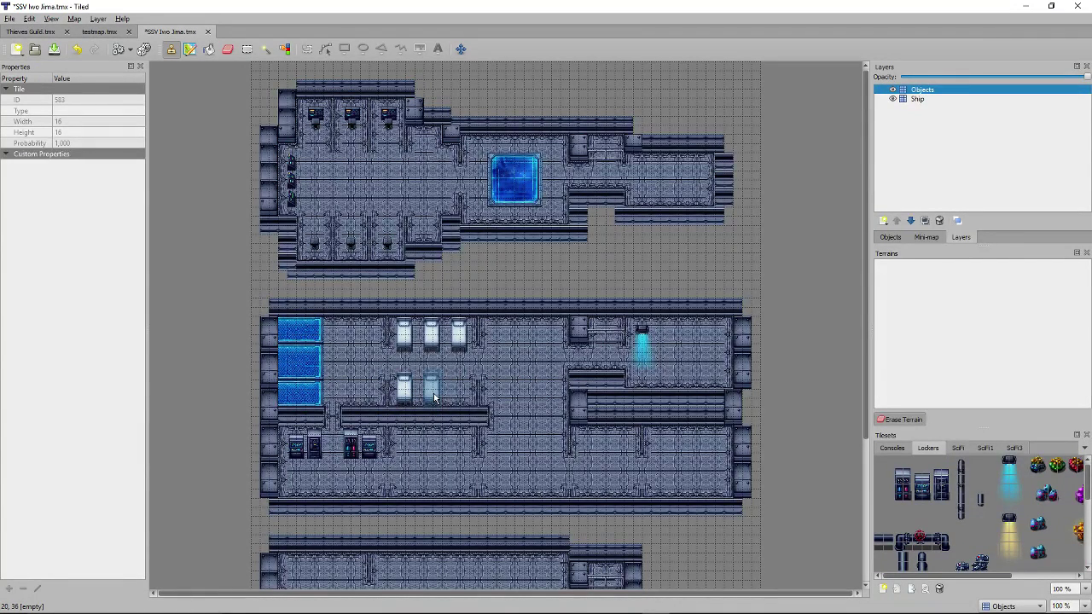
{"action": "left_click", "coordinate": [434, 397]}
{"action": "left_click", "coordinate": [461, 398]}
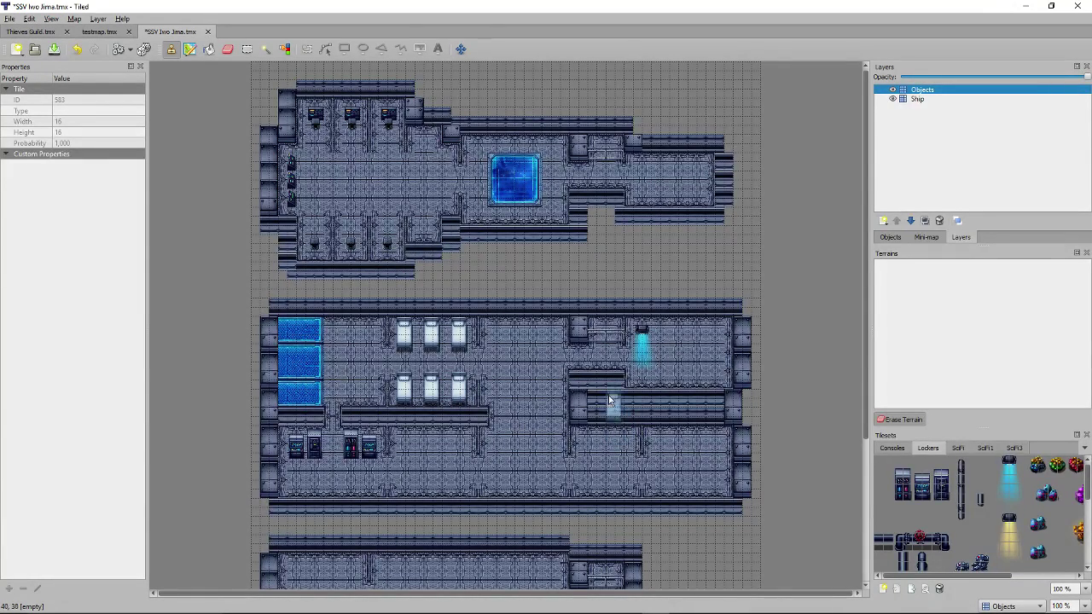
Check the lab's location on the Excel deck plan and look through the Lockers tileset for suitable furniture.
{"action": "key", "text": "alt+Tab"}
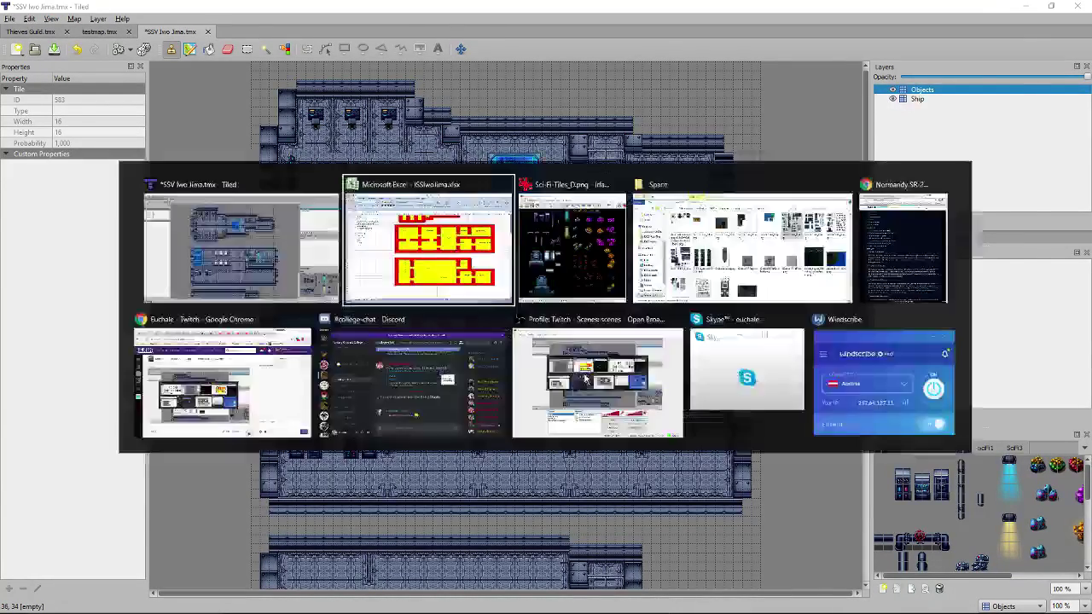
{"action": "left_click_drag", "start_coordinate": [601, 294], "coordinate": [634, 304]}
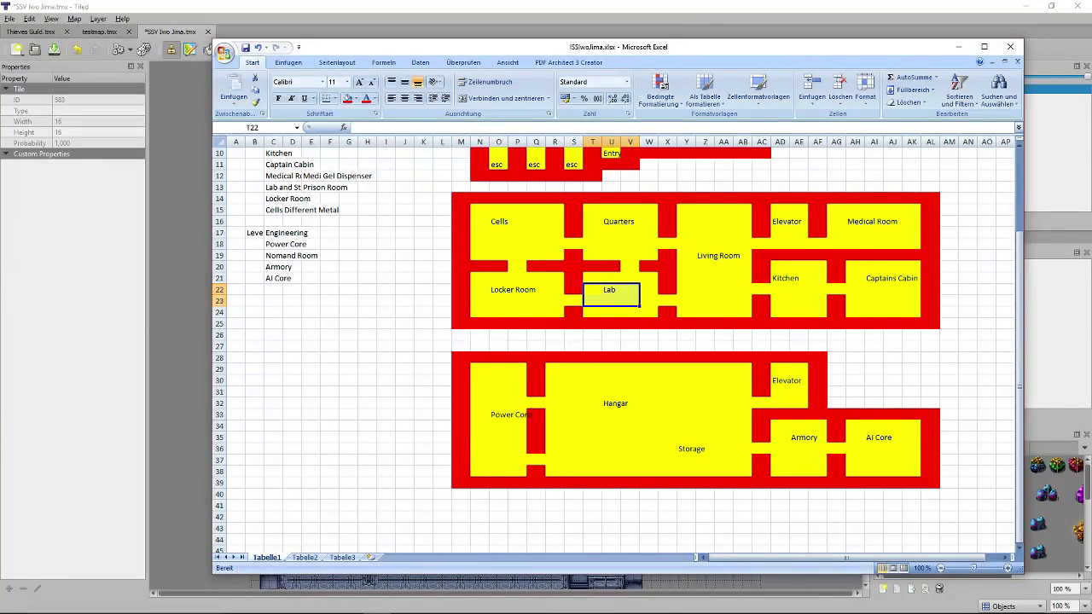
{"action": "key", "text": "alt+Tab"}
{"action": "scroll", "coordinate": [938, 503], "scroll_direction": "down", "scroll_amount": 3}
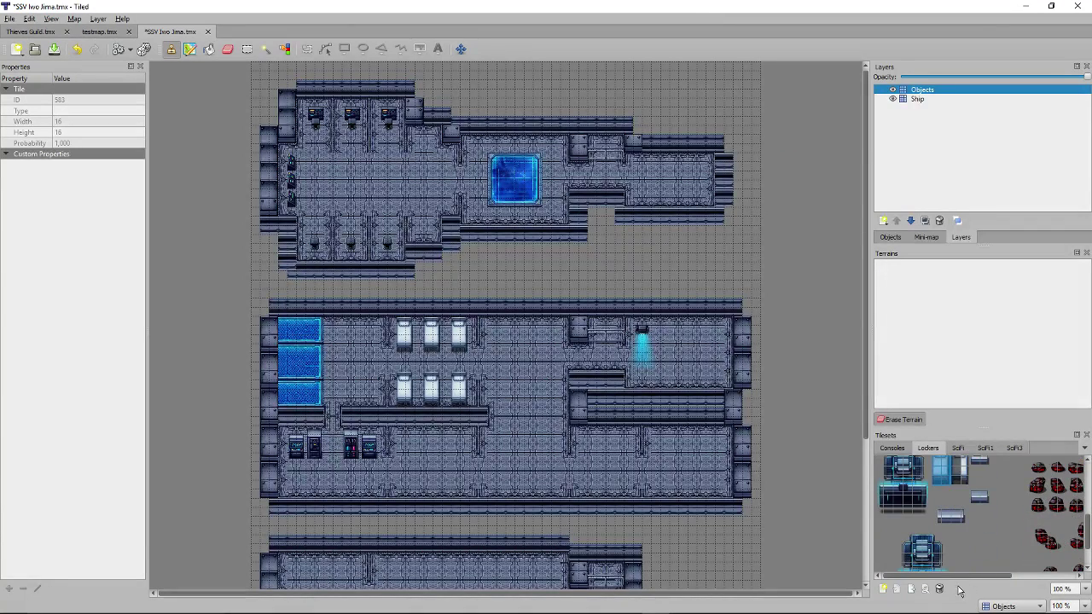
{"action": "left_click_drag", "start_coordinate": [962, 575], "coordinate": [945, 530]}
{"action": "scroll", "coordinate": [1024, 548], "scroll_direction": "down", "scroll_amount": 1}
{"action": "scroll", "coordinate": [945, 531], "scroll_direction": "up", "scroll_amount": 5}
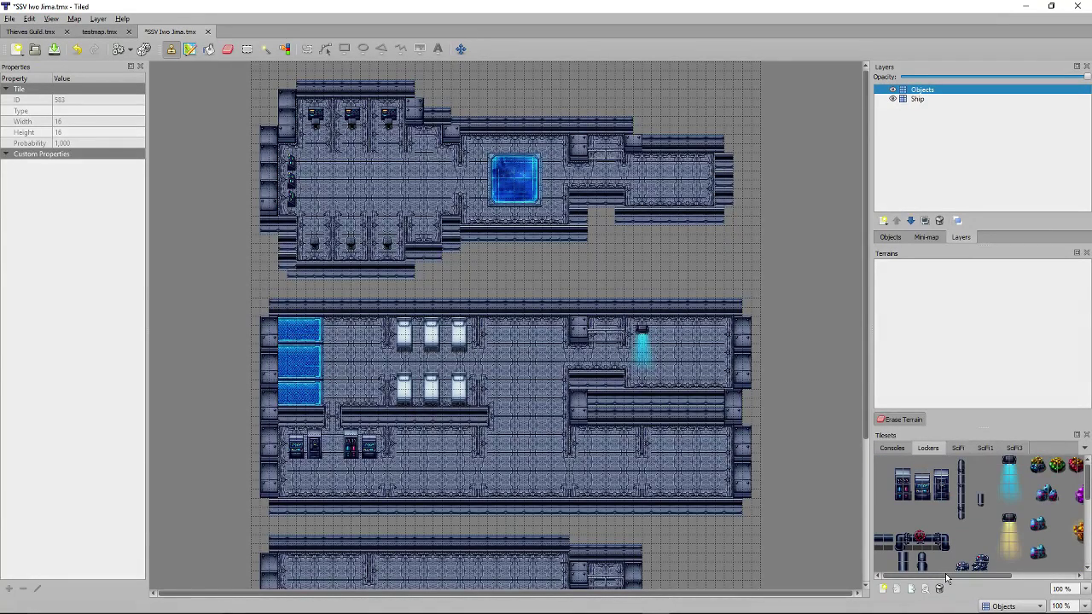
Place the large blue-lit seat and console block from the end of the Lockers tileset in the captain's cabin.
{"action": "scroll", "coordinate": [917, 536], "scroll_direction": "down", "scroll_amount": 4}
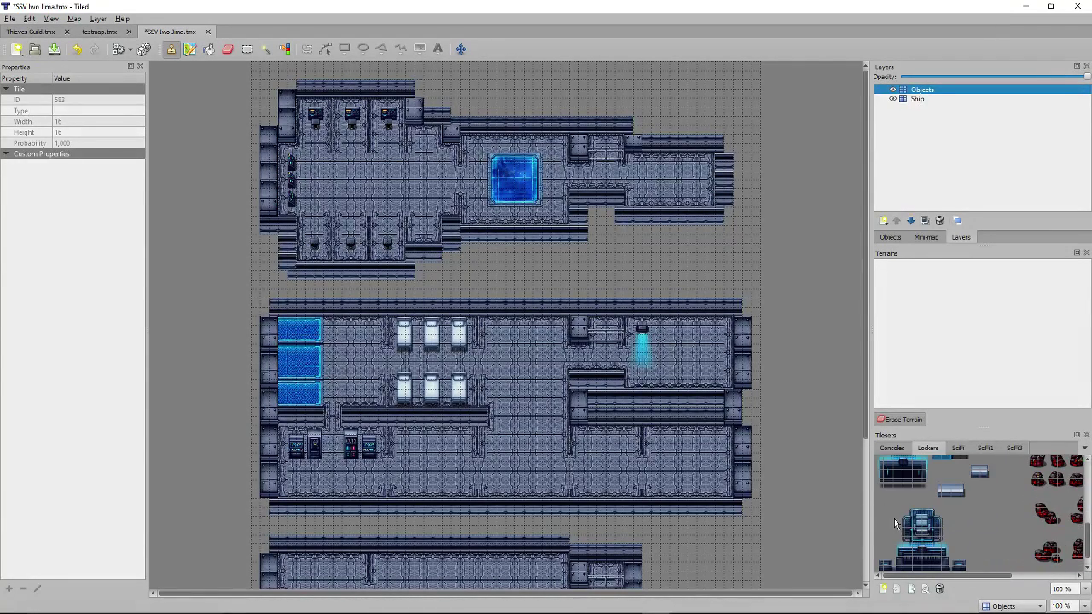
{"action": "scroll", "coordinate": [900, 523], "scroll_direction": "down", "scroll_amount": 1}
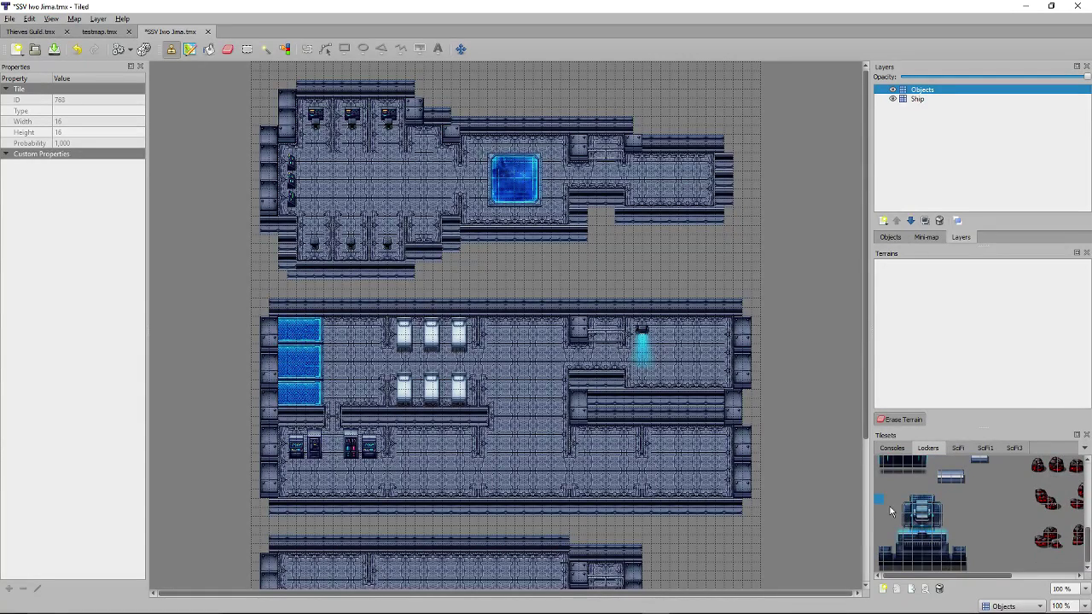
{"action": "left_click_drag", "start_coordinate": [878, 497], "coordinate": [966, 566]}
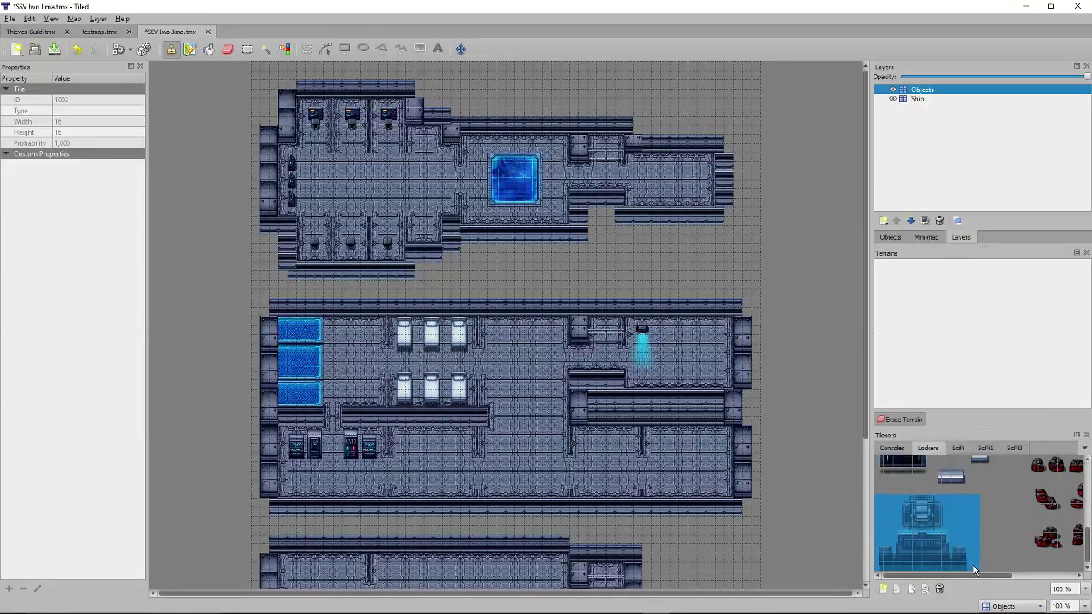
{"action": "left_click", "coordinate": [695, 465]}
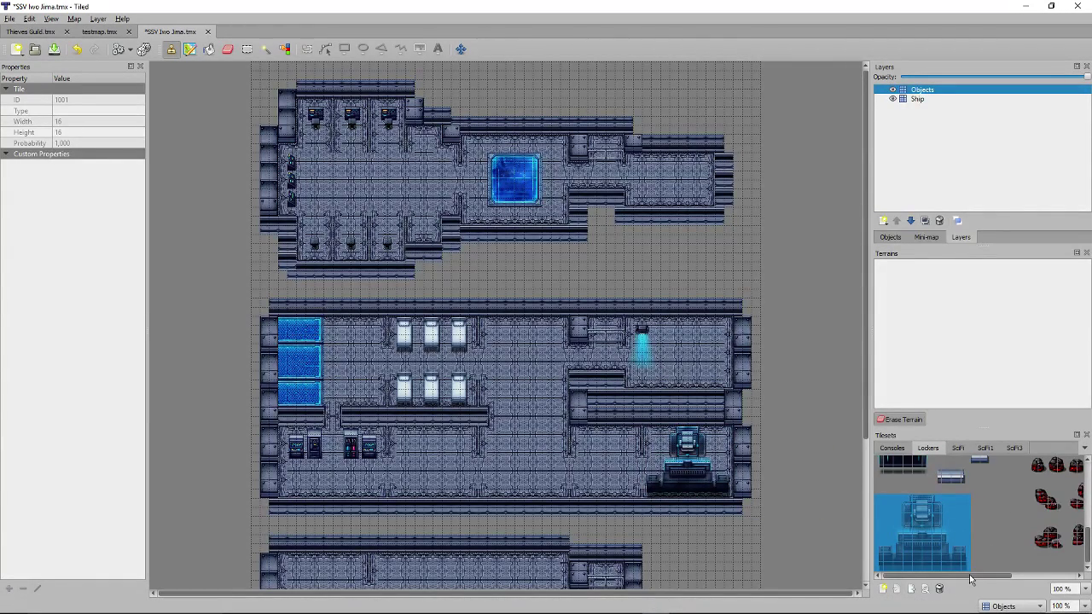
Try the small blue-lit table at the kitchen's upper wall, erase it and return to the Stamp Brush.
{"action": "scroll", "coordinate": [972, 573], "scroll_direction": "down", "scroll_amount": 2}
{"action": "scroll", "coordinate": [973, 563], "scroll_direction": "up", "scroll_amount": 3}
{"action": "scroll", "coordinate": [974, 554], "scroll_direction": "up", "scroll_amount": 3}
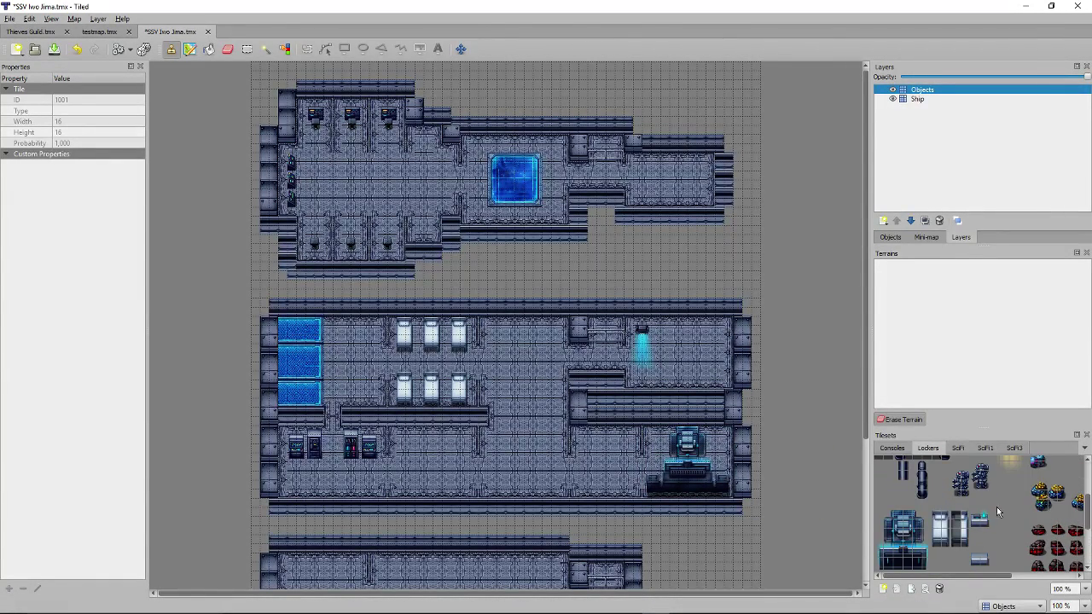
{"action": "left_click", "coordinate": [627, 445]}
{"action": "left_click", "coordinate": [981, 562]}
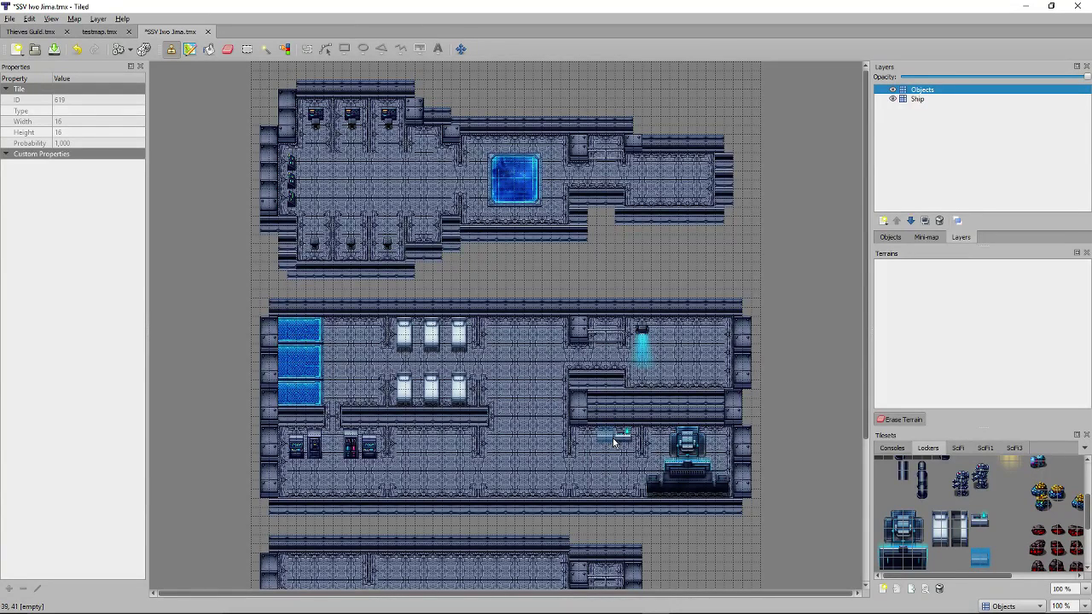
{"action": "left_click", "coordinate": [228, 48]}
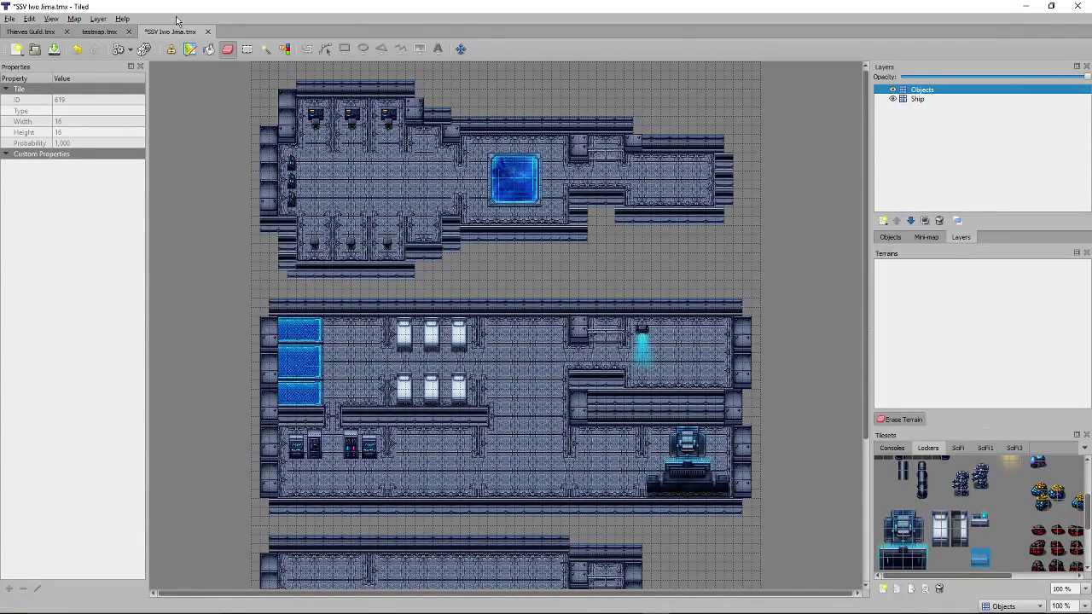
{"action": "left_click", "coordinate": [174, 53]}
Check the lab's position on the Excel deck plan and place the small white table with the device at the lab's upper wall.
{"action": "key", "text": "alt+Tab"}
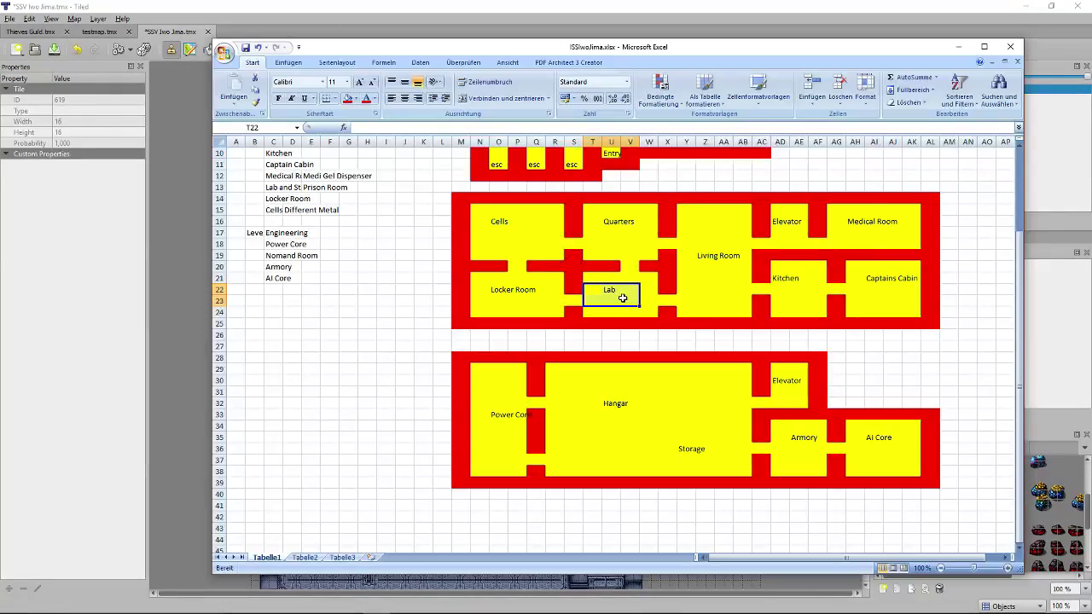
{"action": "key", "text": "alt+Tab"}
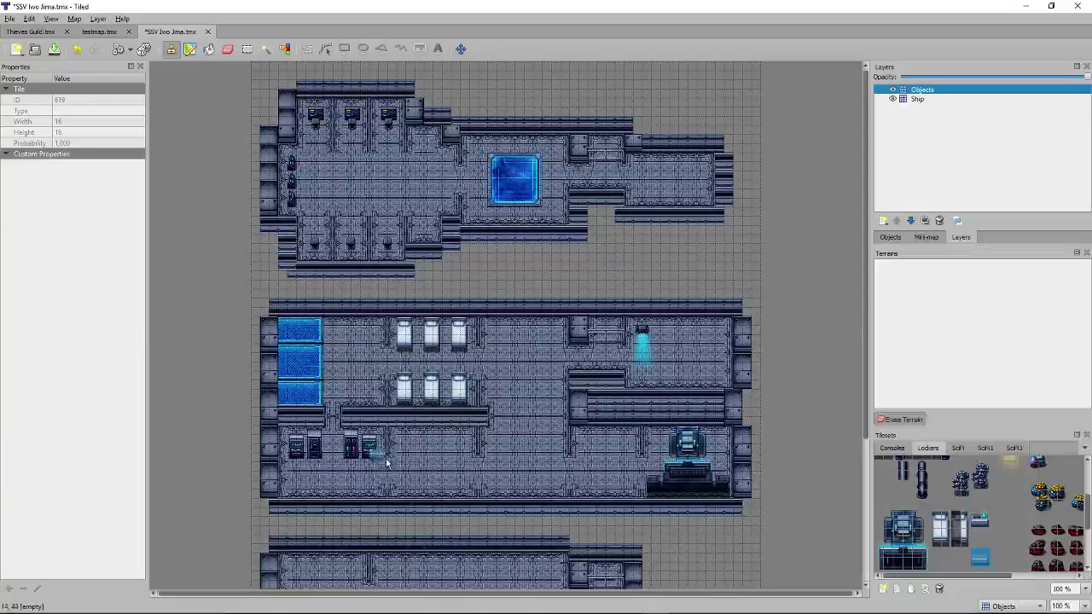
{"action": "left_click", "coordinate": [979, 522]}
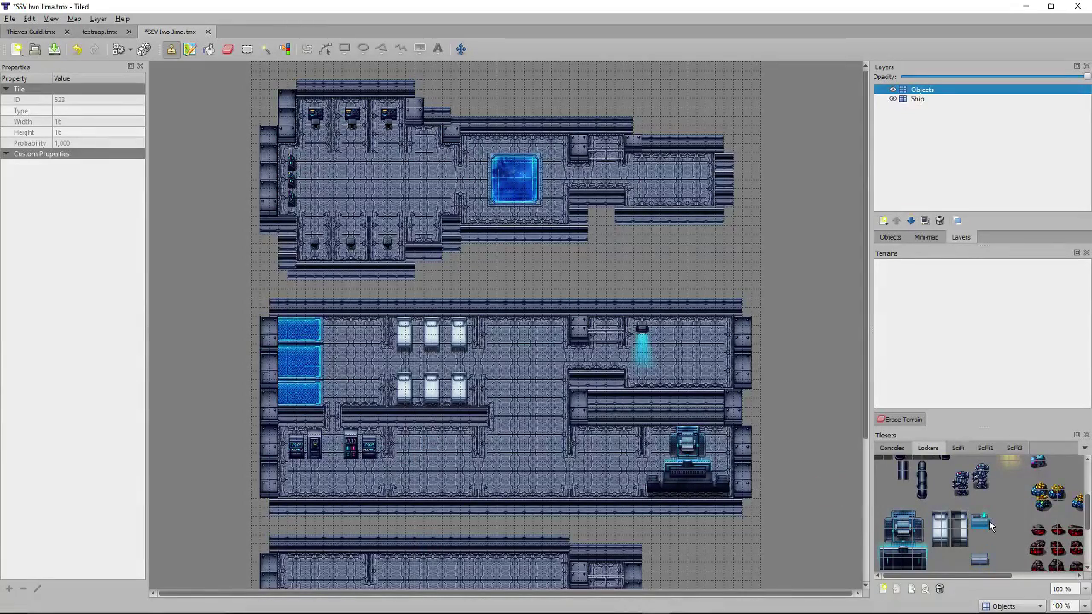
{"action": "left_click", "coordinate": [460, 443]}
Place the small teal and orange units from the Consoles tileset in a row beside the lab's white table.
{"action": "scroll", "coordinate": [1005, 518], "scroll_direction": "up", "scroll_amount": 3}
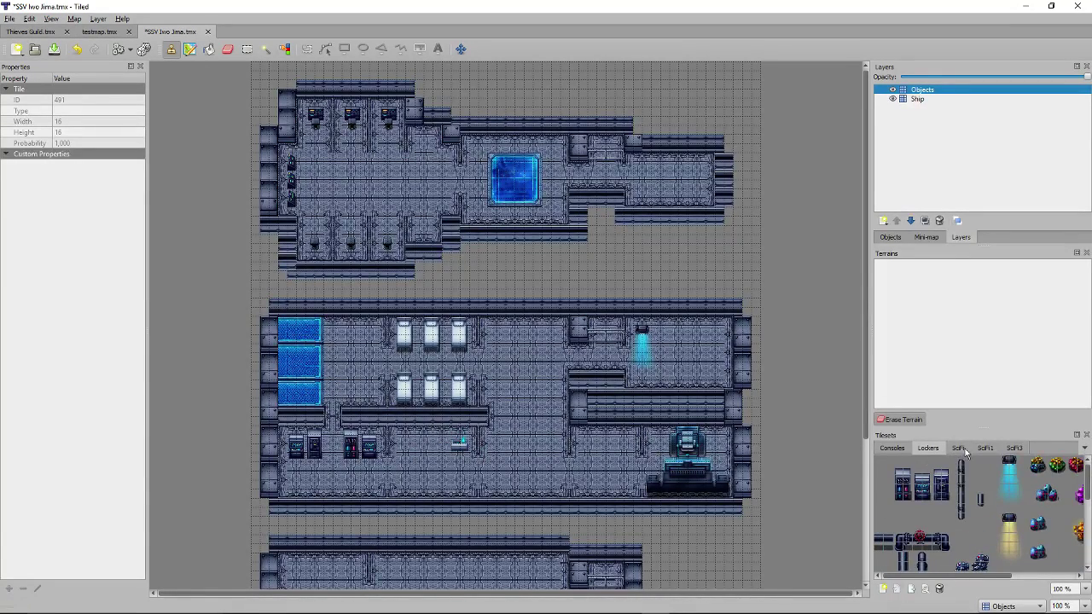
{"action": "scroll", "coordinate": [966, 452], "scroll_direction": "up", "scroll_amount": 1}
{"action": "left_click", "coordinate": [981, 556]}
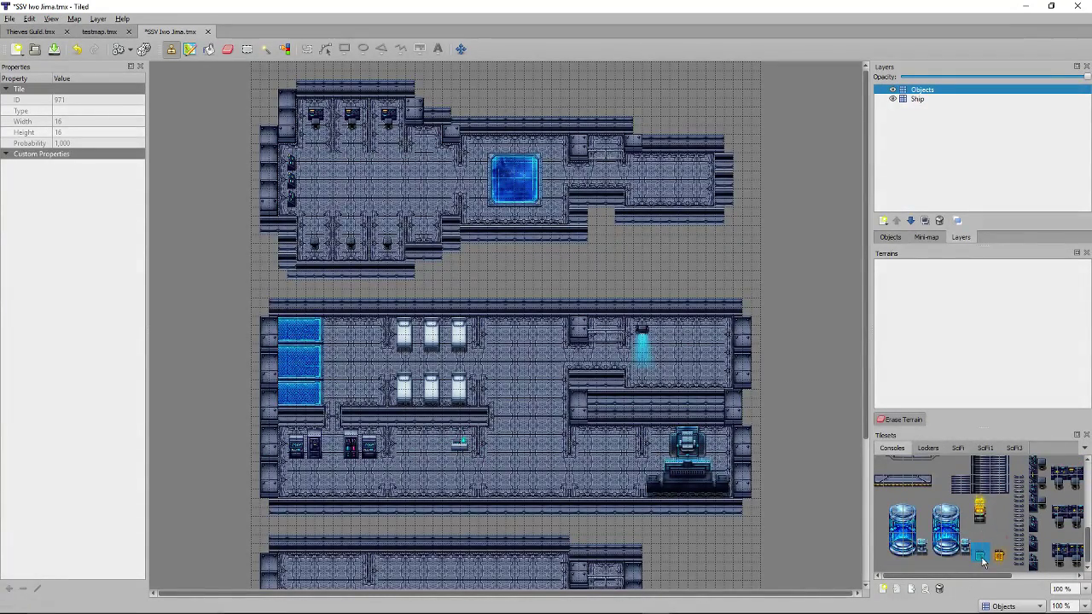
{"action": "left_click", "coordinate": [446, 441]}
{"action": "left_click", "coordinate": [1005, 565]}
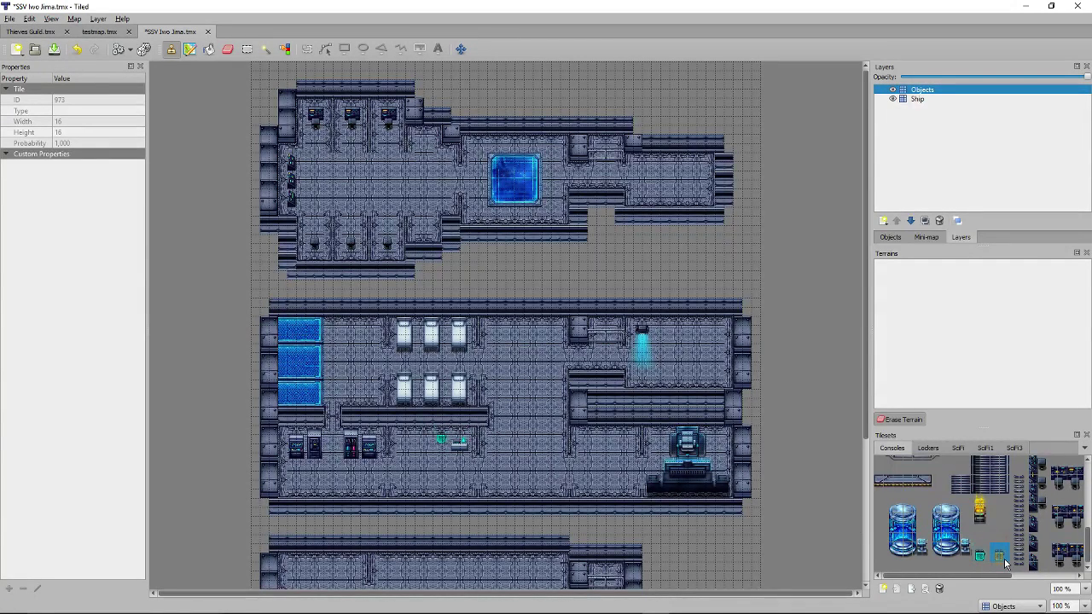
{"action": "left_click", "coordinate": [424, 439]}
Place the large blue glass tank with its side console in the medical room, near the outer wall.
{"action": "left_click_drag", "start_coordinate": [944, 575], "coordinate": [919, 569]}
{"action": "left_click_drag", "start_coordinate": [935, 510], "coordinate": [969, 560]}
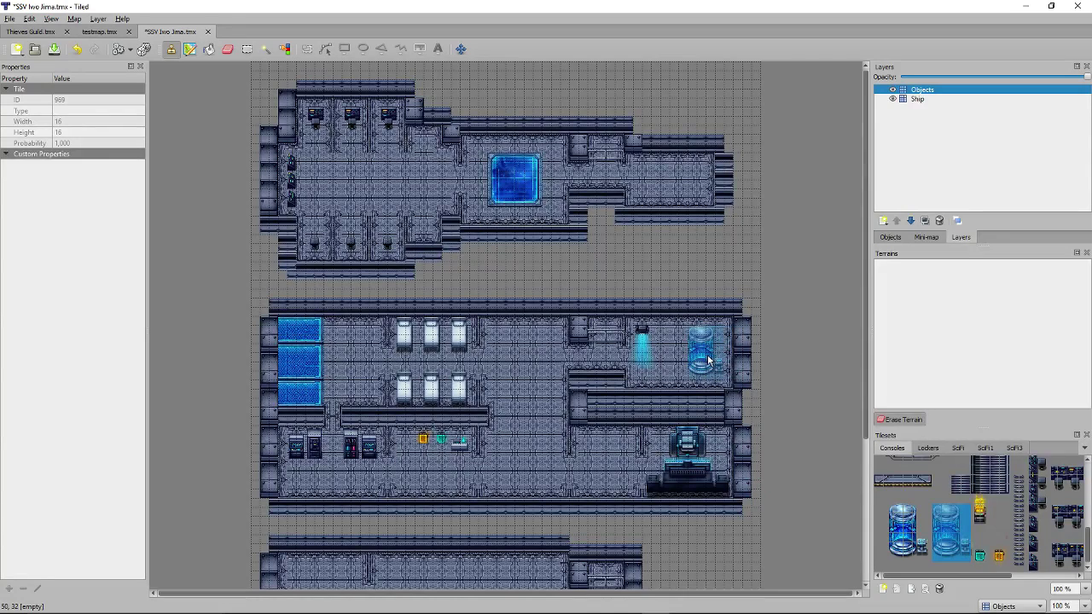
{"action": "left_click", "coordinate": [708, 361]}
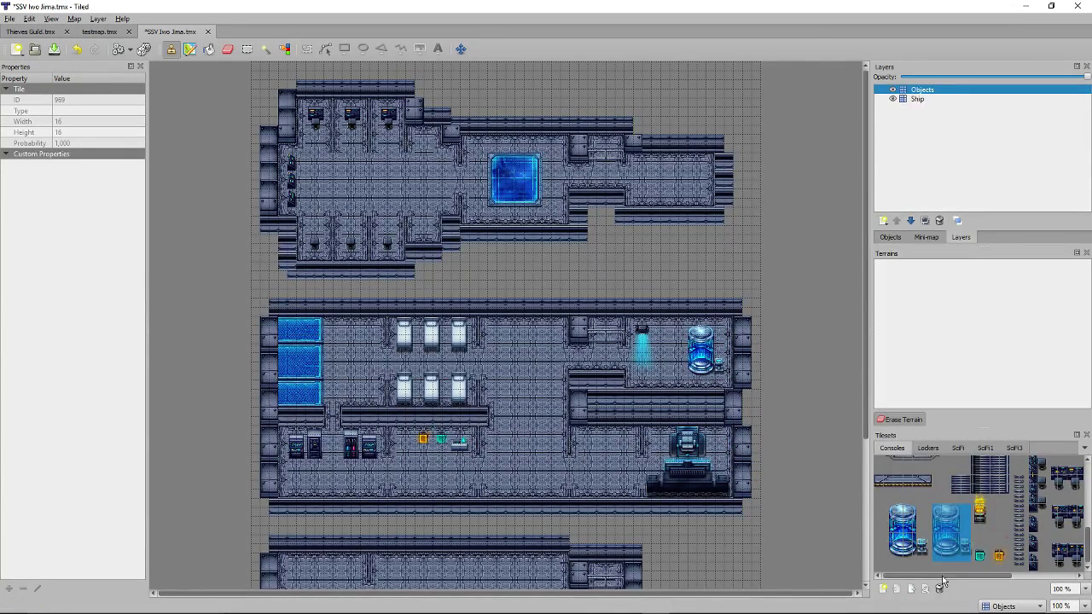
Place a small dark wall console from the Consoles tileset between the medical room's light beam and glass tank.
{"action": "left_click_drag", "start_coordinate": [990, 576], "coordinate": [1066, 582]}
{"action": "scroll", "coordinate": [1020, 550], "scroll_direction": "left", "scroll_amount": 1}
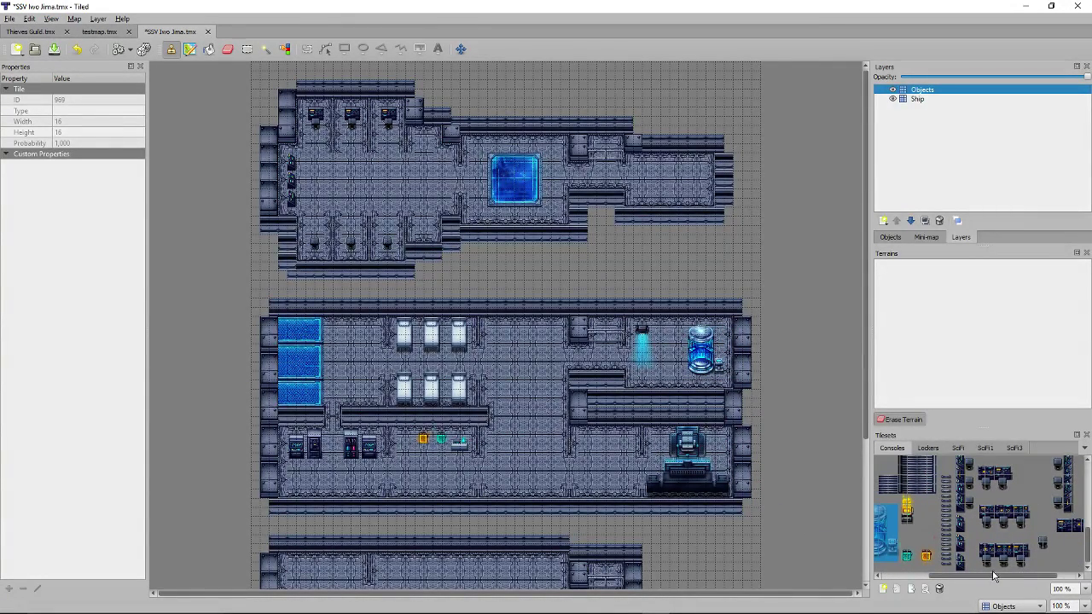
{"action": "scroll", "coordinate": [1019, 505], "scroll_direction": "up", "scroll_amount": 5}
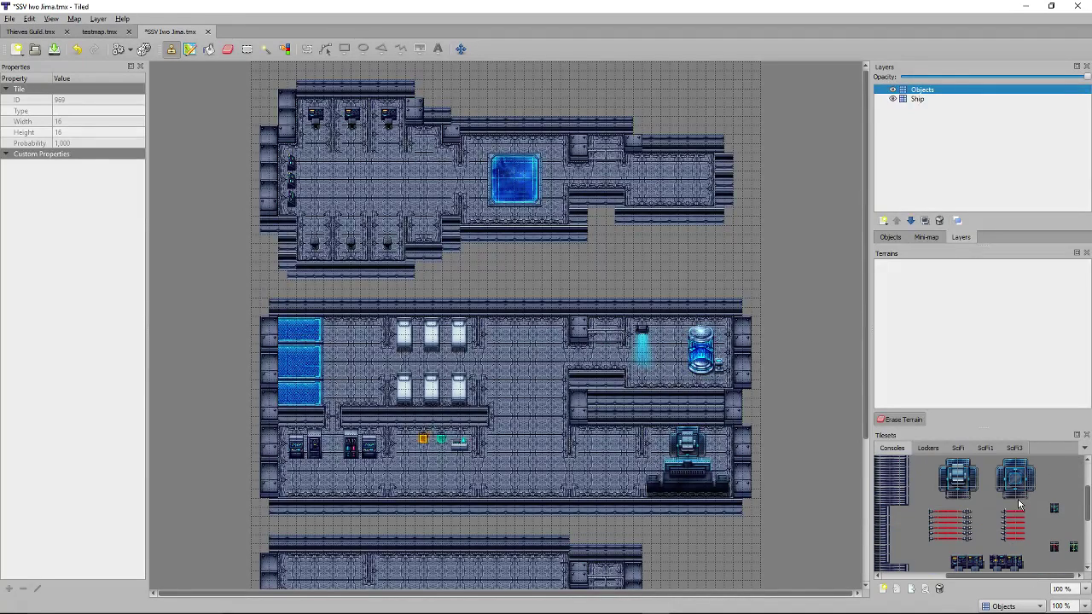
{"action": "left_click", "coordinate": [673, 332]}
Compare the hatch door tiles with the decks' doorways and look through the Consoles tileset for further furniture.
{"action": "scroll", "coordinate": [1022, 541], "scroll_direction": "up", "scroll_amount": 3}
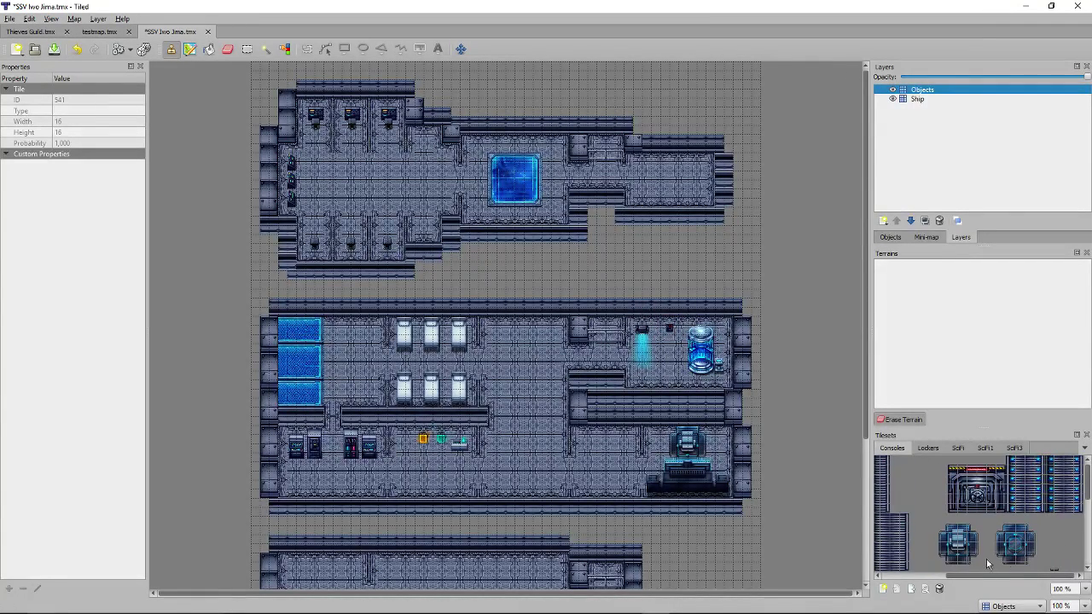
{"action": "left_click_drag", "start_coordinate": [954, 469], "coordinate": [1004, 515]}
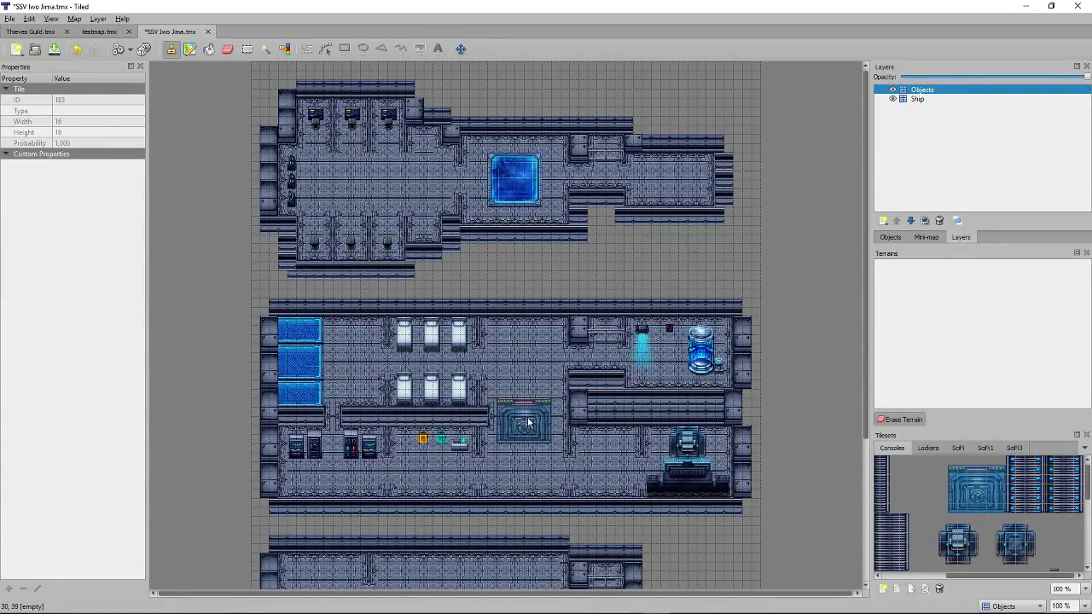
{"action": "scroll", "coordinate": [537, 444], "scroll_direction": "down", "scroll_amount": 5}
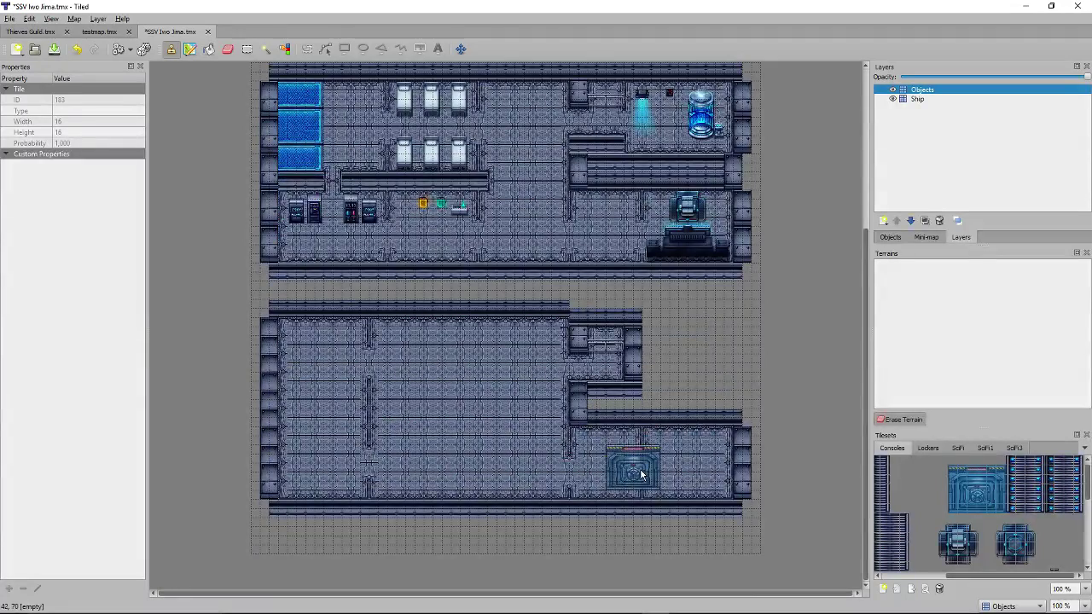
{"action": "scroll", "coordinate": [574, 259], "scroll_direction": "up", "scroll_amount": 8}
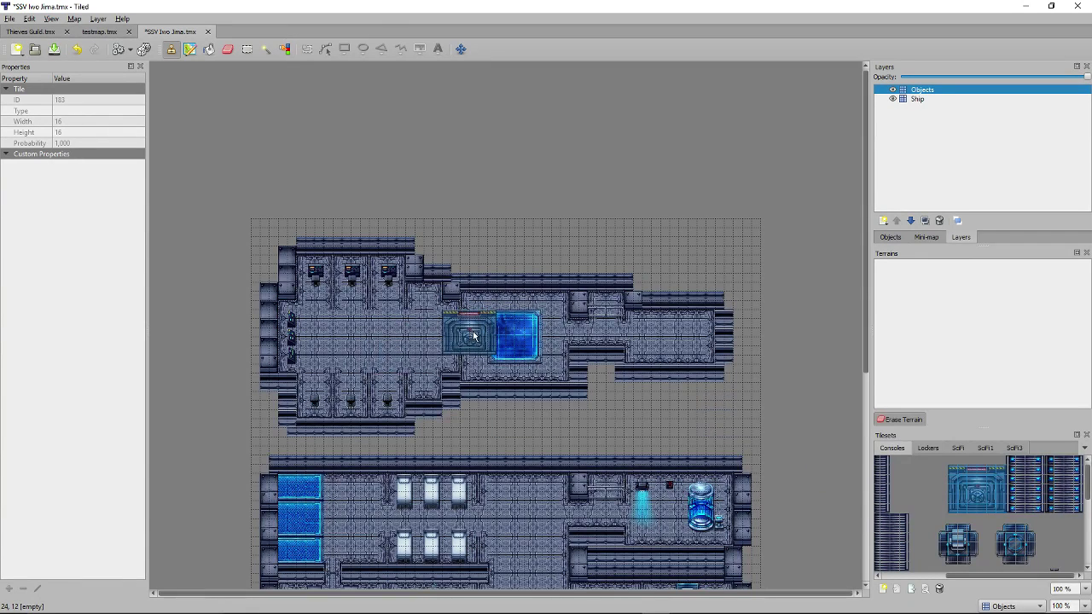
{"action": "left_click", "coordinate": [974, 492]}
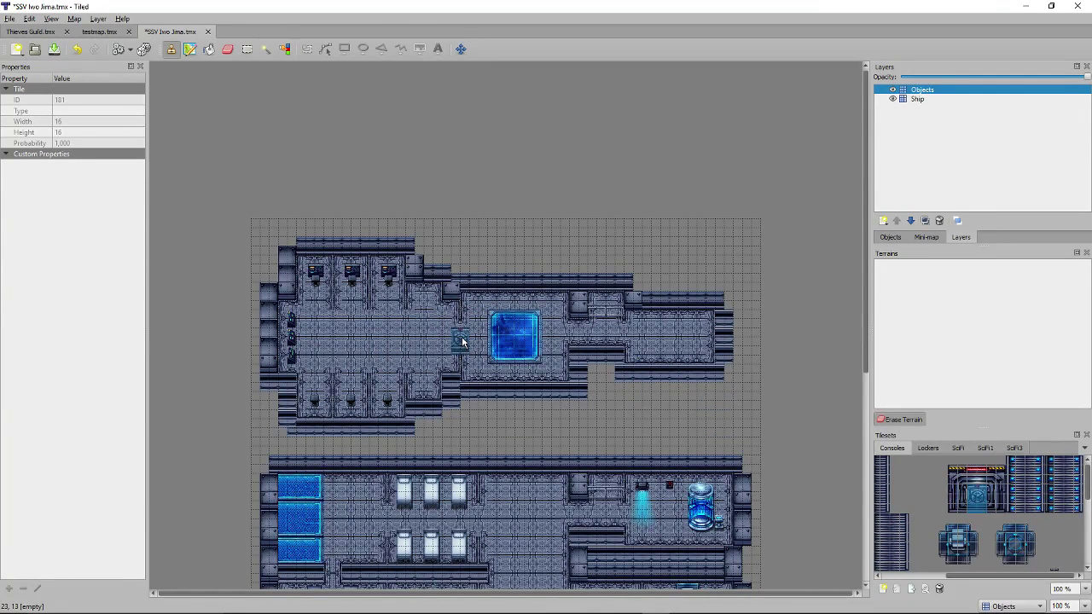
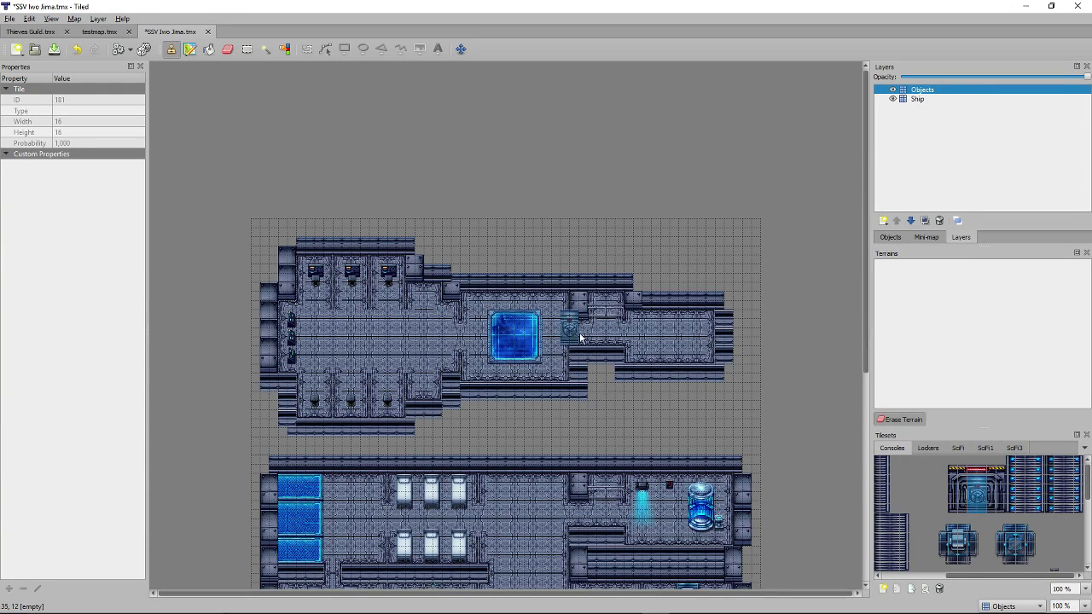
{"action": "scroll", "coordinate": [977, 529], "scroll_direction": "down", "scroll_amount": 3}
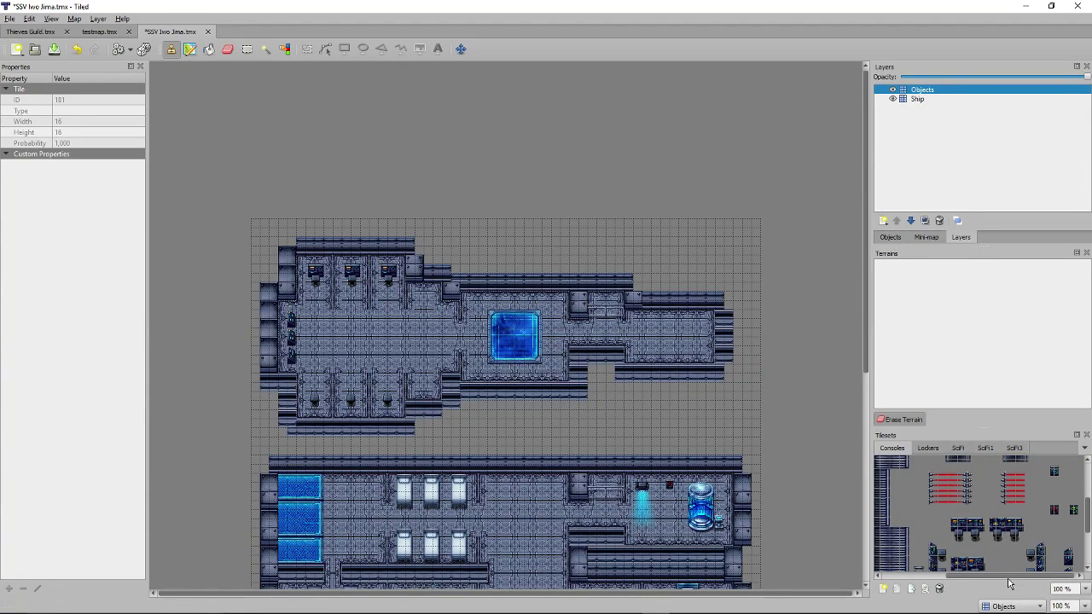
{"action": "scroll", "coordinate": [1006, 565], "scroll_direction": "down", "scroll_amount": 3}
{"action": "scroll", "coordinate": [640, 435], "scroll_direction": "down", "scroll_amount": 3}
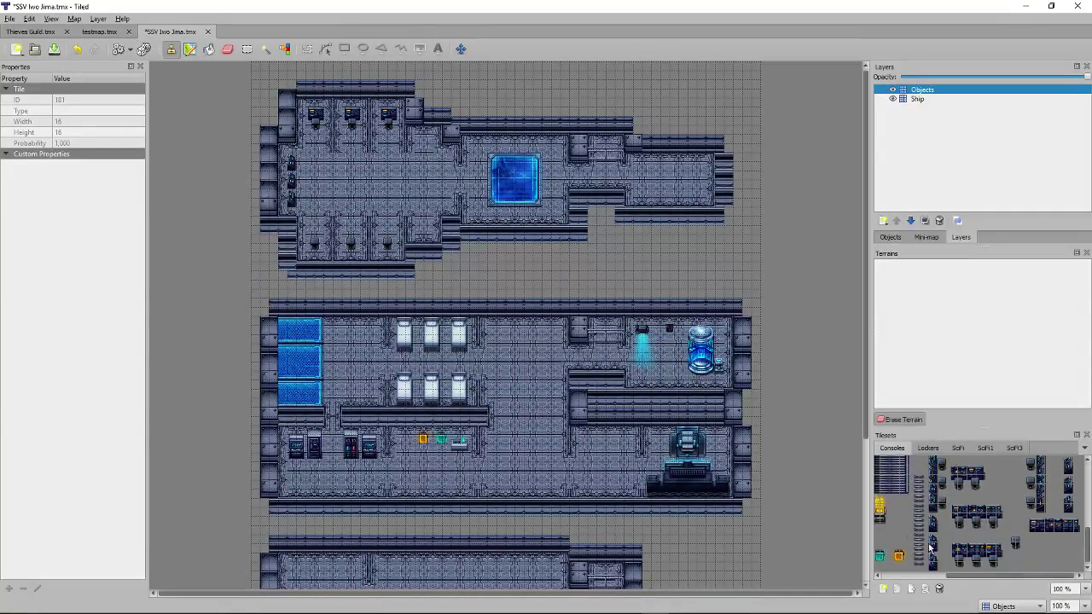
{"action": "scroll", "coordinate": [911, 565], "scroll_direction": "up", "scroll_amount": 5}
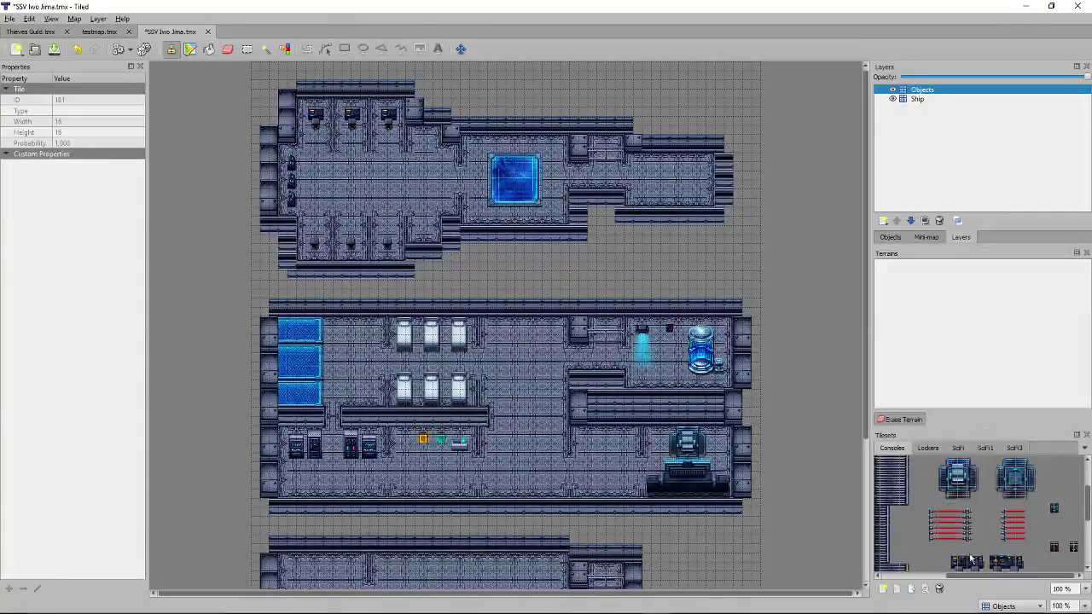
{"action": "scroll", "coordinate": [935, 566], "scroll_direction": "left", "scroll_amount": 3, "text": "shift"}
{"action": "scroll", "coordinate": [935, 566], "scroll_direction": "up", "scroll_amount": 4}
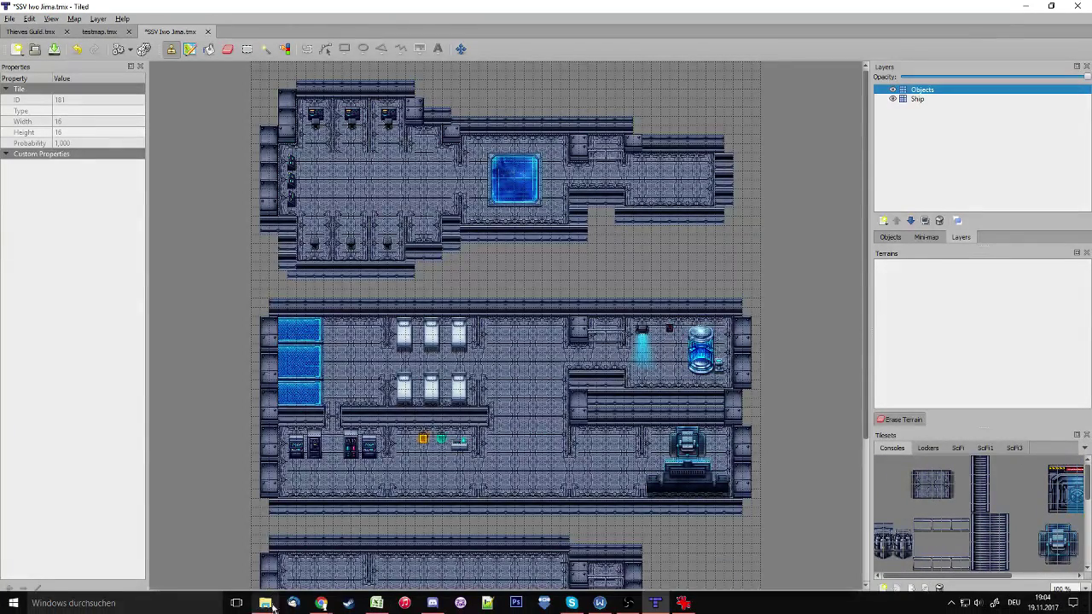
Switch to File Explorer, close the open Sci-Fi-Tiles_D.png image and open the furniture folder within Tilesets.
{"action": "left_click", "coordinate": [265, 603]}
{"action": "left_click", "coordinate": [683, 603]}
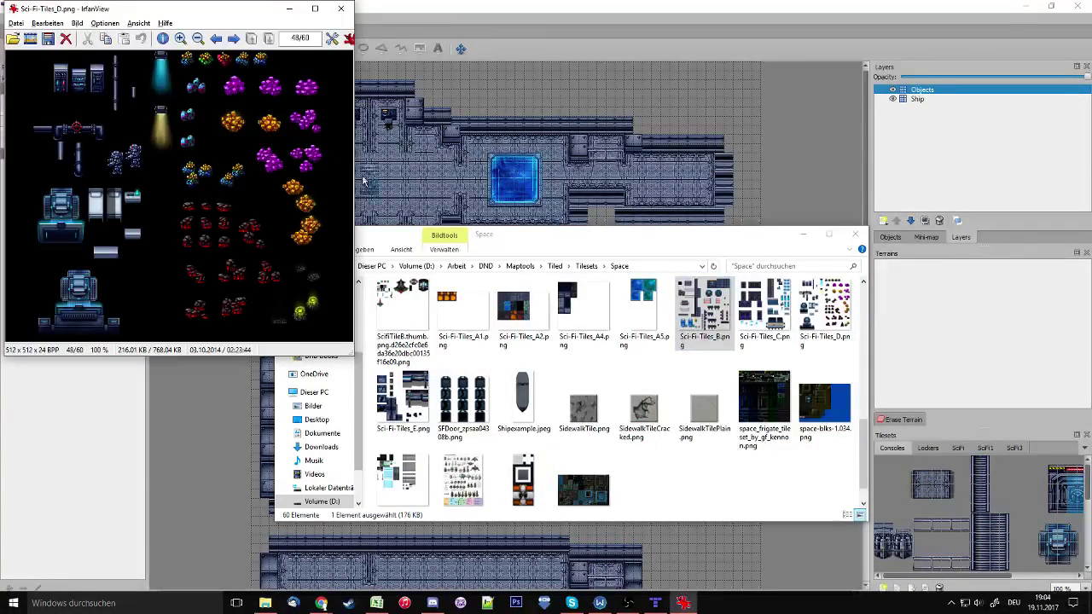
{"action": "left_click", "coordinate": [341, 7]}
{"action": "key", "text": "alt+Up"}
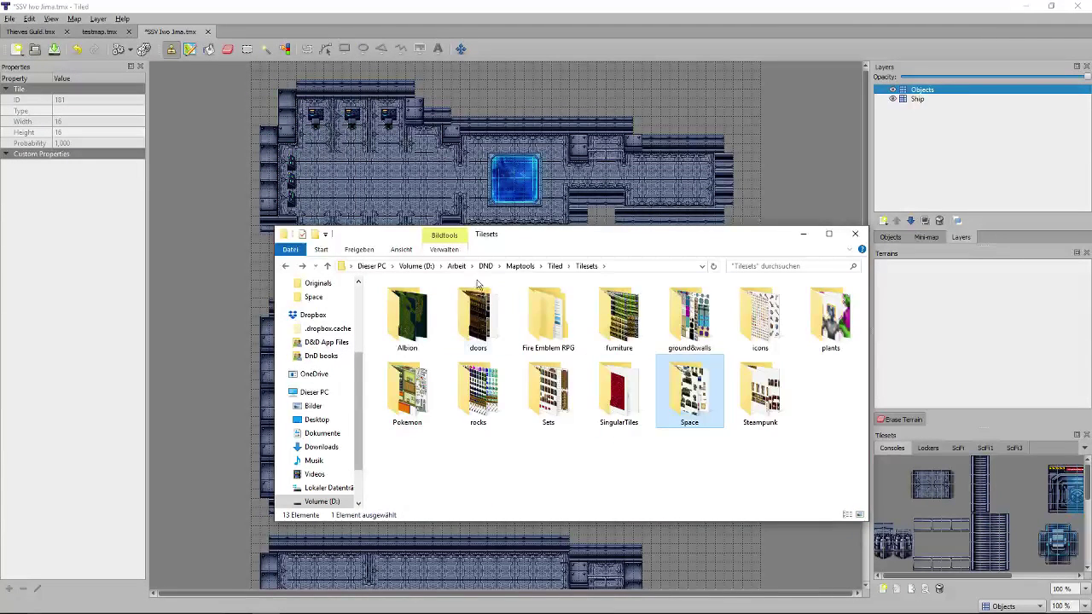
{"action": "left_click", "coordinate": [478, 392]}
{"action": "double_click", "coordinate": [619, 320]}
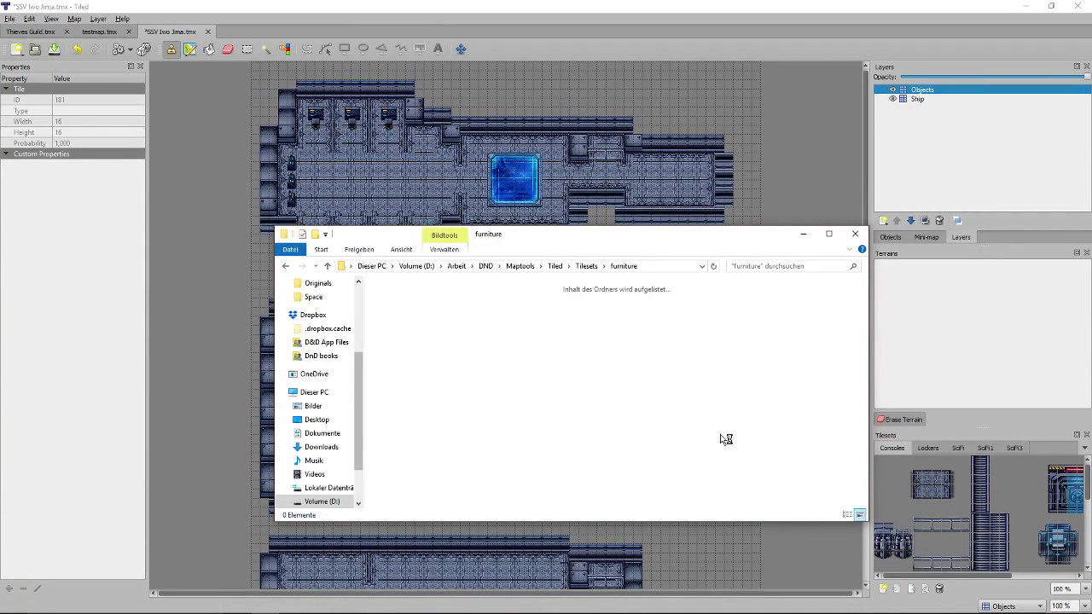
Open the furniture folder's images in IrfanView and browse to the kitchen tileset tspa65px.png.
{"action": "double_click", "coordinate": [403, 317]}
{"action": "key", "text": "Right"}
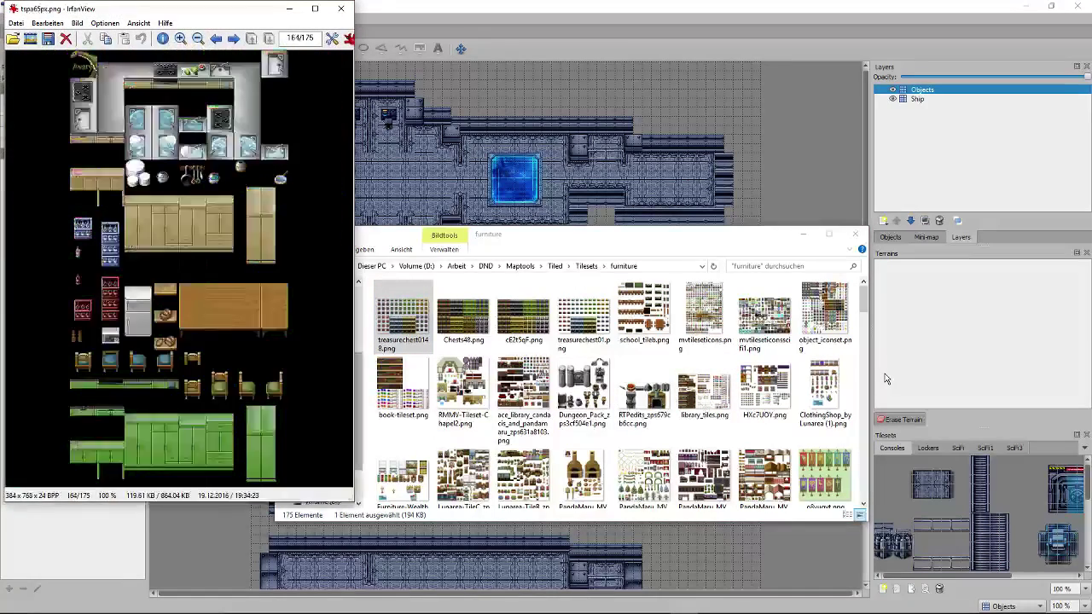
{"action": "key", "text": "Right"}
{"action": "key", "text": "Right"}
{"action": "key", "text": "Left"}
{"action": "key", "text": "Left"}
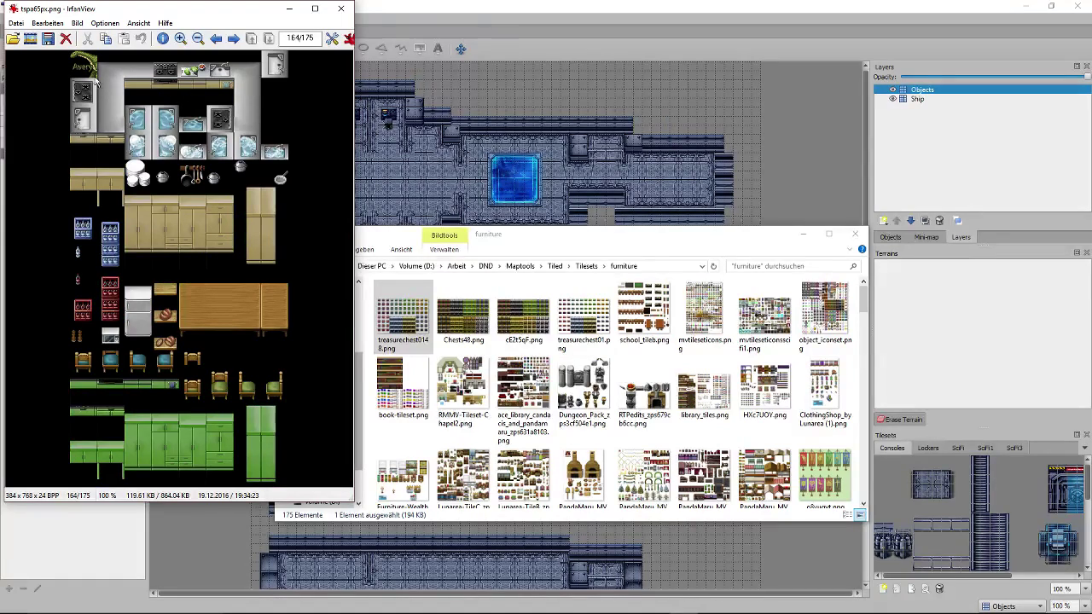
Measure one tile of the kitchen tileset and resize the image proportionally to 75 % of its original size.
{"action": "left_click_drag", "start_coordinate": [98, 79], "coordinate": [70, 51]}
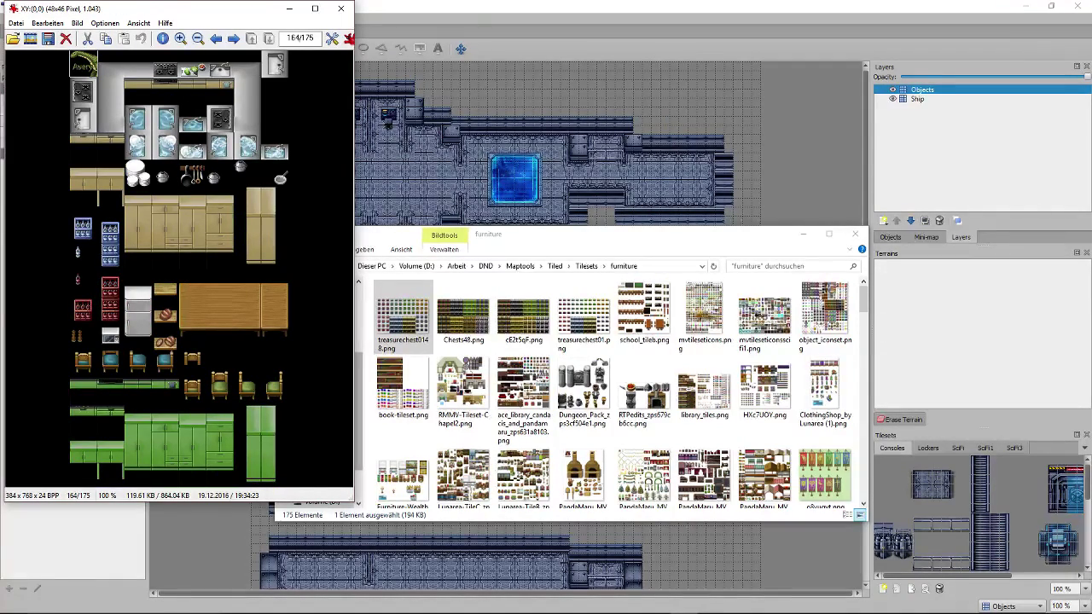
{"action": "left_click", "coordinate": [180, 158]}
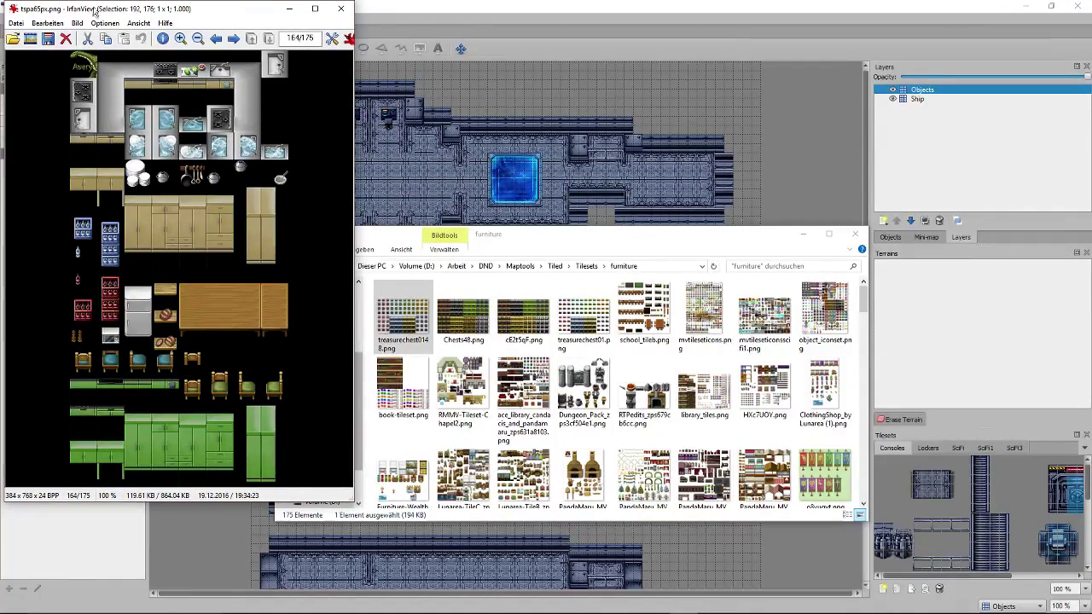
{"action": "left_click_drag", "start_coordinate": [93, 11], "coordinate": [188, 48]}
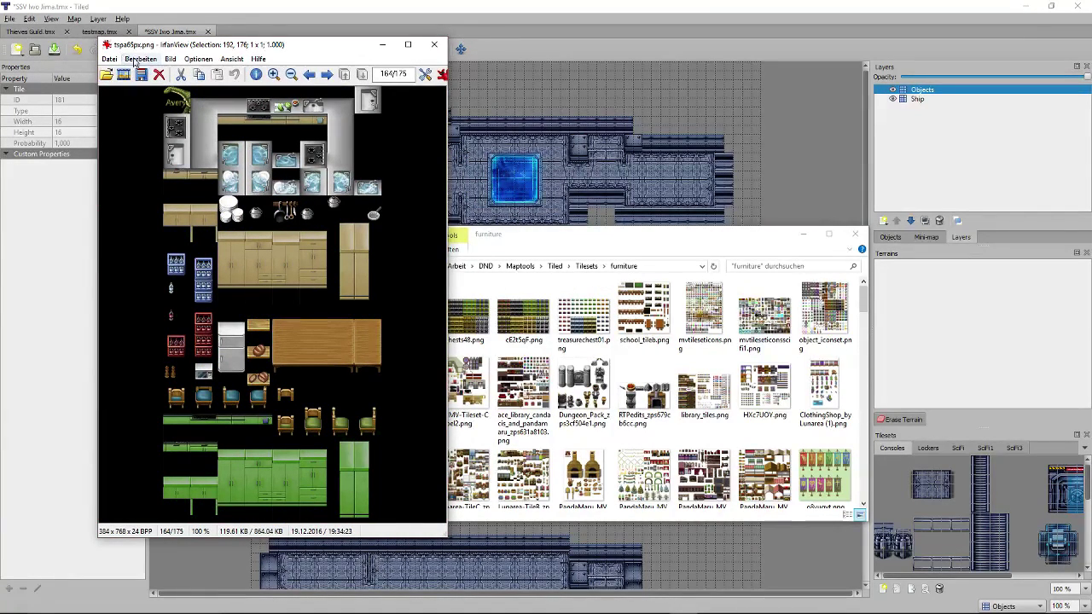
{"action": "left_click", "coordinate": [171, 59]}
{"action": "left_click", "coordinate": [100, 185]}
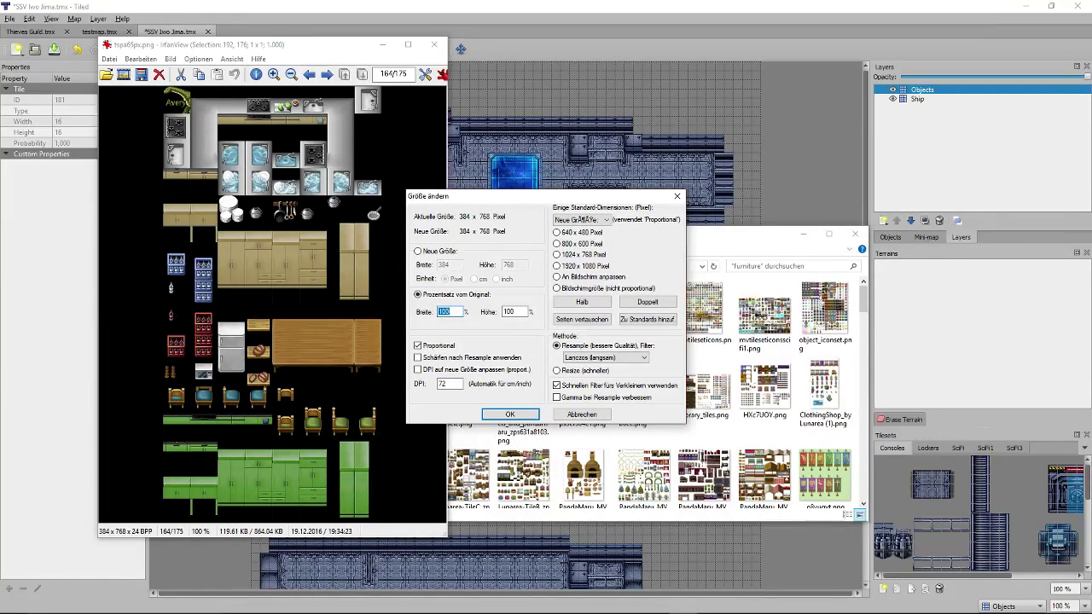
{"action": "type", "text": "75"}
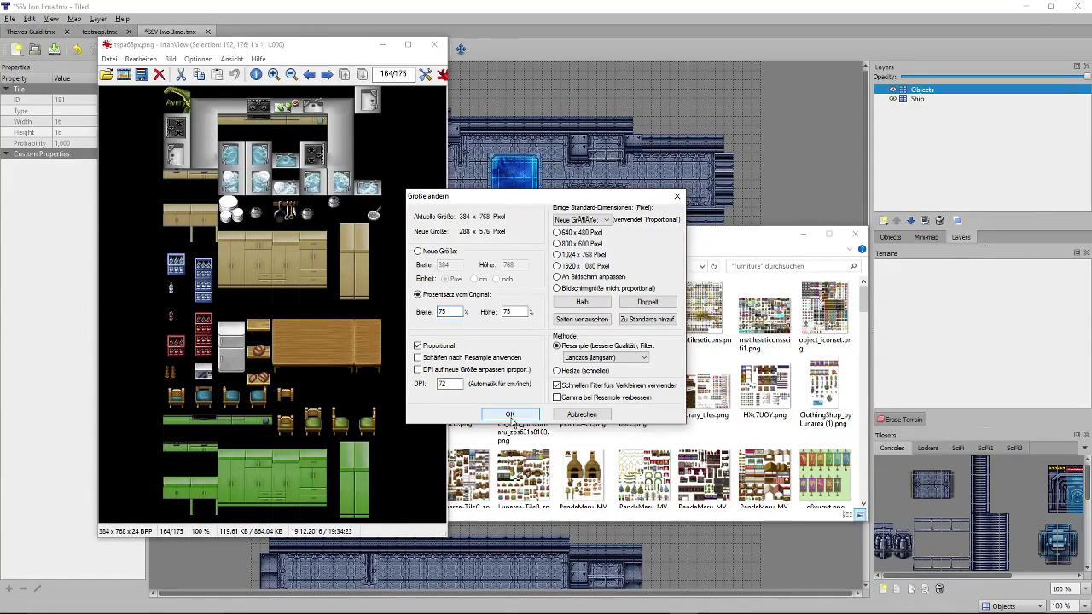
{"action": "left_click", "coordinate": [510, 414]}
Start saving the resized kitchen tileset as a separate file and browse to the DND\Maptools\Tiled\Tilesets\furniture folder on drive D.
{"action": "left_click", "coordinate": [109, 59]}
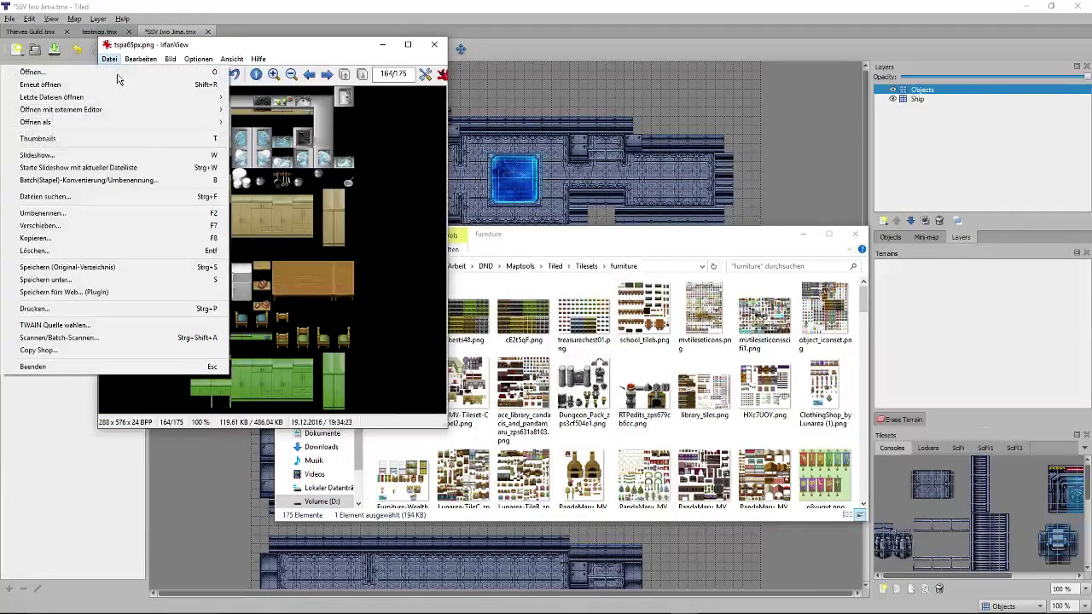
{"action": "left_click", "coordinate": [91, 267]}
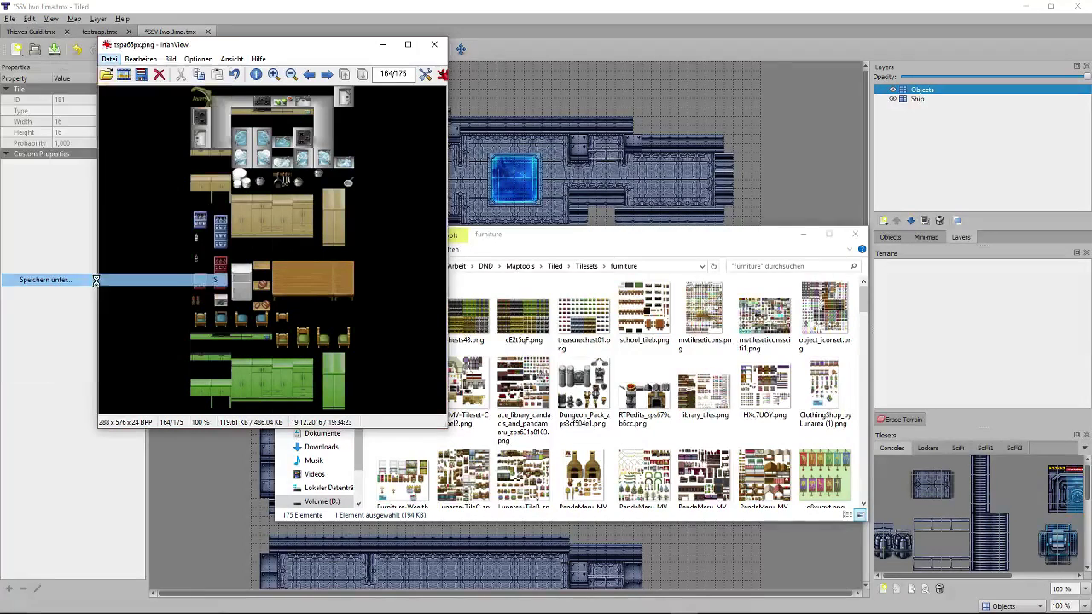
{"action": "left_click", "coordinate": [213, 92]}
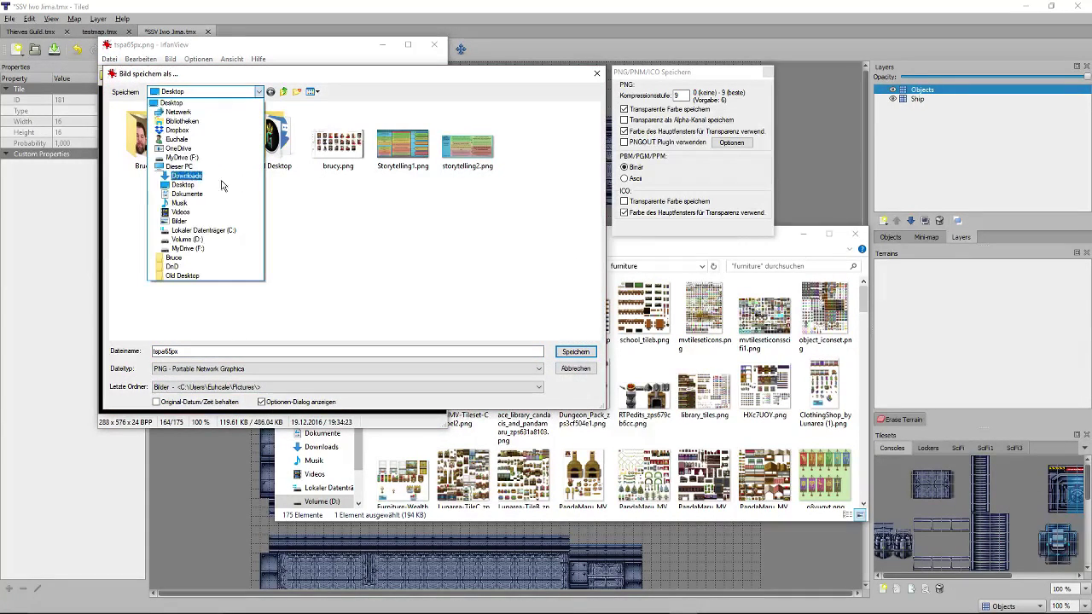
{"action": "left_click", "coordinate": [190, 240]}
{"action": "double_click", "coordinate": [191, 145]}
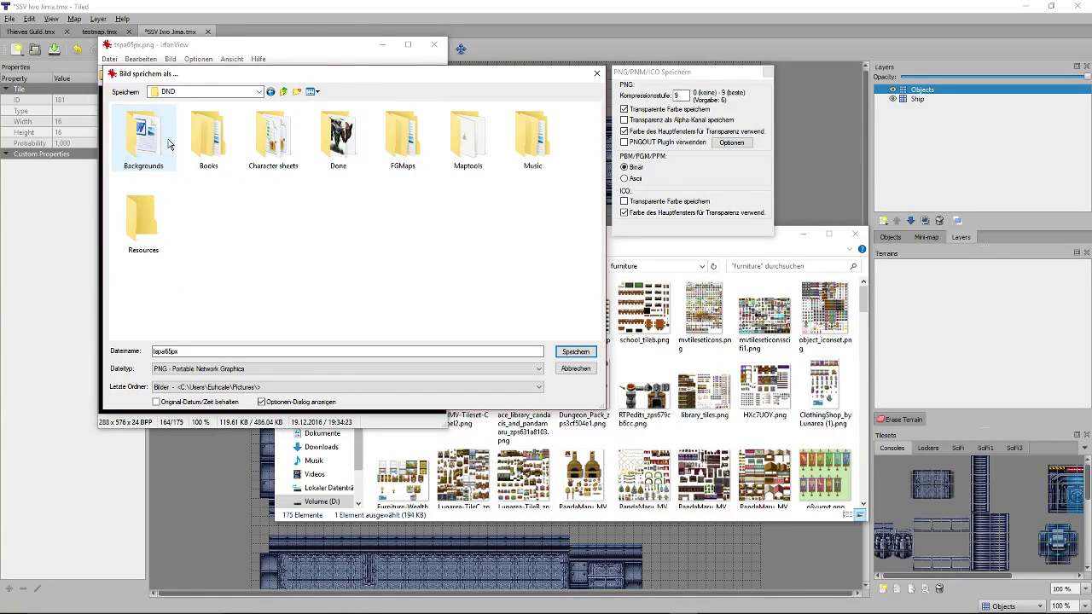
{"action": "double_click", "coordinate": [467, 136]}
{"action": "double_click", "coordinate": [205, 143]}
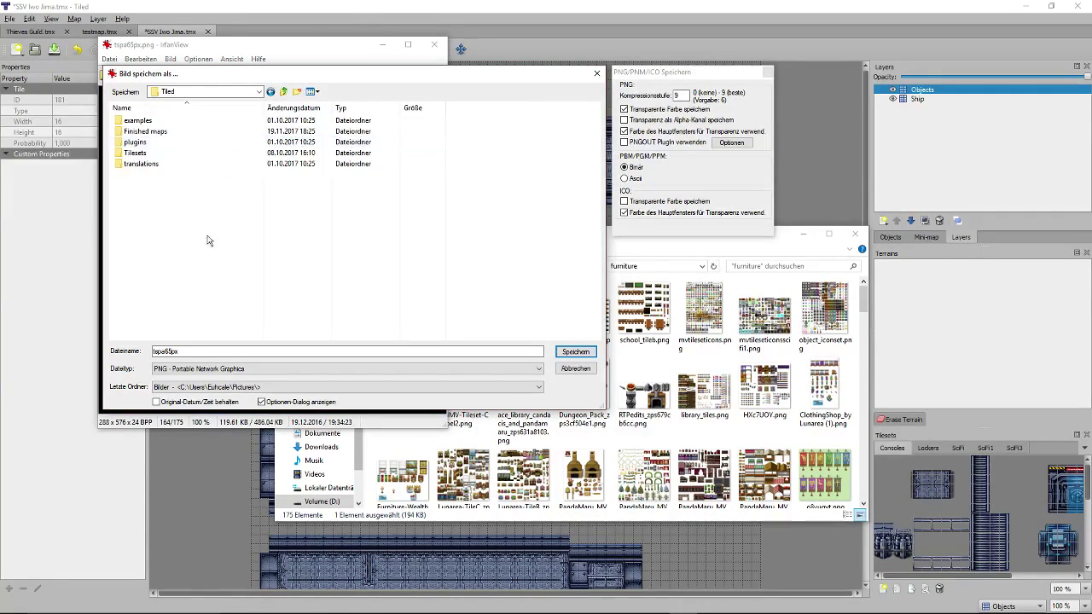
{"action": "double_click", "coordinate": [175, 158]}
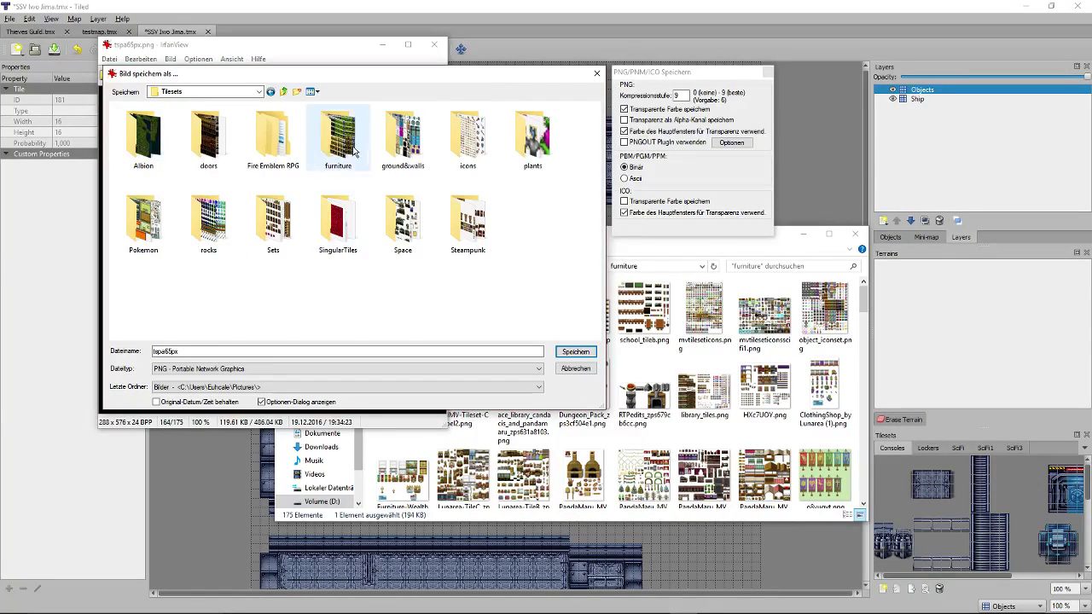
{"action": "double_click", "coordinate": [338, 136]}
Name the resized copy tspa65px32x32 and save it as a PNG in the furniture folder.
{"action": "left_click_drag", "start_coordinate": [295, 78], "coordinate": [332, 165]}
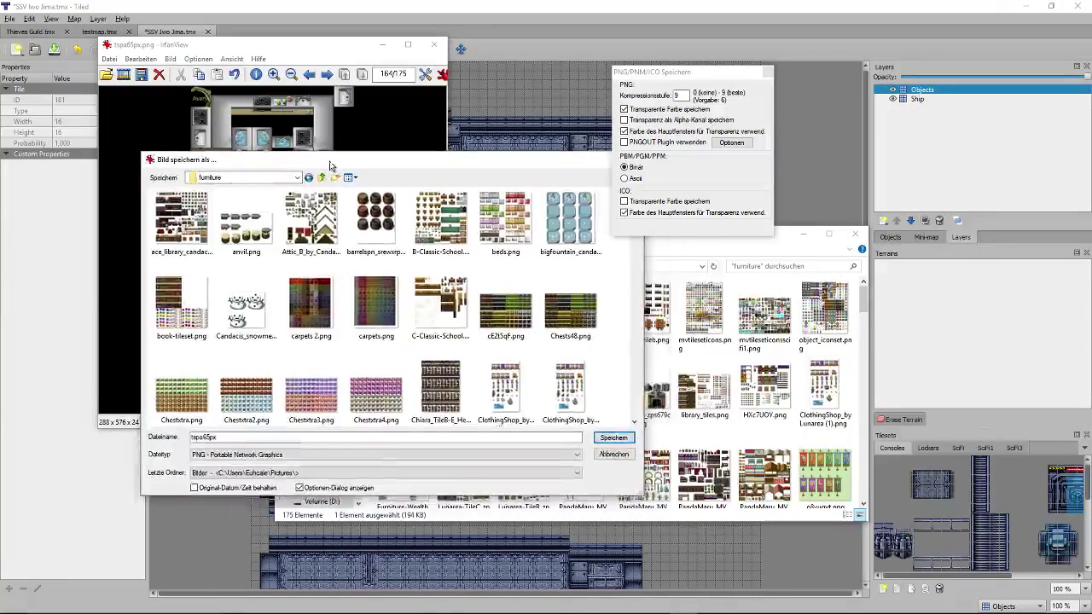
{"action": "left_click", "coordinate": [265, 435]}
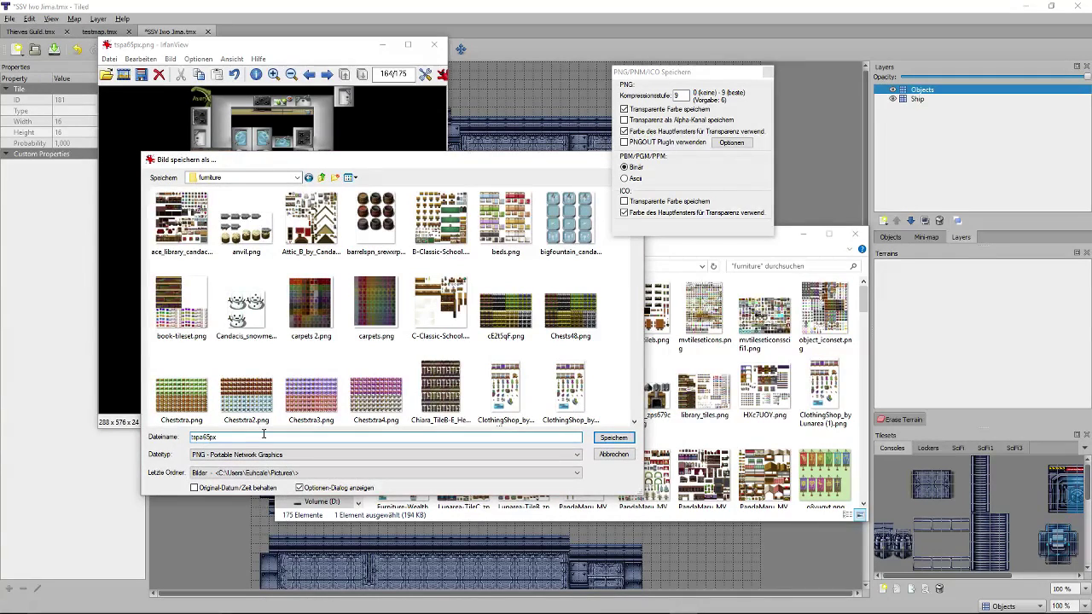
{"action": "type", "text": "32x32"}
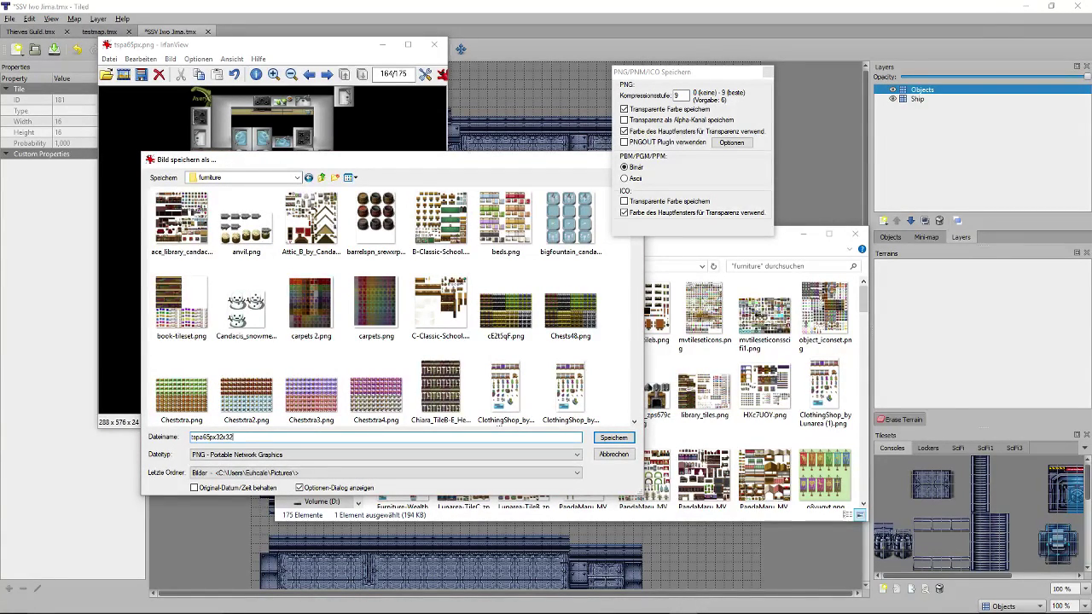
{"action": "left_click", "coordinate": [613, 437]}
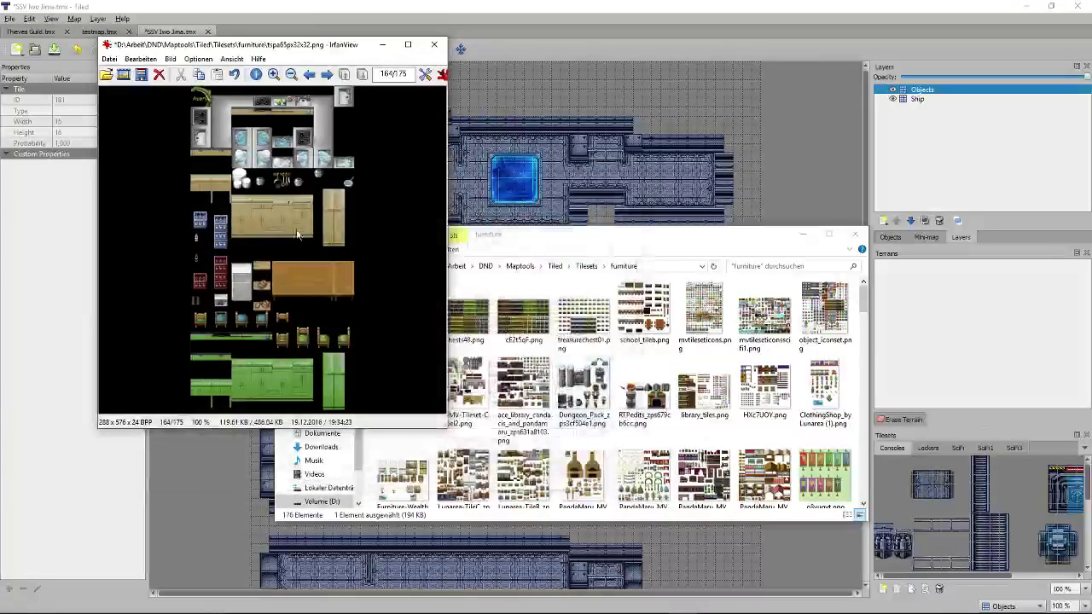
{"action": "mouse_move", "coordinate": [192, 101]}
{"action": "left_mouse_down"}
{"action": "mouse_move", "coordinate": [218, 116]}
{"action": "mouse_move", "coordinate": [211, 100]}
{"action": "mouse_move", "coordinate": [210, 124]}
{"action": "mouse_move", "coordinate": [190, 107]}
{"action": "left_mouse_up"}
{"action": "left_click", "coordinate": [214, 122]}
{"action": "left_click", "coordinate": [167, 167]}
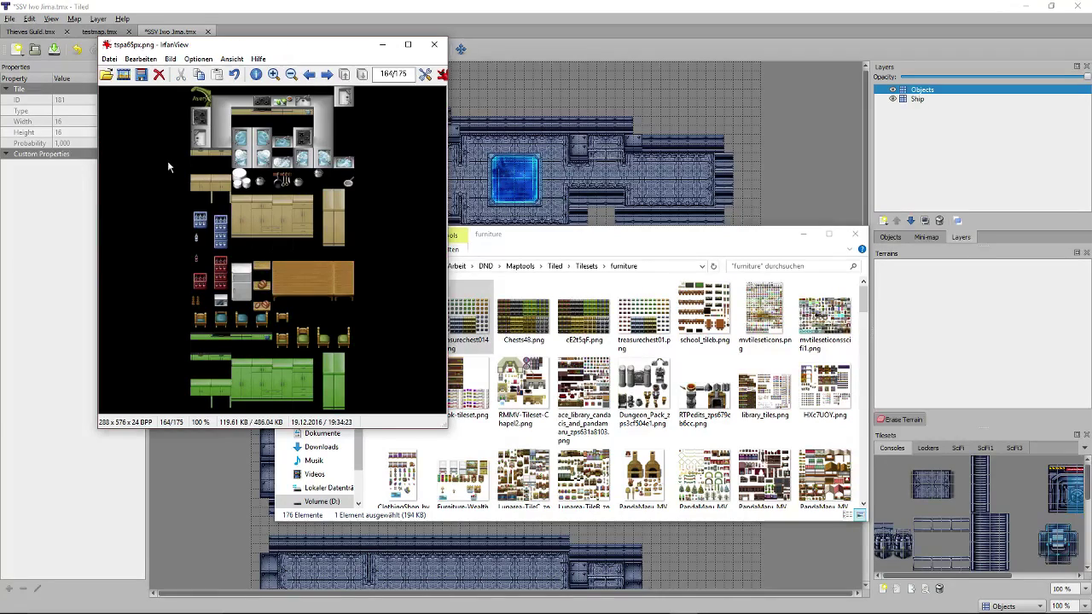
Minimize IrfanView, start a new tileset in Tiled and find the furniture folder's images starting with T for its source.
{"action": "left_click", "coordinate": [382, 44]}
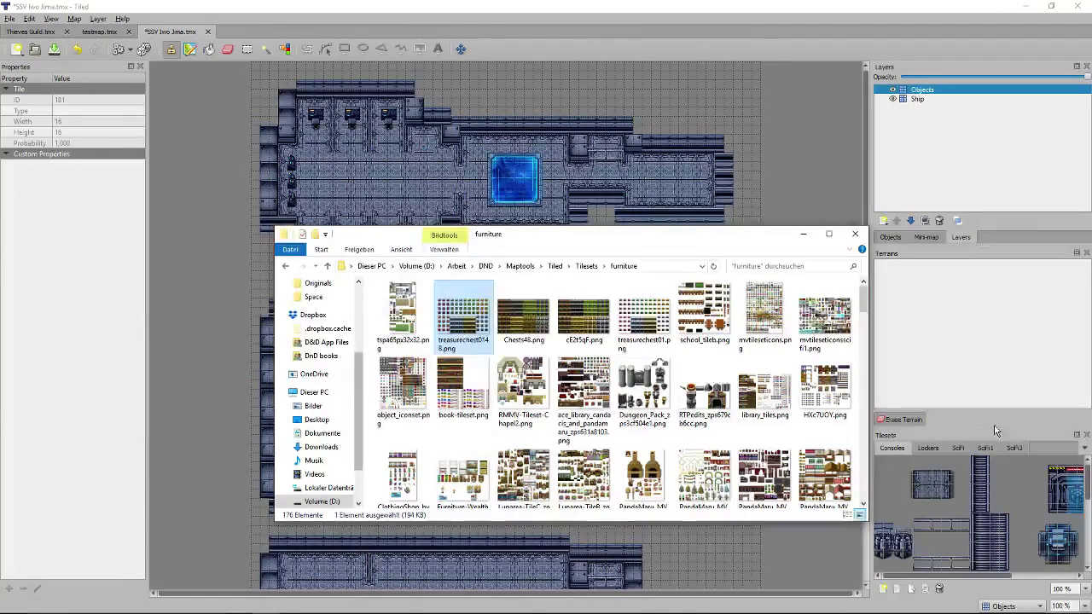
{"action": "left_click", "coordinate": [882, 588]}
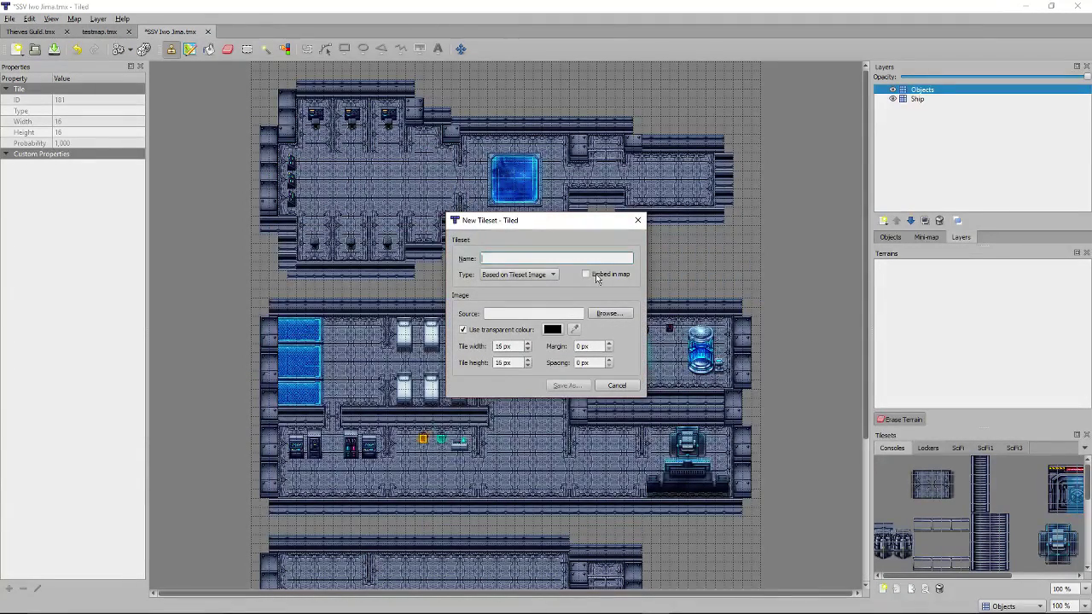
{"action": "left_click", "coordinate": [609, 314]}
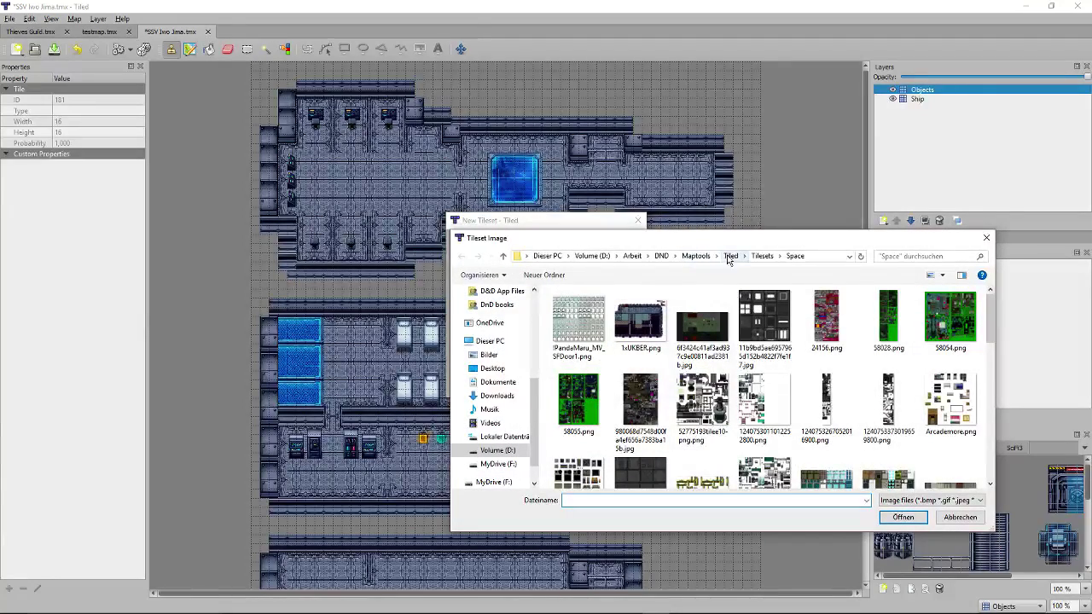
{"action": "left_click", "coordinate": [761, 256]}
{"action": "double_click", "coordinate": [770, 320]}
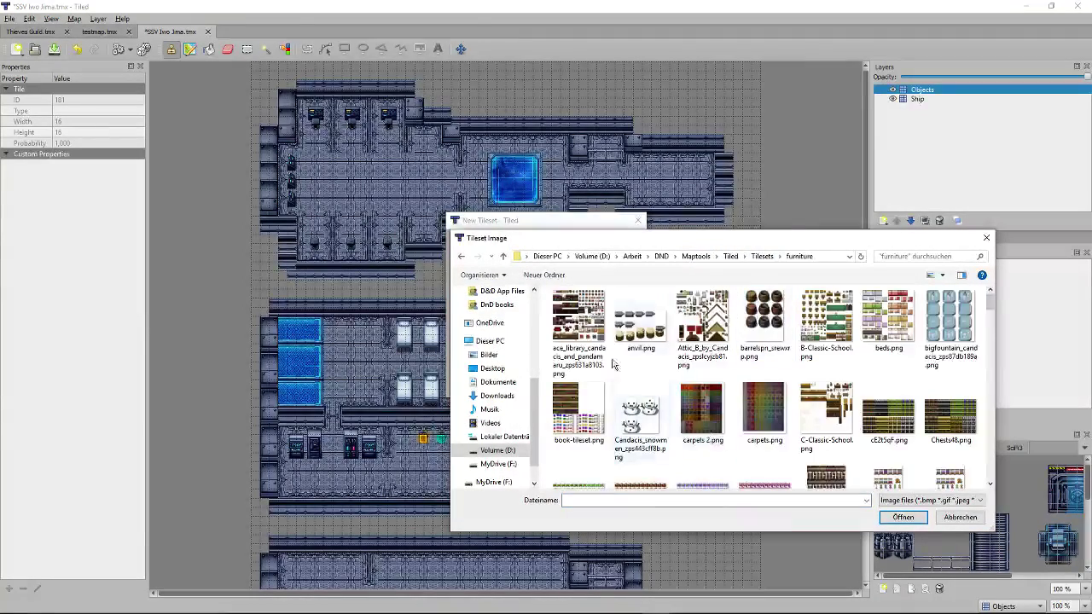
{"action": "left_click", "coordinate": [780, 325]}
{"action": "key", "text": "t"}
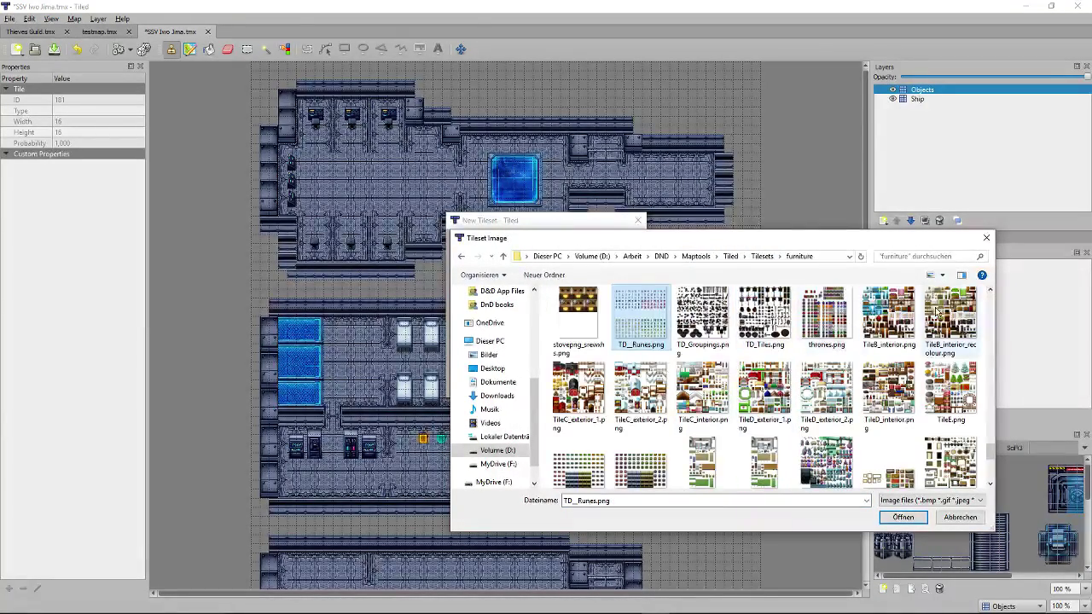
Switch to the furniture folder in File Explorer, locate tspa65px.png among the tileset images and refresh the folder view.
{"action": "scroll", "coordinate": [763, 397], "scroll_direction": "up", "scroll_amount": 8}
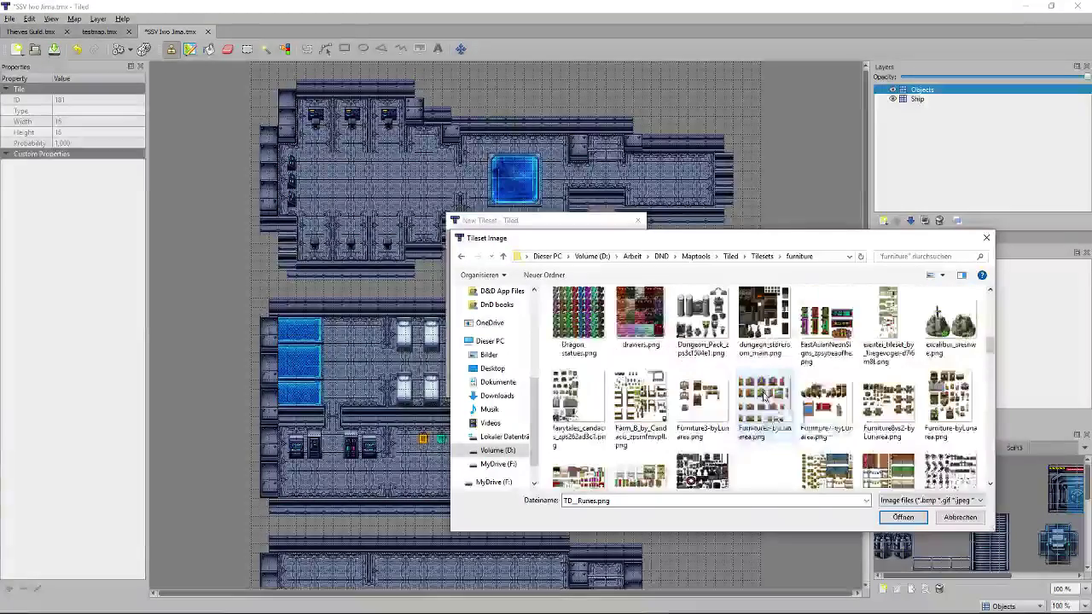
{"action": "scroll", "coordinate": [763, 396], "scroll_direction": "up", "scroll_amount": 5}
{"action": "key", "text": "alt+Tab"}
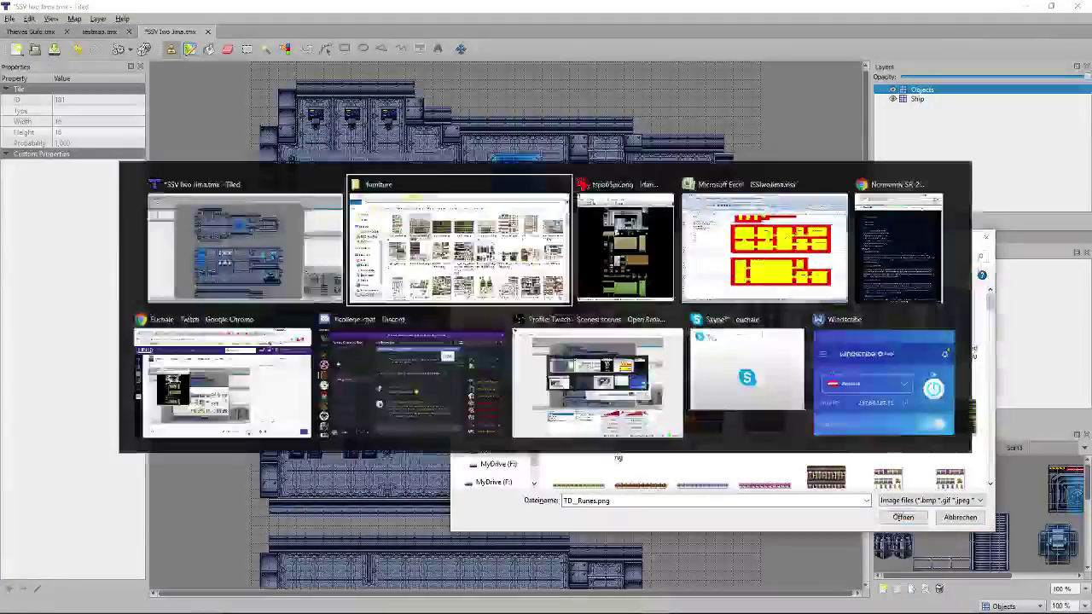
{"action": "left_click", "coordinate": [683, 603]}
{"action": "left_click", "coordinate": [687, 603]}
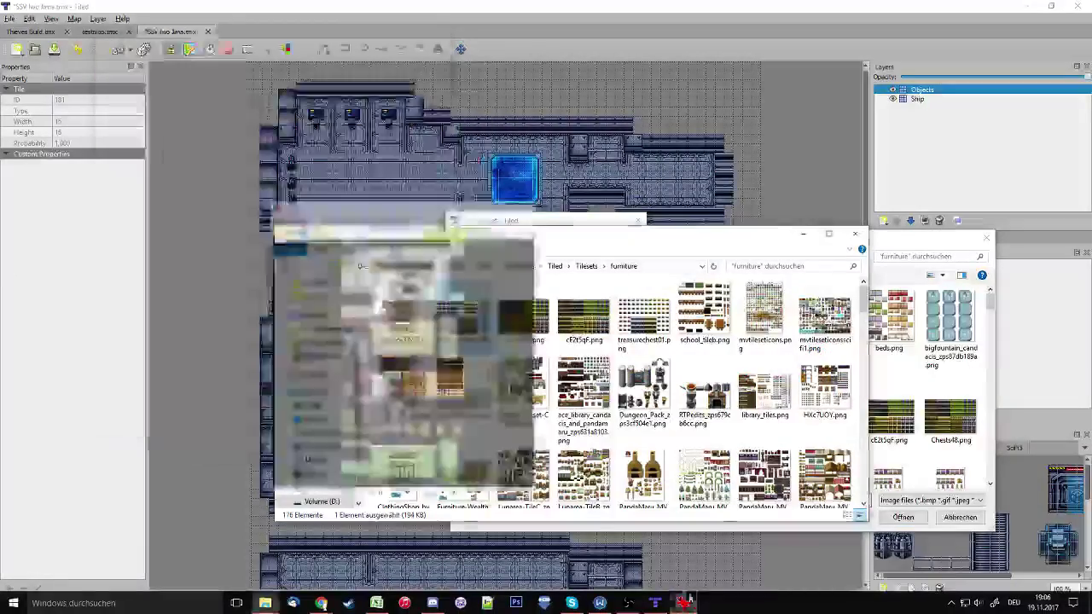
{"action": "key", "text": "Home"}
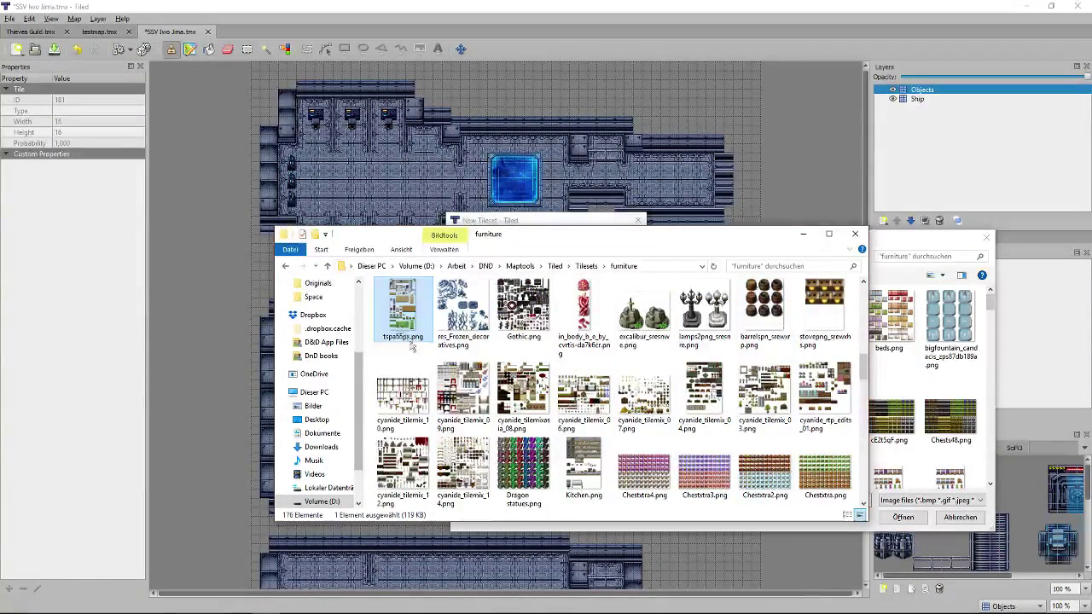
{"action": "scroll", "coordinate": [403, 333], "scroll_direction": "up", "scroll_amount": 1}
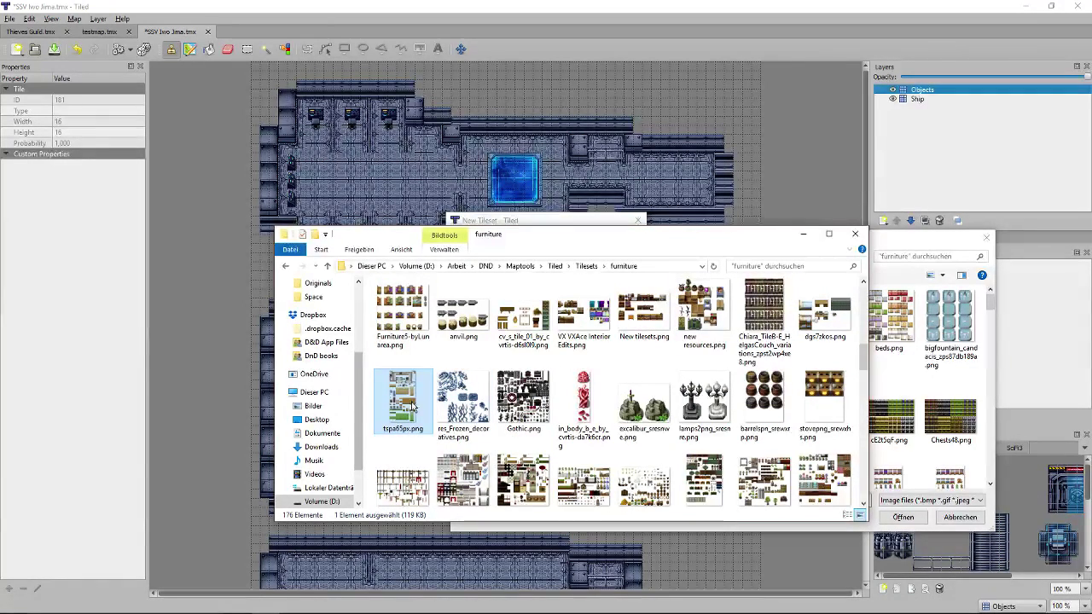
{"action": "right_click", "coordinate": [415, 409]}
{"action": "left_click", "coordinate": [468, 367]}
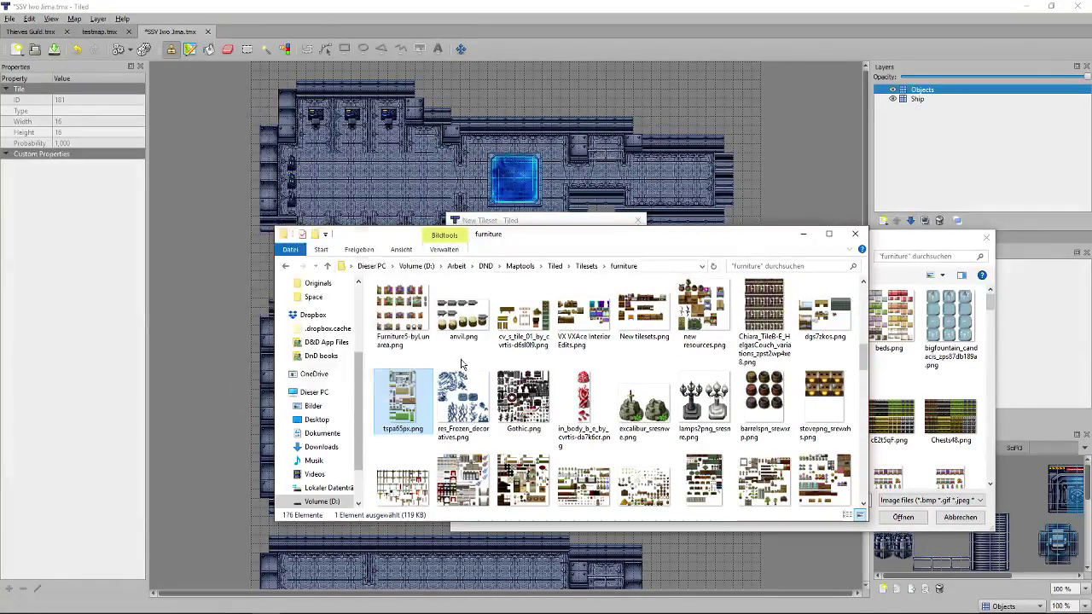
{"action": "right_click", "coordinate": [461, 365]}
{"action": "left_click", "coordinate": [401, 405]}
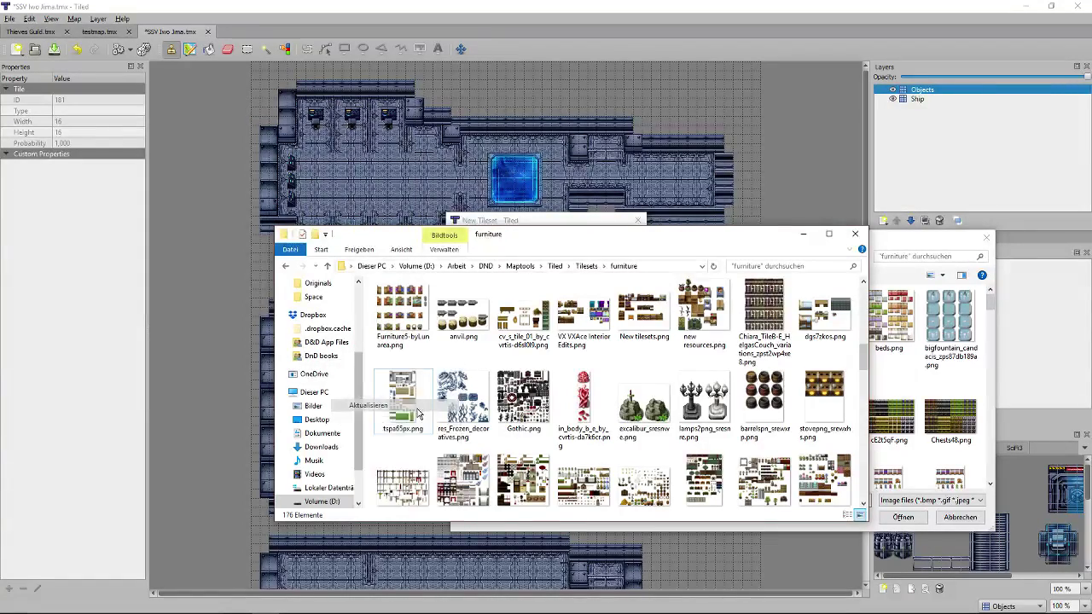
Search the furniture folder for the tspa65px tileset images among the files starting with "t".
{"action": "left_click", "coordinate": [580, 401]}
{"action": "scroll", "coordinate": [580, 401], "scroll_direction": "down", "scroll_amount": 3}
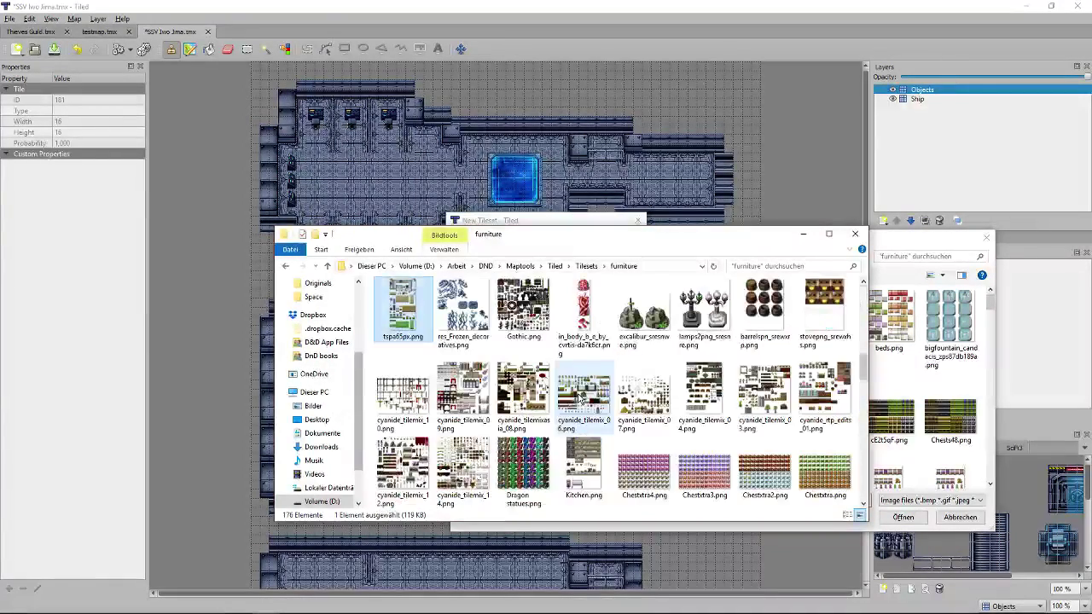
{"action": "left_click", "coordinate": [503, 343]}
{"action": "scroll", "coordinate": [504, 344], "scroll_direction": "down", "scroll_amount": 6}
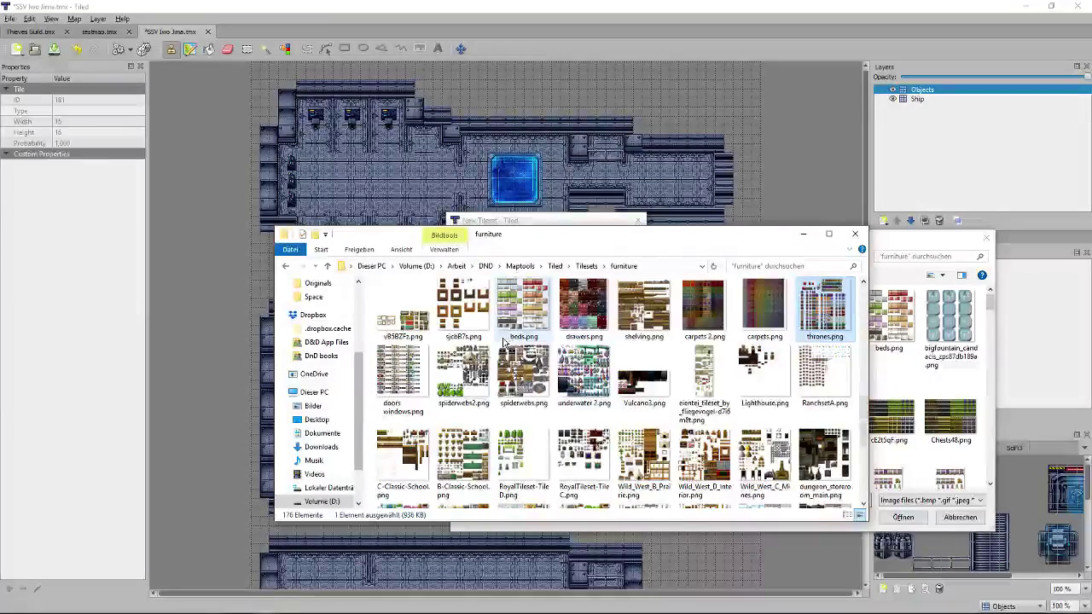
{"action": "left_click", "coordinate": [463, 314]}
{"action": "type", "text": "tttd"}
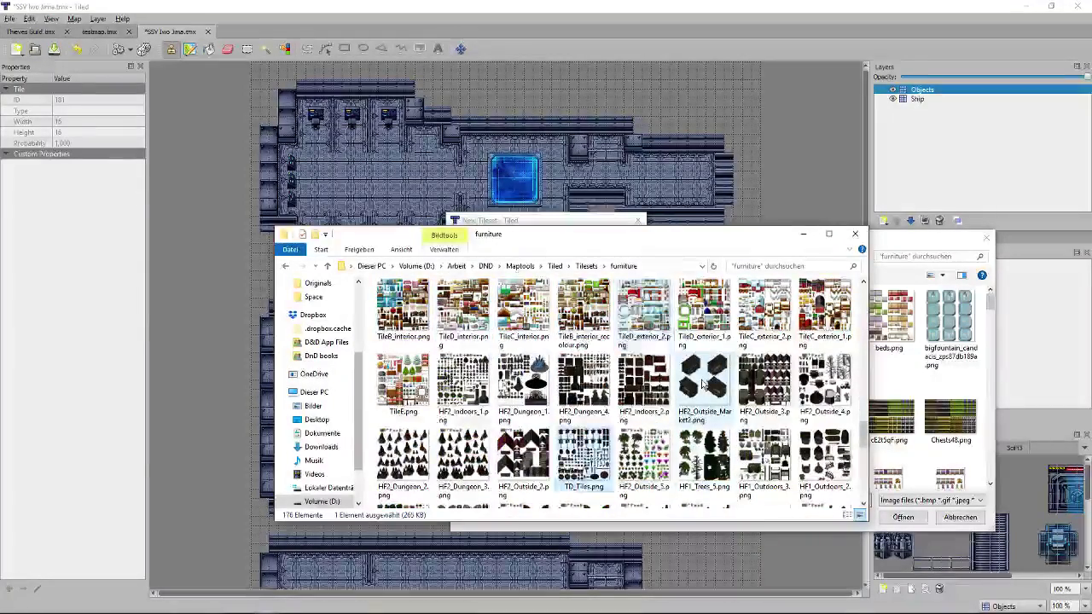
{"action": "type", "text": "treasurechest01.tileb"}
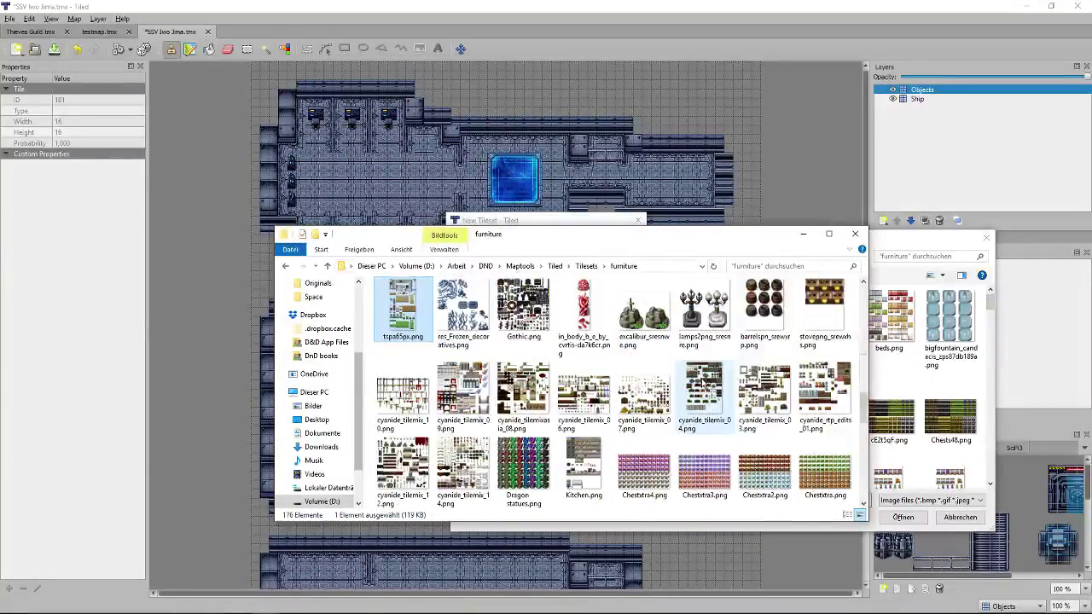
{"action": "key", "text": "Right"}
{"action": "key", "text": "Right"}
{"action": "key", "text": "Right"}
{"action": "key", "text": "Right"}
{"action": "key", "text": "Right"}
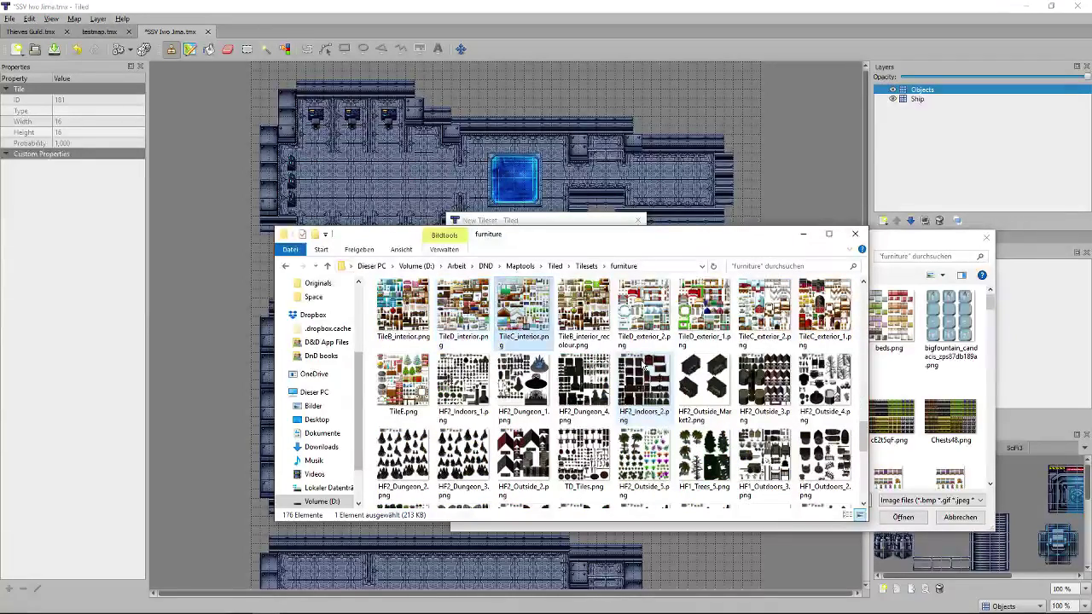
Sort the furniture folder by name and preview tspa65px32x32.png.
{"action": "right_click", "coordinate": [488, 353]}
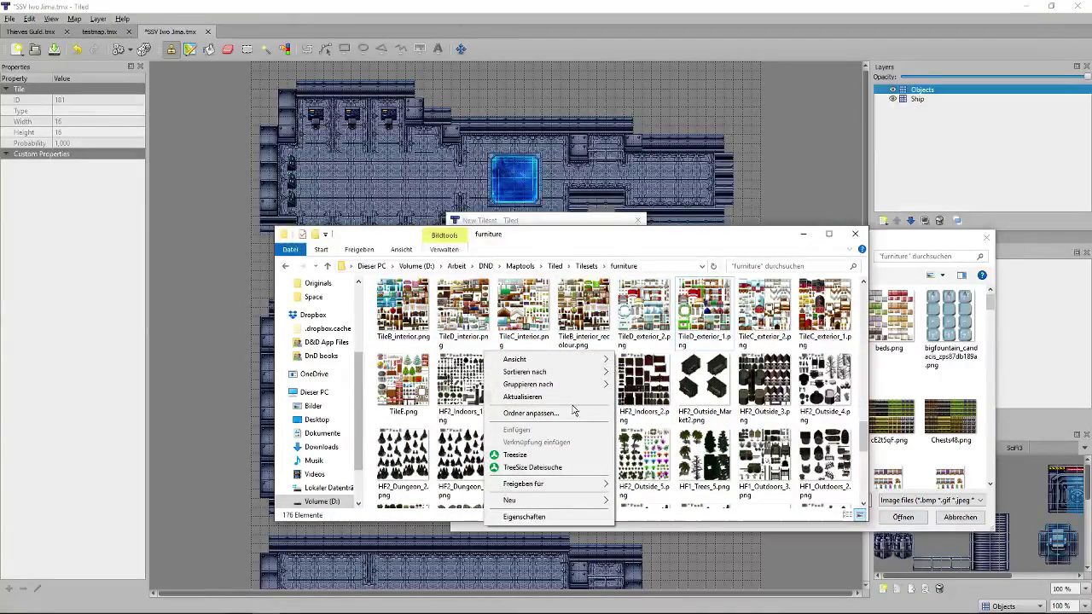
{"action": "left_click", "coordinate": [408, 372]}
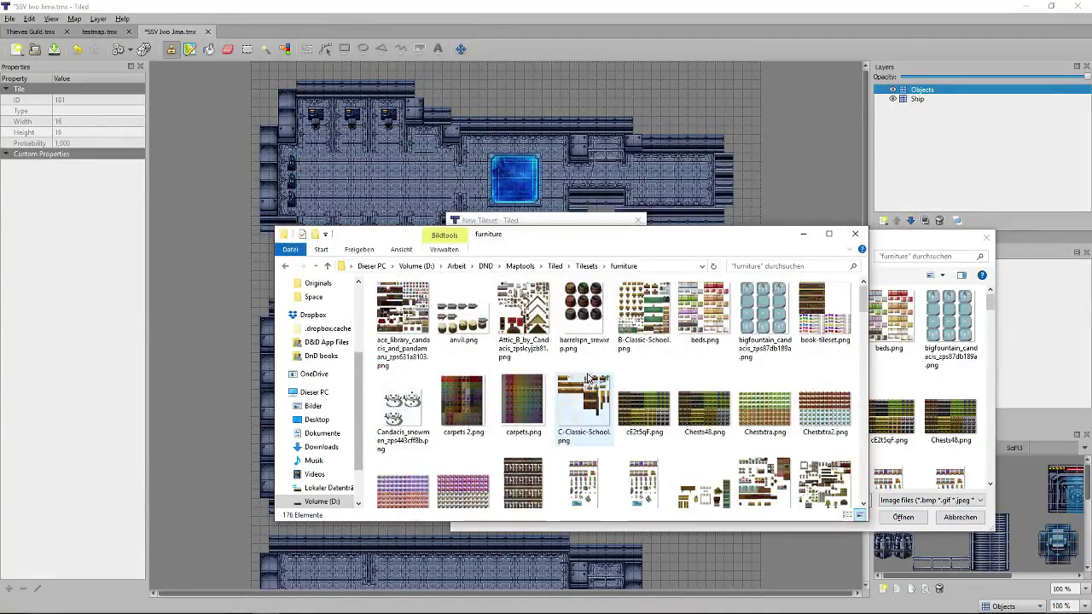
{"action": "left_click", "coordinate": [585, 313]}
{"action": "scroll", "coordinate": [585, 313], "scroll_direction": "down", "scroll_amount": 15}
{"action": "left_click", "coordinate": [704, 307]}
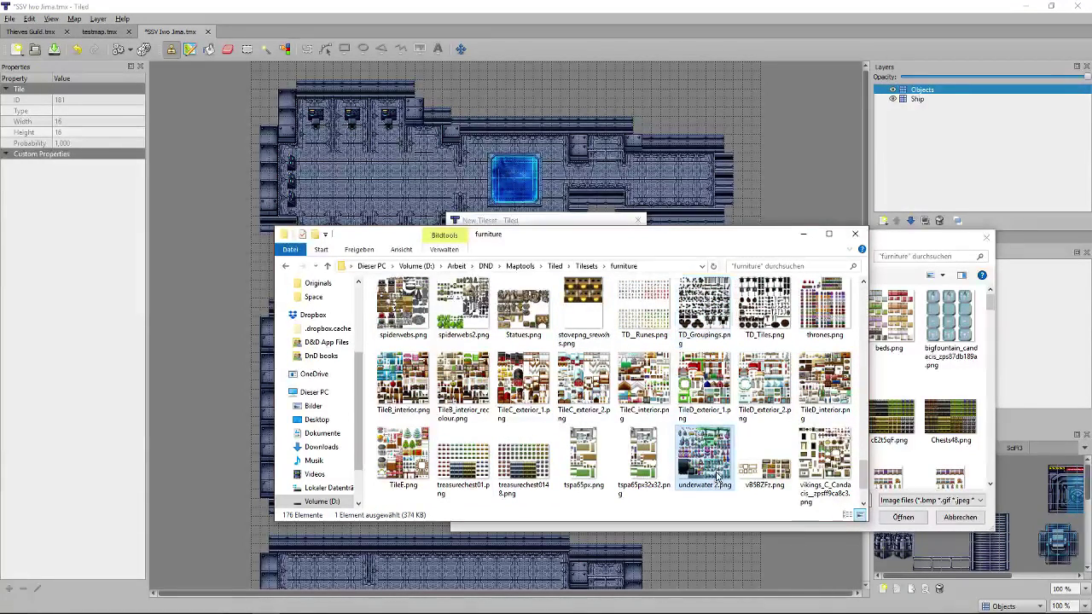
{"action": "left_click", "coordinate": [641, 473]}
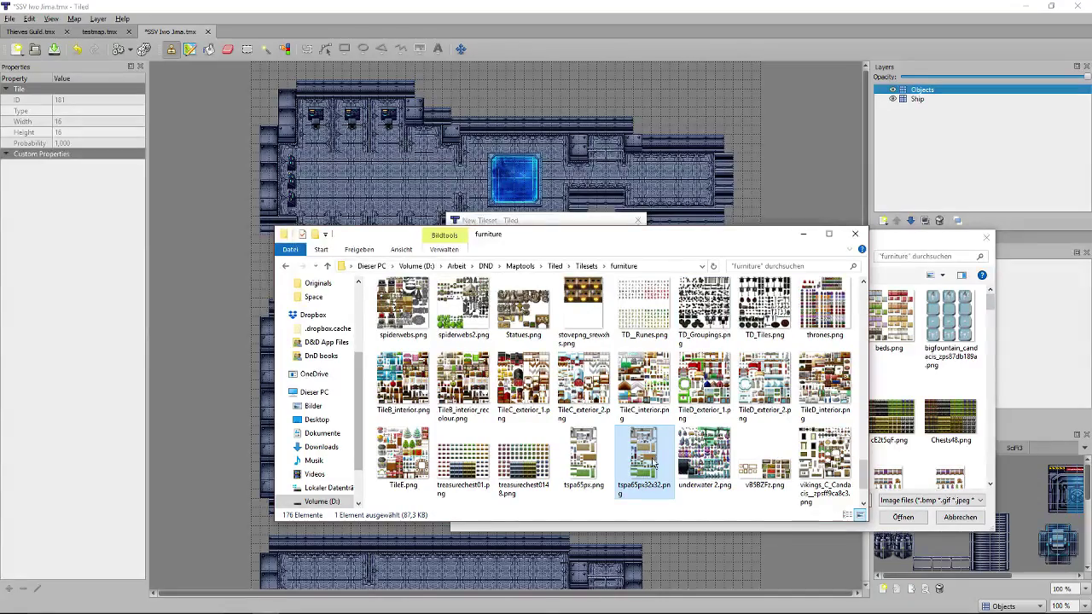
{"action": "left_click", "coordinate": [341, 9]}
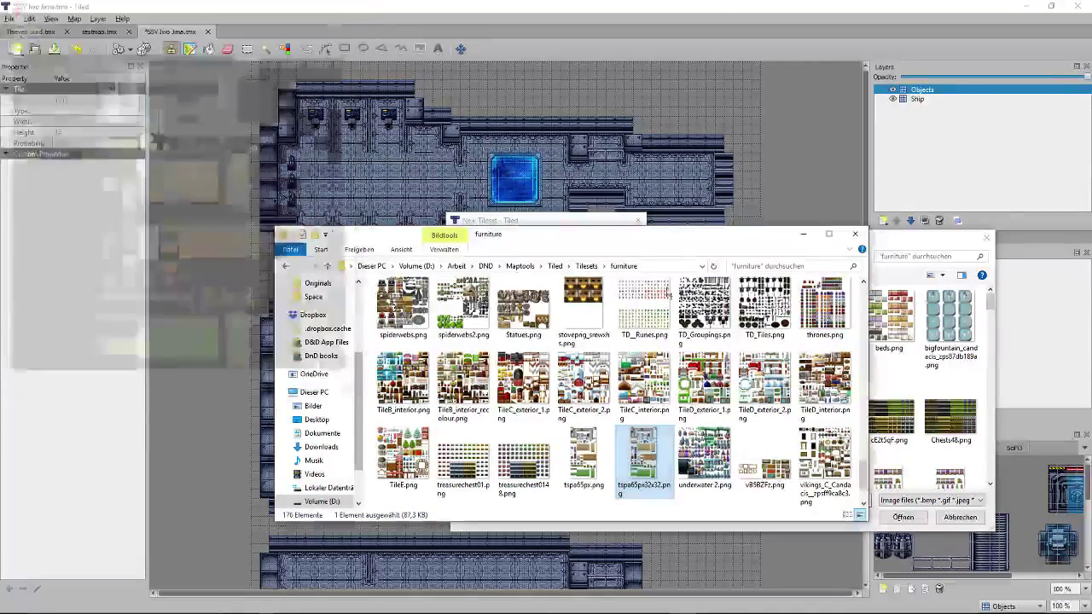
Return to the tileset image selection in Tiled and create an embedded tileset from tspa65px32x32.png.
{"action": "left_click", "coordinate": [803, 234]}
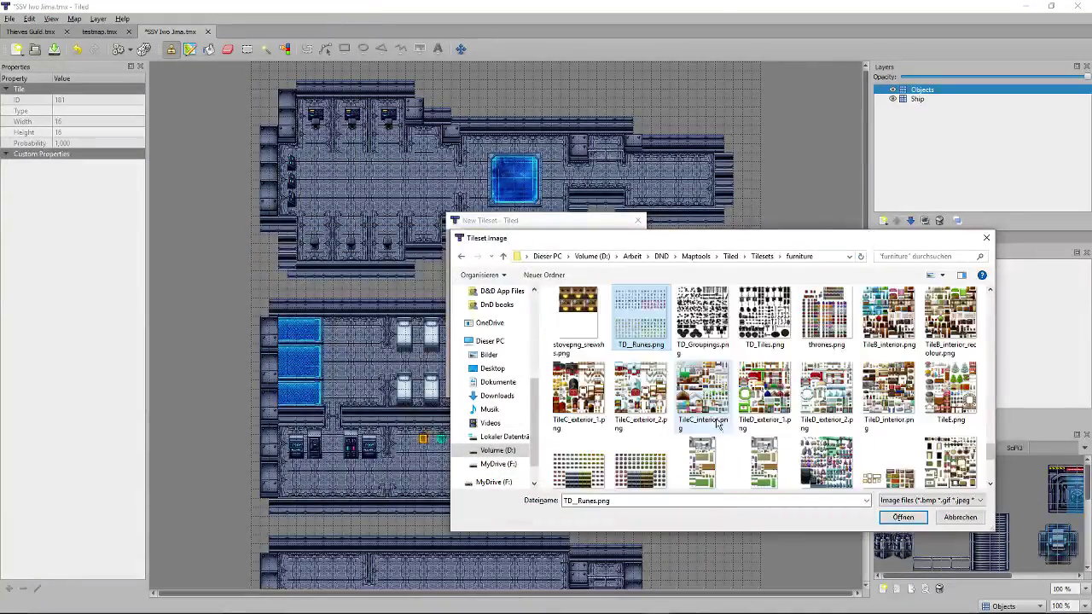
{"action": "left_click", "coordinate": [888, 465]}
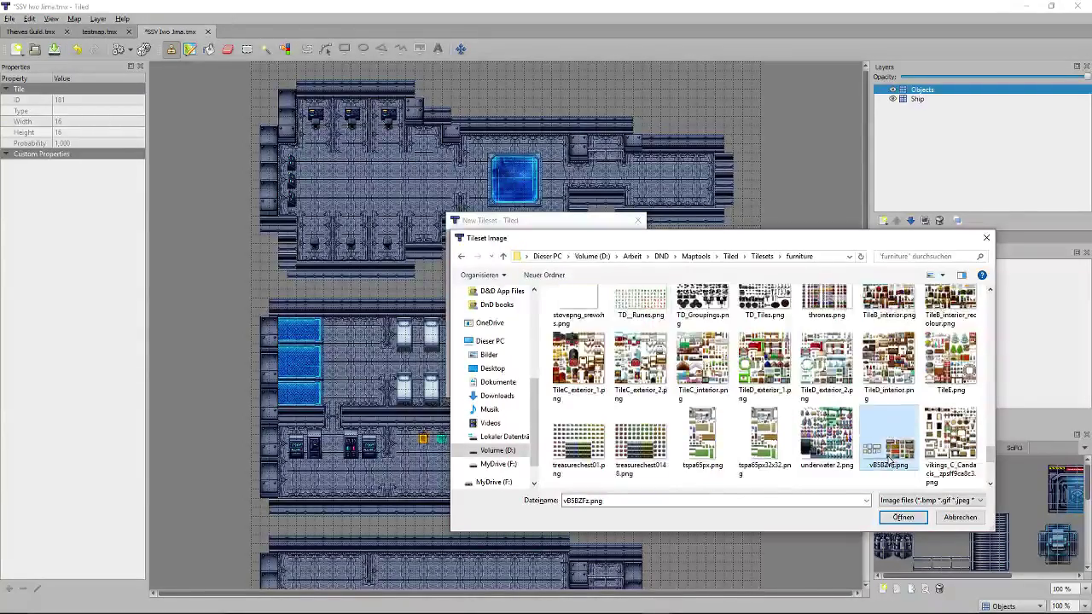
{"action": "scroll", "coordinate": [888, 443], "scroll_direction": "down", "scroll_amount": 1}
{"action": "double_click", "coordinate": [759, 359]}
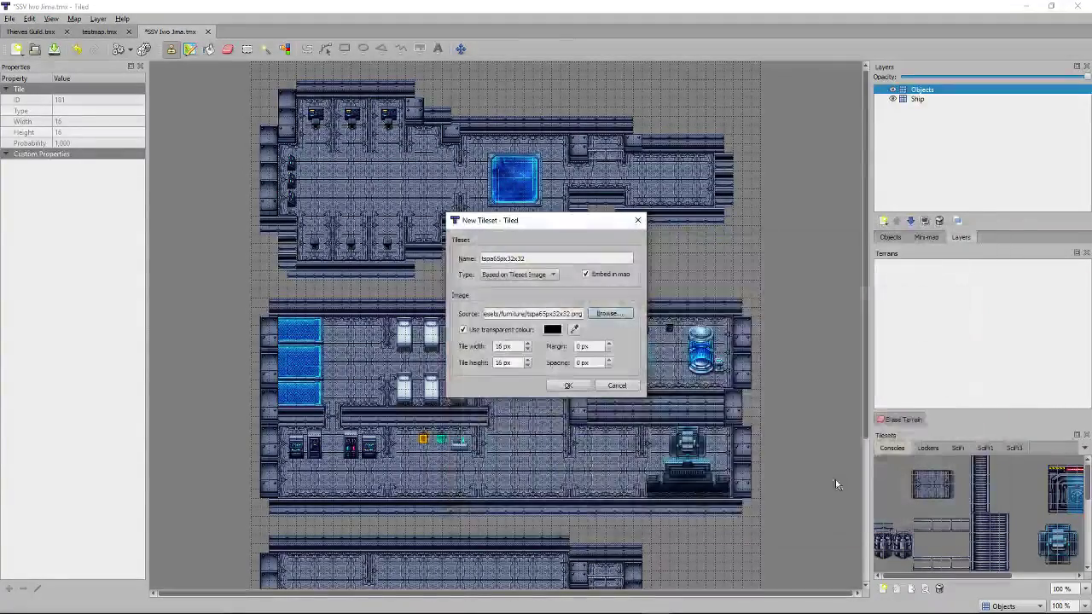
{"action": "left_click", "coordinate": [565, 386]}
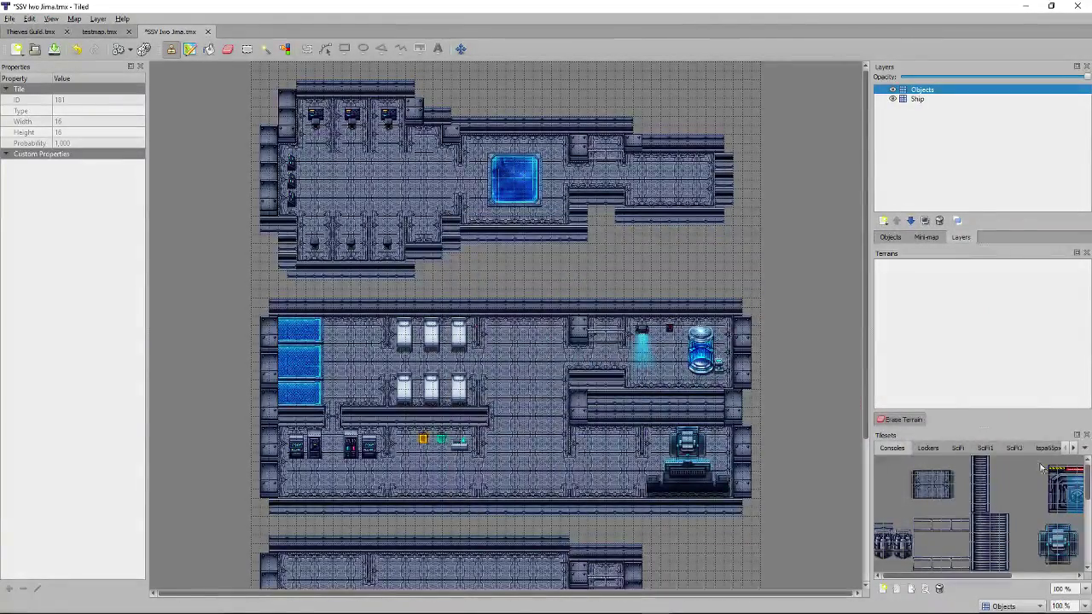
Stamp the kitchen counter from the tspa65px32x32 tileset along the upper wall of the small room beside the large dark machine.
{"action": "left_click", "coordinate": [1072, 449]}
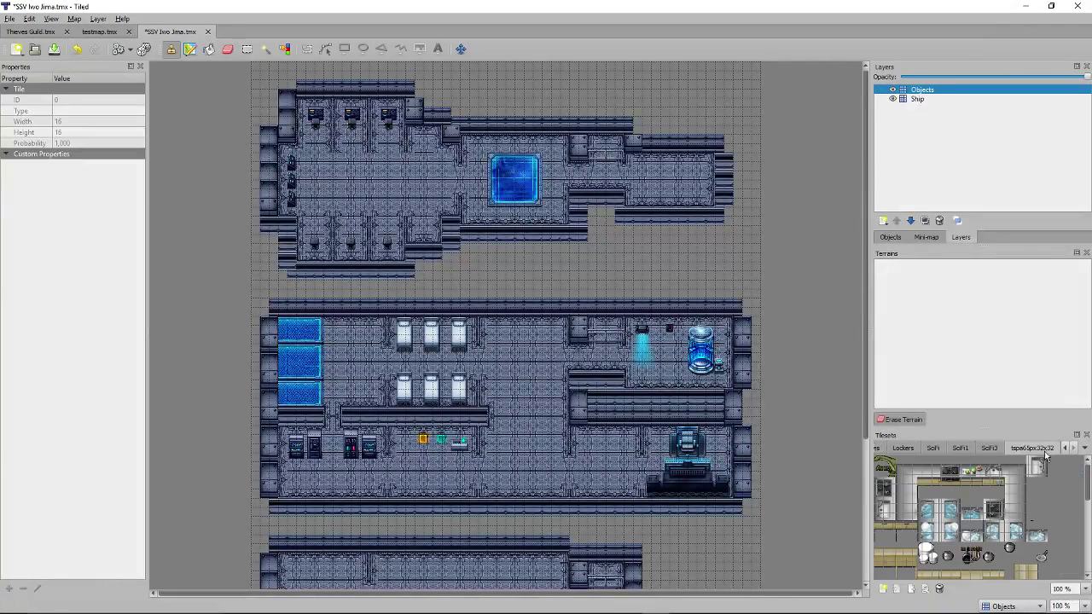
{"action": "left_click", "coordinate": [887, 509]}
{"action": "left_click_drag", "start_coordinate": [967, 470], "coordinate": [994, 486]}
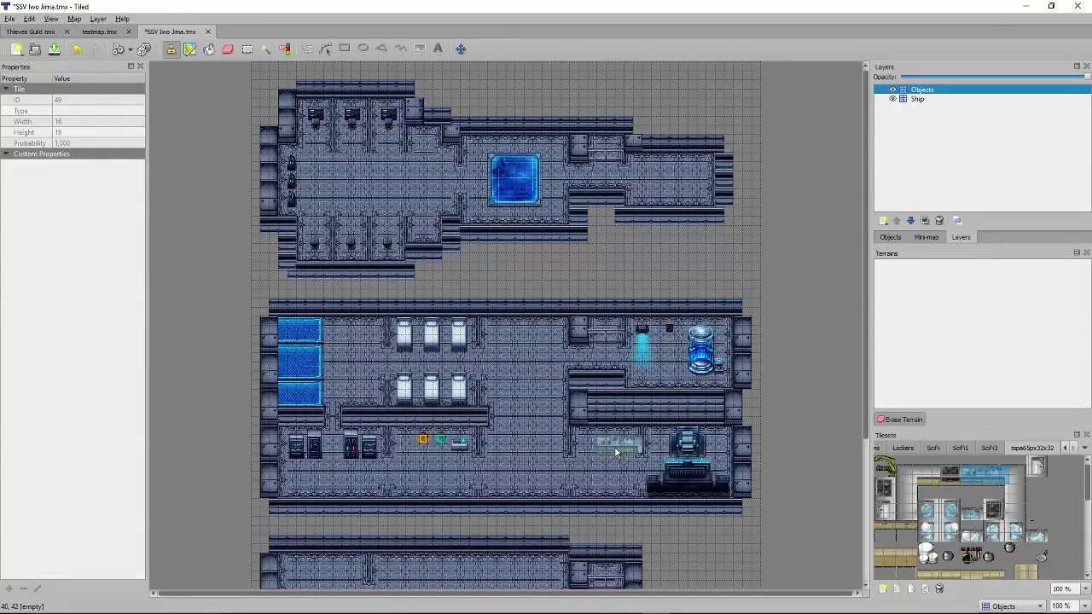
{"action": "left_click_drag", "start_coordinate": [949, 475], "coordinate": [989, 484]}
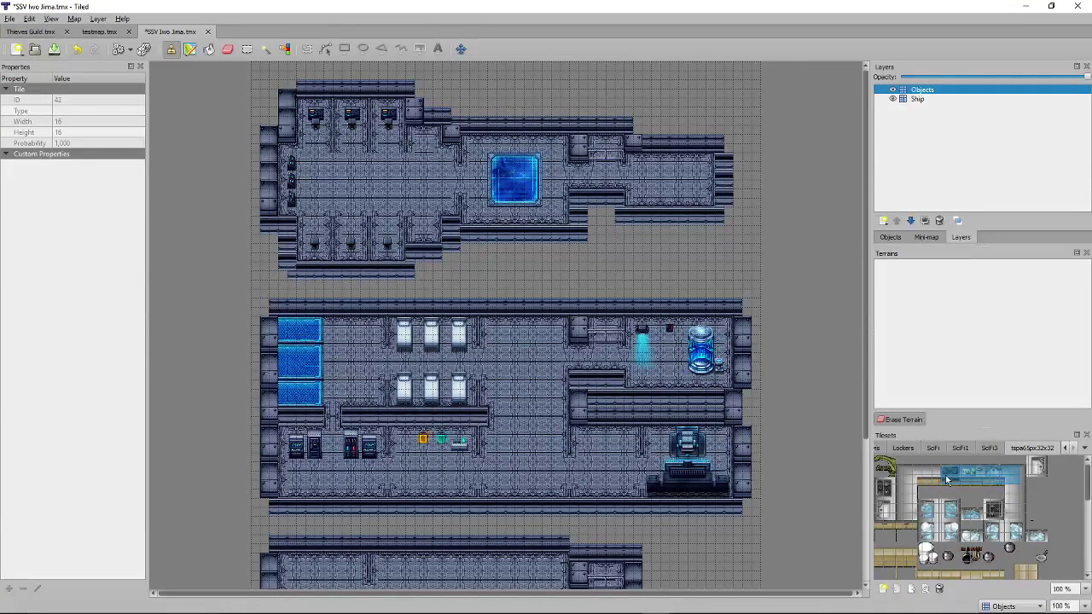
{"action": "left_click", "coordinate": [1005, 474]}
{"action": "left_click_drag", "start_coordinate": [1005, 474], "coordinate": [943, 484]}
{"action": "left_click", "coordinate": [608, 445]}
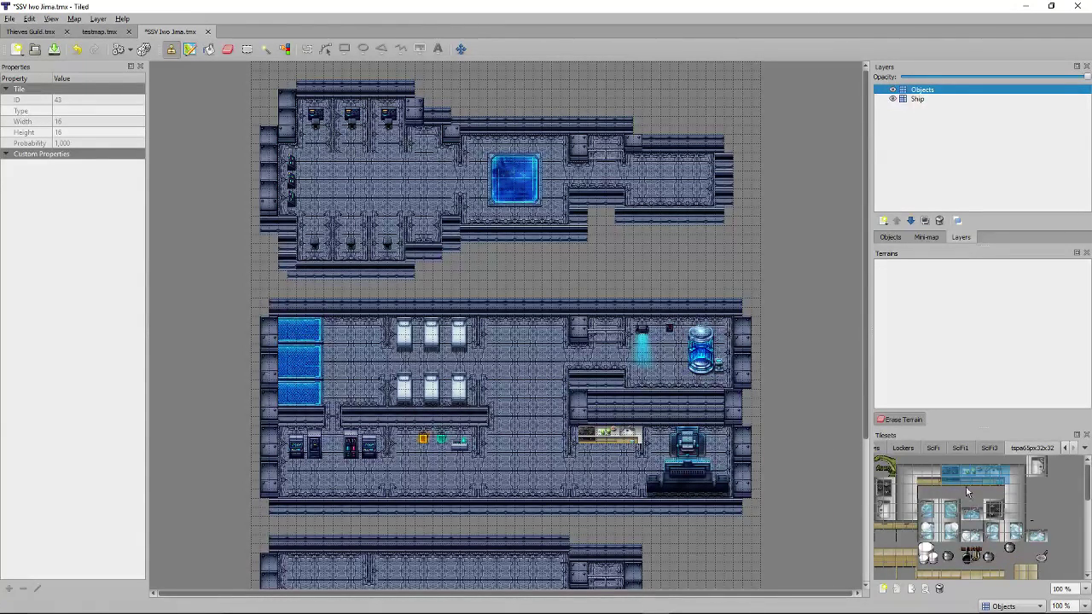
Shorten the kitchen counter to its stove and vegetable section, erasing the tiles at its right end.
{"action": "left_click", "coordinate": [1003, 490]}
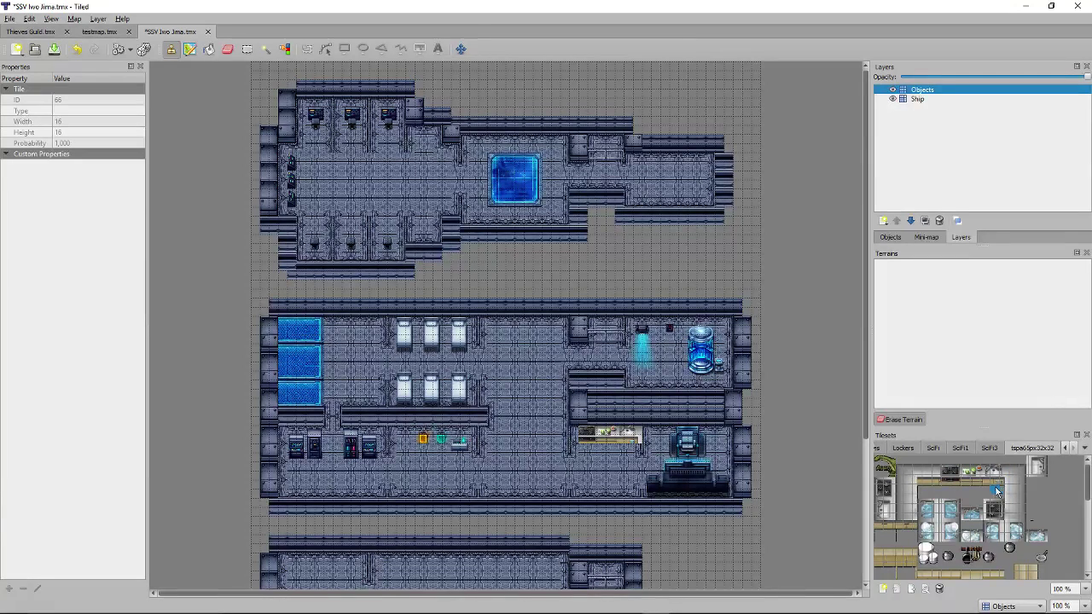
{"action": "mouse_move", "coordinate": [993, 490]}
{"action": "left_mouse_down"}
{"action": "mouse_move", "coordinate": [937, 474]}
{"action": "mouse_move", "coordinate": [978, 491]}
{"action": "left_mouse_up"}
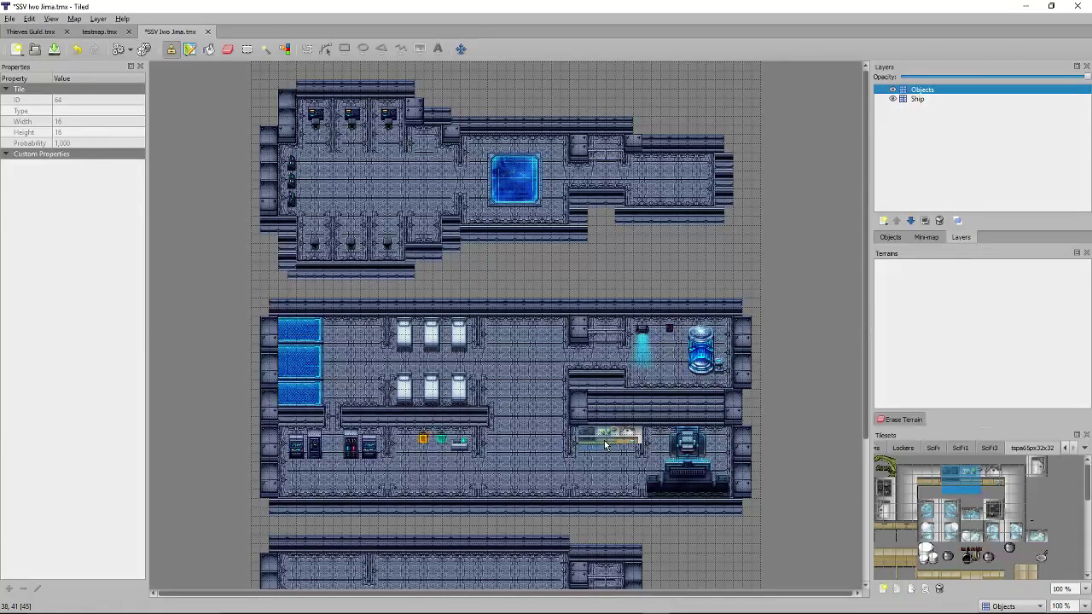
{"action": "left_click", "coordinate": [228, 49]}
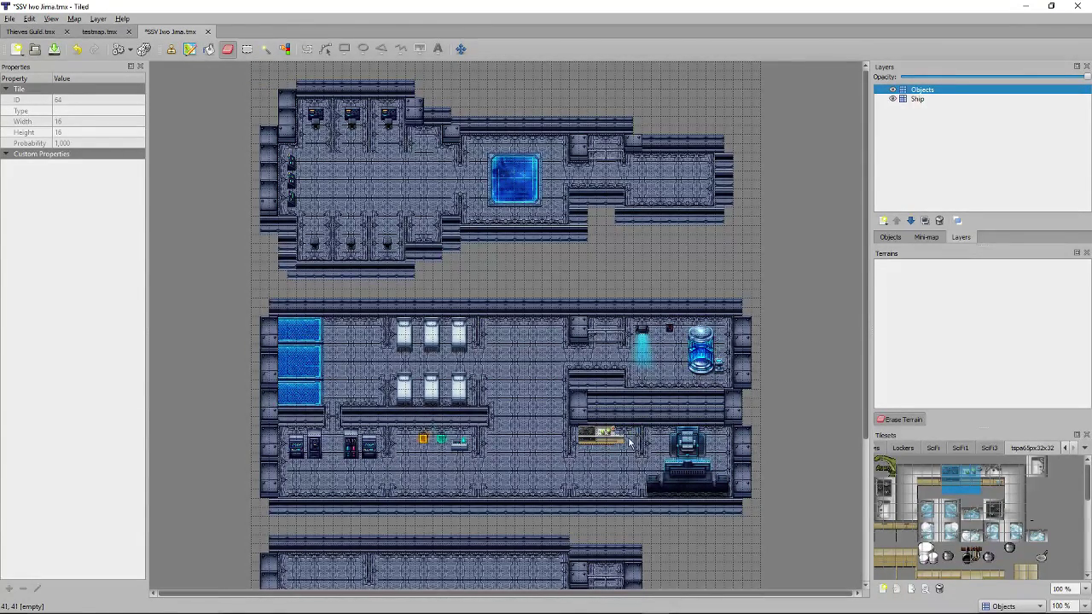
Look through the tspa65px32x32 tileset for more furniture suitable for the kitchen area.
{"action": "left_click", "coordinate": [982, 475]}
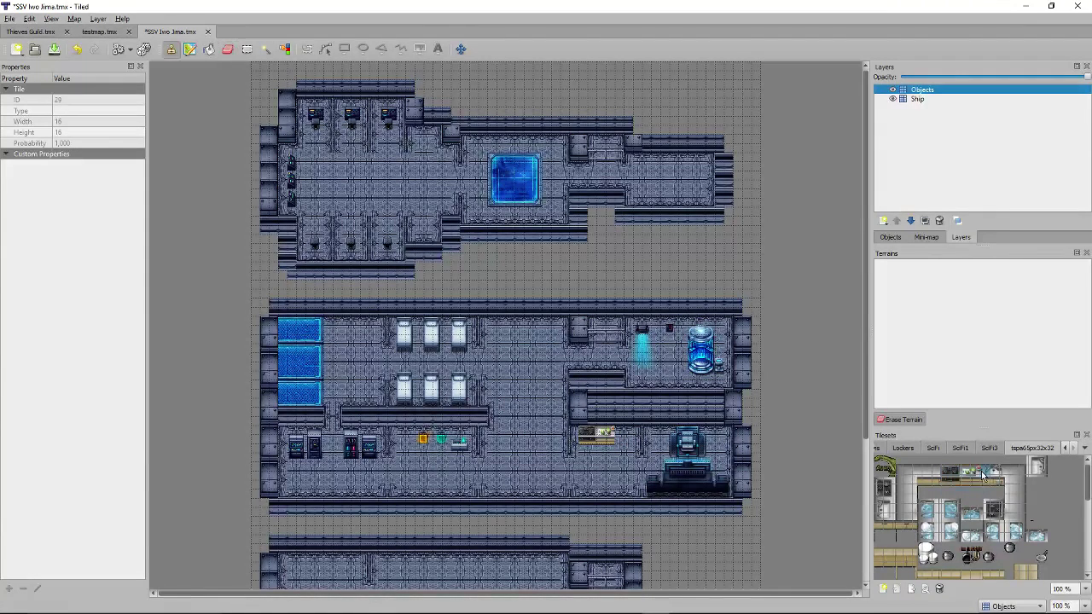
{"action": "scroll", "coordinate": [1027, 526], "scroll_direction": "down", "scroll_amount": 1}
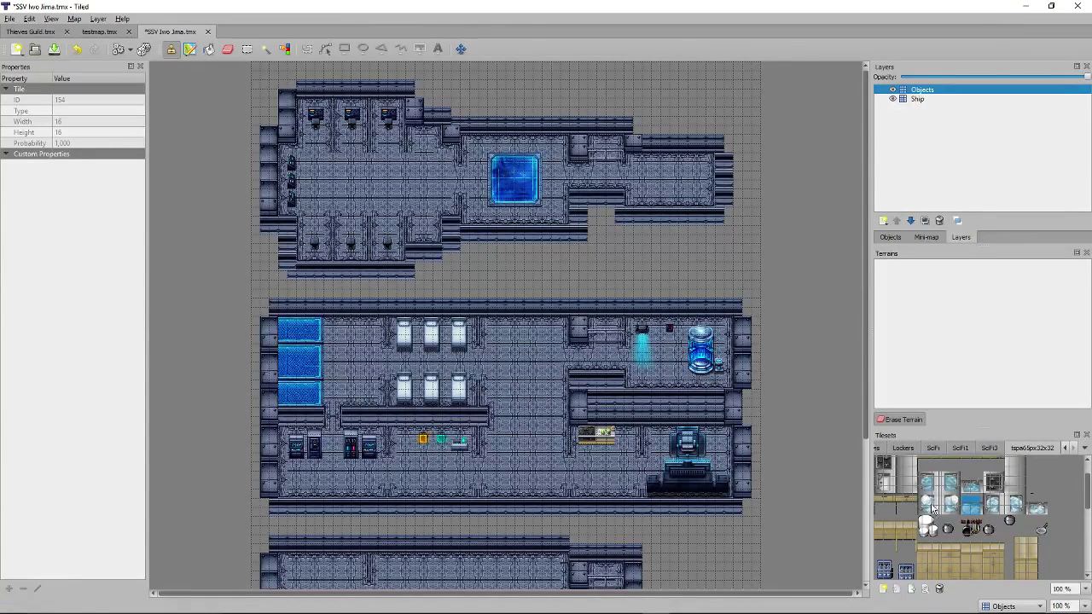
{"action": "scroll", "coordinate": [1018, 509], "scroll_direction": "up", "scroll_amount": 1}
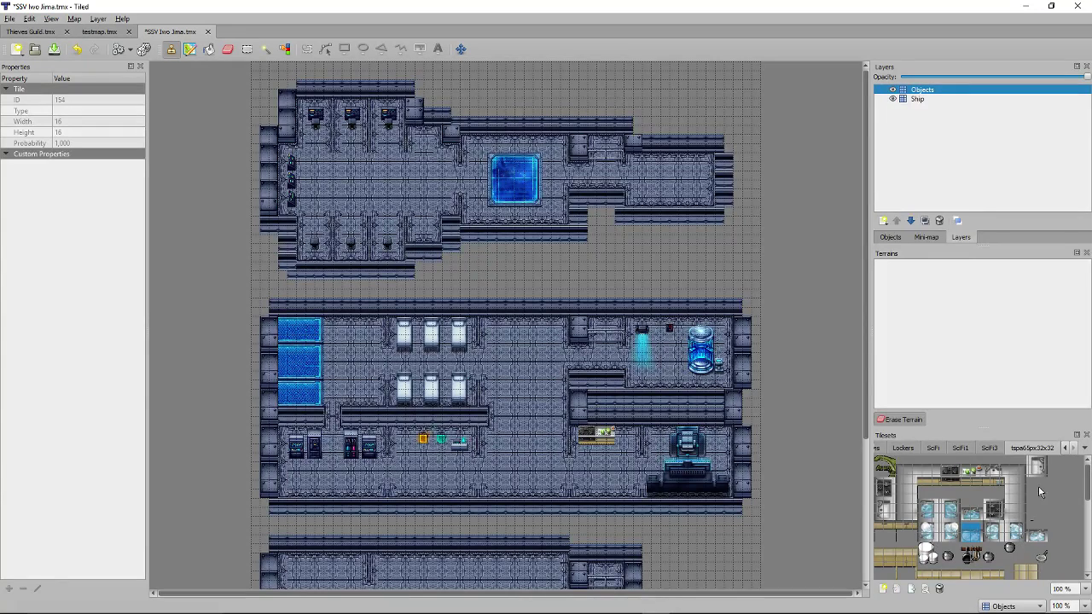
{"action": "scroll", "coordinate": [996, 487], "scroll_direction": "down", "scroll_amount": 1}
{"action": "left_click", "coordinate": [990, 482]}
{"action": "scroll", "coordinate": [949, 531], "scroll_direction": "down", "scroll_amount": 4}
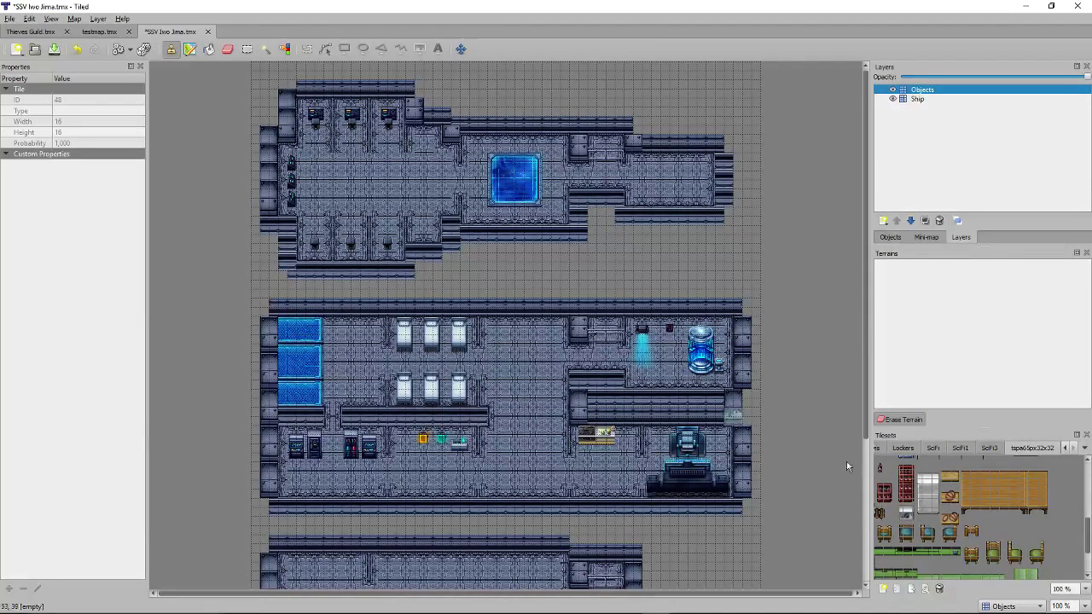
{"action": "scroll", "coordinate": [954, 483], "scroll_direction": "down", "scroll_amount": 2}
Examine the SciFi3, SciFi1, SciFi, Lockers and Consoles tilesets for suitable furniture tiles.
{"action": "left_click", "coordinate": [990, 449]}
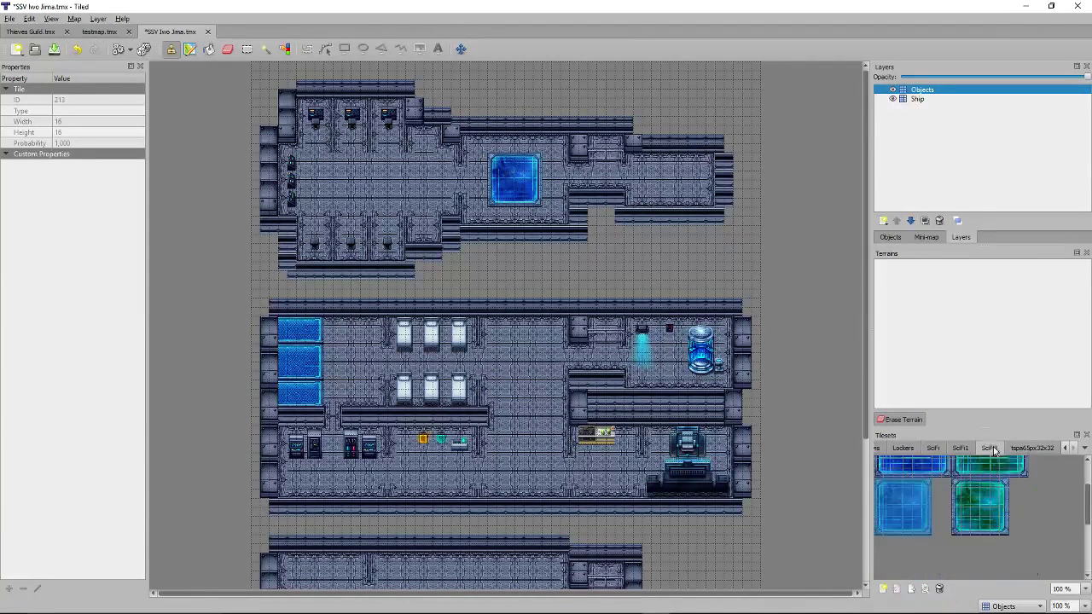
{"action": "scroll", "coordinate": [981, 520], "scroll_direction": "up", "scroll_amount": 2}
{"action": "left_click", "coordinate": [958, 449]}
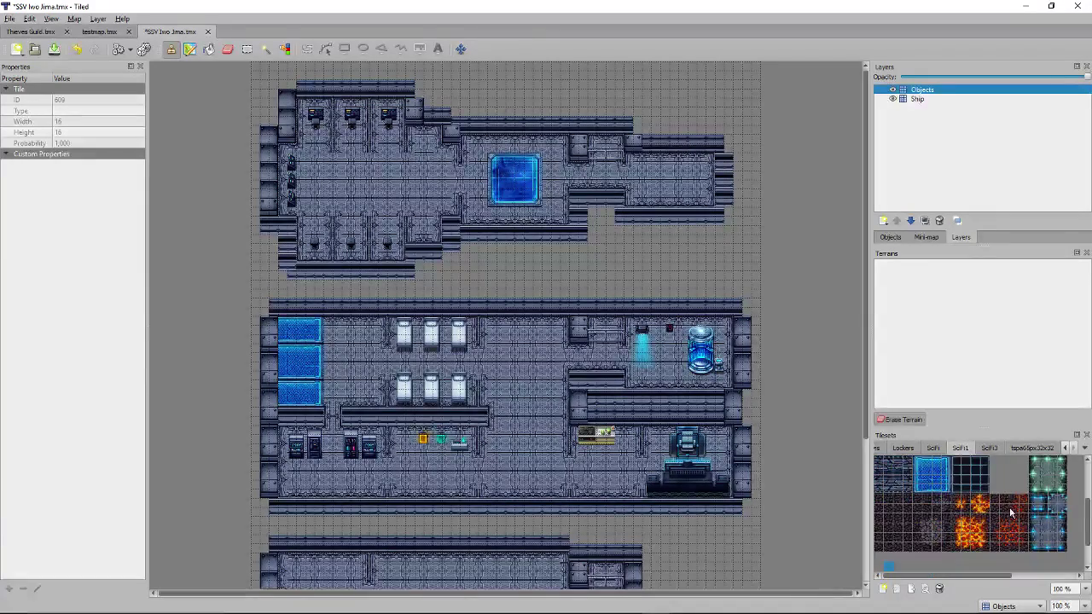
{"action": "scroll", "coordinate": [1007, 504], "scroll_direction": "up", "scroll_amount": 3}
{"action": "left_click", "coordinate": [935, 452]}
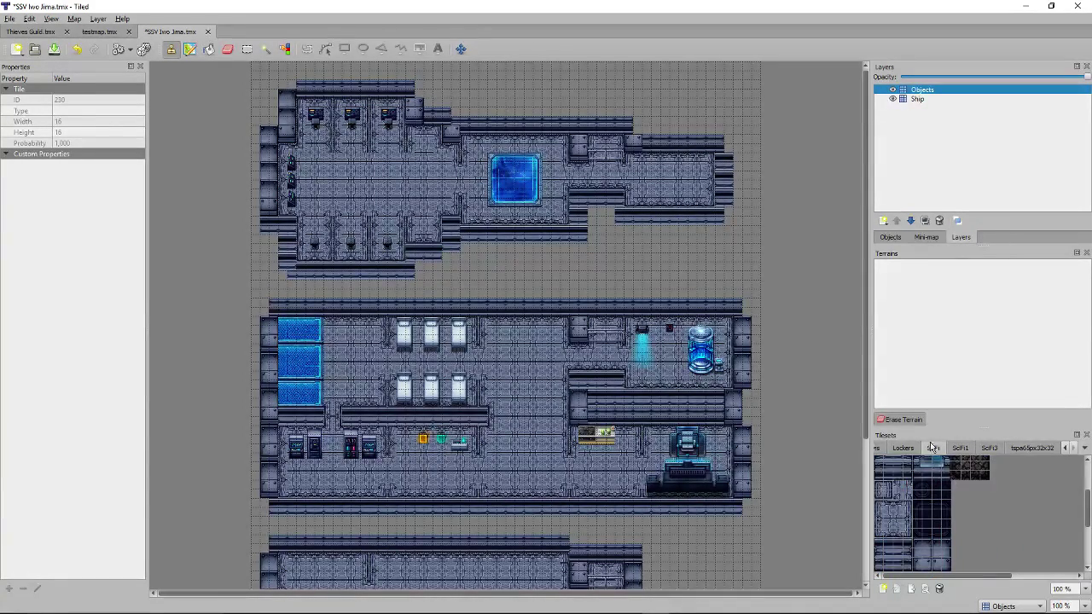
{"action": "left_click", "coordinate": [914, 448]}
{"action": "scroll", "coordinate": [942, 529], "scroll_direction": "down", "scroll_amount": 3}
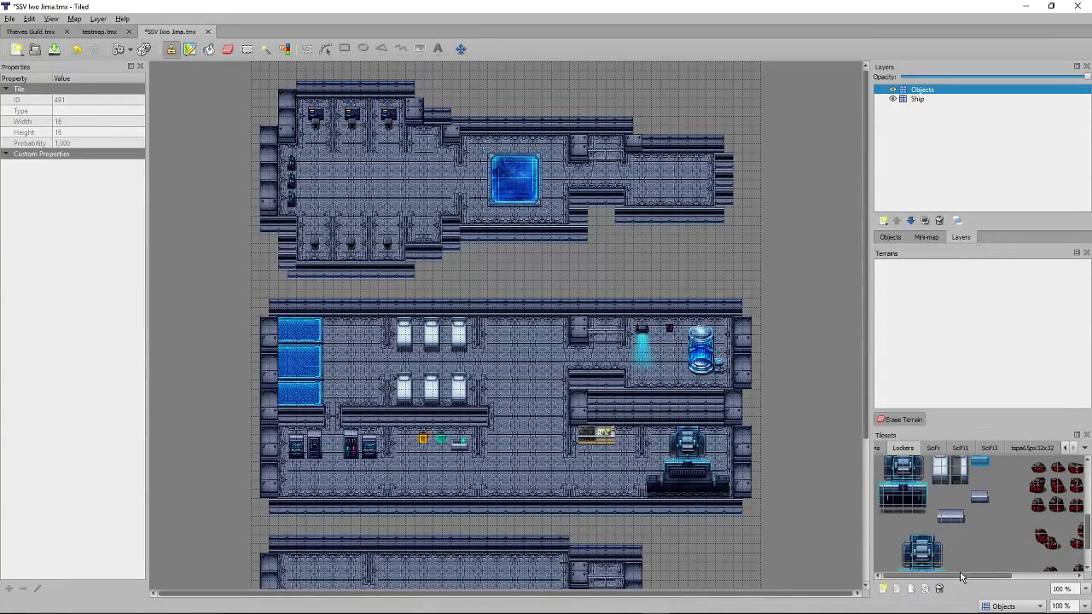
{"action": "left_click", "coordinate": [891, 449]}
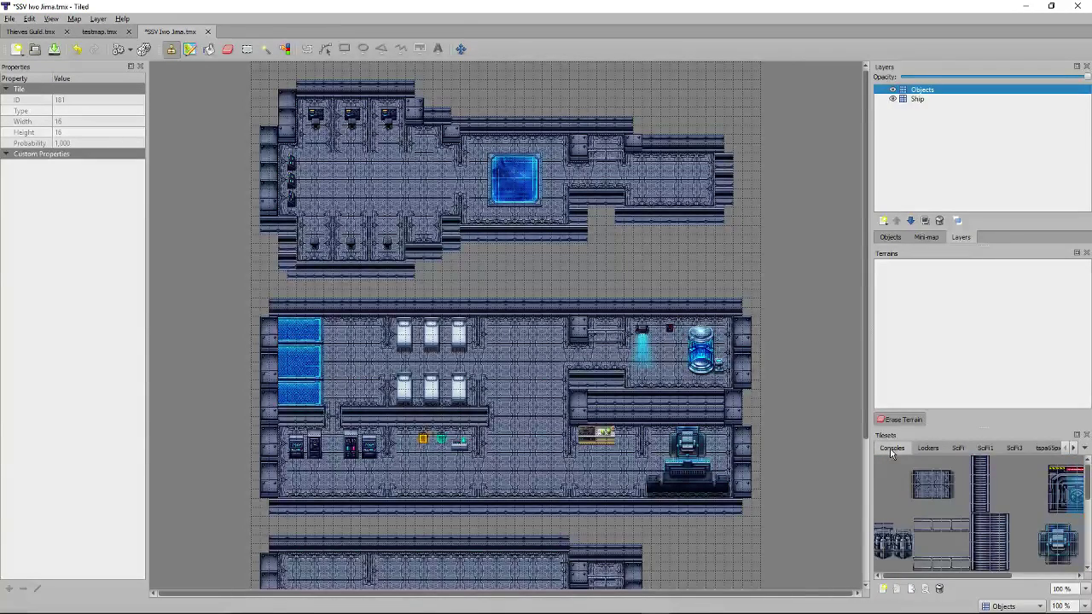
{"action": "left_click_drag", "start_coordinate": [955, 577], "coordinate": [1023, 576]}
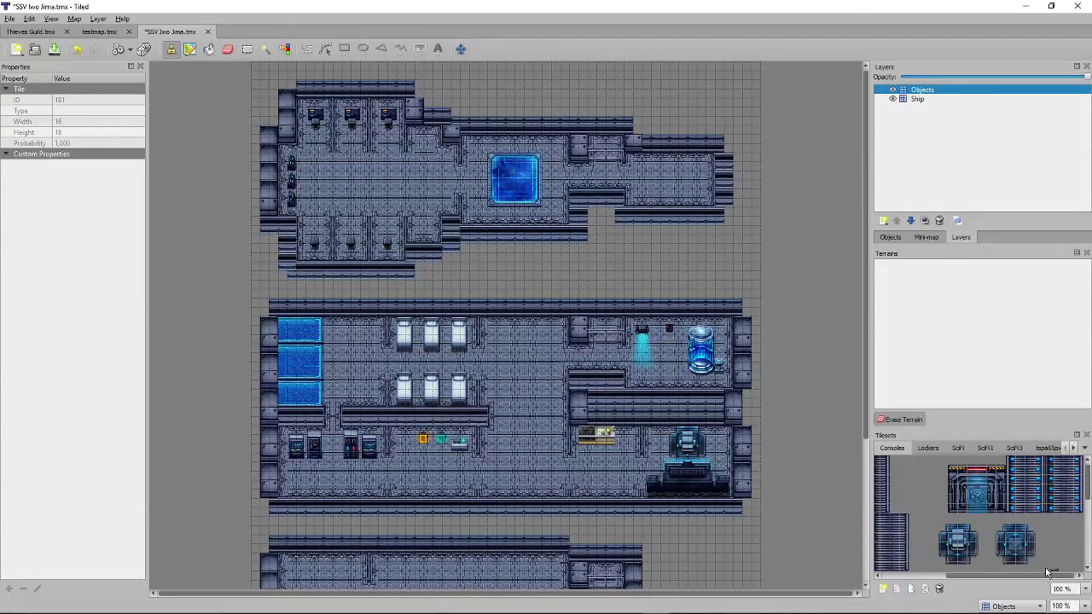
{"action": "scroll", "coordinate": [1047, 546], "scroll_direction": "down", "scroll_amount": 1}
{"action": "scroll", "coordinate": [1052, 546], "scroll_direction": "down", "scroll_amount": 1, "text": "ctrl"}
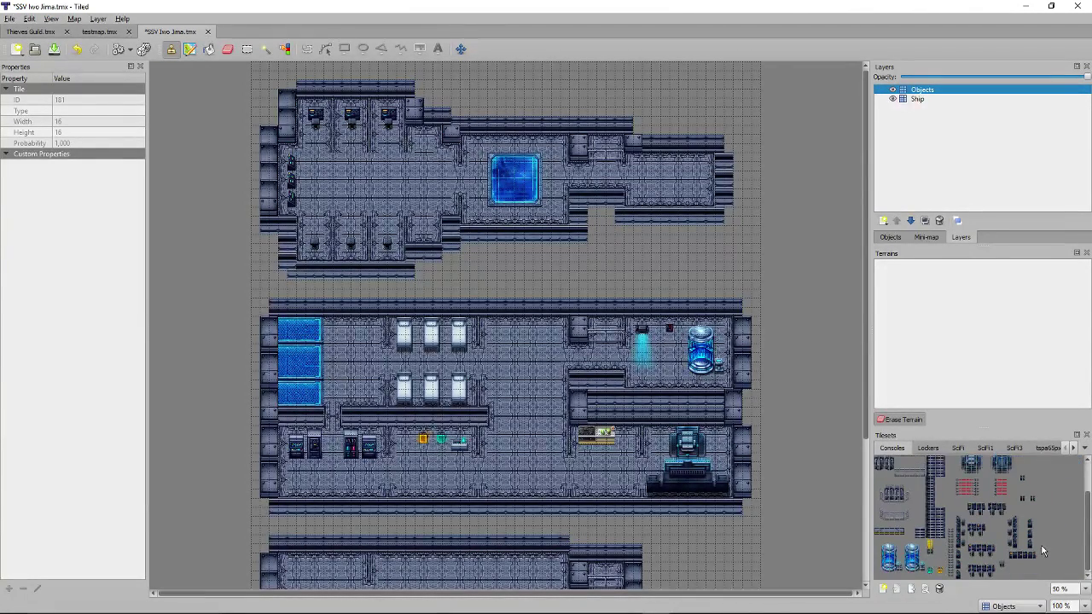
{"action": "scroll", "coordinate": [980, 527], "scroll_direction": "down", "scroll_amount": 1}
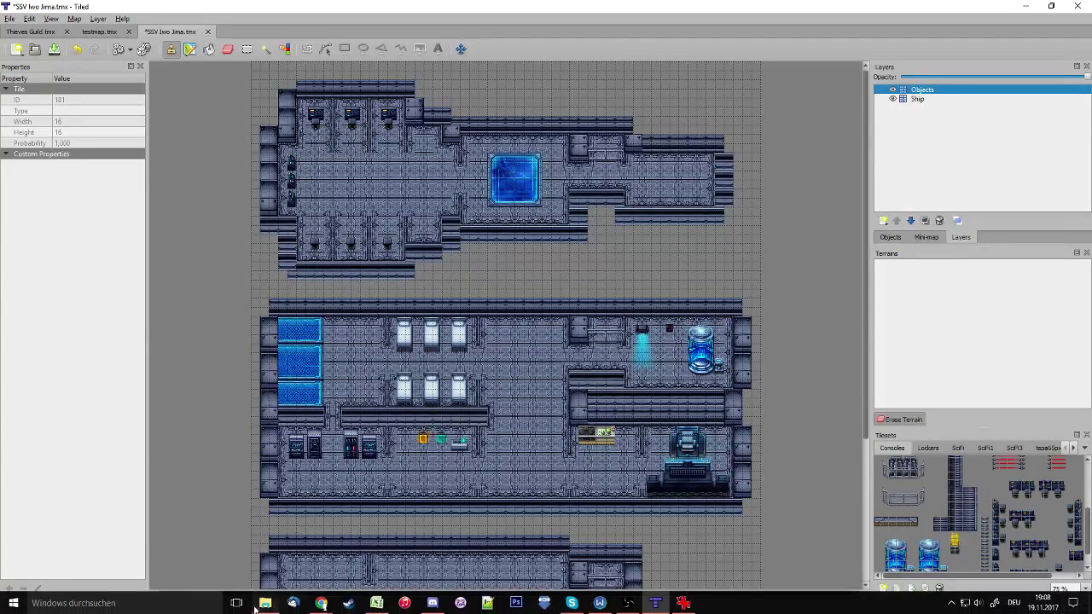
Switch to the furniture folder and its image viewer, and look through the images from tspa65px.png onward to the ace_library image.
{"action": "left_click", "coordinate": [265, 609]}
{"action": "scroll", "coordinate": [708, 418], "scroll_direction": "down", "scroll_amount": 1}
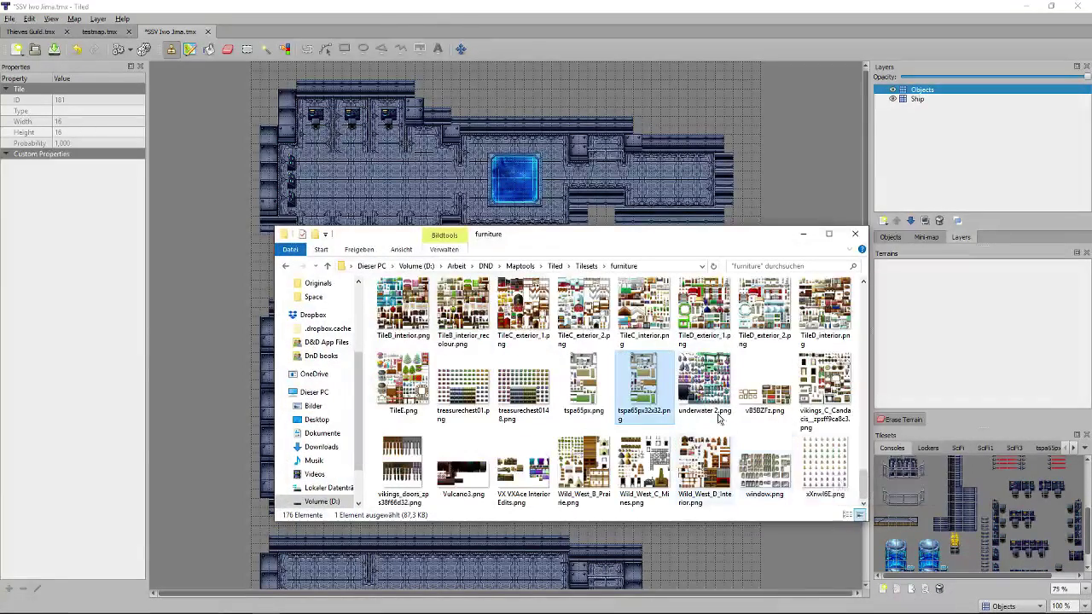
{"action": "left_click", "coordinate": [687, 603]}
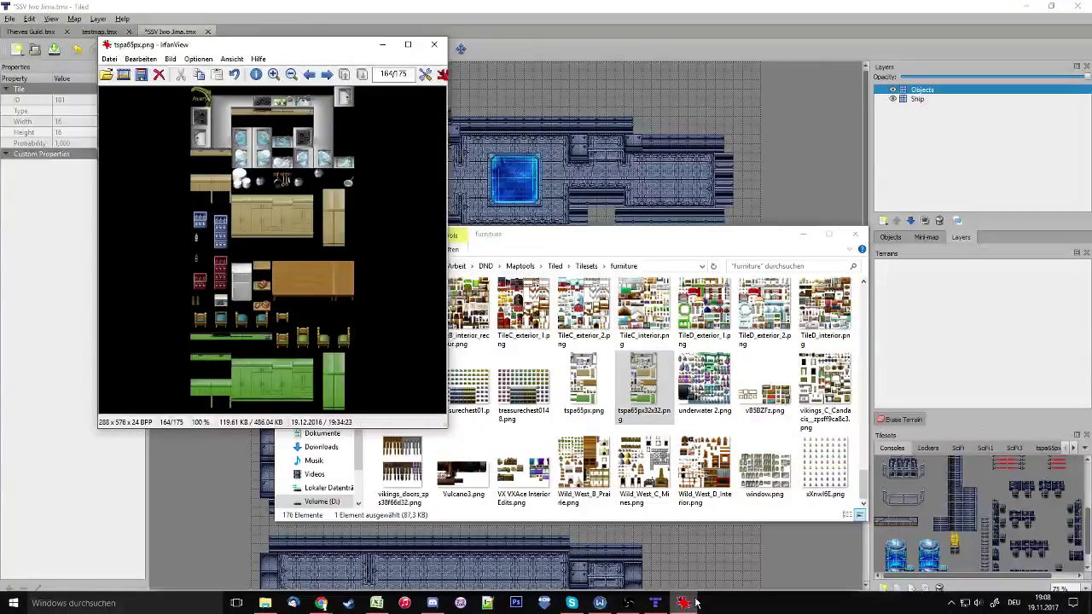
{"action": "key", "text": "Right"}
{"action": "key", "text": "Right"}
{"action": "key", "text": "Right"}
{"action": "key", "text": "Right"}
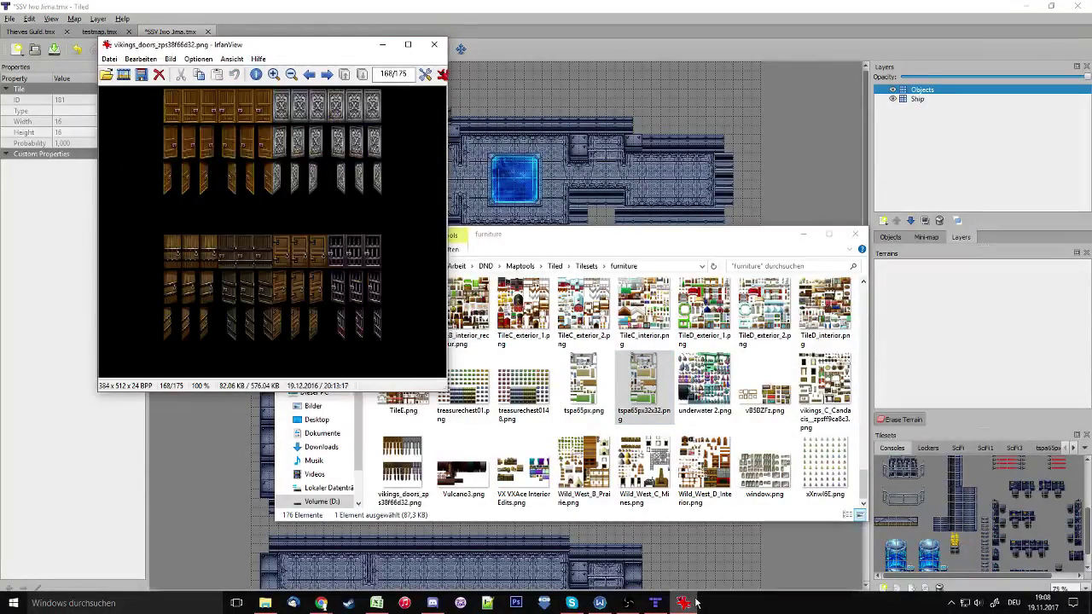
{"action": "key", "text": "Right"}
{"action": "key", "text": "Right"}
{"action": "key", "text": "Right"}
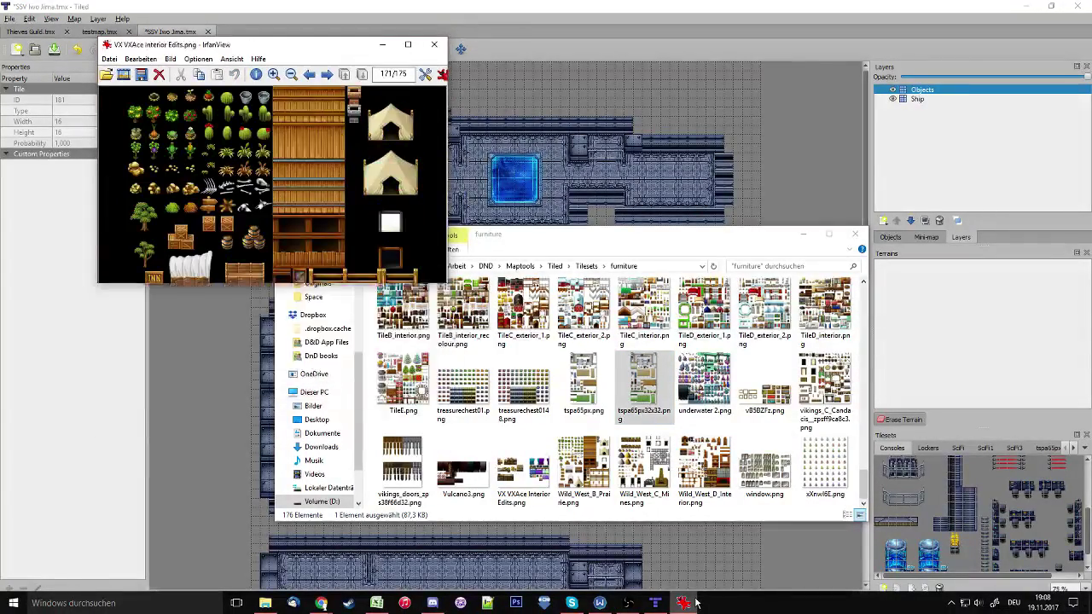
{"action": "key", "text": "Right"}
{"action": "key", "text": "Right"}
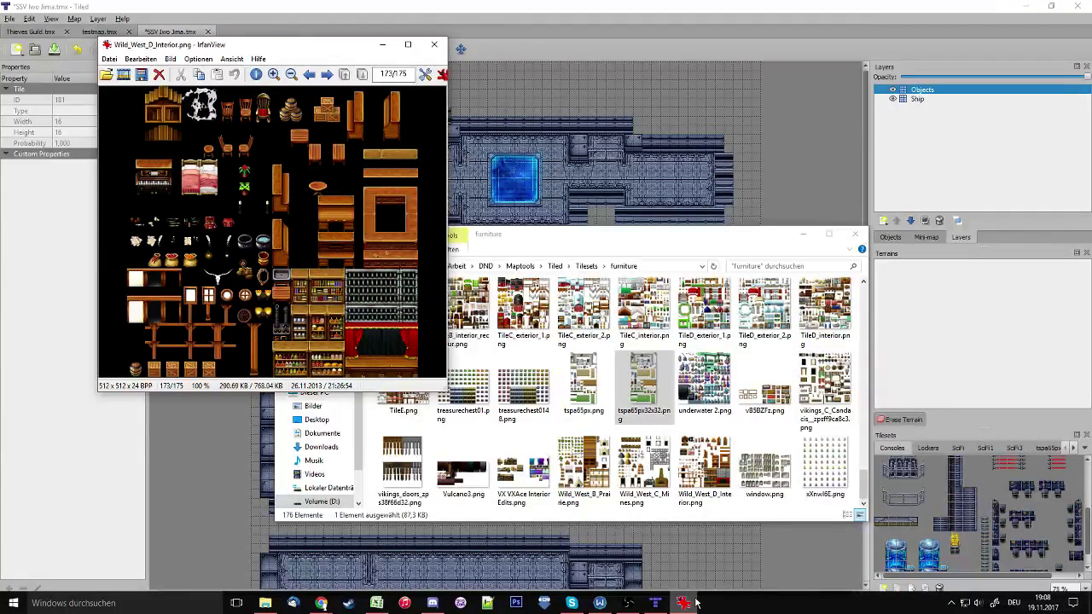
{"action": "key", "text": "Right"}
{"action": "key", "text": "Right"}
{"action": "key", "text": "Right"}
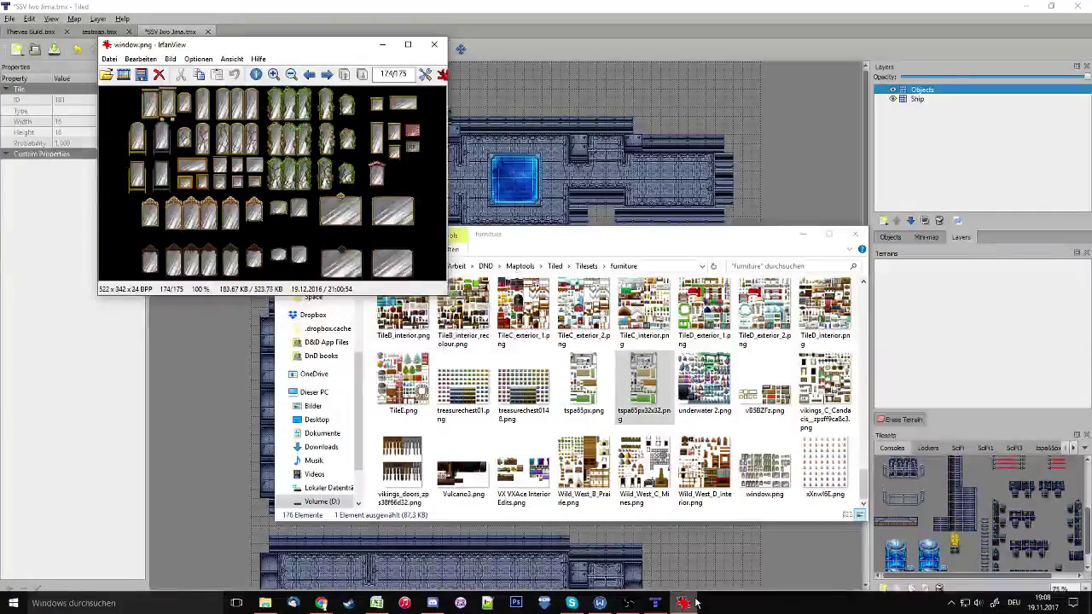
{"action": "key", "text": "Return"}
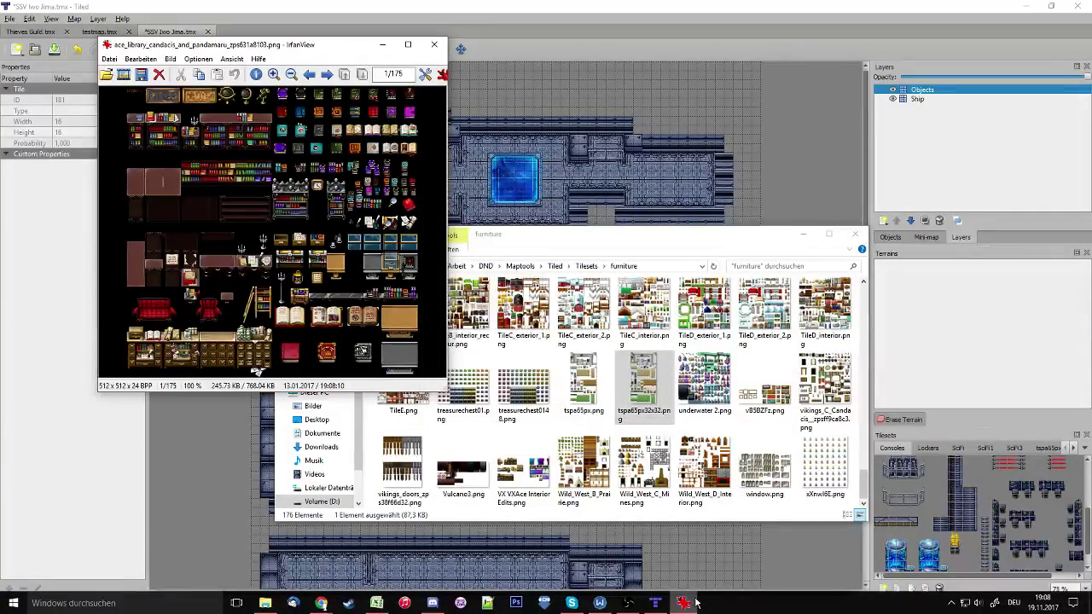
{"action": "key", "text": "Right"}
{"action": "key", "text": "Left"}
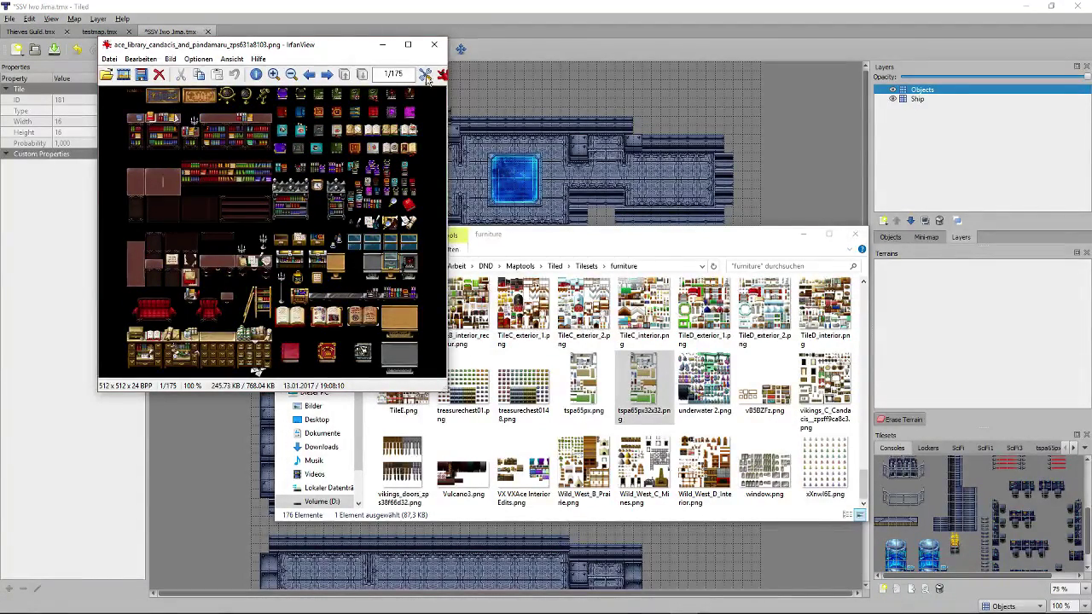
Return to Tiled and create an embedded tileset named Tables from ace_library_candacis_and_pandamaru_zps631a8103.png.
{"action": "left_click", "coordinate": [967, 278]}
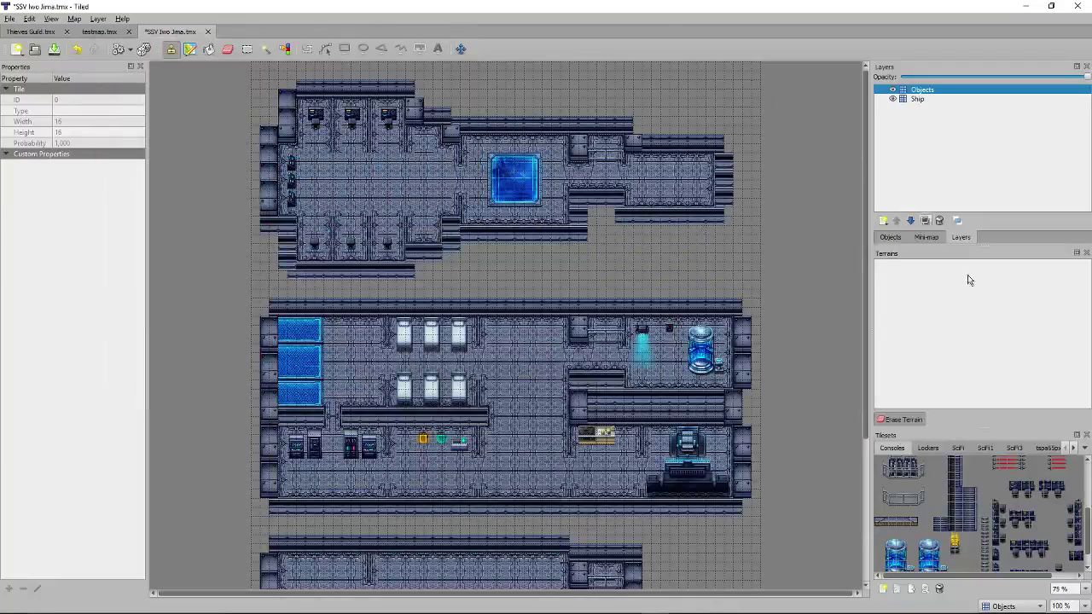
{"action": "left_click", "coordinate": [884, 589]}
{"action": "left_click", "coordinate": [586, 274]}
{"action": "left_click", "coordinate": [581, 258]}
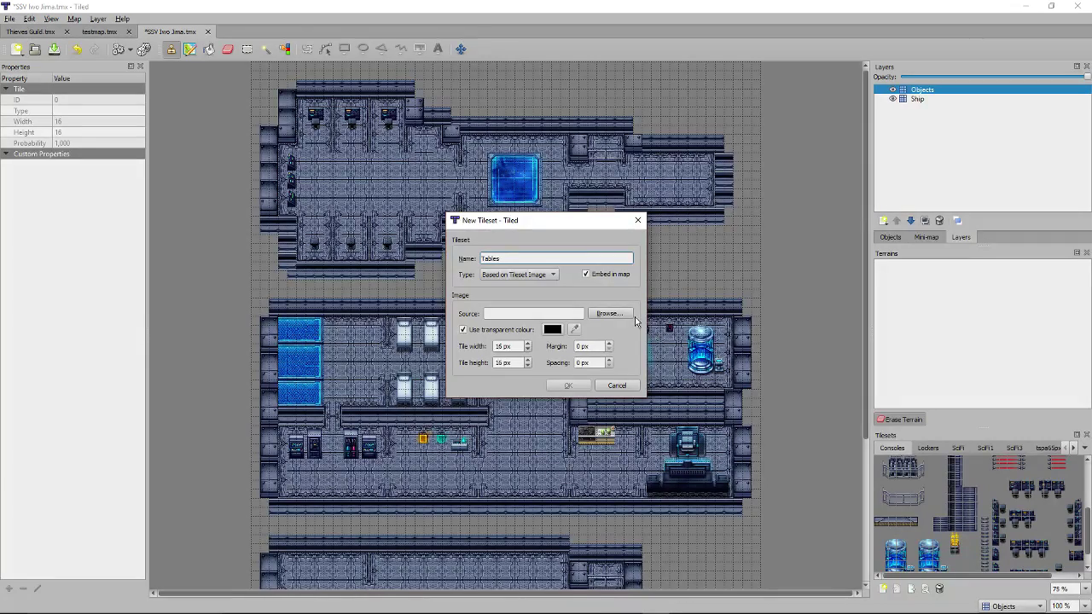
{"action": "left_click", "coordinate": [626, 314]}
{"action": "left_click", "coordinate": [584, 345]}
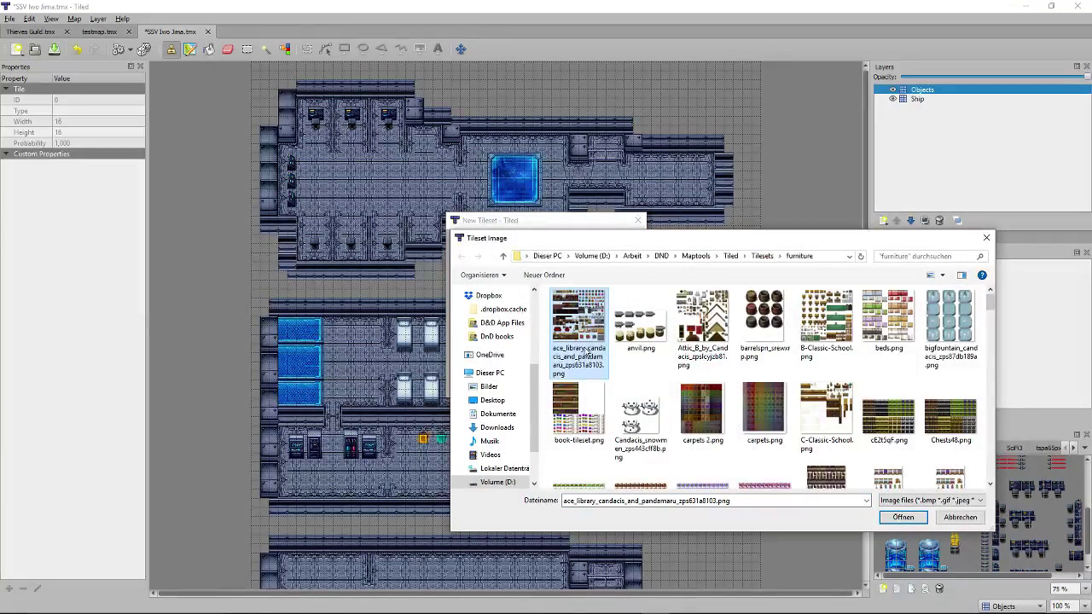
{"action": "double_click", "coordinate": [581, 341]}
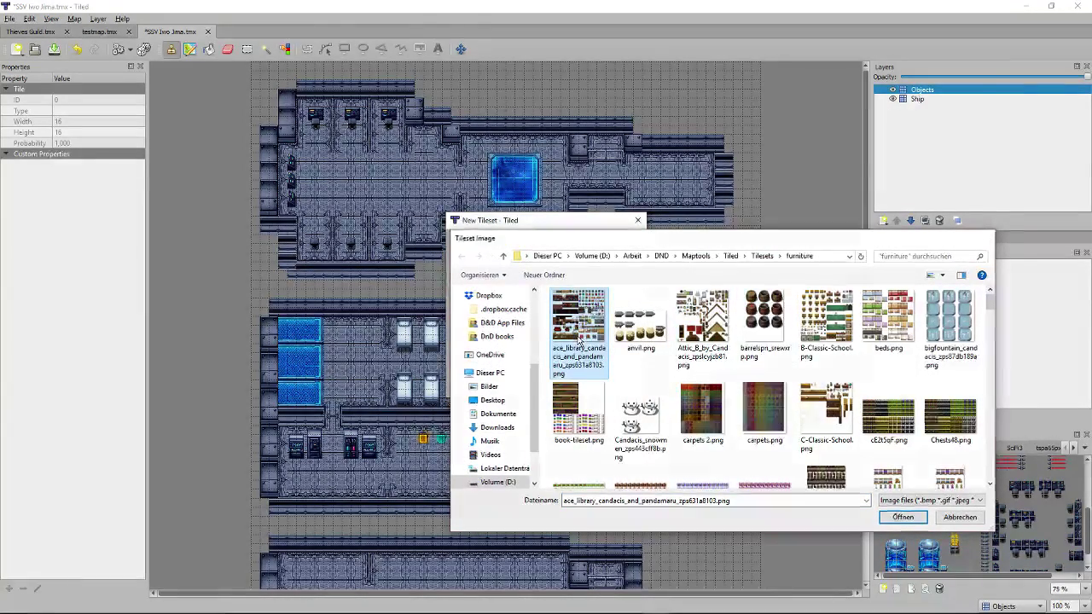
{"action": "left_click", "coordinate": [567, 386]}
Find the narrow grey table in the new Tables tileset and pick its tiles as the stamp.
{"action": "left_click", "coordinate": [1074, 449]}
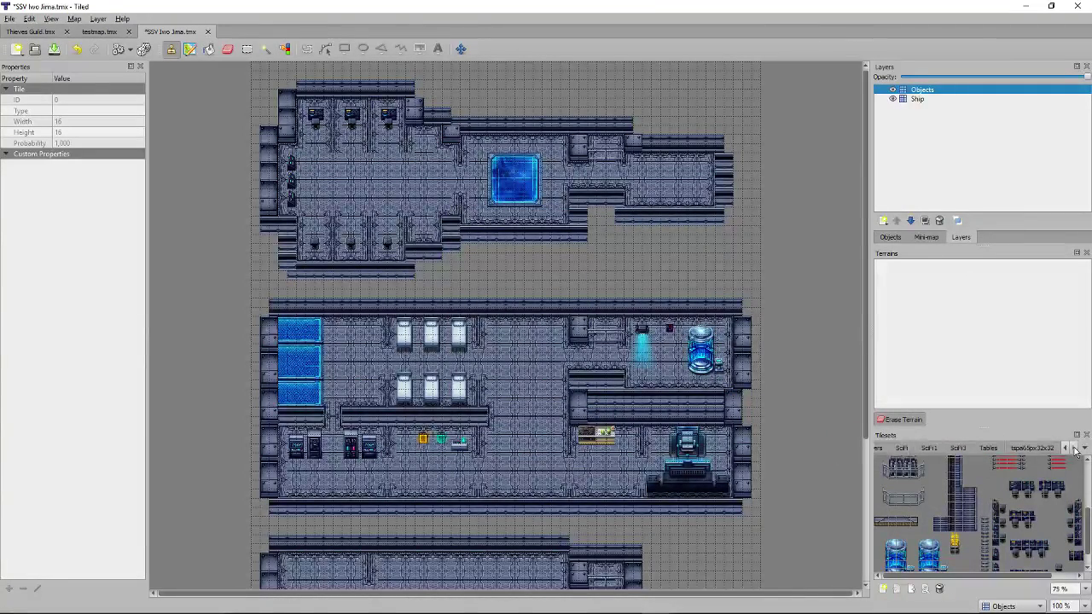
{"action": "left_click", "coordinate": [985, 449]}
{"action": "left_click", "coordinate": [1017, 450]}
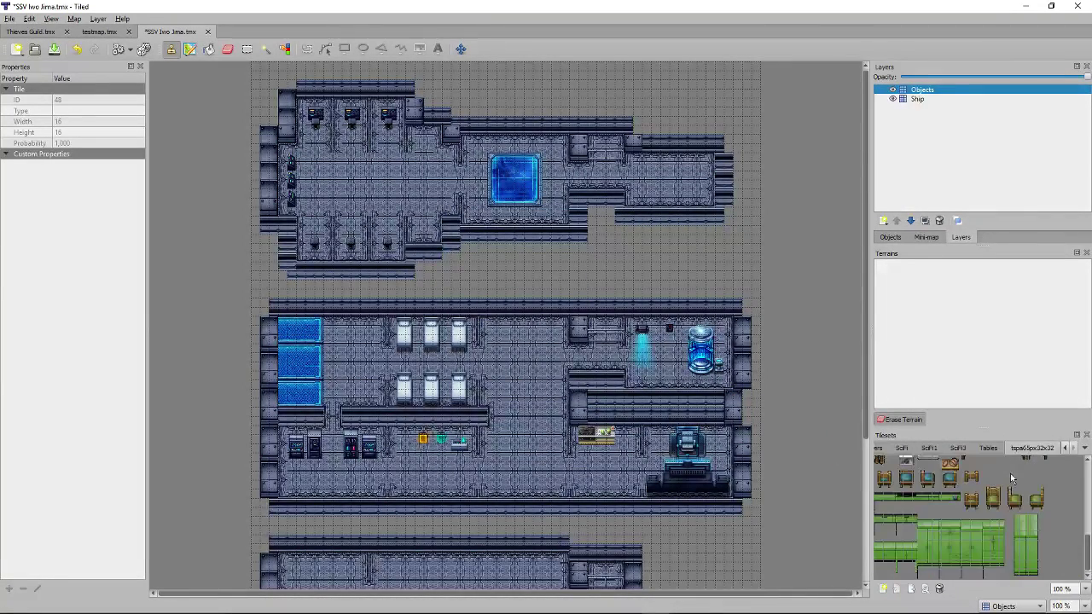
{"action": "left_click", "coordinate": [994, 449]}
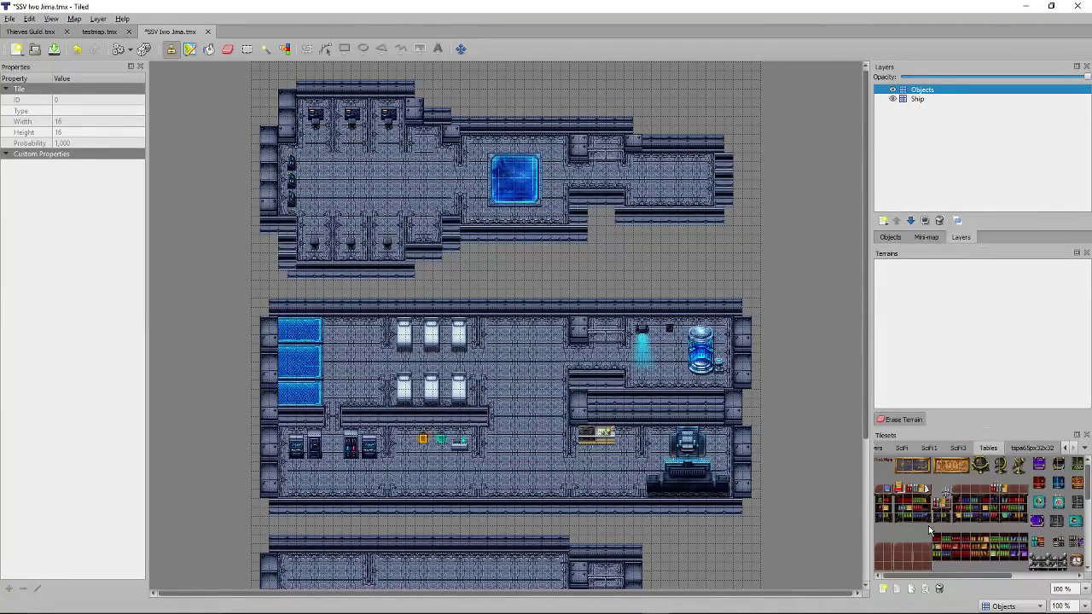
{"action": "scroll", "coordinate": [896, 484], "scroll_direction": "down", "scroll_amount": 3}
{"action": "left_click_drag", "start_coordinate": [951, 576], "coordinate": [1009, 571]}
{"action": "scroll", "coordinate": [1014, 535], "scroll_direction": "down", "scroll_amount": 2}
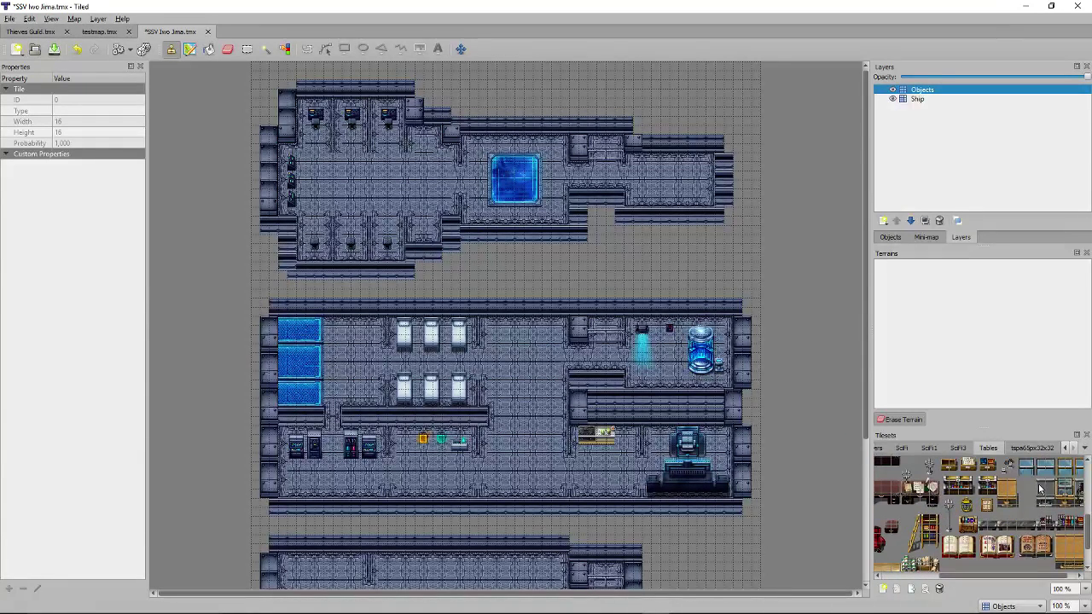
{"action": "left_click_drag", "start_coordinate": [1039, 487], "coordinate": [1053, 510]}
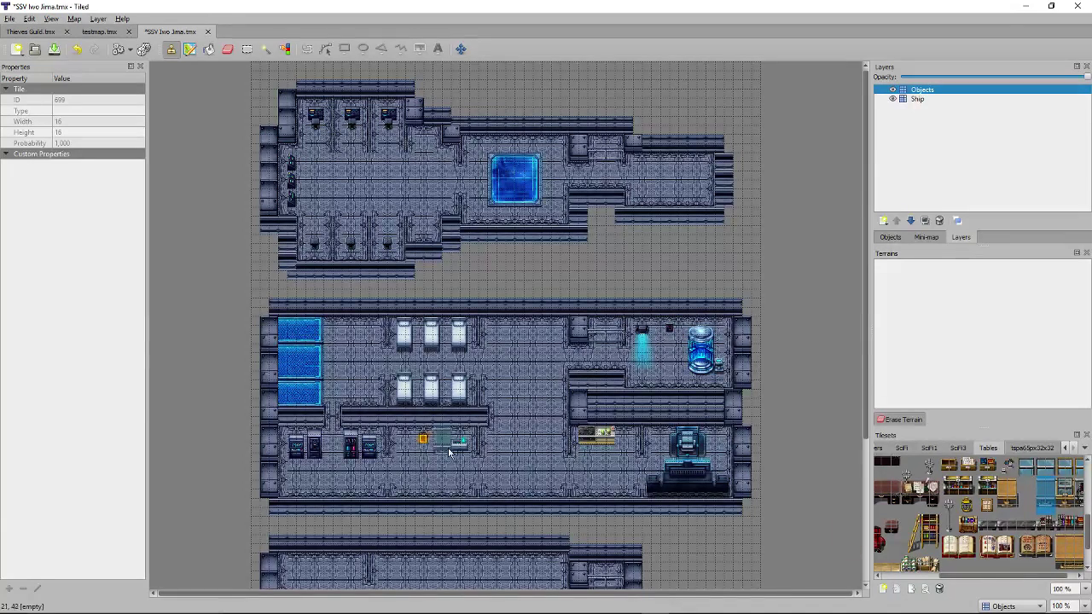
Stamp six grey tables in two columns and three rows in the open room between the beds and the kitchen.
{"action": "left_click", "coordinate": [510, 355]}
{"action": "left_click", "coordinate": [547, 352]}
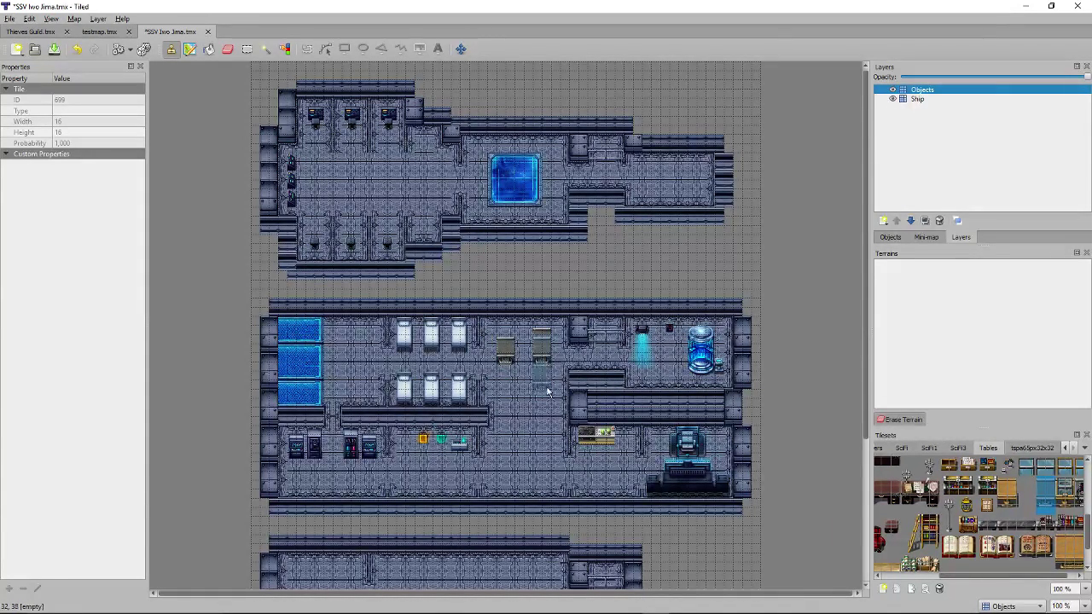
{"action": "left_click", "coordinate": [544, 421]}
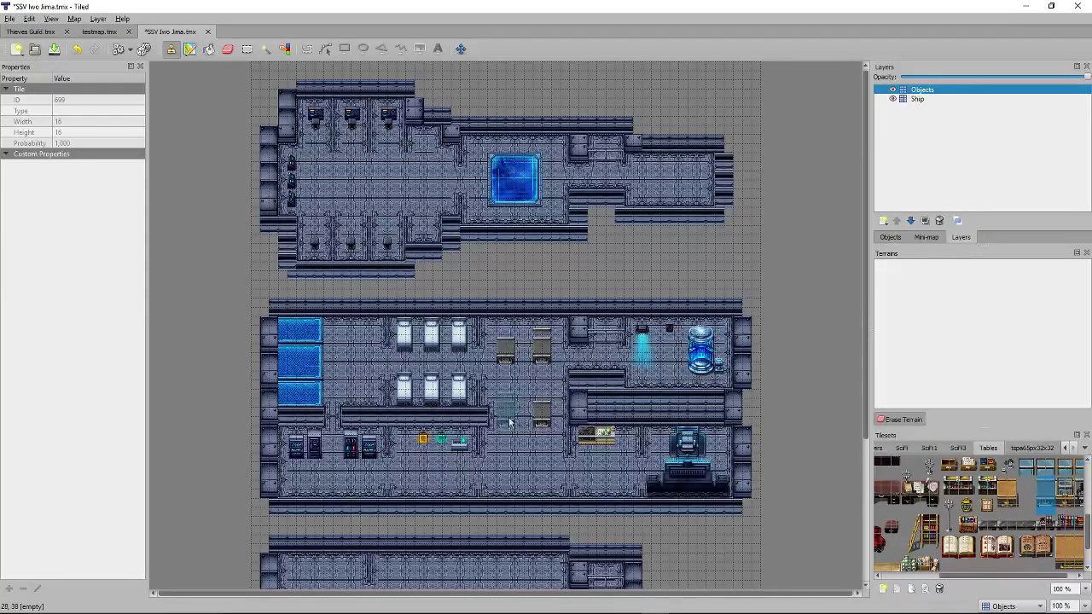
{"action": "left_click", "coordinate": [509, 420]}
{"action": "left_click", "coordinate": [509, 474]}
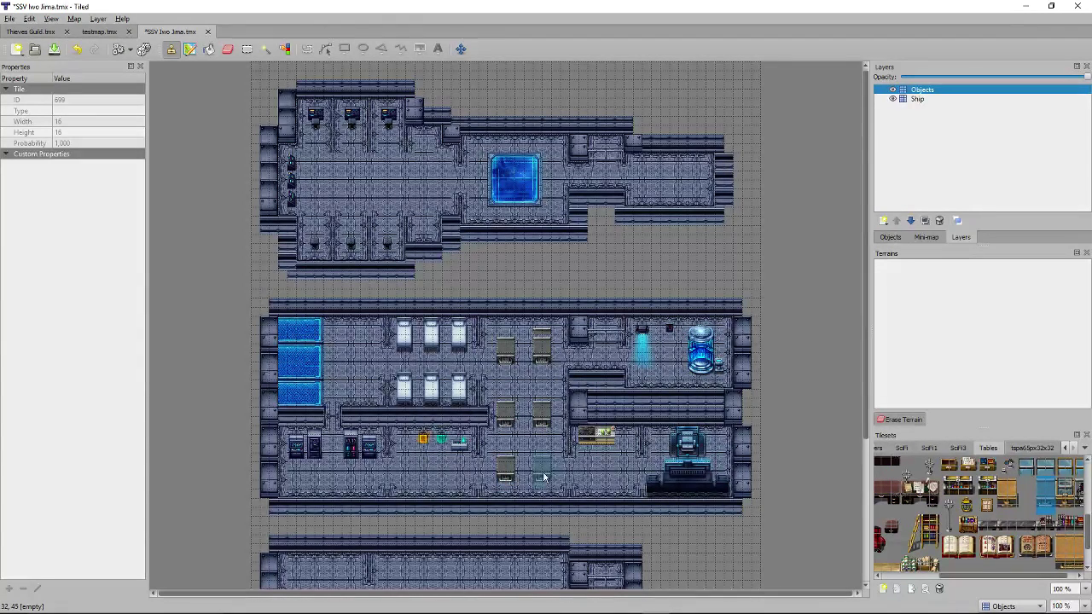
{"action": "left_click", "coordinate": [544, 474]}
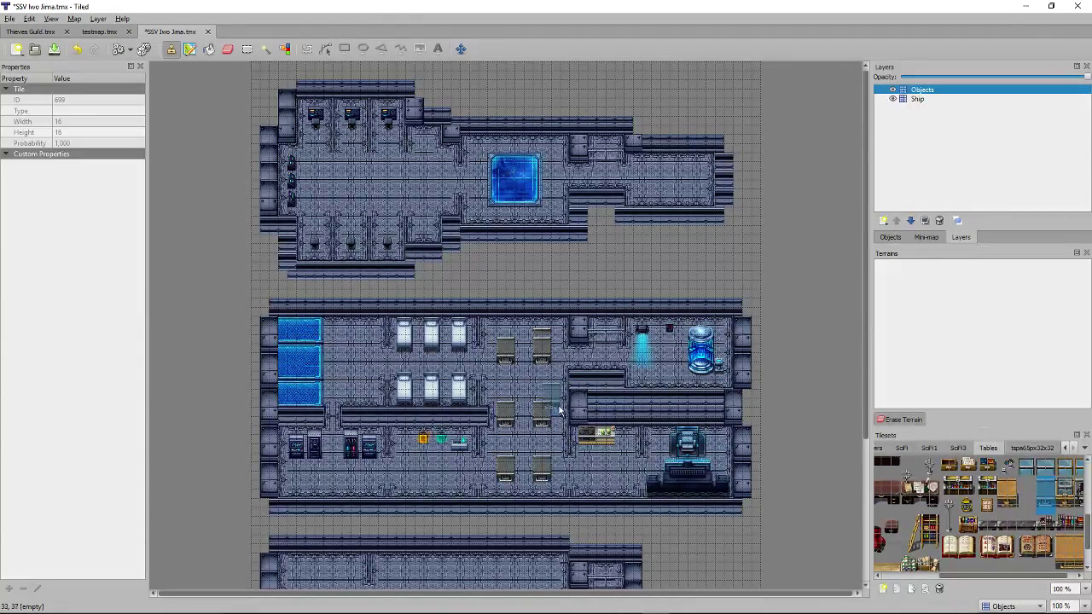
Restamp the upper and middle table pairs slightly higher and erase the leftover tiles around them.
{"action": "left_click", "coordinate": [509, 352]}
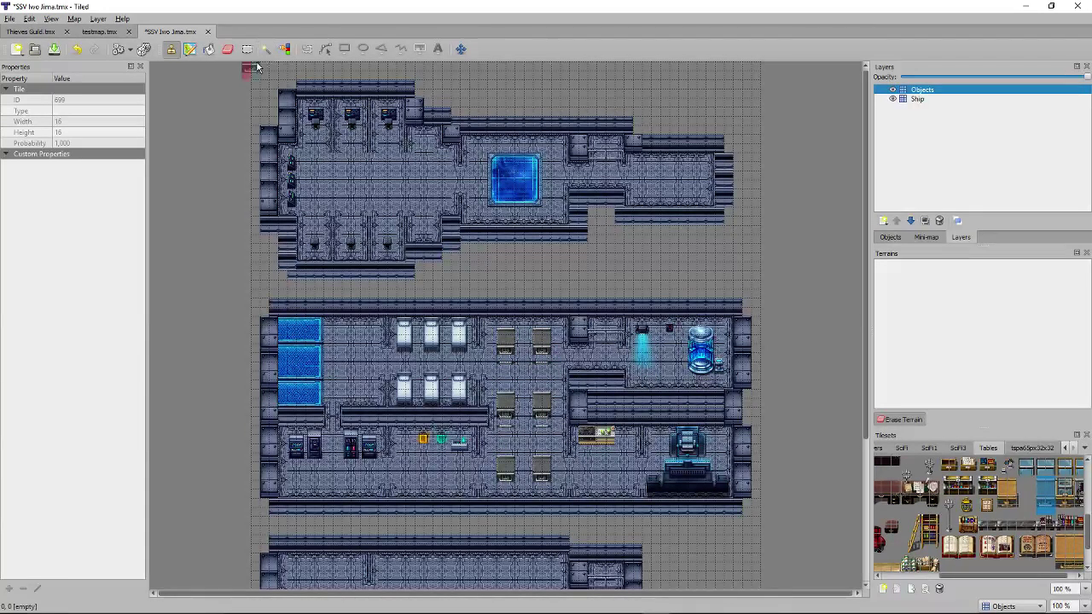
{"action": "left_click", "coordinate": [228, 49]}
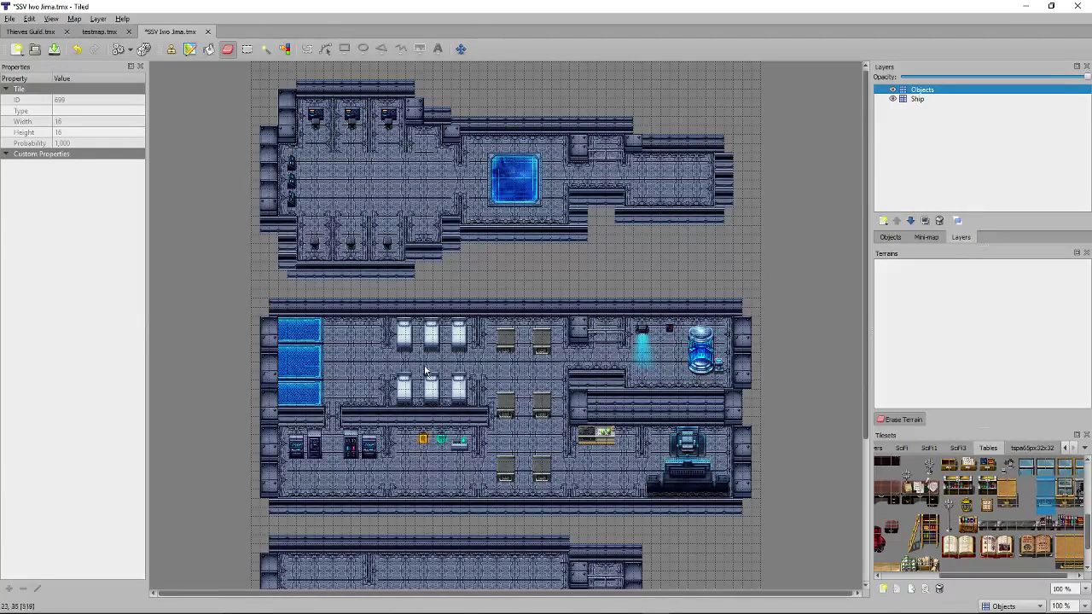
Activate the Stamp Brush and pick the narrow grey bench tiles beside the bookshelf in the Tables tileset.
{"action": "left_click", "coordinate": [171, 48]}
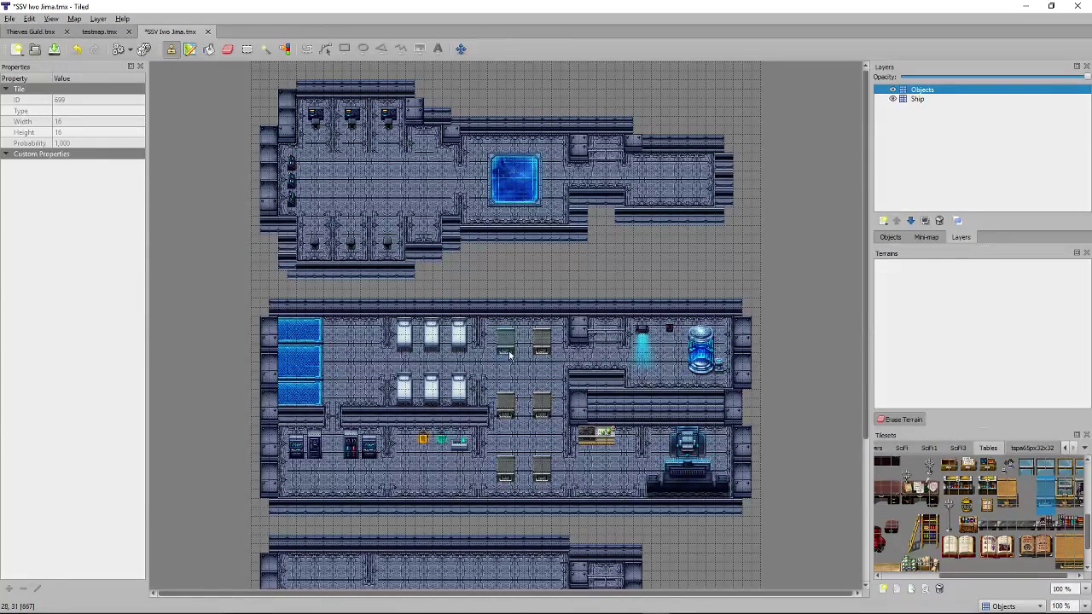
{"action": "scroll", "coordinate": [1011, 529], "scroll_direction": "down", "scroll_amount": 2}
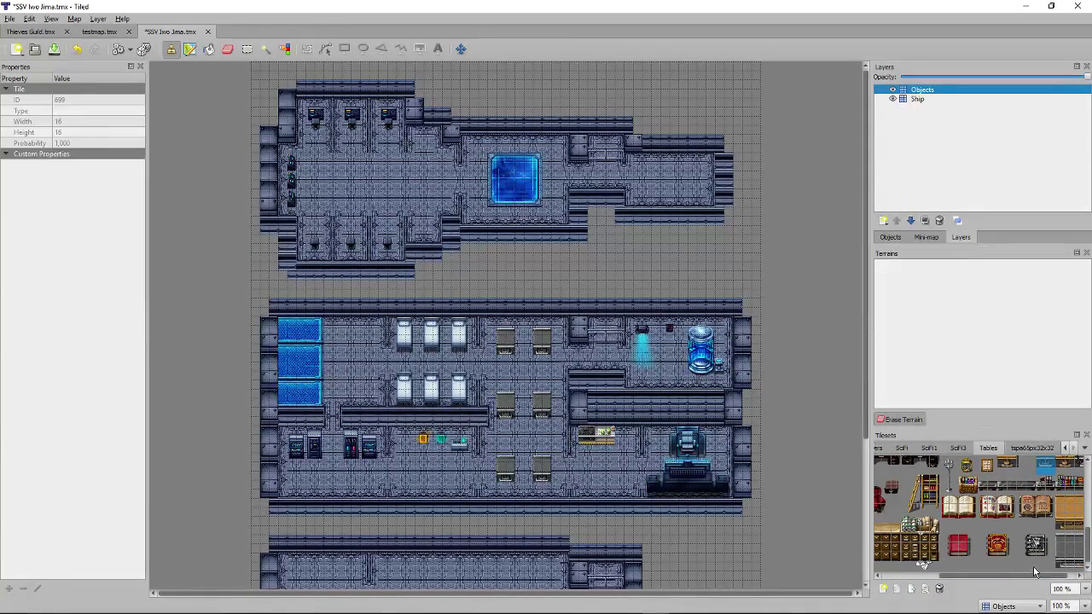
{"action": "scroll", "coordinate": [1004, 499], "scroll_direction": "up", "scroll_amount": 1}
{"action": "left_click", "coordinate": [984, 512]}
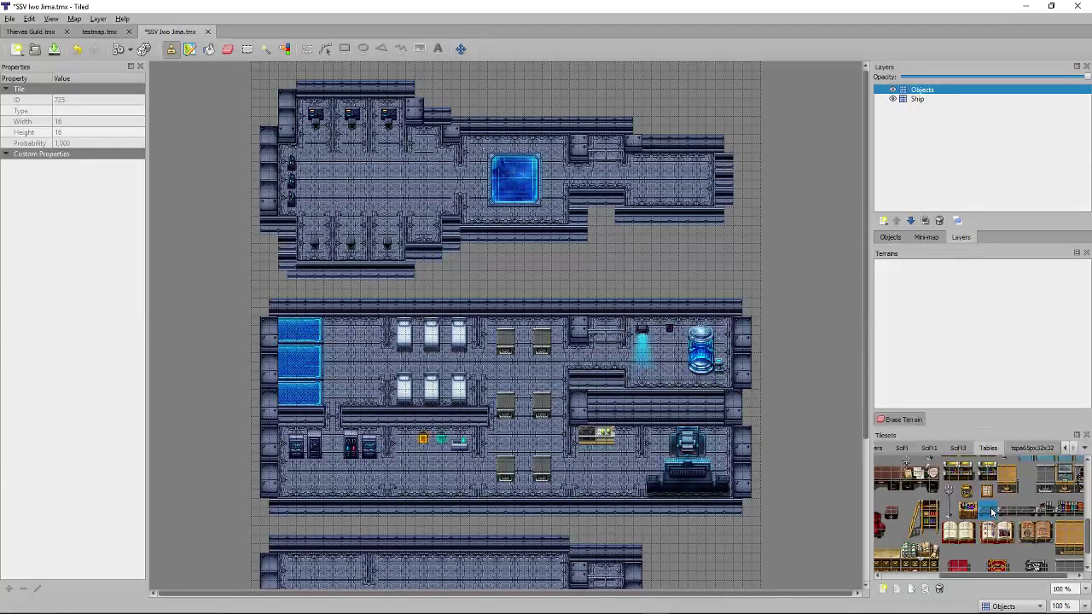
{"action": "left_click", "coordinate": [506, 490]}
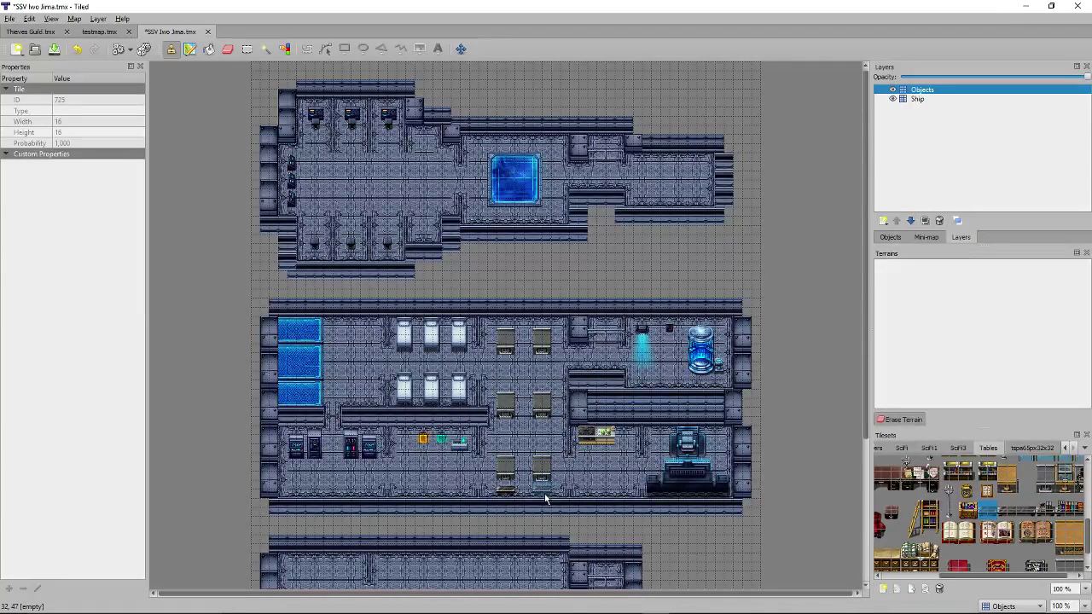
{"action": "left_click", "coordinate": [541, 490]}
{"action": "scroll", "coordinate": [1048, 507], "scroll_direction": "up", "scroll_amount": 1}
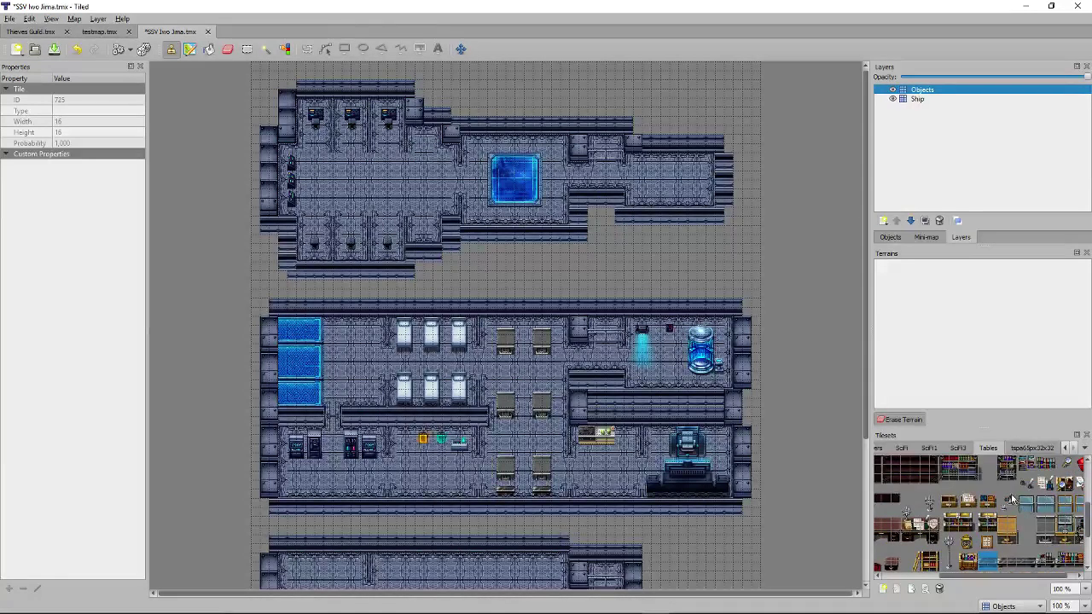
{"action": "scroll", "coordinate": [1006, 501], "scroll_direction": "down", "scroll_amount": 1}
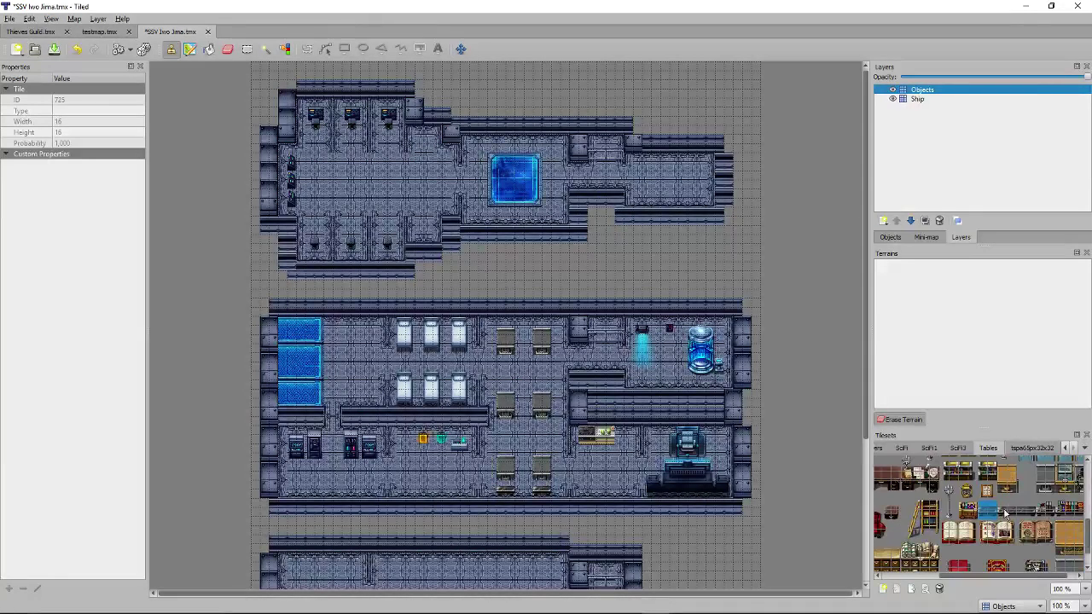
{"action": "left_click", "coordinate": [77, 49]}
{"action": "left_click", "coordinate": [77, 49]}
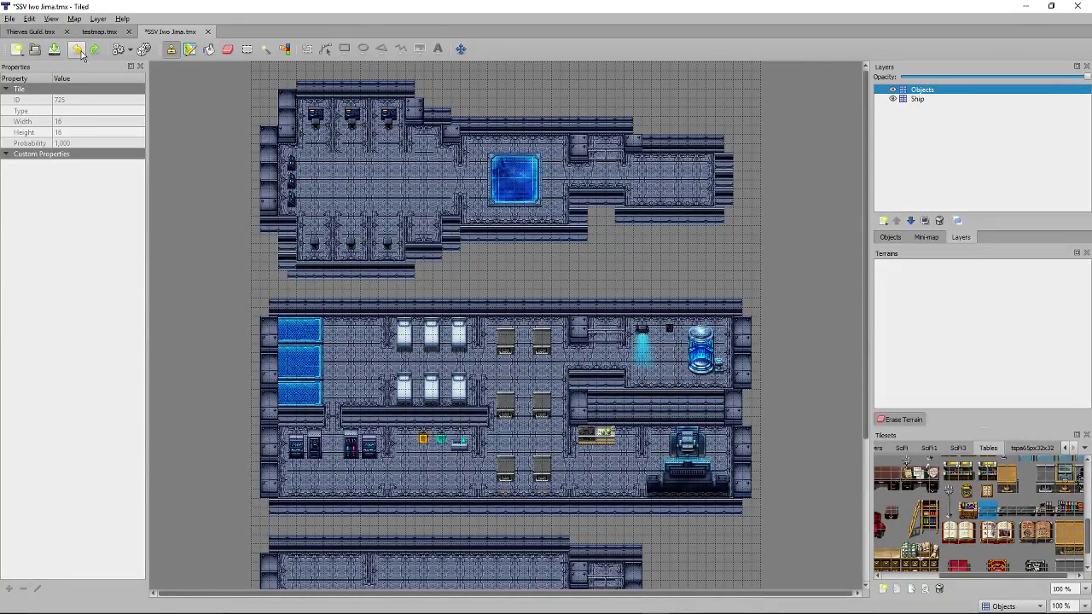
Add a tile layer named Objects 2 and stamp the bench tiles at the lower end of all six grey tables.
{"action": "left_click", "coordinate": [884, 221]}
{"action": "left_click", "coordinate": [902, 237]}
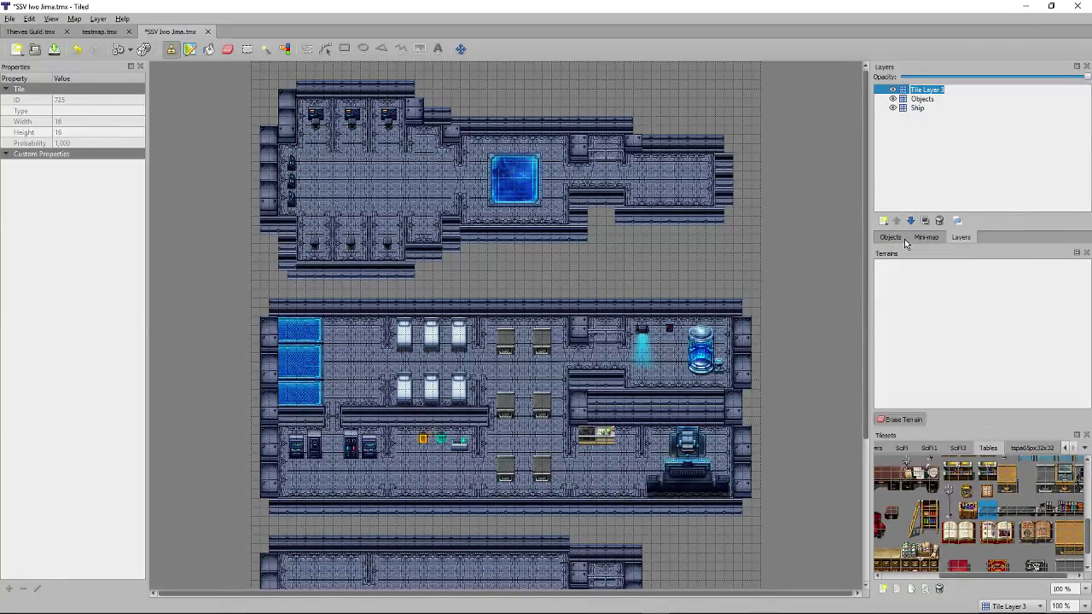
{"action": "type", "text": "Objects 2"}
{"action": "key", "text": "Return"}
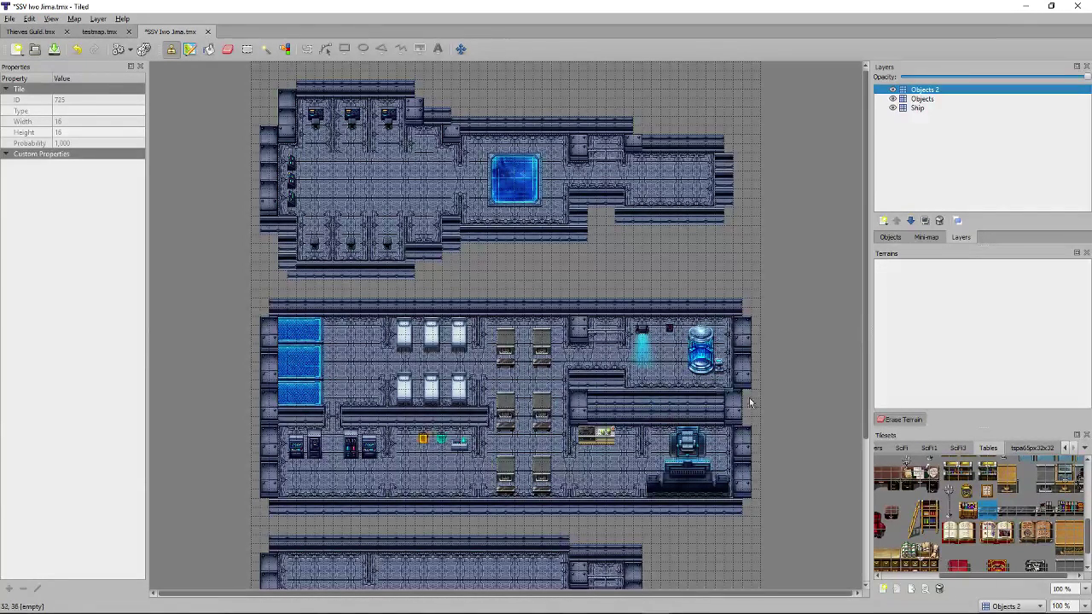
{"action": "scroll", "coordinate": [1017, 531], "scroll_direction": "down", "scroll_amount": 1}
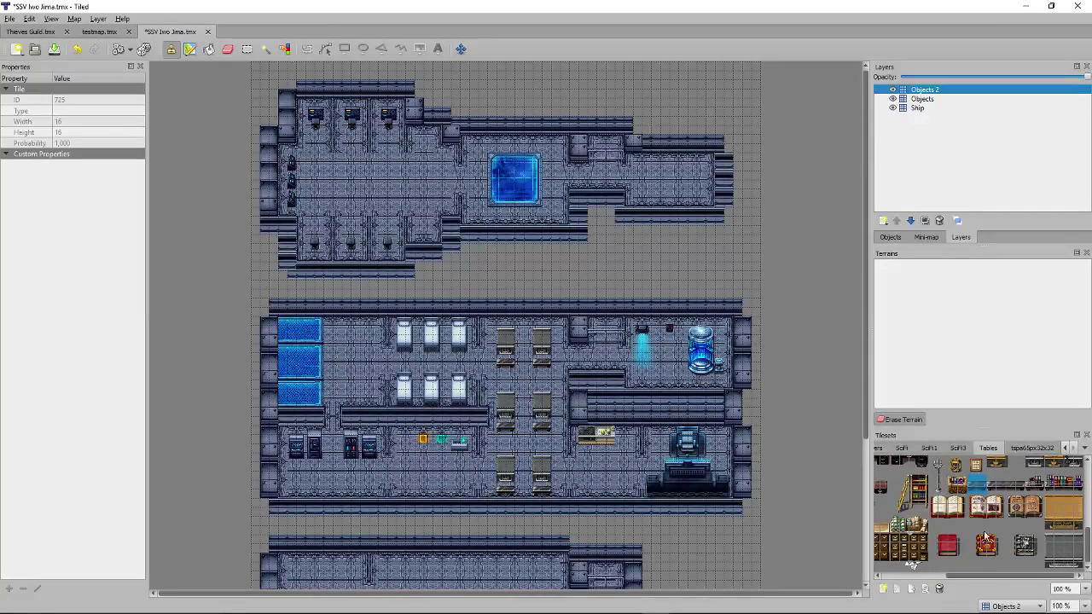
{"action": "left_click", "coordinate": [959, 495]}
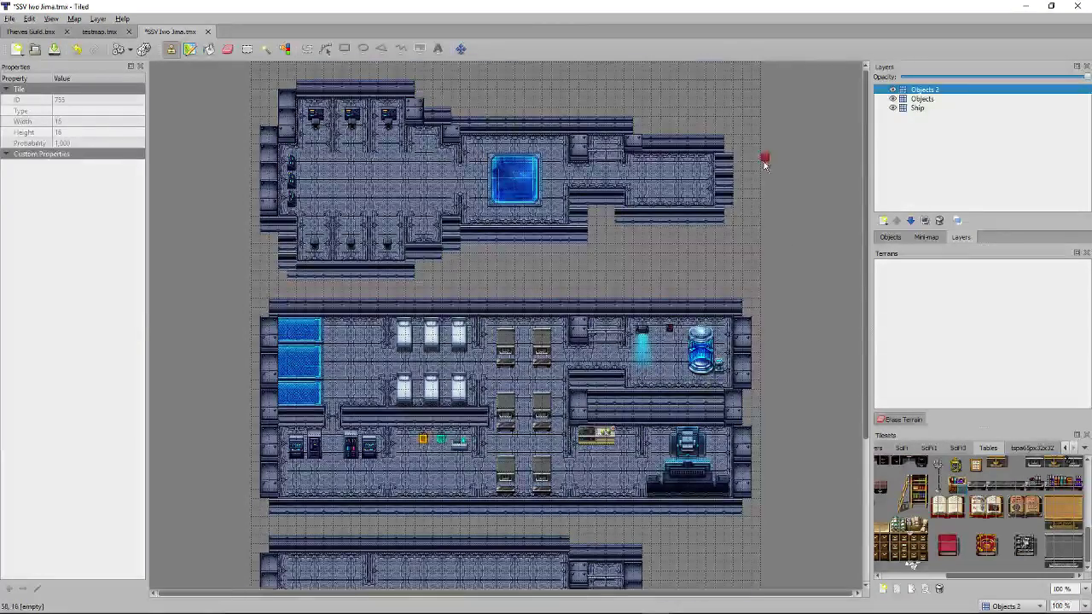
Switch to Excel, check the lower deck's room layout in the ISSIwoJima.xlsx floor plan, and return to Tiled.
{"action": "scroll", "coordinate": [767, 170], "scroll_direction": "down", "scroll_amount": 10}
{"action": "scroll", "coordinate": [725, 256], "scroll_direction": "up", "scroll_amount": 5}
{"action": "scroll", "coordinate": [670, 326], "scroll_direction": "down", "scroll_amount": 3}
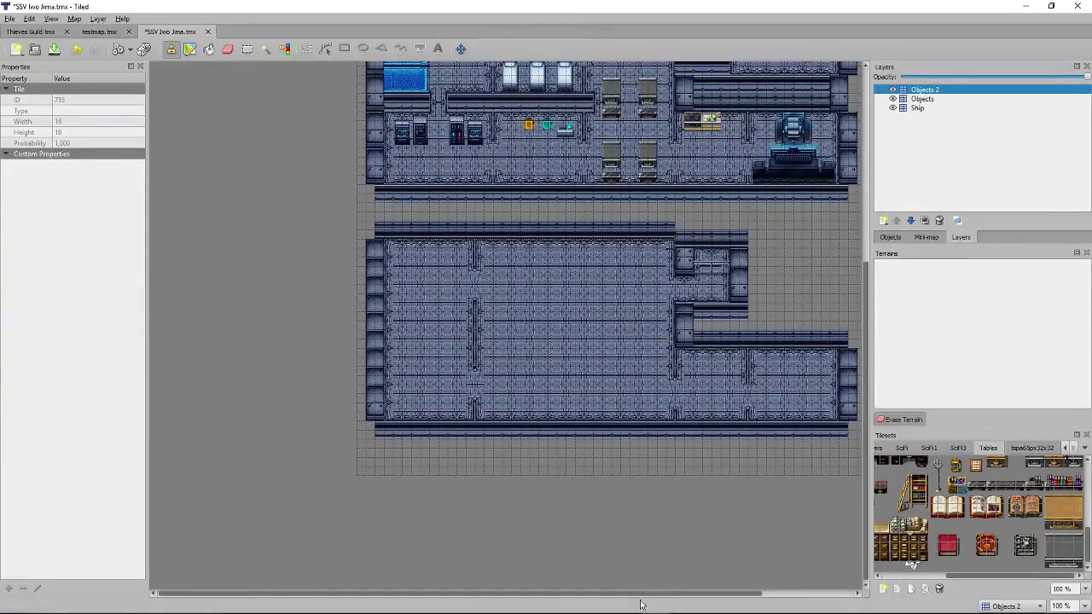
{"action": "left_click_drag", "start_coordinate": [602, 592], "coordinate": [689, 595]}
{"action": "scroll", "coordinate": [701, 450], "scroll_direction": "up", "scroll_amount": 3}
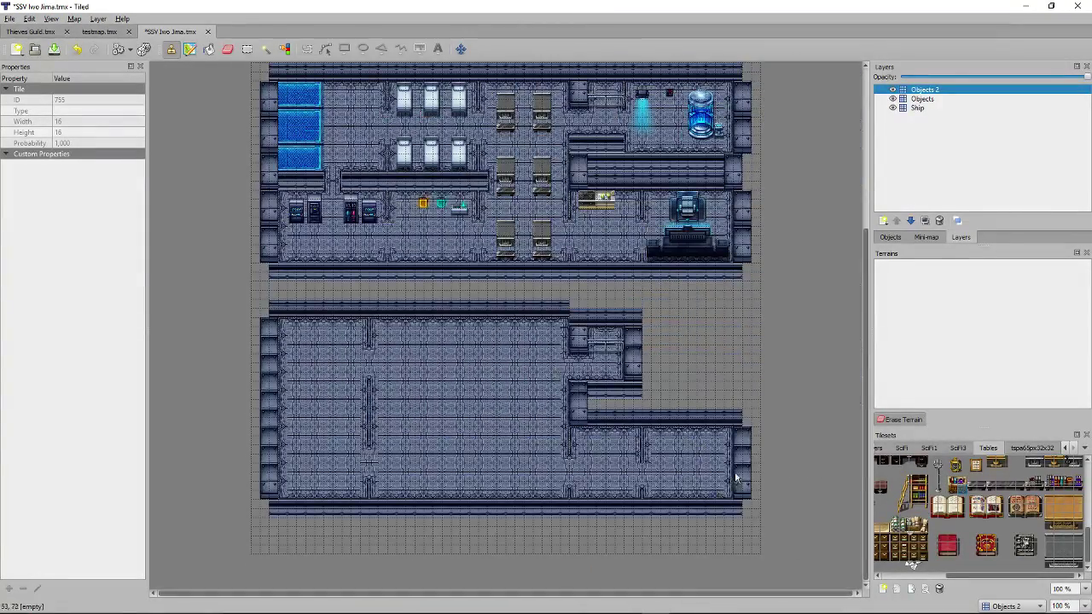
{"action": "mouse_move", "coordinate": [501, 591]}
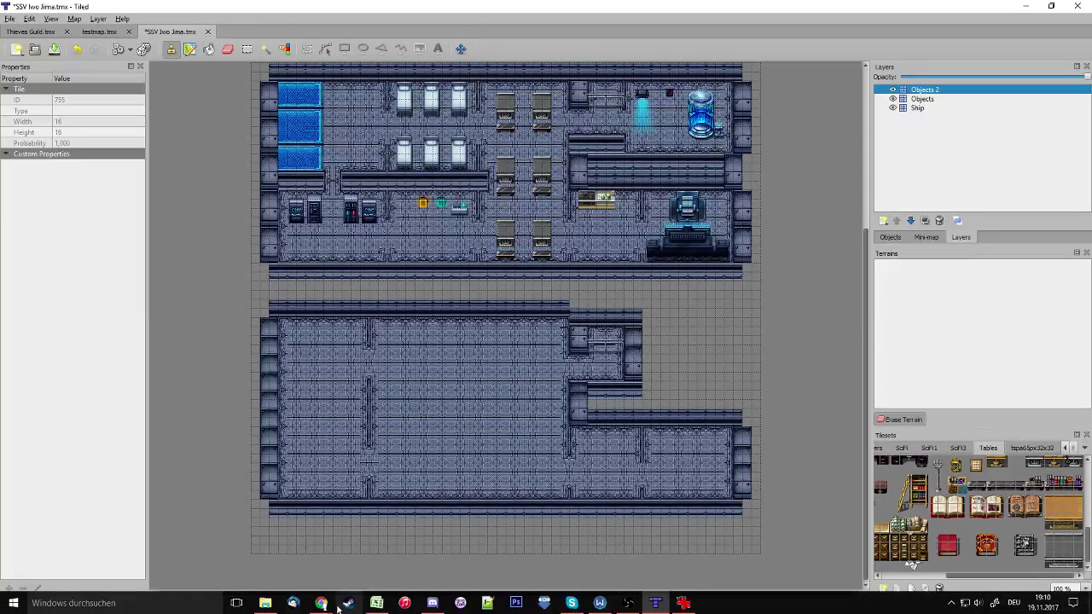
{"action": "left_click", "coordinate": [376, 603]}
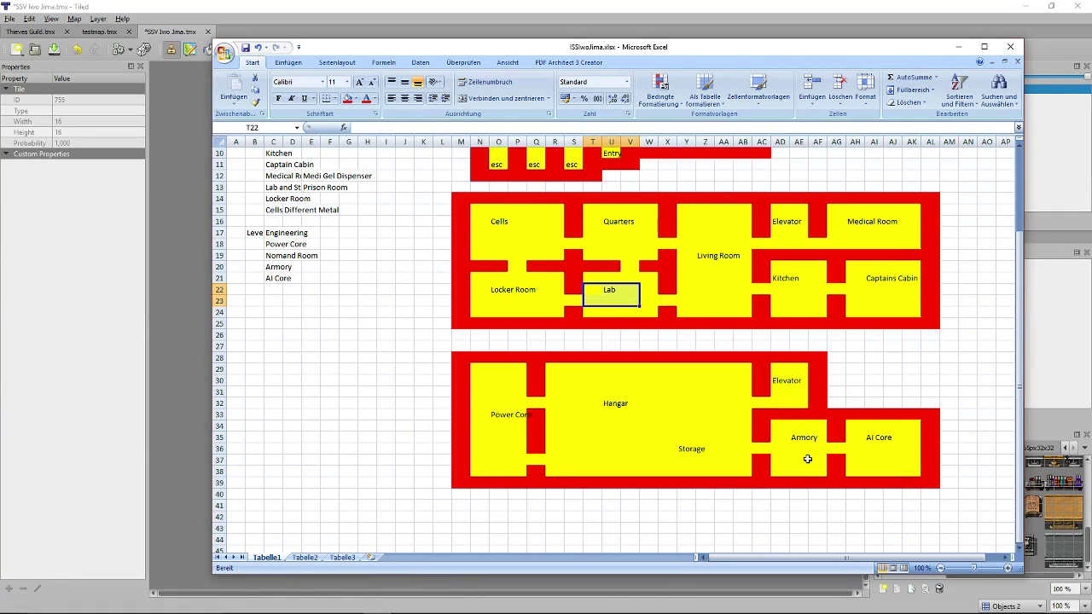
{"action": "left_click", "coordinate": [376, 603]}
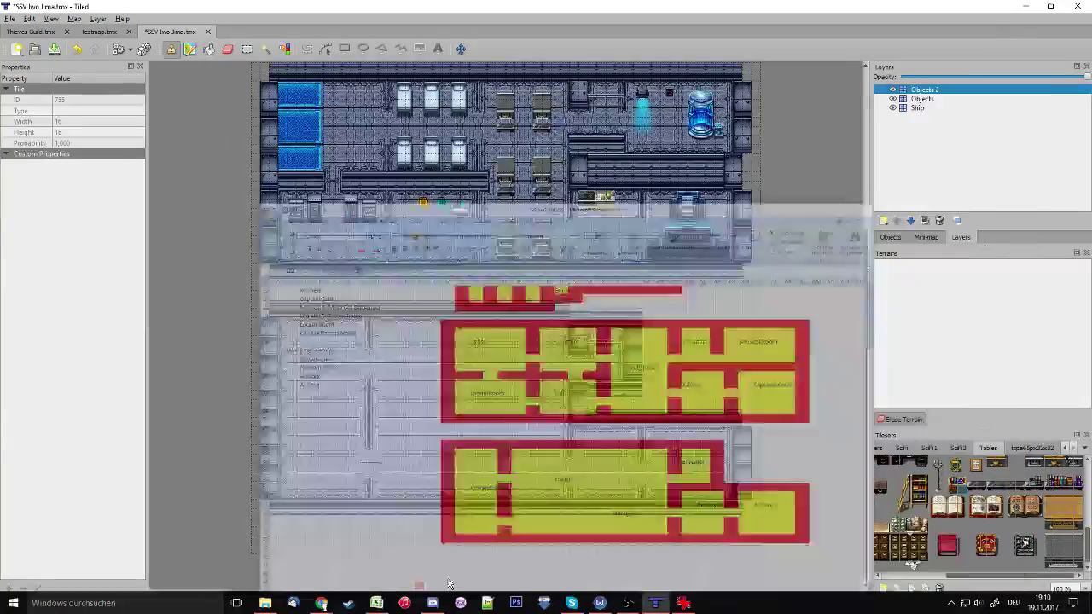
On the Objects layer, stamp the dark grid floor block from the SciFi1 tileset in the upper-left corner of the lower deck's Power Core room.
{"action": "left_click", "coordinate": [930, 449]}
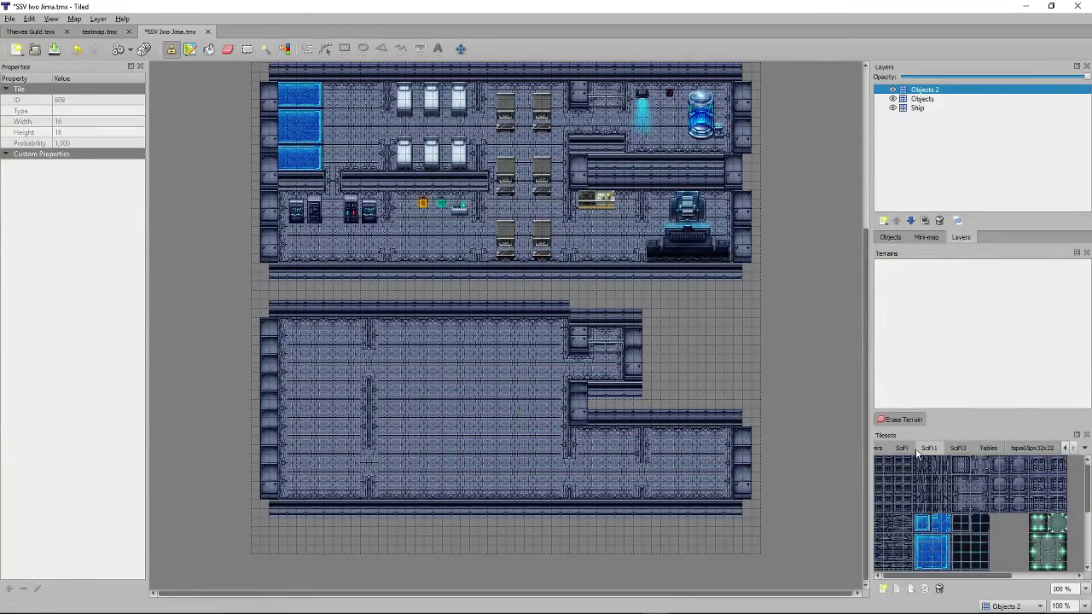
{"action": "scroll", "coordinate": [972, 538], "scroll_direction": "down", "scroll_amount": 2}
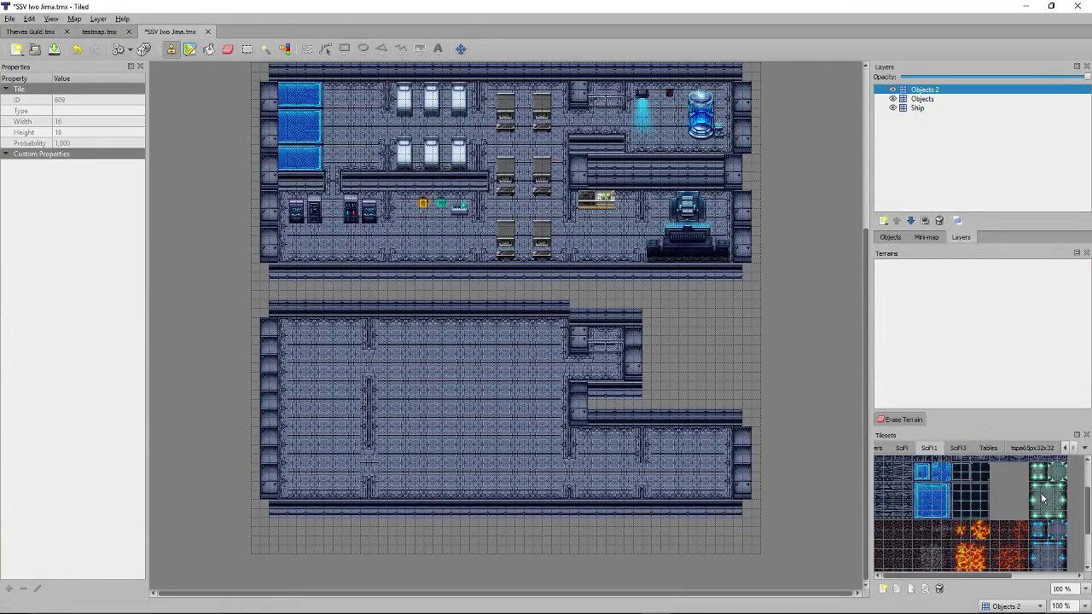
{"action": "left_click_drag", "start_coordinate": [1032, 484], "coordinate": [1067, 522]}
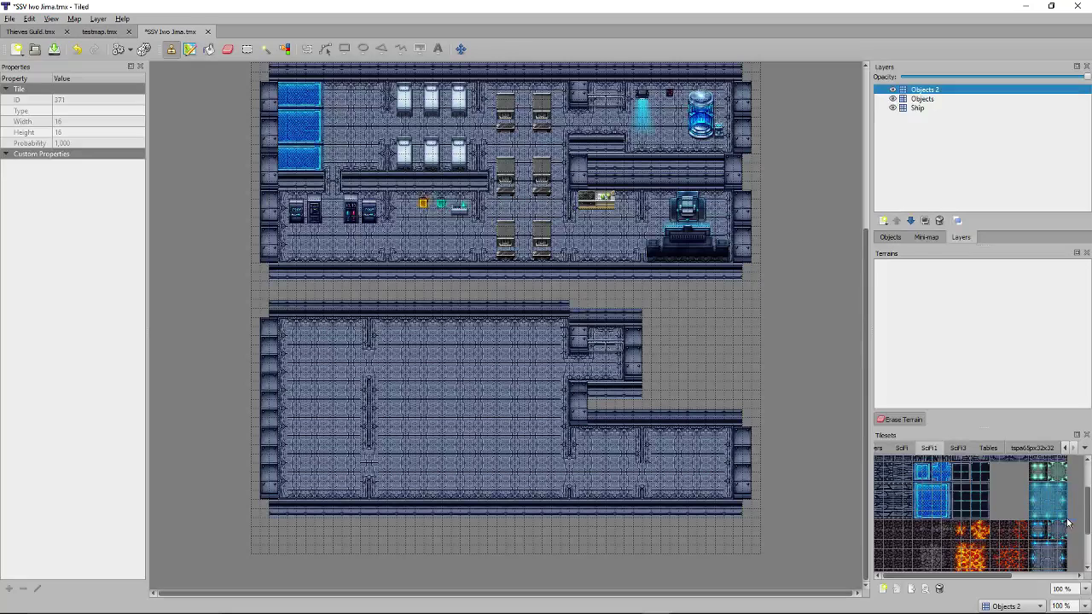
{"action": "left_click", "coordinate": [923, 99]}
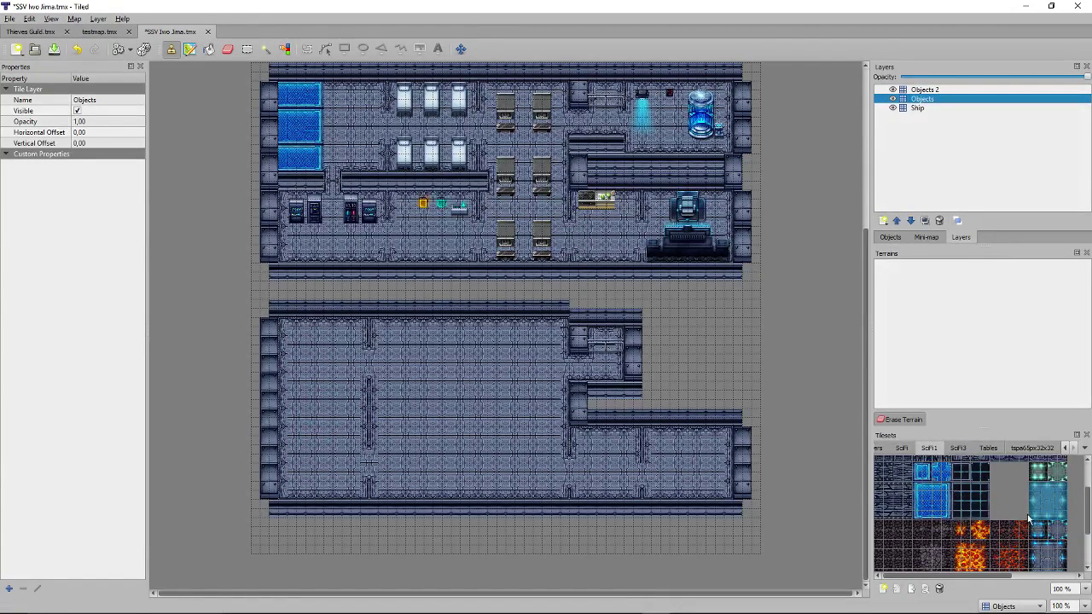
{"action": "left_click_drag", "start_coordinate": [955, 486], "coordinate": [990, 522]}
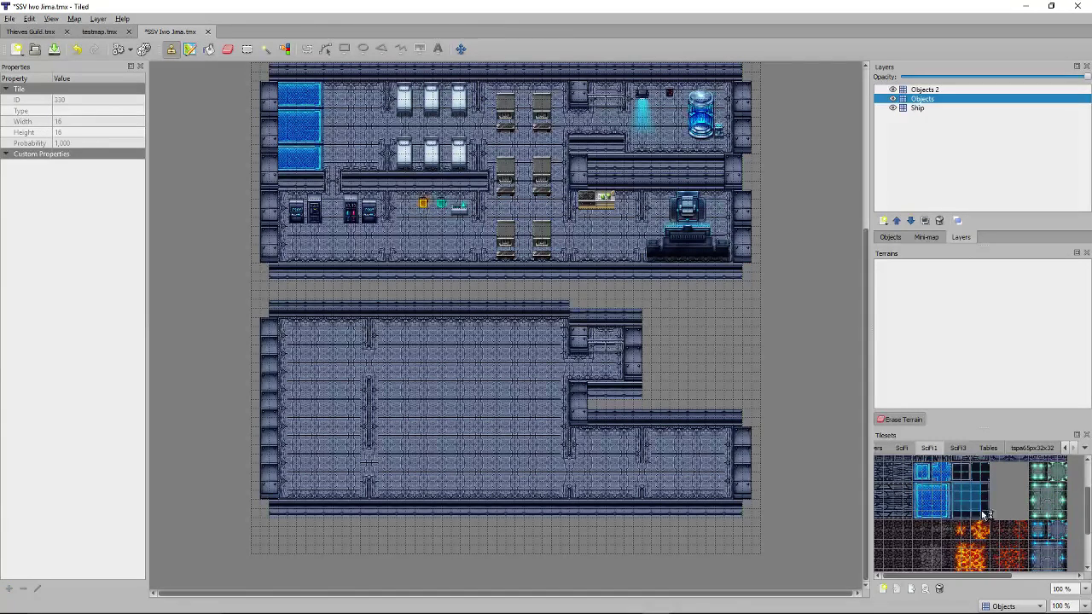
{"action": "left_click", "coordinate": [310, 349]}
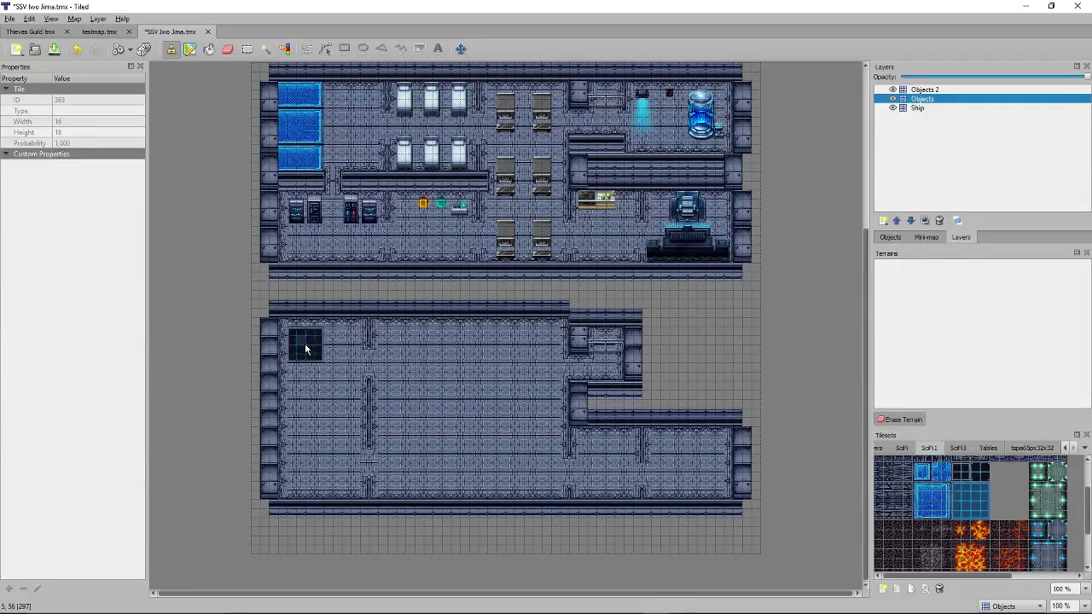
Extend the dark grid floor through the Power Core room by copying its centre tiles downward and across.
{"action": "right_click", "coordinate": [307, 383]}
{"action": "left_click", "coordinate": [307, 381]}
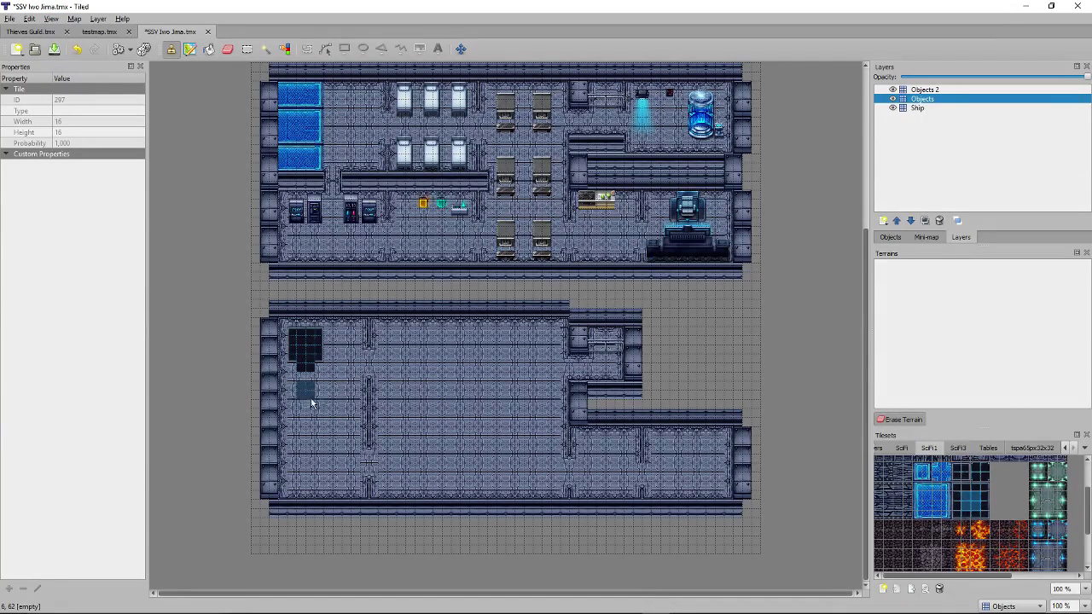
{"action": "mouse_move", "coordinate": [307, 394]}
{"action": "left_mouse_down"}
{"action": "mouse_move", "coordinate": [311, 477]}
{"action": "mouse_move", "coordinate": [296, 485]}
{"action": "left_mouse_up"}
{"action": "right_click_drag", "start_coordinate": [301, 483], "coordinate": [316, 361]}
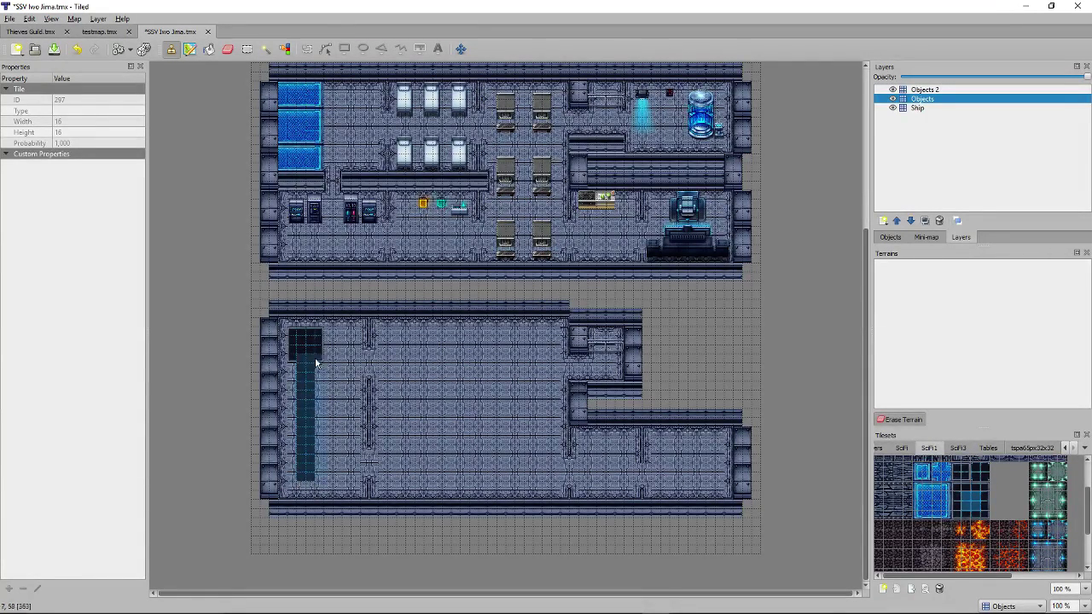
{"action": "mouse_move", "coordinate": [313, 345]}
{"action": "left_mouse_down"}
{"action": "mouse_move", "coordinate": [330, 411]}
{"action": "mouse_move", "coordinate": [344, 409]}
{"action": "left_mouse_up"}
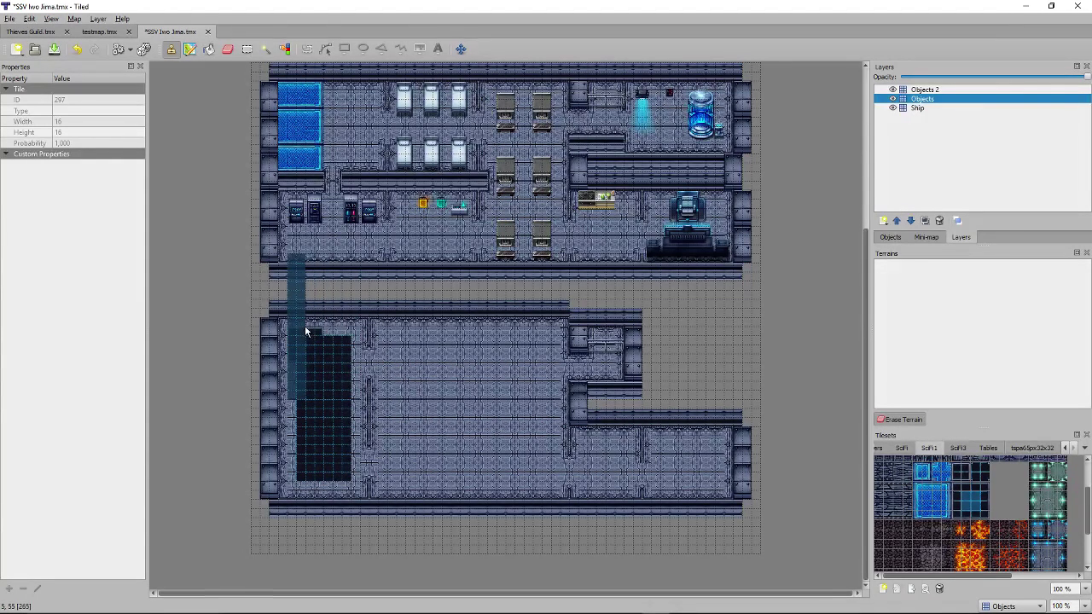
Complete the upper and left borders of the dark grid floor with matching edge tiles.
{"action": "right_click_drag", "start_coordinate": [292, 335], "coordinate": [318, 335]}
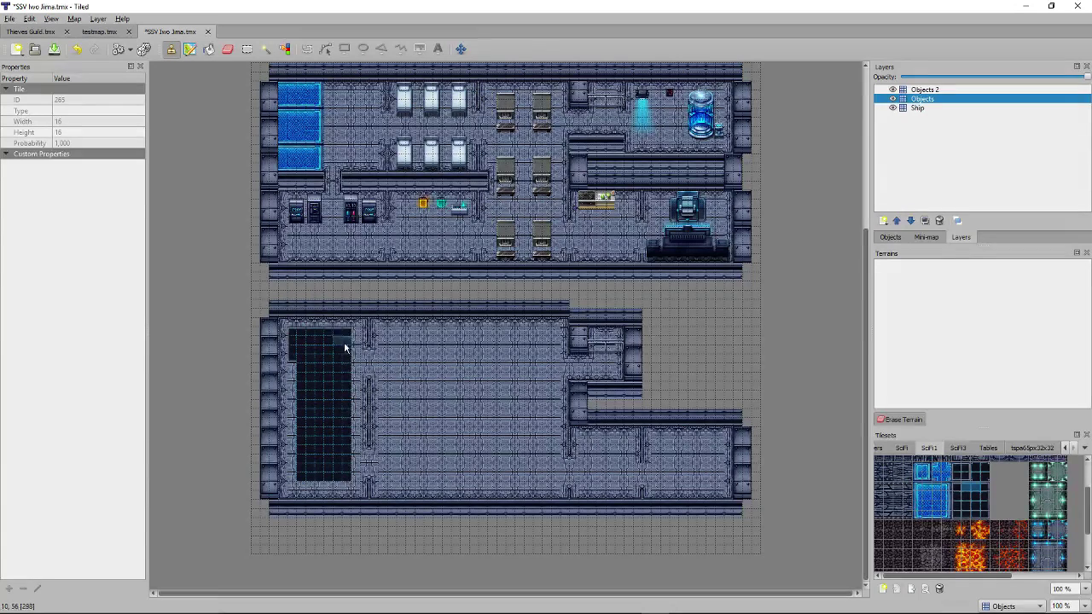
{"action": "right_click_drag", "start_coordinate": [293, 339], "coordinate": [293, 382]}
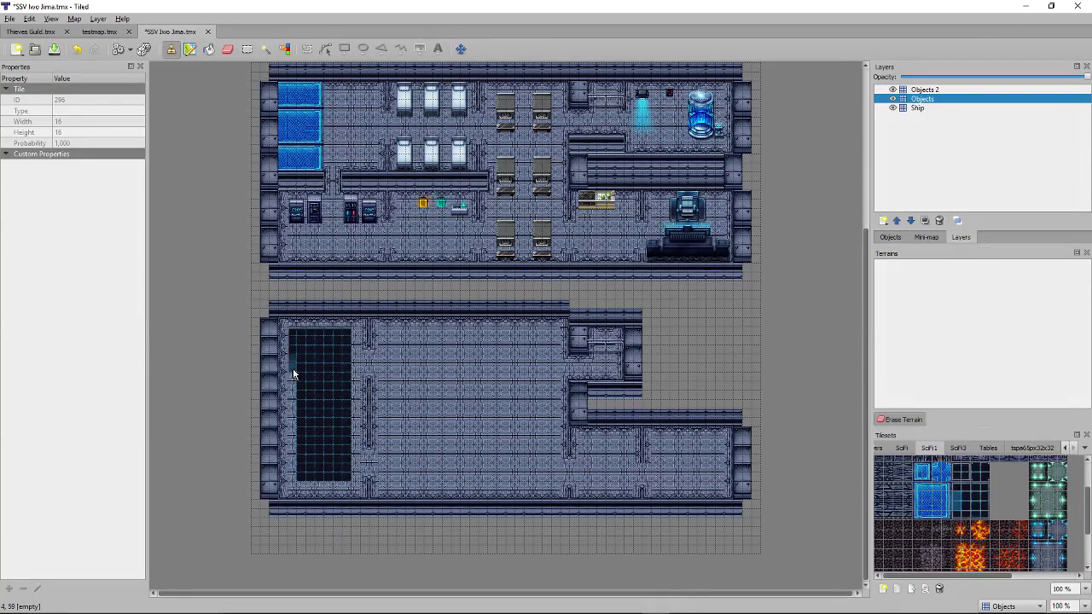
{"action": "left_click_drag", "start_coordinate": [292, 366], "coordinate": [296, 397]}
{"action": "left_click_drag", "start_coordinate": [290, 343], "coordinate": [287, 463]}
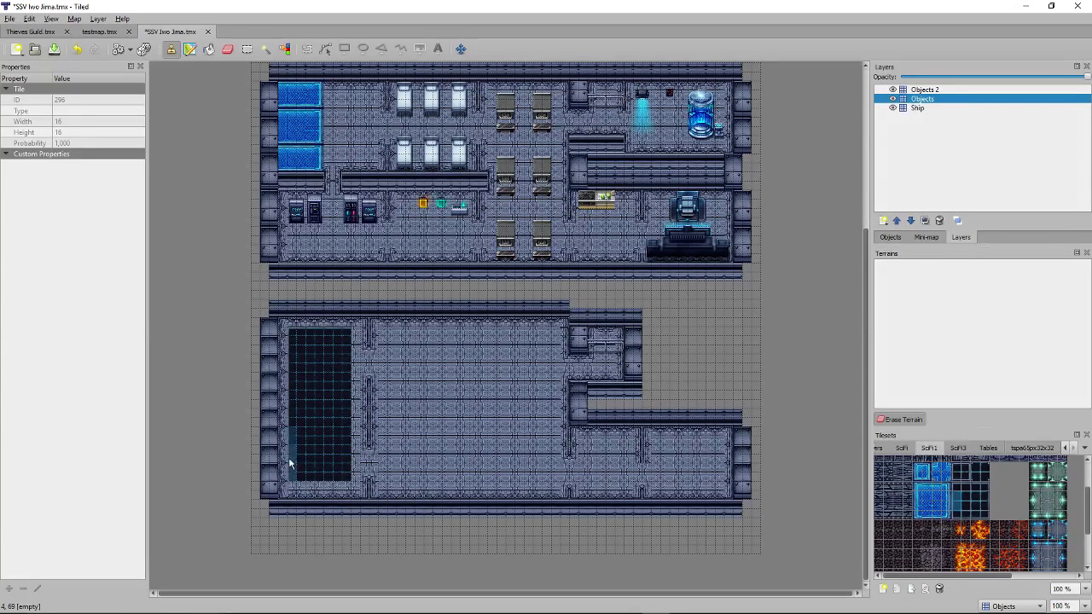
Finish the lower and right borders of the dark grid floor, including its upper-right corner tile.
{"action": "left_click", "coordinate": [957, 524]}
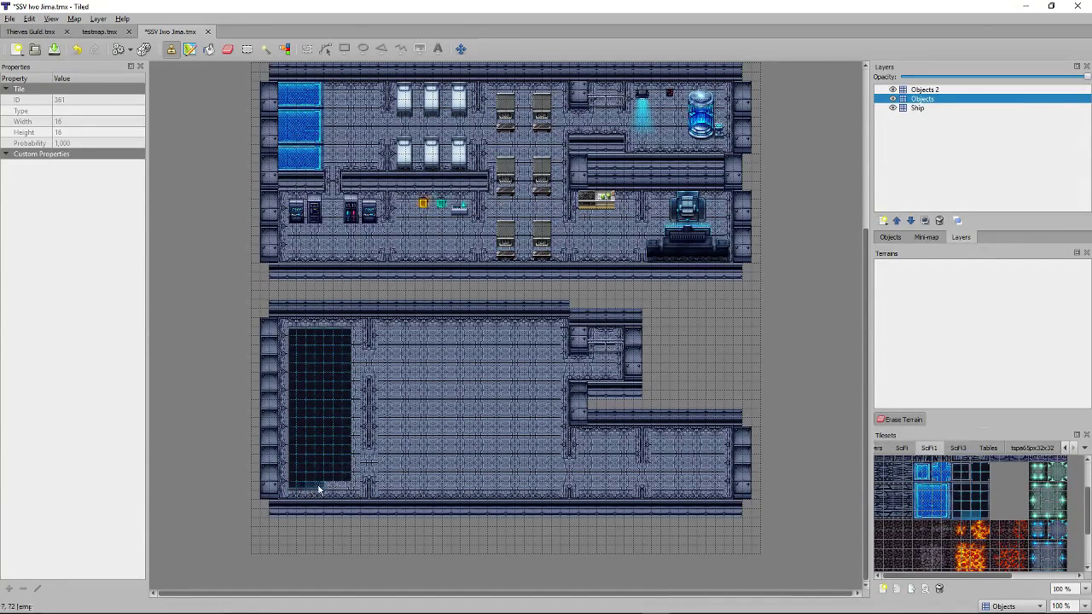
{"action": "left_click_drag", "start_coordinate": [331, 488], "coordinate": [348, 489]}
{"action": "left_click_drag", "start_coordinate": [983, 508], "coordinate": [986, 512]}
{"action": "mouse_move", "coordinate": [355, 444]}
{"action": "left_mouse_down"}
{"action": "mouse_move", "coordinate": [361, 468]}
{"action": "mouse_move", "coordinate": [360, 351]}
{"action": "mouse_move", "coordinate": [360, 372]}
{"action": "left_mouse_up"}
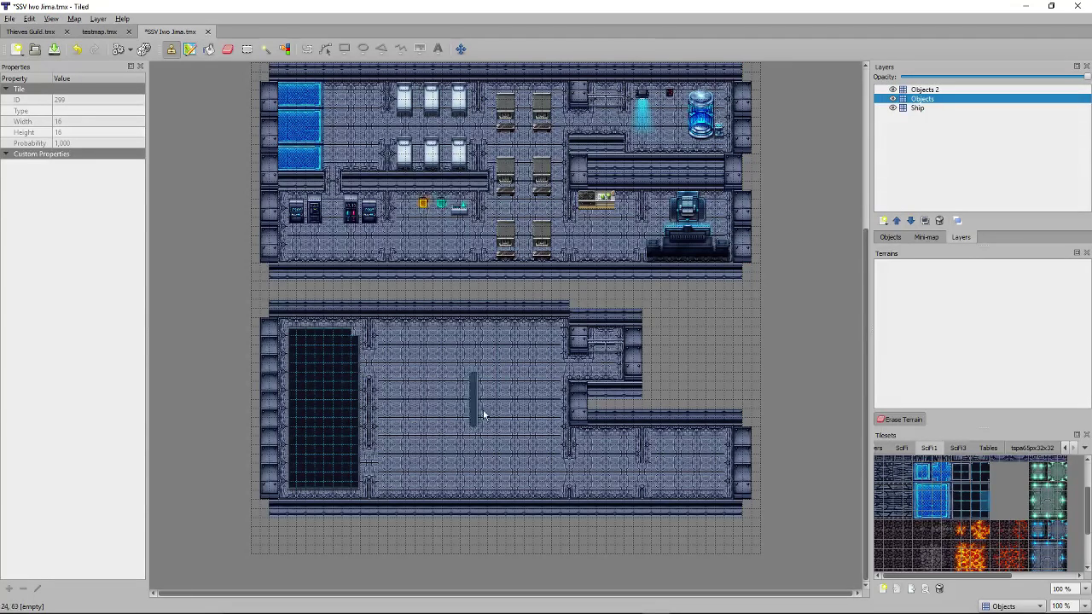
{"action": "left_click", "coordinate": [986, 482]}
{"action": "left_click", "coordinate": [356, 335]}
Stamp a small green glowing plate near the upper end of the dark floor and a blue one near its lower end.
{"action": "left_click", "coordinate": [1034, 486]}
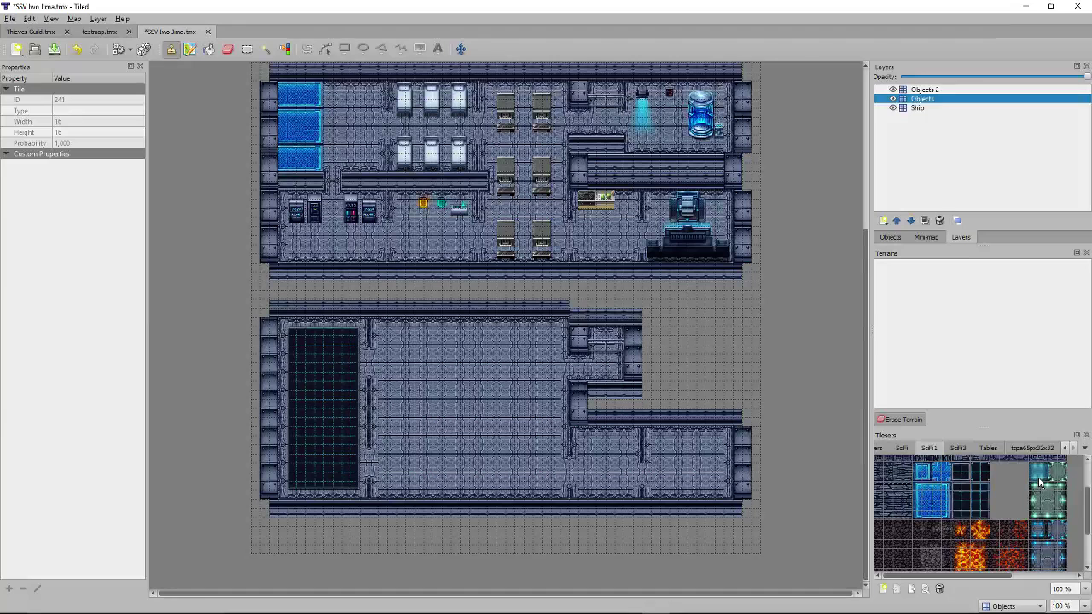
{"action": "left_click", "coordinate": [325, 354]}
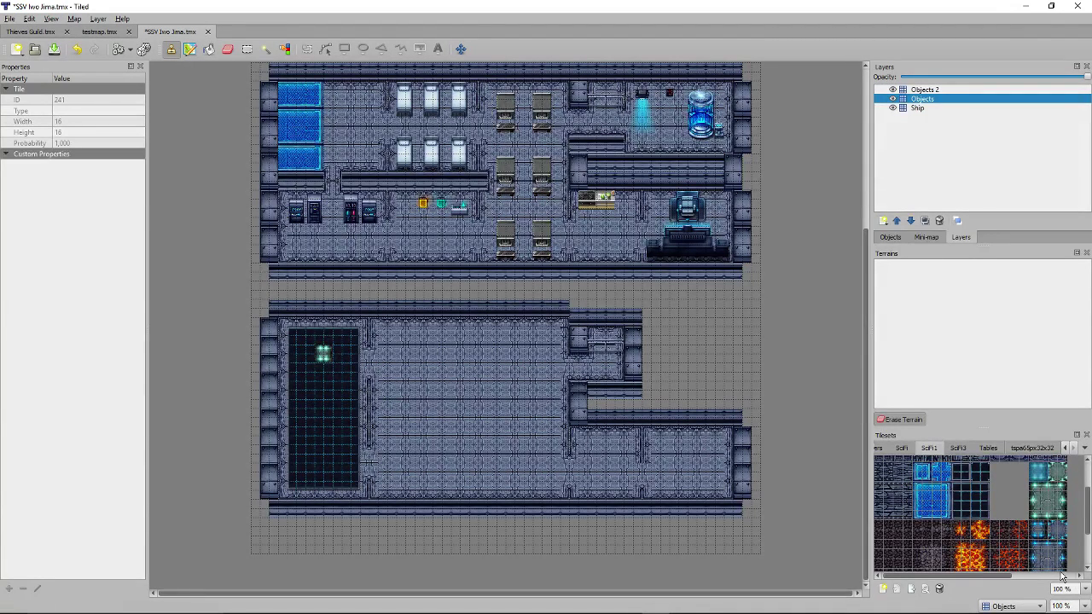
{"action": "left_click", "coordinate": [1037, 527]}
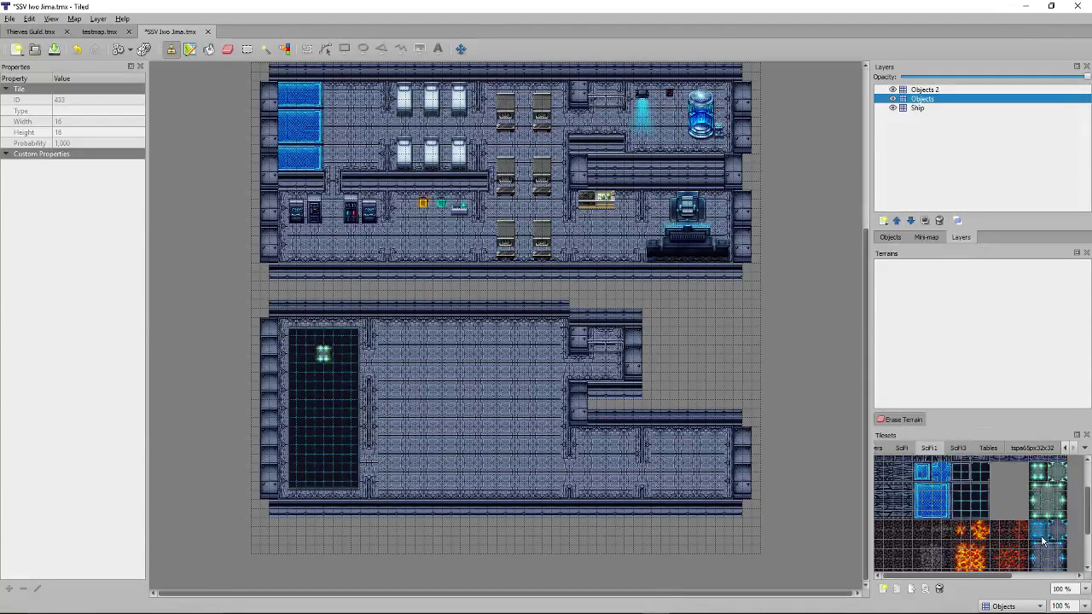
{"action": "left_click", "coordinate": [323, 461]}
{"action": "scroll", "coordinate": [1028, 537], "scroll_direction": "down", "scroll_amount": 2}
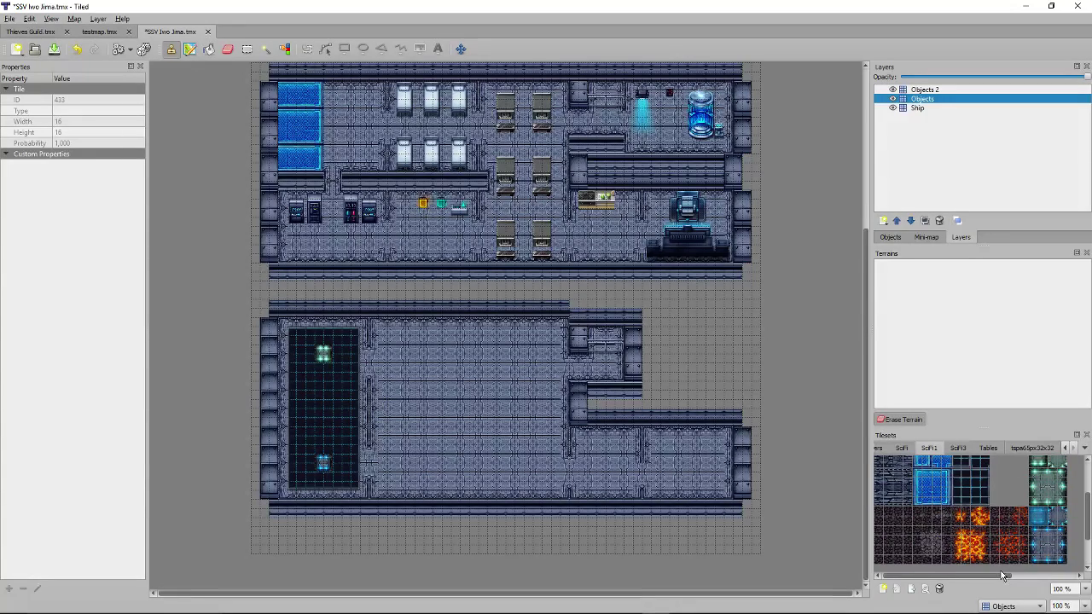
{"action": "scroll", "coordinate": [955, 503], "scroll_direction": "up", "scroll_amount": 2}
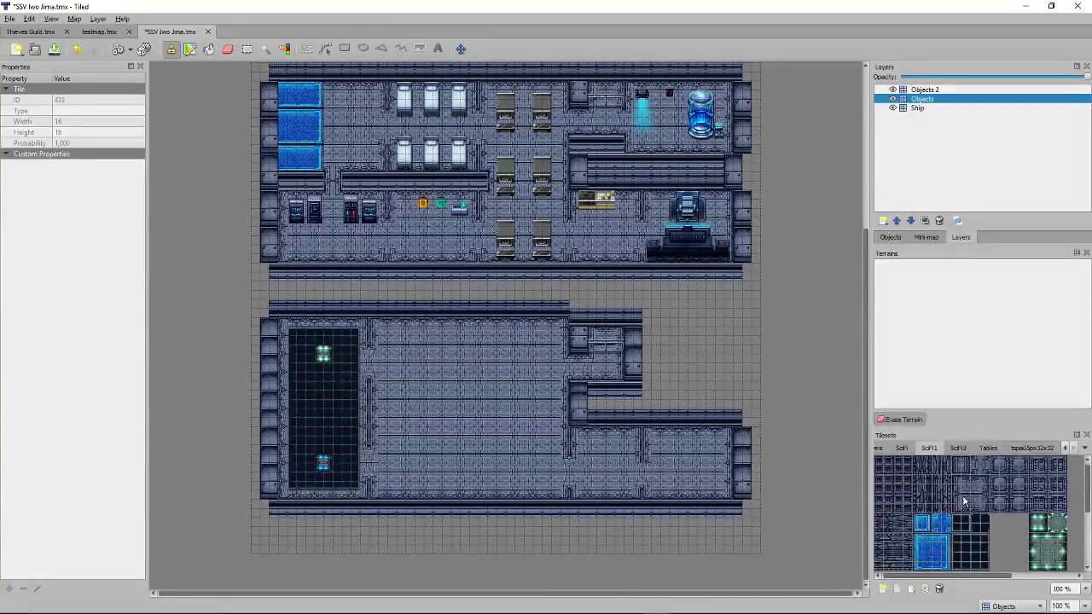
Stamp a dark 2×2 SciFi plate midway between the green and blue plates on the Objects 2 layer, undoing the misplaced copy on Objects.
{"action": "left_click", "coordinate": [978, 448]}
{"action": "scroll", "coordinate": [976, 525], "scroll_direction": "down", "scroll_amount": 2}
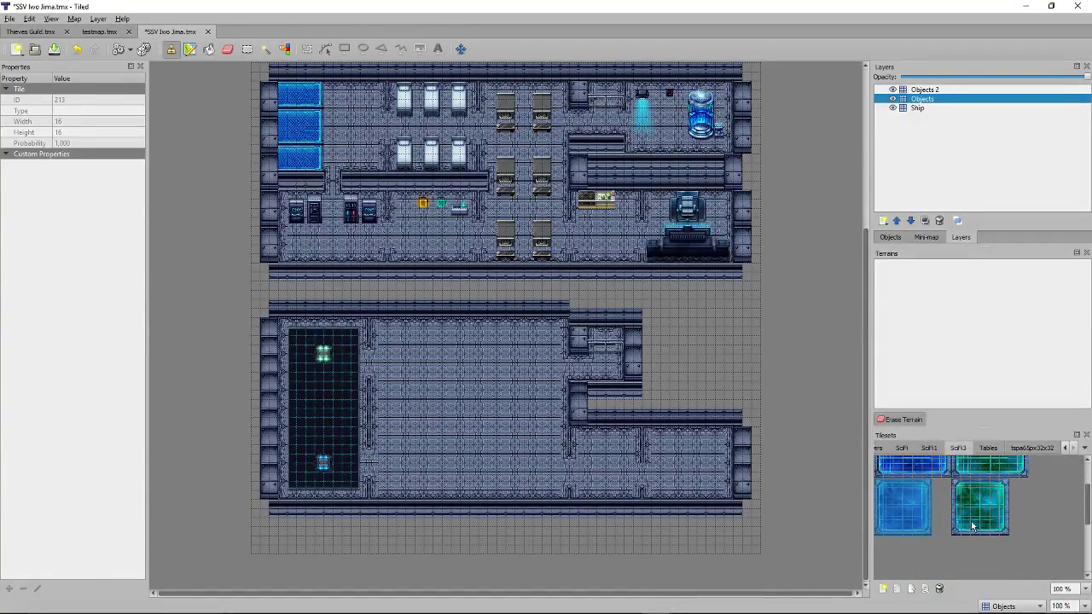
{"action": "left_click", "coordinate": [903, 447]}
{"action": "scroll", "coordinate": [909, 463], "scroll_direction": "down", "scroll_amount": 1}
{"action": "scroll", "coordinate": [940, 553], "scroll_direction": "up", "scroll_amount": 3}
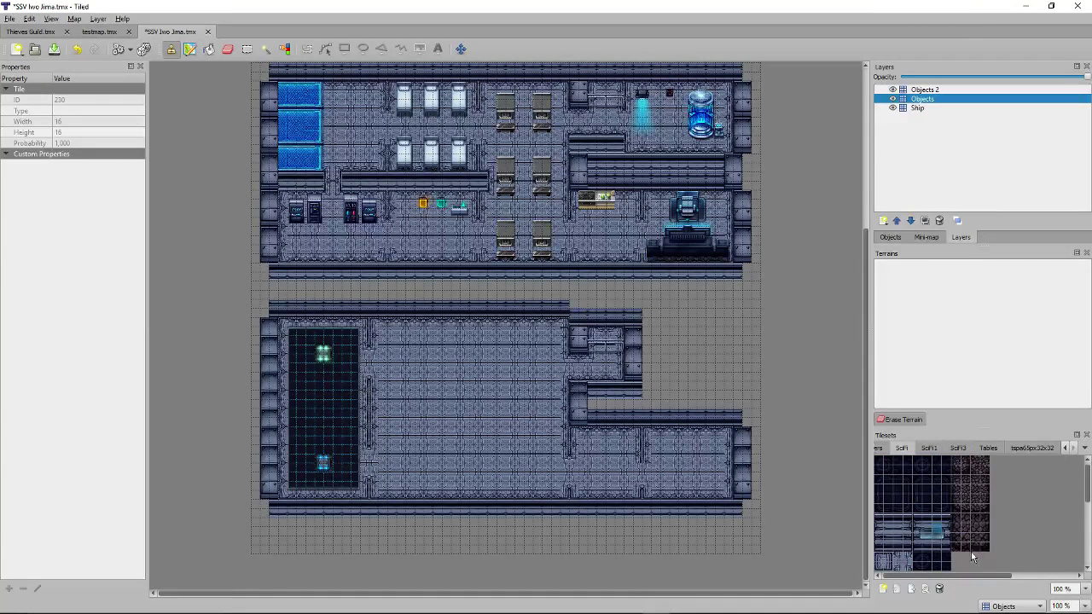
{"action": "left_click_drag", "start_coordinate": [925, 486], "coordinate": [947, 512]}
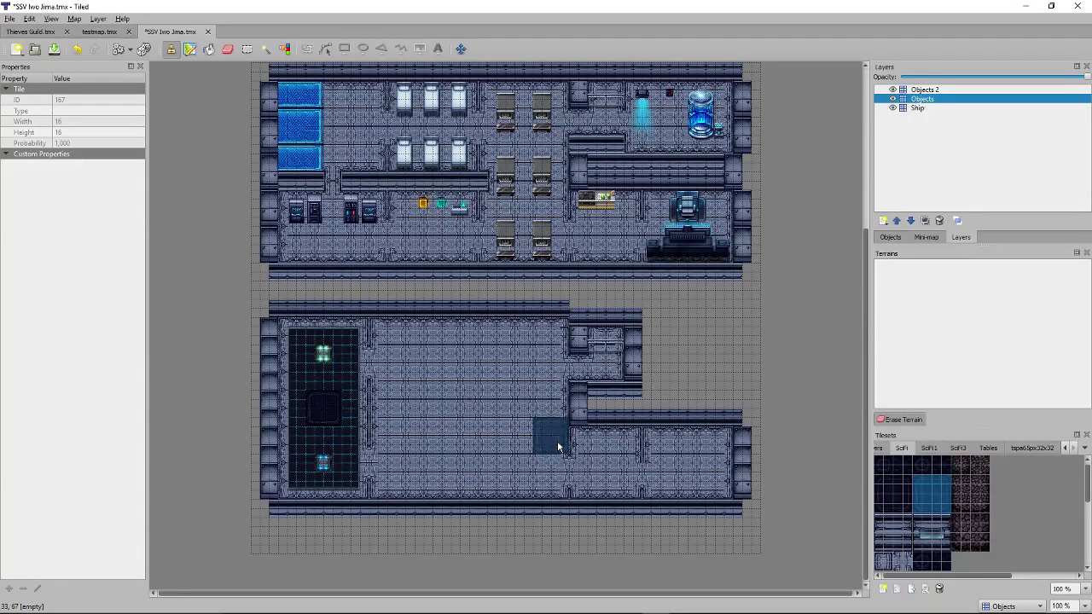
{"action": "left_click", "coordinate": [77, 49]}
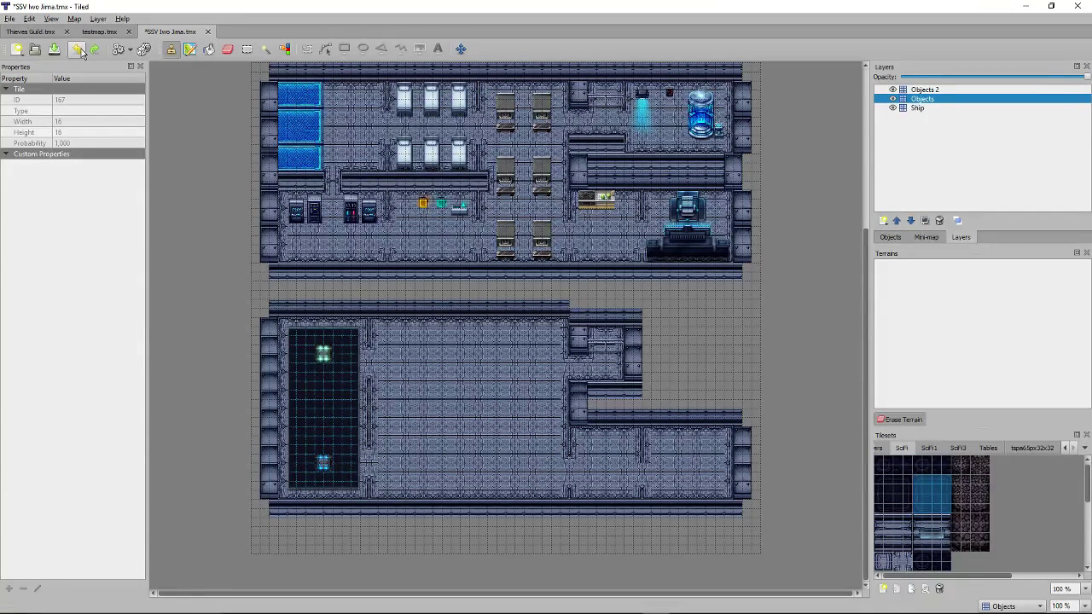
{"action": "left_click", "coordinate": [929, 89]}
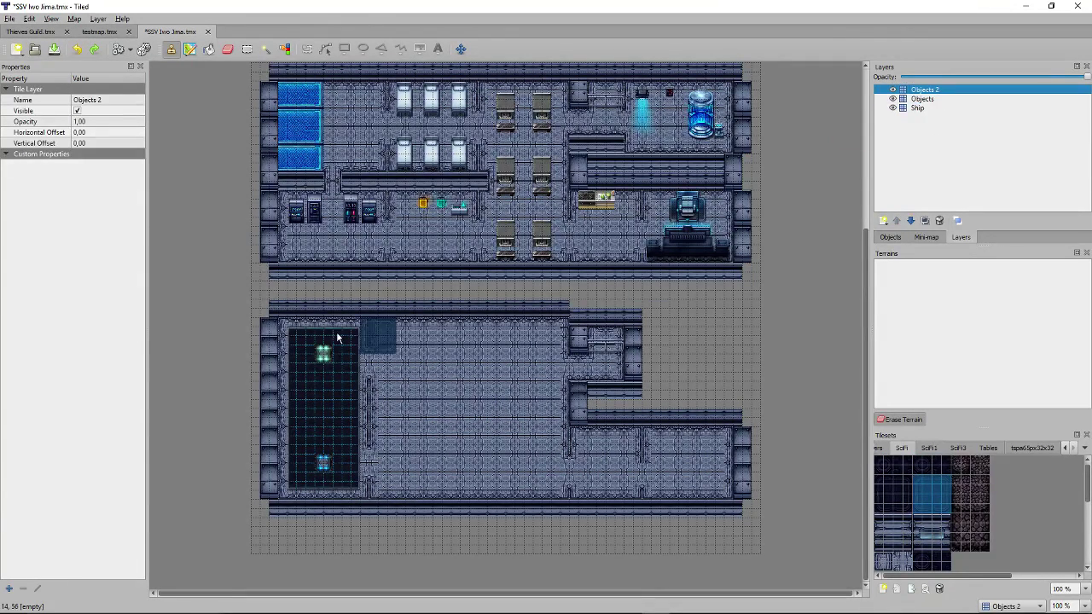
{"action": "left_click", "coordinate": [331, 421]}
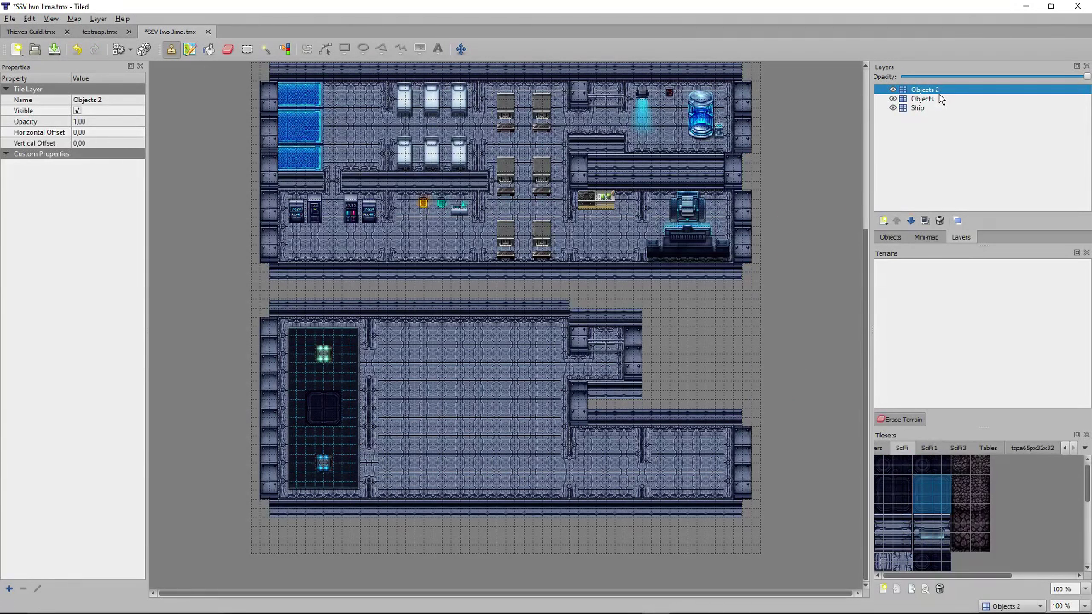
Stamp the pair of glowing yellow-green crystals from the Lockers tileset over the central dark plate on the Objects 2 layer.
{"action": "left_click", "coordinate": [941, 100]}
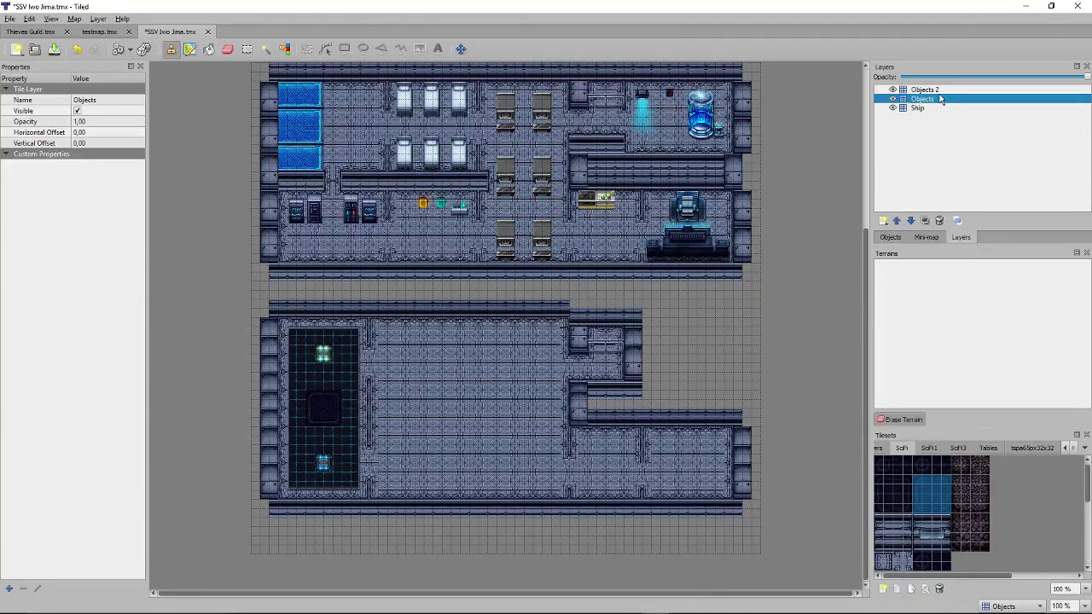
{"action": "left_click", "coordinate": [933, 448]}
{"action": "left_click", "coordinate": [883, 450]}
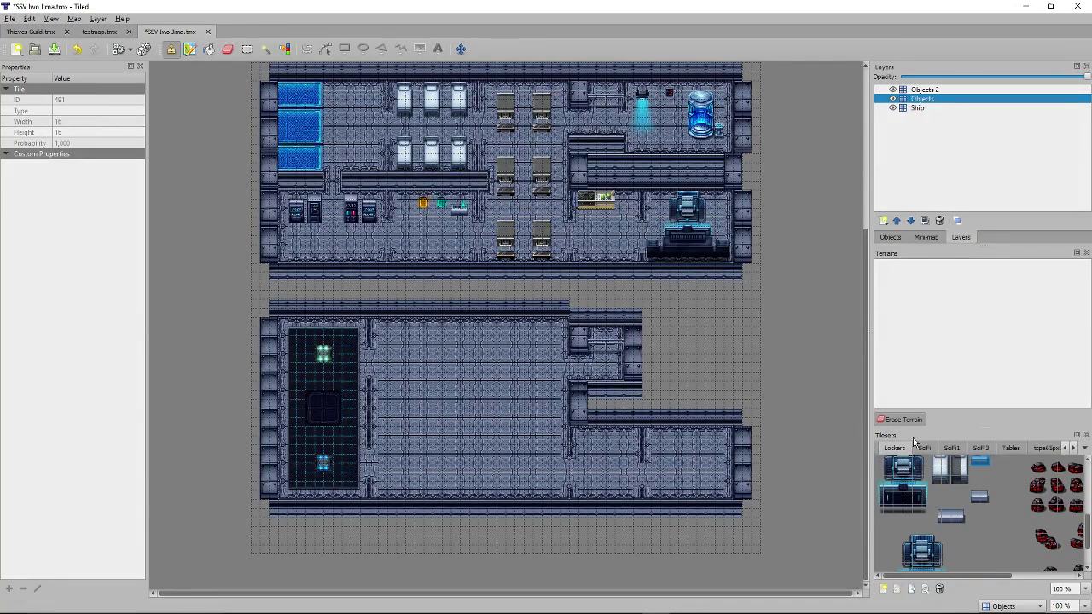
{"action": "scroll", "coordinate": [1006, 529], "scroll_direction": "right", "scroll_amount": 3}
{"action": "scroll", "coordinate": [1007, 529], "scroll_direction": "up", "scroll_amount": 1}
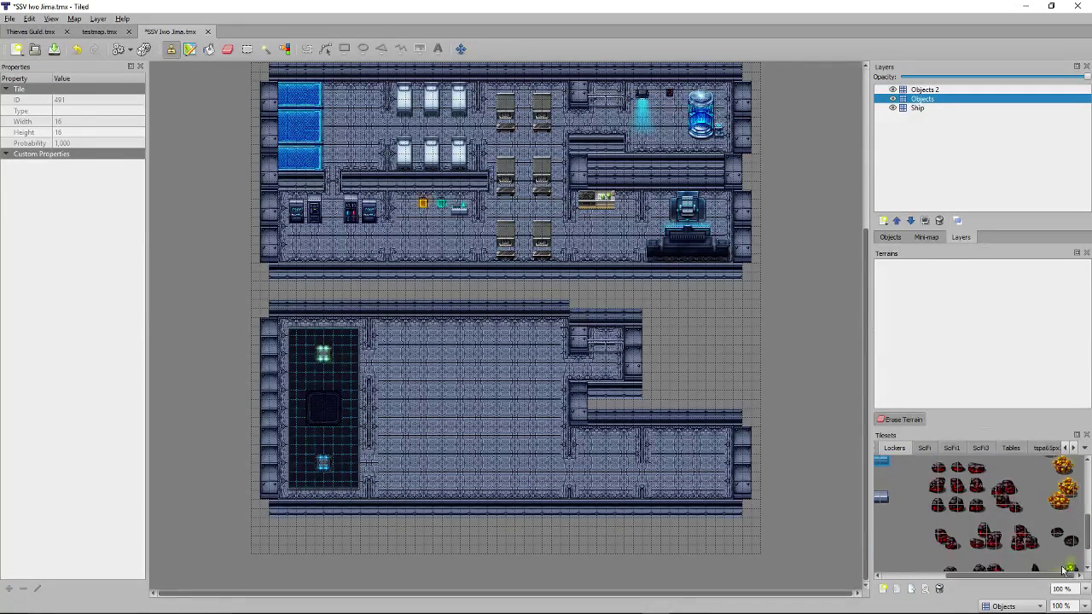
{"action": "scroll", "coordinate": [1053, 497], "scroll_direction": "up", "scroll_amount": 3}
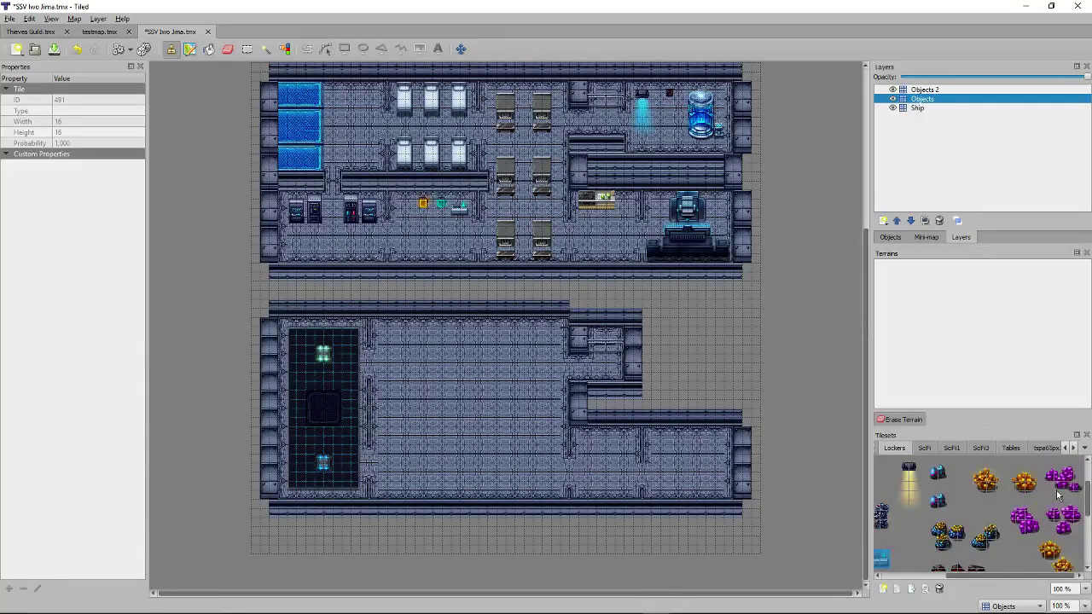
{"action": "scroll", "coordinate": [1006, 512], "scroll_direction": "down", "scroll_amount": 5}
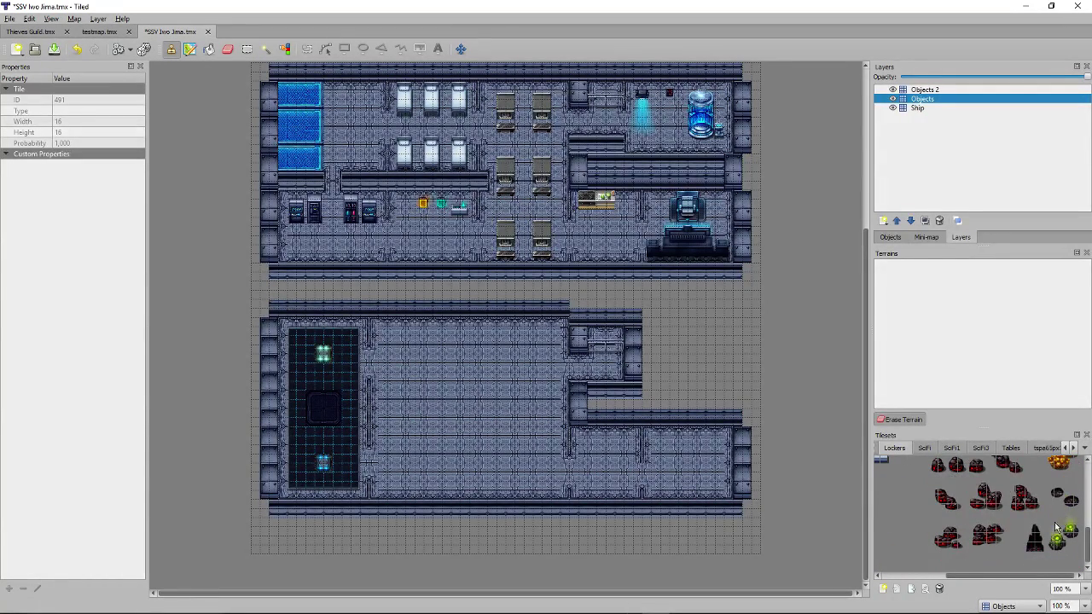
{"action": "left_click", "coordinate": [1062, 529]}
{"action": "left_click_drag", "start_coordinate": [1062, 525], "coordinate": [1049, 524]}
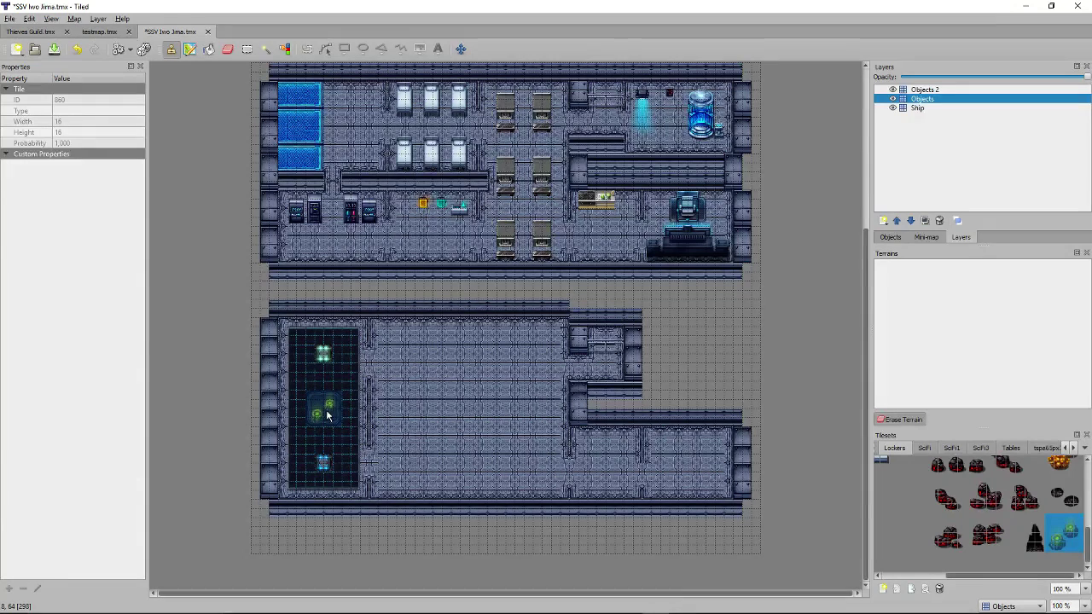
{"action": "left_click", "coordinate": [926, 90]}
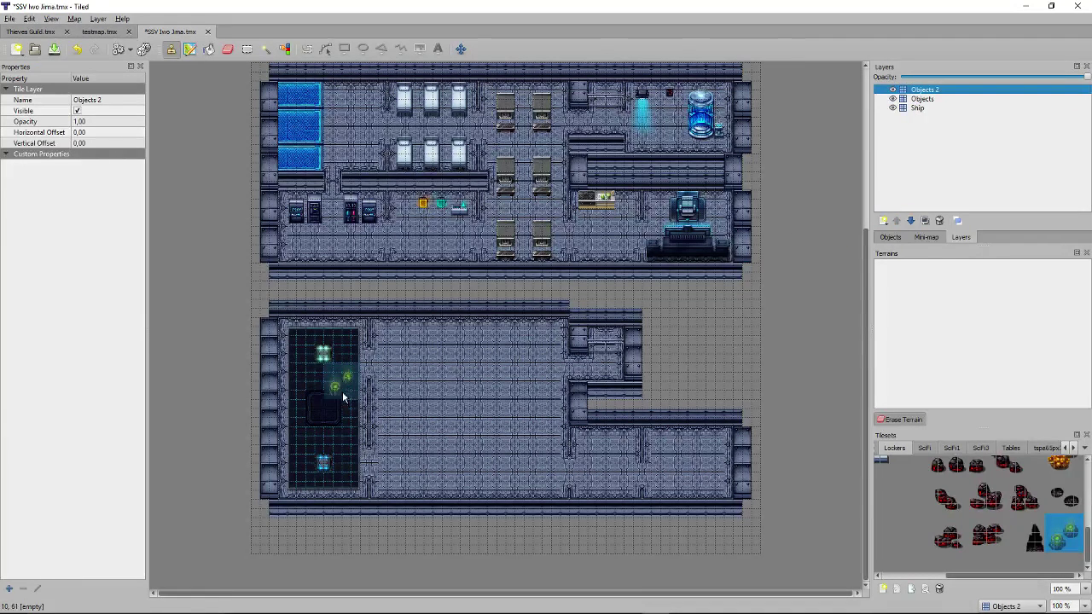
Place the framed dark grid tile block from the SciFi1 tileset beneath the crystals on the Objects layer.
{"action": "left_click", "coordinate": [926, 99]}
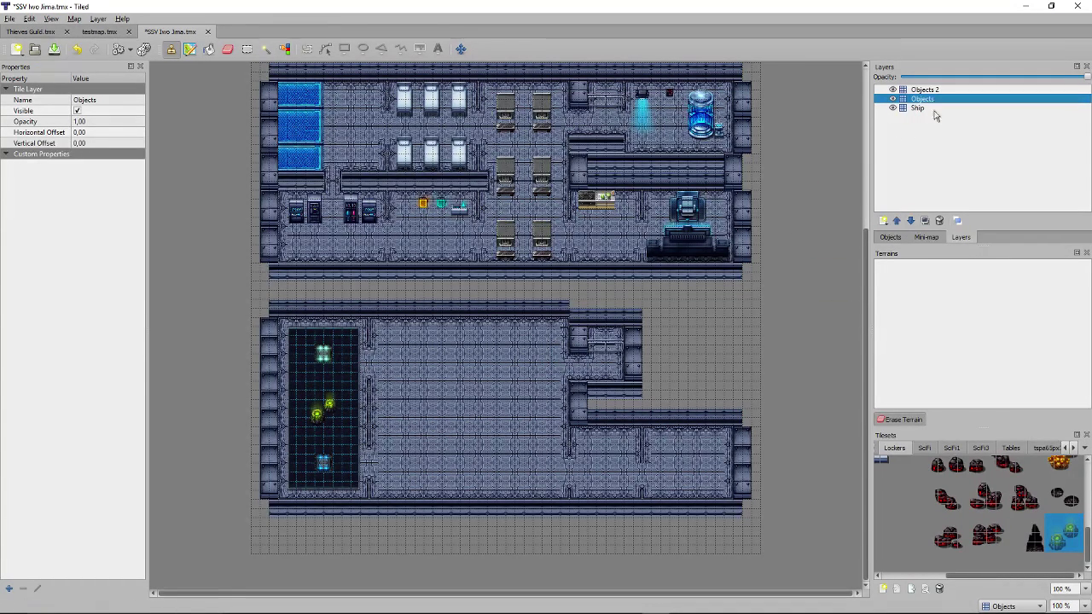
{"action": "left_click", "coordinate": [969, 449]}
{"action": "left_click", "coordinate": [1007, 447]}
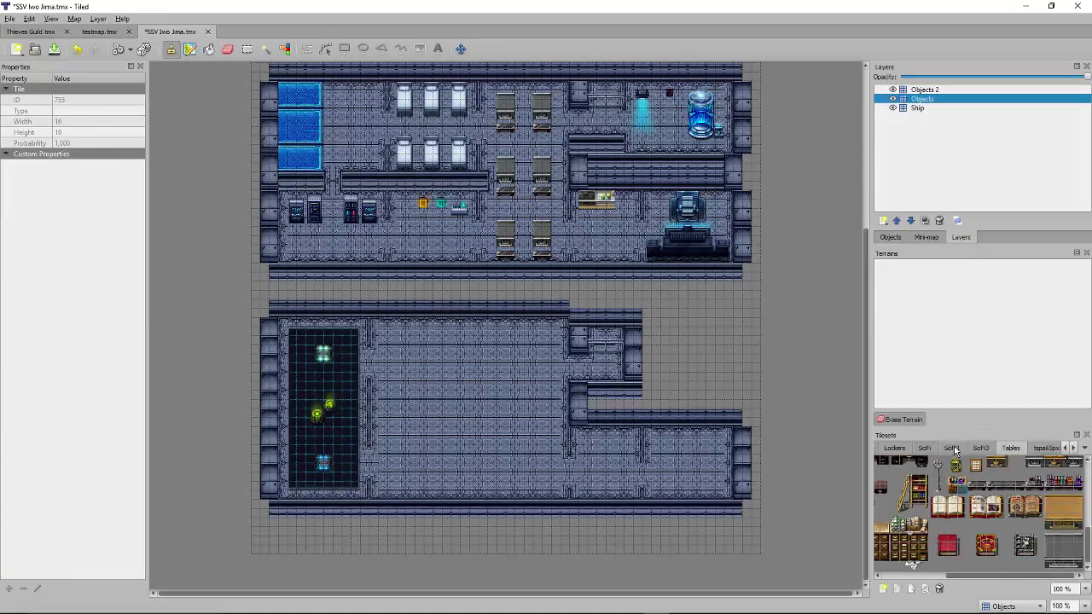
{"action": "left_click", "coordinate": [952, 448]}
{"action": "left_click_drag", "start_coordinate": [959, 539], "coordinate": [987, 566]}
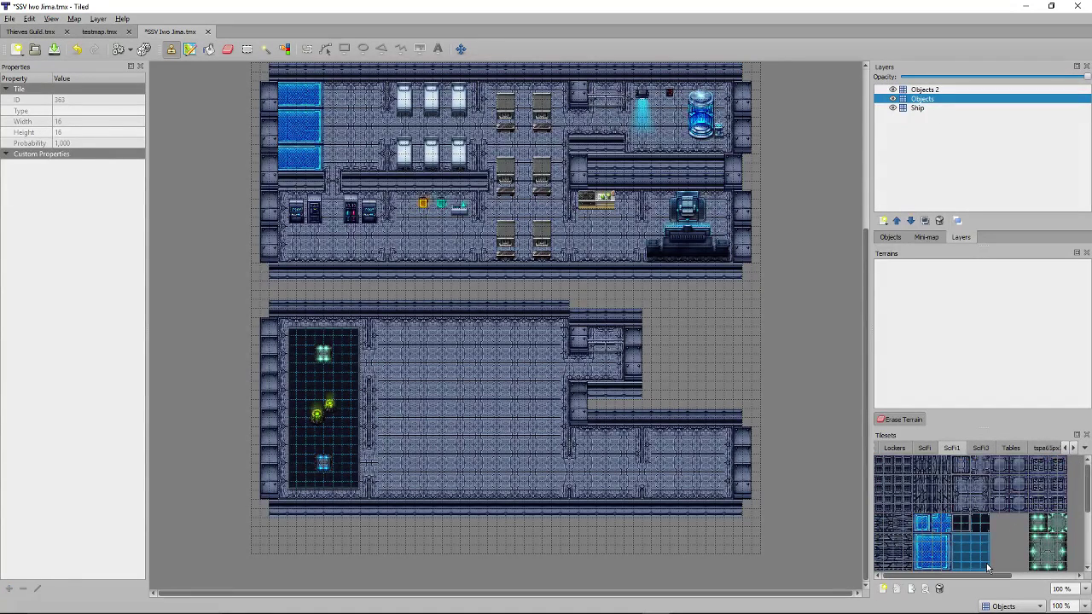
{"action": "left_click", "coordinate": [331, 420]}
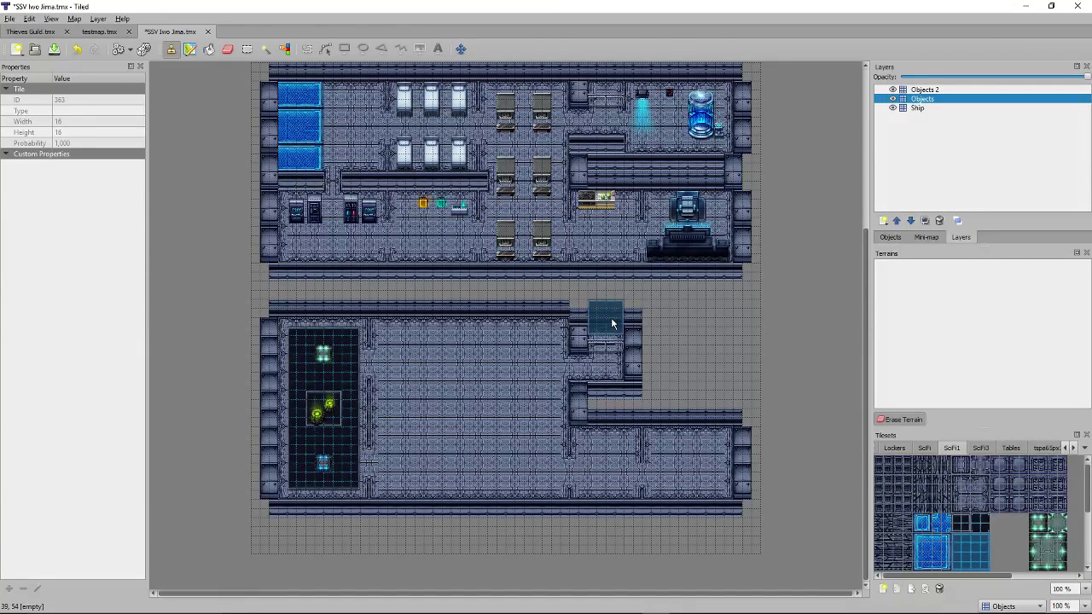
Restamp the crystal pair one tile higher and erase the crystals from the Objects 2 layer.
{"action": "left_click", "coordinate": [925, 90]}
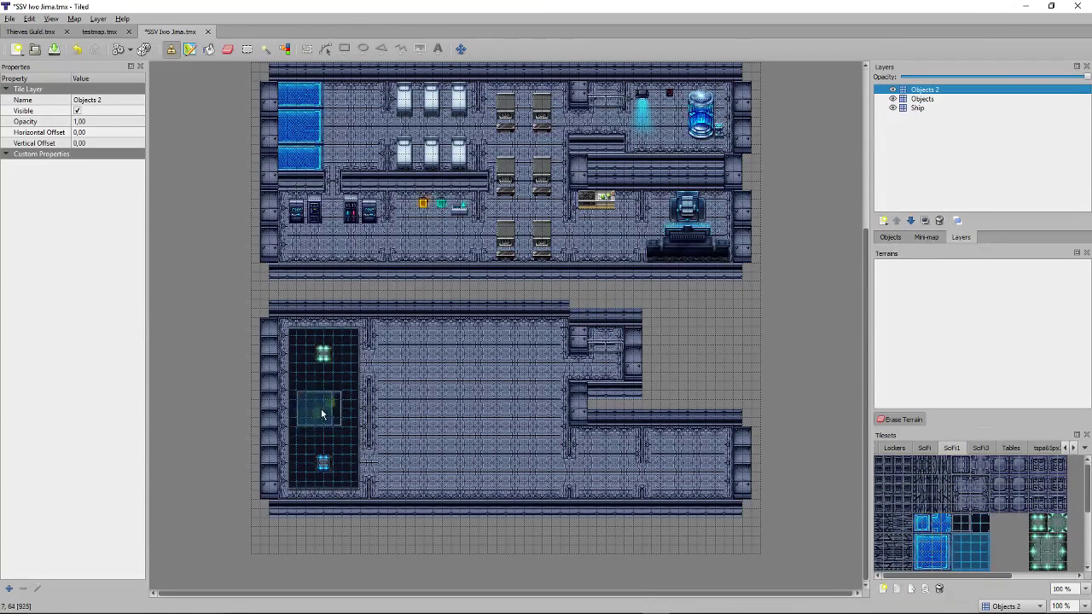
{"action": "right_click_drag", "start_coordinate": [330, 416], "coordinate": [334, 423]}
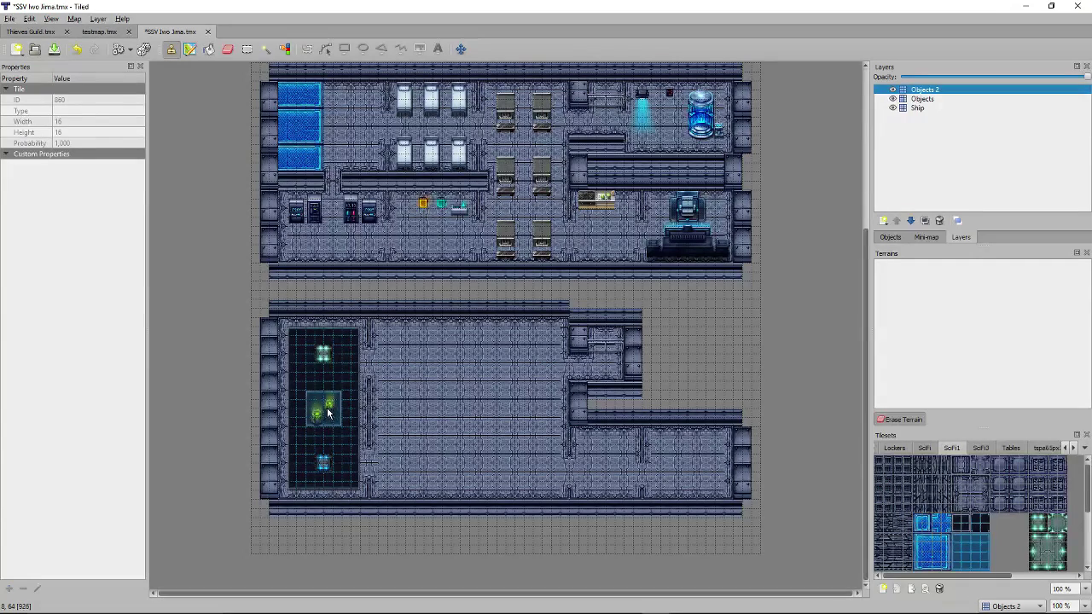
{"action": "left_click", "coordinate": [330, 406]}
{"action": "left_click", "coordinate": [228, 49]}
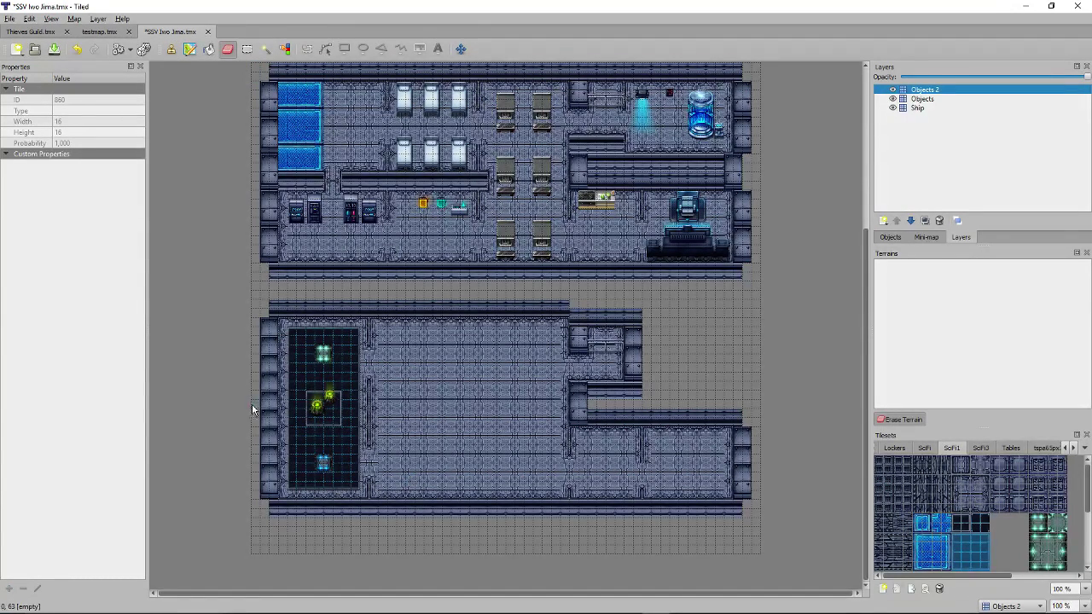
{"action": "left_click_drag", "start_coordinate": [309, 411], "coordinate": [333, 406]}
Look through the SciFi1, SciFi3, Tables and tspa65px32x32 tilesets for a centrepiece for the framed floor area.
{"action": "scroll", "coordinate": [967, 493], "scroll_direction": "down", "scroll_amount": 3}
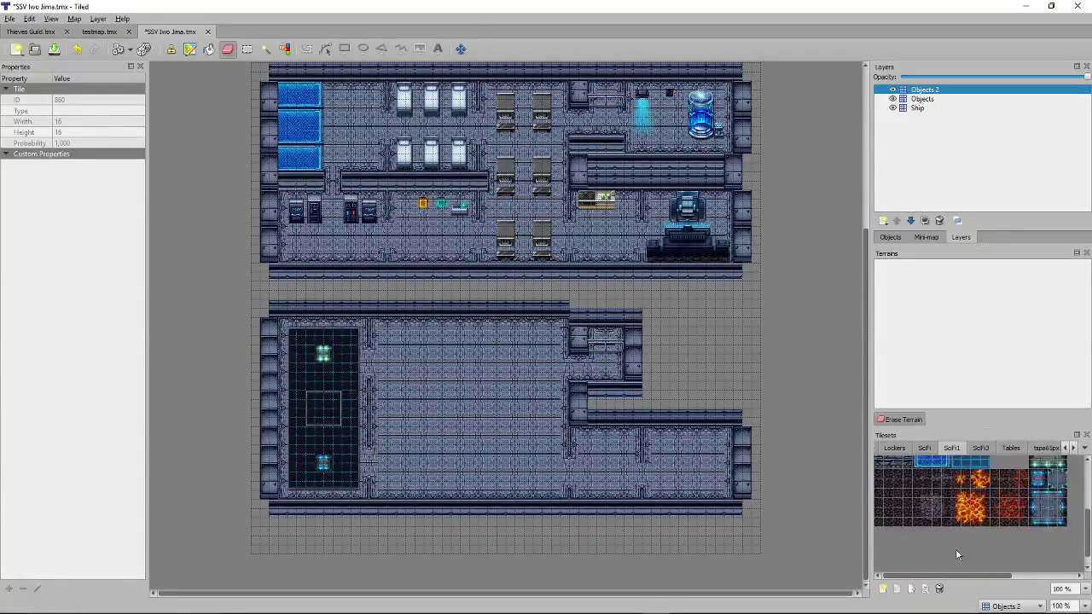
{"action": "scroll", "coordinate": [958, 550], "scroll_direction": "up", "scroll_amount": 2}
{"action": "left_click_drag", "start_coordinate": [956, 511], "coordinate": [987, 543]}
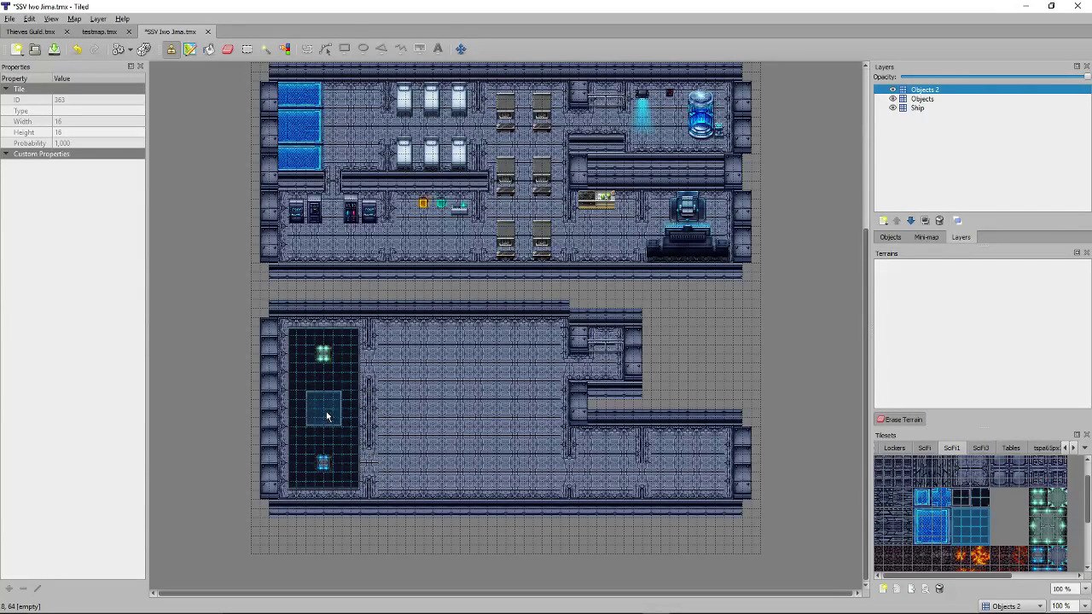
{"action": "left_click", "coordinate": [978, 451]}
{"action": "left_click", "coordinate": [1012, 452]}
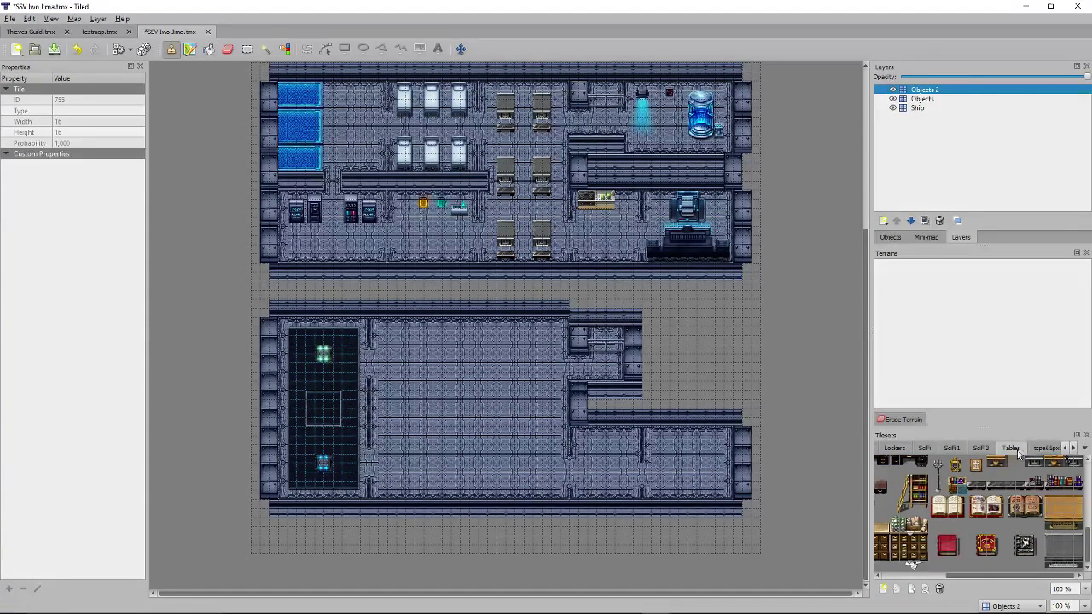
{"action": "left_click", "coordinate": [1042, 450]}
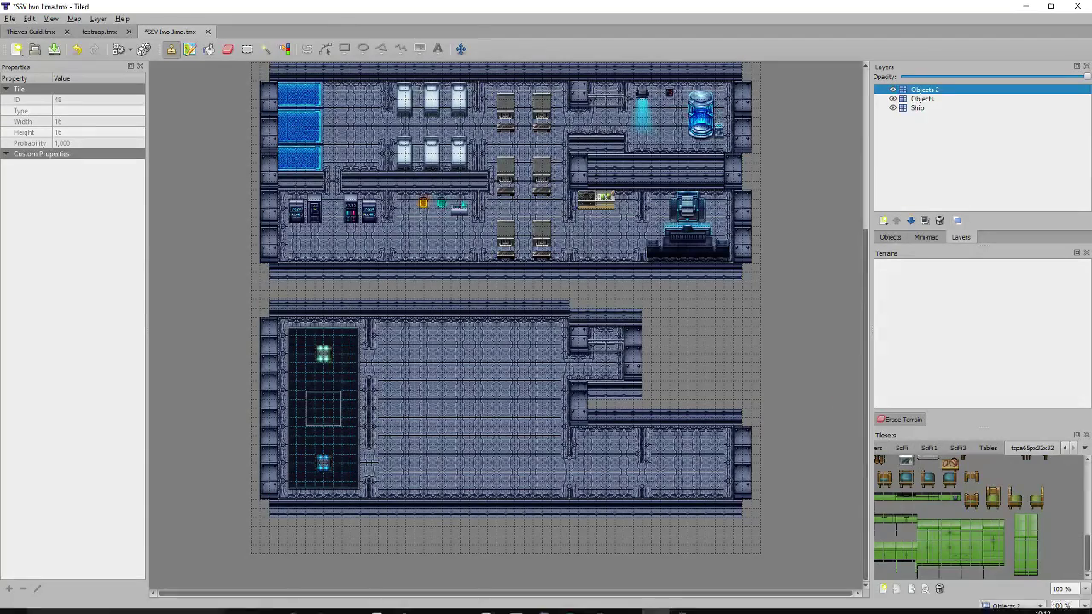
Switch to File Explorer, browse the Space tilesets folder and view Sci-Fi-Tiles_D.png in IrfanView.
{"action": "left_click", "coordinate": [269, 603]}
{"action": "key", "text": "alt+Up"}
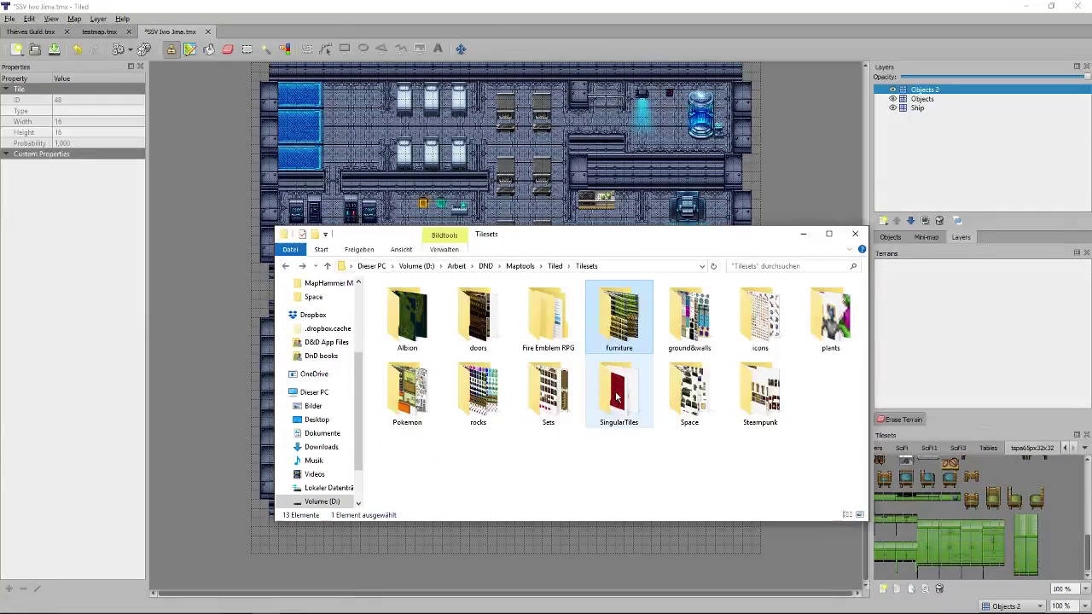
{"action": "left_click", "coordinate": [707, 415]}
{"action": "double_click", "coordinate": [707, 416]}
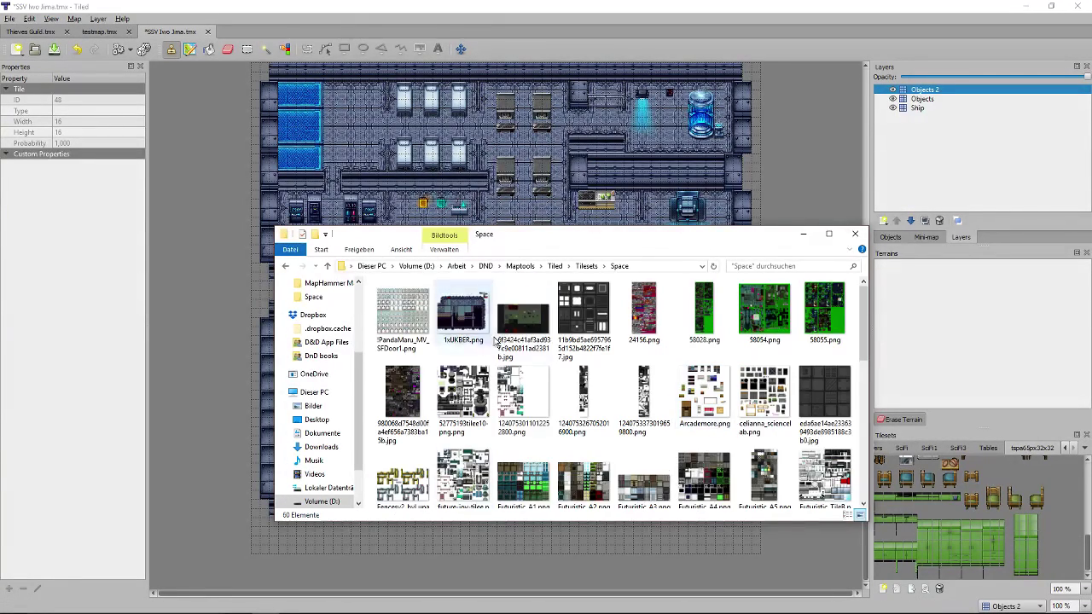
{"action": "scroll", "coordinate": [734, 444], "scroll_direction": "down", "scroll_amount": 2}
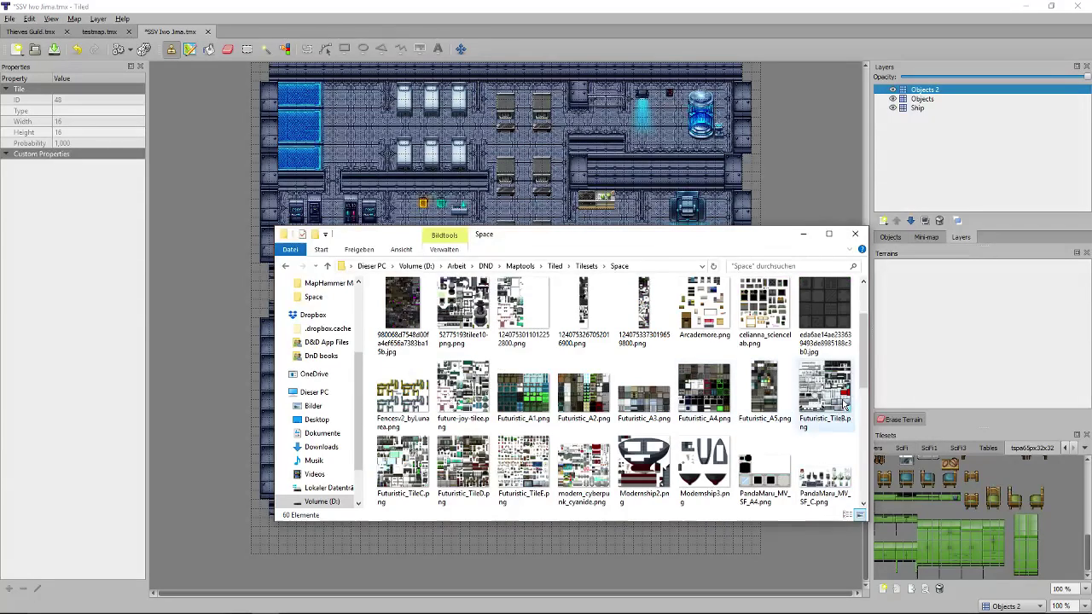
{"action": "scroll", "coordinate": [764, 444], "scroll_direction": "down", "scroll_amount": 5}
{"action": "double_click", "coordinate": [824, 366]}
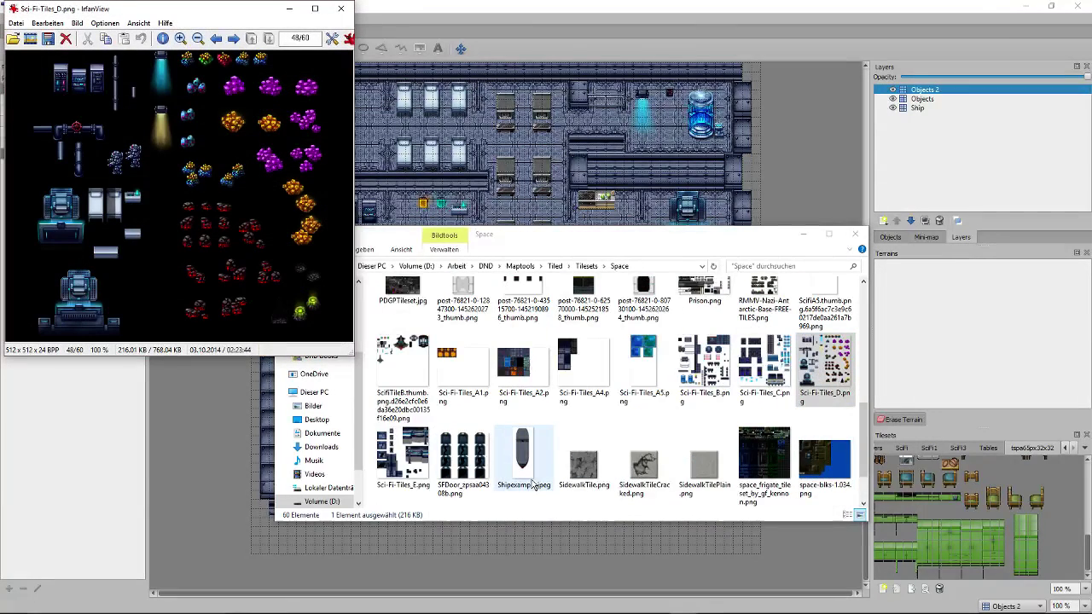
Compare the Sci-Fi-Tiles sheets A to E in the image viewer, looking for a Power Core centrepiece graphic.
{"action": "key", "text": "Right"}
{"action": "key", "text": "Right"}
{"action": "key", "text": "Left"}
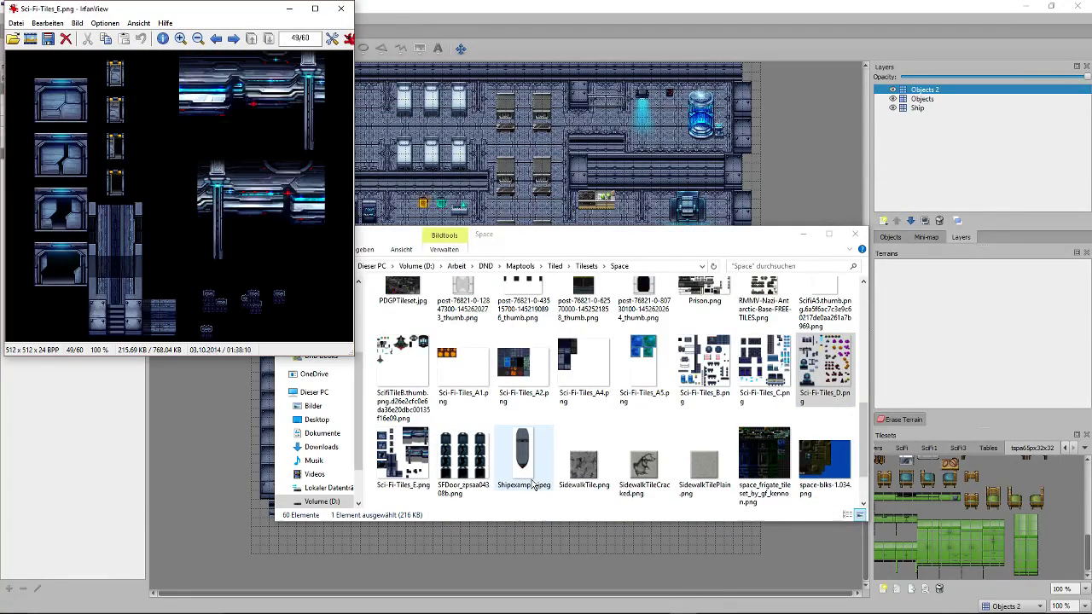
{"action": "key", "text": "Right"}
{"action": "key", "text": "Right"}
{"action": "key", "text": "Left"}
{"action": "key", "text": "Left"}
{"action": "key", "text": "Left"}
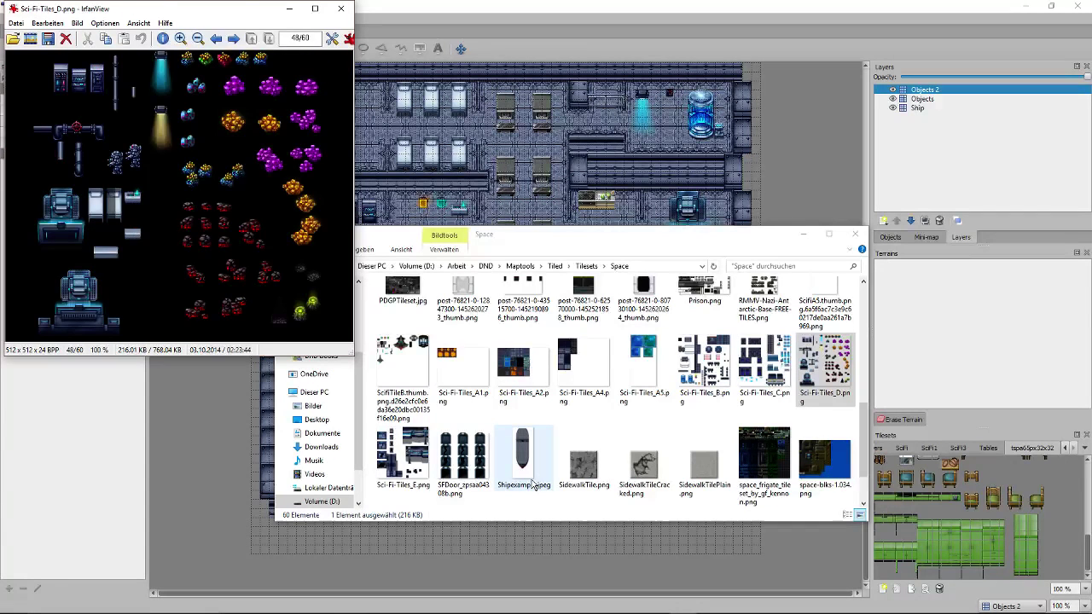
{"action": "key", "text": "Right"}
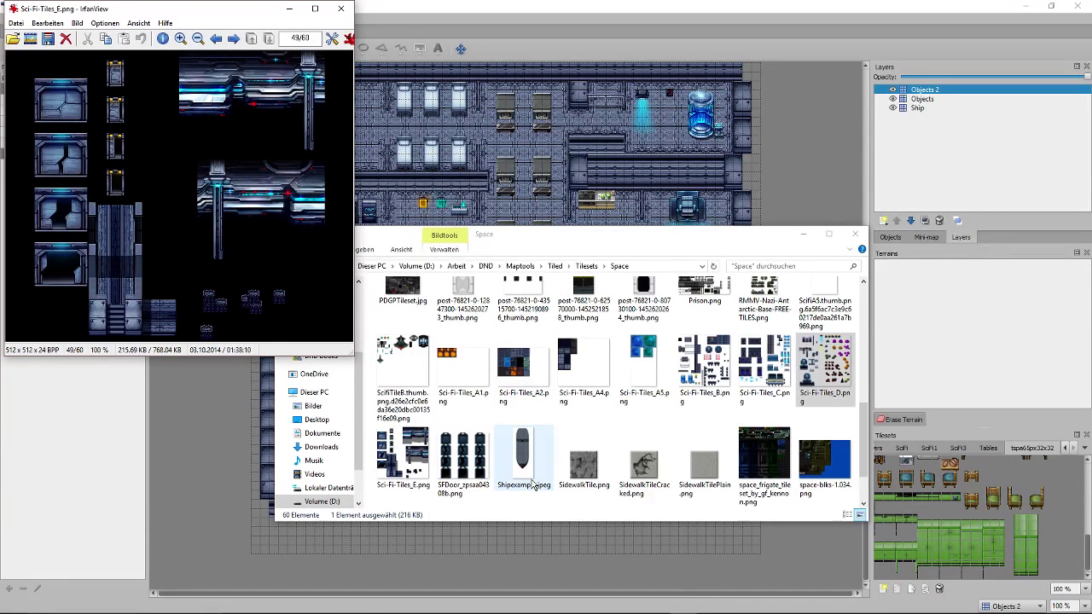
{"action": "key", "text": "Left"}
{"action": "key", "text": "Left"}
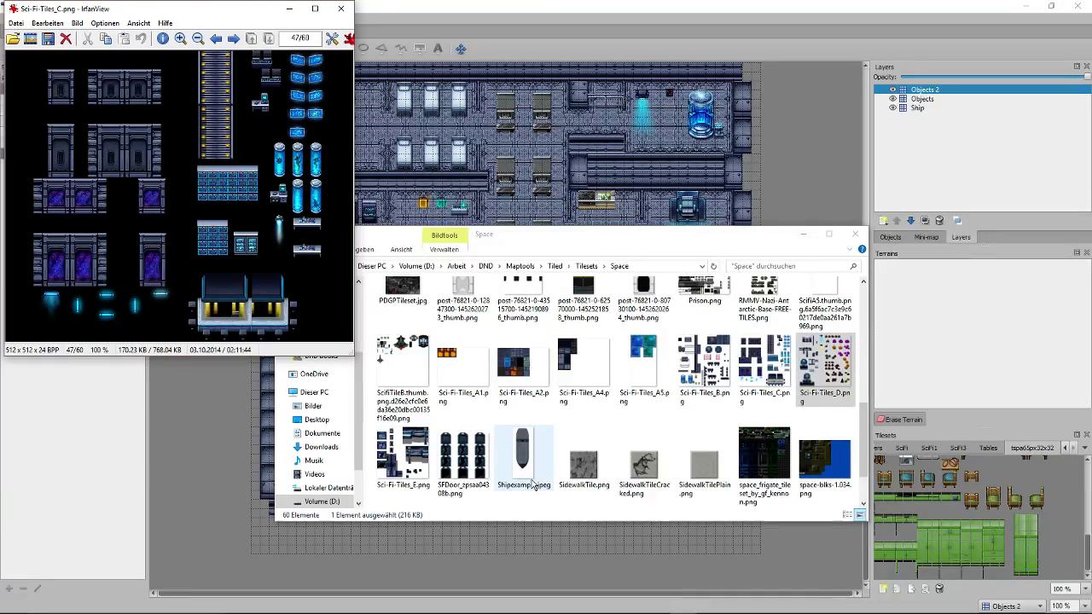
{"action": "key", "text": "Left"}
{"action": "key", "text": "Left"}
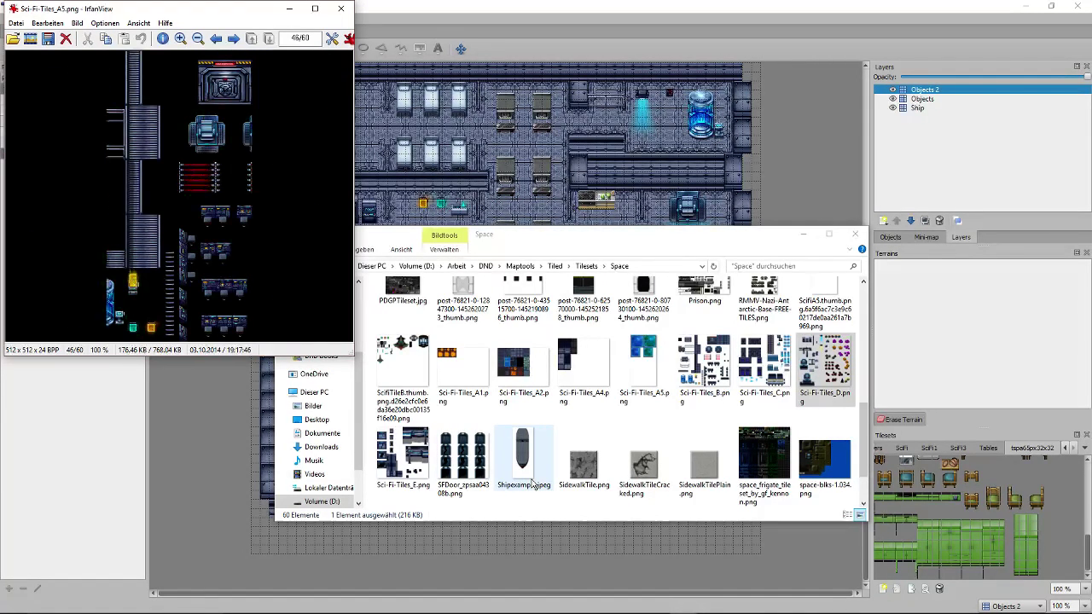
{"action": "key", "text": "Right"}
{"action": "key", "text": "Left"}
{"action": "key", "text": "Left"}
{"action": "key", "text": "Left"}
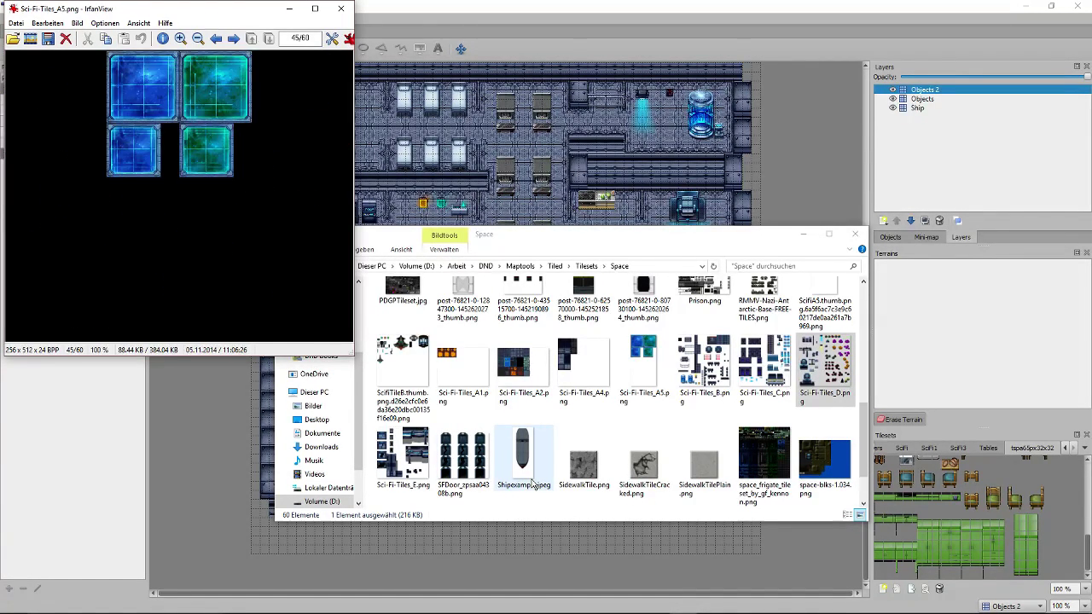
{"action": "key", "text": "Left"}
{"action": "key", "text": "Left"}
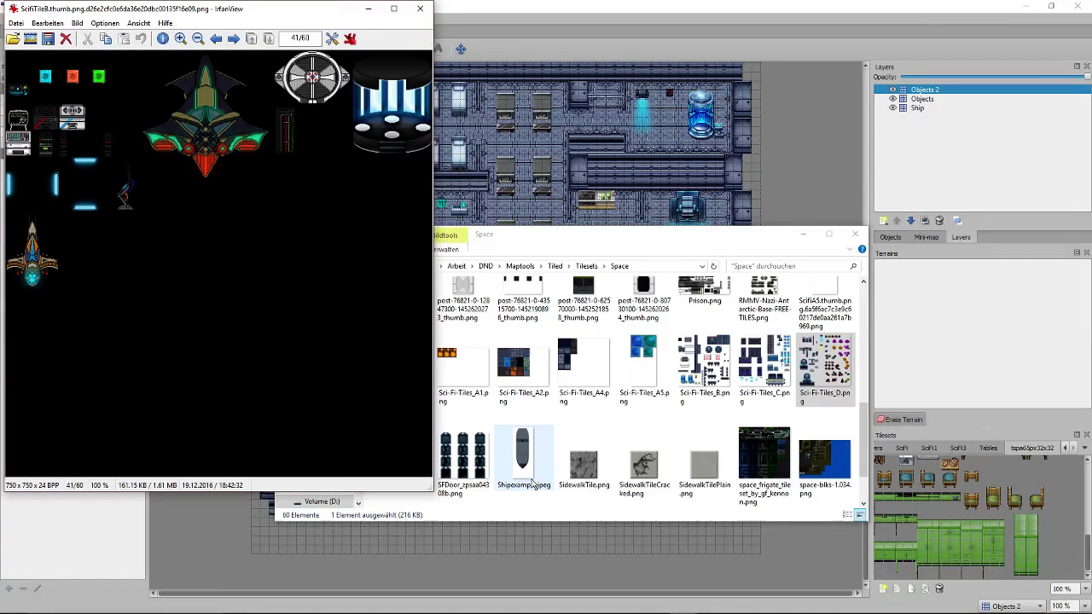
Browse further back through the folder's images, including Prison.png, PDGPTileset.jpg, PandaMaru_MV_SF_C.png and modern_cyberpunk_cyanide.png, for a suitable centrepiece.
{"action": "key", "text": "Left"}
{"action": "key", "text": "Left"}
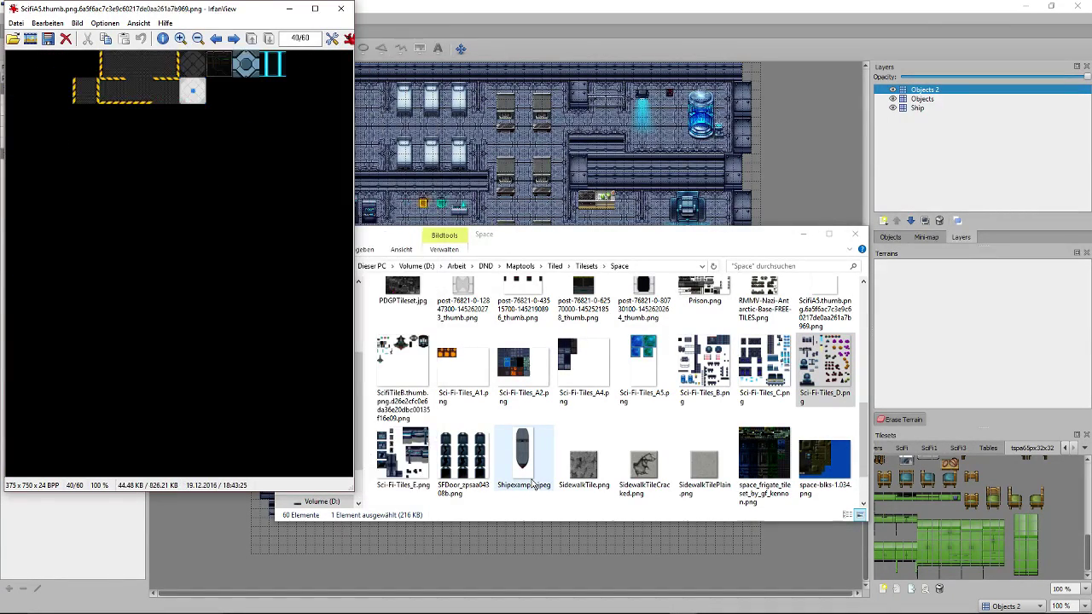
{"action": "key", "text": "Left"}
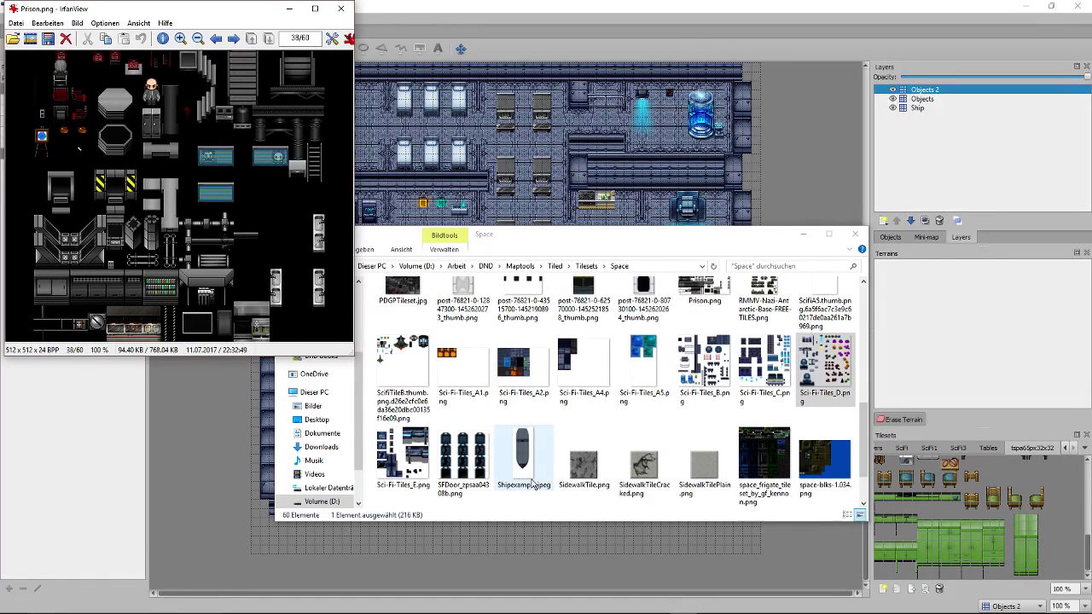
{"action": "key", "text": "Left"}
{"action": "key", "text": "Right"}
{"action": "key", "text": "Left"}
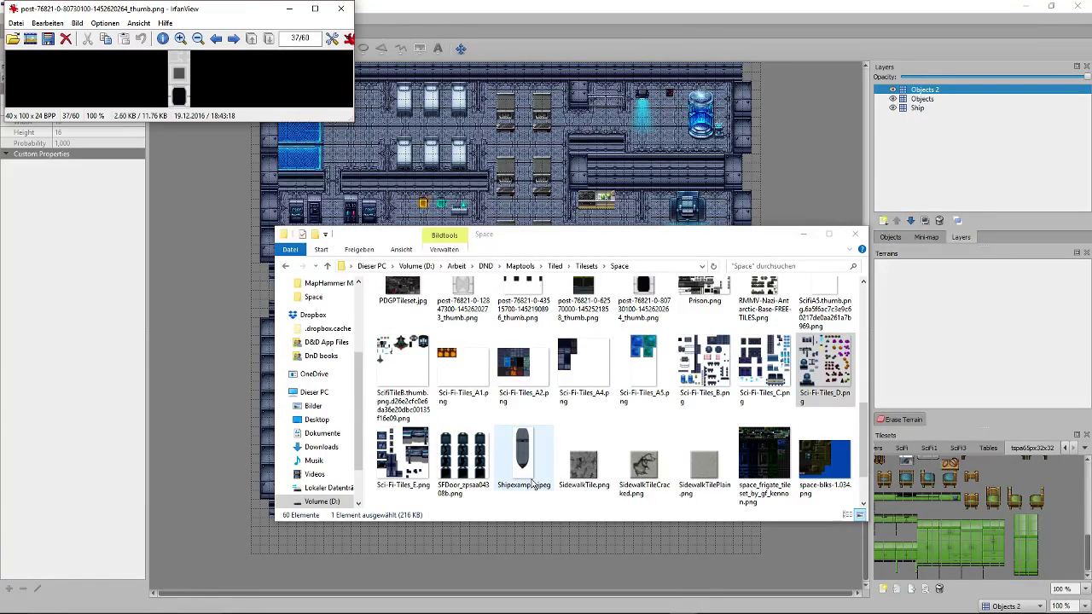
{"action": "key", "text": "Left"}
{"action": "key", "text": "Left"}
{"action": "key", "text": "Left"}
{"action": "key", "text": "Left"}
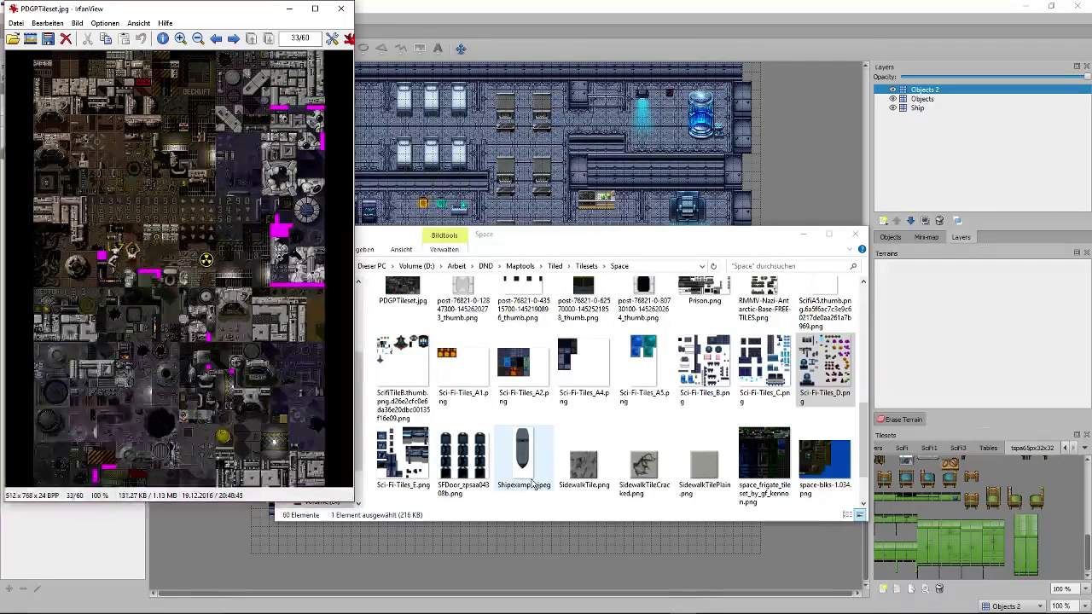
{"action": "key", "text": "Left"}
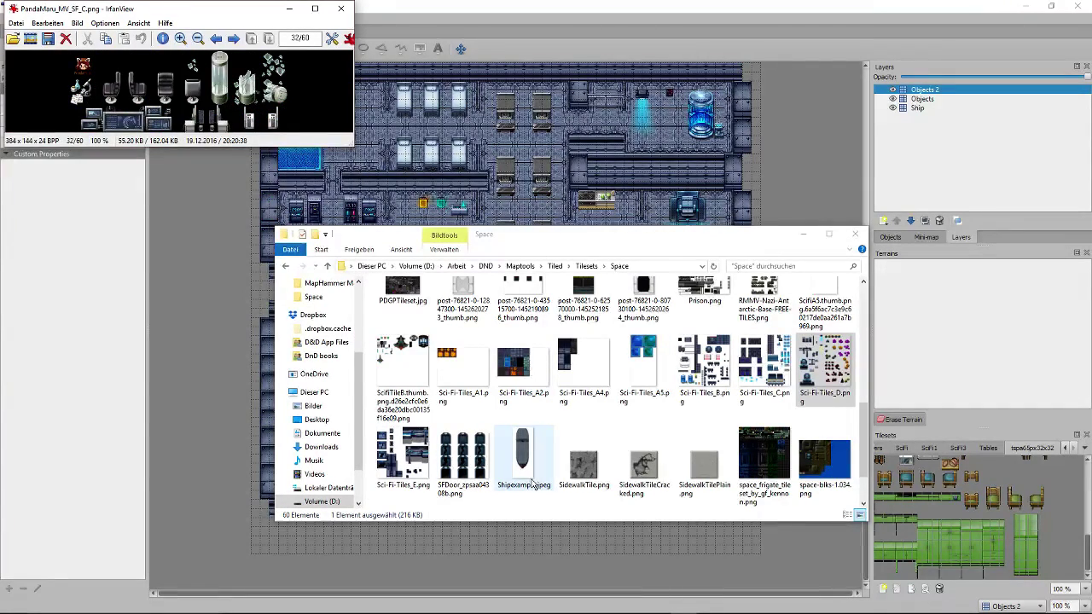
{"action": "key", "text": "Left"}
{"action": "key", "text": "Left"}
{"action": "key", "text": "Left"}
{"action": "key", "text": "Left"}
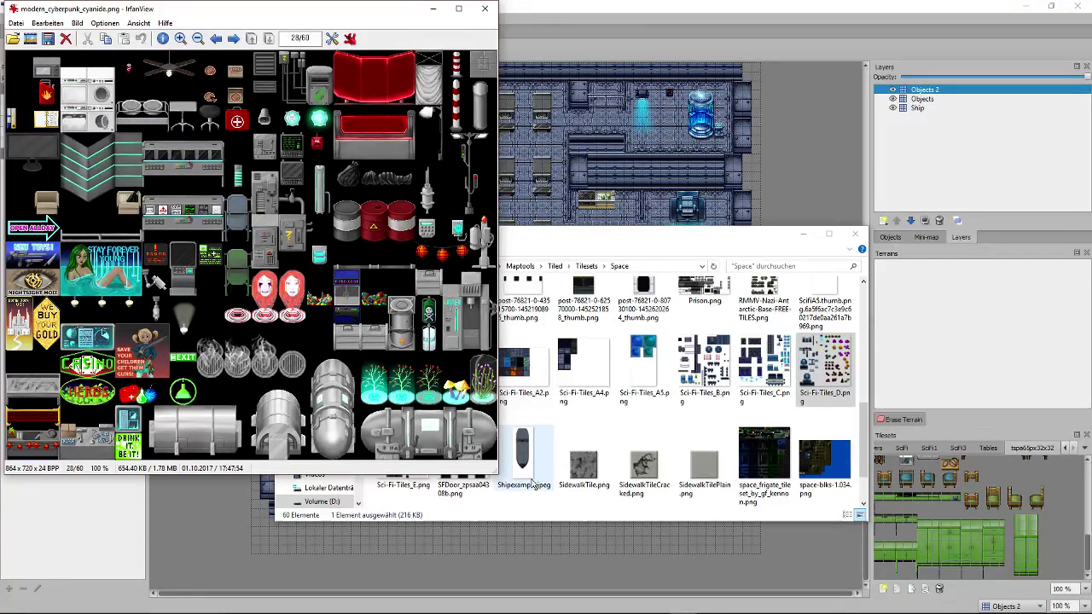
{"action": "key", "text": "Left"}
{"action": "key", "text": "Left"}
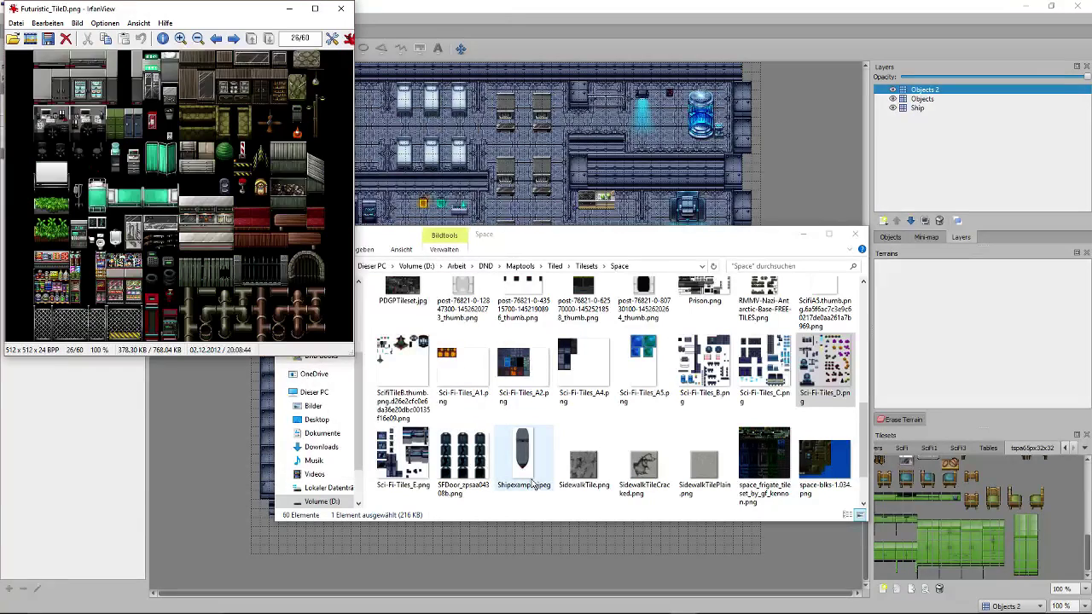
Examine the Futuristic, future-joy-tilee, celianna_sciencelab and number-named tileset images for a suitable reactor graphic.
{"action": "key", "text": "Left"}
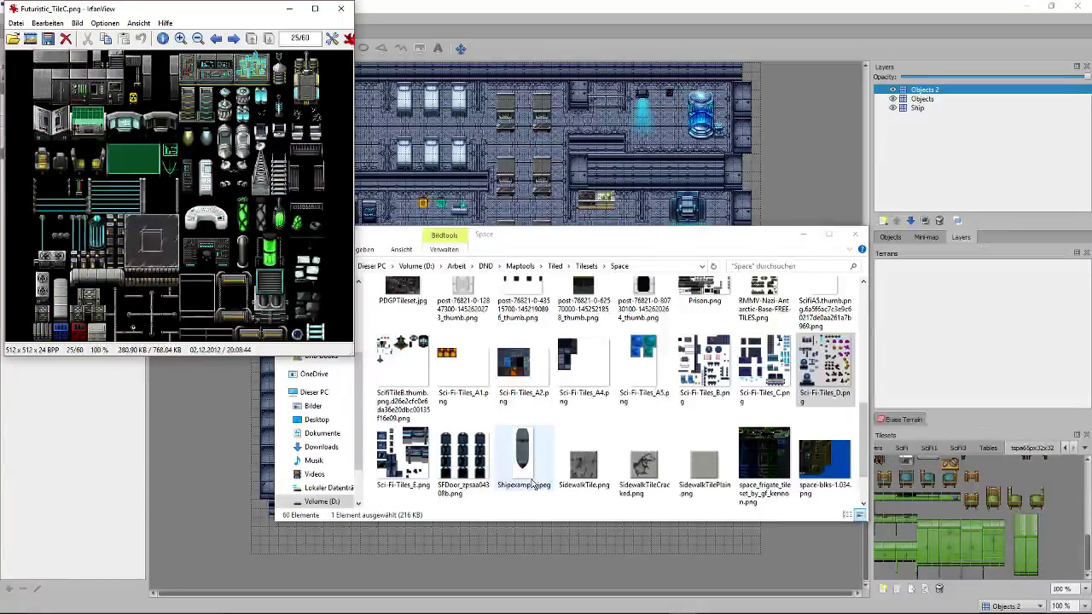
{"action": "key", "text": "Left"}
{"action": "key", "text": "Left"}
{"action": "key", "text": "Left"}
{"action": "key", "text": "Left"}
{"action": "key", "text": "Left"}
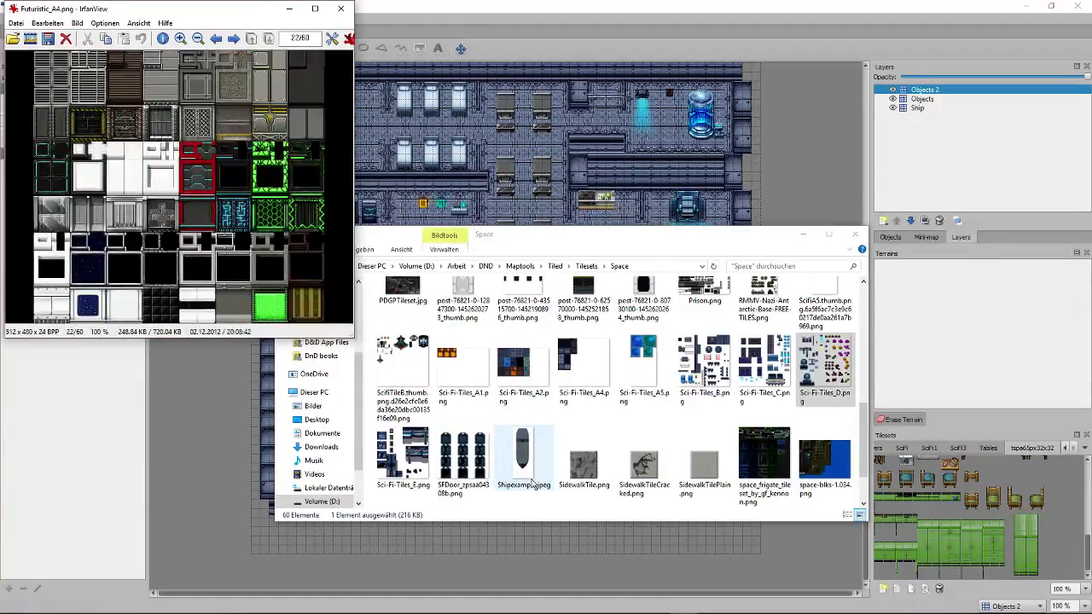
{"action": "key", "text": "Left"}
{"action": "key", "text": "Left"}
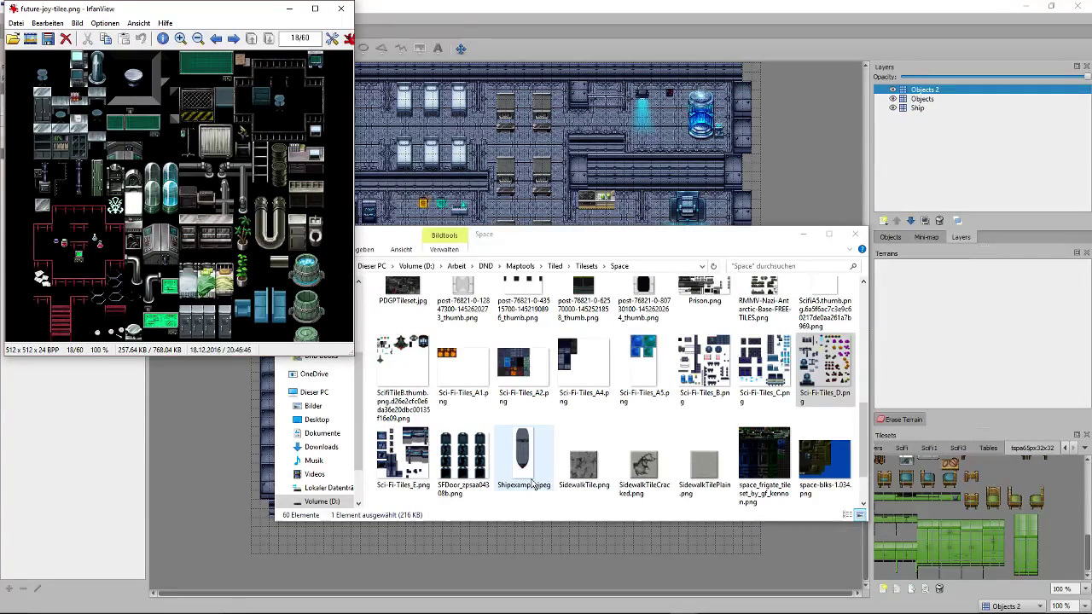
{"action": "key", "text": "Left"}
{"action": "key", "text": "Left"}
{"action": "key", "text": "Left"}
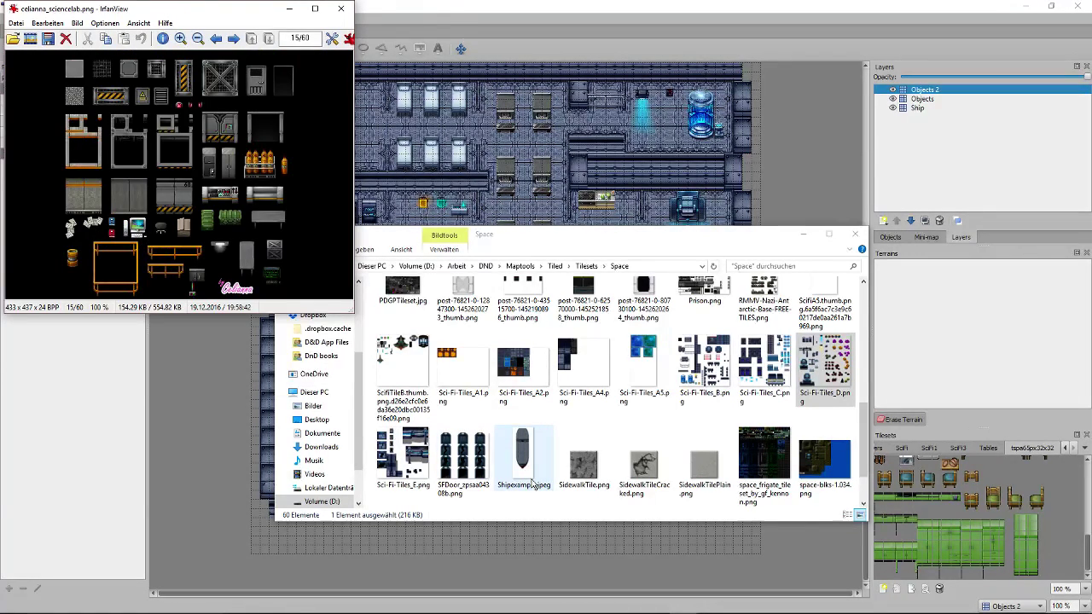
{"action": "key", "text": "Left"}
{"action": "key", "text": "Left"}
{"action": "key", "text": "Left"}
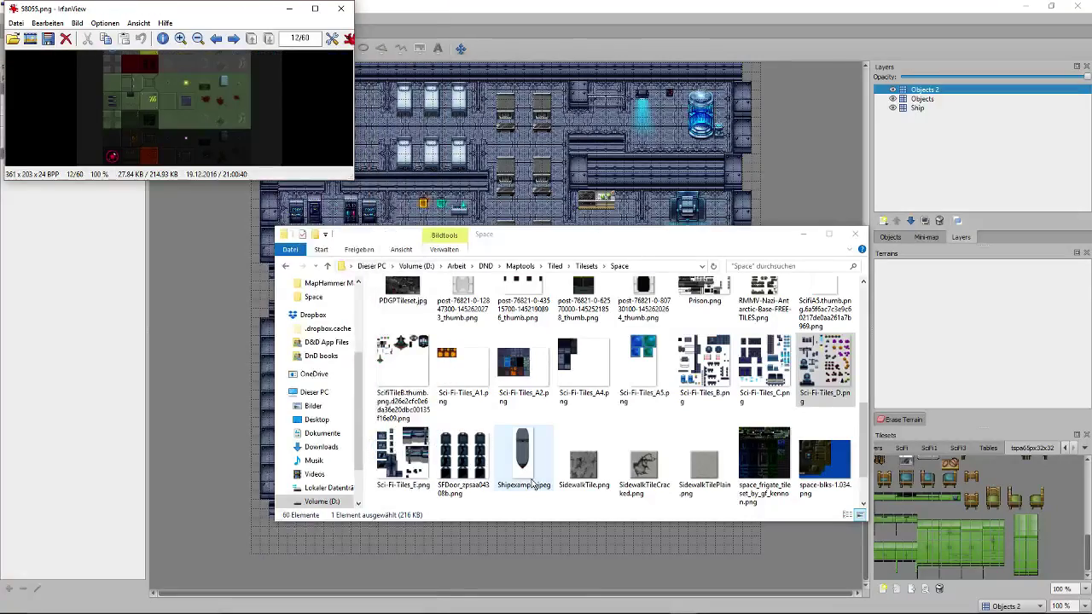
{"action": "key", "text": "Left"}
{"action": "key", "text": "Left"}
{"action": "key", "text": "Left"}
{"action": "key", "text": "Left"}
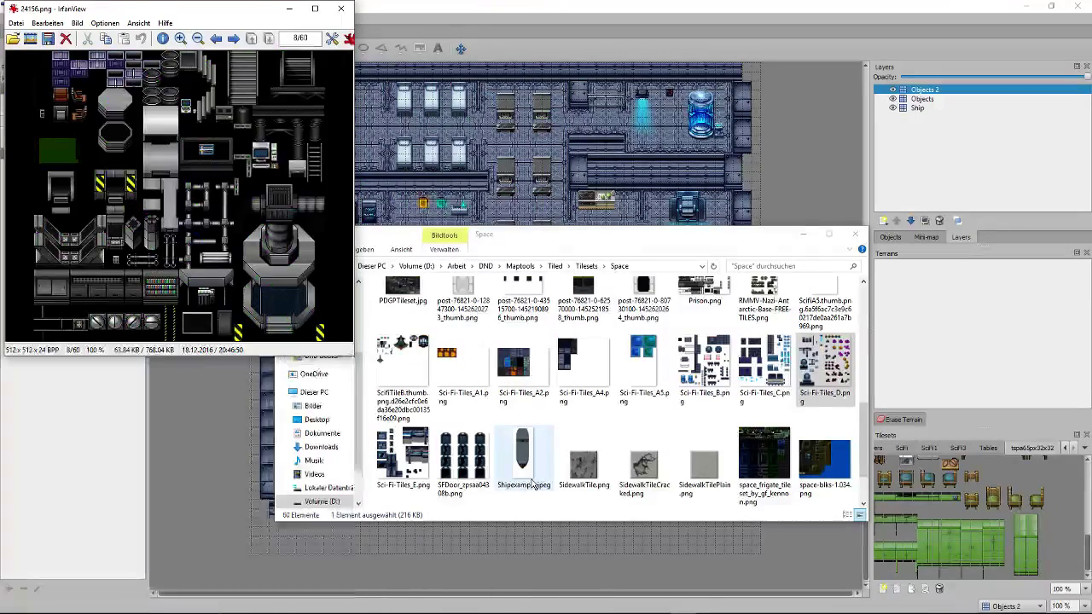
{"action": "key", "text": "Left"}
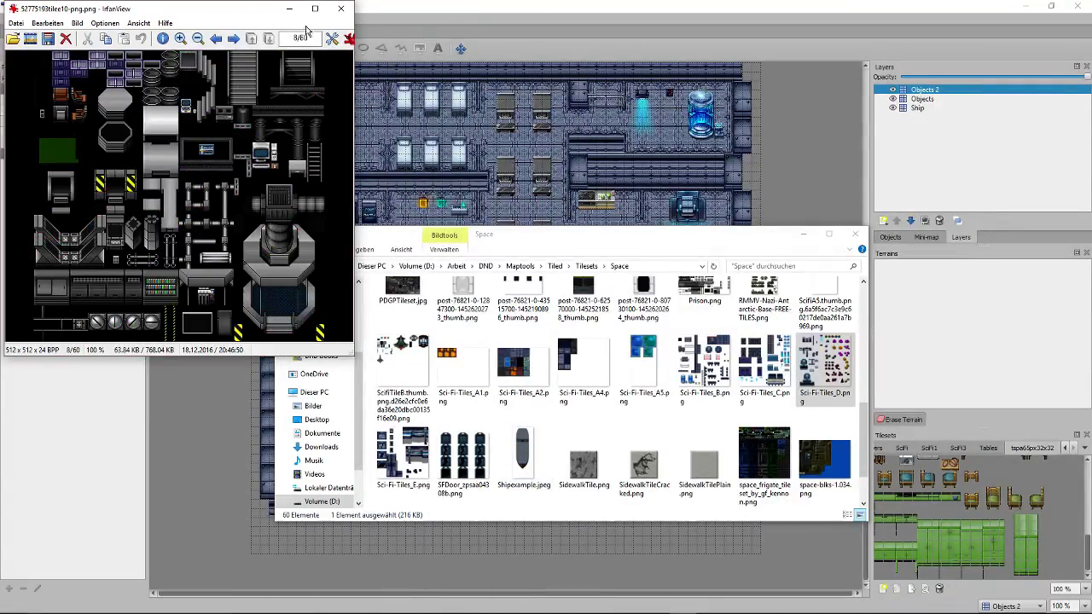
Close the image viewer, switch back to Tiled and look through the SciFi1 tileset for centrepiece tiles.
{"action": "left_click", "coordinate": [342, 9]}
{"action": "left_click", "coordinate": [516, 76]}
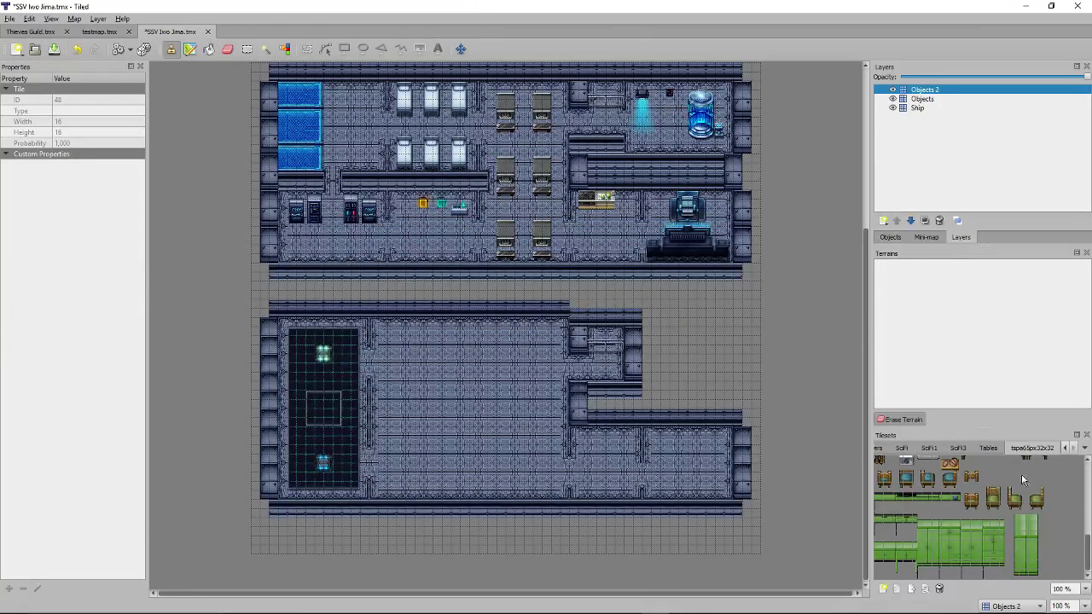
{"action": "scroll", "coordinate": [1022, 477], "scroll_direction": "down", "scroll_amount": 1}
{"action": "left_click", "coordinate": [988, 448]}
{"action": "left_click", "coordinate": [958, 448]}
{"action": "left_click", "coordinate": [928, 447]}
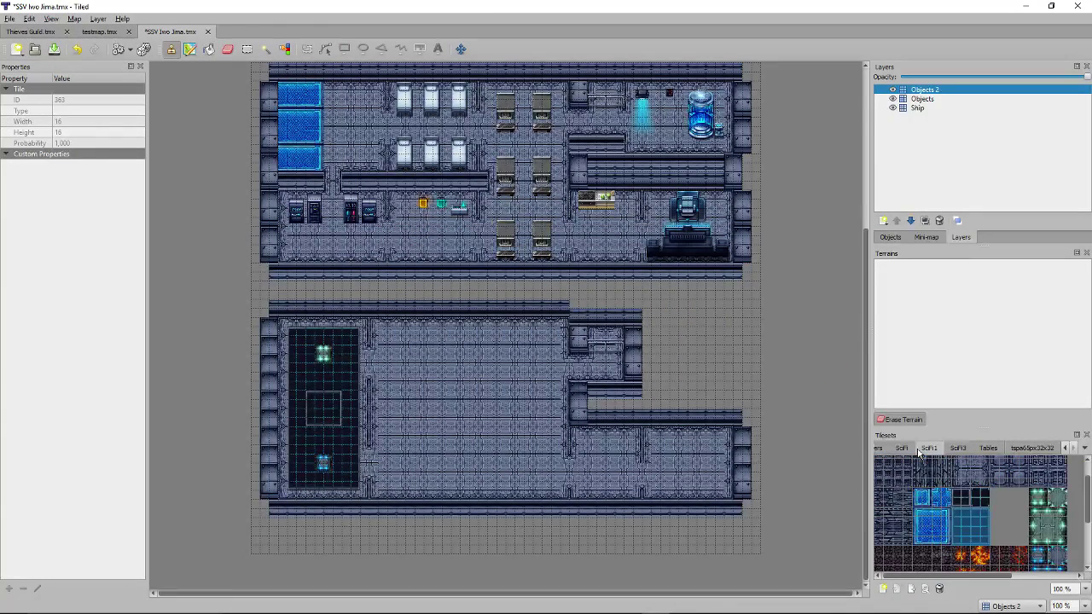
{"action": "left_click", "coordinate": [965, 505]}
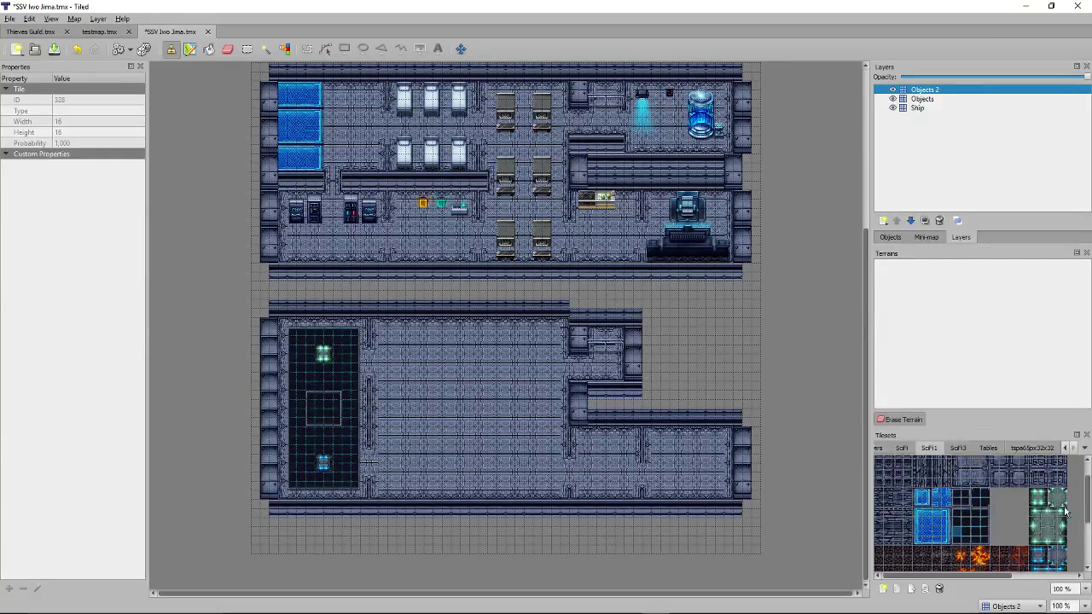
{"action": "scroll", "coordinate": [1056, 521], "scroll_direction": "down", "scroll_amount": 1}
{"action": "scroll", "coordinate": [1036, 539], "scroll_direction": "up", "scroll_amount": 3}
{"action": "scroll", "coordinate": [1044, 524], "scroll_direction": "down", "scroll_amount": 2}
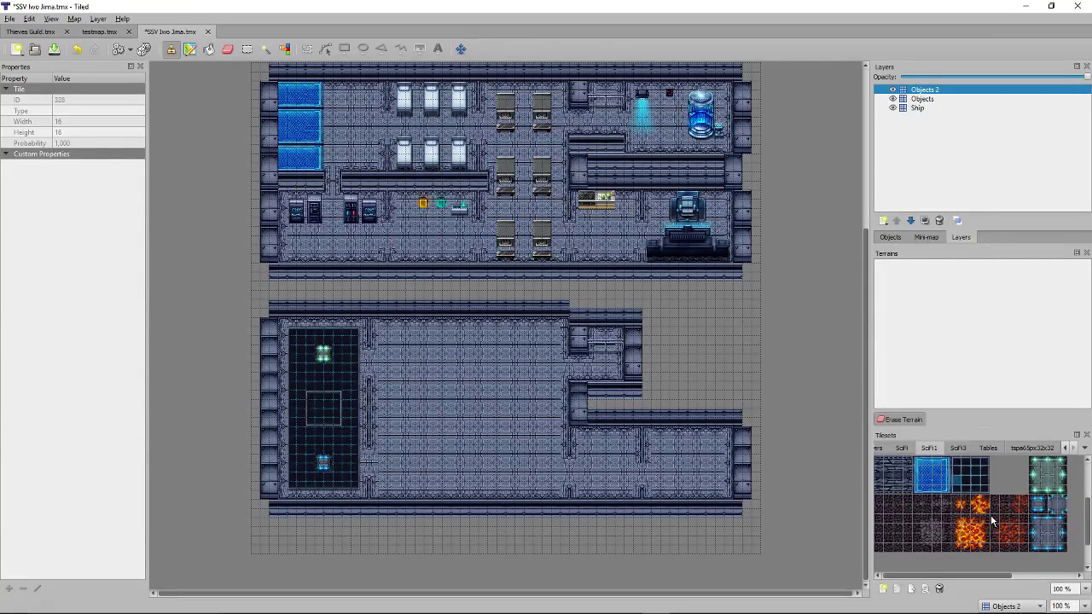
Try the small fire tile from the SciFi1 tileset in the centre of the square frame on the Objects 2 layer.
{"action": "left_click", "coordinate": [961, 530]}
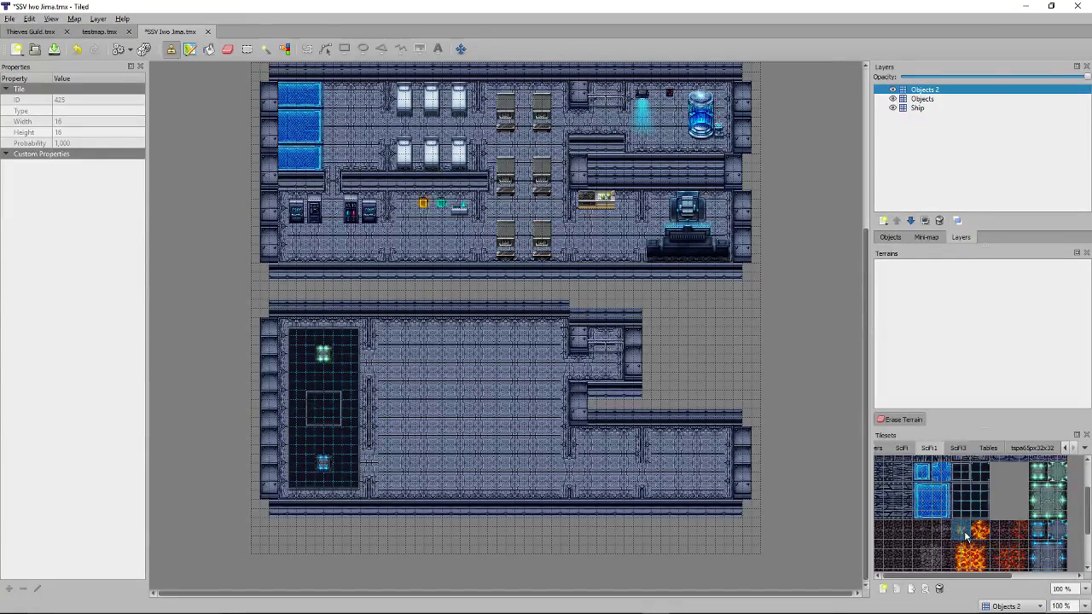
{"action": "left_click", "coordinate": [323, 409]}
{"action": "scroll", "coordinate": [949, 560], "scroll_direction": "down", "scroll_amount": 1}
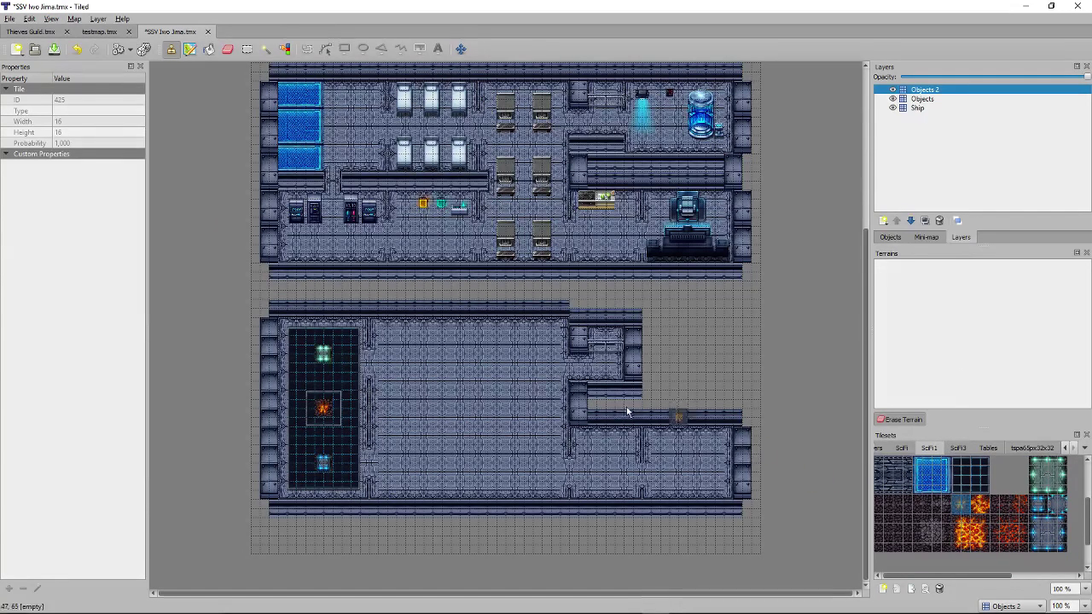
{"action": "left_click", "coordinate": [77, 49]}
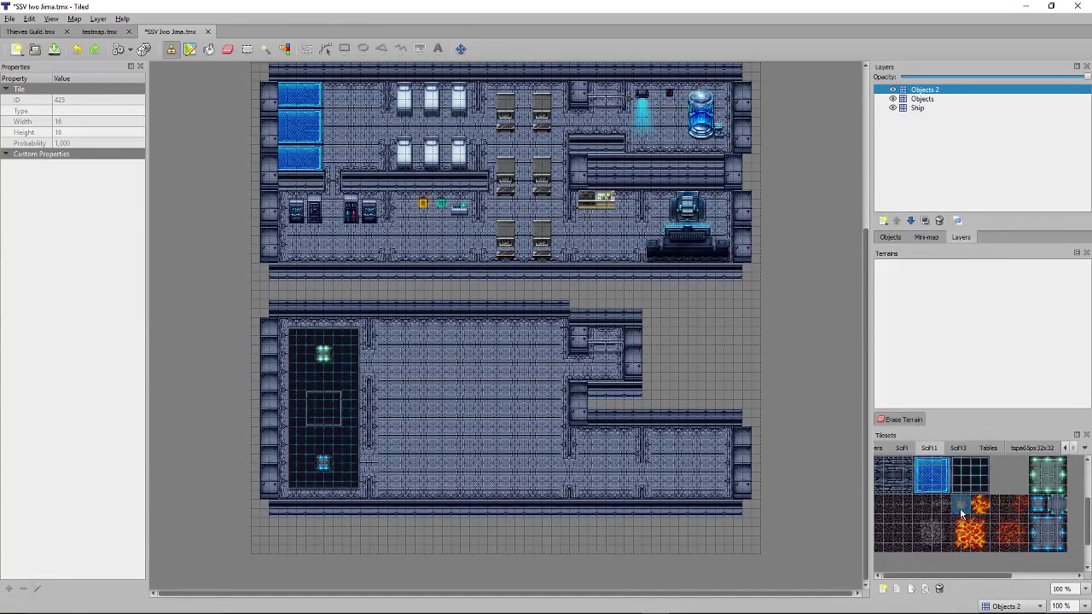
Try the larger lava tile from the SciFi1 tileset inside the square frame on the dark grid floor.
{"action": "scroll", "coordinate": [964, 512], "scroll_direction": "down", "scroll_amount": 1}
{"action": "scroll", "coordinate": [969, 546], "scroll_direction": "up", "scroll_amount": 1}
{"action": "left_click", "coordinate": [970, 536]}
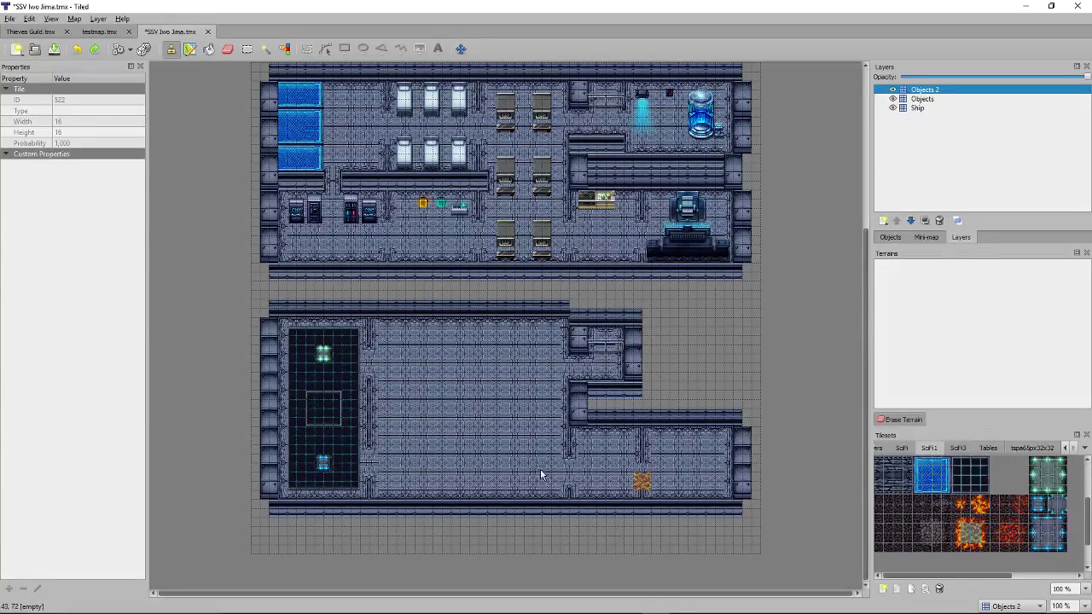
{"action": "left_click", "coordinate": [325, 411]}
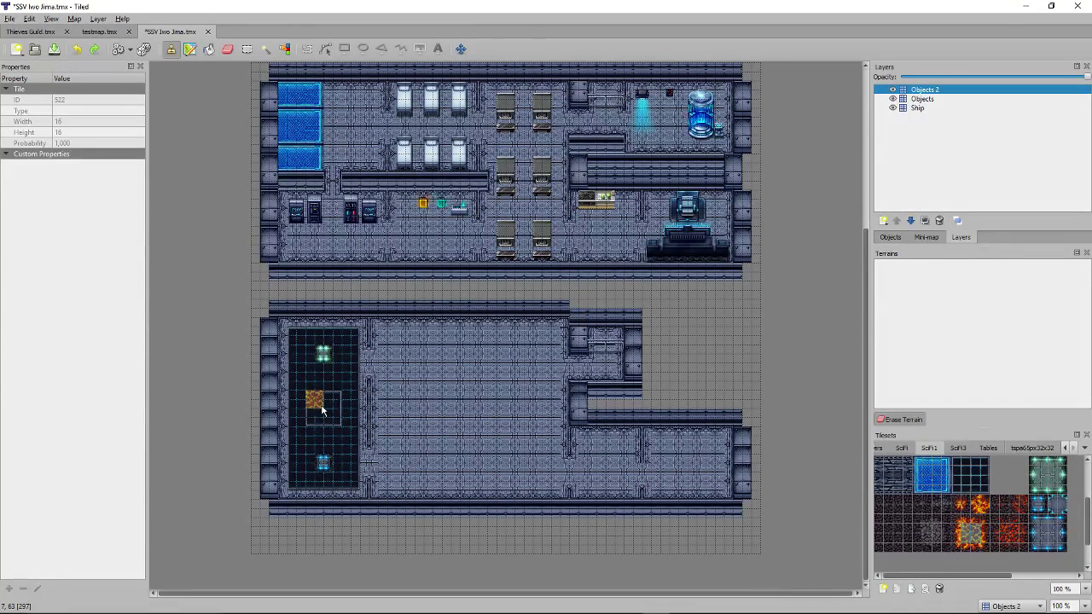
{"action": "left_click", "coordinate": [1013, 518]}
{"action": "scroll", "coordinate": [956, 529], "scroll_direction": "up", "scroll_amount": 2}
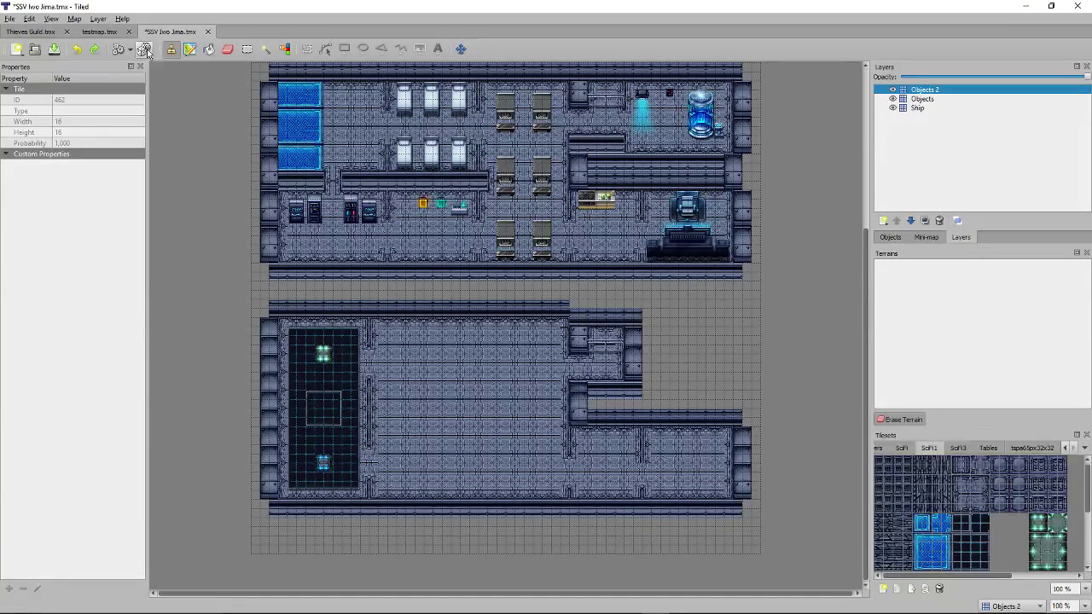
Erase the square frame and the dark grid tiles between the two crystals from the Objects and Objects 2 layers.
{"action": "left_click", "coordinate": [922, 99]}
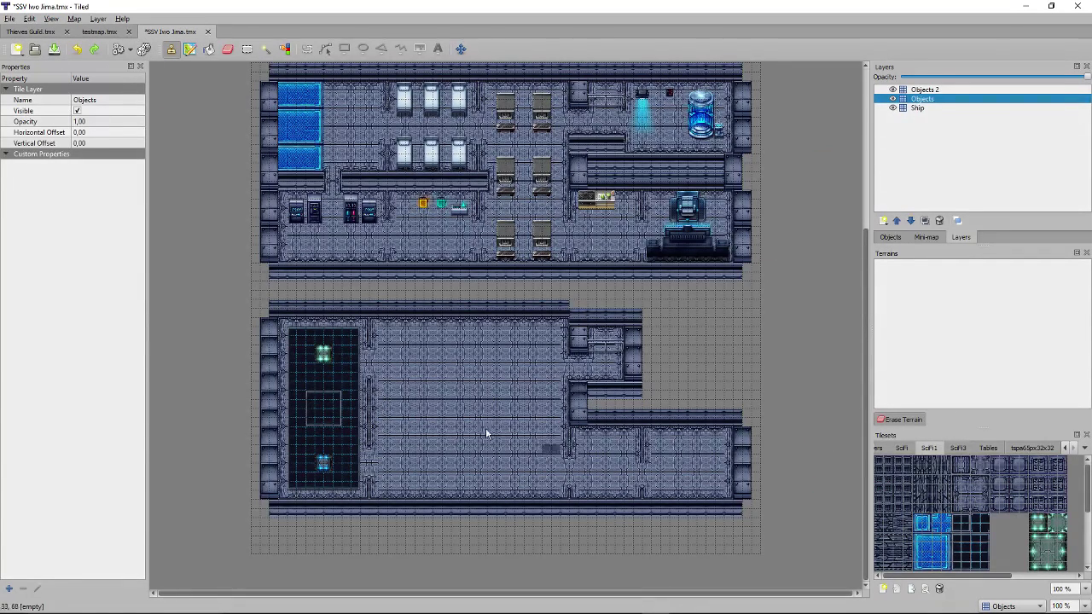
{"action": "left_click", "coordinate": [226, 48]}
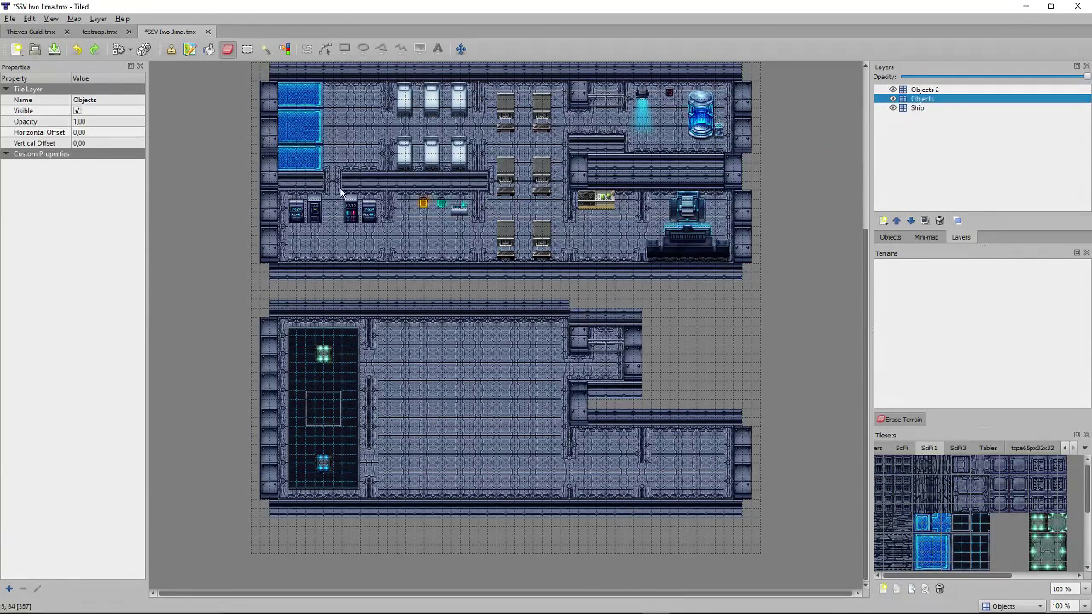
{"action": "left_click_drag", "start_coordinate": [334, 431], "coordinate": [325, 443]}
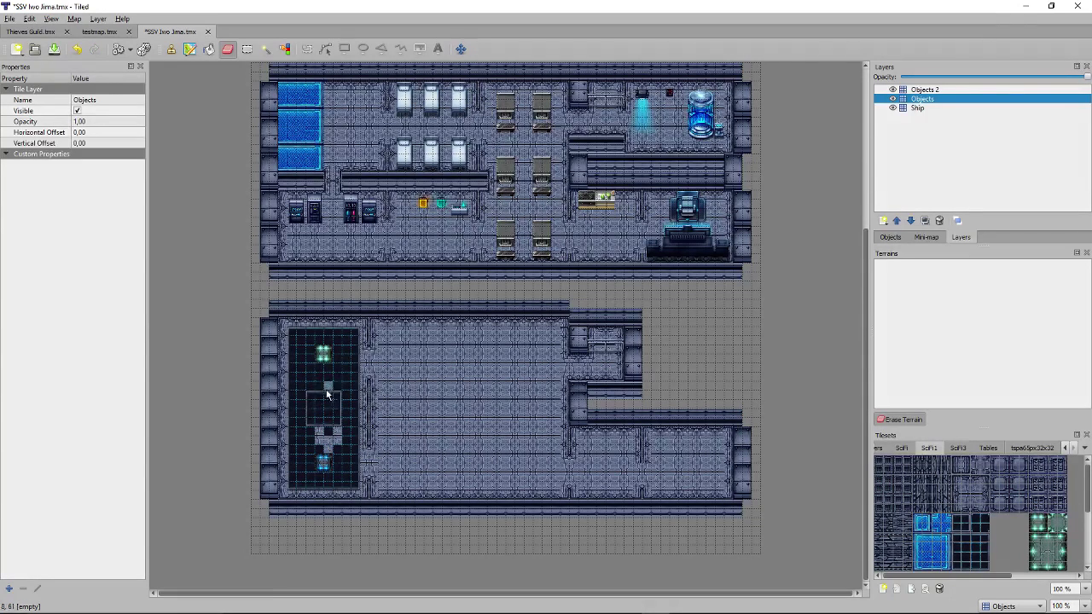
{"action": "mouse_move", "coordinate": [326, 395]}
{"action": "left_mouse_down"}
{"action": "mouse_move", "coordinate": [311, 427]}
{"action": "mouse_move", "coordinate": [339, 423]}
{"action": "mouse_move", "coordinate": [336, 392]}
{"action": "mouse_move", "coordinate": [309, 388]}
{"action": "mouse_move", "coordinate": [301, 407]}
{"action": "mouse_move", "coordinate": [302, 389]}
{"action": "mouse_move", "coordinate": [318, 429]}
{"action": "mouse_move", "coordinate": [350, 403]}
{"action": "mouse_move", "coordinate": [333, 433]}
{"action": "left_mouse_up"}
{"action": "left_click", "coordinate": [924, 89]}
{"action": "left_click", "coordinate": [934, 99]}
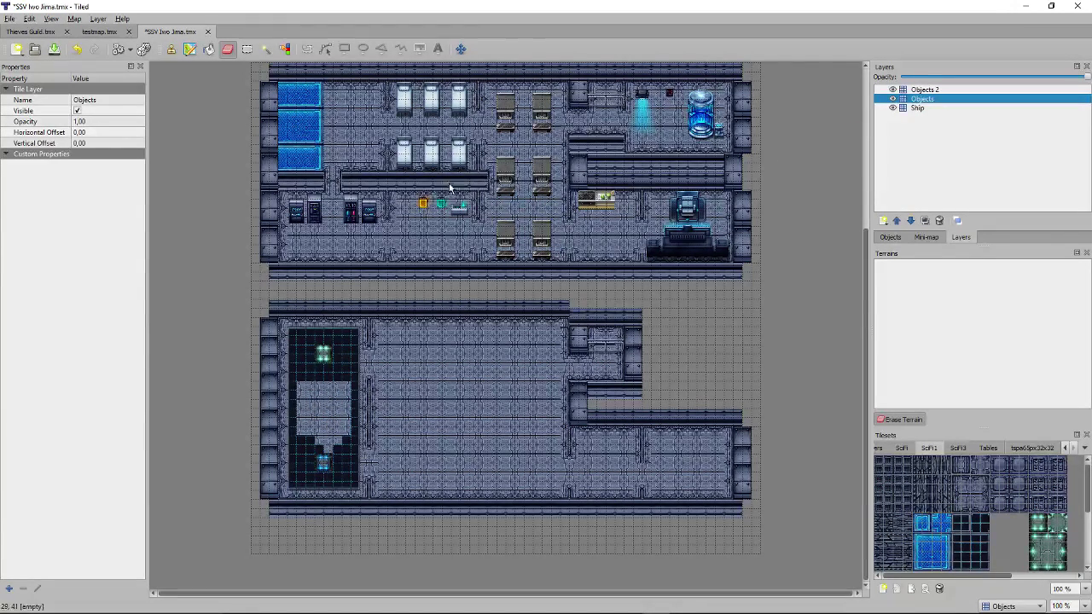
Repaint the erased gap between the two crystals with dark grid floor tiles from the SciFi1 tileset on the Objects layer.
{"action": "left_click", "coordinate": [171, 50]}
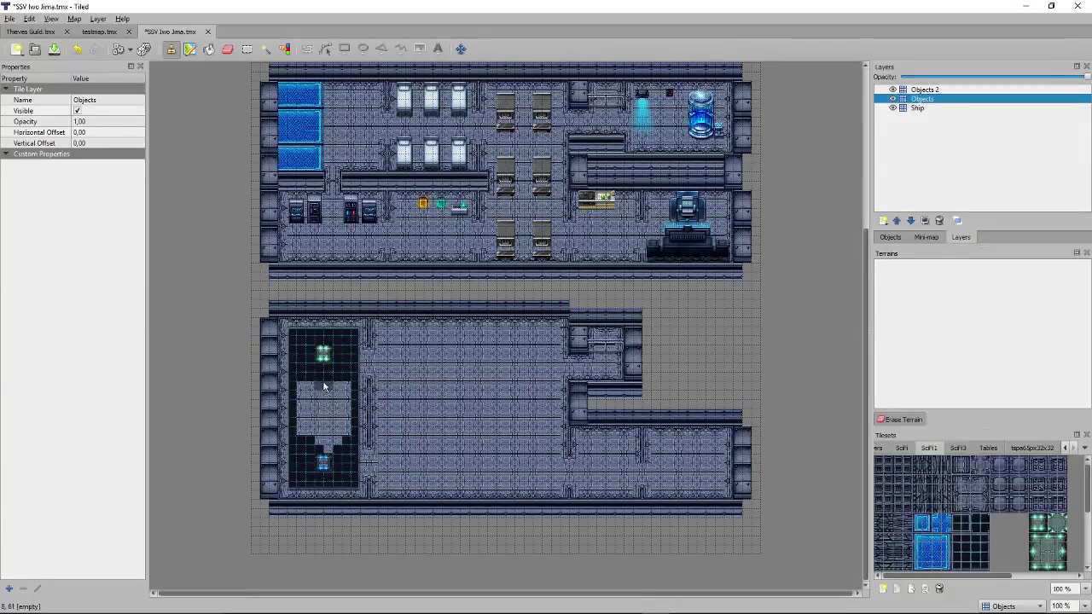
{"action": "left_click_drag", "start_coordinate": [343, 384], "coordinate": [329, 394]}
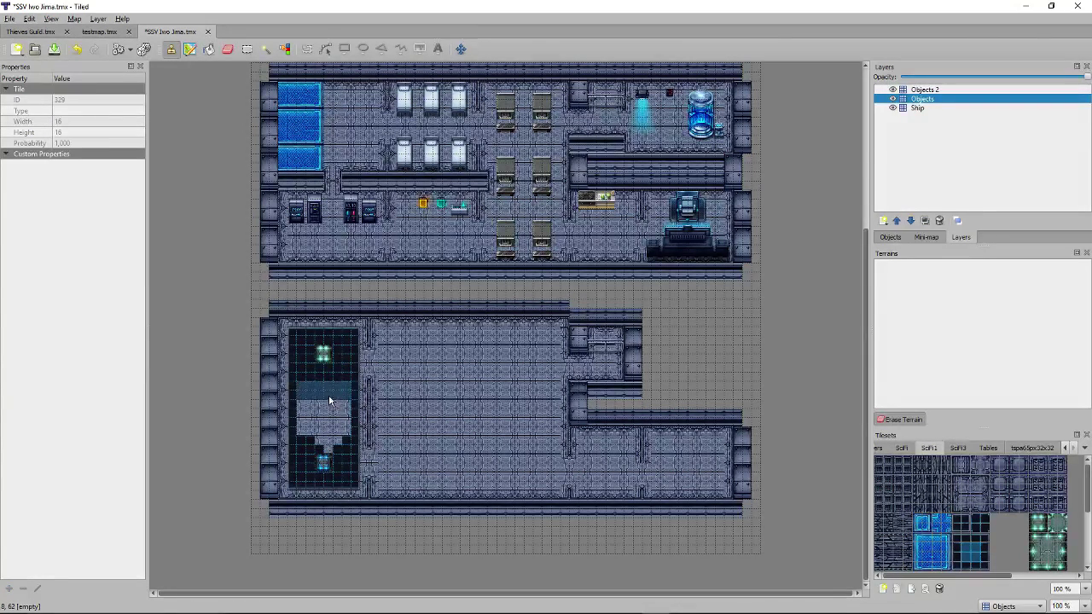
{"action": "left_click", "coordinate": [967, 543]}
{"action": "left_click", "coordinate": [324, 439]}
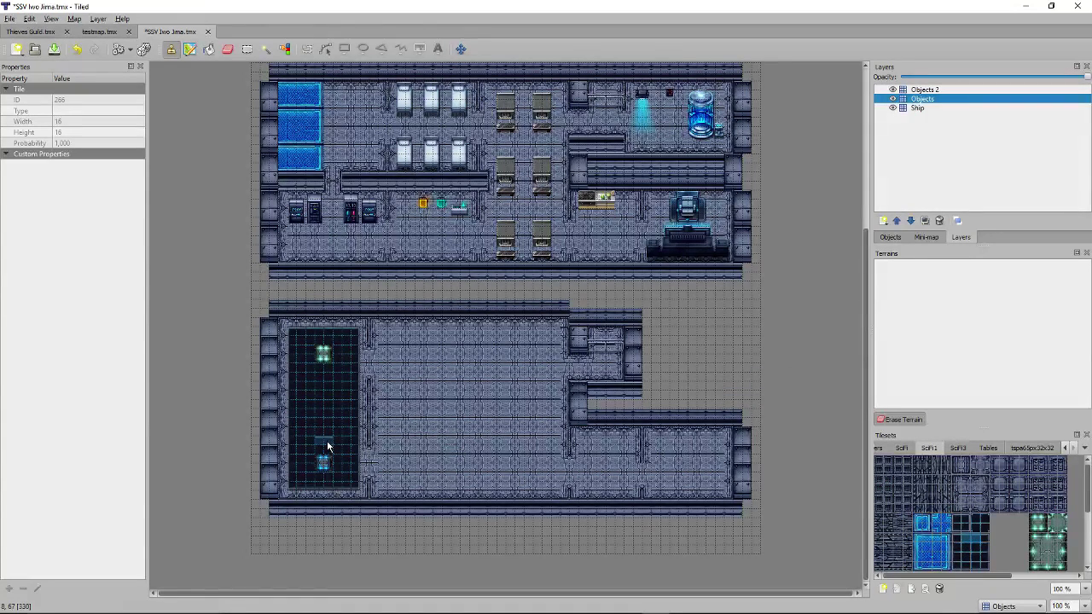
{"action": "left_click", "coordinate": [971, 569]}
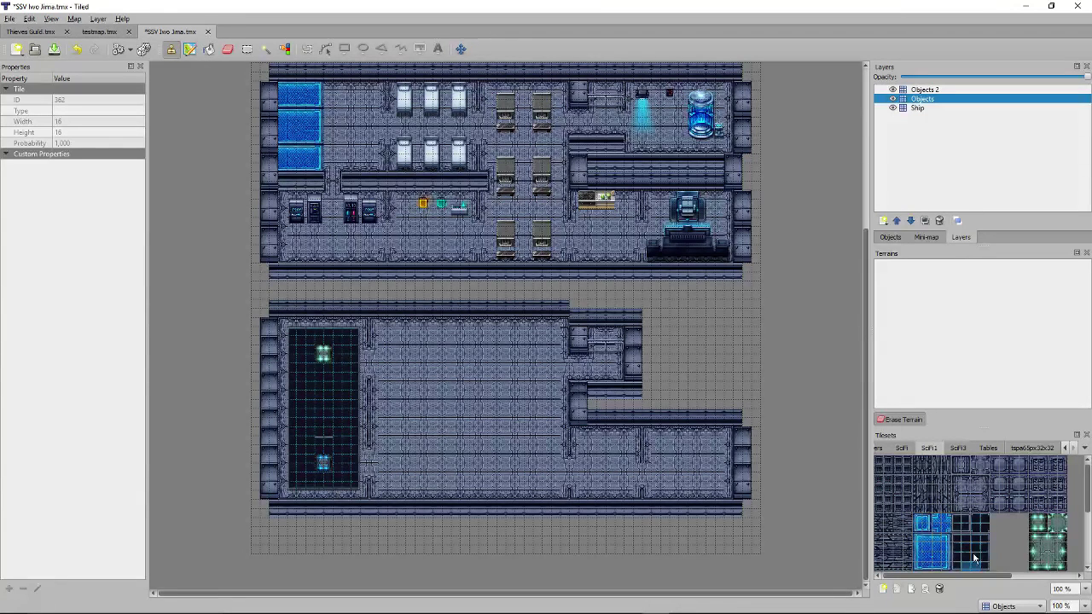
Place the large lava tile from the SciFi1 tileset midway between the two crystals on the Objects 2 layer.
{"action": "left_click", "coordinate": [930, 90]}
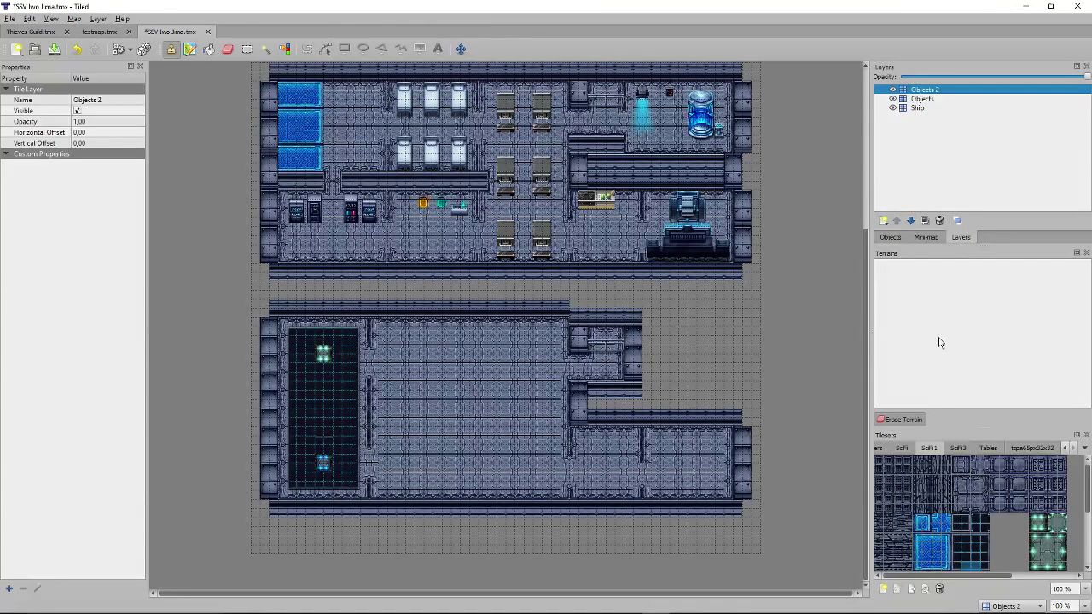
{"action": "left_click", "coordinate": [950, 449]}
{"action": "left_click", "coordinate": [901, 449]}
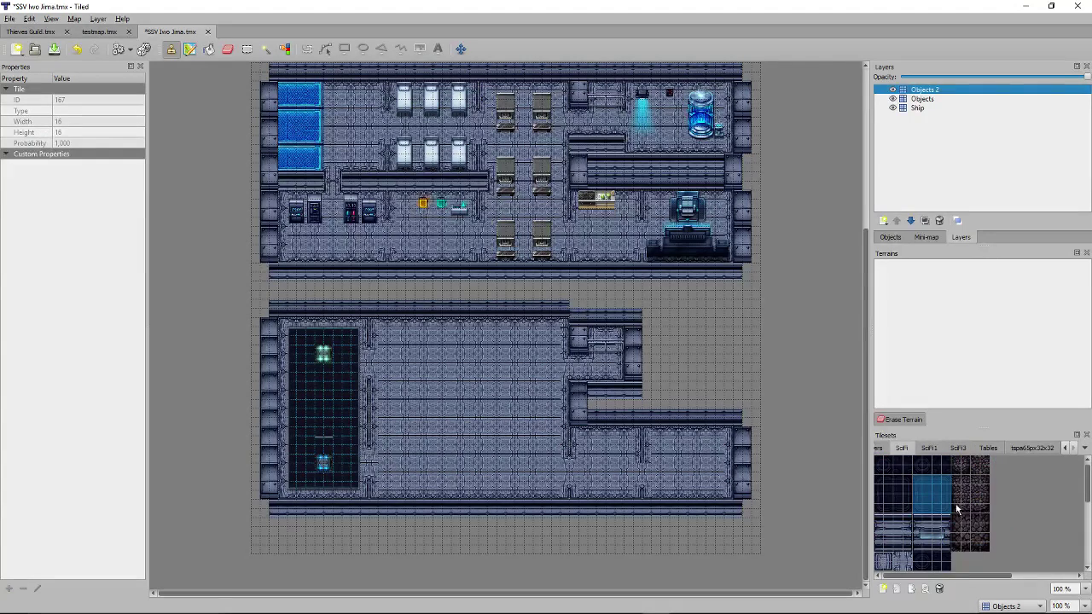
{"action": "scroll", "coordinate": [941, 452], "scroll_direction": "up", "scroll_amount": 1}
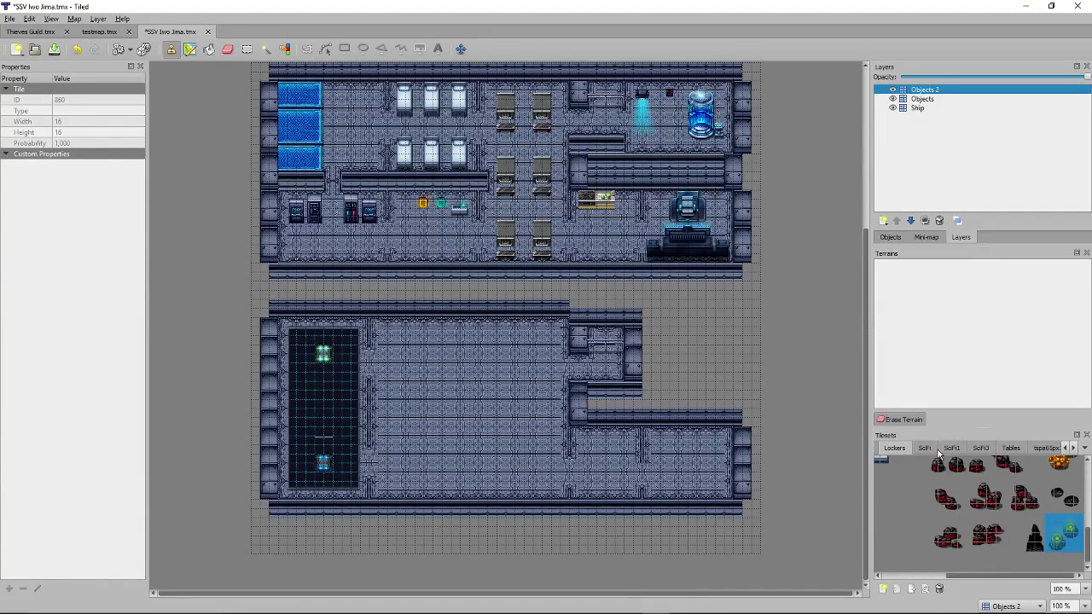
{"action": "scroll", "coordinate": [989, 501], "scroll_direction": "up", "scroll_amount": 1}
{"action": "left_click", "coordinate": [928, 448]}
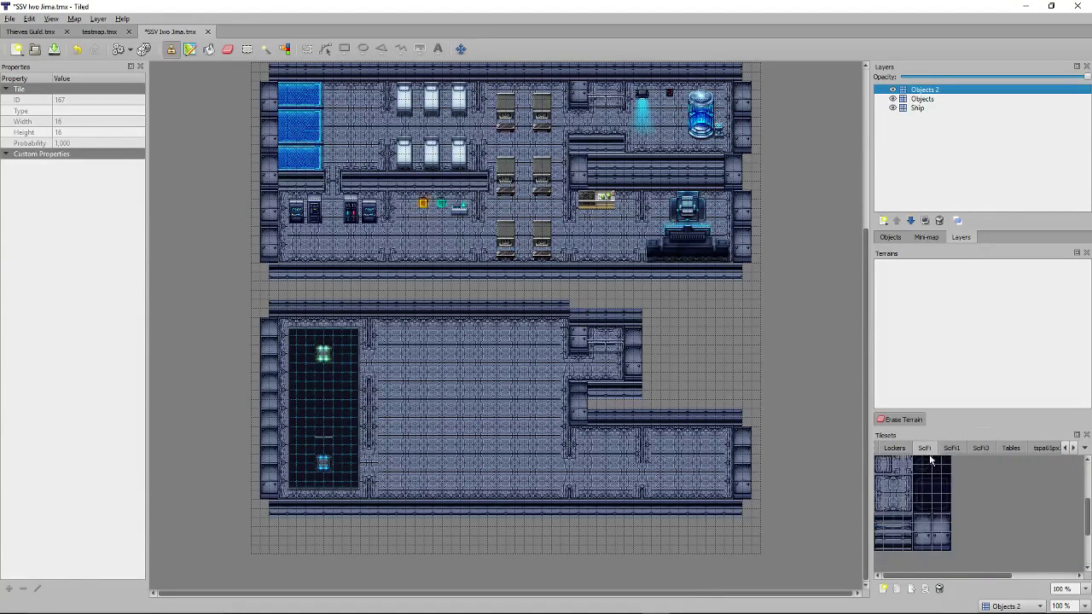
{"action": "left_click", "coordinate": [954, 449]}
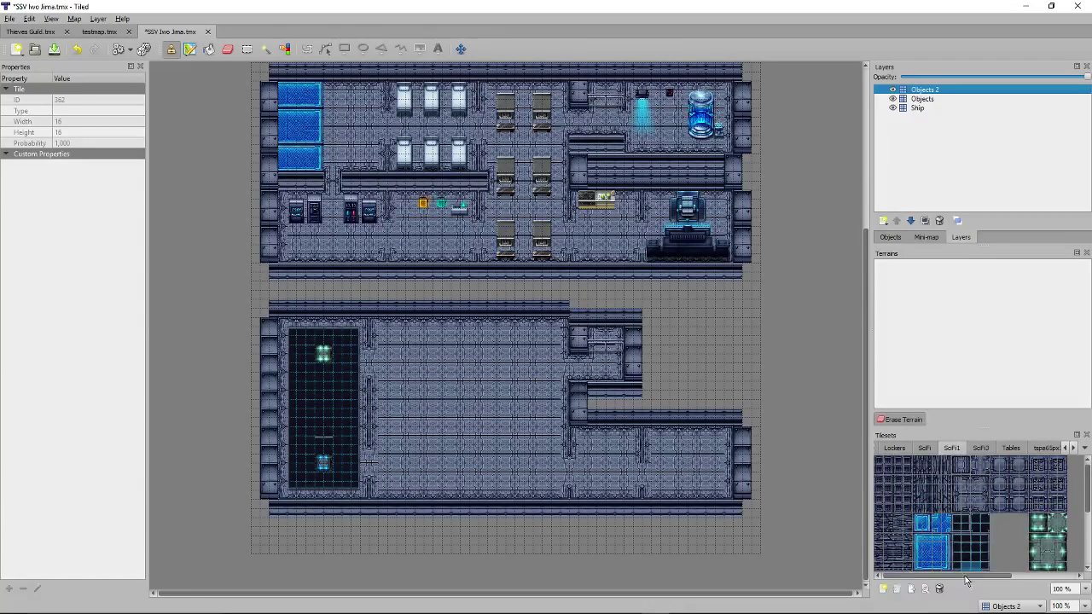
{"action": "mouse_move", "coordinate": [917, 576]}
{"action": "left_mouse_down"}
{"action": "mouse_move", "coordinate": [965, 579]}
{"action": "mouse_move", "coordinate": [917, 580]}
{"action": "left_mouse_up"}
{"action": "left_click", "coordinate": [920, 487]}
{"action": "scroll", "coordinate": [939, 504], "scroll_direction": "down", "scroll_amount": 1}
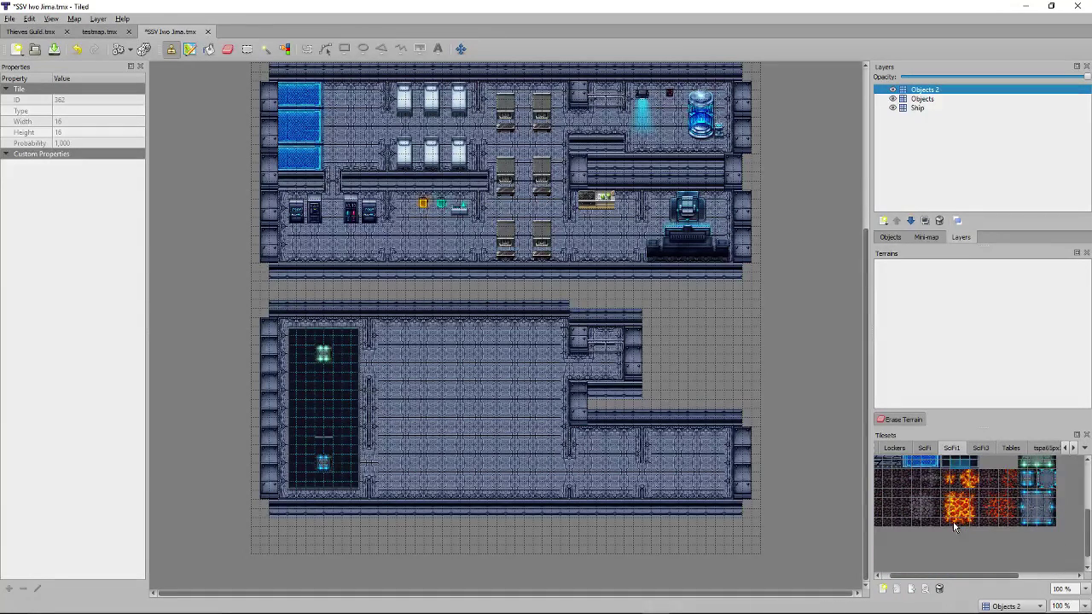
{"action": "left_click", "coordinate": [959, 510]}
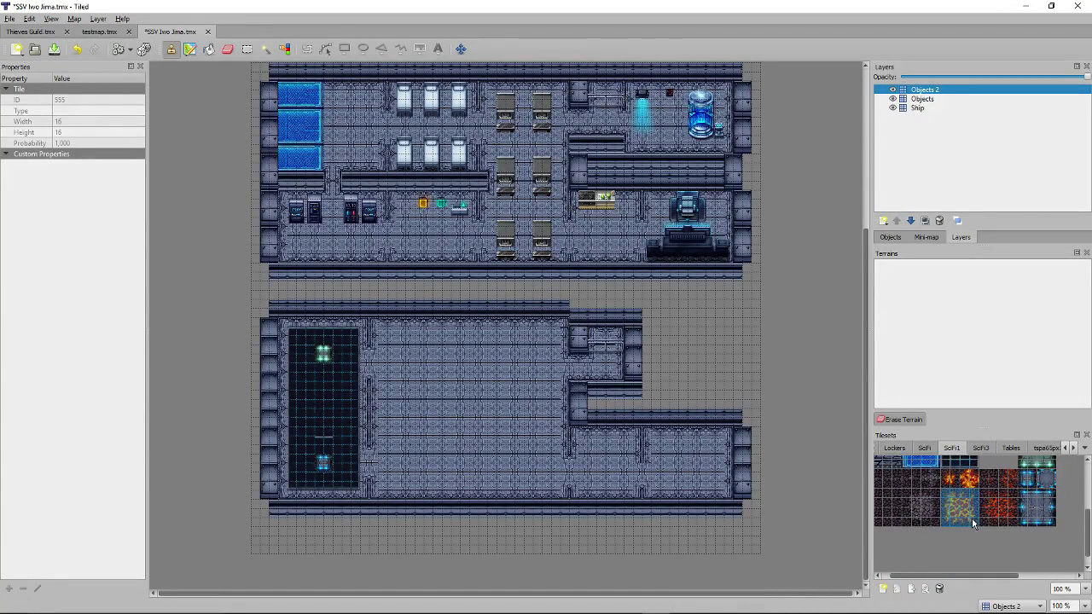
{"action": "left_click", "coordinate": [324, 418]}
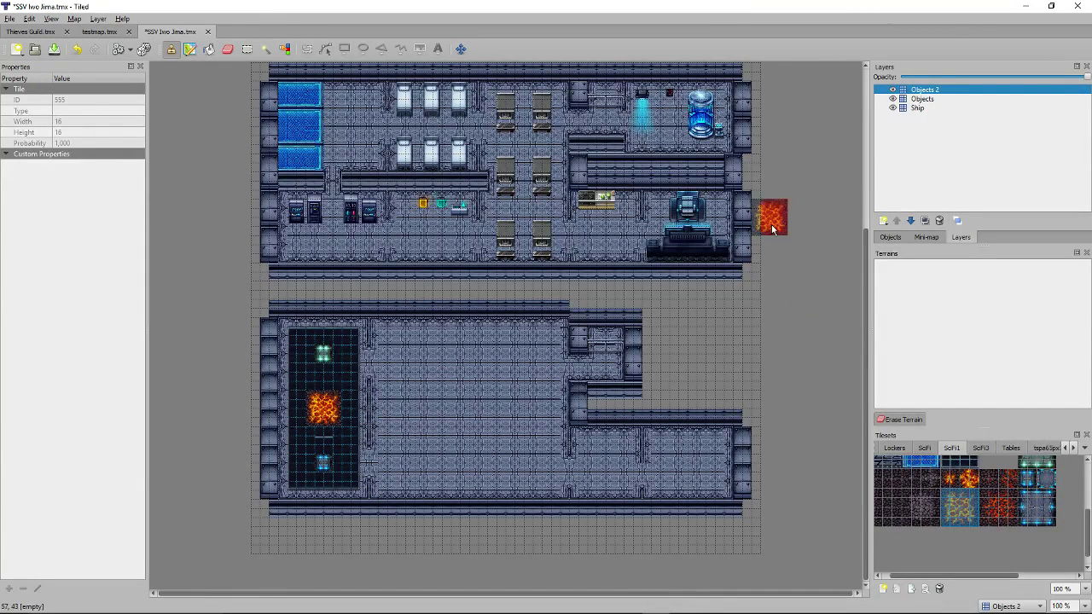
Edge the lava's upper and lower sides with bordered dark grid tiles from the SciFi1 tileset on the Objects layer.
{"action": "left_click", "coordinate": [914, 100]}
{"action": "left_click", "coordinate": [924, 449]}
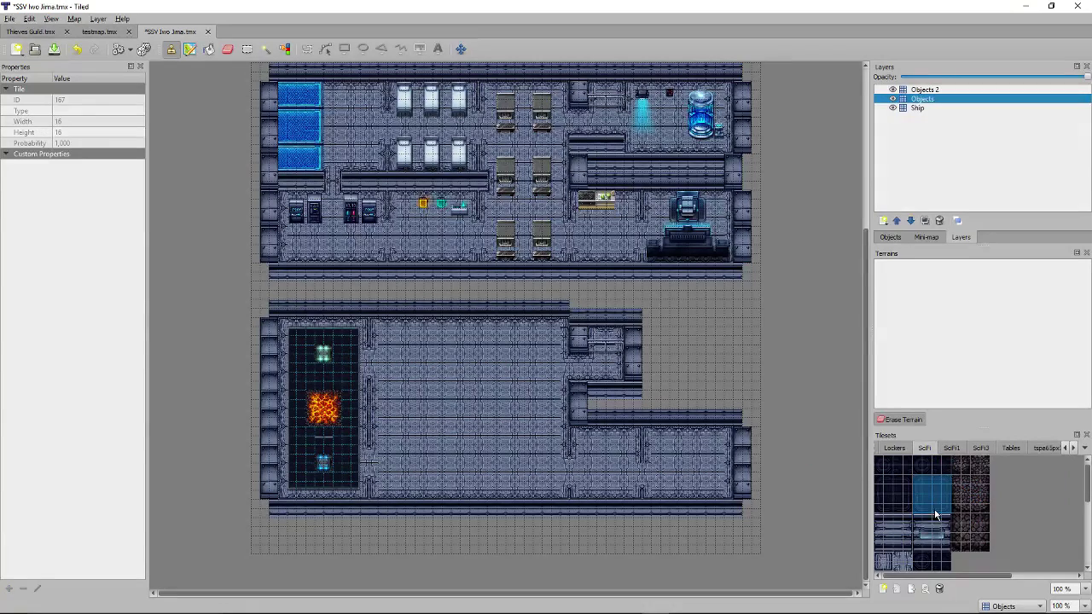
{"action": "scroll", "coordinate": [934, 517], "scroll_direction": "down", "scroll_amount": 5}
{"action": "left_click", "coordinate": [980, 449]}
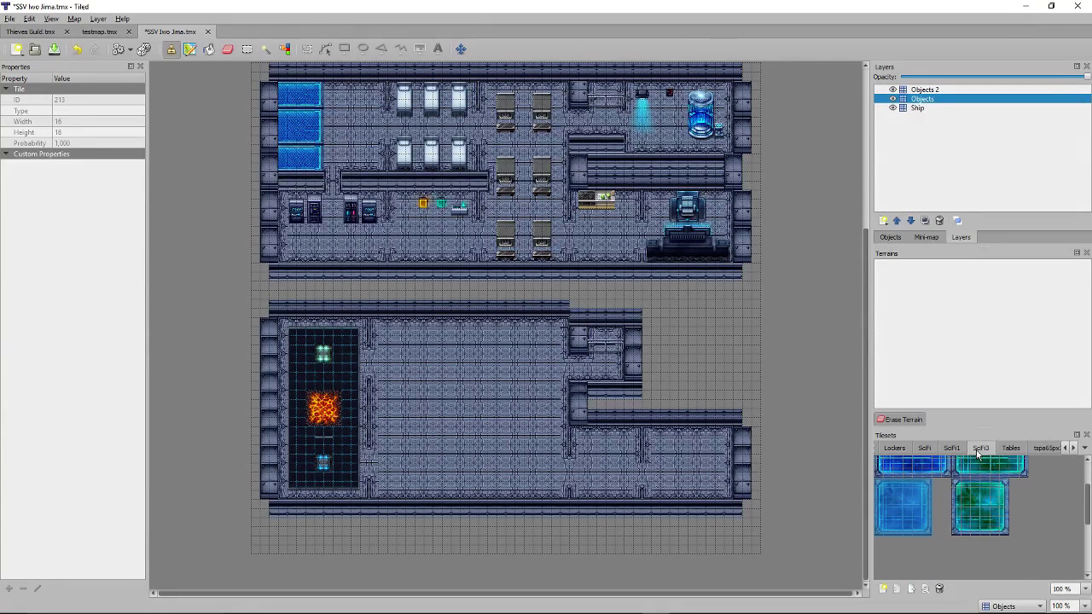
{"action": "left_click", "coordinate": [951, 449]}
{"action": "scroll", "coordinate": [938, 512], "scroll_direction": "up", "scroll_amount": 3}
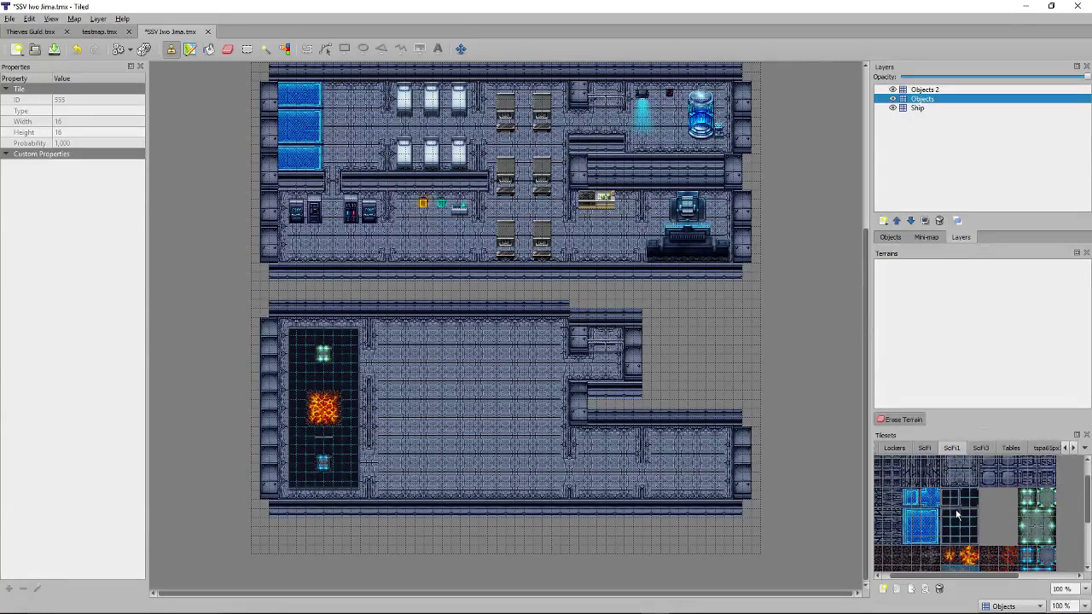
{"action": "left_click", "coordinate": [957, 514]}
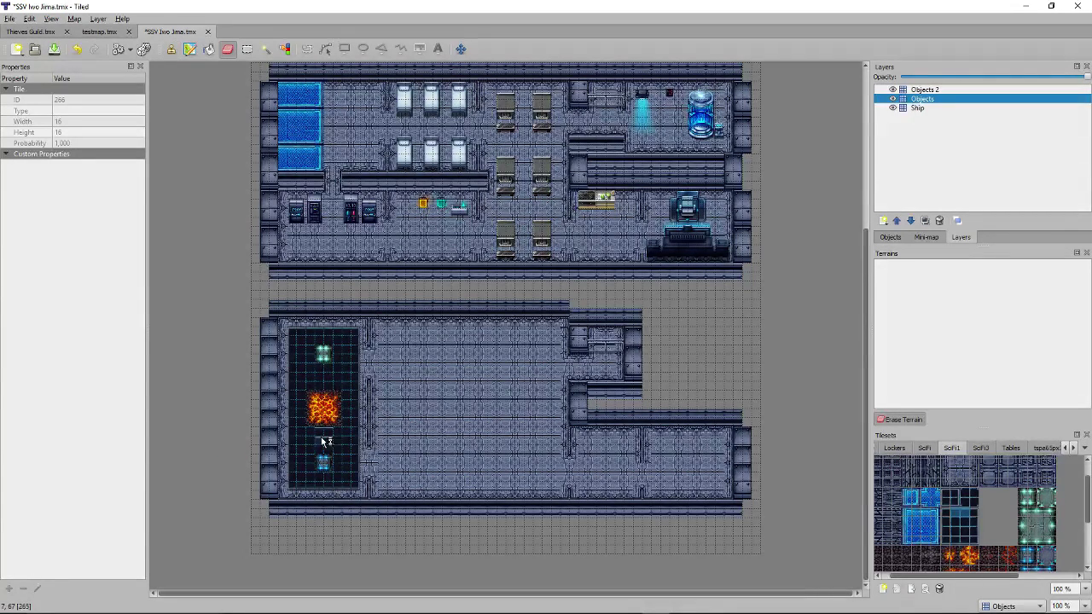
{"action": "left_click", "coordinate": [956, 531]}
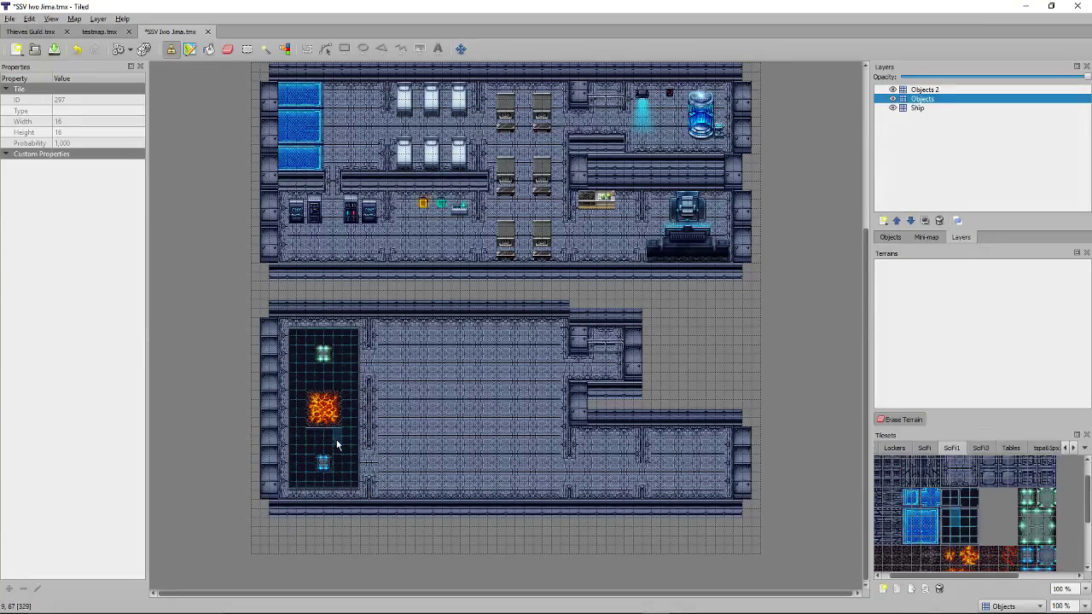
{"action": "left_click", "coordinate": [970, 544]}
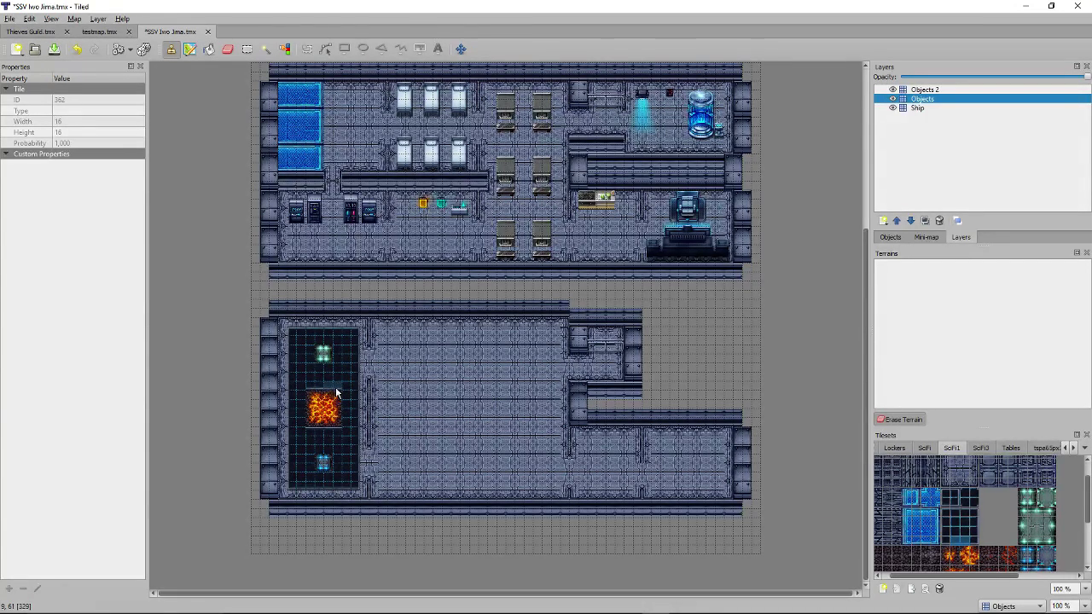
{"action": "left_click", "coordinate": [336, 393]}
Complete the thin border around the lava with side-edge and corner dark grid tiles from the SciFi1 tileset.
{"action": "left_click", "coordinate": [946, 529]}
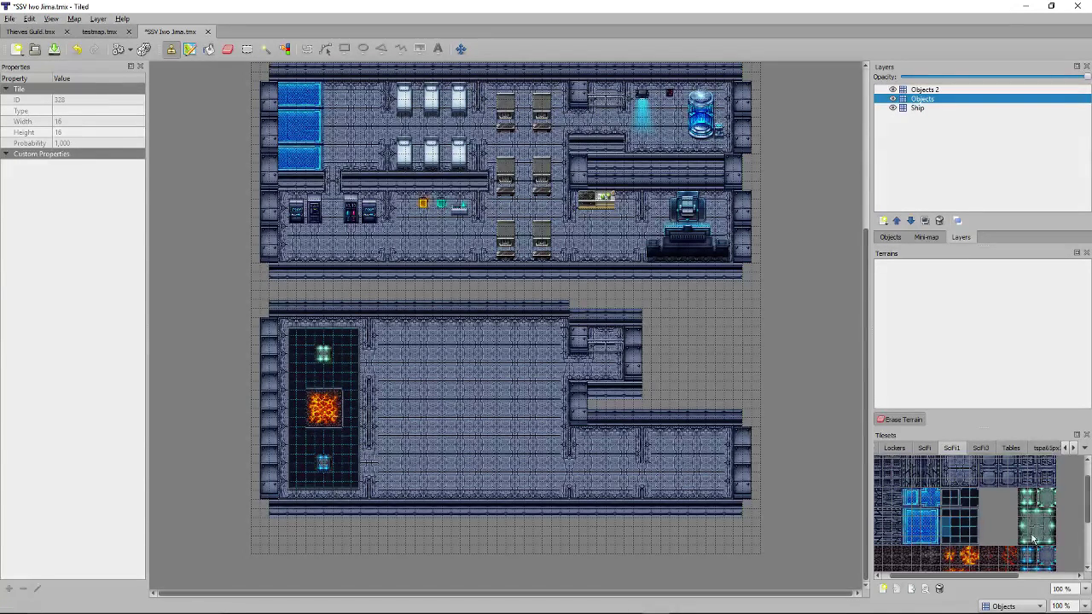
{"action": "left_click", "coordinate": [298, 405]}
{"action": "left_click", "coordinate": [299, 422]}
{"action": "left_click", "coordinate": [960, 499]}
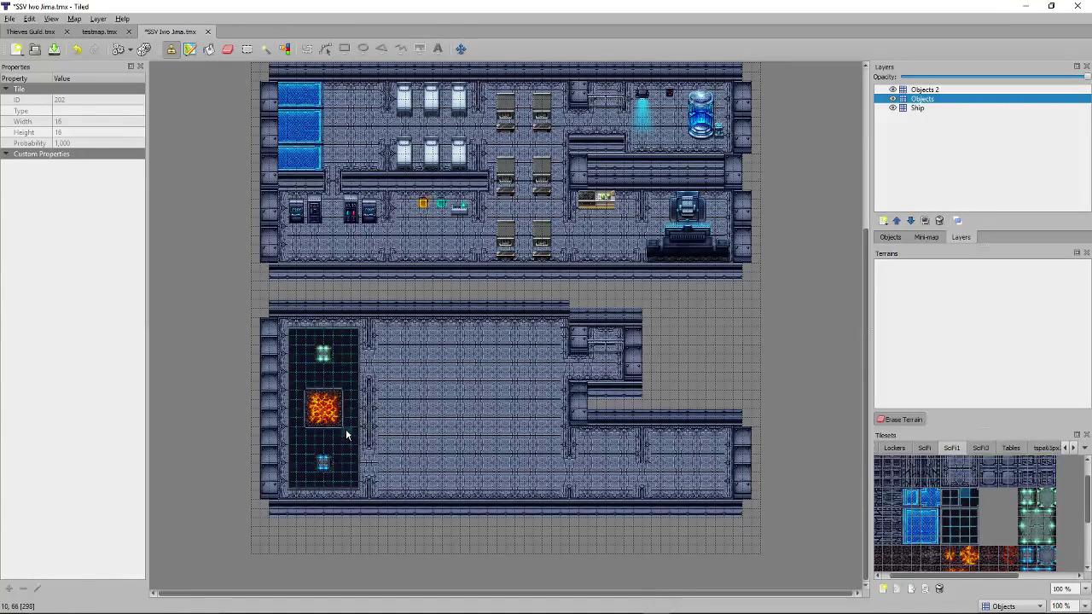
{"action": "left_click", "coordinate": [969, 509]}
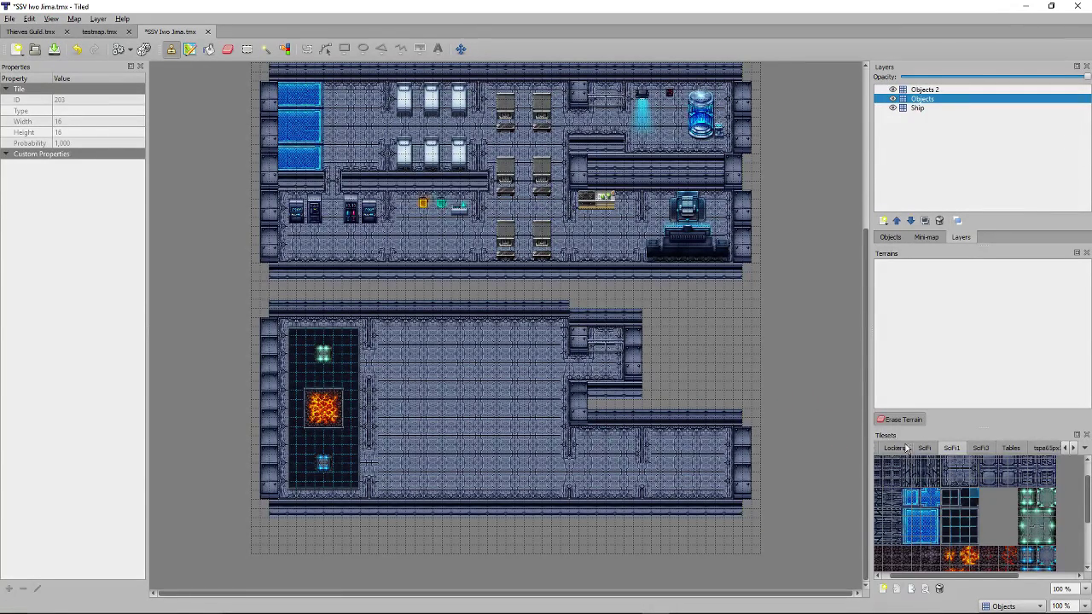
Place three tall dark cabinets from the Lockers tileset side by side along the upper wall of the lower deck's small southeast room.
{"action": "scroll", "coordinate": [894, 450], "scroll_direction": "up", "scroll_amount": 3}
{"action": "scroll", "coordinate": [898, 453], "scroll_direction": "down", "scroll_amount": 1}
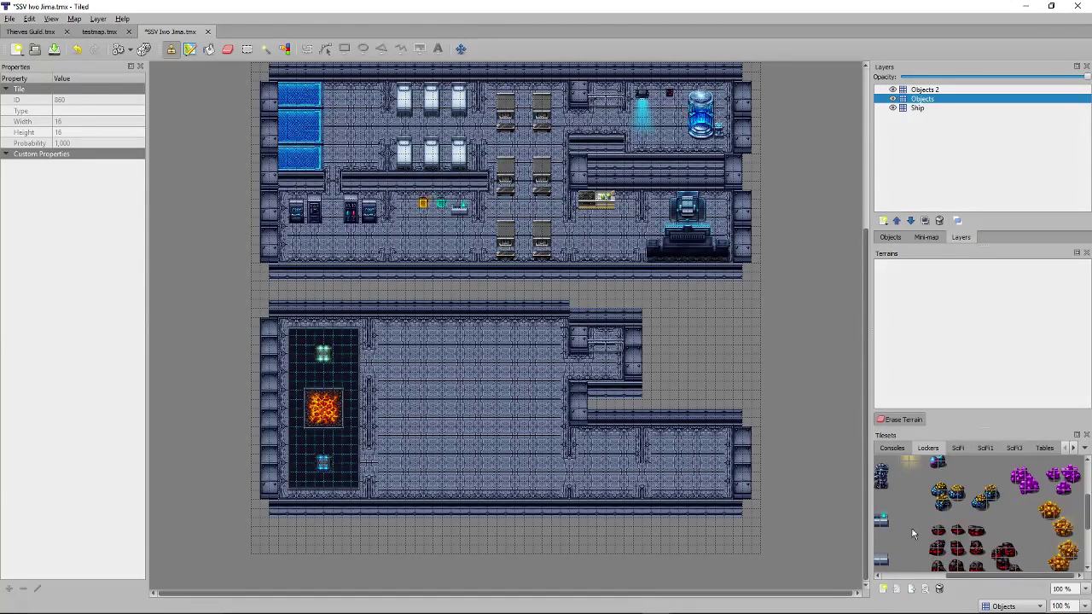
{"action": "scroll", "coordinate": [909, 539], "scroll_direction": "up", "scroll_amount": 1}
{"action": "left_click_drag", "start_coordinate": [965, 576], "coordinate": [868, 597]}
{"action": "scroll", "coordinate": [981, 533], "scroll_direction": "up", "scroll_amount": 1}
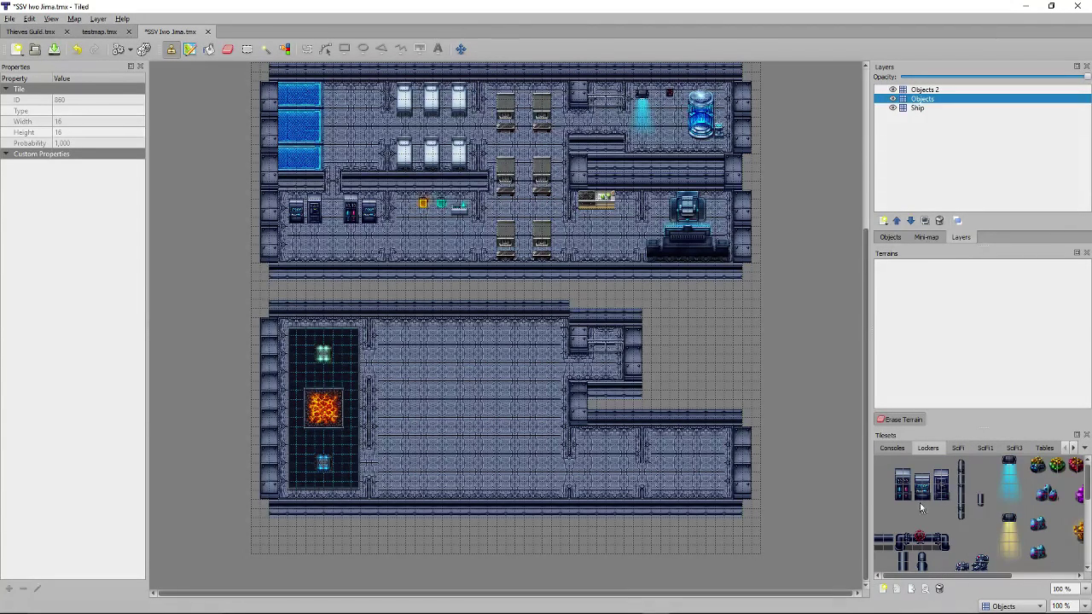
{"action": "left_click", "coordinate": [939, 478]}
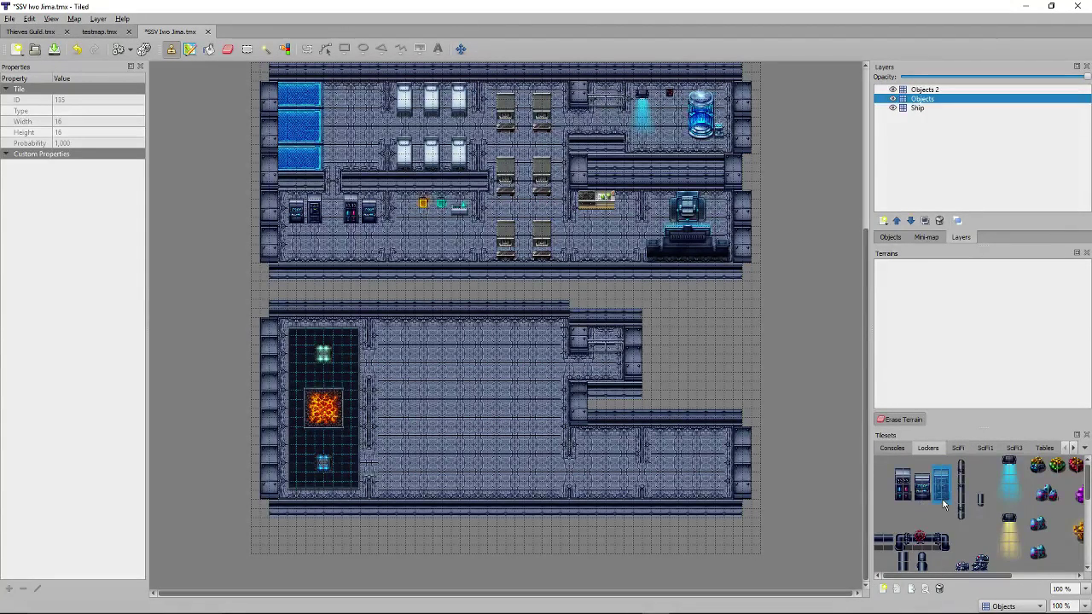
{"action": "left_click", "coordinate": [590, 454]}
{"action": "left_click_drag", "start_coordinate": [607, 455], "coordinate": [631, 450]}
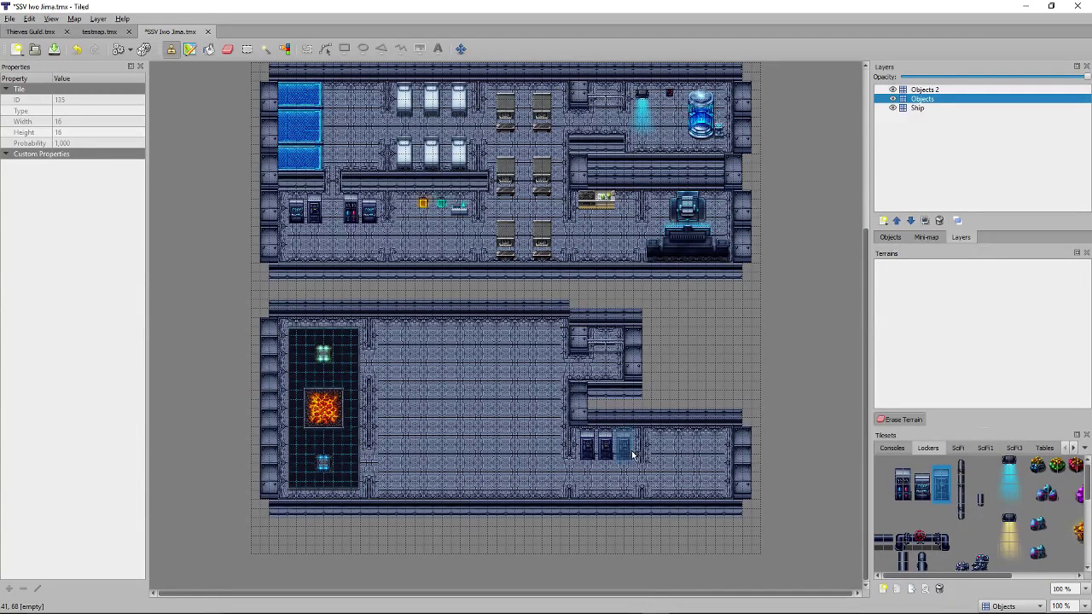
Place two blue-lit rack panels from the Consoles tileset side by side along the upper wall, east of the three cabinets.
{"action": "scroll", "coordinate": [970, 557], "scroll_direction": "down", "scroll_amount": 2}
{"action": "left_click_drag", "start_coordinate": [912, 576], "coordinate": [945, 576]}
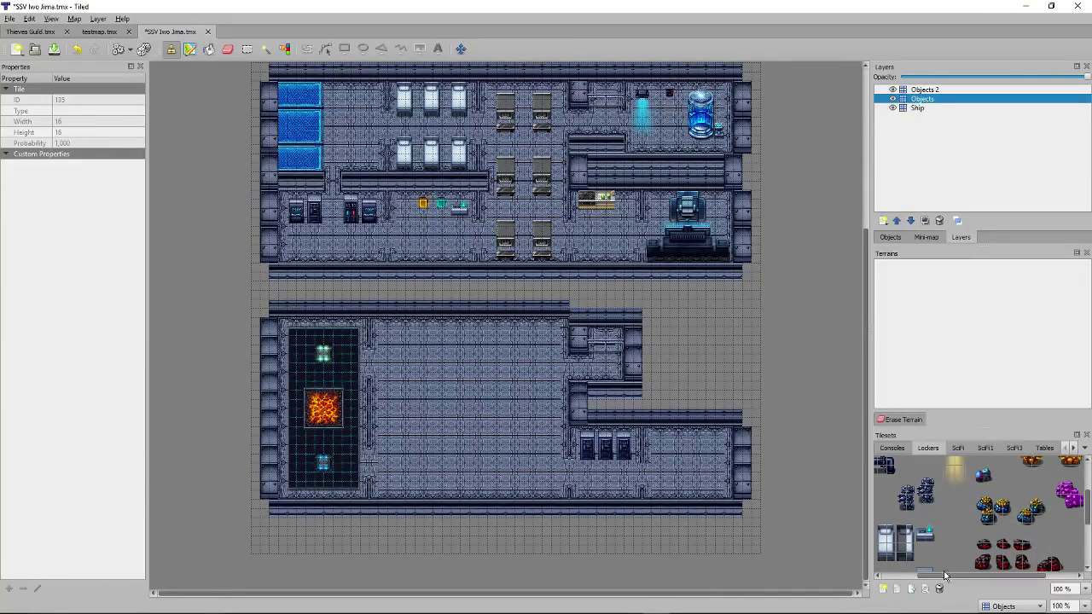
{"action": "left_click", "coordinate": [891, 449]}
{"action": "scroll", "coordinate": [1002, 533], "scroll_direction": "up", "scroll_amount": 2}
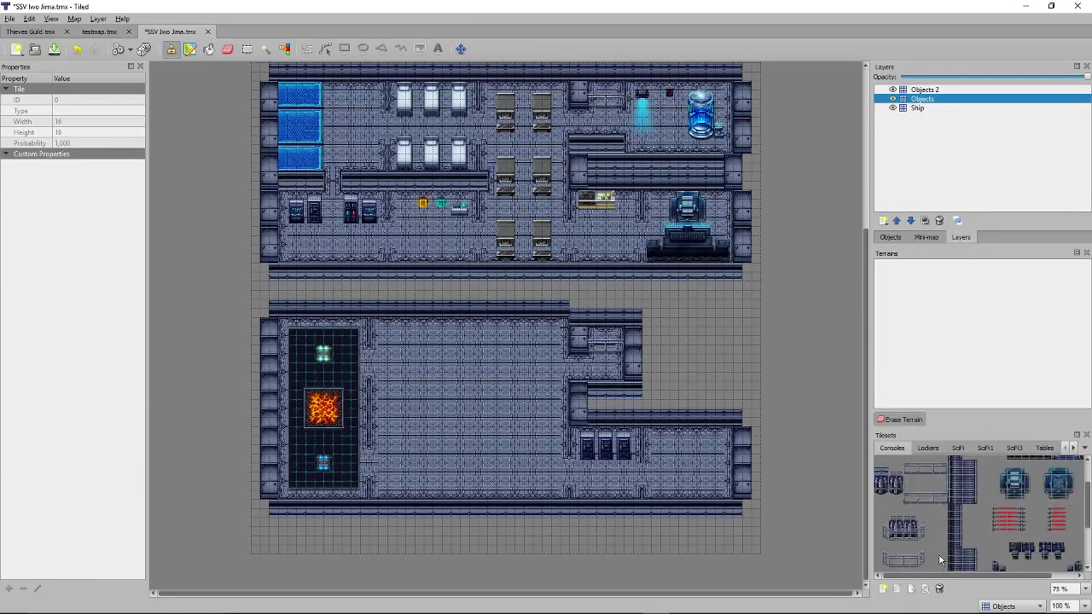
{"action": "left_click_drag", "start_coordinate": [966, 580], "coordinate": [991, 579]}
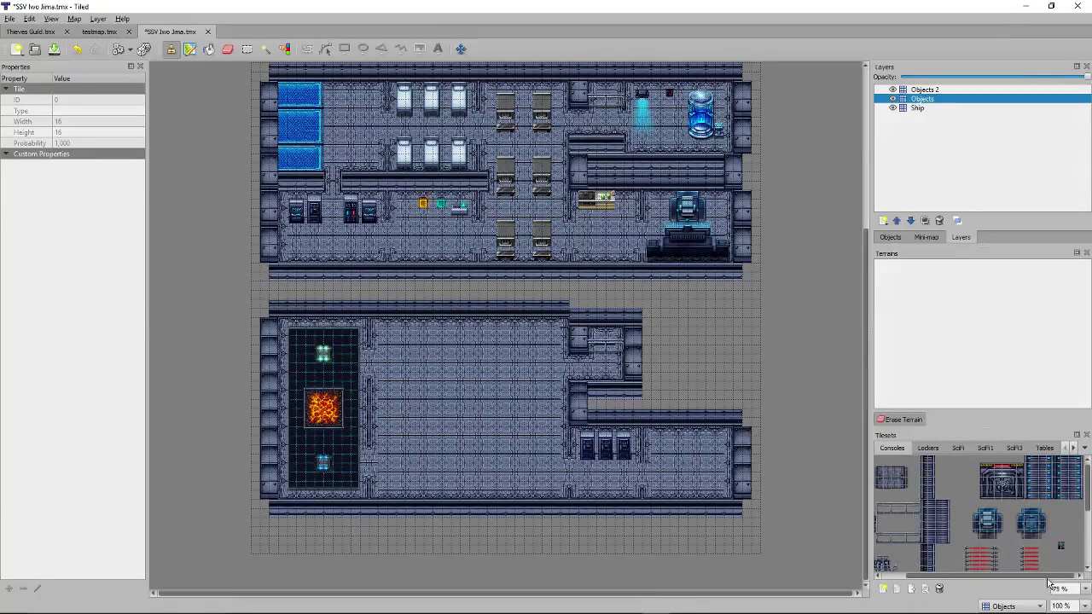
{"action": "left_click_drag", "start_coordinate": [1034, 464], "coordinate": [1047, 497]}
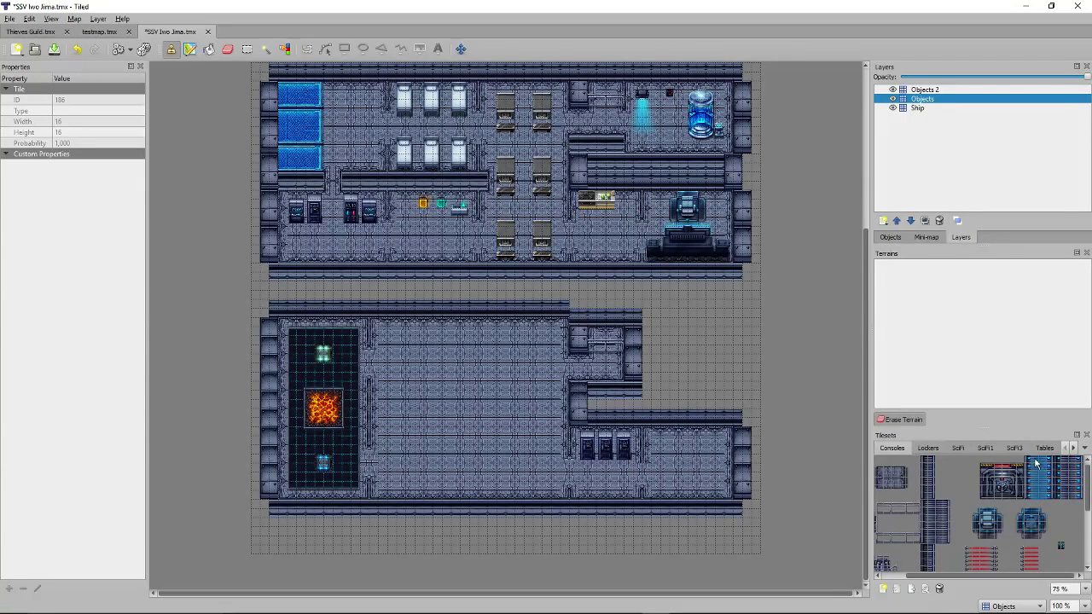
{"action": "left_click_drag", "start_coordinate": [1033, 459], "coordinate": [1042, 475]}
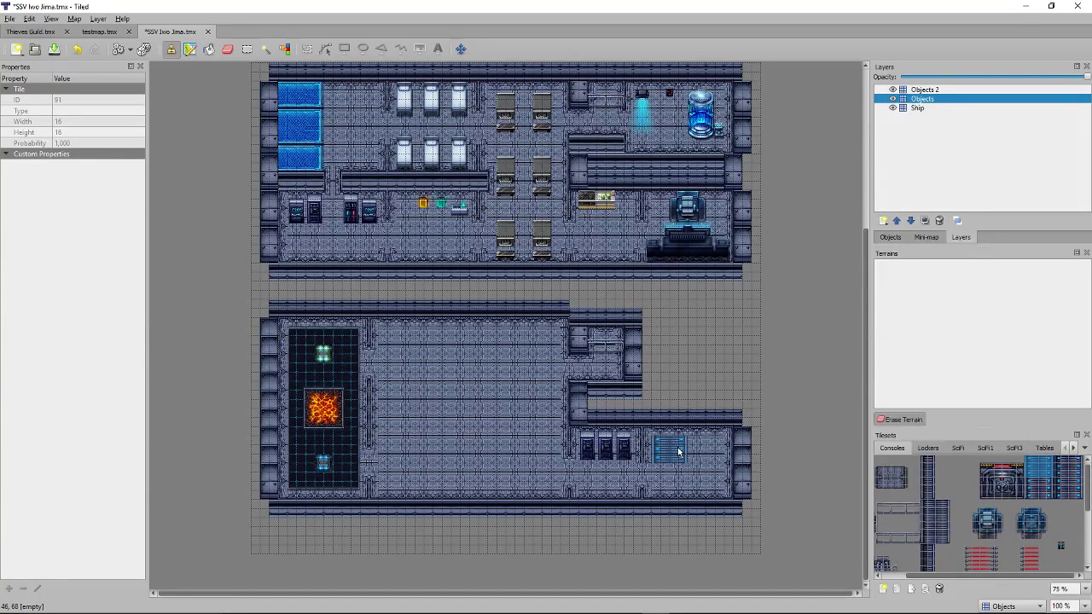
{"action": "left_click_drag", "start_coordinate": [679, 452], "coordinate": [712, 452]}
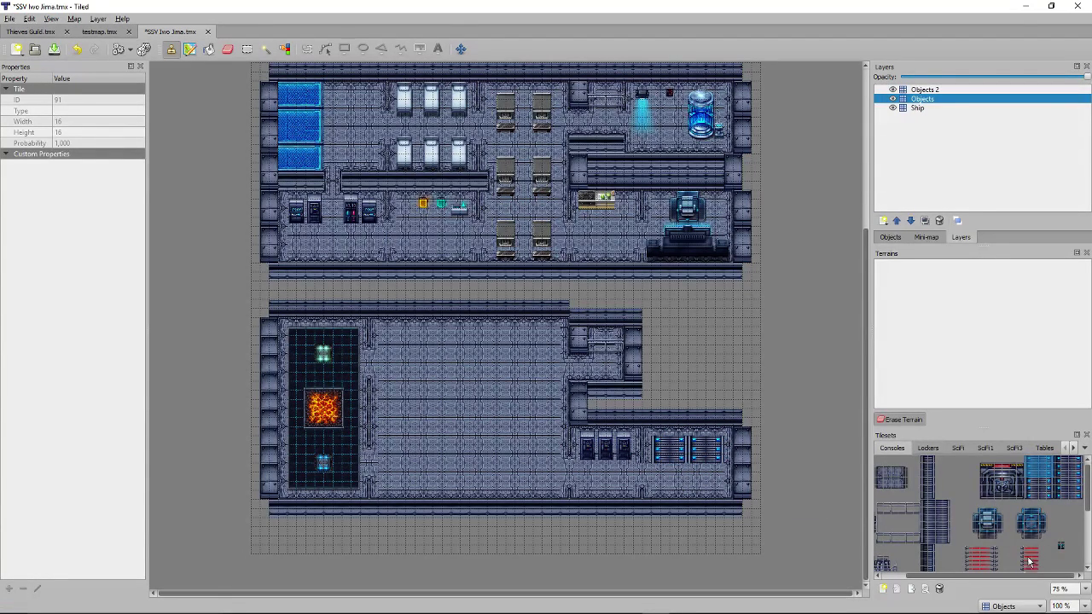
Place the round blue-lit machine from the Consoles tileset on the floor just below the eastern rack panel.
{"action": "scroll", "coordinate": [985, 525], "scroll_direction": "down", "scroll_amount": 2}
{"action": "scroll", "coordinate": [985, 538], "scroll_direction": "down", "scroll_amount": 1}
{"action": "left_click_drag", "start_coordinate": [972, 578], "coordinate": [891, 578]}
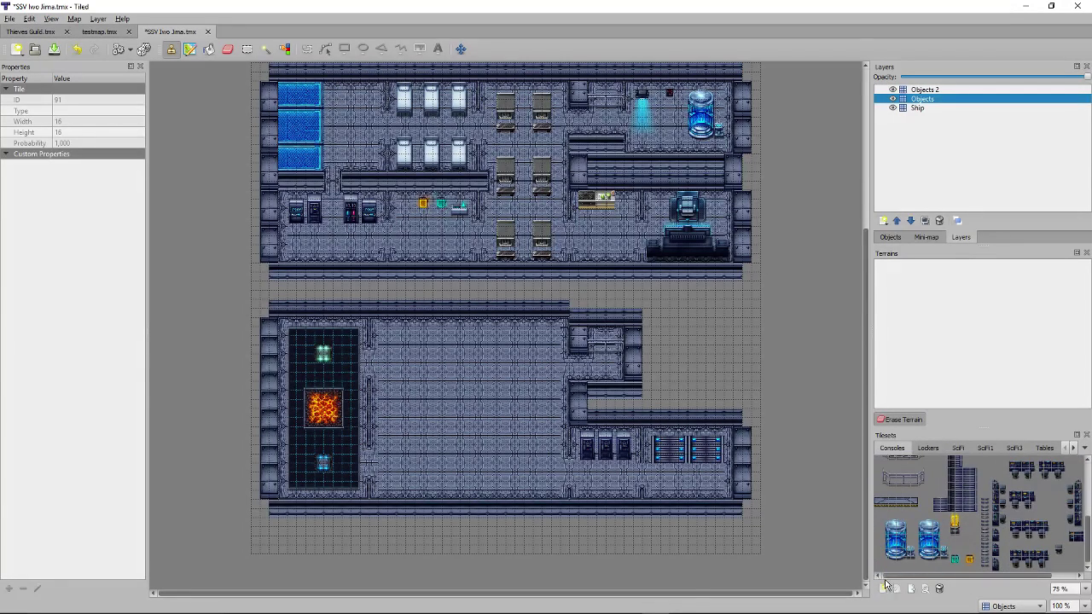
{"action": "scroll", "coordinate": [982, 530], "scroll_direction": "up", "scroll_amount": 3}
{"action": "scroll", "coordinate": [993, 536], "scroll_direction": "up", "scroll_amount": 1}
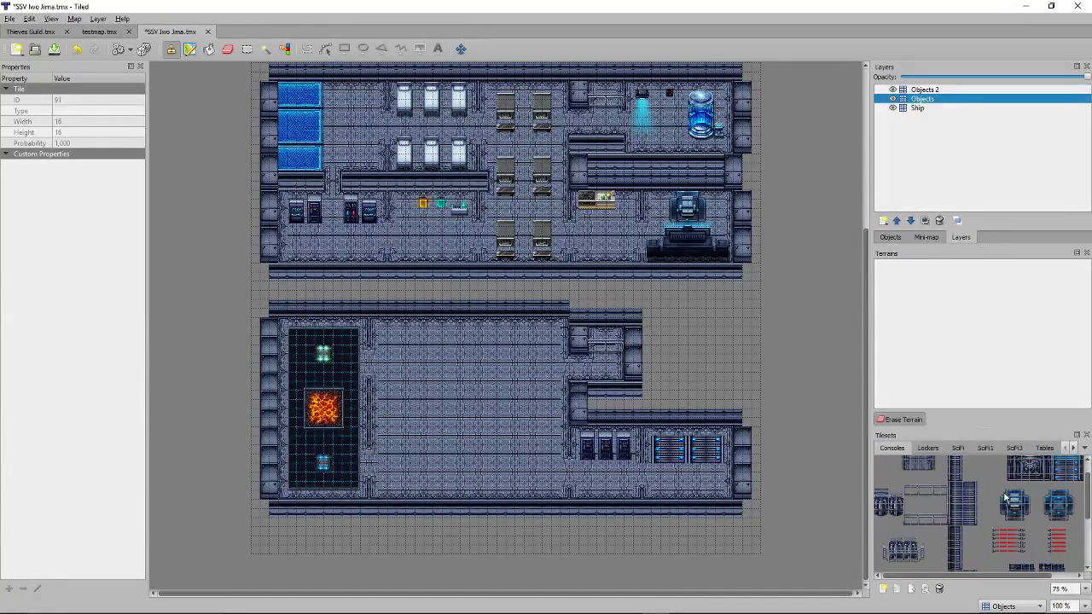
{"action": "left_click_drag", "start_coordinate": [1004, 499], "coordinate": [1029, 523]}
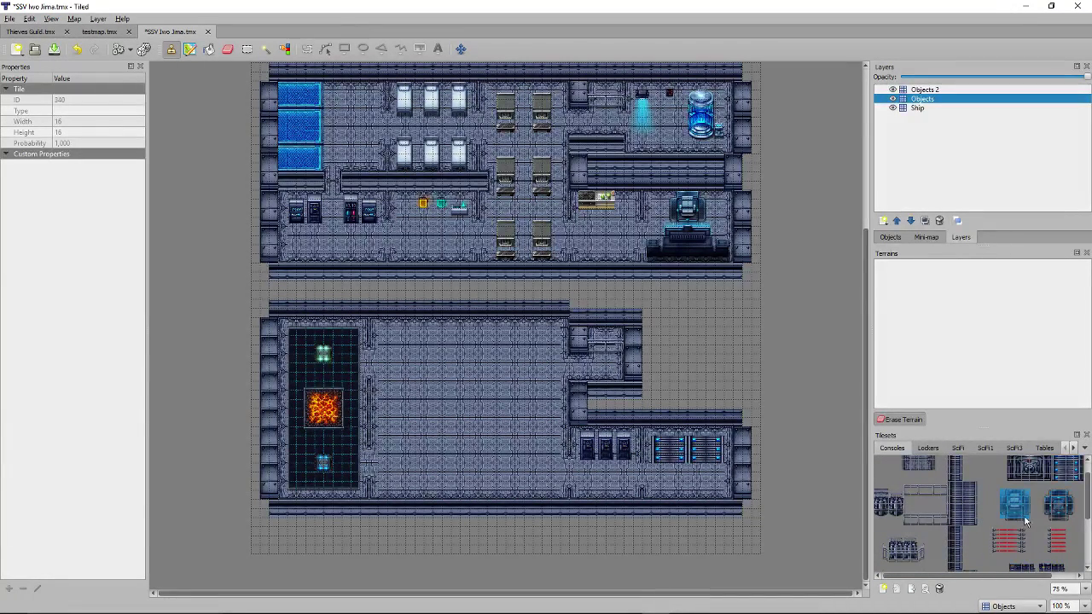
{"action": "left_click", "coordinate": [714, 482]}
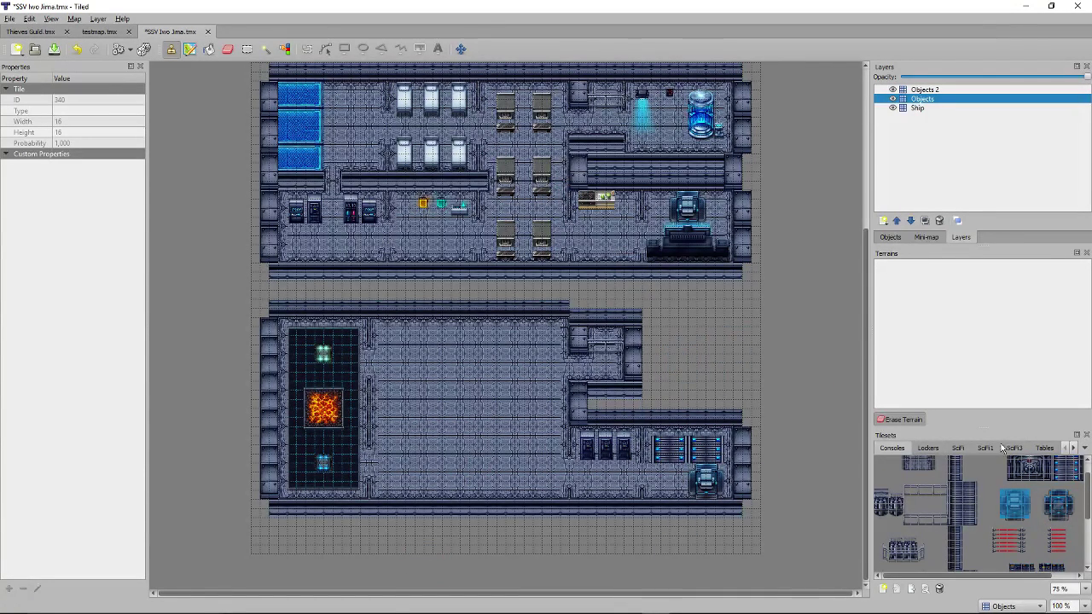
Switch to the Space tilesets folder in File Explorer, close the old library image in IrfanView, and select 1xUKBER.png.
{"action": "left_click", "coordinate": [1045, 447]}
{"action": "left_click", "coordinate": [1015, 449]}
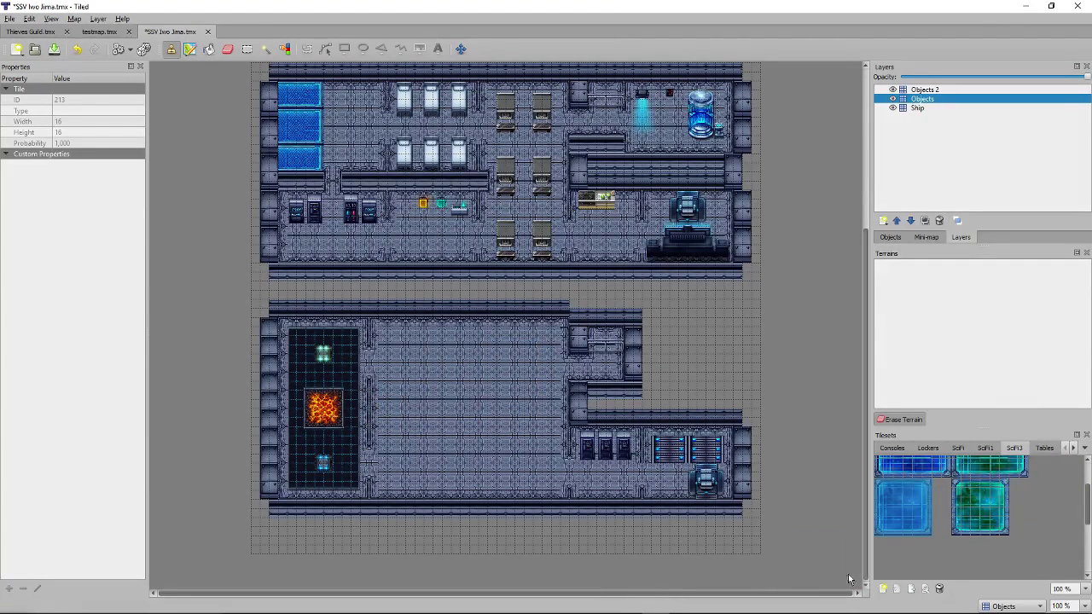
{"action": "left_click", "coordinate": [266, 602]}
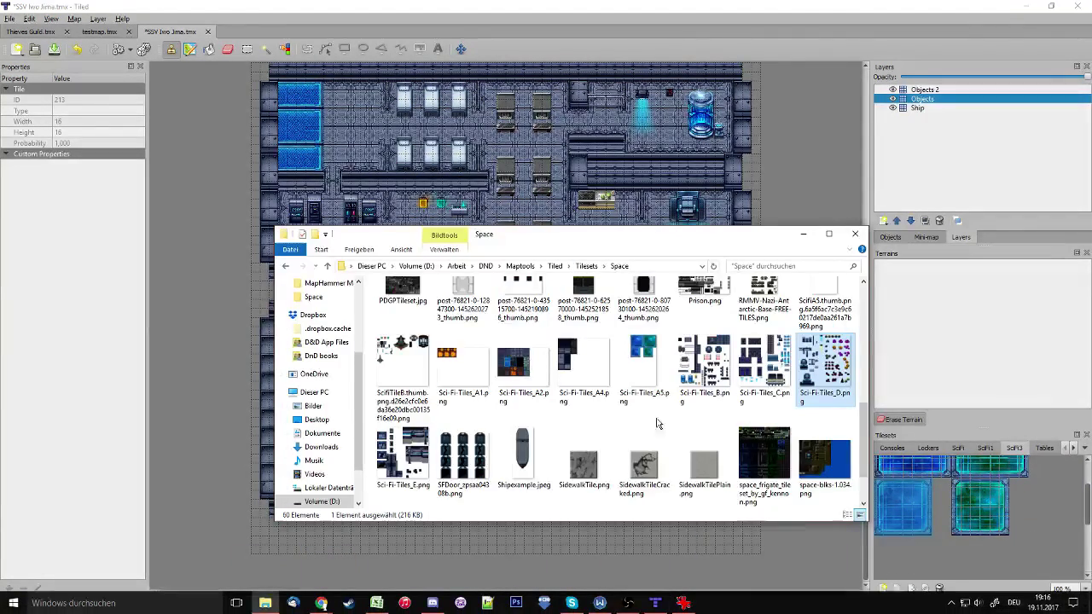
{"action": "scroll", "coordinate": [654, 458], "scroll_direction": "up", "scroll_amount": 5}
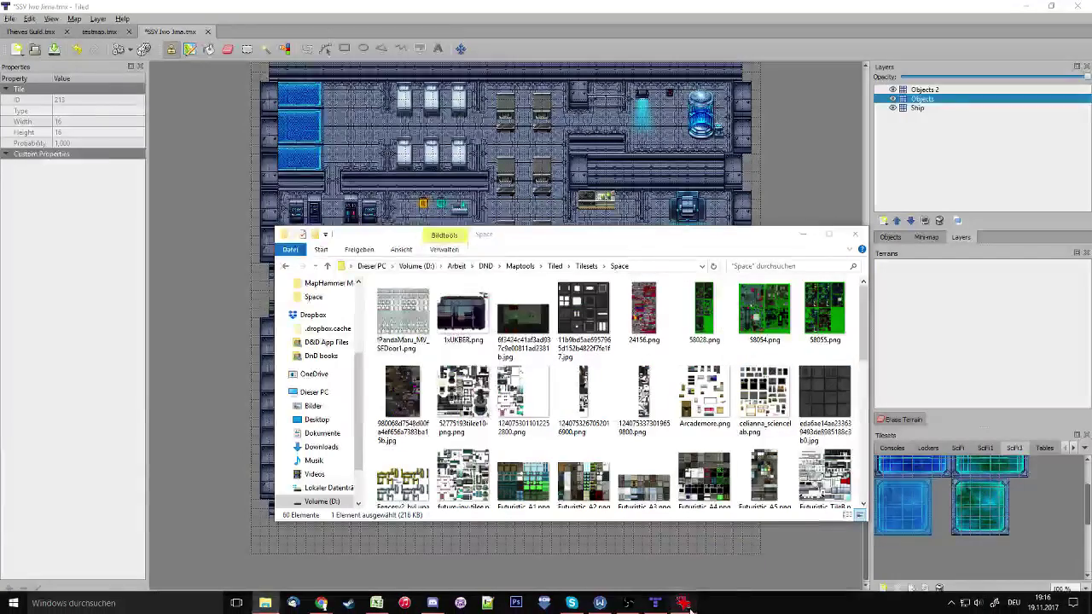
{"action": "left_click", "coordinate": [683, 606]}
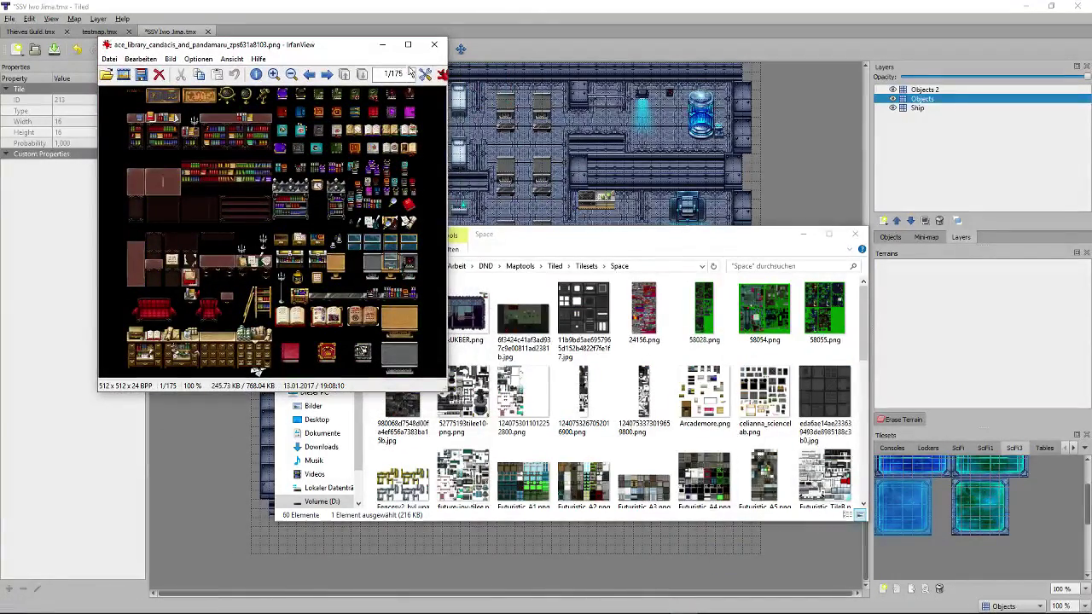
{"action": "left_click", "coordinate": [434, 45]}
{"action": "left_click", "coordinate": [402, 315]}
{"action": "key", "text": "Right"}
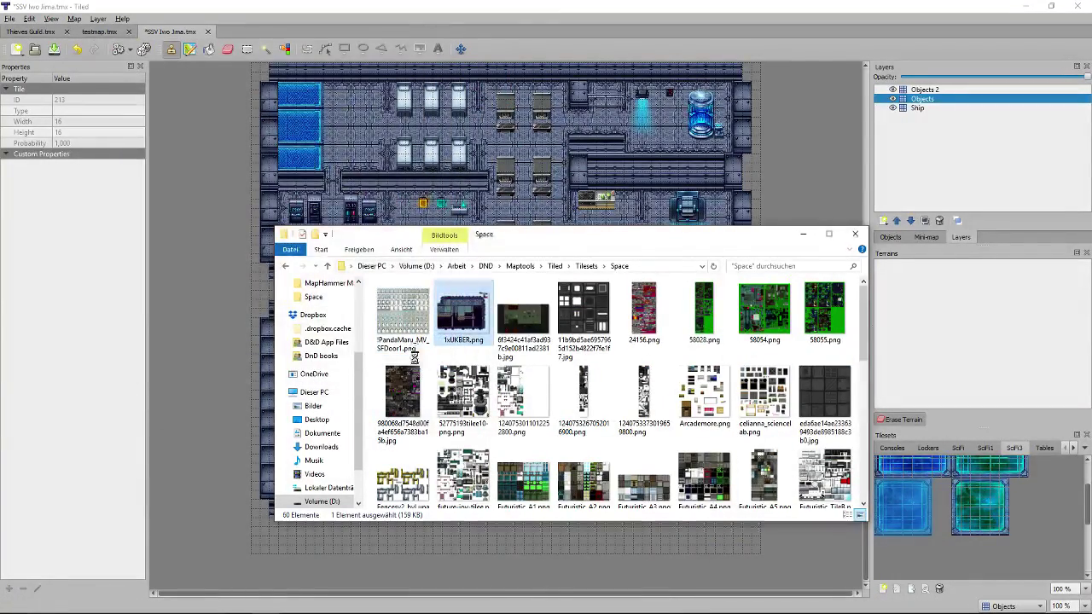
Browse the Space folder's tileset images in IrfanView from 1xUKBER.png onward for a spaceship graphic, and return to the map in Tiled.
{"action": "key", "text": "Return"}
{"action": "key", "text": "space"}
{"action": "key", "text": "space"}
{"action": "key", "text": "BackSpace"}
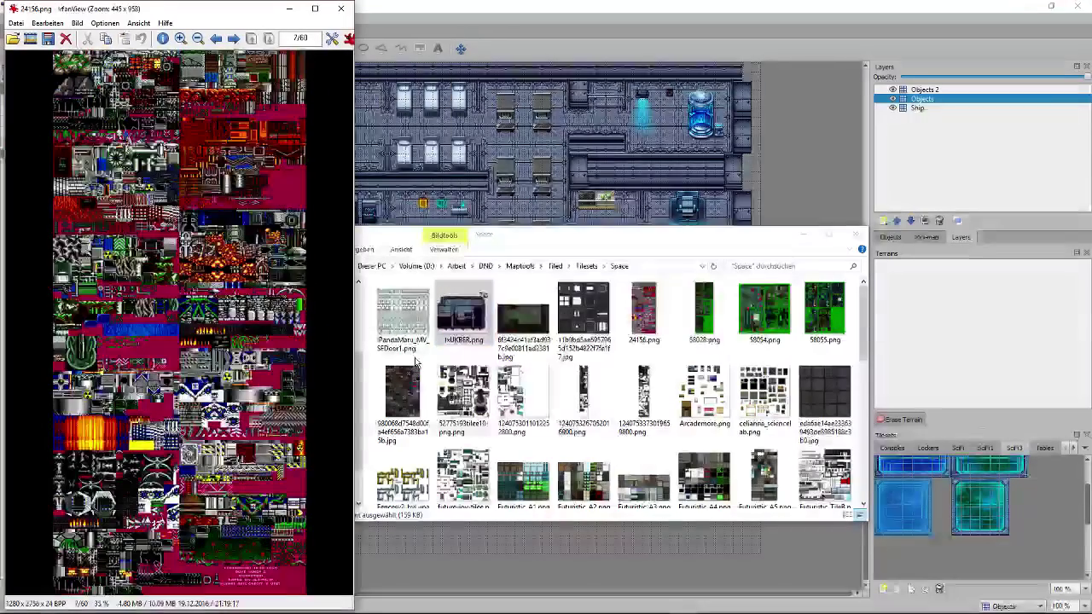
{"action": "key", "text": "space"}
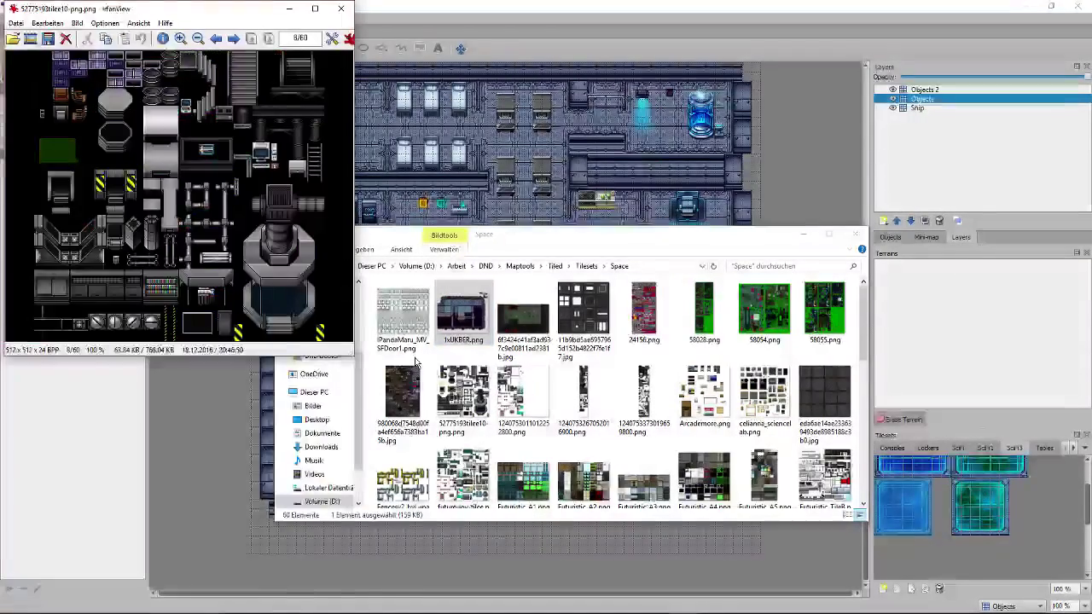
{"action": "key", "text": "space"}
{"action": "key", "text": "space"}
{"action": "key", "text": "space"}
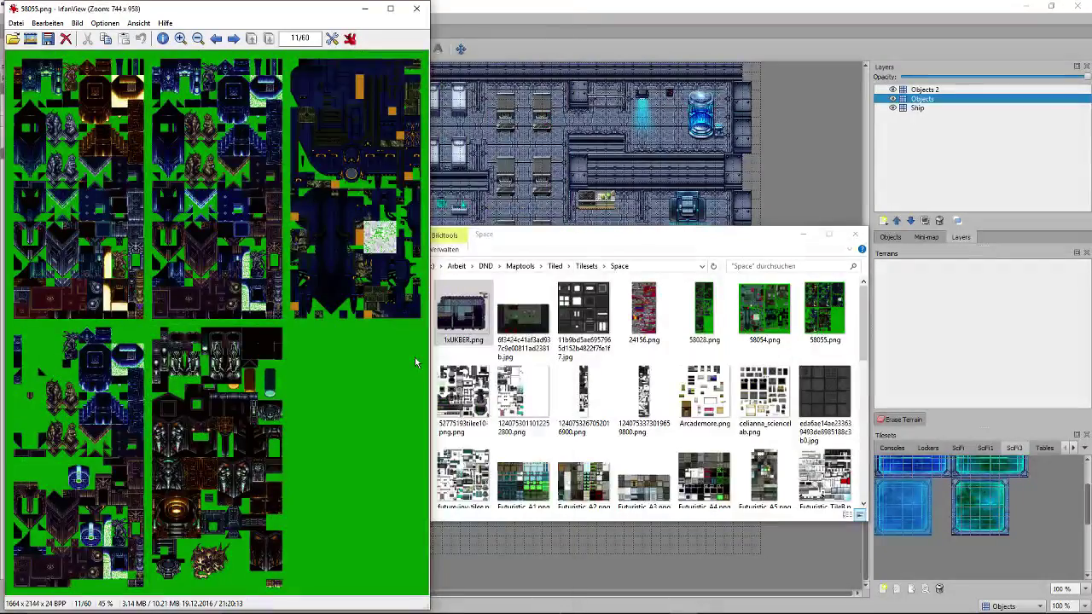
{"action": "key", "text": "BackSpace"}
{"action": "key", "text": "space"}
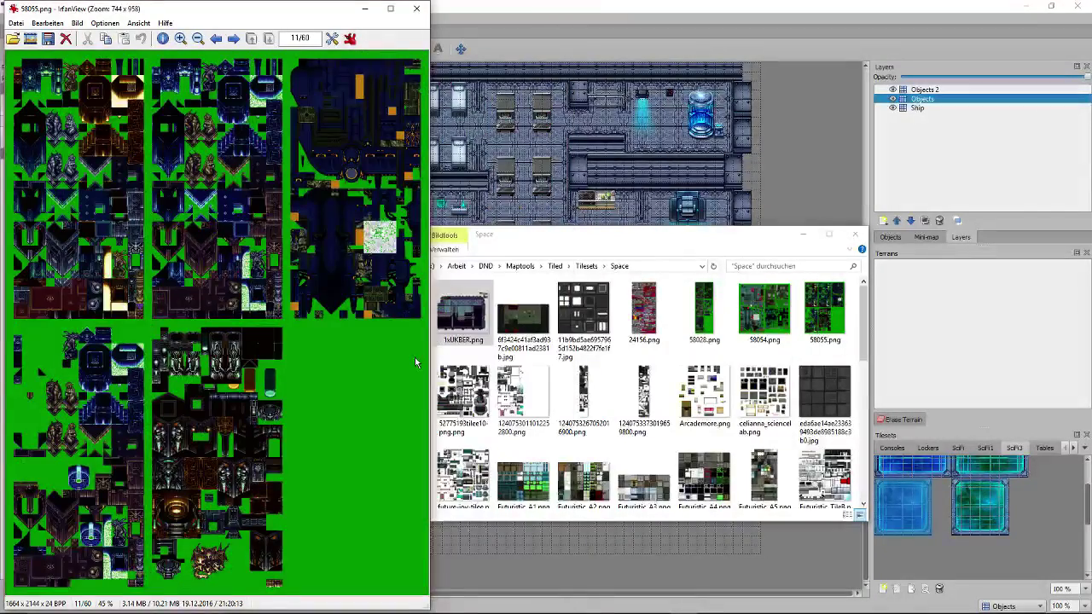
{"action": "key", "text": "space"}
{"action": "key", "text": "BackSpace"}
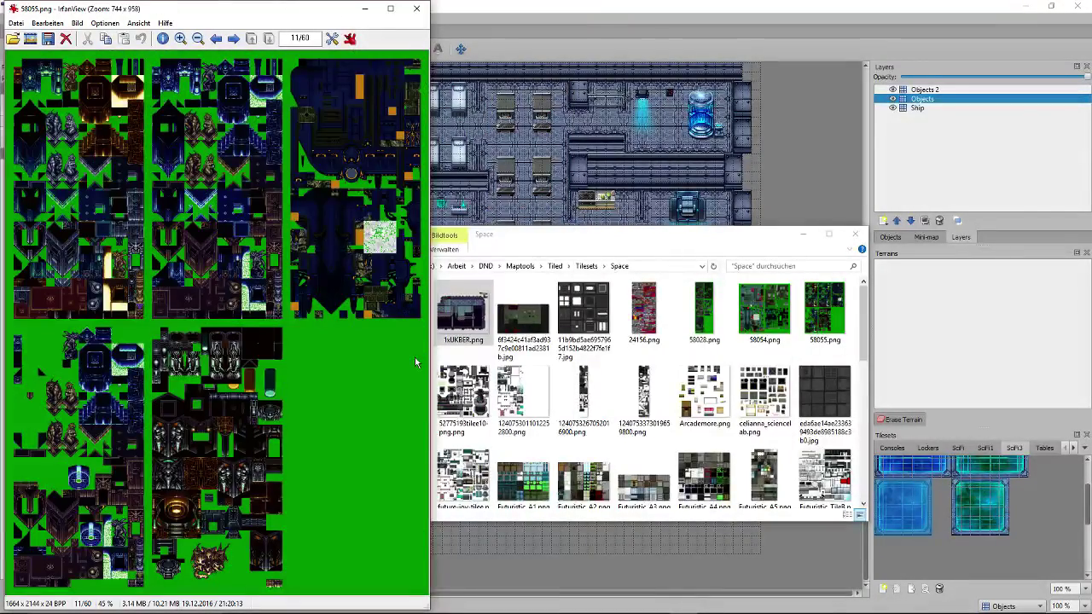
{"action": "key", "text": "space"}
{"action": "key", "text": "space"}
{"action": "key", "text": "space"}
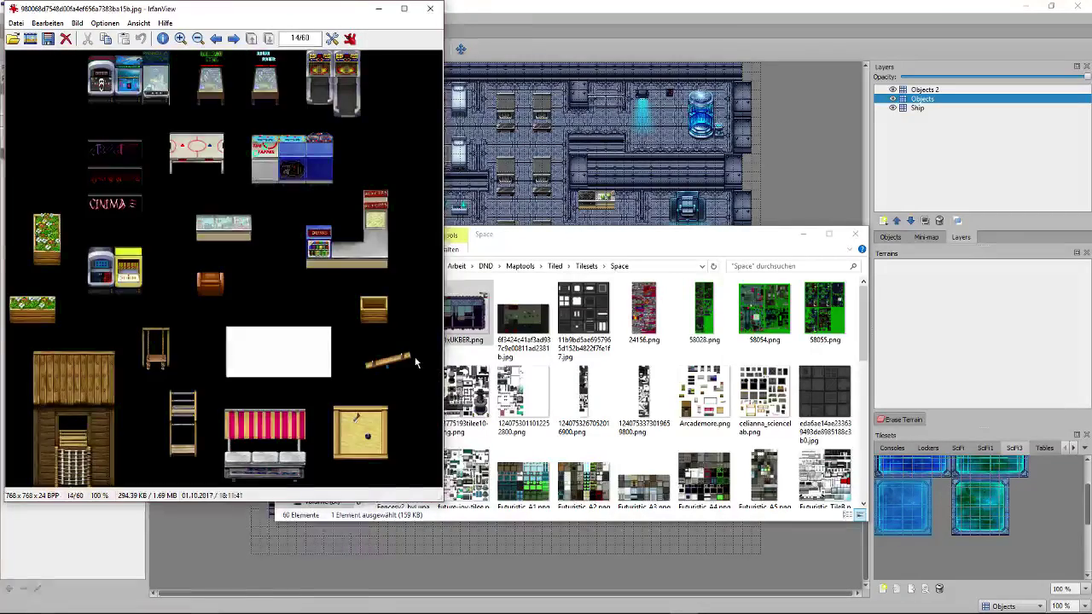
{"action": "key", "text": "BackSpace"}
{"action": "key", "text": "space"}
{"action": "key", "text": "space"}
{"action": "key", "text": "space"}
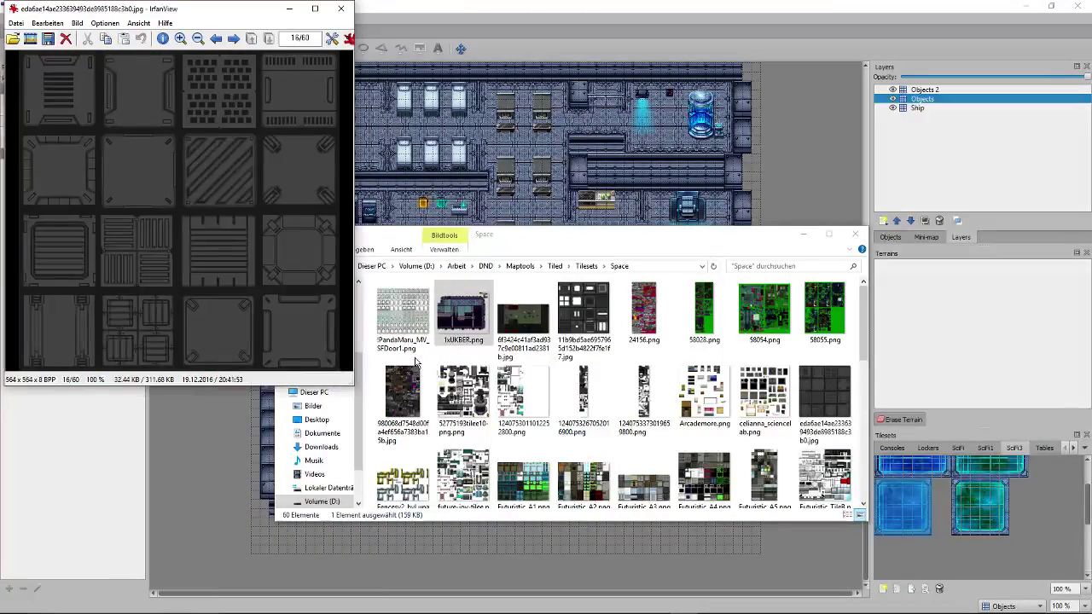
{"action": "key", "text": "space"}
{"action": "key", "text": "space"}
{"action": "key", "text": "space"}
{"action": "key", "text": "space"}
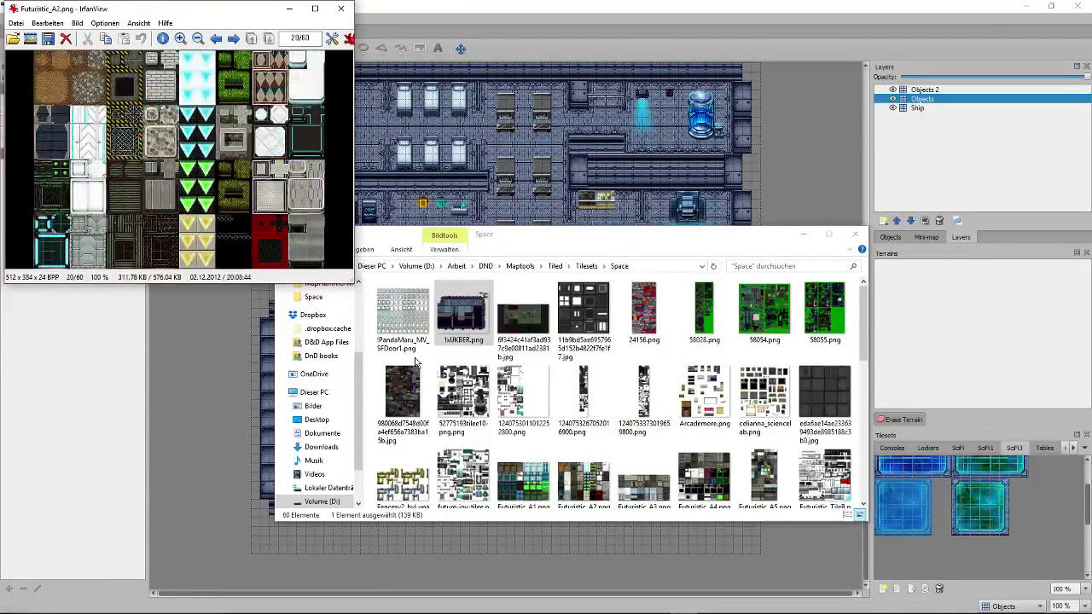
{"action": "key", "text": "space"}
{"action": "key", "text": "space"}
{"action": "key", "text": "space"}
{"action": "key", "text": "space"}
{"action": "key", "text": "space"}
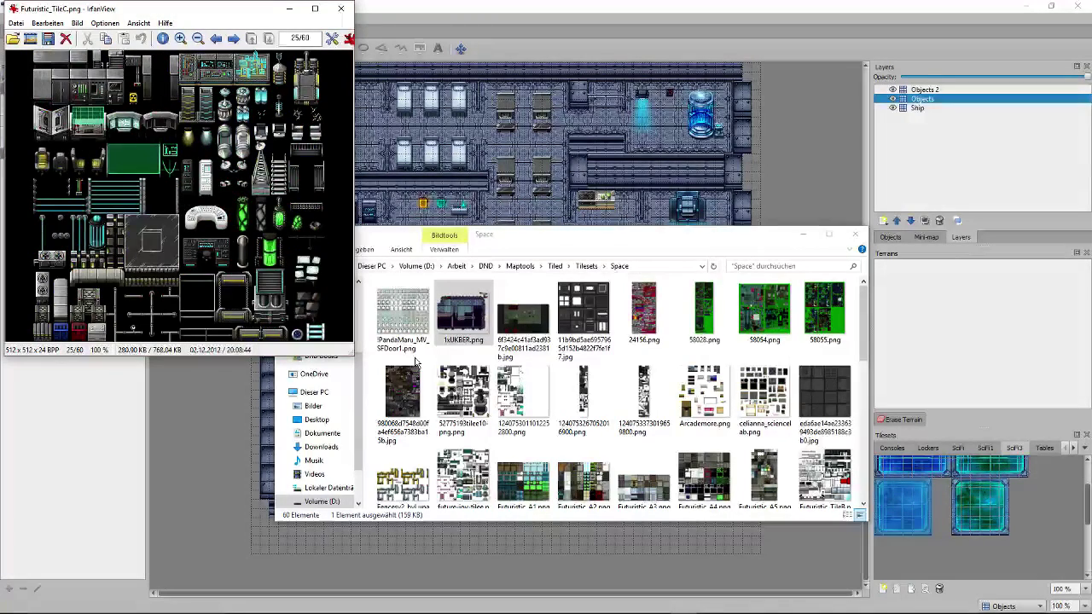
{"action": "key", "text": "space"}
{"action": "key", "text": "space"}
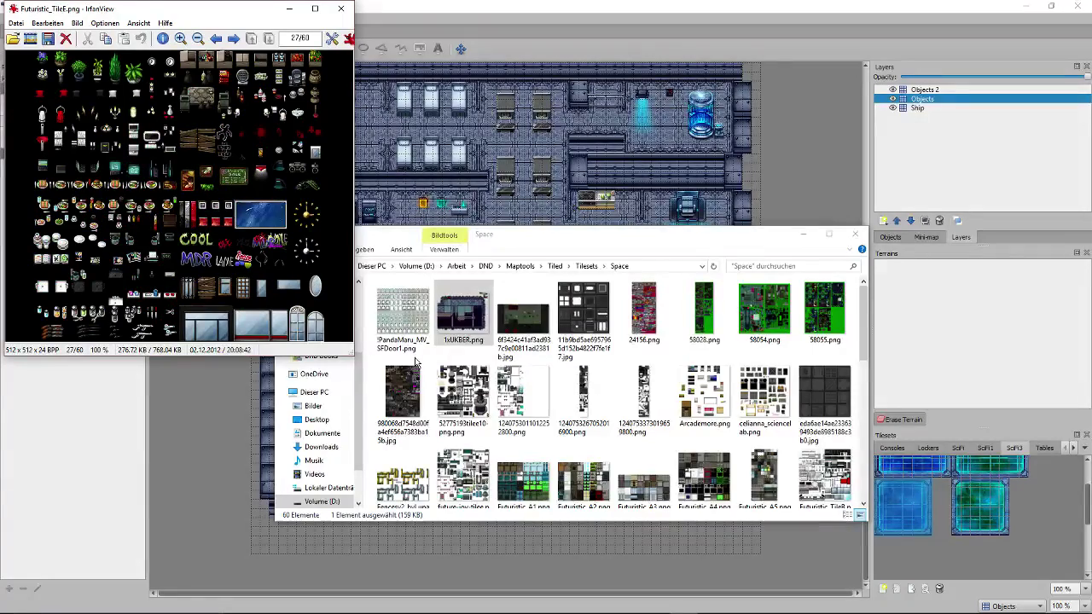
{"action": "key", "text": "space"}
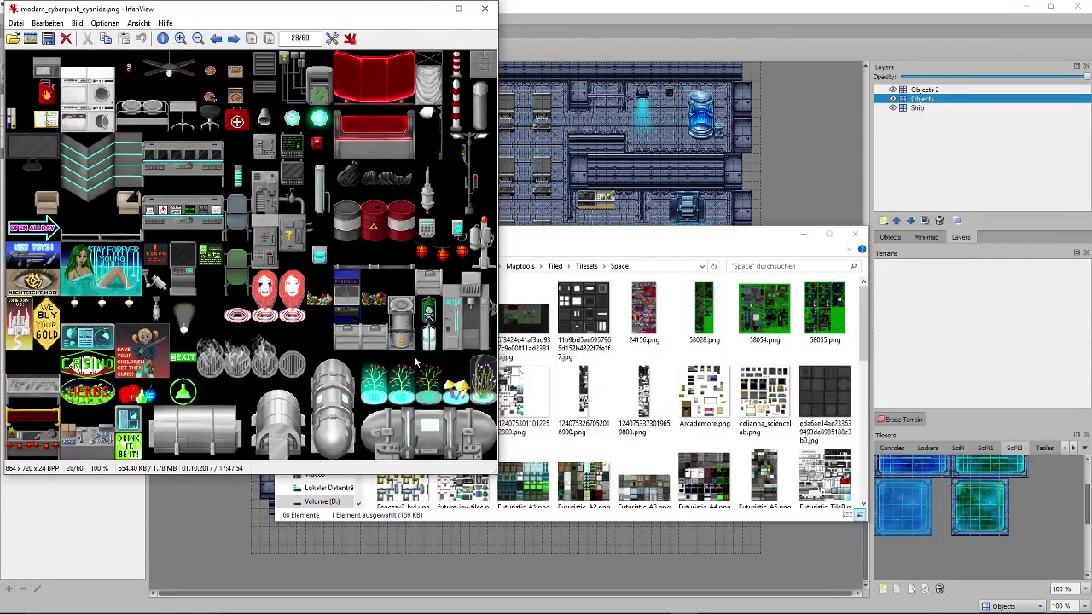
{"action": "key", "text": "space"}
{"action": "key", "text": "space"}
{"action": "key", "text": "space"}
{"action": "key", "text": "space"}
{"action": "key", "text": "space"}
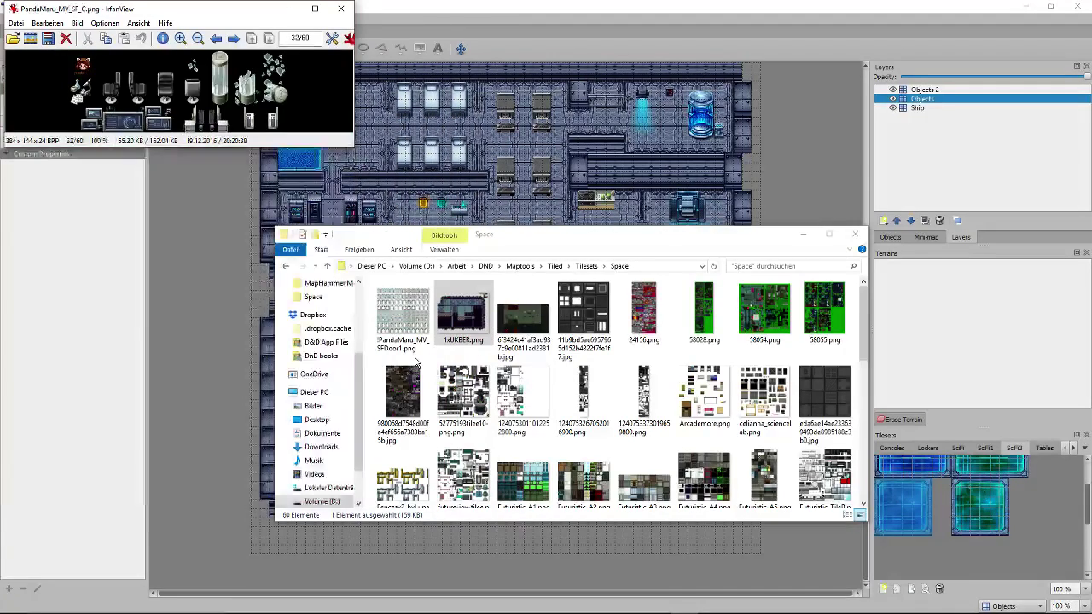
{"action": "key", "text": "space"}
{"action": "key", "text": "space"}
{"action": "key", "text": "space"}
{"action": "key", "text": "space"}
{"action": "key", "text": "space"}
{"action": "key", "text": "space"}
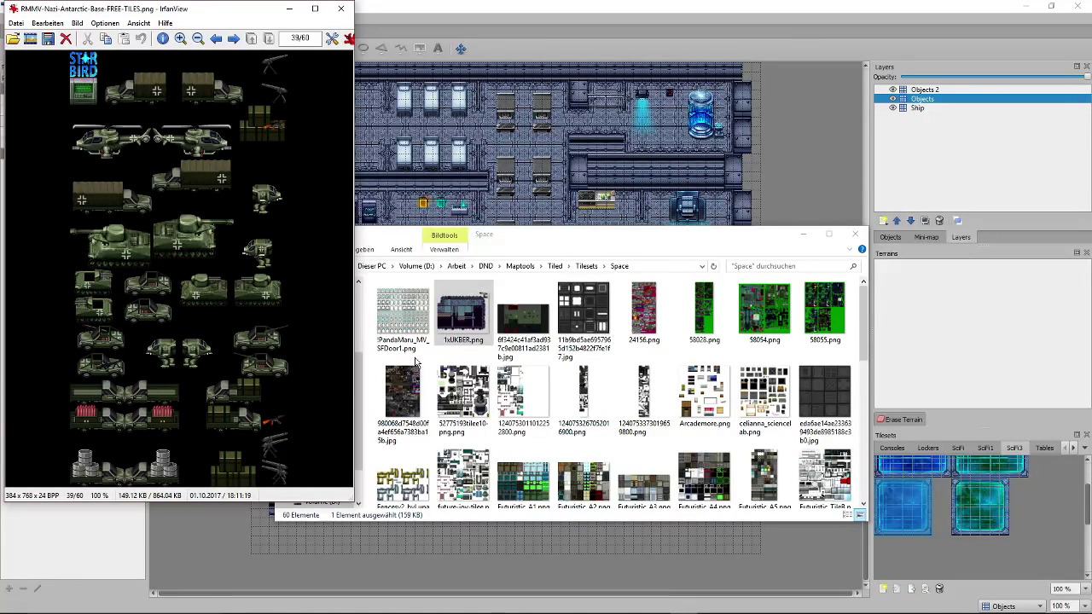
{"action": "key", "text": "space"}
{"action": "key", "text": "space"}
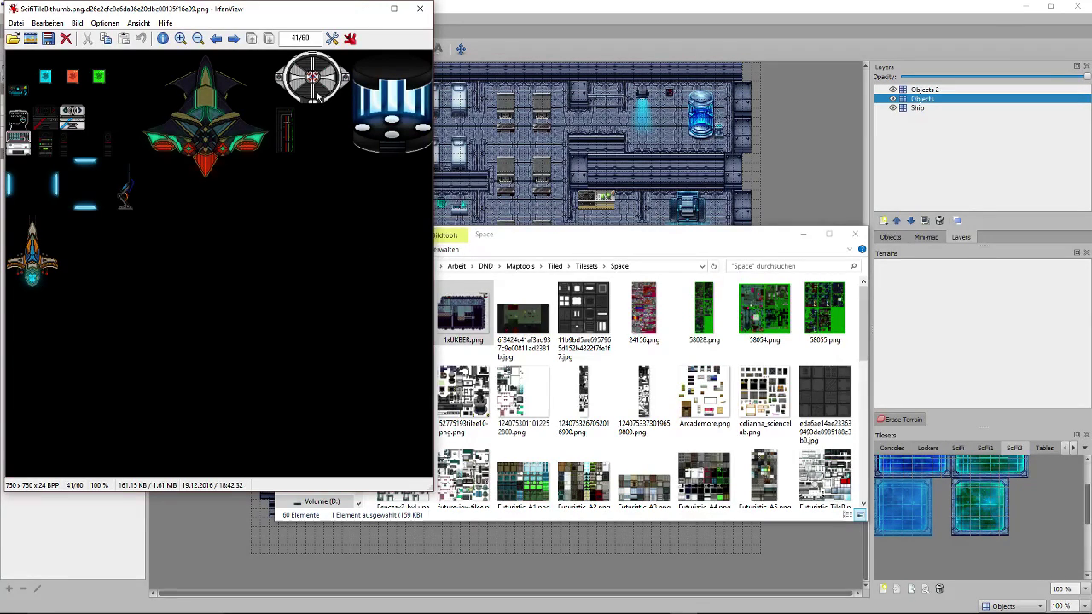
{"action": "left_click", "coordinate": [368, 10]}
{"action": "left_click", "coordinate": [965, 365]}
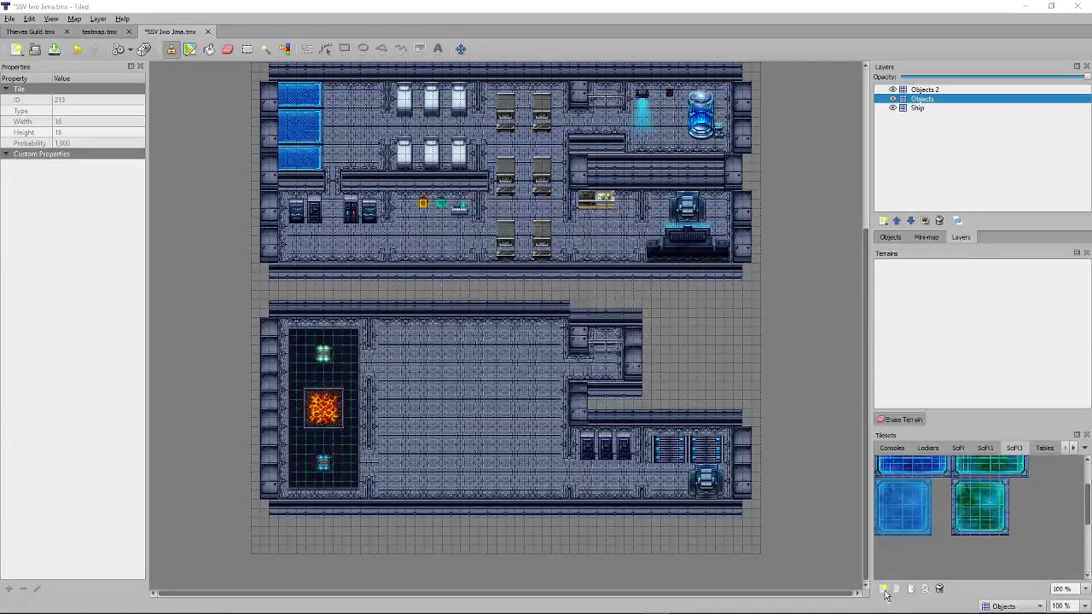
Start a new image-based tileset named Spaceship and set it to be embedded in the map.
{"action": "left_click", "coordinate": [884, 588]}
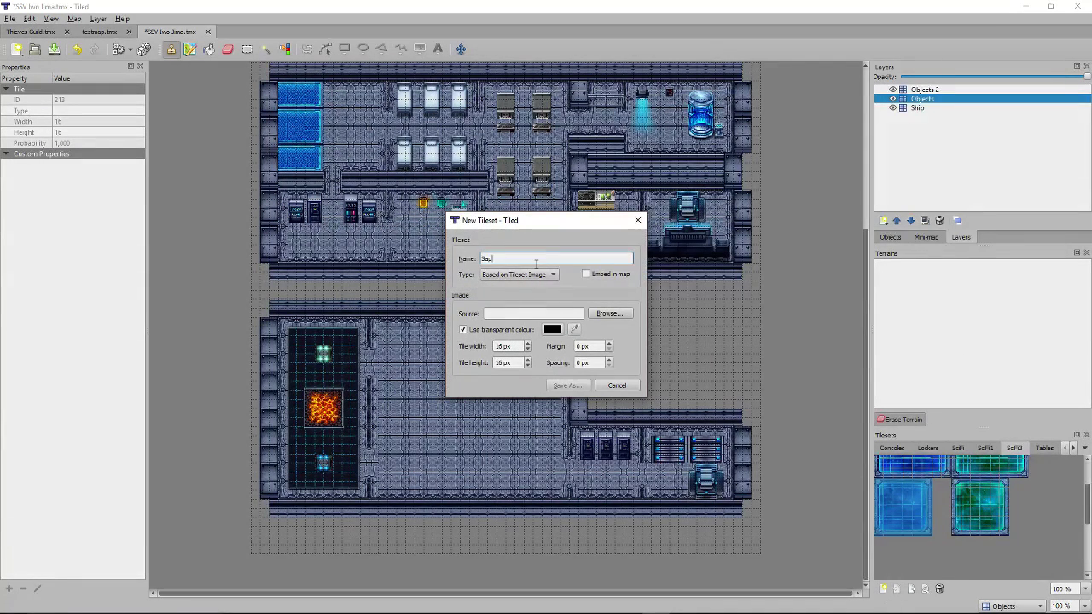
{"action": "type", "text": "Sapce"}
{"action": "key", "text": "BackSpace"}
{"action": "key", "text": "BackSpace"}
{"action": "key", "text": "BackSpace"}
{"action": "key", "text": "BackSpace"}
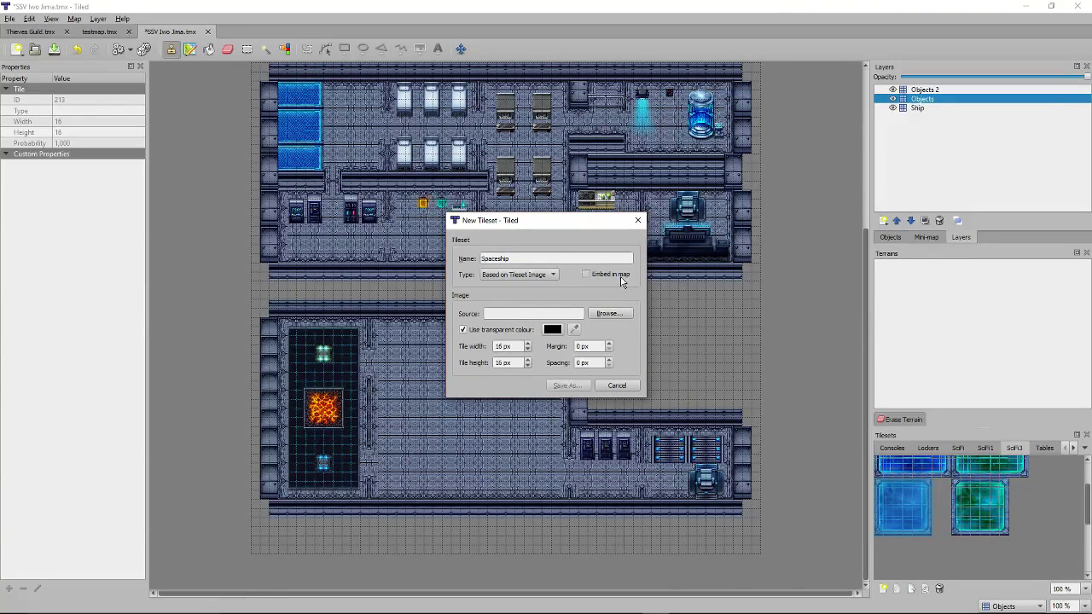
{"action": "left_click", "coordinate": [621, 275]}
Use the ScifiTileB.thumb image from the Space folder as the tileset's source and create the tileset with 16 px tiles.
{"action": "left_click", "coordinate": [608, 313]}
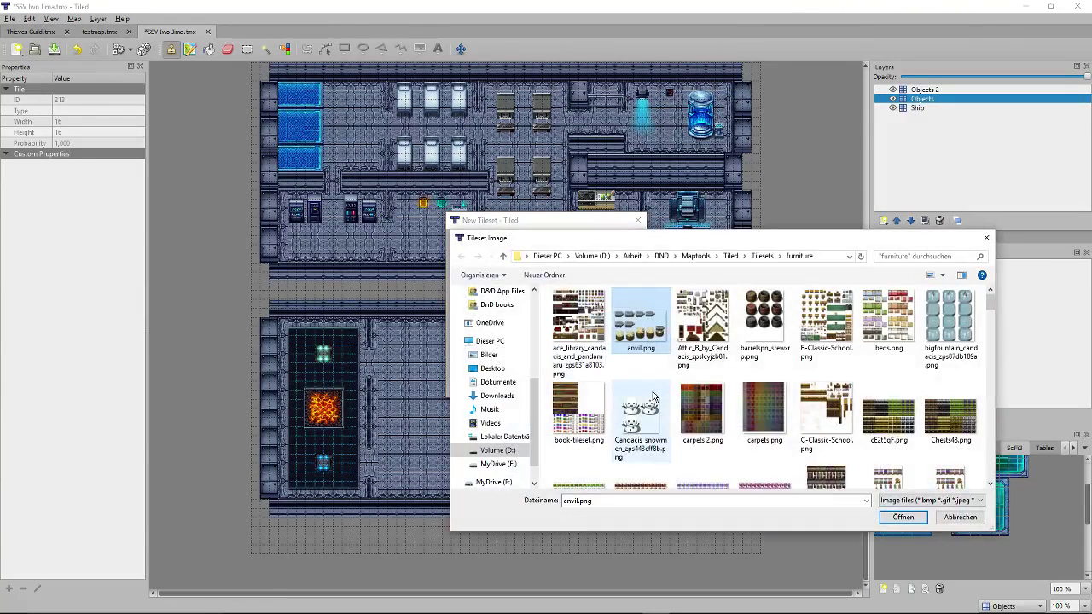
{"action": "left_click", "coordinate": [761, 256]}
{"action": "double_click", "coordinate": [832, 389]}
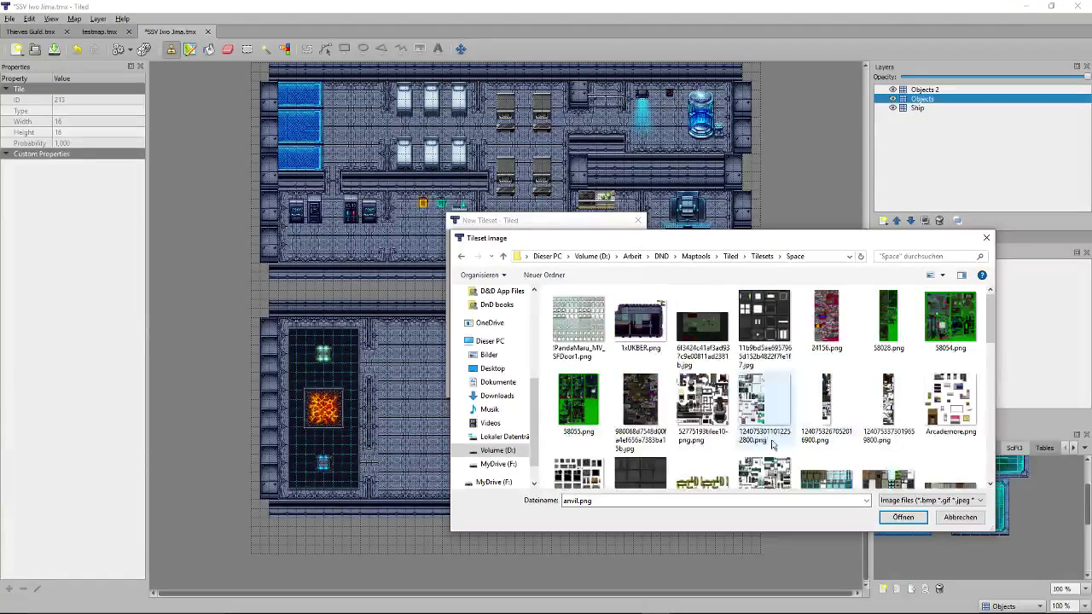
{"action": "scroll", "coordinate": [827, 366], "scroll_direction": "down", "scroll_amount": 5}
{"action": "left_click", "coordinate": [826, 324]}
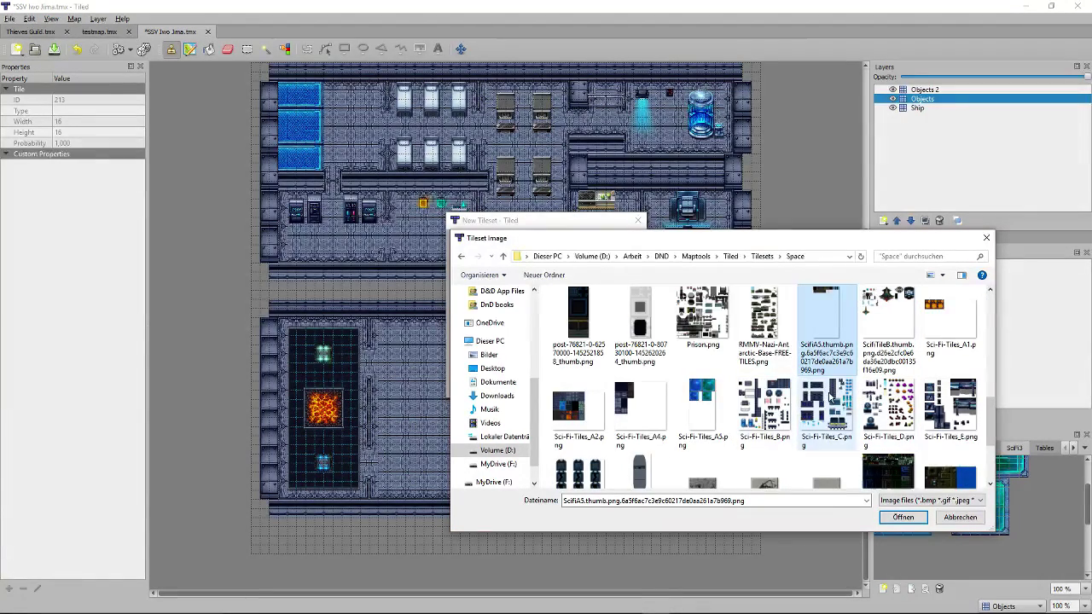
{"action": "double_click", "coordinate": [876, 330]}
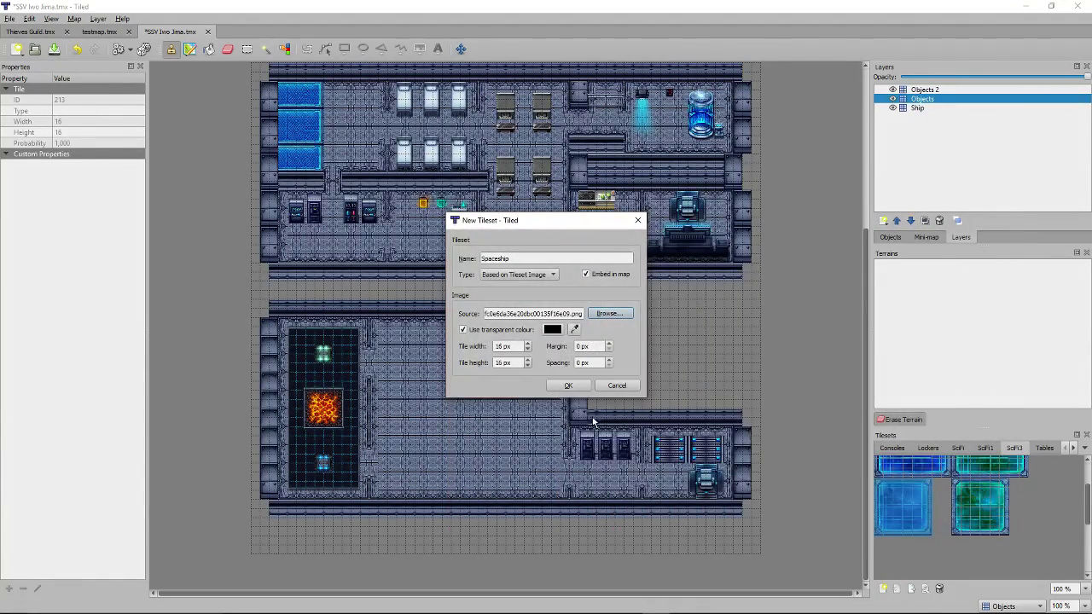
{"action": "left_click", "coordinate": [568, 385]}
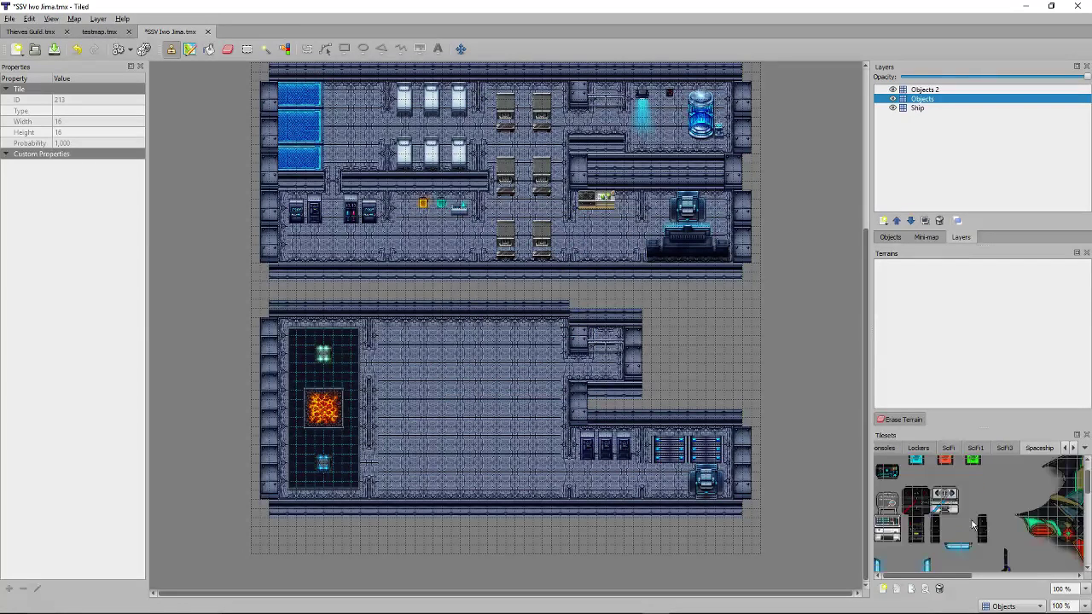
Place the large winged spaceship from the Spaceship tileset in the middle of the lower deck's large central room.
{"action": "left_click_drag", "start_coordinate": [972, 576], "coordinate": [917, 496]}
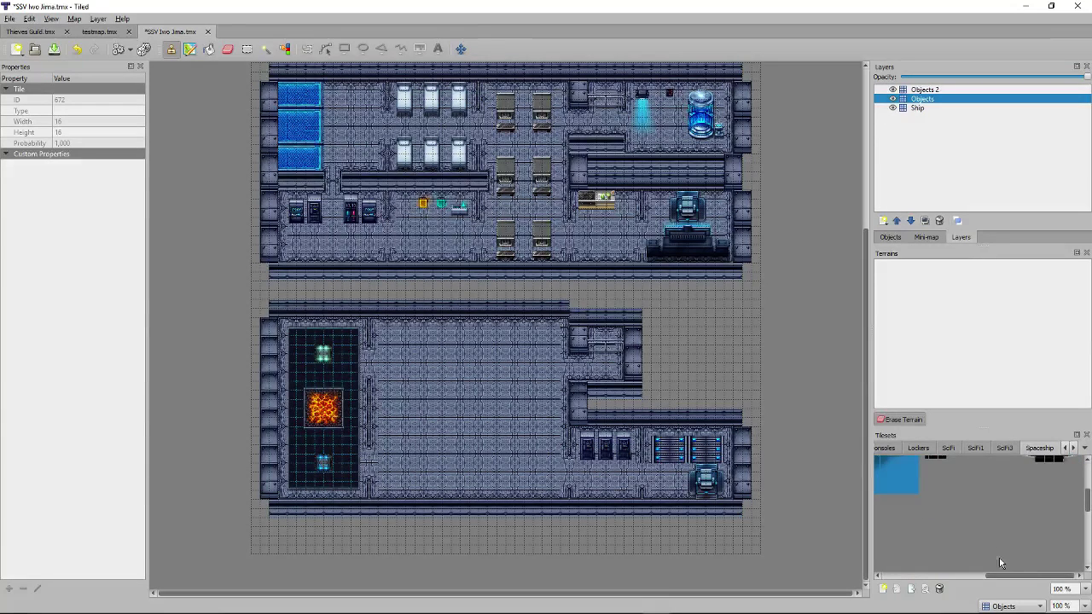
{"action": "scroll", "coordinate": [1001, 563], "scroll_direction": "left", "scroll_amount": 3}
{"action": "scroll", "coordinate": [1001, 563], "scroll_direction": "up", "scroll_amount": 2}
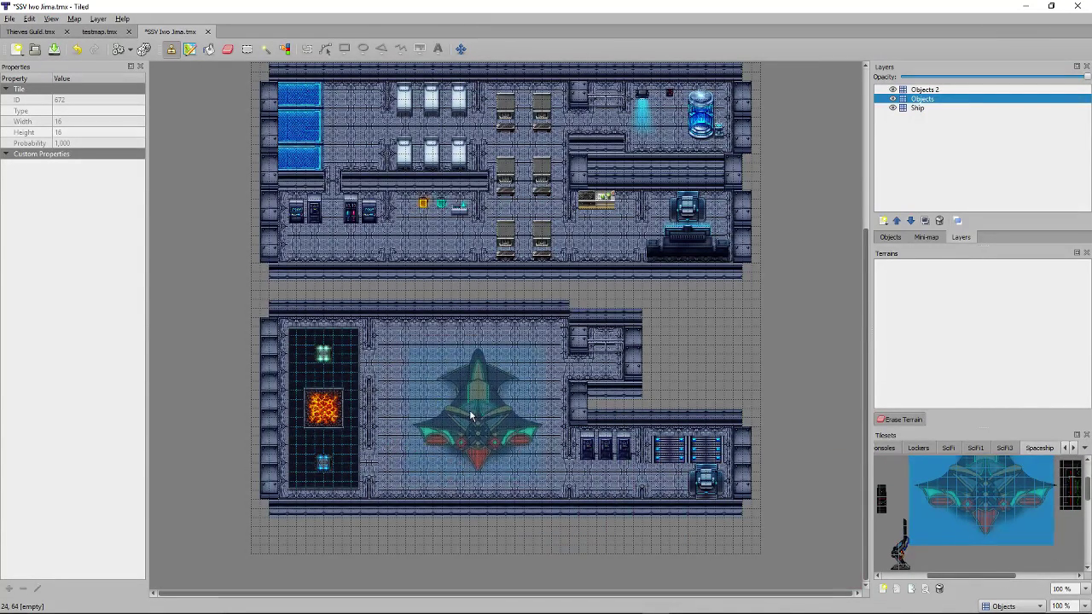
{"action": "left_click", "coordinate": [468, 408]}
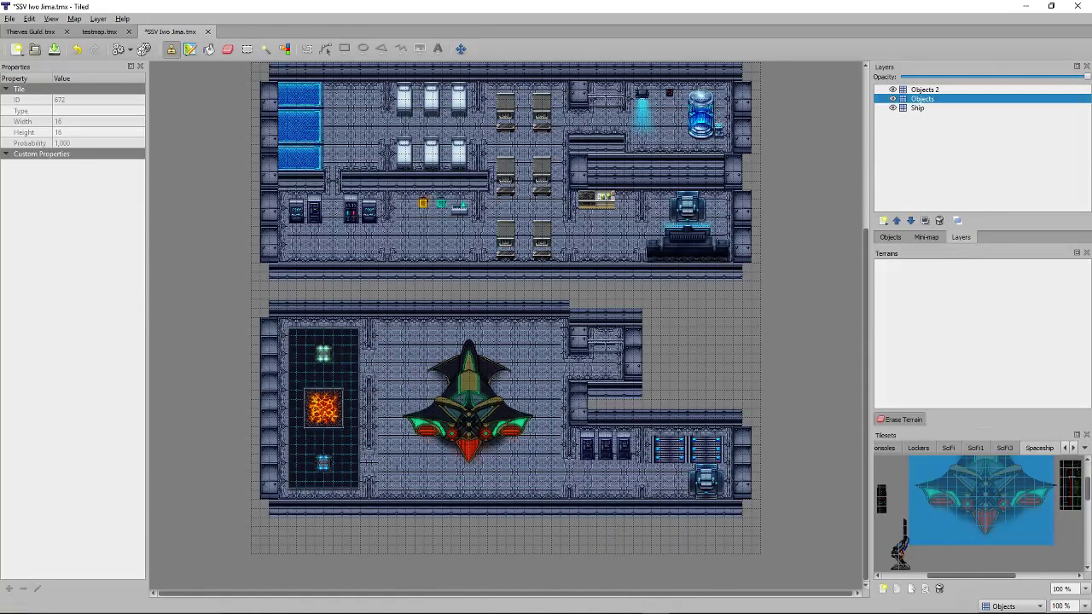
{"action": "left_click", "coordinate": [228, 48]}
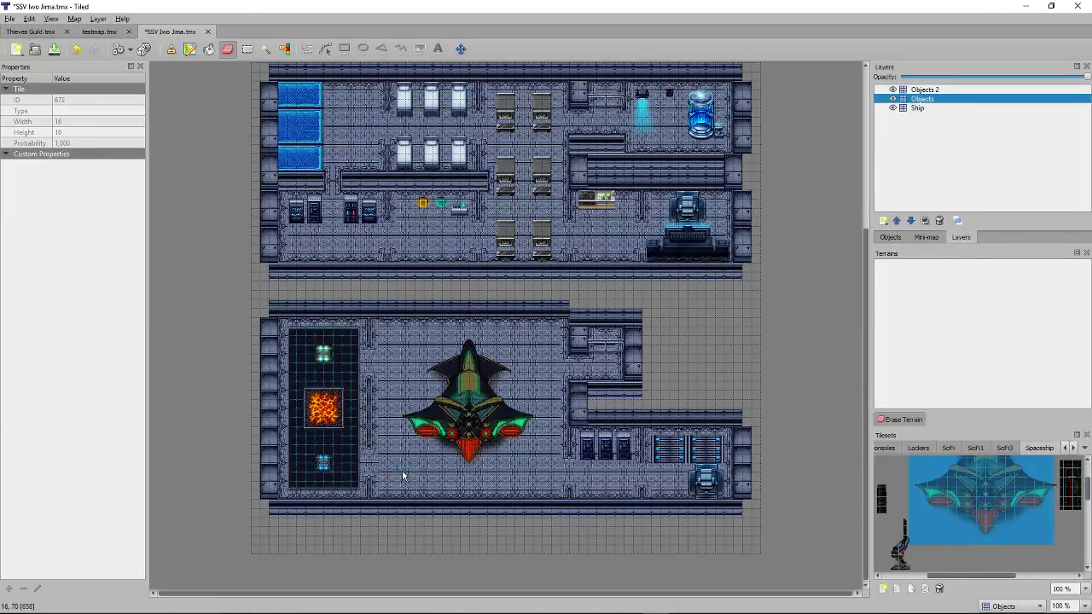
{"action": "left_click", "coordinate": [924, 90]}
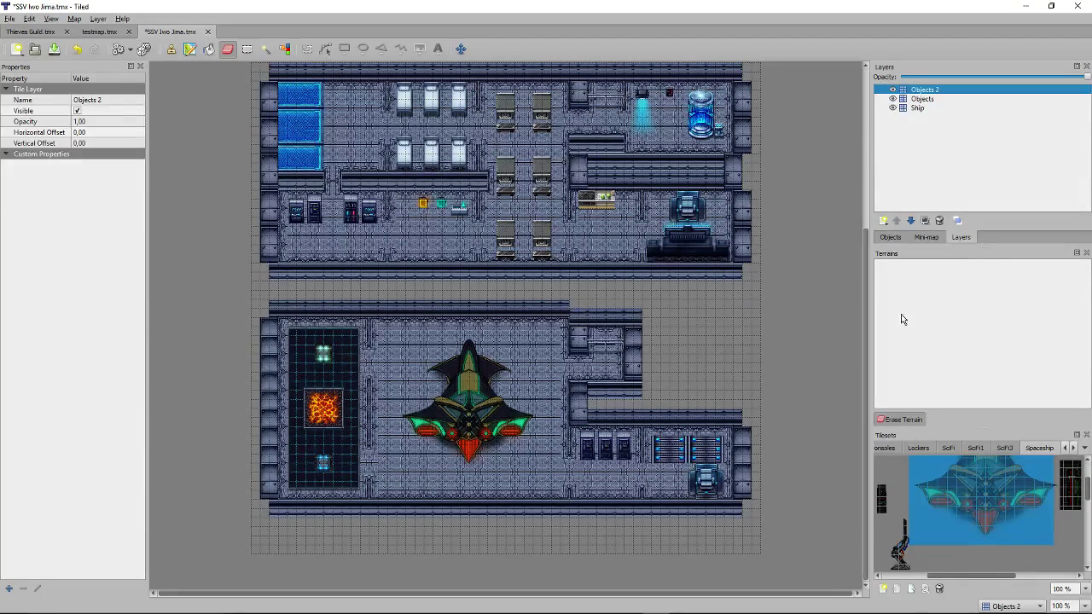
{"action": "left_click", "coordinate": [883, 220]}
{"action": "left_click", "coordinate": [921, 222]}
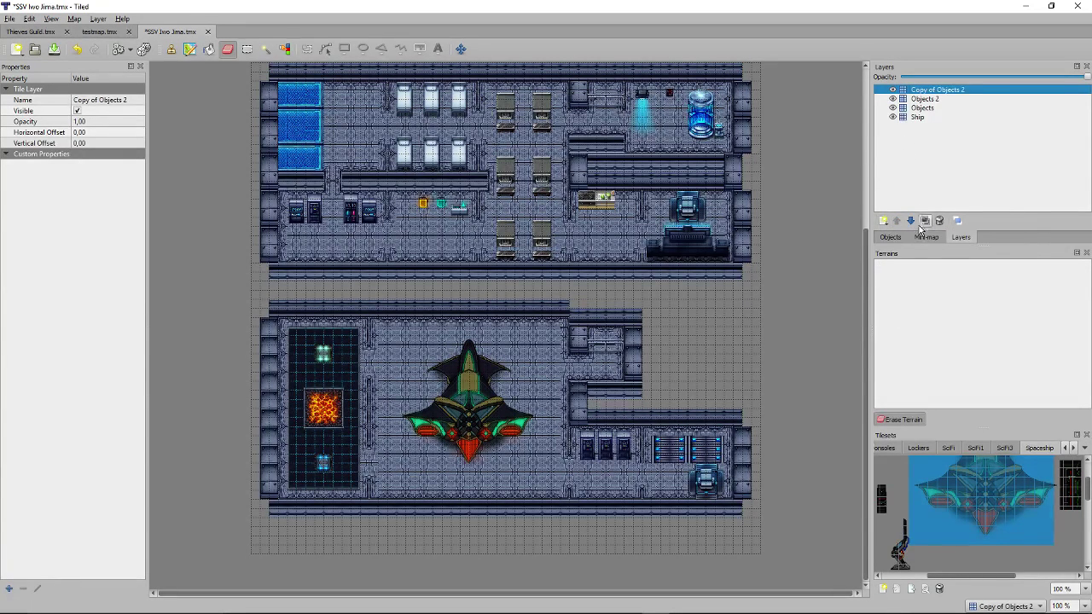
{"action": "left_click", "coordinate": [939, 220]}
Add a new tile layer above Objects 2 and name it Doors.
{"action": "left_click", "coordinate": [884, 220]}
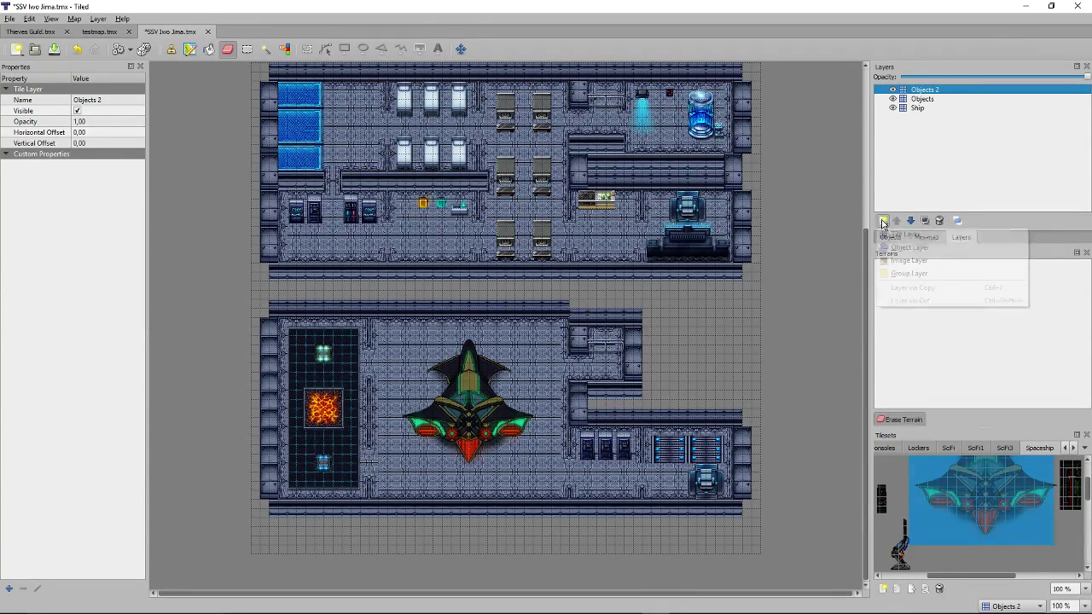
{"action": "left_click", "coordinate": [916, 244]}
{"action": "type", "text": "Doors"}
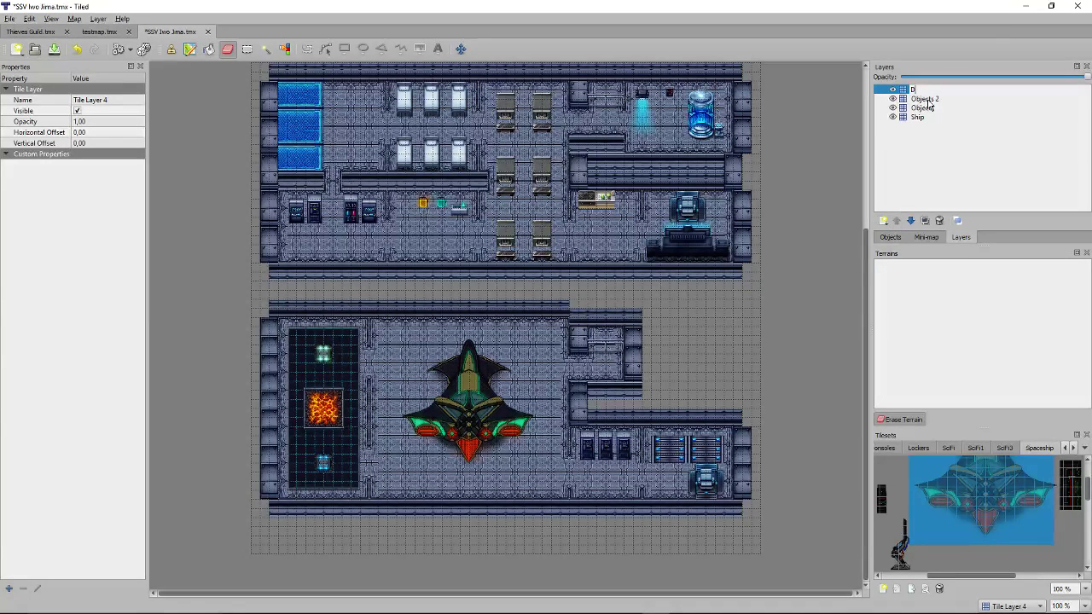
Confirm Doors as the new tile layer's name.
{"action": "key", "text": "Return"}
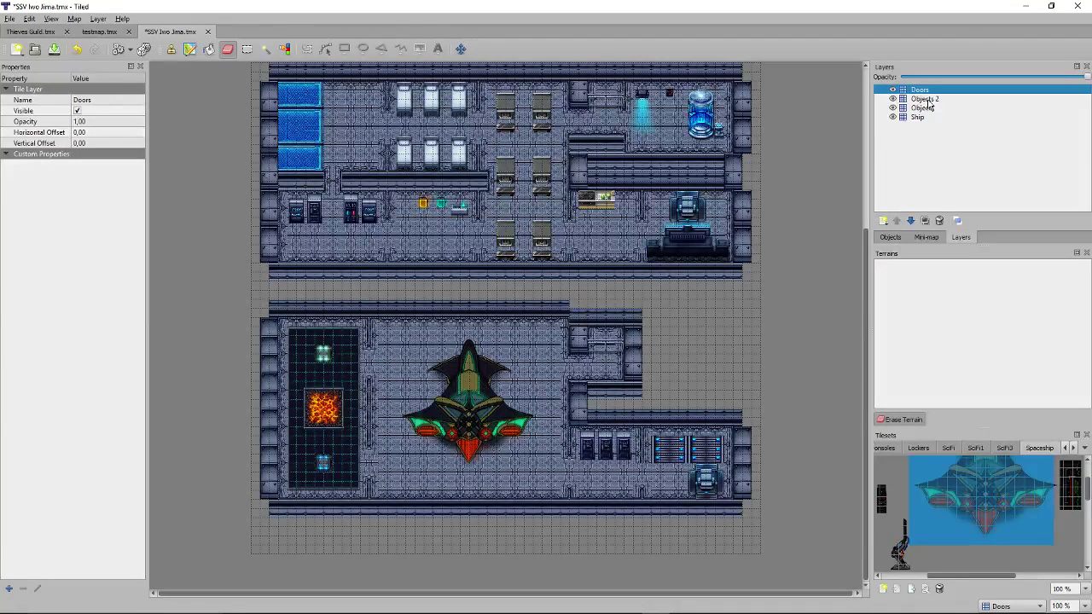
Create a map-embedded tileset with 16 px tiles from the !PandaMaru_MV_SFDoor1.png image in the Space folder.
{"action": "left_click", "coordinate": [884, 588]}
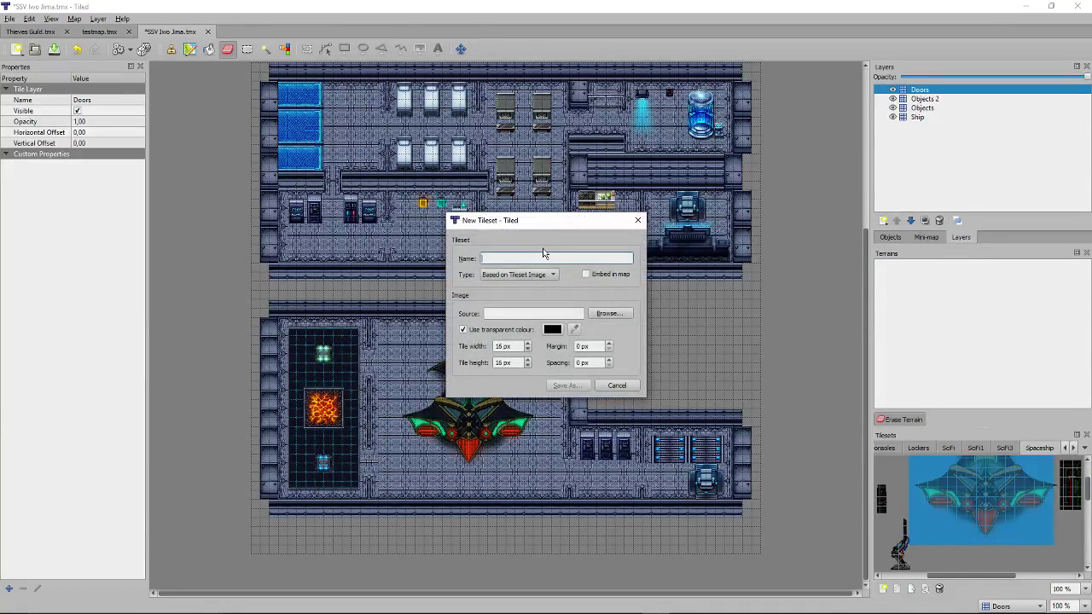
{"action": "left_click", "coordinate": [597, 275]}
{"action": "left_click", "coordinate": [609, 313]}
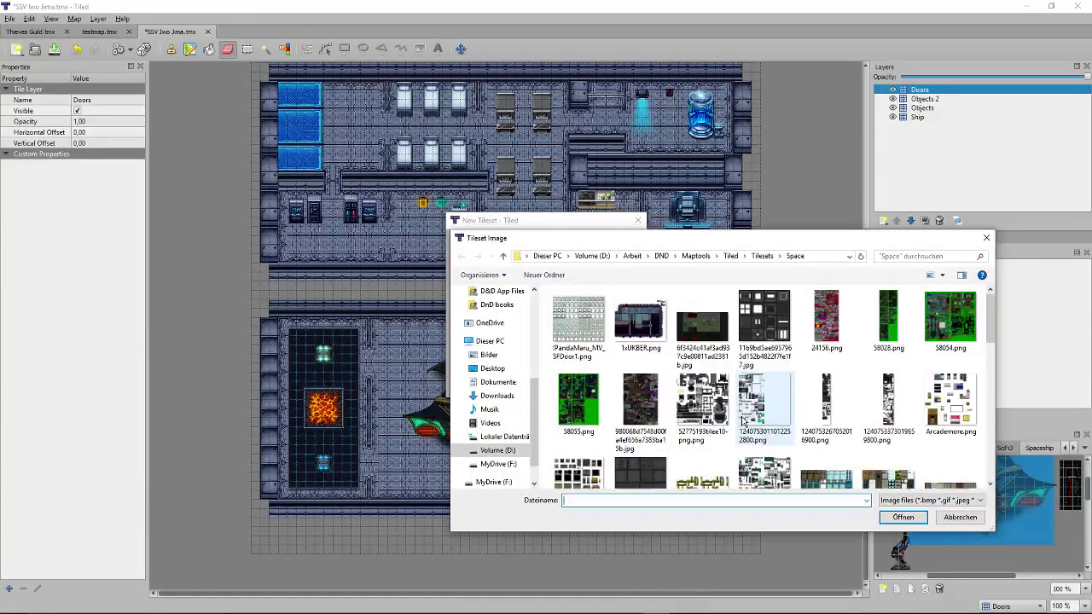
{"action": "scroll", "coordinate": [744, 418], "scroll_direction": "up", "scroll_amount": 4, "text": "ctrl"}
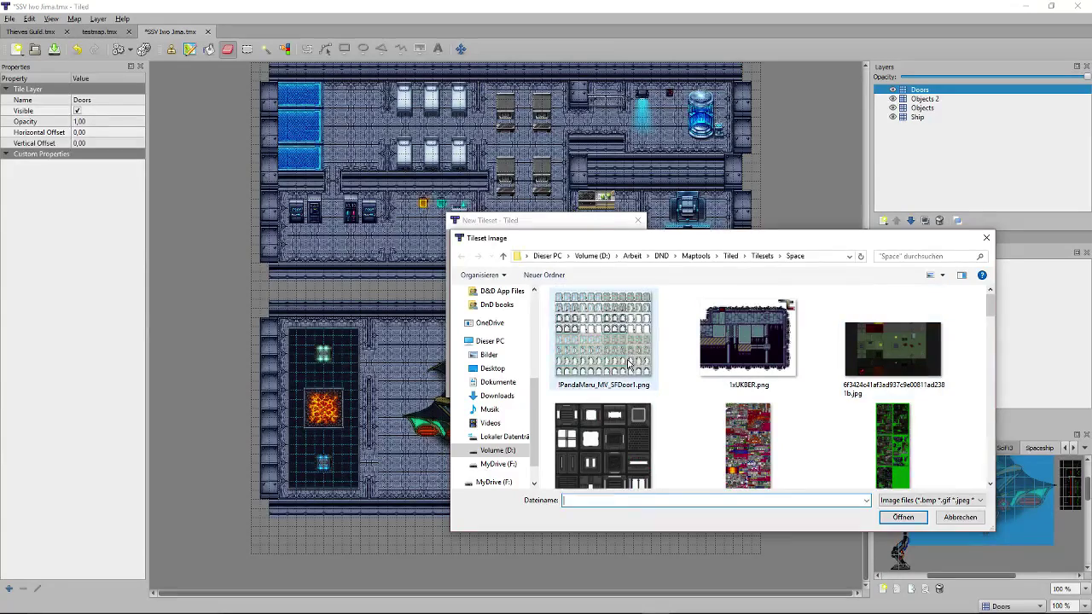
{"action": "double_click", "coordinate": [602, 339]}
{"action": "left_click", "coordinate": [567, 388]}
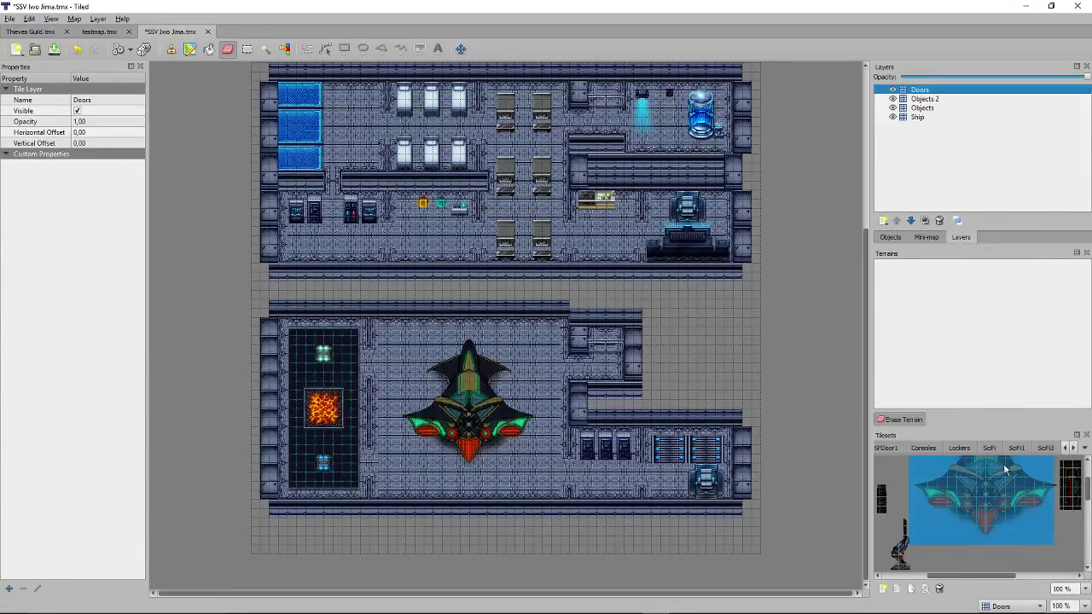
Try door tiles from the PandaMaru_MV_SFDoor1 tileset against the map, and remove that tileset.
{"action": "left_click", "coordinate": [1066, 448]}
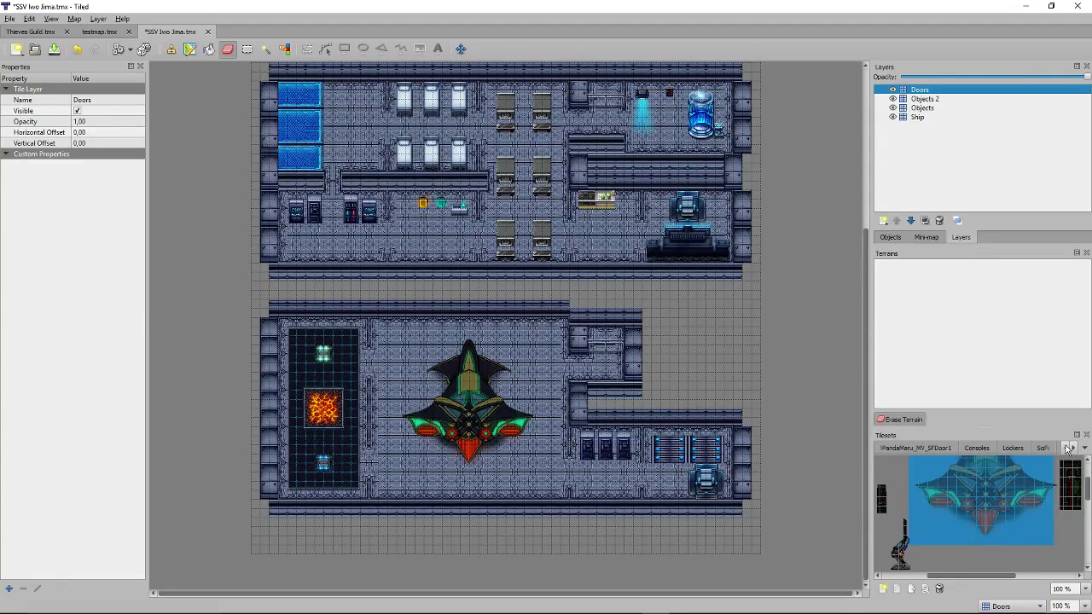
{"action": "left_click", "coordinate": [933, 449]}
{"action": "left_click", "coordinate": [933, 469]}
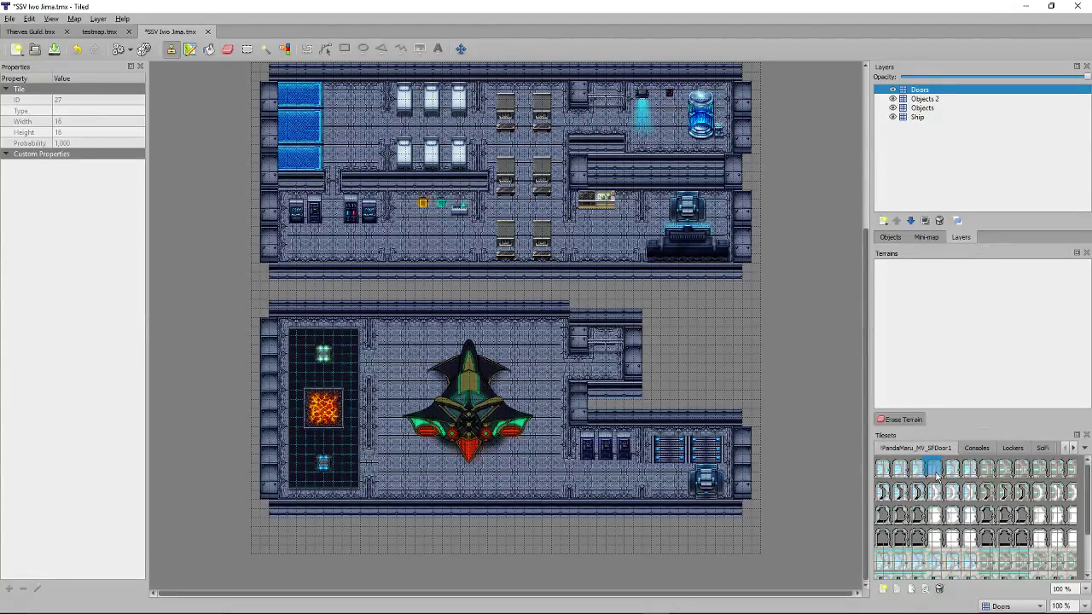
{"action": "left_click", "coordinate": [880, 470]}
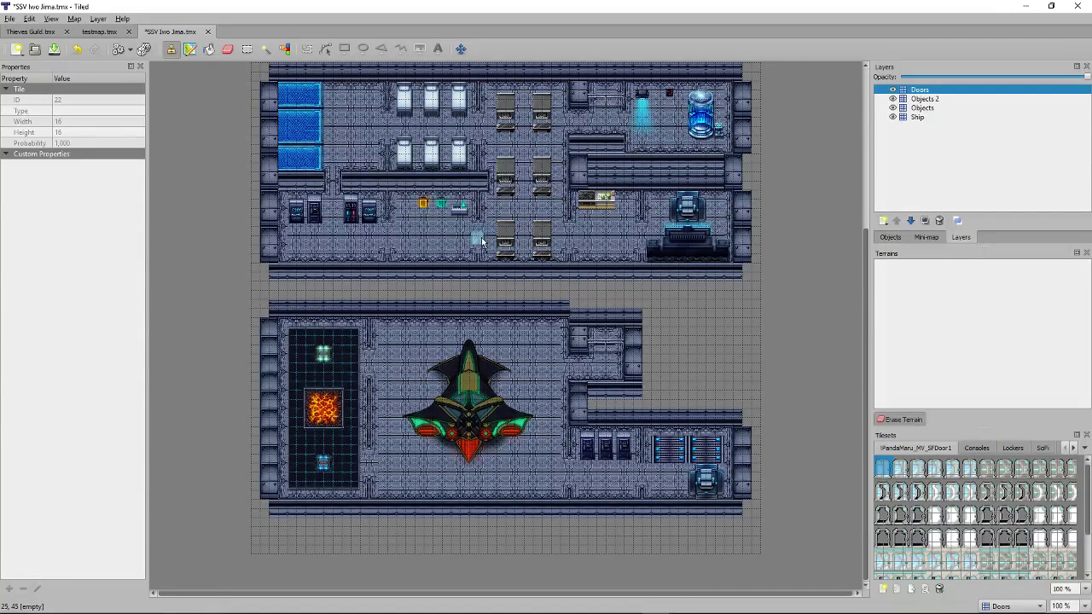
{"action": "left_click", "coordinate": [881, 472]}
{"action": "scroll", "coordinate": [969, 544], "scroll_direction": "down", "scroll_amount": 3}
{"action": "scroll", "coordinate": [972, 547], "scroll_direction": "up", "scroll_amount": 3}
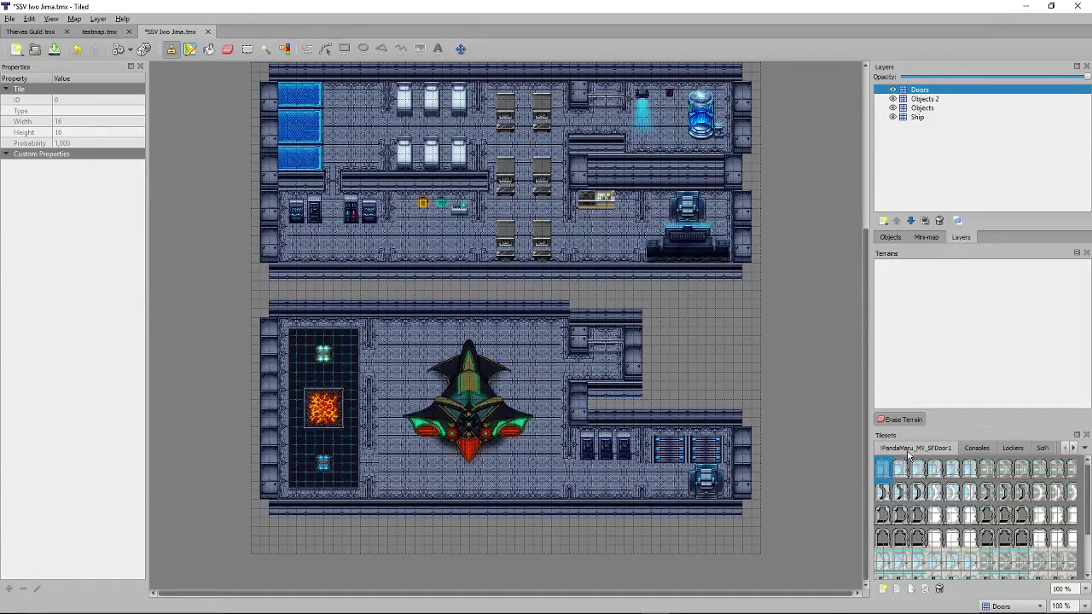
{"action": "left_click", "coordinate": [939, 588]}
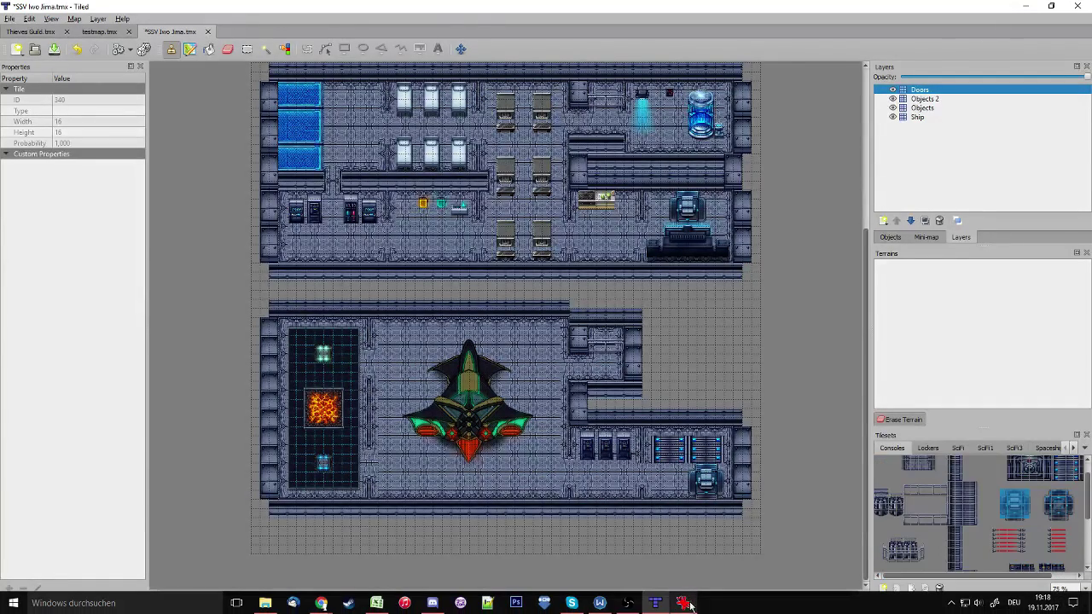
Switch to IrfanView and look through the Space folder's tileset images for one with suitable doors.
{"action": "left_click", "coordinate": [682, 603]}
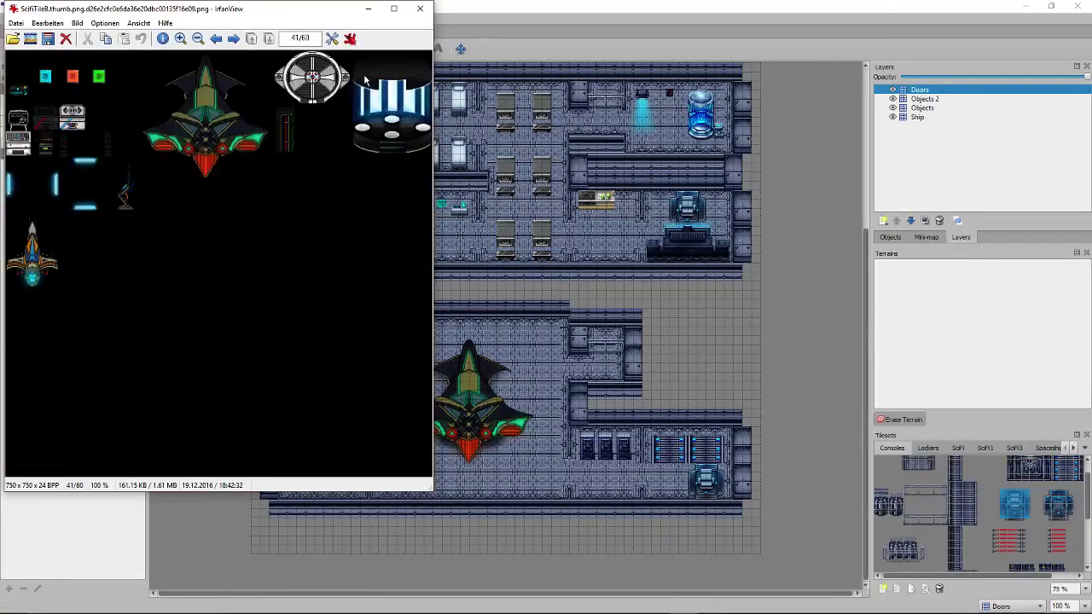
{"action": "scroll", "coordinate": [364, 79], "scroll_direction": "up", "scroll_amount": 10}
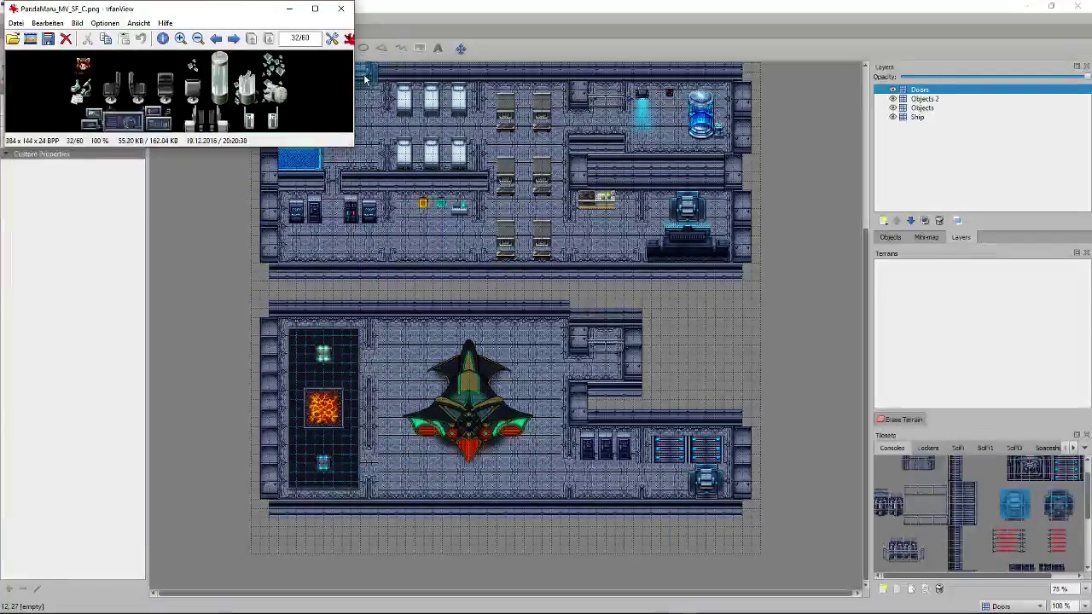
{"action": "scroll", "coordinate": [364, 77], "scroll_direction": "up", "scroll_amount": 20}
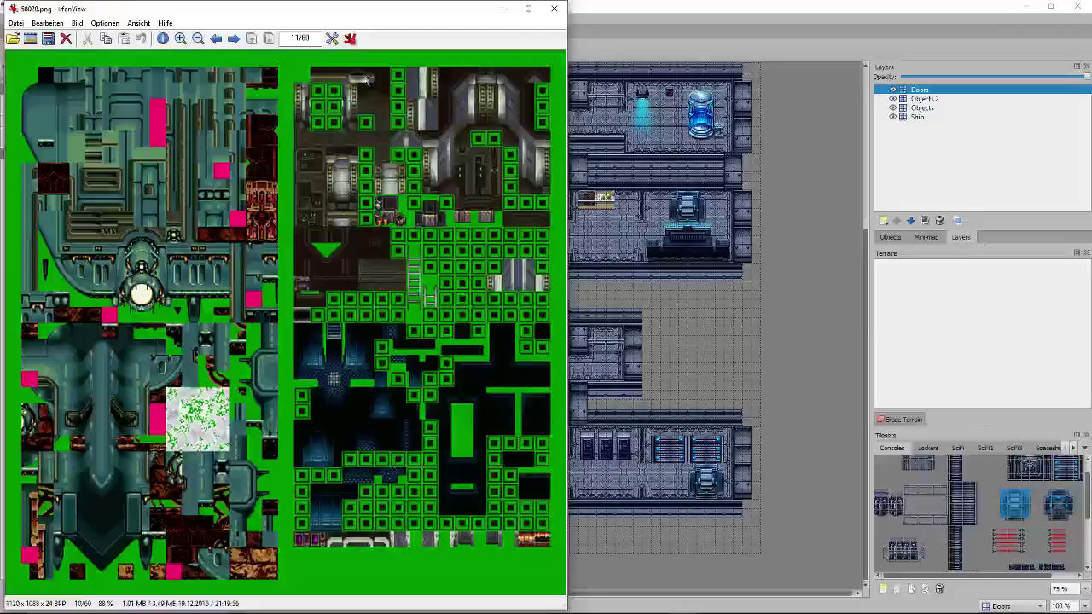
{"action": "scroll", "coordinate": [364, 79], "scroll_direction": "up", "scroll_amount": 3}
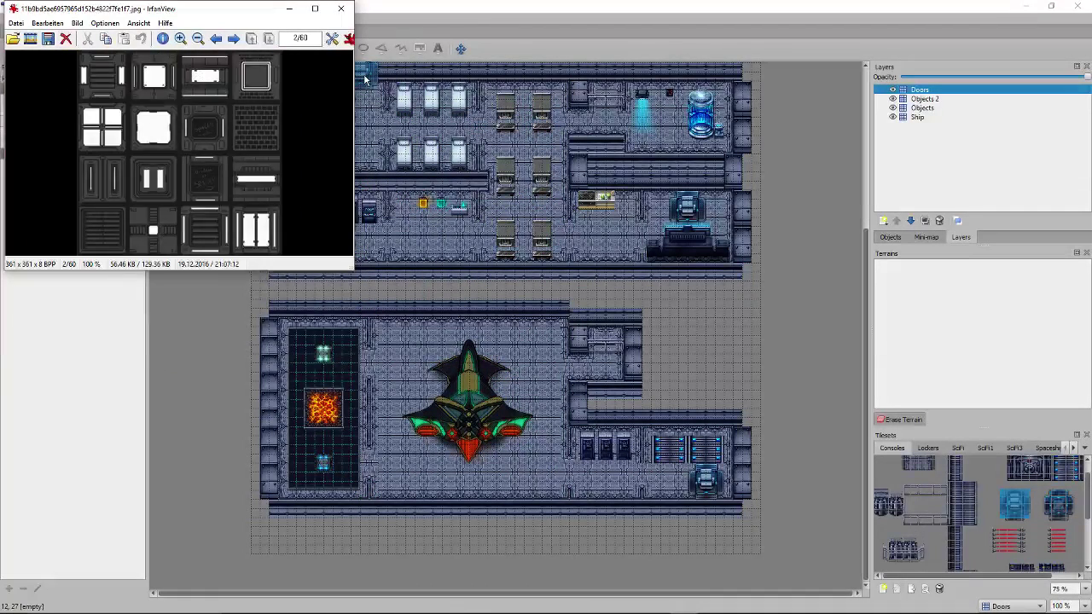
{"action": "scroll", "coordinate": [365, 79], "scroll_direction": "down", "scroll_amount": 1}
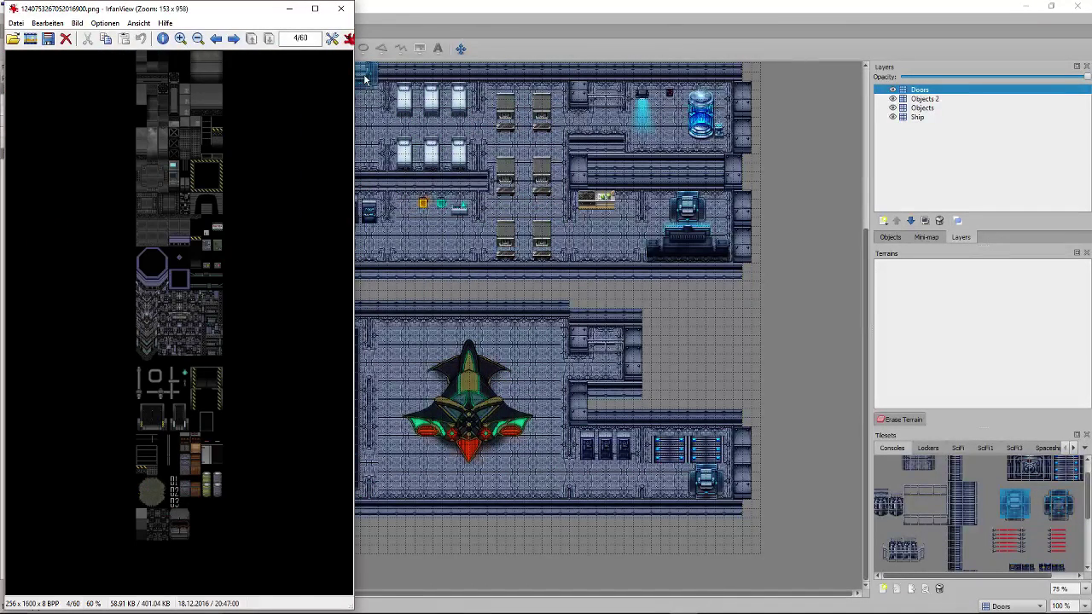
{"action": "scroll", "coordinate": [364, 79], "scroll_direction": "down", "scroll_amount": 1}
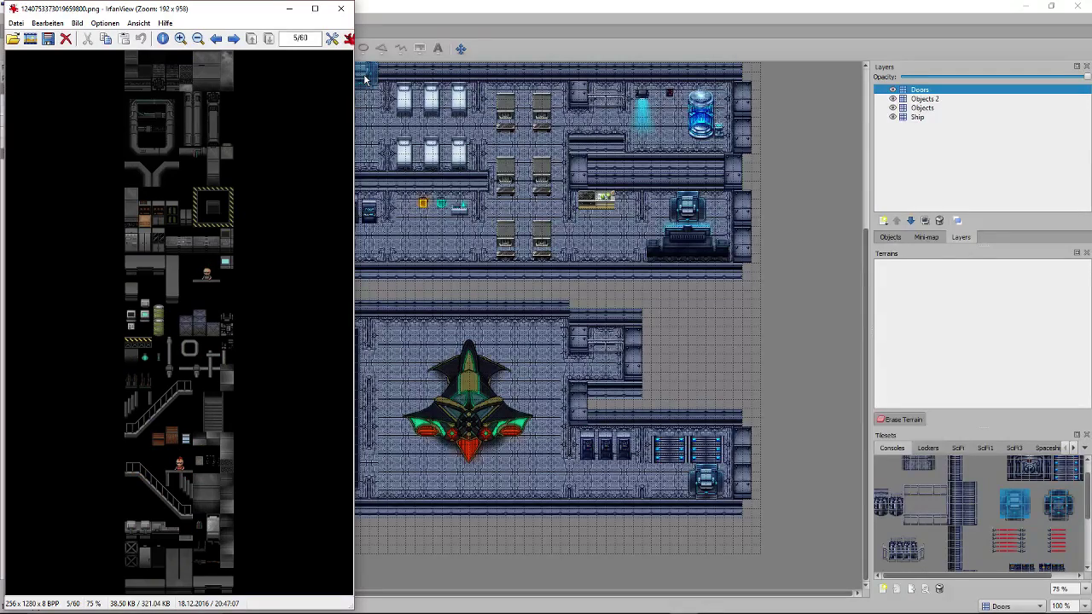
{"action": "scroll", "coordinate": [364, 79], "scroll_direction": "down", "scroll_amount": 3}
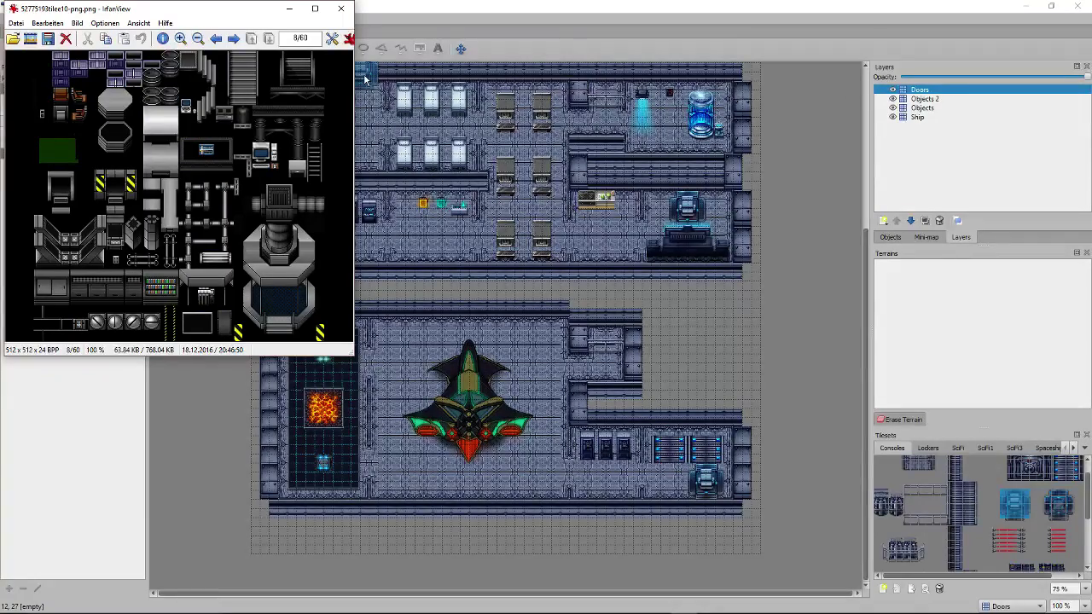
{"action": "key", "text": "space"}
{"action": "key", "text": "space"}
{"action": "key", "text": "space"}
{"action": "key", "text": "space"}
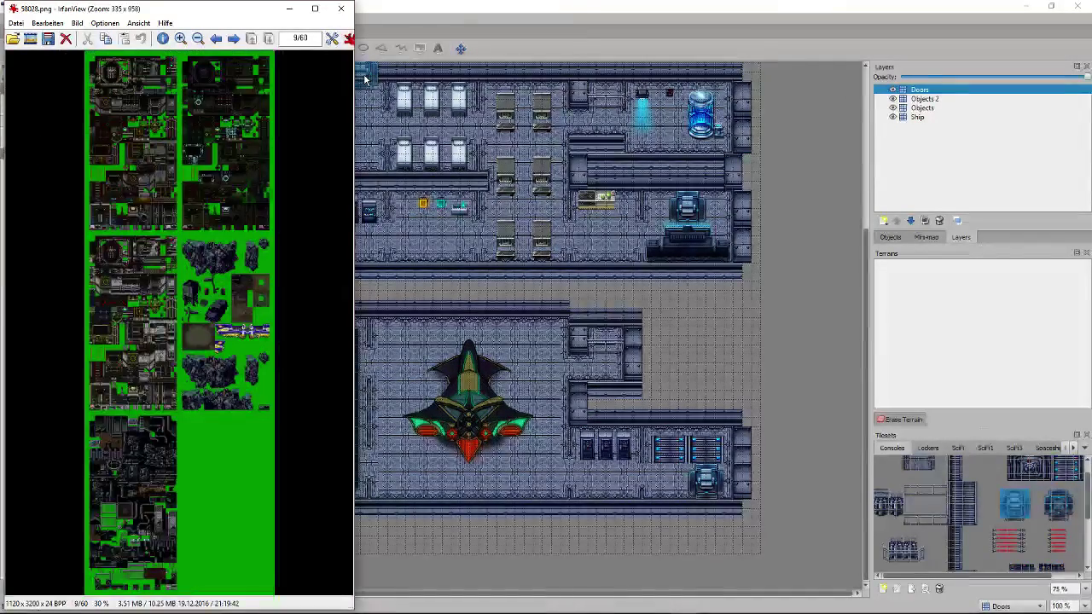
{"action": "key", "text": "space"}
{"action": "key", "text": "space"}
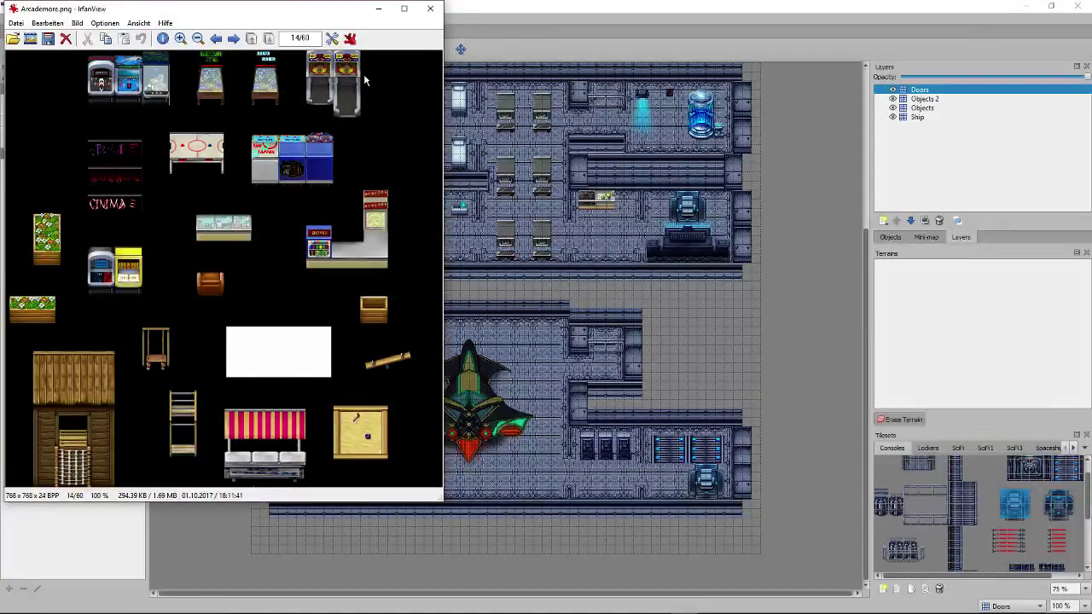
{"action": "key", "text": "space"}
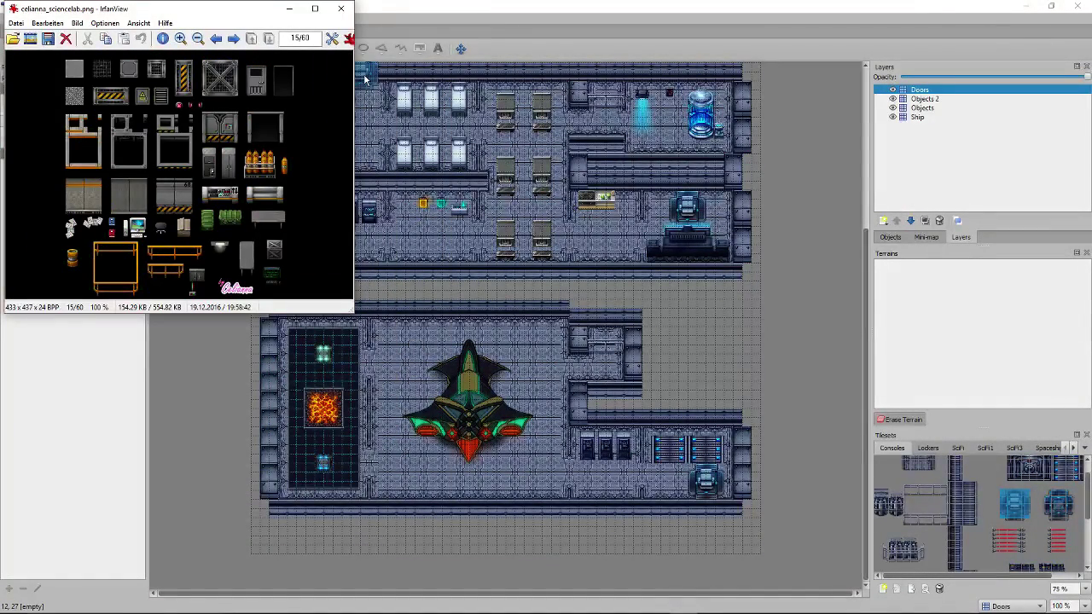
{"action": "left_click", "coordinate": [289, 8]}
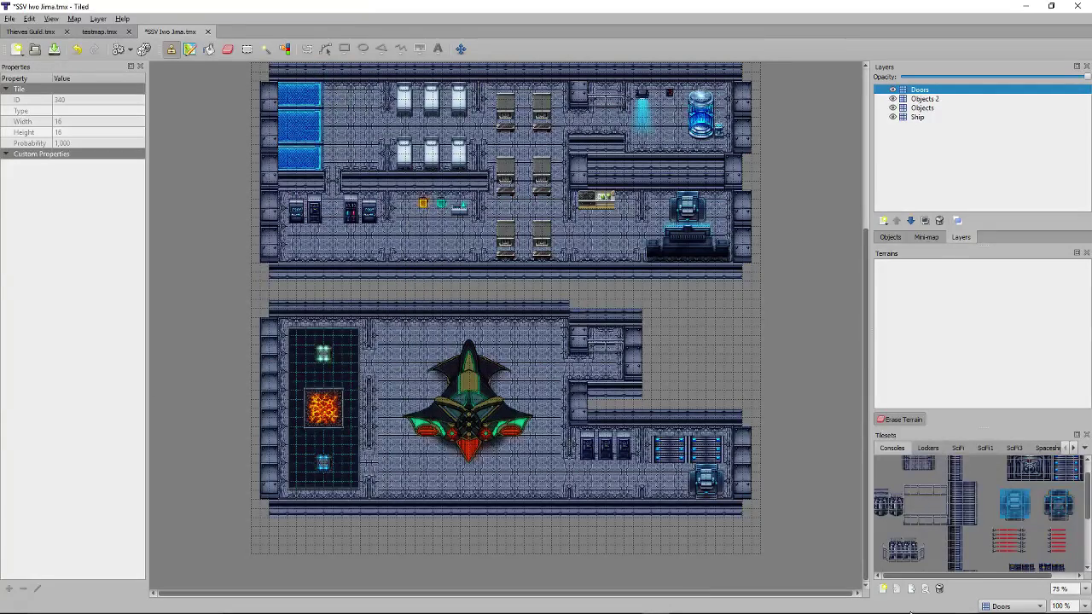
Create a map-embedded tileset named Doors from celianna_sciencelab.png in the Space folder, with 16 px tiles.
{"action": "left_click", "coordinate": [882, 588]}
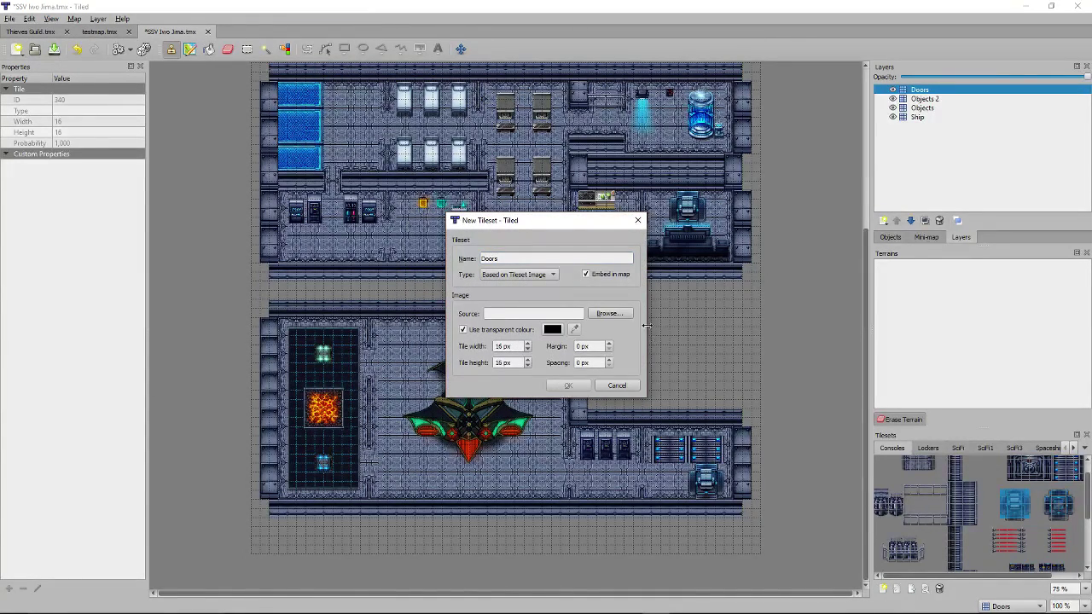
{"action": "left_click", "coordinate": [608, 313]}
{"action": "left_click", "coordinate": [791, 368]}
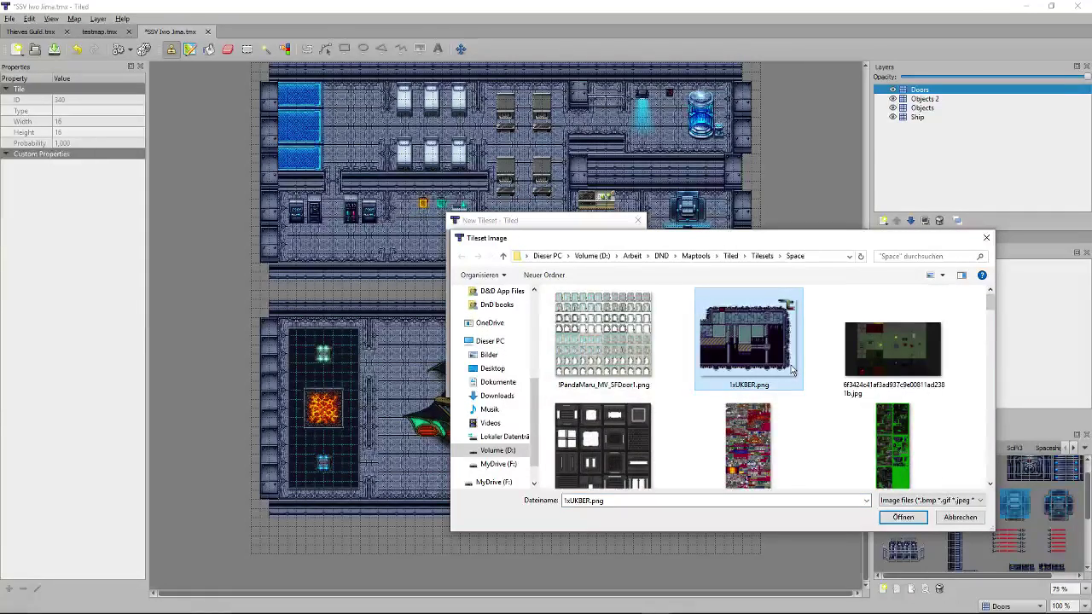
{"action": "scroll", "coordinate": [792, 369], "scroll_direction": "down", "scroll_amount": 2}
{"action": "left_click", "coordinate": [874, 380]}
{"action": "double_click", "coordinate": [884, 361]}
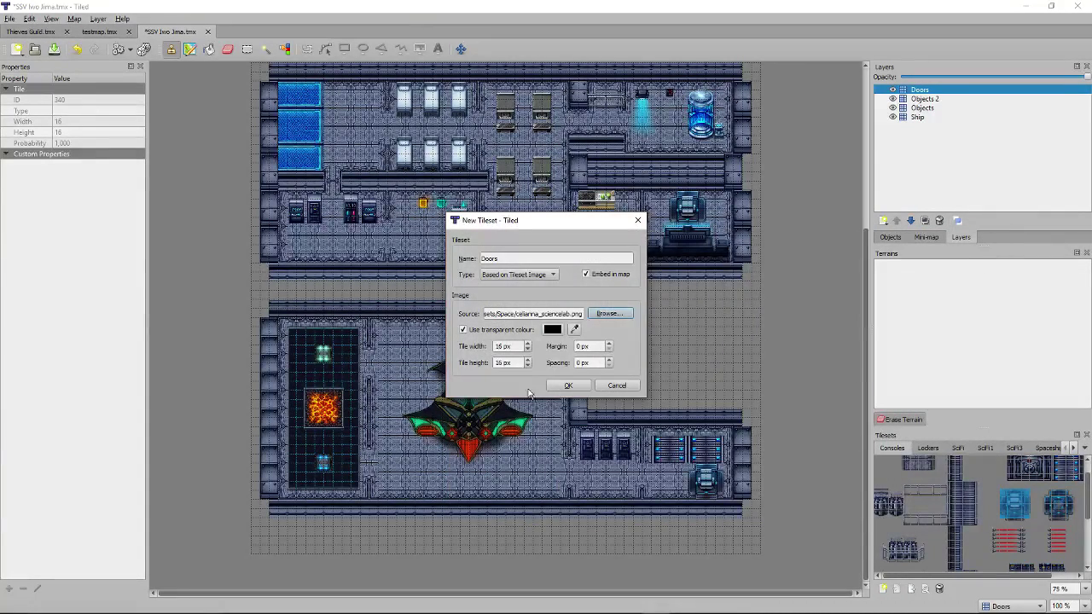
{"action": "left_click", "coordinate": [564, 387]}
Open the new Doors tileset for picking tiles.
{"action": "left_click", "coordinate": [1073, 449]}
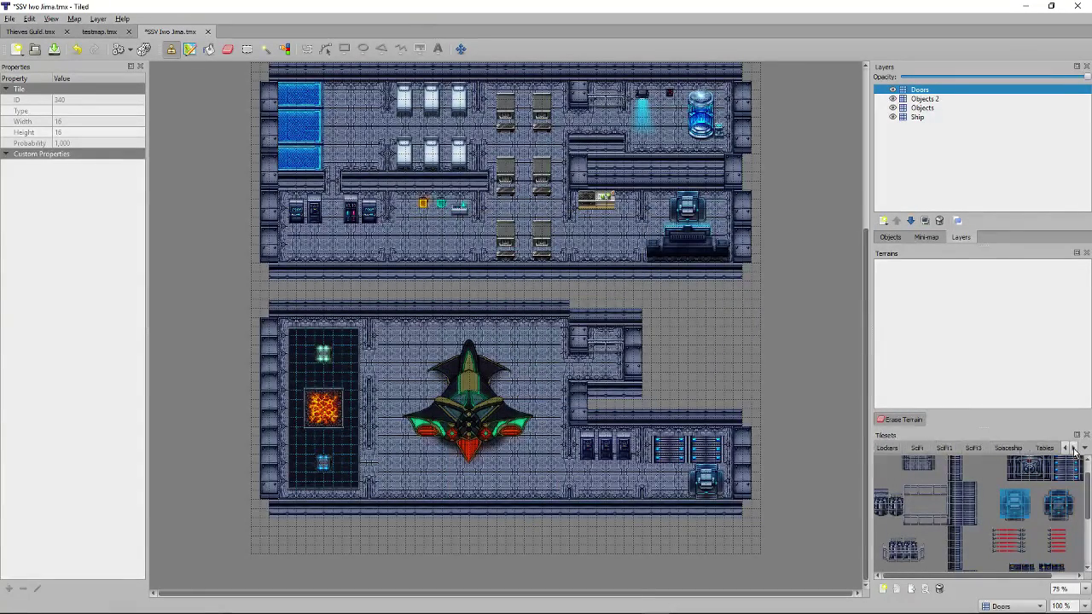
{"action": "left_click", "coordinate": [1073, 449]}
{"action": "left_click", "coordinate": [1066, 450]}
{"action": "left_click", "coordinate": [1065, 450]}
{"action": "left_click", "coordinate": [1066, 450]}
{"action": "left_click", "coordinate": [1066, 449]}
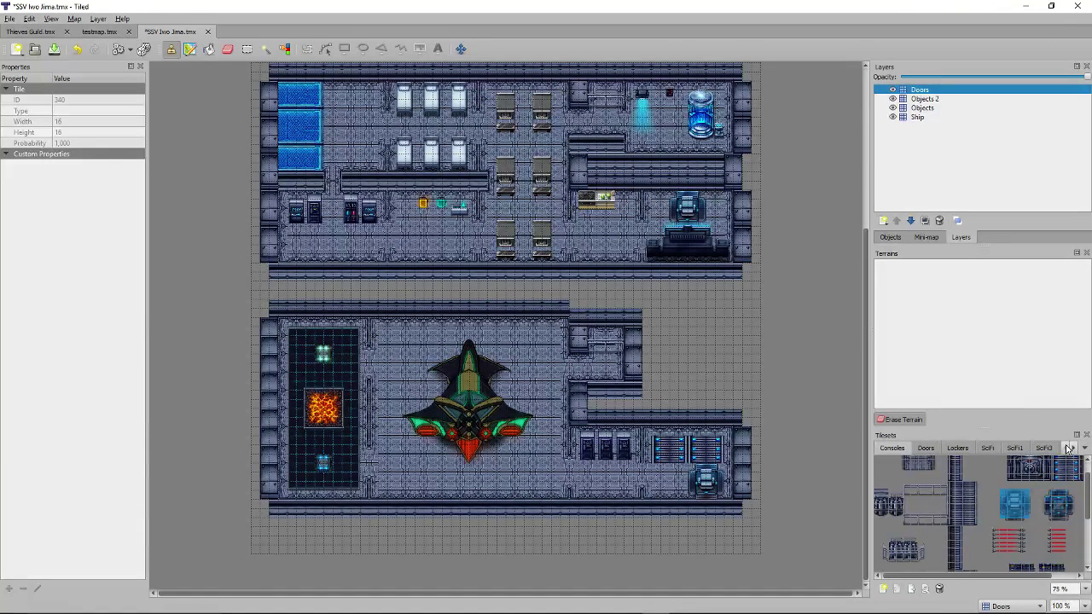
{"action": "left_click", "coordinate": [926, 448]}
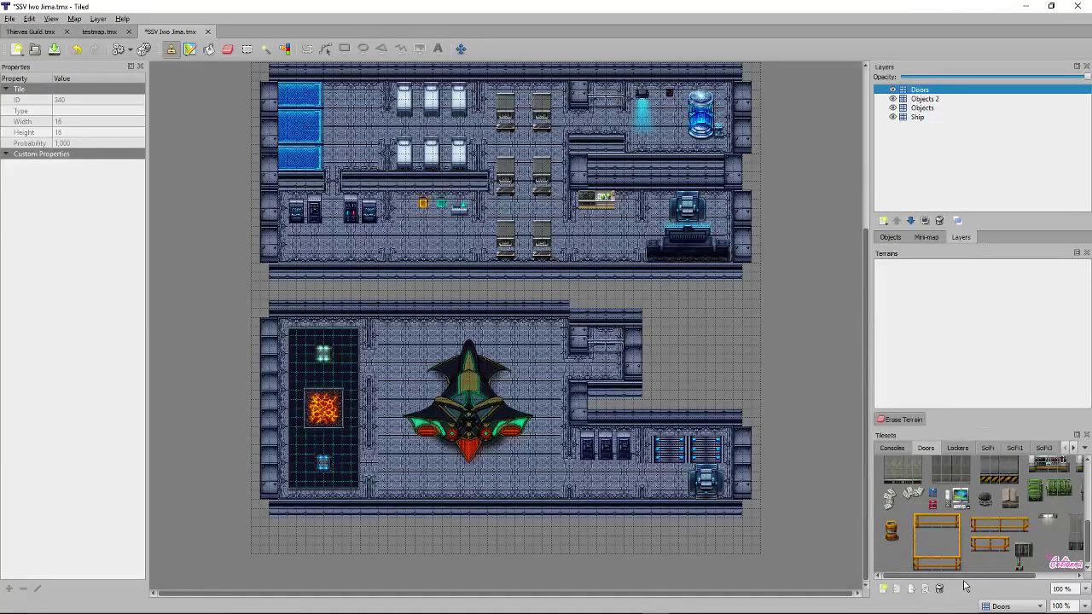
Place the grey single door with a small window from the Doors tileset in the five wall openings of the lower deck.
{"action": "left_click_drag", "start_coordinate": [967, 579], "coordinate": [1021, 578]}
{"action": "scroll", "coordinate": [1027, 542], "scroll_direction": "up", "scroll_amount": 3}
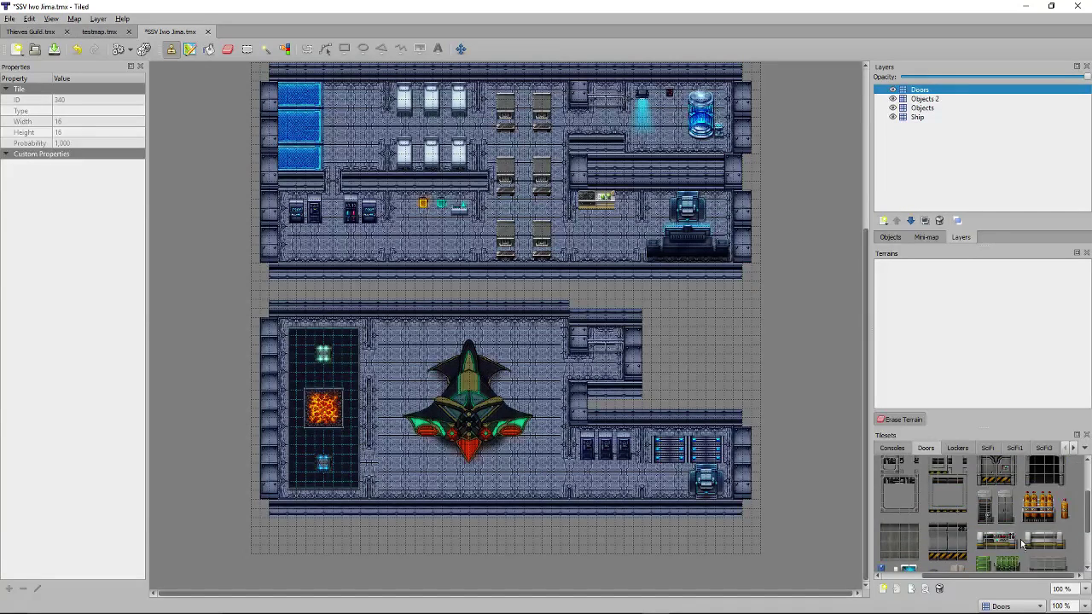
{"action": "scroll", "coordinate": [1017, 541], "scroll_direction": "up", "scroll_amount": 3}
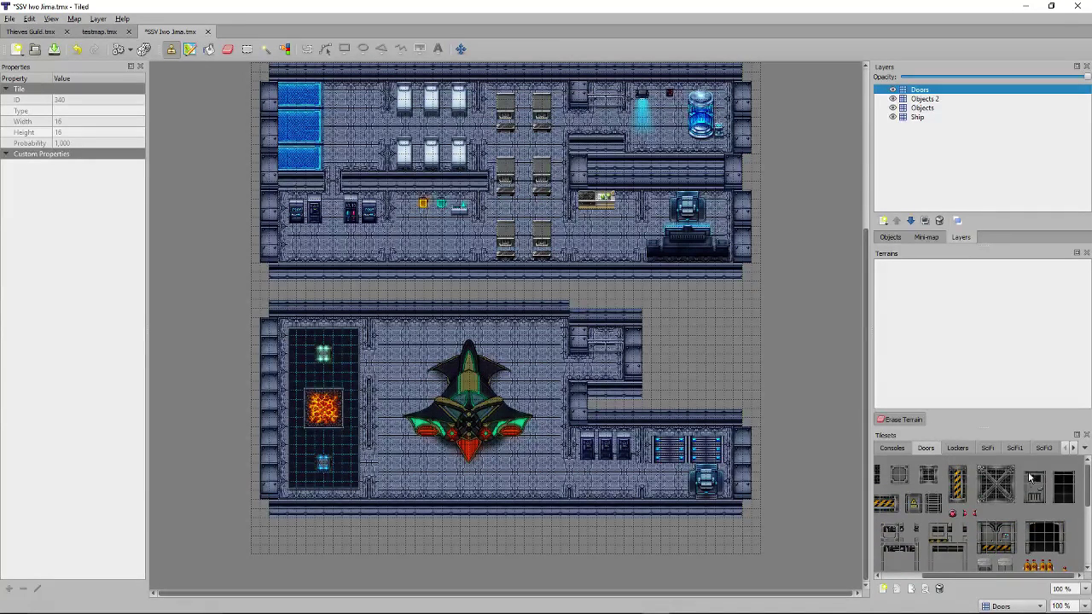
{"action": "left_click", "coordinate": [571, 475]}
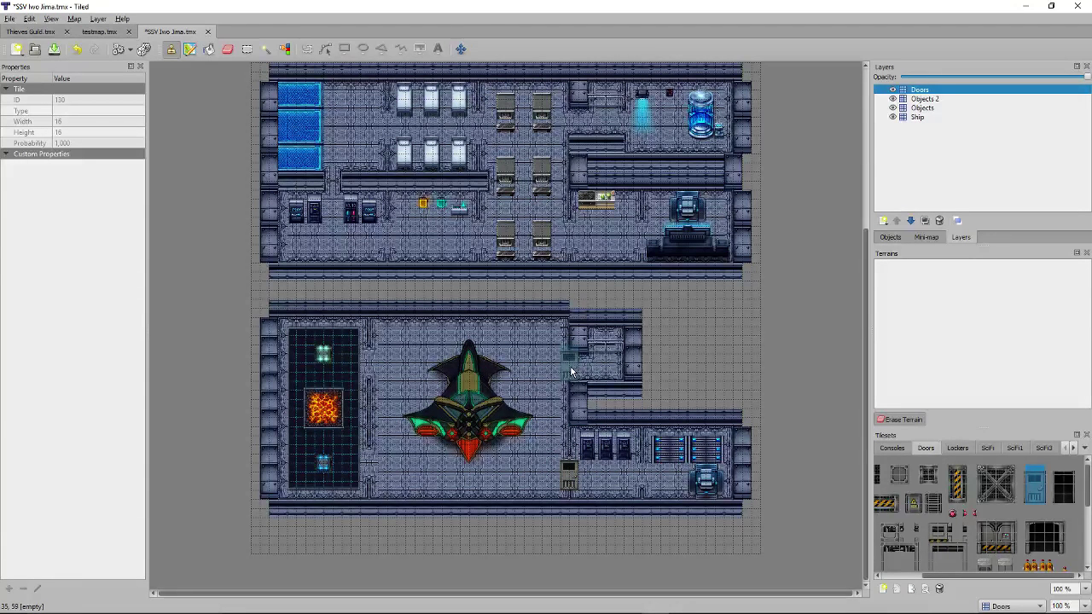
{"action": "left_click", "coordinate": [572, 371]}
{"action": "left_click", "coordinate": [643, 471]}
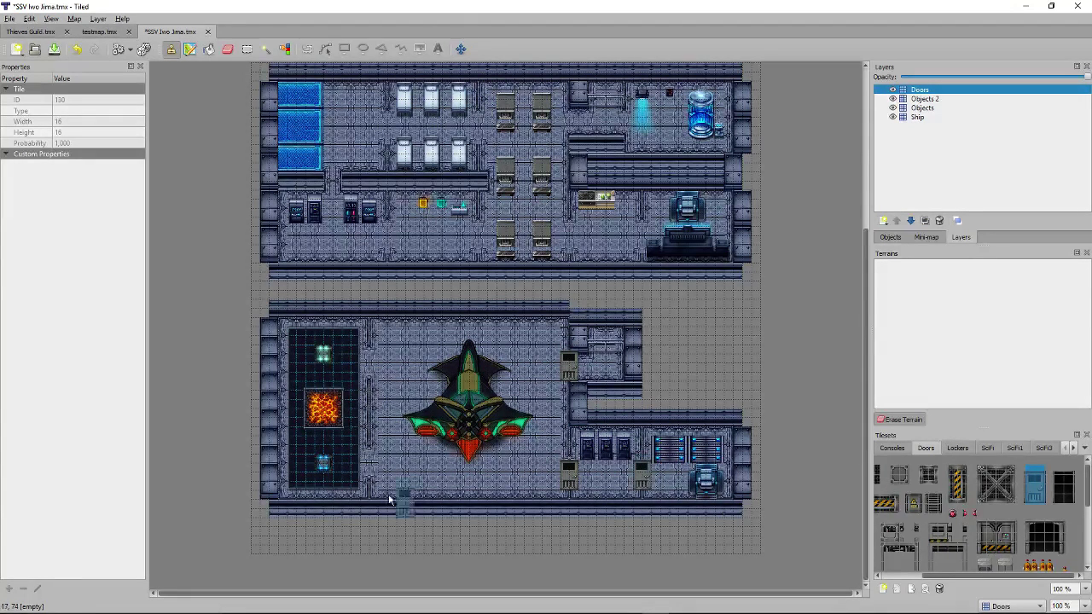
{"action": "left_click", "coordinate": [375, 469]}
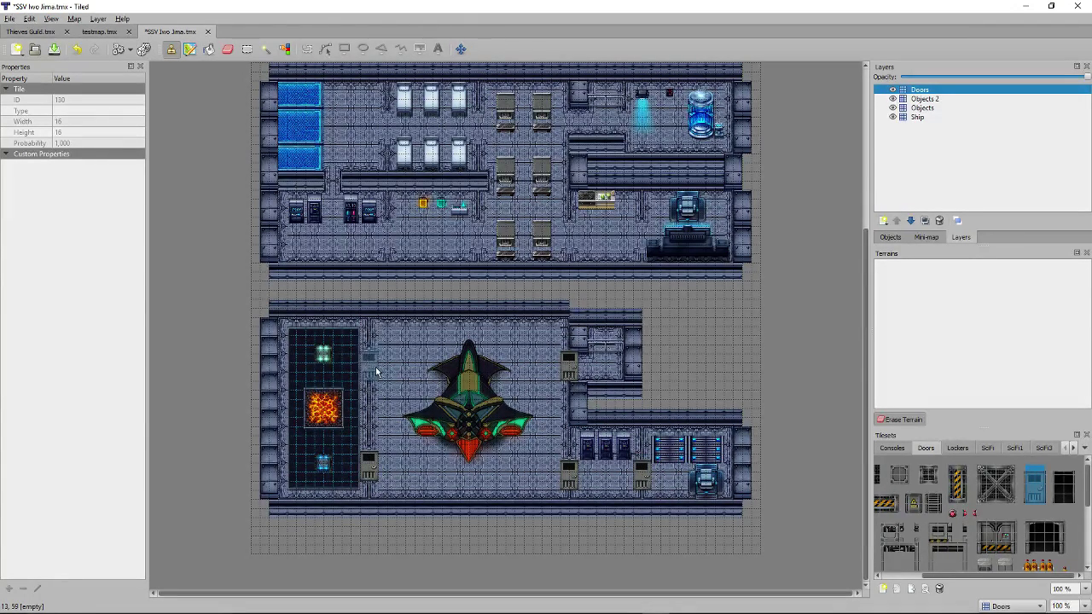
Place the grey single door in the seven wall openings of the middle deck around the beds, lockers, lab and teleporter rooms.
{"action": "scroll", "coordinate": [376, 372], "scroll_direction": "up", "scroll_amount": 3}
{"action": "left_click", "coordinate": [484, 406]}
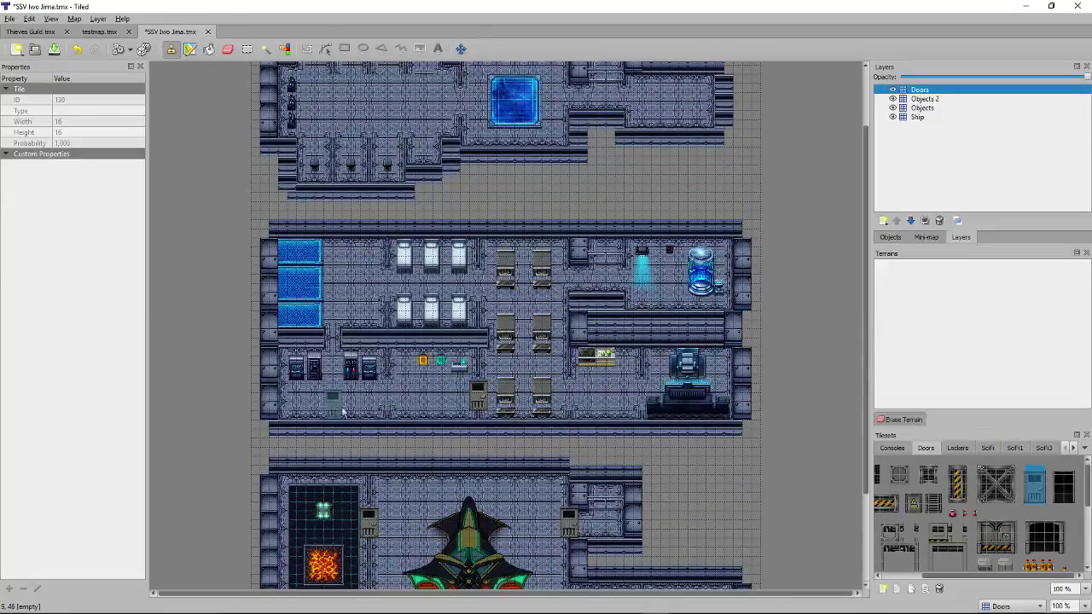
{"action": "left_click", "coordinate": [394, 405]}
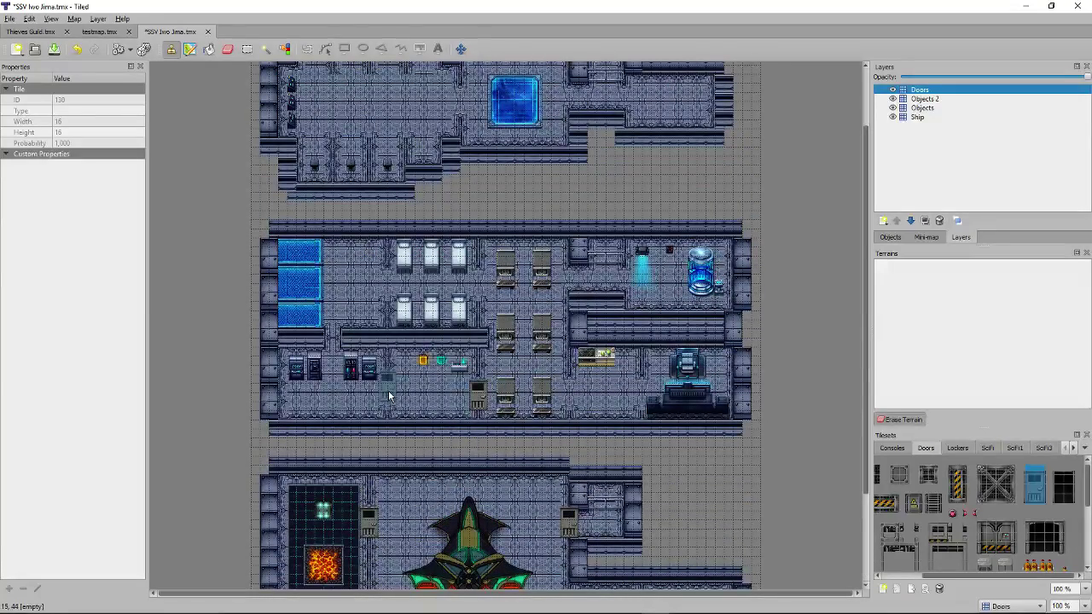
{"action": "left_click", "coordinate": [337, 344]}
{"action": "left_click", "coordinate": [392, 290]}
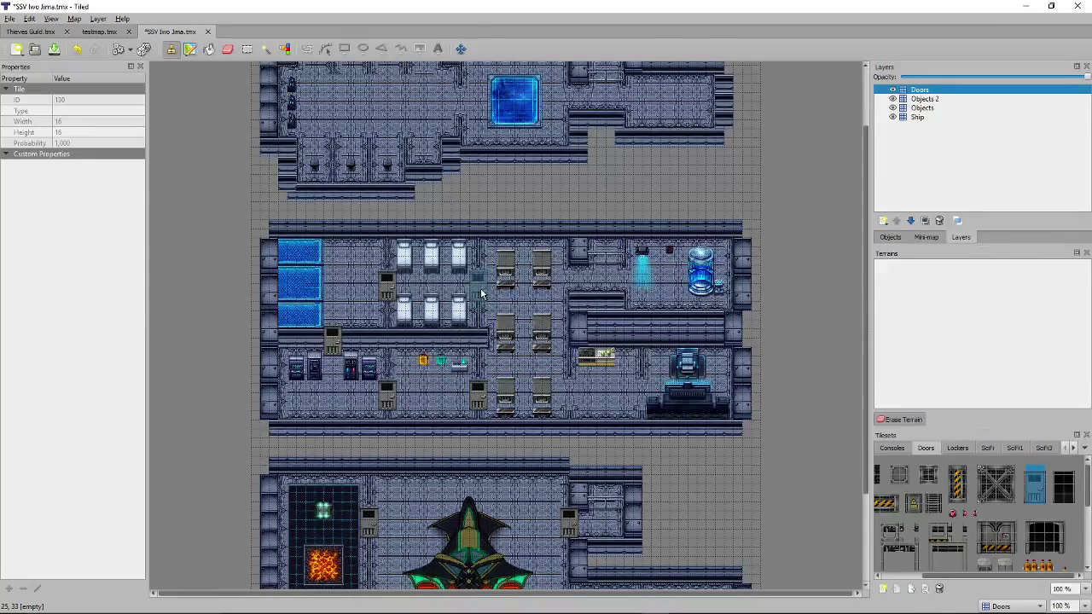
{"action": "left_click", "coordinate": [482, 293]}
{"action": "left_click", "coordinate": [572, 288]}
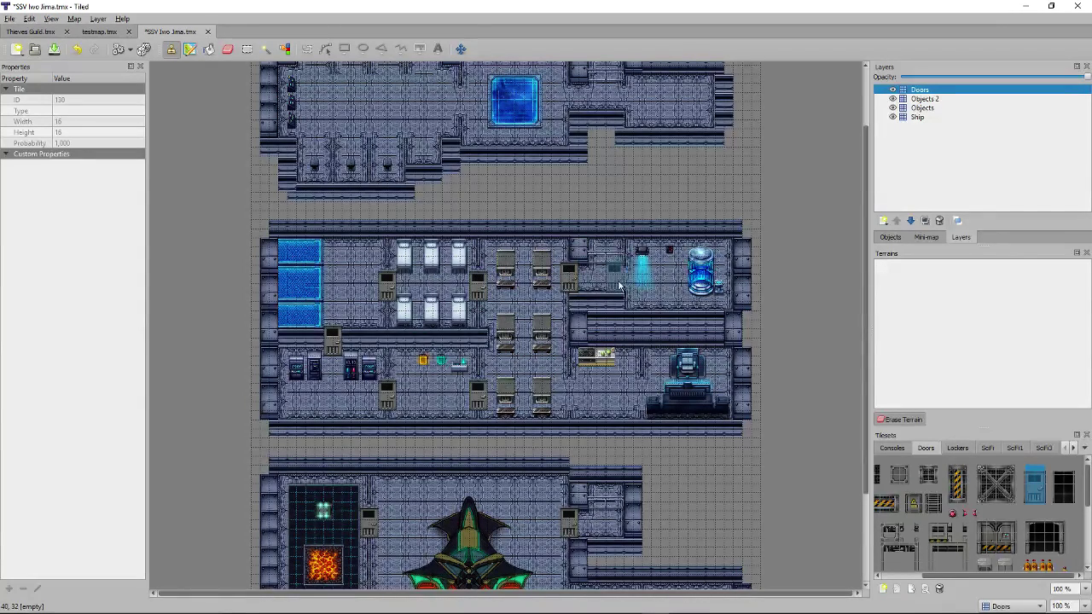
{"action": "left_click", "coordinate": [623, 287]}
Place the same grey door in the three corridor openings of the upper deck, on both sides of the blue floor panel and further along.
{"action": "scroll", "coordinate": [630, 294], "scroll_direction": "up", "scroll_amount": 3}
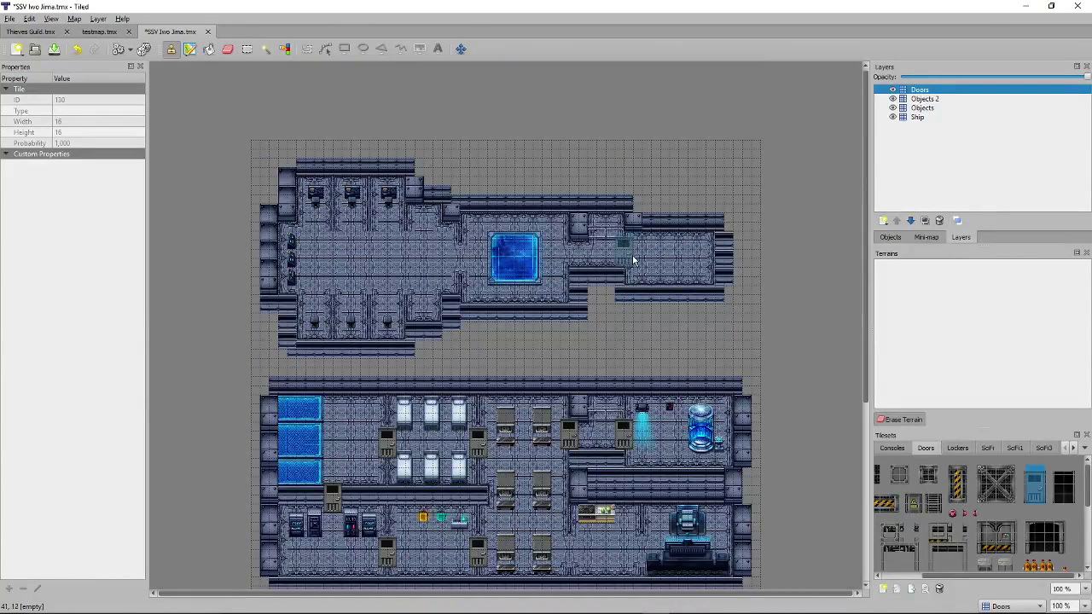
{"action": "left_click", "coordinate": [633, 260]}
{"action": "left_click", "coordinate": [578, 263]}
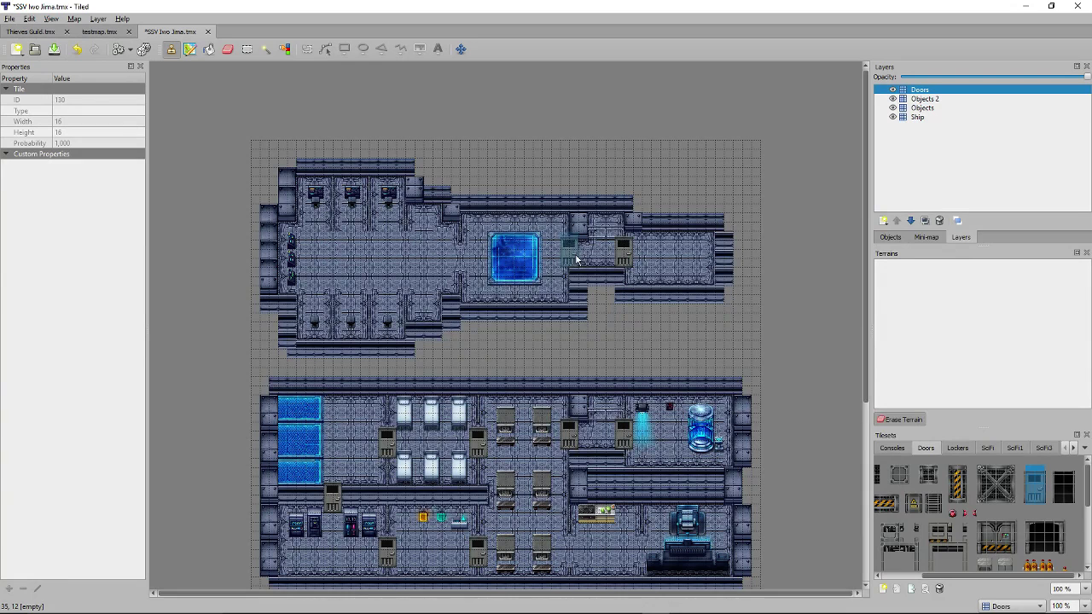
{"action": "left_click", "coordinate": [463, 263]}
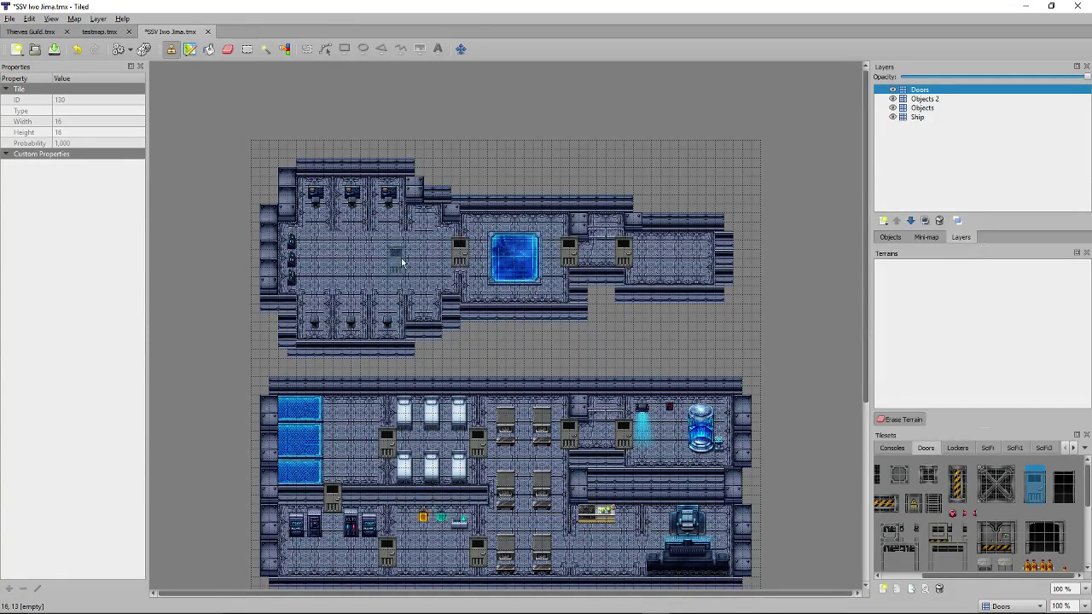
Line the fronts of the three upper console booths with the X-braced panel's lower edge and the three lower booths with its upper edge.
{"action": "left_click", "coordinate": [996, 499]}
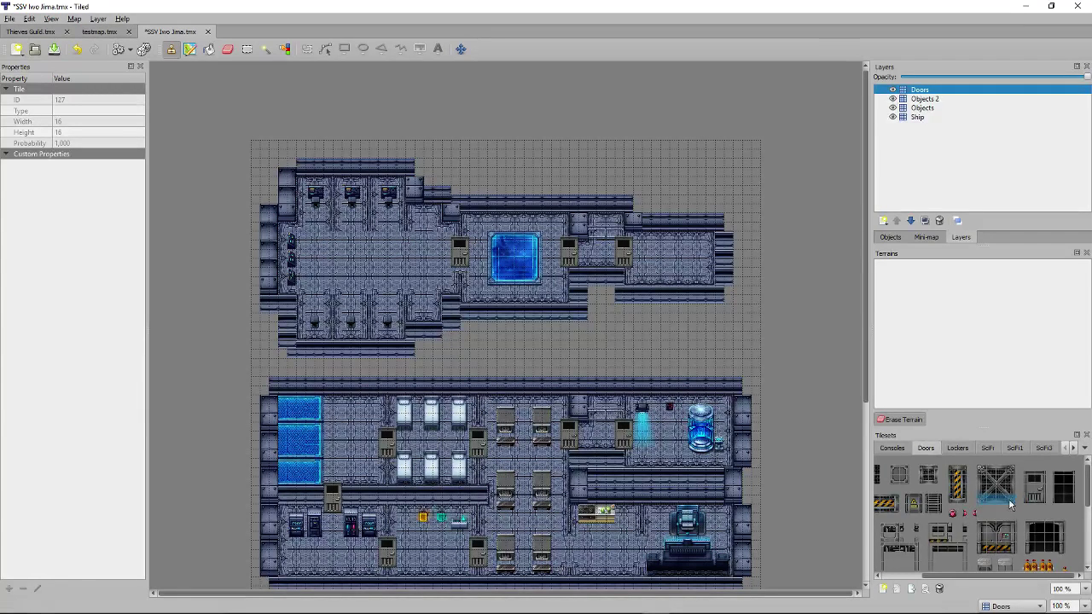
{"action": "mouse_move", "coordinate": [397, 234]}
{"action": "left_mouse_down"}
{"action": "mouse_move", "coordinate": [337, 236]}
{"action": "mouse_move", "coordinate": [327, 249]}
{"action": "left_mouse_up"}
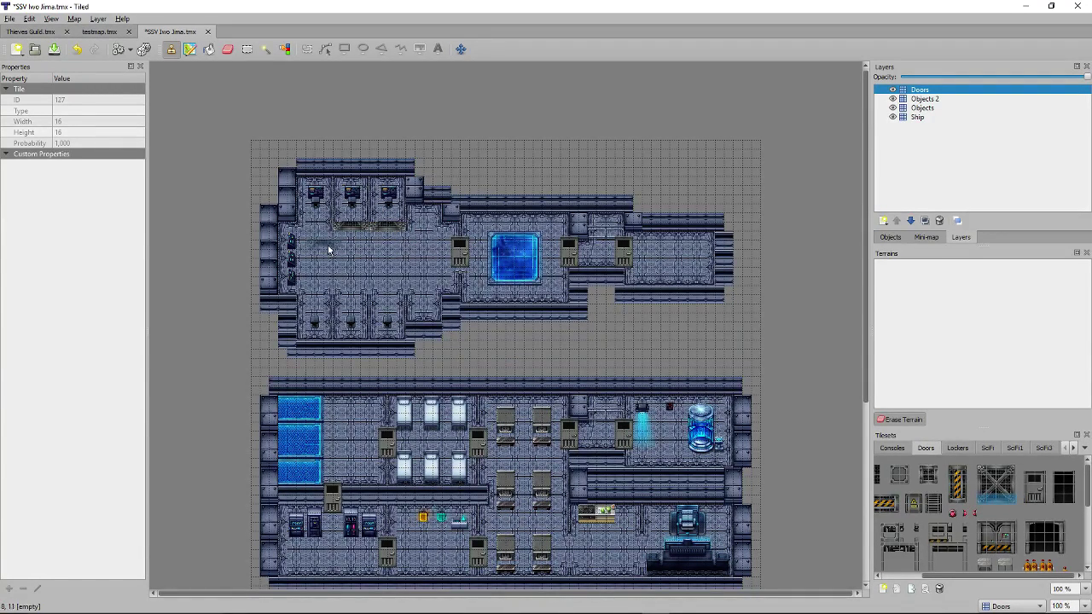
{"action": "left_click", "coordinate": [993, 467]}
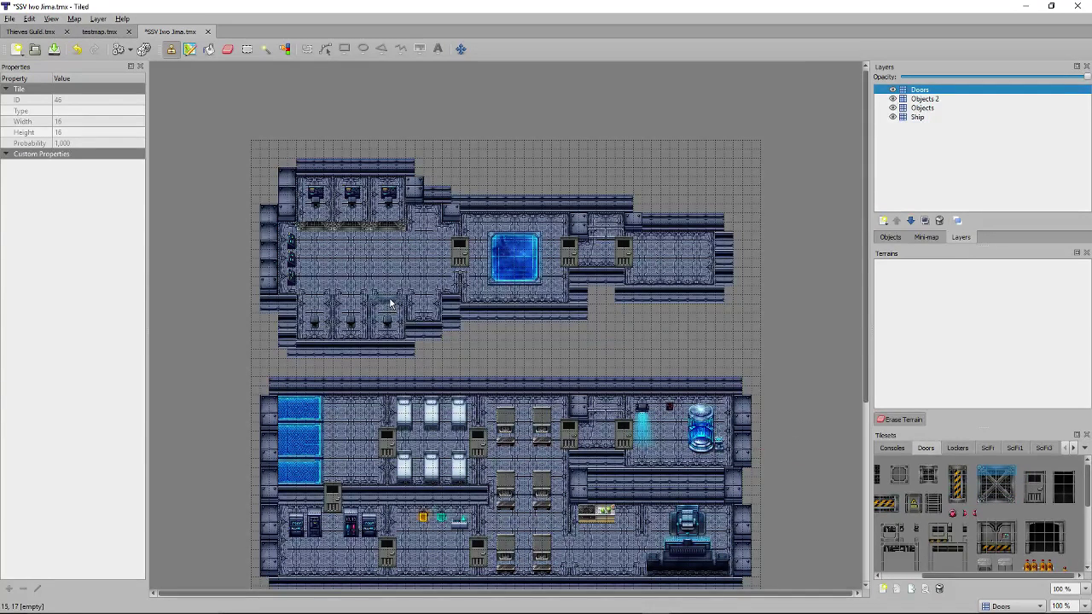
{"action": "left_click_drag", "start_coordinate": [390, 296], "coordinate": [319, 295]}
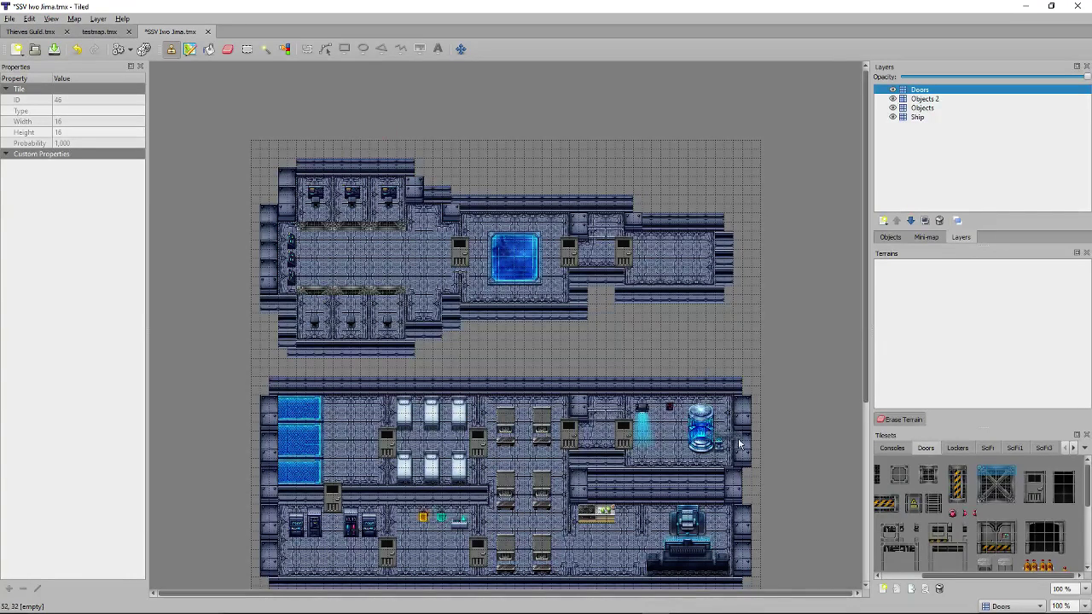
Close the two small rooms beside the console booths on the upper deck with the horizontal yellow-black hazard-striped door from the Doors tileset.
{"action": "left_click", "coordinate": [951, 480]}
{"action": "left_click_drag", "start_coordinate": [981, 577], "coordinate": [927, 564]}
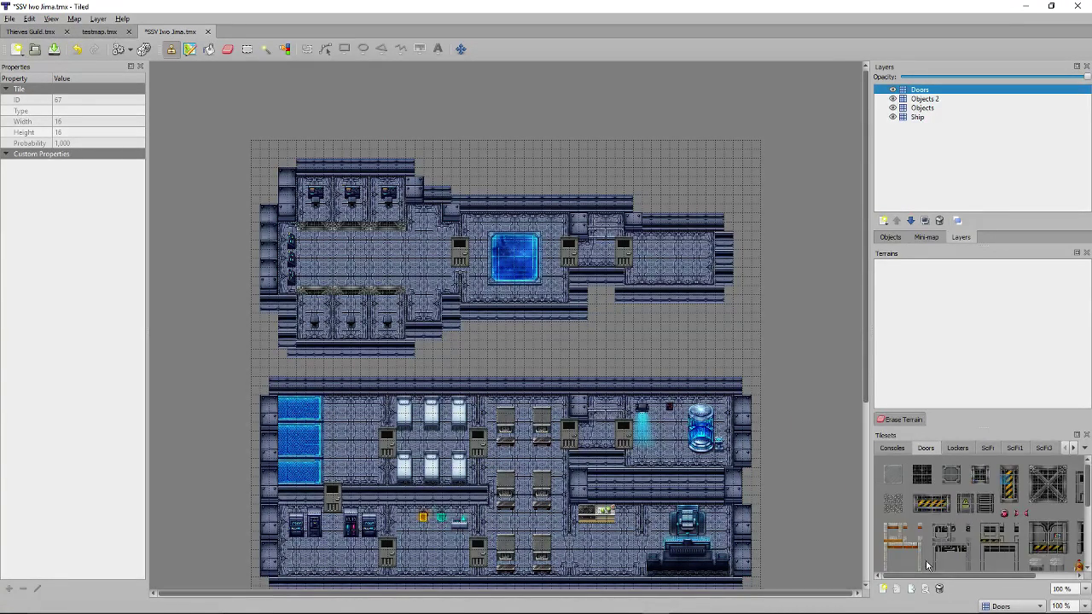
{"action": "left_click", "coordinate": [930, 504]}
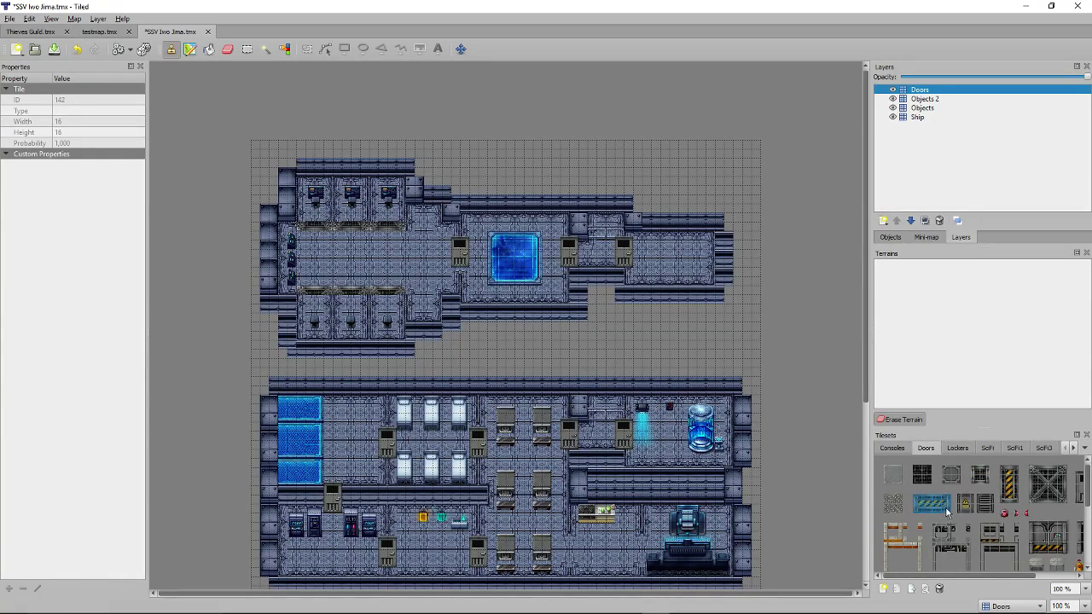
{"action": "left_click", "coordinate": [429, 301]}
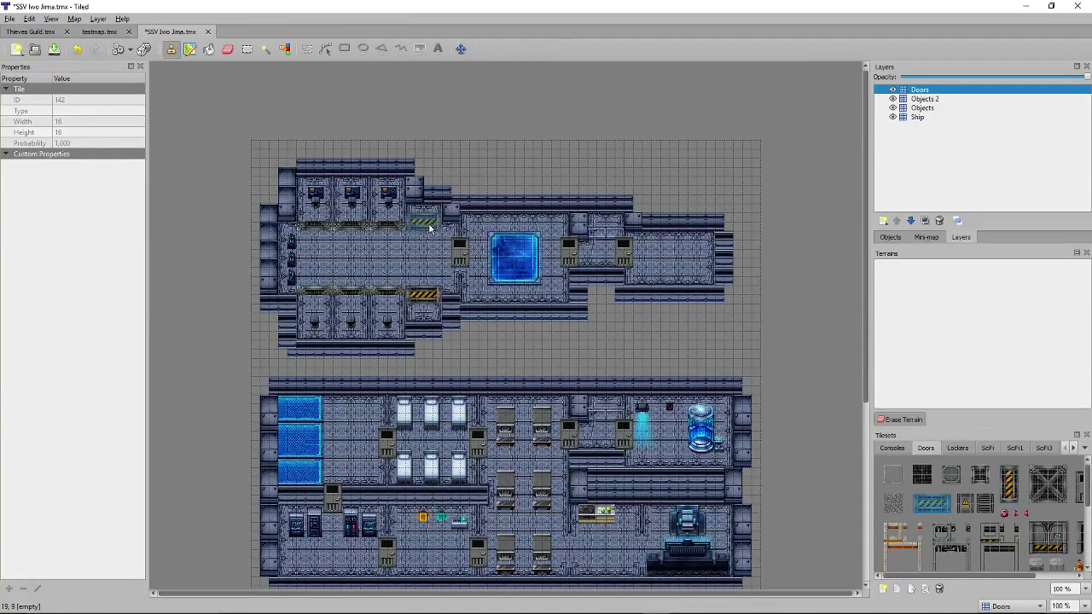
{"action": "left_click", "coordinate": [432, 224]}
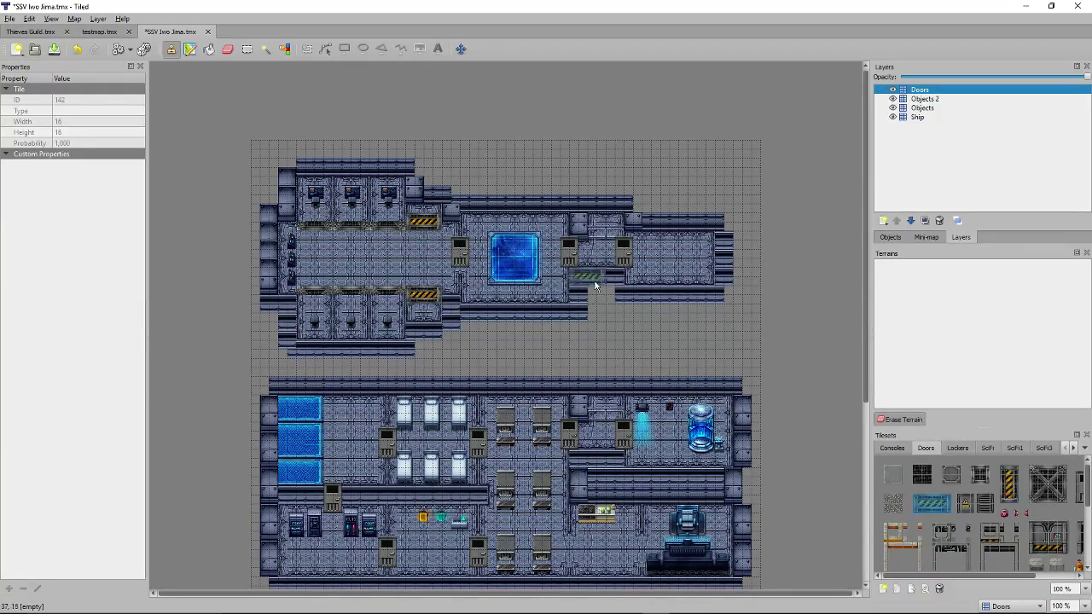
Remove the tspa65px32x32 tileset together with all its tiles used on the map.
{"action": "scroll", "coordinate": [721, 256], "scroll_direction": "down", "scroll_amount": 5}
{"action": "scroll", "coordinate": [742, 294], "scroll_direction": "down", "scroll_amount": 1}
{"action": "scroll", "coordinate": [768, 324], "scroll_direction": "up", "scroll_amount": 1}
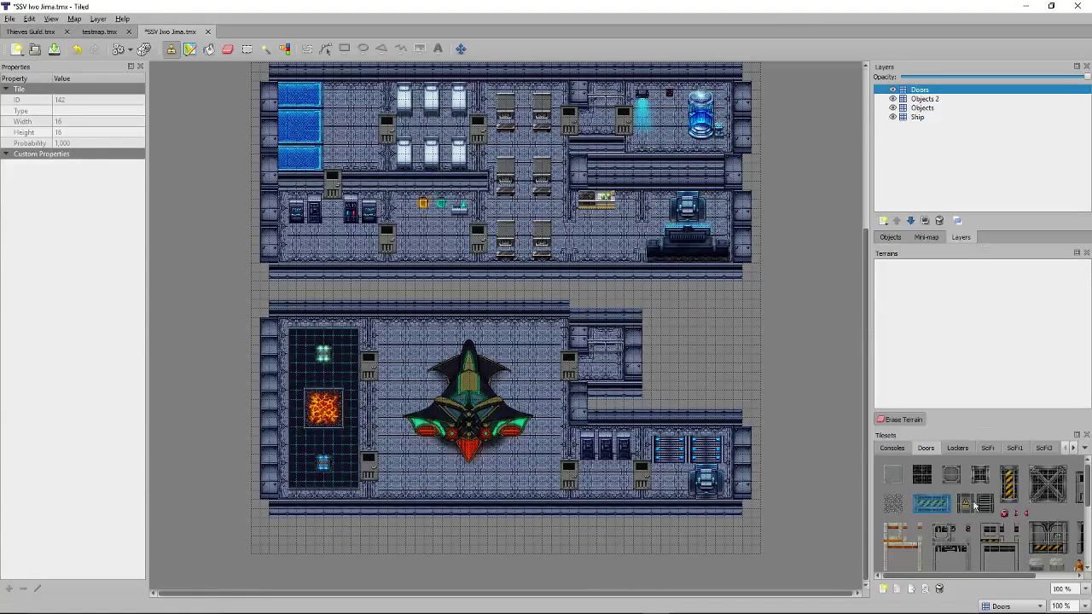
{"action": "scroll", "coordinate": [1020, 451], "scroll_direction": "up", "scroll_amount": 2}
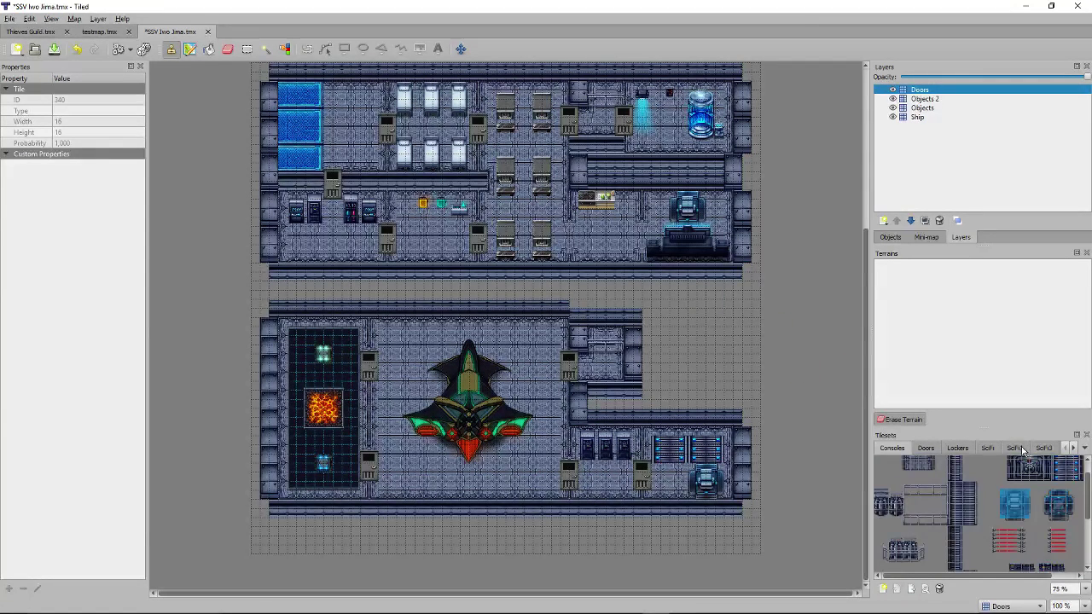
{"action": "scroll", "coordinate": [930, 447], "scroll_direction": "down", "scroll_amount": 7}
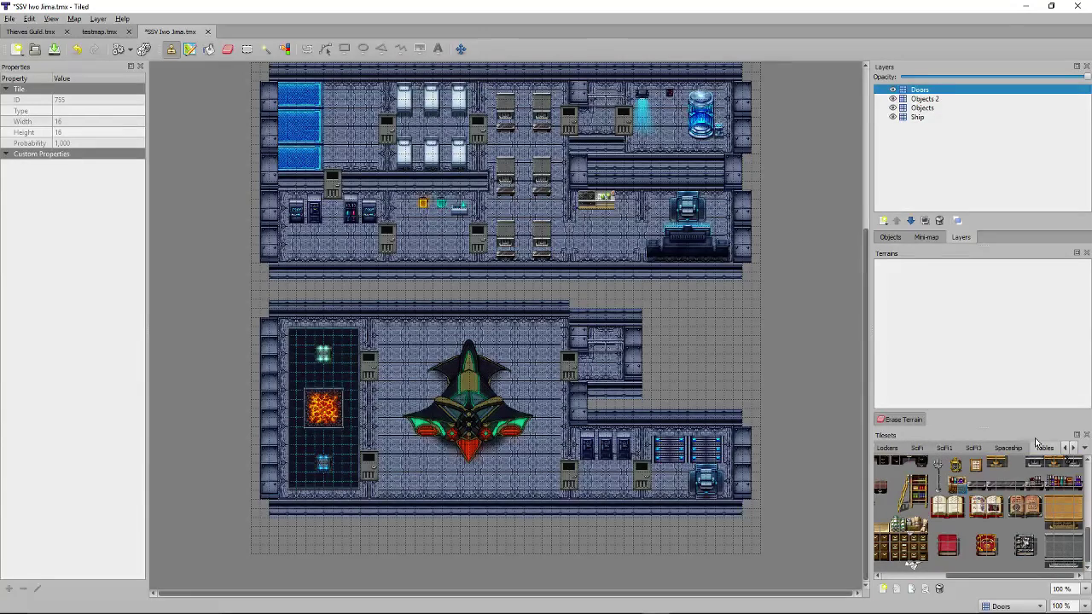
{"action": "scroll", "coordinate": [1021, 451], "scroll_direction": "down", "scroll_amount": 1}
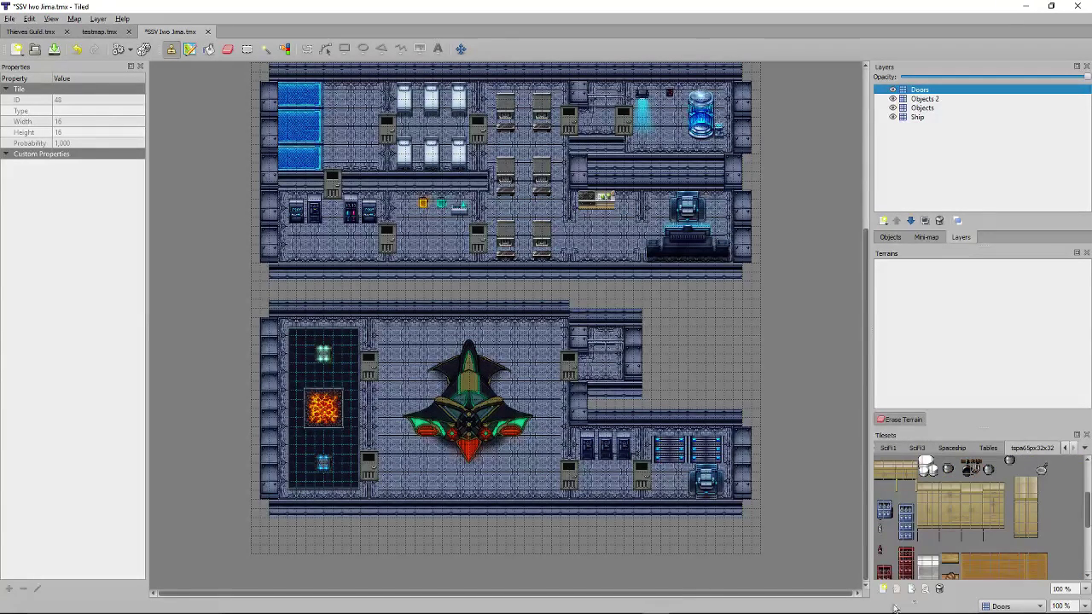
{"action": "left_click", "coordinate": [939, 588]}
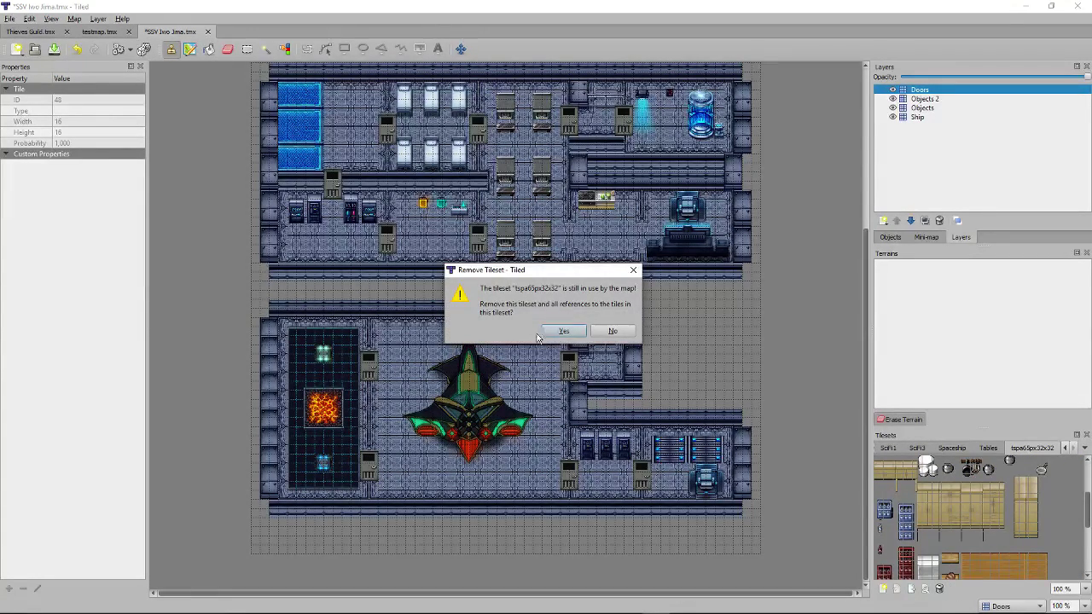
{"action": "left_click", "coordinate": [563, 331]}
Create a map-embedded tileset named Kitchen from Prison.png in the Space folder, with 16 px tiles.
{"action": "left_click", "coordinate": [882, 589]}
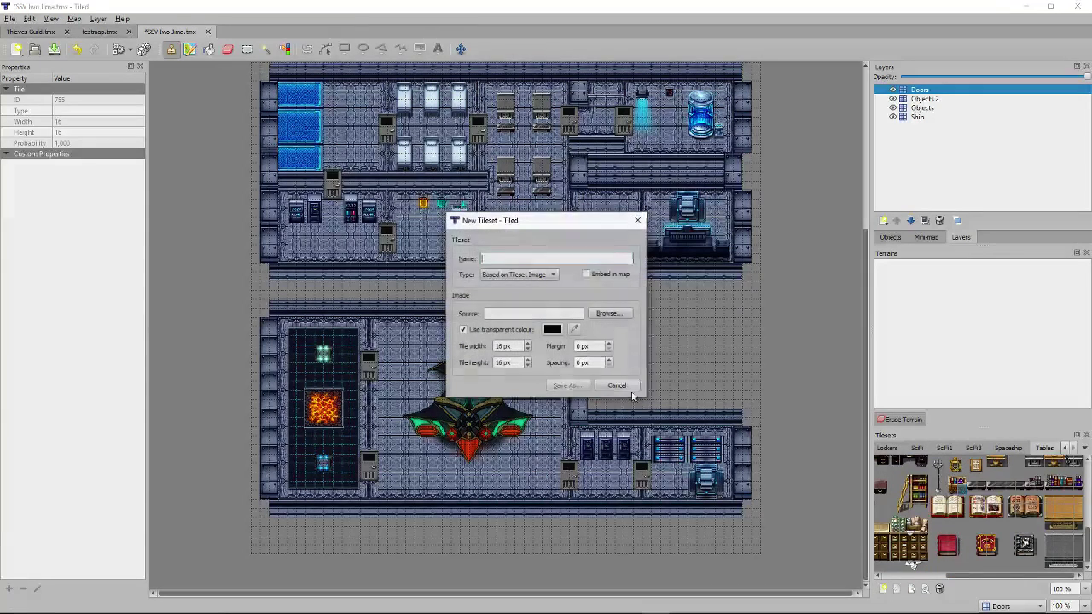
{"action": "left_click", "coordinate": [586, 274]}
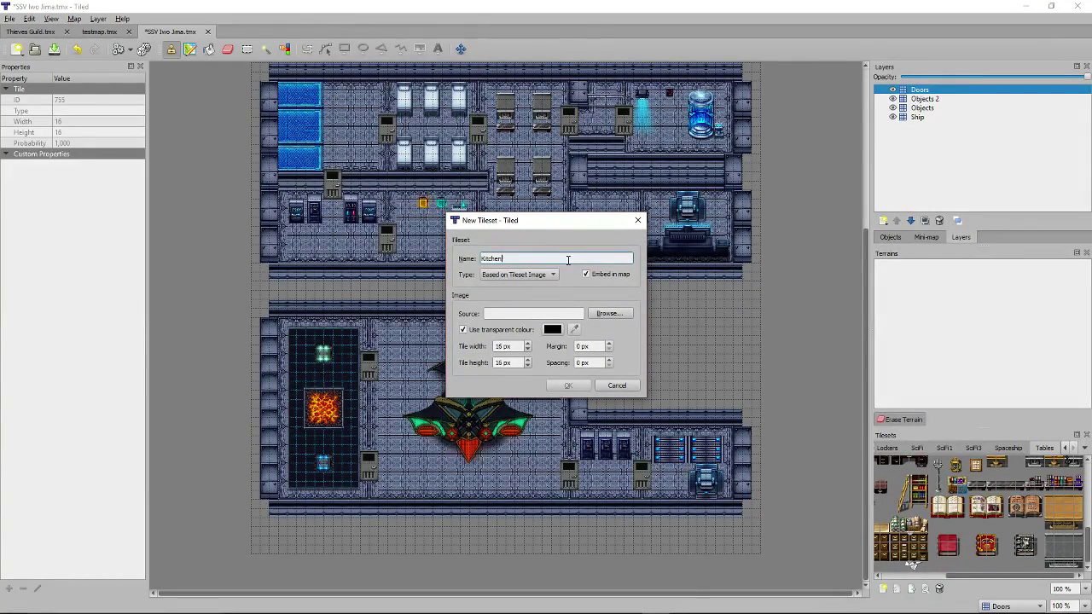
{"action": "left_click", "coordinate": [609, 313]}
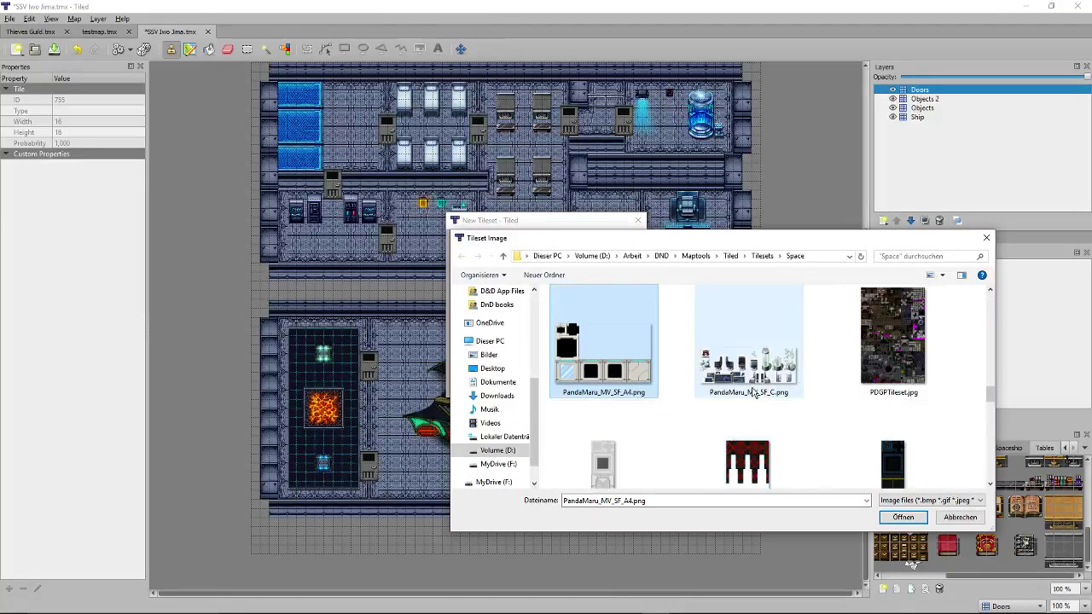
{"action": "left_click", "coordinate": [892, 341]}
{"action": "scroll", "coordinate": [793, 408], "scroll_direction": "down", "scroll_amount": 1}
{"action": "scroll", "coordinate": [793, 408], "scroll_direction": "down", "scroll_amount": 2}
{"action": "double_click", "coordinate": [749, 426]}
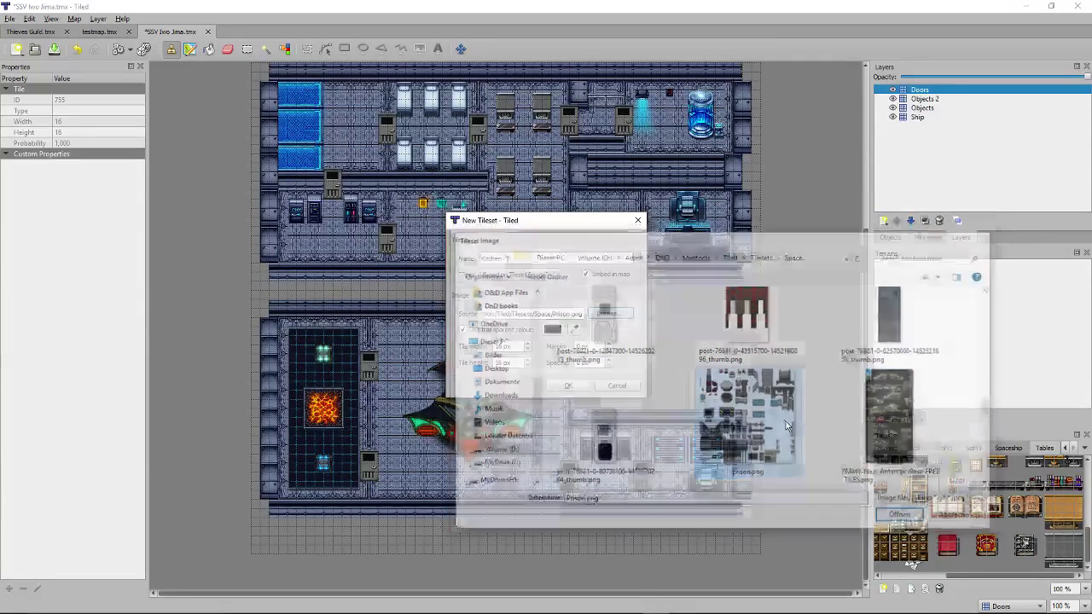
{"action": "left_click", "coordinate": [566, 387]}
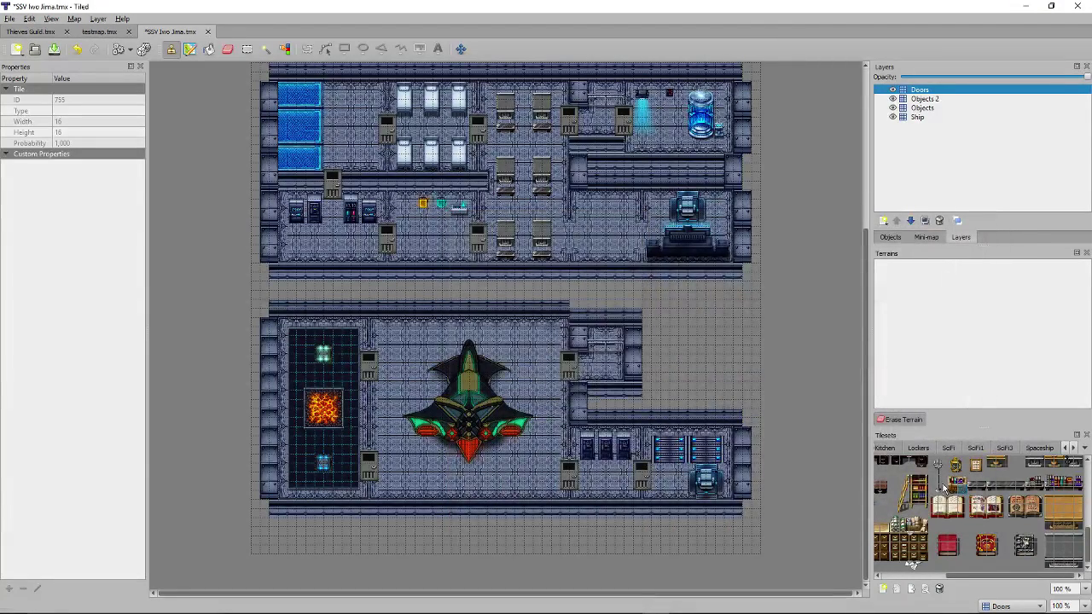
Place the full-height kitchen serving counter from the Kitchen tileset against the upper wall of the middle deck's galley, and save the map.
{"action": "left_click", "coordinate": [887, 449]}
{"action": "scroll", "coordinate": [960, 537], "scroll_direction": "down", "scroll_amount": 5}
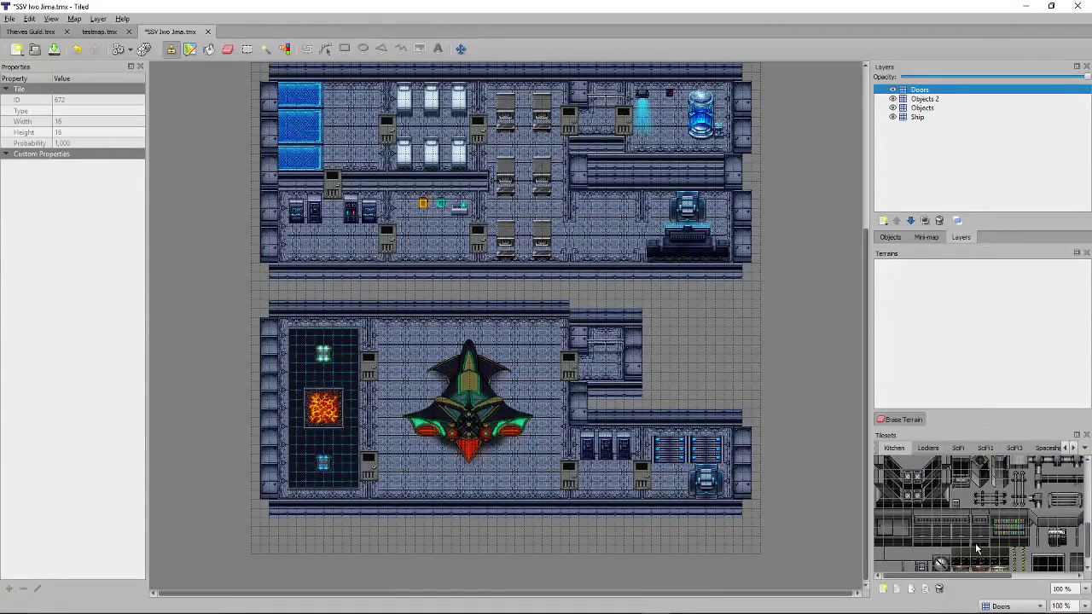
{"action": "scroll", "coordinate": [972, 559], "scroll_direction": "down", "scroll_amount": 1}
{"action": "left_click_drag", "start_coordinate": [953, 556], "coordinate": [1010, 563]}
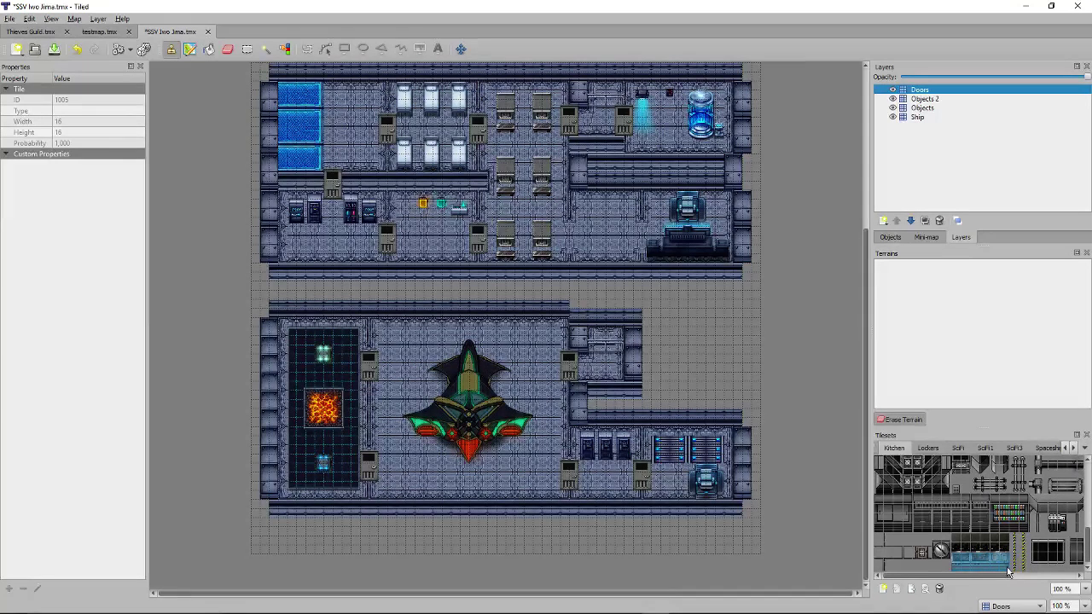
{"action": "left_click", "coordinate": [608, 211]}
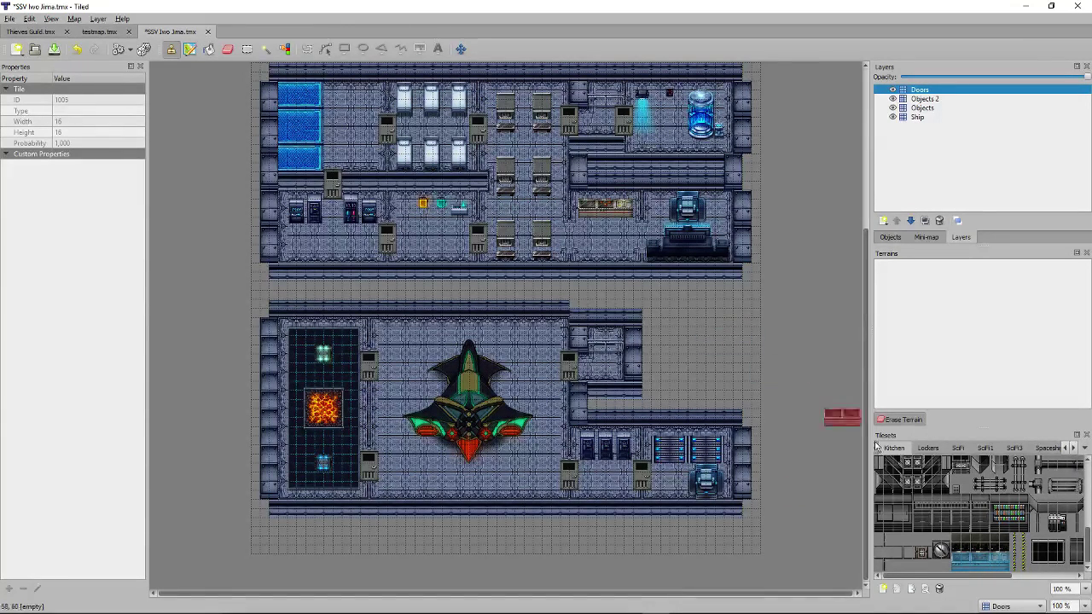
{"action": "left_click_drag", "start_coordinate": [957, 542], "coordinate": [1007, 560]}
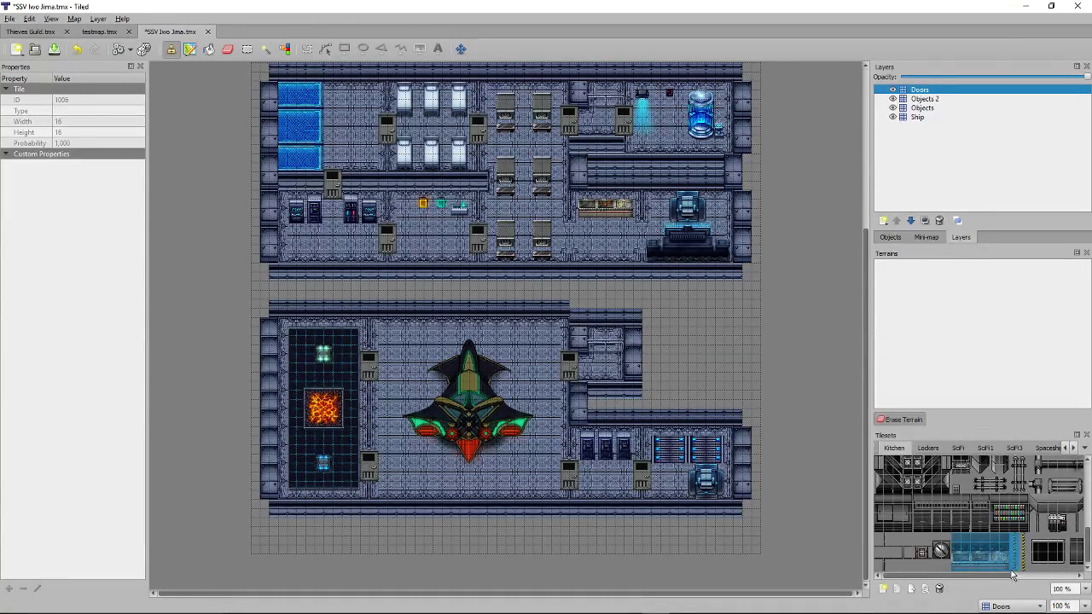
{"action": "left_click", "coordinate": [608, 210]}
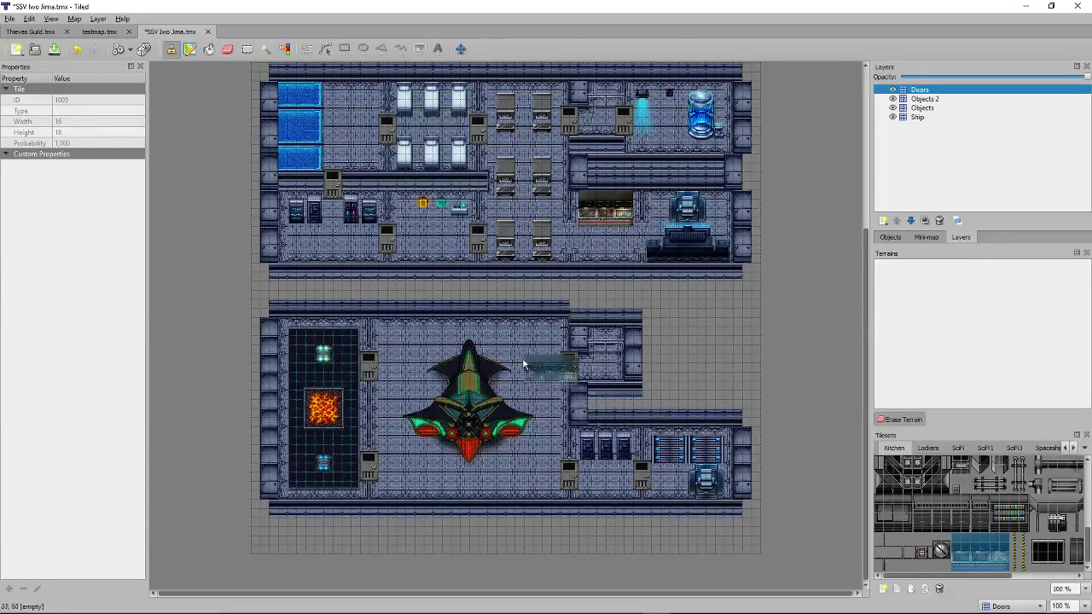
{"action": "left_click", "coordinate": [53, 49]}
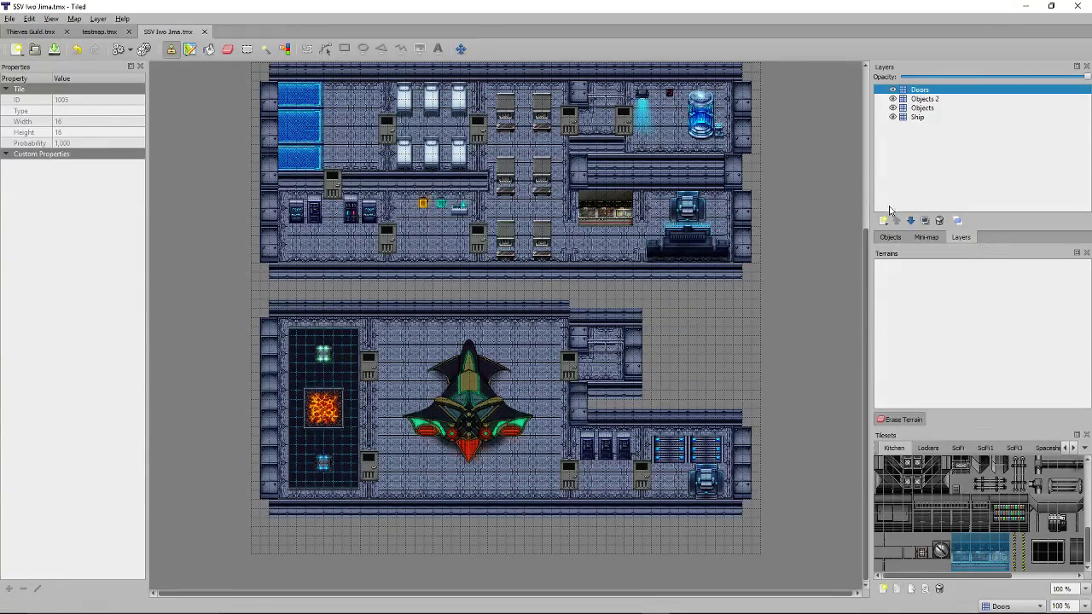
Copy the grey door already on the map and place it in the two wall openings of the galley.
{"action": "right_click", "coordinate": [576, 126]}
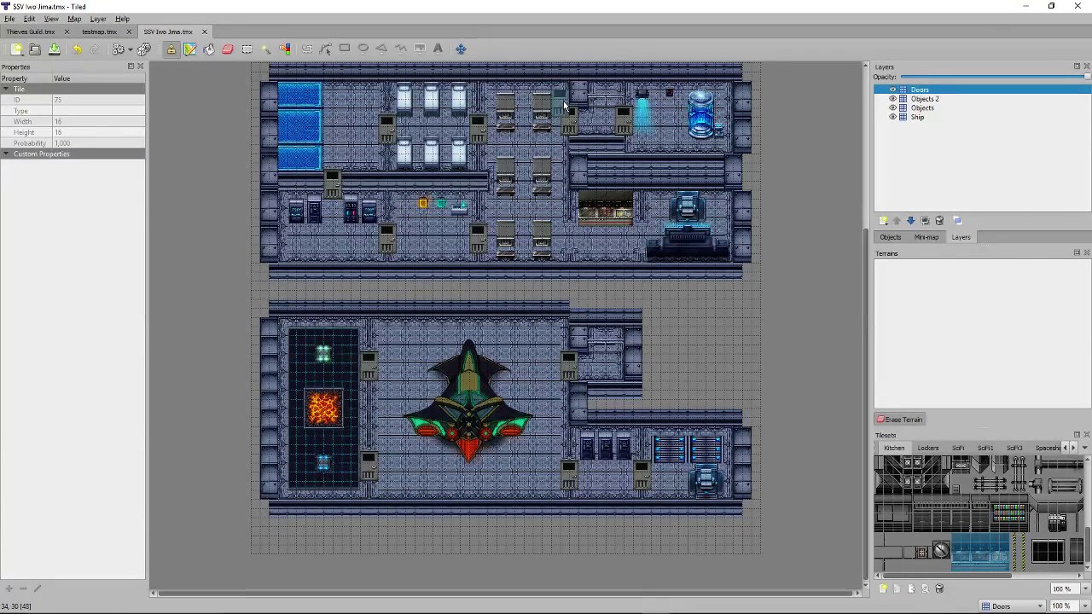
{"action": "right_click", "coordinate": [574, 136]}
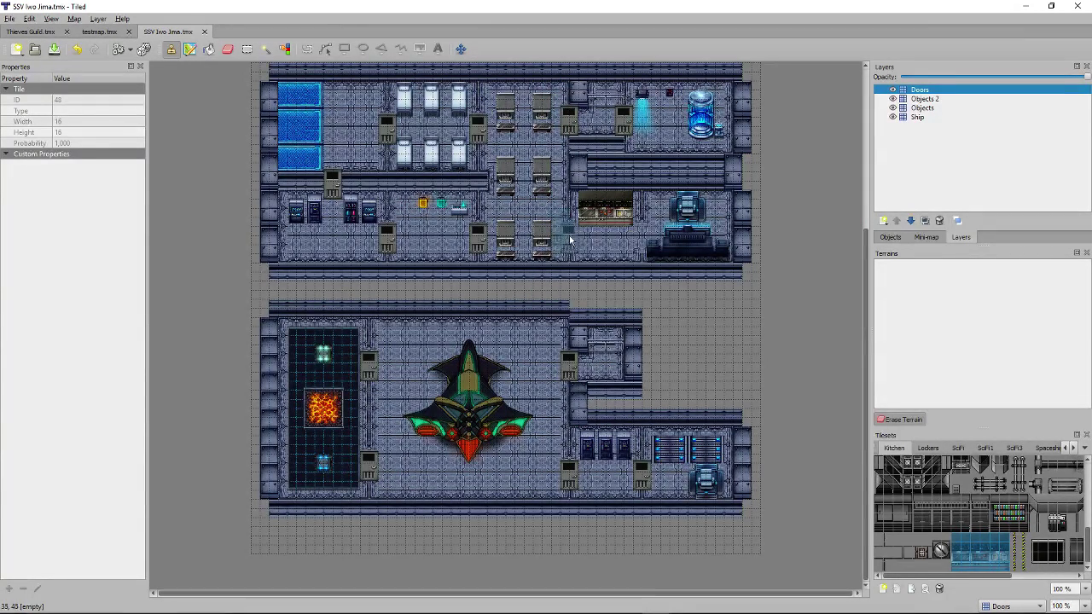
{"action": "left_click", "coordinate": [569, 240]}
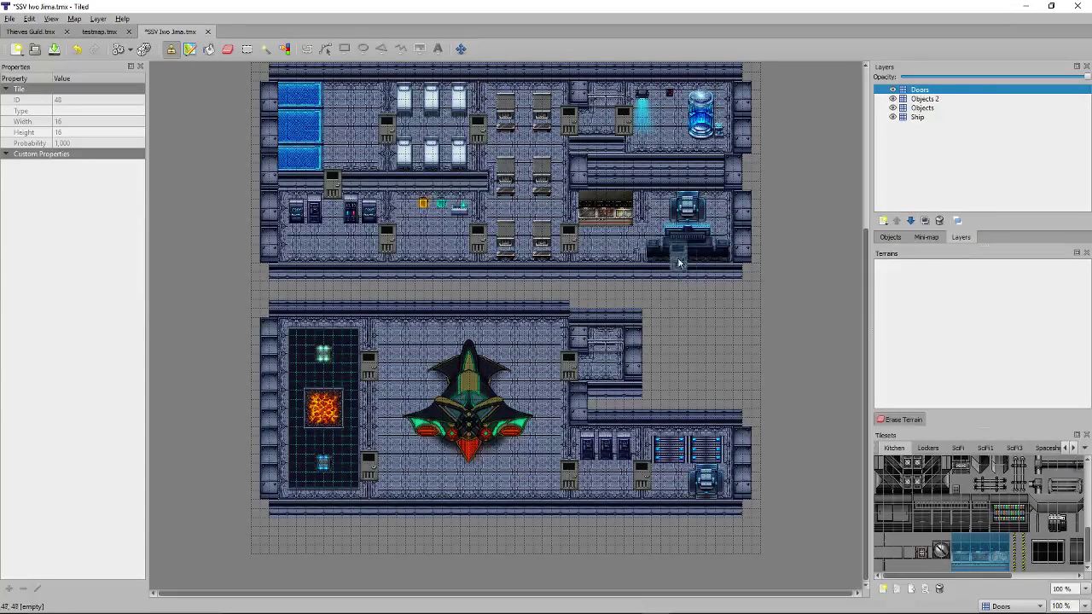
{"action": "left_click", "coordinate": [643, 242]}
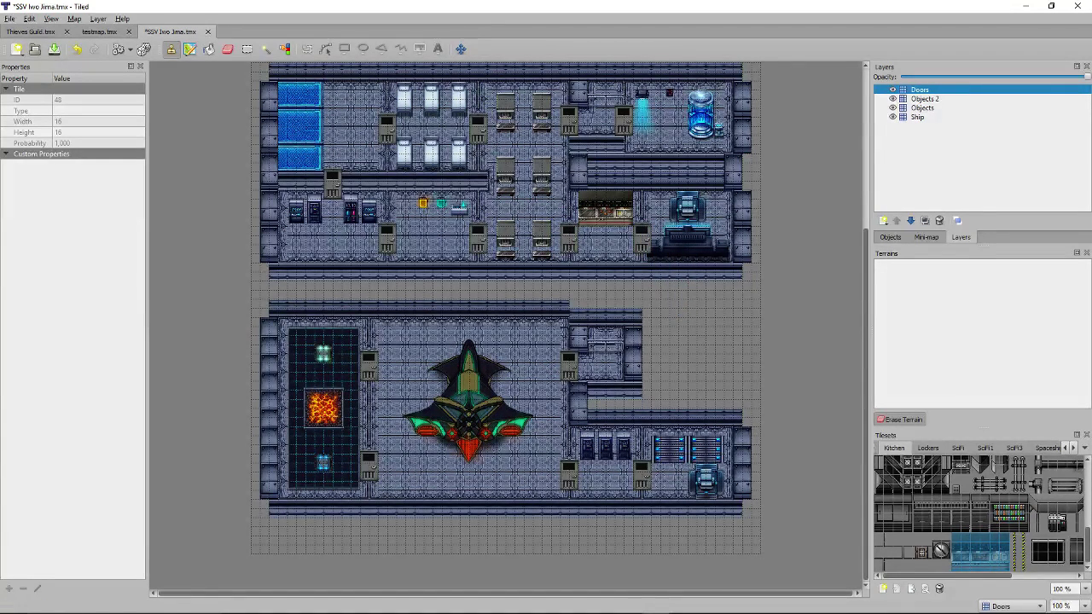
Check the doors across the ship's decks and save the SSV Iwo Jima map.
{"action": "scroll", "coordinate": [474, 298], "scroll_direction": "up", "scroll_amount": 6}
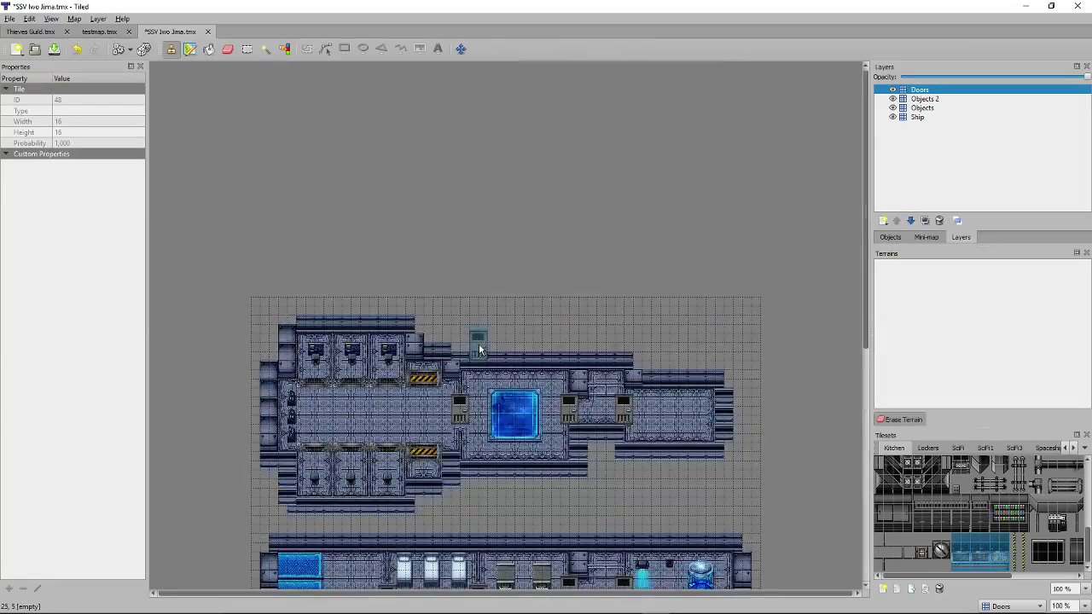
{"action": "scroll", "coordinate": [473, 256], "scroll_direction": "down", "scroll_amount": 5}
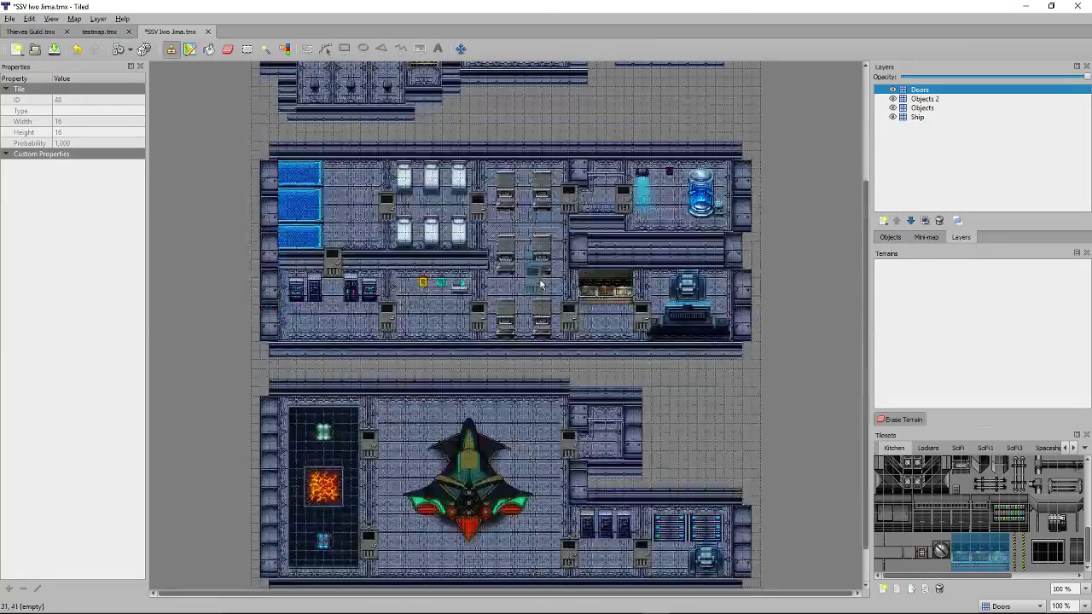
{"action": "left_click", "coordinate": [54, 49]}
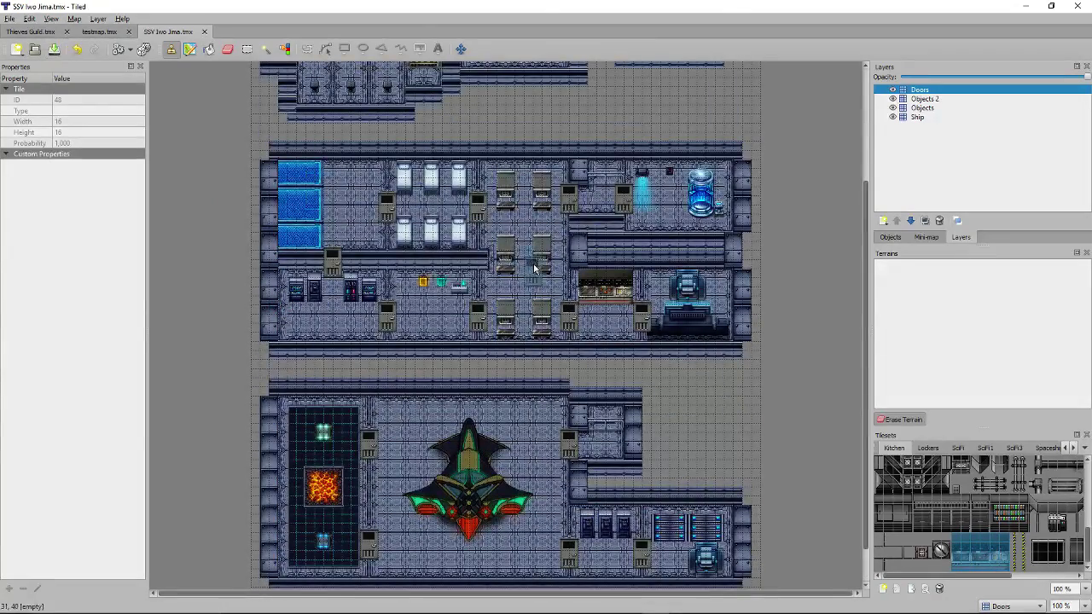
{"action": "left_click", "coordinate": [9, 18]}
{"action": "mouse_move", "coordinate": [8, 19]}
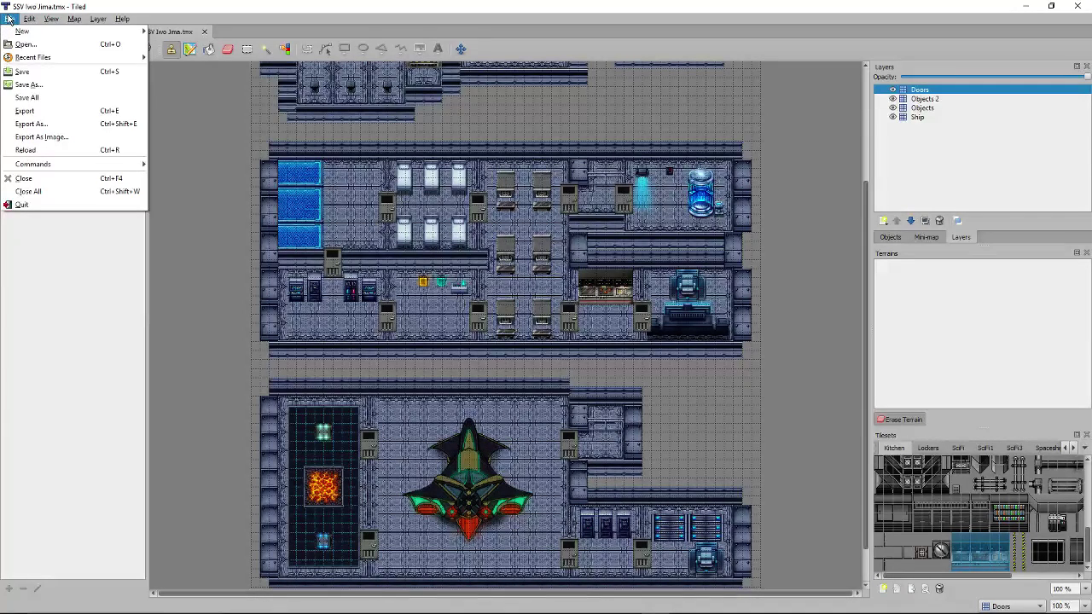
{"action": "left_click", "coordinate": [41, 137]}
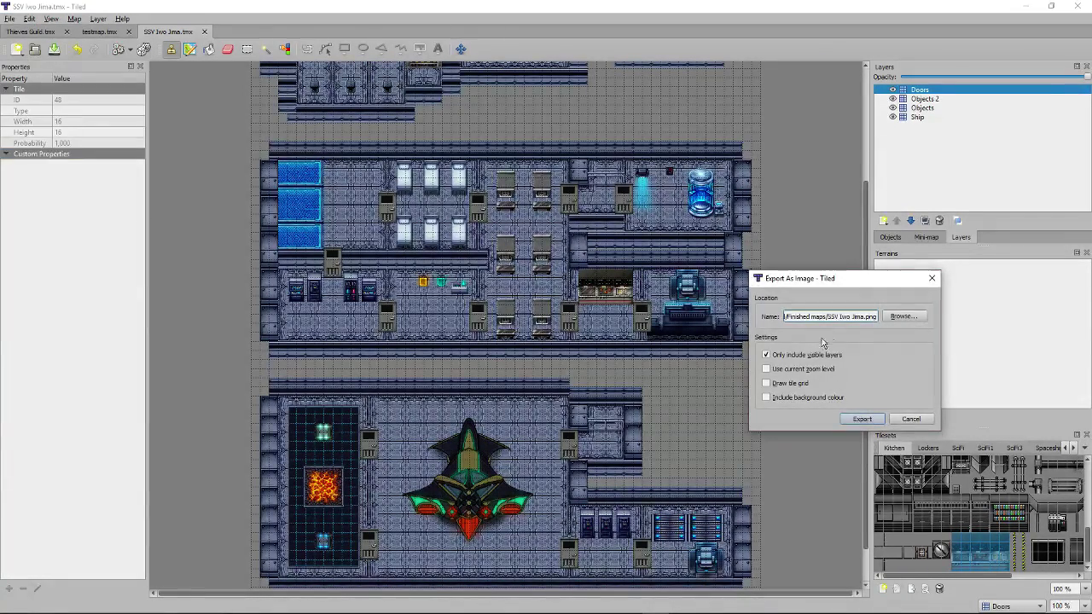
{"action": "left_click", "coordinate": [909, 419]}
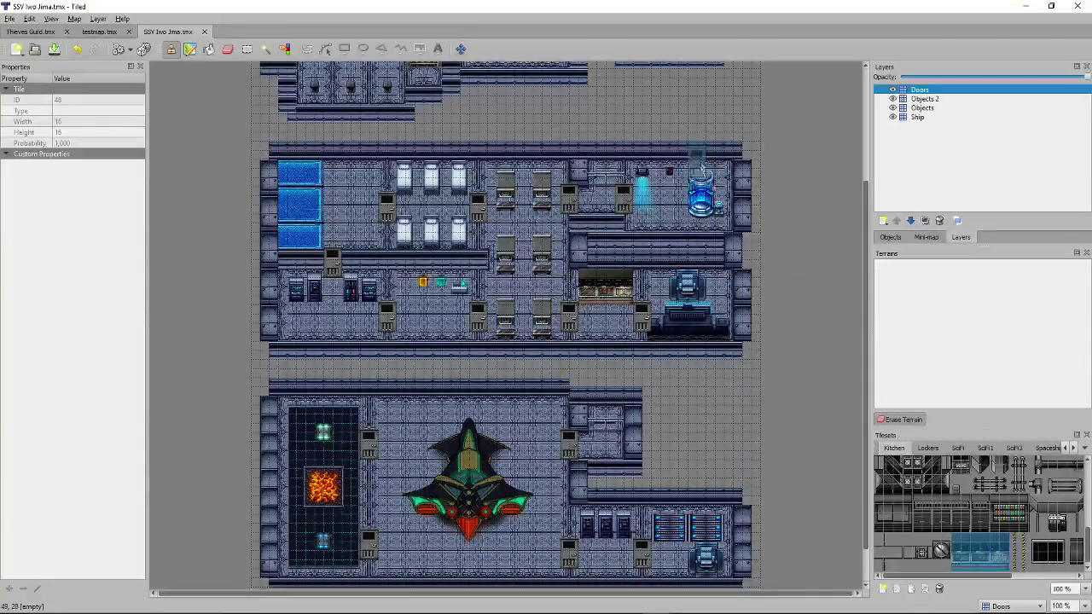
Look over the furnished rooms and doors on all three decks, and bring up the file commands for the map.
{"action": "scroll", "coordinate": [268, 188], "scroll_direction": "up", "scroll_amount": 5}
{"action": "scroll", "coordinate": [465, 220], "scroll_direction": "down", "scroll_amount": 3}
{"action": "scroll", "coordinate": [465, 220], "scroll_direction": "down", "scroll_amount": 1}
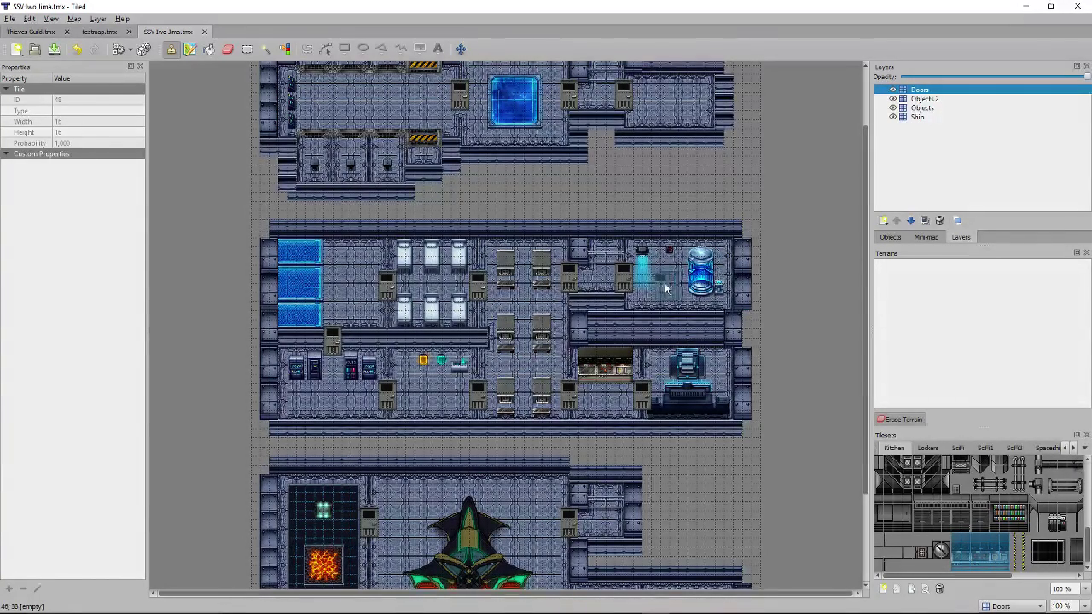
{"action": "scroll", "coordinate": [674, 290], "scroll_direction": "up", "scroll_amount": 2}
{"action": "scroll", "coordinate": [733, 289], "scroll_direction": "down", "scroll_amount": 4}
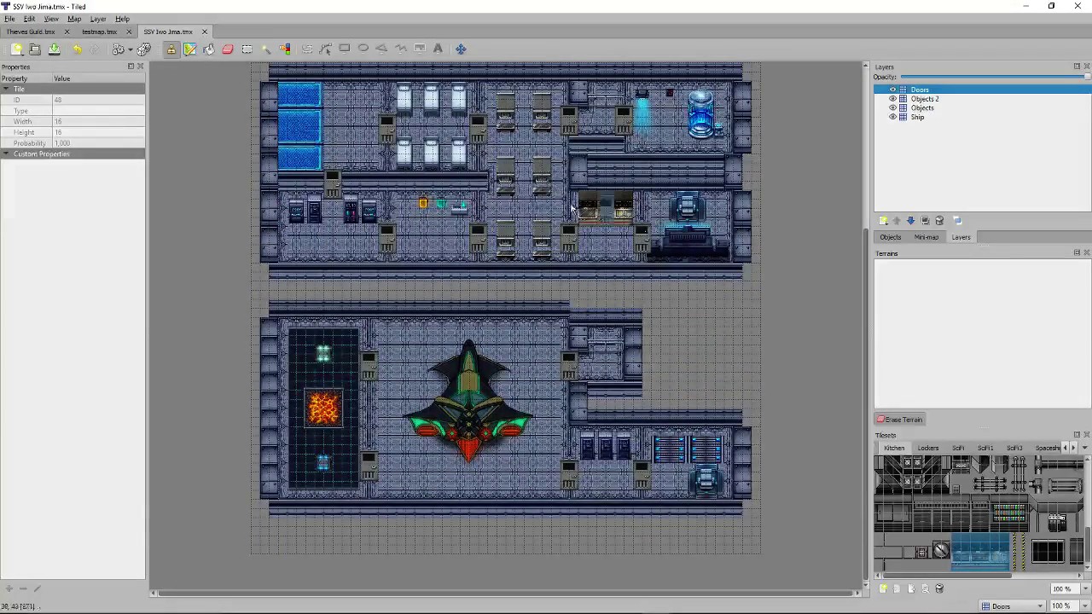
{"action": "left_click", "coordinate": [9, 19]}
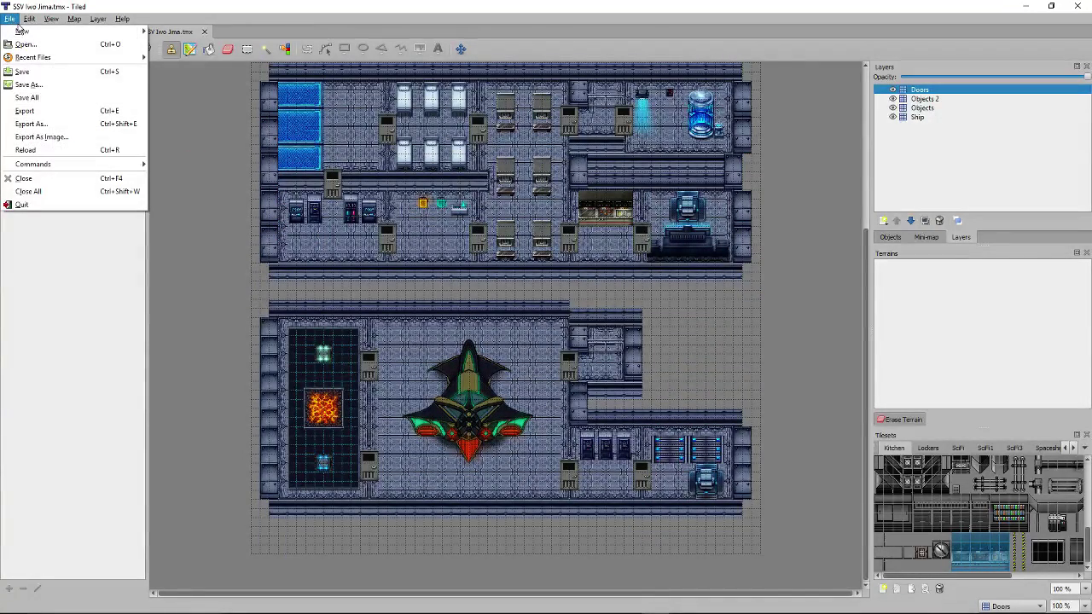